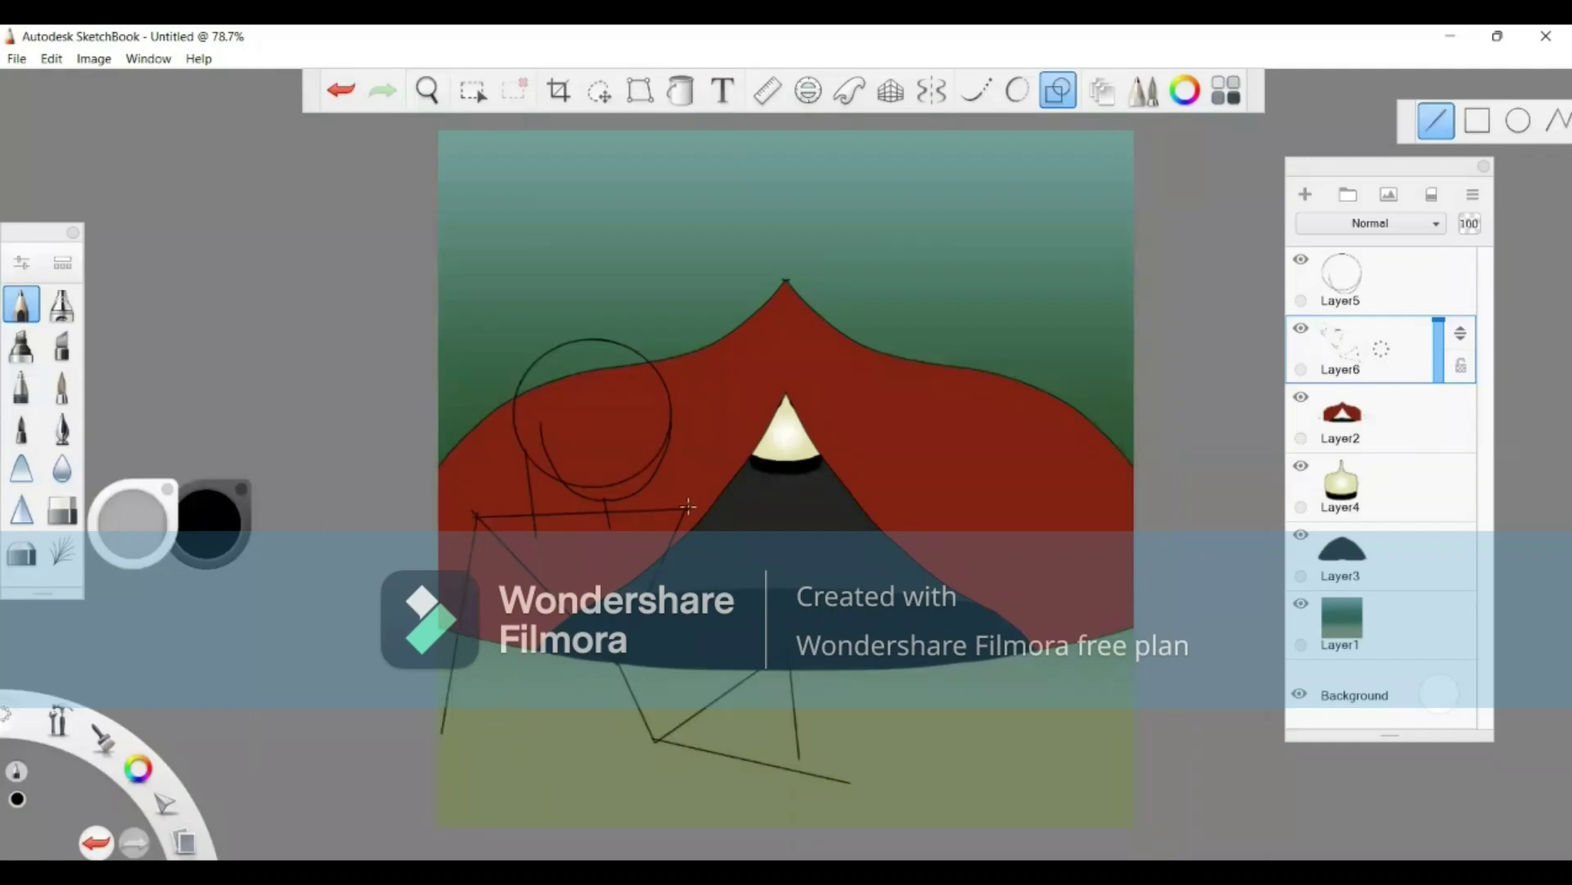
# Step: Add the straight upper-arm guide line to the stick figure on Layer6 and lower that layer's opacity to 31
pyautogui.moveTo(688, 507); pyautogui.dragTo(709, 619)
pyautogui.click(1444, 366)
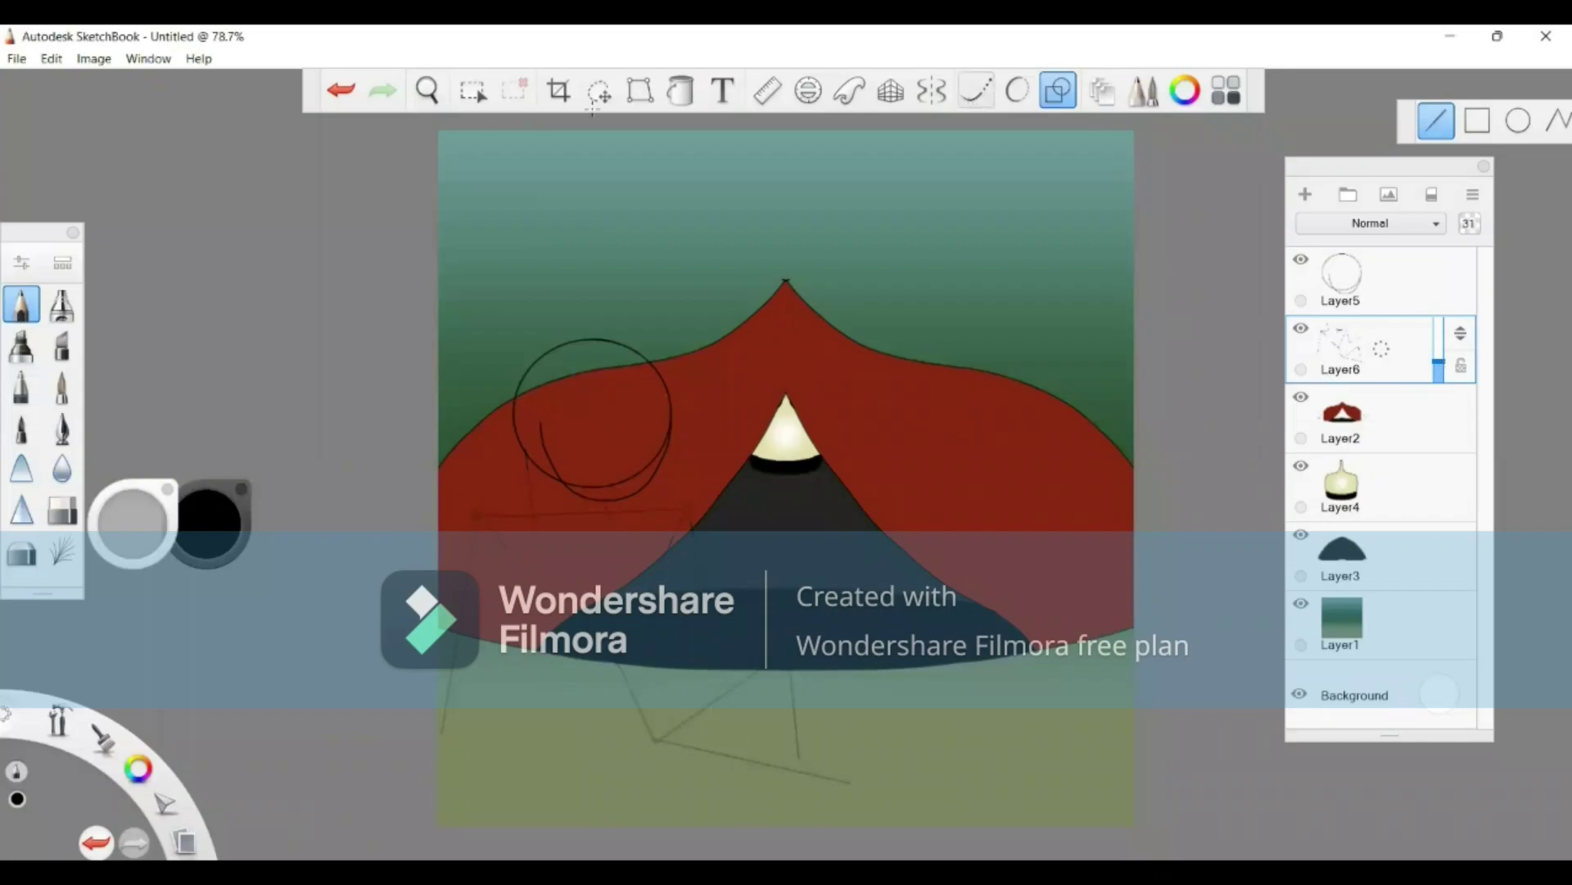
# Step: Draw the neck, shoulder and outer arm contour on the figure's left side with Steady Stroke on Layer5
pyautogui.click(434, 96)
pyautogui.moveTo(663, 577); pyautogui.dragTo(827, 391)
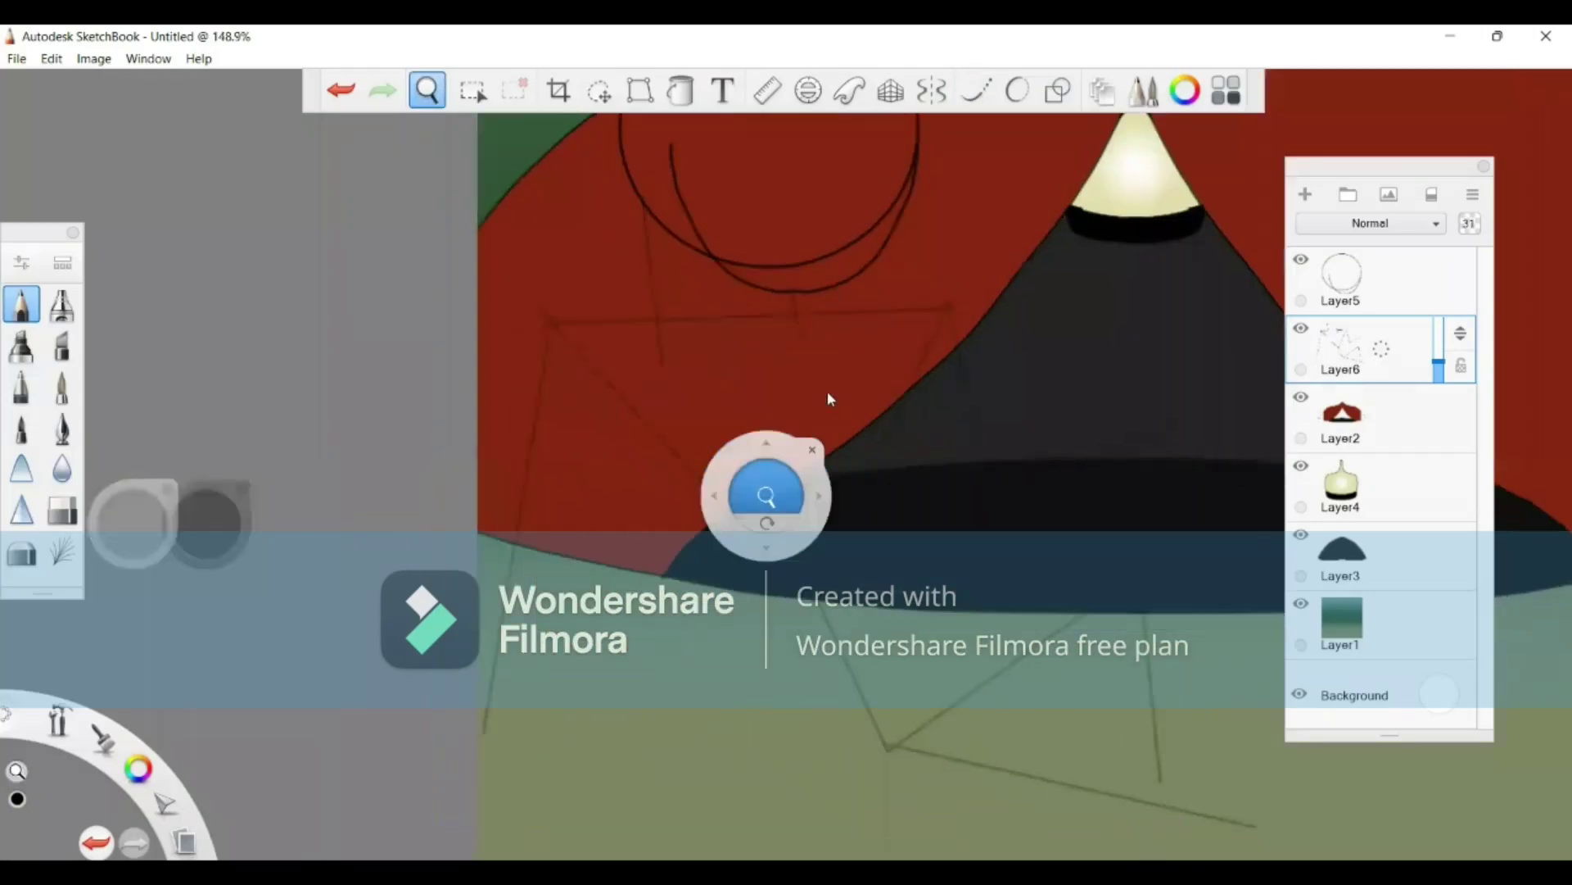
pyautogui.moveTo(725, 371); pyautogui.dragTo(767, 556)
pyautogui.click(936, 390)
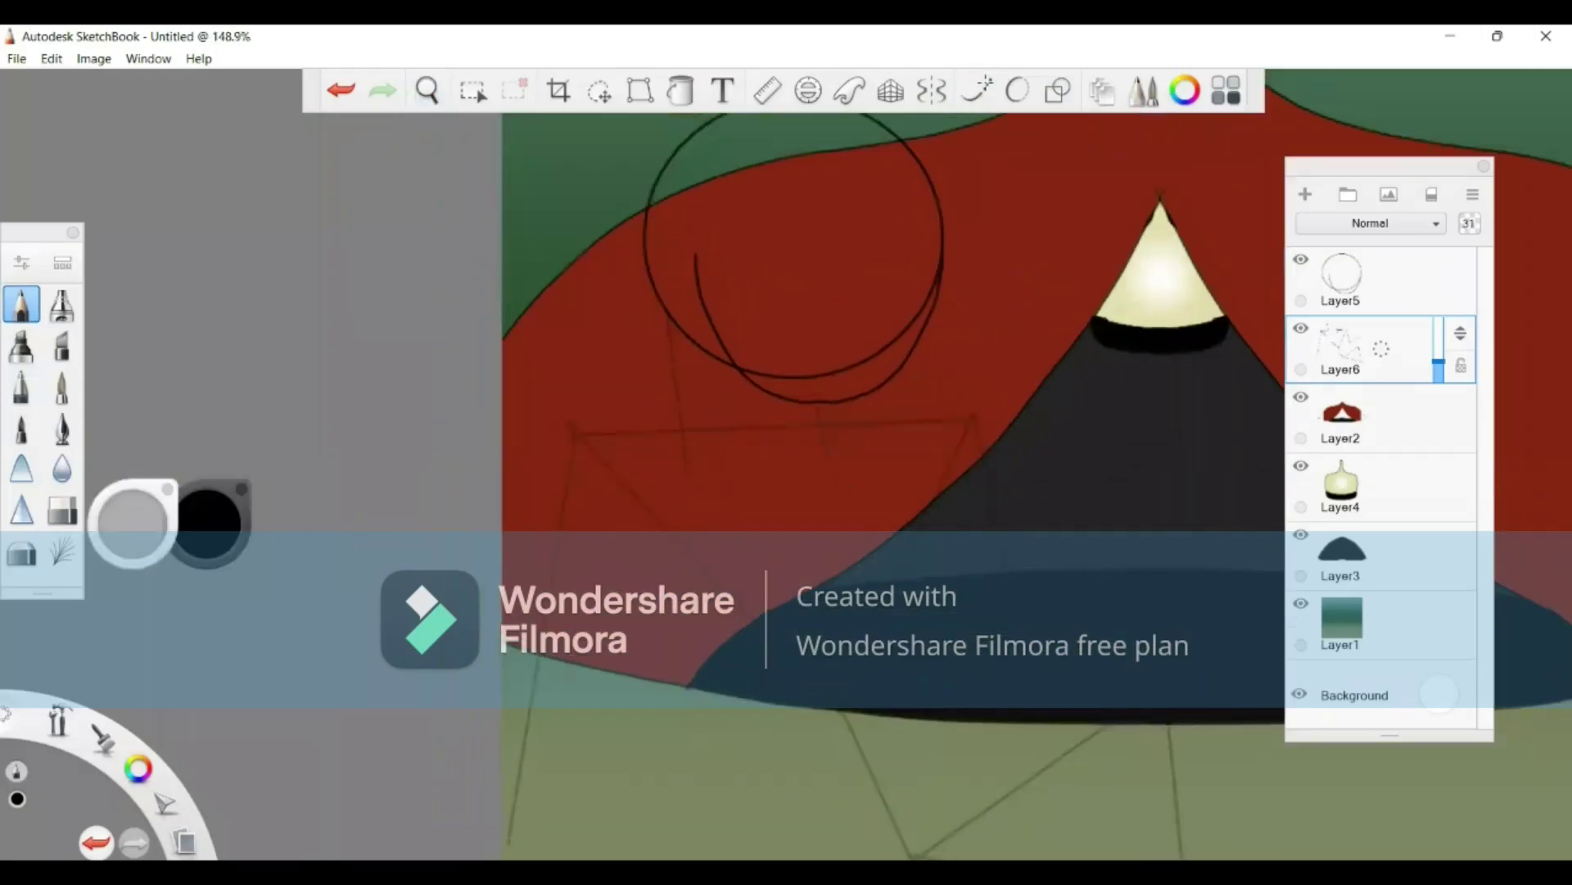
pyautogui.click(976, 90)
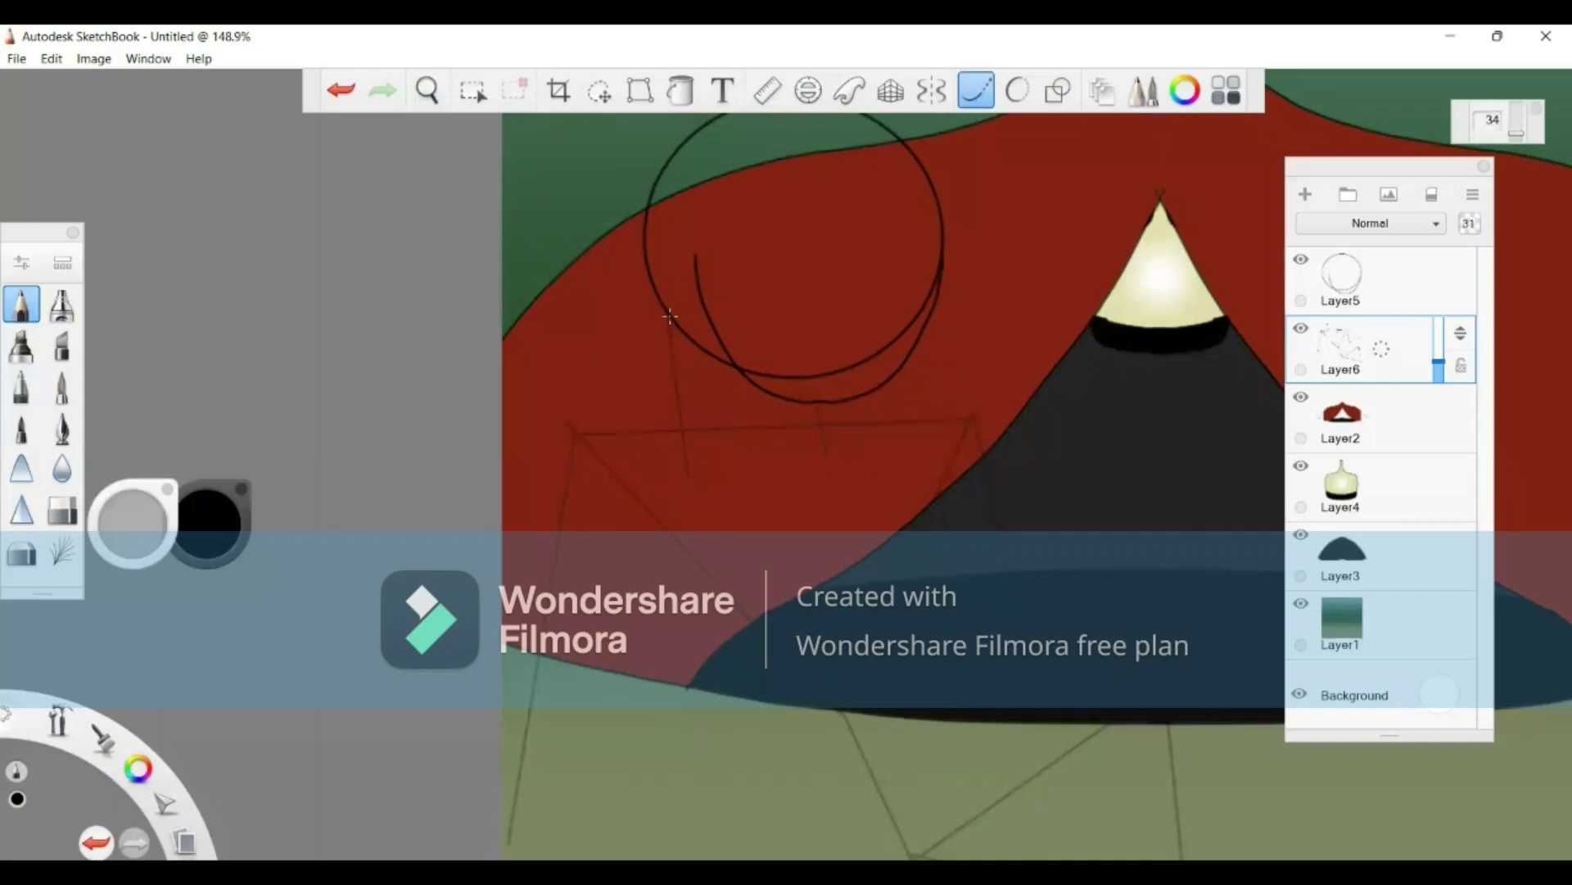
pyautogui.moveTo(675, 359); pyautogui.dragTo(627, 414)
pyautogui.click(1343, 278)
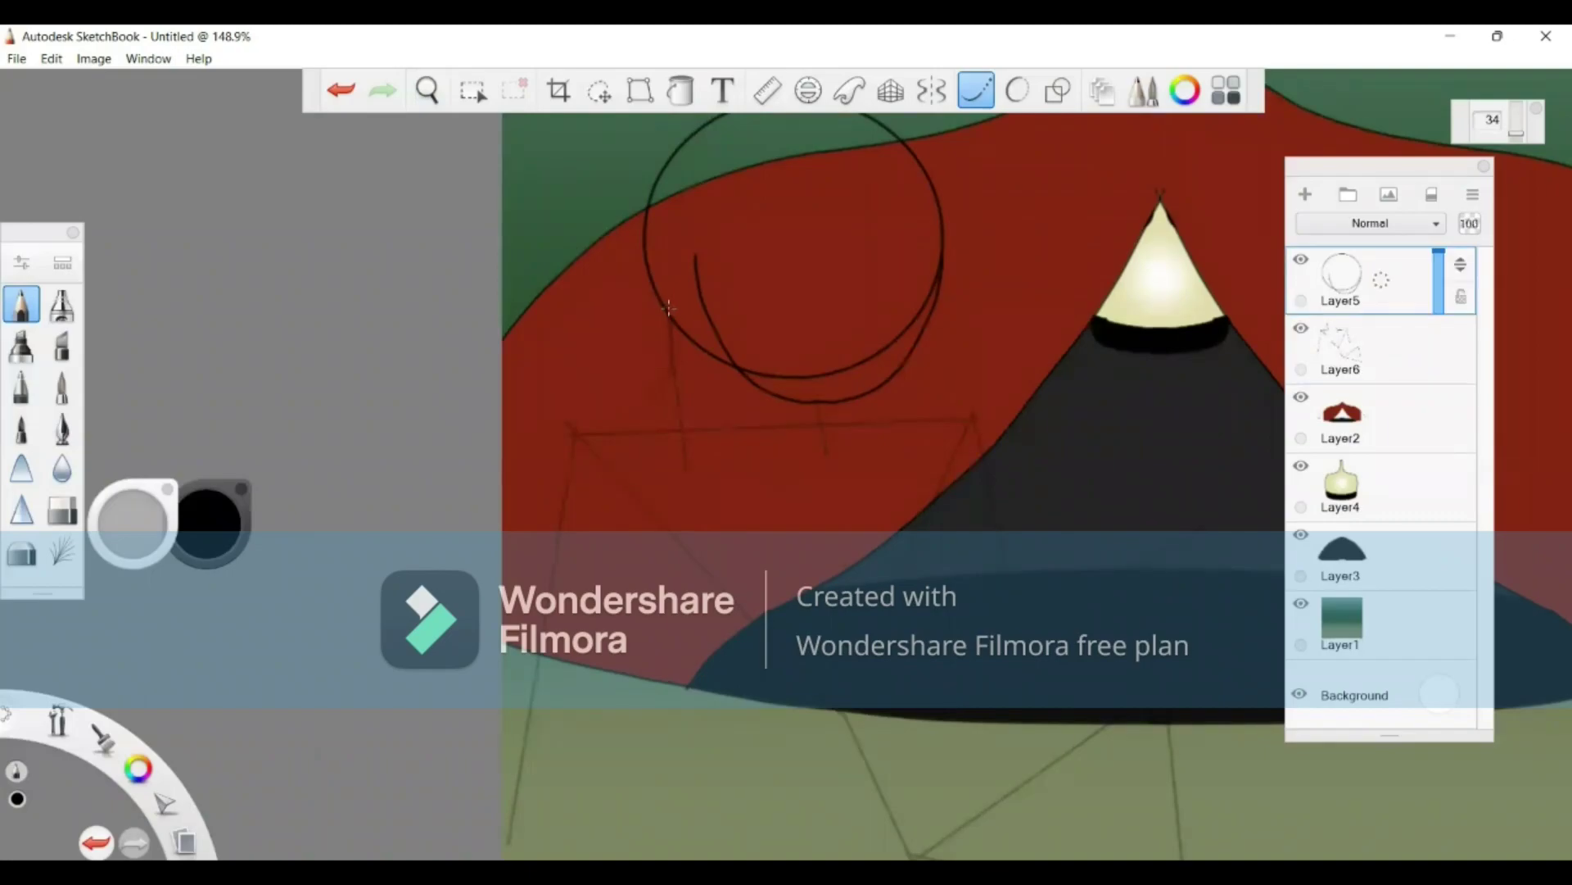
pyautogui.moveTo(675, 337)
pyautogui.mouseDown()
pyautogui.moveTo(654, 408)
pyautogui.moveTo(573, 439)
pyautogui.moveTo(494, 826)
pyautogui.mouseUp()
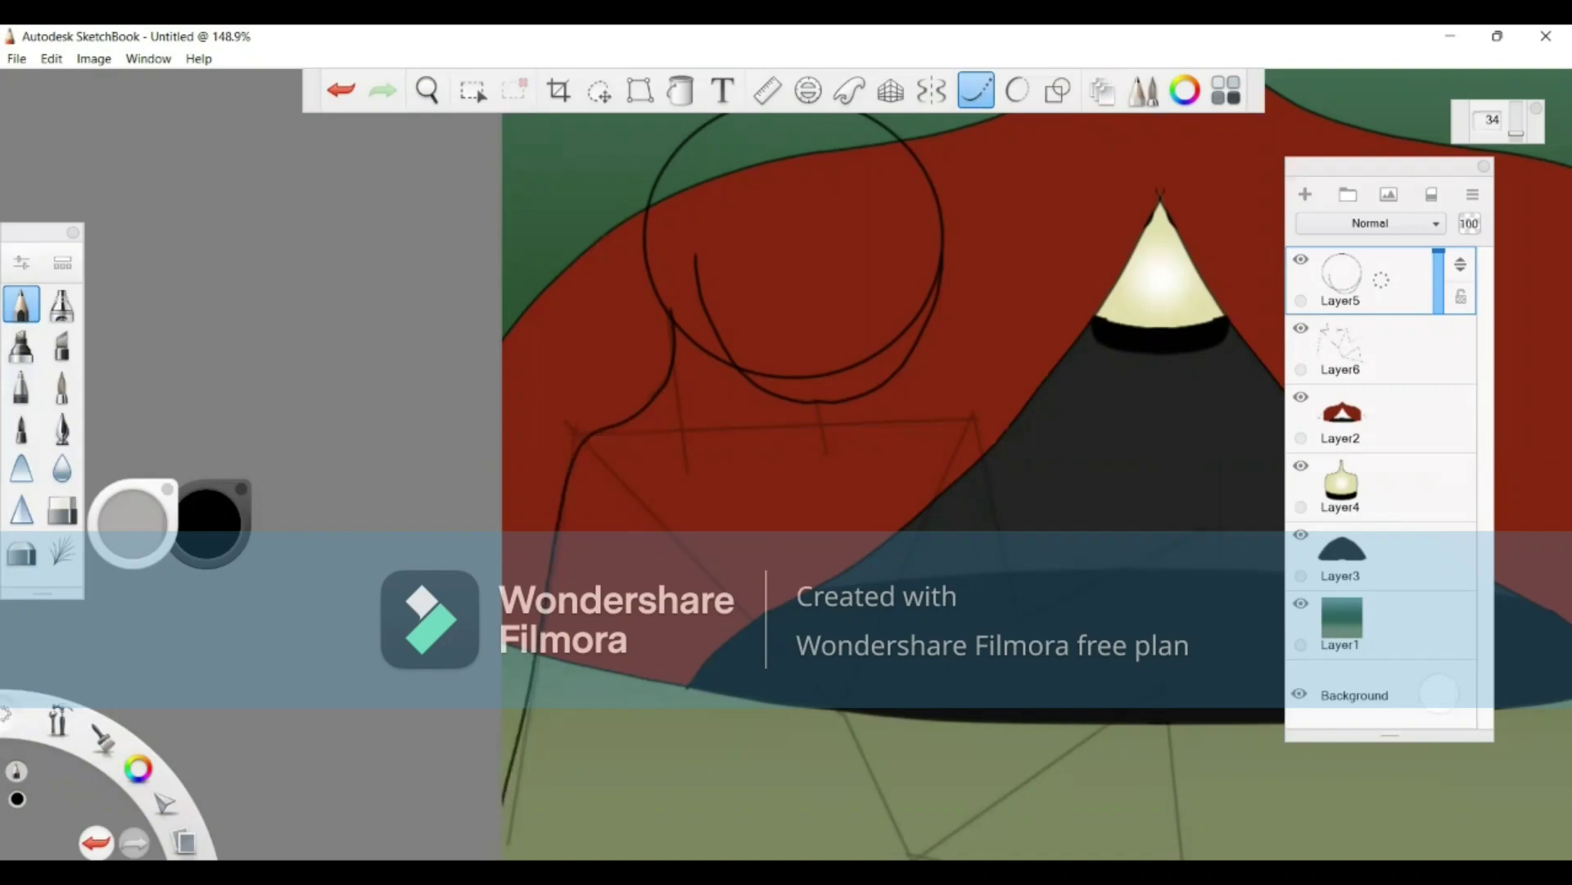
# Step: Draw the inner contour of the left arm from the armpit downward, redrawing the stroke until it suits
pyautogui.click(426, 90)
pyautogui.moveTo(803, 748); pyautogui.dragTo(917, 503)
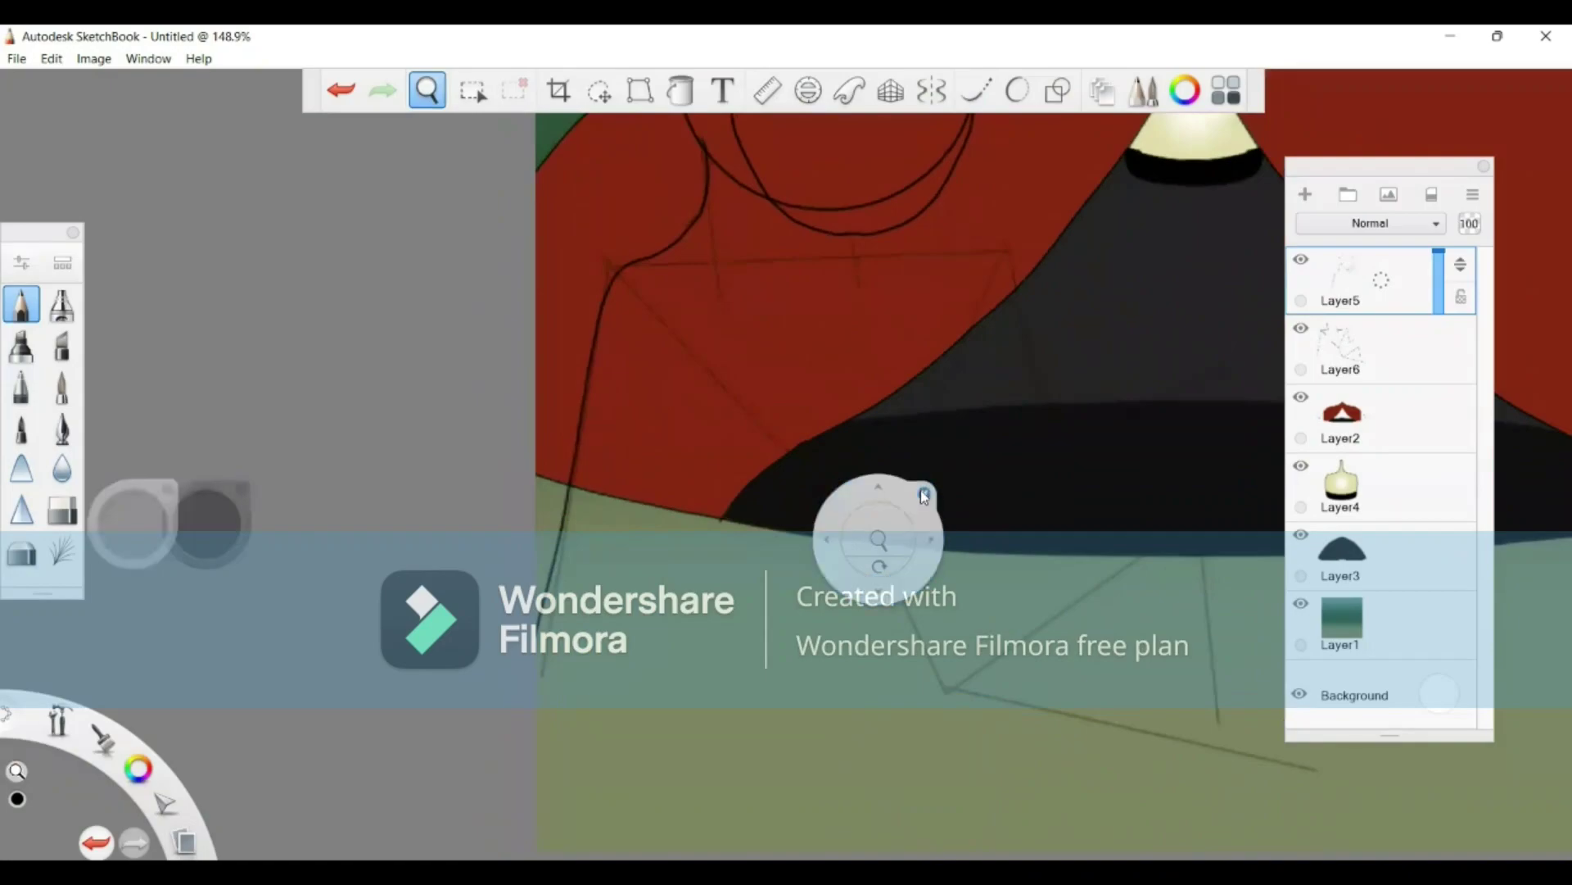
pyautogui.click(920, 490)
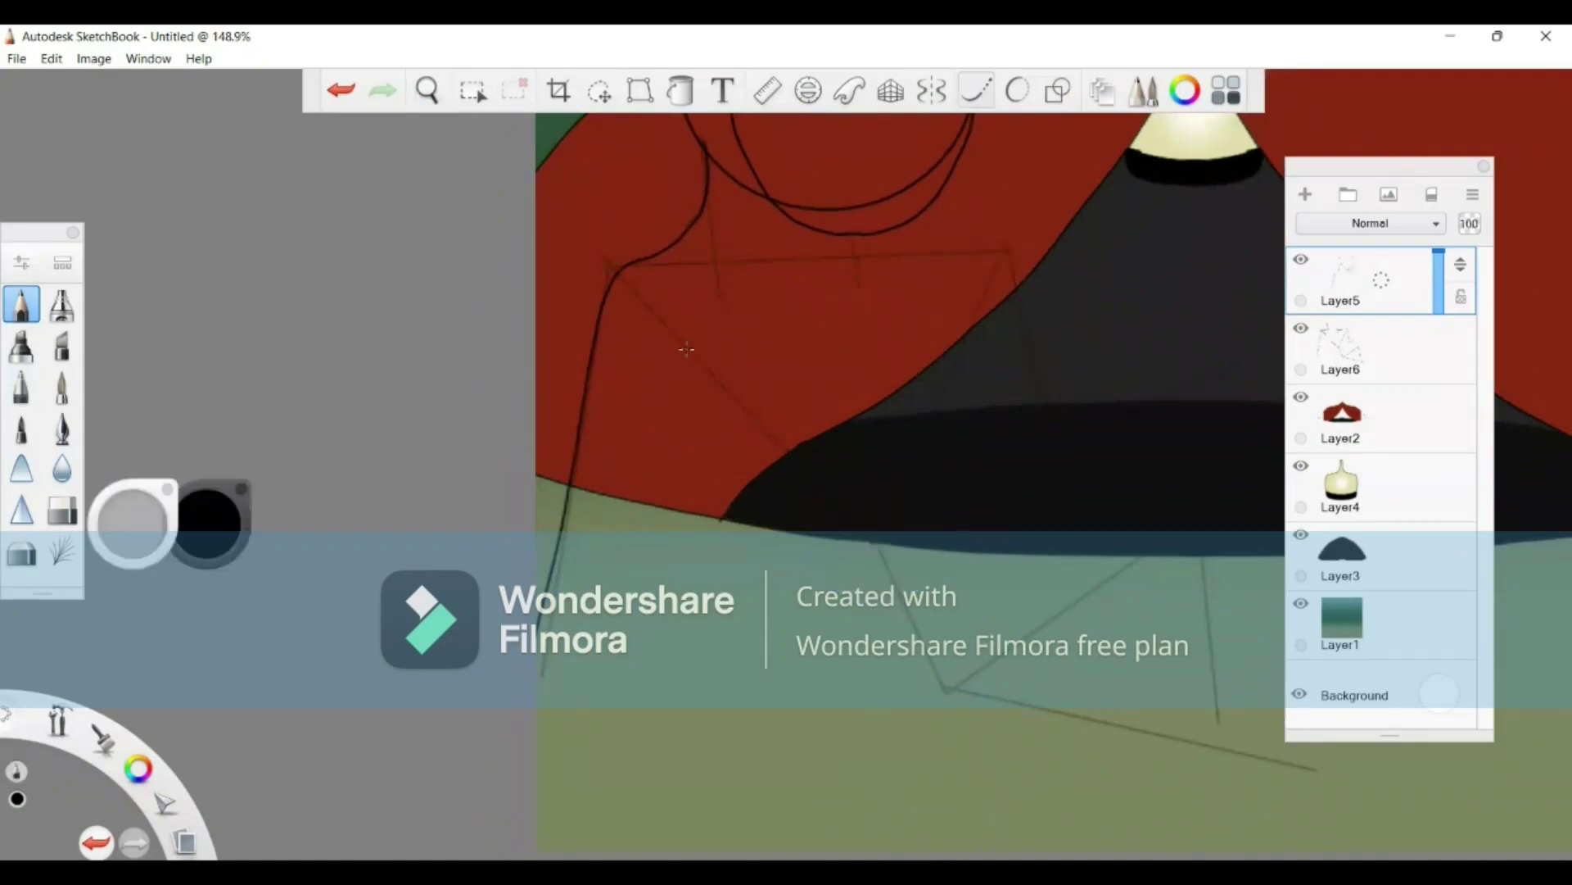
pyautogui.click(976, 90)
pyautogui.moveTo(696, 352)
pyautogui.mouseDown()
pyautogui.moveTo(658, 516)
pyautogui.moveTo(596, 661)
pyautogui.moveTo(528, 752)
pyautogui.mouseUp()
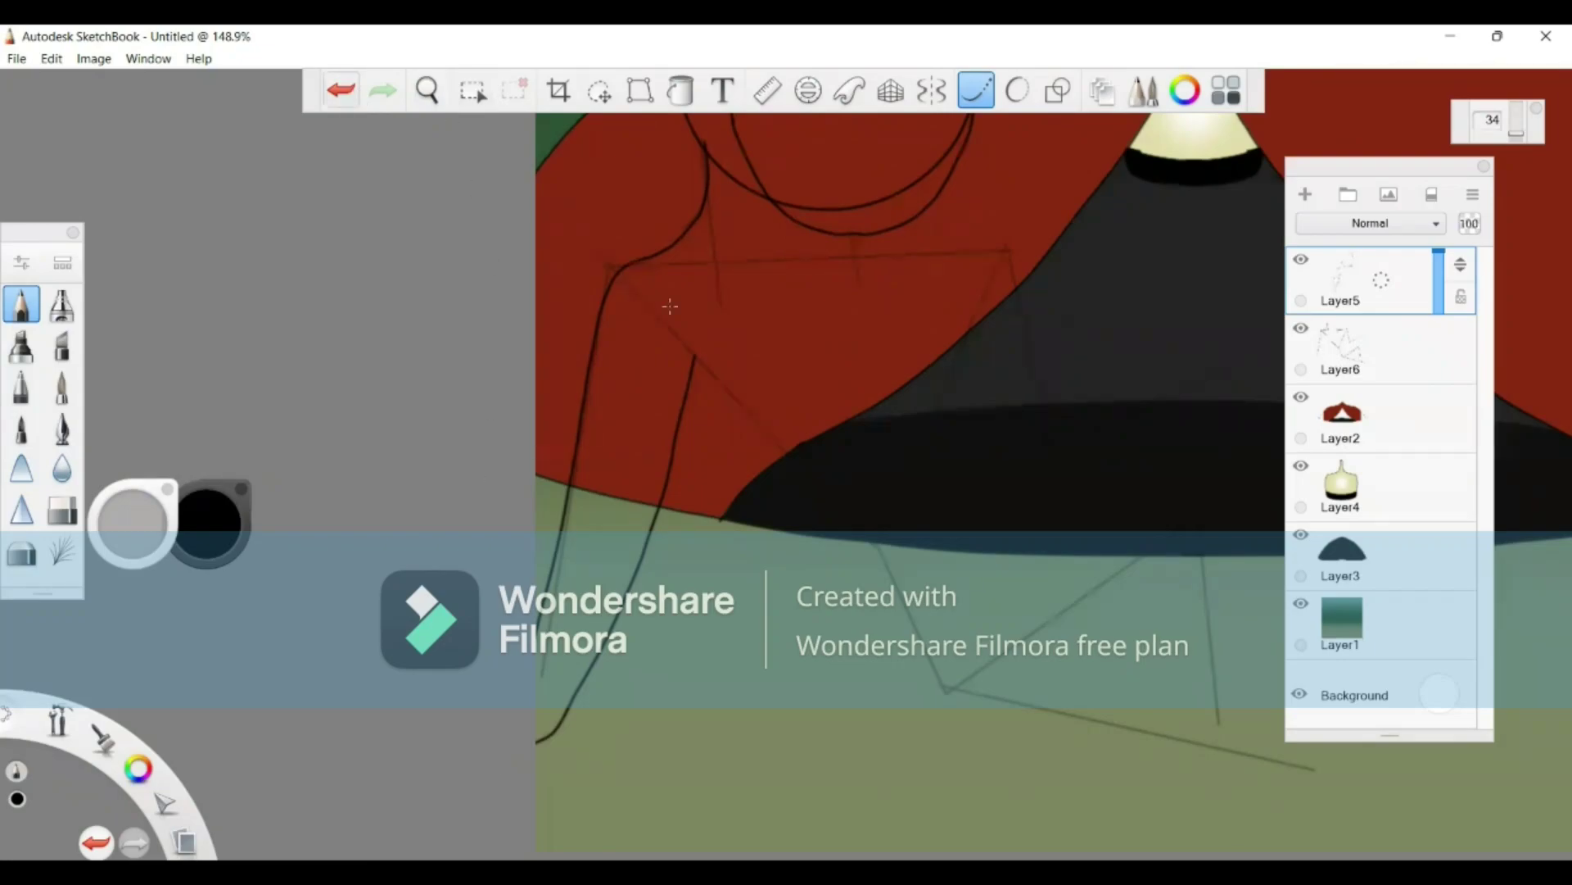
pyautogui.hotkey('ctrl', 'z')
pyautogui.moveTo(684, 342)
pyautogui.mouseDown()
pyautogui.moveTo(603, 611)
pyautogui.moveTo(529, 765)
pyautogui.mouseUp()
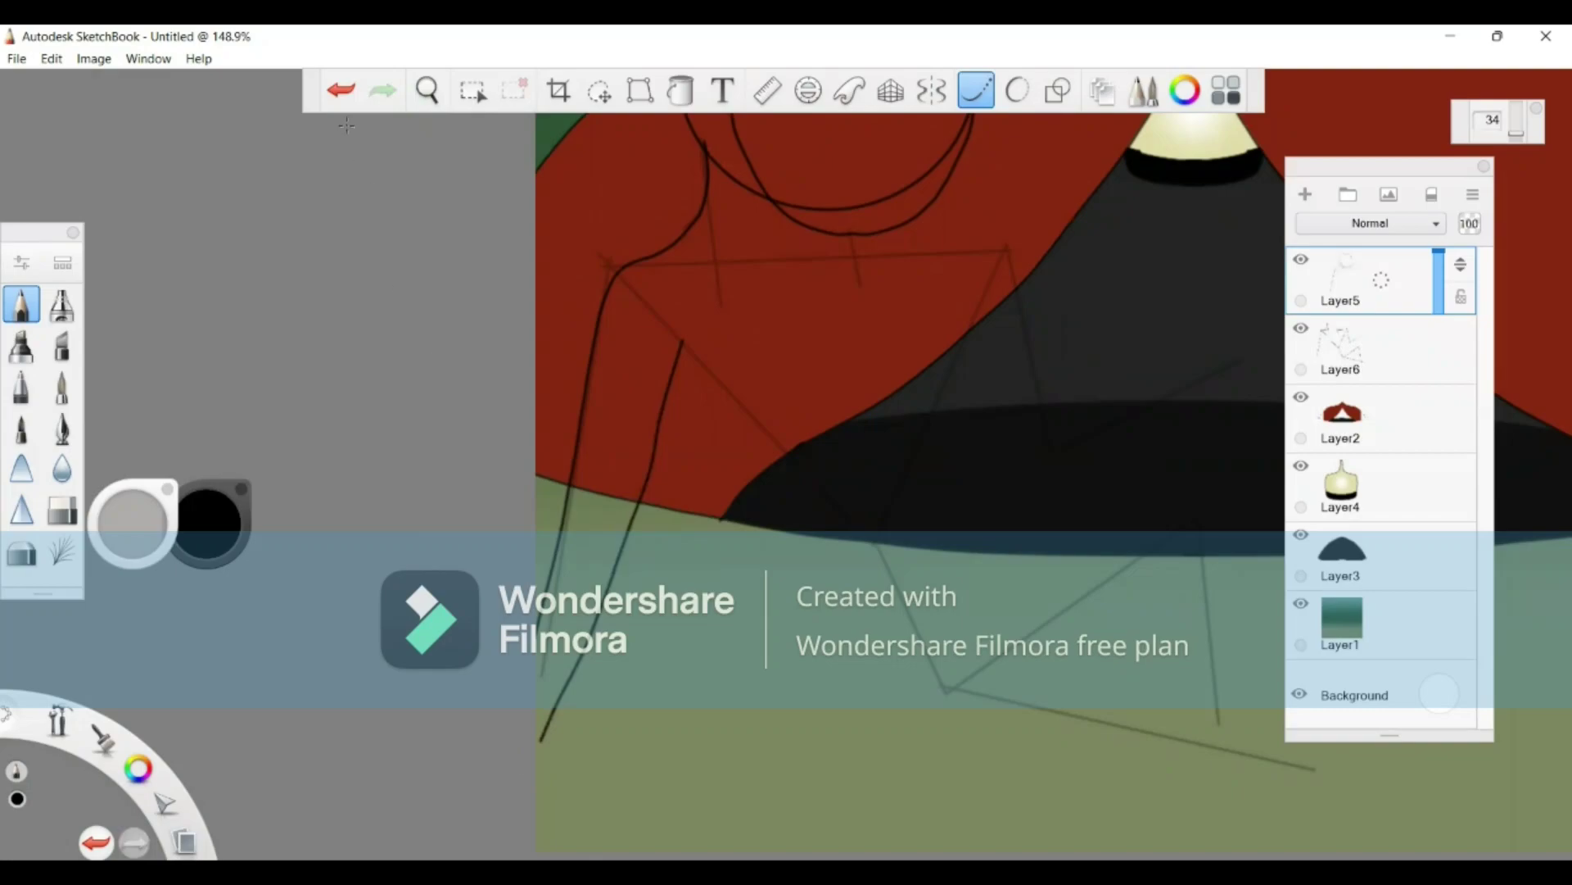
pyautogui.hotkey('ctrl', 'z')
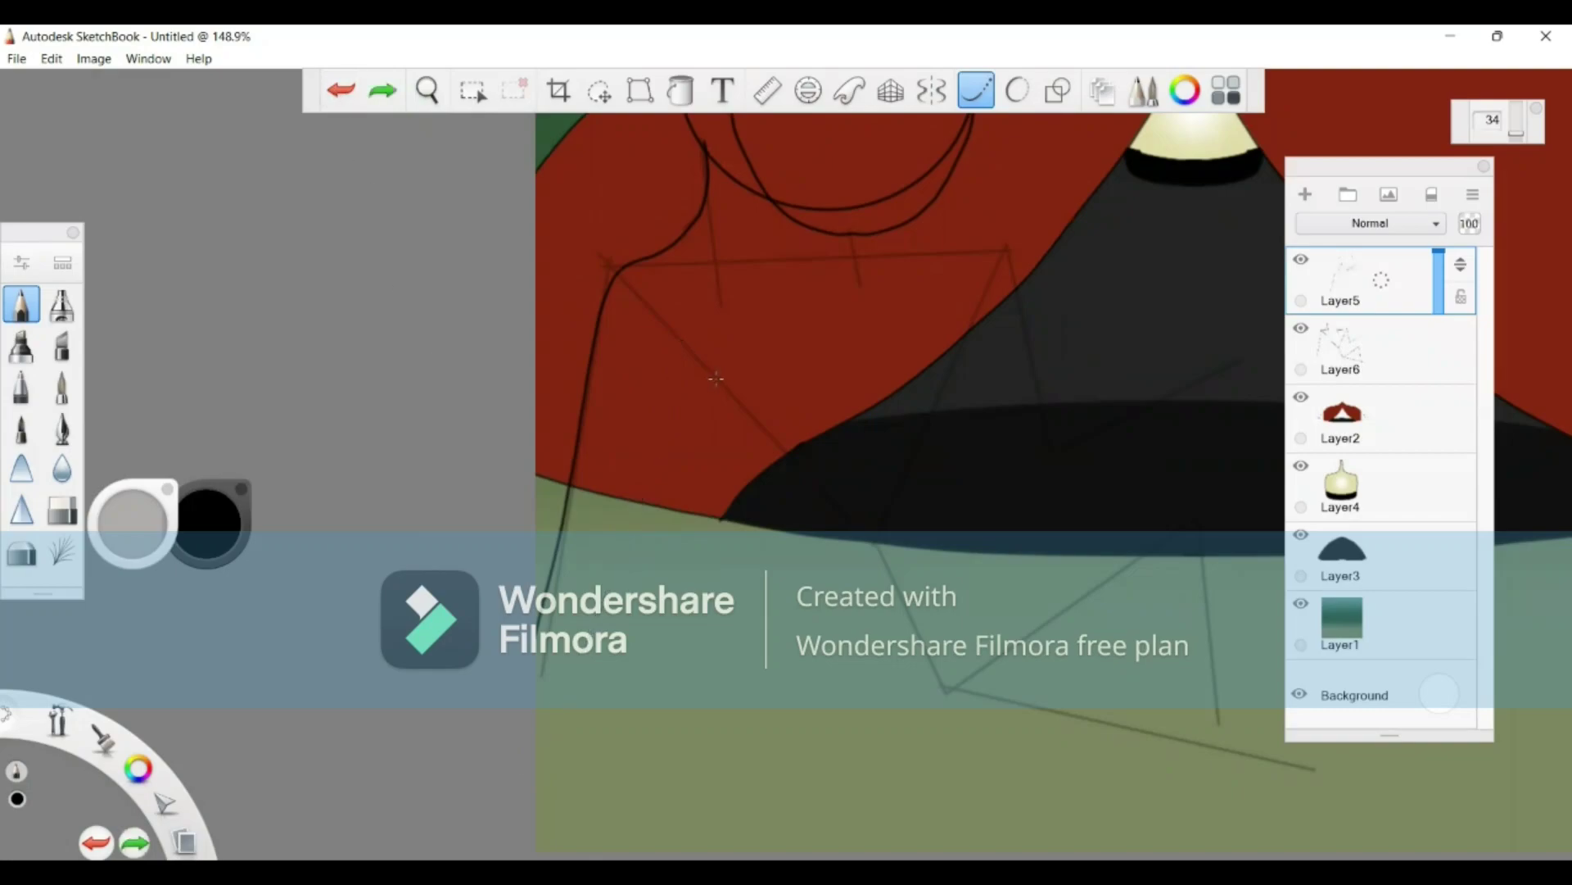
pyautogui.moveTo(709, 377); pyautogui.dragTo(702, 418)
pyautogui.click(341, 92)
pyautogui.moveTo(692, 381)
pyautogui.mouseDown()
pyautogui.moveTo(631, 646)
pyautogui.moveTo(509, 768)
pyautogui.mouseUp()
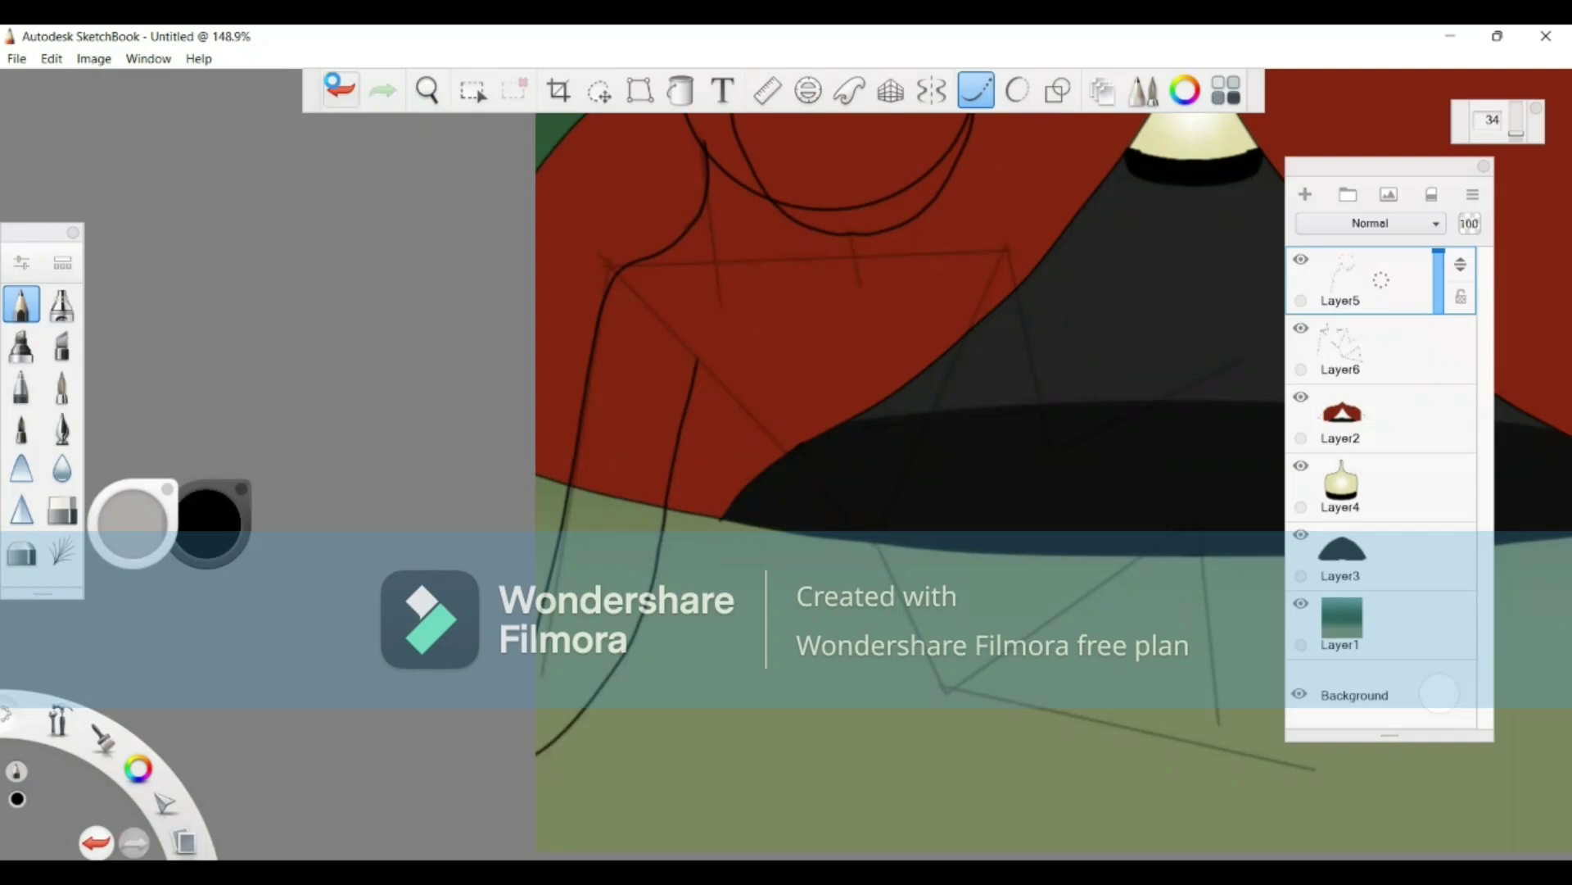
pyautogui.click(340, 88)
pyautogui.moveTo(689, 354); pyautogui.dragTo(587, 683)
# Step: Add straight guide lines on Layer6 from the lower end of the left arm to the canvas edge
pyautogui.click(1058, 90)
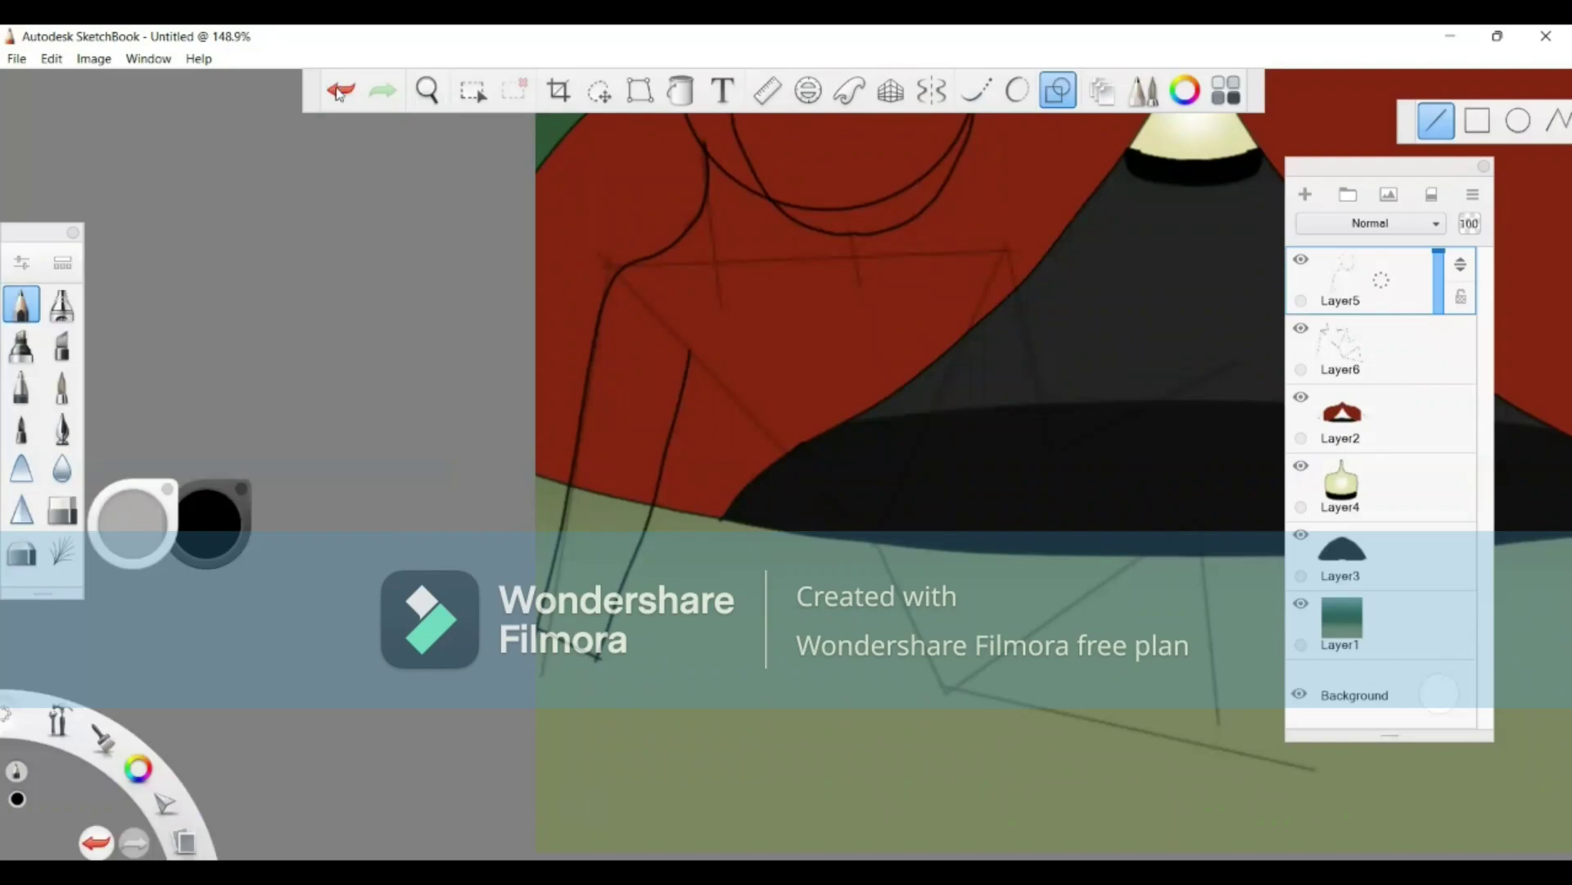
pyautogui.click(1358, 323)
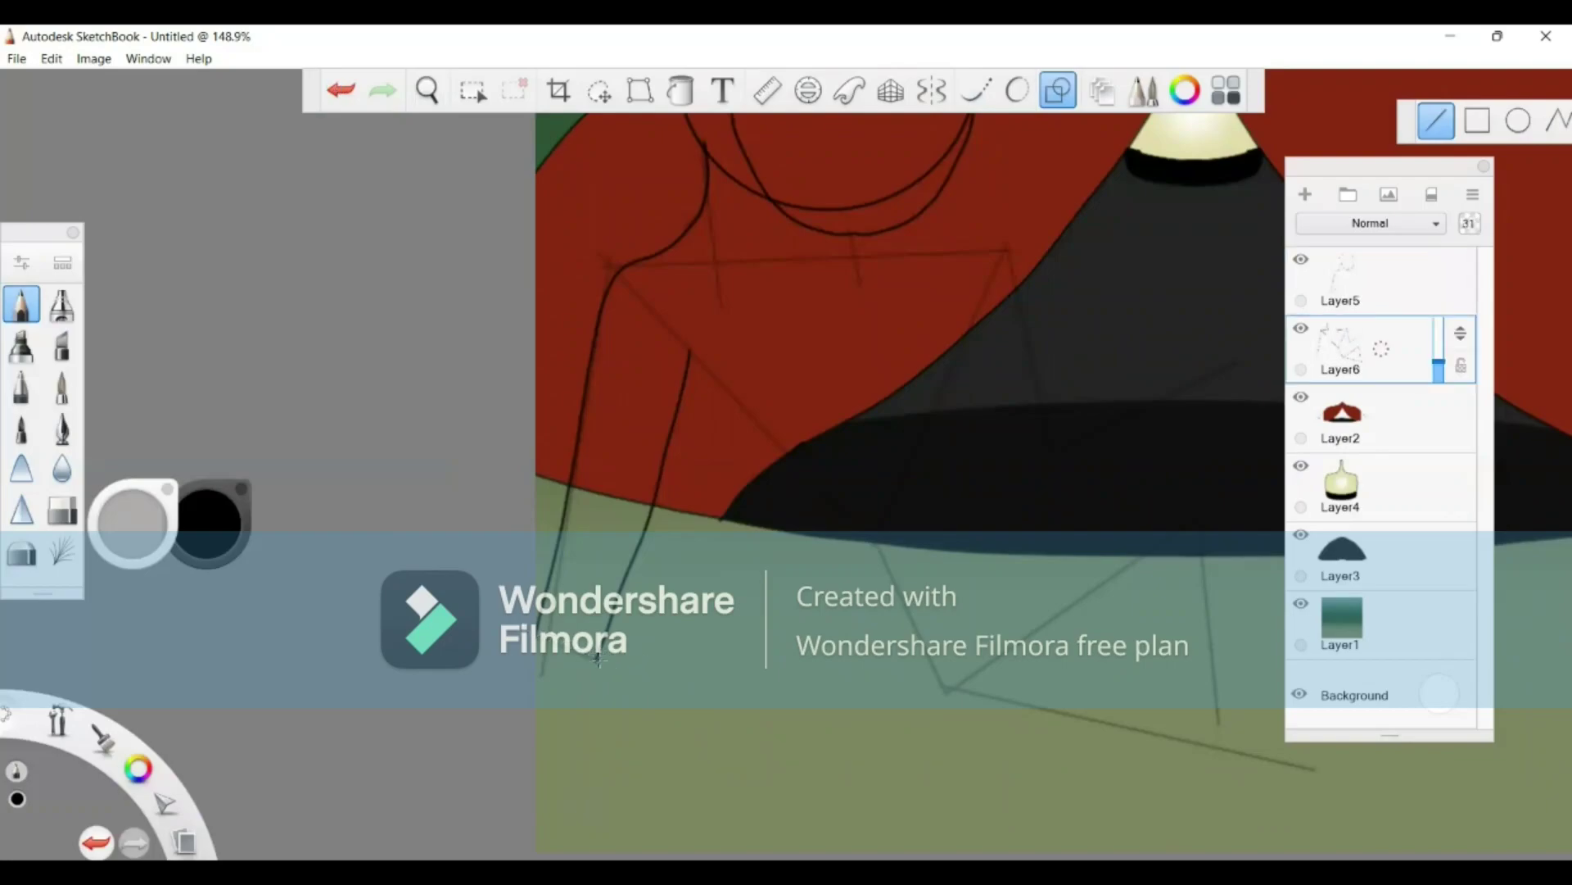
pyautogui.moveTo(495, 747); pyautogui.dragTo(495, 745)
# Step: Draw one continuous contour on Layer5 from the left armpit down the torso, around the hip and along the outstretched leg's underside
pyautogui.click(427, 85)
pyautogui.moveTo(538, 585); pyautogui.dragTo(702, 603)
pyautogui.moveTo(423, 569); pyautogui.dragTo(553, 497)
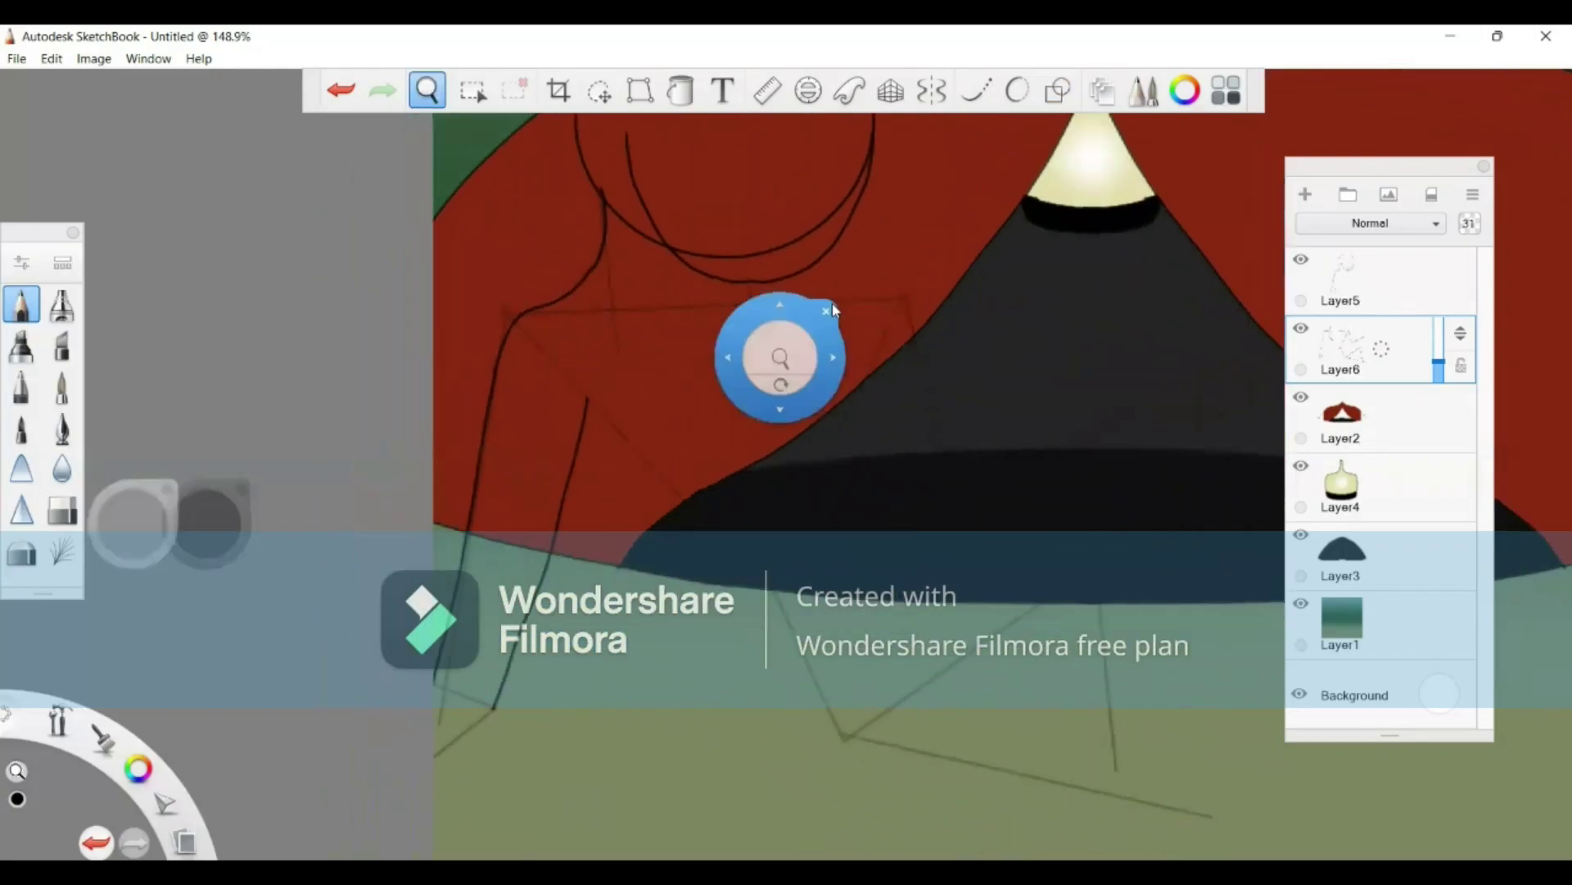
pyautogui.click(827, 314)
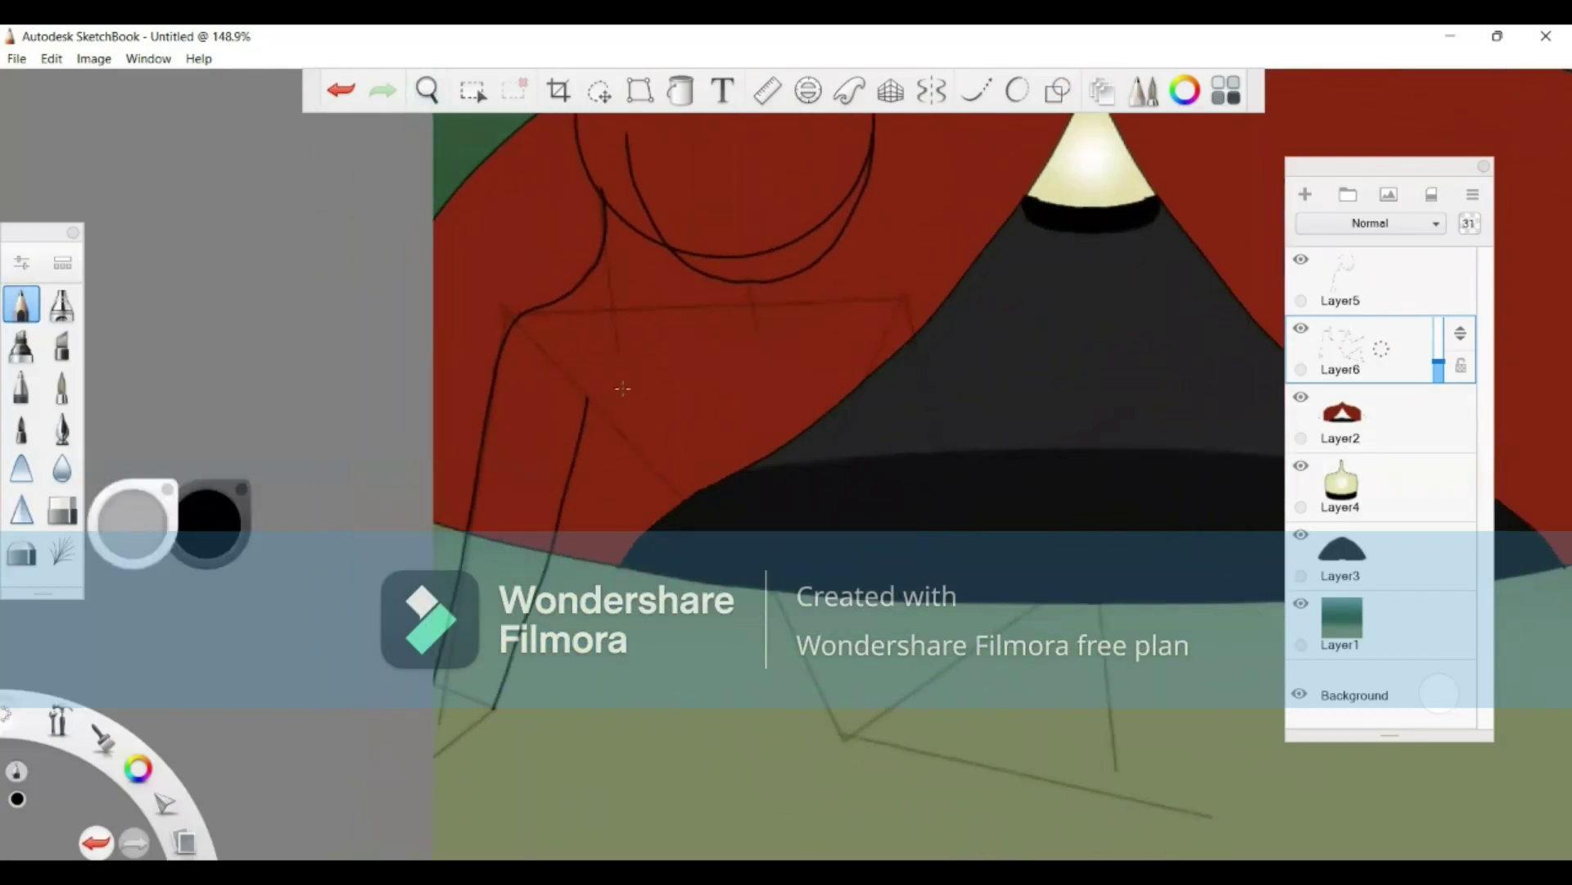
pyautogui.press('s')
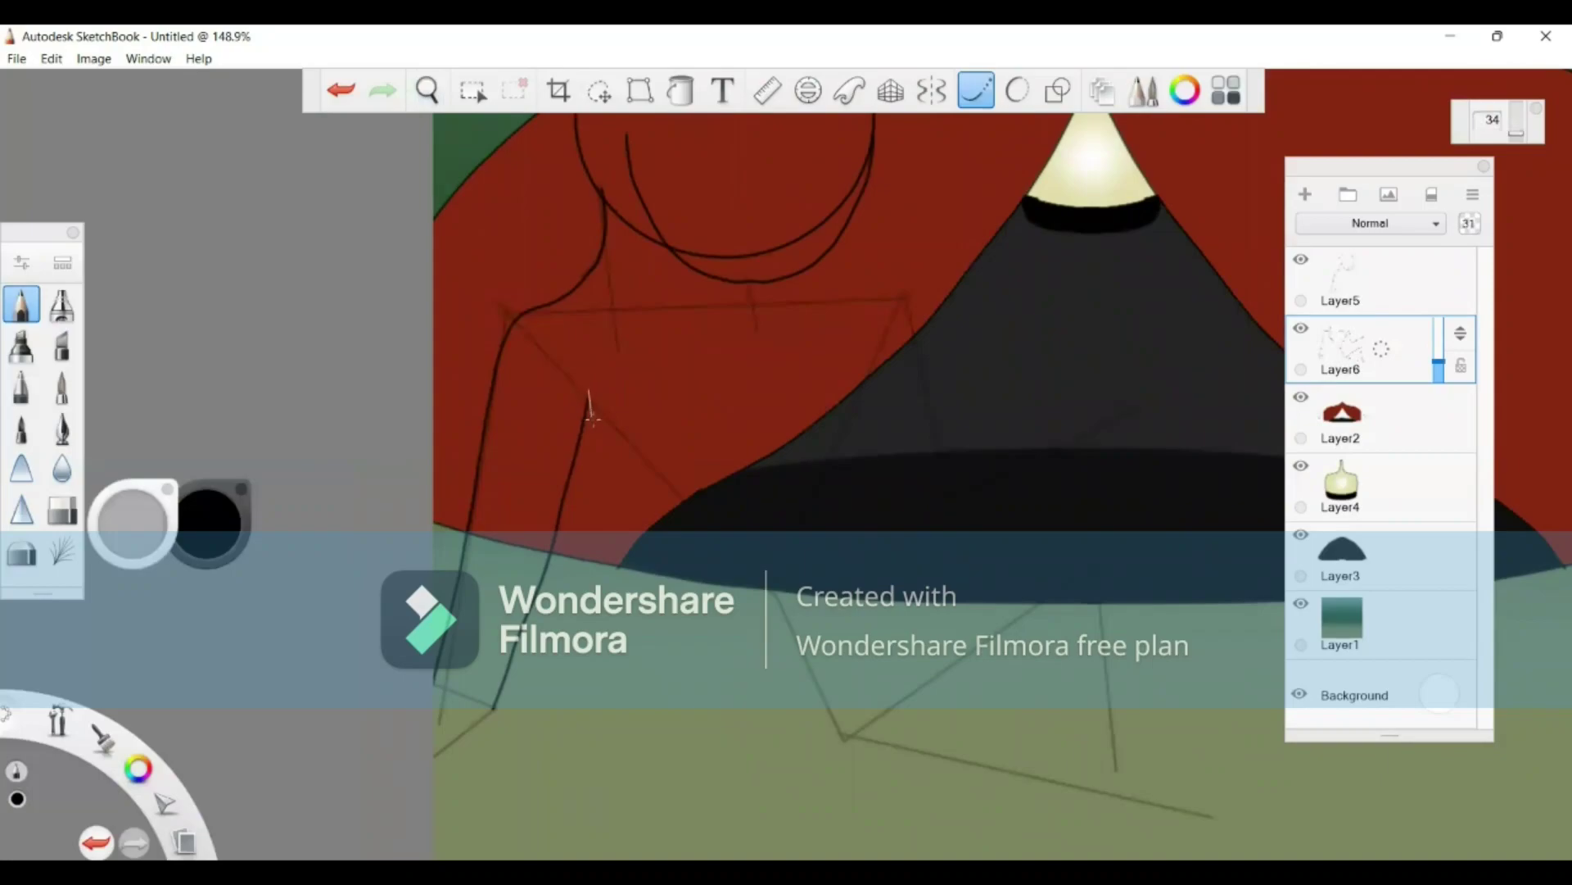
pyautogui.click(352, 78)
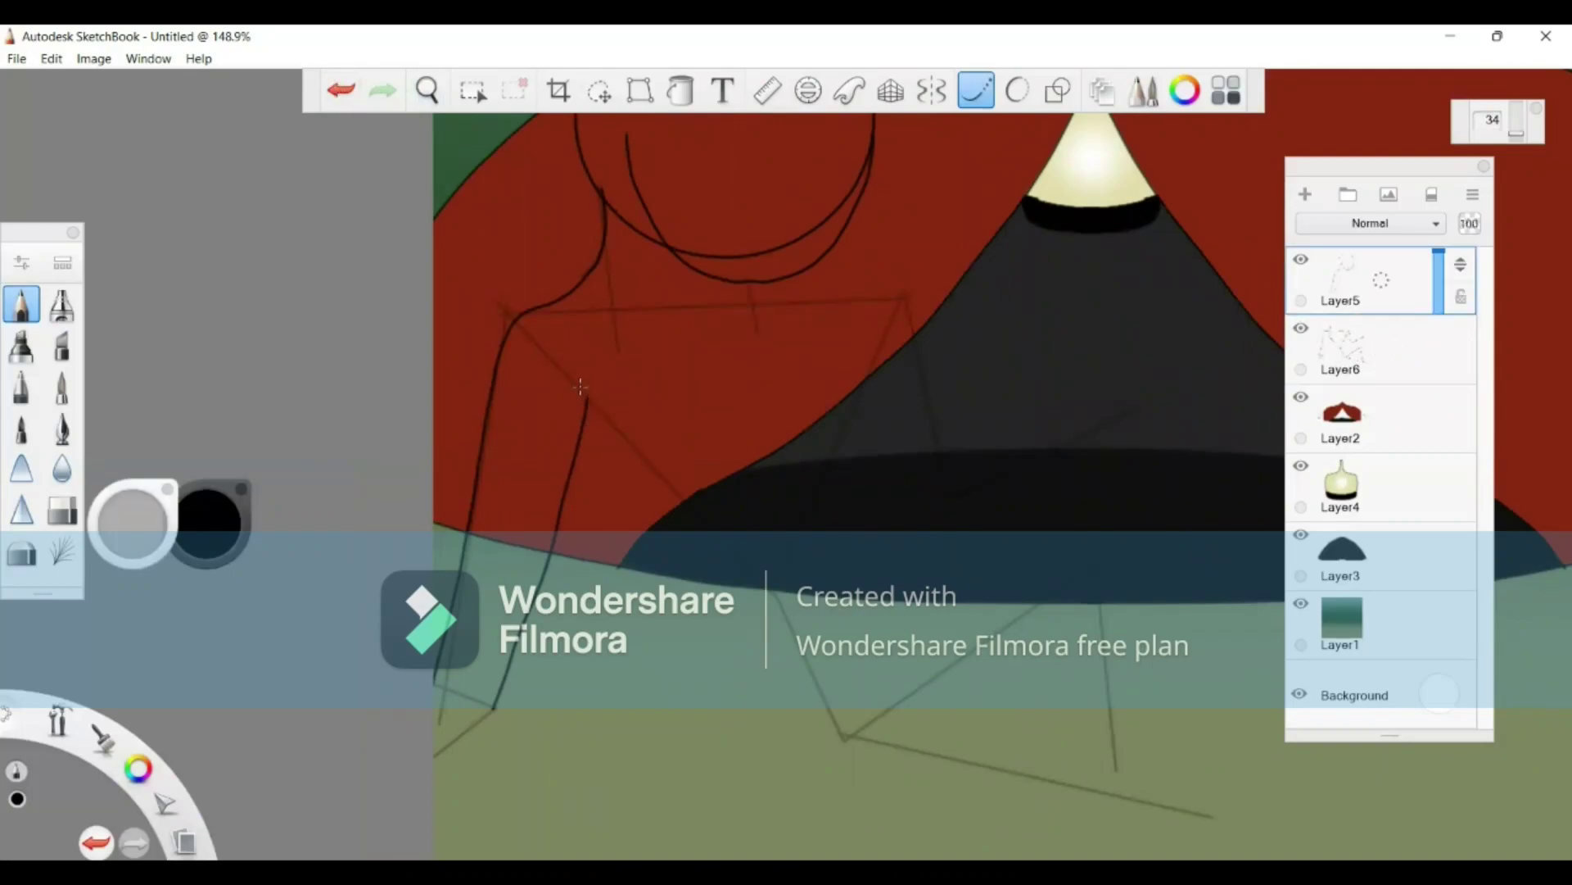
pyautogui.moveTo(584, 392); pyautogui.dragTo(660, 517)
pyautogui.moveTo(719, 633)
pyautogui.mouseDown()
pyautogui.moveTo(751, 737)
pyautogui.moveTo(810, 786)
pyautogui.moveTo(1157, 824)
pyautogui.mouseUp()
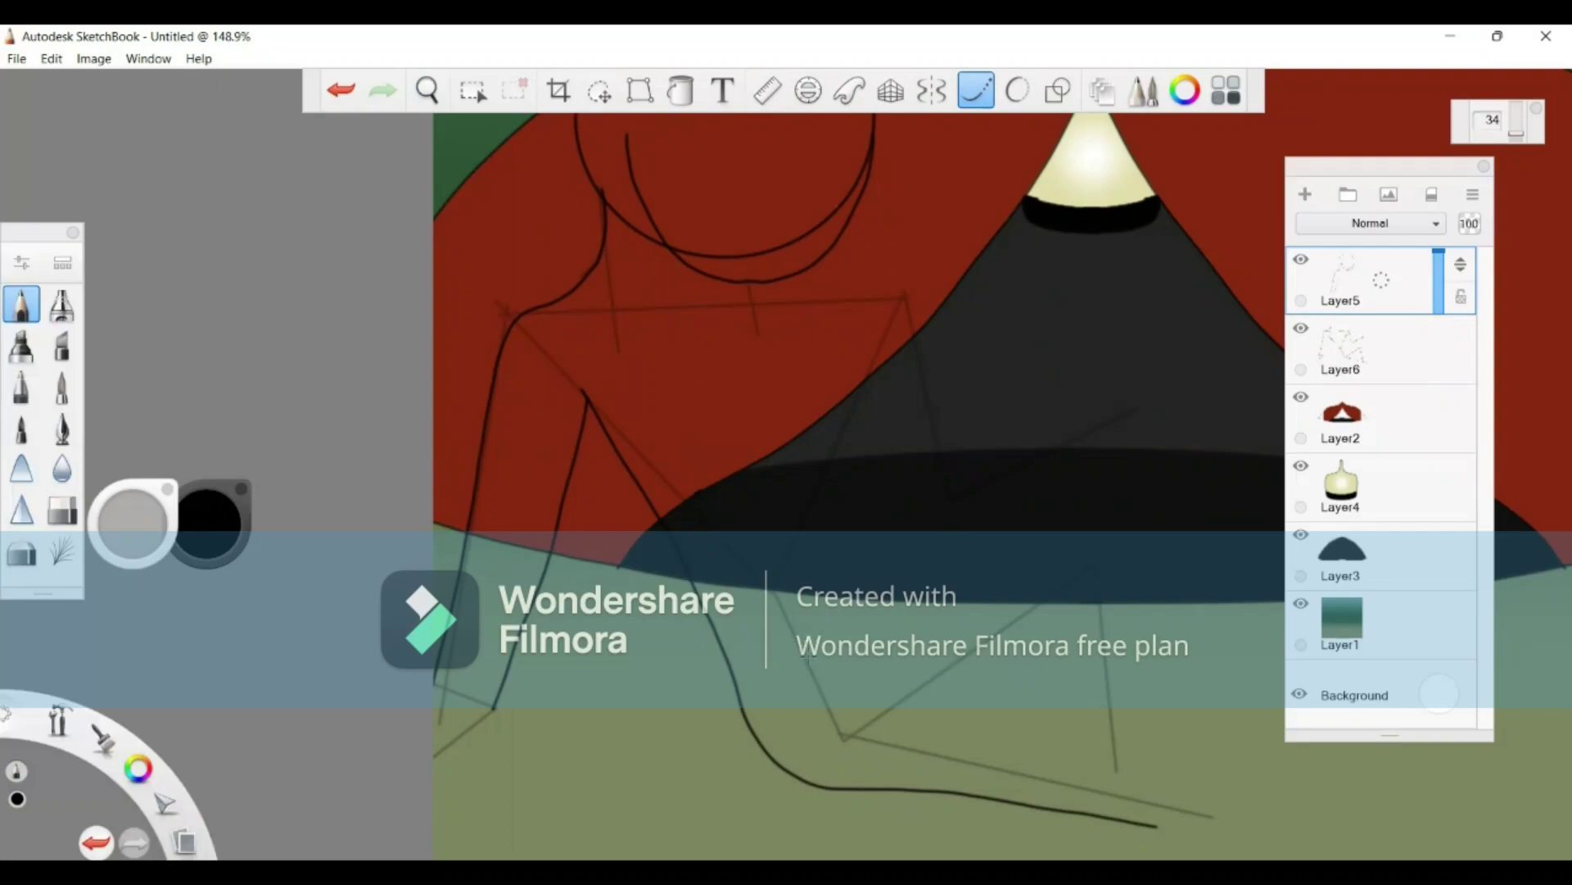
pyautogui.moveTo(812, 662)
pyautogui.mouseDown()
pyautogui.moveTo(1004, 718)
pyautogui.moveTo(1106, 771)
pyautogui.mouseUp()
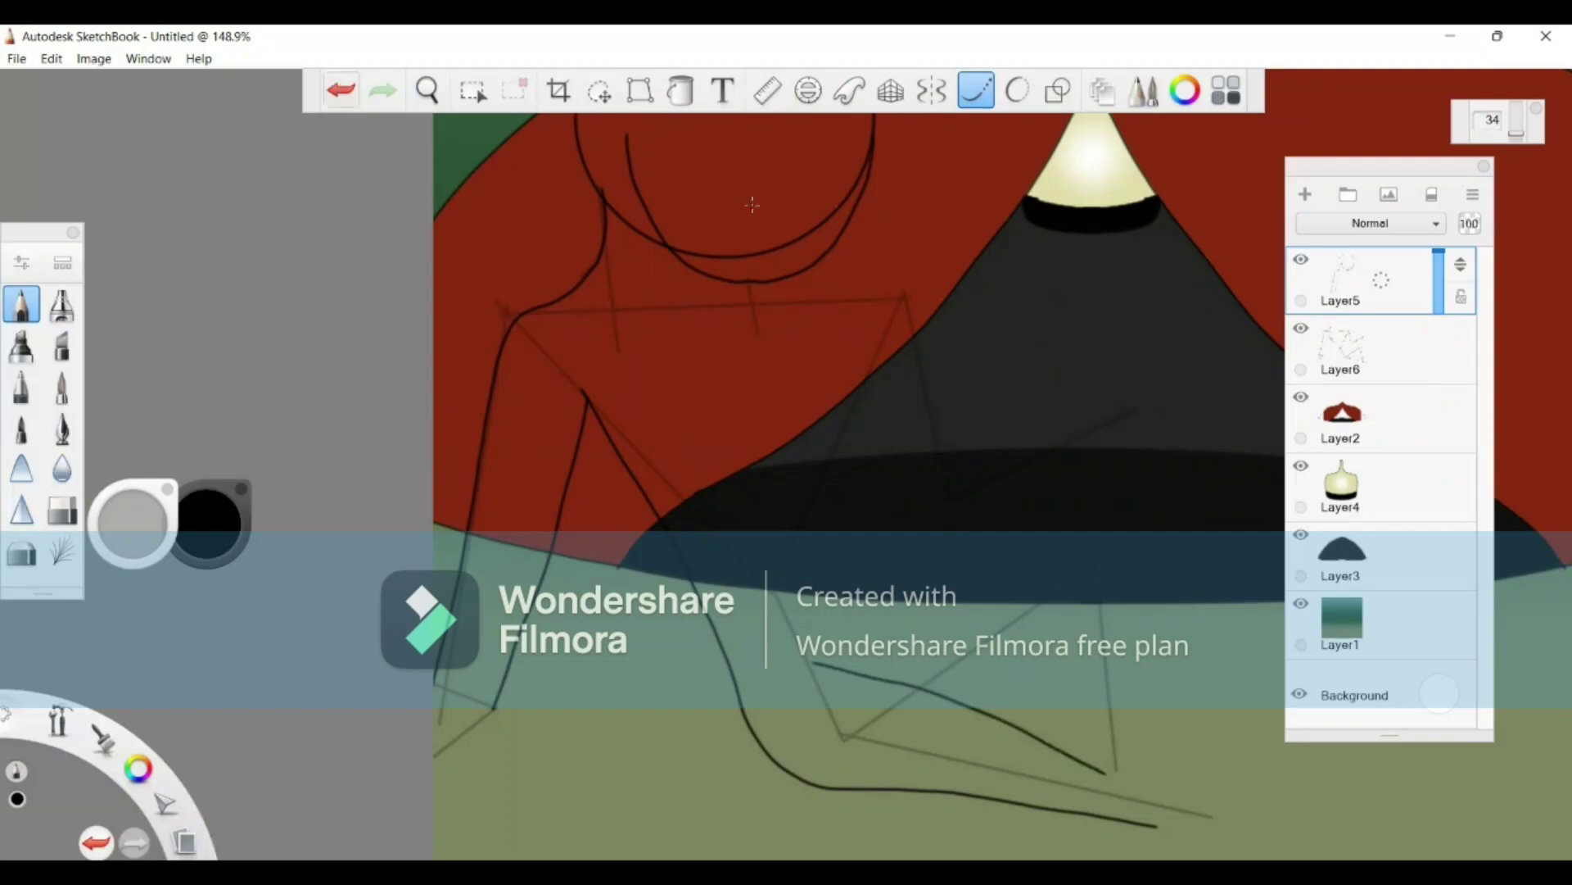
pyautogui.hotkey('ctrl', 'z')
pyautogui.moveTo(756, 295)
pyautogui.mouseDown()
pyautogui.moveTo(910, 305)
pyautogui.moveTo(993, 491)
pyautogui.mouseUp()
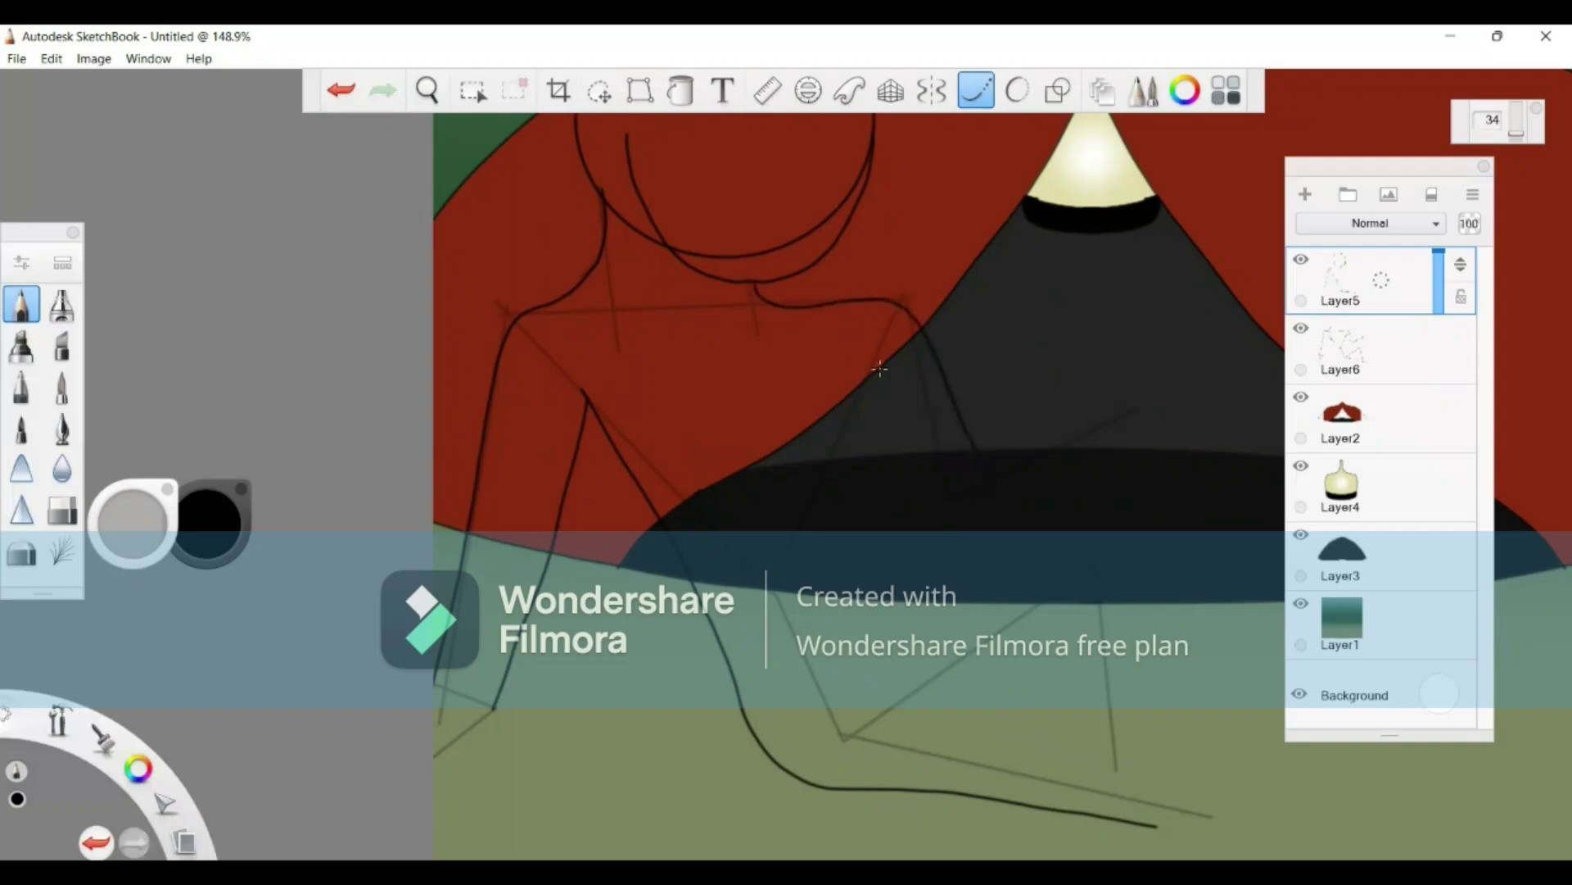
pyautogui.moveTo(873, 406); pyautogui.dragTo(890, 428)
pyautogui.click(1301, 399)
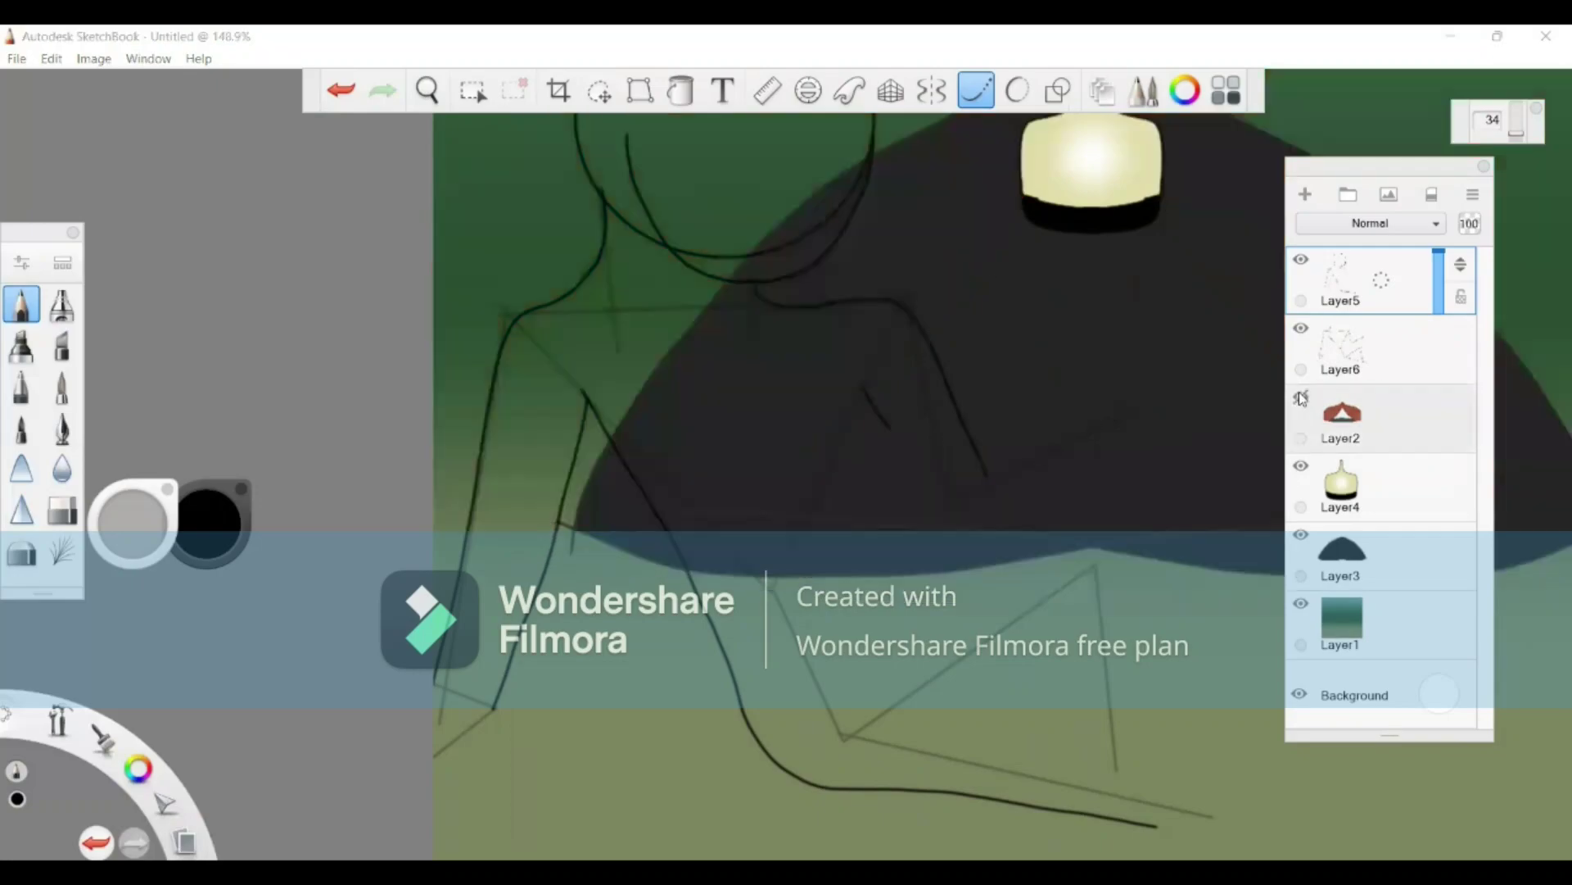
pyautogui.click(340, 91)
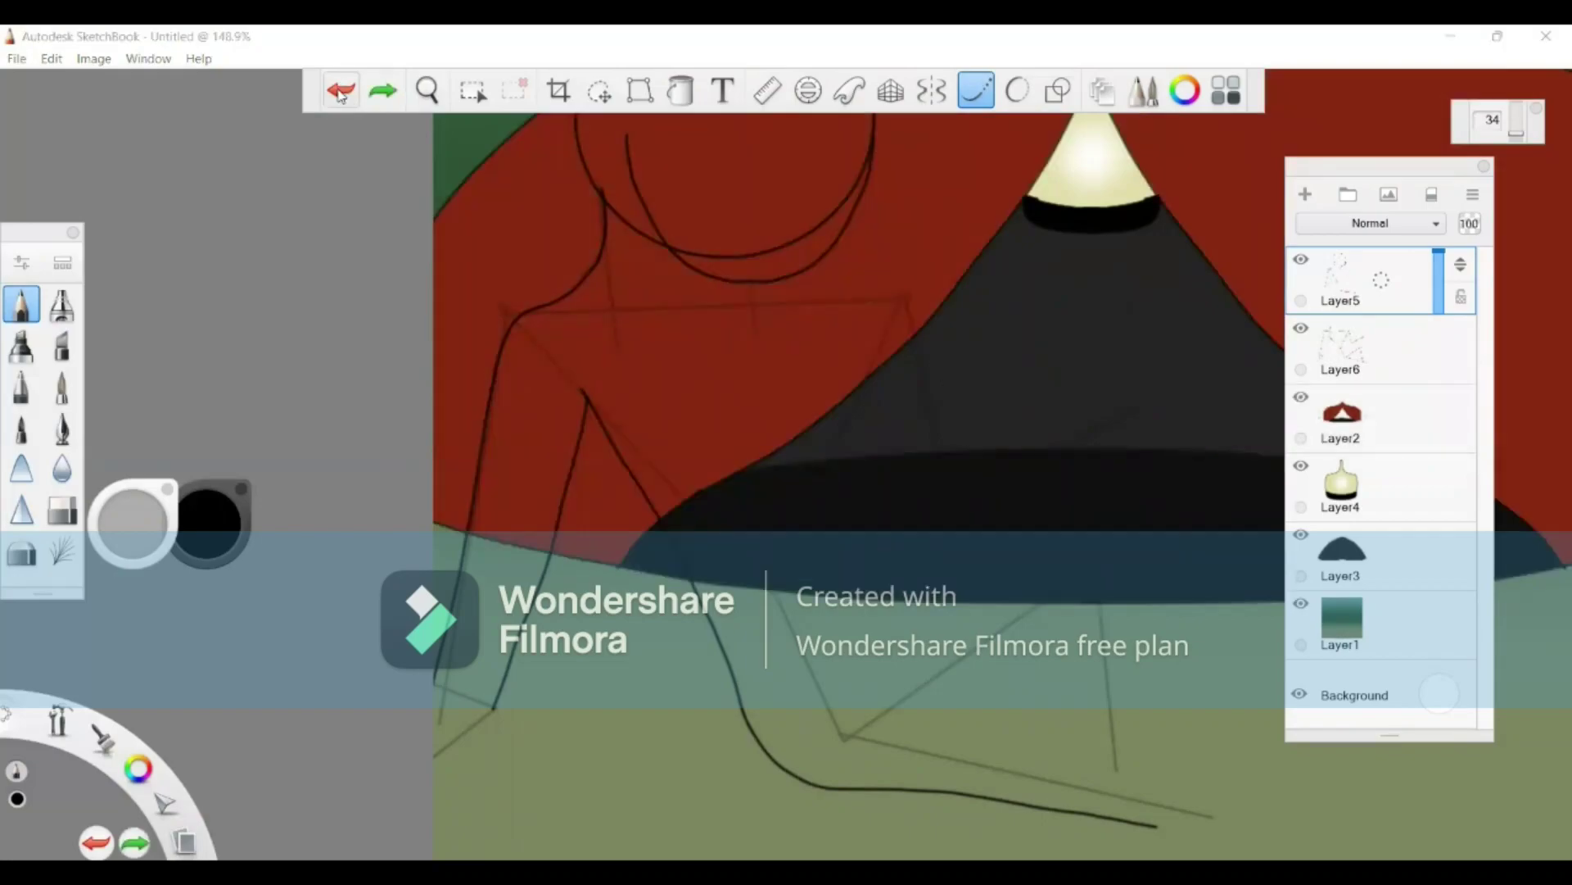
# Step: Hide the tent artwork on Layer2, Layer3 and Layer4 so only the gradient background and the figure show
pyautogui.click(1301, 398)
pyautogui.click(1302, 537)
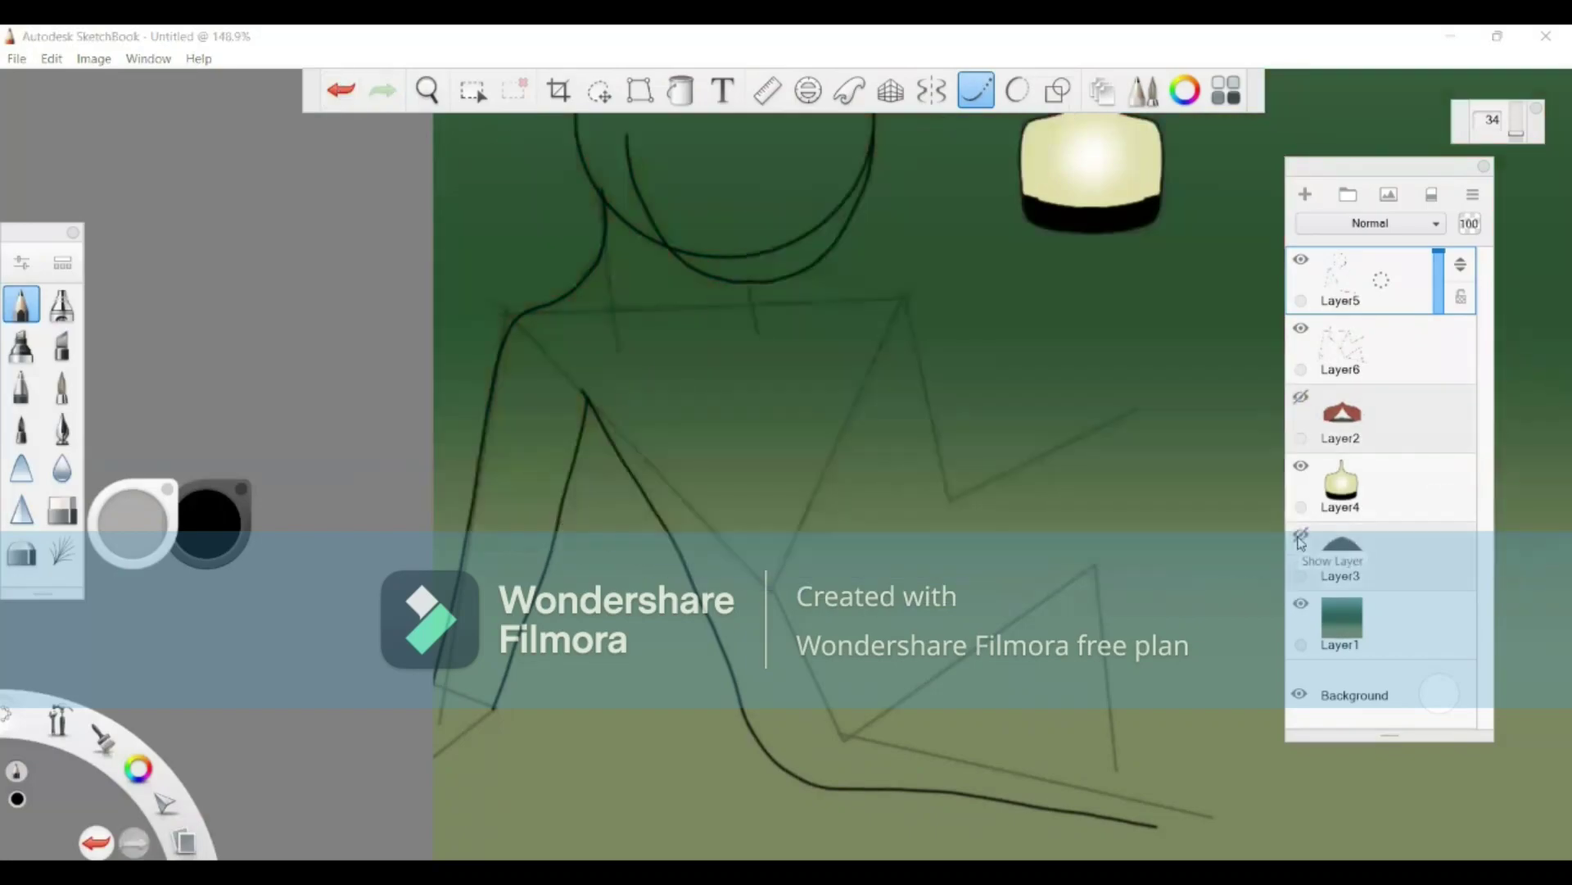
pyautogui.click(1301, 465)
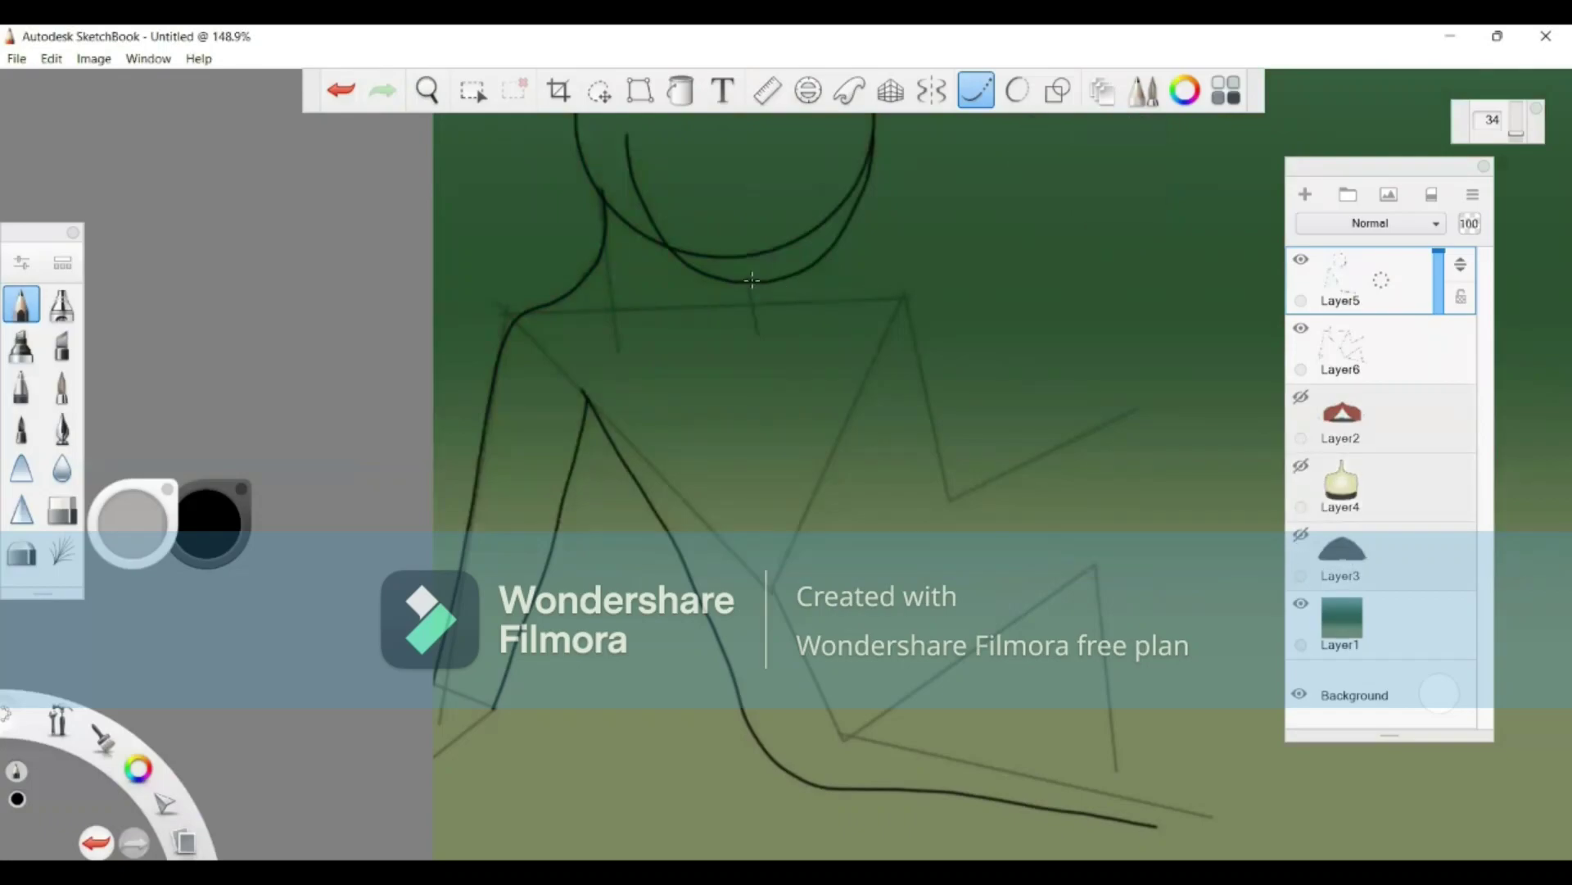
# Step: Draw the right shoulder and the bent right arm's upper and lower contours over the guide lines on Layer5
pyautogui.moveTo(752, 281)
pyautogui.mouseDown()
pyautogui.moveTo(757, 308)
pyautogui.moveTo(876, 298)
pyautogui.moveTo(902, 303)
pyautogui.moveTo(919, 334)
pyautogui.mouseUp()
pyautogui.hotkey('ctrl', 'z')
pyautogui.moveTo(786, 282)
pyautogui.mouseDown()
pyautogui.moveTo(904, 299)
pyautogui.moveTo(994, 470)
pyautogui.mouseUp()
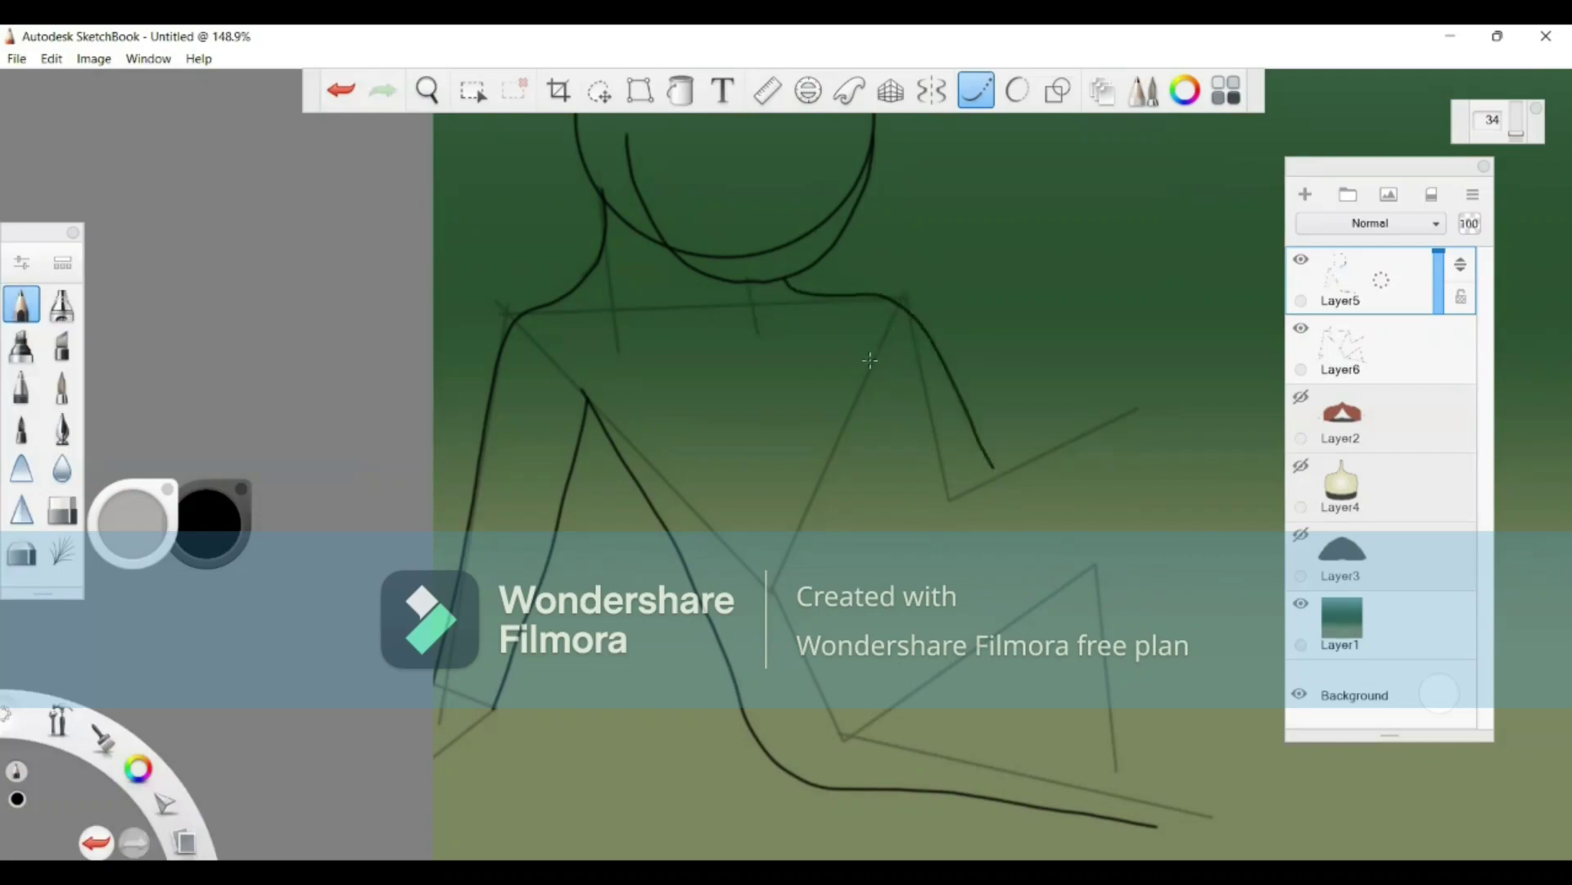
pyautogui.moveTo(875, 392)
pyautogui.mouseDown()
pyautogui.moveTo(915, 485)
pyautogui.moveTo(974, 527)
pyautogui.moveTo(1158, 441)
pyautogui.mouseUp()
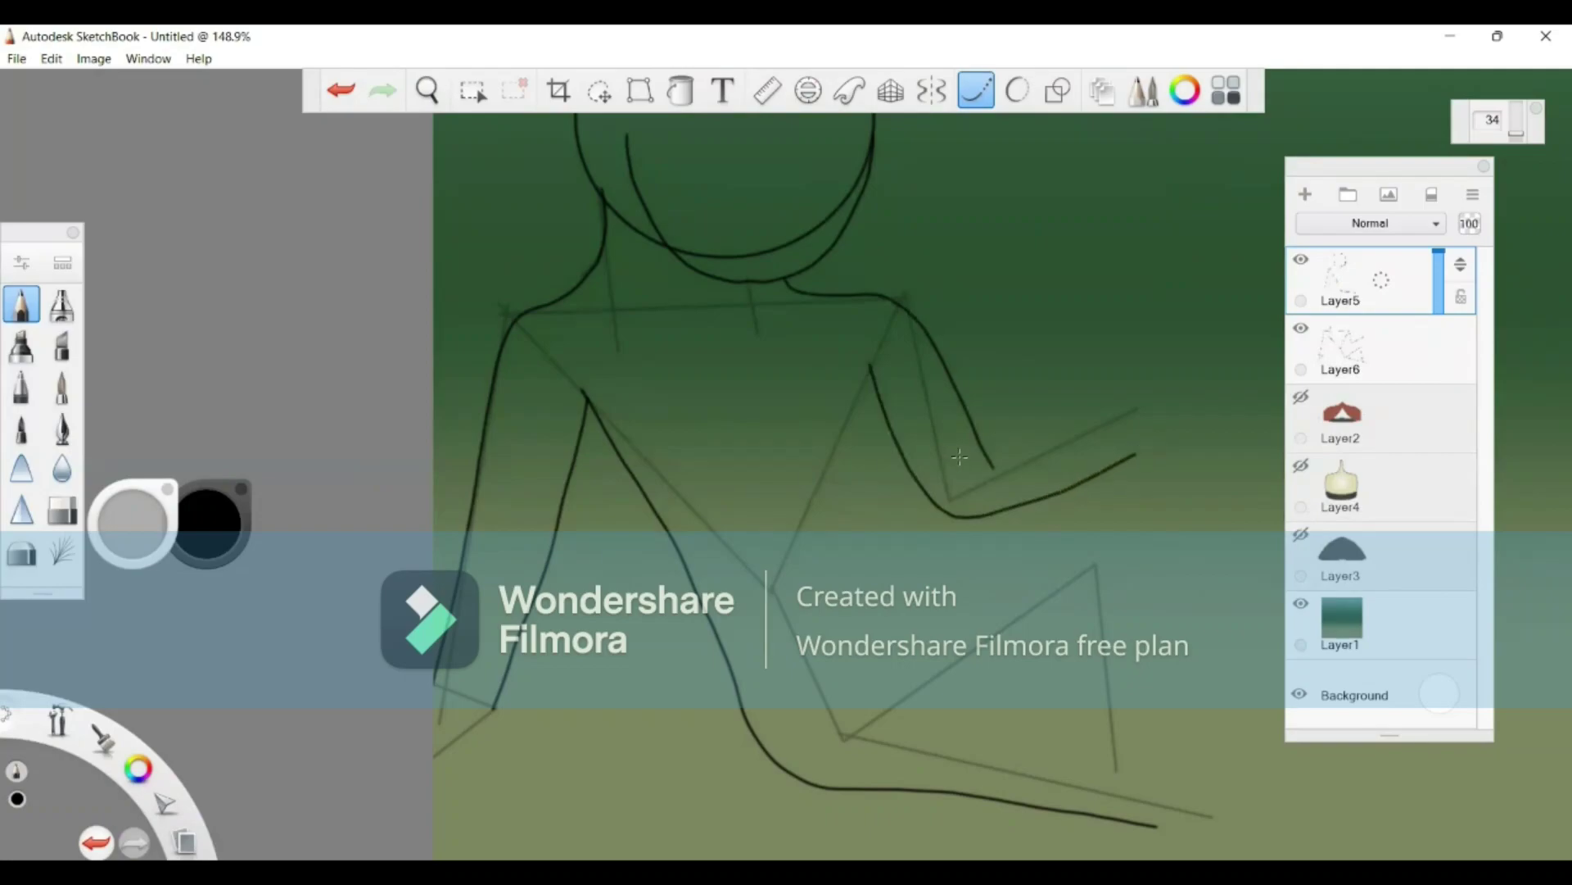
pyautogui.moveTo(974, 450); pyautogui.dragTo(1073, 398)
pyautogui.hotkey('ctrl', 'z')
pyautogui.moveTo(975, 449); pyautogui.dragTo(1136, 409)
# Step: Draw the right side of the torso down to the hip and the upper contour of the outstretched leg
pyautogui.moveTo(882, 426)
pyautogui.mouseDown()
pyautogui.moveTo(846, 512)
pyautogui.moveTo(862, 549)
pyautogui.mouseUp()
pyautogui.moveTo(880, 585); pyautogui.dragTo(906, 632)
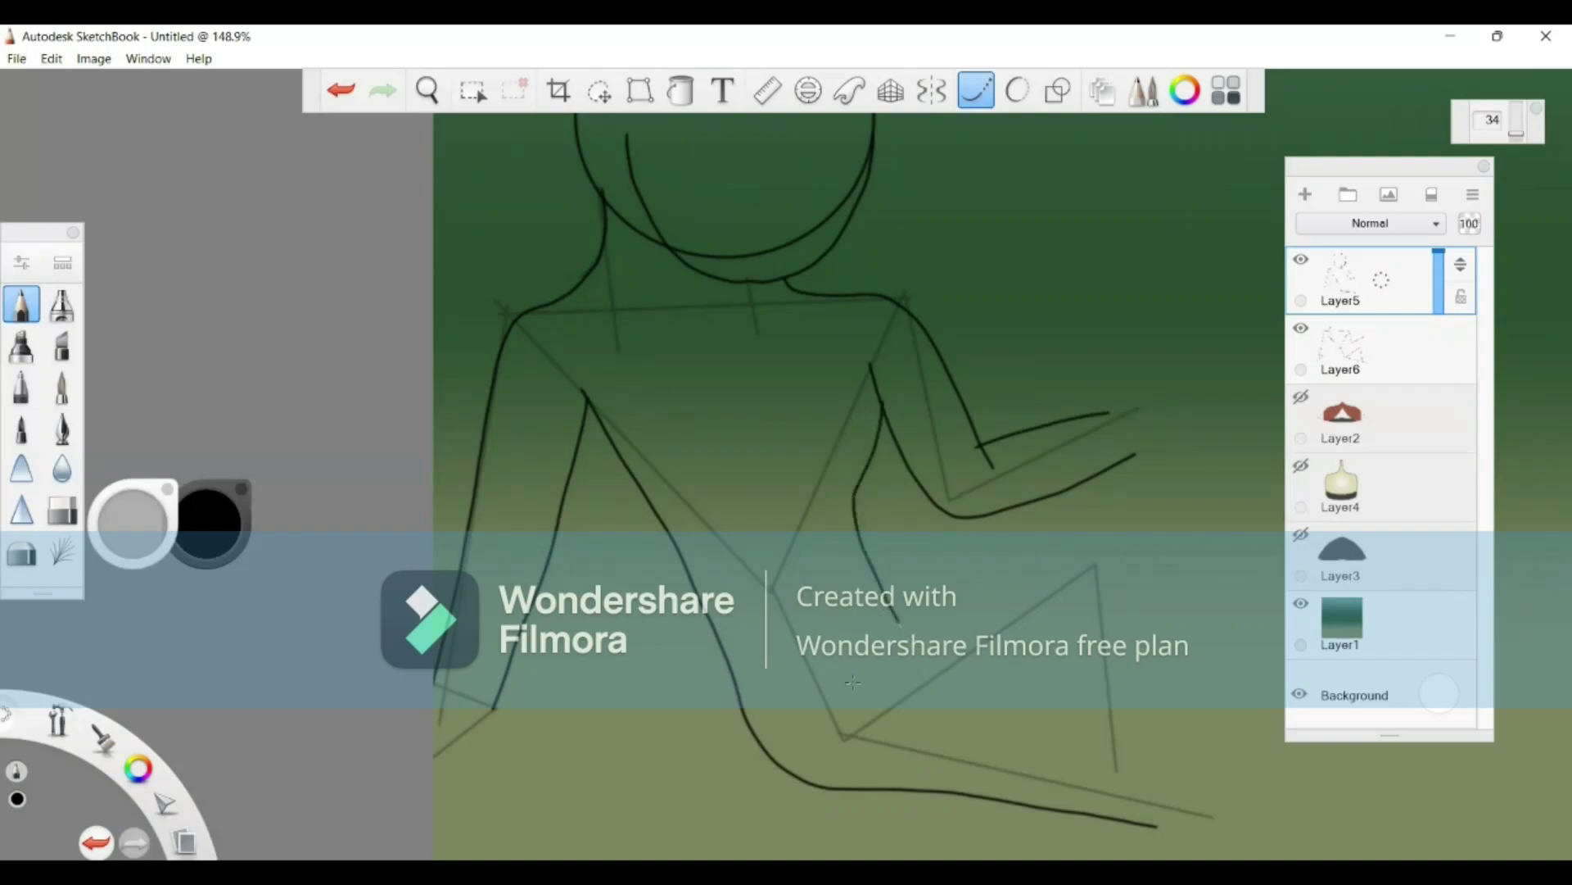
pyautogui.moveTo(868, 685)
pyautogui.mouseDown()
pyautogui.moveTo(980, 697)
pyautogui.moveTo(1218, 803)
pyautogui.mouseUp()
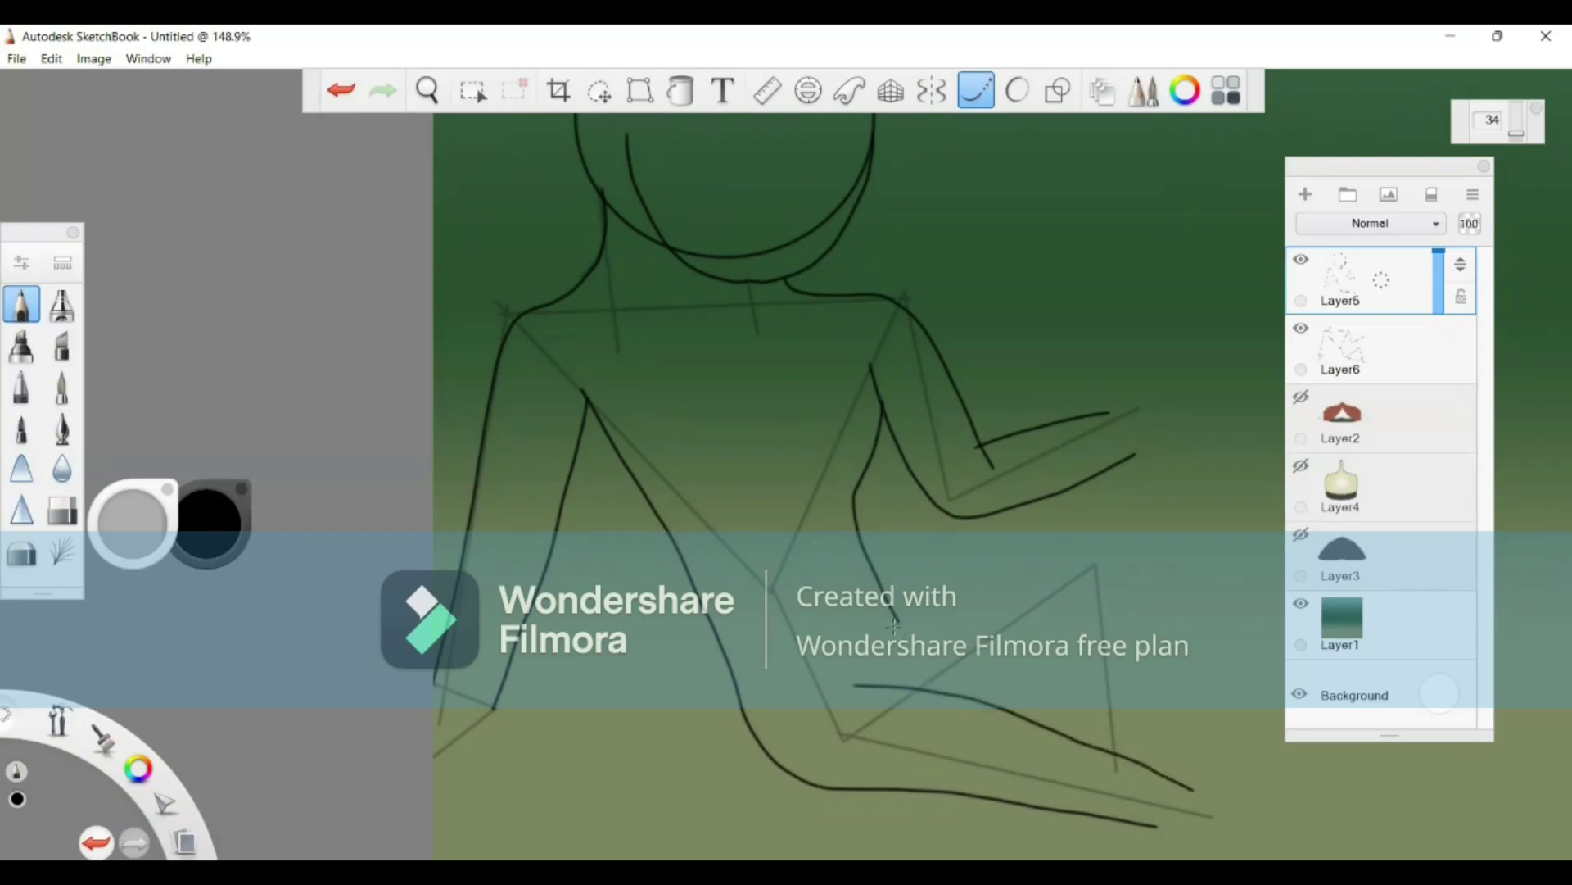
# Step: Draw the raised leg's contour over the knee, its inner calf line and the short curves joining it to the thigh
pyautogui.moveTo(956, 583)
pyautogui.mouseDown()
pyautogui.moveTo(1100, 497)
pyautogui.moveTo(1085, 504)
pyautogui.moveTo(1135, 578)
pyautogui.moveTo(1198, 794)
pyautogui.mouseUp()
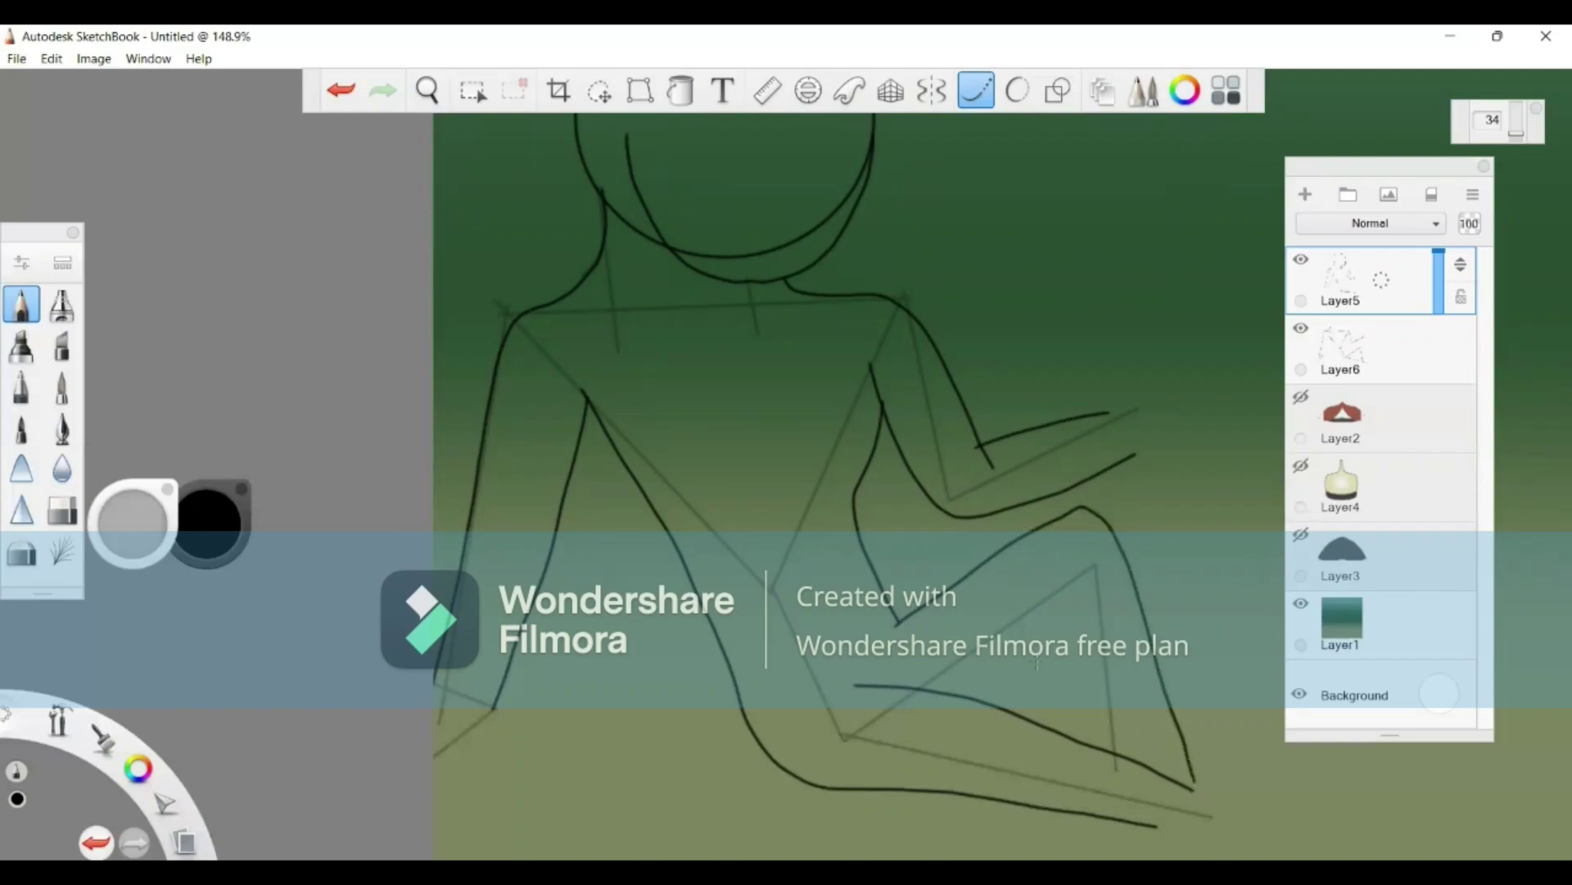
pyautogui.moveTo(1081, 577); pyautogui.dragTo(1069, 665)
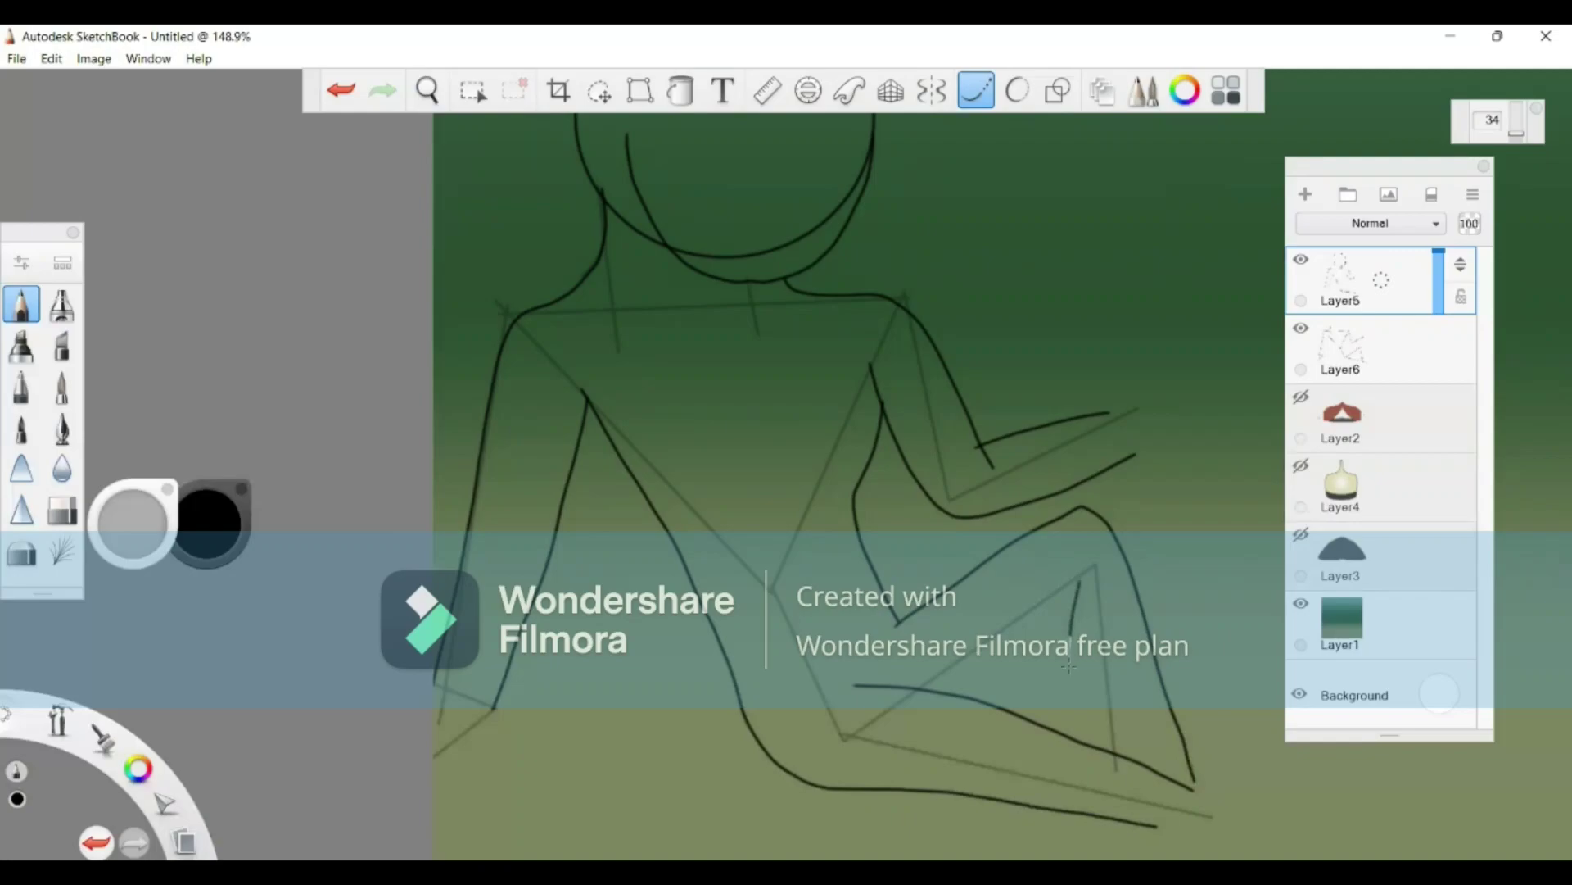
pyautogui.click(347, 95)
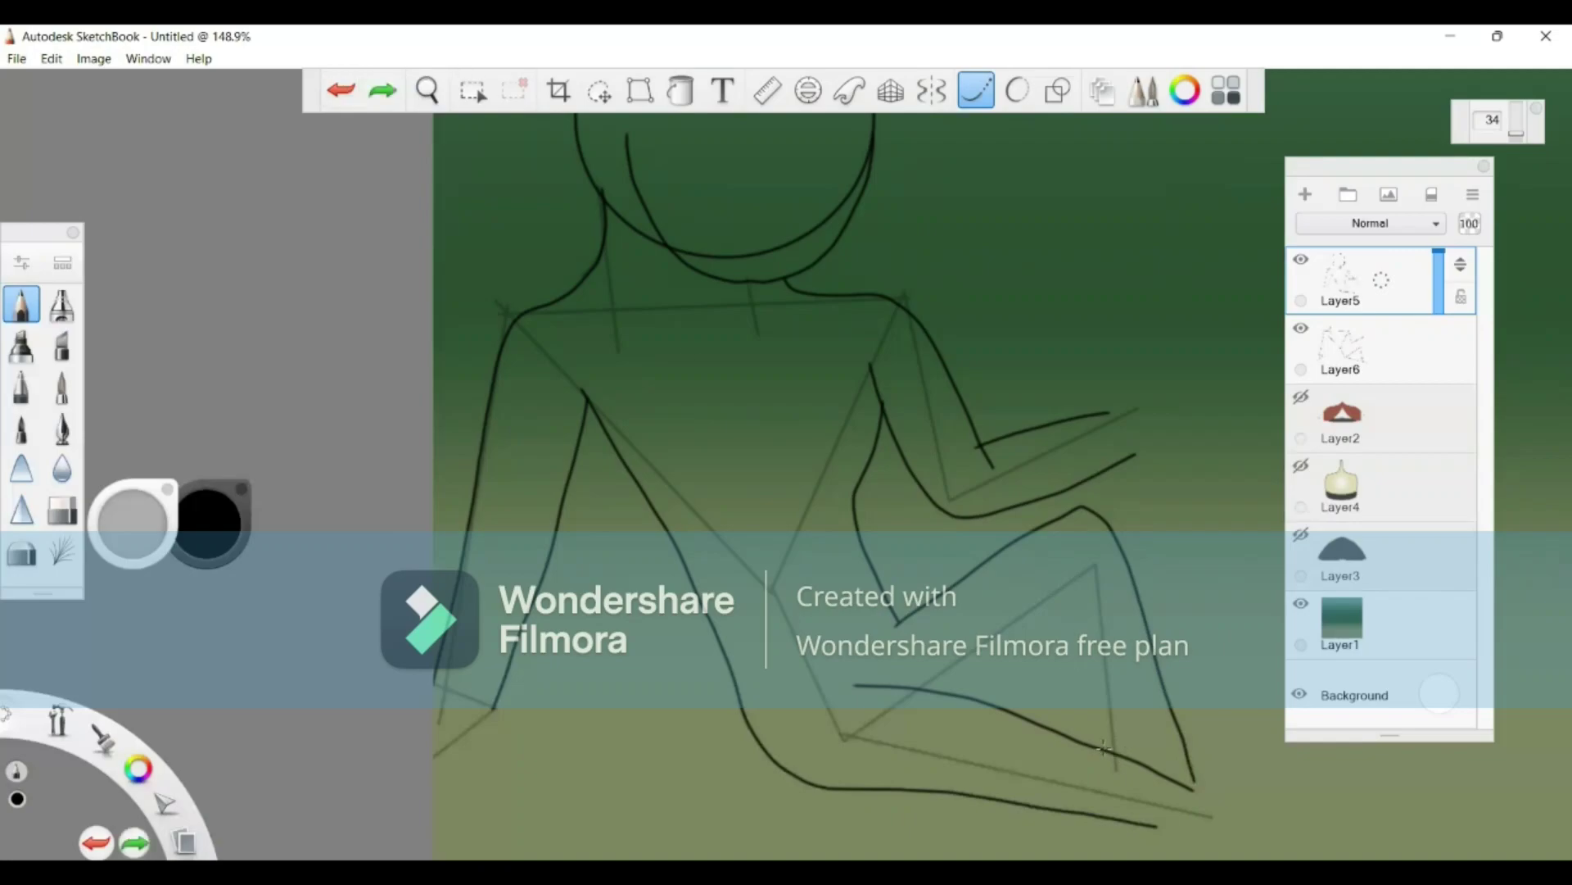
pyautogui.moveTo(1104, 748)
pyautogui.mouseDown()
pyautogui.moveTo(1079, 690)
pyautogui.moveTo(1070, 565)
pyautogui.mouseUp()
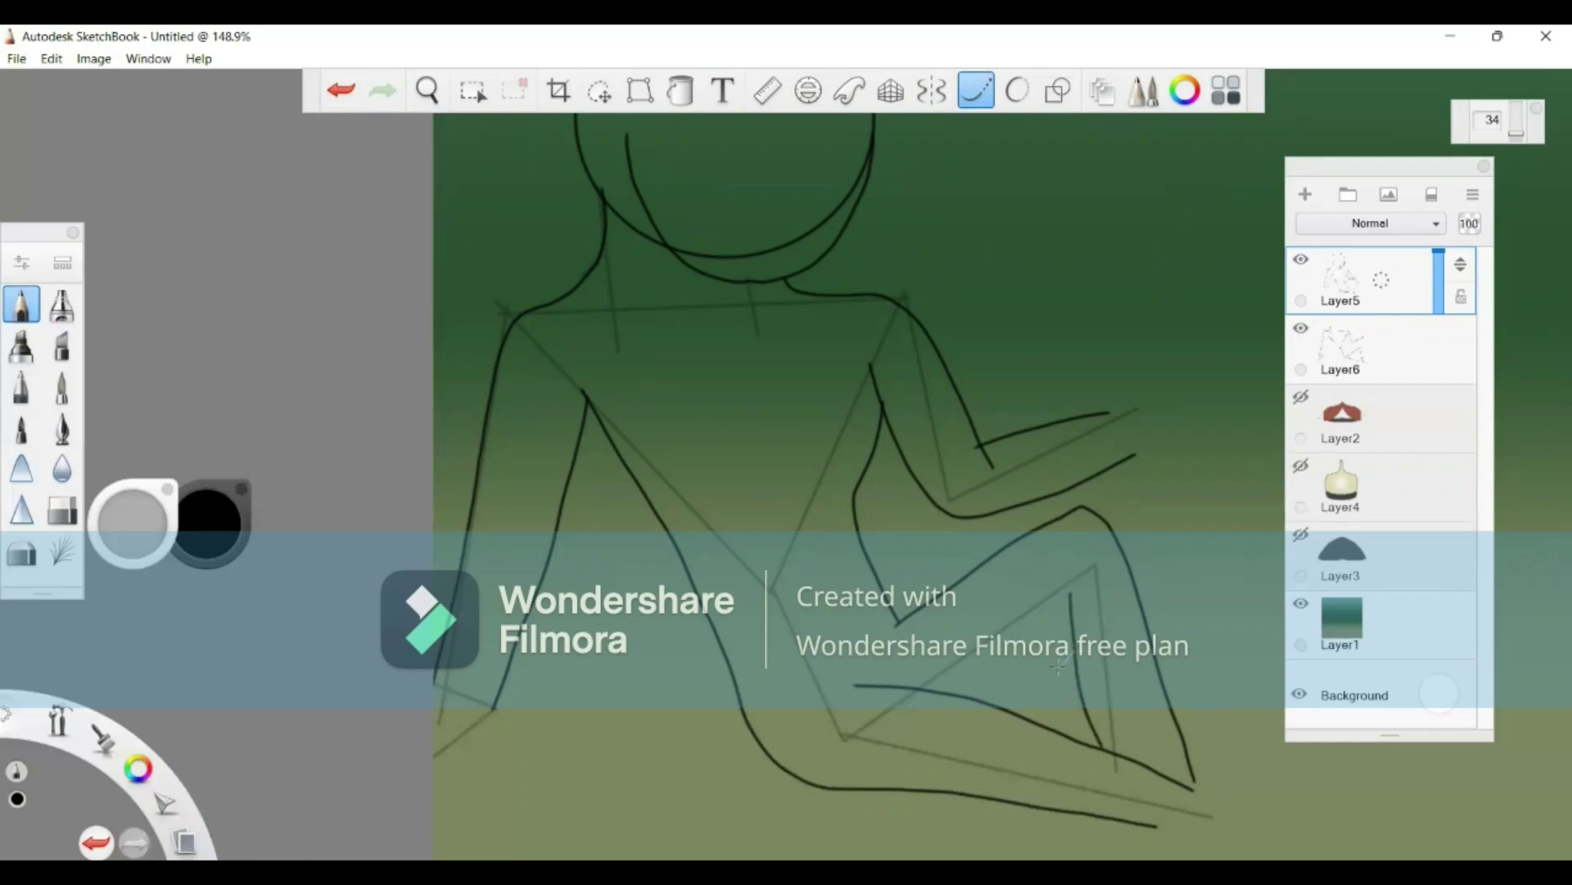
pyautogui.moveTo(1038, 682)
pyautogui.mouseDown()
pyautogui.moveTo(957, 708)
pyautogui.moveTo(931, 657)
pyautogui.mouseUp()
# Step: Sketch an angular guide shape for the foot at the end of the leg with straight lines on Layer6
pyautogui.click(434, 89)
pyautogui.moveTo(1047, 636); pyautogui.dragTo(758, 755)
pyautogui.moveTo(734, 440); pyautogui.dragTo(559, 63)
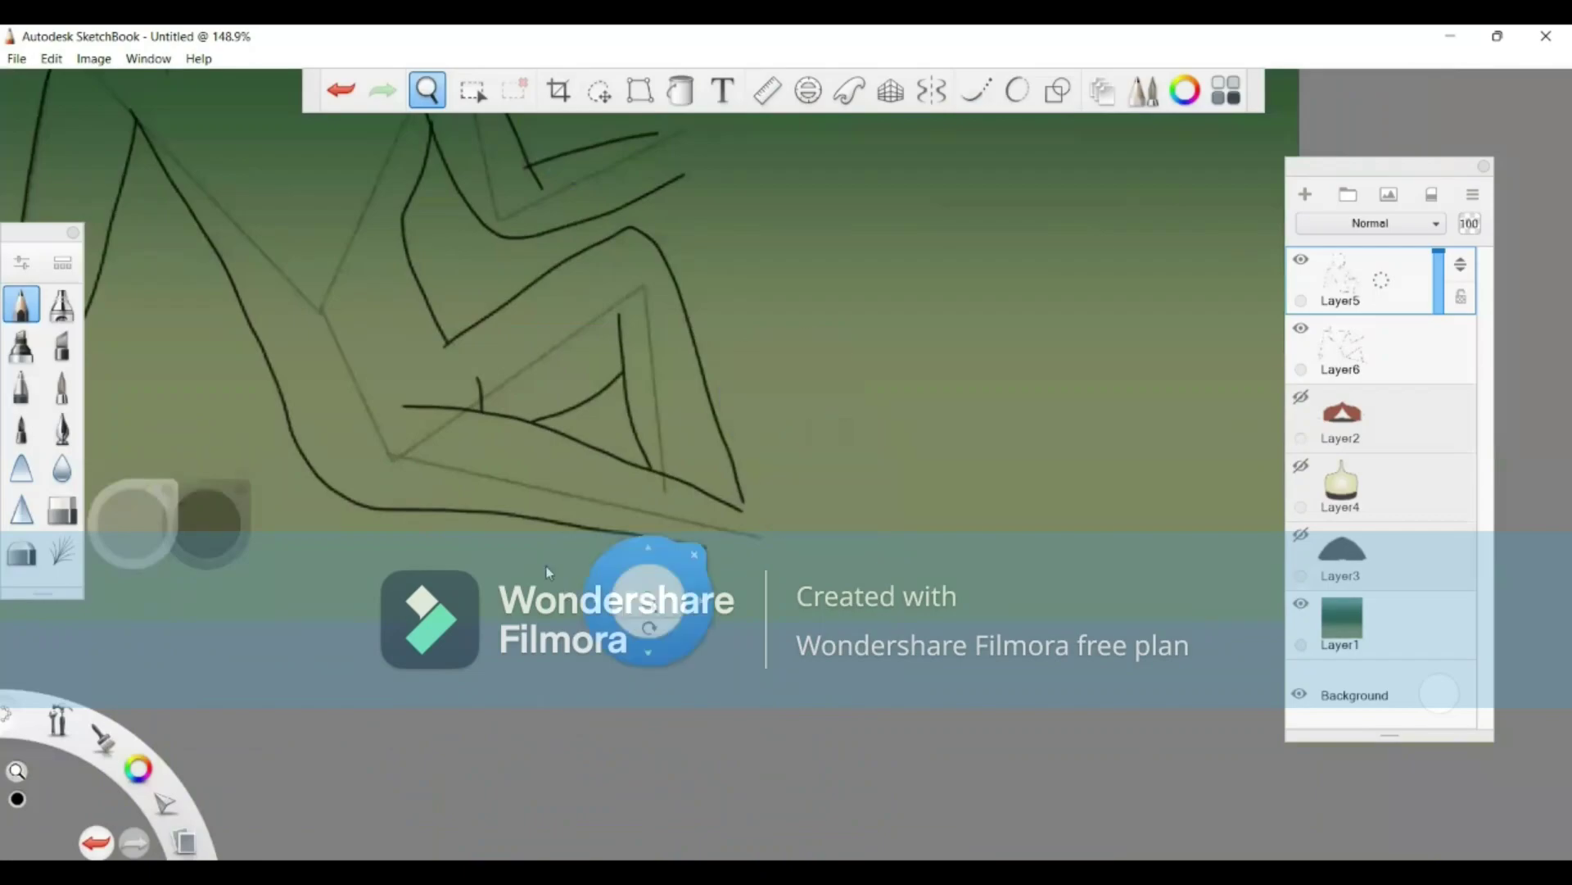
pyautogui.moveTo(638, 541); pyautogui.dragTo(870, 403)
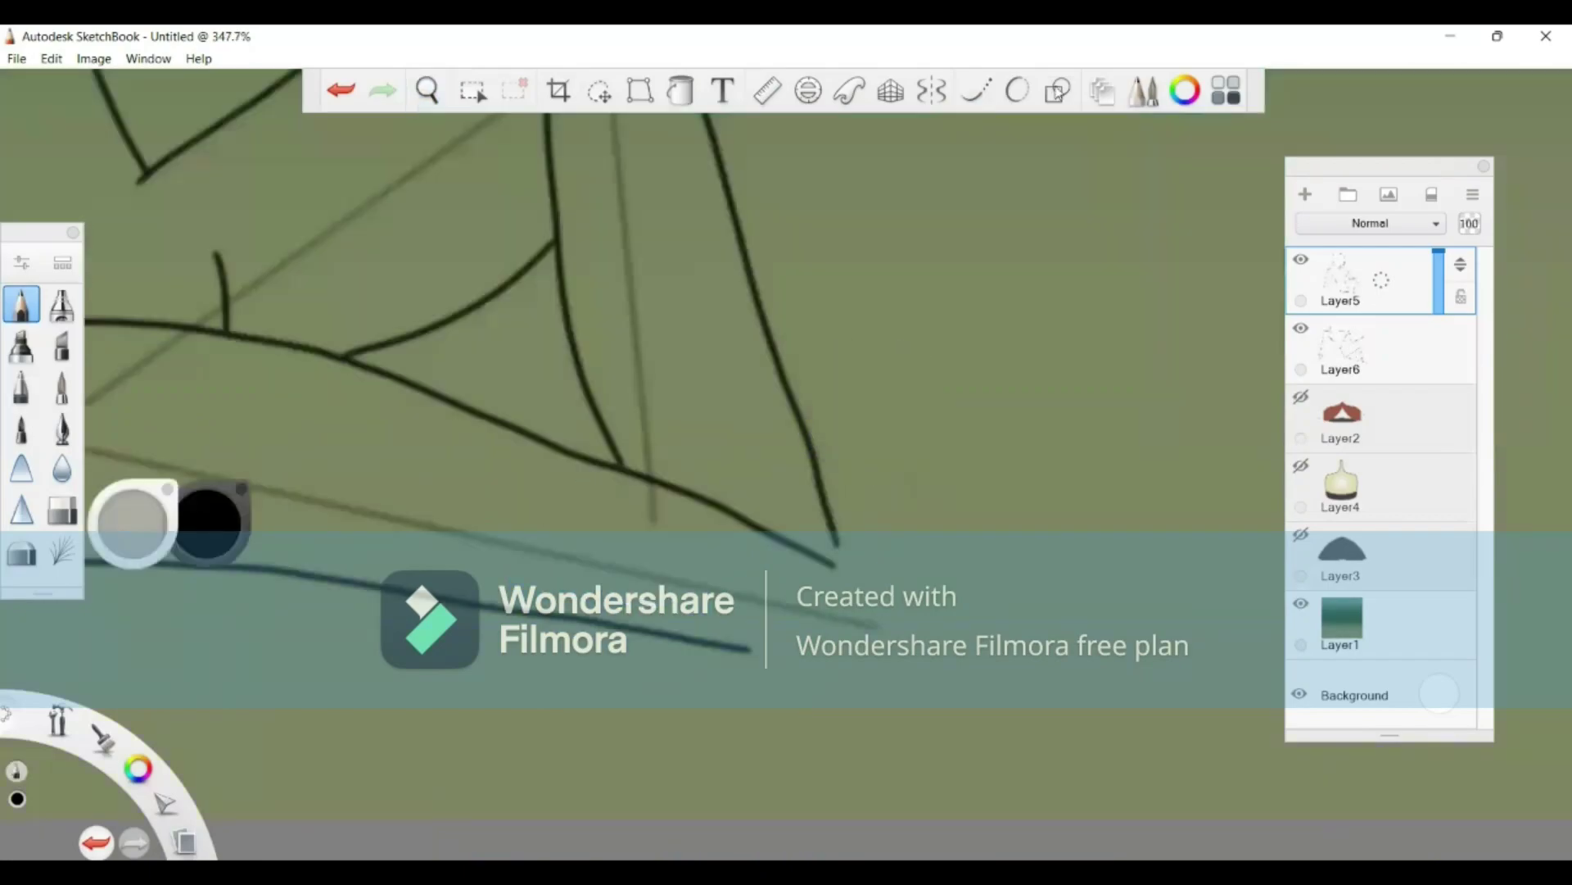
pyautogui.moveTo(807, 562)
pyautogui.mouseDown()
pyautogui.moveTo(1000, 549)
pyautogui.moveTo(1029, 526)
pyautogui.mouseUp()
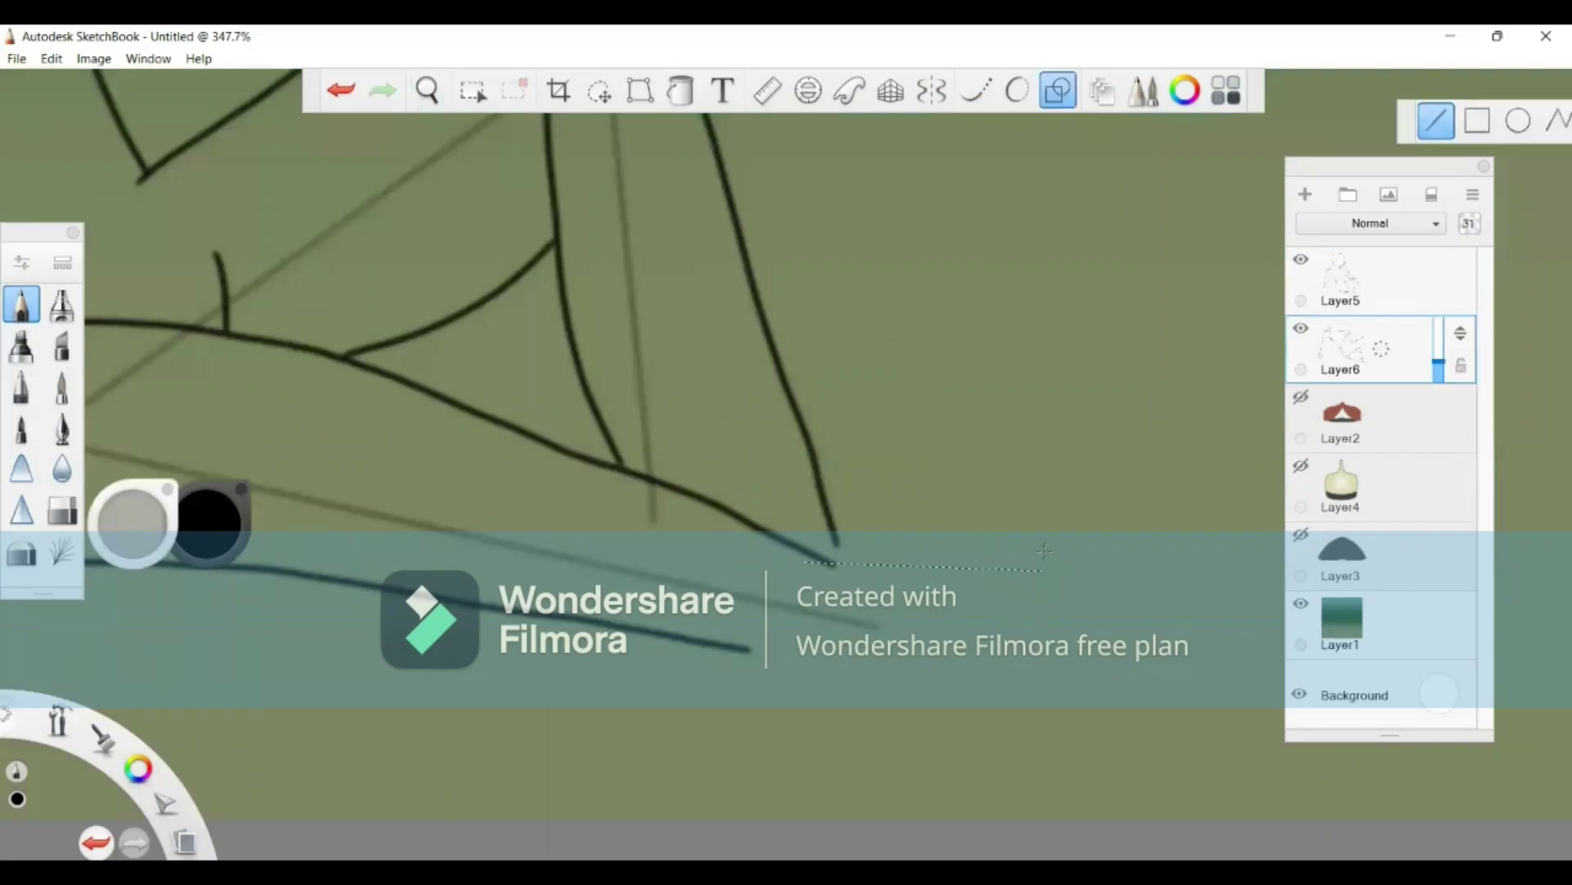
pyautogui.moveTo(1144, 581); pyautogui.dragTo(1177, 584)
pyautogui.moveTo(1161, 698); pyautogui.dragTo(1151, 685)
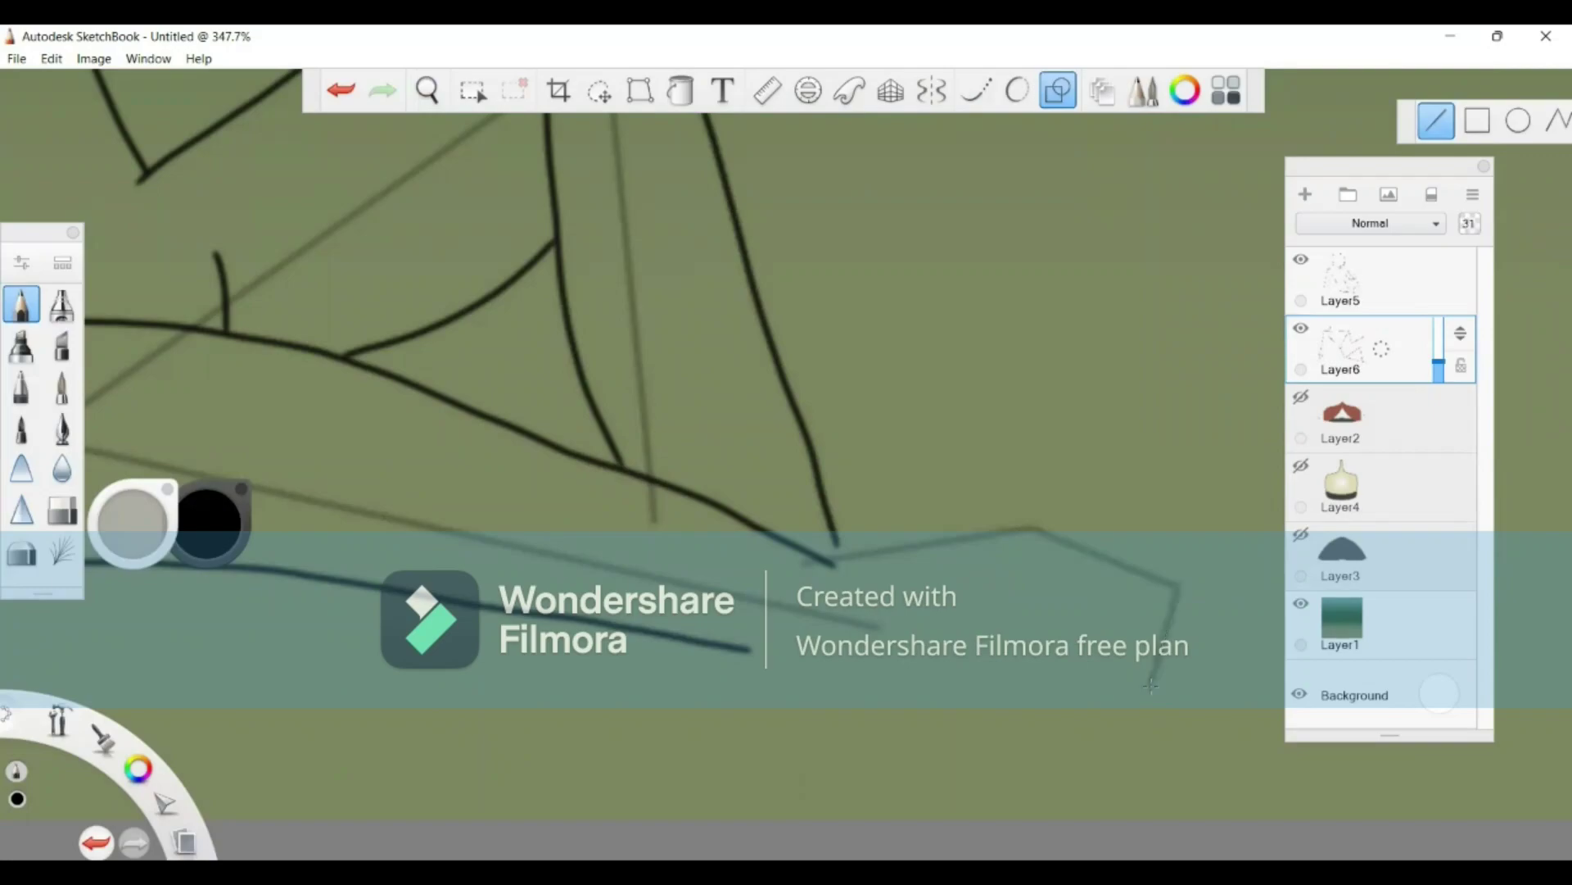
pyautogui.moveTo(722, 657); pyautogui.dragTo(724, 658)
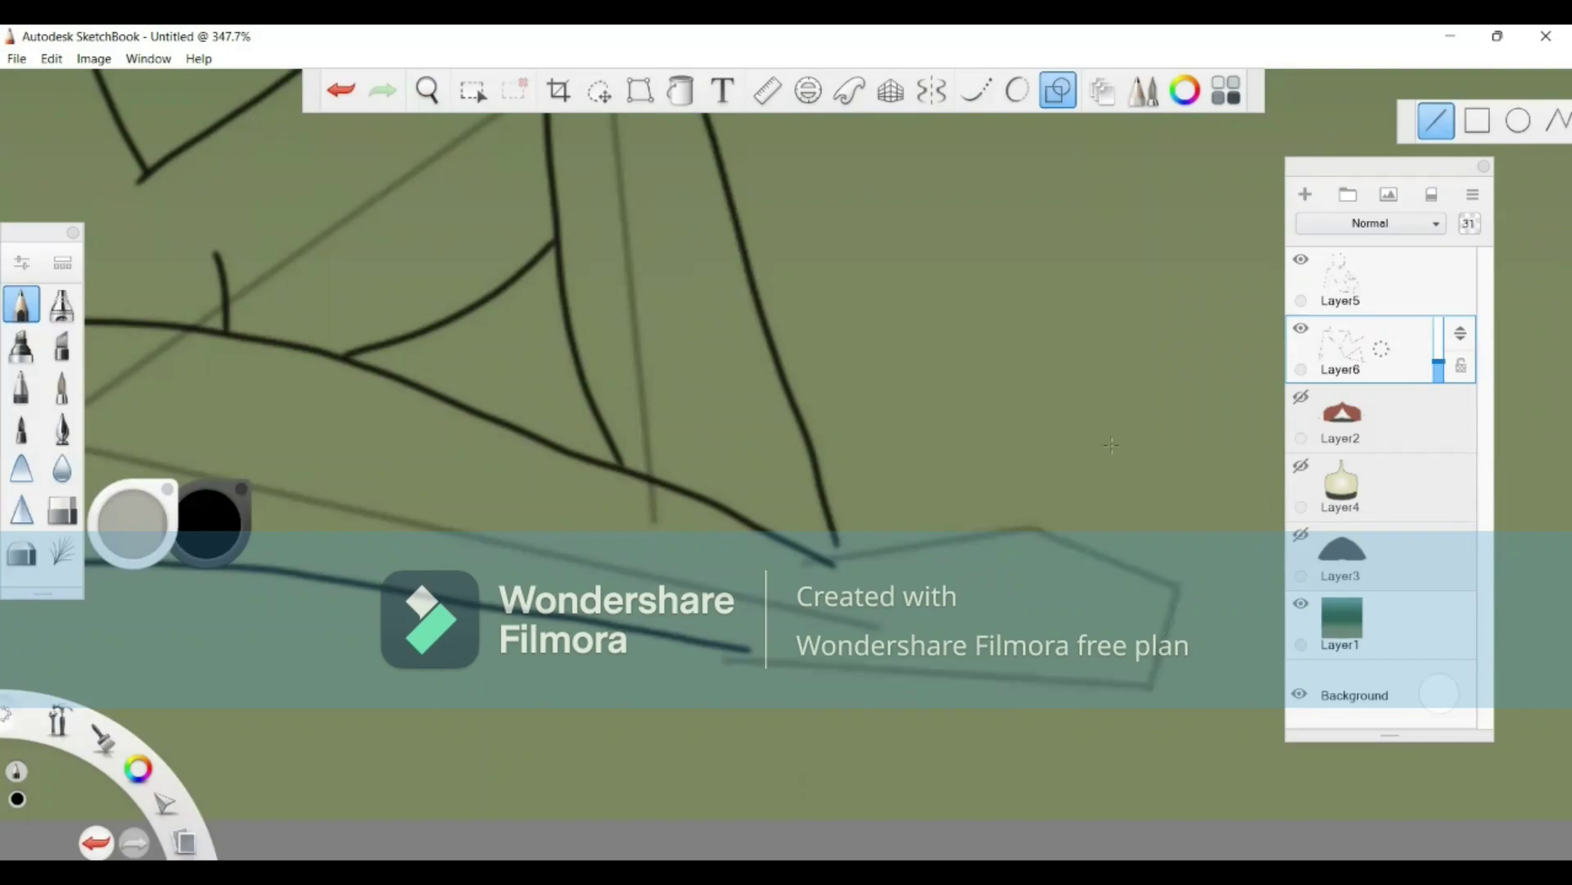
# Step: Draw the pointed foot's smooth outline over its guide on Layer5 and join it to the shin line at the ankle
pyautogui.click(1383, 283)
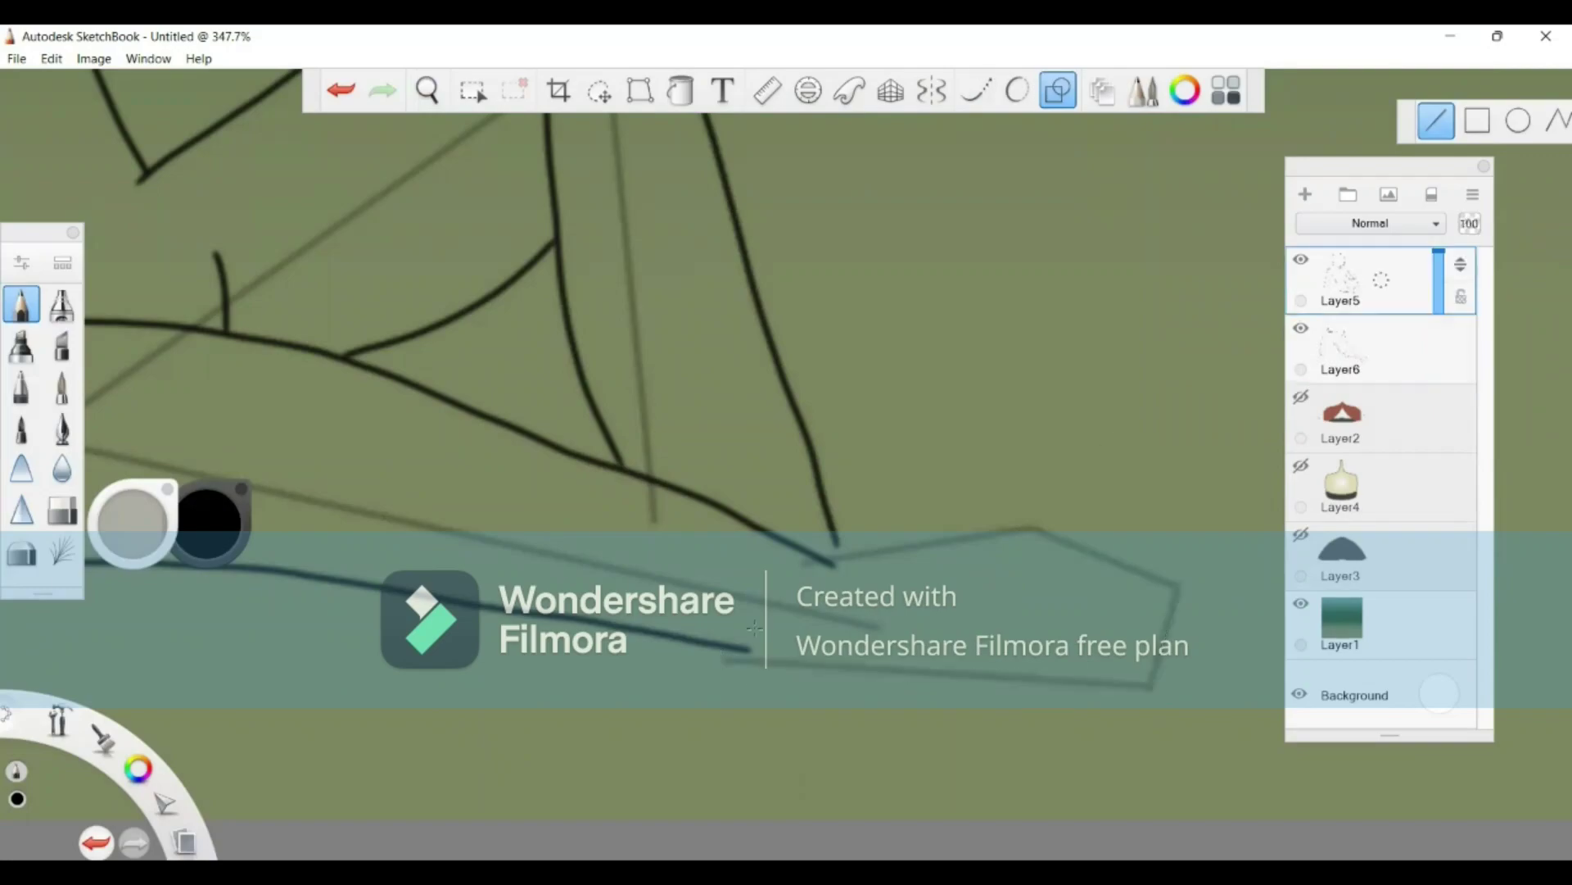
pyautogui.moveTo(873, 555); pyautogui.dragTo(903, 552)
pyautogui.click(343, 85)
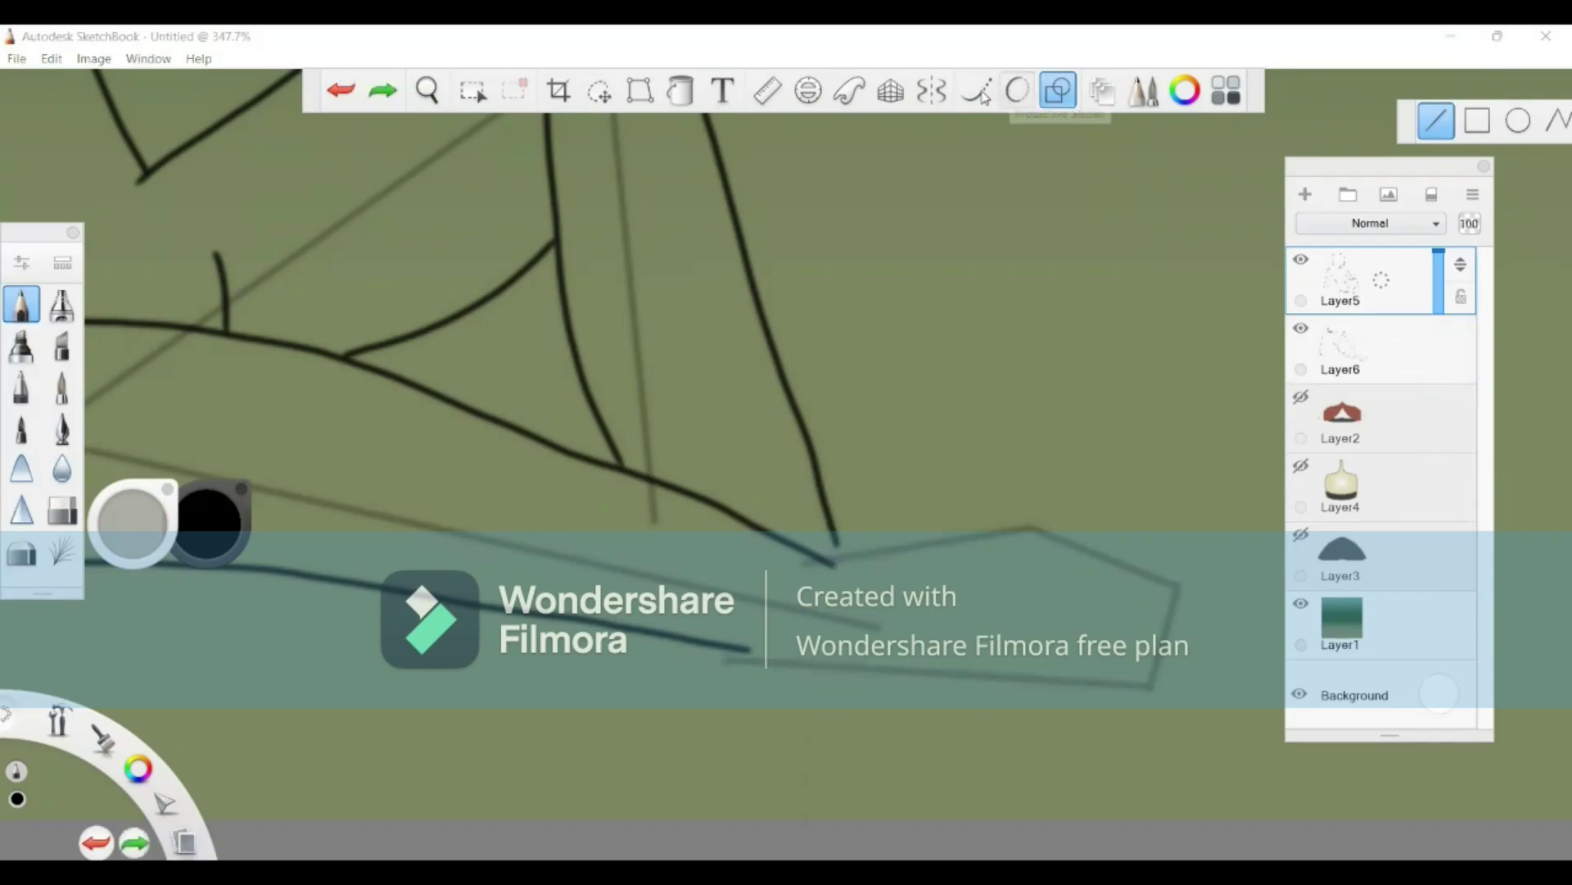
pyautogui.click(976, 91)
pyautogui.moveTo(825, 565)
pyautogui.mouseDown()
pyautogui.moveTo(1030, 547)
pyautogui.moveTo(1171, 600)
pyautogui.moveTo(1254, 658)
pyautogui.moveTo(1057, 680)
pyautogui.moveTo(782, 676)
pyautogui.moveTo(729, 628)
pyautogui.mouseUp()
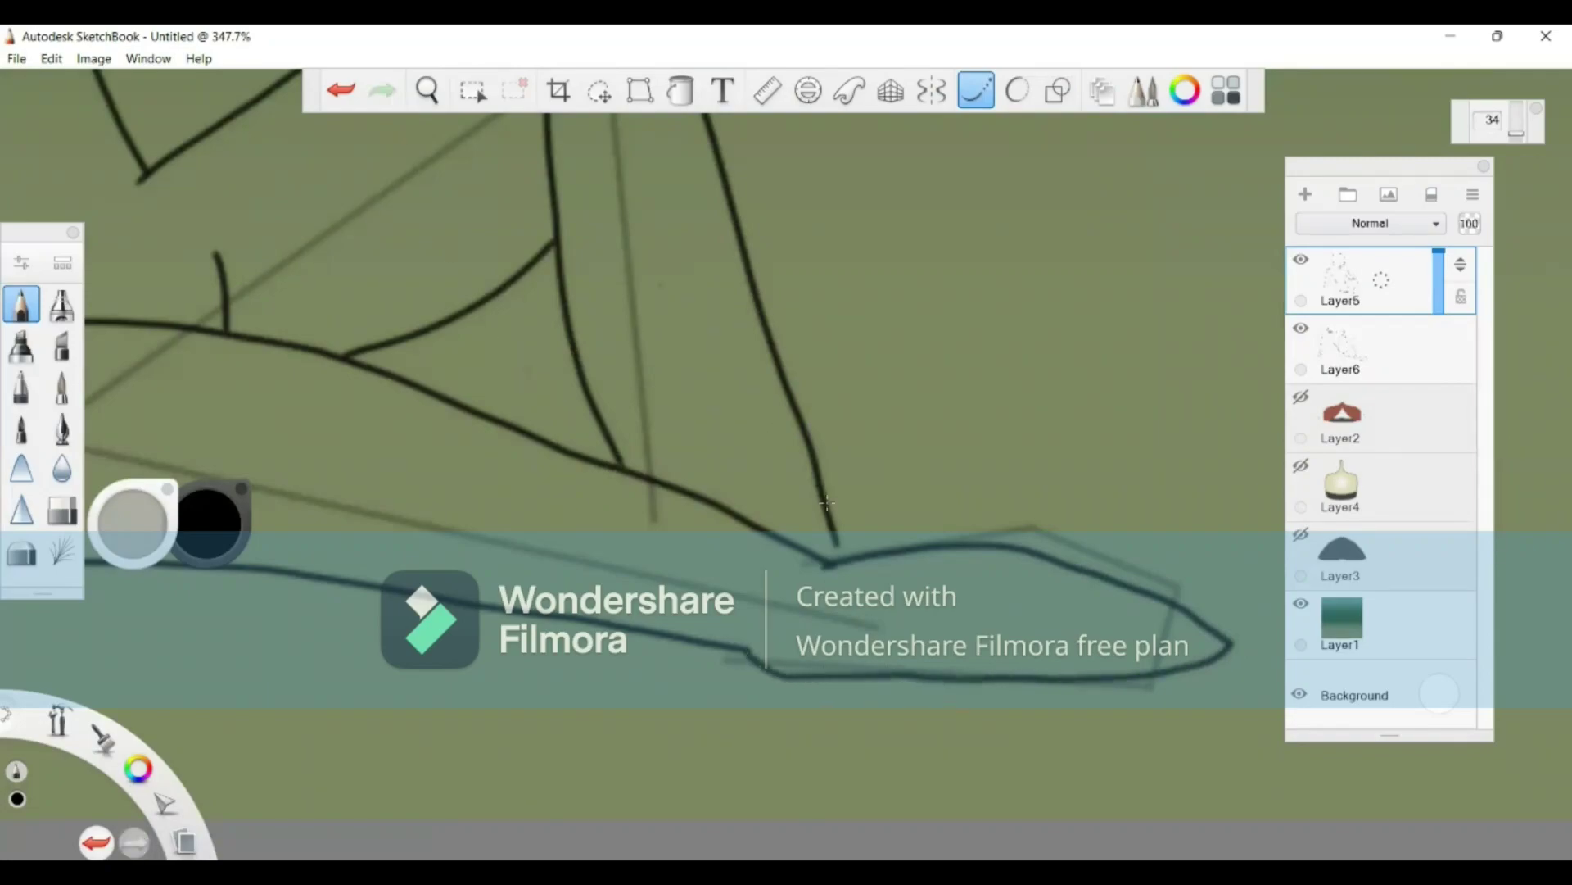
pyautogui.moveTo(836, 536); pyautogui.dragTo(846, 588)
# Step: Draw the left hand's contour from the wrist down to the canvas edge, including the short finger line
pyautogui.click(428, 90)
pyautogui.moveTo(615, 427); pyautogui.dragTo(660, 544)
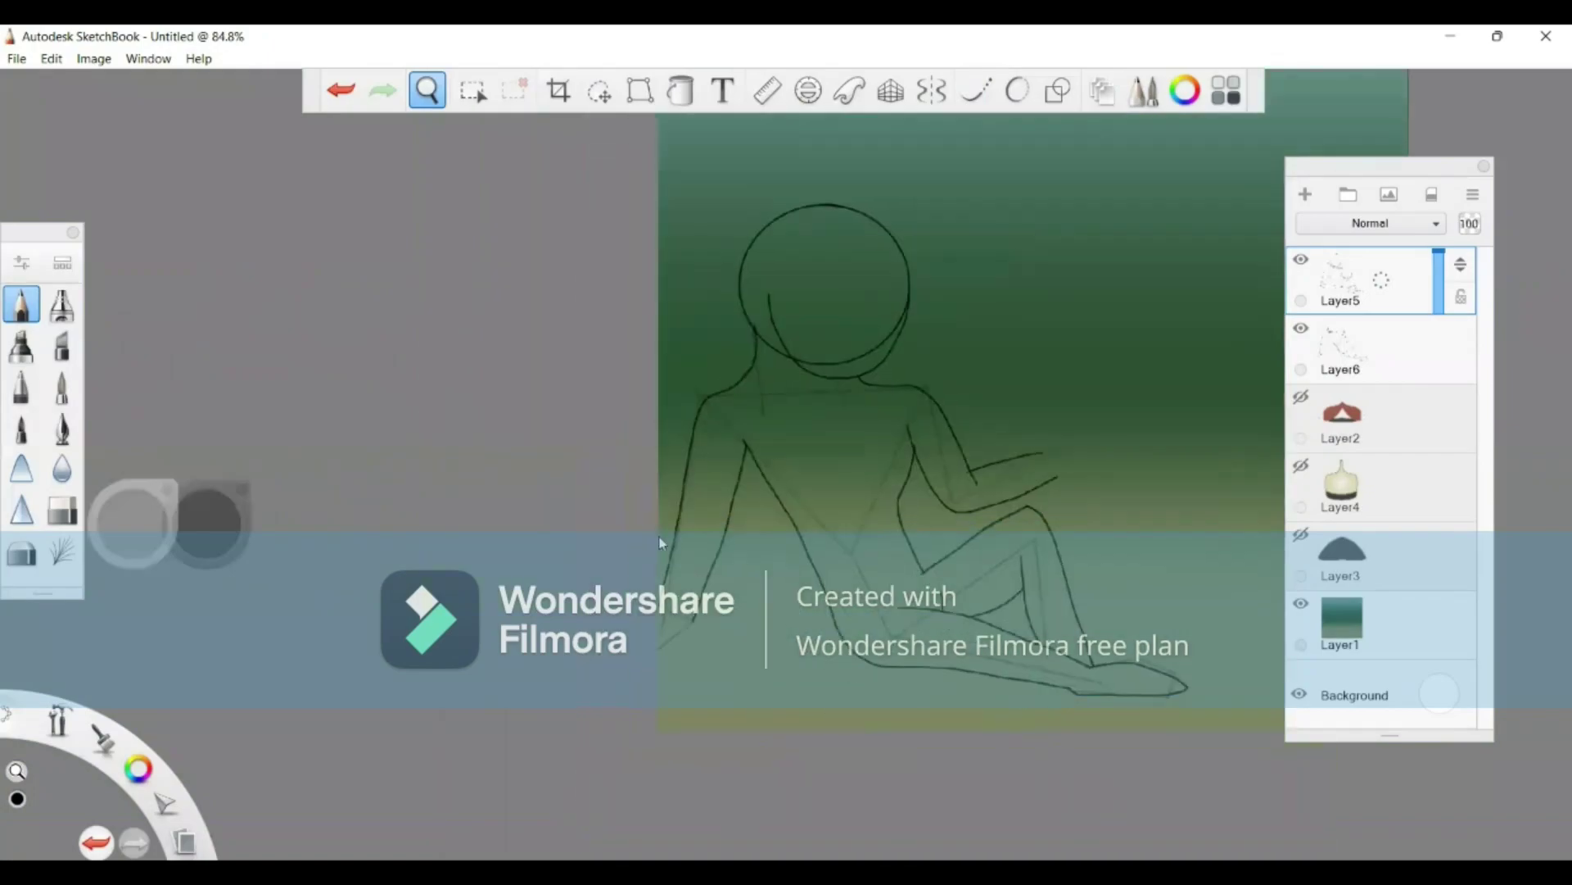
pyautogui.moveTo(913, 364); pyautogui.dragTo(820, 461)
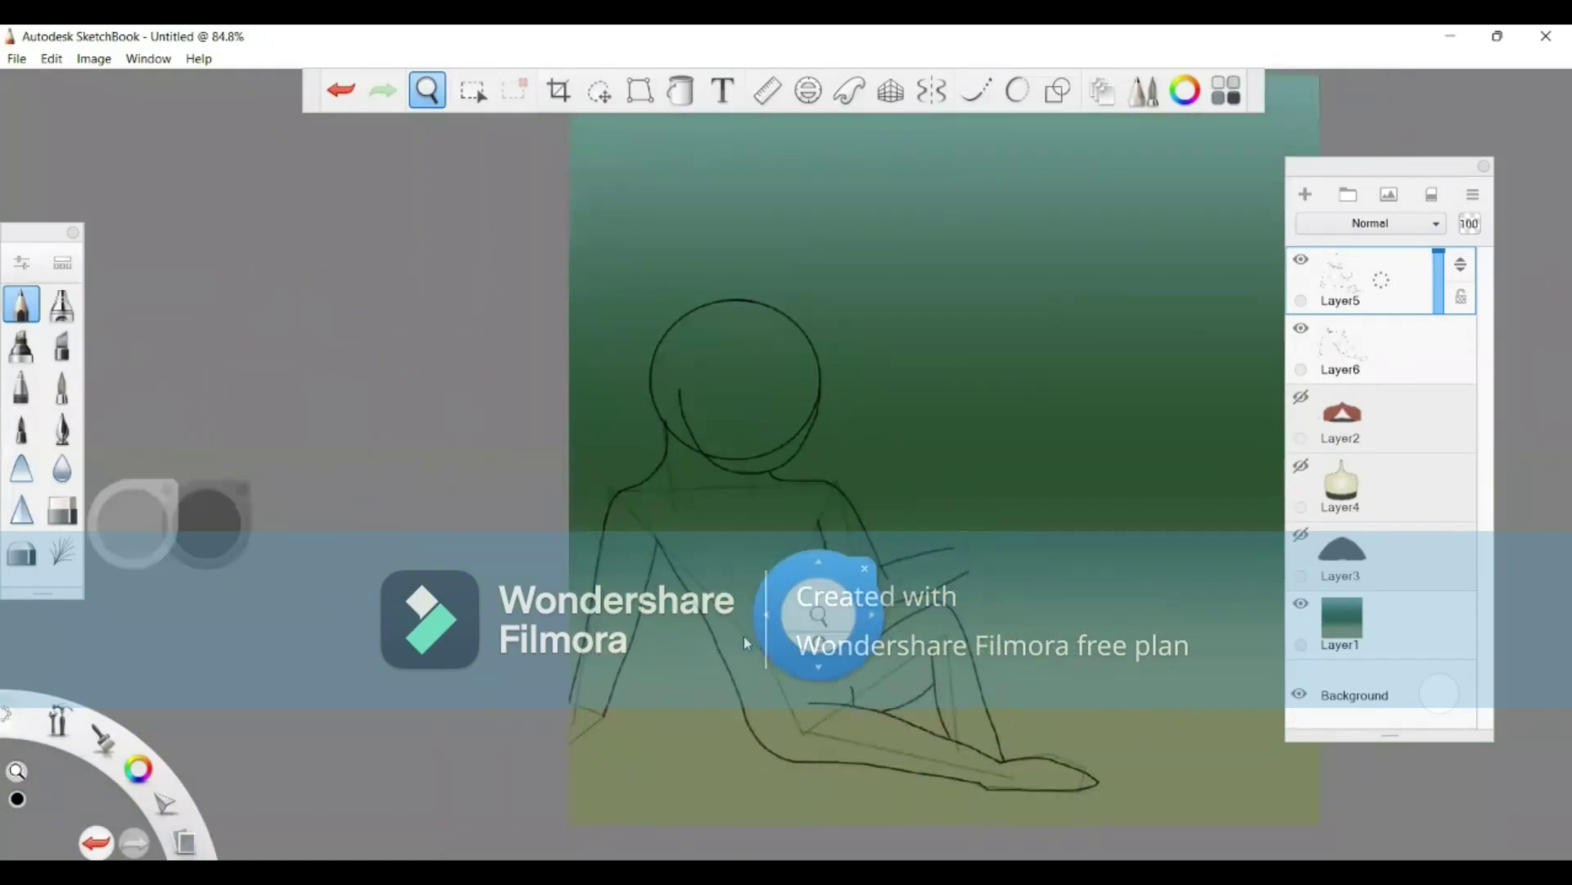
pyautogui.moveTo(807, 652); pyautogui.dragTo(642, 617)
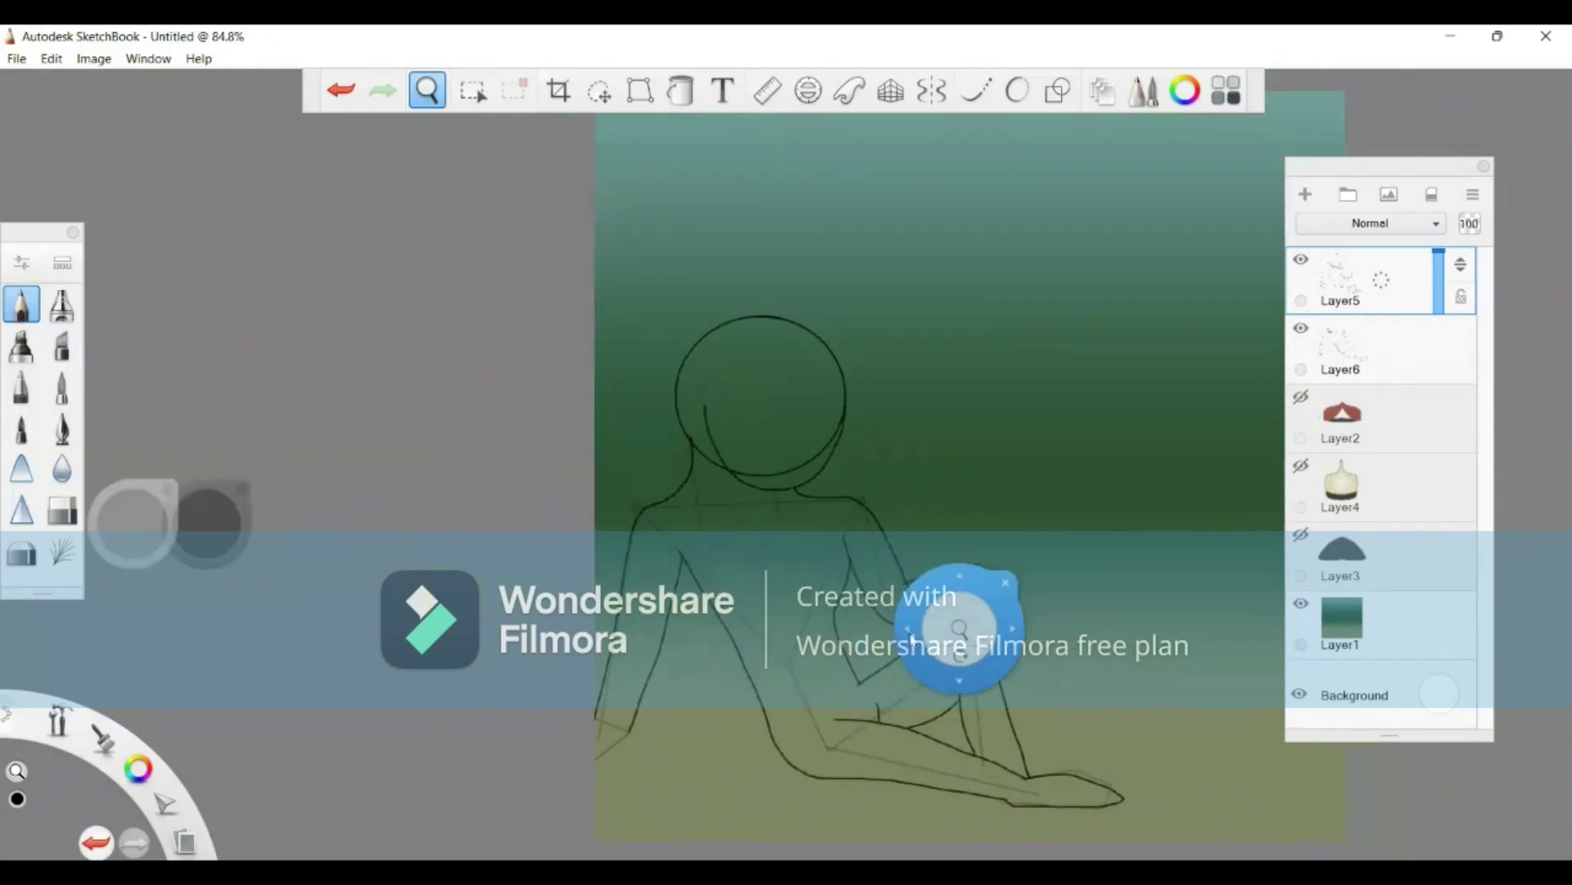
pyautogui.moveTo(850, 629); pyautogui.dragTo(987, 600)
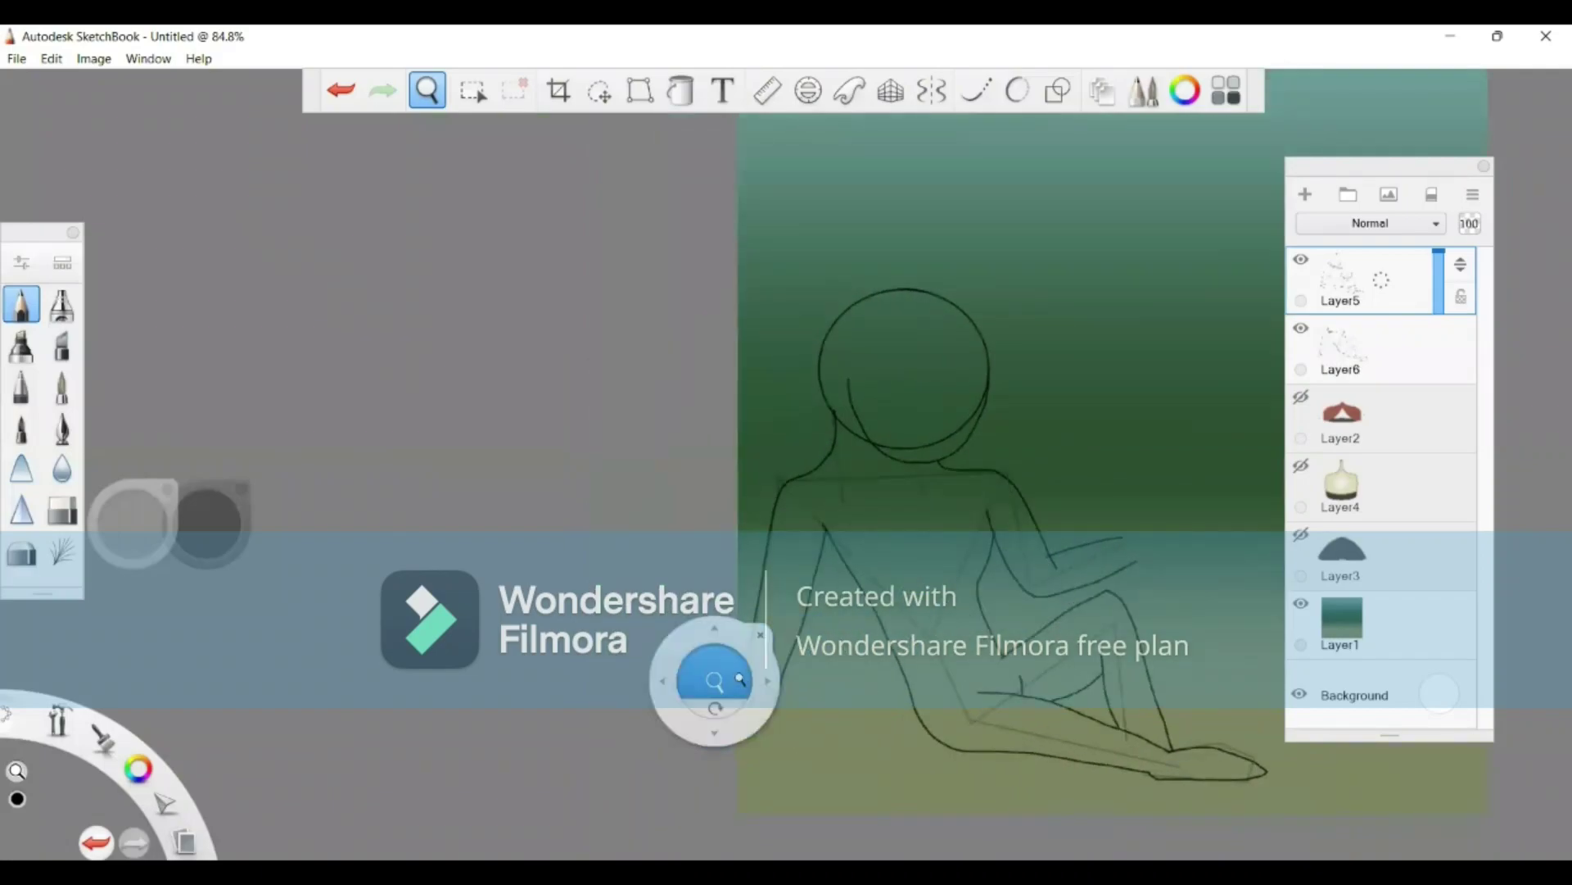
pyautogui.moveTo(714, 680); pyautogui.dragTo(898, 520)
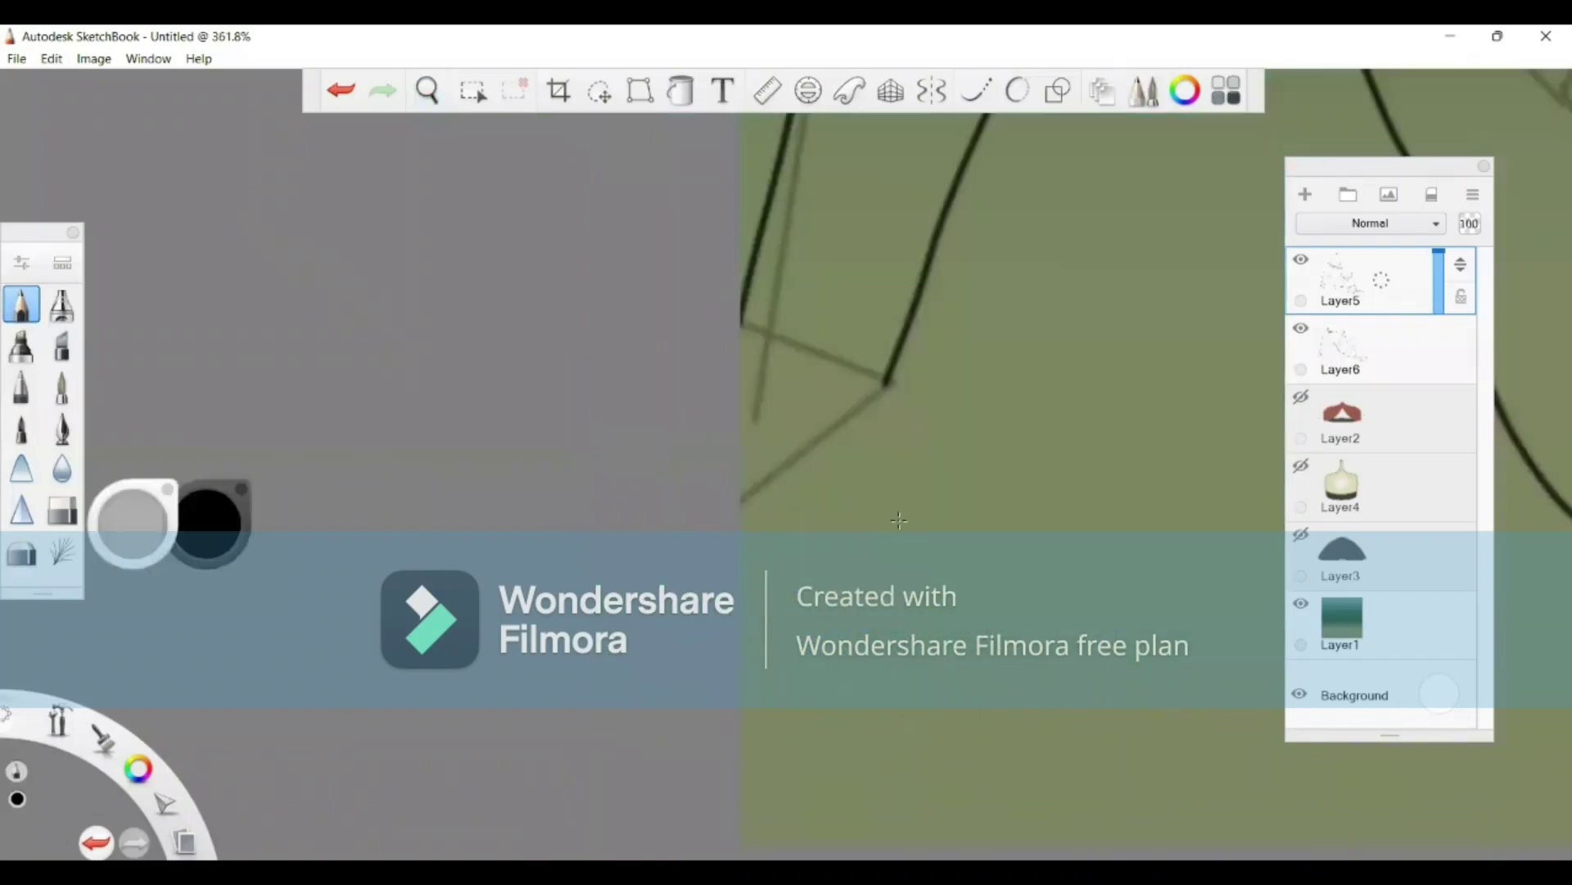
pyautogui.click(979, 107)
pyautogui.moveTo(887, 378)
pyautogui.mouseDown()
pyautogui.moveTo(860, 459)
pyautogui.moveTo(791, 543)
pyautogui.moveTo(722, 583)
pyautogui.moveTo(727, 537)
pyautogui.moveTo(785, 469)
pyautogui.moveTo(687, 559)
pyautogui.mouseUp()
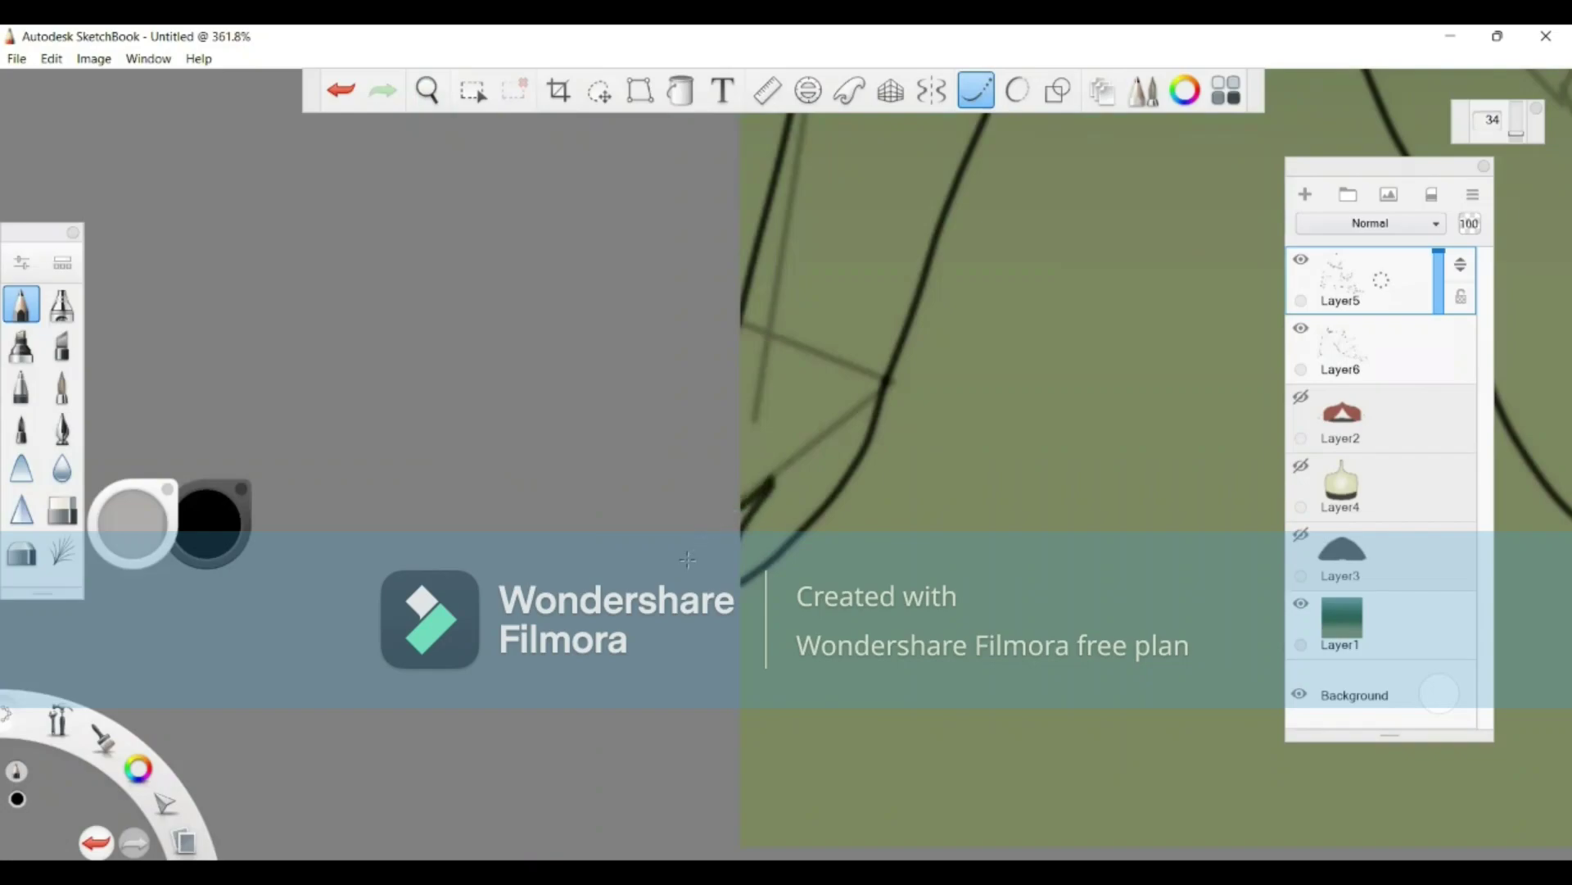
# Step: Erase the line end that overshoots the elbow of the bent right arm
pyautogui.click(424, 90)
pyautogui.moveTo(1047, 319); pyautogui.dragTo(804, 379)
pyautogui.moveTo(973, 270); pyautogui.dragTo(563, 448)
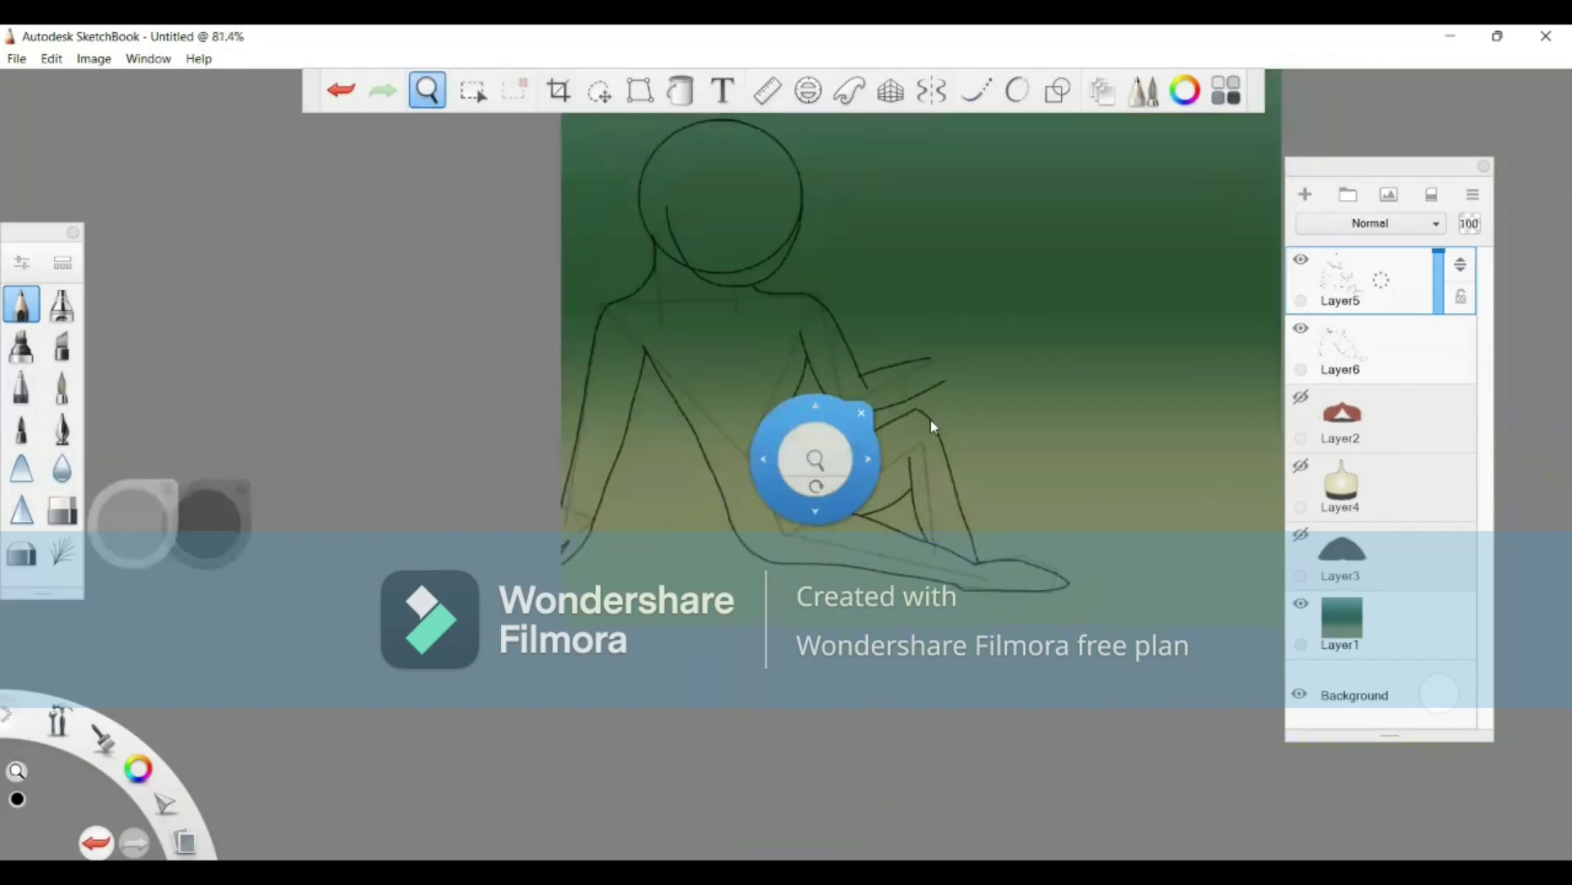
pyautogui.scroll(8, 1109, 429)
pyautogui.scroll(-4, 1008, 428)
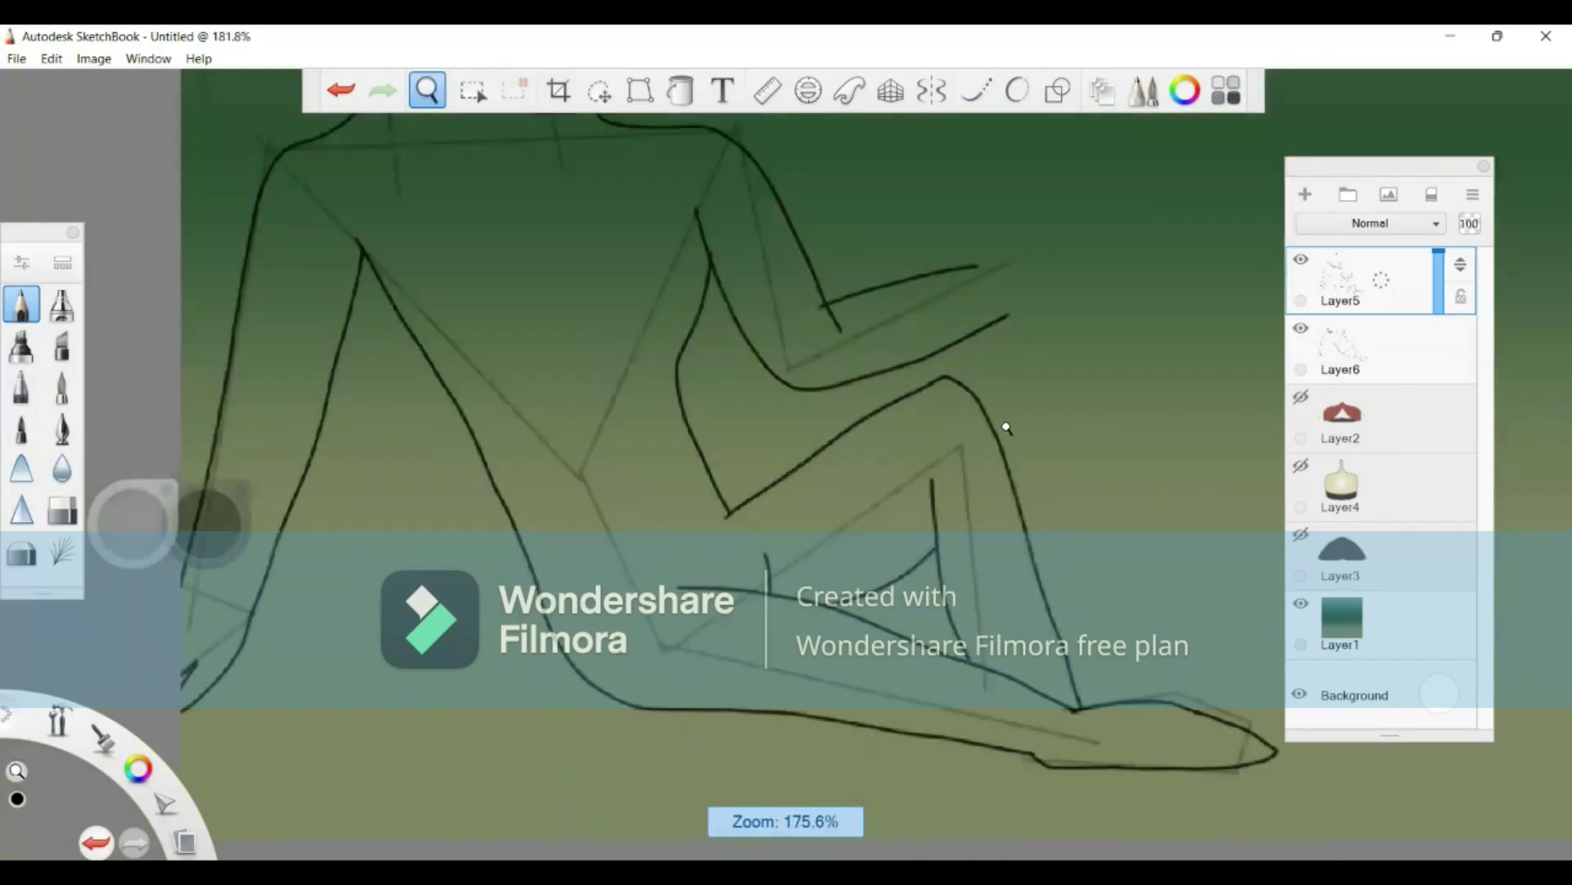
pyautogui.scroll(-1, 1097, 432)
pyautogui.scroll(5, 1097, 432)
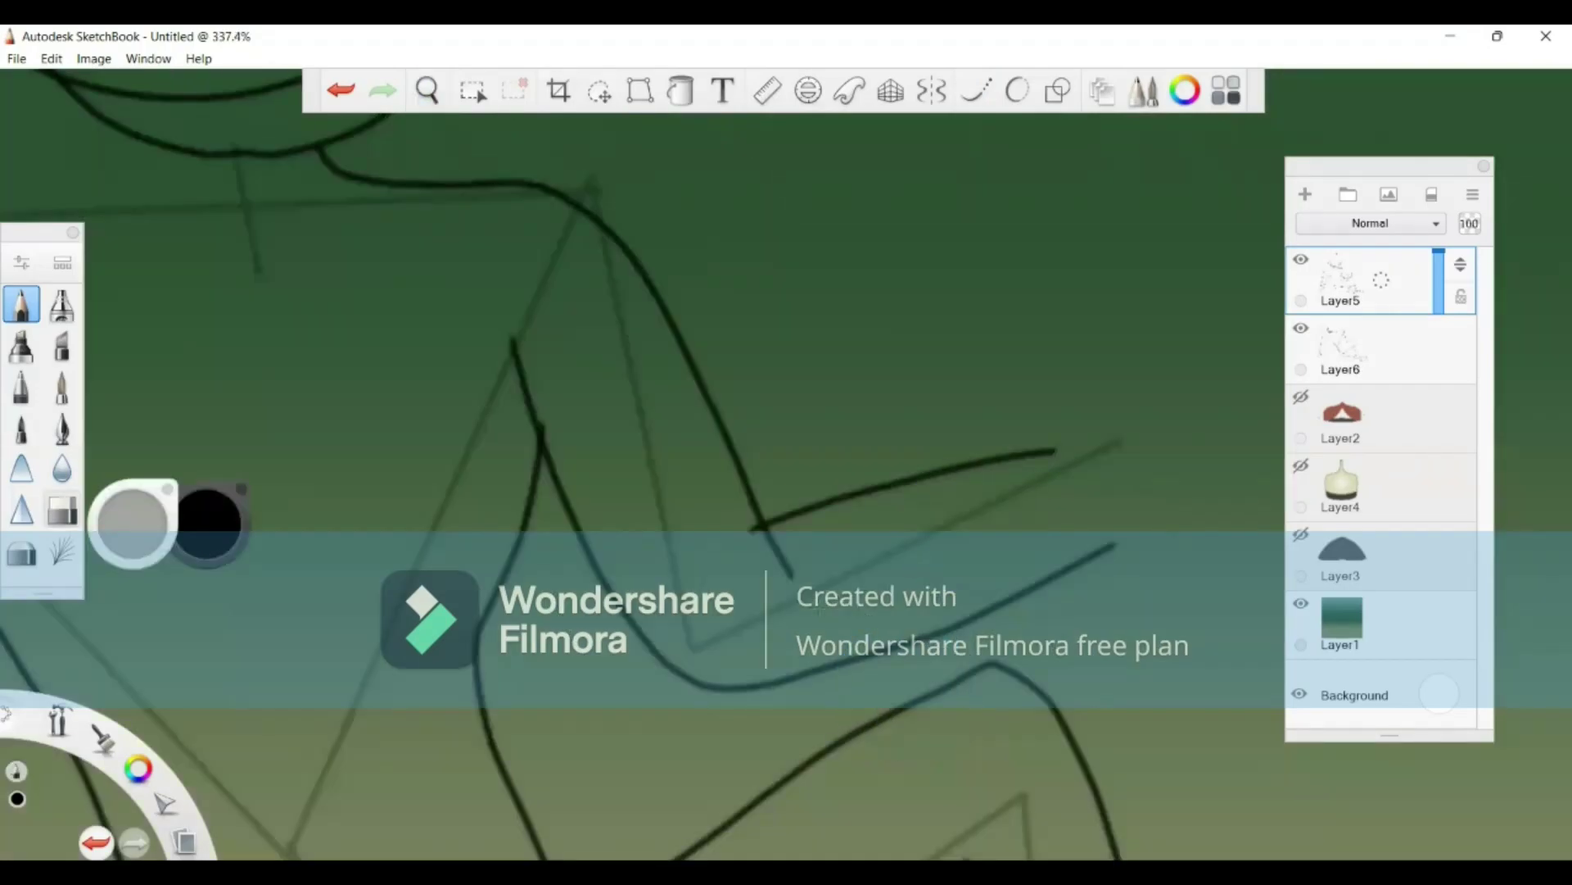
pyautogui.click(62, 509)
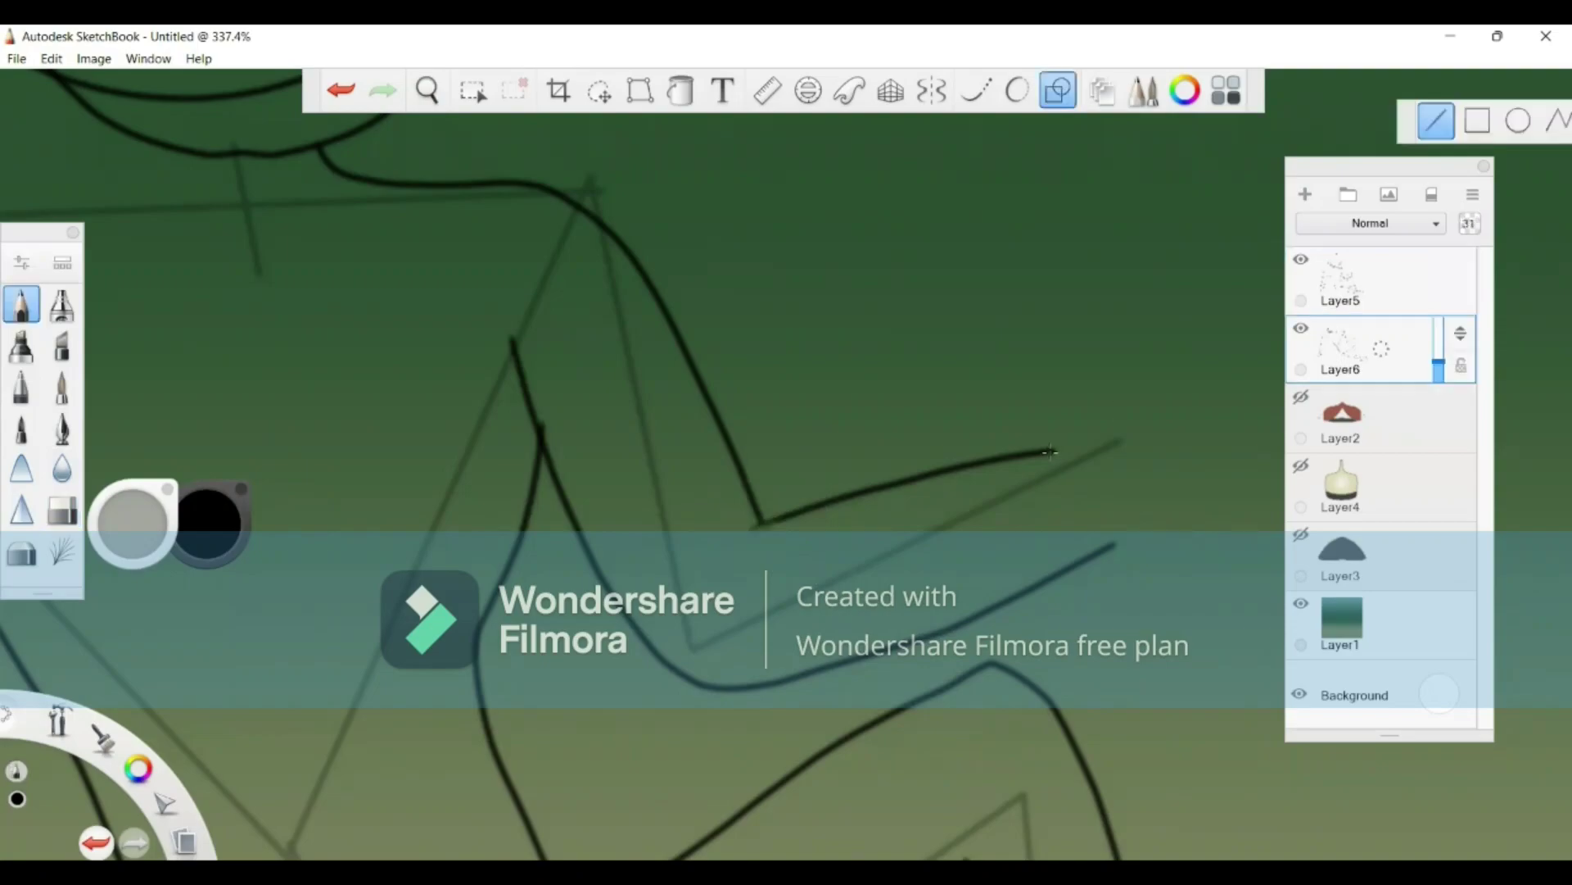
# Step: Sketch the wrist line and an angular guide shape for the right hand with straight lines on Layer6, keeping Layer2 hidden
pyautogui.moveTo(1050, 443); pyautogui.dragTo(1110, 545)
pyautogui.moveTo(1174, 430)
pyautogui.mouseDown()
pyautogui.moveTo(1238, 395)
pyautogui.moveTo(1247, 370)
pyautogui.mouseUp()
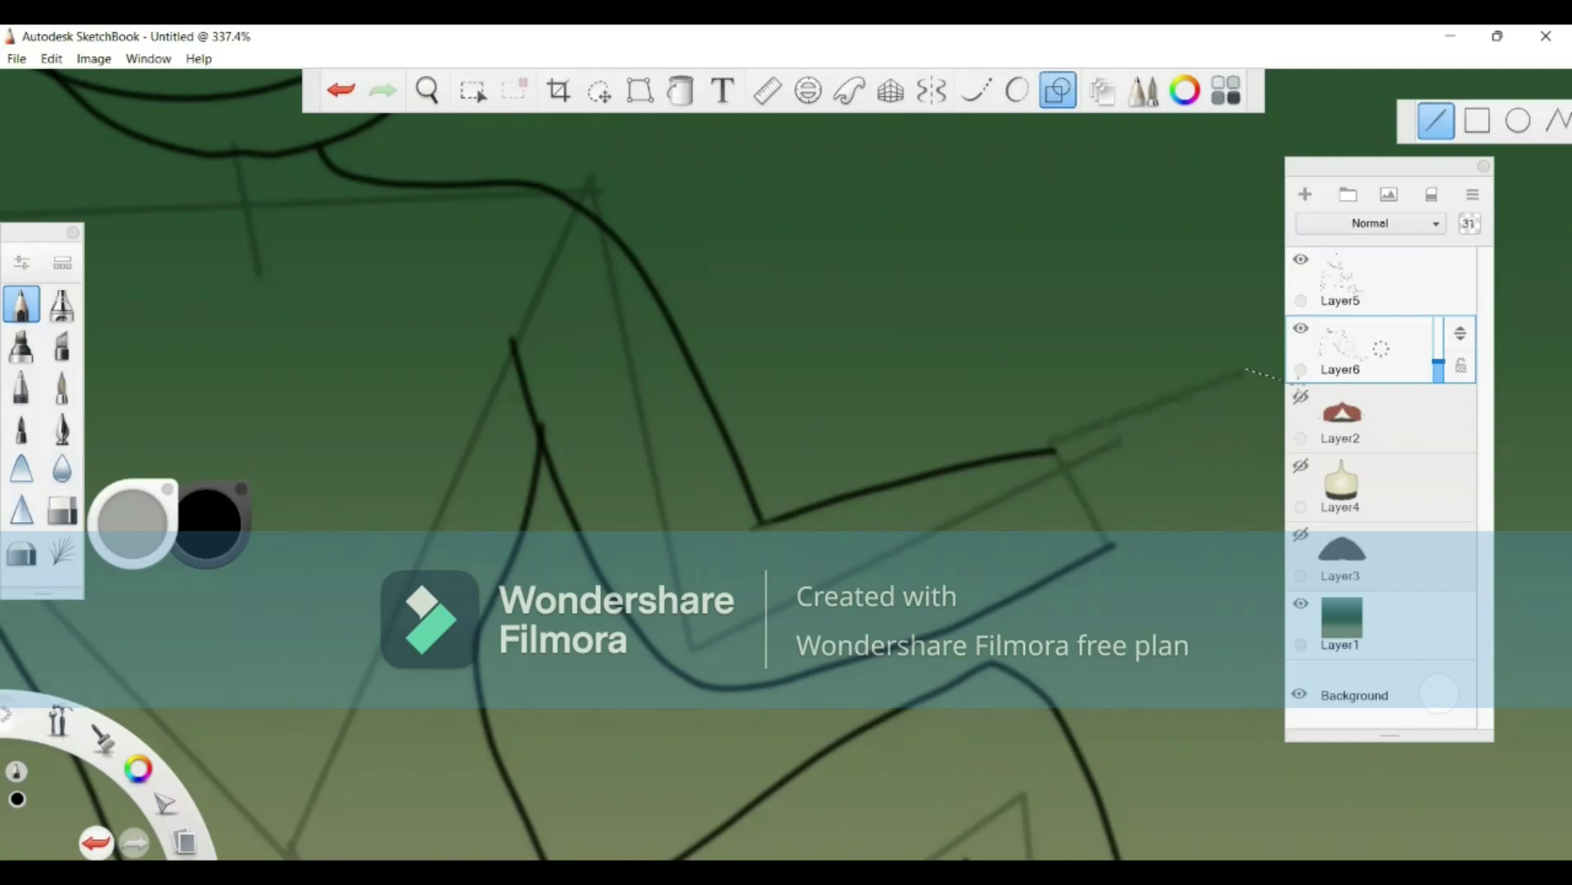
pyautogui.click(1302, 397)
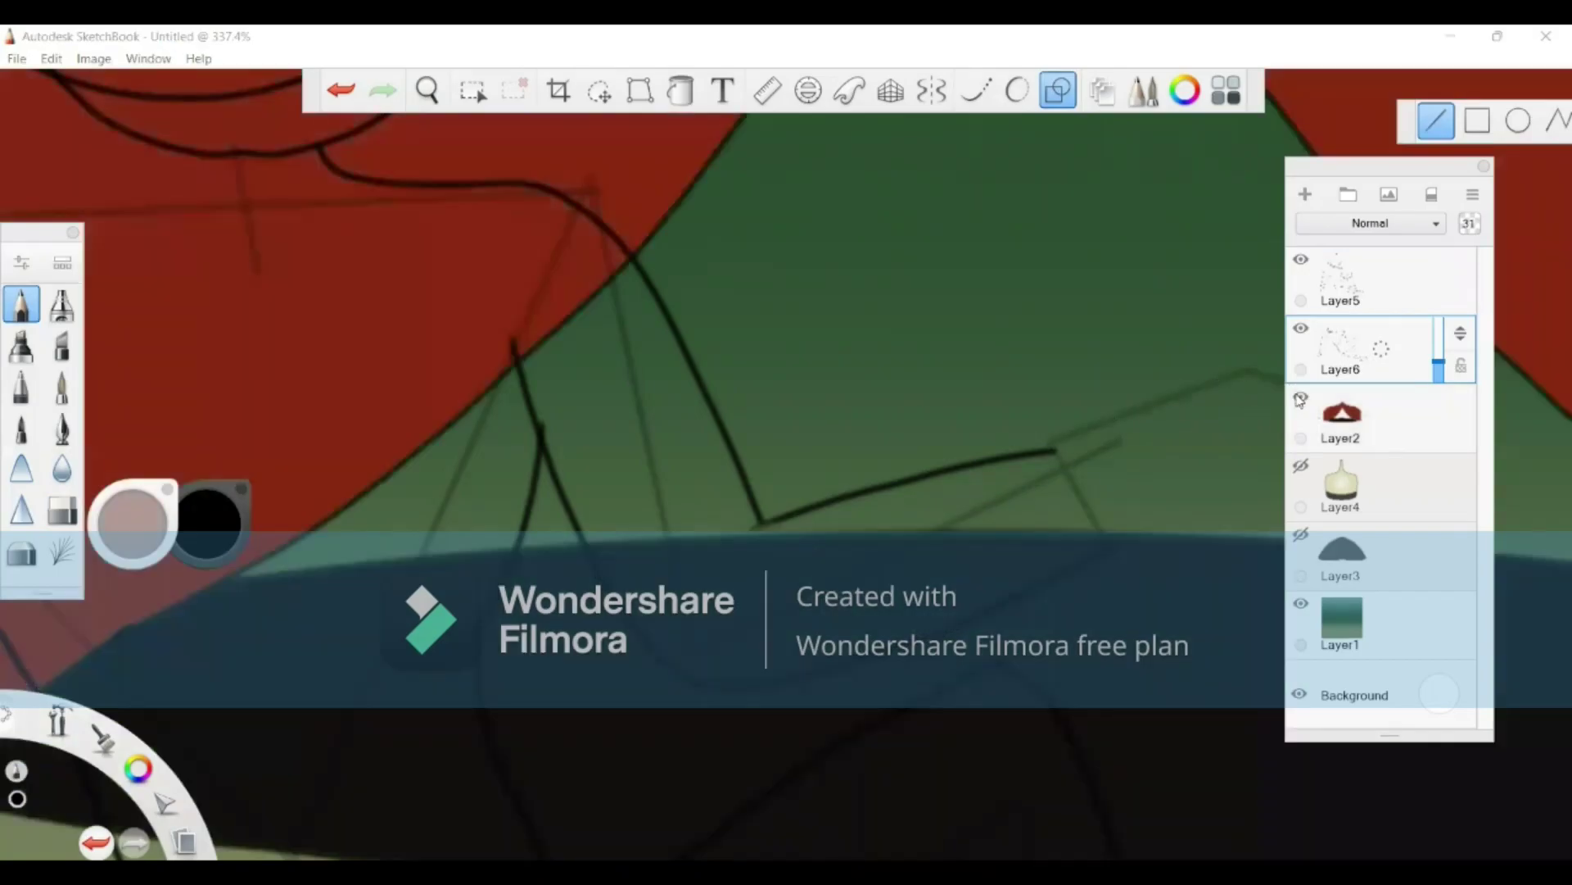
pyautogui.click(423, 87)
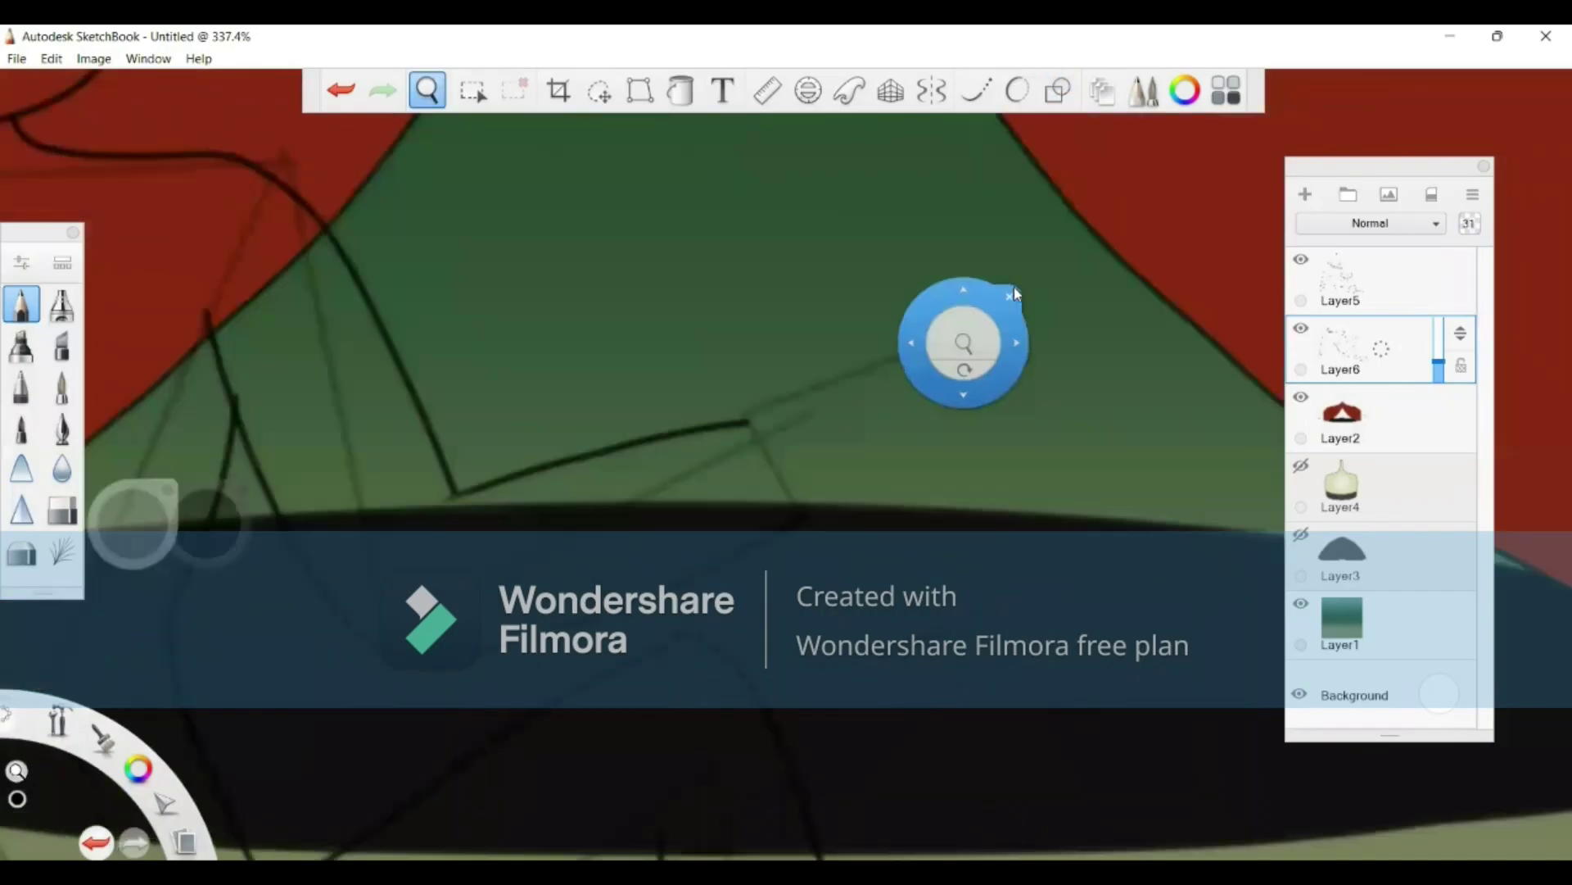
pyautogui.click(1011, 294)
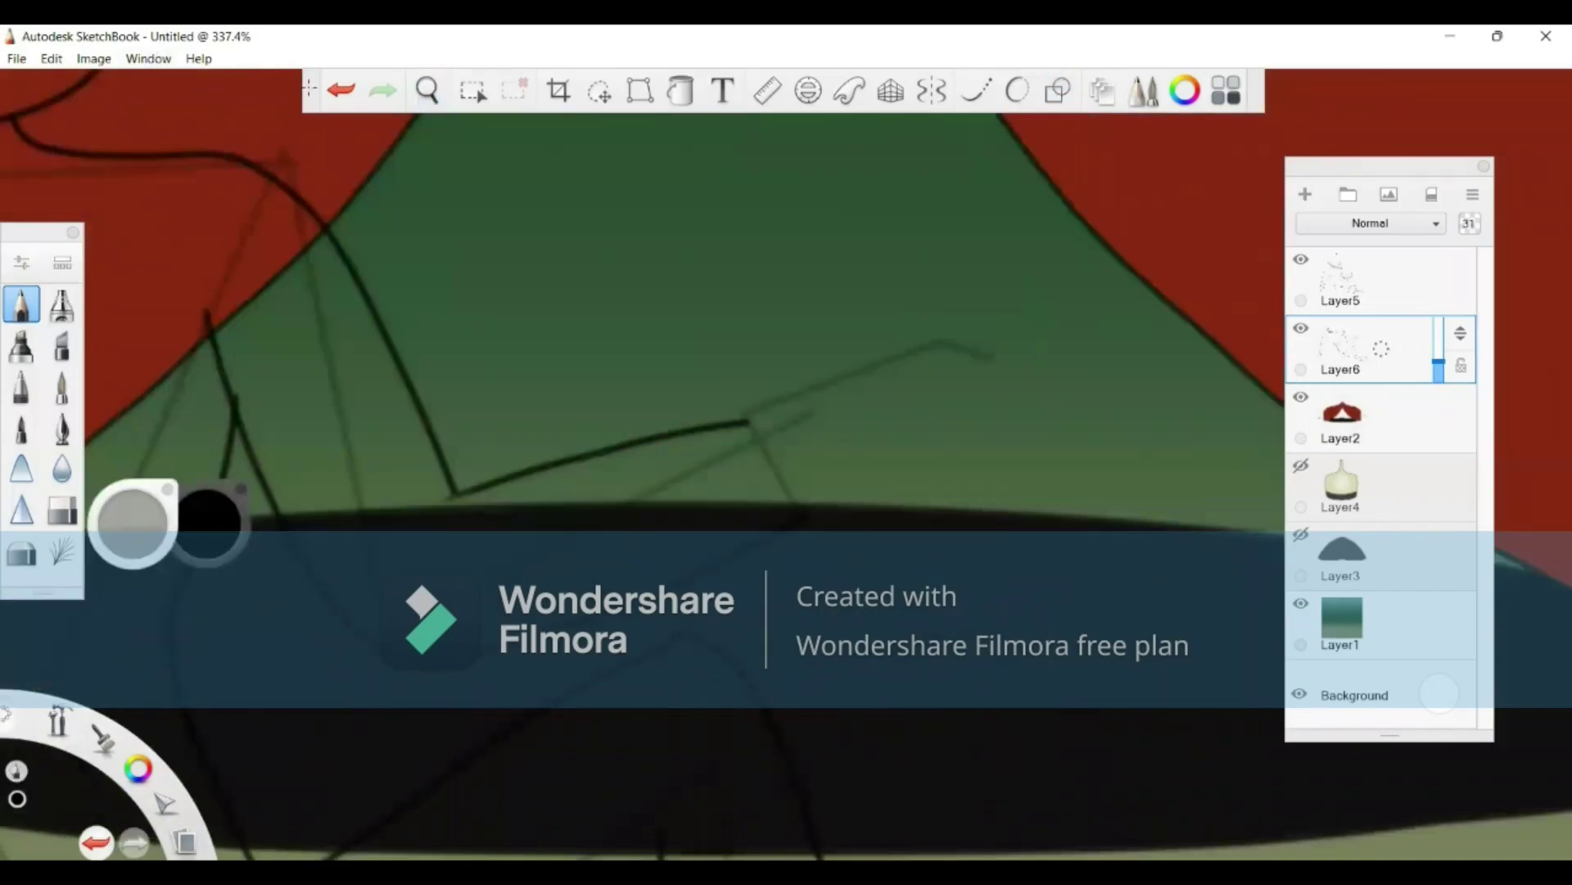
pyautogui.click(340, 90)
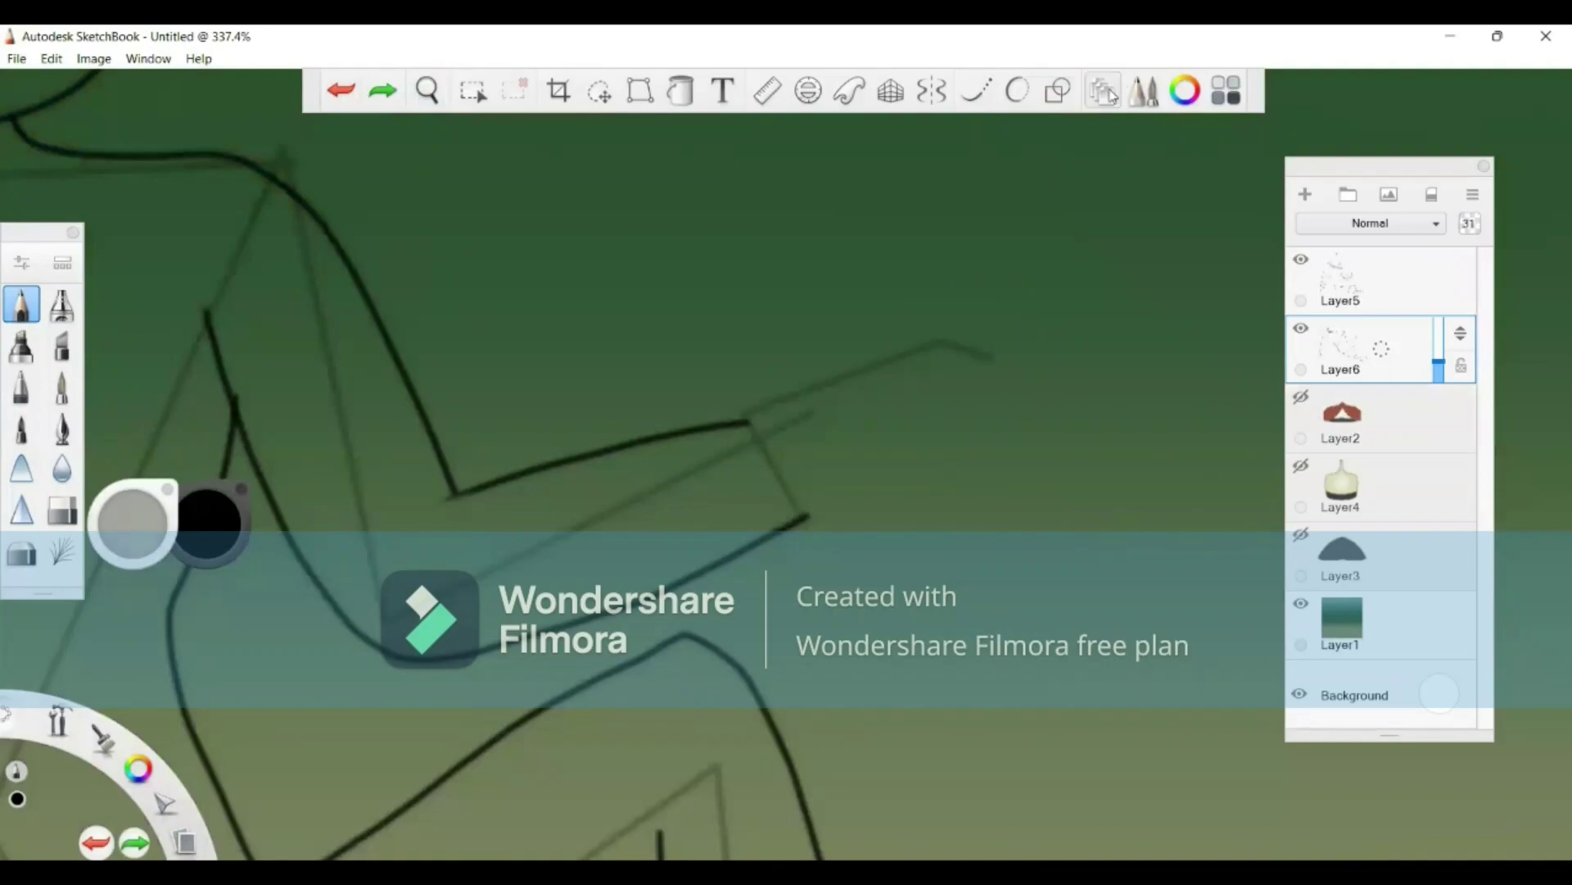
pyautogui.moveTo(991, 379); pyautogui.dragTo(1001, 412)
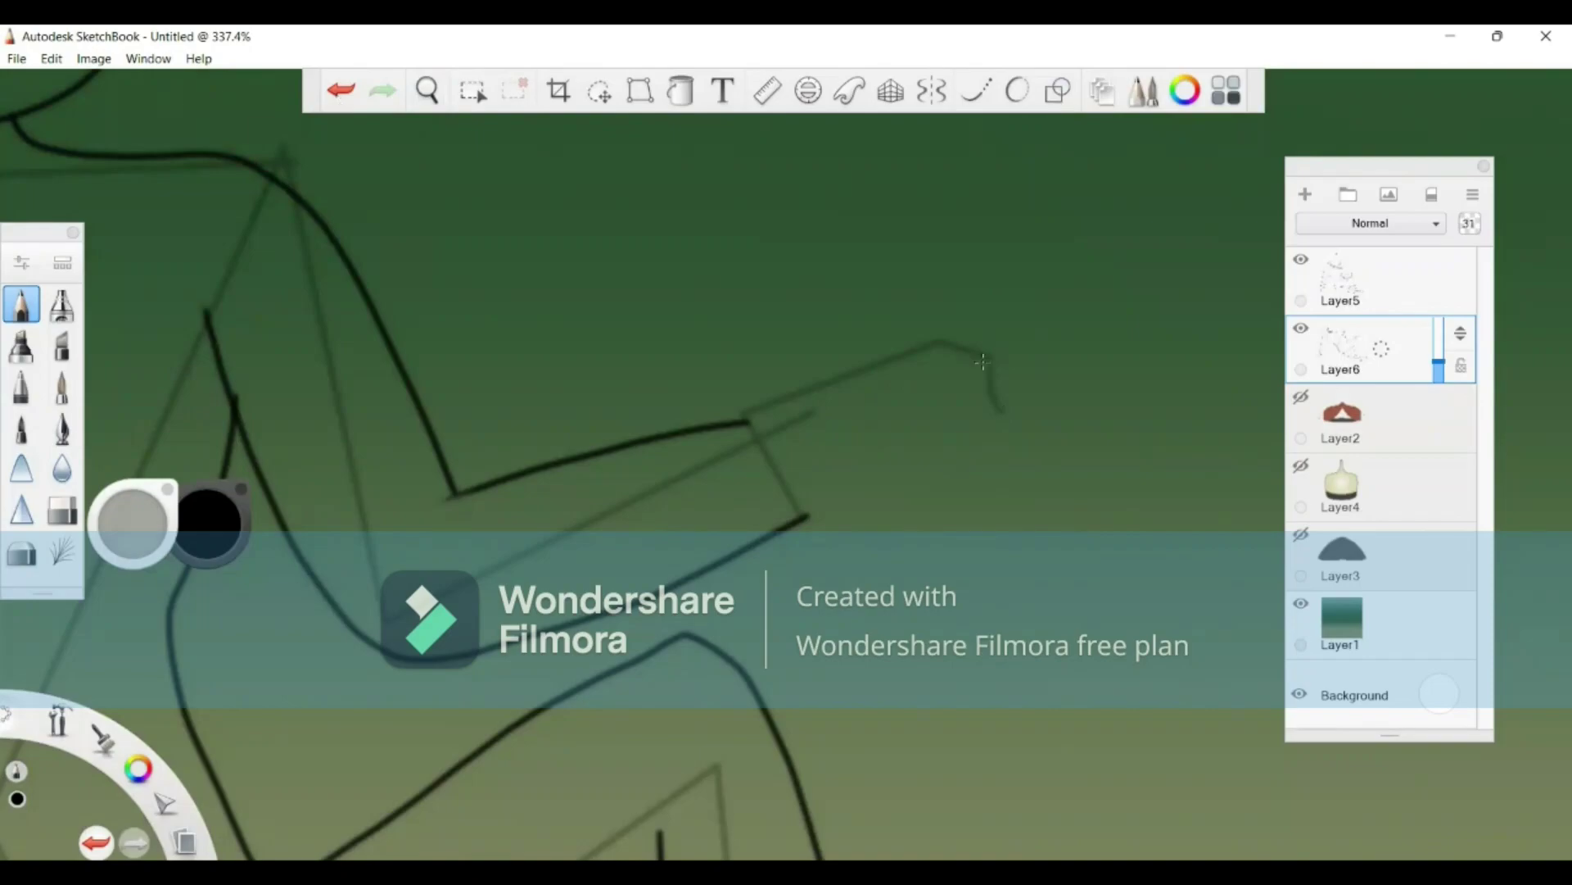
pyautogui.moveTo(989, 355)
pyautogui.mouseDown()
pyautogui.moveTo(1008, 411)
pyautogui.moveTo(942, 463)
pyautogui.moveTo(981, 449)
pyautogui.mouseUp()
pyautogui.moveTo(847, 501); pyautogui.dragTo(801, 518)
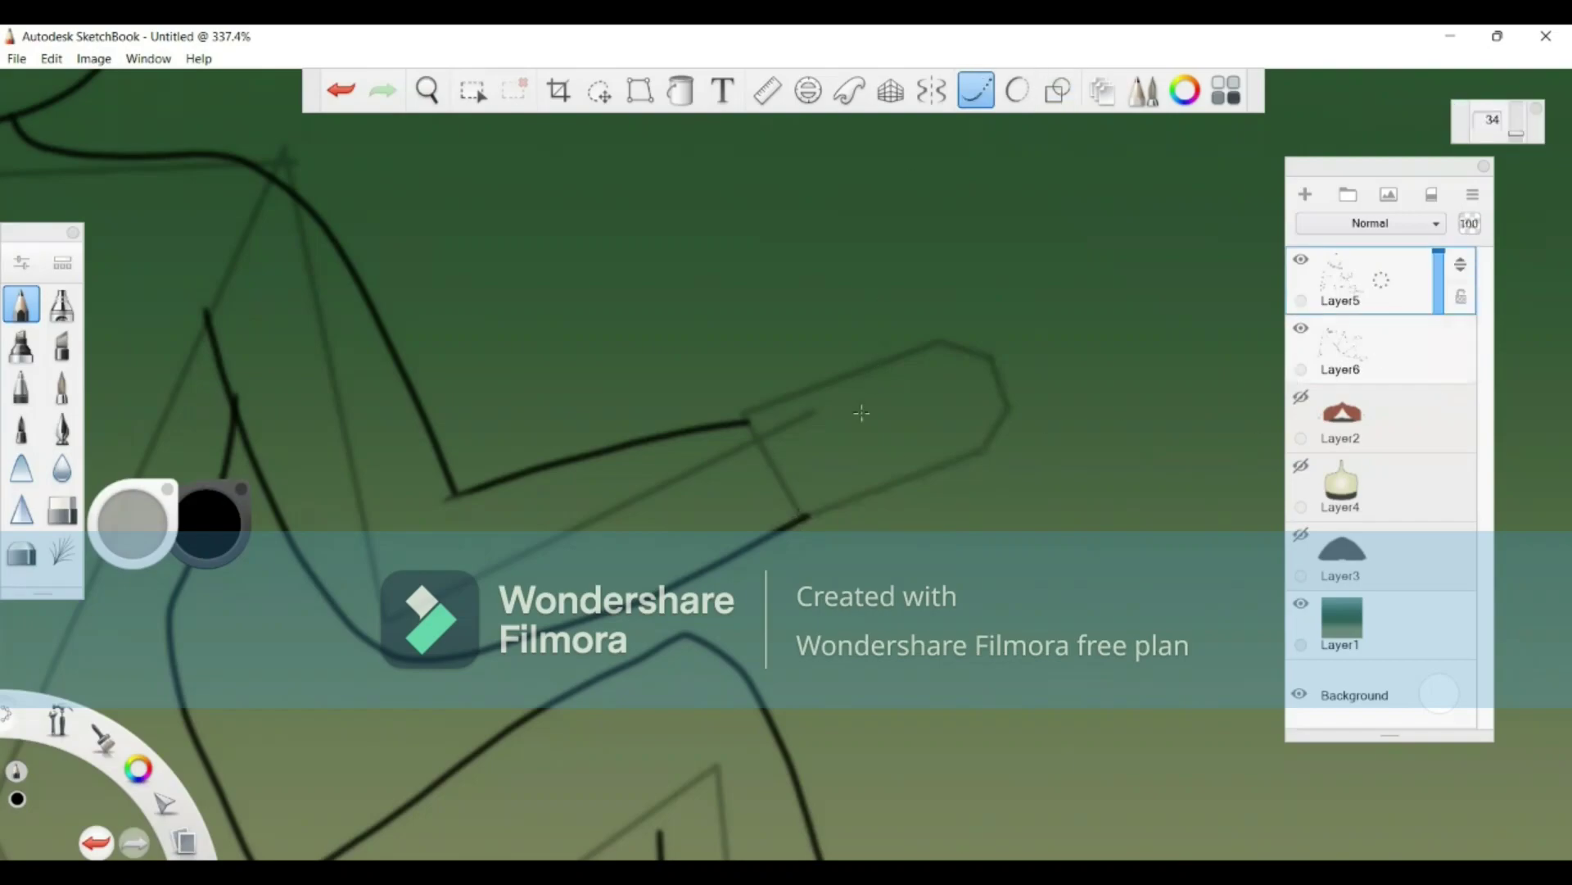
# Step: Draw the right hand's raised thumb on Layer5 and the outline of a tall cup held against it
pyautogui.moveTo(749, 419)
pyautogui.mouseDown()
pyautogui.moveTo(800, 369)
pyautogui.moveTo(821, 237)
pyautogui.moveTo(852, 253)
pyautogui.moveTo(854, 385)
pyautogui.mouseUp()
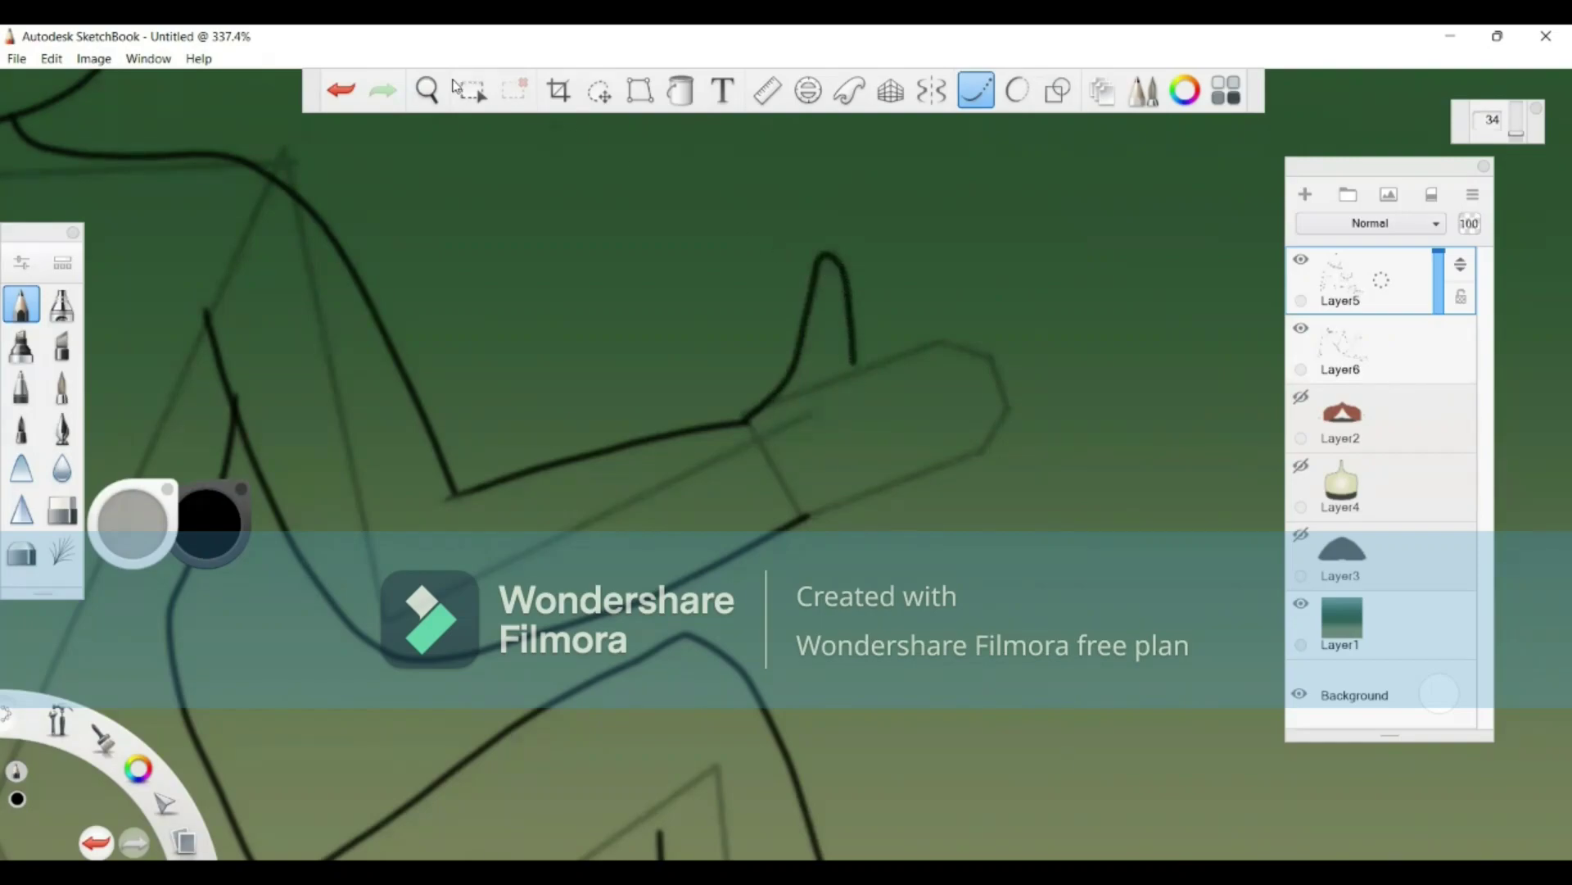
pyautogui.click(427, 90)
pyautogui.moveTo(779, 394); pyautogui.dragTo(620, 538)
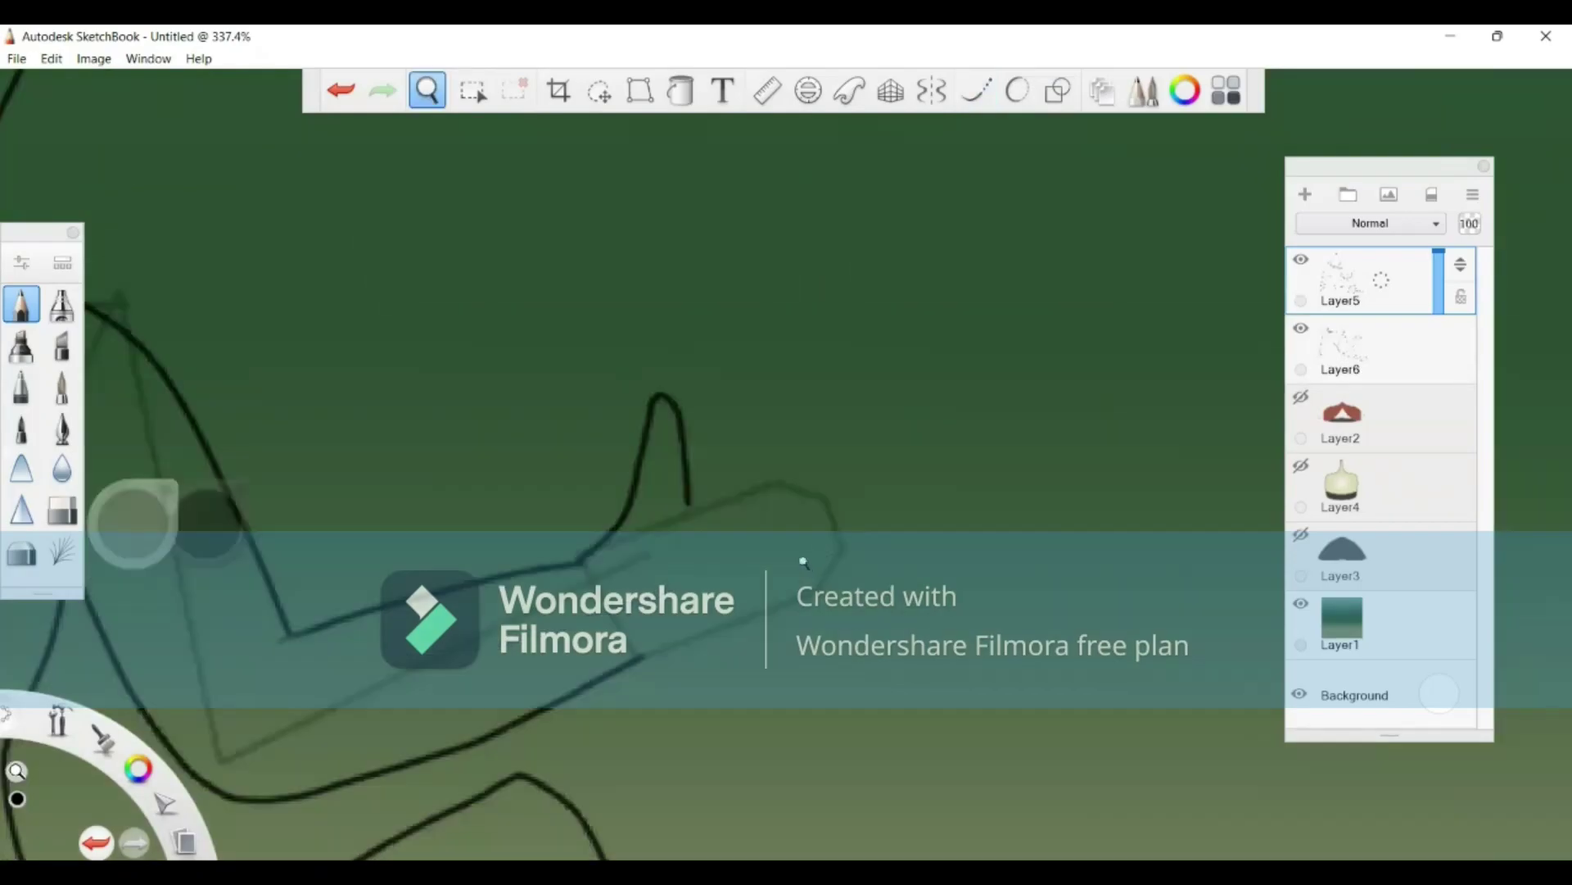
pyautogui.scroll(-5, 703, 551)
pyautogui.moveTo(537, 581); pyautogui.dragTo(616, 577)
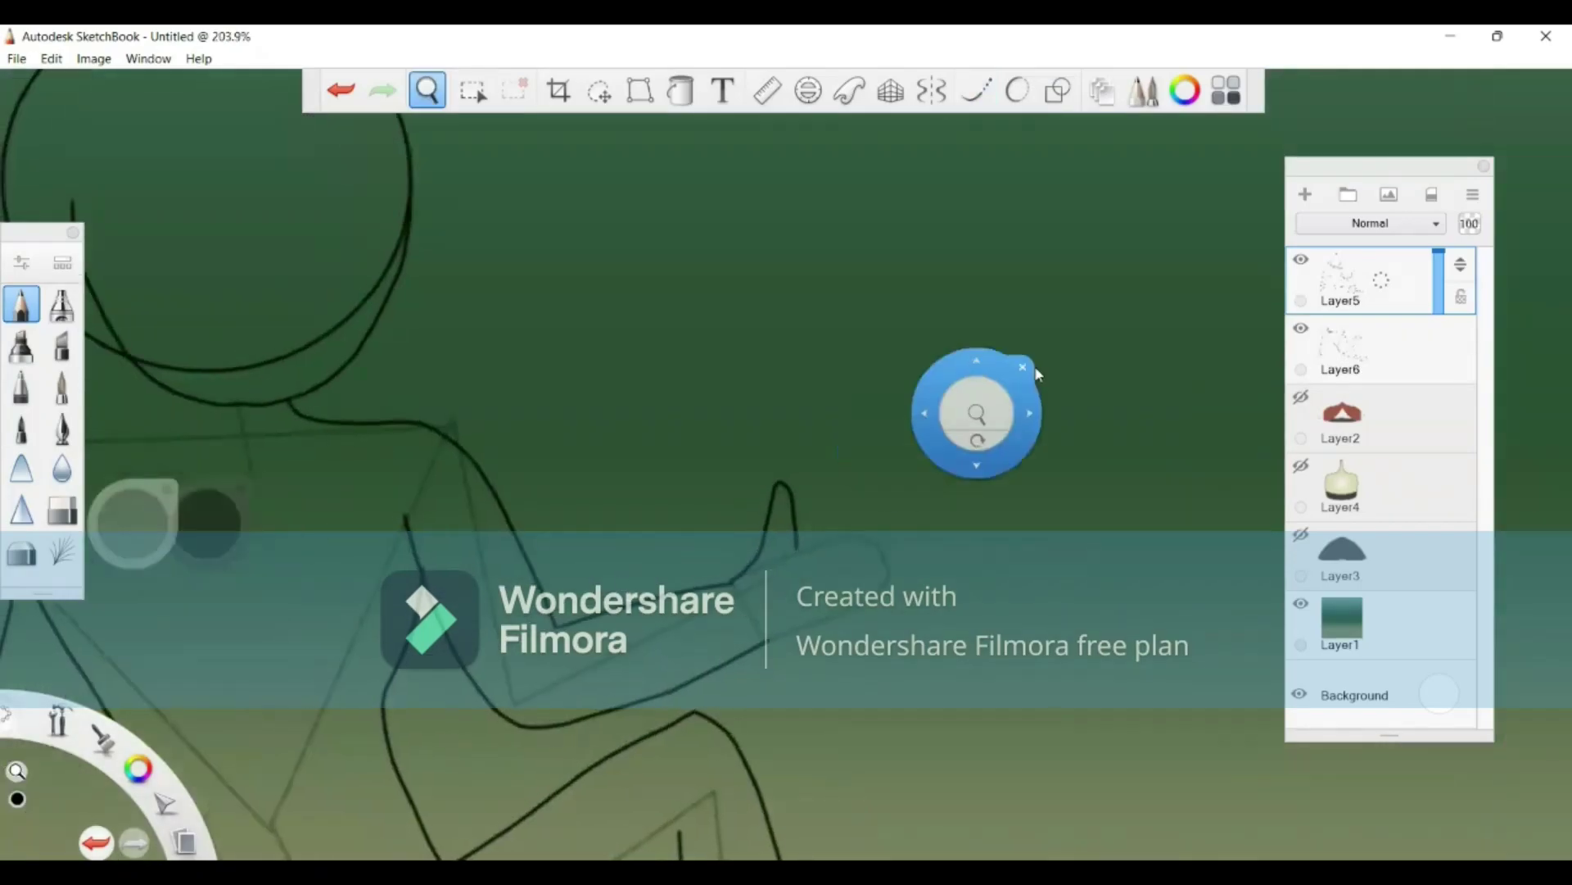
pyautogui.click(1023, 366)
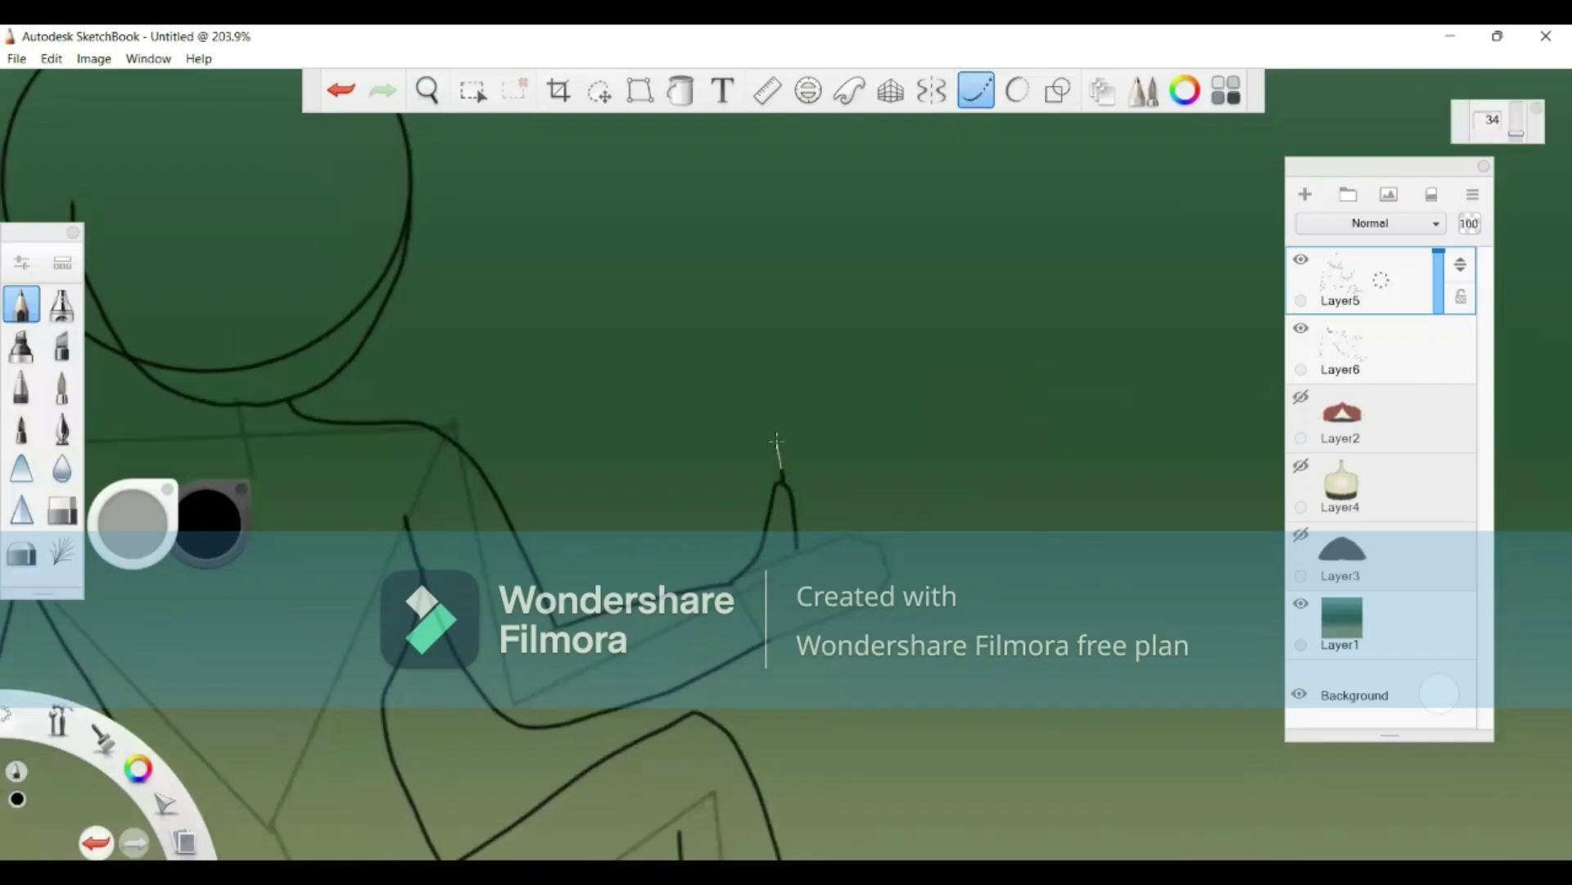
pyautogui.moveTo(776, 442)
pyautogui.mouseDown()
pyautogui.moveTo(876, 441)
pyautogui.moveTo(855, 489)
pyautogui.moveTo(874, 631)
pyautogui.moveTo(779, 621)
pyautogui.moveTo(796, 515)
pyautogui.mouseUp()
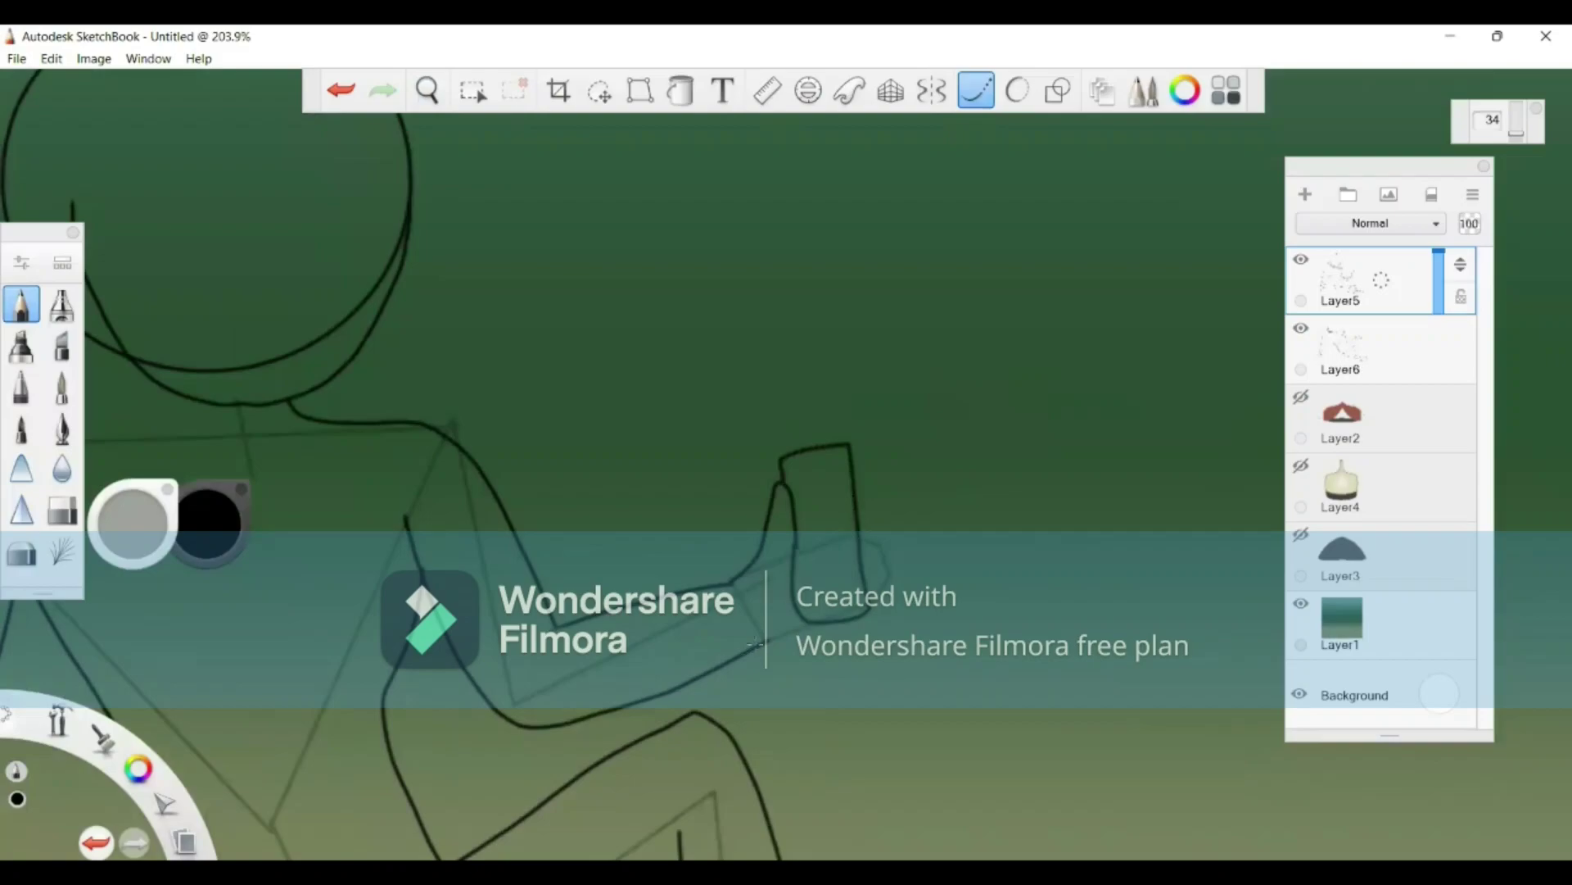
# Step: Extend the forearm's lower line to the cup's base and draw two curled fingers, one below the other, across the cup's outer side
pyautogui.moveTo(781, 630); pyautogui.dragTo(813, 618)
pyautogui.moveTo(857, 516)
pyautogui.mouseDown()
pyautogui.moveTo(810, 564)
pyautogui.moveTo(902, 519)
pyautogui.moveTo(875, 494)
pyautogui.moveTo(829, 521)
pyautogui.mouseUp()
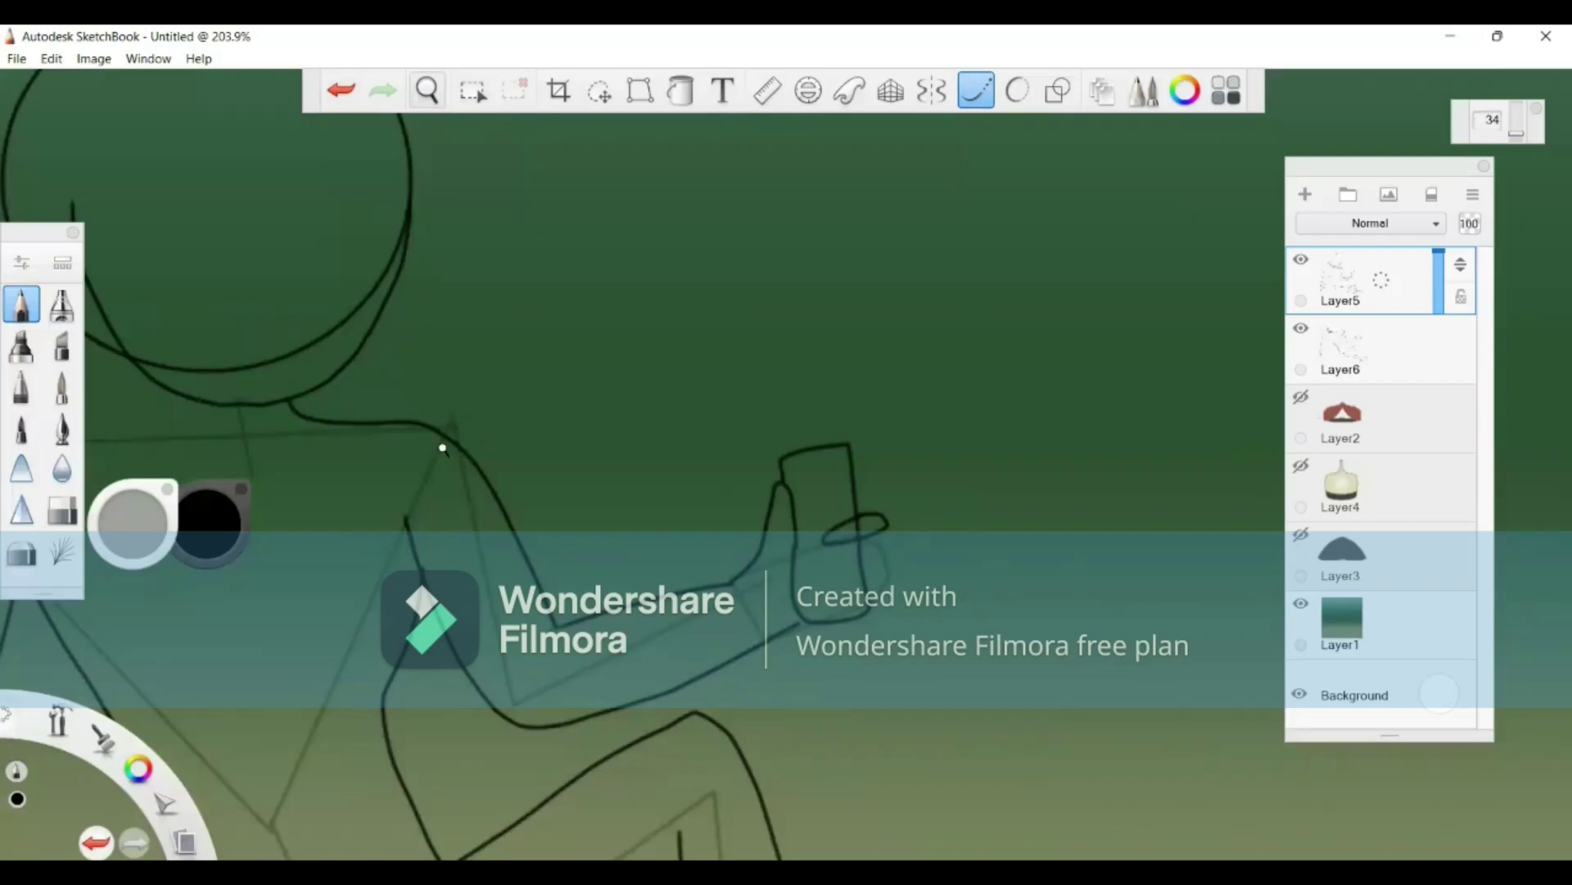
pyautogui.press('space')
pyautogui.moveTo(581, 556); pyautogui.dragTo(384, 519)
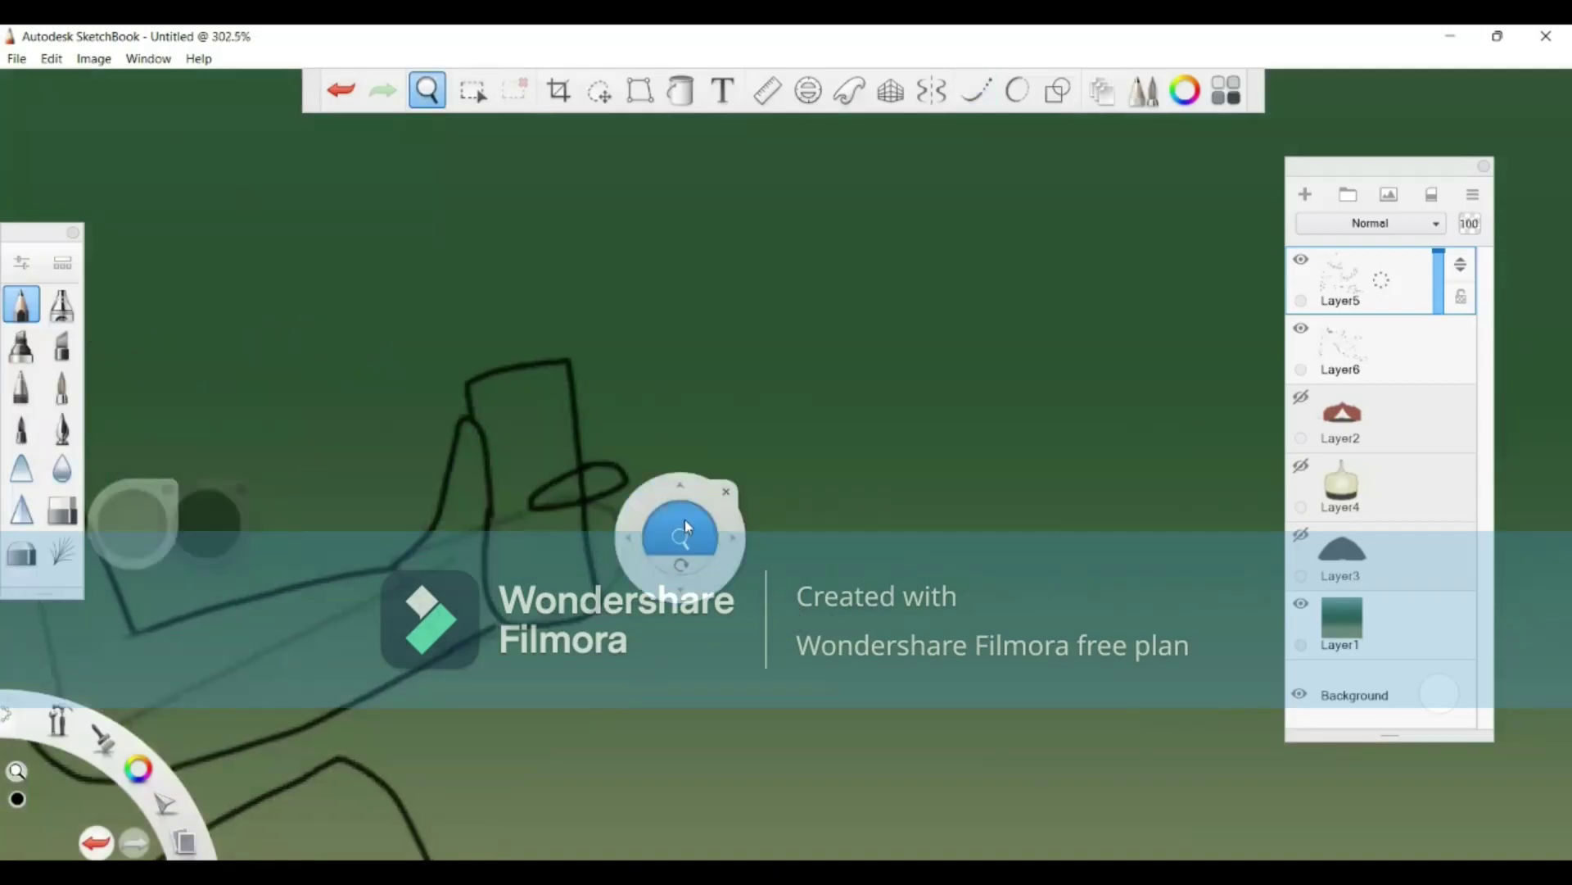
pyautogui.moveTo(885, 529); pyautogui.dragTo(1024, 438)
pyautogui.click(979, 226)
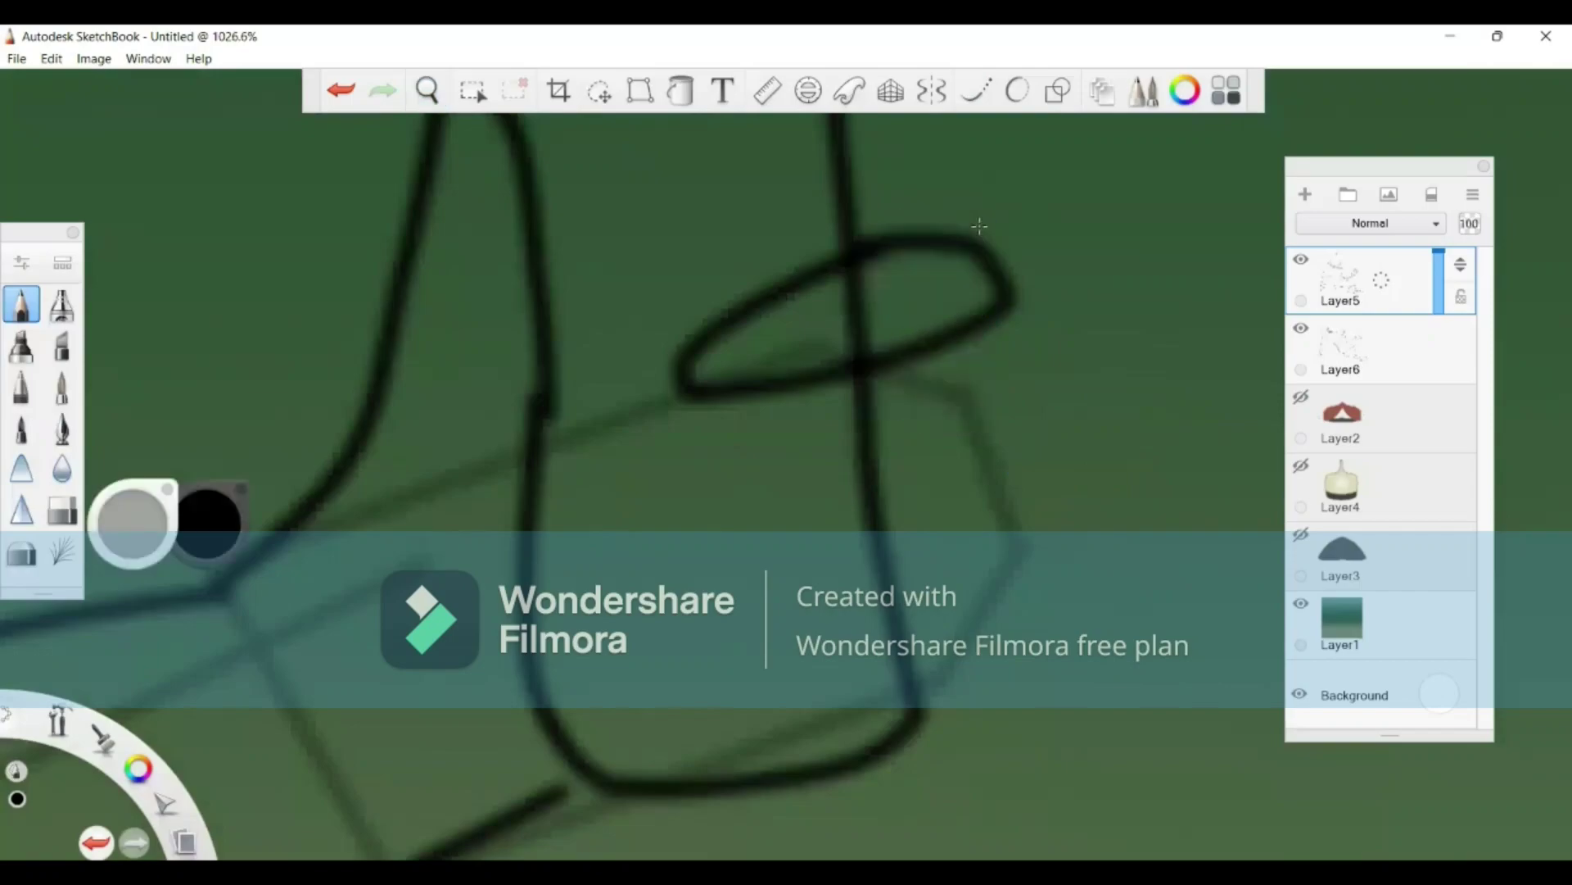
pyautogui.press('s')
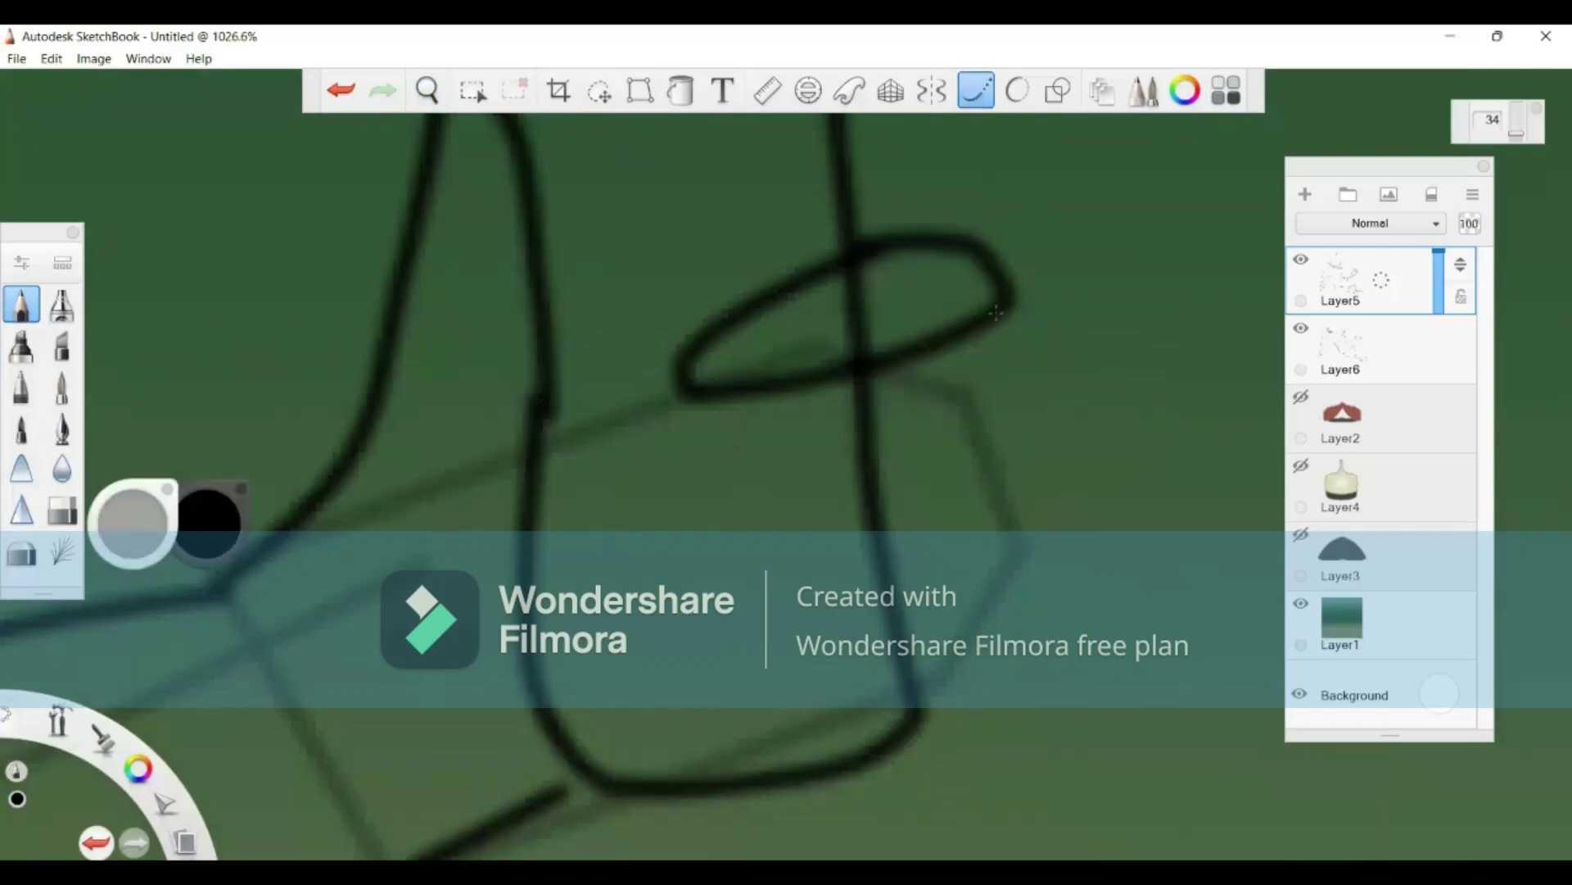
pyautogui.moveTo(1028, 326)
pyautogui.mouseDown()
pyautogui.moveTo(873, 459)
pyautogui.moveTo(800, 481)
pyautogui.moveTo(710, 479)
pyautogui.moveTo(725, 442)
pyautogui.moveTo(836, 373)
pyautogui.mouseUp()
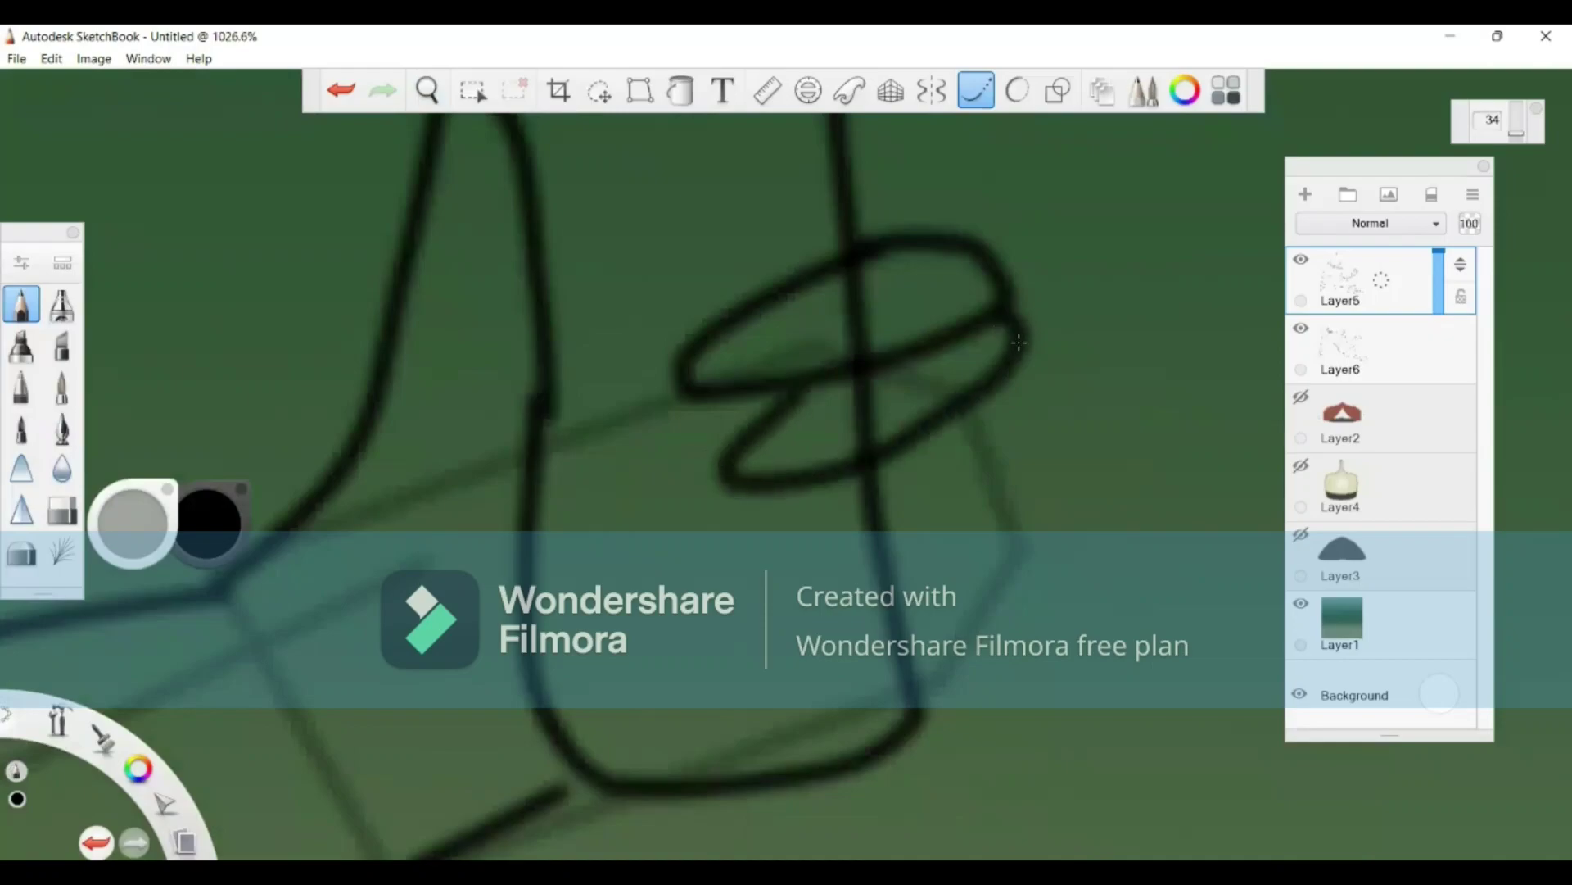
# Step: Try drawing a third and fourth curled finger below the first two on the cup, and undo all the finger strokes
pyautogui.moveTo(1040, 374)
pyautogui.mouseDown()
pyautogui.moveTo(1031, 439)
pyautogui.moveTo(995, 470)
pyautogui.moveTo(852, 545)
pyautogui.moveTo(767, 552)
pyautogui.moveTo(860, 457)
pyautogui.mouseUp()
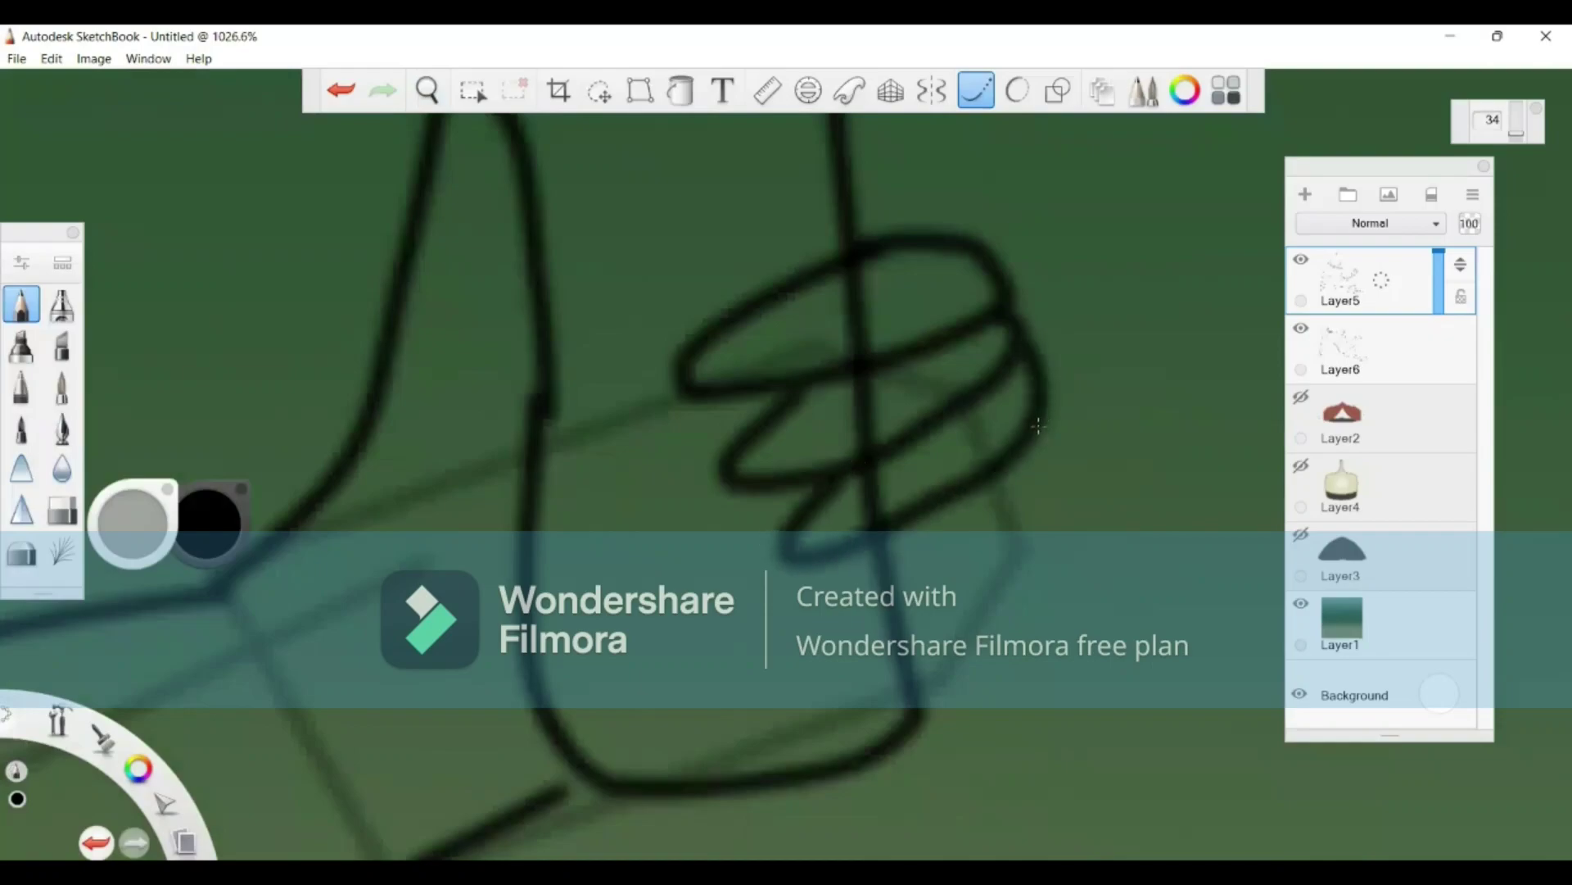
pyautogui.moveTo(1057, 454)
pyautogui.mouseDown()
pyautogui.moveTo(991, 565)
pyautogui.moveTo(818, 635)
pyautogui.moveTo(814, 595)
pyautogui.moveTo(883, 537)
pyautogui.mouseUp()
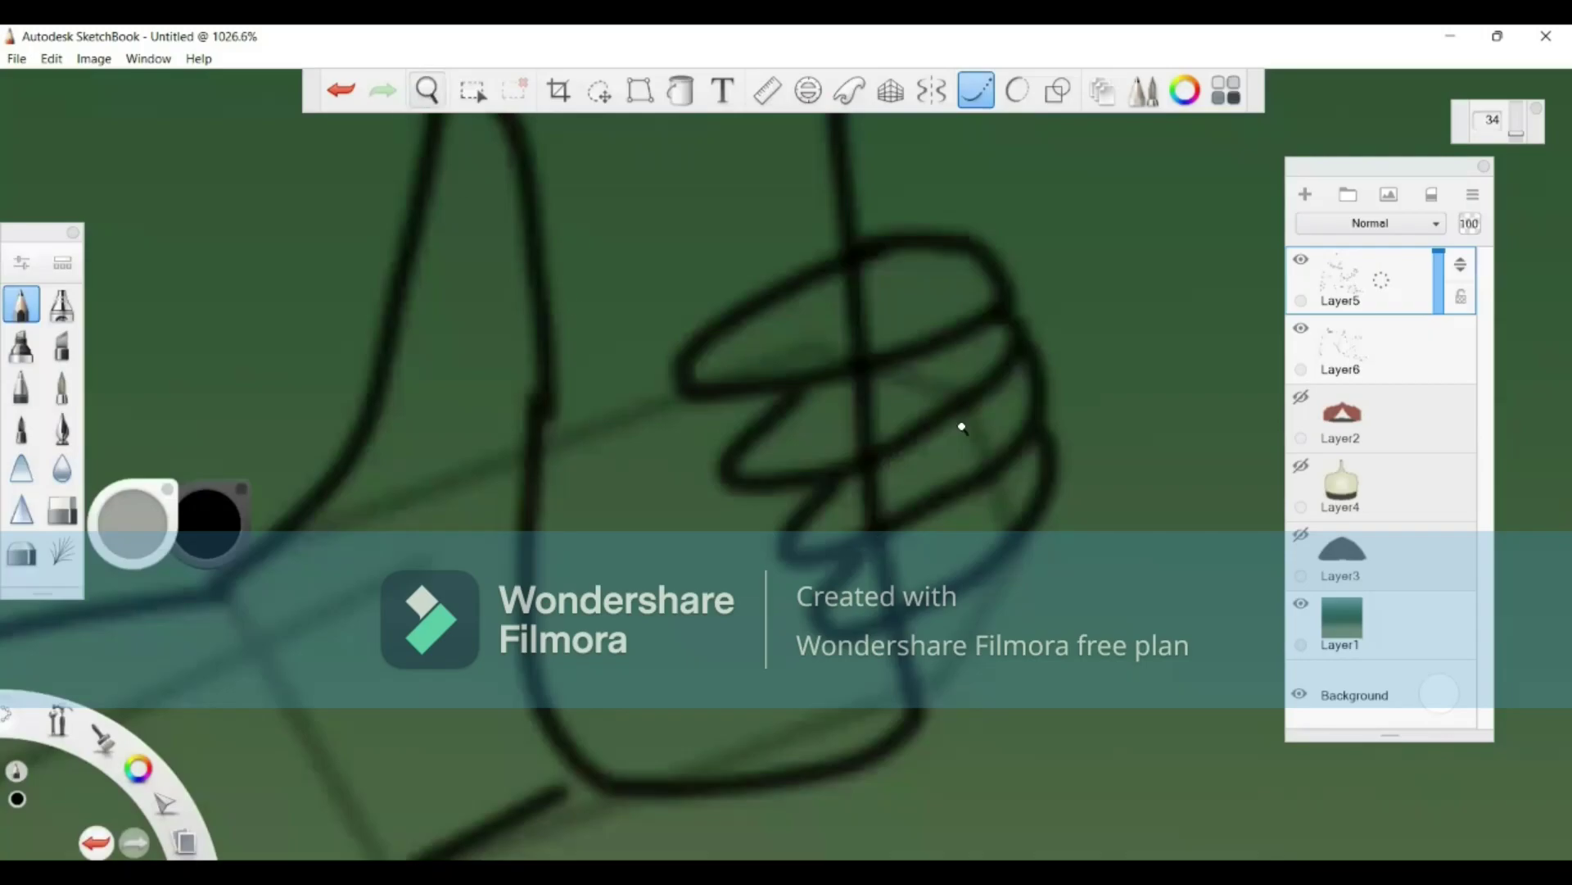
pyautogui.moveTo(697, 483)
pyautogui.mouseDown()
pyautogui.moveTo(866, 511)
pyautogui.moveTo(920, 298)
pyautogui.moveTo(963, 374)
pyautogui.mouseUp()
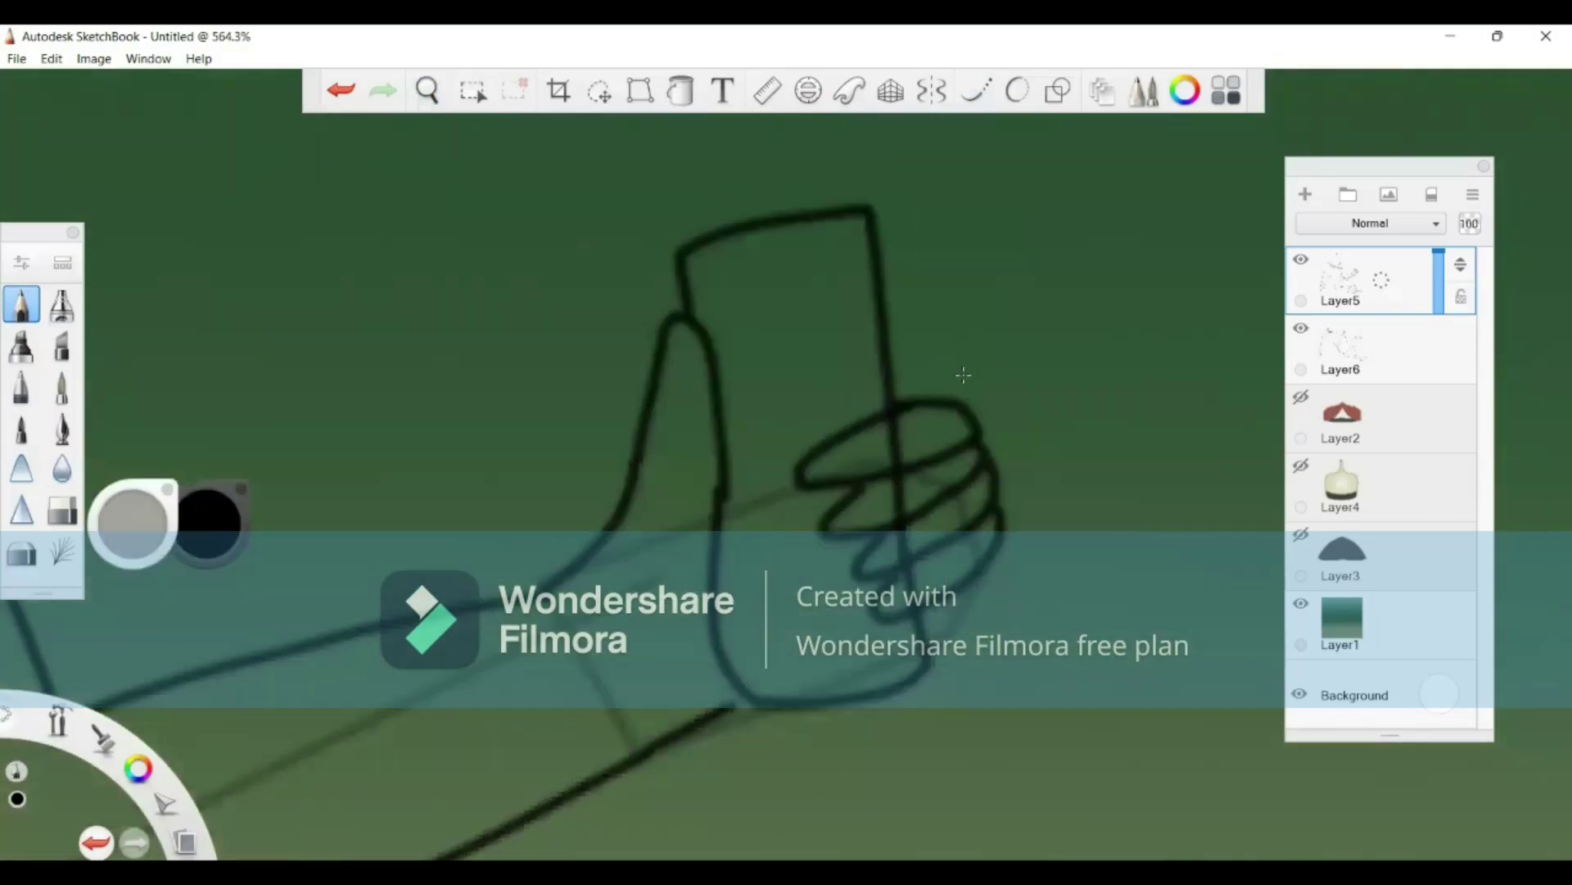
pyautogui.click(340, 92)
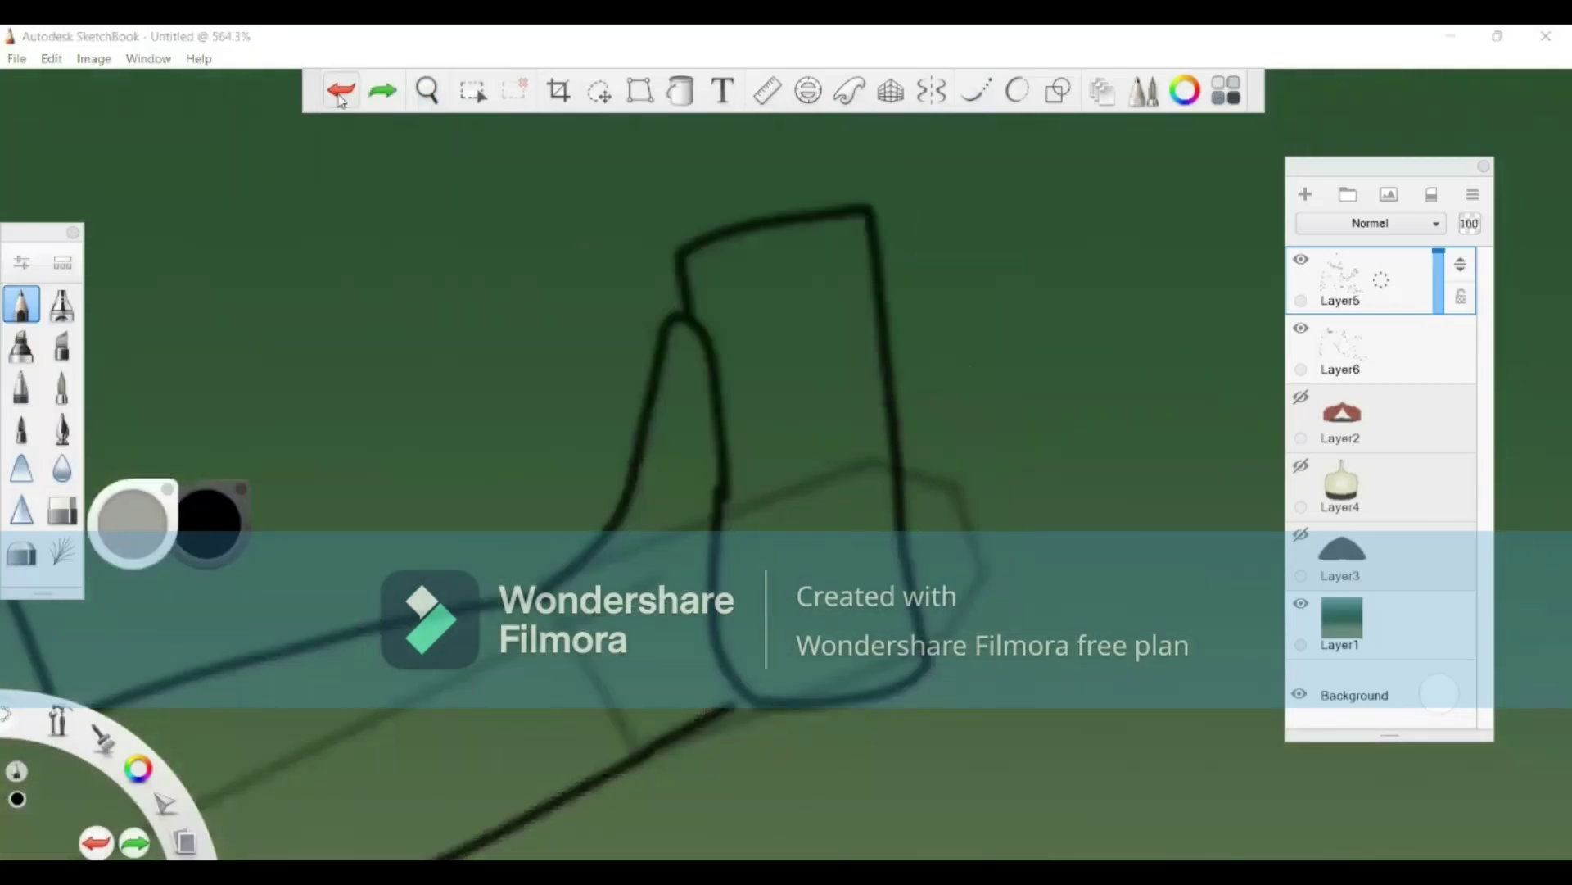
# Step: Draw four smaller curled fingers stacked across the cup's outer side and join the forearm's lower line to the cup's base
pyautogui.click(975, 90)
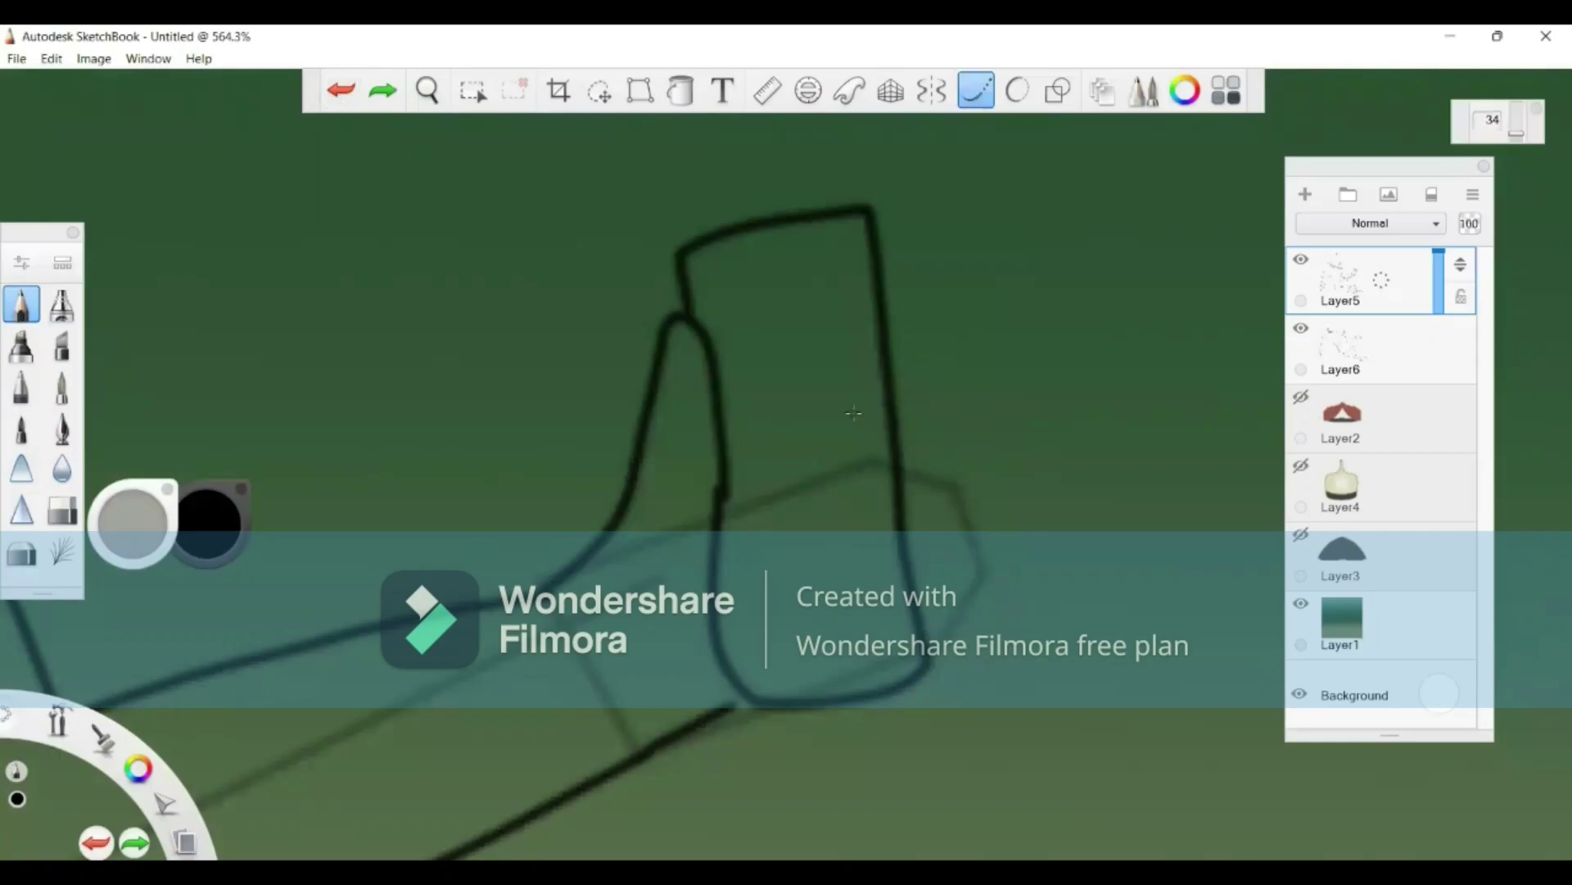
pyautogui.moveTo(854, 412)
pyautogui.mouseDown()
pyautogui.moveTo(964, 394)
pyautogui.moveTo(1004, 411)
pyautogui.moveTo(892, 475)
pyautogui.moveTo(812, 483)
pyautogui.moveTo(793, 473)
pyautogui.moveTo(796, 449)
pyautogui.moveTo(915, 393)
pyautogui.moveTo(995, 461)
pyautogui.moveTo(951, 505)
pyautogui.moveTo(825, 546)
pyautogui.moveTo(839, 512)
pyautogui.moveTo(911, 455)
pyautogui.mouseUp()
pyautogui.moveTo(986, 487)
pyautogui.mouseDown()
pyautogui.moveTo(968, 560)
pyautogui.moveTo(865, 585)
pyautogui.moveTo(835, 575)
pyautogui.moveTo(848, 543)
pyautogui.moveTo(902, 527)
pyautogui.mouseUp()
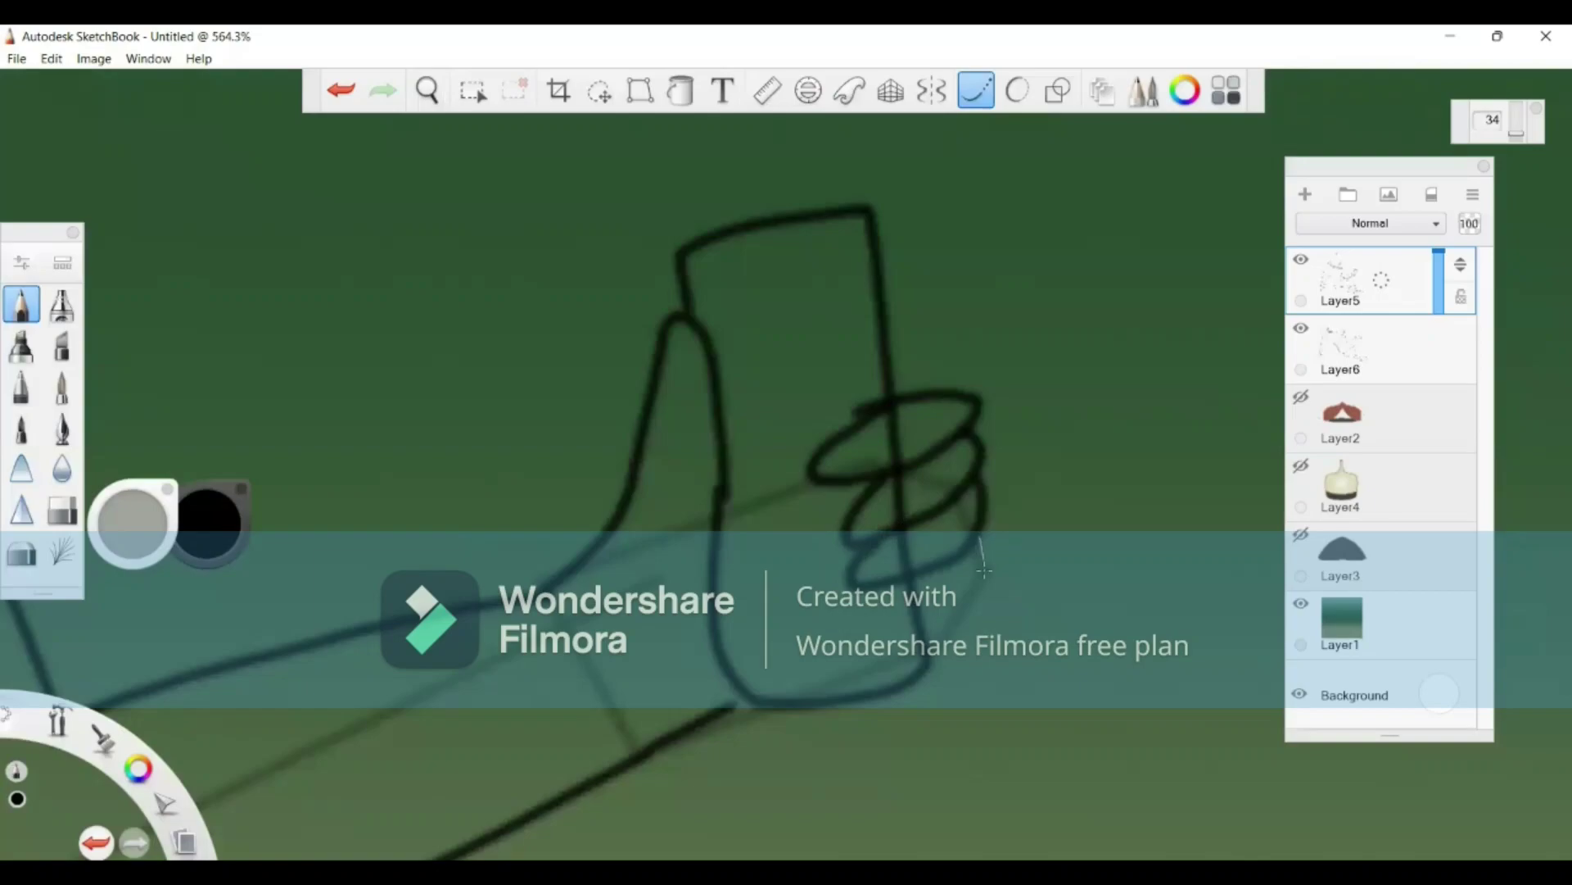
pyautogui.moveTo(984, 571)
pyautogui.mouseDown()
pyautogui.moveTo(959, 621)
pyautogui.moveTo(841, 622)
pyautogui.moveTo(922, 563)
pyautogui.mouseUp()
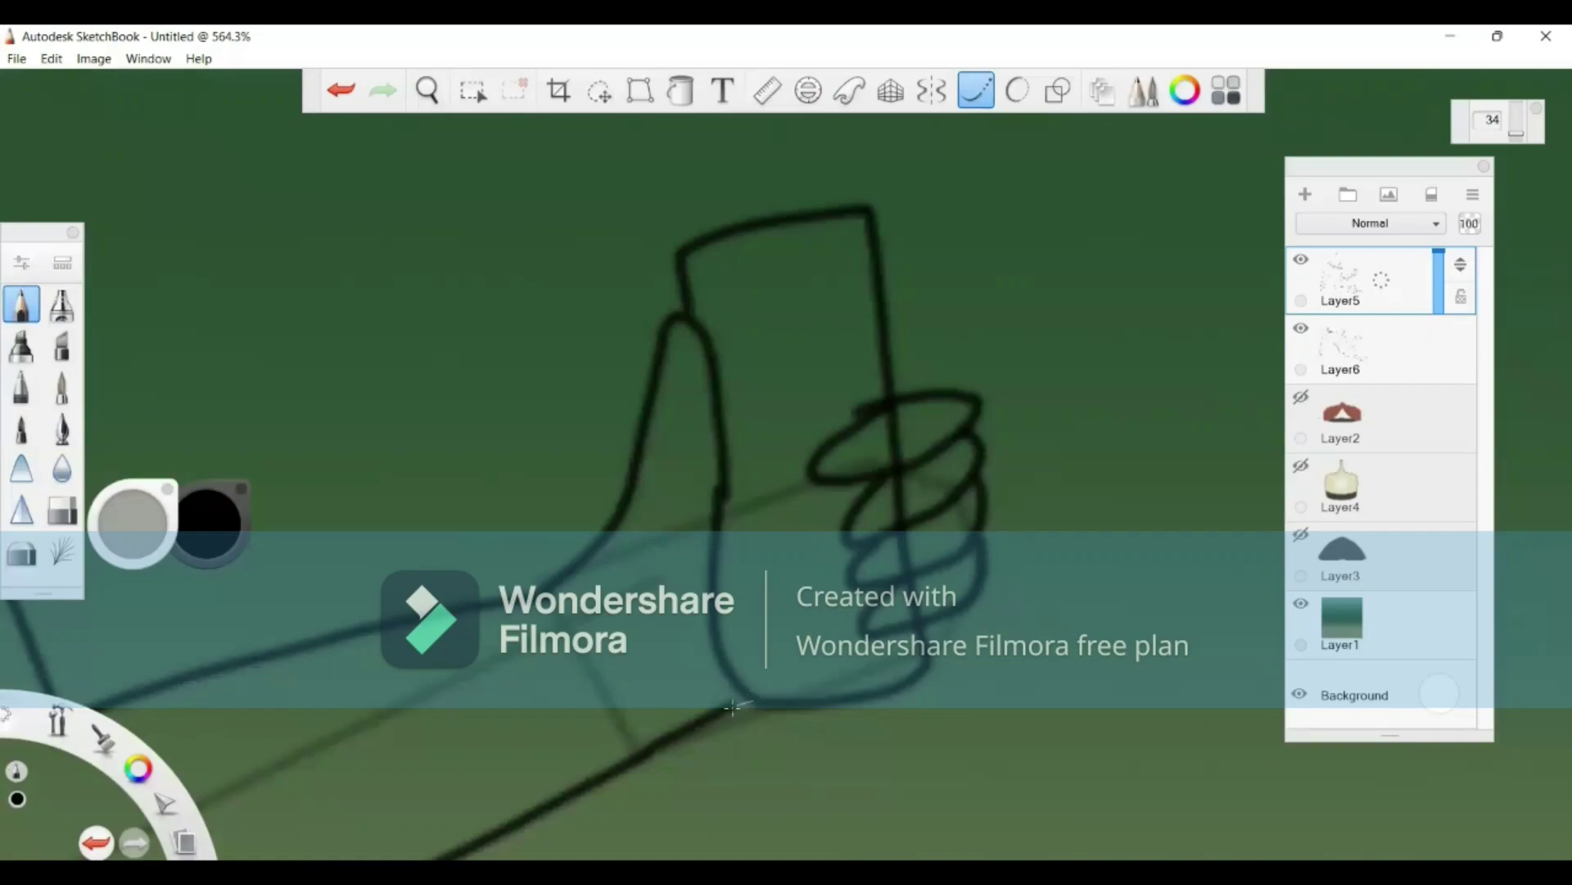
pyautogui.moveTo(732, 706); pyautogui.dragTo(690, 724)
# Step: Erase the cup's side line where it crosses the curled fingers, using the Hard Eraser at size 3.9
pyautogui.click(61, 508)
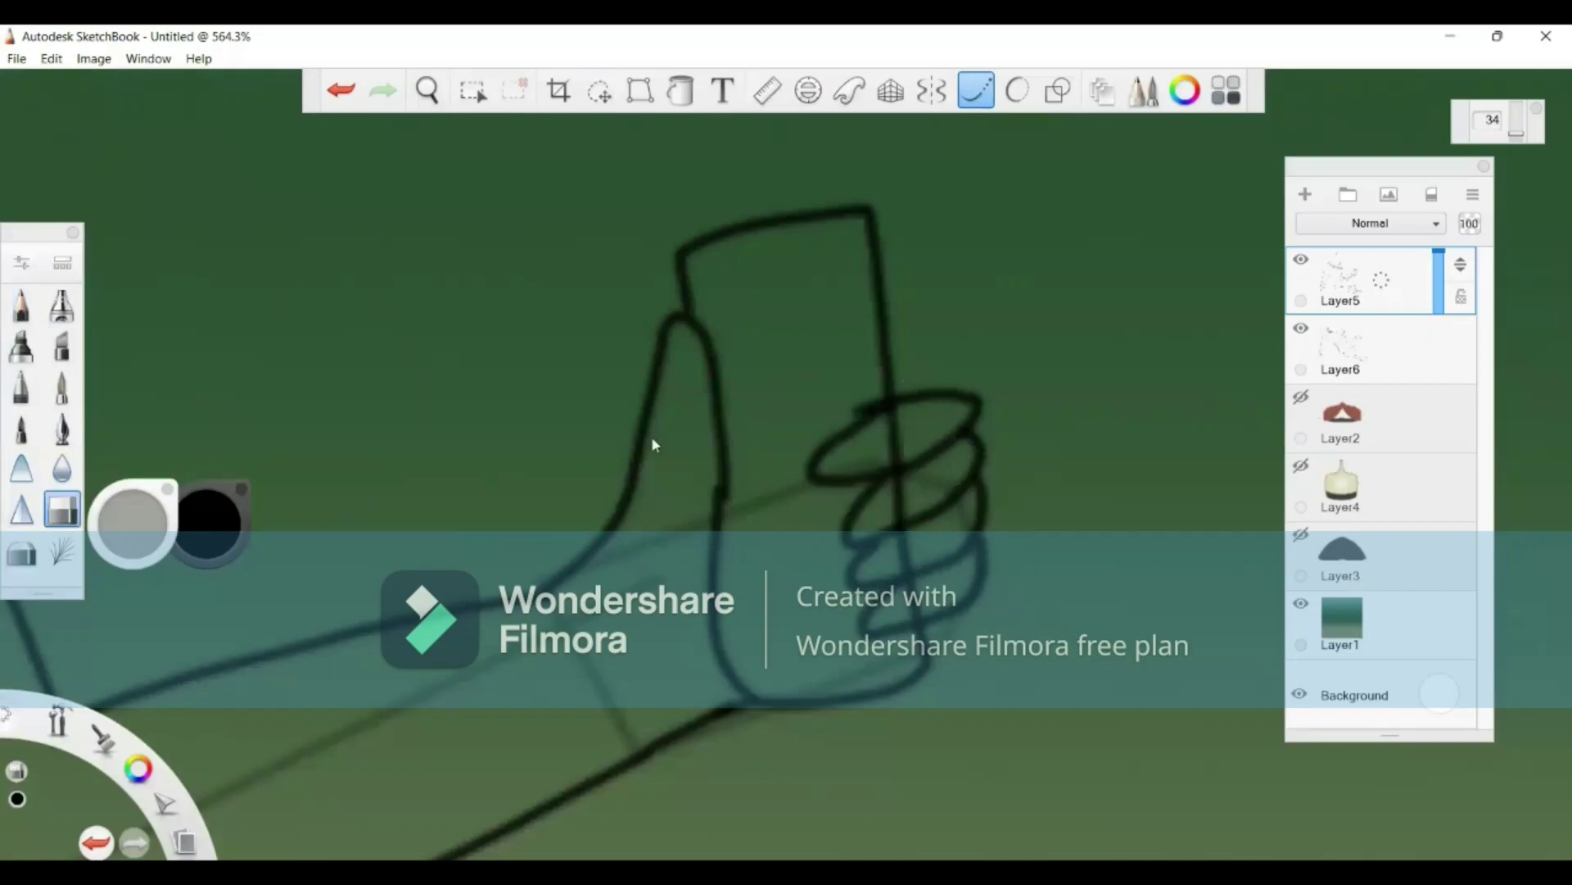
pyautogui.hotkey('ctrl', 'b')
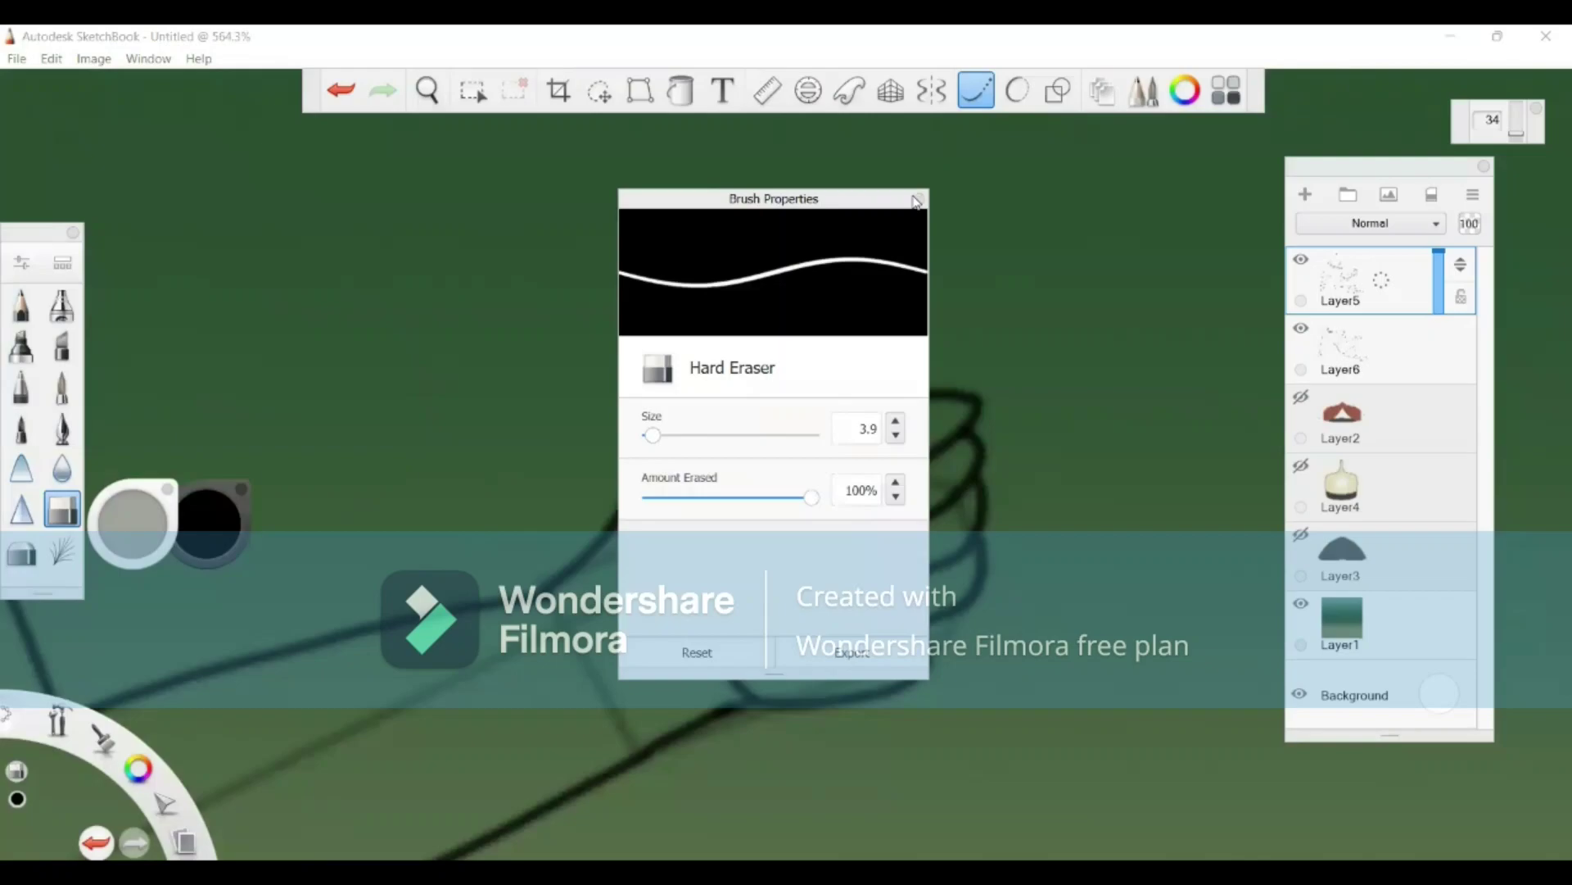
pyautogui.click(917, 199)
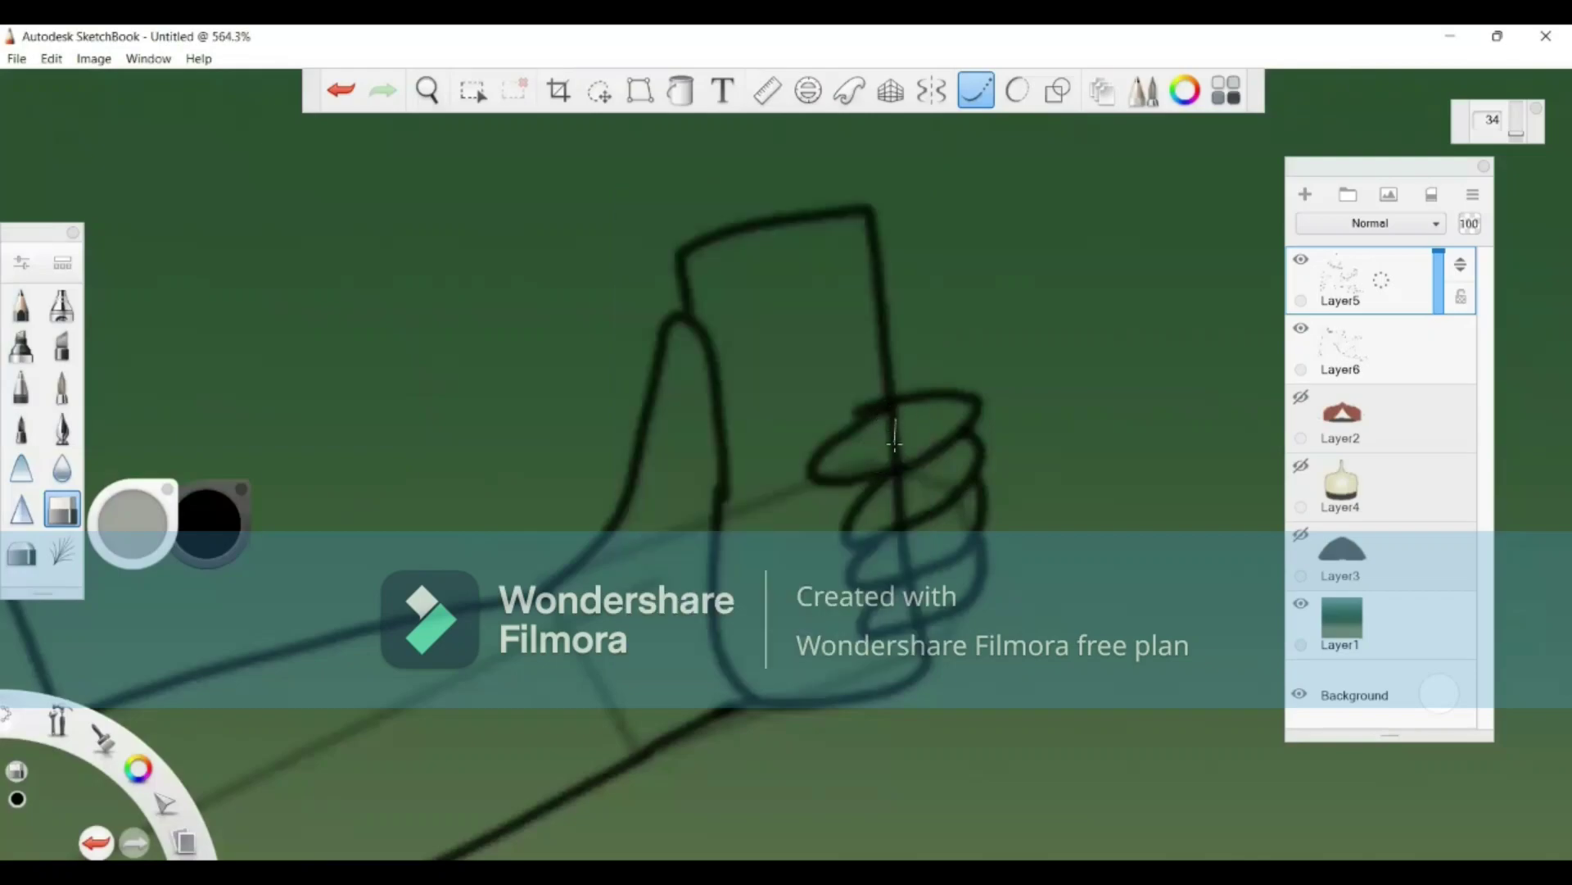
pyautogui.moveTo(895, 442); pyautogui.dragTo(905, 534)
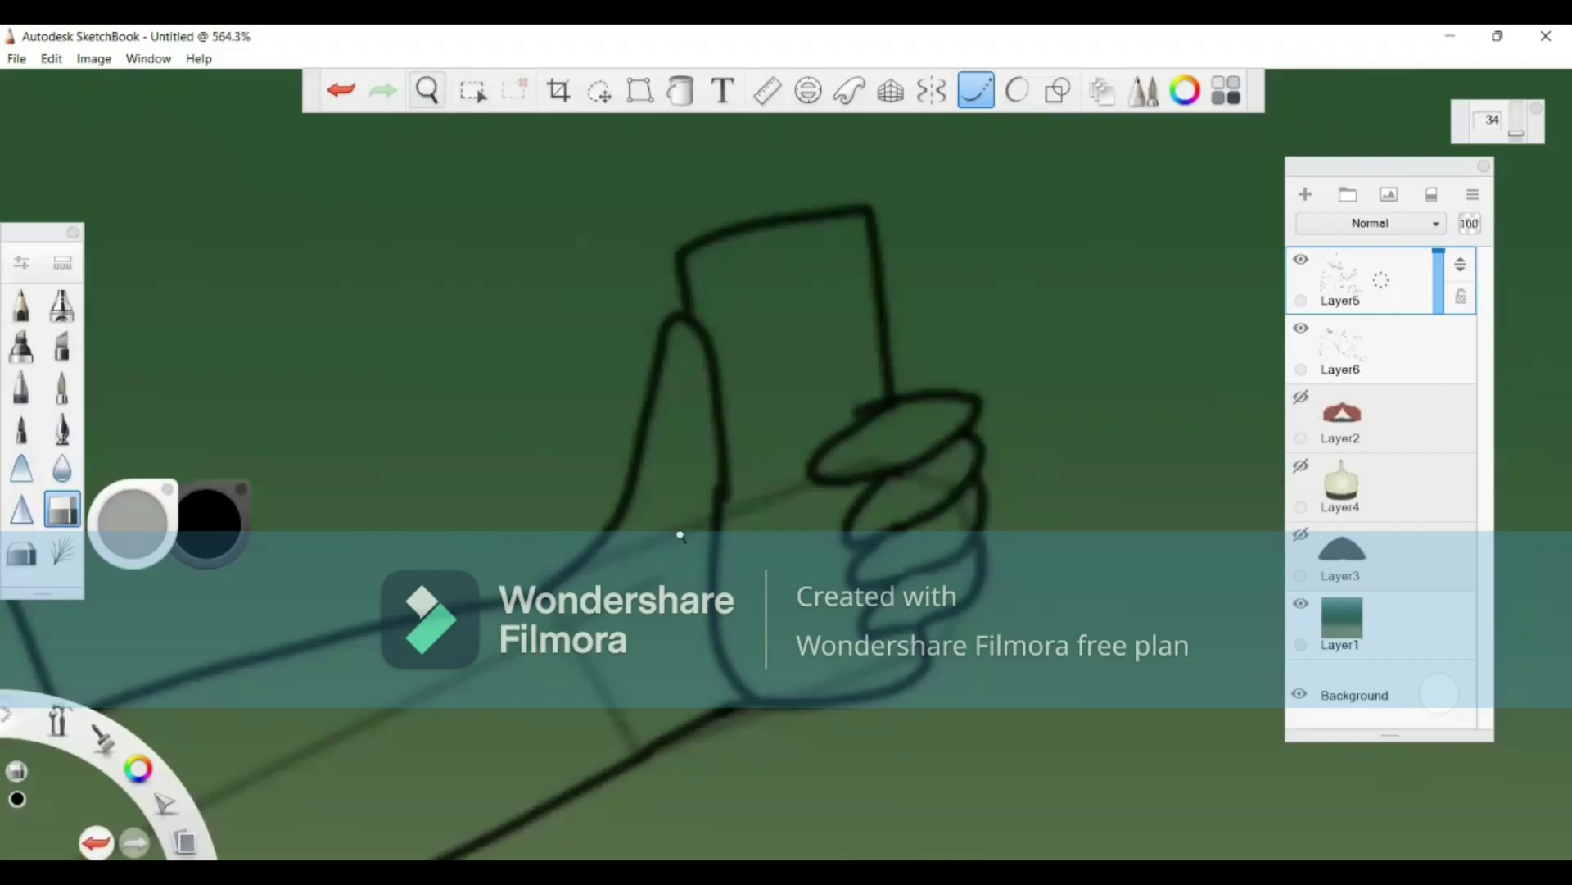
# Step: Try erasing the head circle's lower arc and the inner jaw line with an enlarged Hard Eraser
pyautogui.moveTo(680, 536); pyautogui.dragTo(1076, 648)
pyautogui.moveTo(831, 512); pyautogui.dragTo(666, 784)
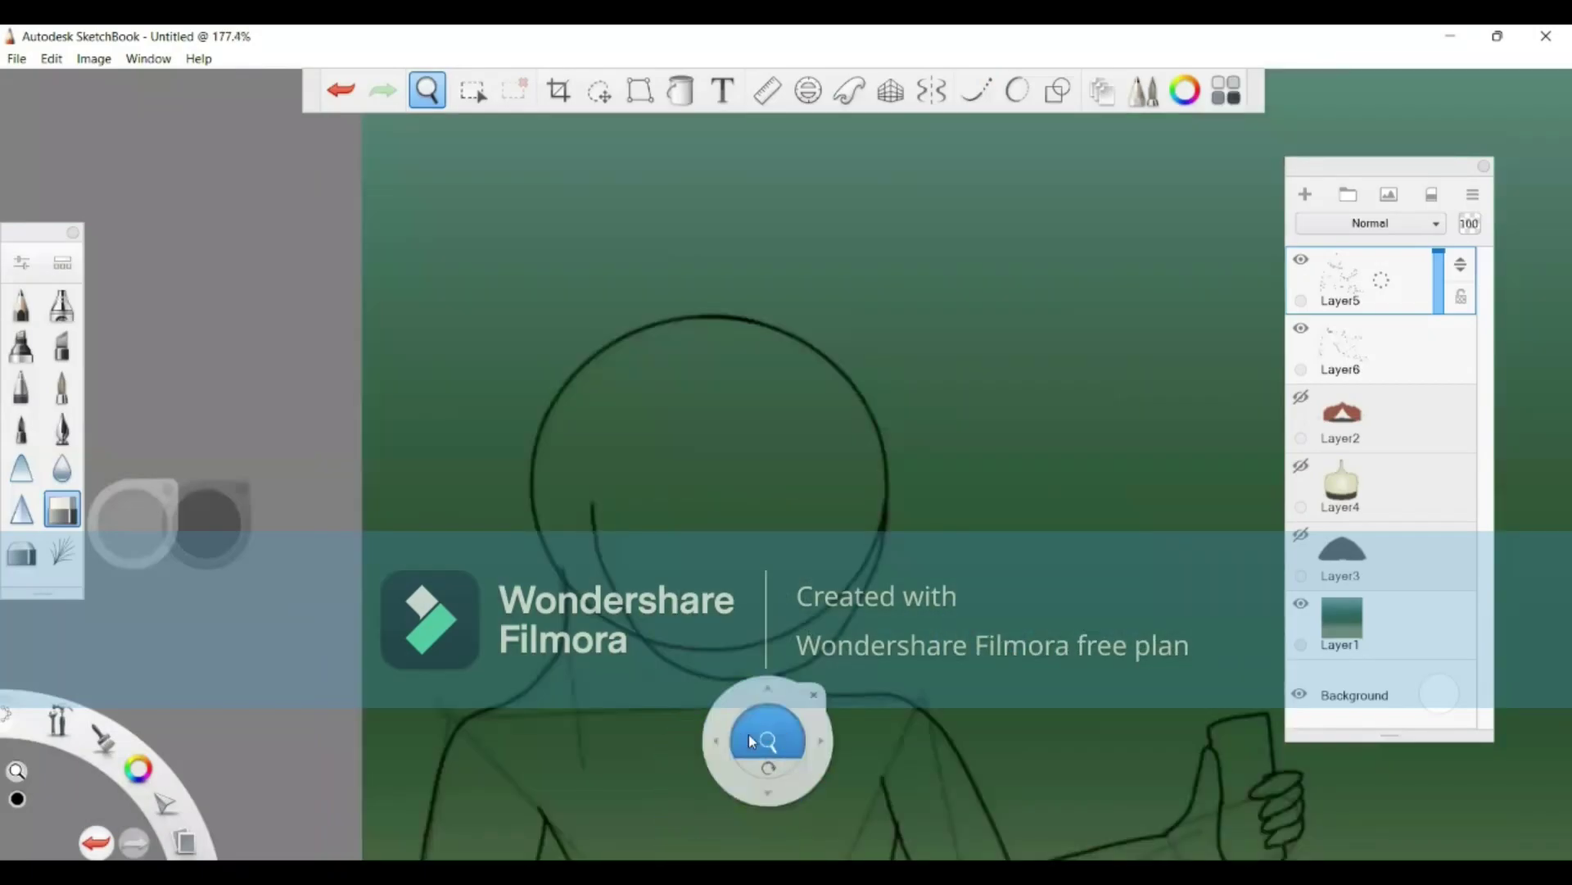
pyautogui.moveTo(824, 725); pyautogui.dragTo(715, 682)
pyautogui.scroll(-10, 715, 681)
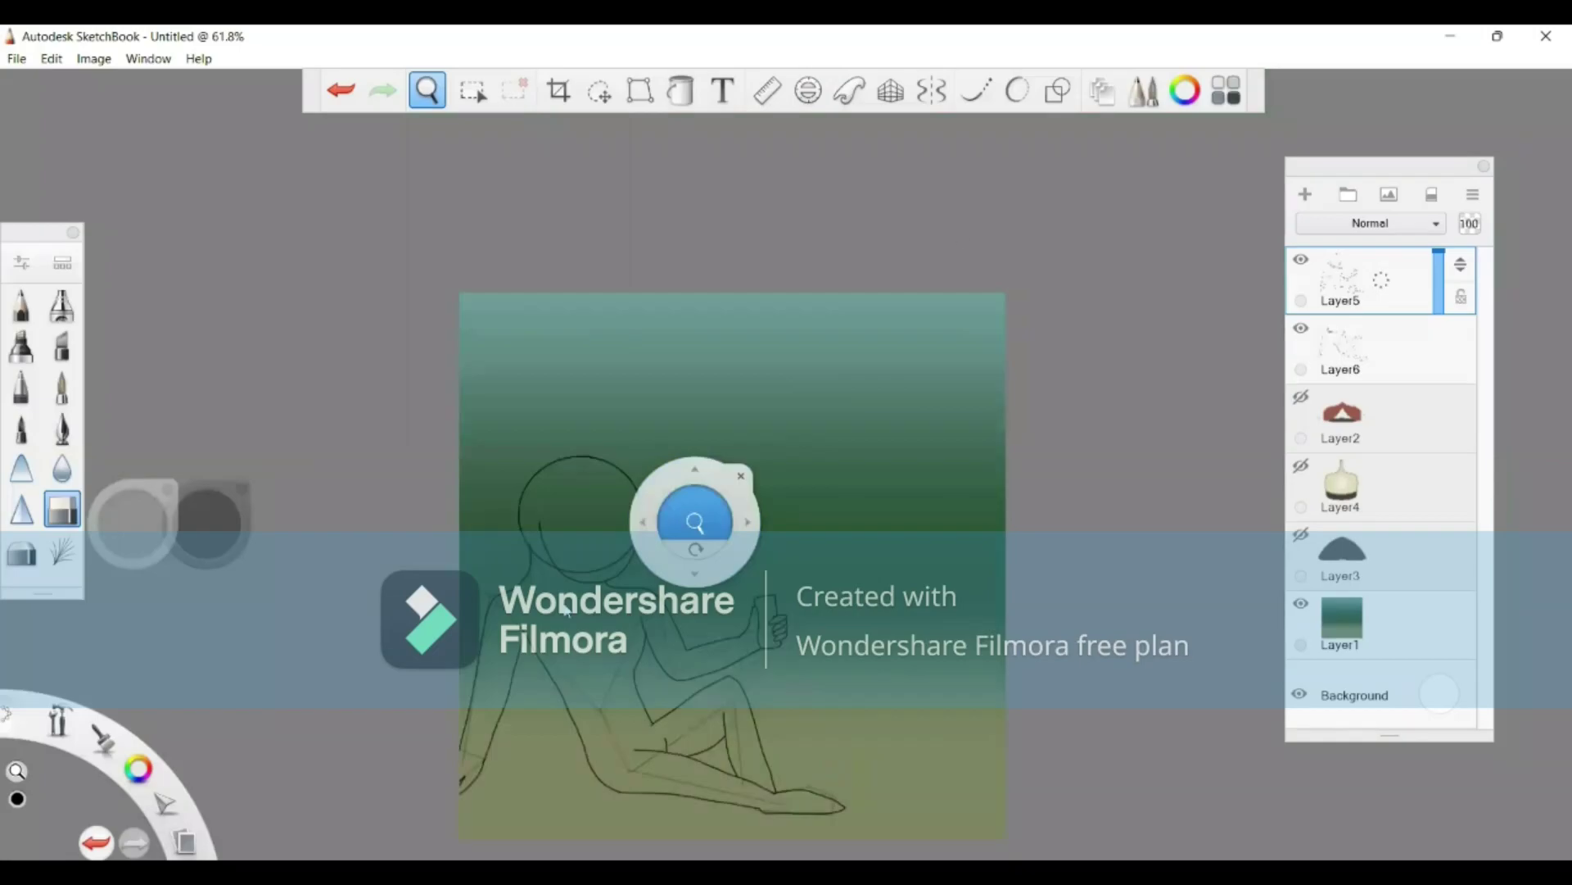
pyautogui.scroll(10, 565, 611)
pyautogui.moveTo(993, 358); pyautogui.dragTo(1041, 633)
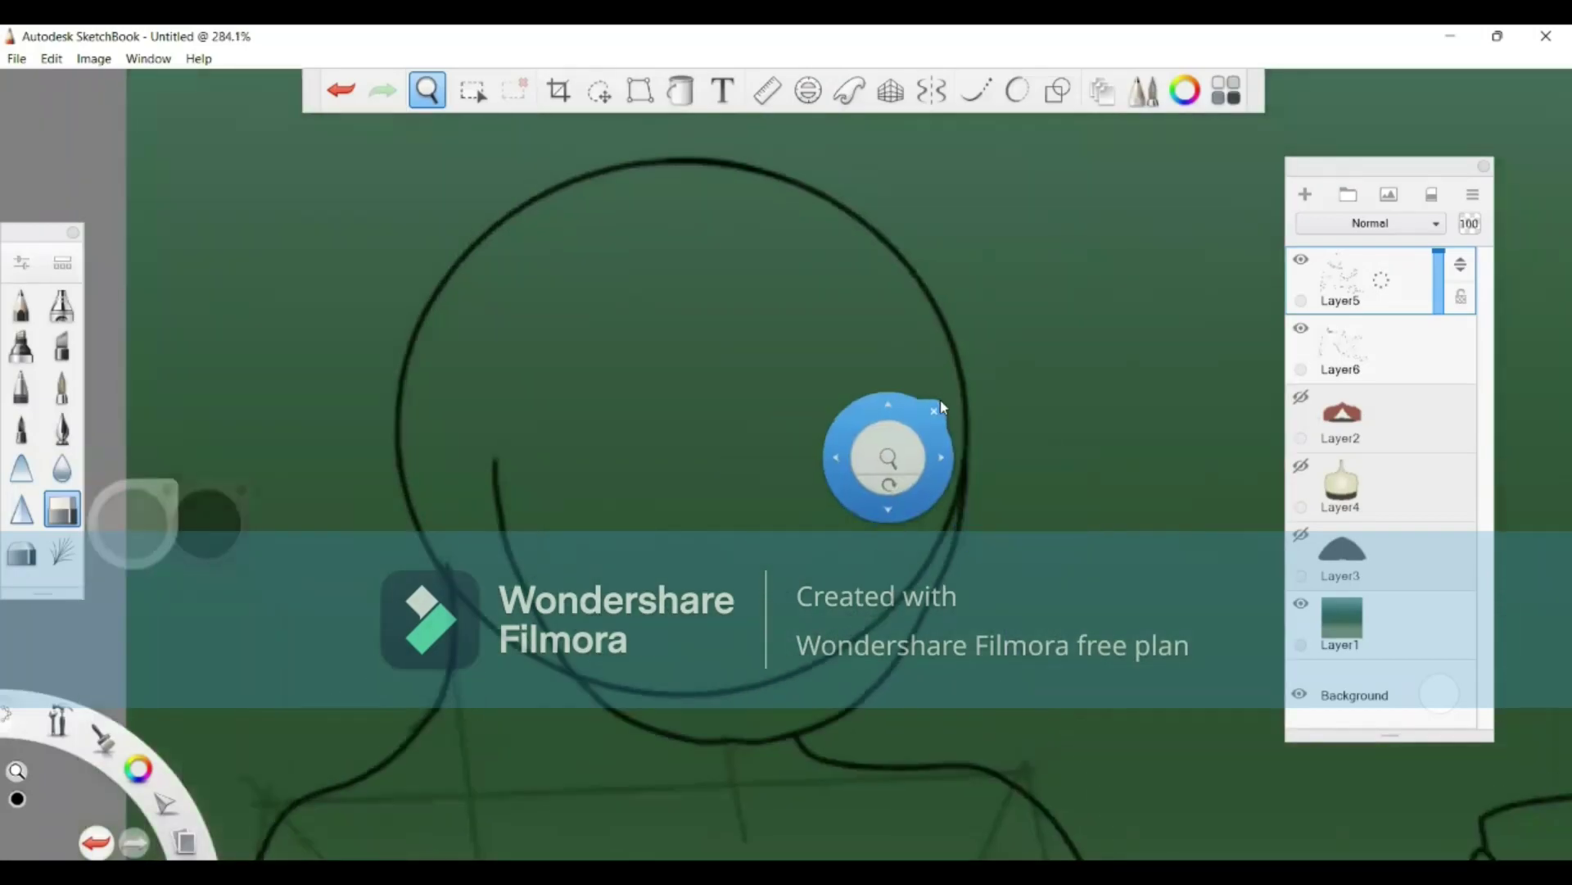
pyautogui.click(934, 409)
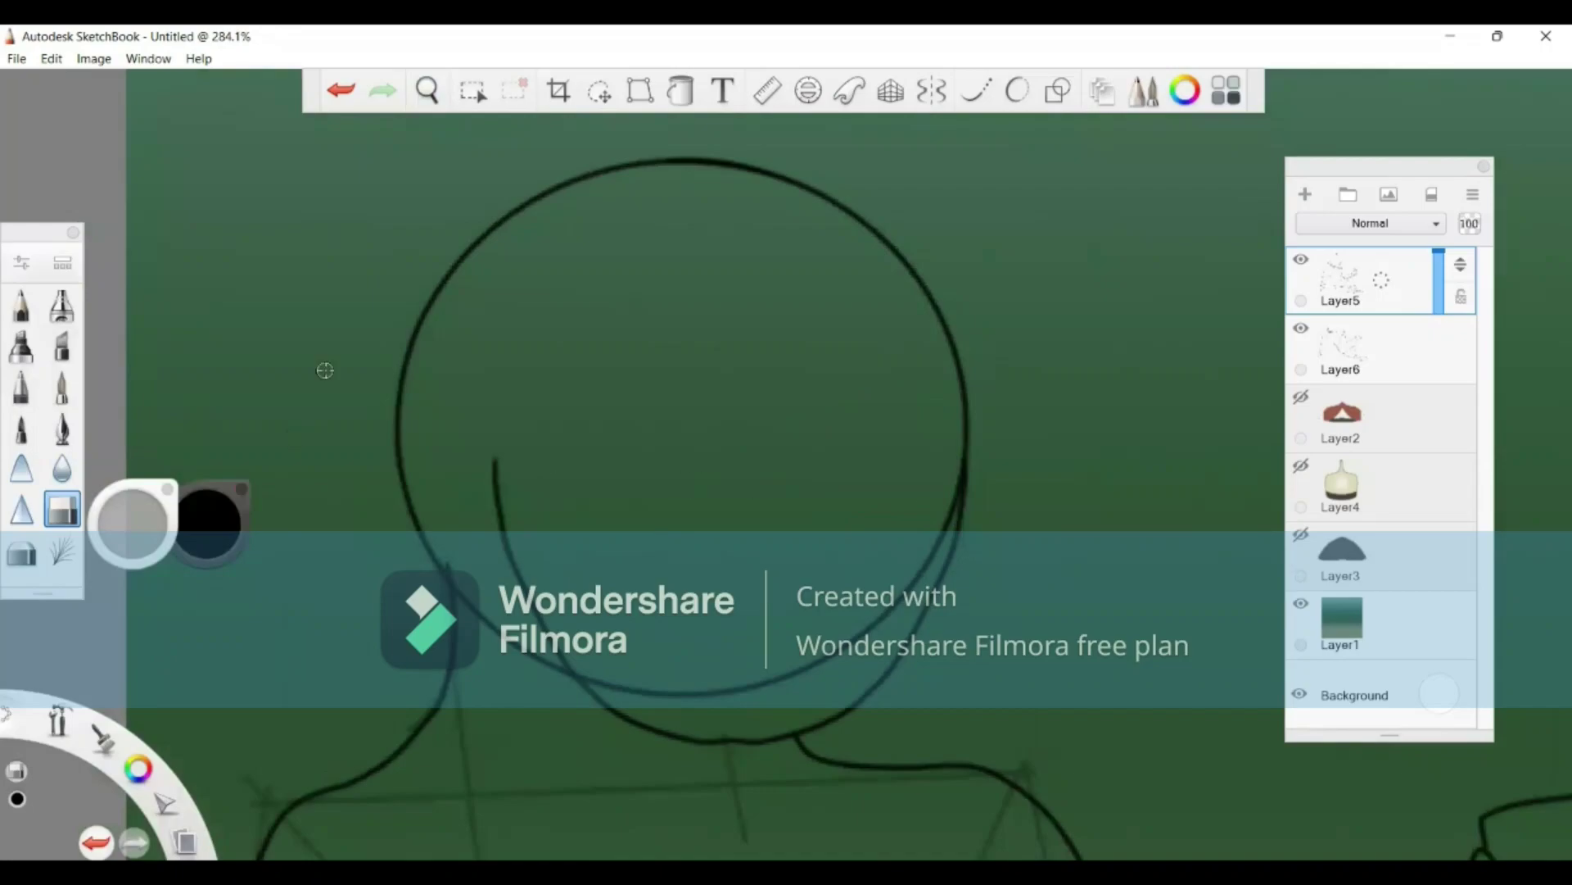
pyautogui.click(23, 265)
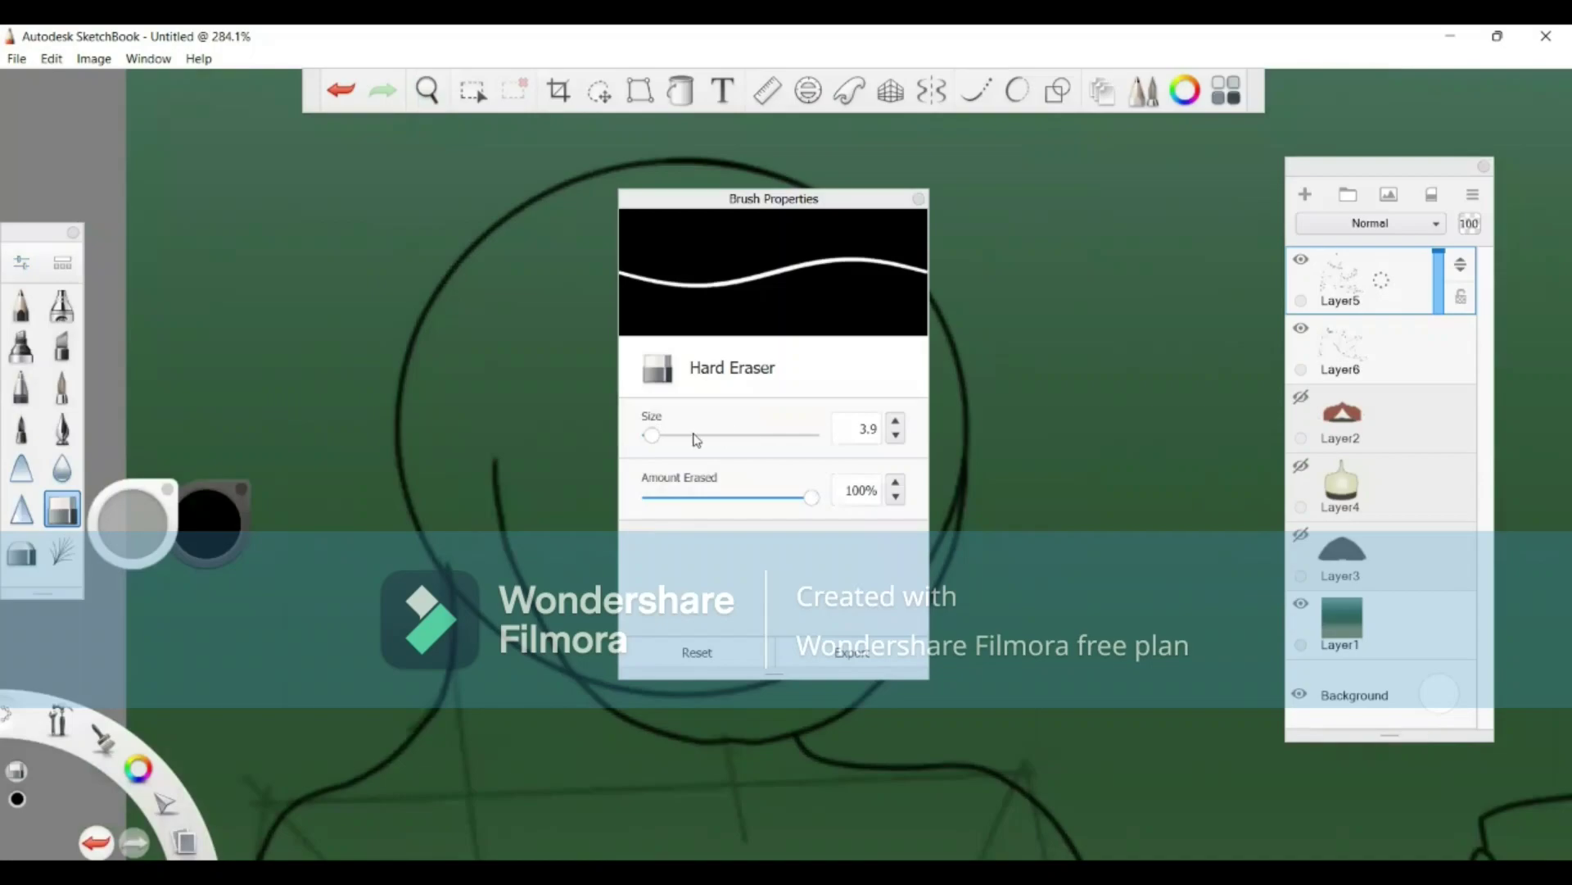
pyautogui.click(918, 199)
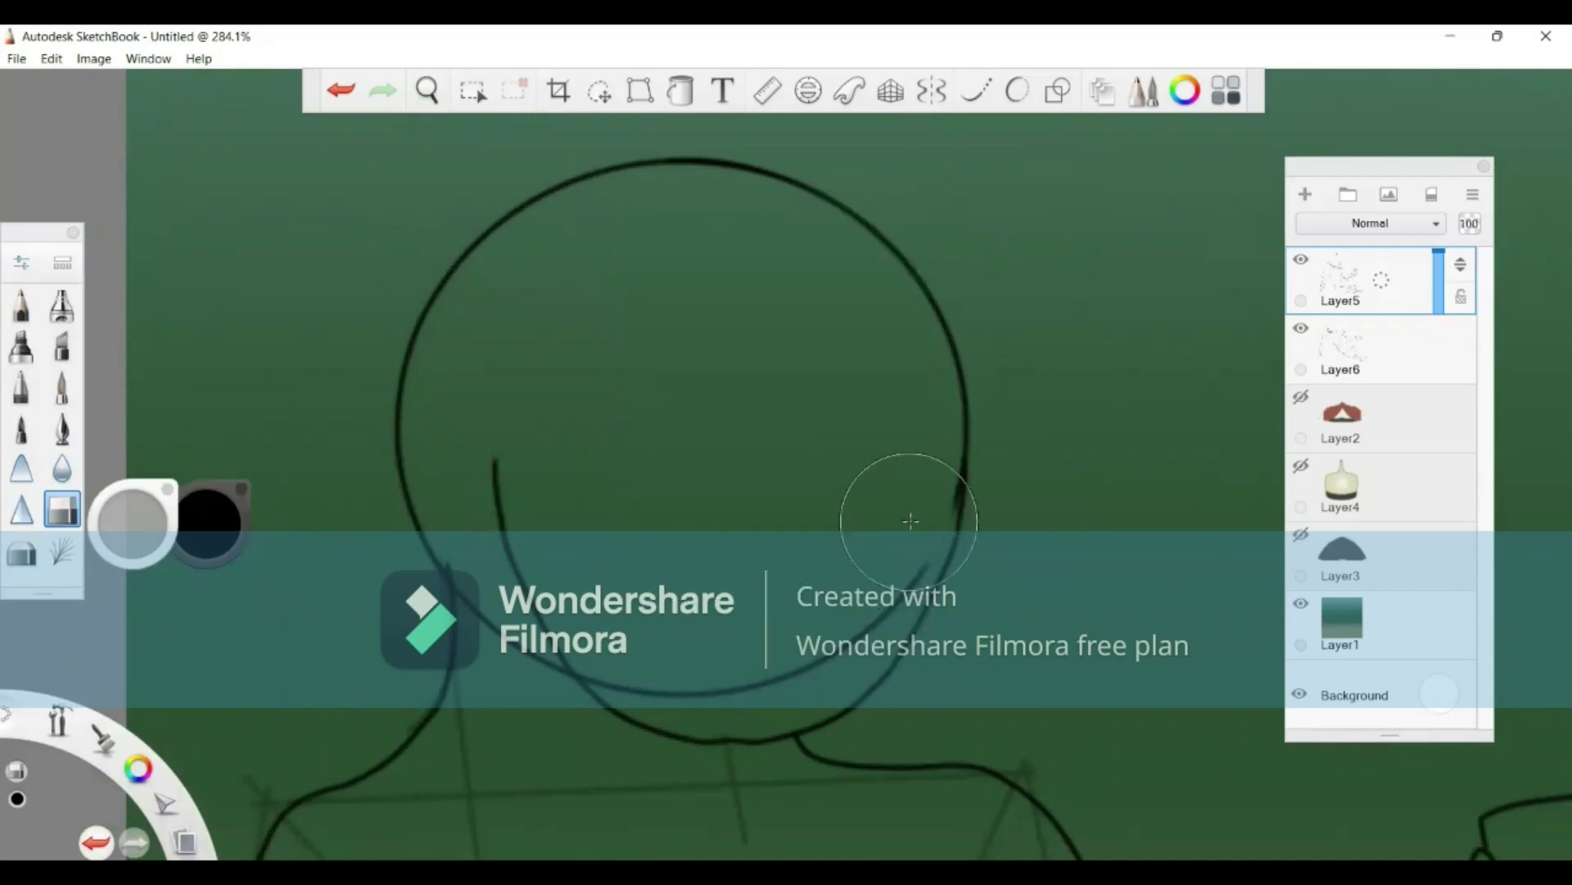
pyautogui.moveTo(911, 491)
pyautogui.mouseDown()
pyautogui.moveTo(888, 565)
pyautogui.moveTo(819, 631)
pyautogui.moveTo(677, 670)
pyautogui.moveTo(641, 643)
pyautogui.mouseUp()
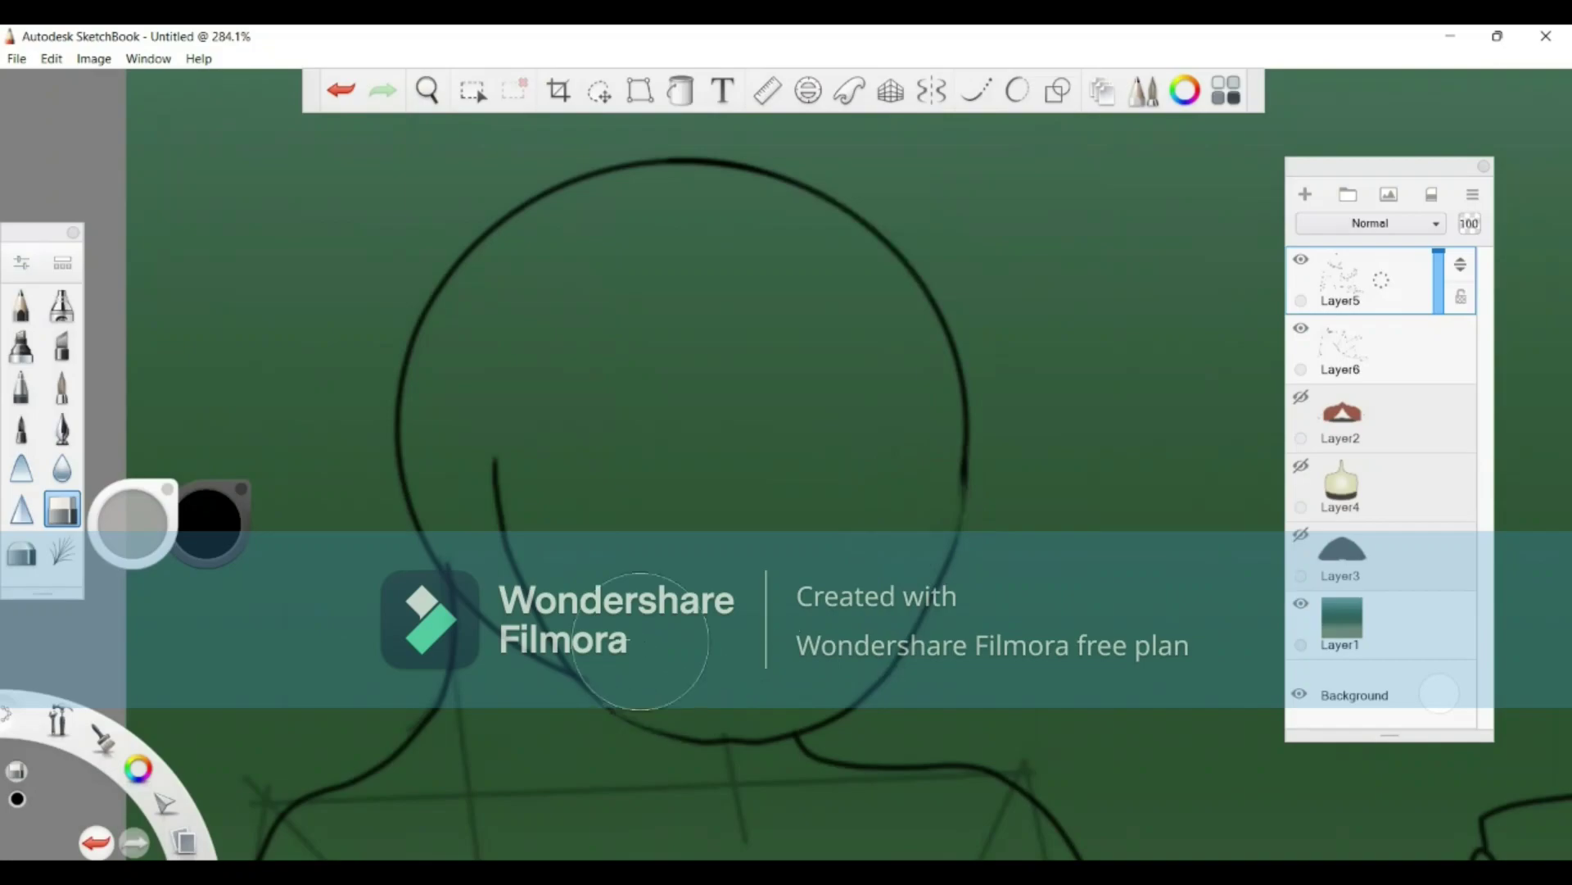
pyautogui.moveTo(502, 684)
pyautogui.mouseDown()
pyautogui.moveTo(494, 599)
pyautogui.moveTo(541, 573)
pyautogui.moveTo(503, 475)
pyautogui.moveTo(525, 592)
pyautogui.moveTo(570, 616)
pyautogui.moveTo(590, 672)
pyautogui.mouseUp()
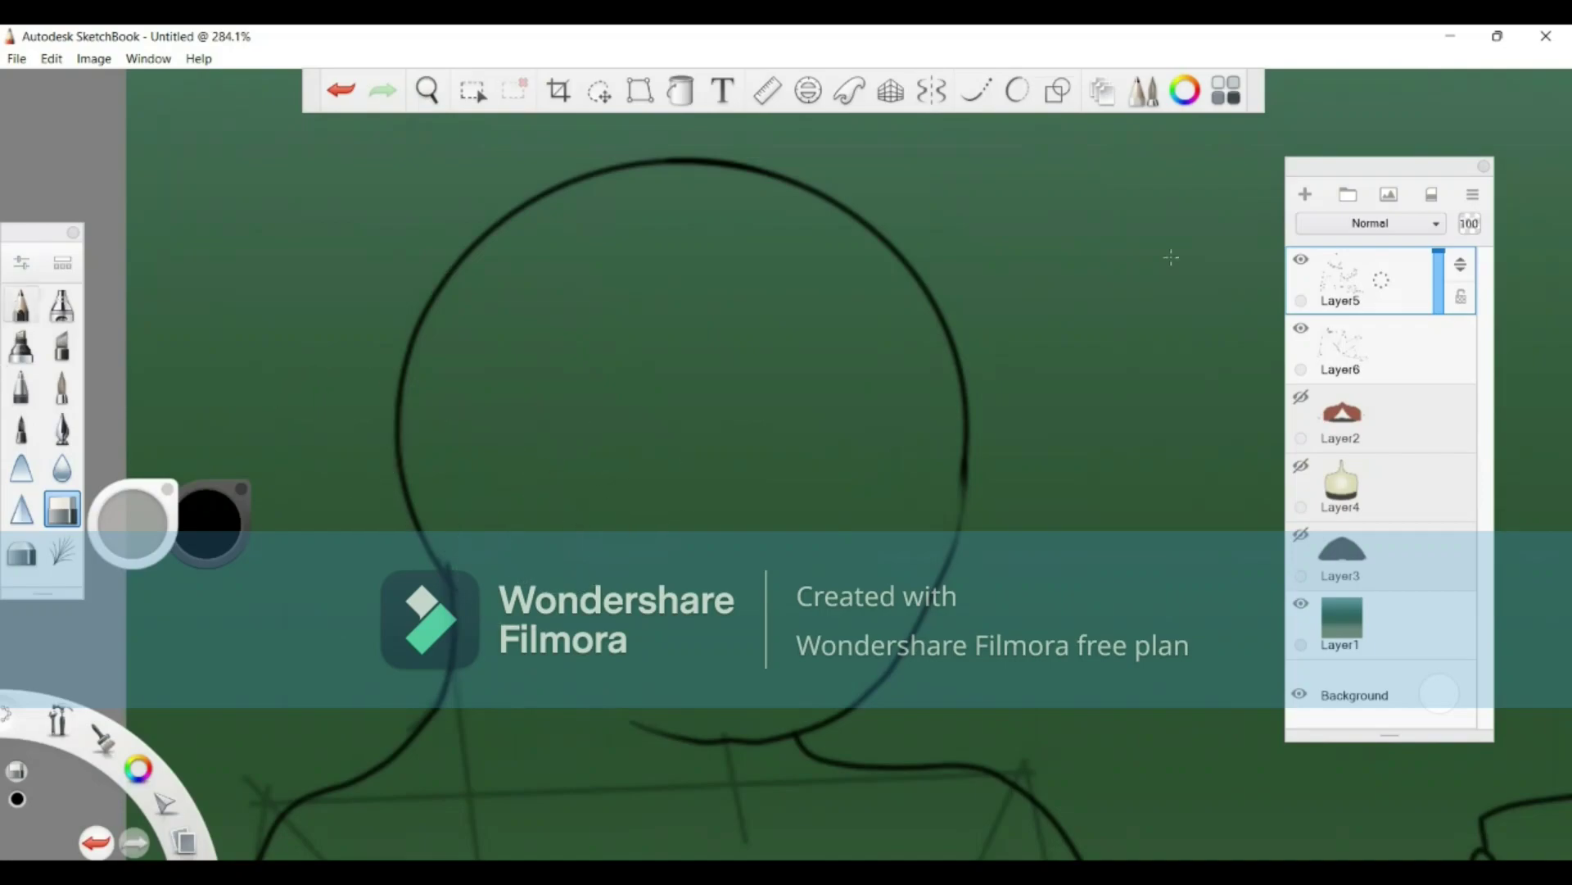
# Step: Try retouching the face's outer edge and erasing more of the chin curve, and undo back to the full head outline
pyautogui.press('e')
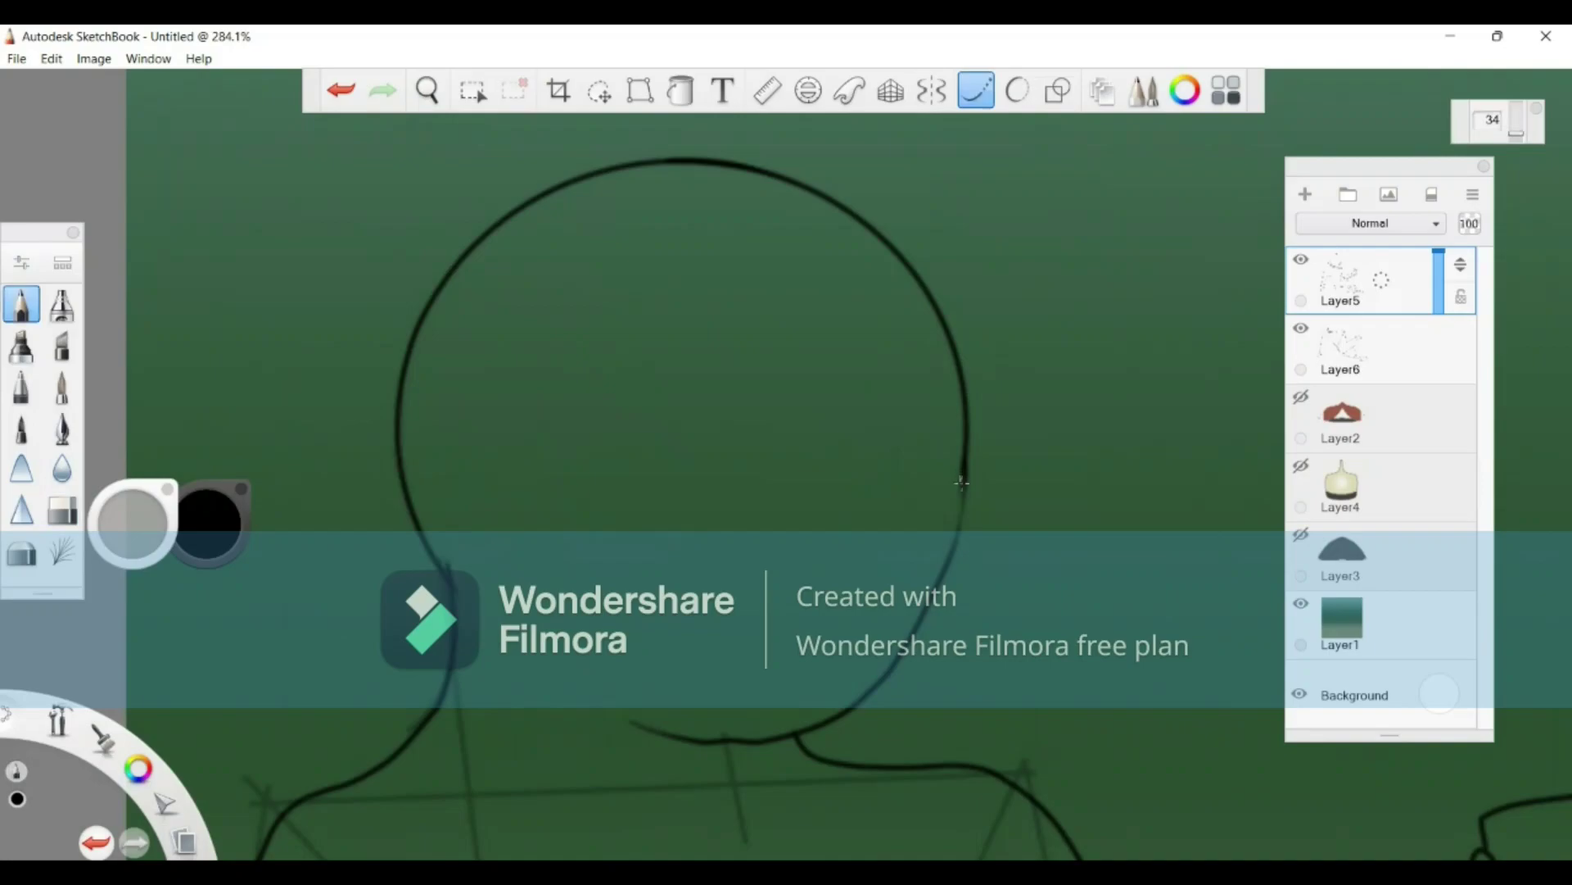
pyautogui.moveTo(962, 483); pyautogui.dragTo(957, 556)
pyautogui.click(62, 509)
pyautogui.moveTo(702, 730); pyautogui.dragTo(639, 727)
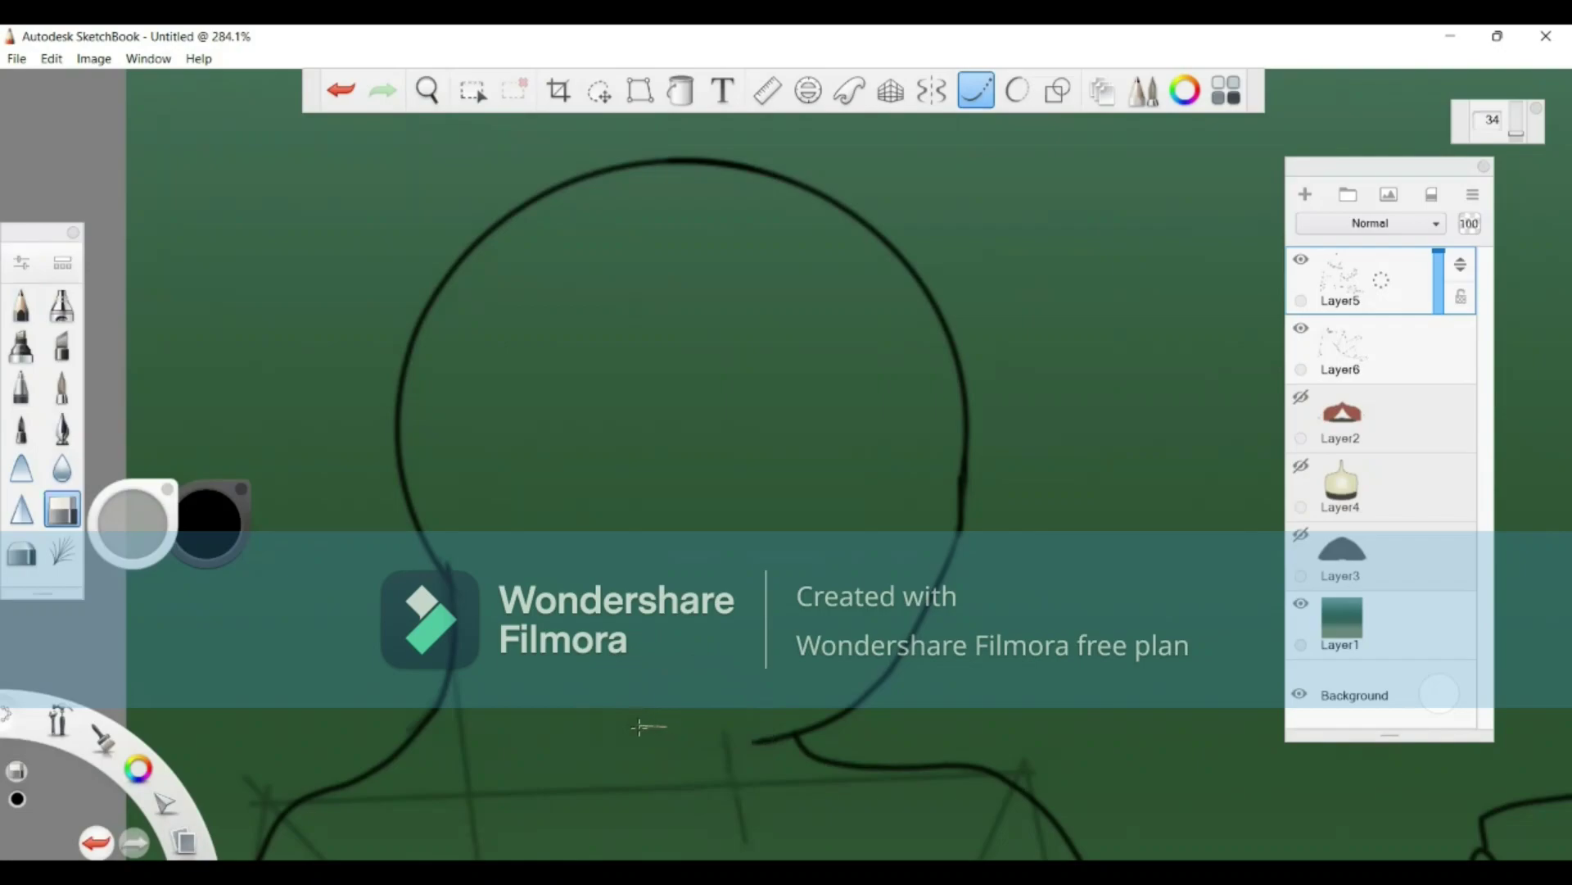
pyautogui.click(328, 98)
pyautogui.click(326, 95)
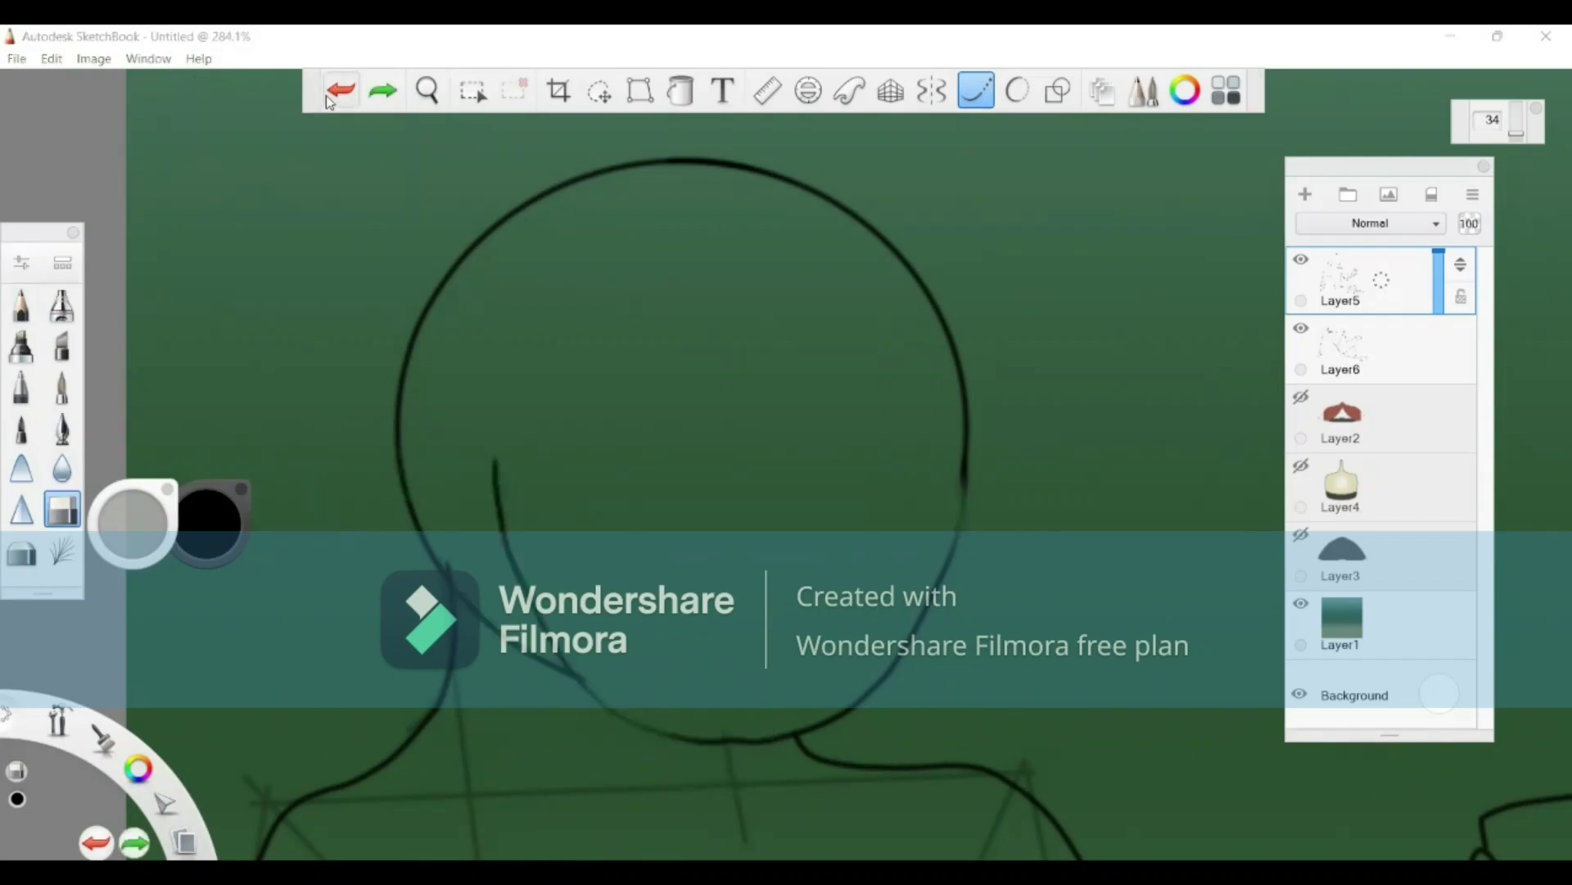
pyautogui.click(326, 95)
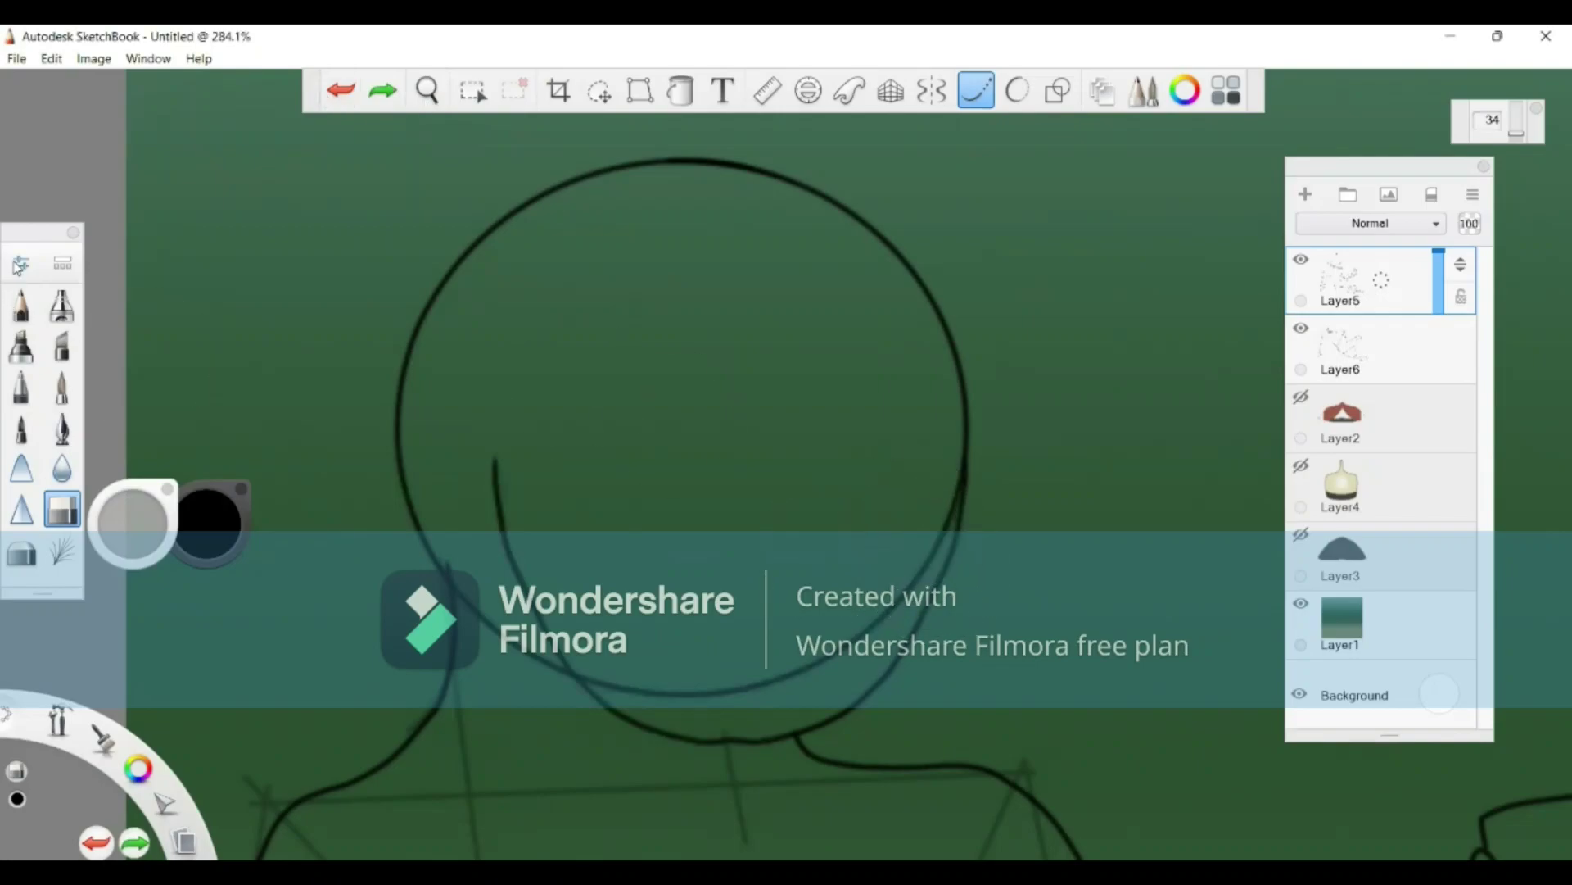
# Step: Erase the head circle's lower arc and the inner jaw line with the Hard Eraser at size 17.5, and redraw the gap in the cheek line
pyautogui.click(675, 436)
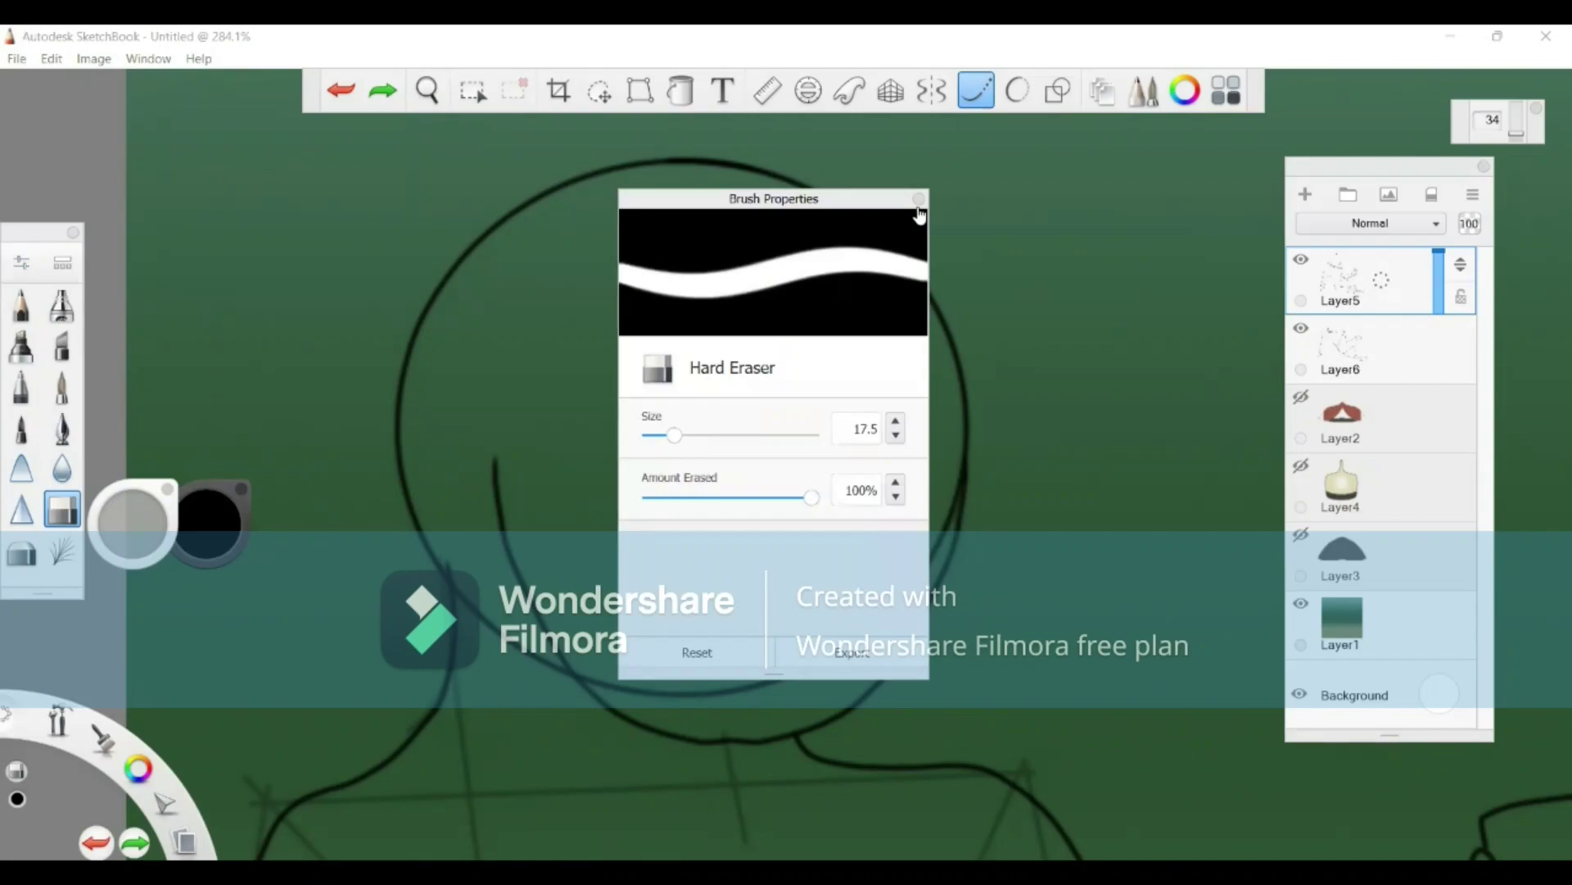
pyautogui.click(919, 199)
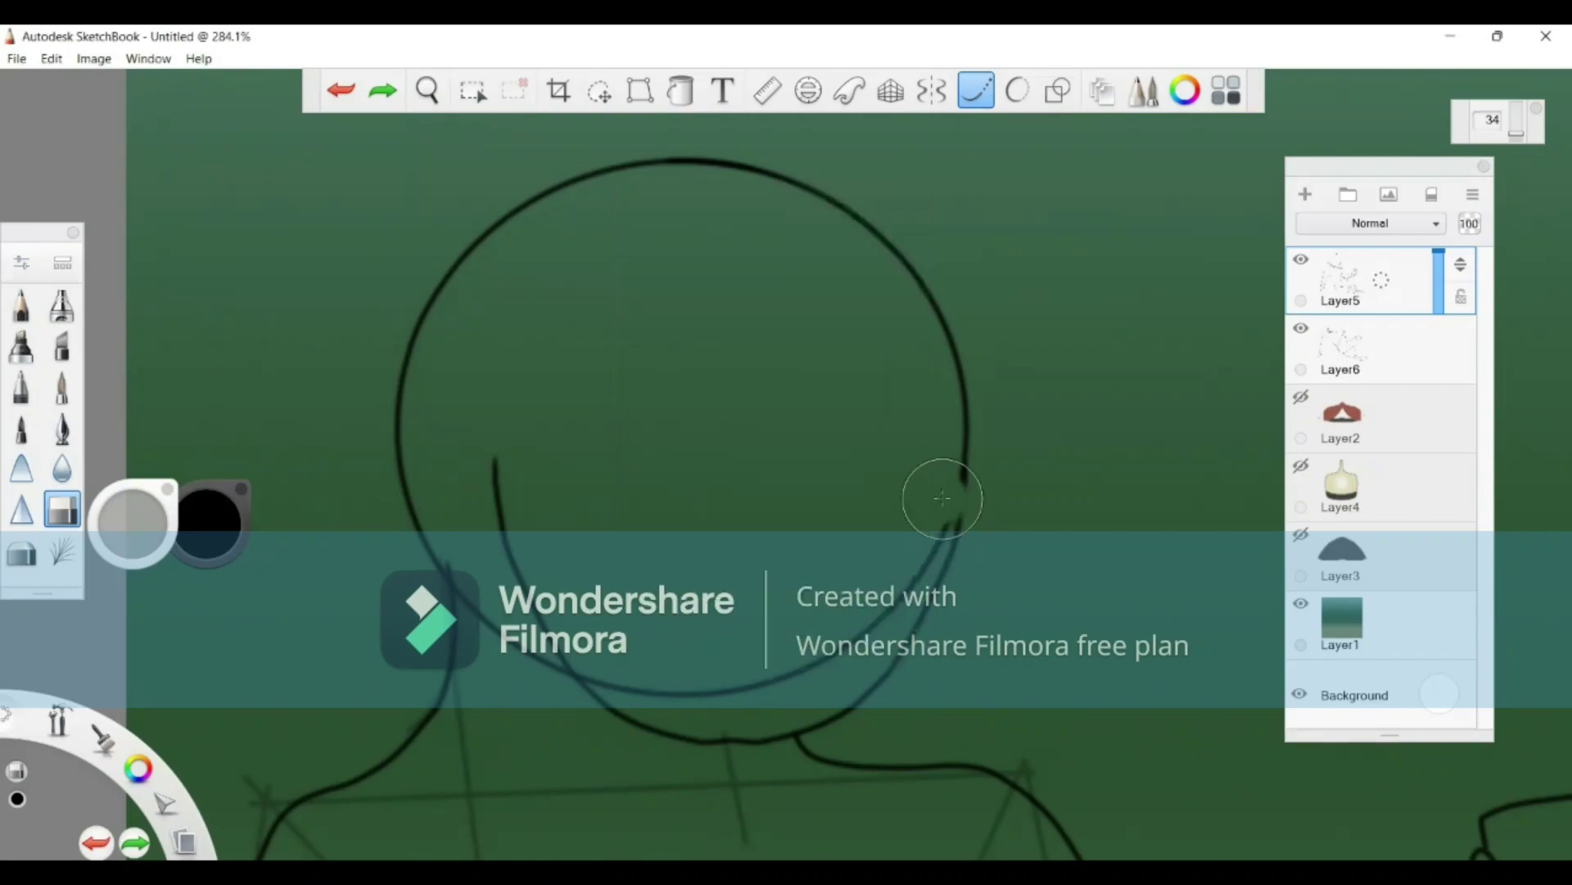
pyautogui.moveTo(934, 510)
pyautogui.mouseDown()
pyautogui.moveTo(815, 654)
pyautogui.moveTo(670, 678)
pyautogui.moveTo(587, 647)
pyautogui.moveTo(520, 674)
pyautogui.moveTo(529, 703)
pyautogui.moveTo(558, 681)
pyautogui.moveTo(511, 652)
pyautogui.moveTo(449, 571)
pyautogui.mouseUp()
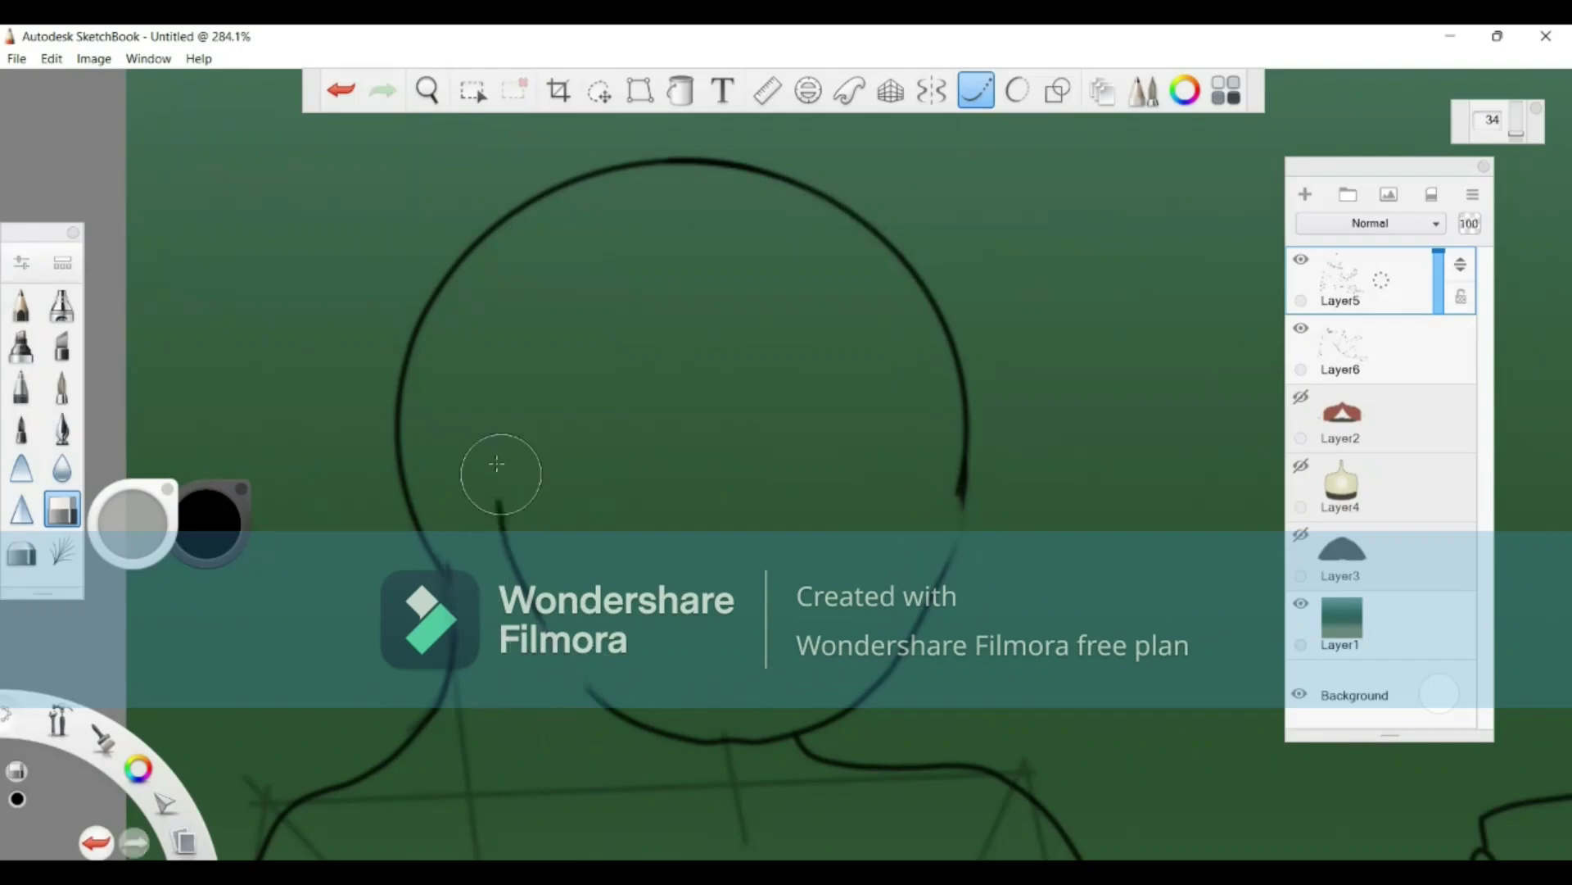
pyautogui.moveTo(489, 455)
pyautogui.mouseDown()
pyautogui.moveTo(528, 610)
pyautogui.moveTo(585, 683)
pyautogui.mouseUp()
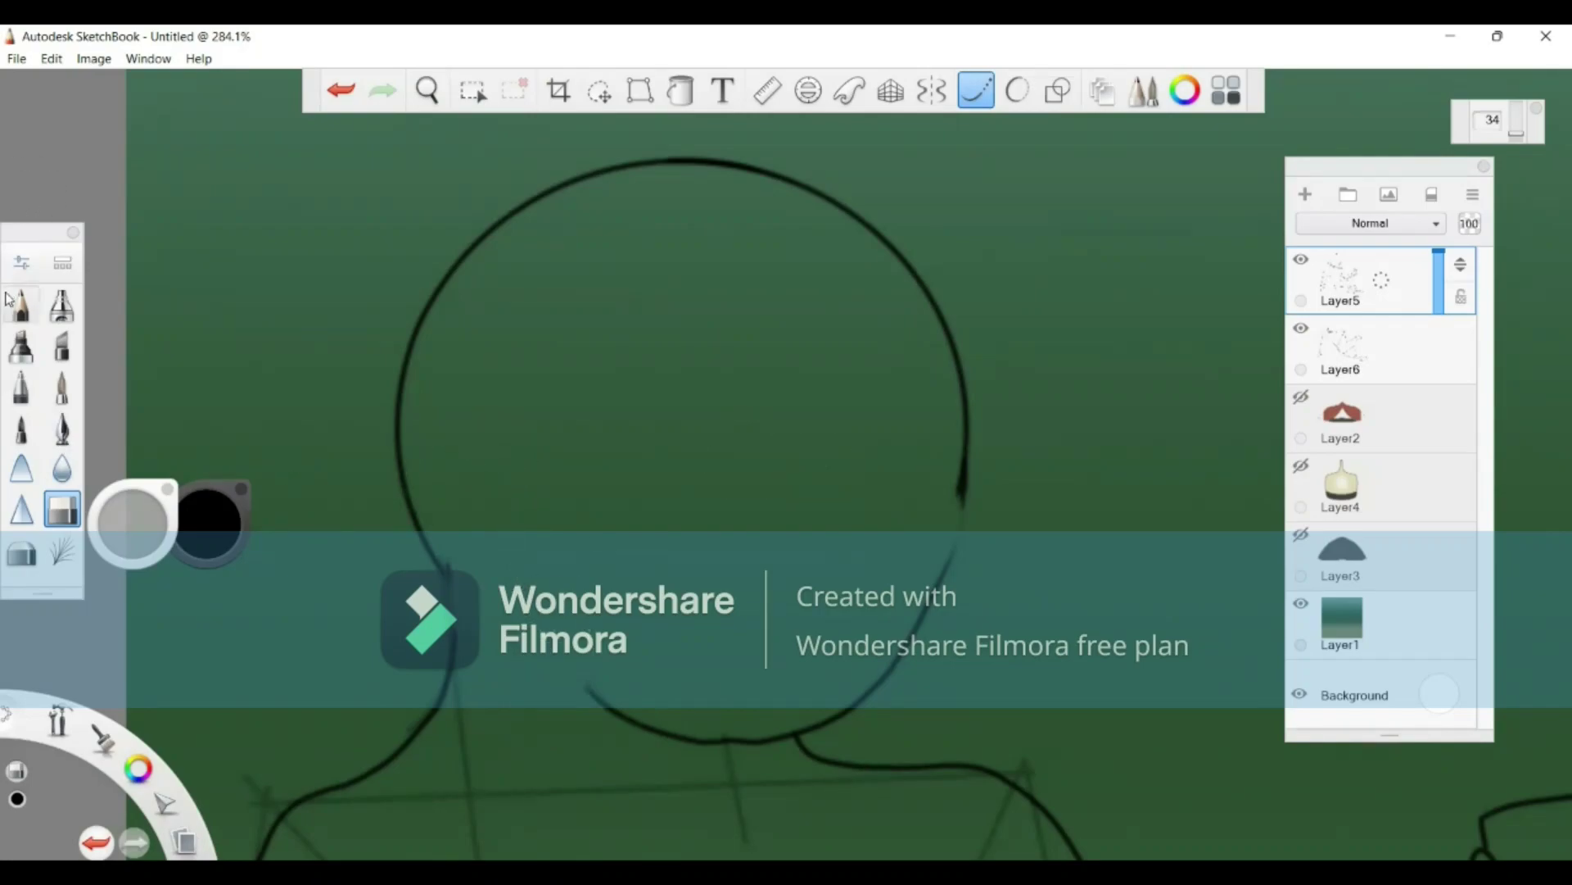
pyautogui.press('e')
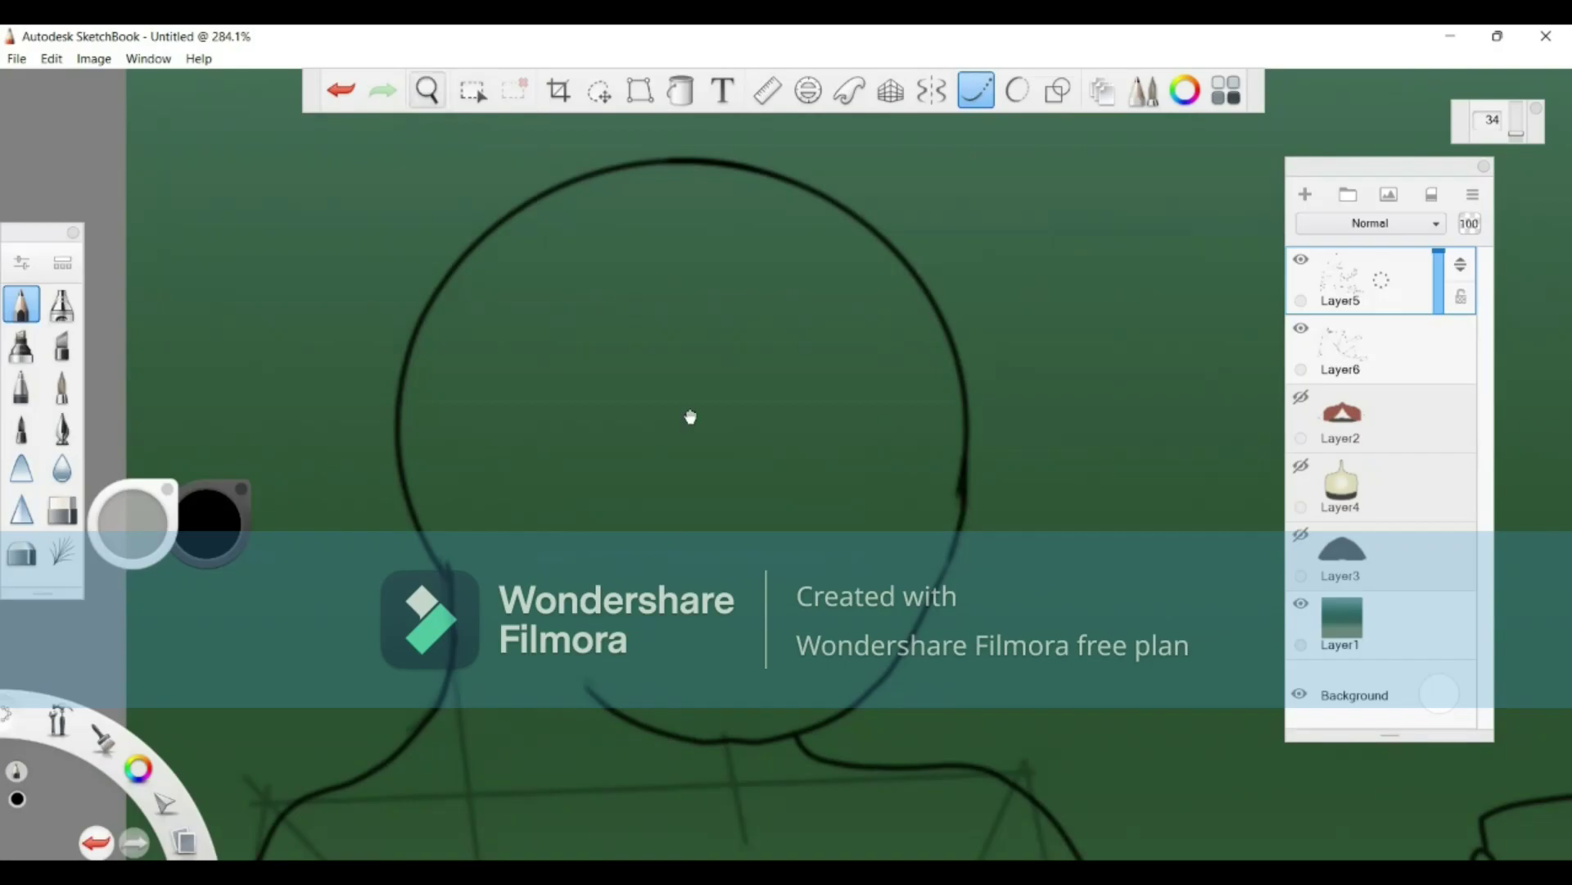
# Step: Try erasing the remaining chin curve between the jaw and the neck
pyautogui.press('space')
pyautogui.moveTo(1016, 629); pyautogui.dragTo(1080, 274)
pyautogui.moveTo(996, 639); pyautogui.dragTo(880, 540)
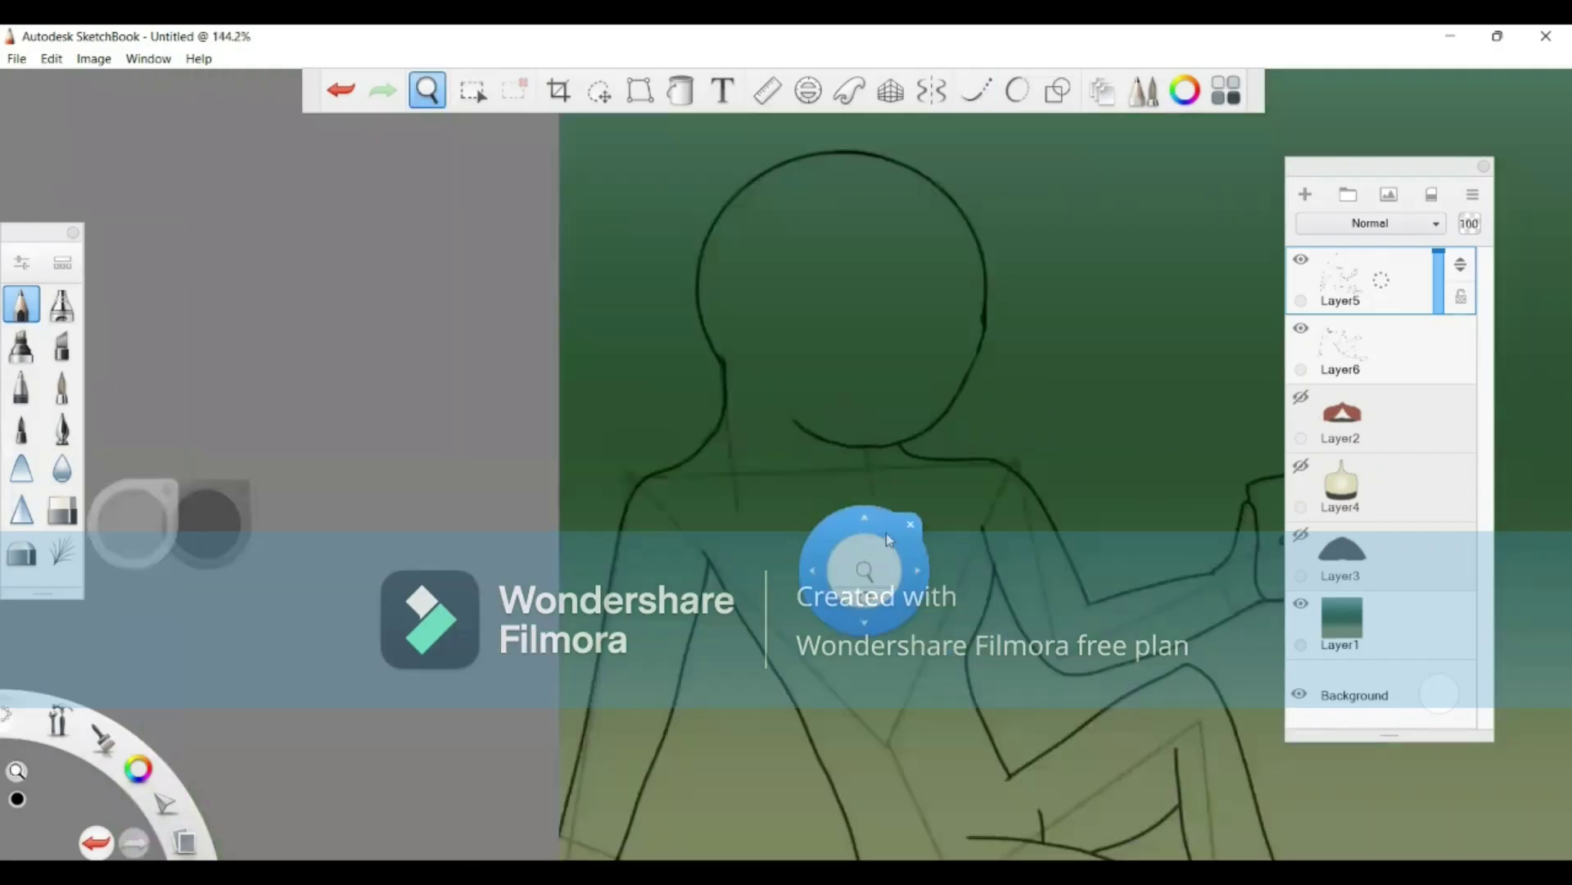
pyautogui.moveTo(1035, 545); pyautogui.dragTo(955, 454)
pyautogui.click(948, 457)
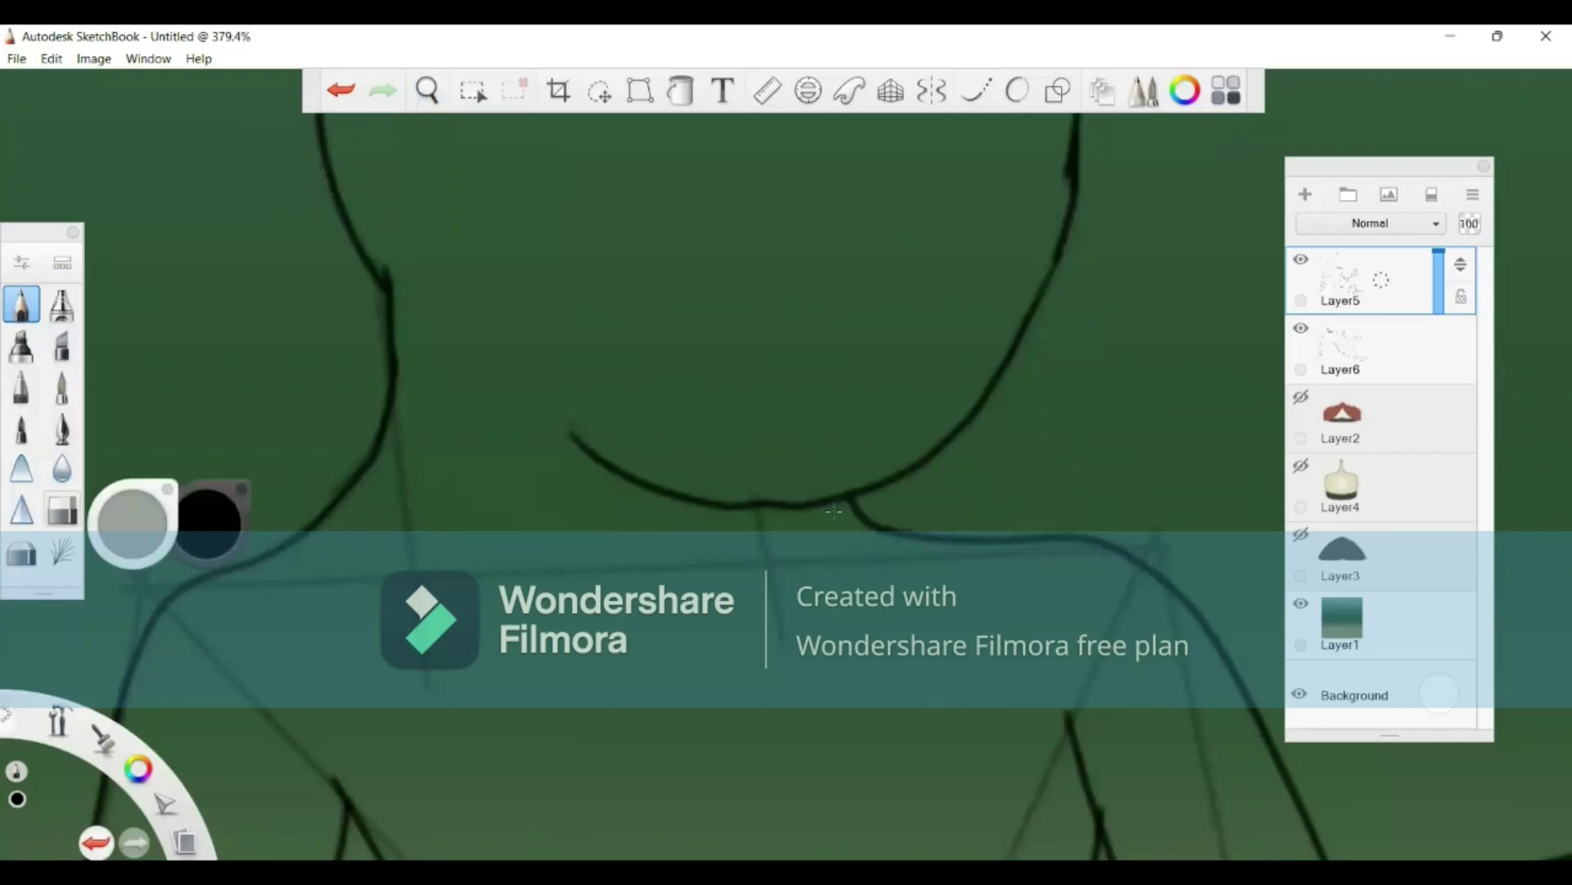
pyautogui.press('e')
pyautogui.moveTo(834, 511)
pyautogui.mouseDown()
pyautogui.moveTo(688, 501)
pyautogui.moveTo(562, 440)
pyautogui.mouseUp()
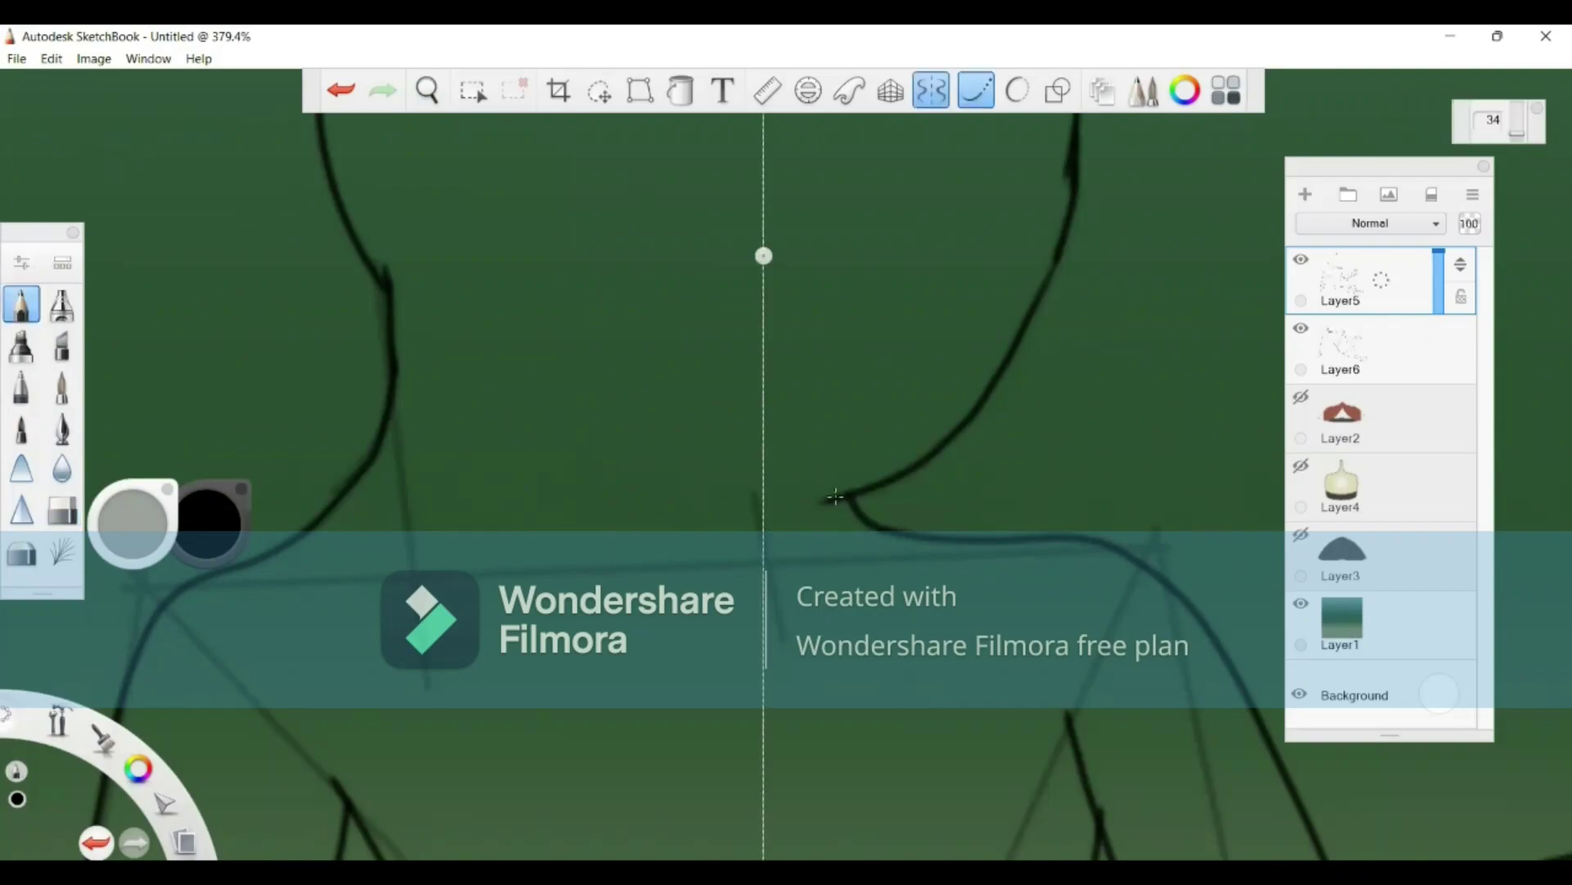
# Step: Try a flatter chin line continuing from the jaw with symmetry on, and undo it together with the chin curve's erasure
pyautogui.moveTo(835, 497); pyautogui.dragTo(744, 494)
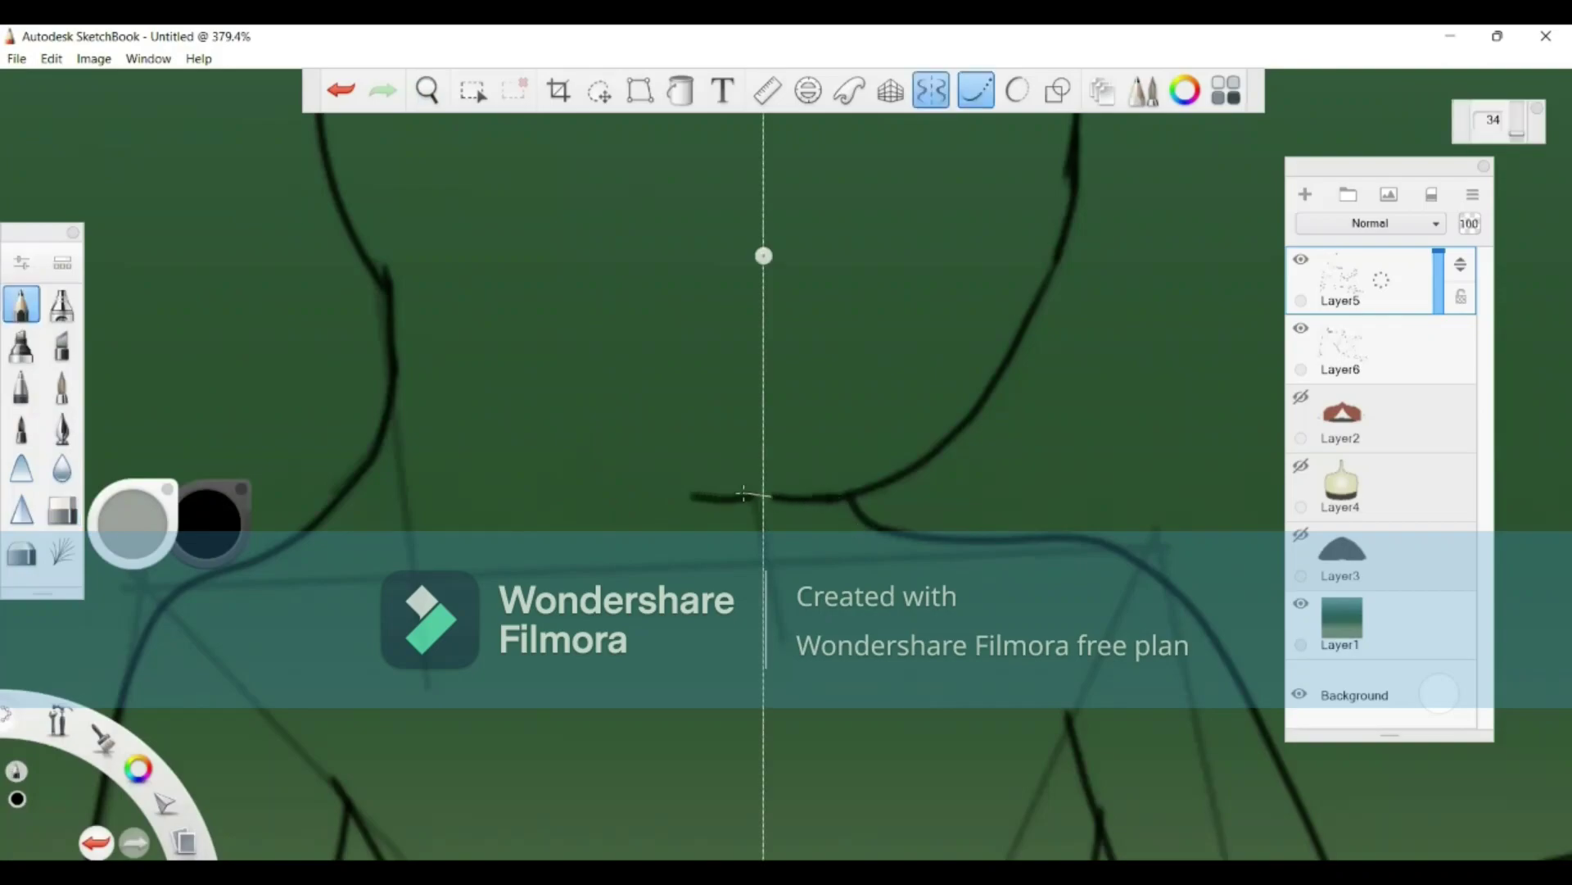
pyautogui.click(332, 90)
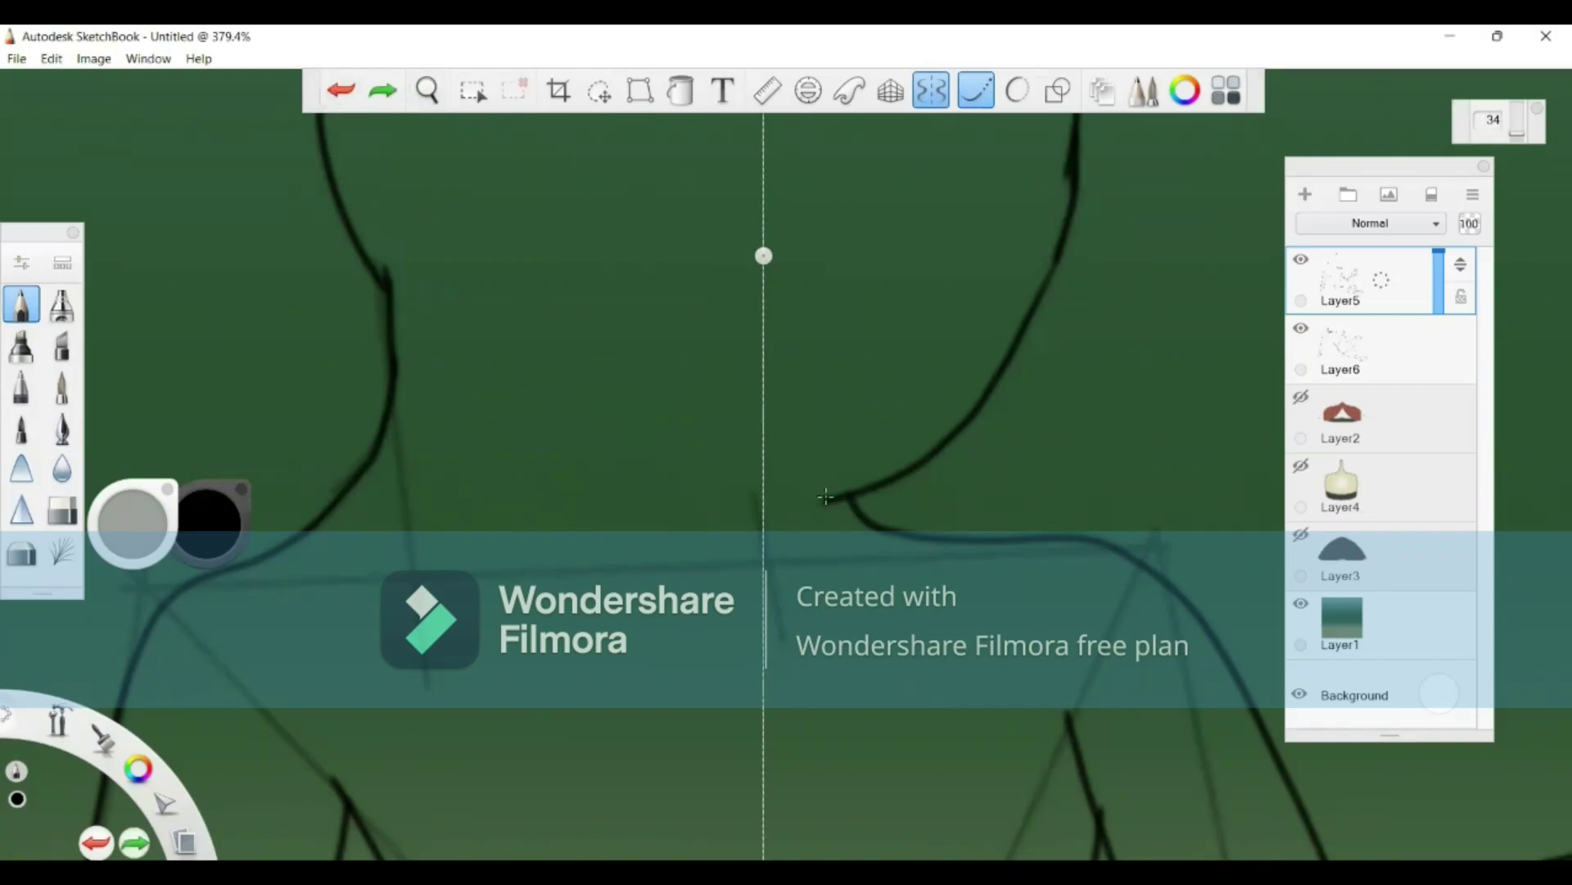
pyautogui.moveTo(823, 496); pyautogui.dragTo(729, 500)
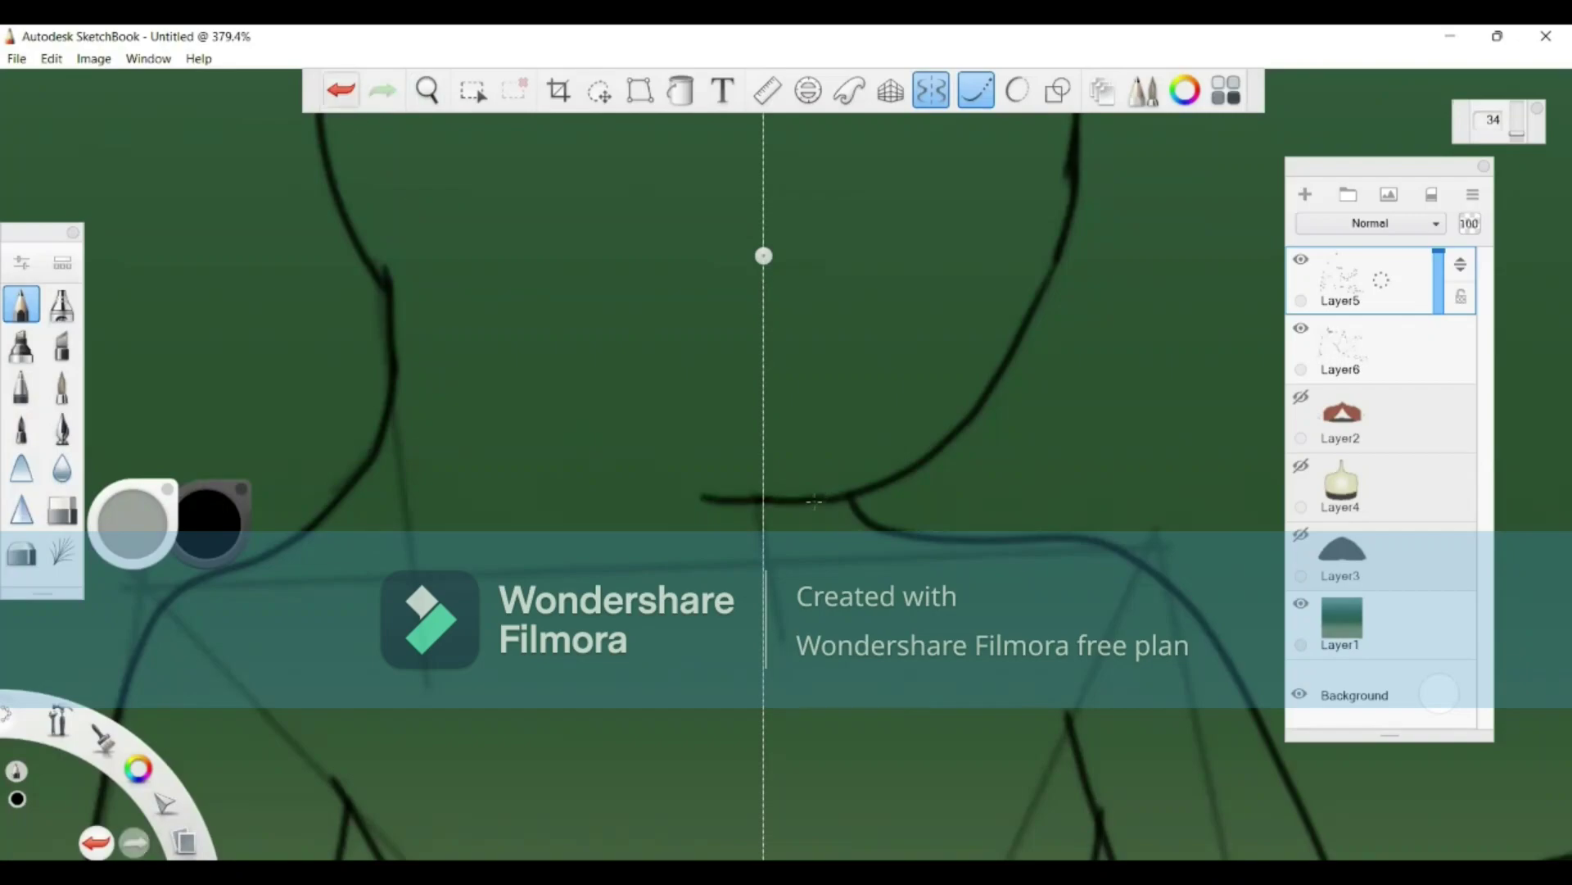
pyautogui.hotkey('ctrl', 'z')
pyautogui.moveTo(696, 500); pyautogui.dragTo(753, 501)
pyautogui.click(341, 91)
pyautogui.click(383, 91)
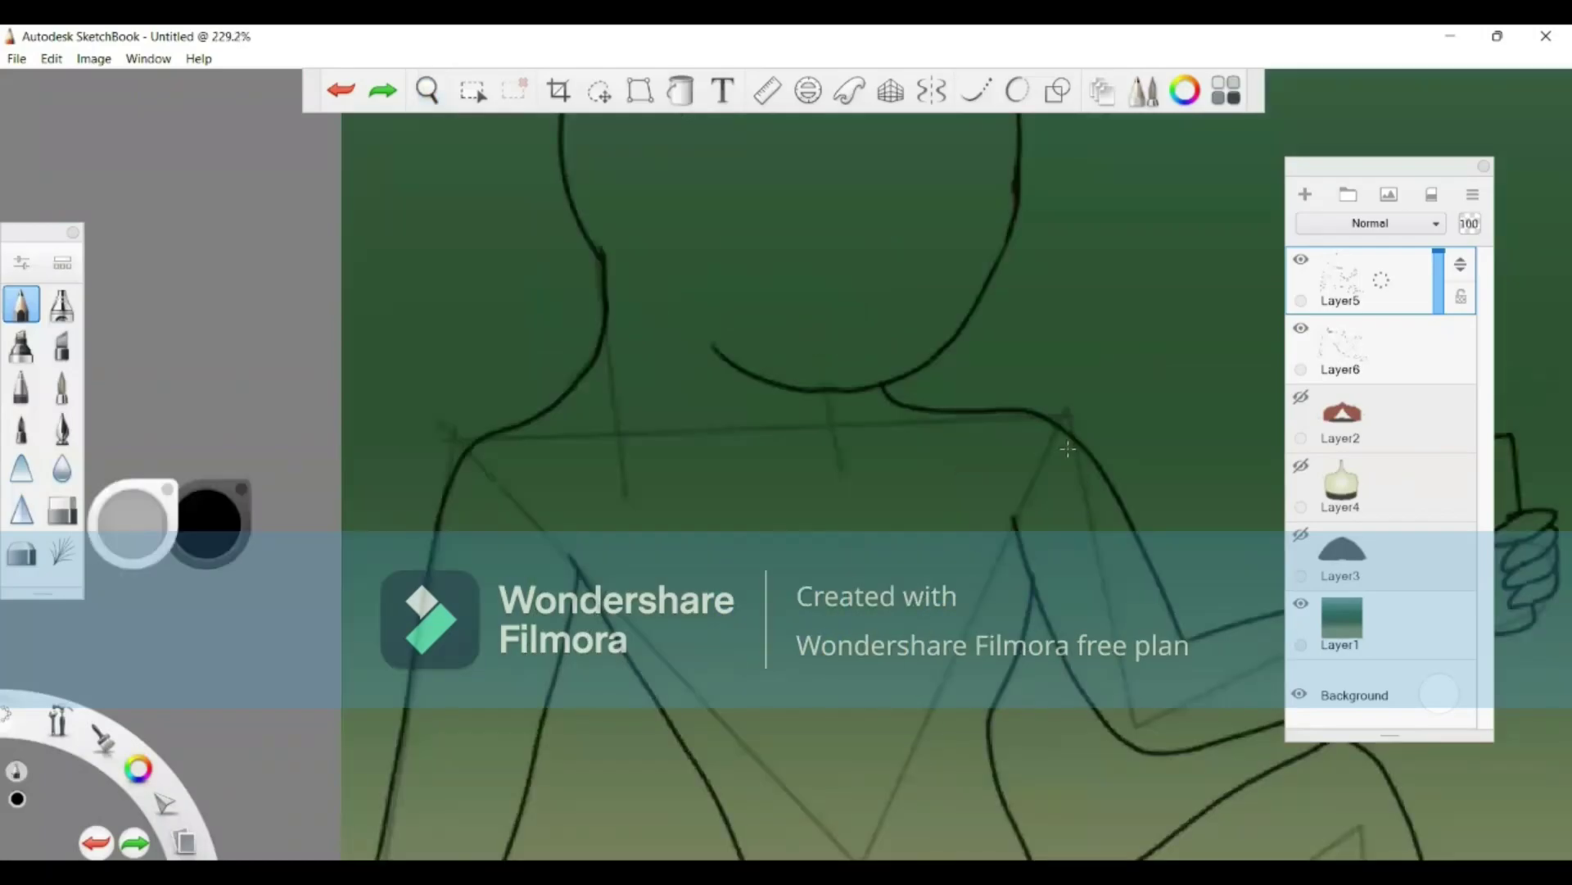
# Step: Draw the garment's shoulder edges and scooped neckline in bright blue with Steady Stroke, joining the neck, shoulder and armpit outlines
pyautogui.click(188, 562)
pyautogui.click(184, 571)
pyautogui.click(177, 573)
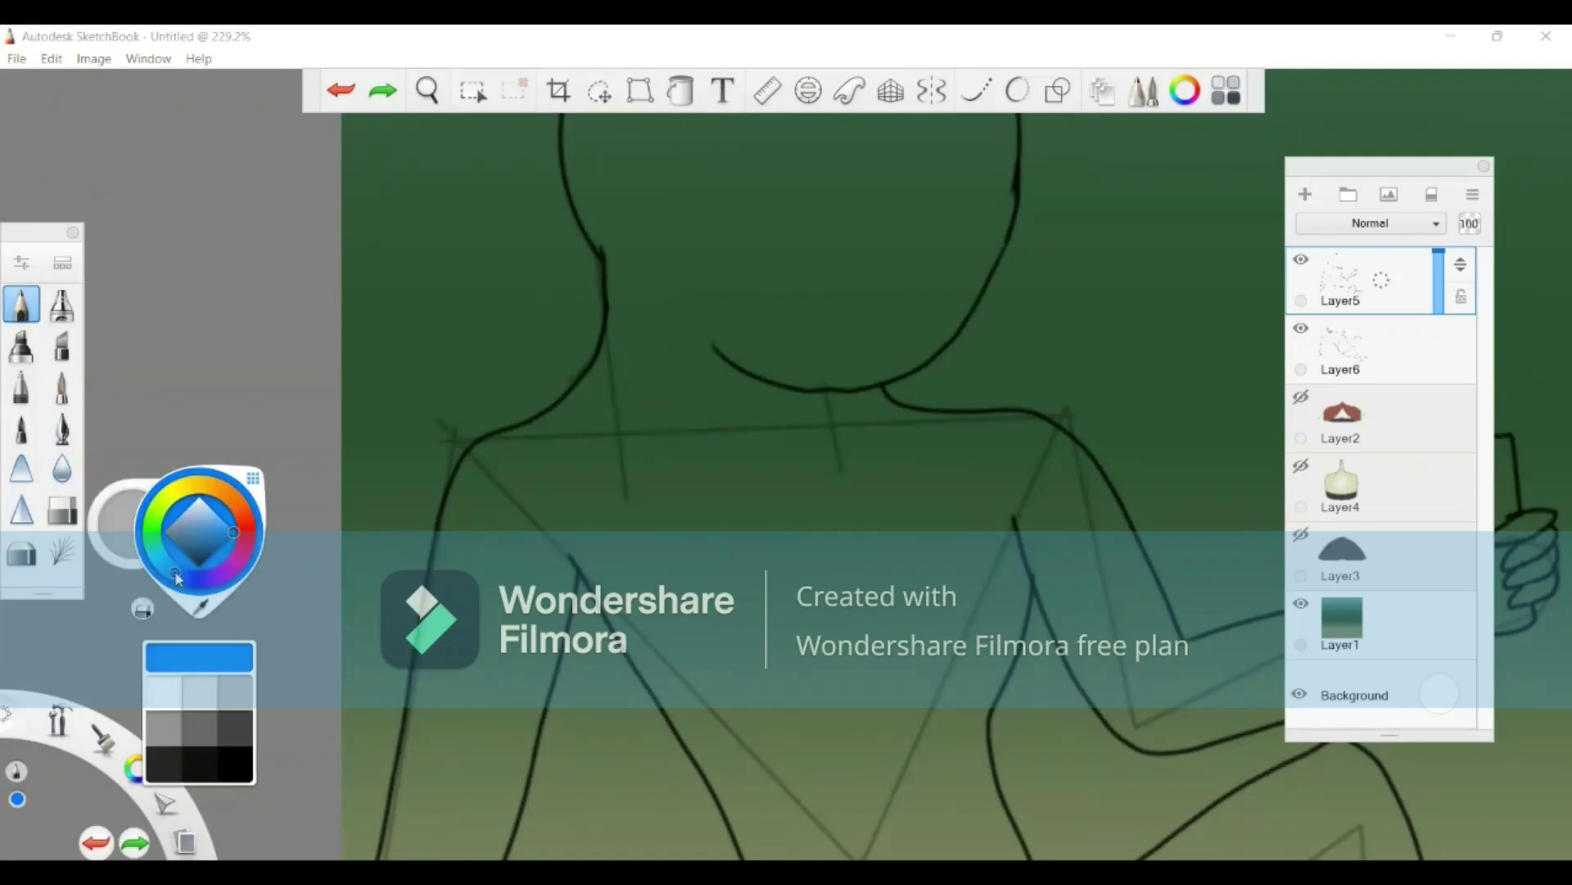
pyautogui.click(983, 89)
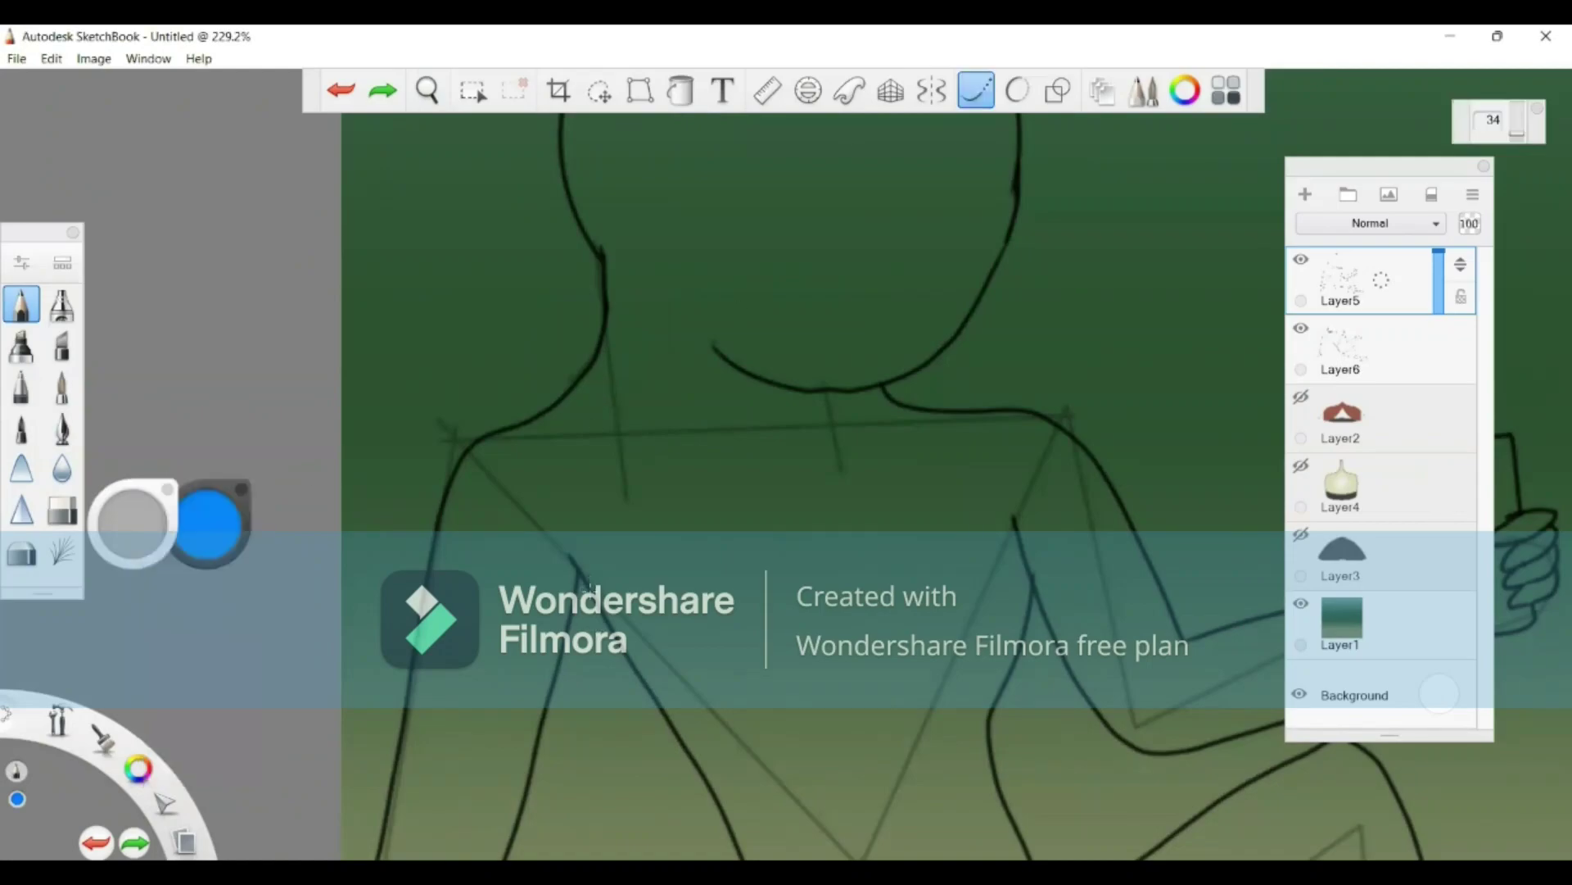
pyautogui.moveTo(592, 578)
pyautogui.mouseDown()
pyautogui.moveTo(518, 405)
pyautogui.moveTo(529, 421)
pyautogui.mouseUp()
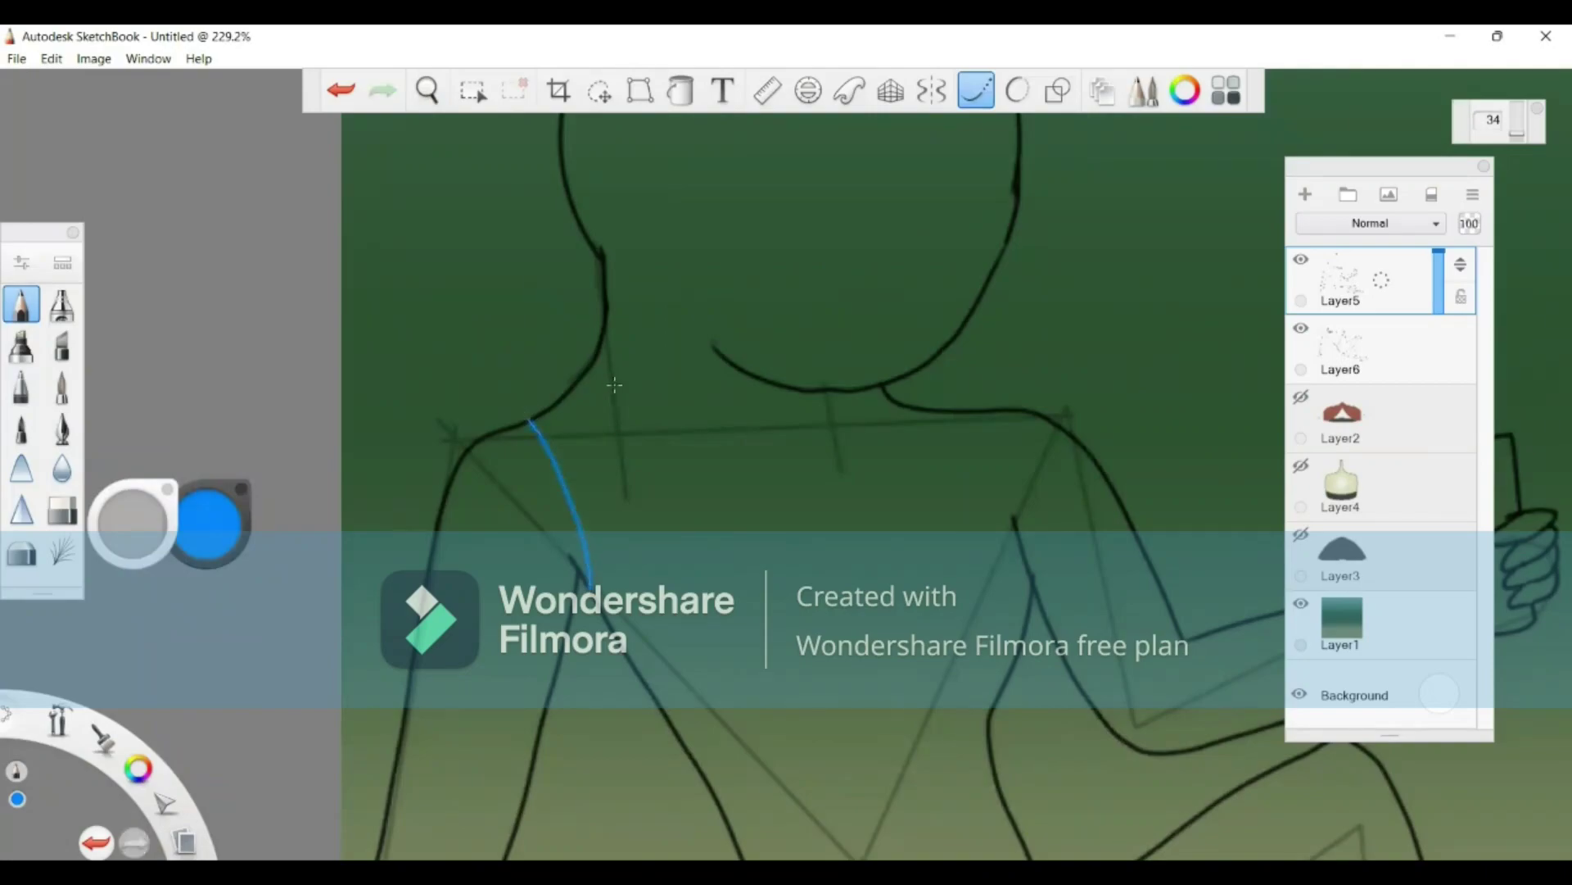
pyautogui.moveTo(590, 363)
pyautogui.mouseDown()
pyautogui.moveTo(684, 479)
pyautogui.moveTo(824, 552)
pyautogui.moveTo(882, 539)
pyautogui.moveTo(939, 381)
pyautogui.mouseUp()
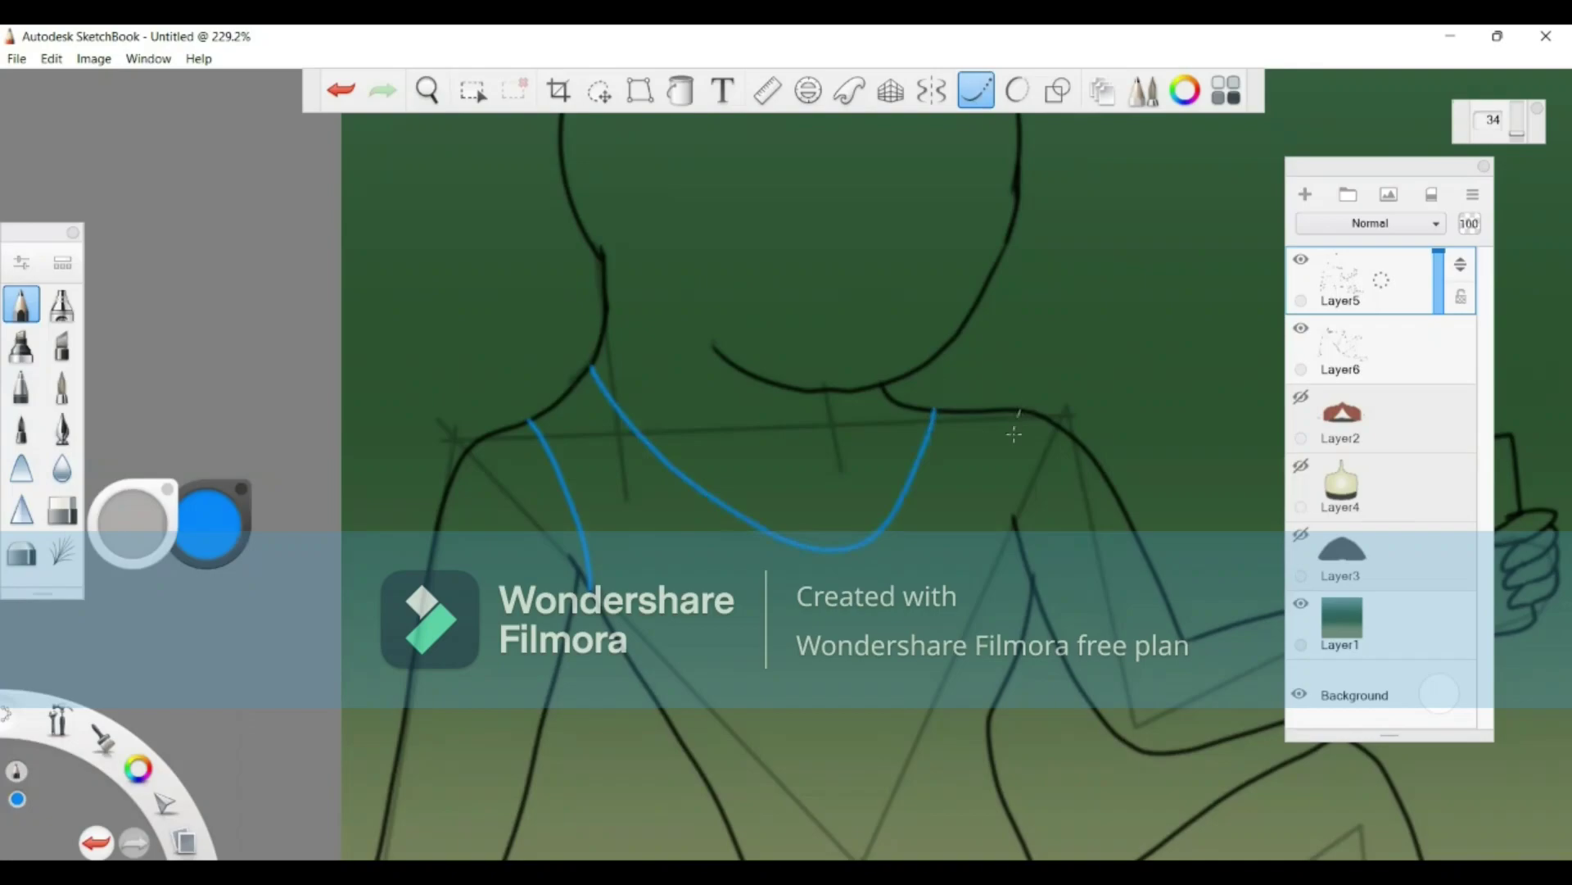
pyautogui.moveTo(1014, 434); pyautogui.dragTo(1014, 536)
# Step: Draw blue hem lines with Steady Stroke across the raised thigh below the knee and across the thigh of the outstretched leg
pyautogui.click(425, 94)
pyautogui.moveTo(709, 523); pyautogui.dragTo(463, 152)
pyautogui.moveTo(772, 705); pyautogui.dragTo(671, 558)
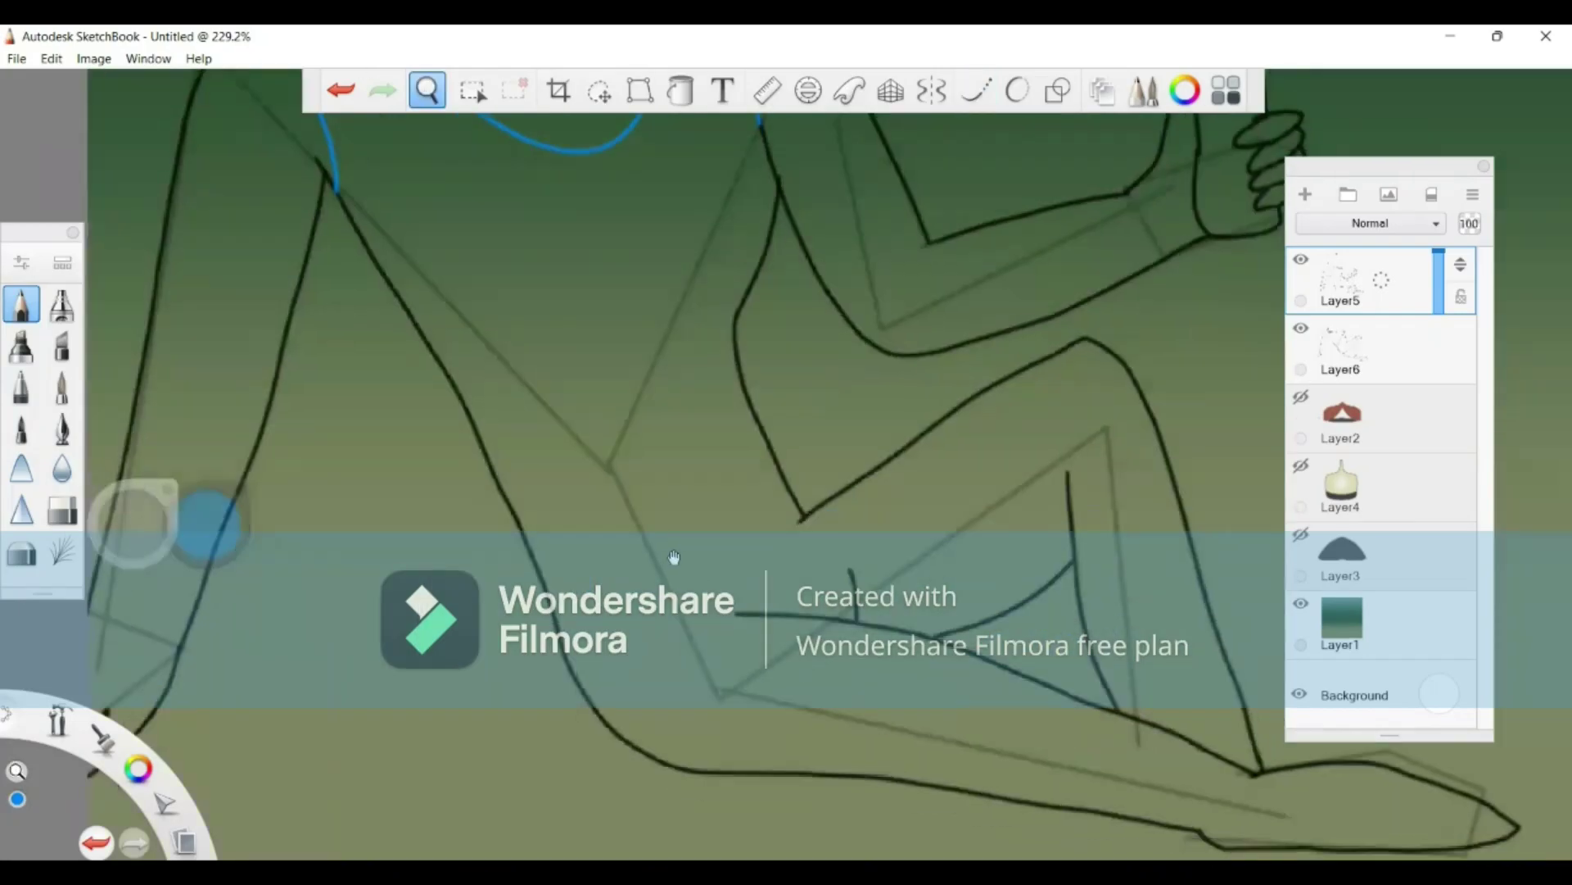
pyautogui.click(1011, 509)
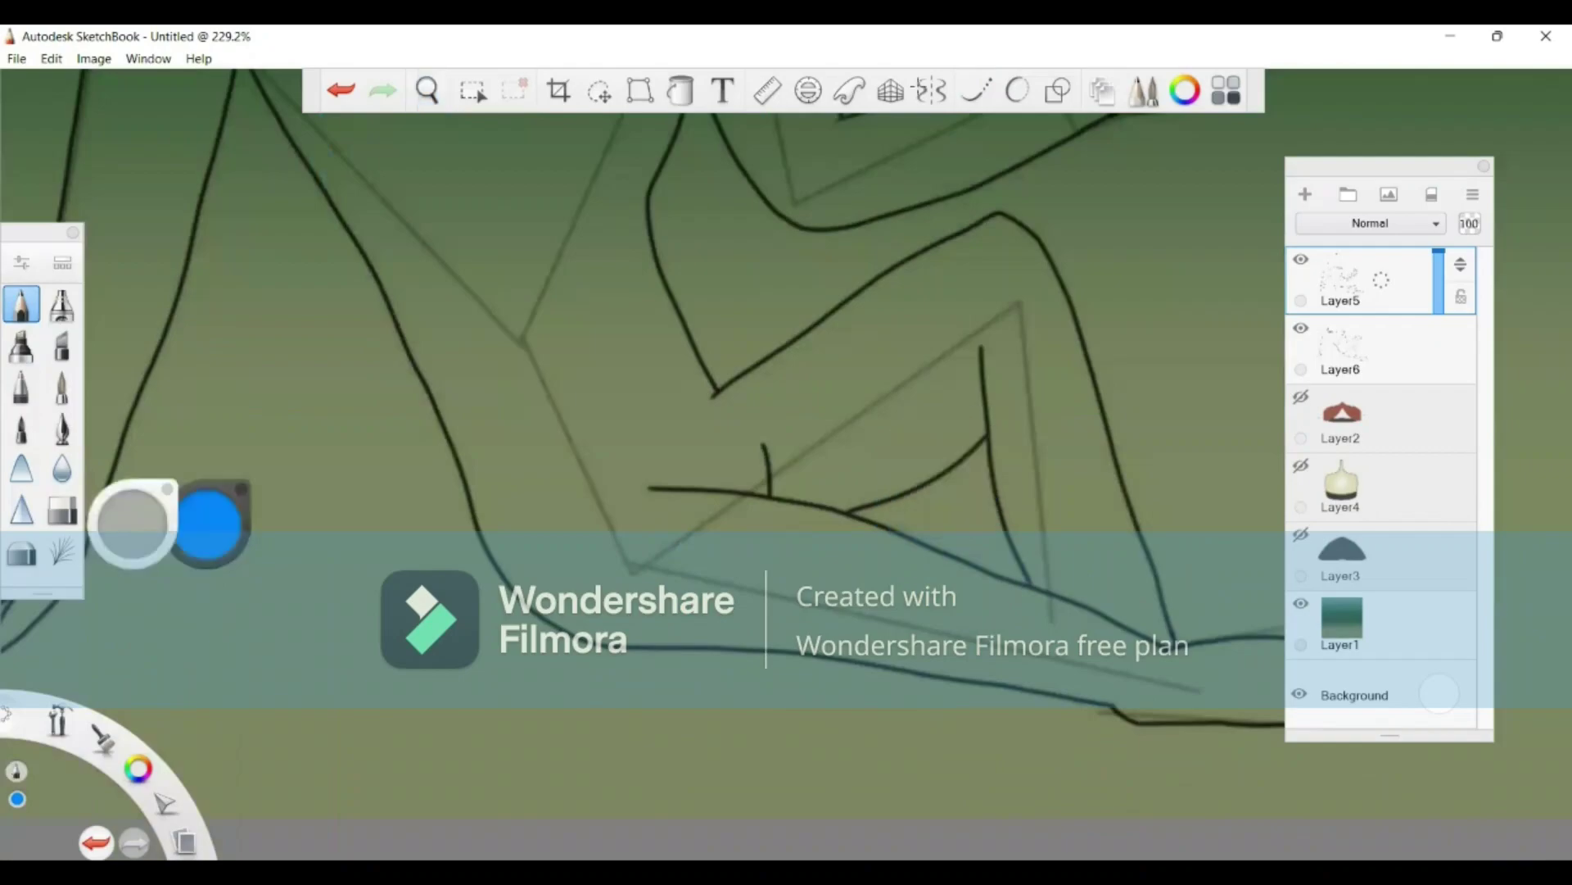
pyautogui.press('s')
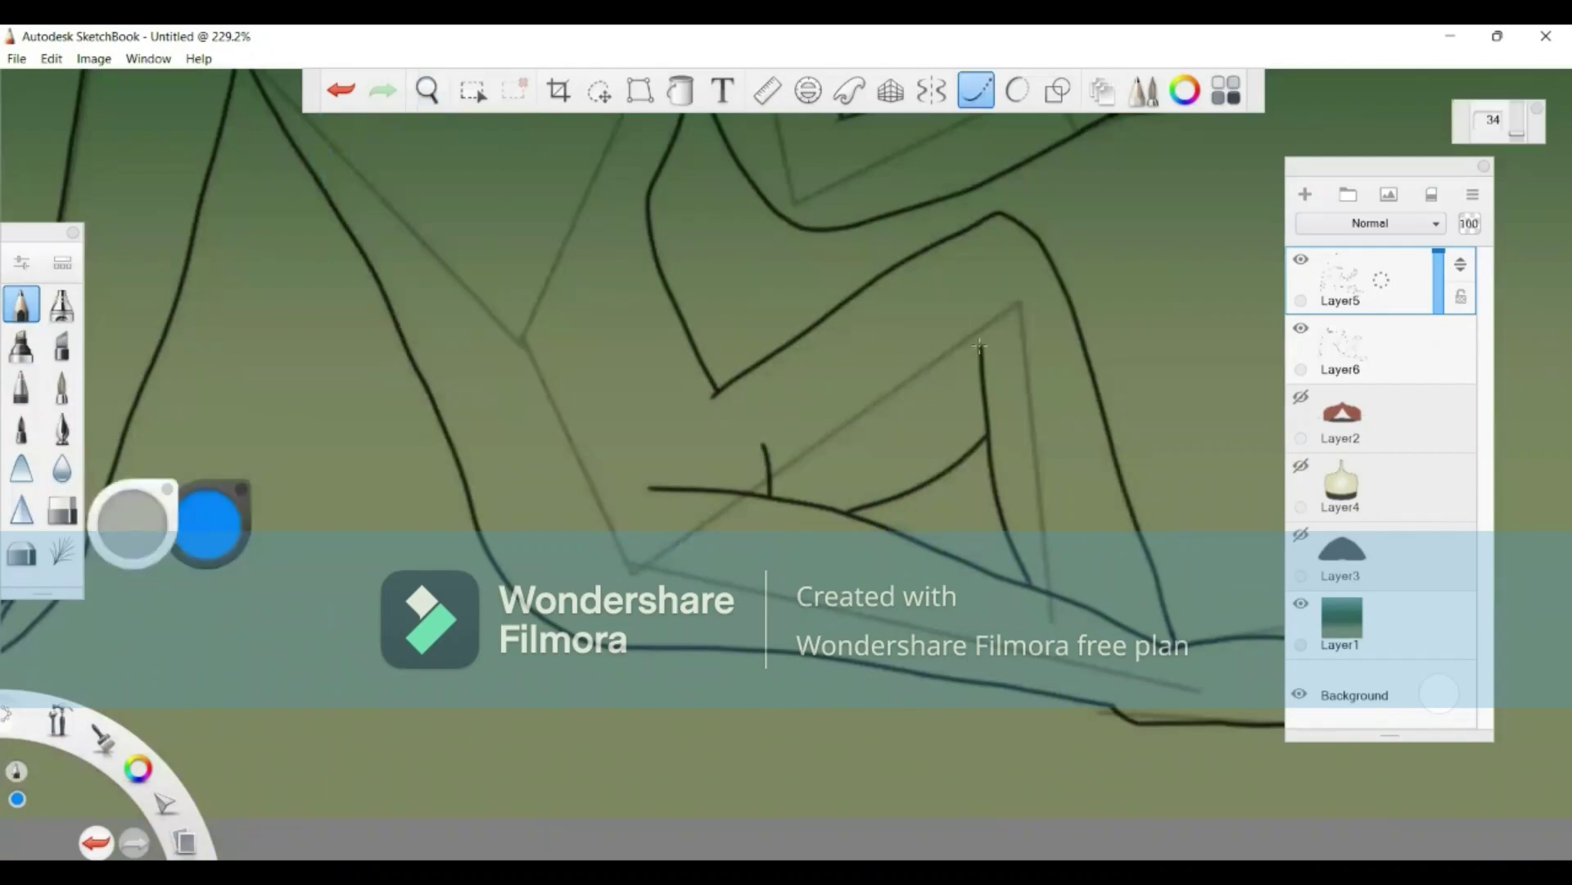
pyautogui.moveTo(979, 346); pyautogui.dragTo(970, 205)
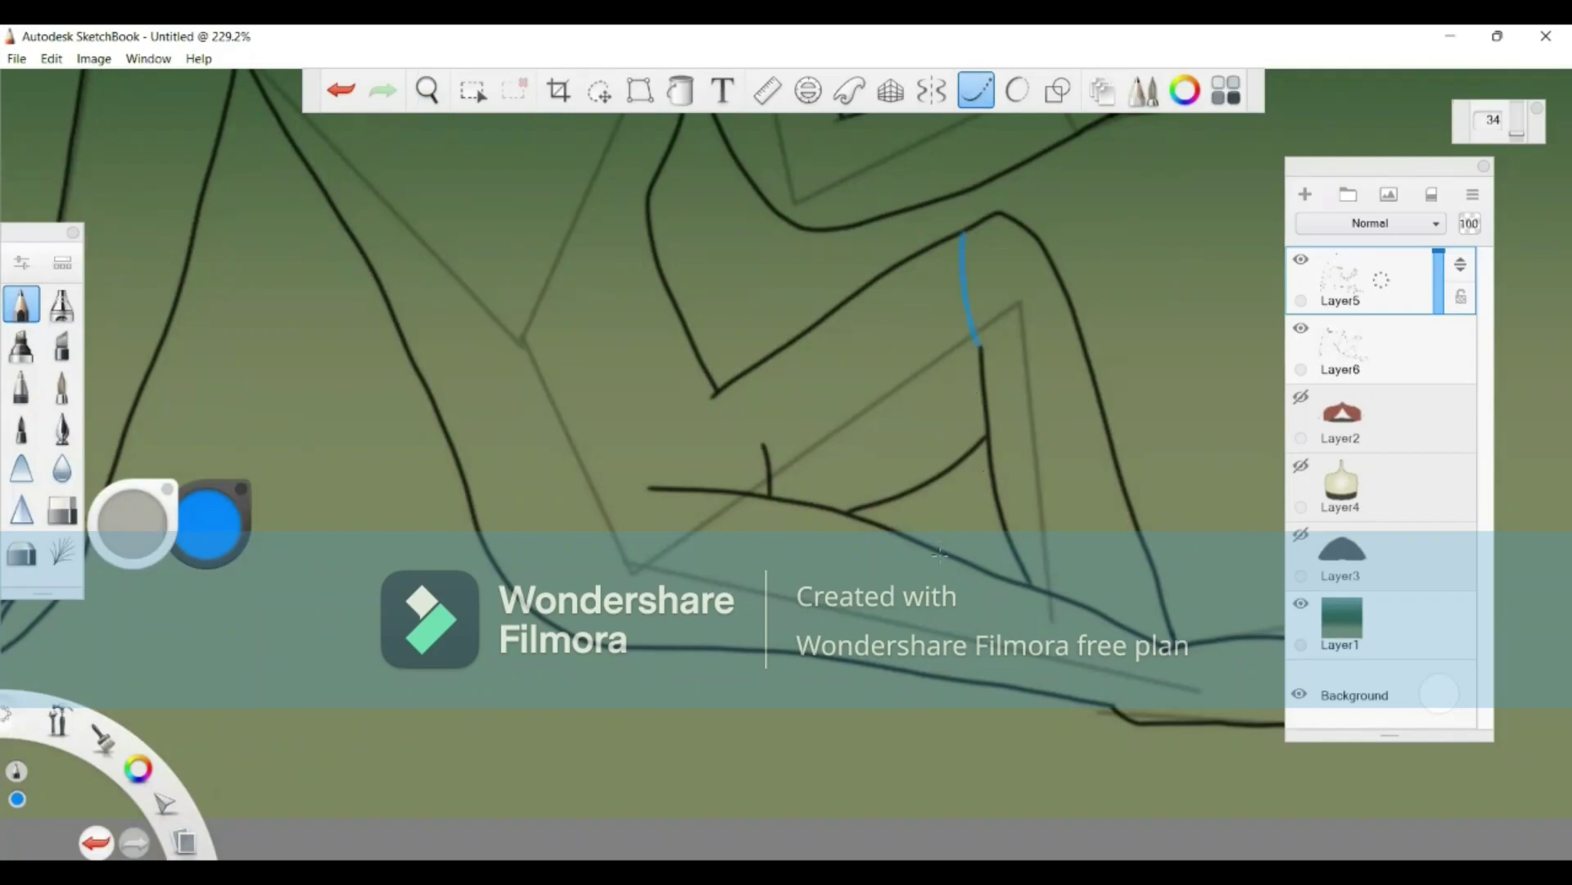
pyautogui.moveTo(933, 548)
pyautogui.mouseDown()
pyautogui.moveTo(869, 577)
pyautogui.moveTo(825, 645)
pyautogui.mouseUp()
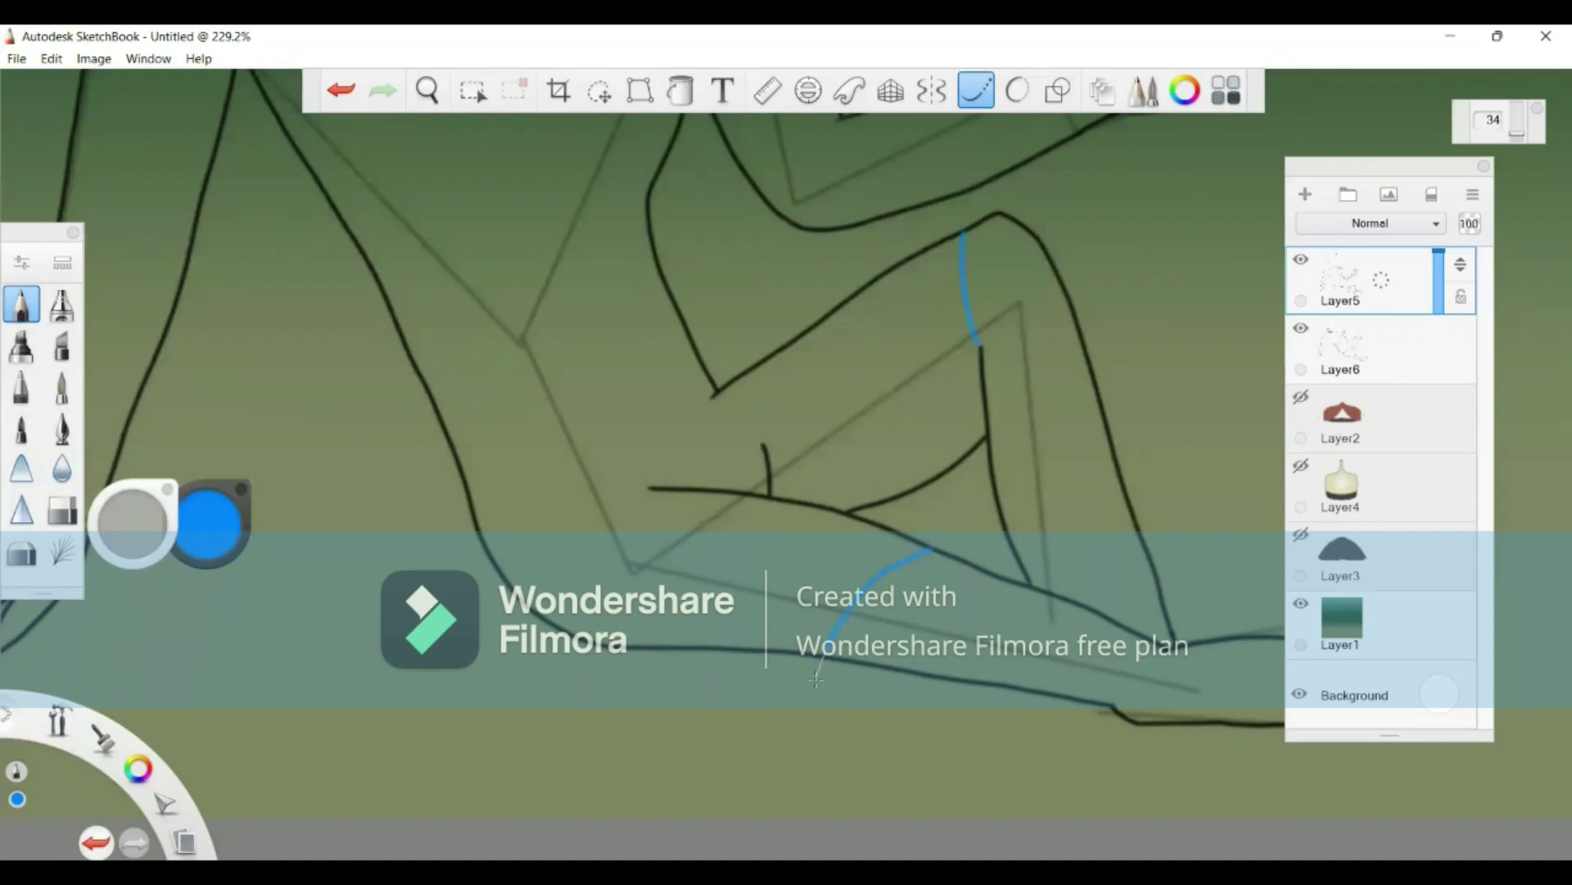
# Step: Flood fill the torso and both thighs with solid bright blue as the figure's outfit
pyautogui.click(688, 98)
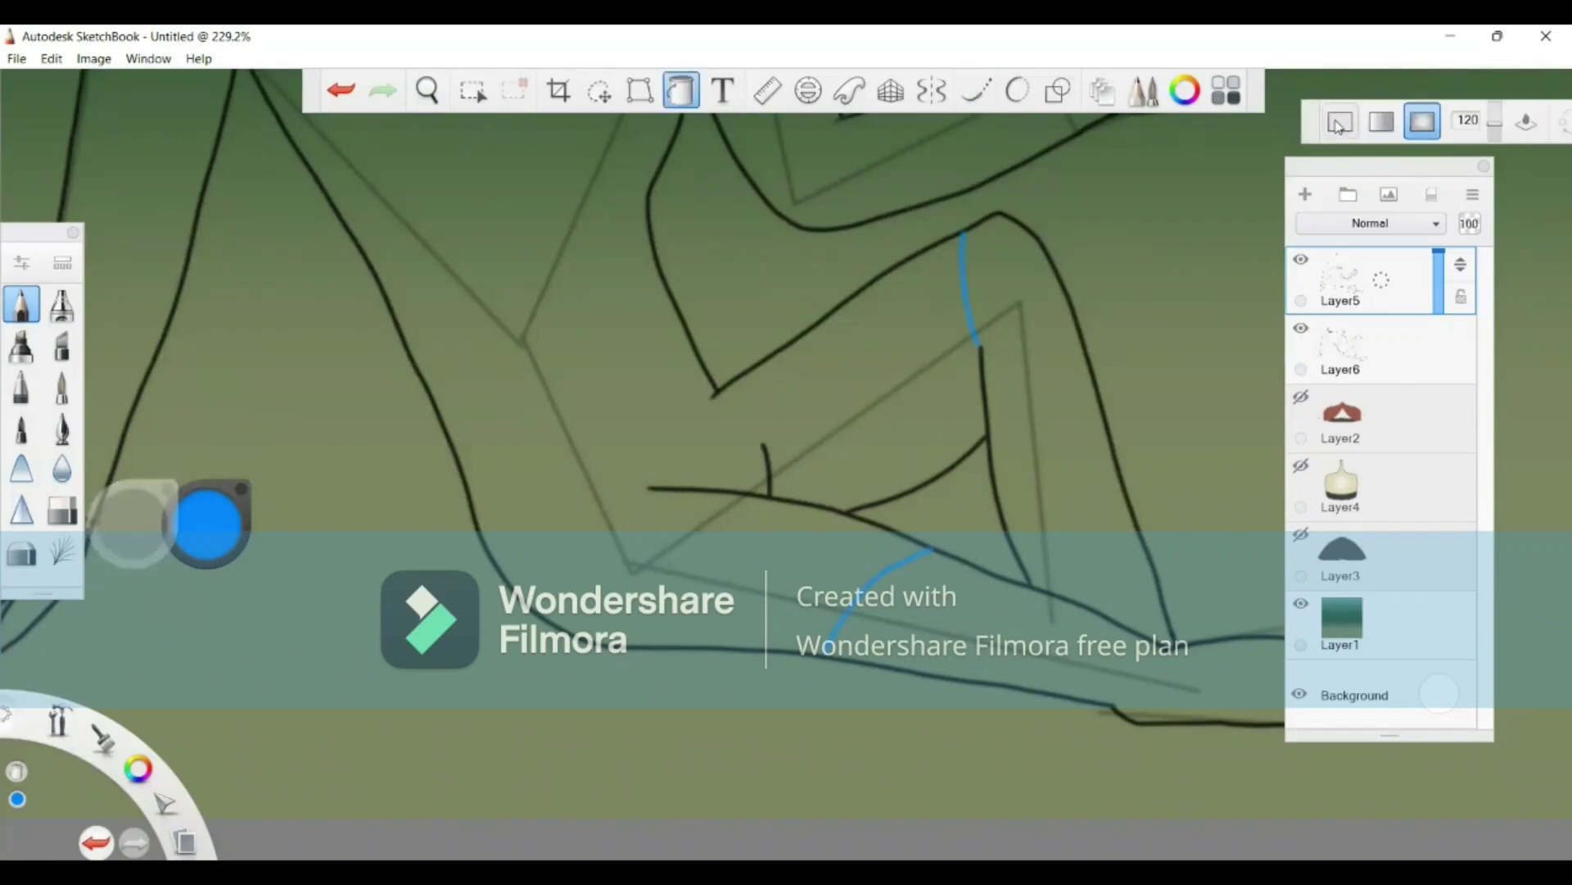
pyautogui.click(1341, 124)
pyautogui.click(562, 379)
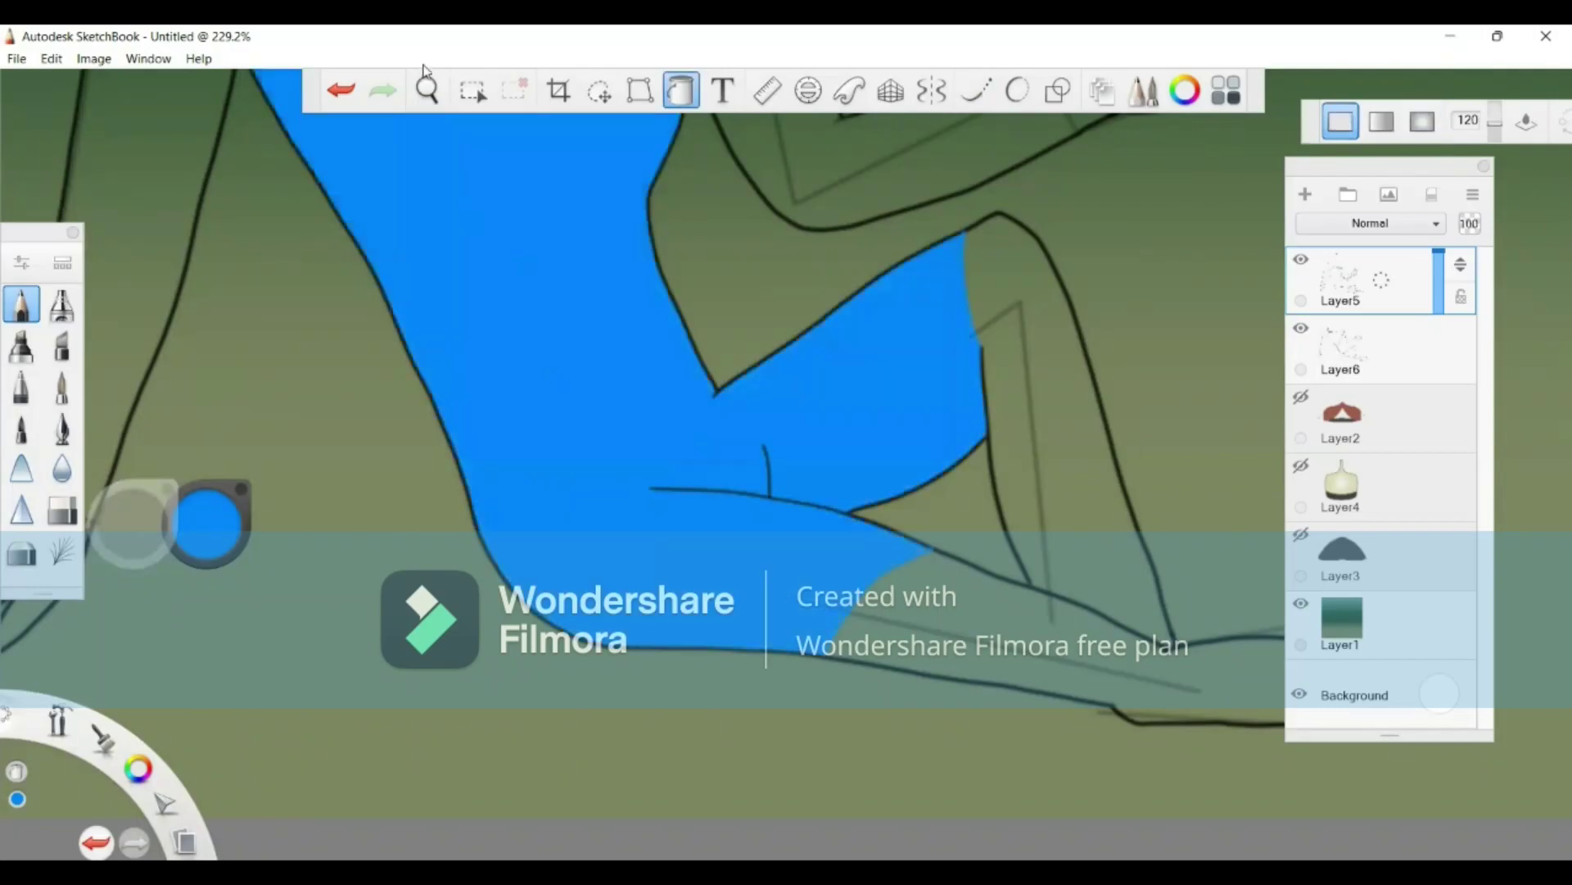
# Step: Draw a dark grey upper edge for the shoe's sole with Steady Stroke, running from the heel toward the toe
pyautogui.click(422, 89)
pyautogui.moveTo(730, 256); pyautogui.dragTo(881, 555)
pyautogui.moveTo(639, 444); pyautogui.dragTo(344, 212)
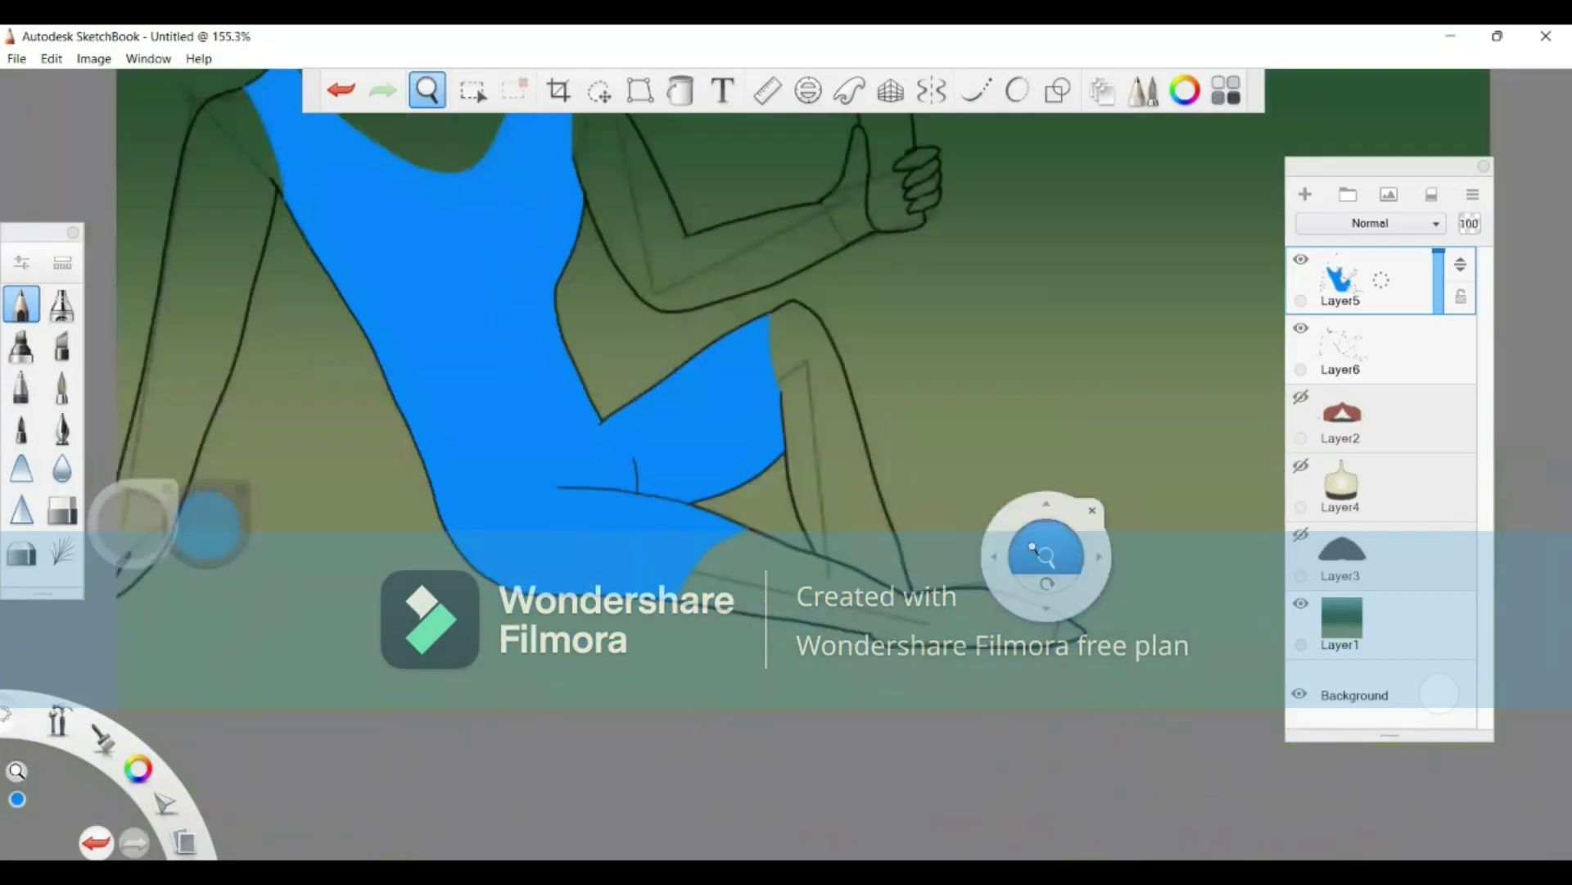
pyautogui.moveTo(1046, 547); pyautogui.dragTo(861, 568)
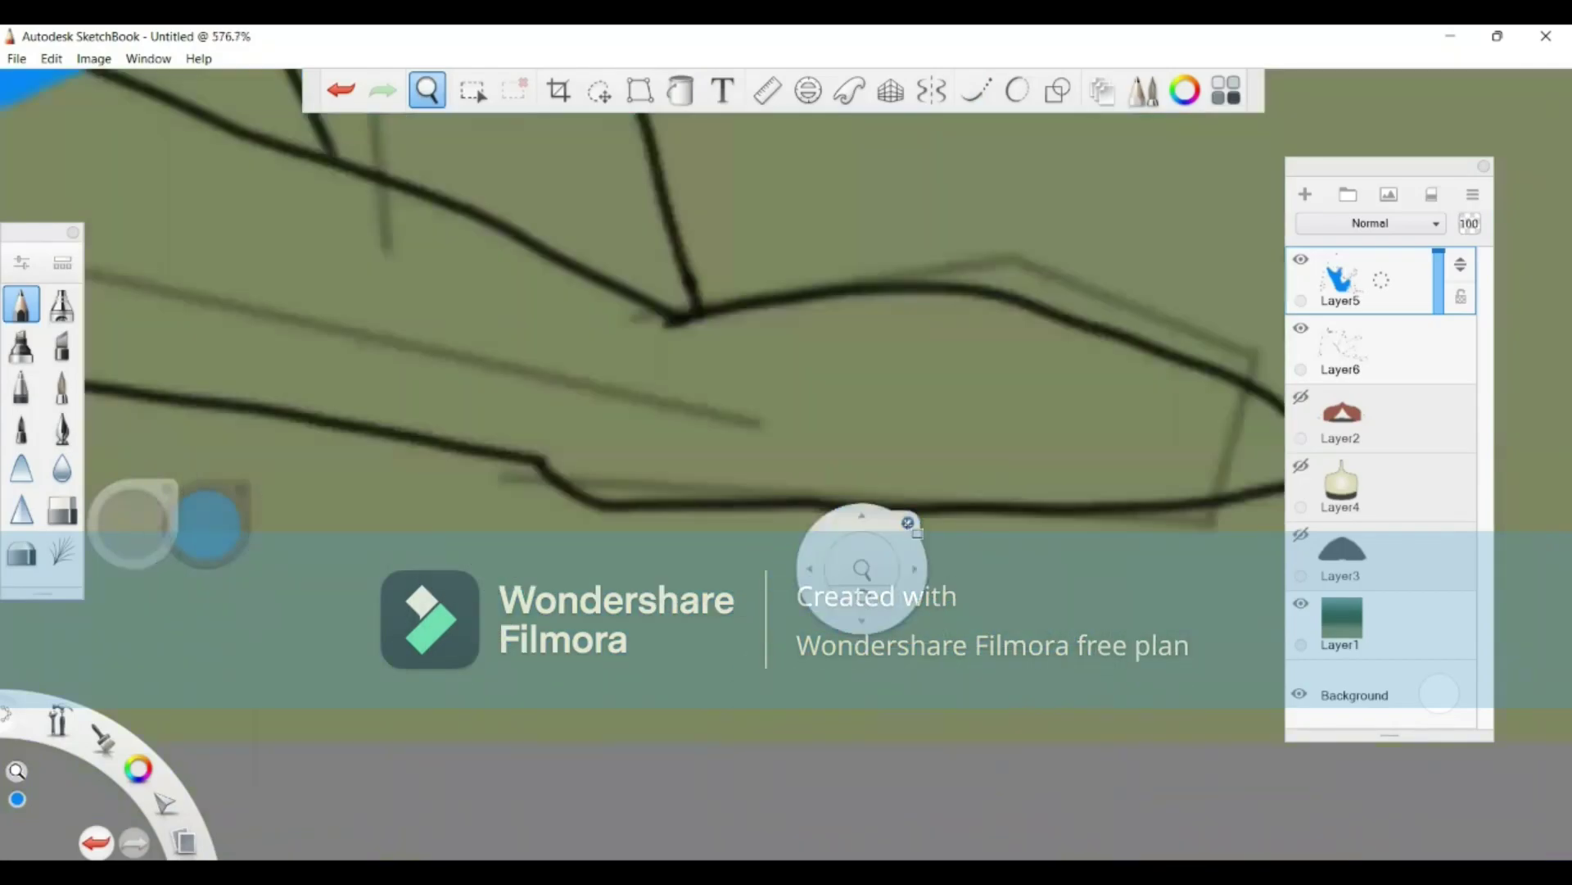
pyautogui.press('space')
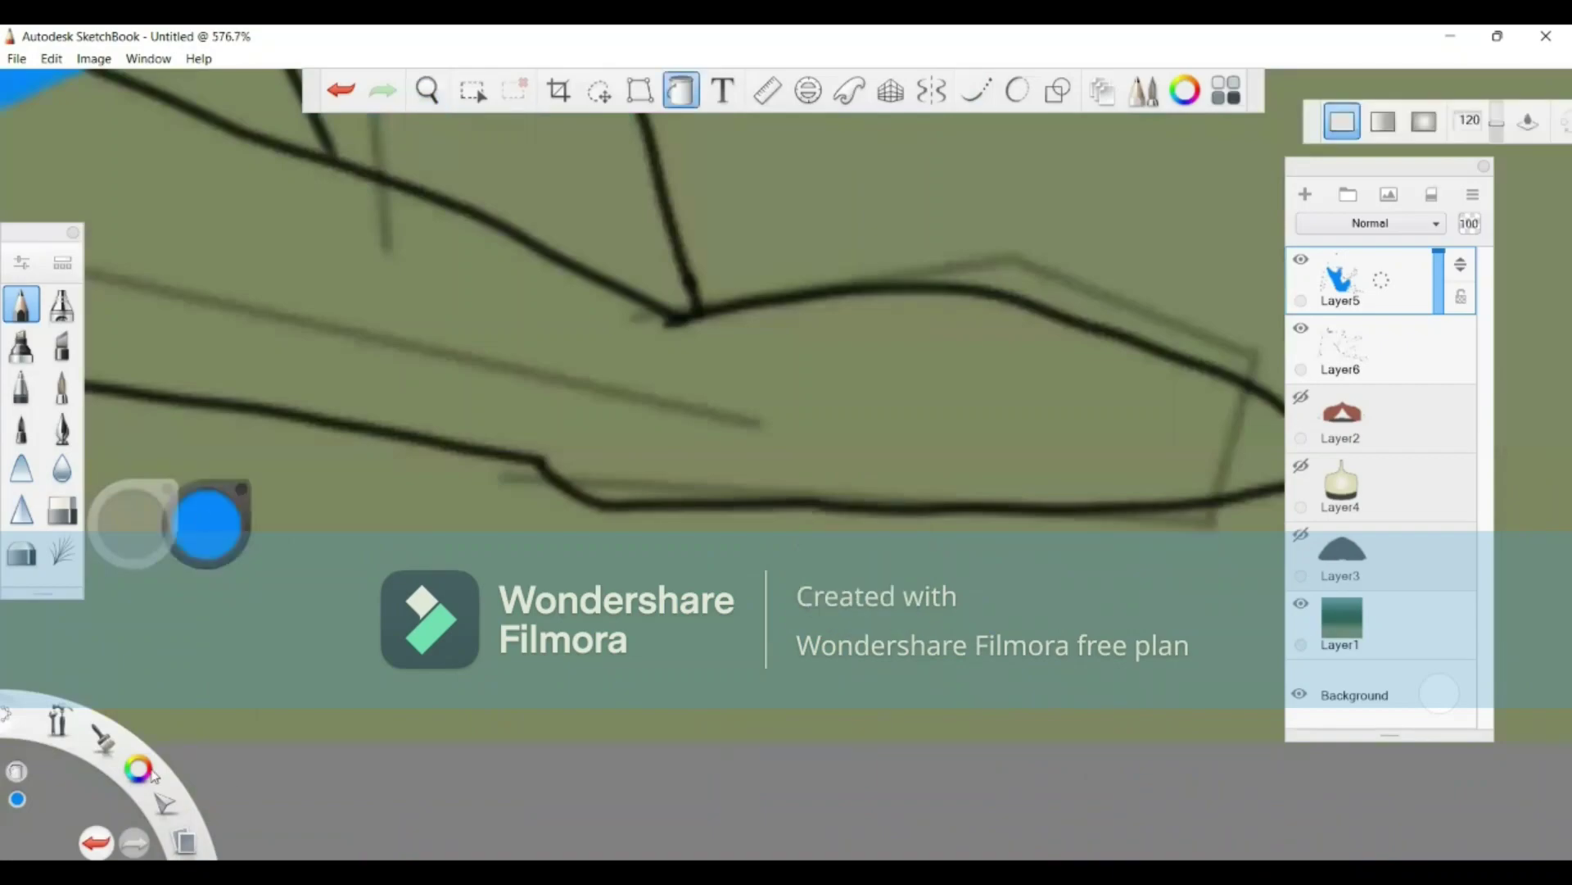
pyautogui.moveTo(151, 774); pyautogui.dragTo(252, 706)
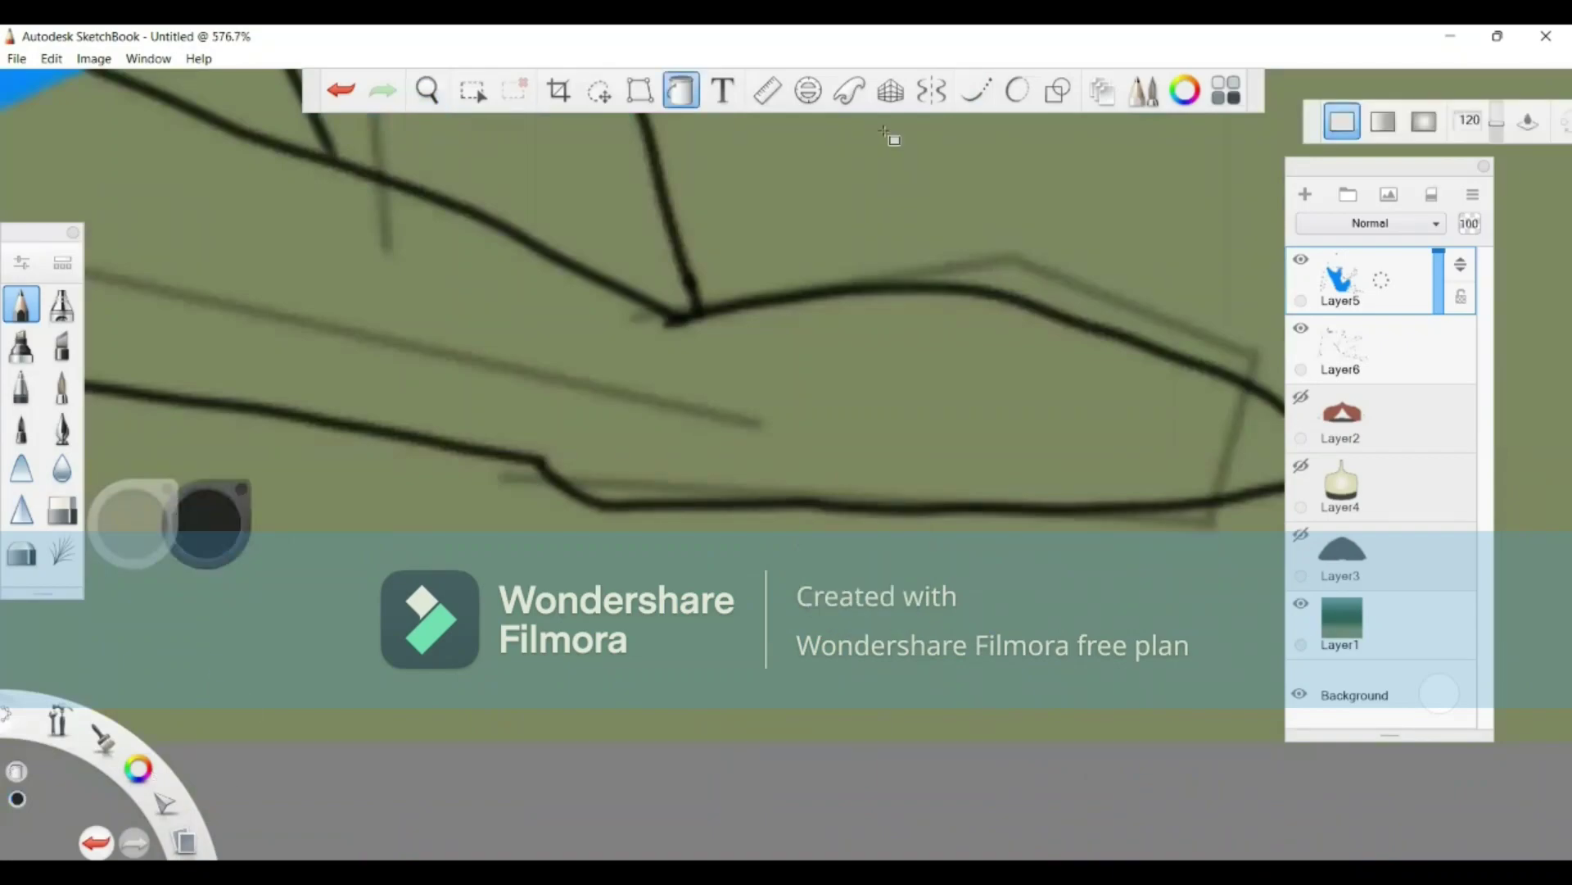
pyautogui.click(975, 97)
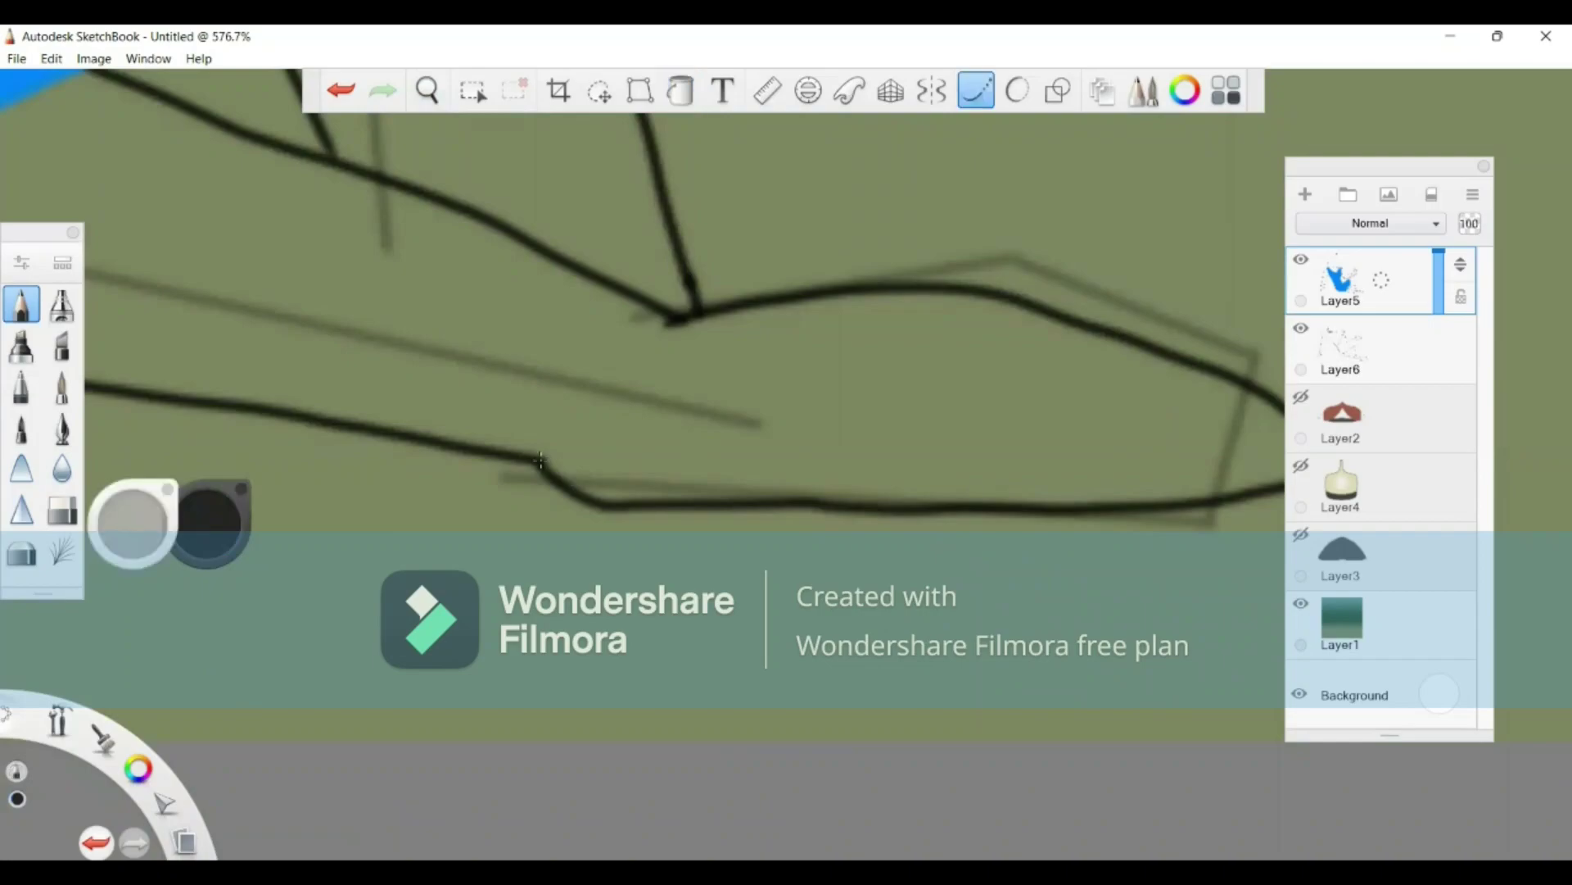
pyautogui.moveTo(539, 462)
pyautogui.mouseDown()
pyautogui.moveTo(659, 442)
pyautogui.moveTo(1185, 459)
pyautogui.mouseUp()
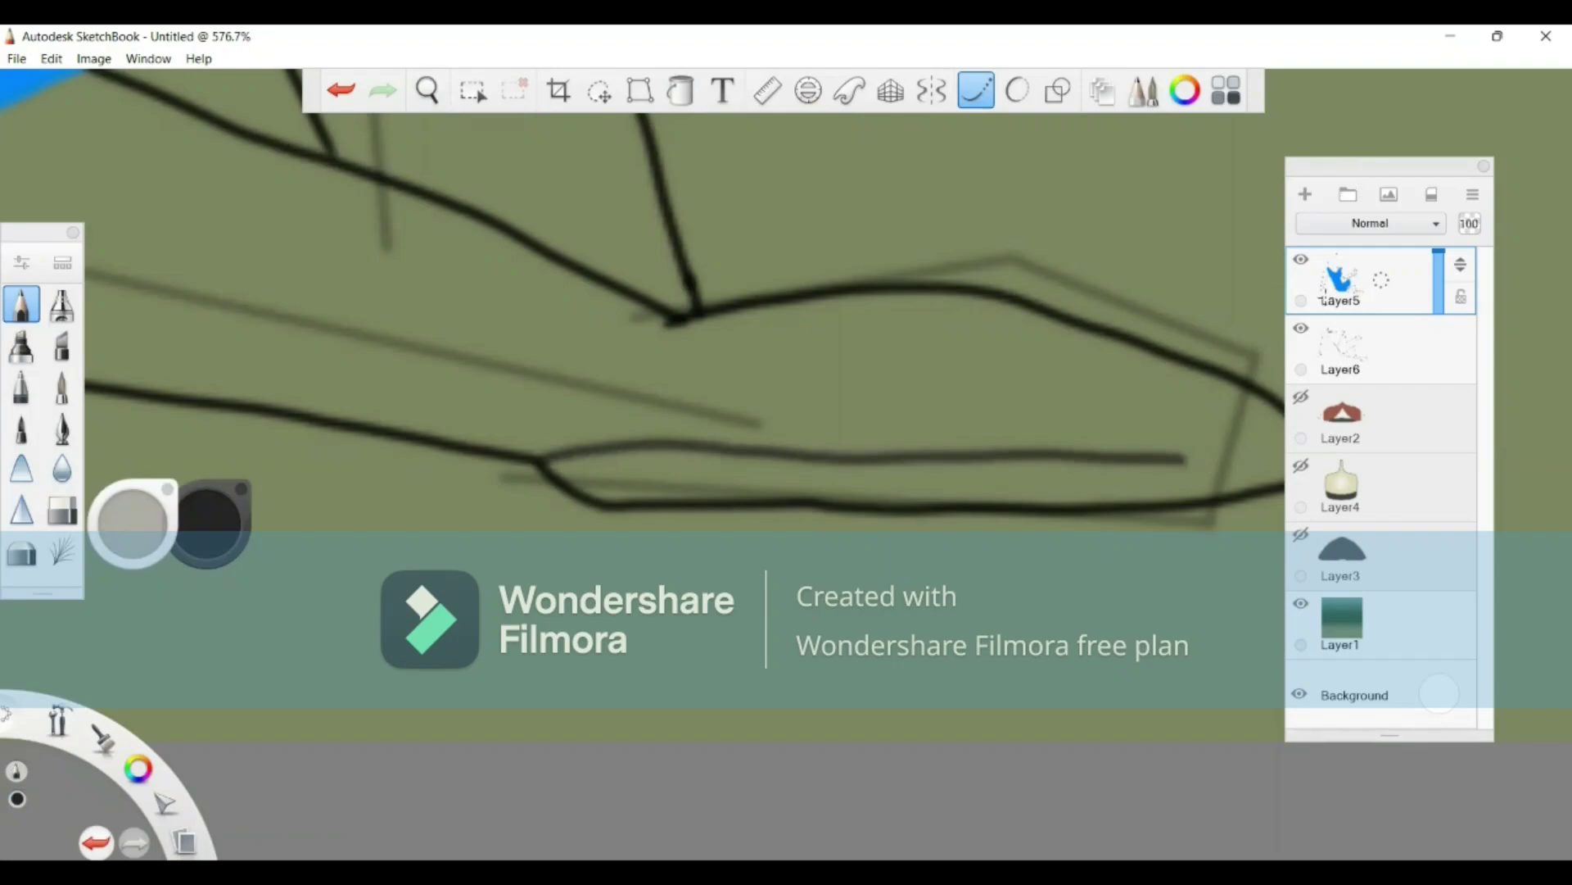
# Step: Extend the sole line to the toe tip, close its gap and flood fill the sole with solid dark grey
pyautogui.moveTo(1361, 174); pyautogui.dragTo(1565, 171)
pyautogui.moveTo(1186, 455); pyautogui.dragTo(1352, 444)
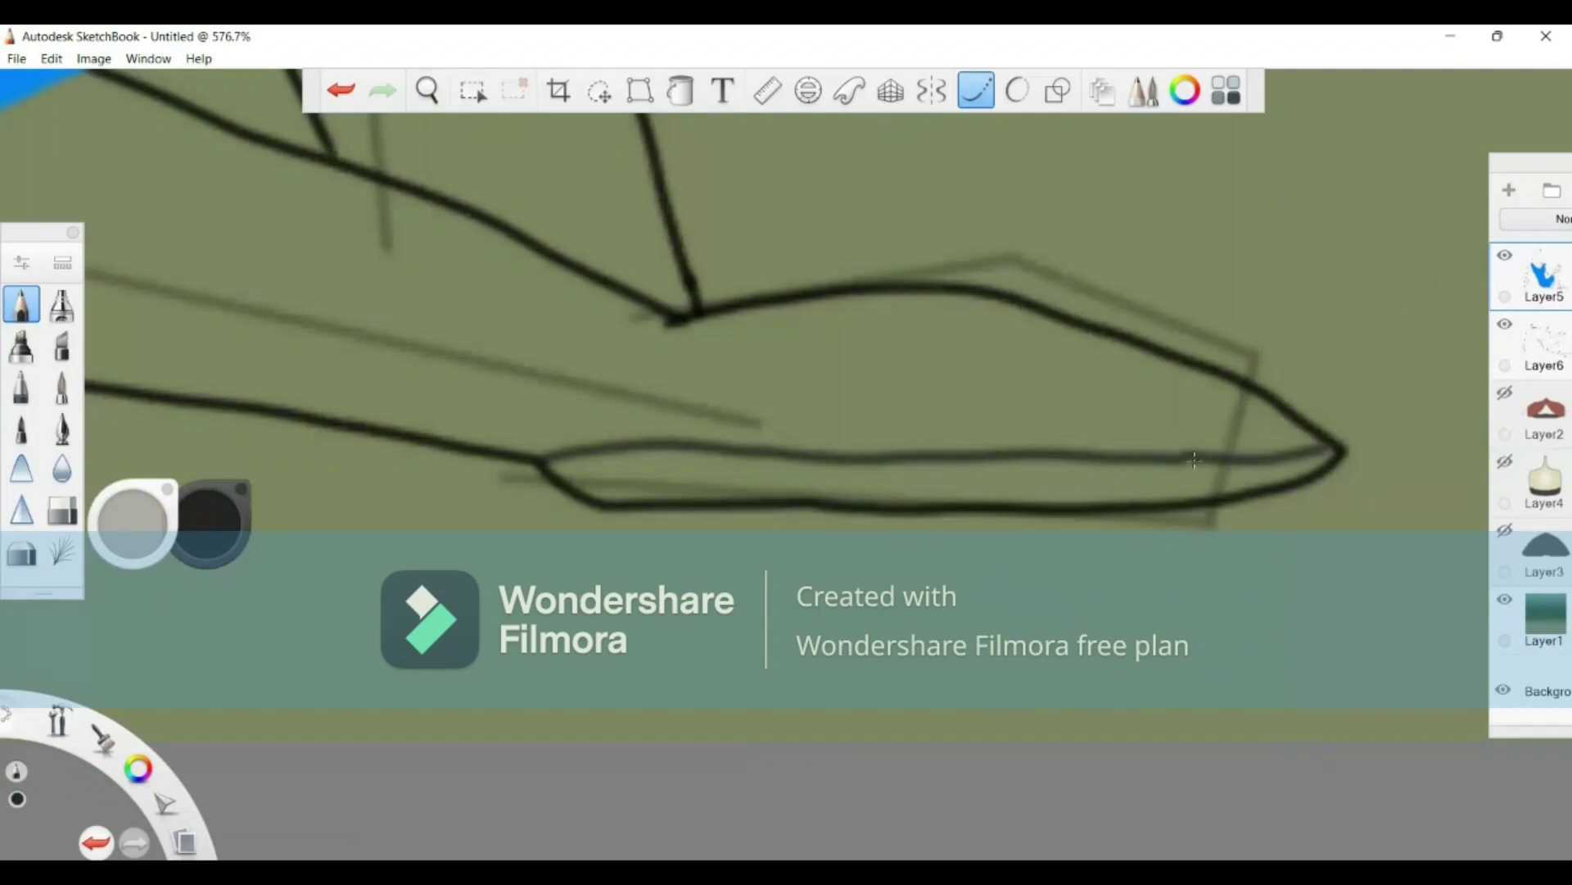
pyautogui.moveTo(1194, 461); pyautogui.dragTo(1160, 464)
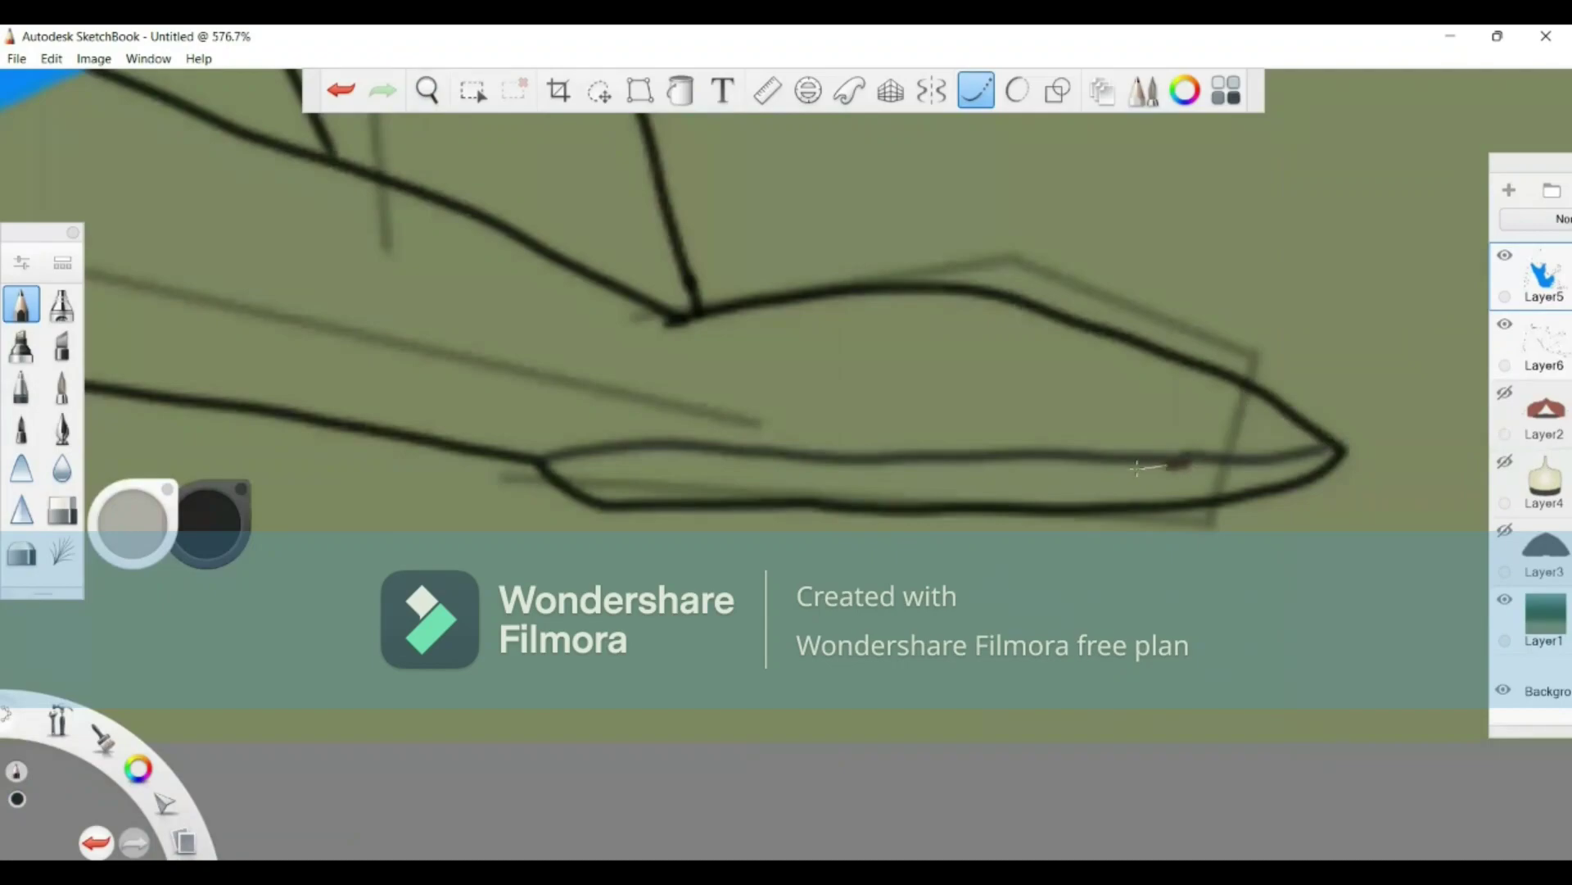
pyautogui.click(679, 88)
pyautogui.click(757, 471)
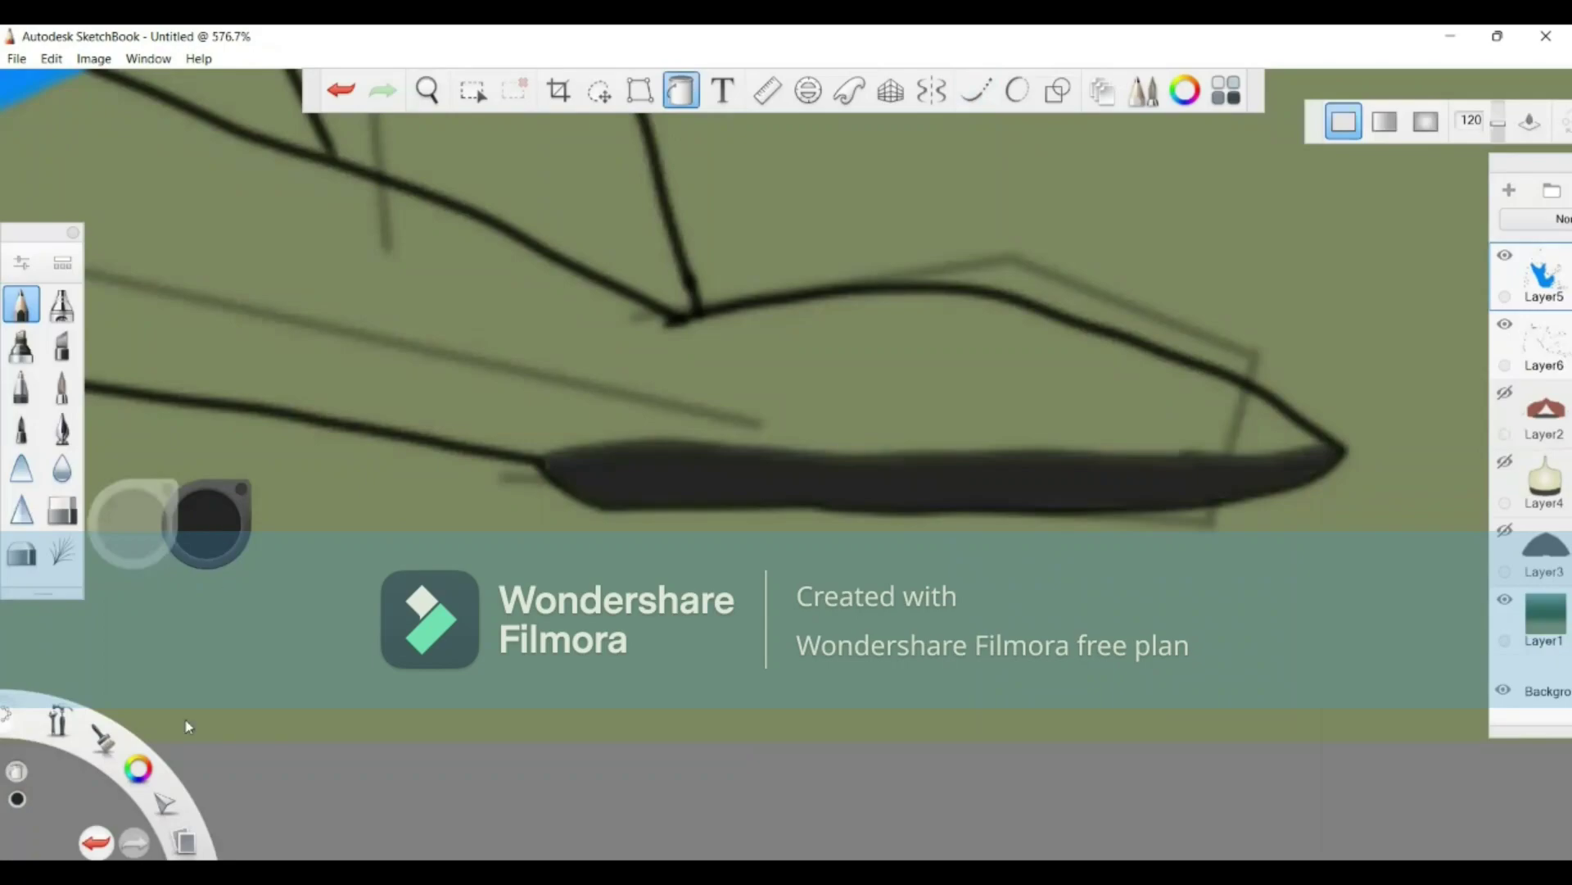
# Step: Try a curved grey ankle edge with a grey fill for the shoe's upper, and undo it
pyautogui.click(975, 90)
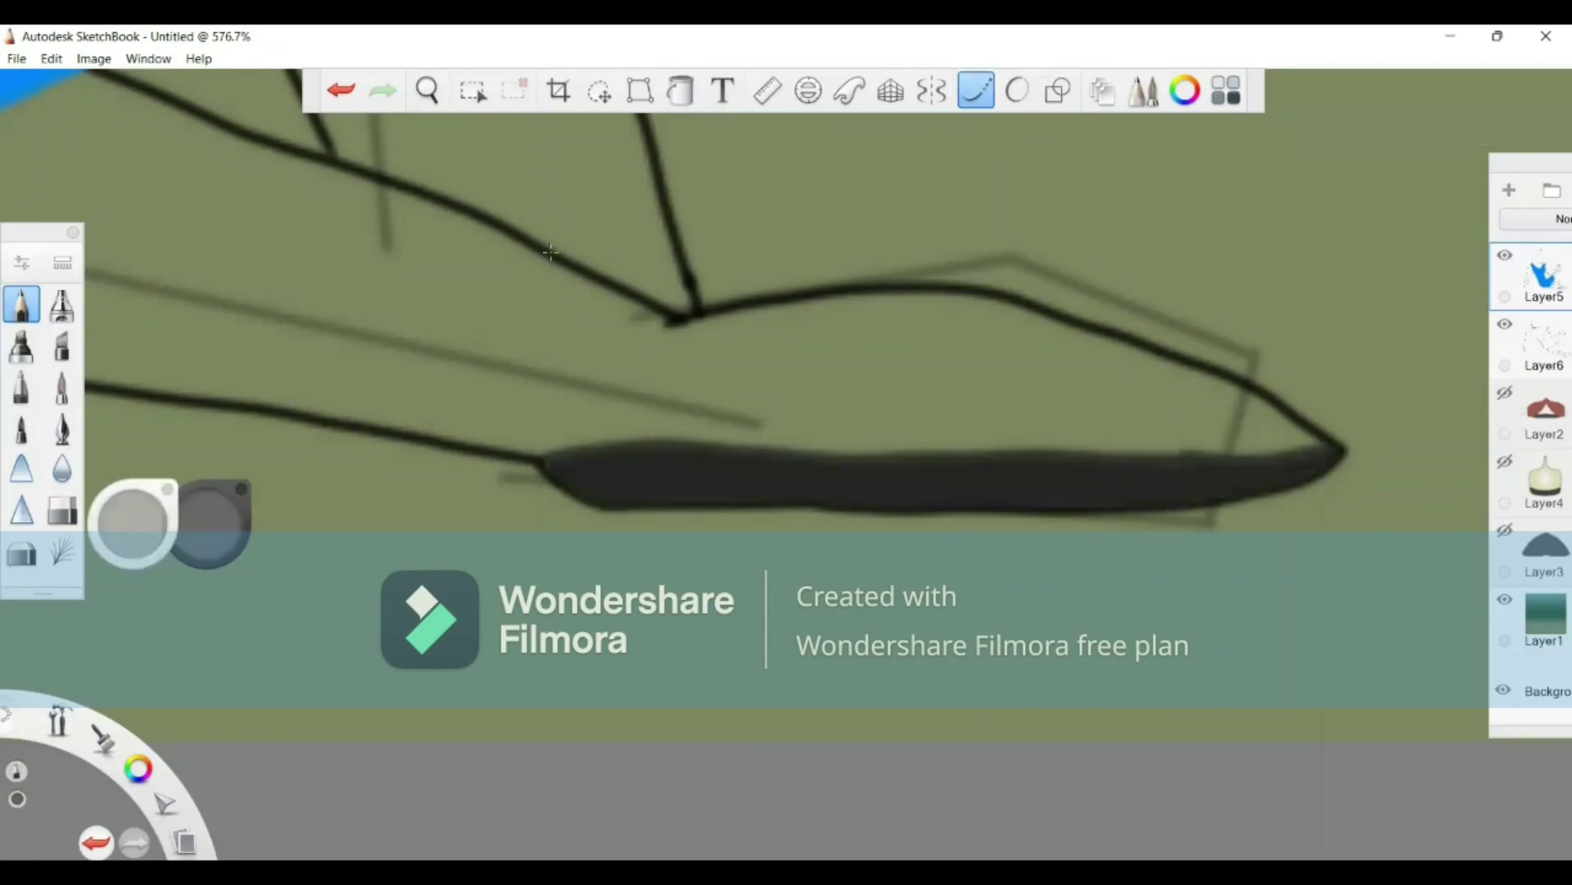
pyautogui.moveTo(547, 253)
pyautogui.mouseDown()
pyautogui.moveTo(458, 270)
pyautogui.moveTo(443, 301)
pyautogui.moveTo(516, 362)
pyautogui.moveTo(502, 390)
pyautogui.moveTo(407, 450)
pyautogui.mouseUp()
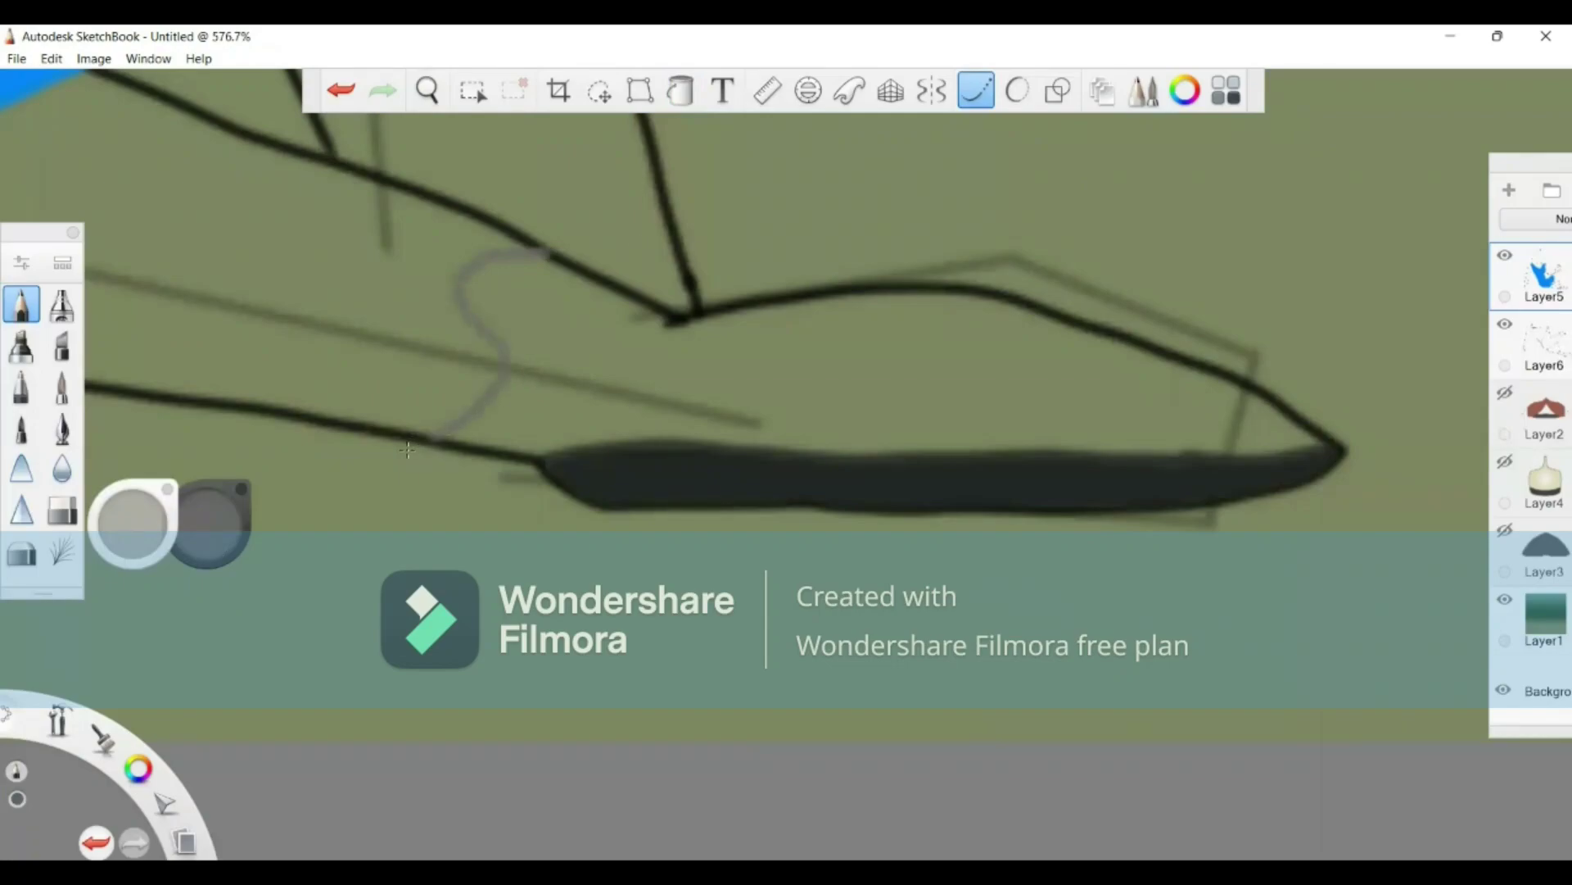
pyautogui.click(681, 90)
pyautogui.click(729, 377)
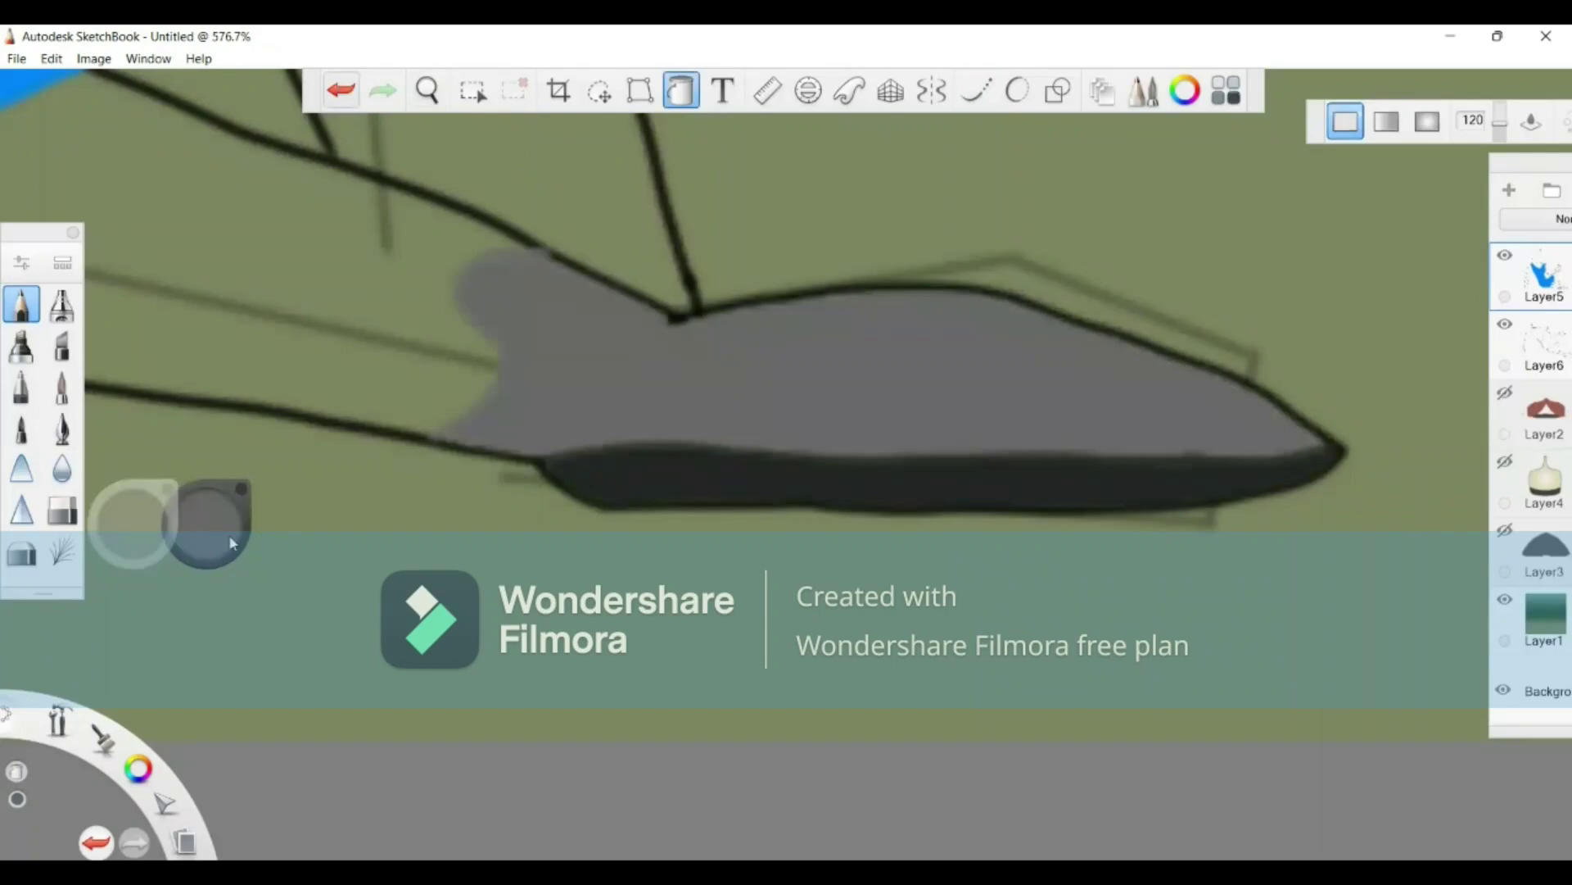
pyautogui.click(588, 477)
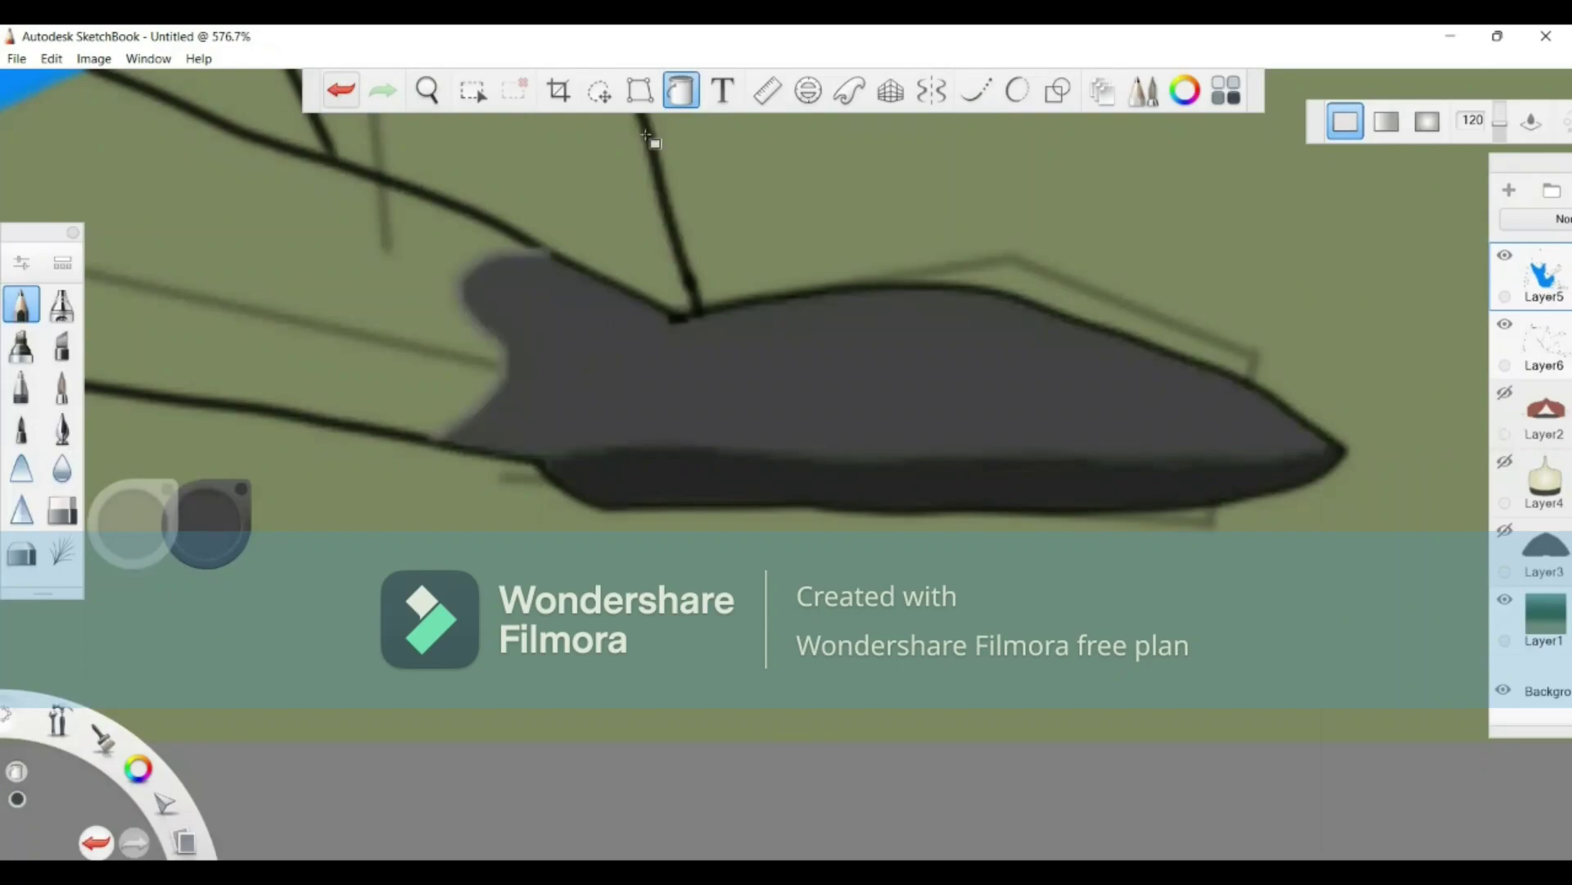
pyautogui.hotkey('ctrl', 'z')
# Step: Draw a curved ankle edge in a darker grey with Steady Stroke and flood fill the shoe's upper with it
pyautogui.click(975, 92)
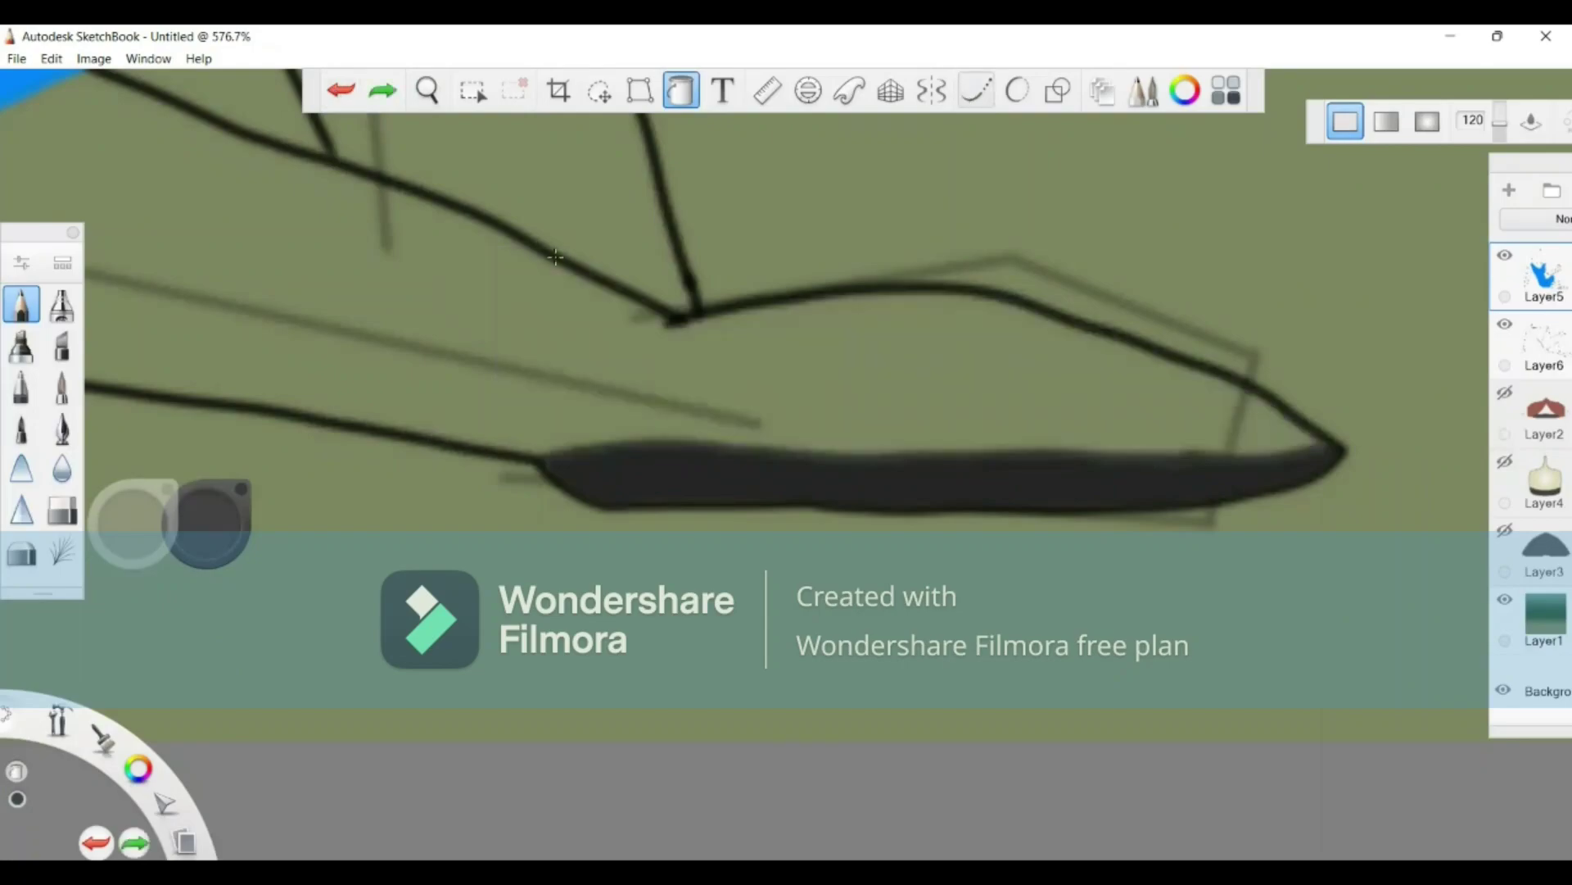
pyautogui.moveTo(548, 249)
pyautogui.mouseDown()
pyautogui.moveTo(496, 261)
pyautogui.moveTo(468, 302)
pyautogui.moveTo(542, 353)
pyautogui.moveTo(515, 392)
pyautogui.moveTo(426, 434)
pyautogui.mouseUp()
pyautogui.click(674, 98)
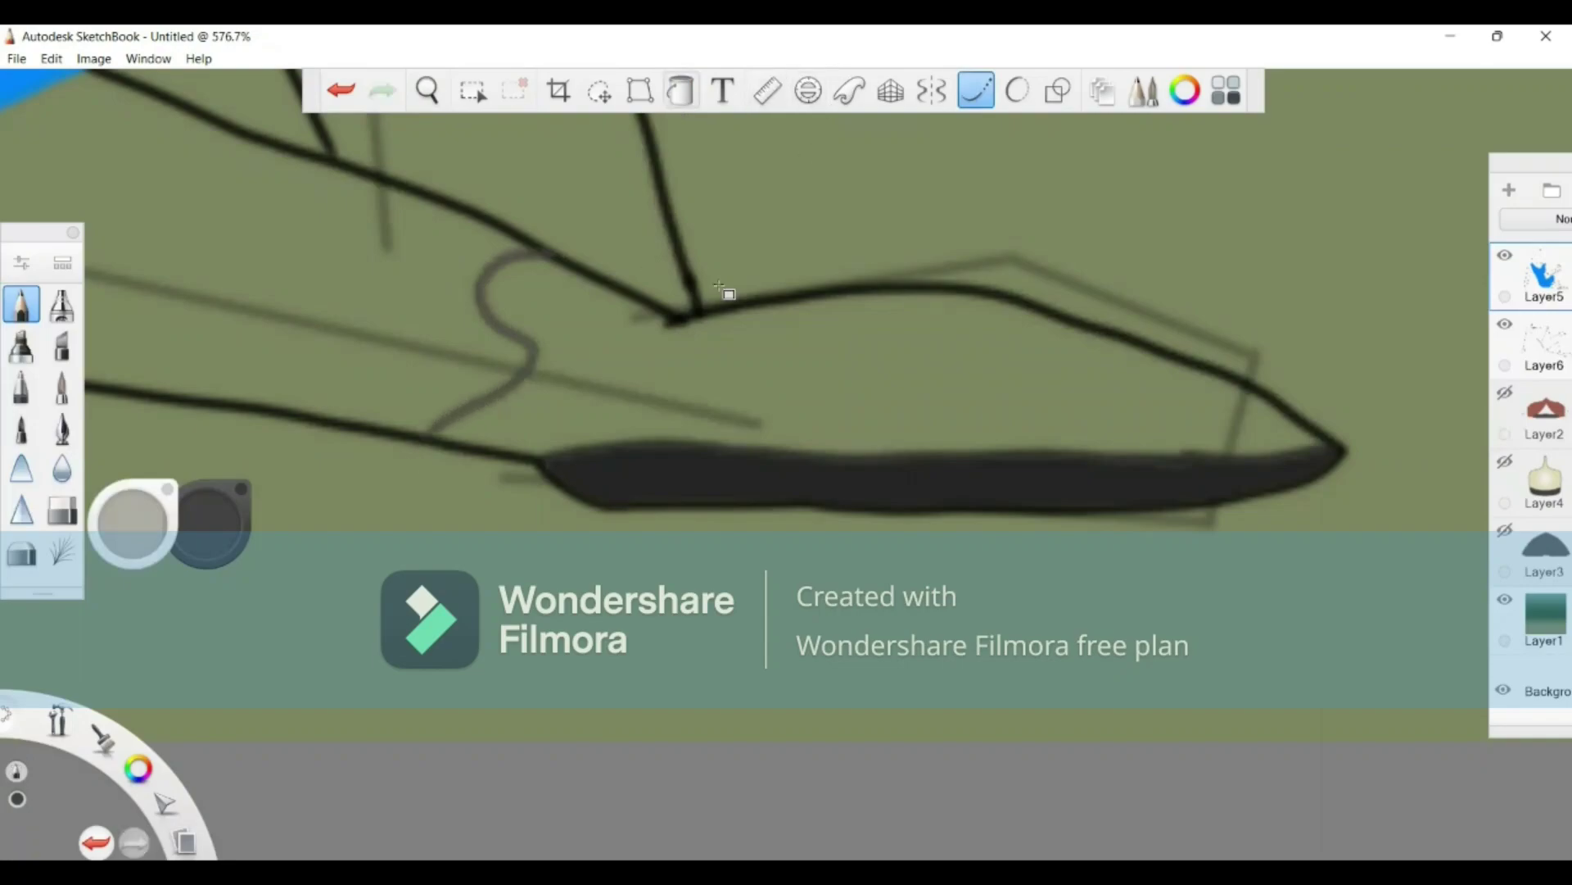
pyautogui.click(753, 380)
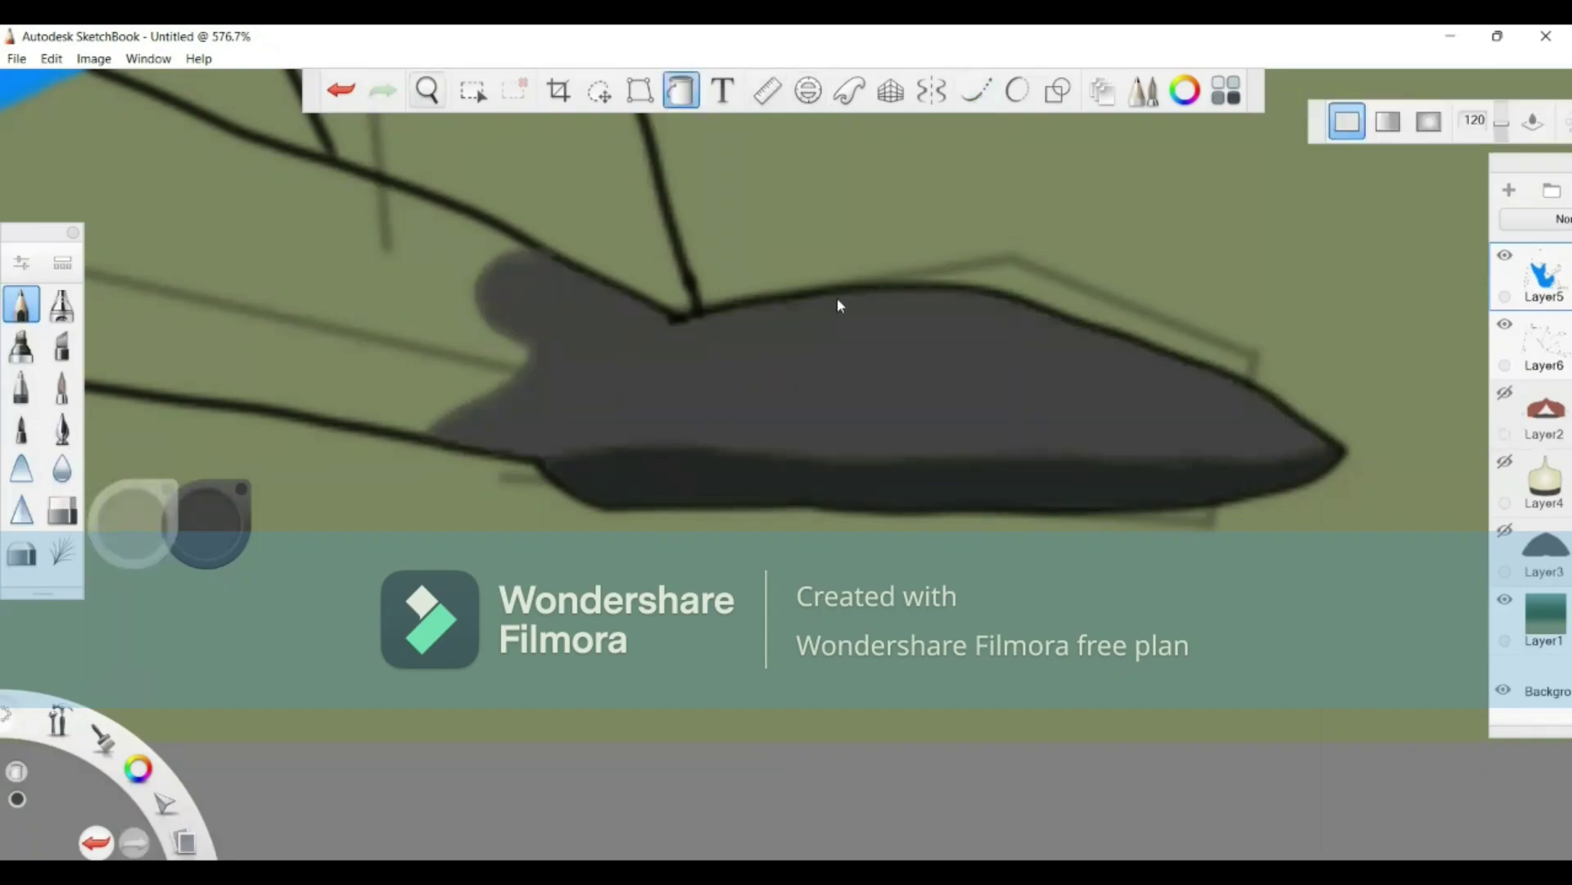
# Step: Choose a light tan skin colour and flood fill the arm holding the cup and its separate fingers
pyautogui.press('space')
pyautogui.moveTo(837, 305); pyautogui.dragTo(711, 847)
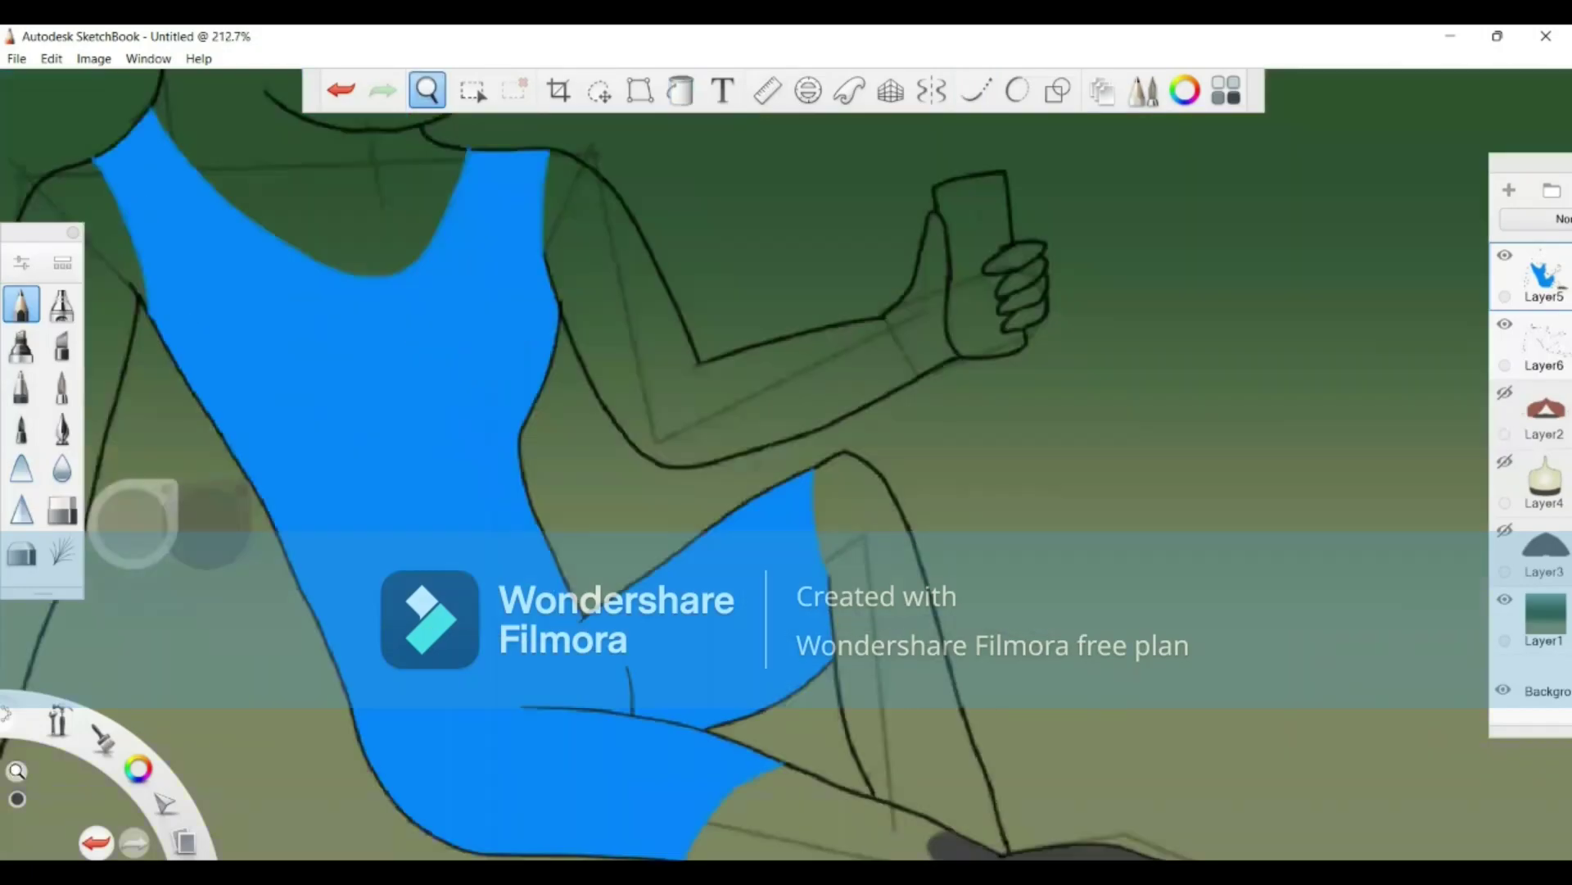
pyautogui.moveTo(725, 754); pyautogui.dragTo(685, 533)
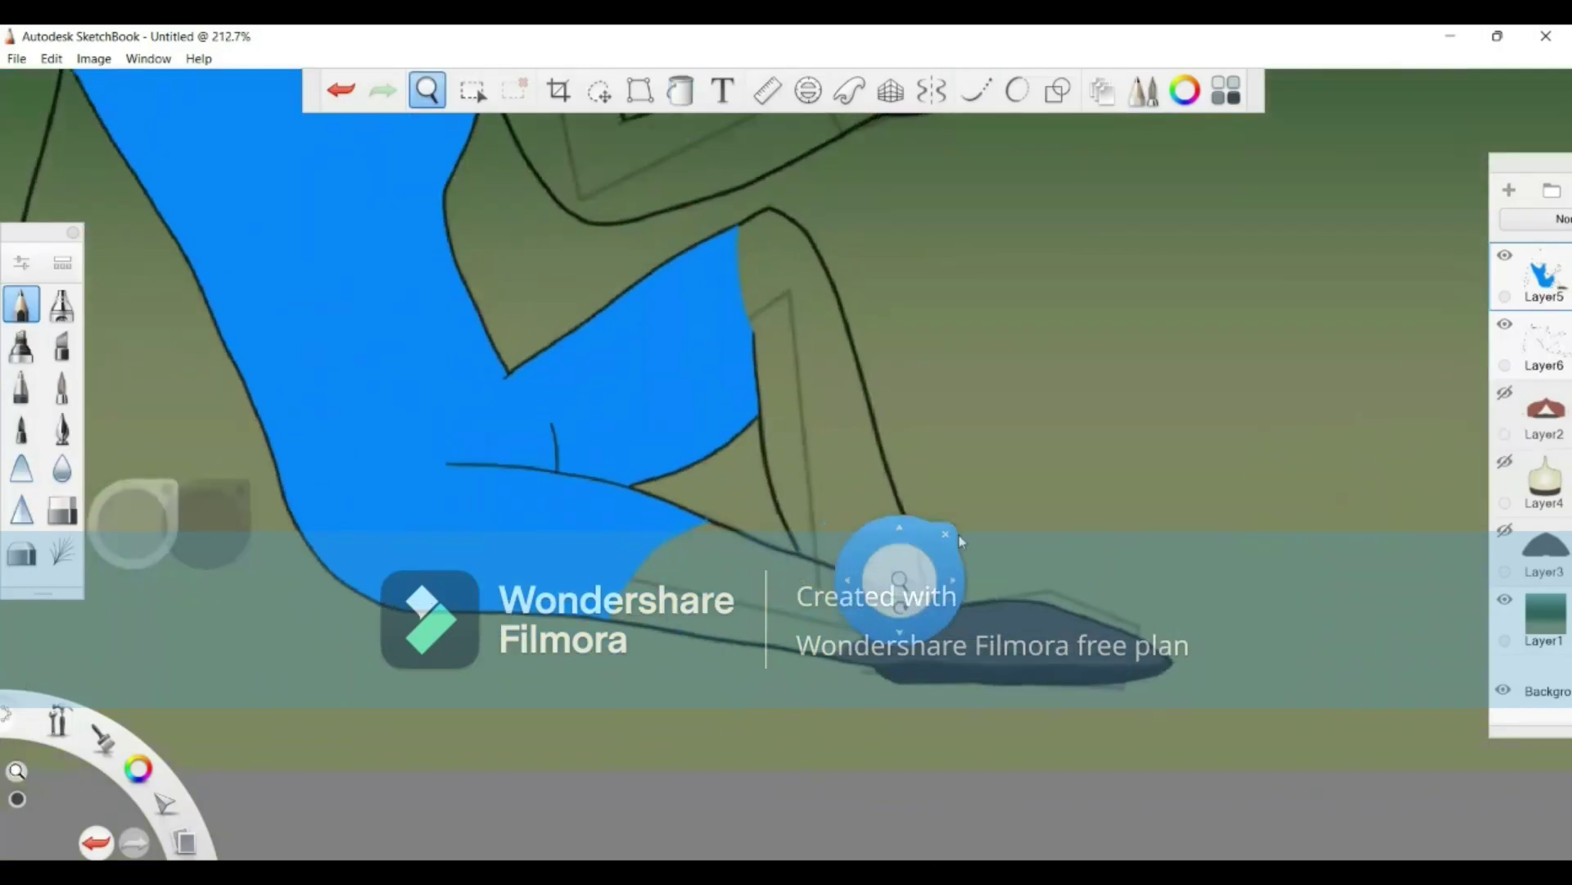
pyautogui.moveTo(529, 505); pyautogui.dragTo(660, 776)
pyautogui.moveTo(929, 703); pyautogui.dragTo(948, 369)
pyautogui.click(793, 509)
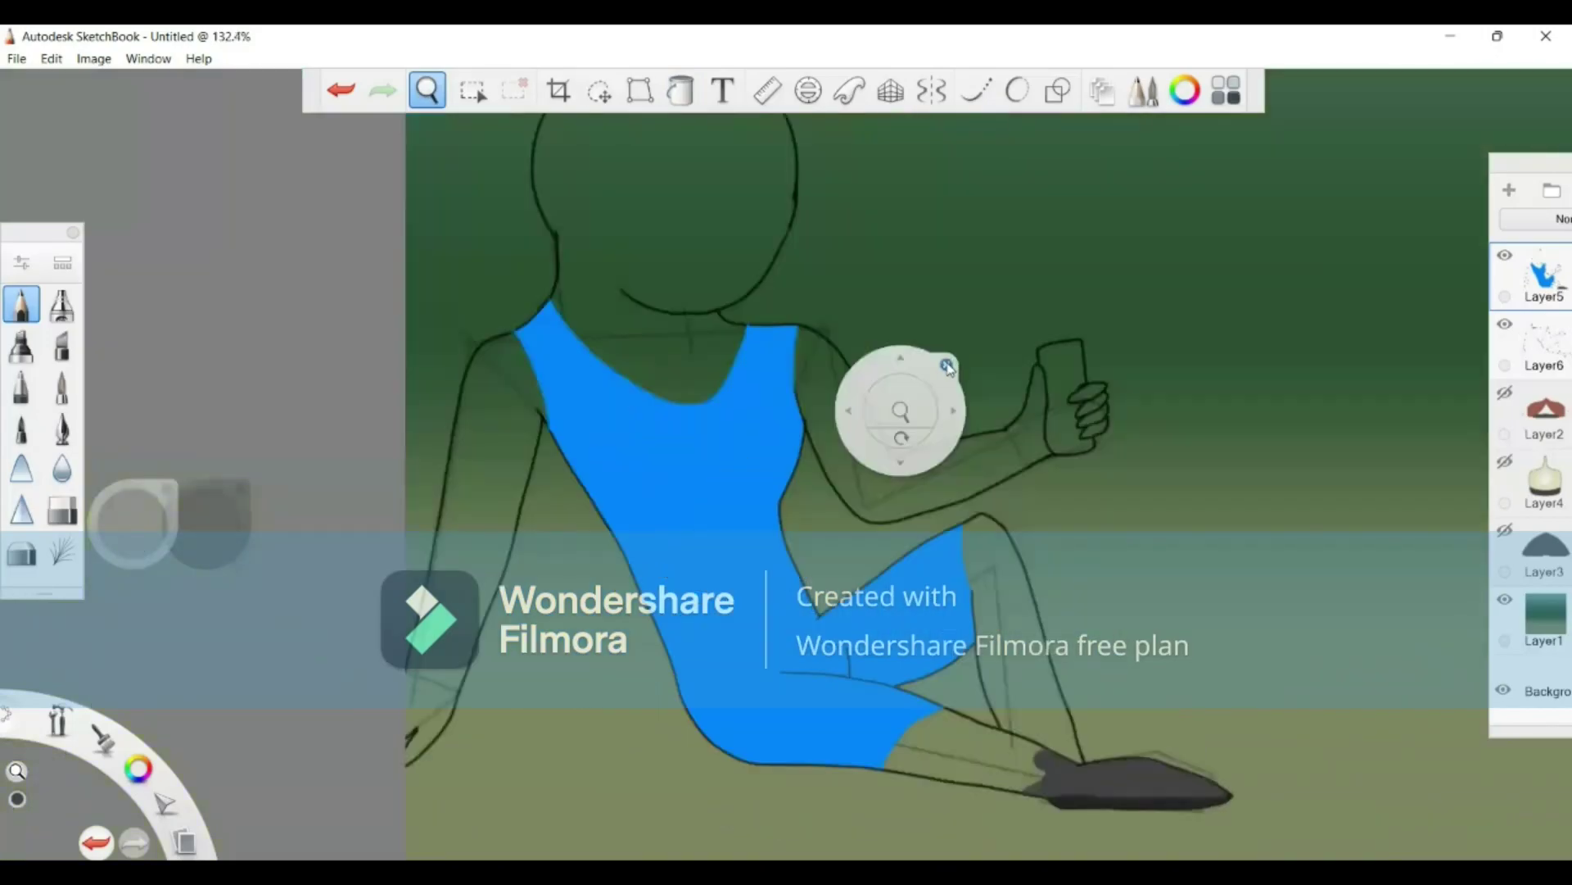
pyautogui.click(948, 366)
pyautogui.click(206, 528)
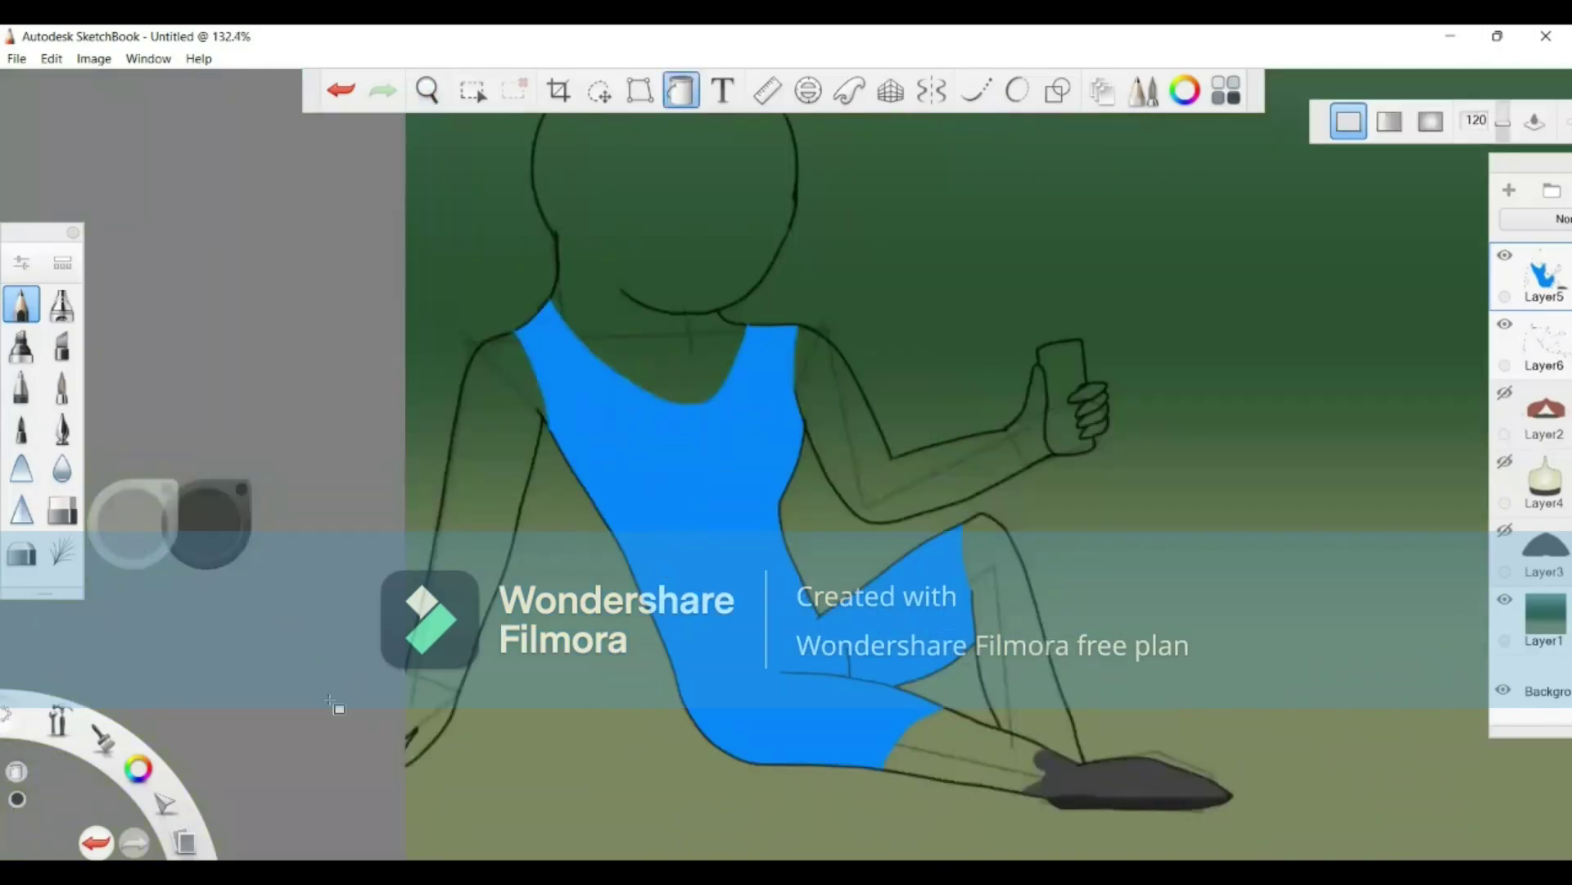
pyautogui.click(1457, 634)
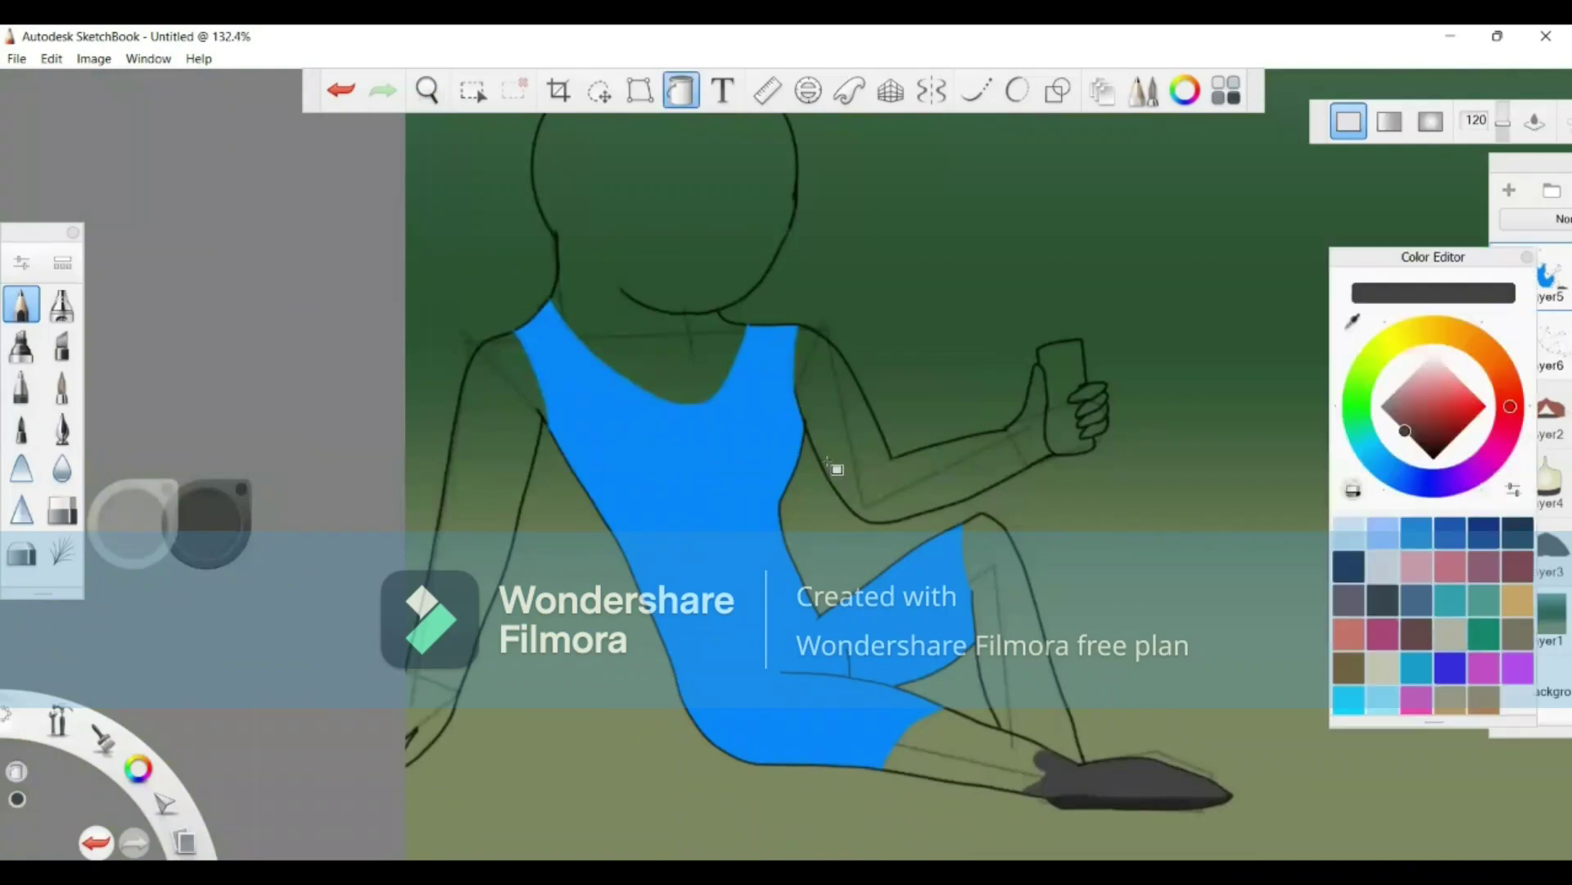
pyautogui.click(829, 460)
pyautogui.click(1093, 396)
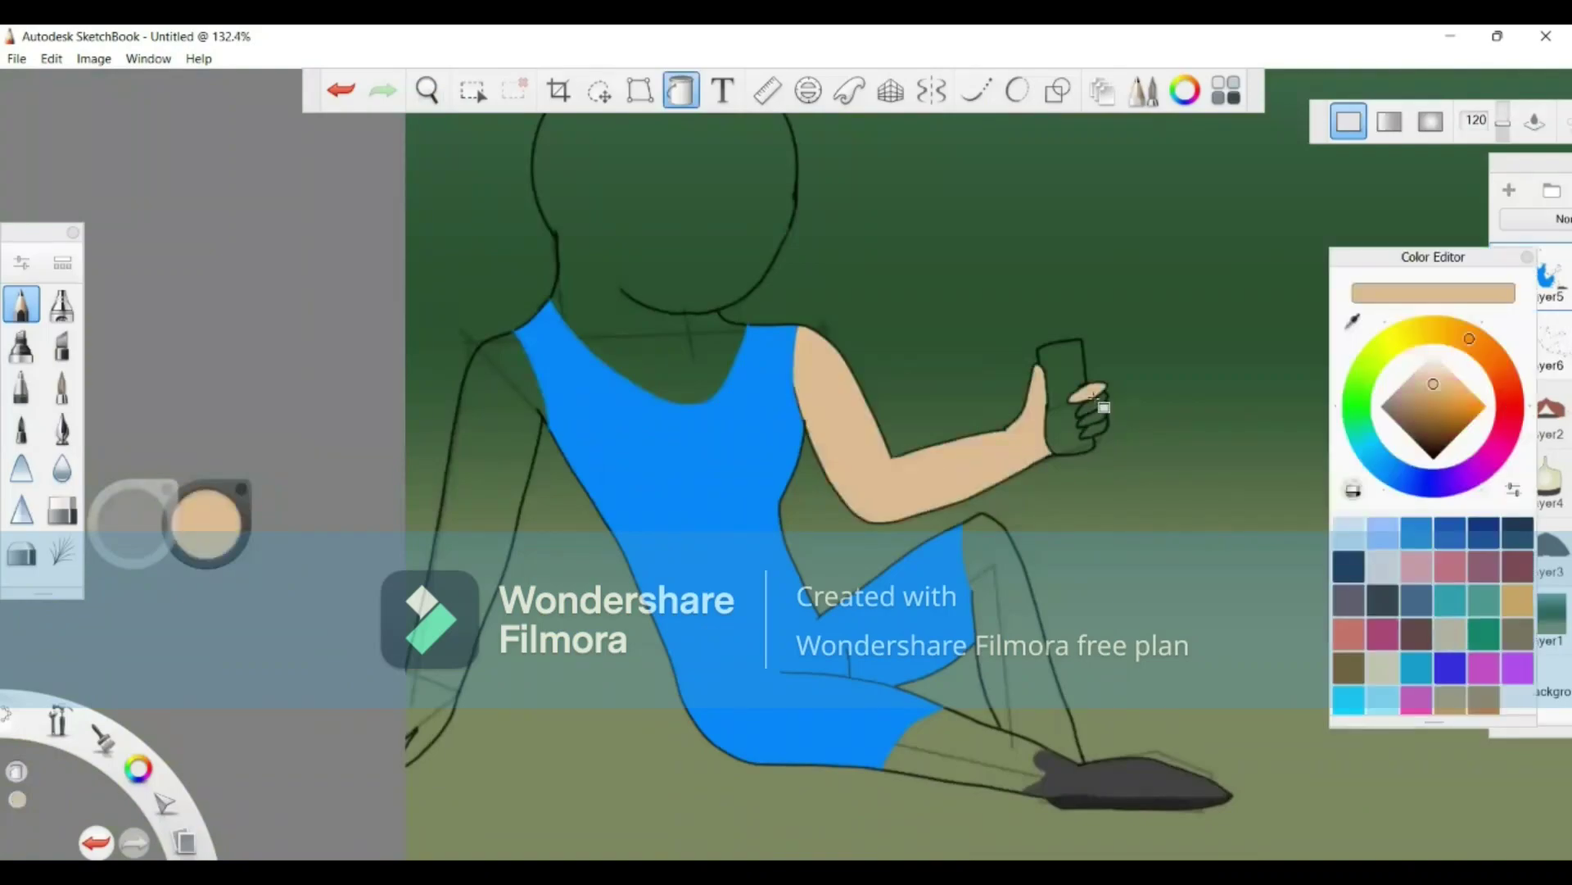
pyautogui.click(1096, 405)
pyautogui.click(1093, 416)
# Step: Flood fill both bare lower legs and the supporting arm with the same light tan
pyautogui.click(1024, 663)
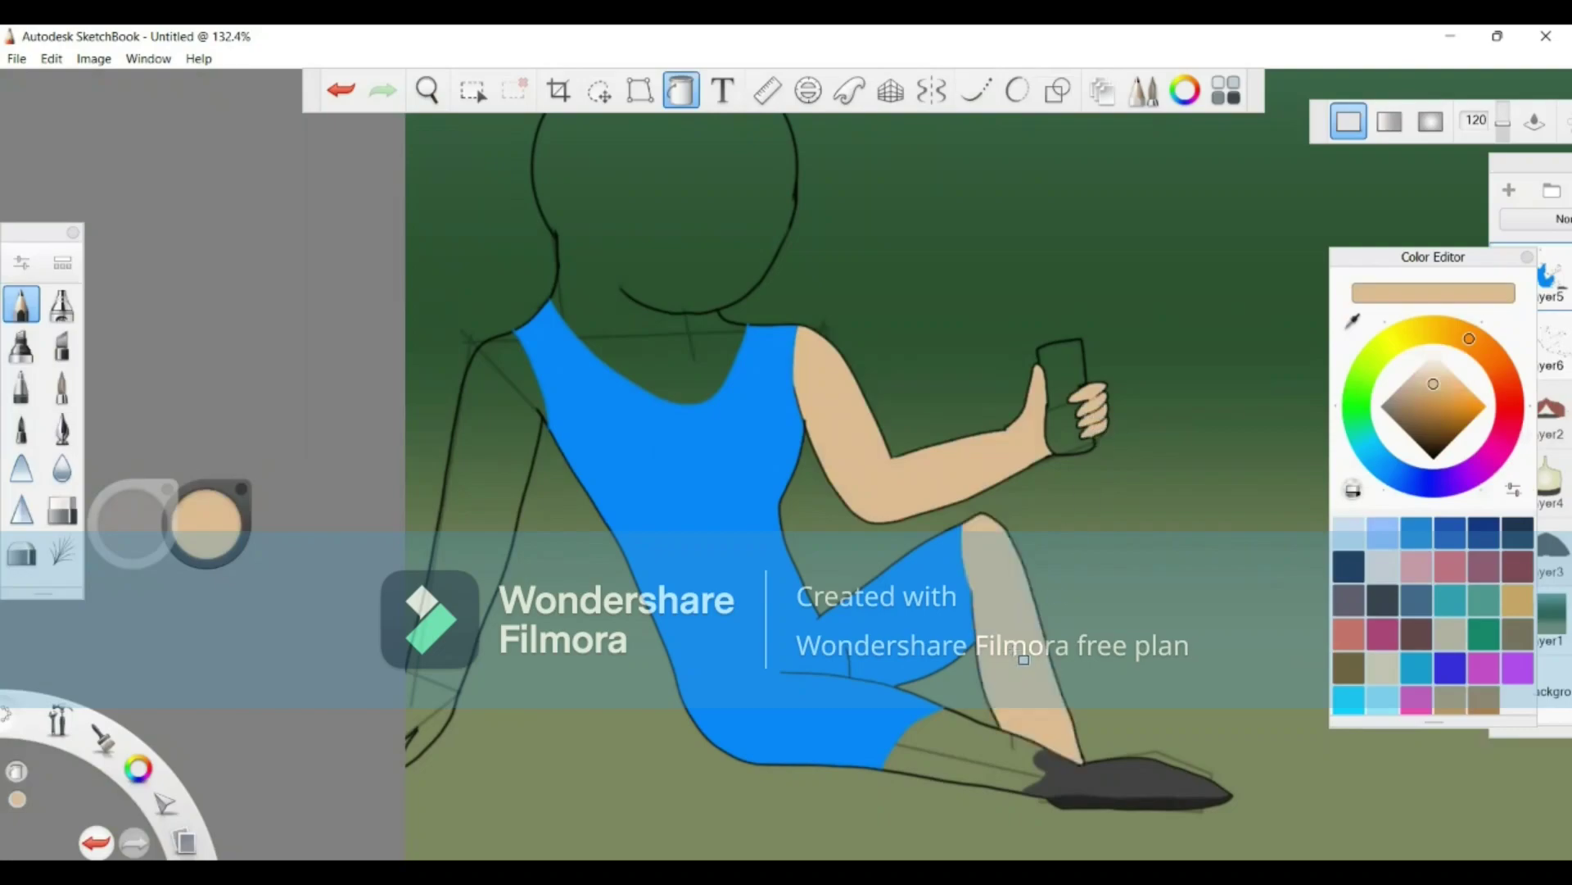
pyautogui.click(951, 748)
pyautogui.click(520, 490)
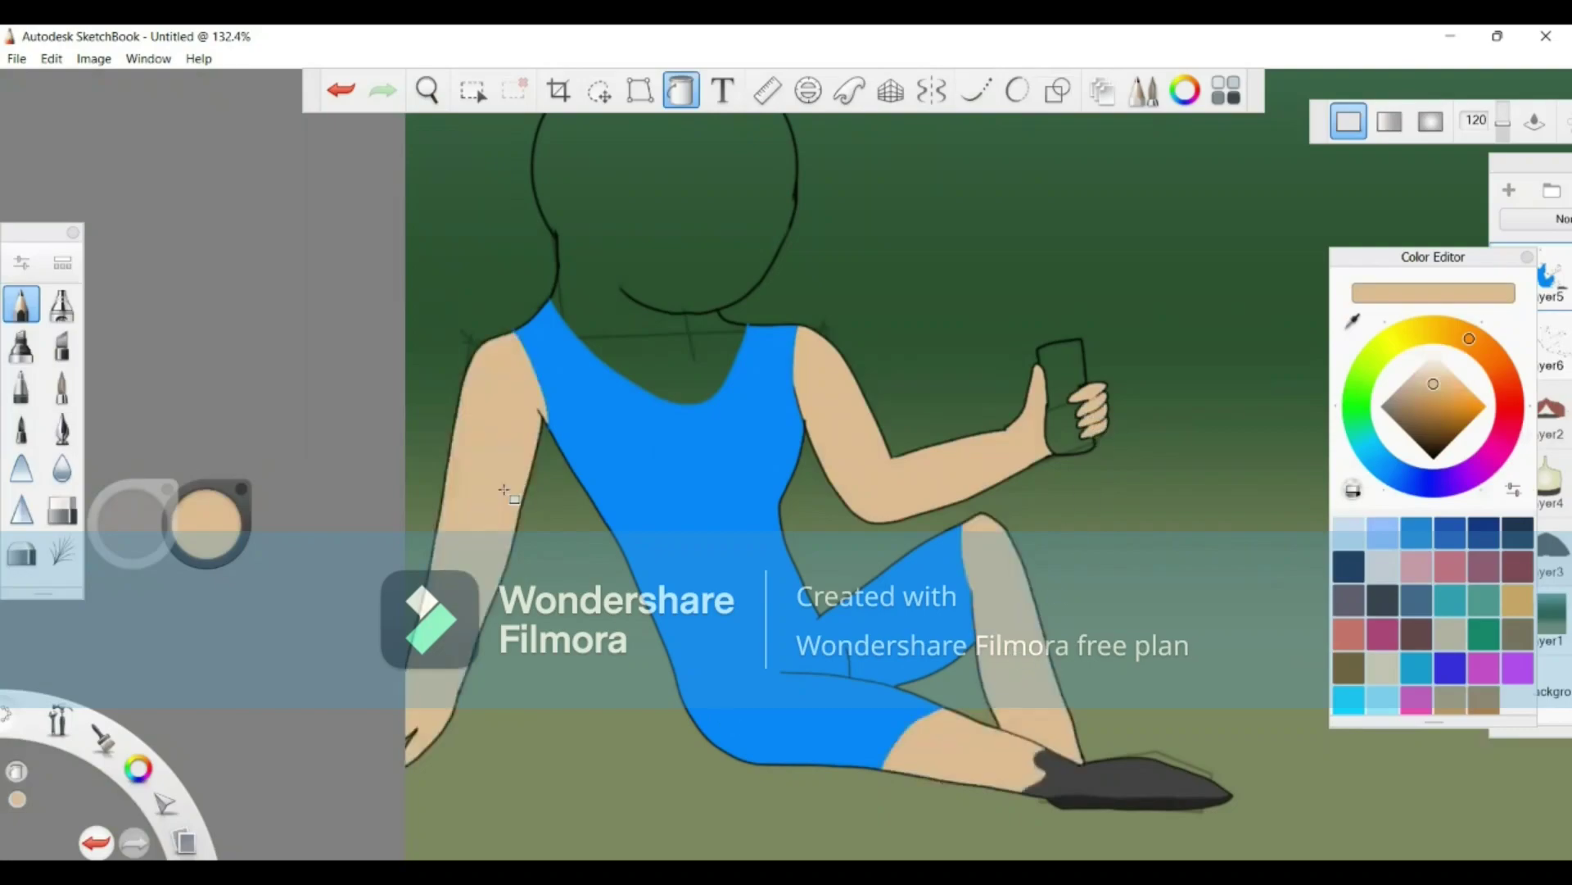
# Step: Flood fill the figure's head and neck with the same light tan and close the Color Editor
pyautogui.click(659, 301)
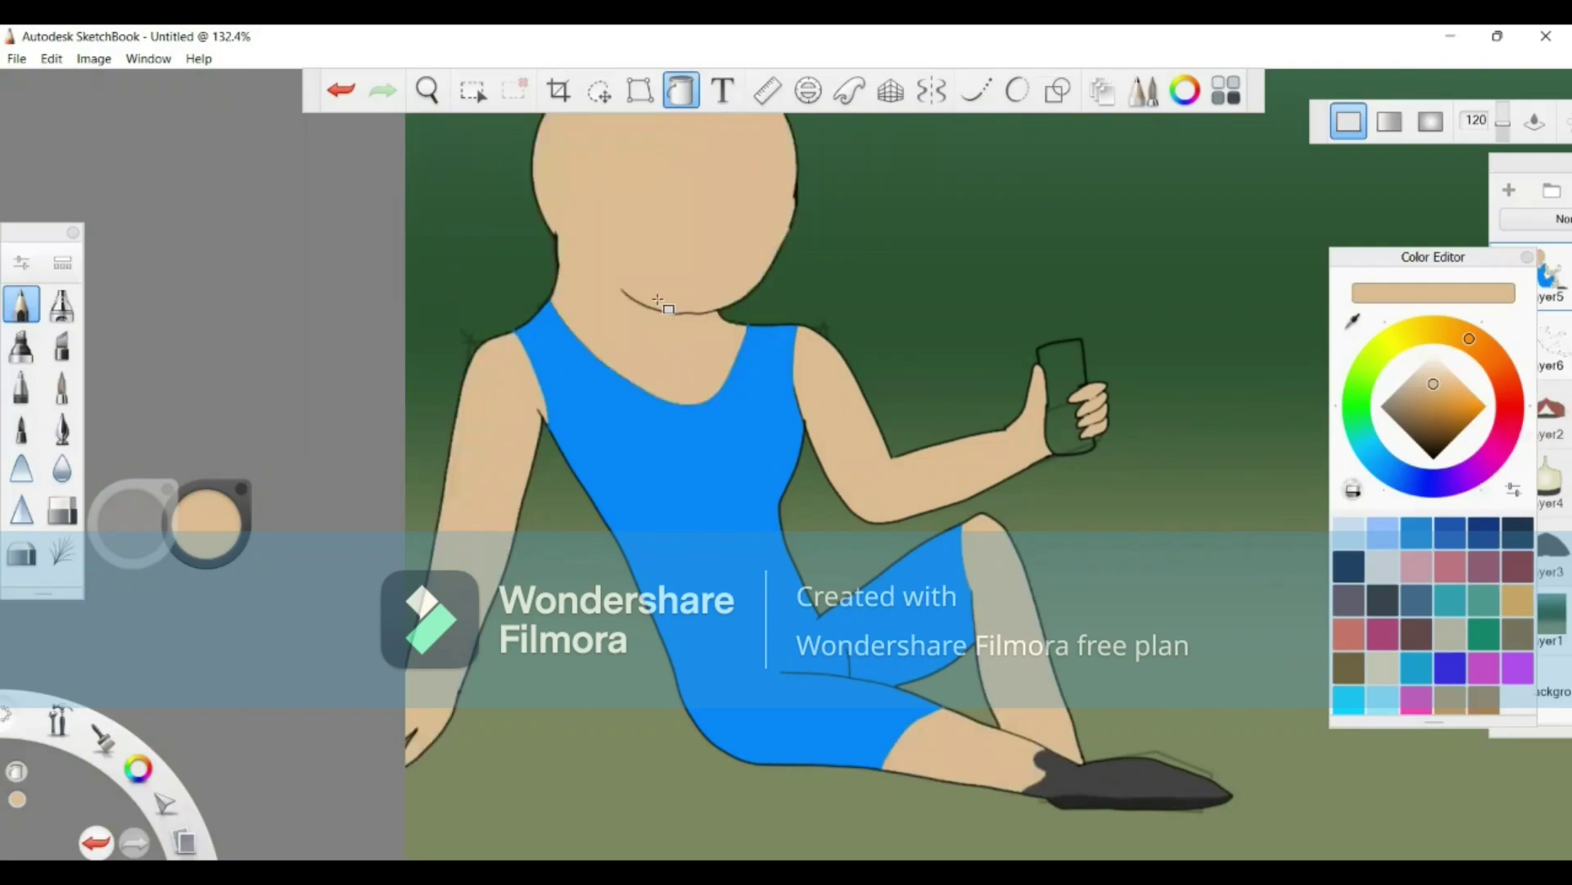
pyautogui.click(426, 85)
pyautogui.moveTo(711, 240); pyautogui.dragTo(1016, 701)
pyautogui.click(1025, 418)
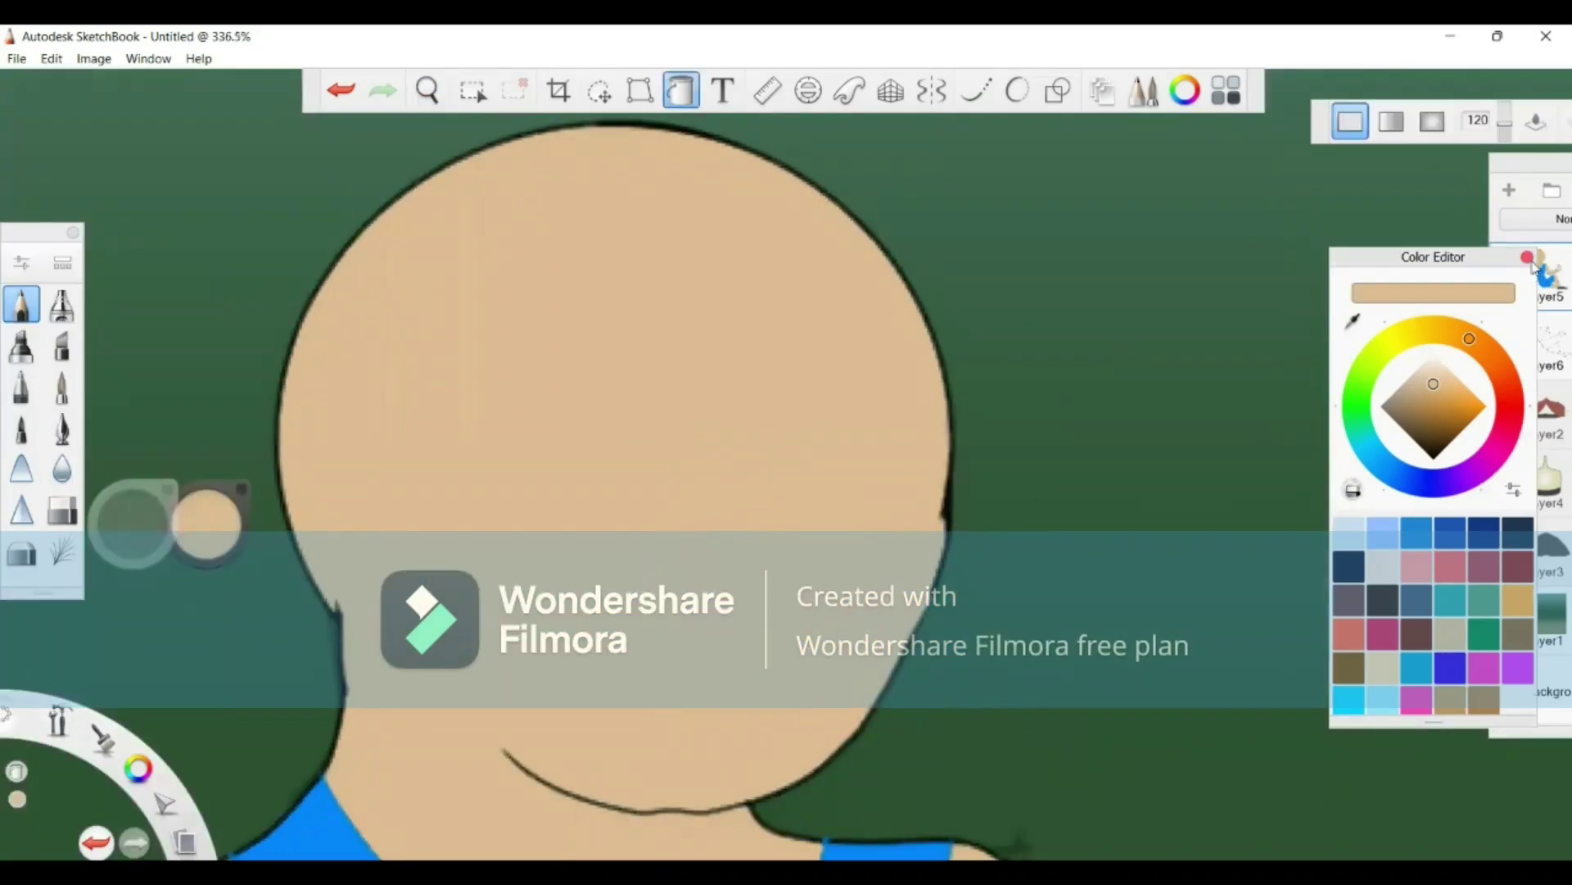
pyautogui.click(1529, 258)
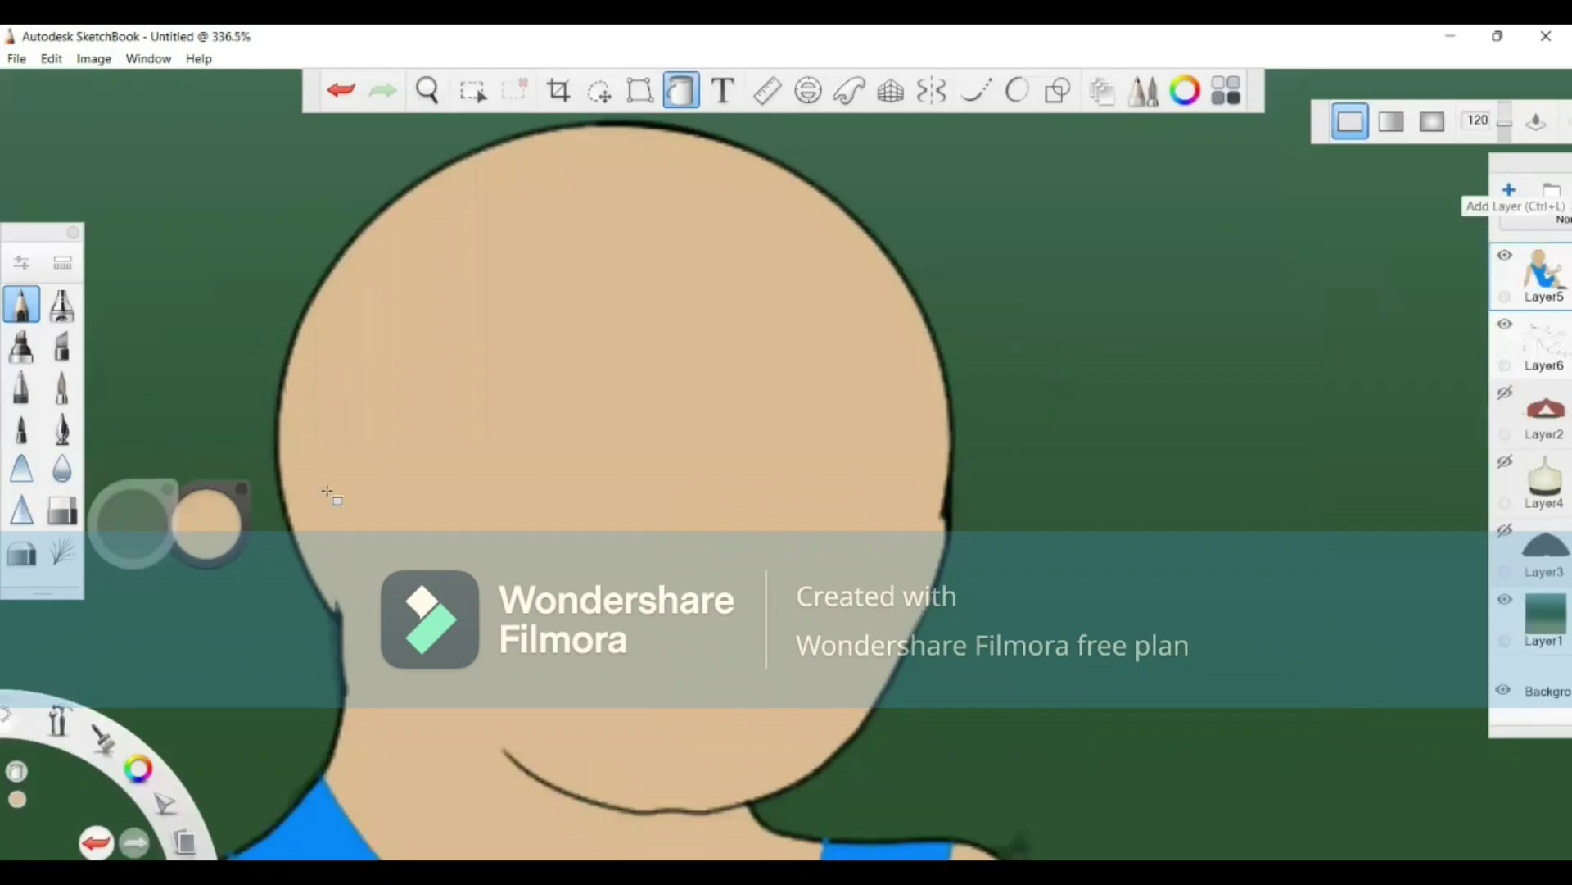
# Step: Add a layer at 41 opacity and draw straight black guide lines for the two closed eyes
pyautogui.hotkey('ctrl', 'l')
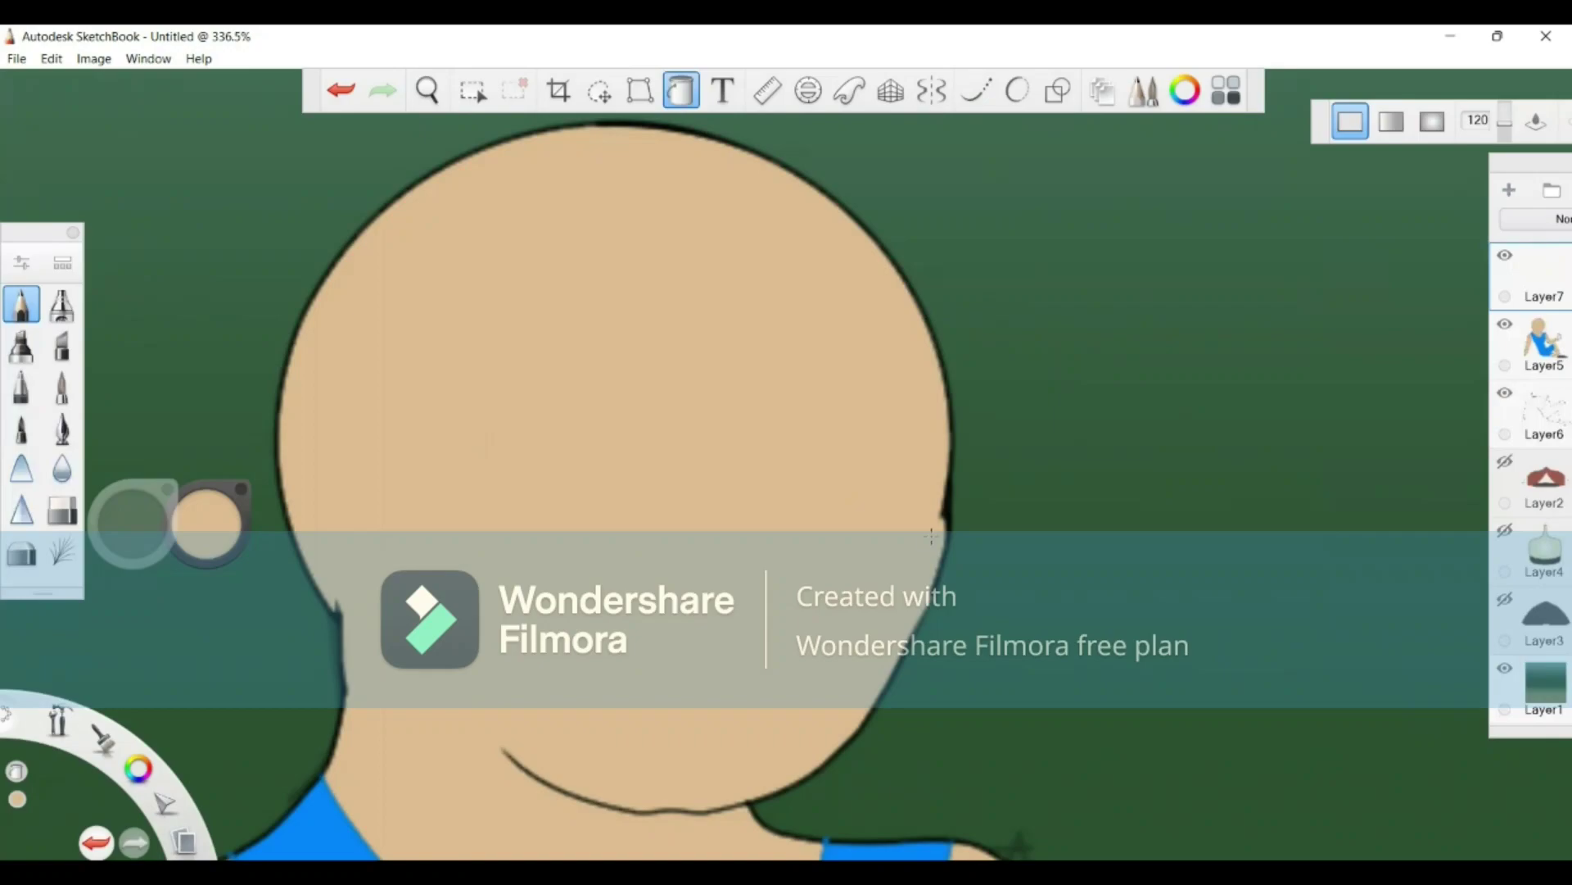
pyautogui.press('l')
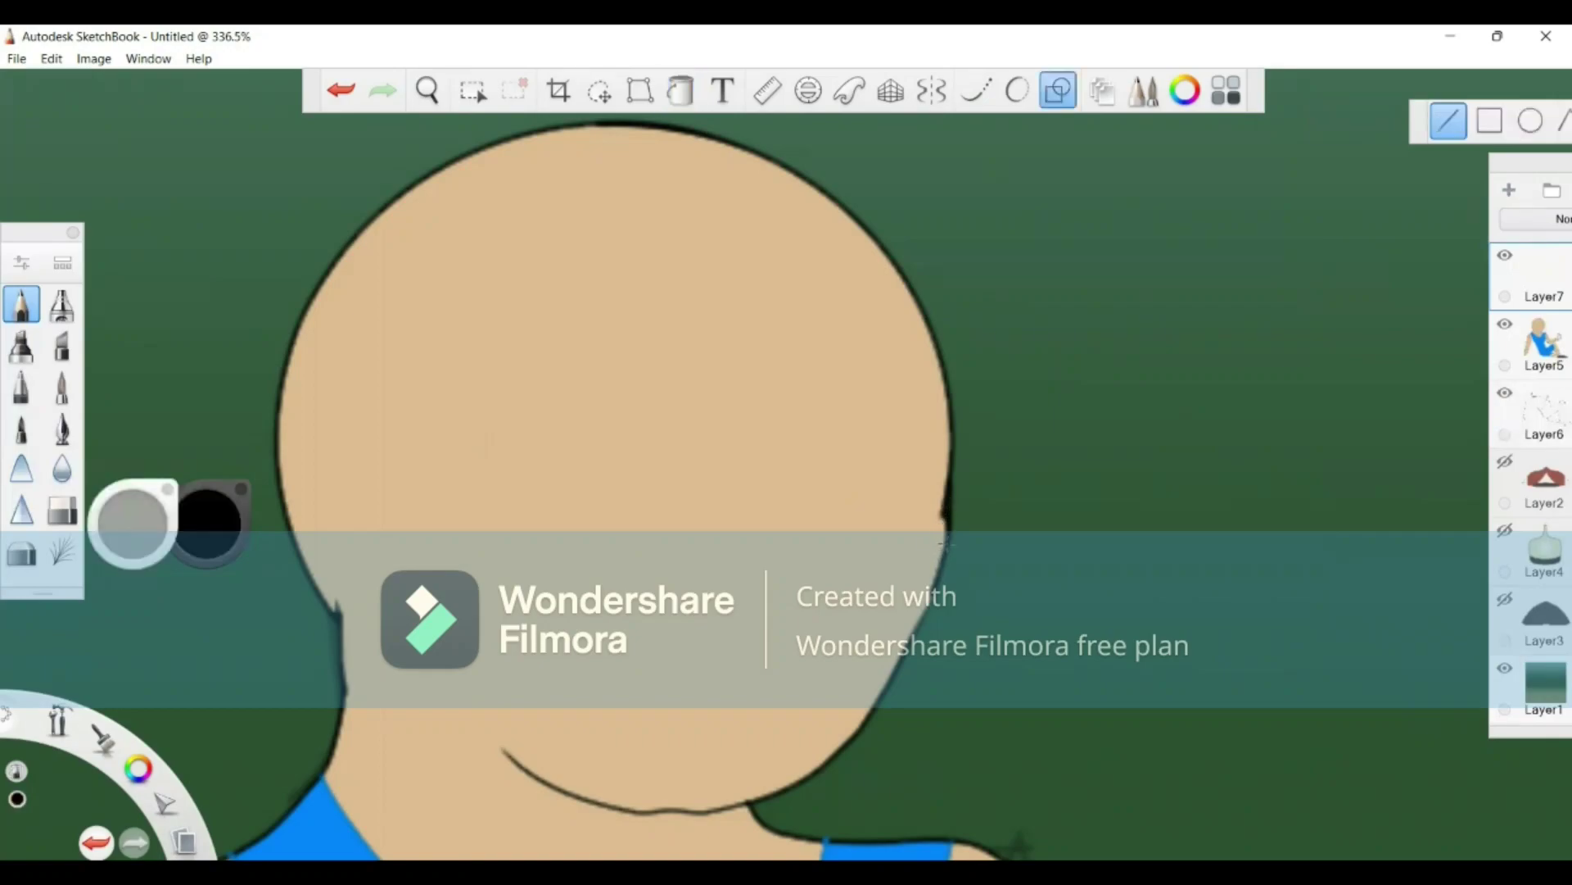
pyautogui.moveTo(836, 629); pyautogui.dragTo(862, 614)
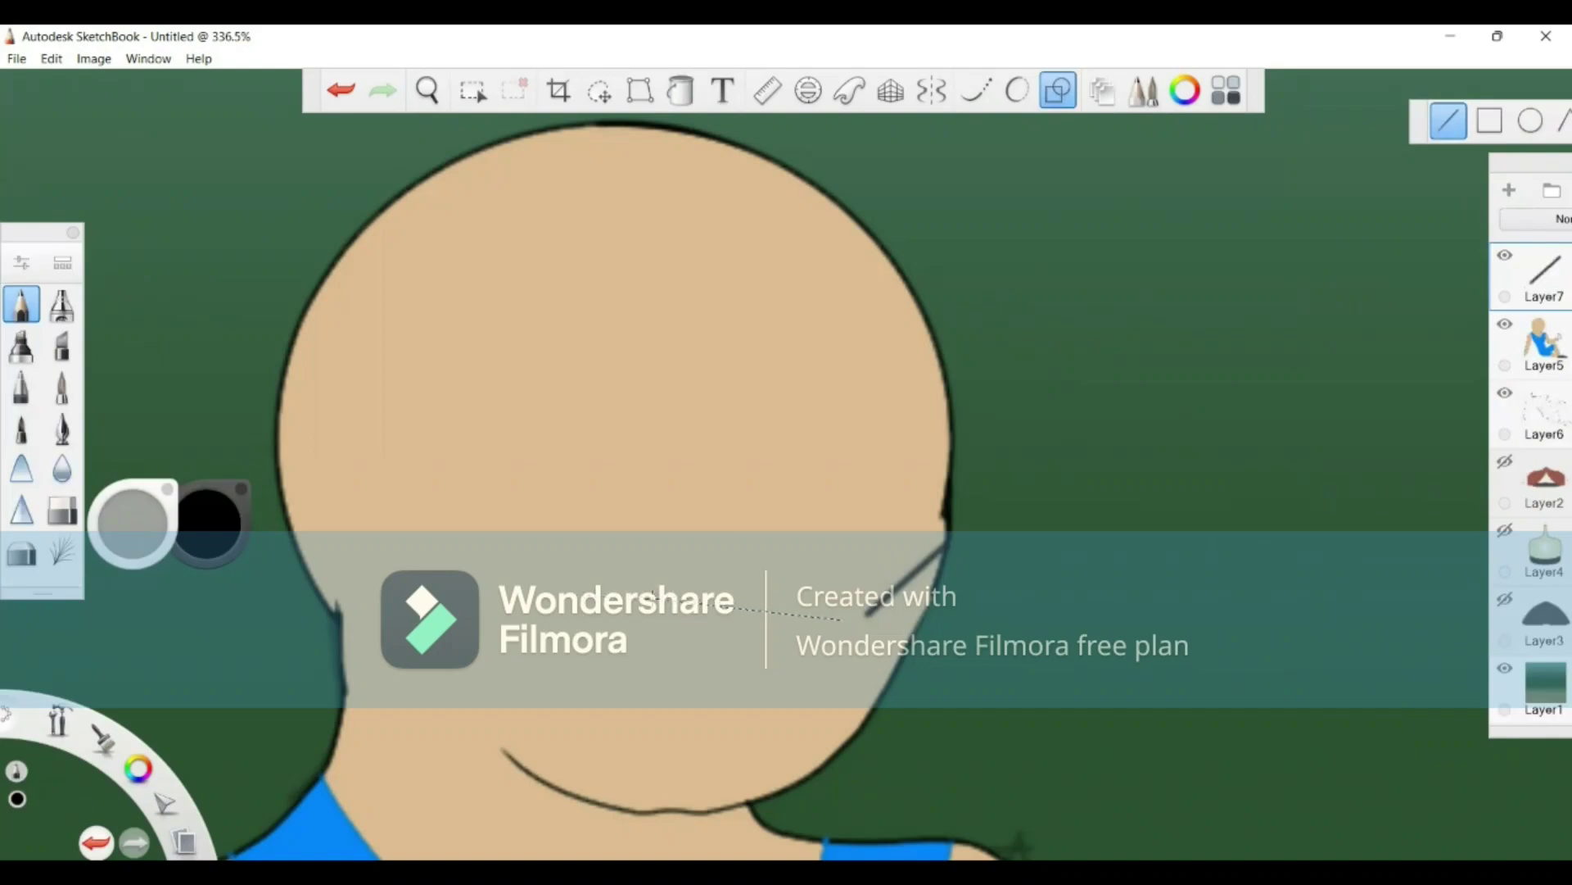
pyautogui.moveTo(840, 620); pyautogui.dragTo(844, 622)
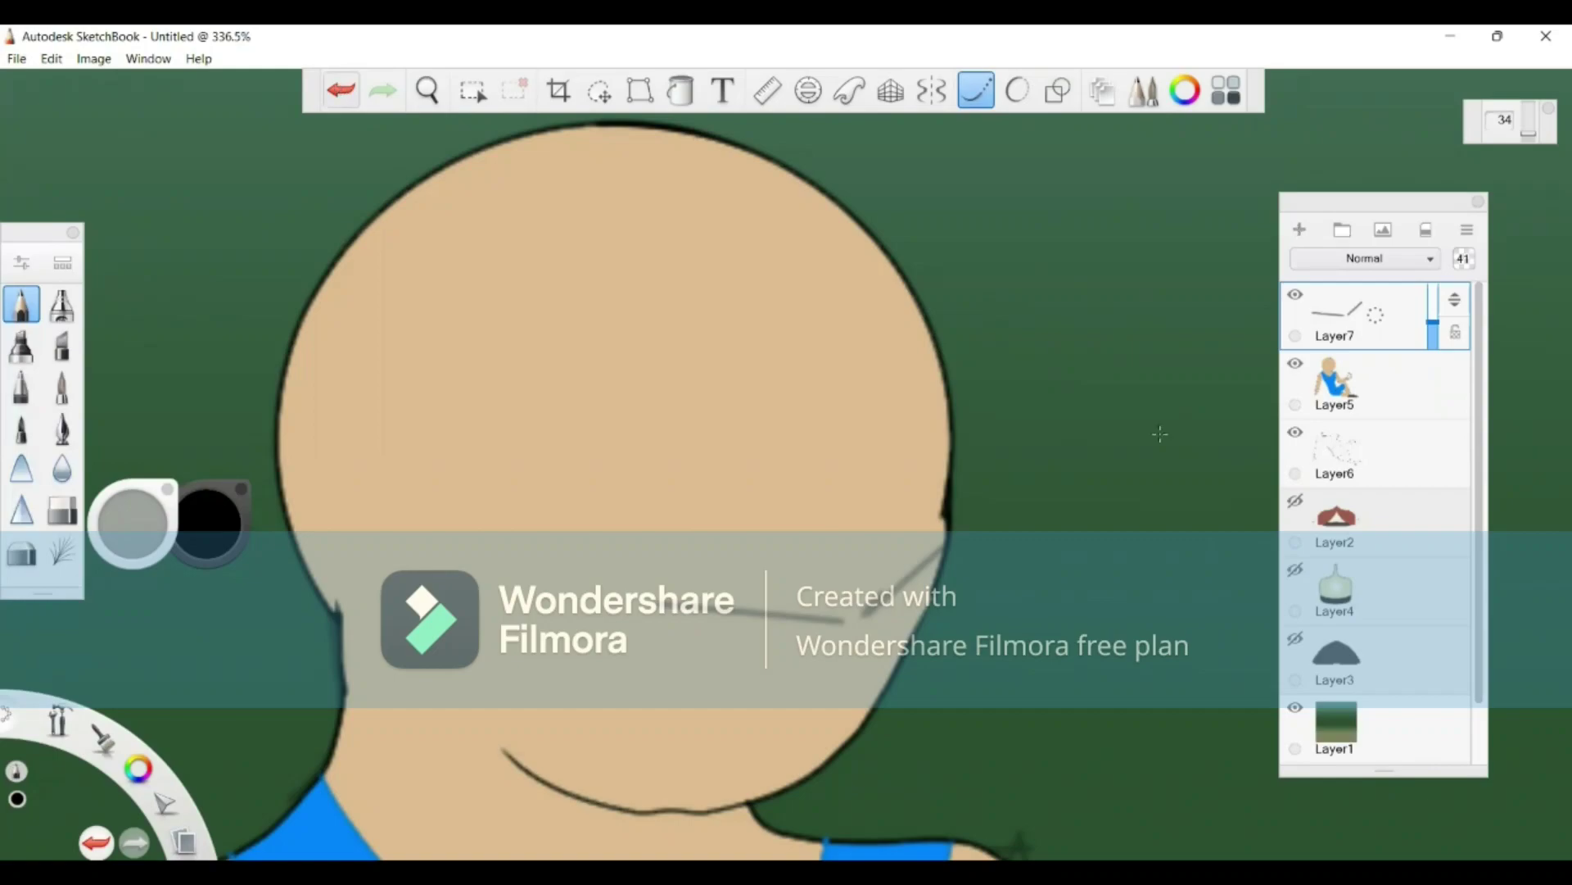
# Step: On another new layer, outline both closed eyes as thin tapered shapes along the guide lines using Steady Stroke
pyautogui.hotkey('ctrl', 'shift', 'n')
pyautogui.moveTo(872, 608)
pyautogui.mouseDown()
pyautogui.moveTo(948, 534)
pyautogui.moveTo(958, 547)
pyautogui.mouseUp()
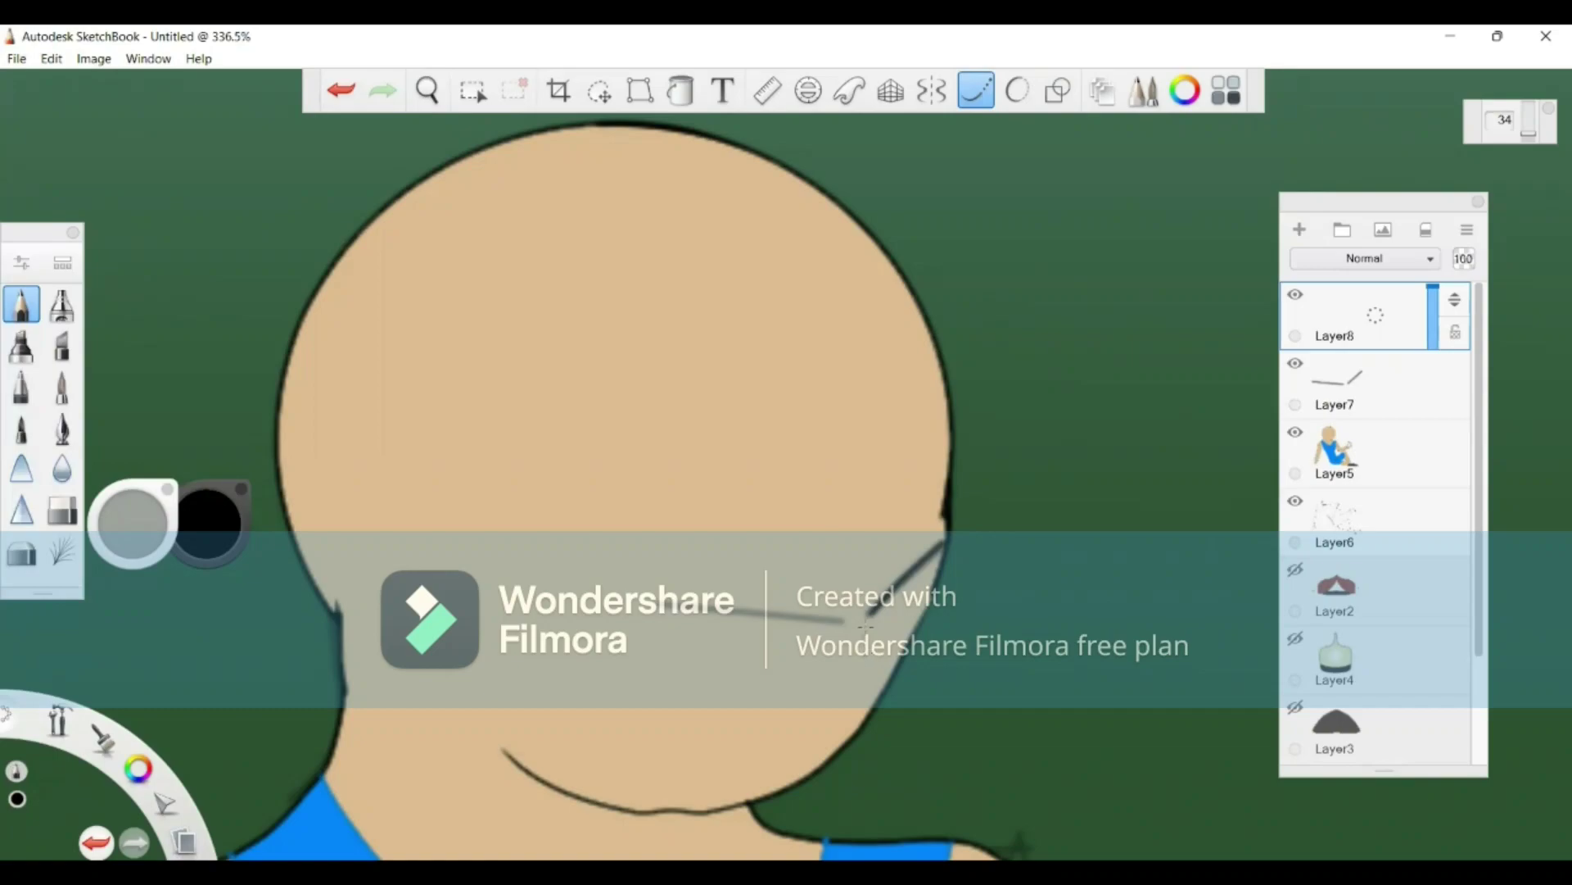
pyautogui.moveTo(870, 611); pyautogui.dragTo(960, 556)
pyautogui.moveTo(848, 618); pyautogui.dragTo(647, 600)
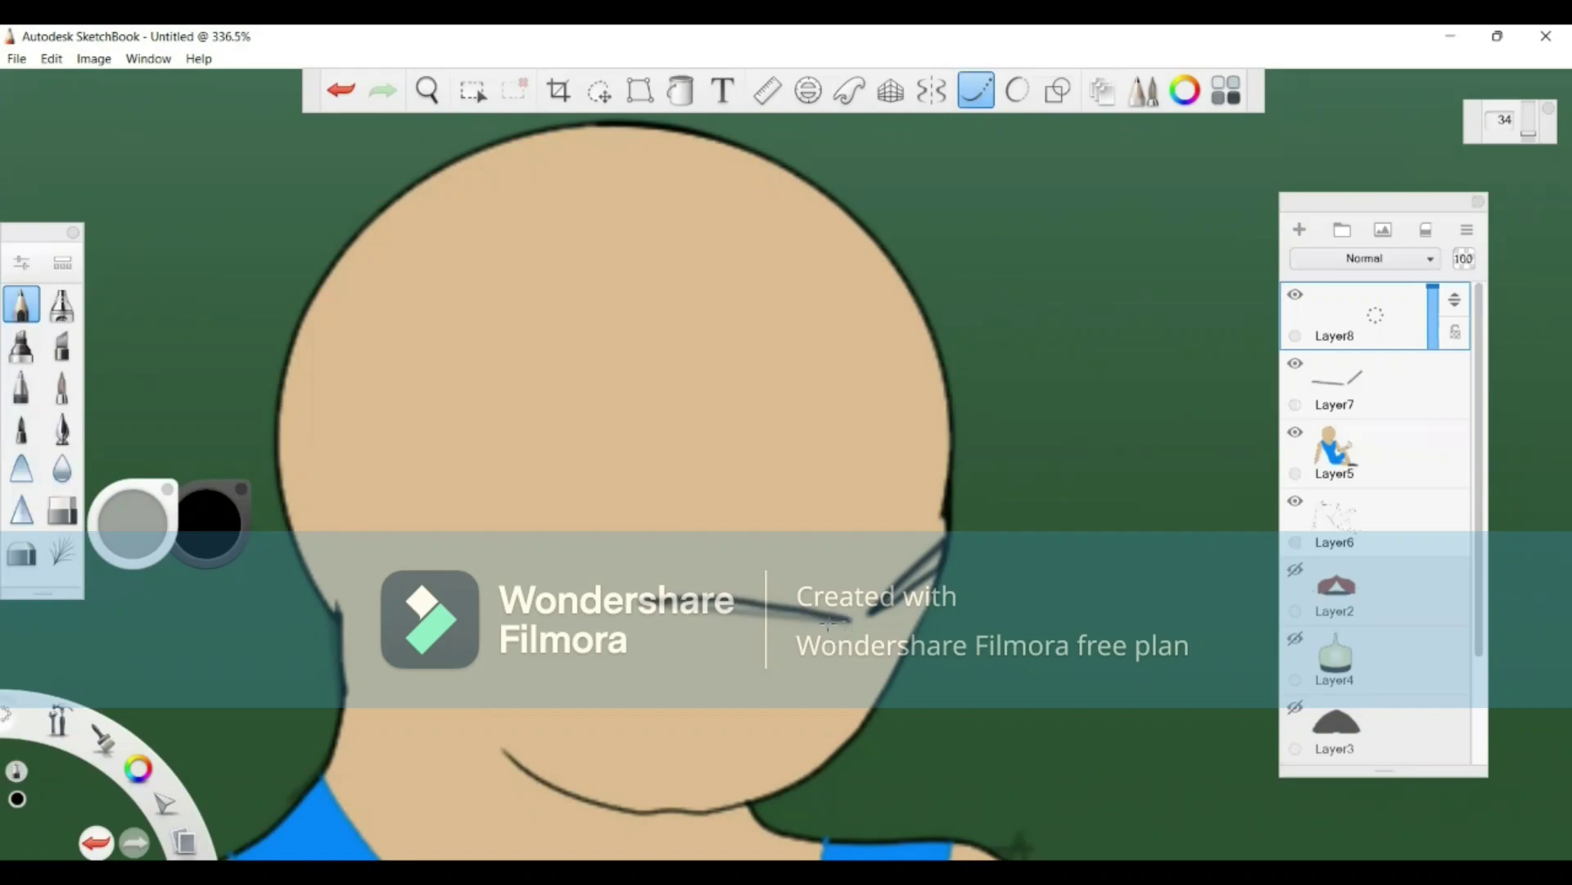
pyautogui.moveTo(843, 621)
pyautogui.mouseDown()
pyautogui.moveTo(657, 614)
pyautogui.moveTo(614, 583)
pyautogui.mouseUp()
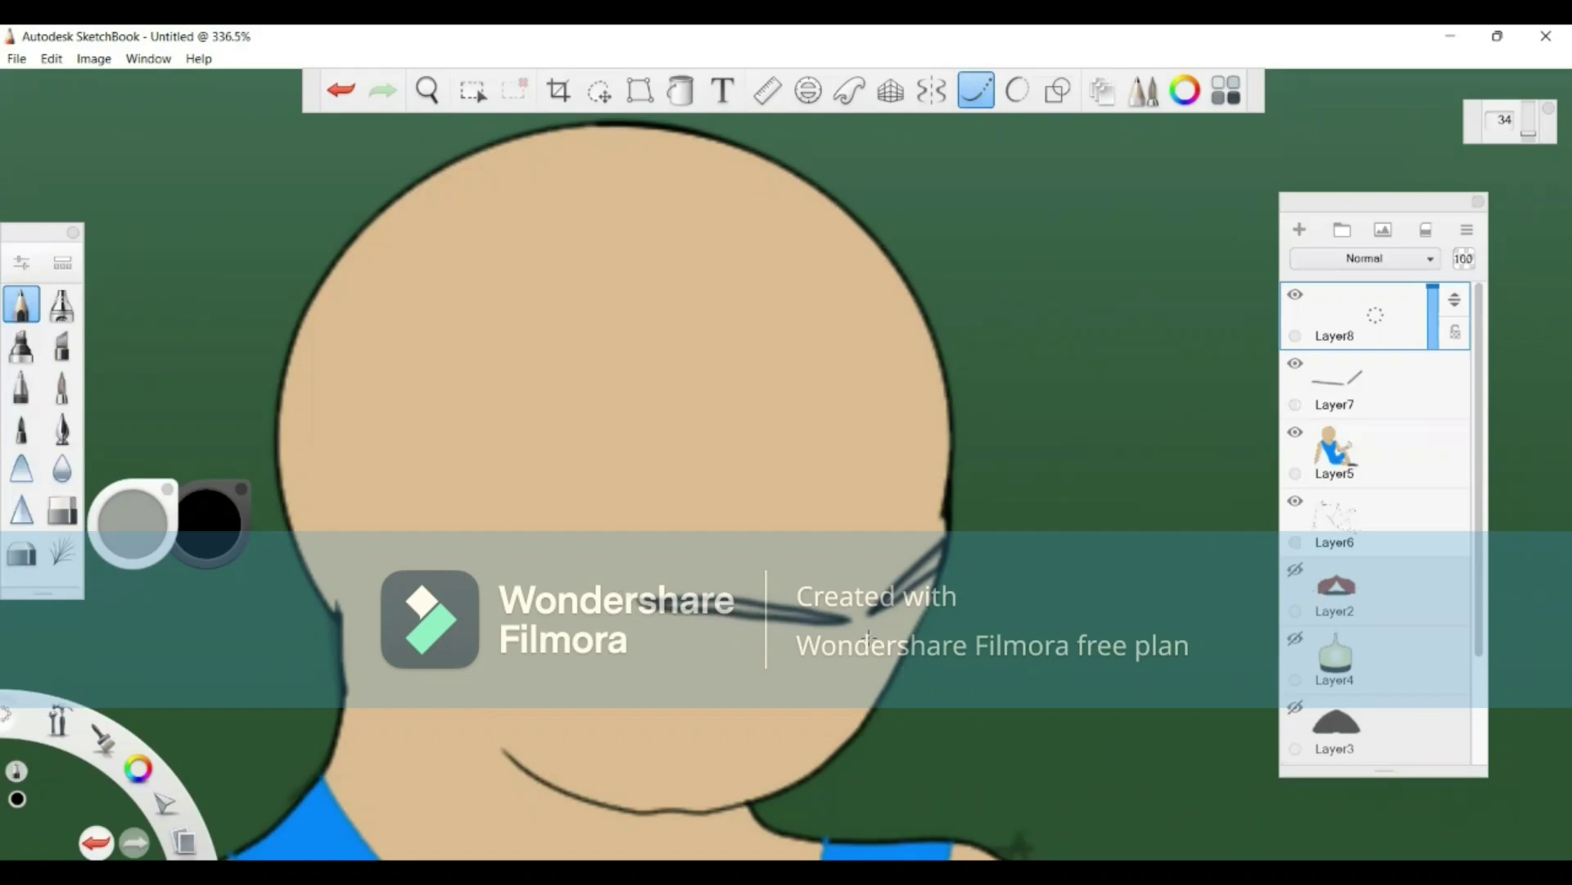
# Step: Draw a short nose line below the eyes and a small rounded triangular mouth outline near the chin
pyautogui.moveTo(867, 642); pyautogui.dragTo(854, 693)
pyautogui.moveTo(814, 745); pyautogui.dragTo(736, 699)
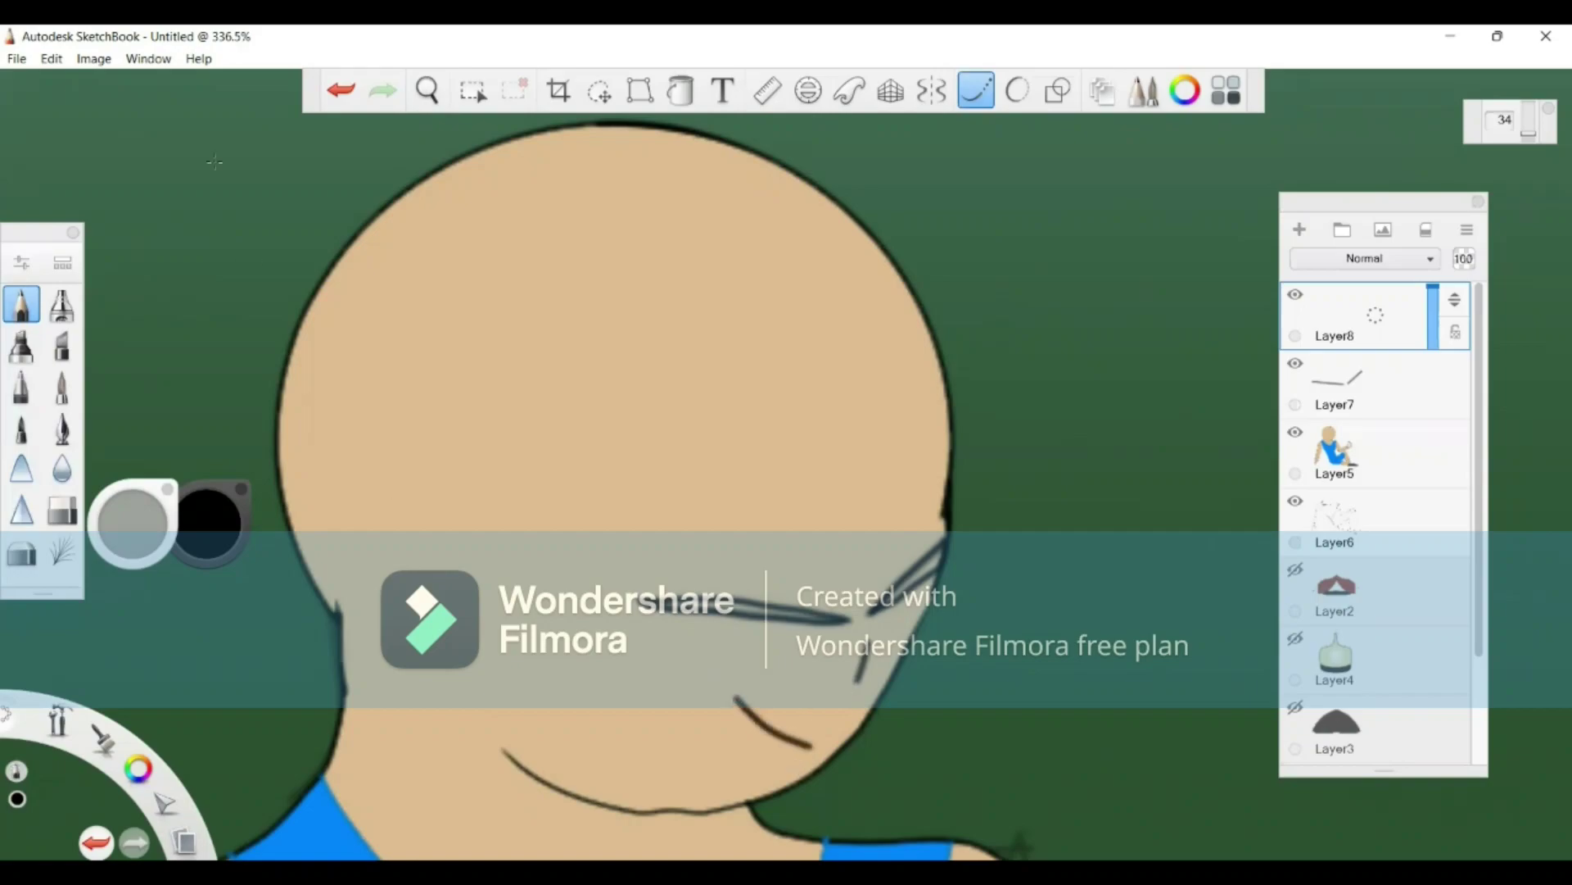
pyautogui.click(343, 89)
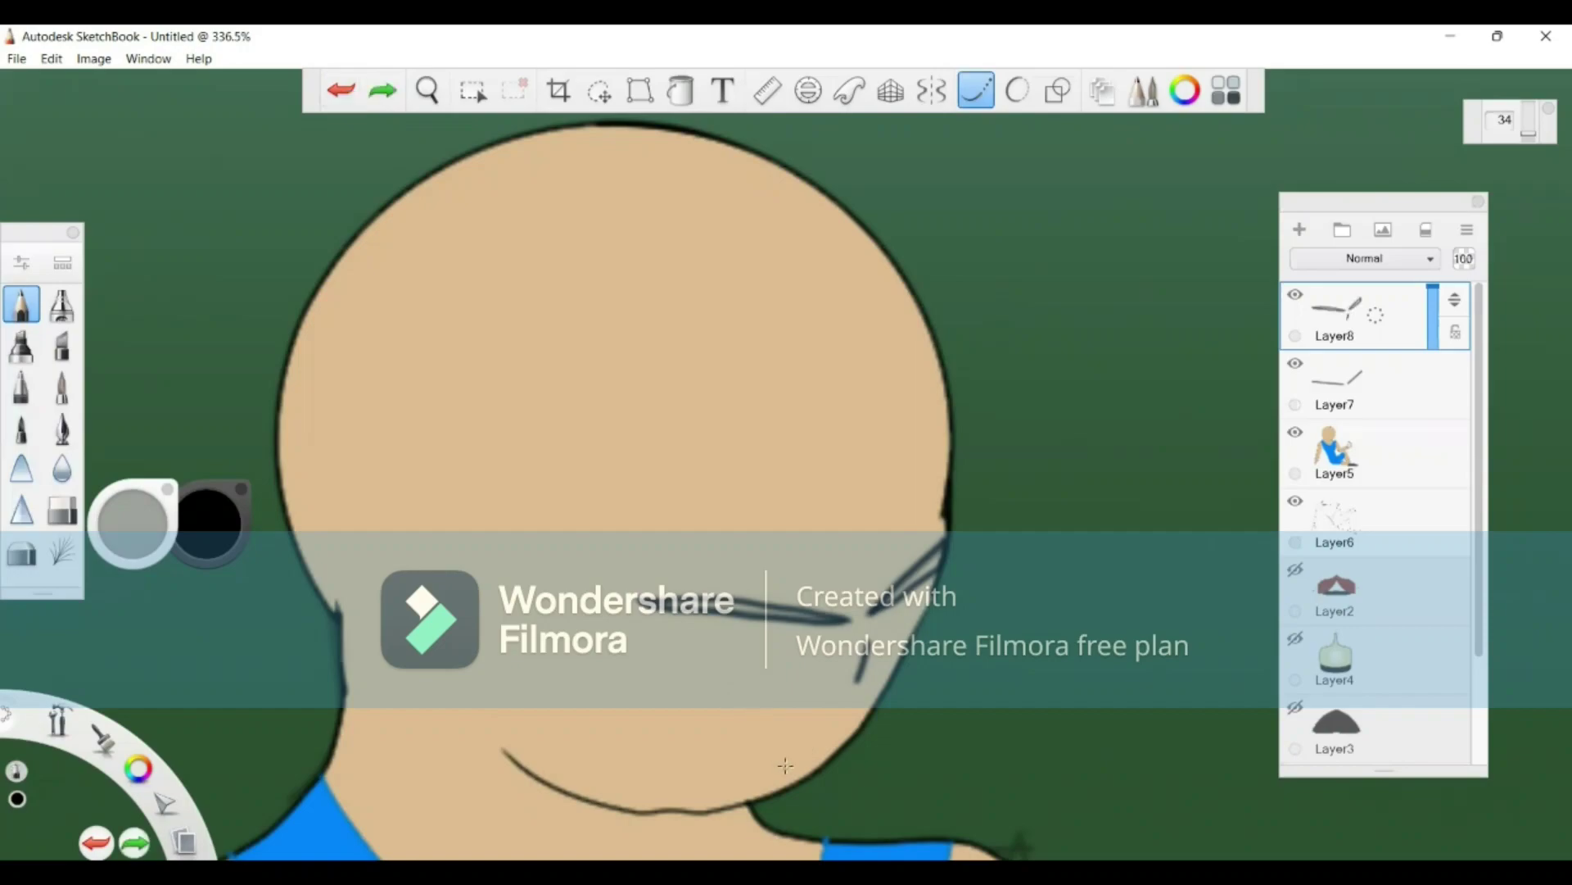
pyautogui.moveTo(786, 766)
pyautogui.mouseDown()
pyautogui.moveTo(707, 709)
pyautogui.moveTo(710, 791)
pyautogui.moveTo(782, 749)
pyautogui.mouseUp()
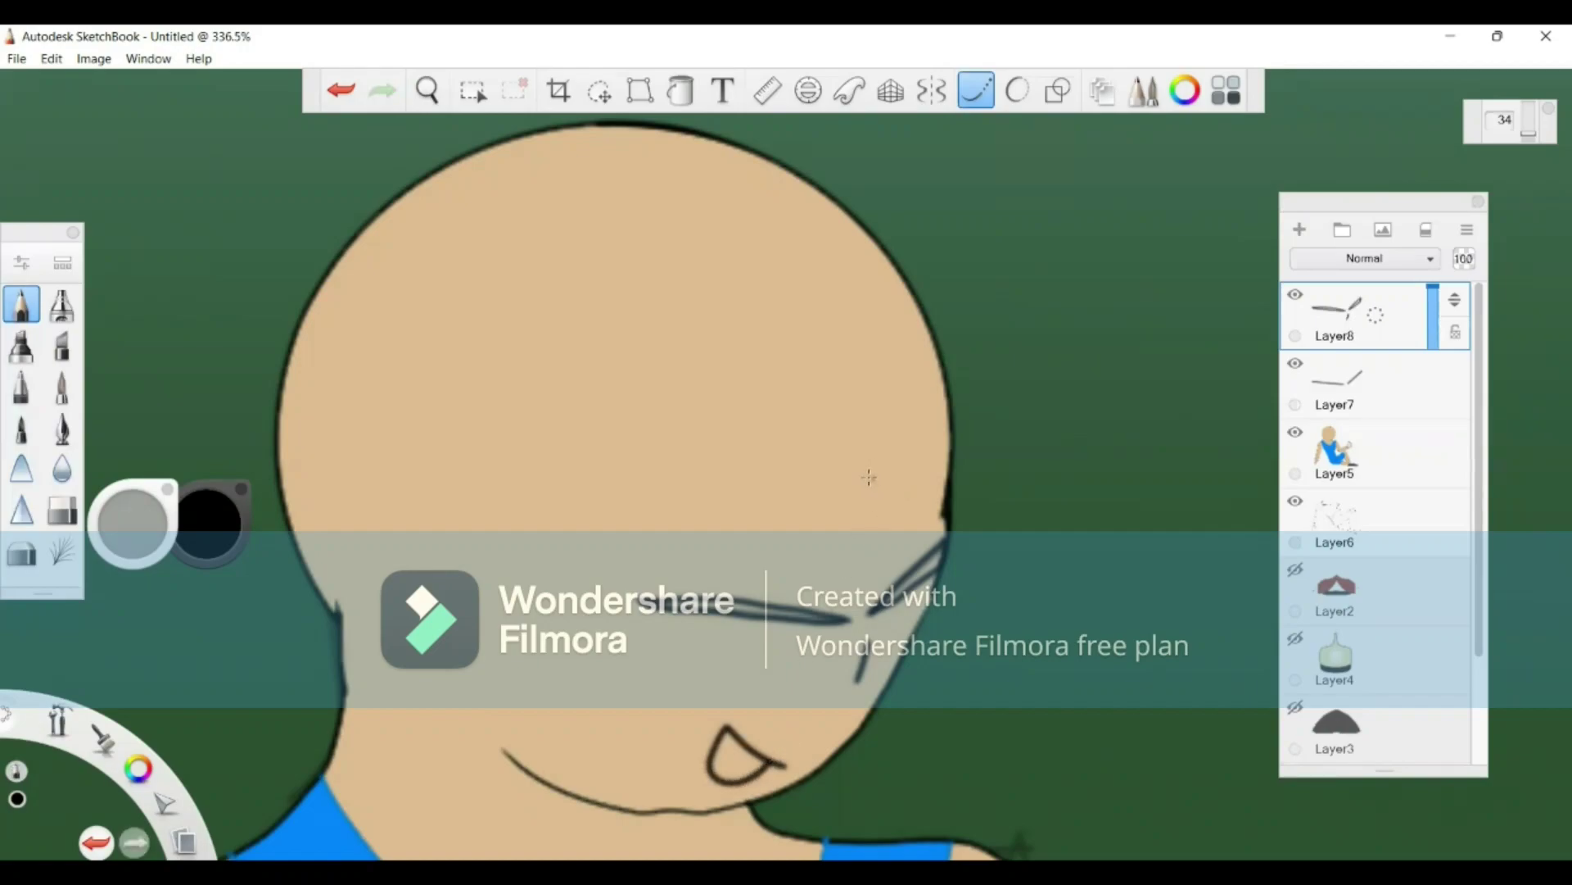
# Step: Outline two thin tapered eyebrows above the eyes, a short one at the face's edge and a longer arched one
pyautogui.moveTo(899, 474); pyautogui.dragTo(975, 489)
pyautogui.moveTo(960, 472); pyautogui.dragTo(972, 476)
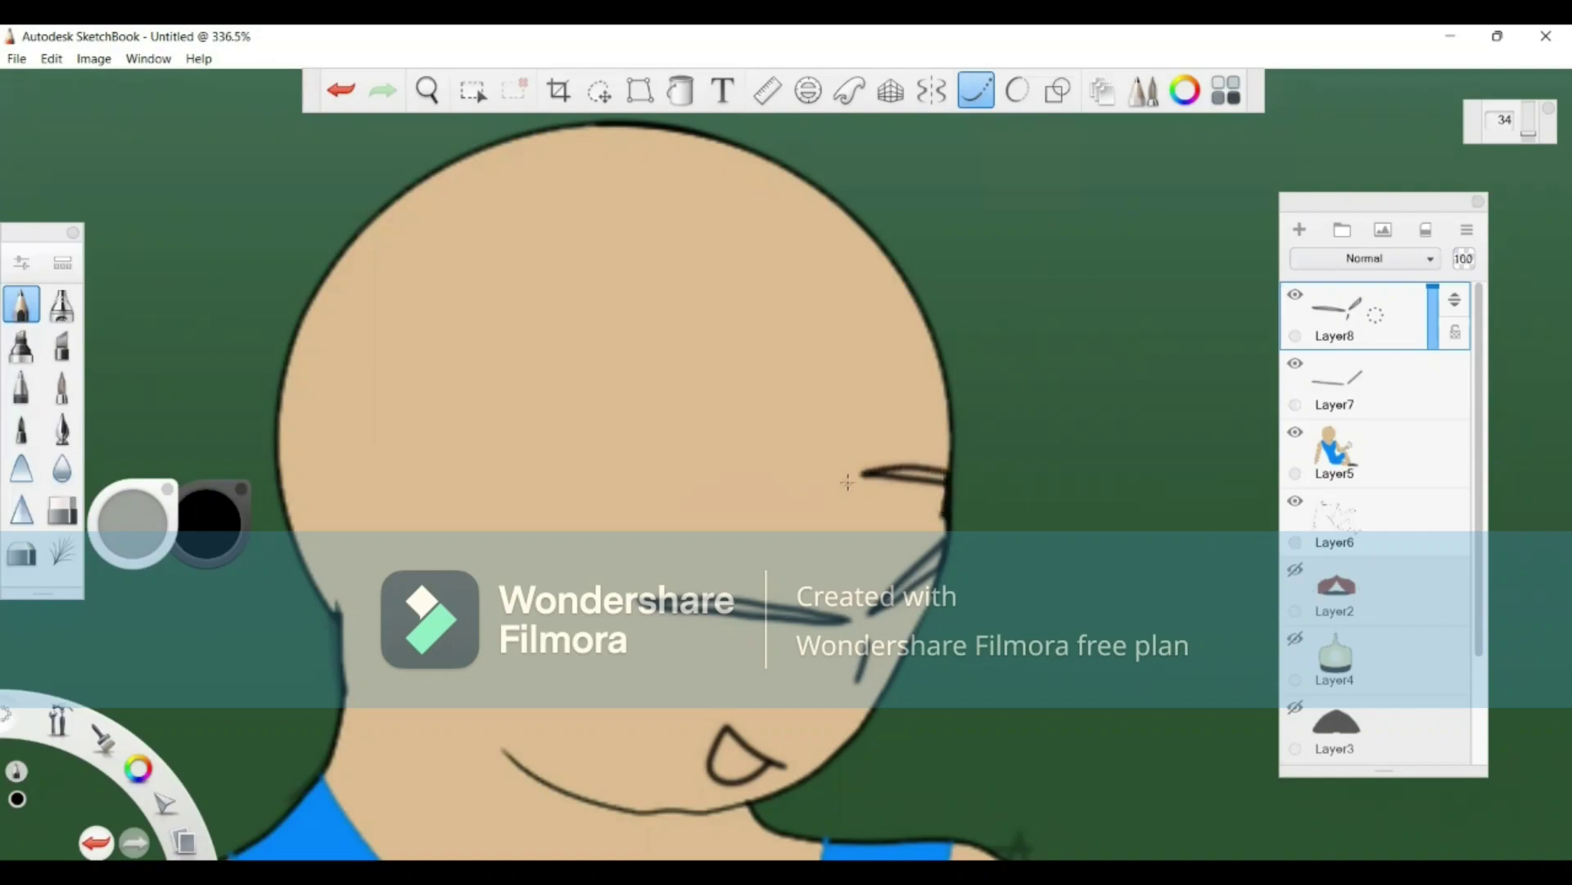
pyautogui.moveTo(799, 487); pyautogui.dragTo(636, 560)
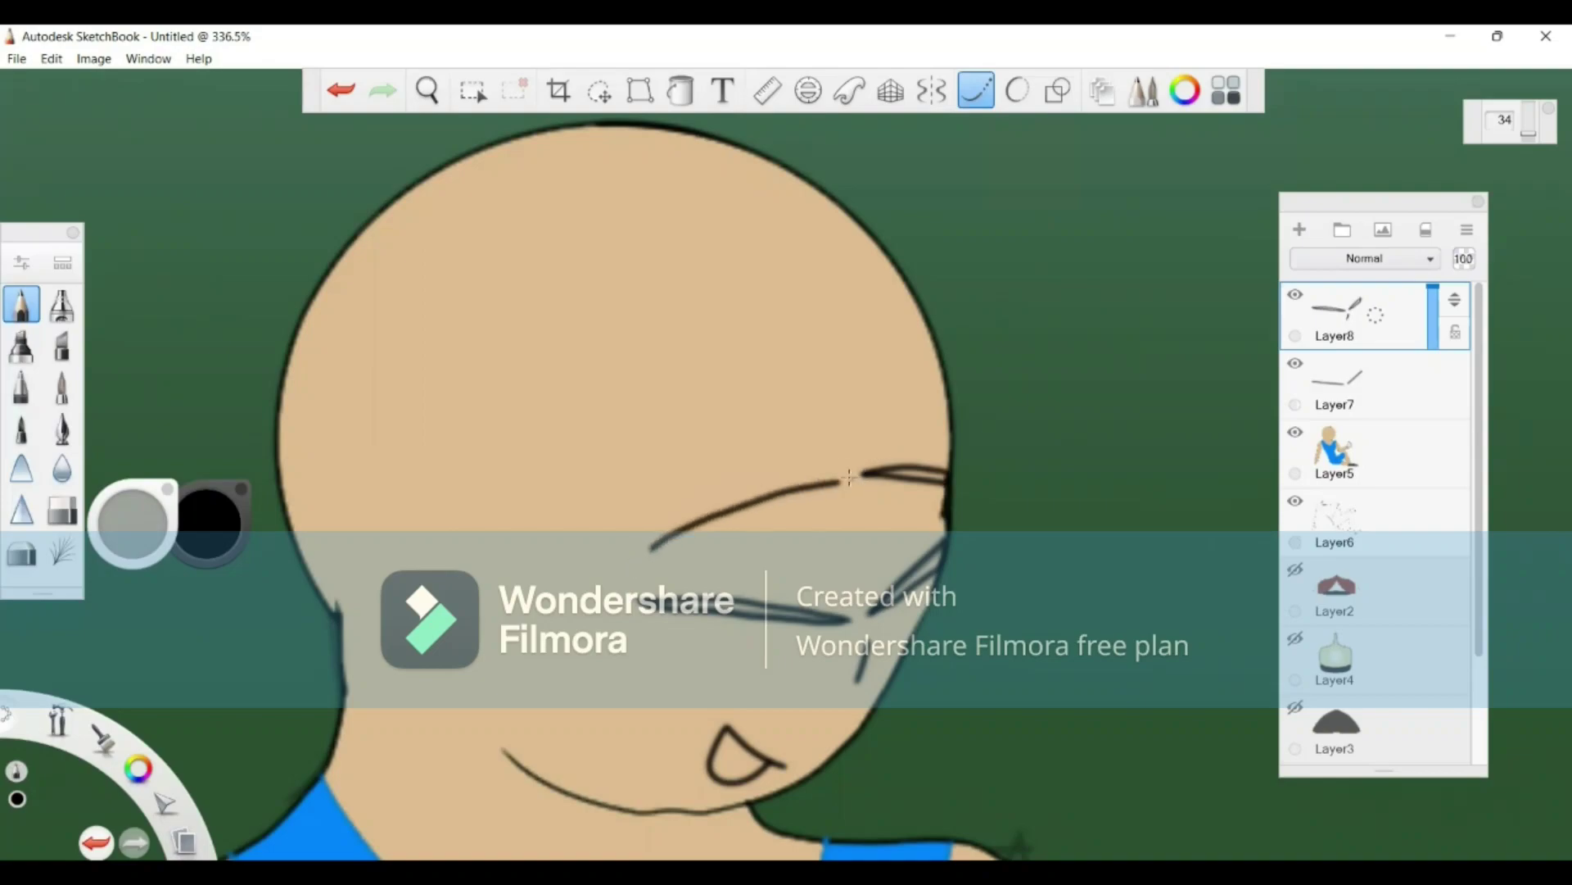
pyautogui.moveTo(835, 482)
pyautogui.mouseDown()
pyautogui.moveTo(754, 488)
pyautogui.moveTo(655, 542)
pyautogui.mouseUp()
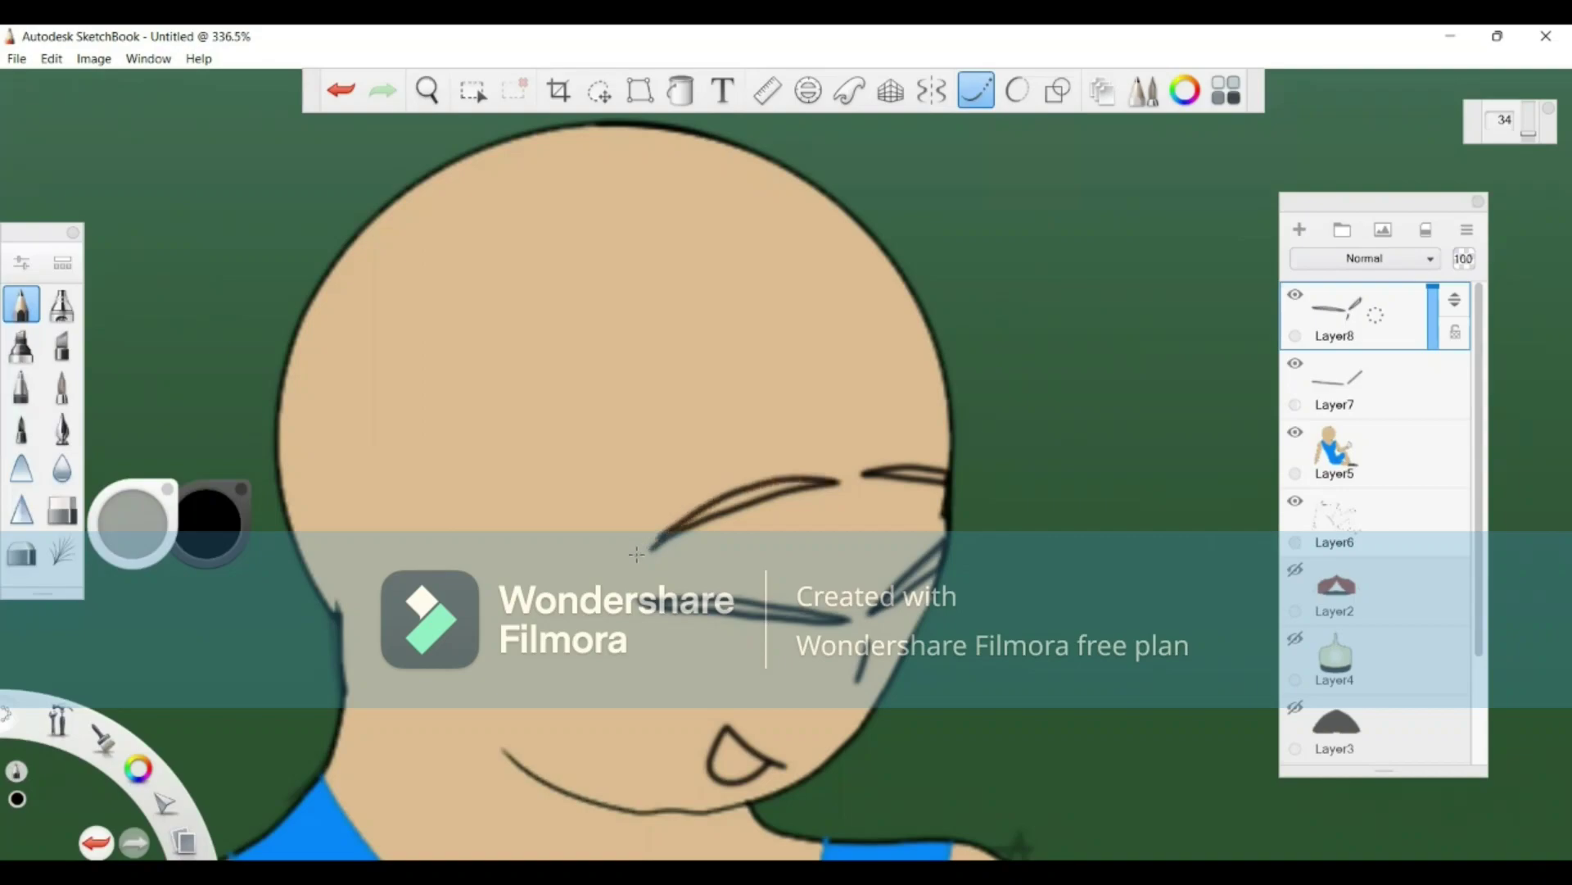
pyautogui.hotkey('ctrl', 'z')
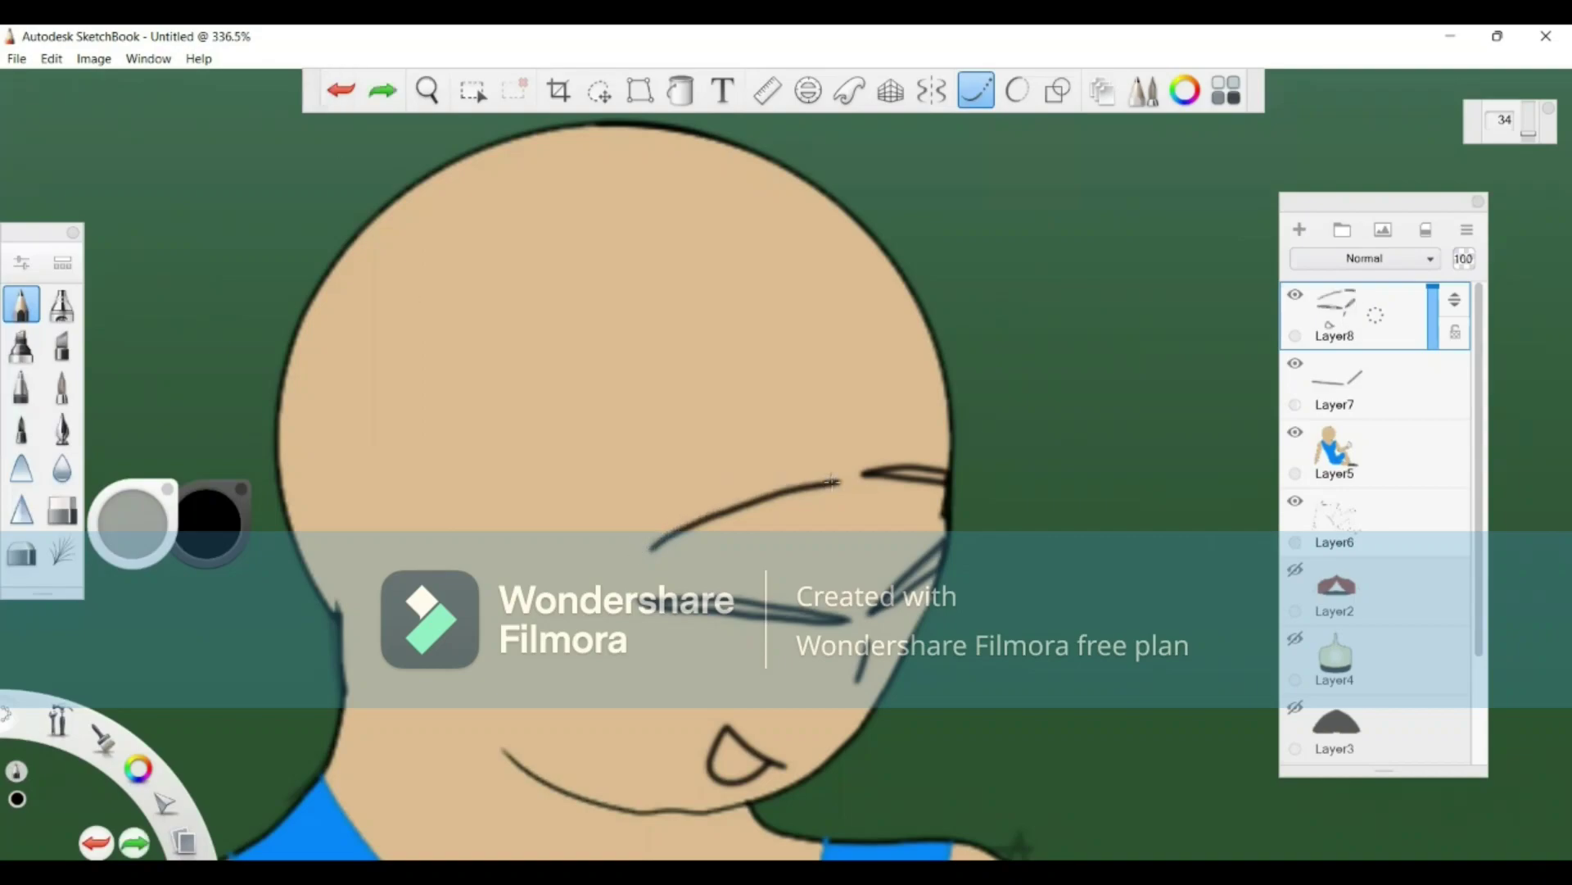
pyautogui.moveTo(789, 476)
pyautogui.mouseDown()
pyautogui.moveTo(699, 510)
pyautogui.moveTo(650, 551)
pyautogui.mouseUp()
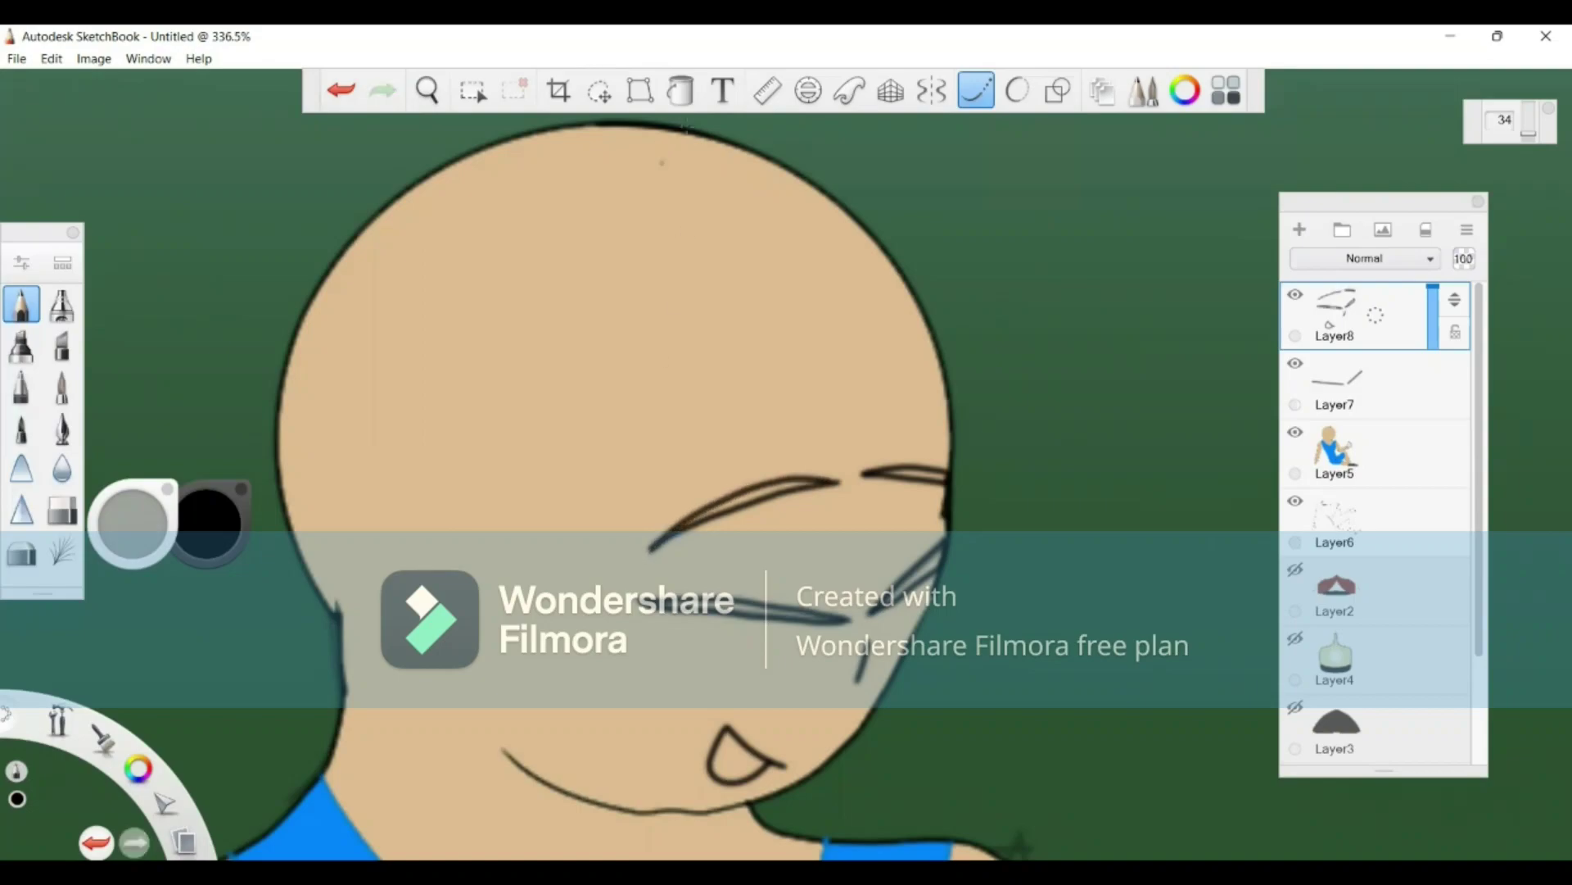
# Step: Flood fill the eyebrow and closed-eye outlines with black
pyautogui.press('f')
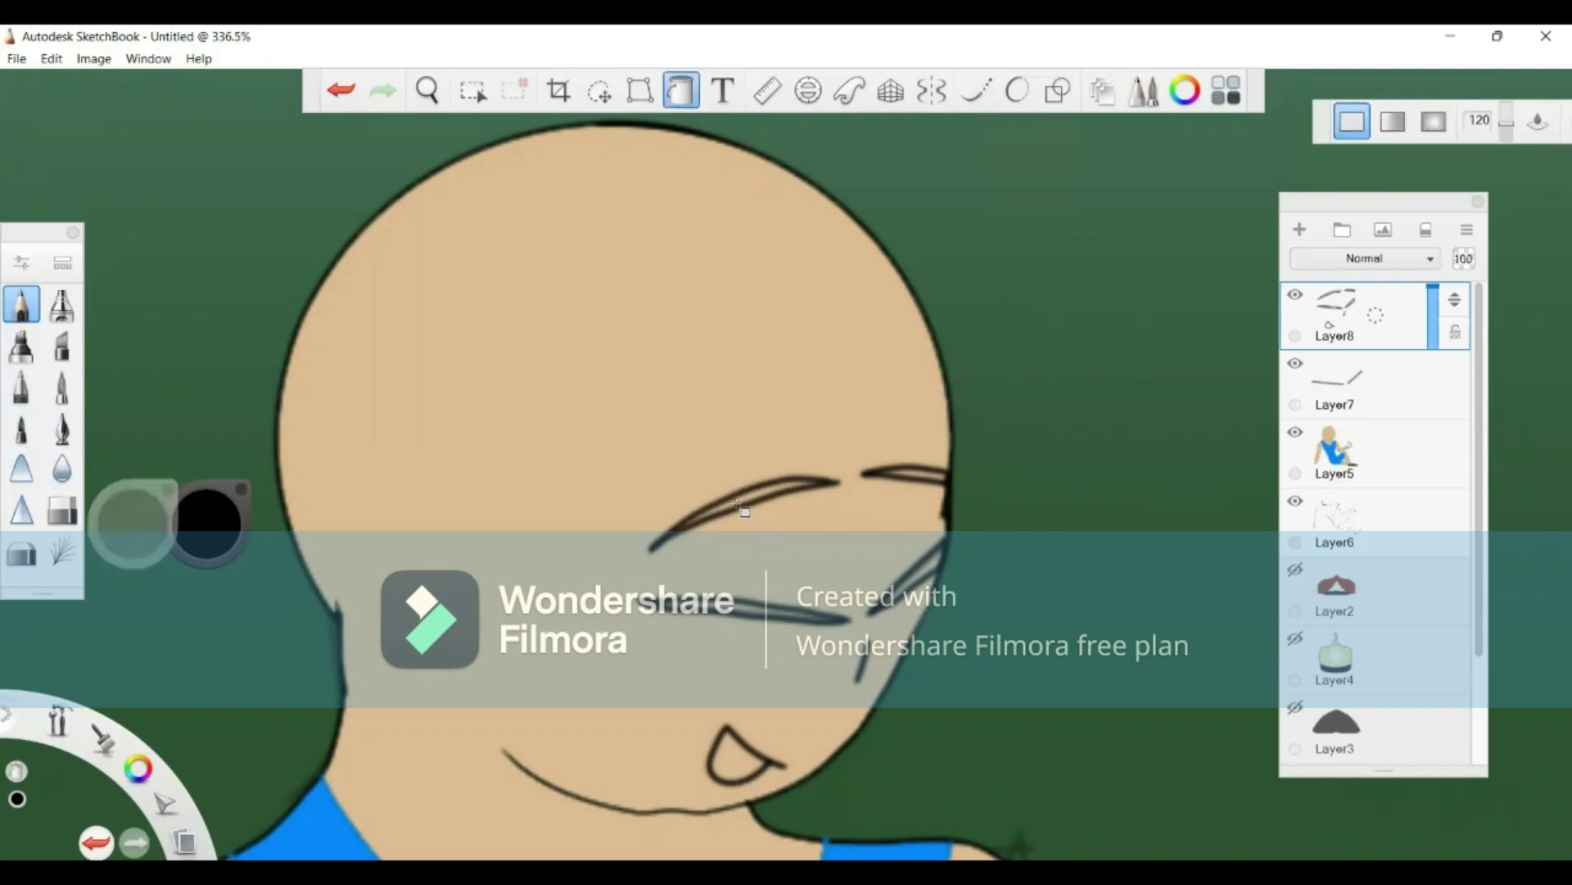
pyautogui.click(742, 502)
pyautogui.click(919, 474)
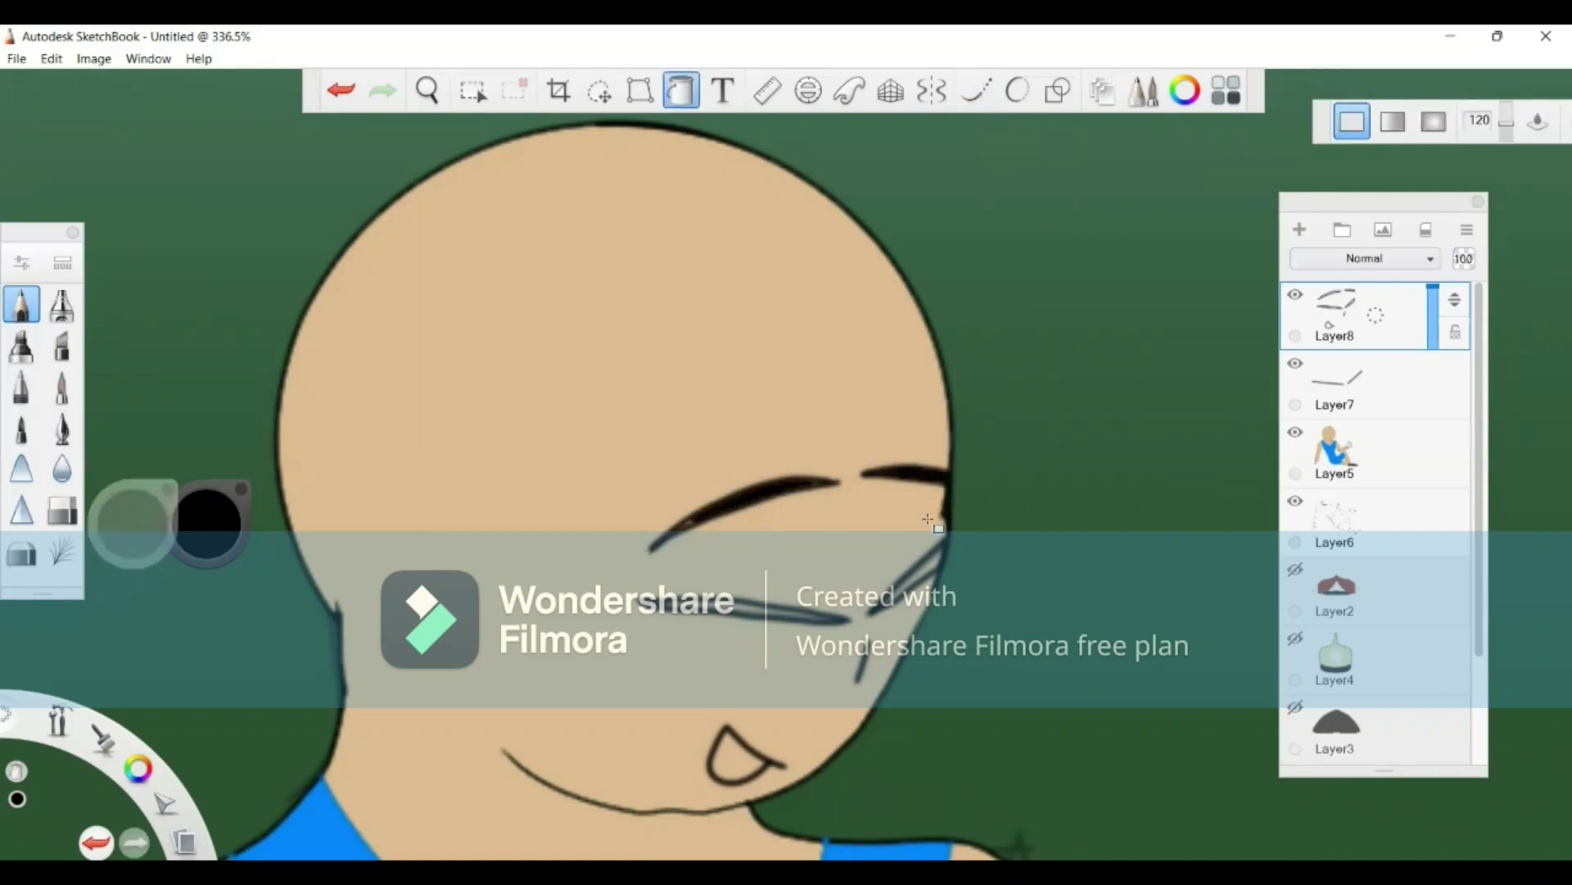
pyautogui.click(724, 610)
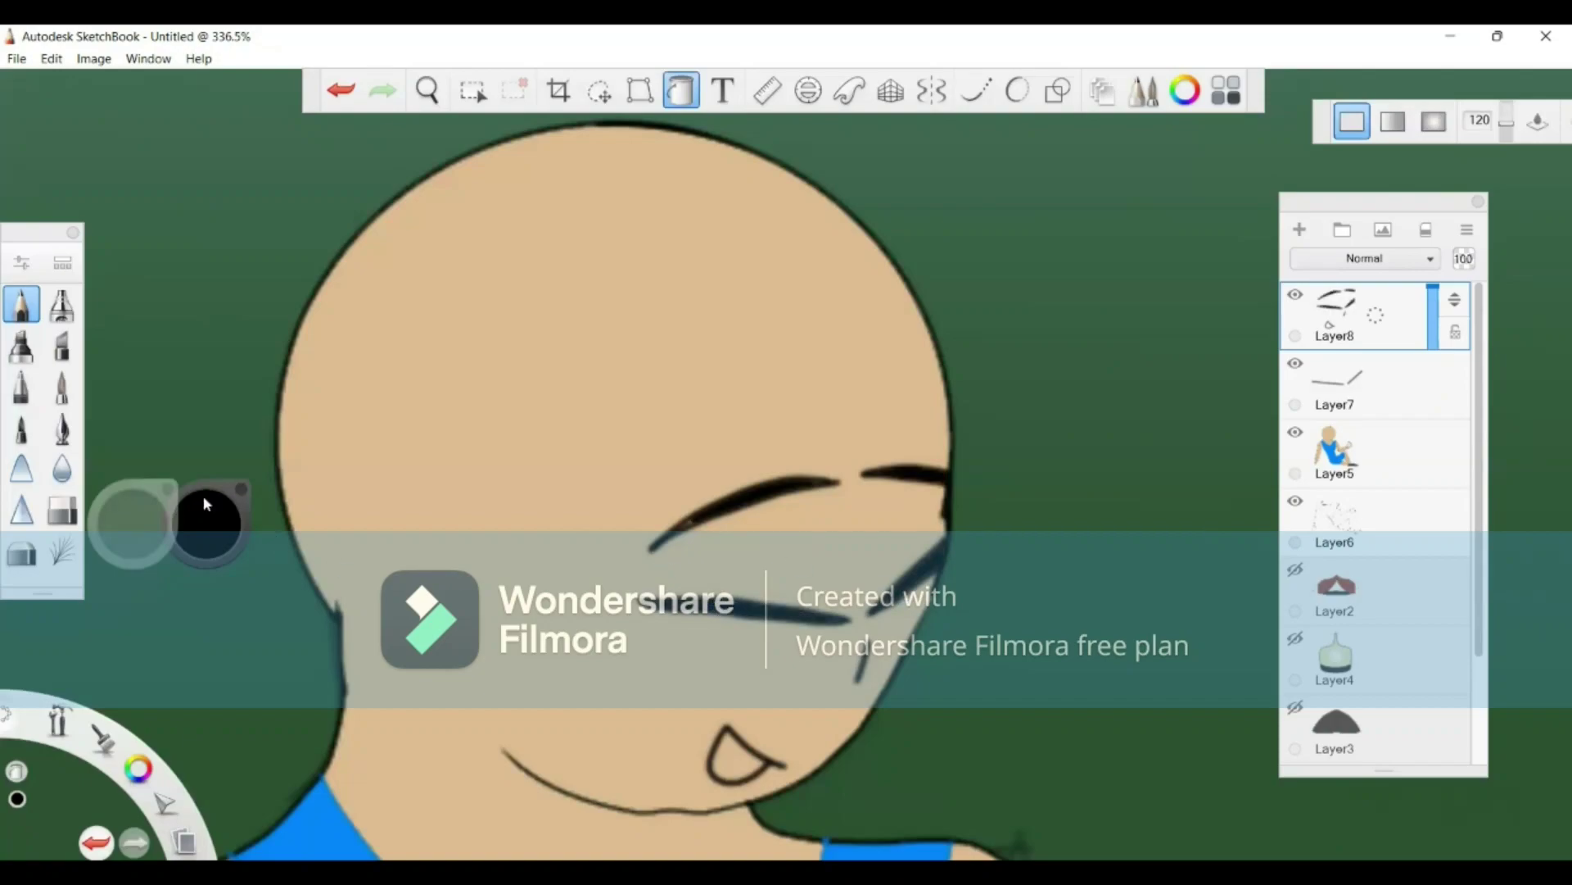
# Step: Divide the mouth with a dark magenta stroke and flood fill its two parts dark magenta and dark red
pyautogui.click(231, 567)
pyautogui.moveTo(215, 537); pyautogui.dragTo(207, 552)
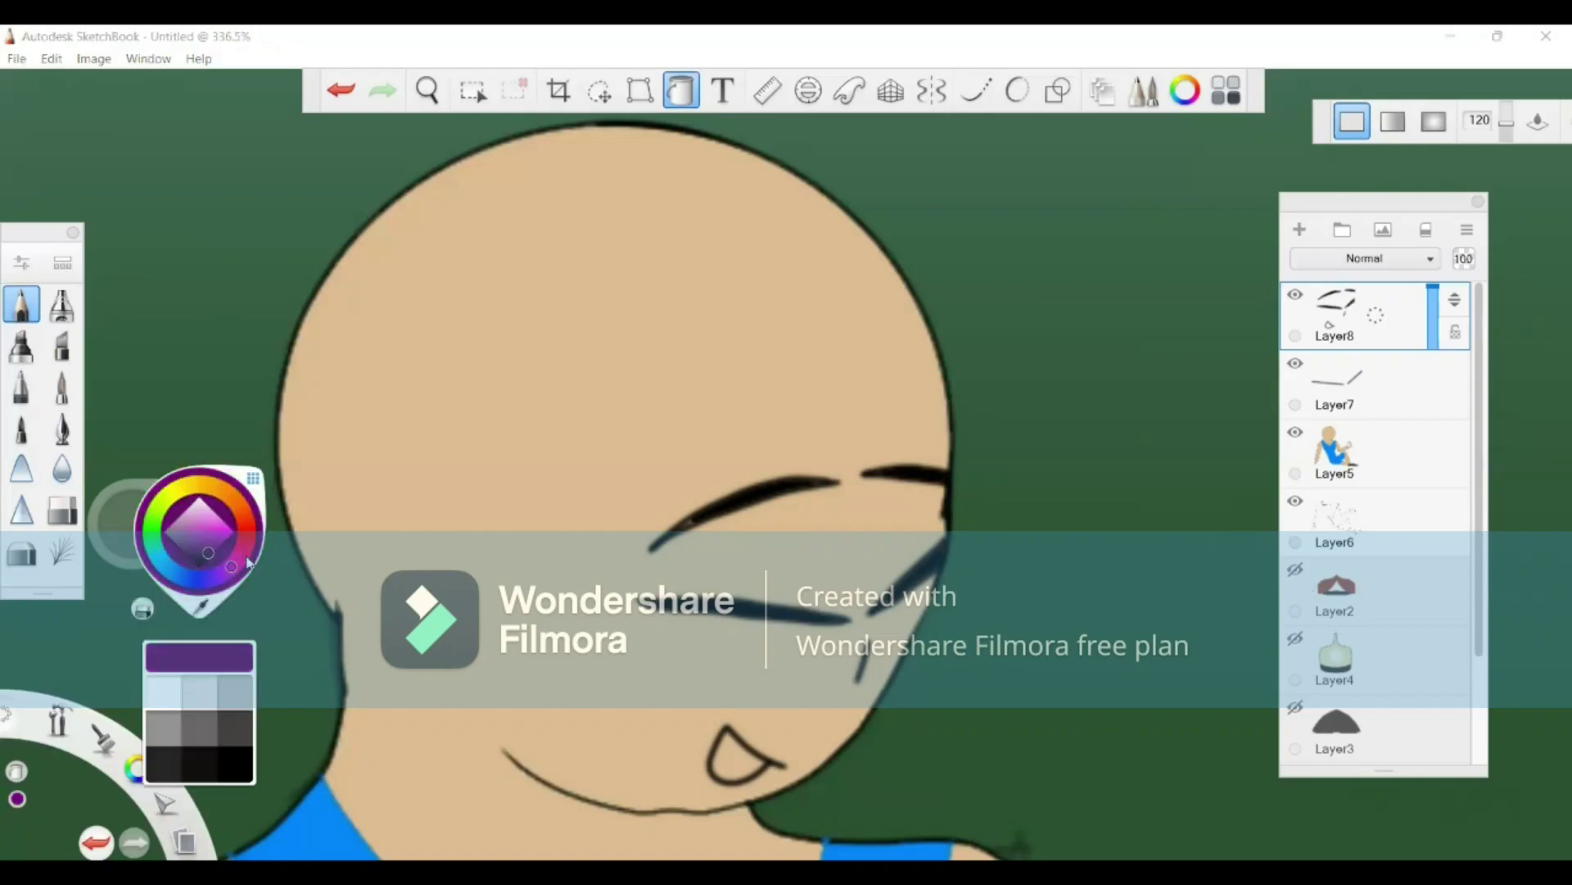
pyautogui.click(242, 561)
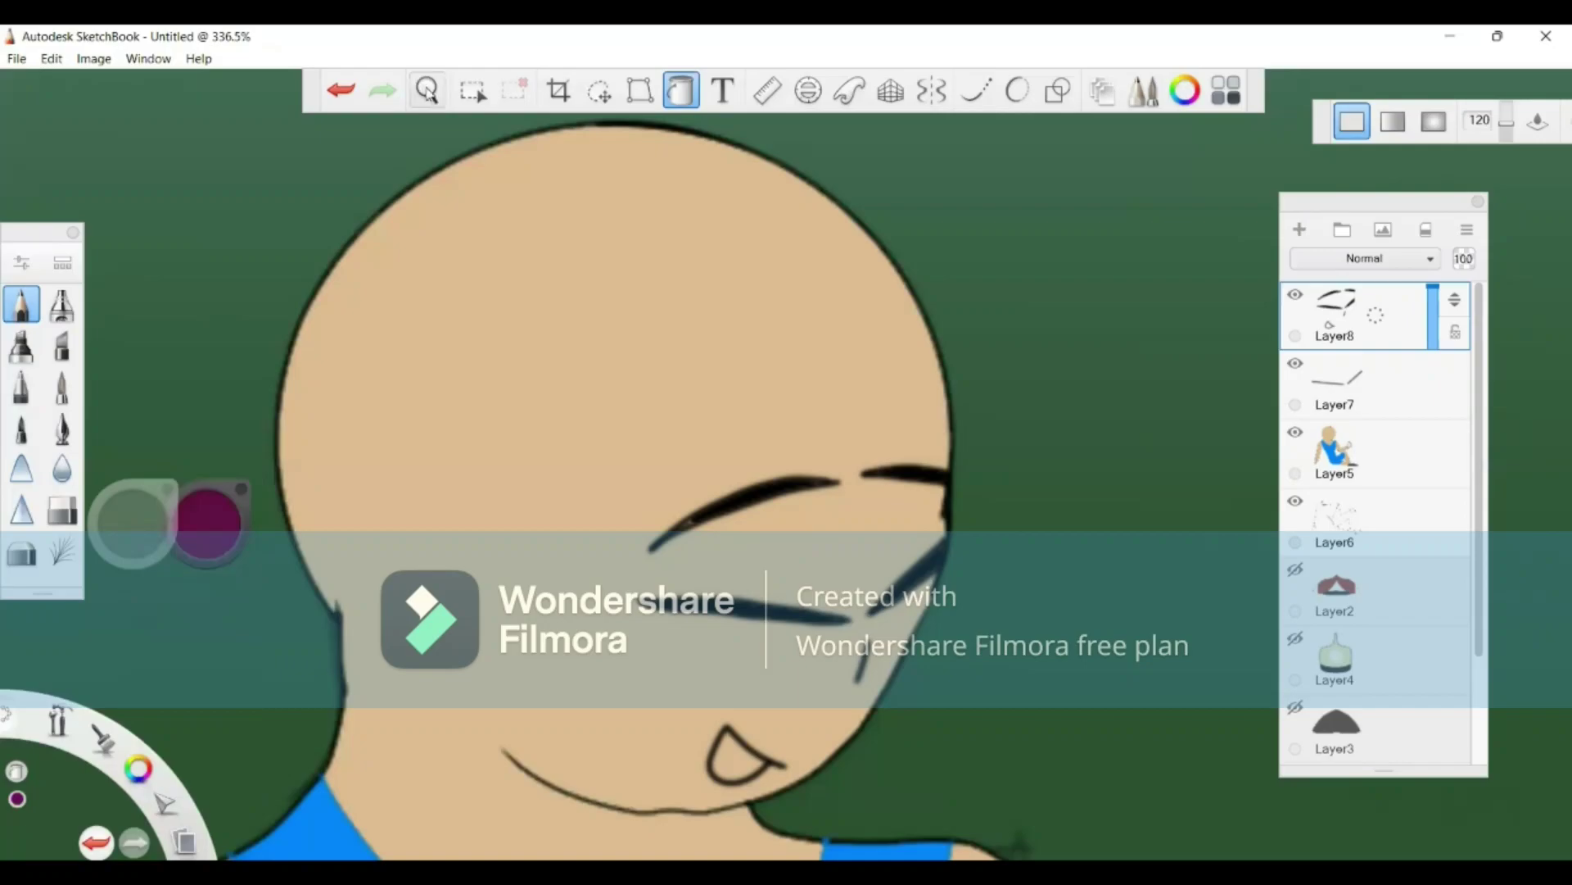
pyautogui.moveTo(459, 649); pyautogui.dragTo(358, 420)
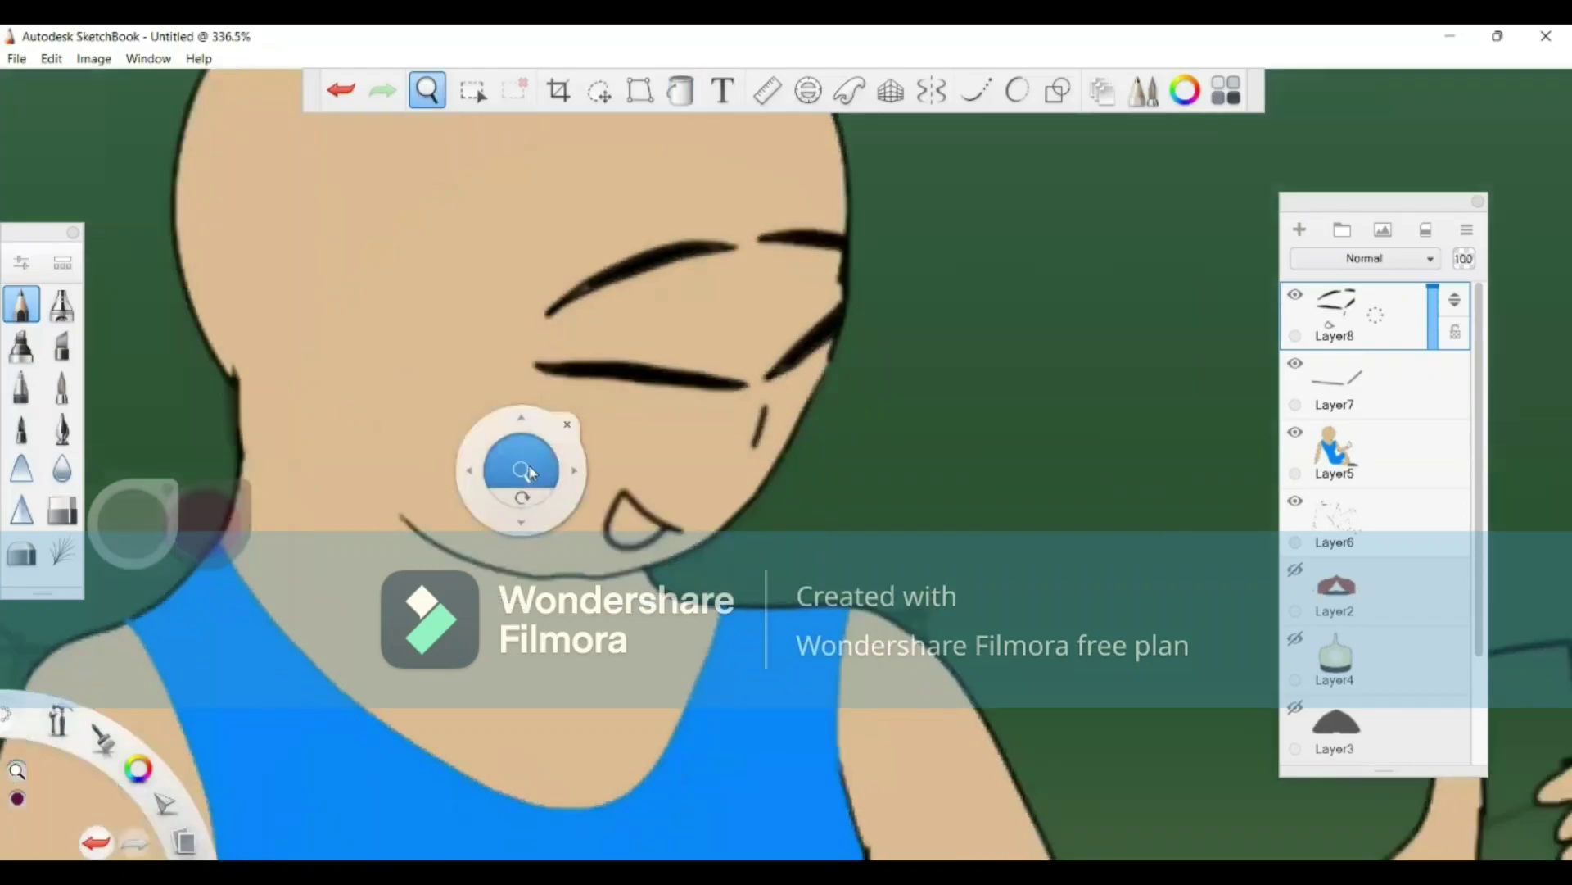
pyautogui.click(977, 90)
pyautogui.moveTo(735, 604); pyautogui.dragTo(687, 535)
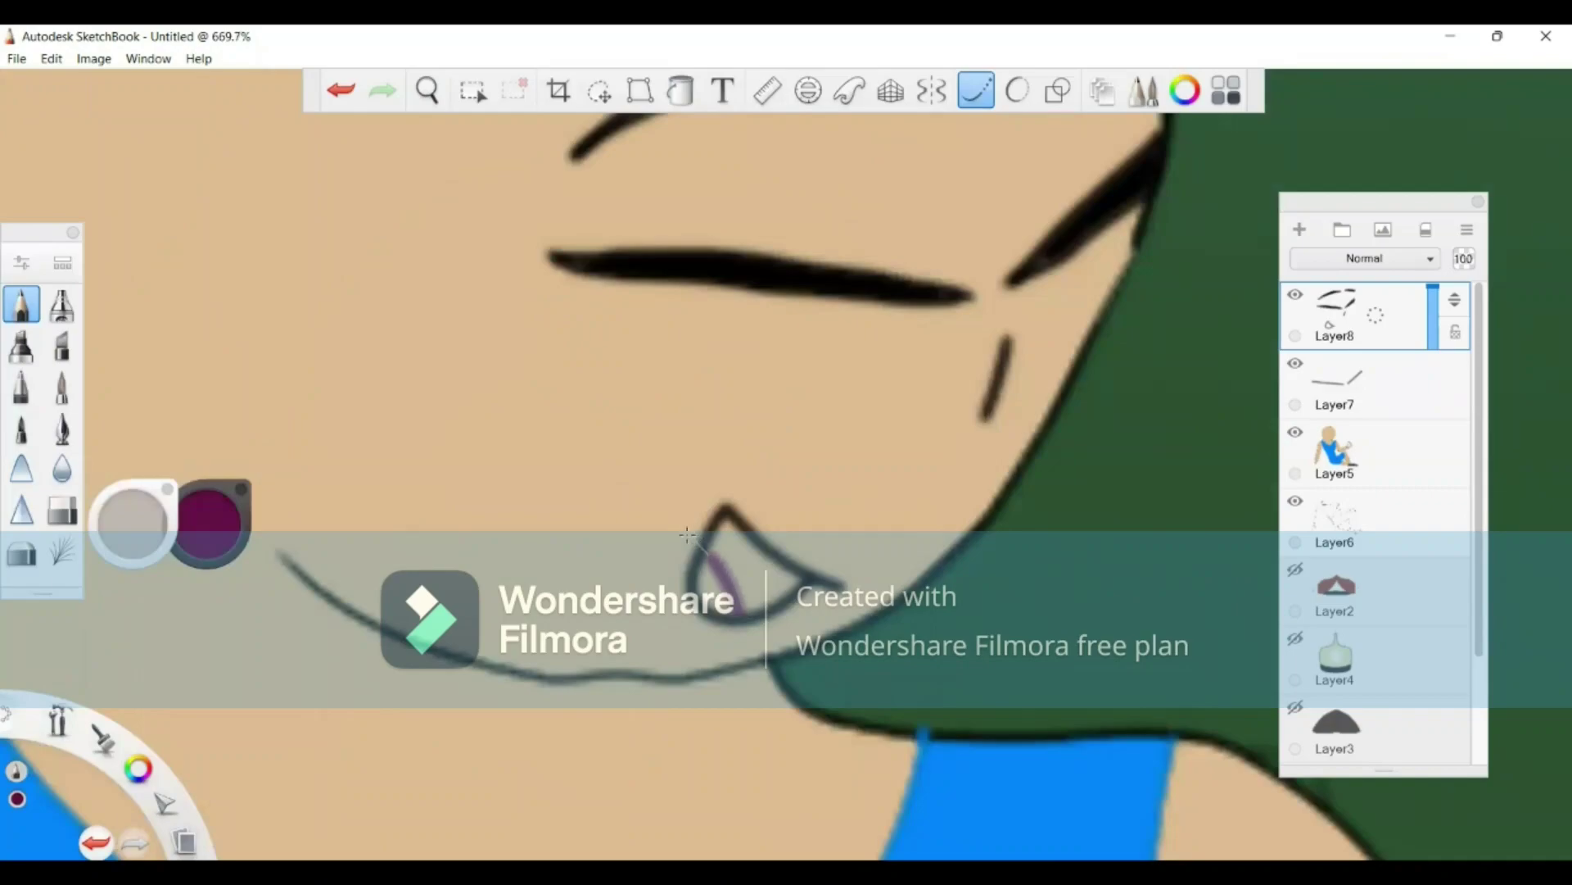
pyautogui.click(681, 90)
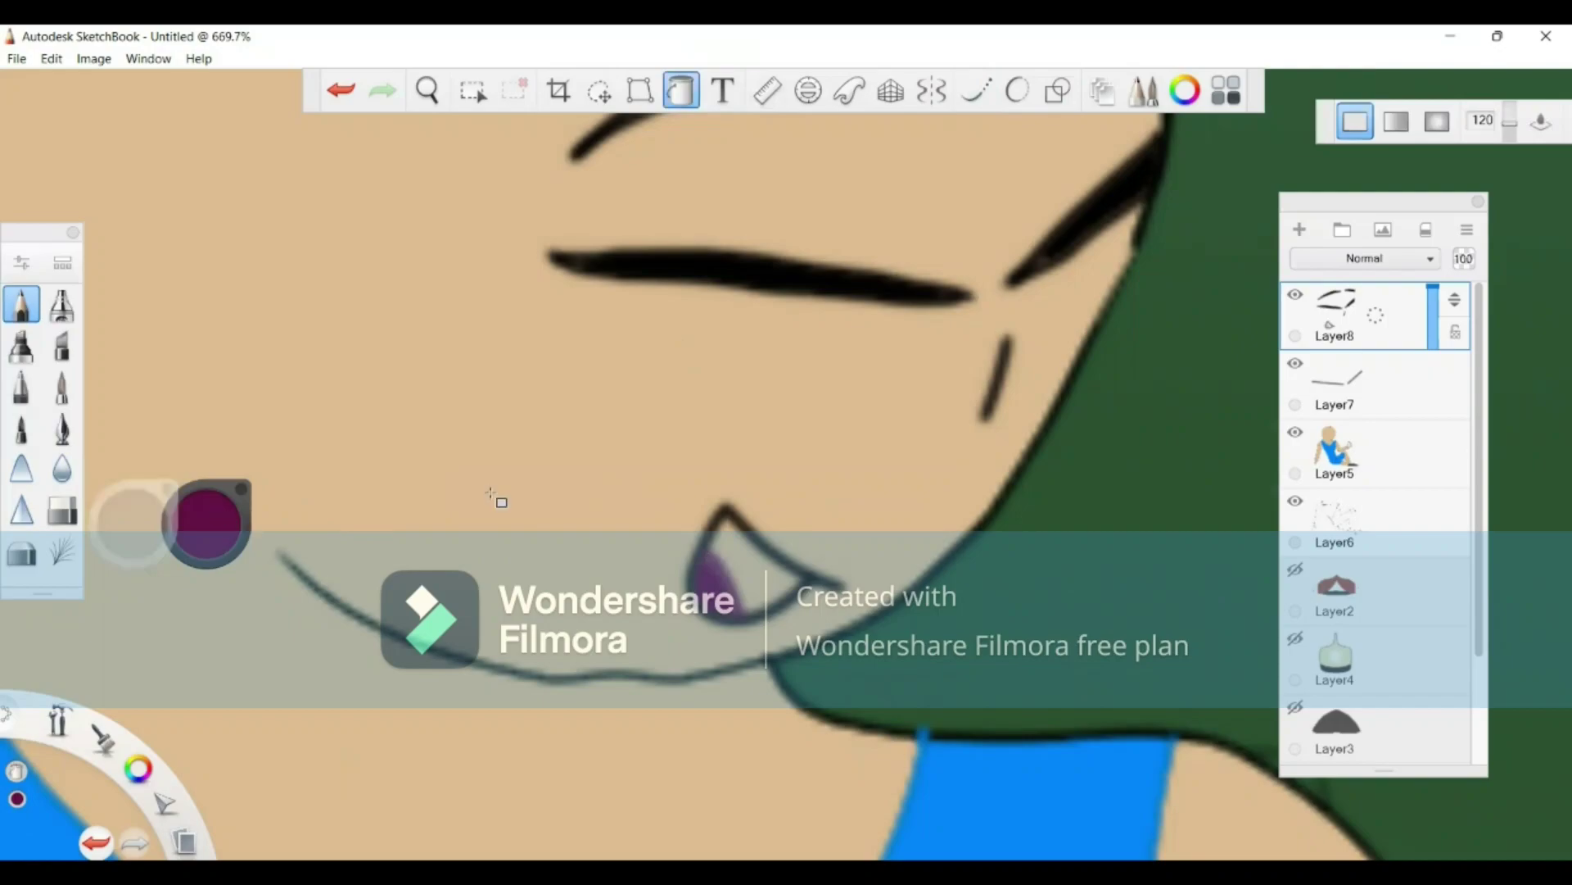
pyautogui.click(766, 561)
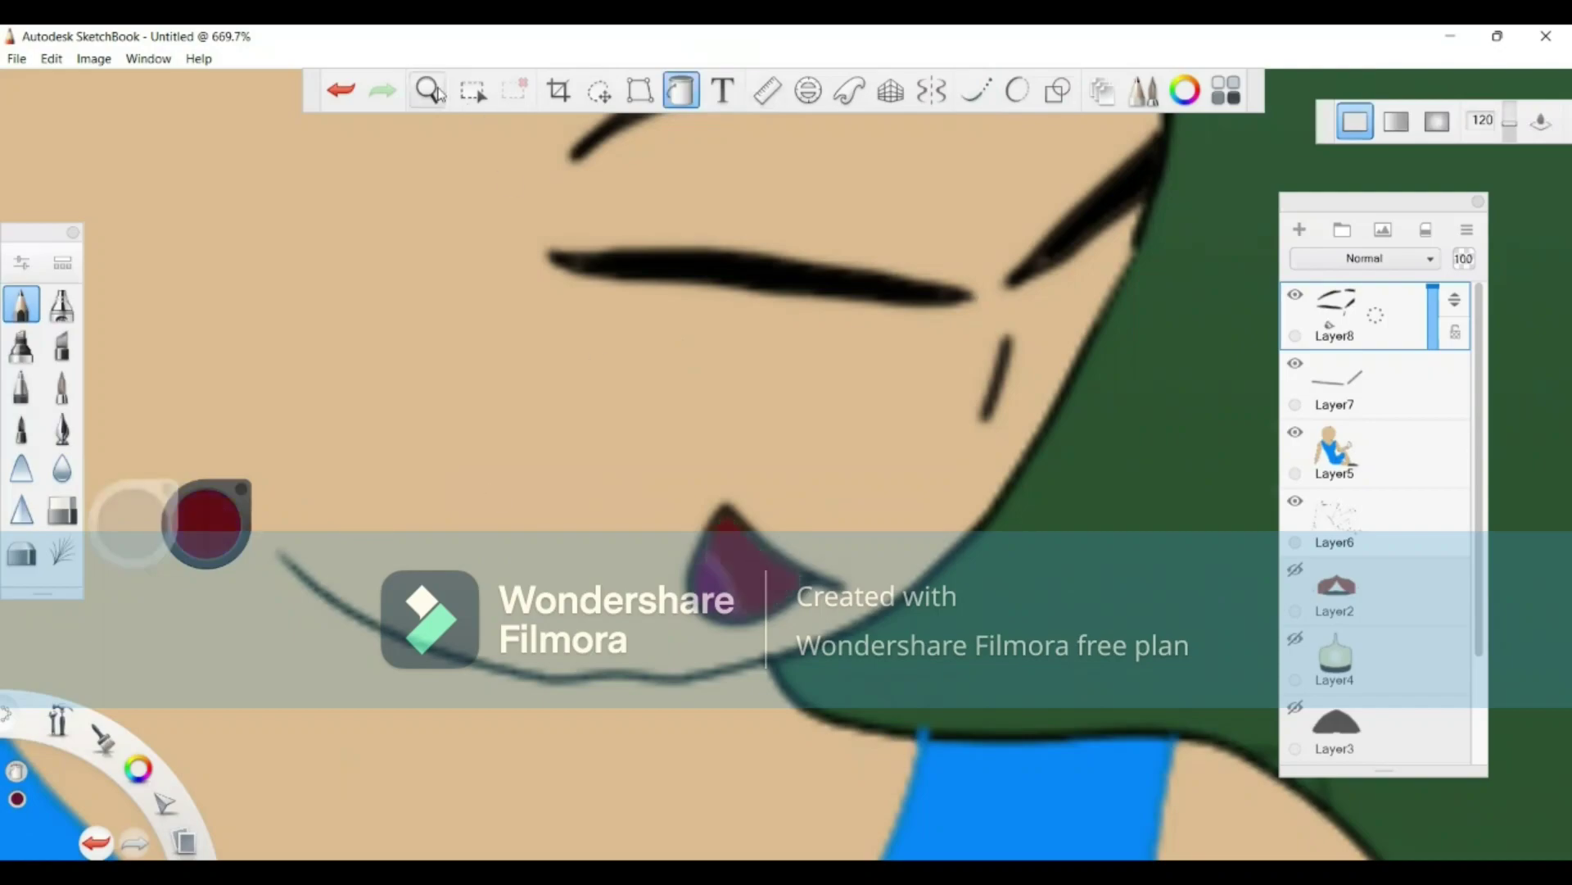
# Step: Add a new layer above the facial features and choose Brush 7 from the Texture brush set
pyautogui.scroll(-8, 651, 460)
pyautogui.scroll(4, 779, 474)
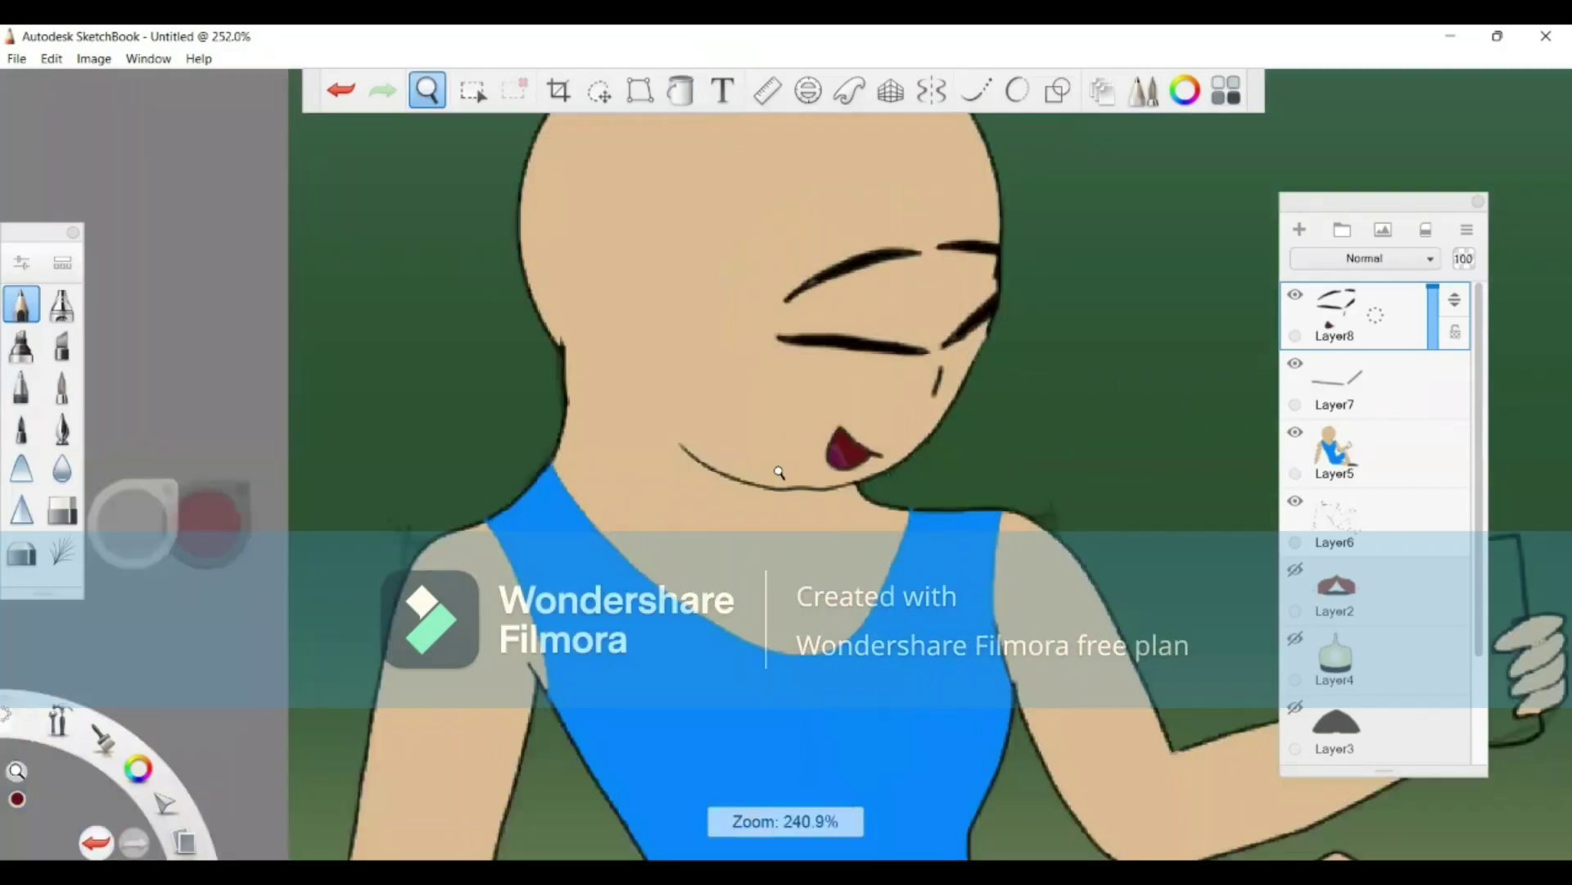
pyautogui.scroll(-1, 631, 505)
pyautogui.click(841, 395)
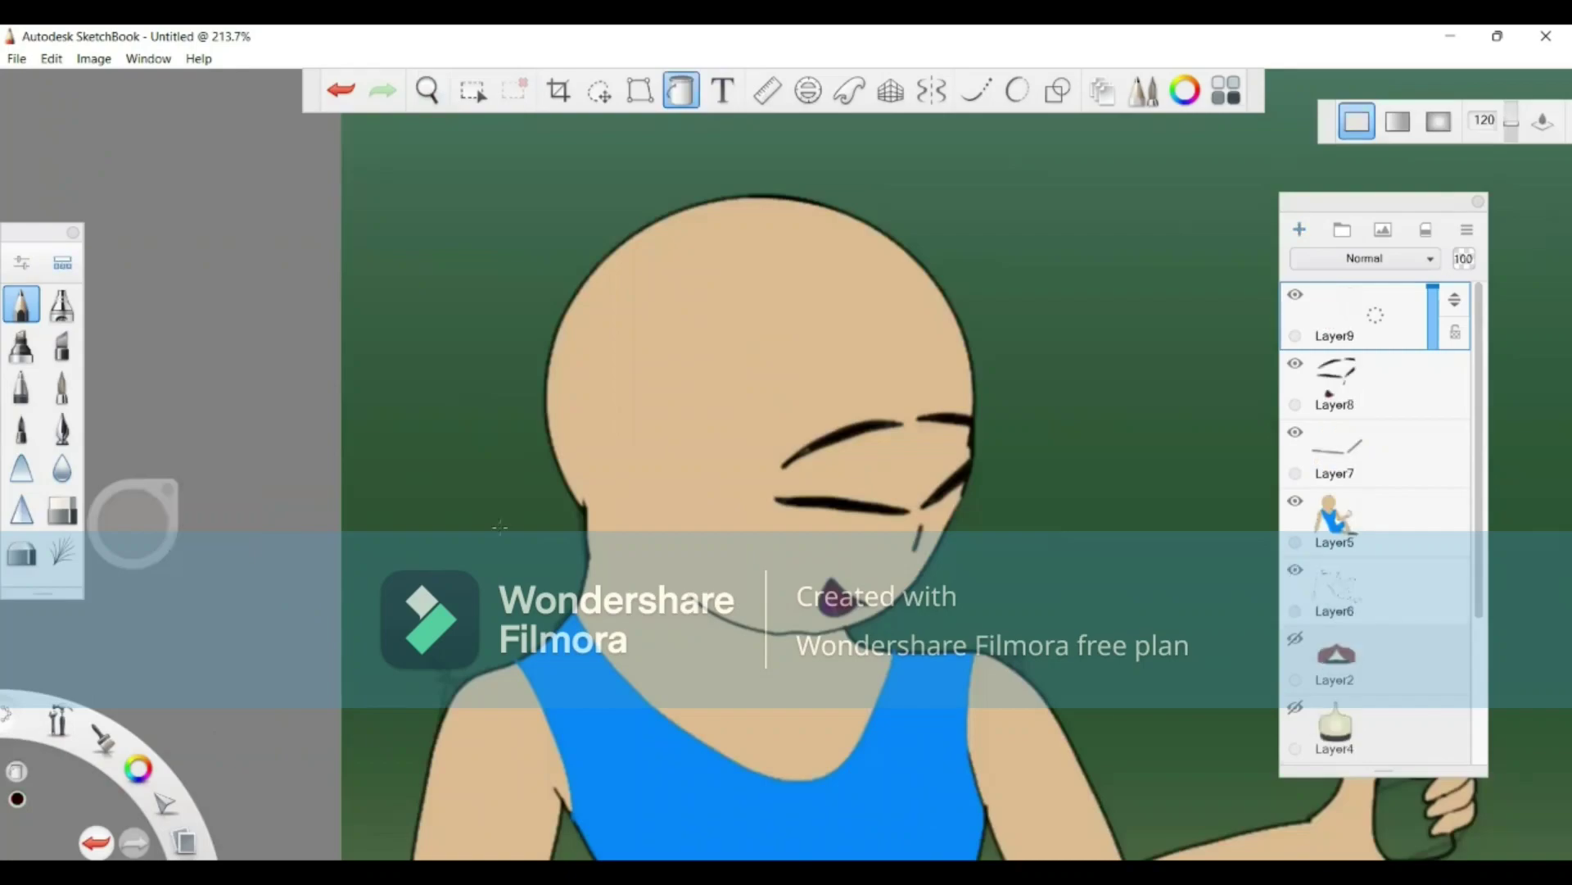
pyautogui.hotkey('ctrl', 'alt', 'b')
pyautogui.click(409, 518)
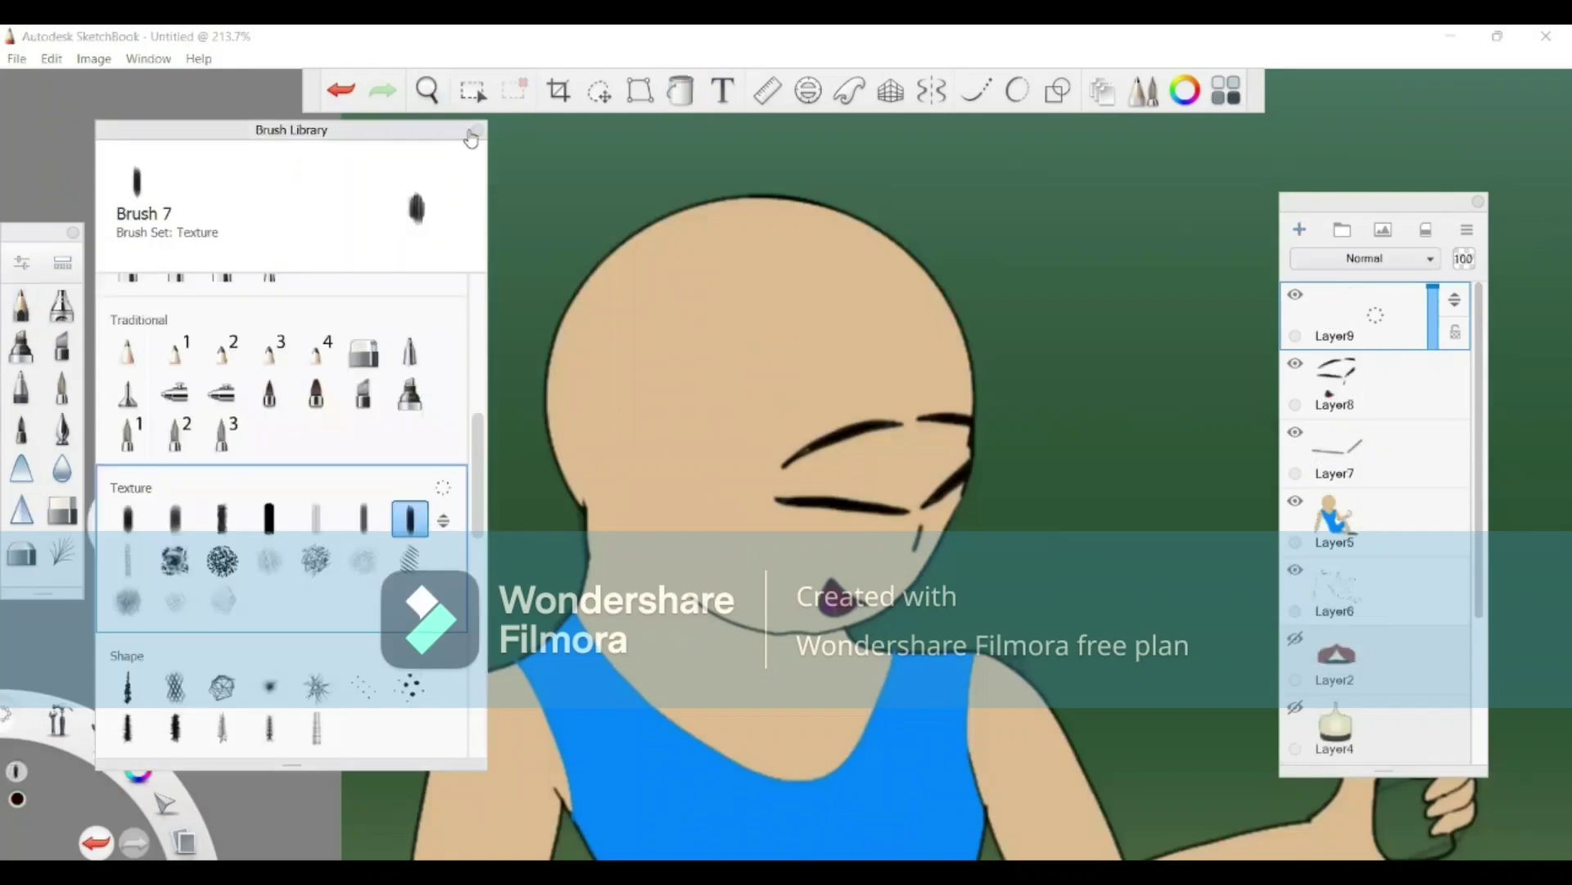
pyautogui.click(476, 130)
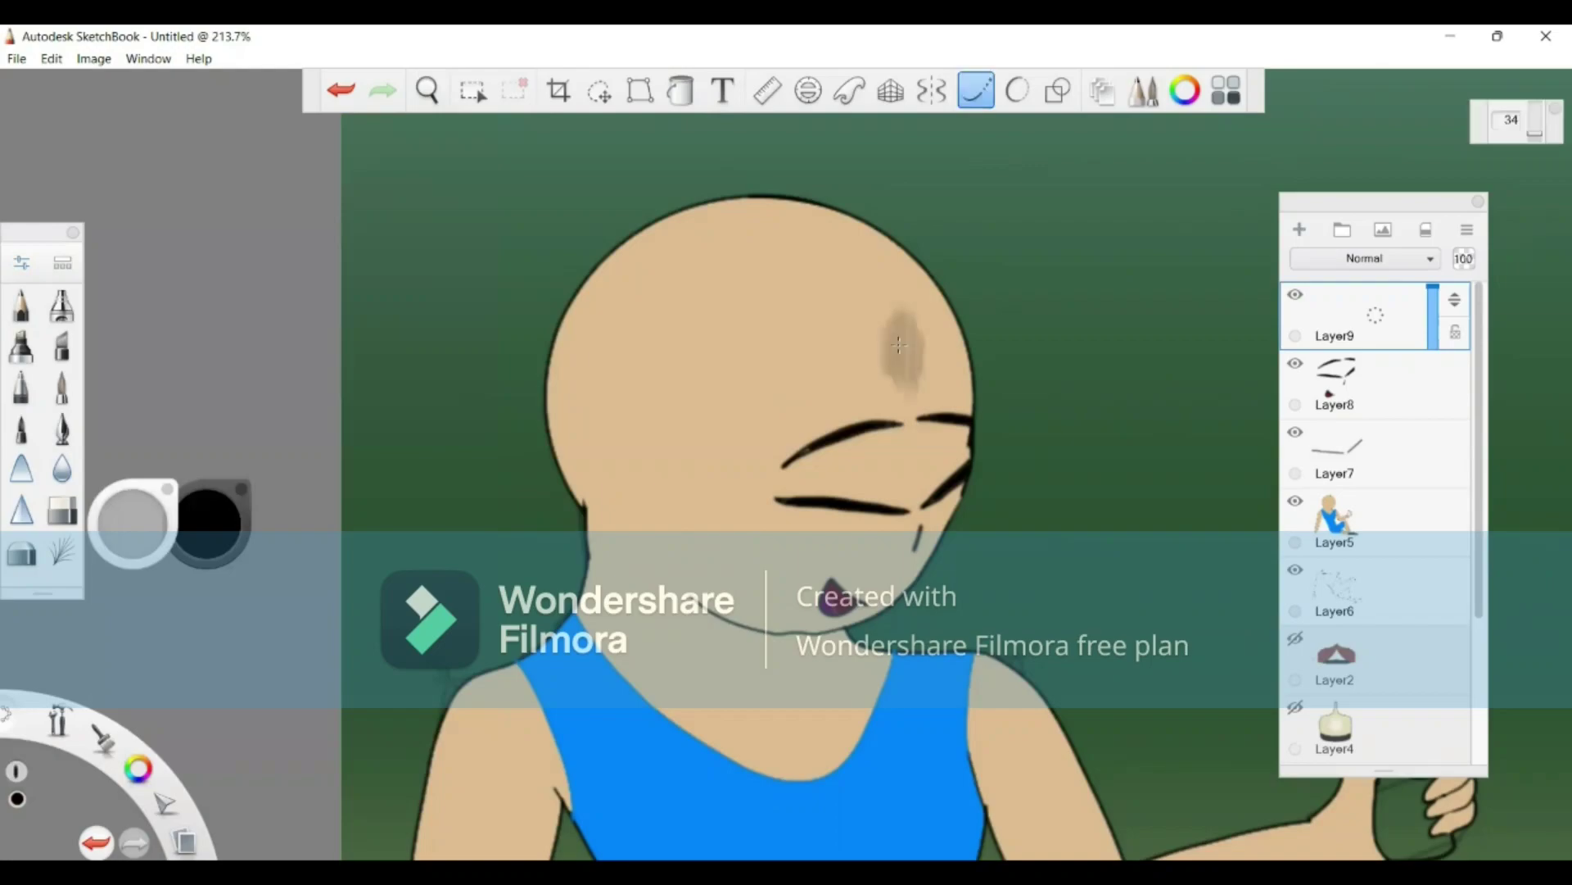
# Step: Paint two thick black hair locks with Brush 7, running from the forehead parting down both sides of the face to the neck
pyautogui.hotkey('ctrl', 'z')
pyautogui.moveTo(908, 313)
pyautogui.mouseDown()
pyautogui.moveTo(846, 400)
pyautogui.moveTo(764, 465)
pyautogui.moveTo(722, 655)
pyautogui.moveTo(782, 711)
pyautogui.mouseUp()
pyautogui.moveTo(924, 483); pyautogui.dragTo(929, 371)
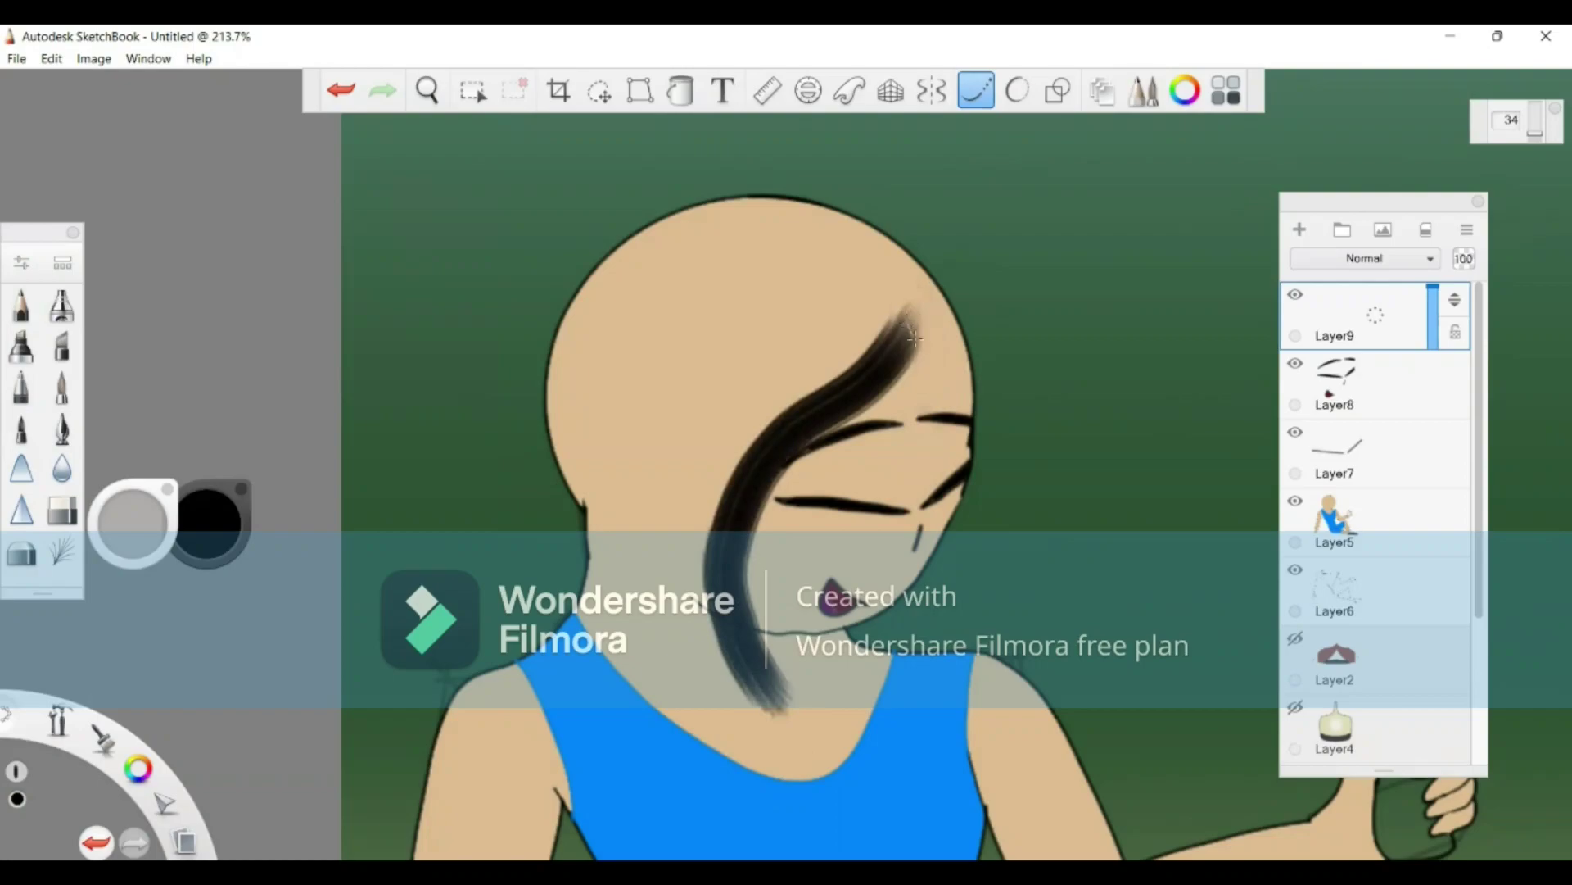
pyautogui.moveTo(873, 301)
pyautogui.mouseDown()
pyautogui.moveTo(942, 352)
pyautogui.moveTo(995, 447)
pyautogui.moveTo(870, 688)
pyautogui.mouseUp()
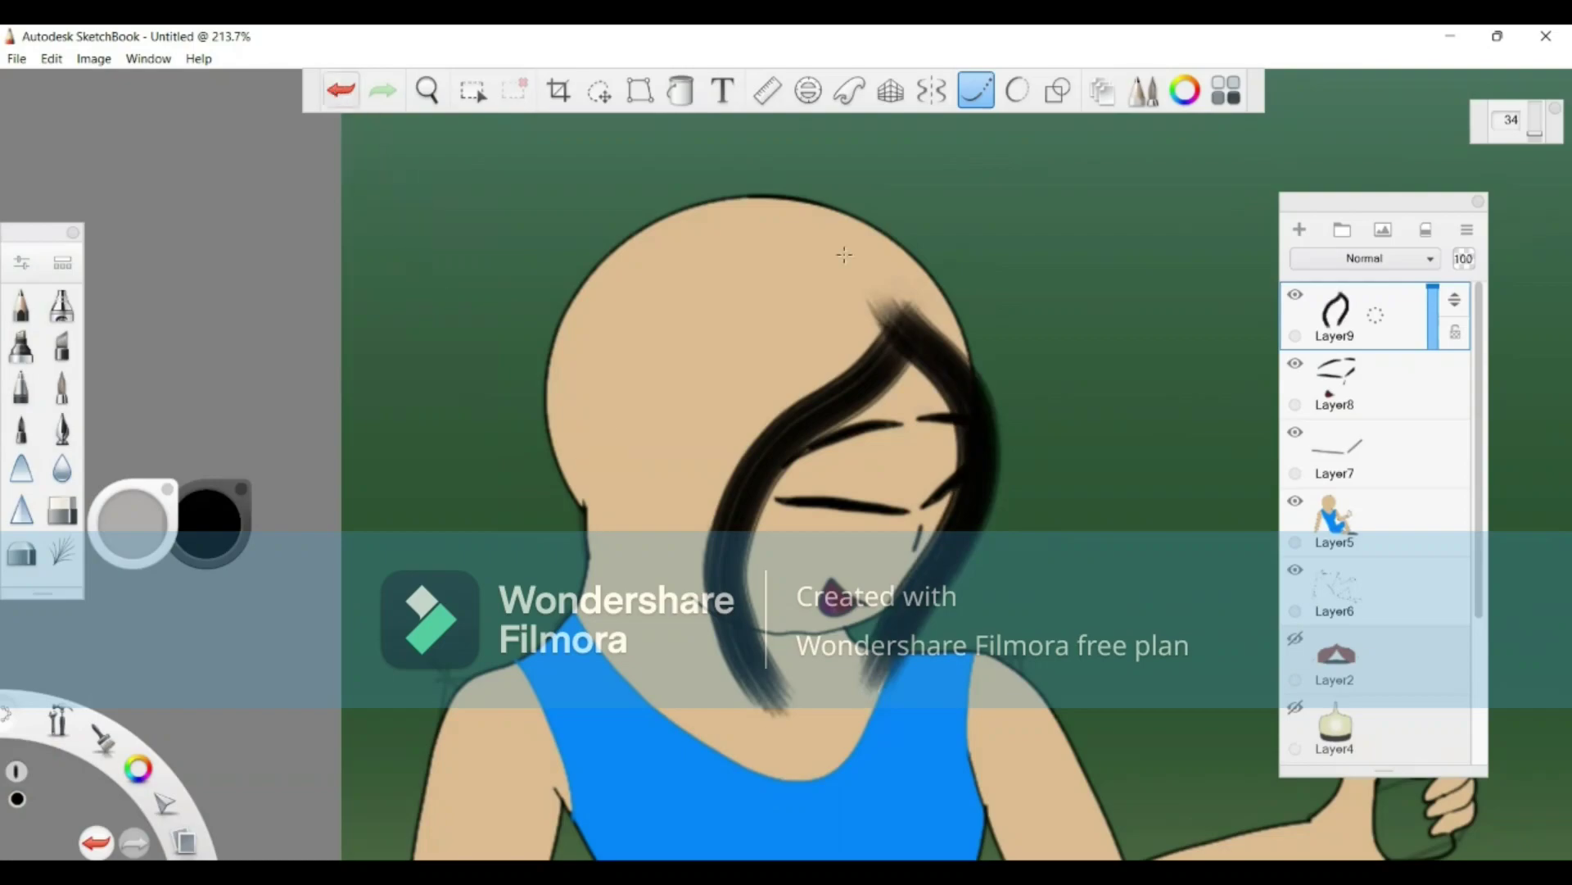
pyautogui.hotkey('ctrl', 'z')
pyautogui.moveTo(892, 264)
pyautogui.mouseDown()
pyautogui.moveTo(965, 364)
pyautogui.moveTo(983, 430)
pyautogui.moveTo(975, 507)
pyautogui.moveTo(883, 682)
pyautogui.mouseUp()
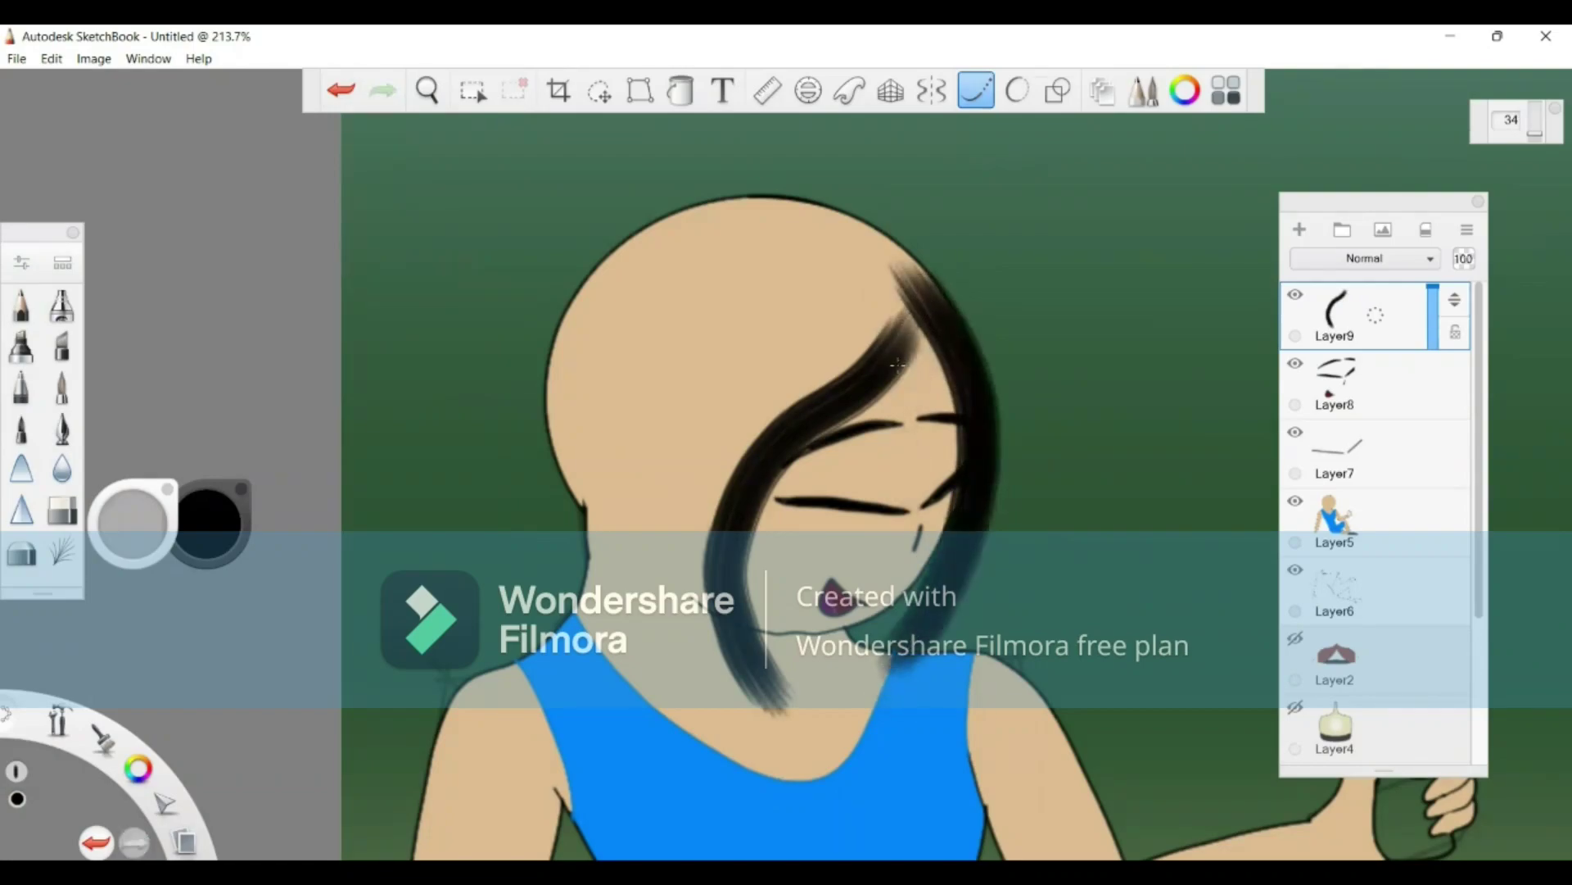
pyautogui.moveTo(909, 331)
pyautogui.mouseDown()
pyautogui.moveTo(895, 393)
pyautogui.moveTo(916, 270)
pyautogui.mouseUp()
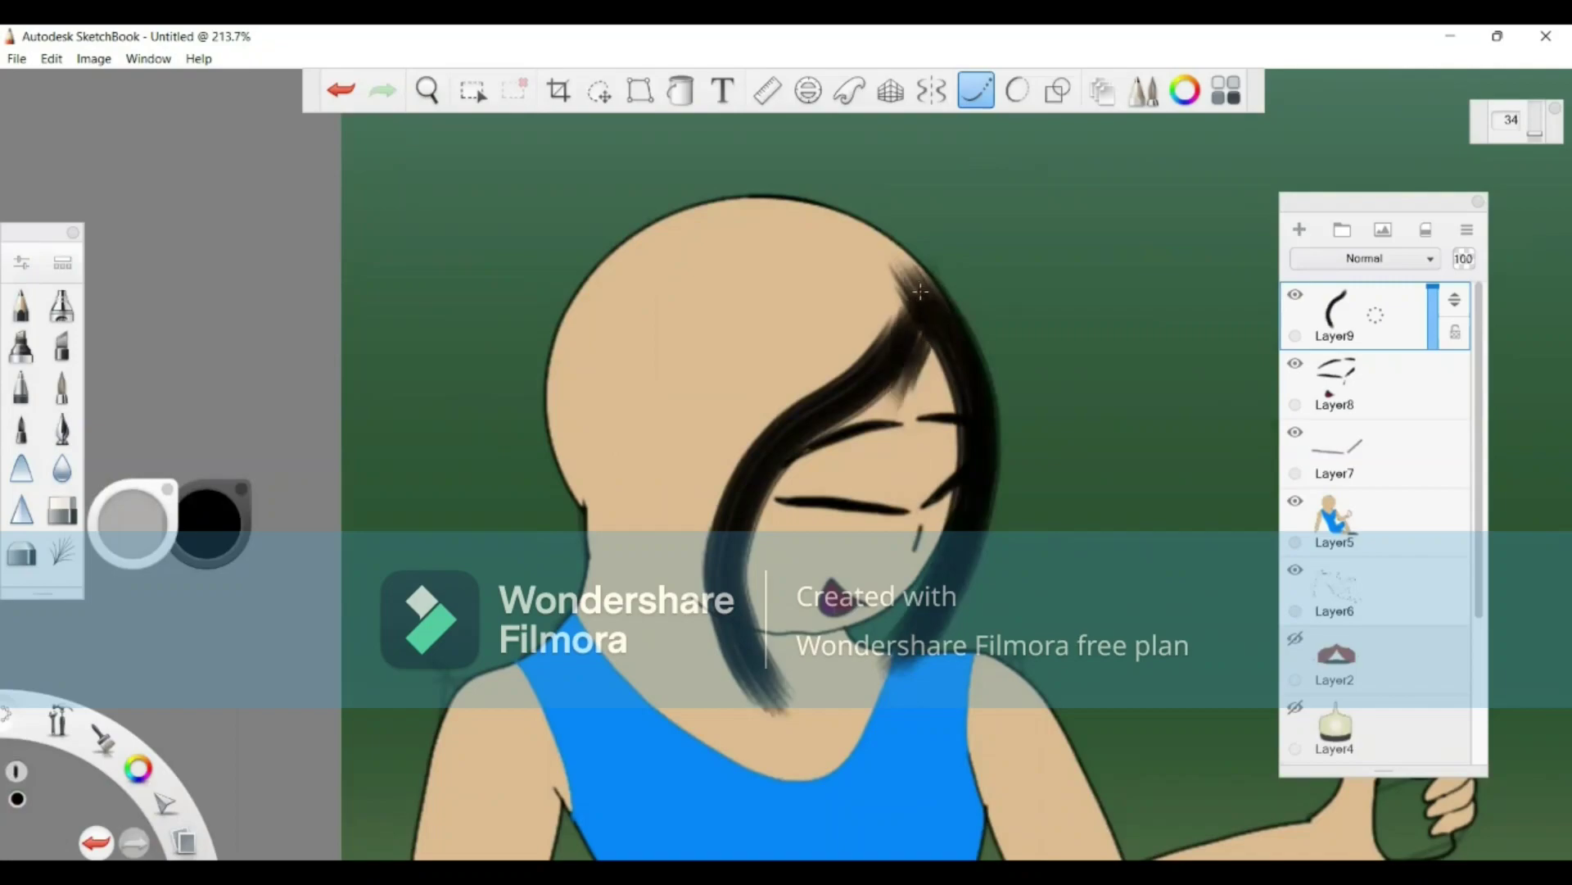
# Step: Paint a thick black band of hair from the parting over the crown and down the back of the head
pyautogui.hotkey('ctrl', 'z')
pyautogui.moveTo(940, 363)
pyautogui.mouseDown()
pyautogui.moveTo(891, 244)
pyautogui.moveTo(768, 188)
pyautogui.mouseUp()
pyautogui.click(341, 90)
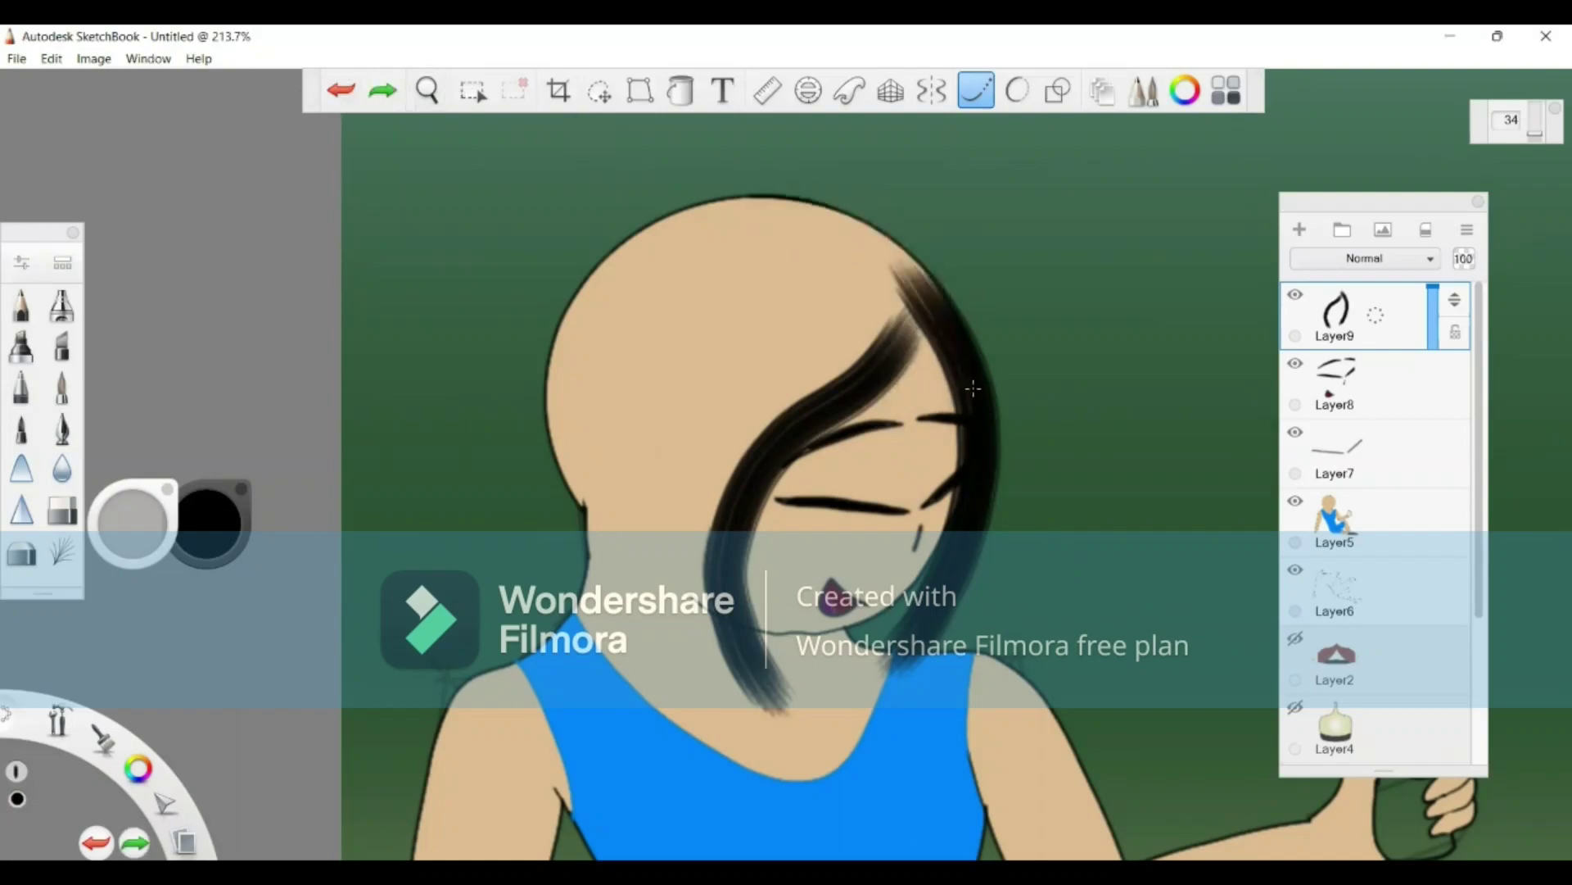
pyautogui.moveTo(965, 361)
pyautogui.mouseDown()
pyautogui.moveTo(883, 256)
pyautogui.moveTo(784, 205)
pyautogui.moveTo(740, 193)
pyautogui.moveTo(616, 259)
pyautogui.moveTo(559, 360)
pyautogui.moveTo(610, 643)
pyautogui.mouseUp()
pyautogui.click(875, 447)
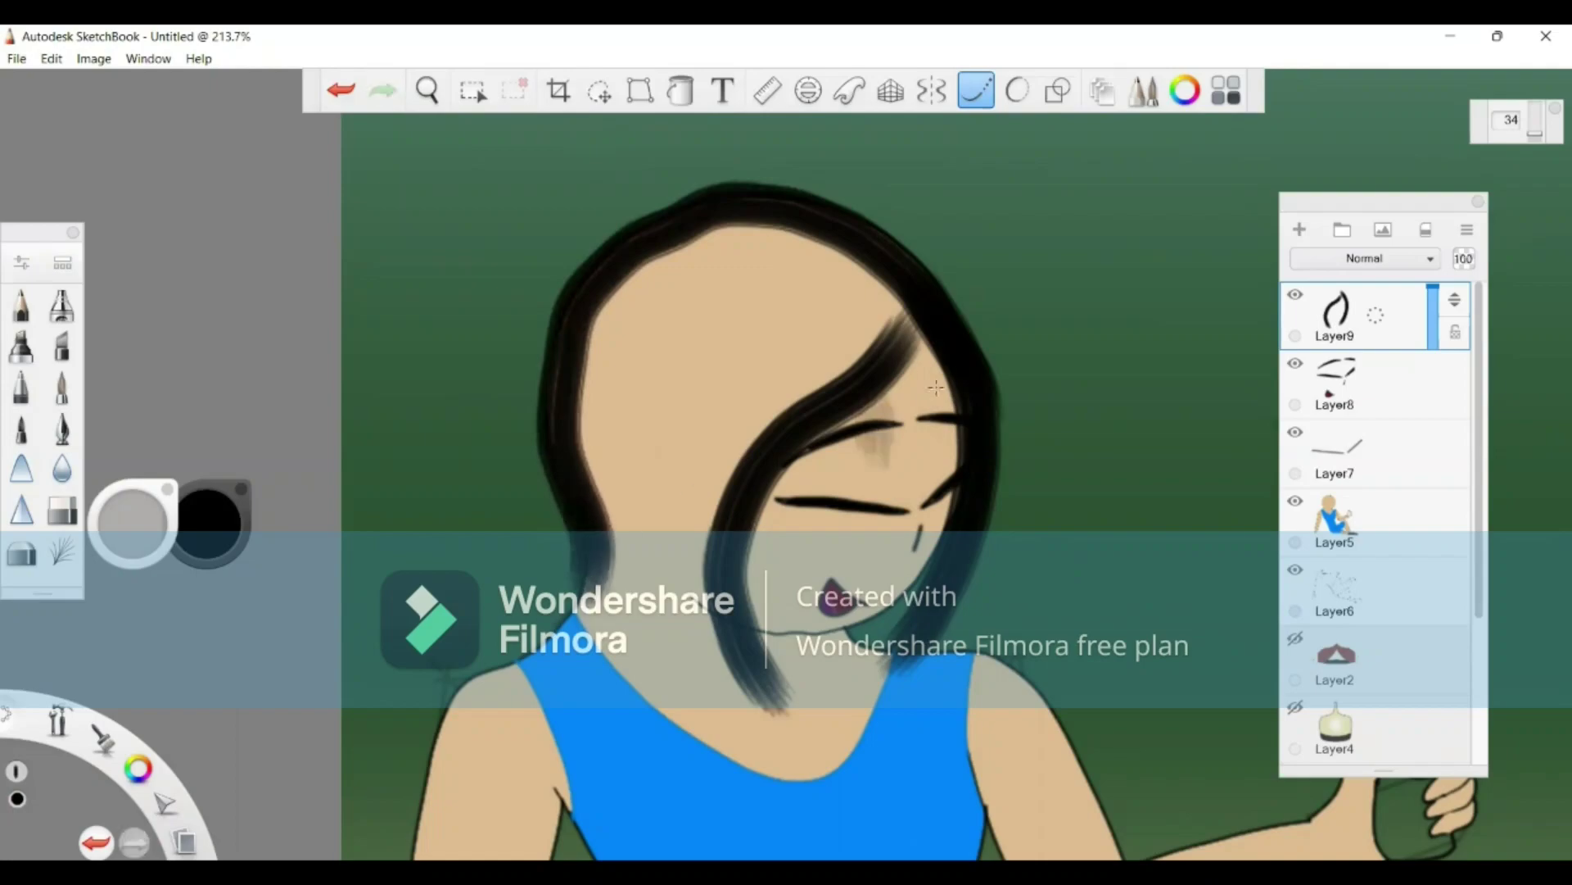
pyautogui.hotkey('ctrl', 'z')
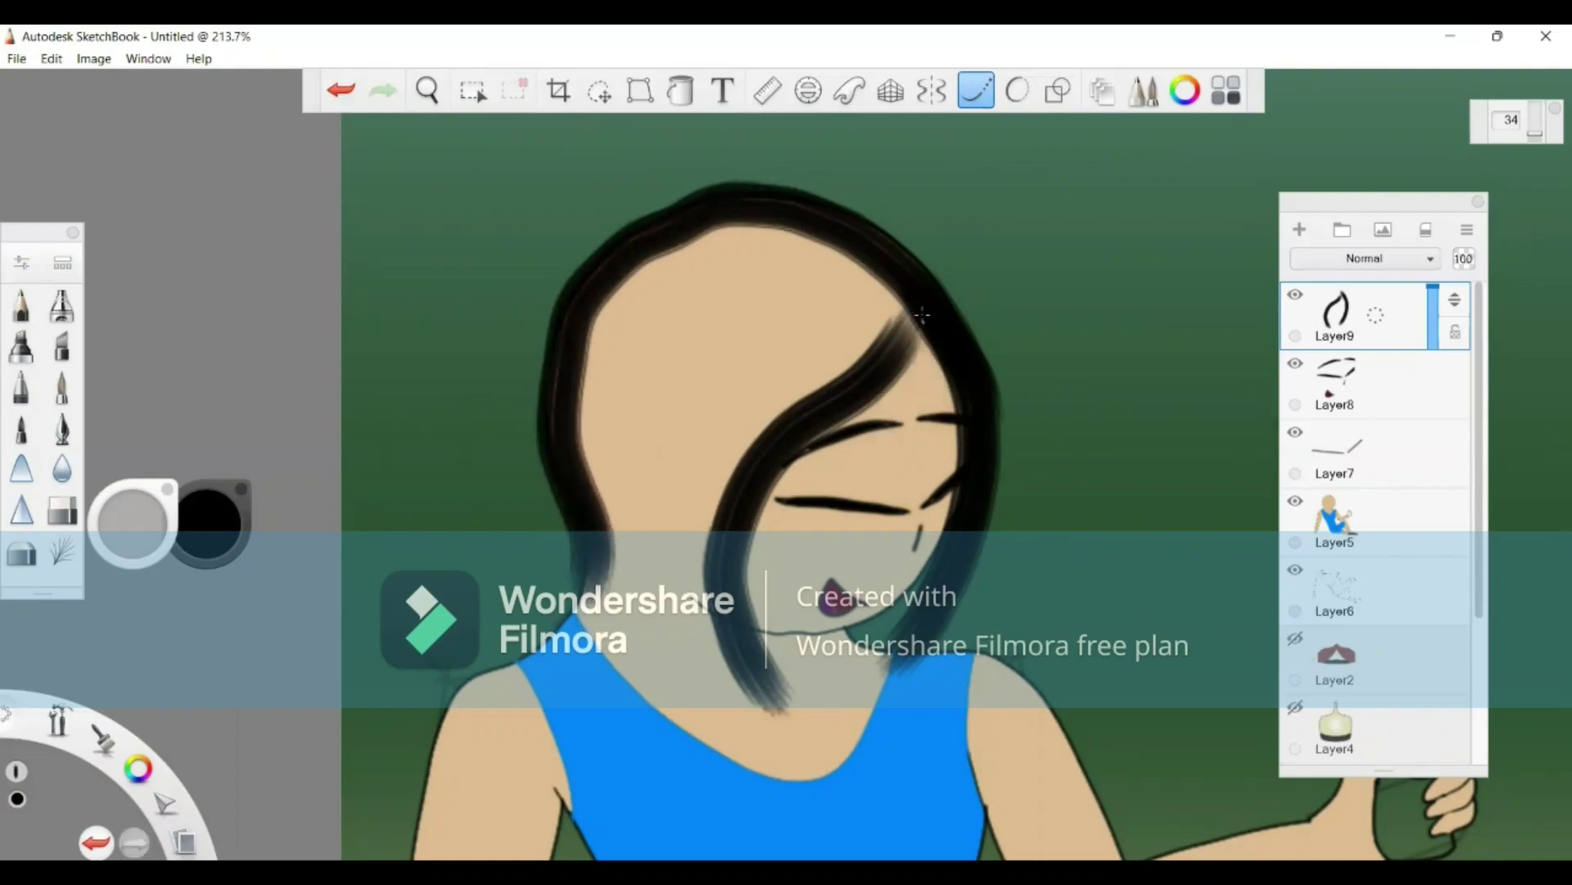
pyautogui.moveTo(922, 314)
pyautogui.mouseDown()
pyautogui.moveTo(889, 263)
pyautogui.moveTo(815, 227)
pyautogui.moveTo(737, 216)
pyautogui.moveTo(651, 261)
pyautogui.moveTo(583, 382)
pyautogui.moveTo(616, 565)
pyautogui.mouseUp()
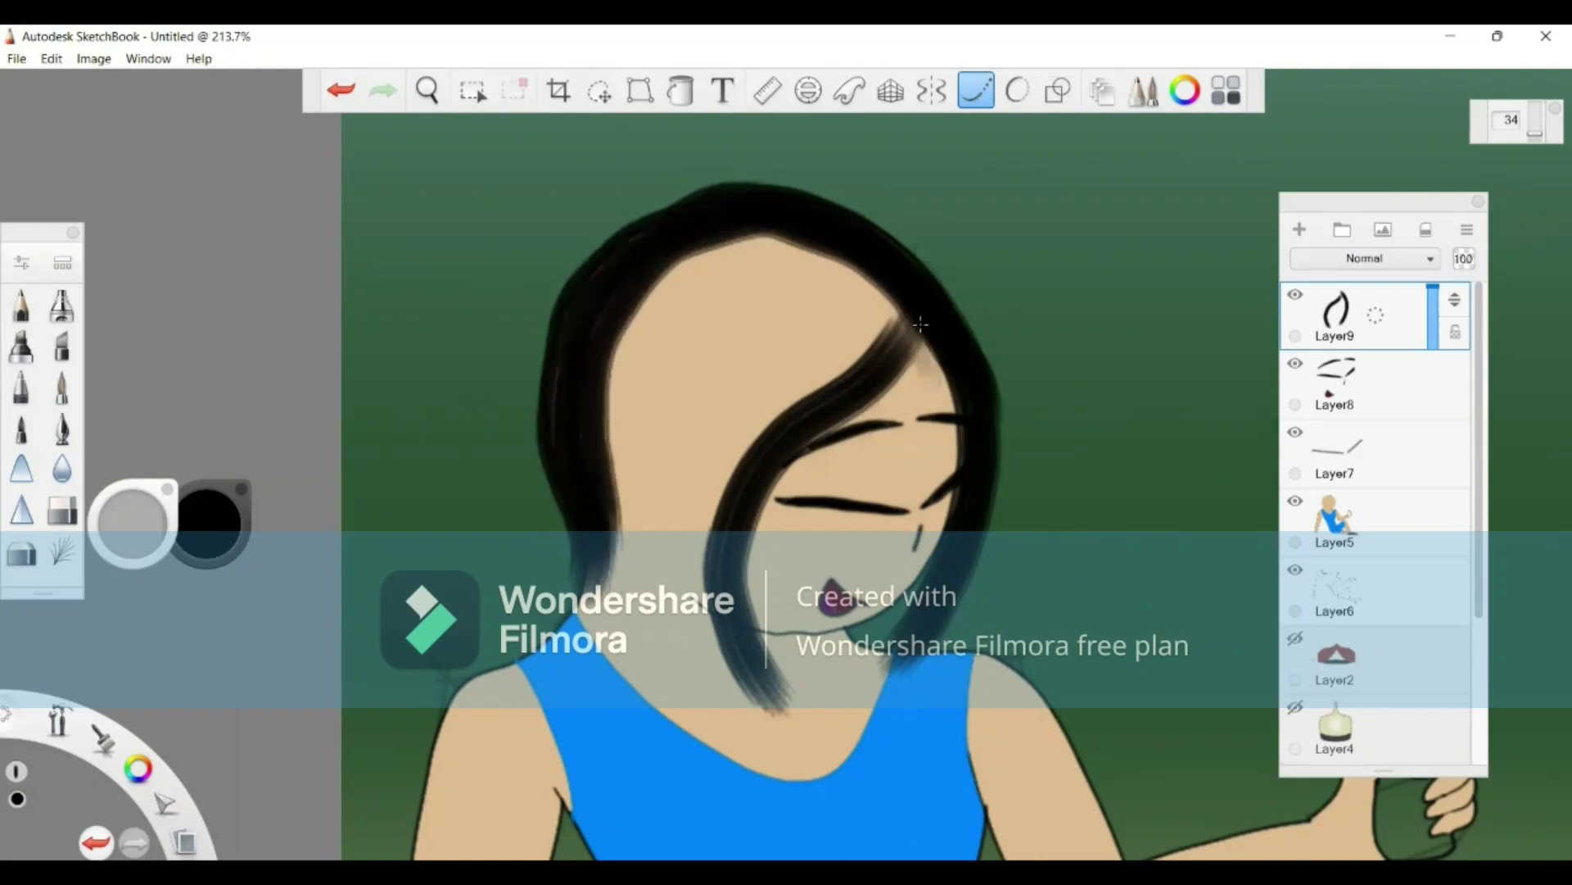
# Step: Cover the bare scalp between the fringe and the back of the head with long curved black hair strokes
pyautogui.moveTo(916, 321)
pyautogui.mouseDown()
pyautogui.moveTo(762, 454)
pyautogui.moveTo(726, 508)
pyautogui.moveTo(710, 577)
pyautogui.moveTo(747, 685)
pyautogui.mouseUp()
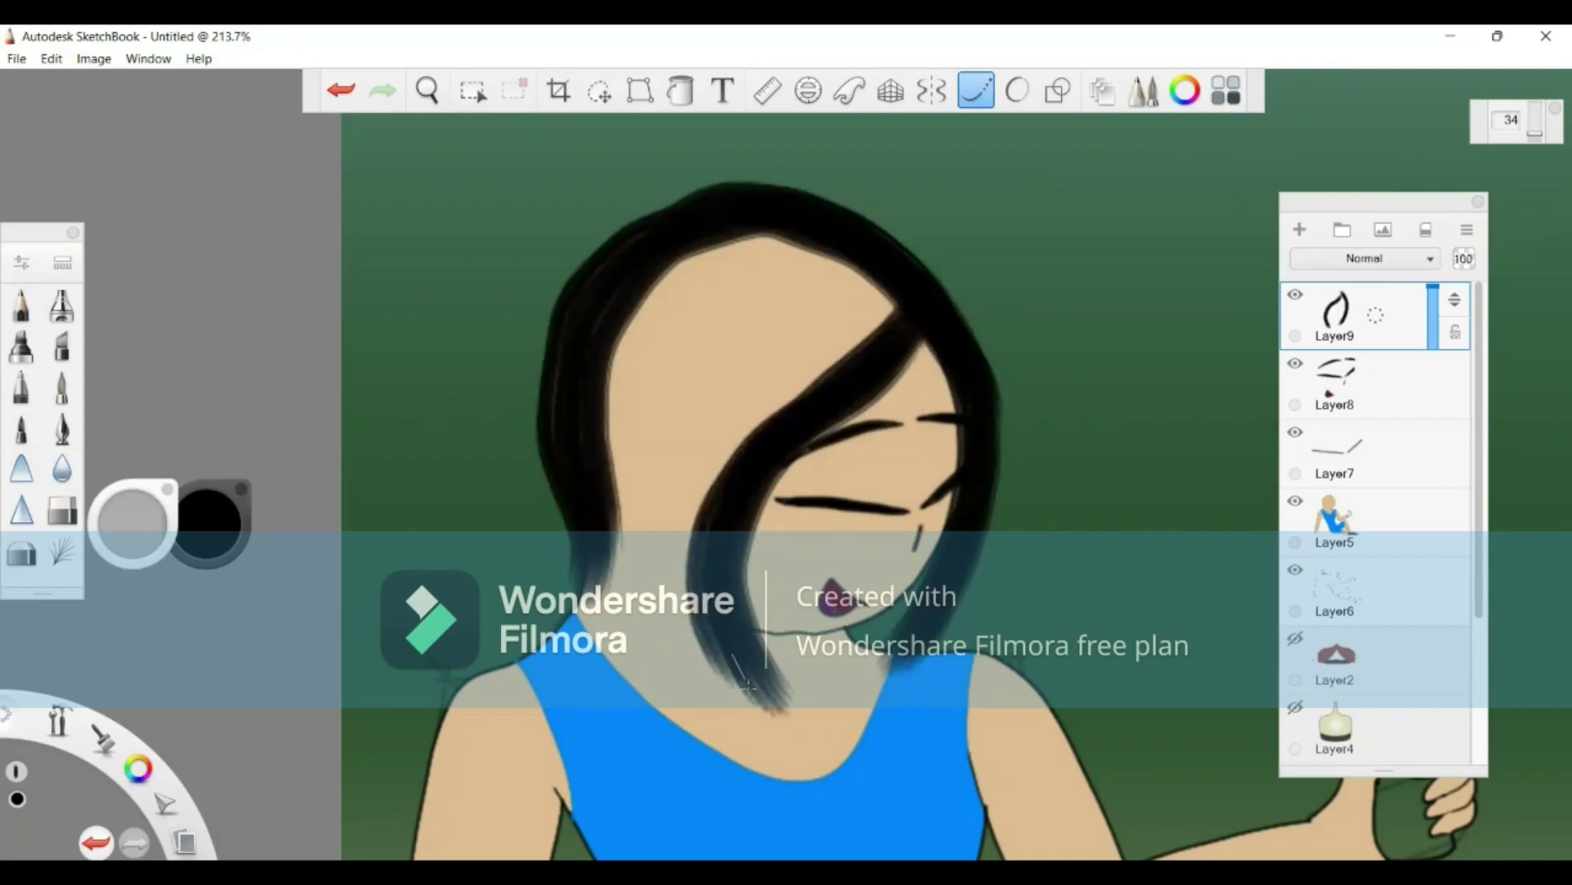
pyautogui.moveTo(895, 324)
pyautogui.mouseDown()
pyautogui.moveTo(752, 397)
pyautogui.moveTo(701, 465)
pyautogui.moveTo(686, 627)
pyautogui.moveTo(698, 678)
pyautogui.moveTo(733, 721)
pyautogui.mouseUp()
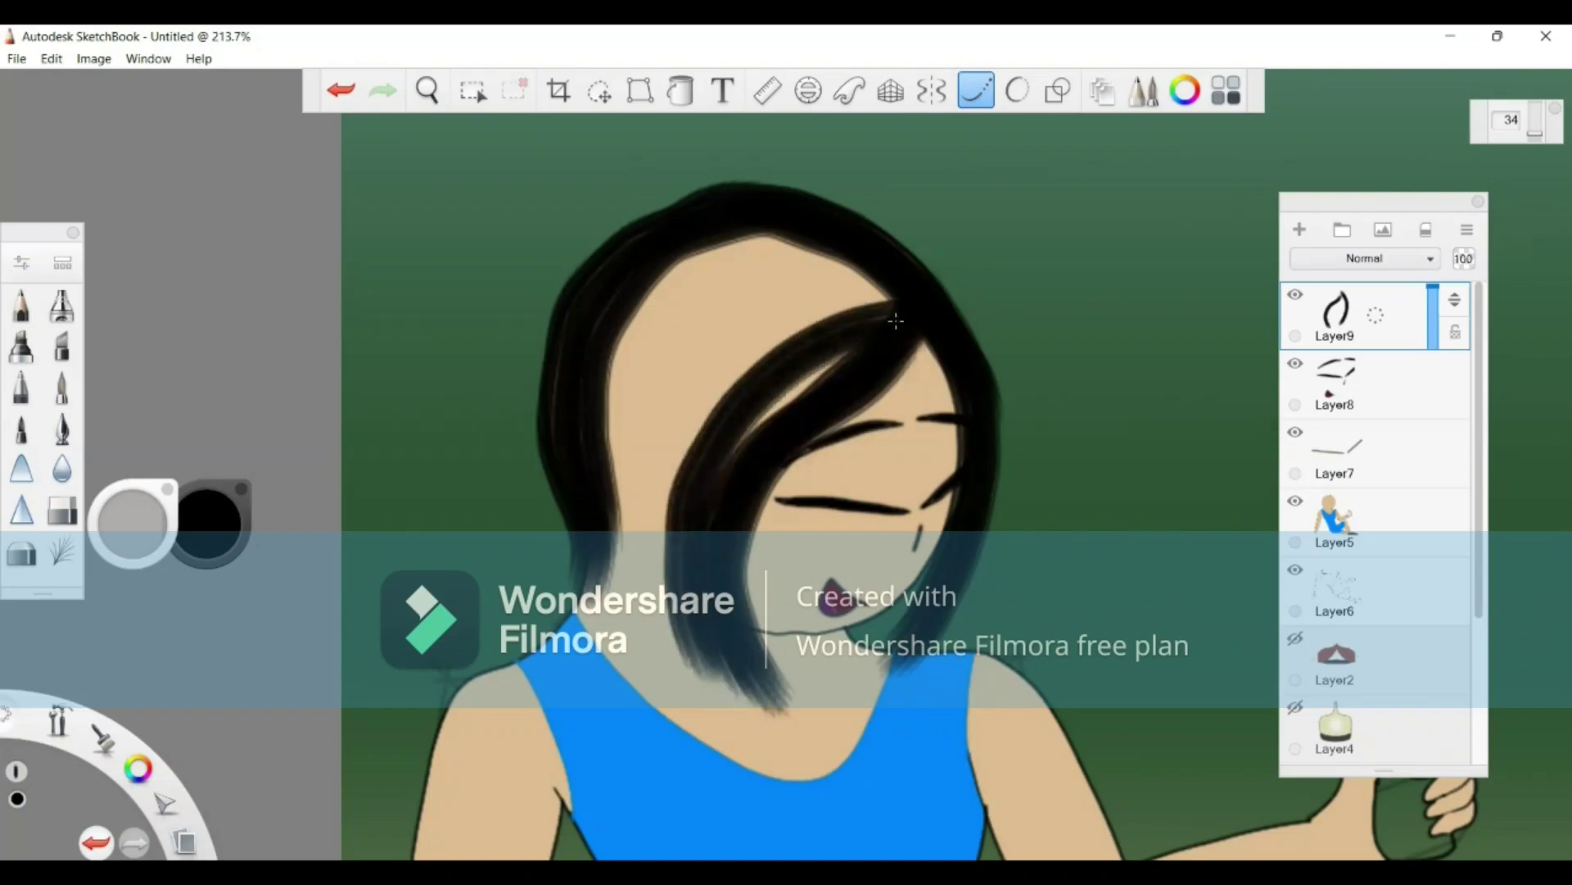
pyautogui.moveTo(893, 322)
pyautogui.mouseDown()
pyautogui.moveTo(760, 435)
pyautogui.moveTo(700, 525)
pyautogui.mouseUp()
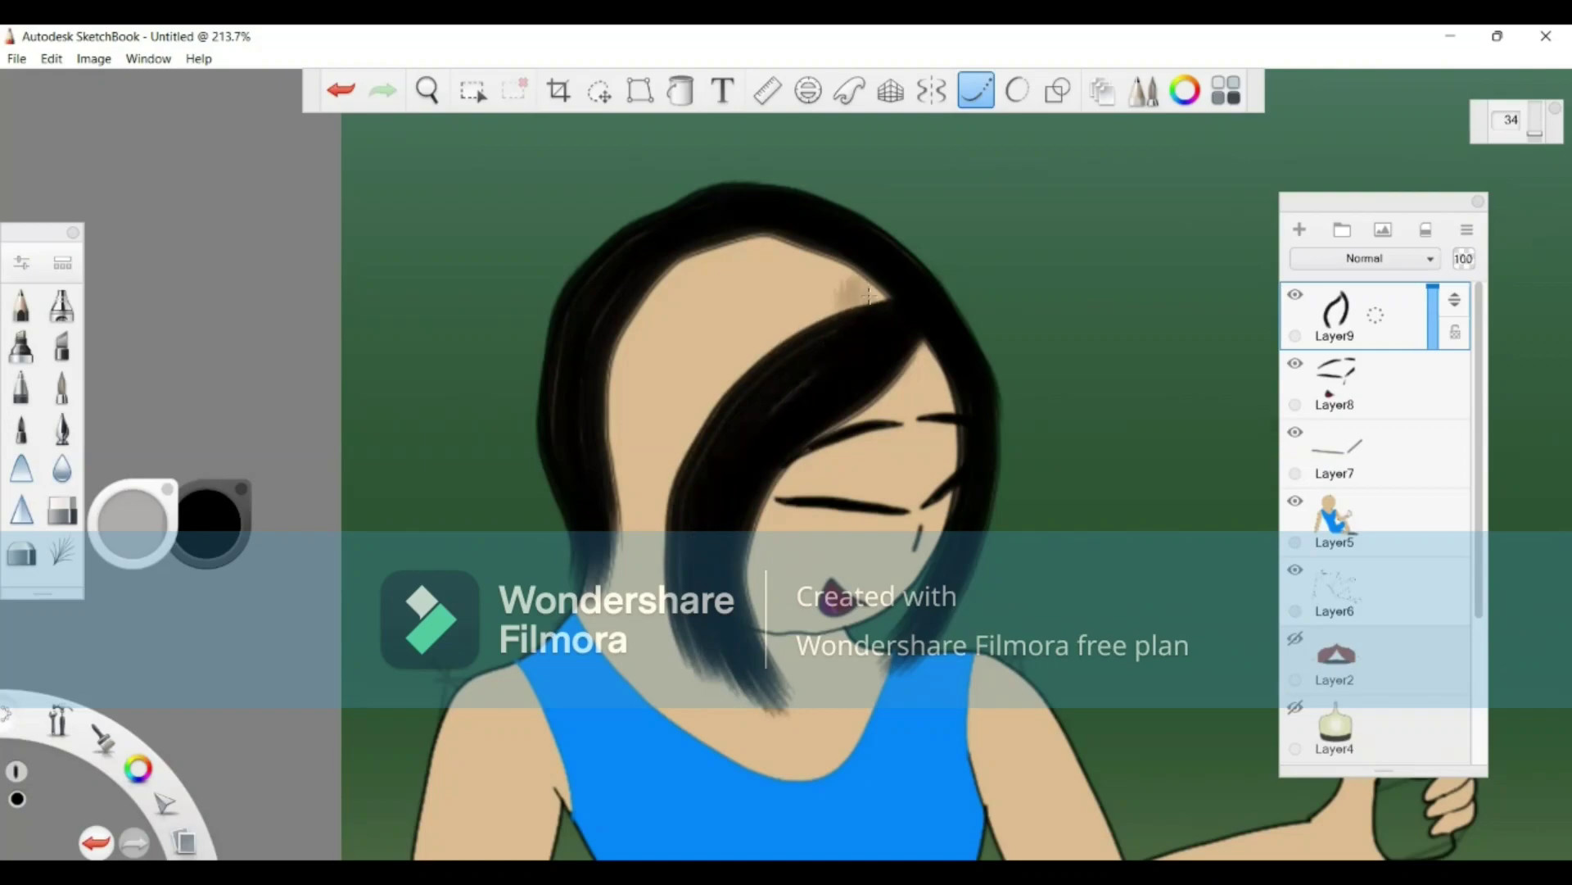
pyautogui.moveTo(888, 308)
pyautogui.mouseDown()
pyautogui.moveTo(839, 280)
pyautogui.moveTo(789, 281)
pyautogui.moveTo(710, 325)
pyautogui.moveTo(671, 404)
pyautogui.moveTo(653, 563)
pyautogui.moveTo(688, 713)
pyautogui.mouseUp()
pyautogui.moveTo(862, 299)
pyautogui.mouseDown()
pyautogui.moveTo(747, 363)
pyautogui.moveTo(680, 469)
pyautogui.moveTo(700, 399)
pyautogui.moveTo(752, 326)
pyautogui.moveTo(848, 271)
pyautogui.moveTo(757, 270)
pyautogui.moveTo(687, 320)
pyautogui.moveTo(630, 465)
pyautogui.moveTo(649, 651)
pyautogui.mouseUp()
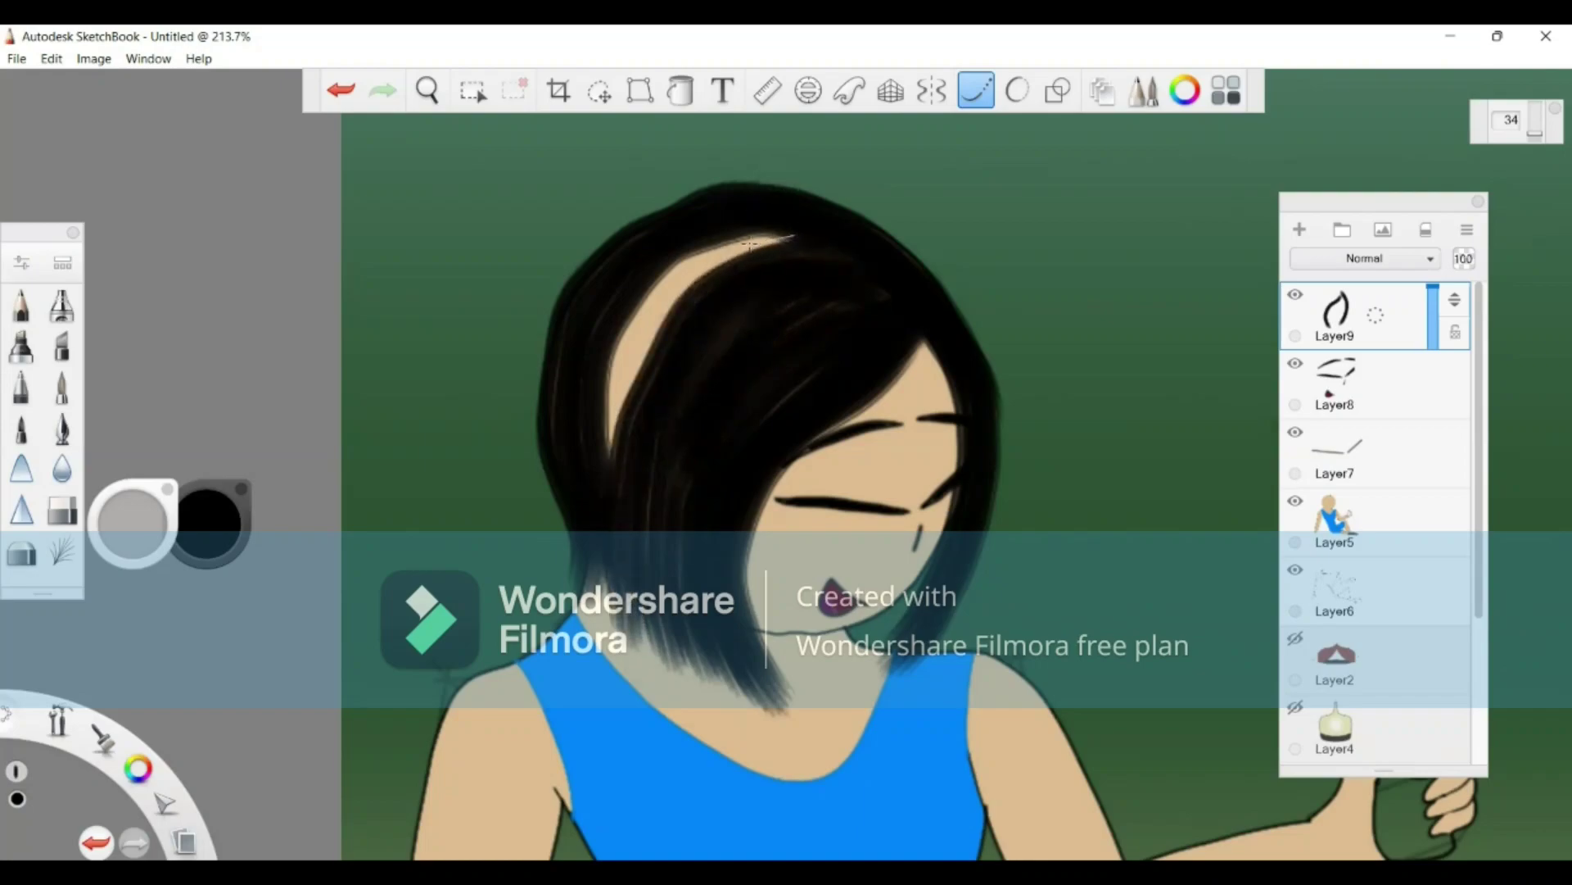
pyautogui.moveTo(751, 243)
pyautogui.mouseDown()
pyautogui.moveTo(647, 320)
pyautogui.moveTo(603, 438)
pyautogui.moveTo(610, 472)
pyautogui.mouseUp()
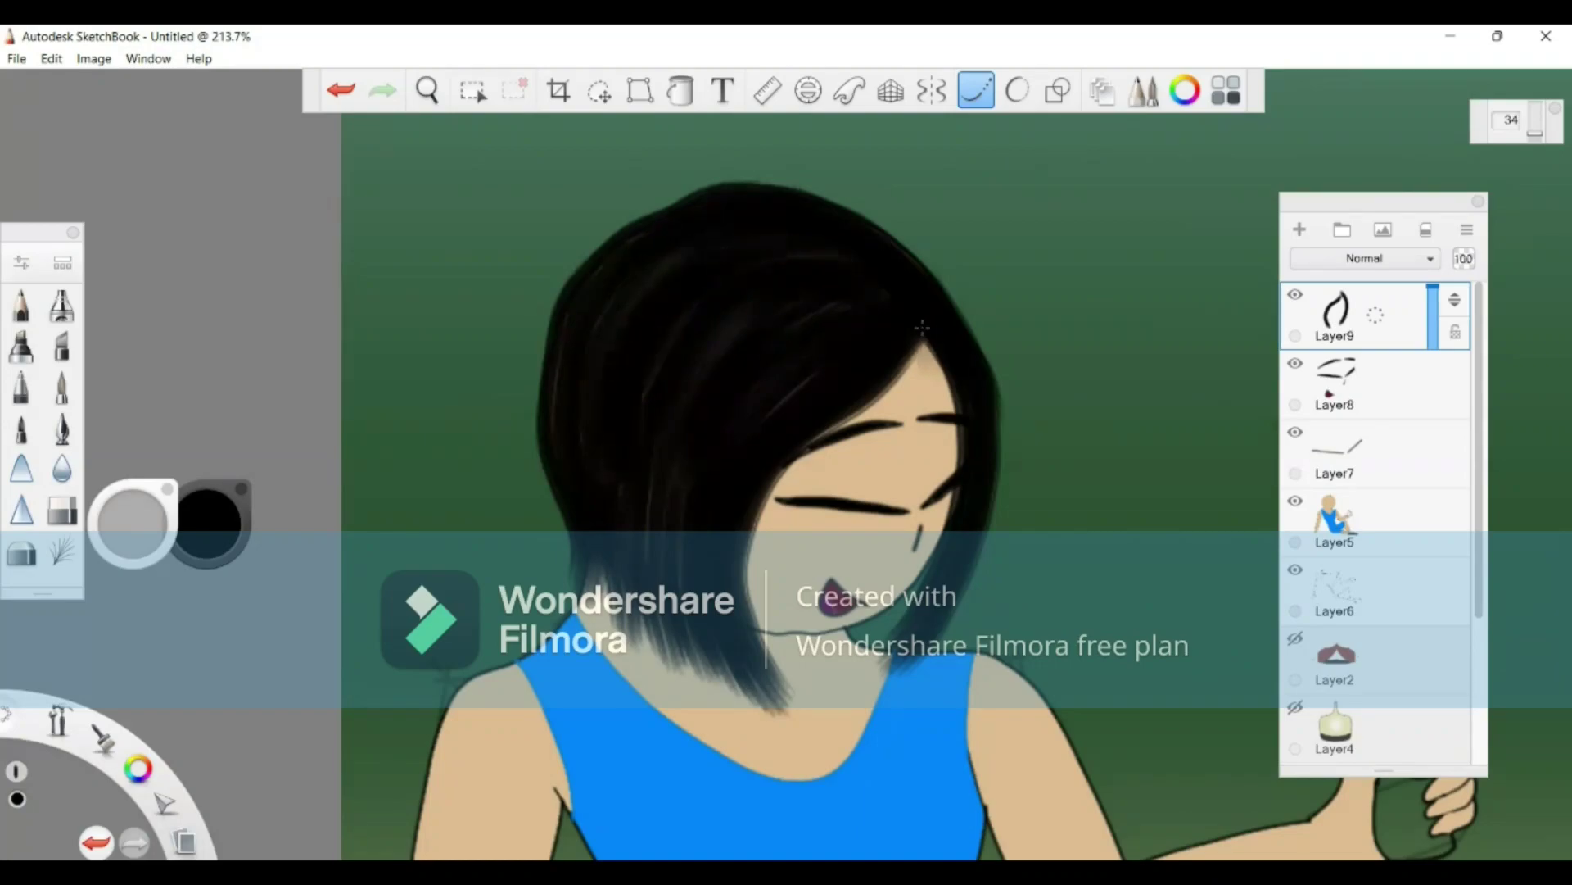
# Step: Thicken the hair lock along the far edge of the face with another black stroke on the hair layer
pyautogui.moveTo(922, 336)
pyautogui.mouseDown()
pyautogui.moveTo(906, 383)
pyautogui.moveTo(790, 465)
pyautogui.moveTo(739, 538)
pyautogui.mouseUp()
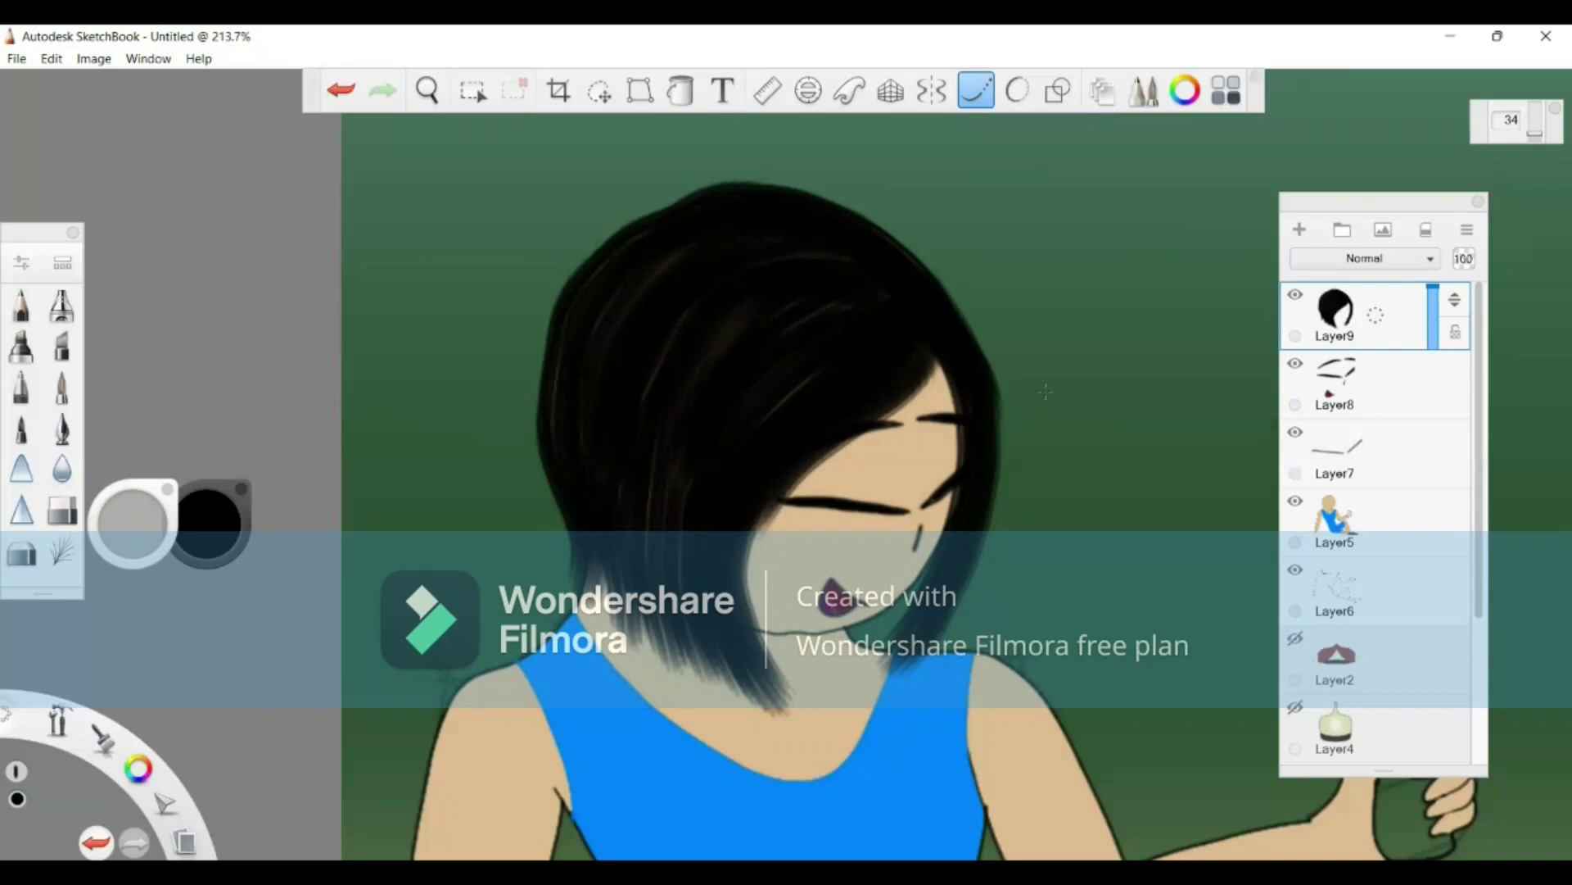
pyautogui.hotkey('ctrl', 'z')
pyautogui.moveTo(901, 315)
pyautogui.mouseDown()
pyautogui.moveTo(952, 369)
pyautogui.moveTo(983, 457)
pyautogui.moveTo(964, 560)
pyautogui.moveTo(898, 661)
pyautogui.mouseUp()
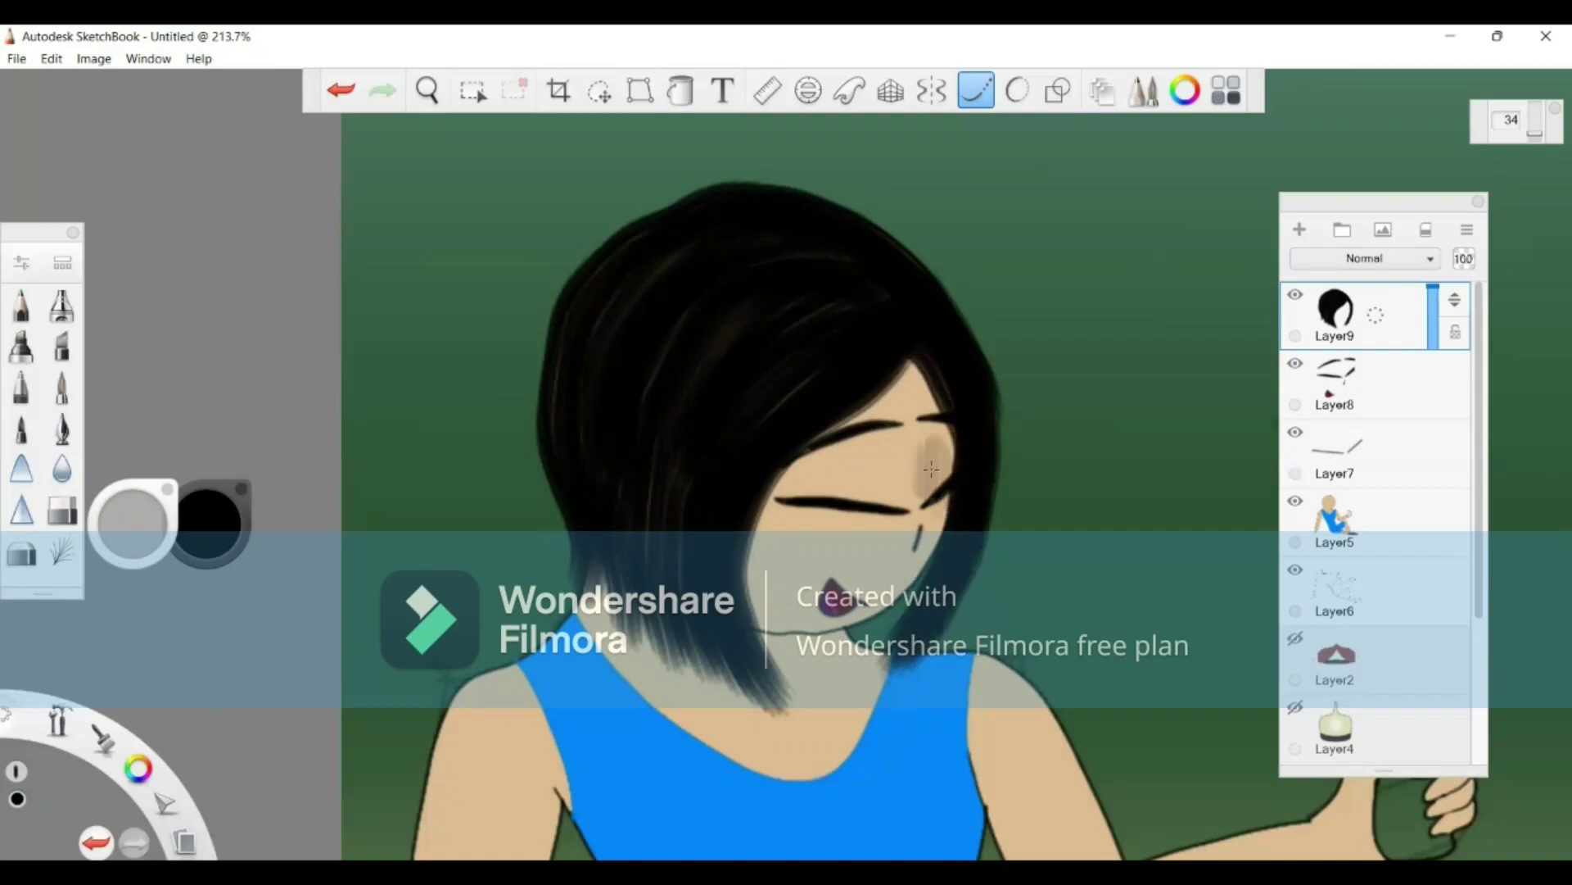
pyautogui.hotkey('ctrl', 'z')
pyautogui.click(1343, 592)
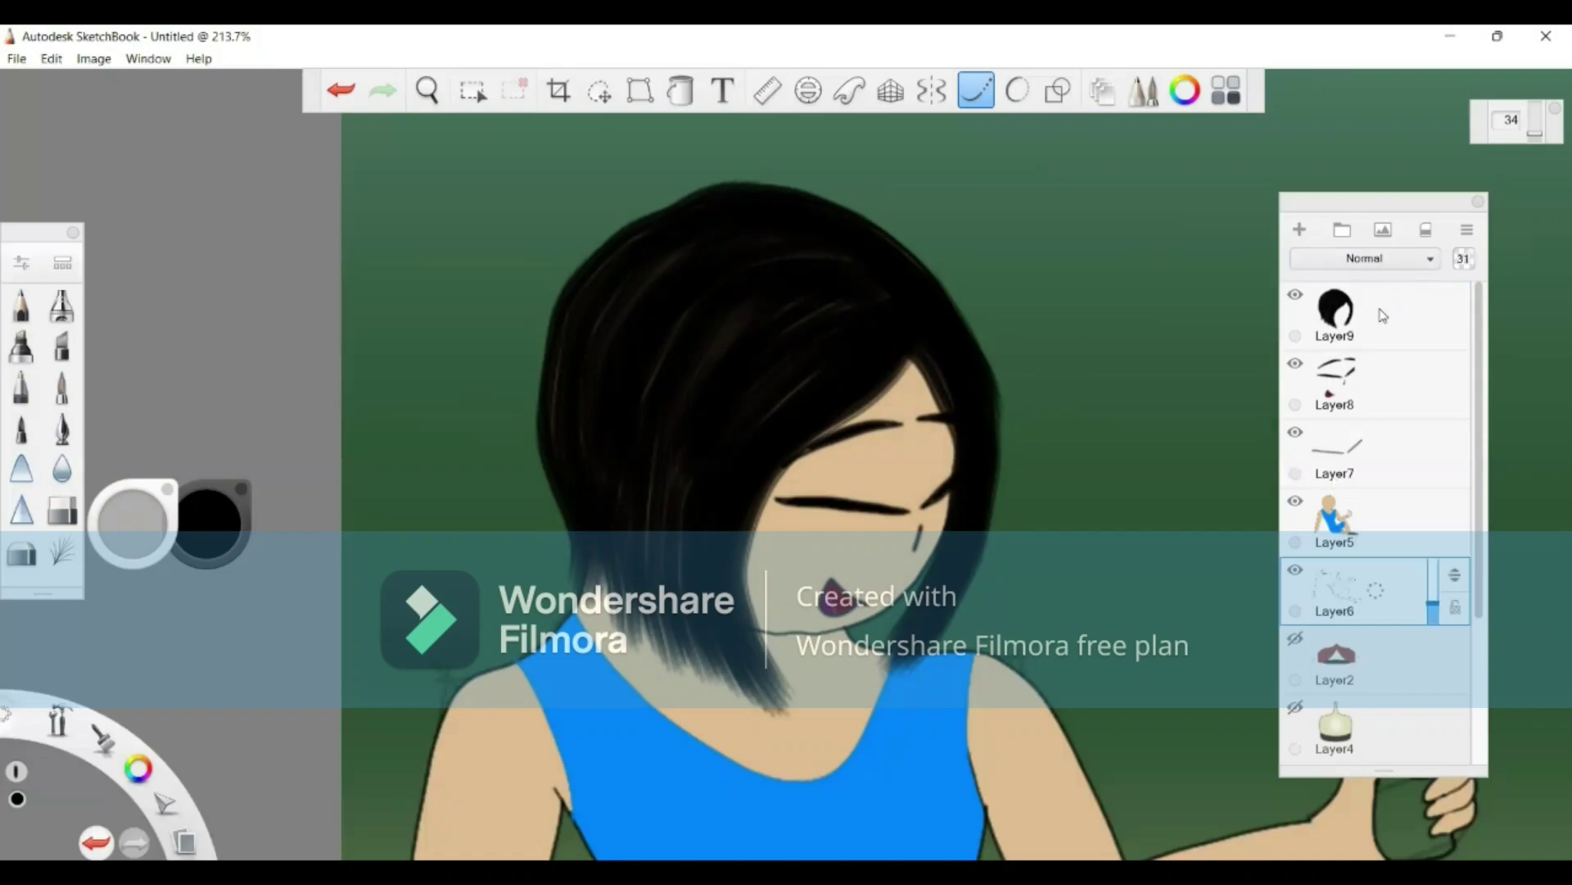
pyautogui.hotkey('ctrl', 'z')
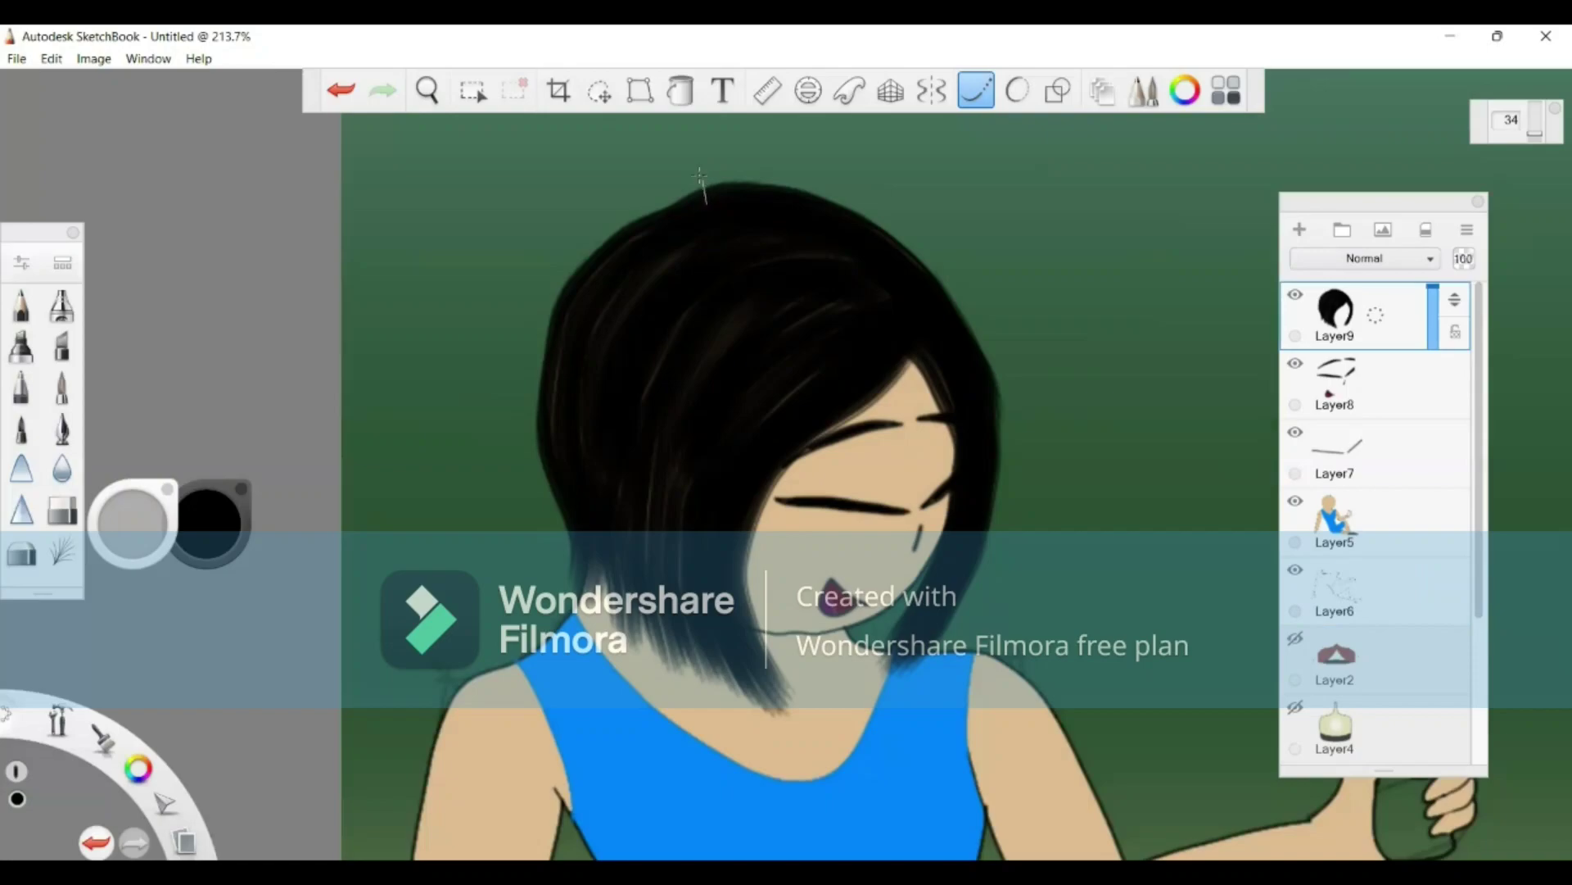
# Step: Paint a round black hair bun at the upper back of the head
pyautogui.moveTo(700, 176)
pyautogui.mouseDown()
pyautogui.moveTo(670, 153)
pyautogui.moveTo(607, 152)
pyautogui.moveTo(537, 176)
pyautogui.moveTo(515, 217)
pyautogui.moveTo(591, 287)
pyautogui.mouseUp()
pyautogui.moveTo(695, 217)
pyautogui.mouseDown()
pyautogui.moveTo(600, 183)
pyautogui.moveTo(560, 189)
pyautogui.moveTo(526, 221)
pyautogui.moveTo(616, 191)
pyautogui.moveTo(690, 199)
pyautogui.moveTo(644, 175)
pyautogui.moveTo(571, 197)
pyautogui.moveTo(543, 226)
pyautogui.moveTo(627, 237)
pyautogui.moveTo(677, 221)
pyautogui.moveTo(551, 239)
pyautogui.moveTo(649, 281)
pyautogui.mouseUp()
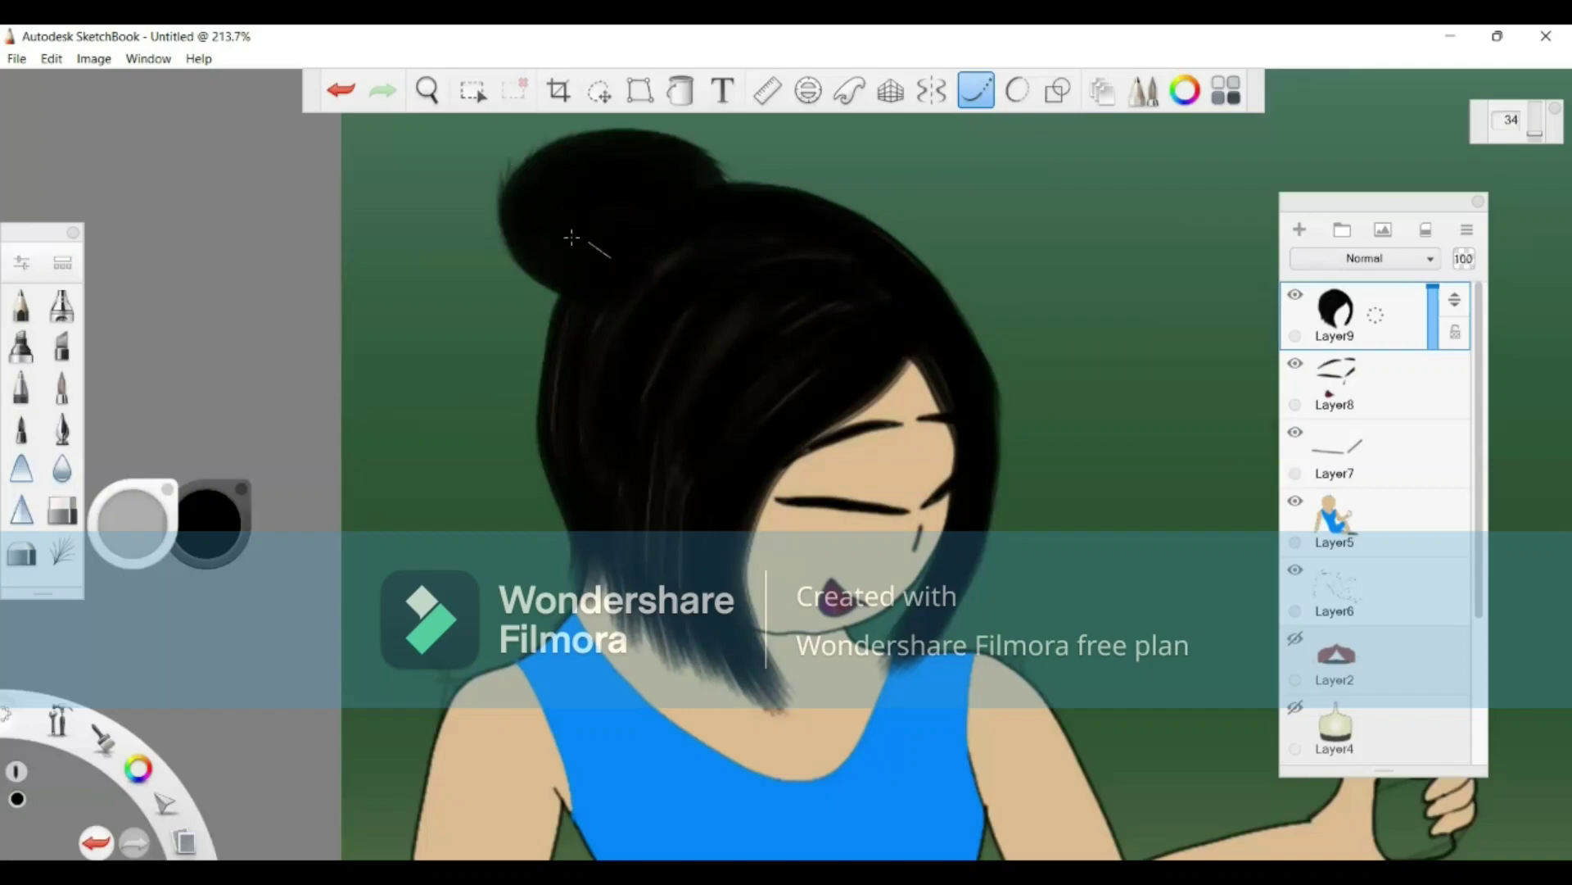
pyautogui.moveTo(572, 237); pyautogui.dragTo(609, 301)
pyautogui.moveTo(595, 305)
pyautogui.mouseDown()
pyautogui.moveTo(524, 262)
pyautogui.moveTo(506, 217)
pyautogui.moveTo(520, 190)
pyautogui.mouseUp()
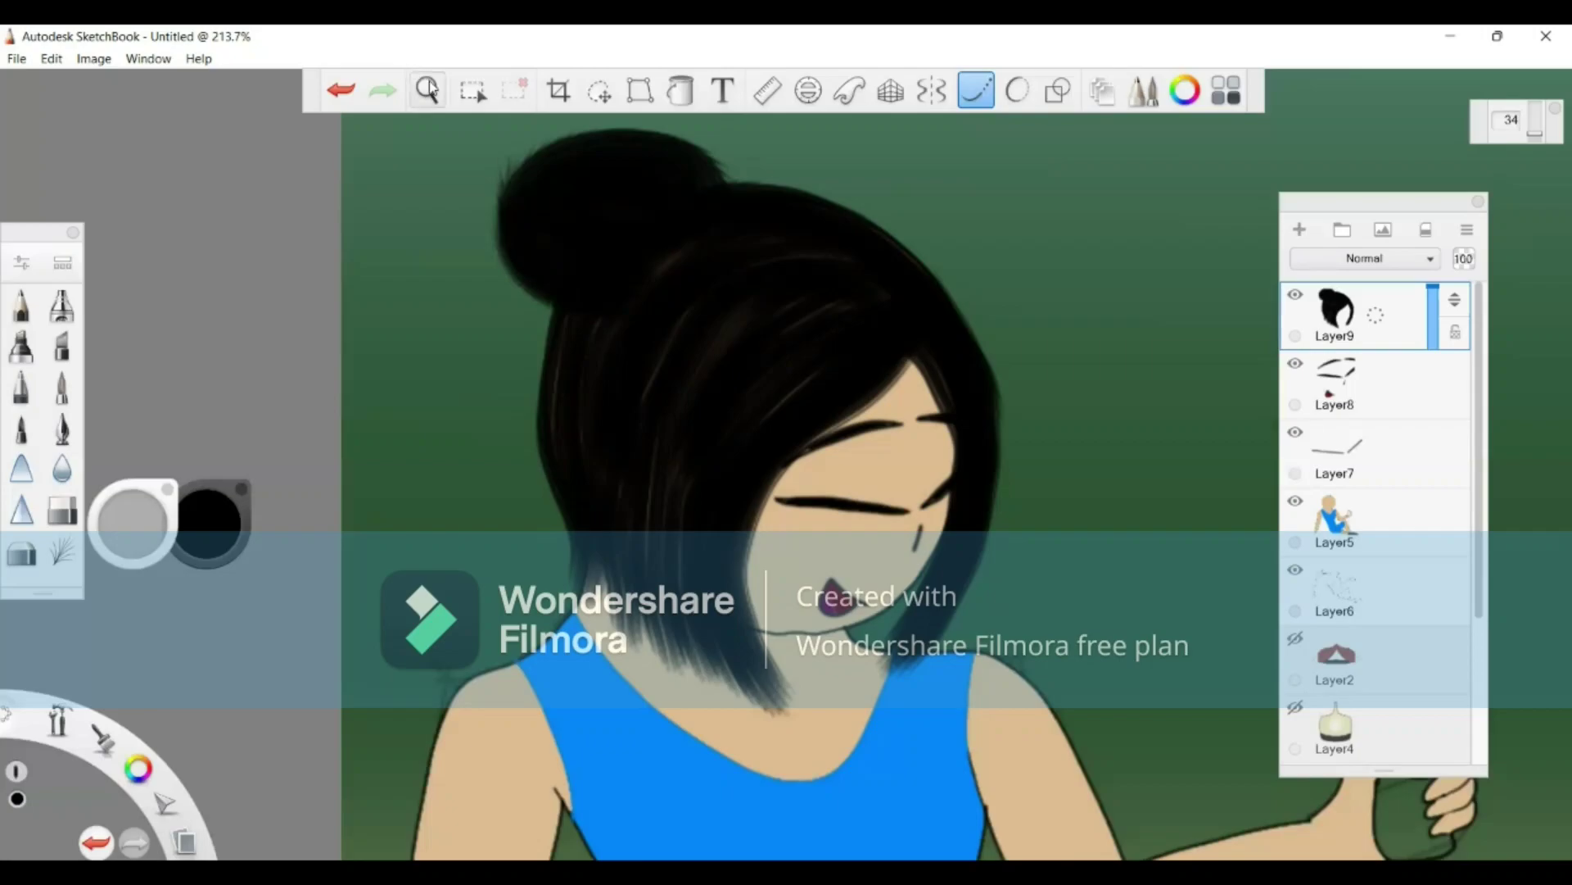
# Step: Choose Brush 8 from the Texture brush set for the hair bun
pyautogui.press('space')
pyautogui.moveTo(961, 272)
pyautogui.mouseDown()
pyautogui.moveTo(986, 484)
pyautogui.moveTo(856, 417)
pyautogui.moveTo(1004, 430)
pyautogui.moveTo(965, 386)
pyautogui.moveTo(973, 412)
pyautogui.moveTo(1038, 414)
pyautogui.moveTo(1068, 370)
pyautogui.mouseUp()
pyautogui.press('space')
pyautogui.press('space')
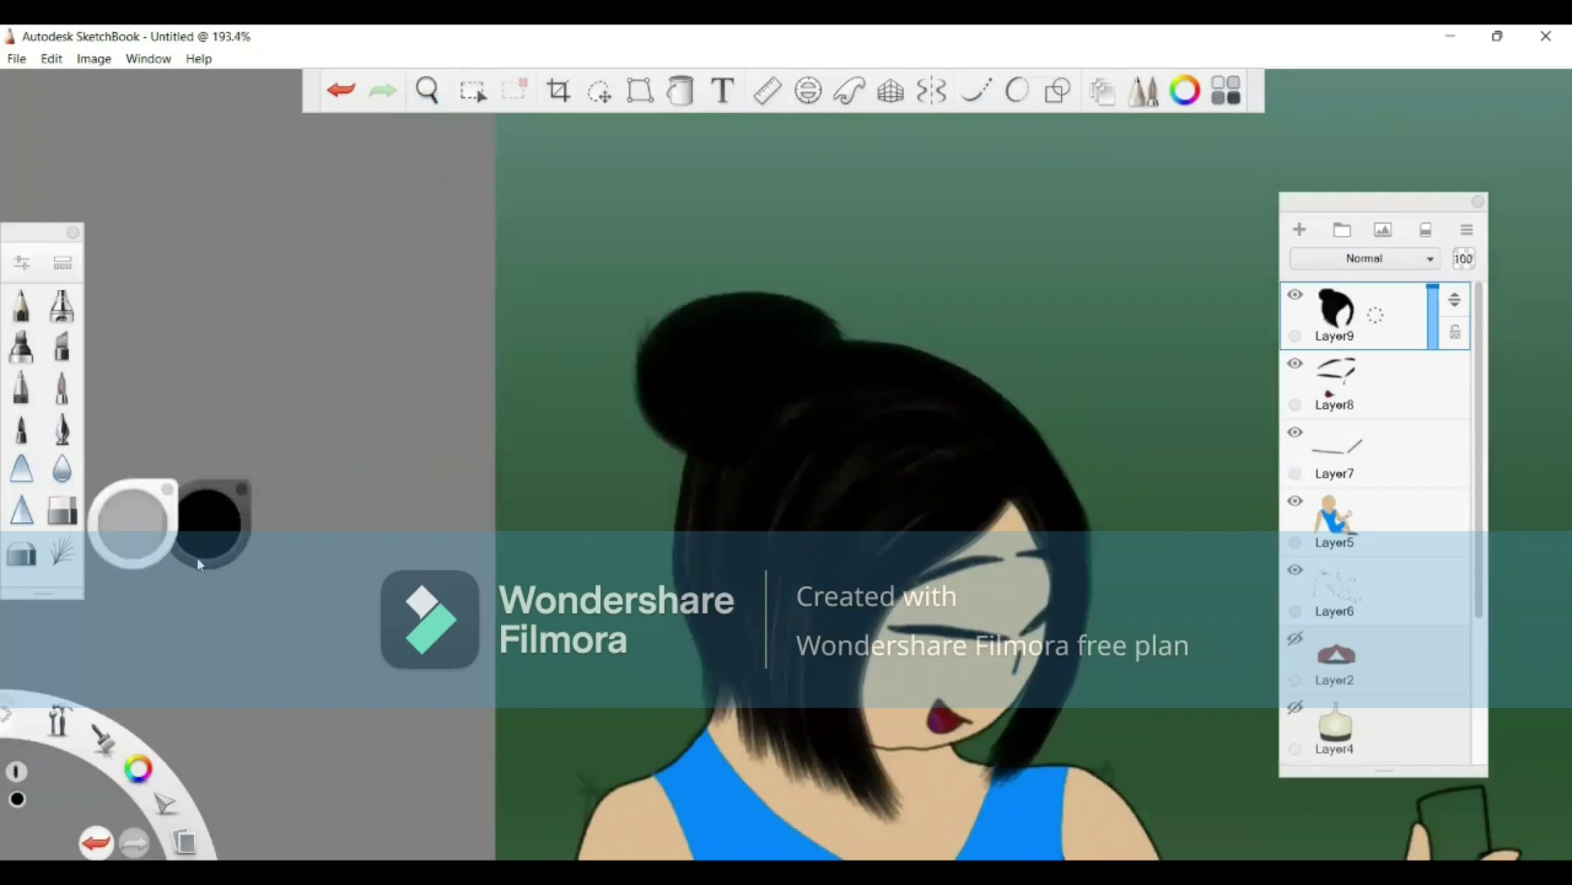
pyautogui.click(63, 267)
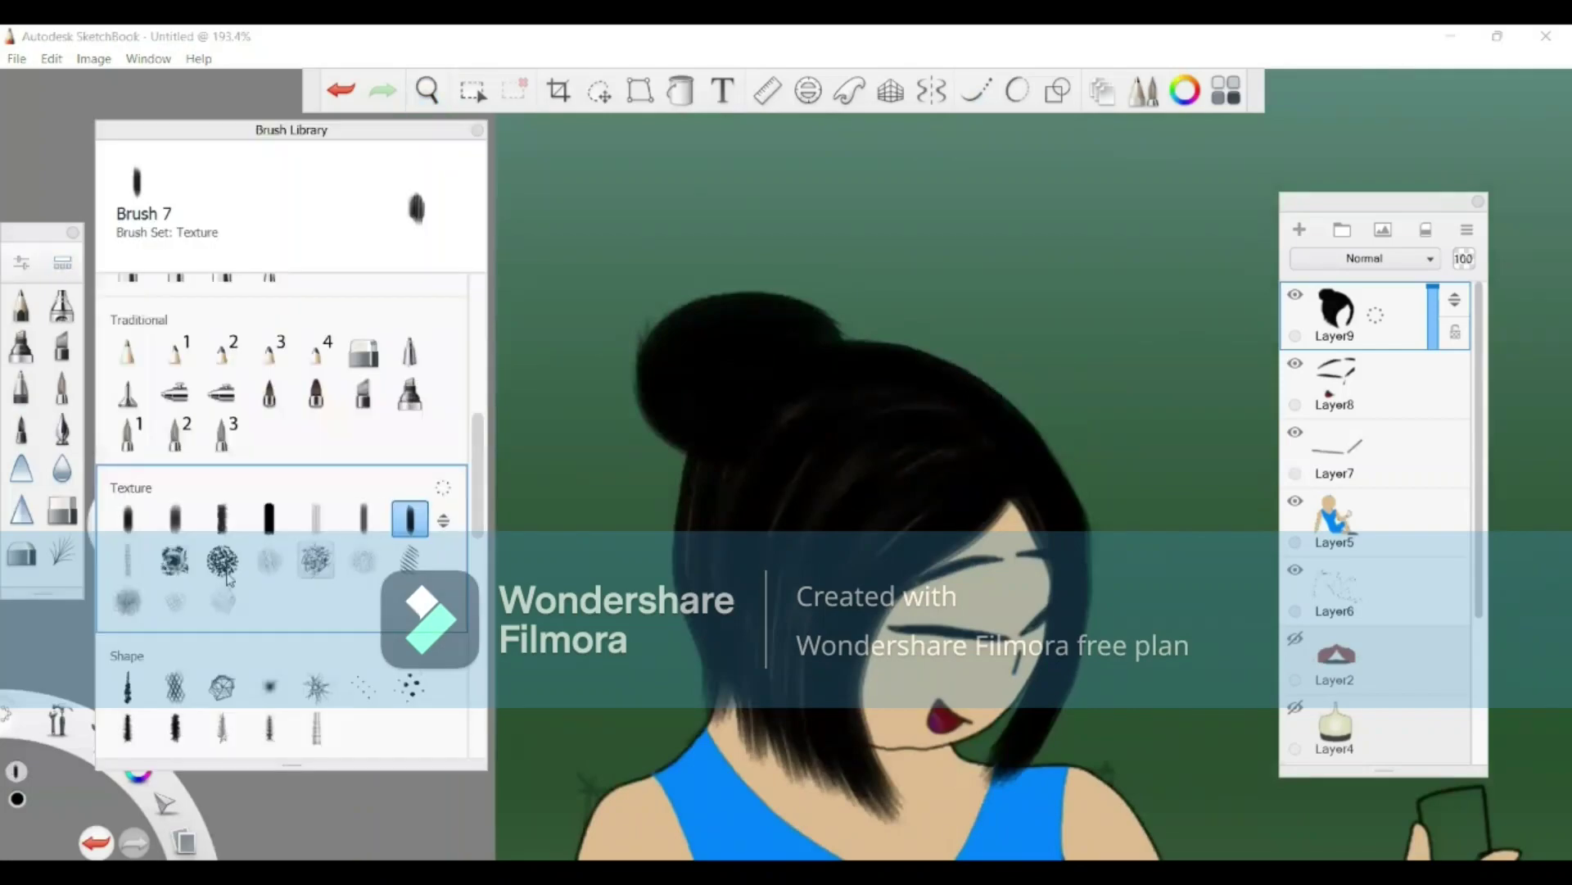
pyautogui.click(476, 129)
# Step: Try to build up the bun's outline with soft freehand black strokes, and undo them
pyautogui.moveTo(811, 355)
pyautogui.mouseDown()
pyautogui.moveTo(764, 321)
pyautogui.moveTo(675, 355)
pyautogui.moveTo(667, 400)
pyautogui.moveTo(712, 439)
pyautogui.mouseUp()
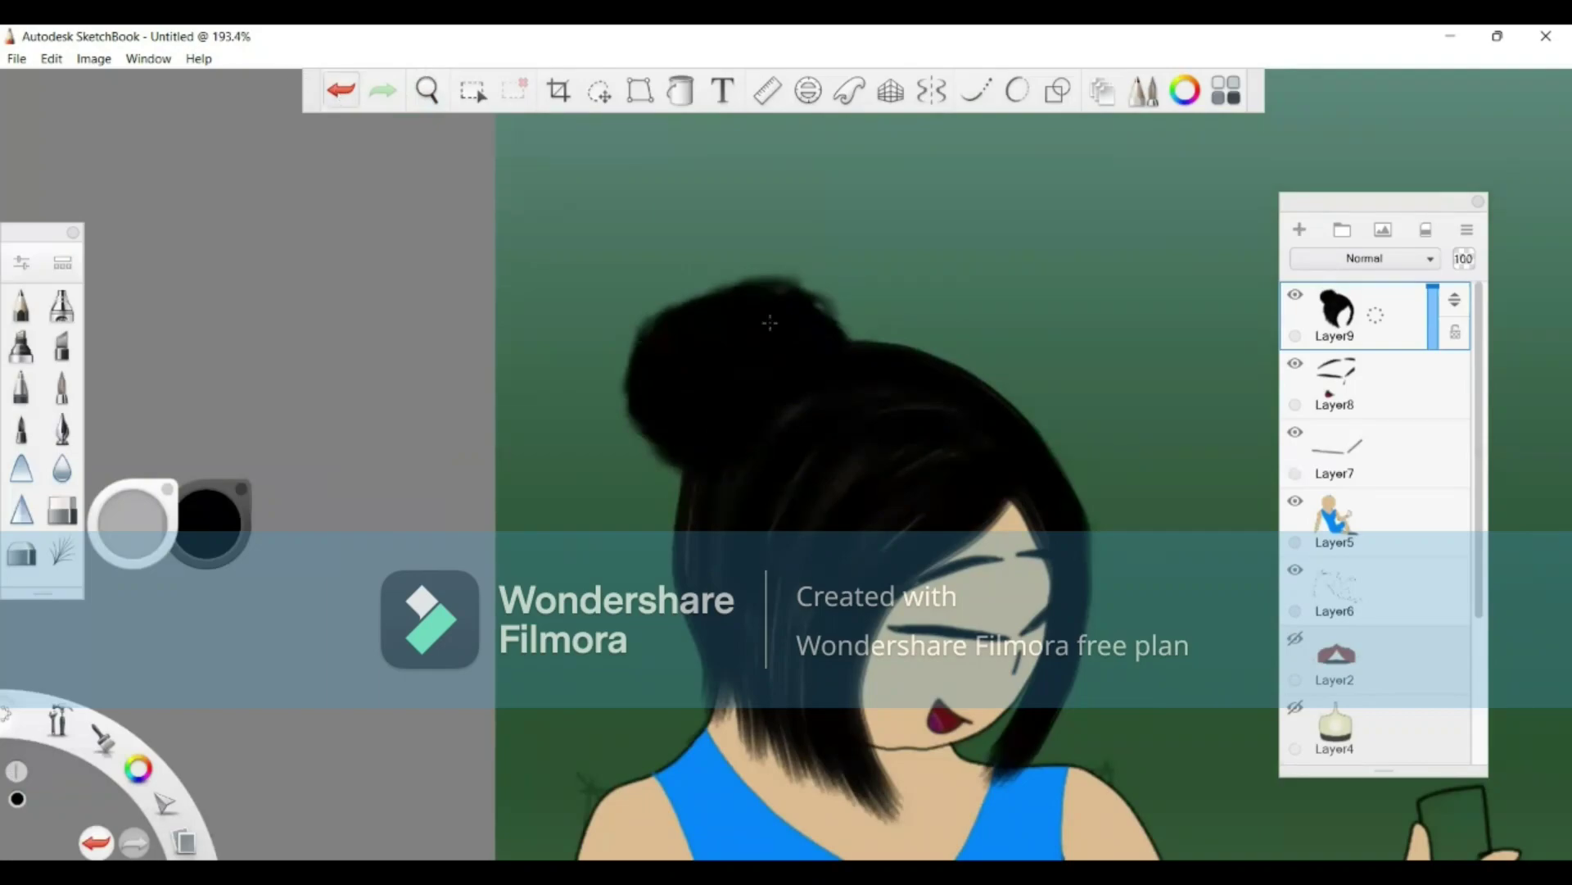
pyautogui.hotkey('ctrl', 'z')
pyautogui.moveTo(770, 323)
pyautogui.mouseDown()
pyautogui.moveTo(688, 357)
pyautogui.moveTo(681, 380)
pyautogui.moveTo(714, 431)
pyautogui.moveTo(670, 397)
pyautogui.moveTo(703, 334)
pyautogui.moveTo(672, 372)
pyautogui.moveTo(766, 322)
pyautogui.moveTo(827, 374)
pyautogui.mouseUp()
pyautogui.moveTo(725, 344)
pyautogui.mouseDown()
pyautogui.moveTo(663, 358)
pyautogui.moveTo(762, 285)
pyautogui.mouseUp()
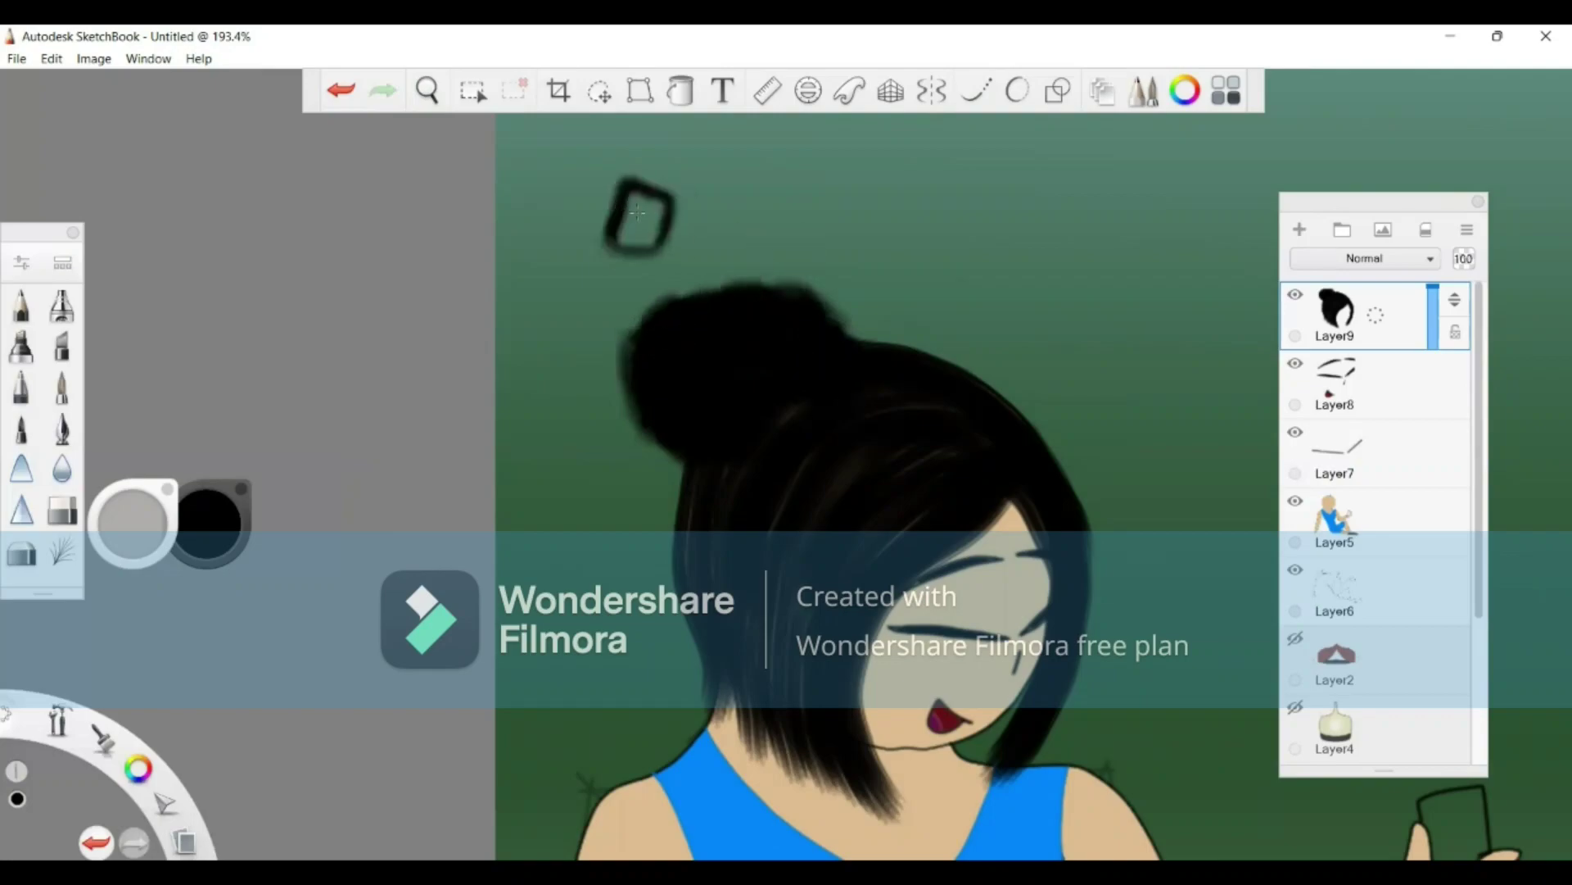
pyautogui.click(336, 92)
pyautogui.click(336, 92)
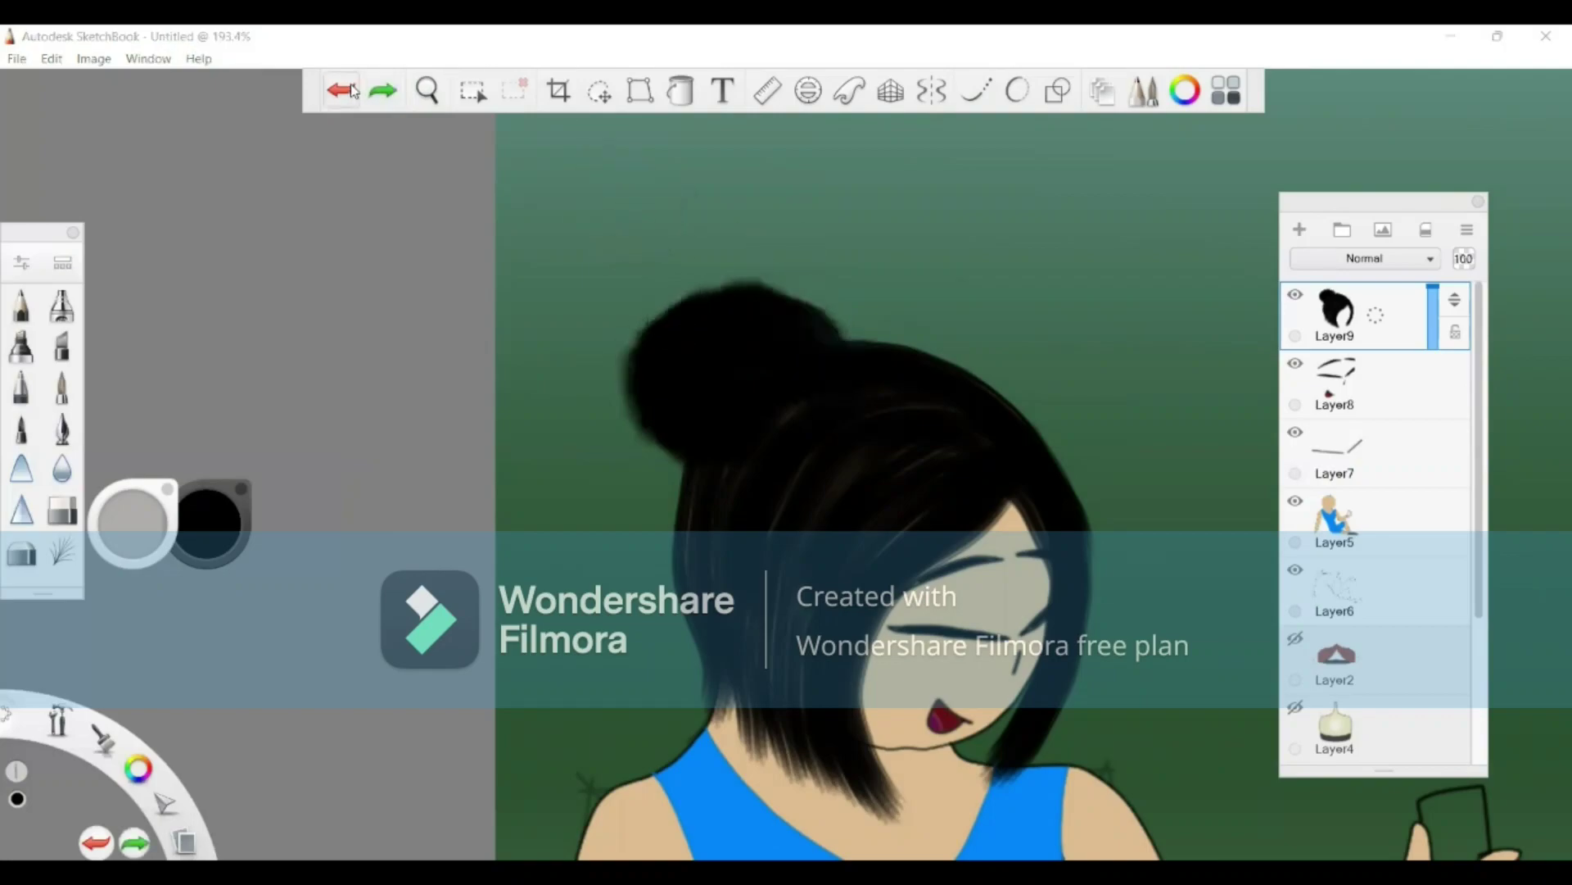
pyautogui.click(335, 92)
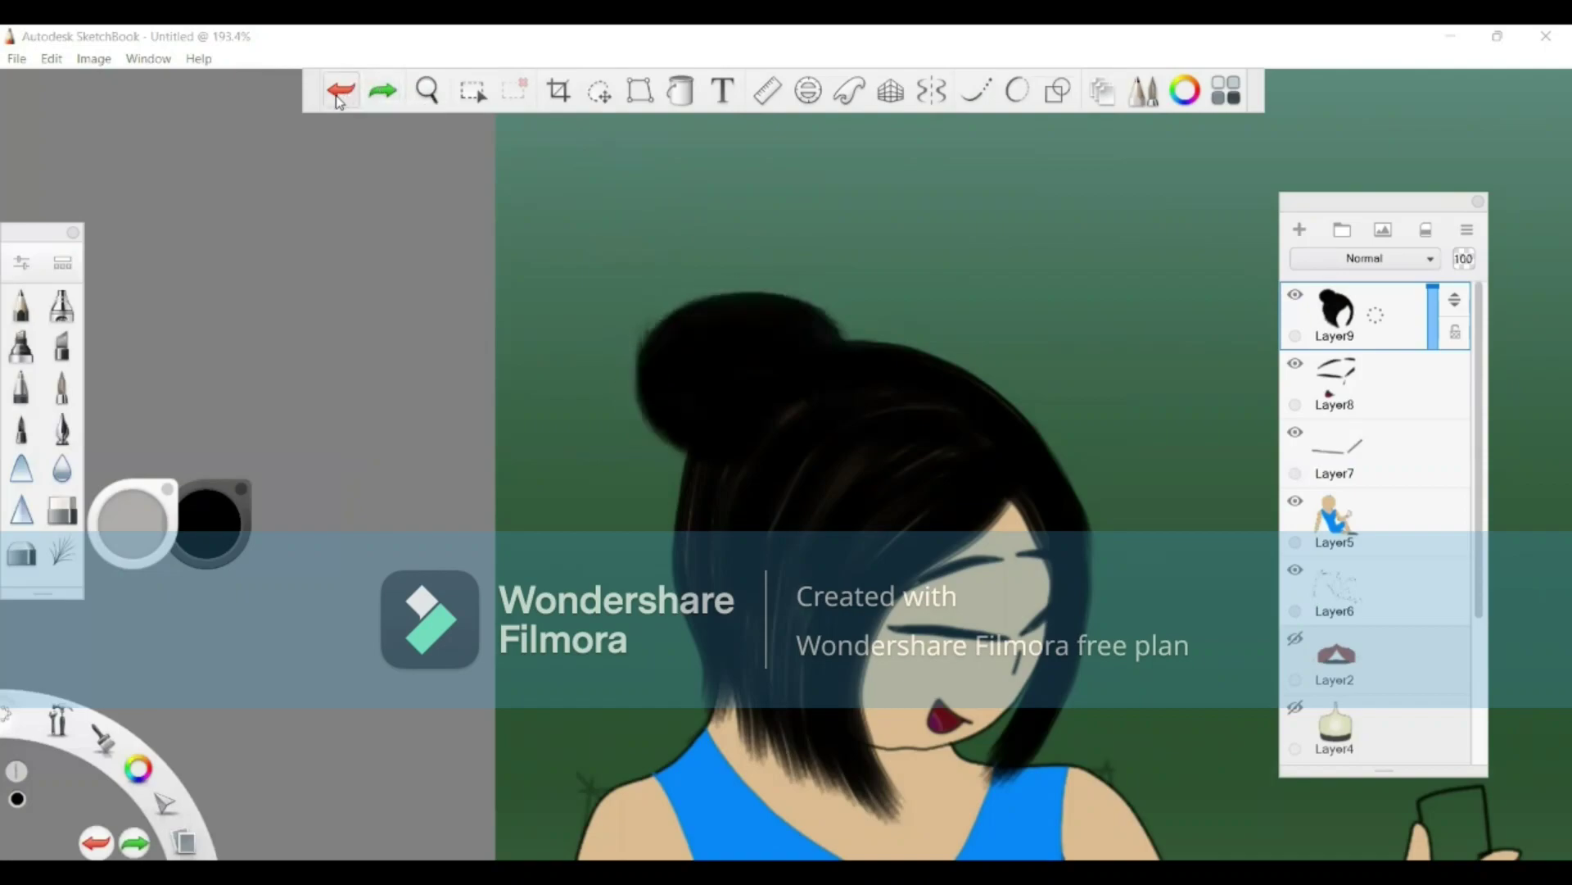
# Step: Enlarge the hair bun with fuzzy black Brush 8 strokes using Steady Stroke
pyautogui.click(975, 91)
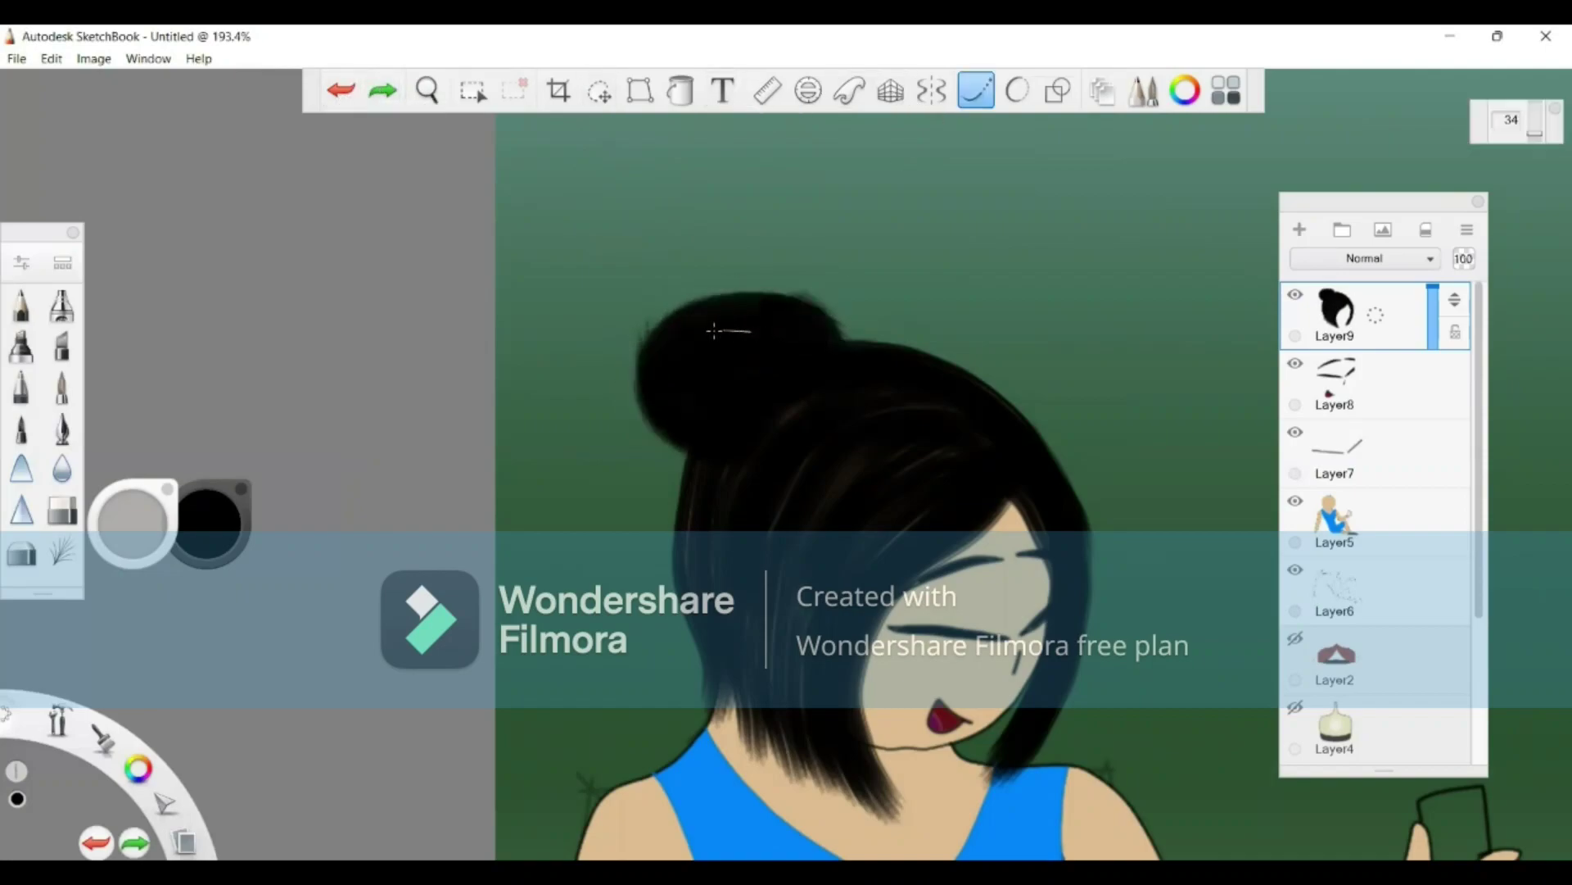
pyautogui.moveTo(664, 360)
pyautogui.mouseDown()
pyautogui.moveTo(663, 411)
pyautogui.moveTo(702, 445)
pyautogui.moveTo(640, 401)
pyautogui.moveTo(664, 305)
pyautogui.mouseUp()
pyautogui.click(341, 90)
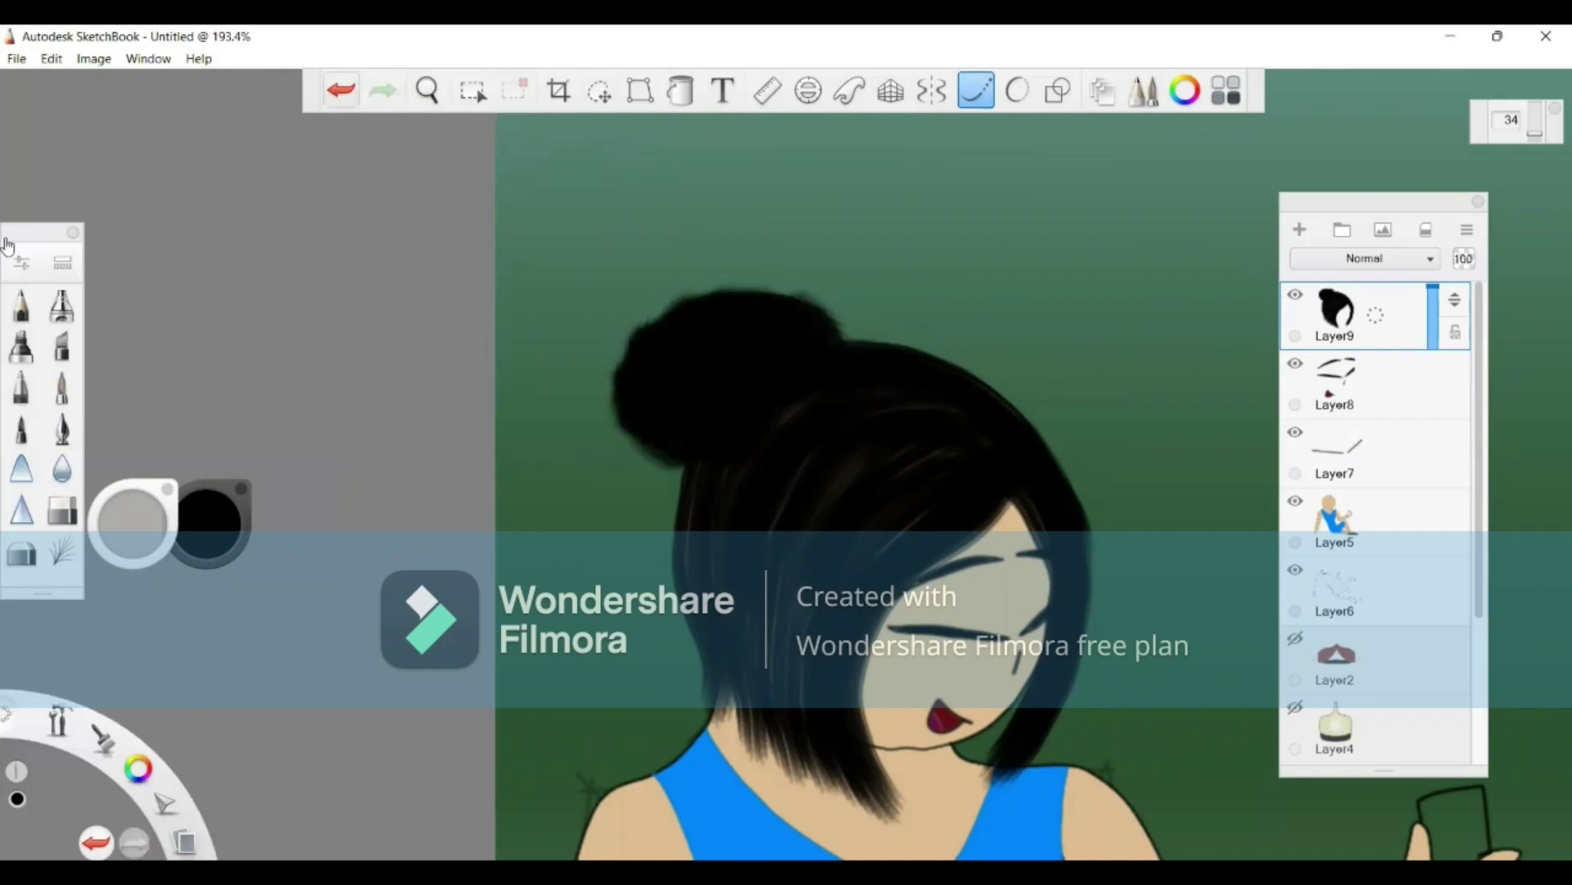
pyautogui.click(22, 262)
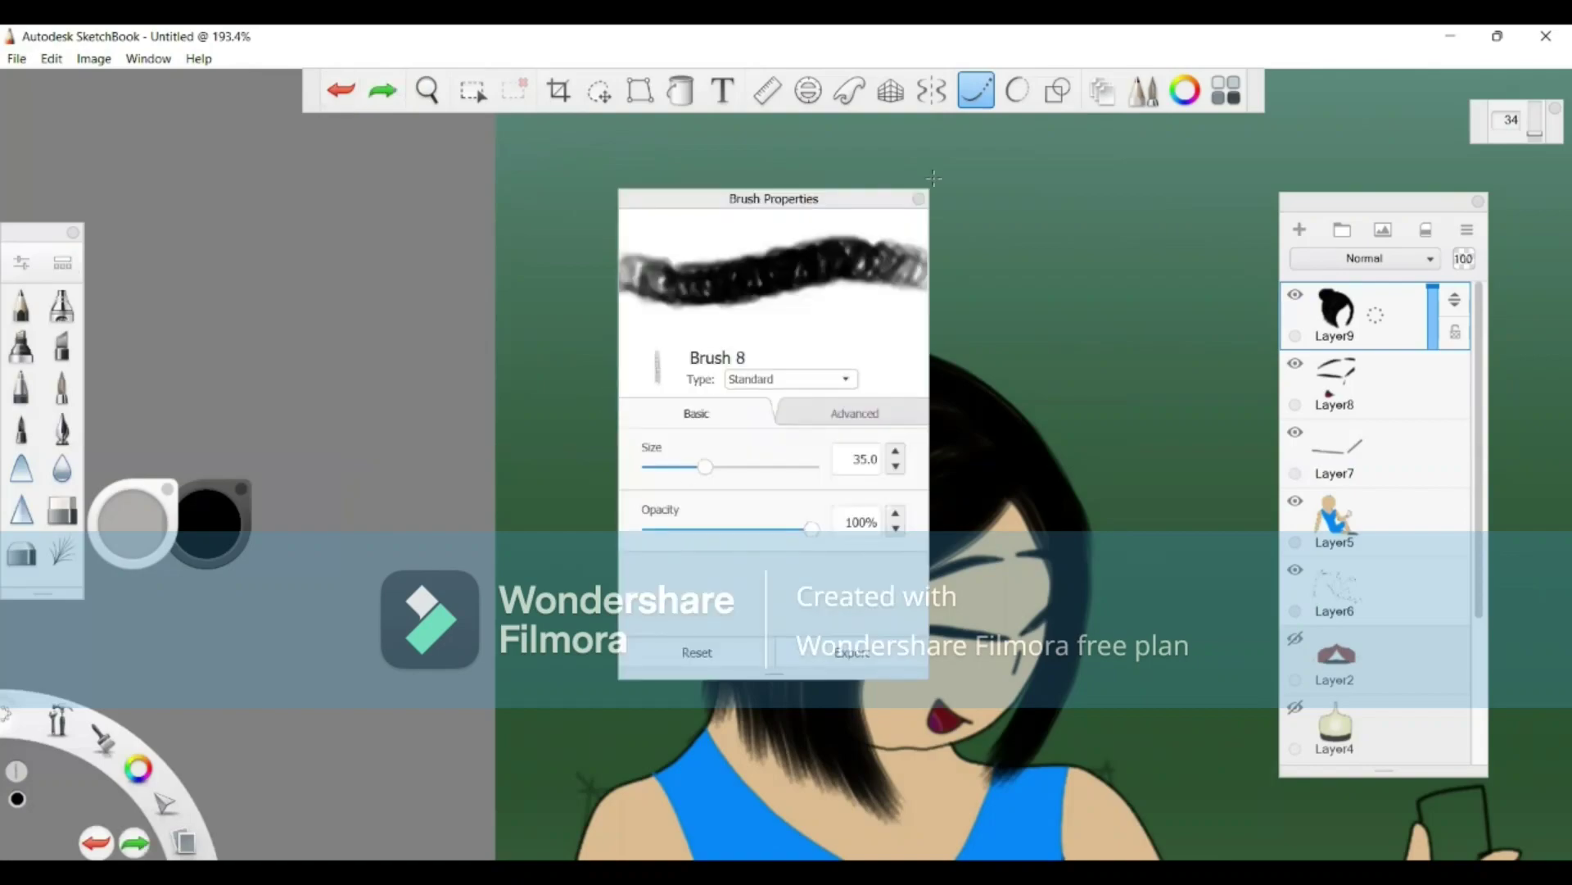
pyautogui.click(918, 198)
pyautogui.moveTo(836, 352)
pyautogui.mouseDown()
pyautogui.moveTo(718, 310)
pyautogui.moveTo(671, 338)
pyautogui.moveTo(646, 381)
pyautogui.moveTo(648, 416)
pyautogui.moveTo(712, 460)
pyautogui.moveTo(654, 393)
pyautogui.moveTo(707, 324)
pyautogui.mouseUp()
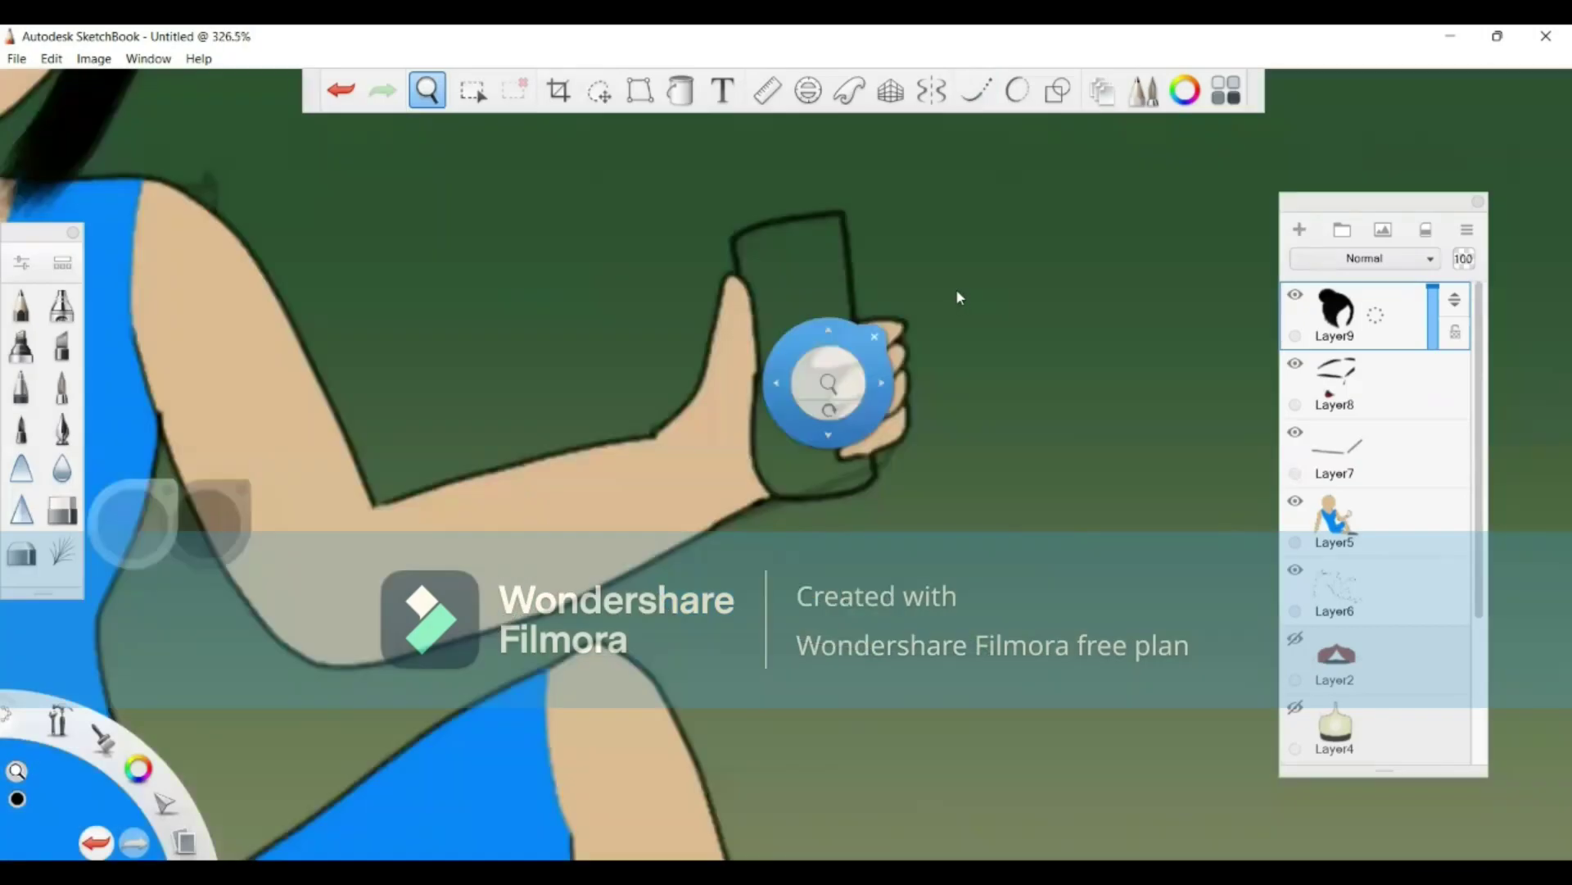
# Step: Flood fill the held cup dark red on Layer5 and draw two wavy white strokes across it
pyautogui.press('space')
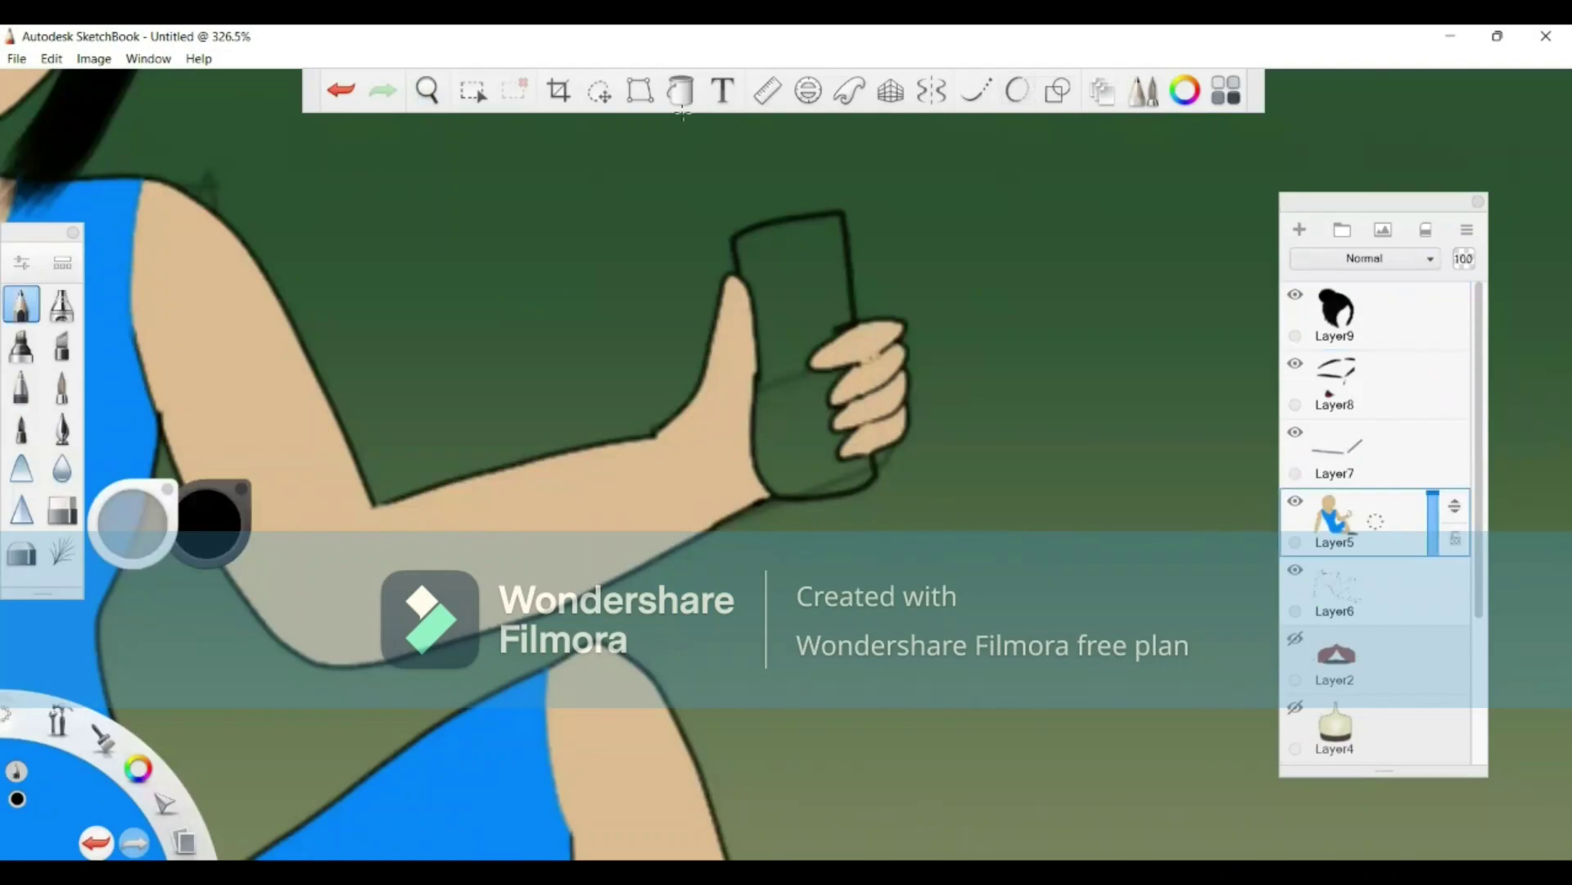
pyautogui.click(680, 92)
pyautogui.press('f')
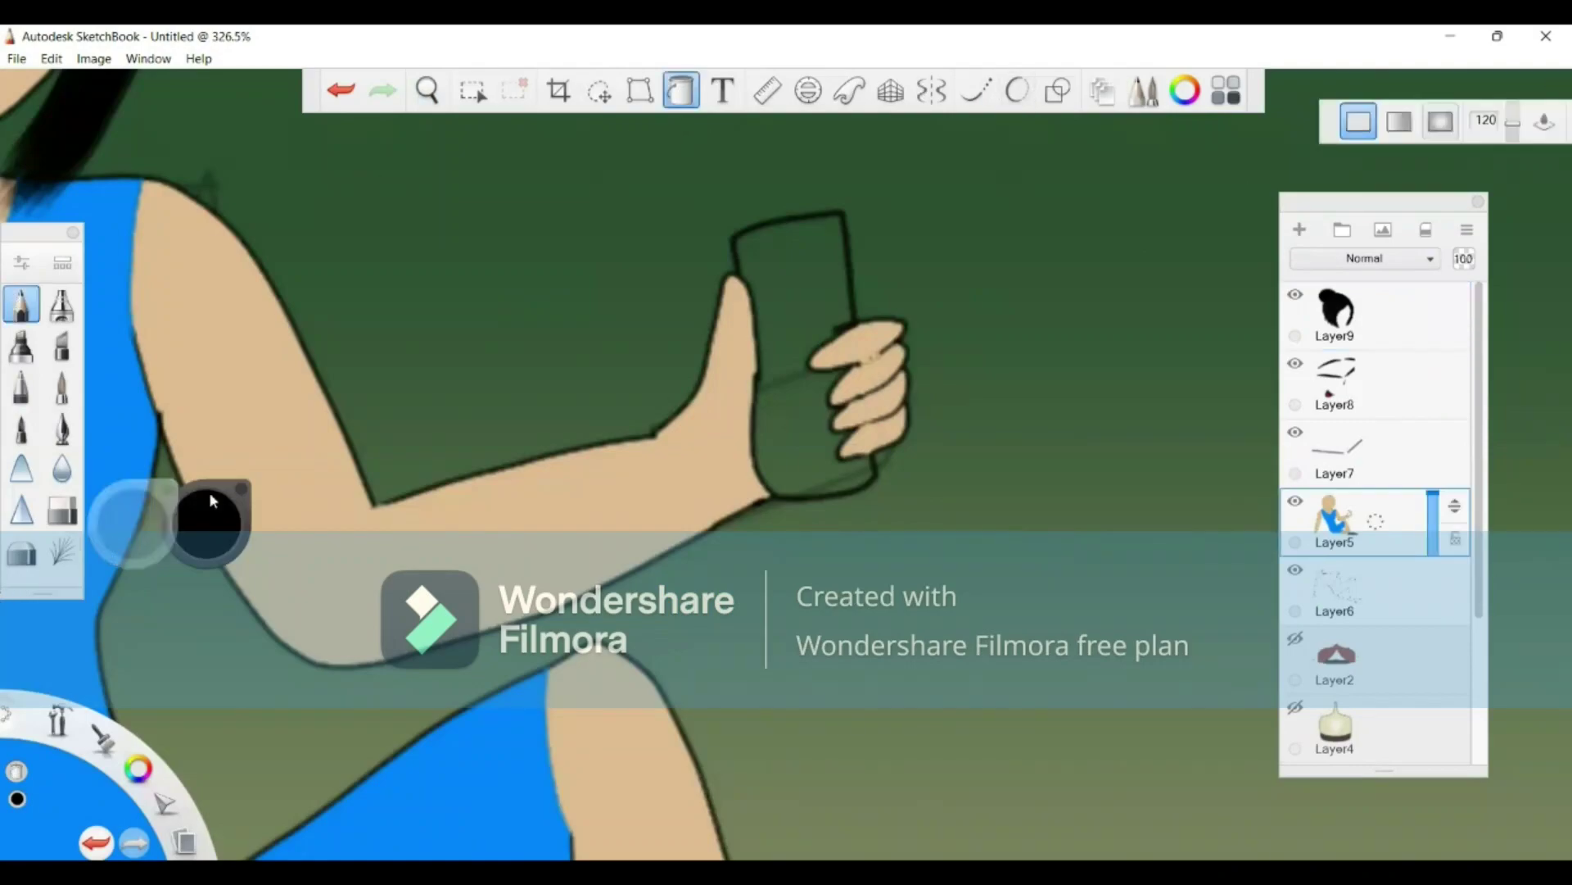
pyautogui.click(208, 514)
pyautogui.click(214, 550)
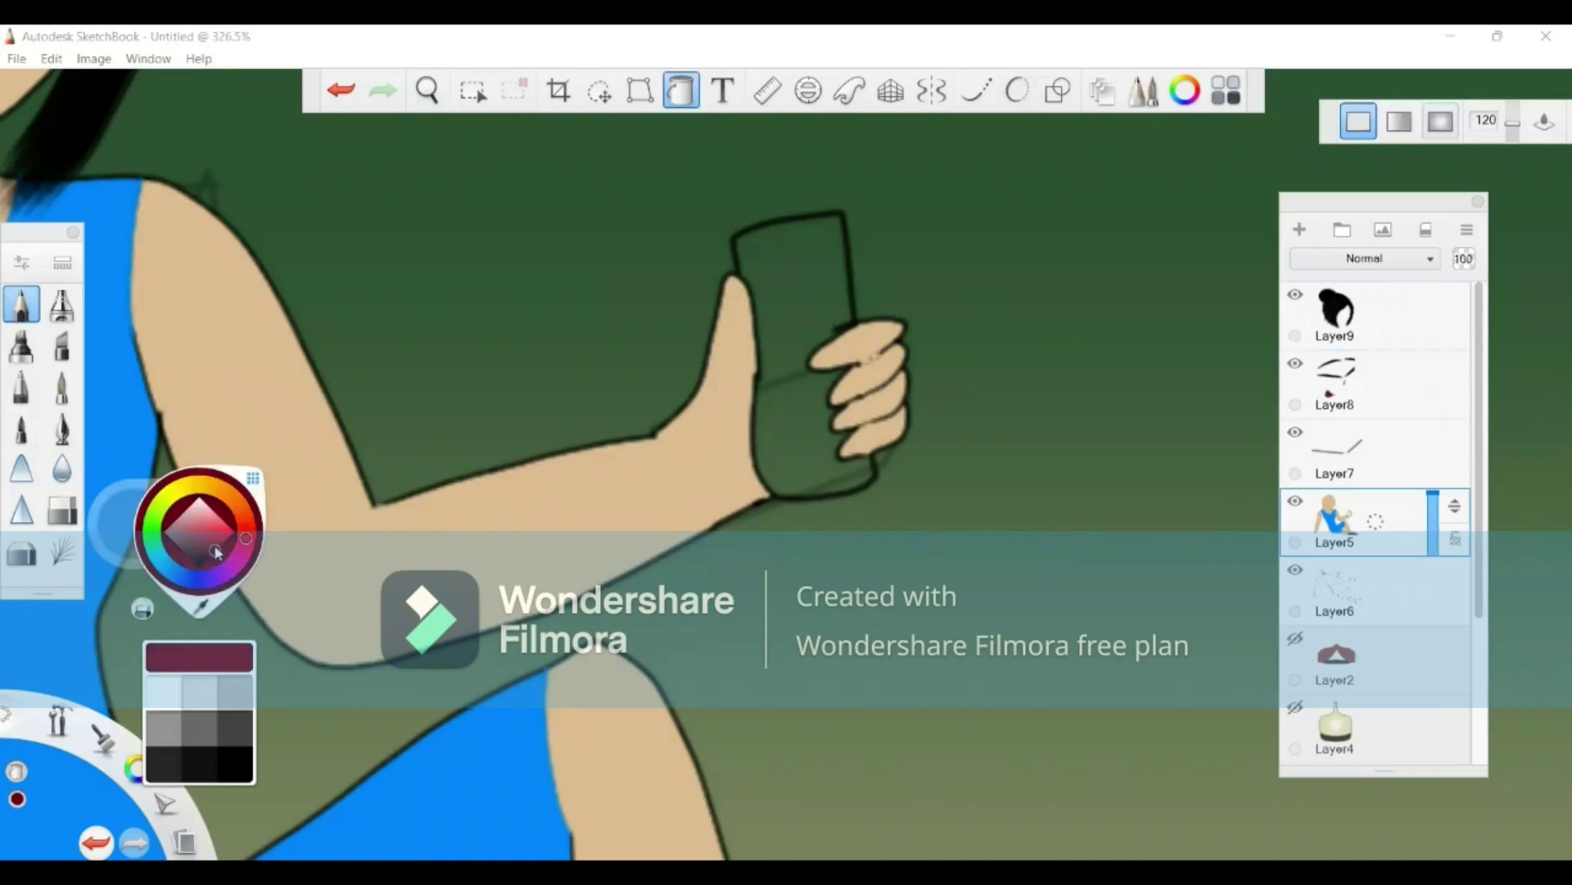
pyautogui.click(804, 393)
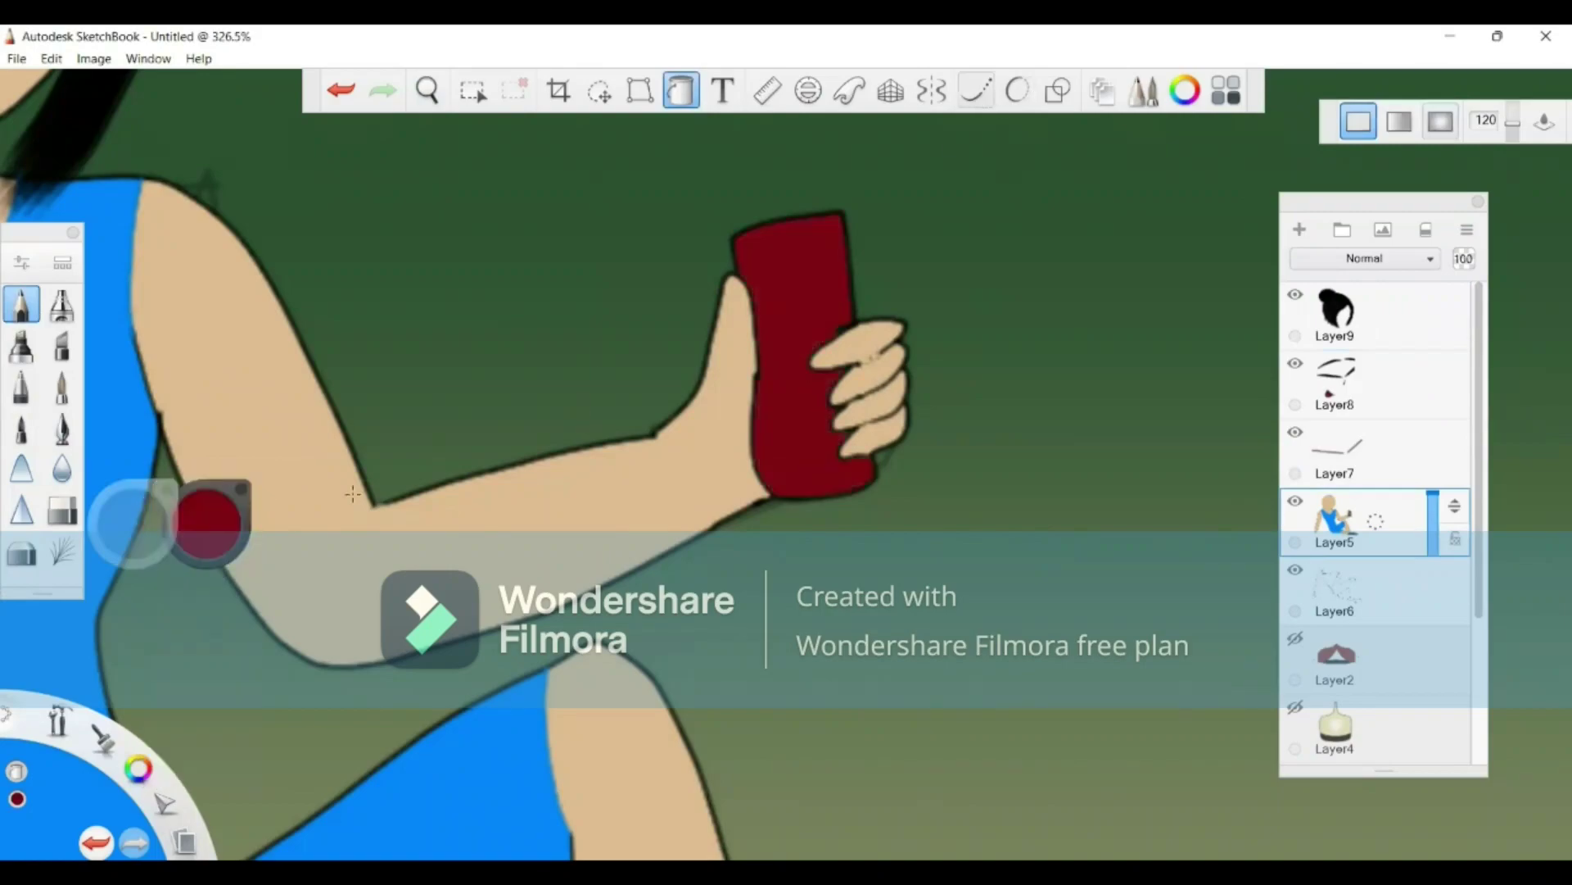
pyautogui.click(175, 546)
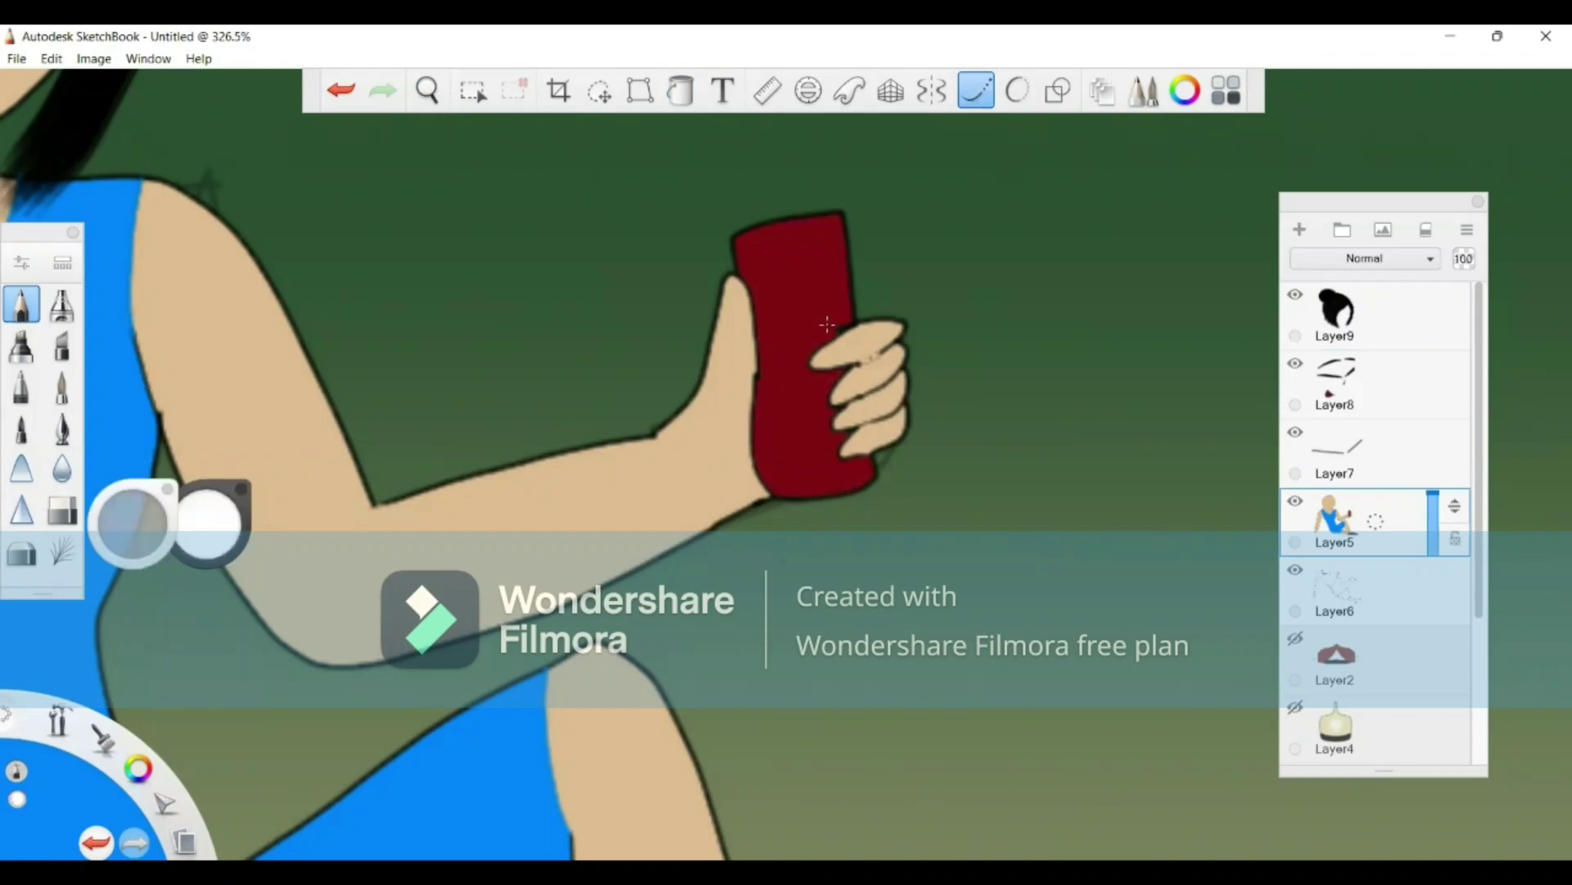
pyautogui.moveTo(827, 325)
pyautogui.mouseDown()
pyautogui.moveTo(780, 327)
pyautogui.moveTo(760, 363)
pyautogui.moveTo(786, 395)
pyautogui.moveTo(741, 407)
pyautogui.moveTo(809, 389)
pyautogui.moveTo(783, 452)
pyautogui.moveTo(746, 459)
pyautogui.mouseUp()
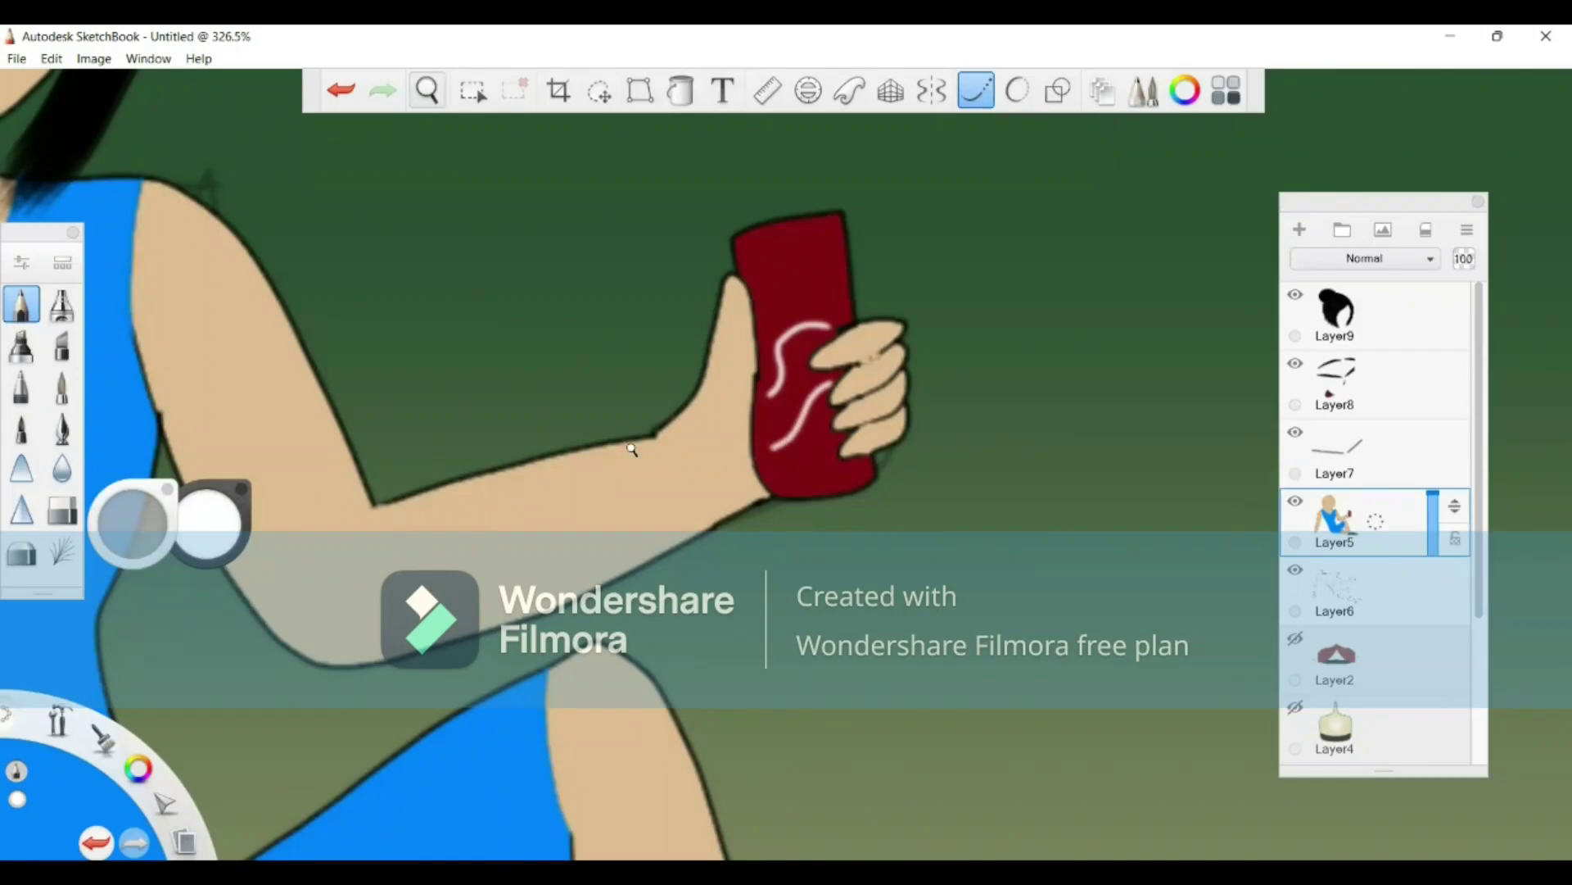
# Step: Undo the white wavy strokes and the dark red fill on the held cup
pyautogui.scroll(-6, 910, 463)
pyautogui.scroll(4, 909, 449)
pyautogui.moveTo(878, 451); pyautogui.dragTo(896, 424)
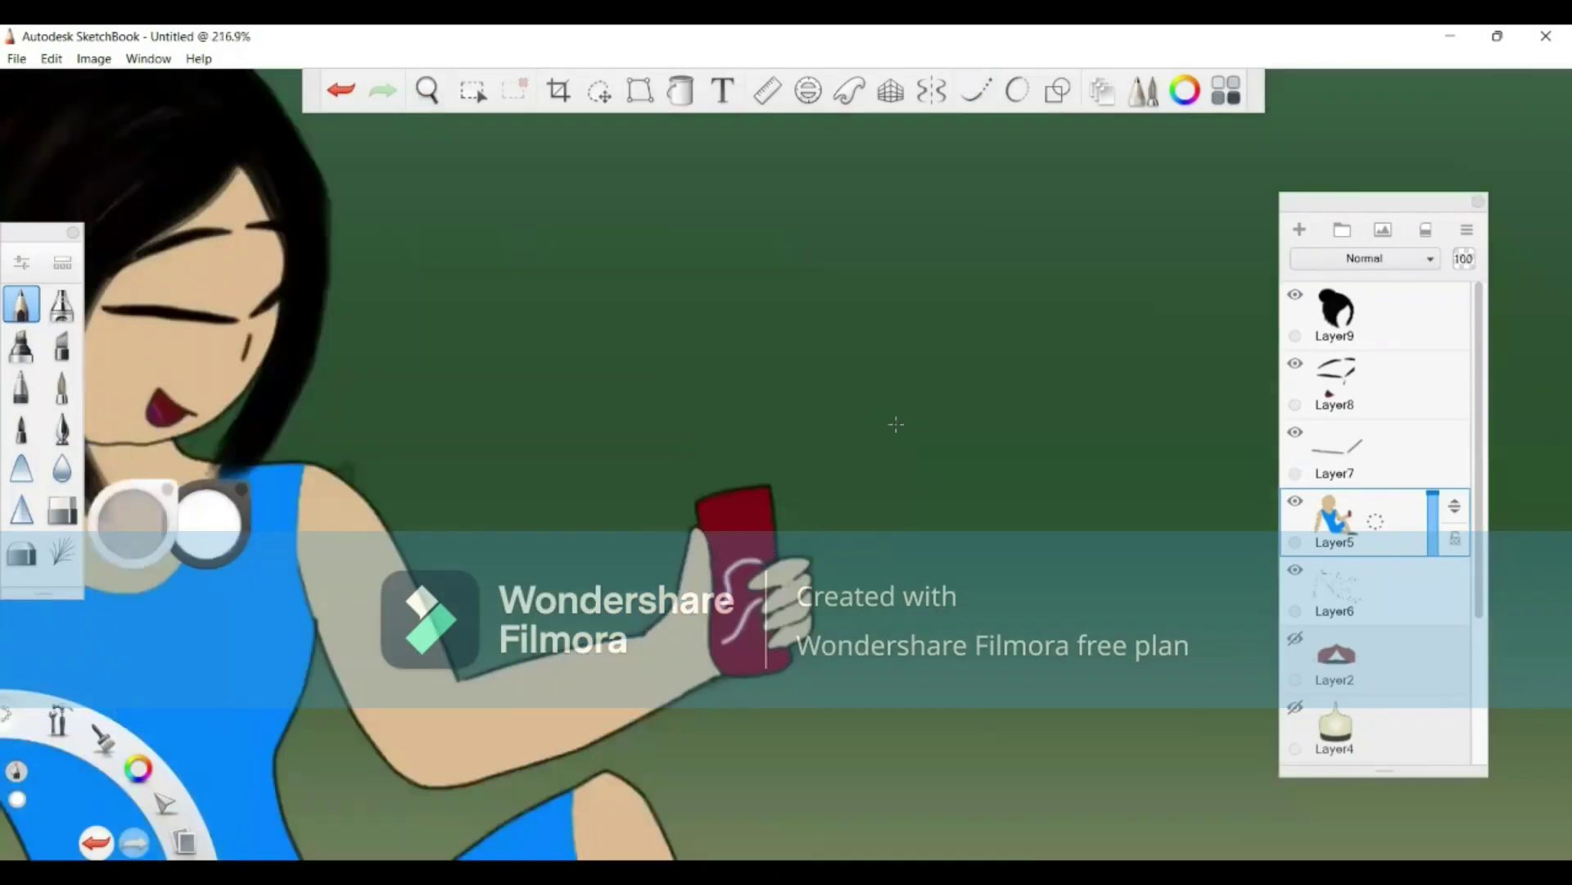
pyautogui.click(344, 92)
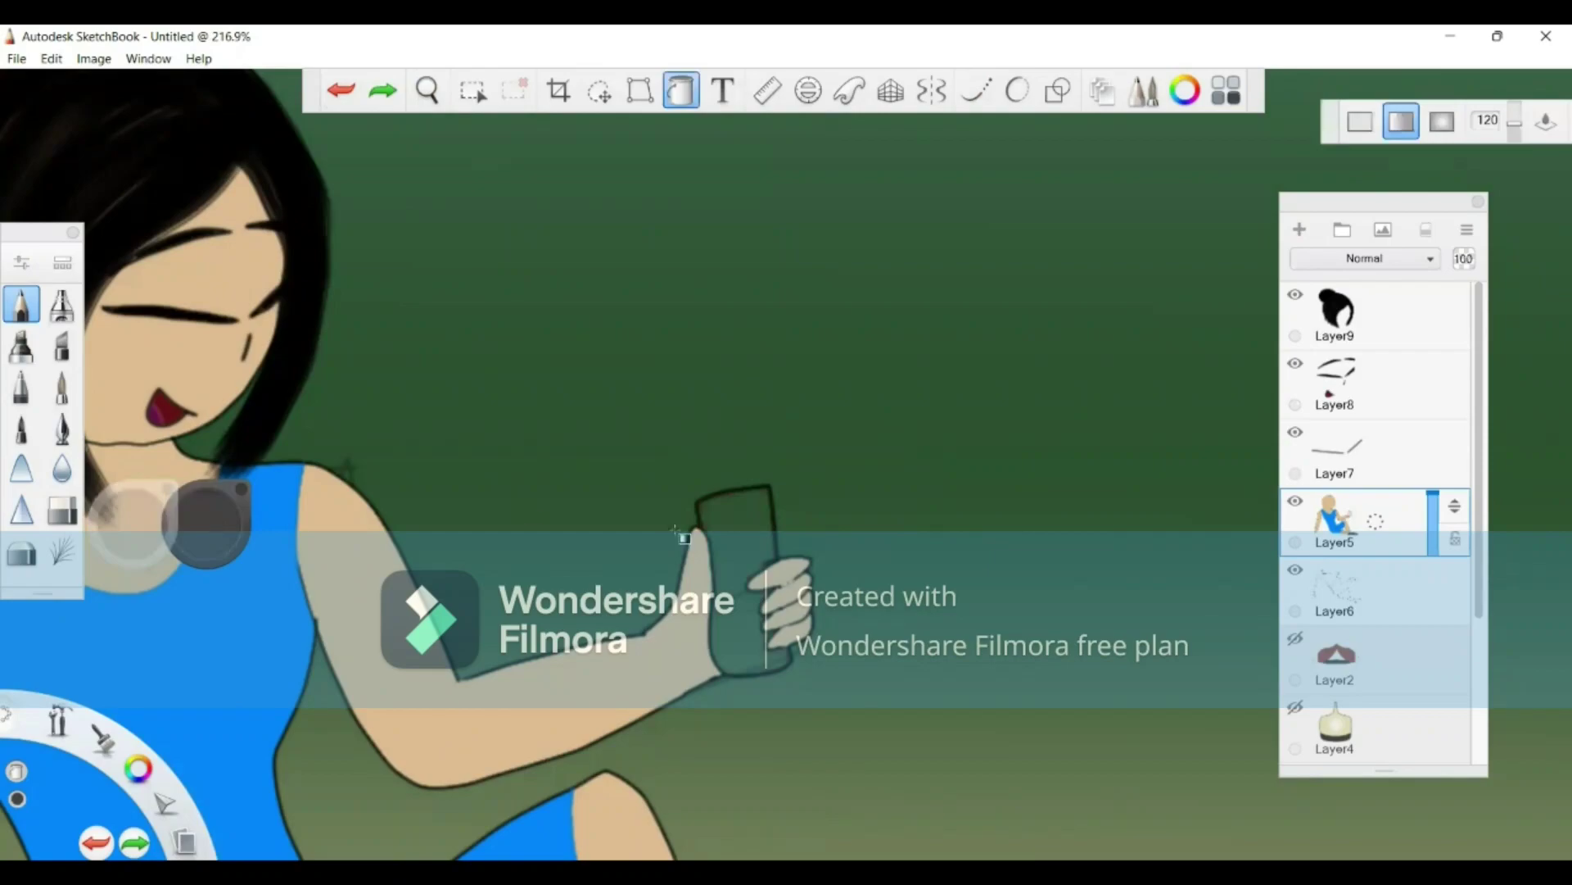
# Step: Fill the held cup on Layer5 with a linear gradient running from dark red near its rim to white at its base
pyautogui.click(737, 551)
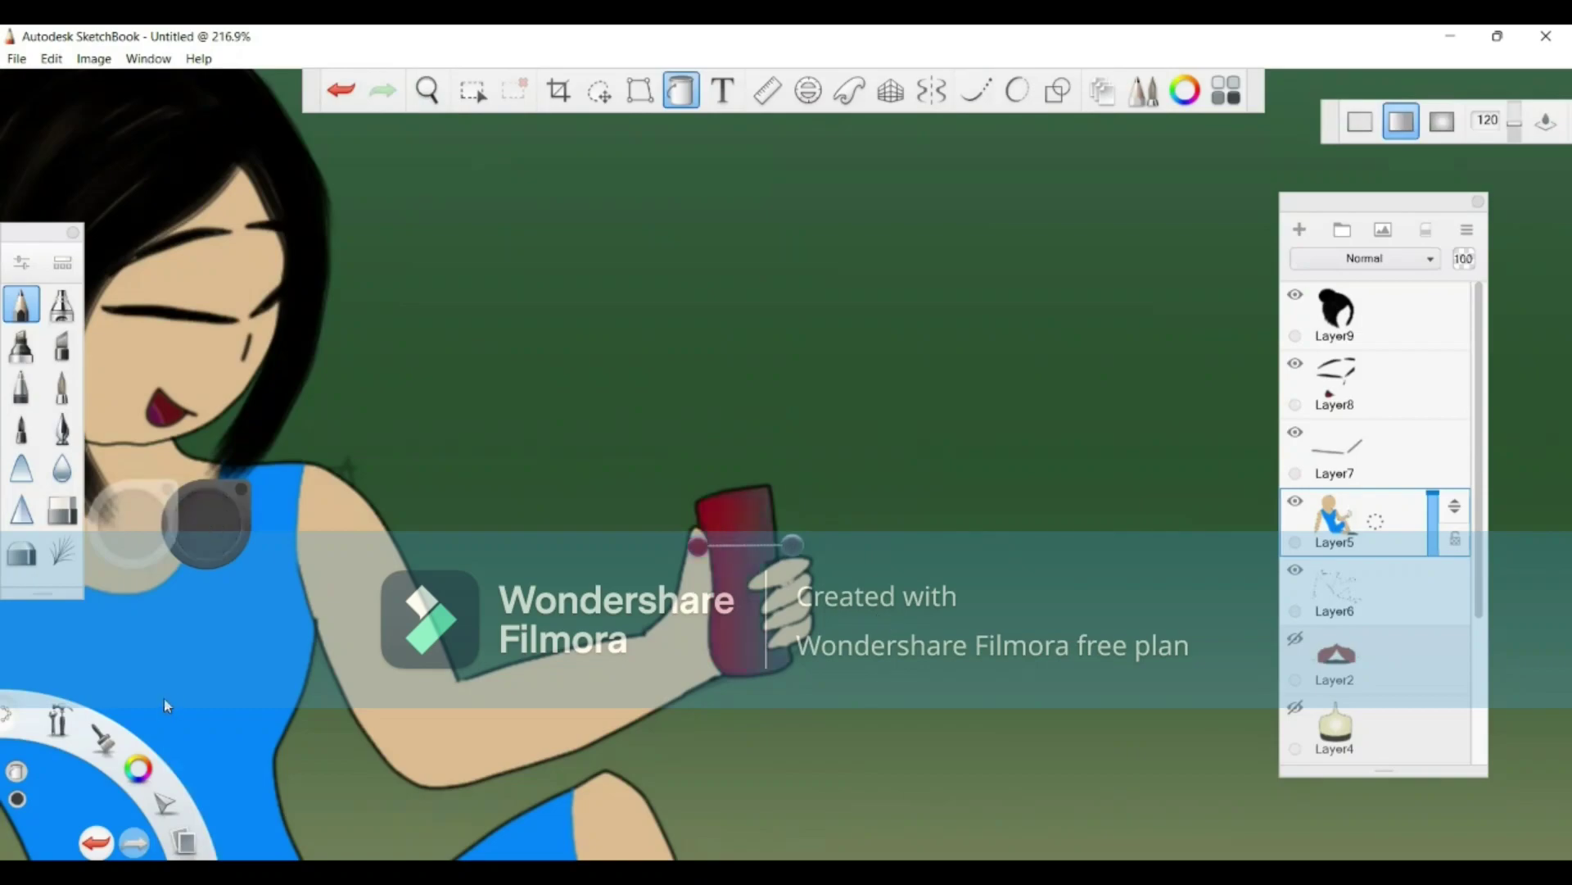
pyautogui.moveTo(790, 543); pyautogui.dragTo(754, 741)
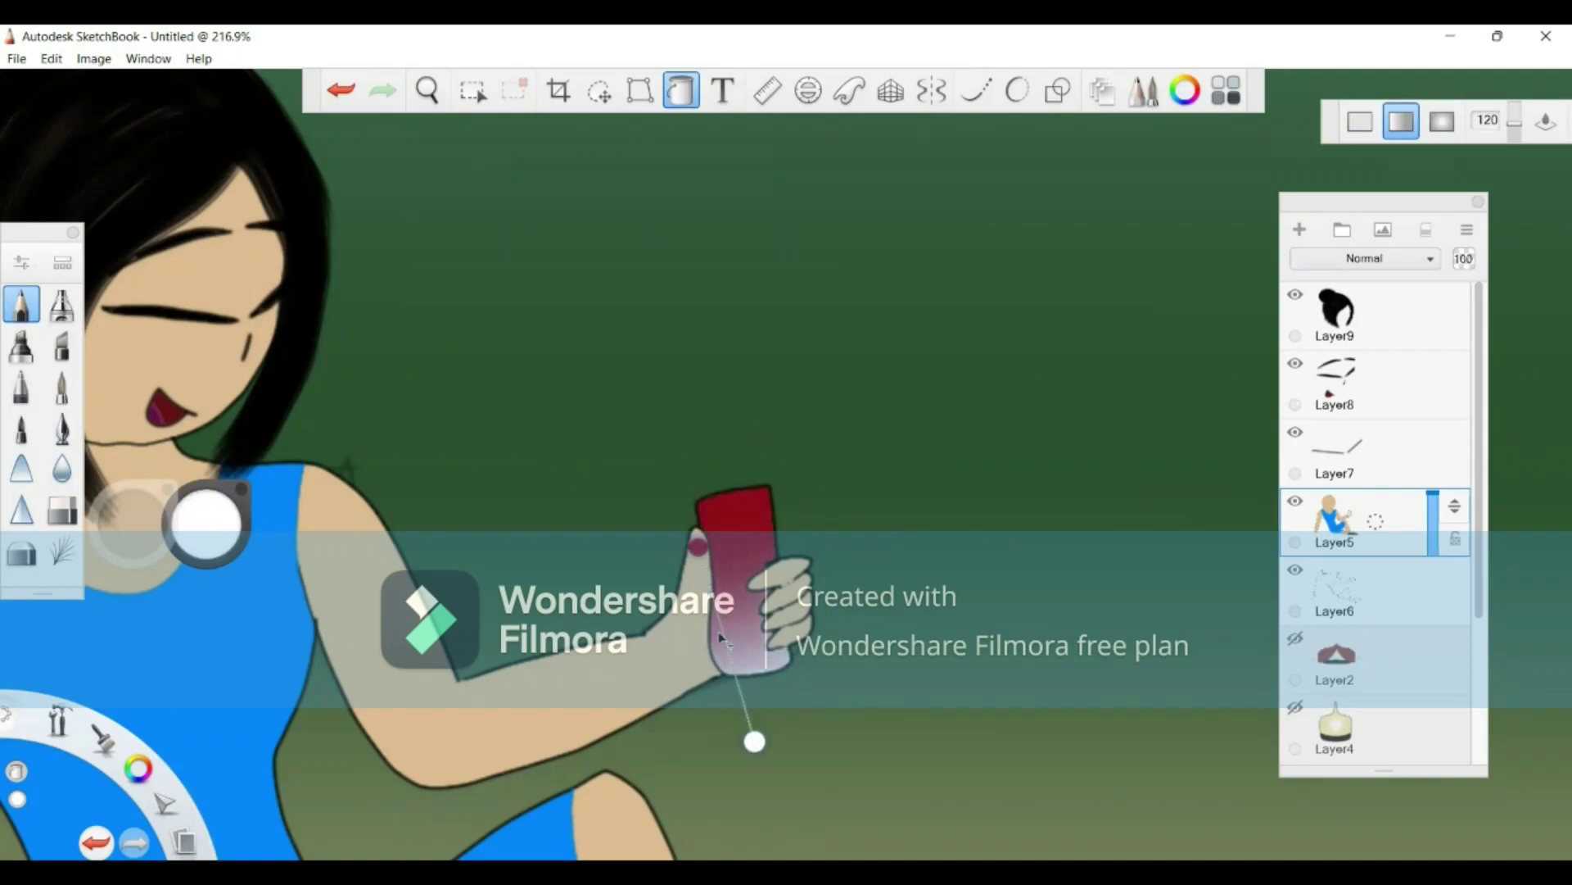
pyautogui.moveTo(695, 543)
pyautogui.mouseDown()
pyautogui.moveTo(728, 586)
pyautogui.moveTo(721, 531)
pyautogui.mouseUp()
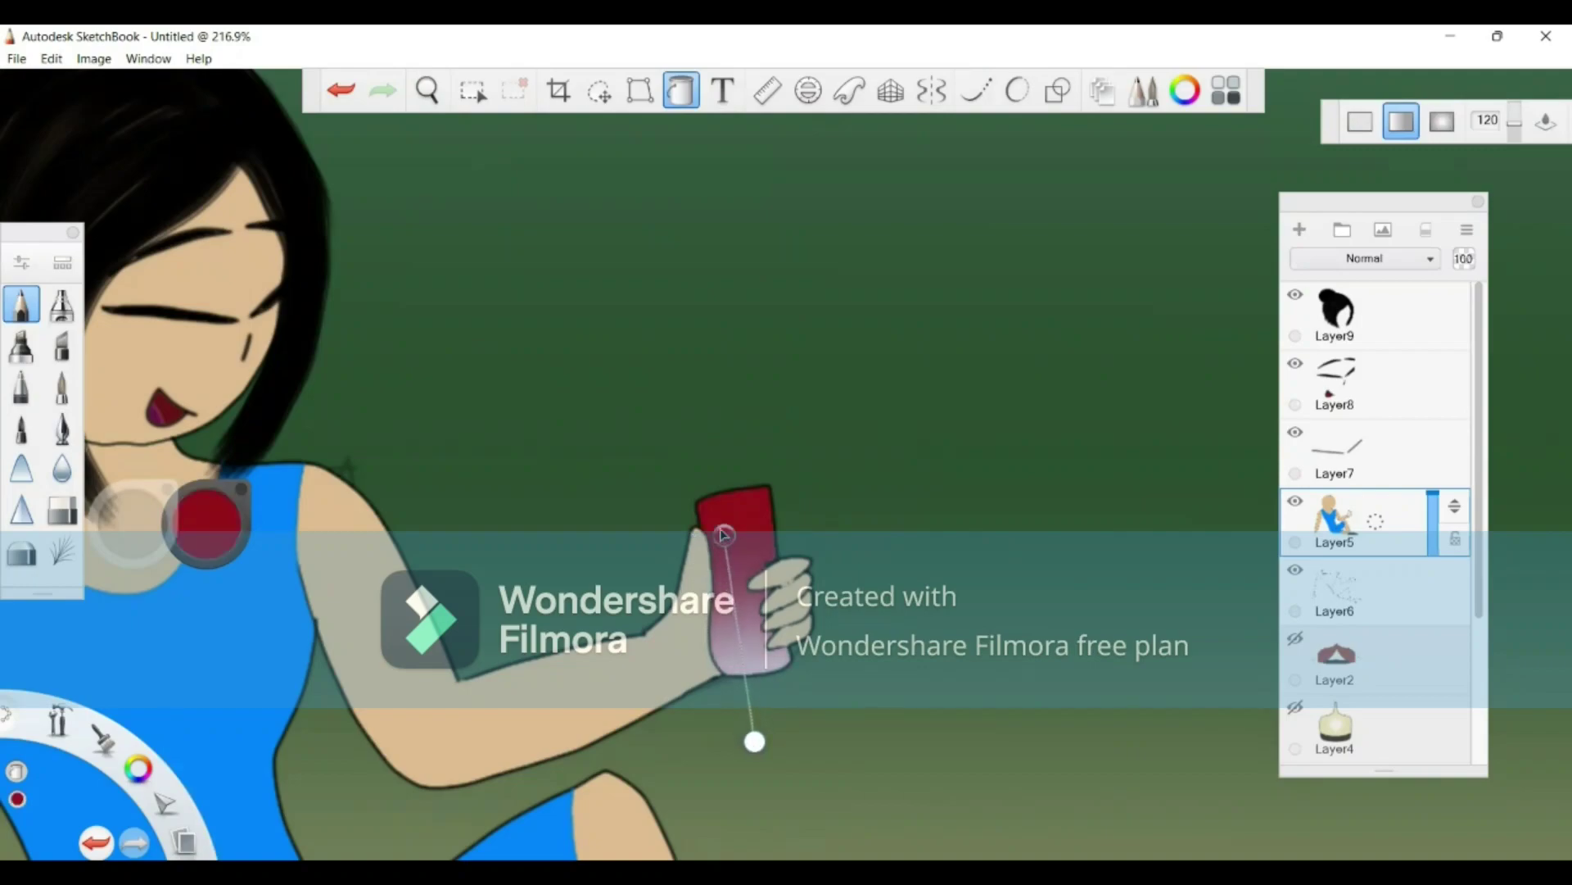
pyautogui.moveTo(753, 739); pyautogui.dragTo(746, 713)
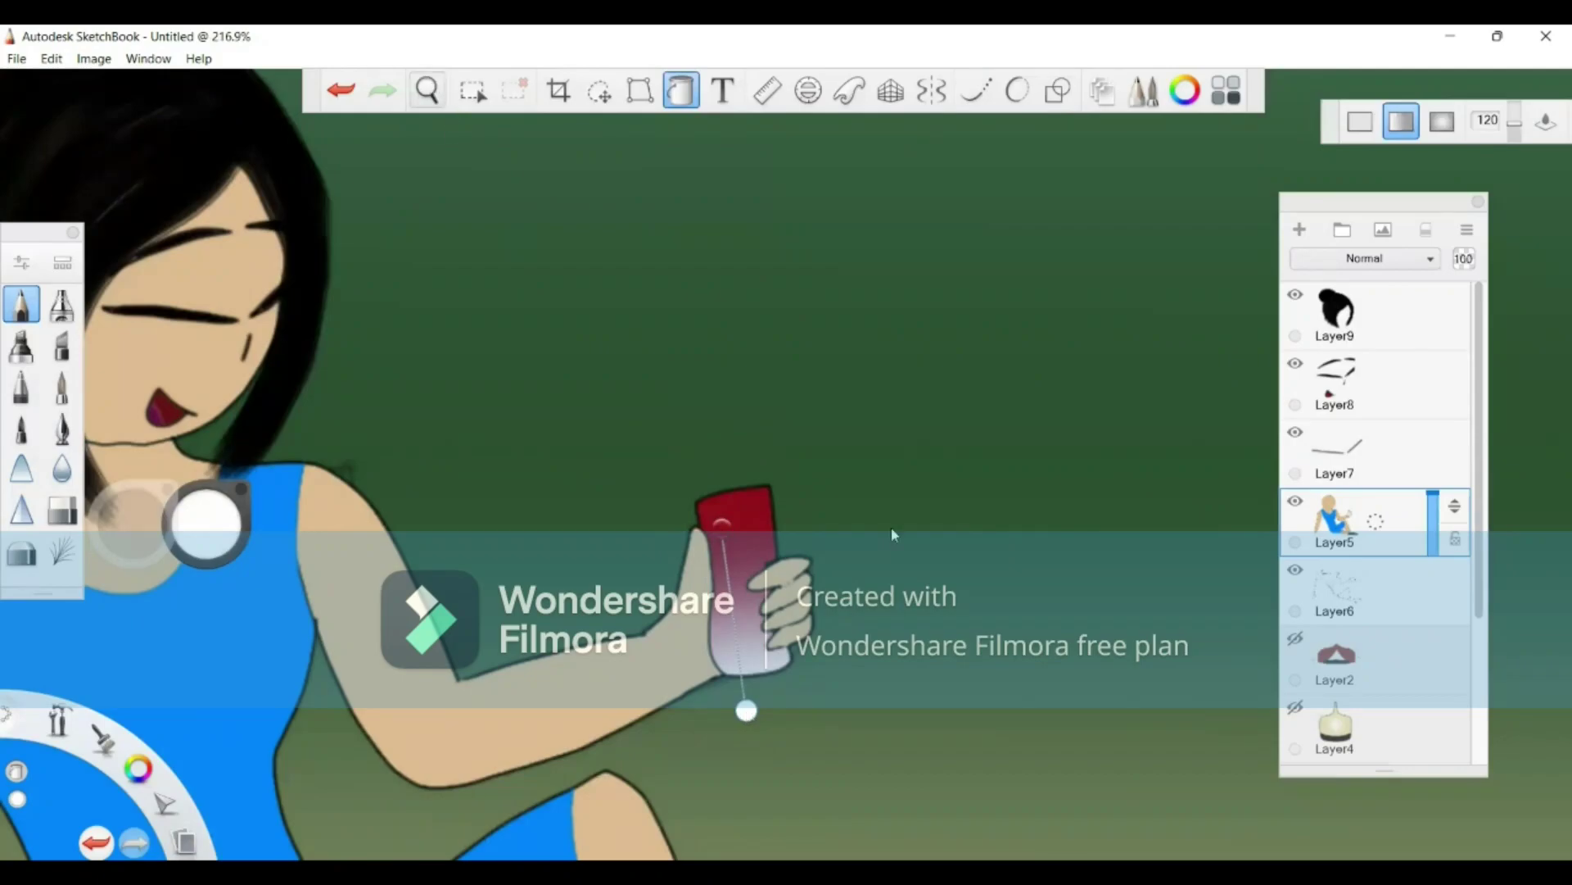
# Step: Add a new layer directly above Layer6, beneath the figure's Layer5
pyautogui.moveTo(650, 548); pyautogui.dragTo(1068, 251)
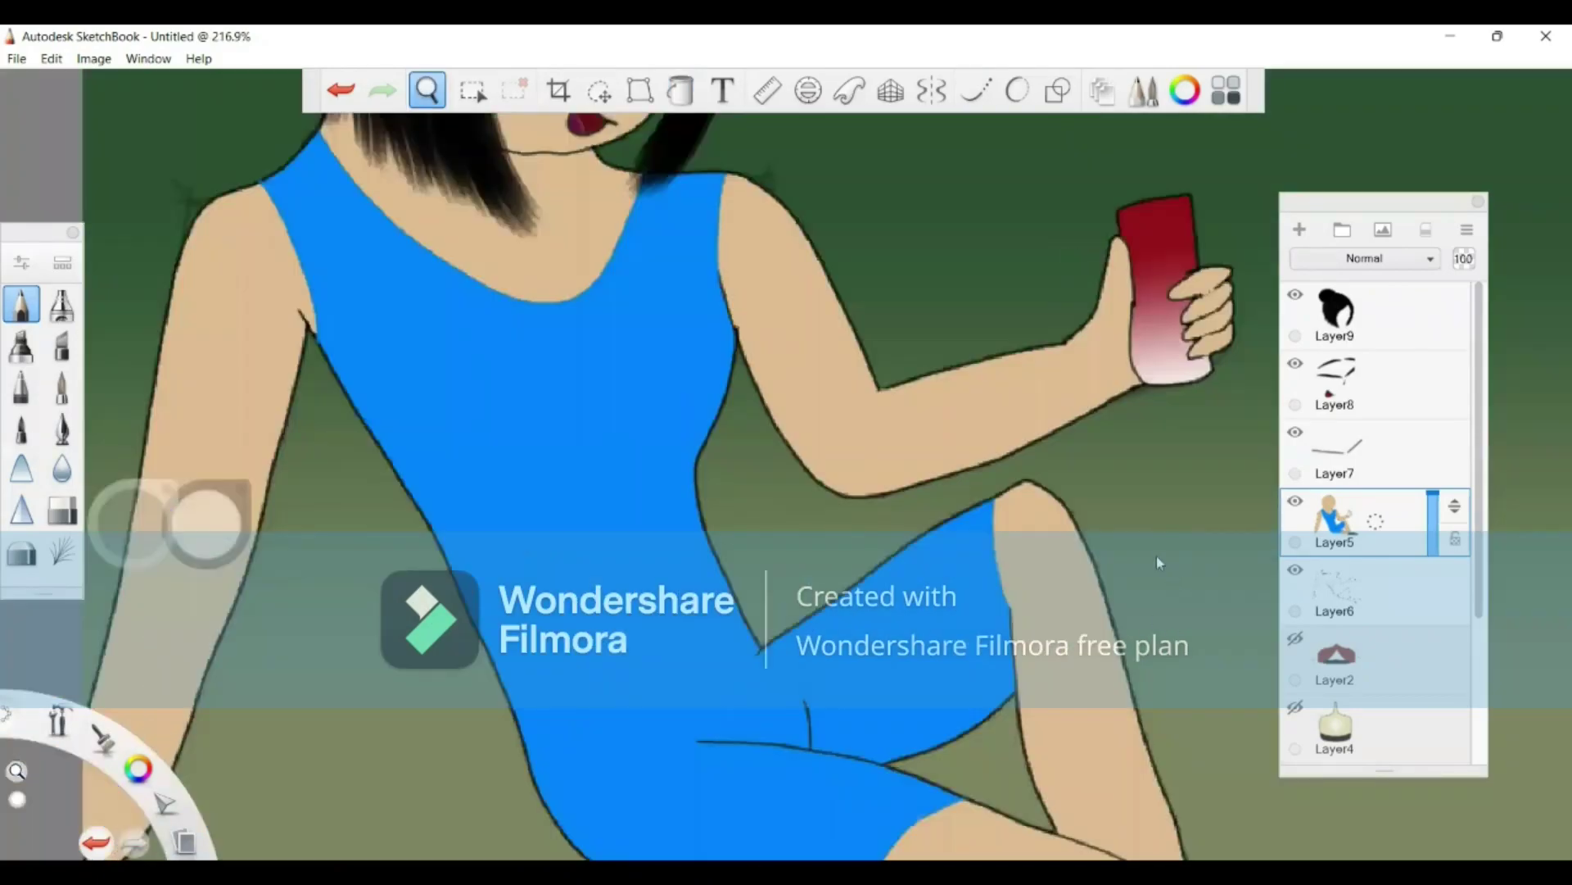
pyautogui.moveTo(1157, 556); pyautogui.dragTo(1011, 591)
pyautogui.moveTo(893, 540); pyautogui.dragTo(736, 554)
pyautogui.click(948, 472)
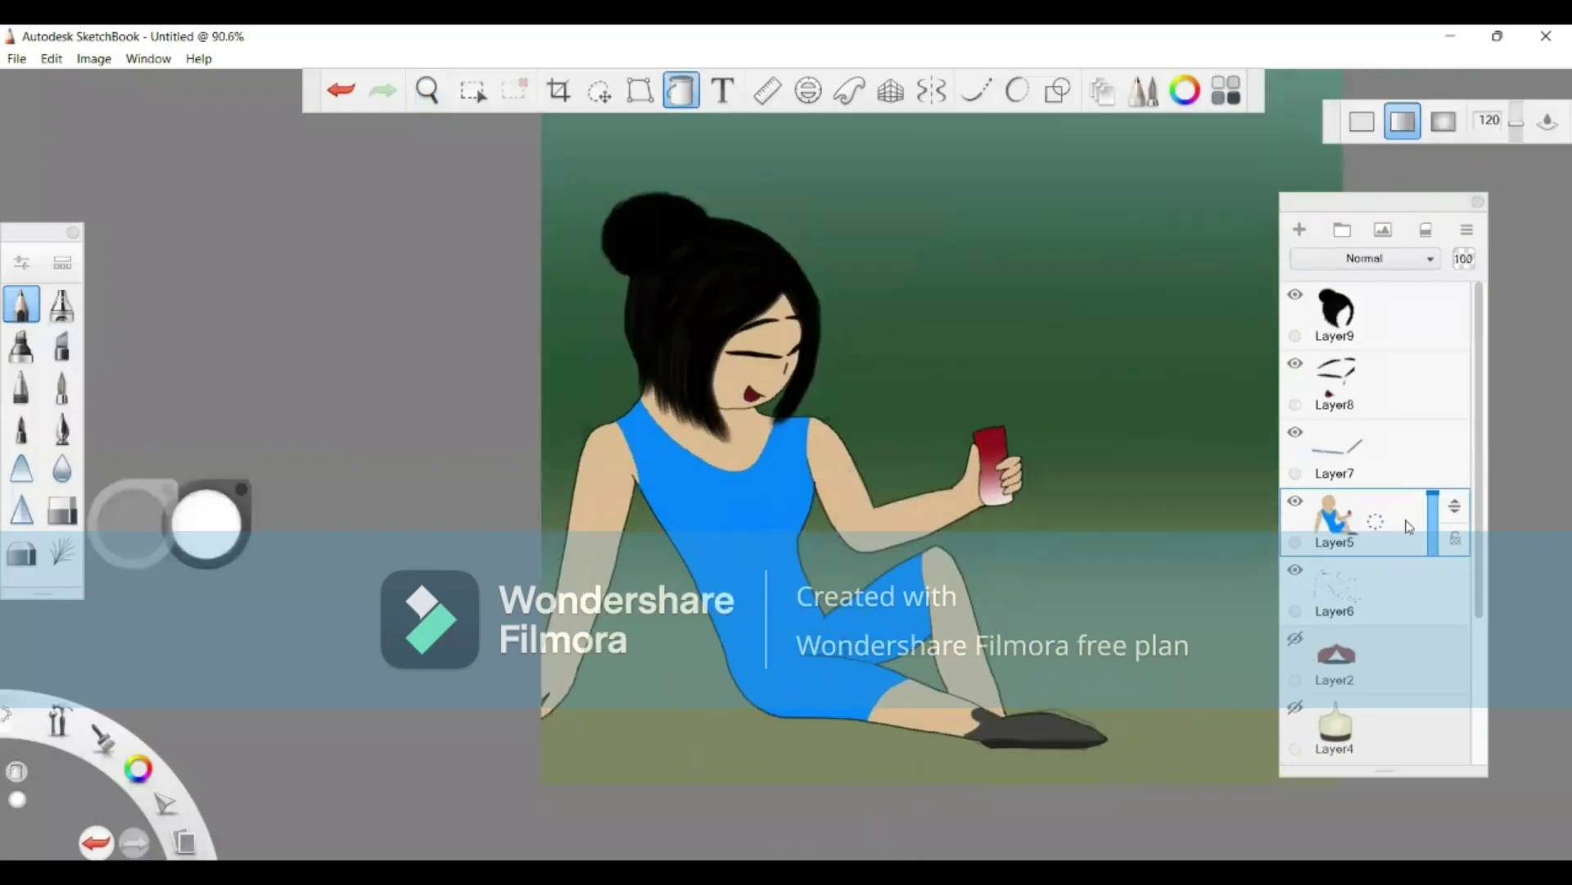
pyautogui.click(1345, 597)
pyautogui.press('space')
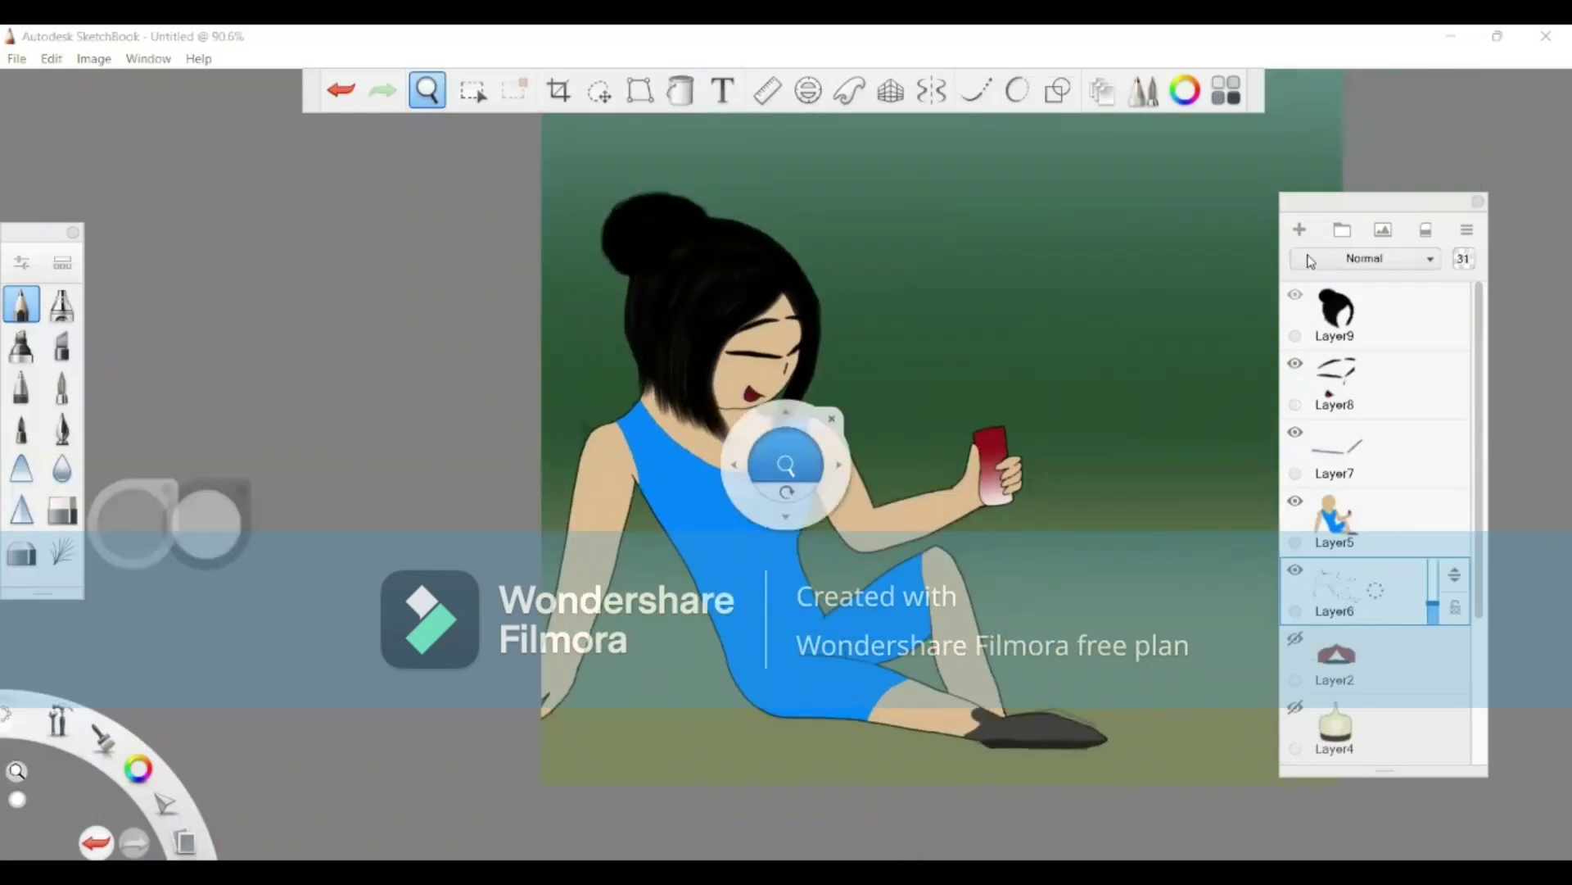
pyautogui.click(1299, 231)
pyautogui.moveTo(823, 493); pyautogui.dragTo(765, 509)
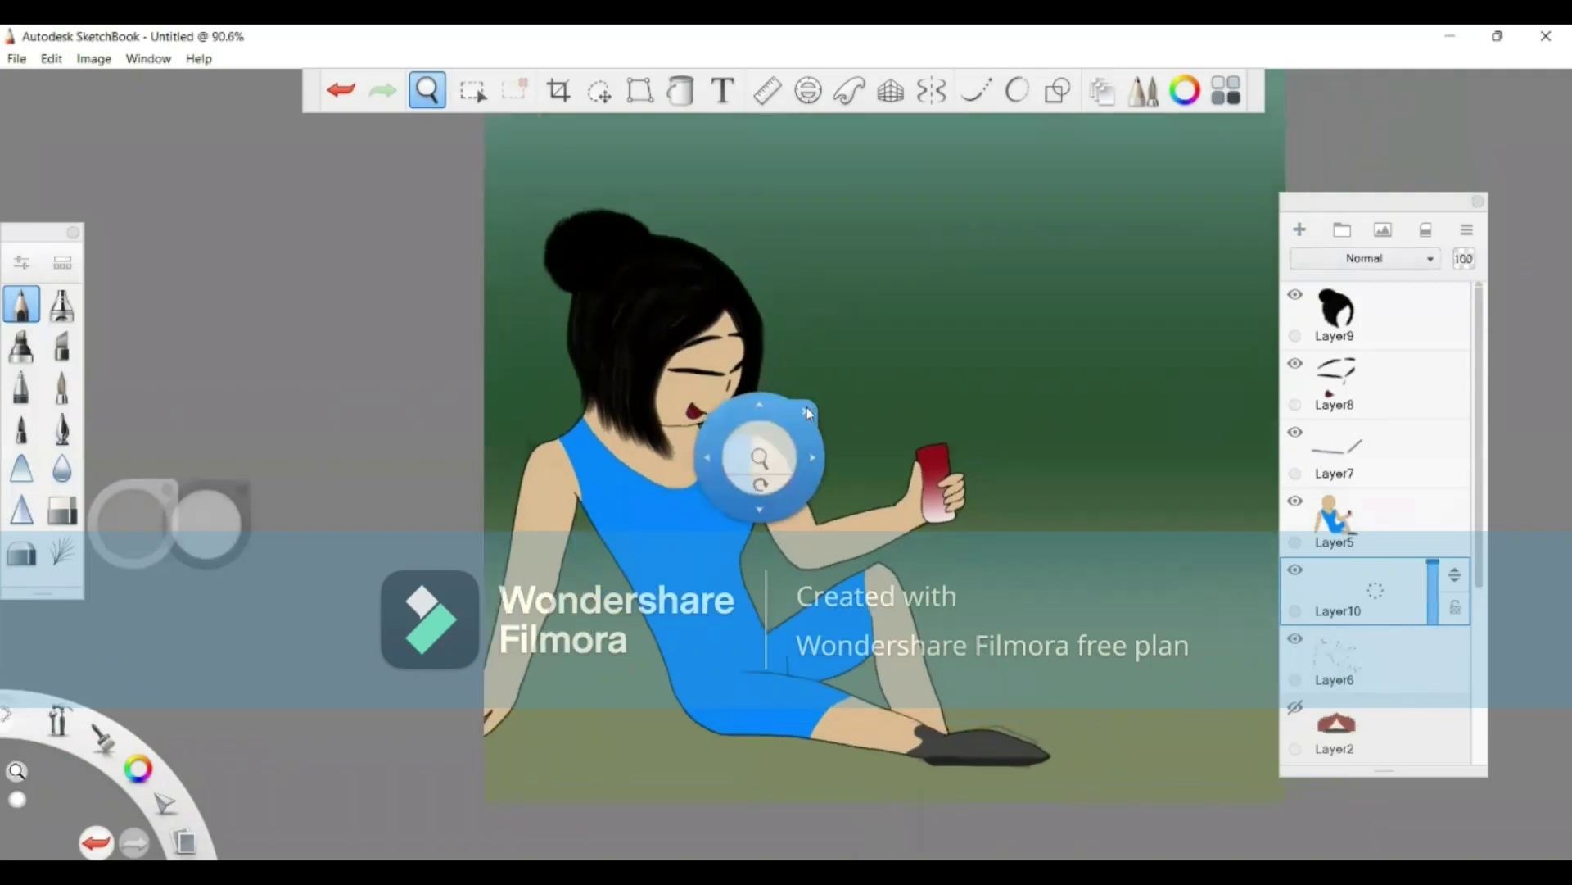
pyautogui.click(805, 412)
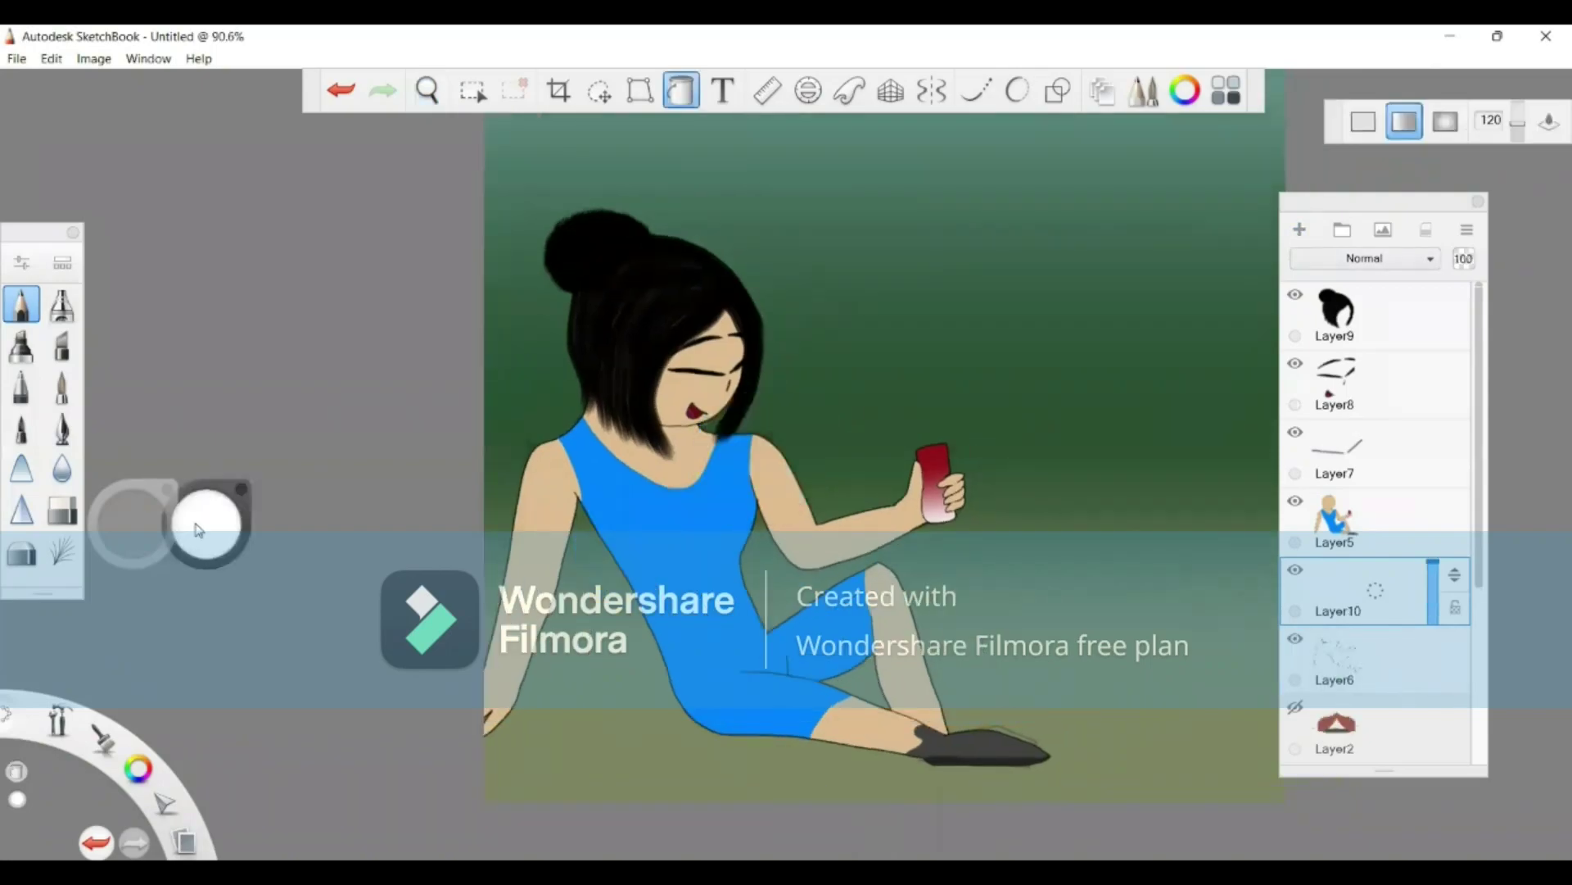
pyautogui.click(205, 526)
pyautogui.click(207, 547)
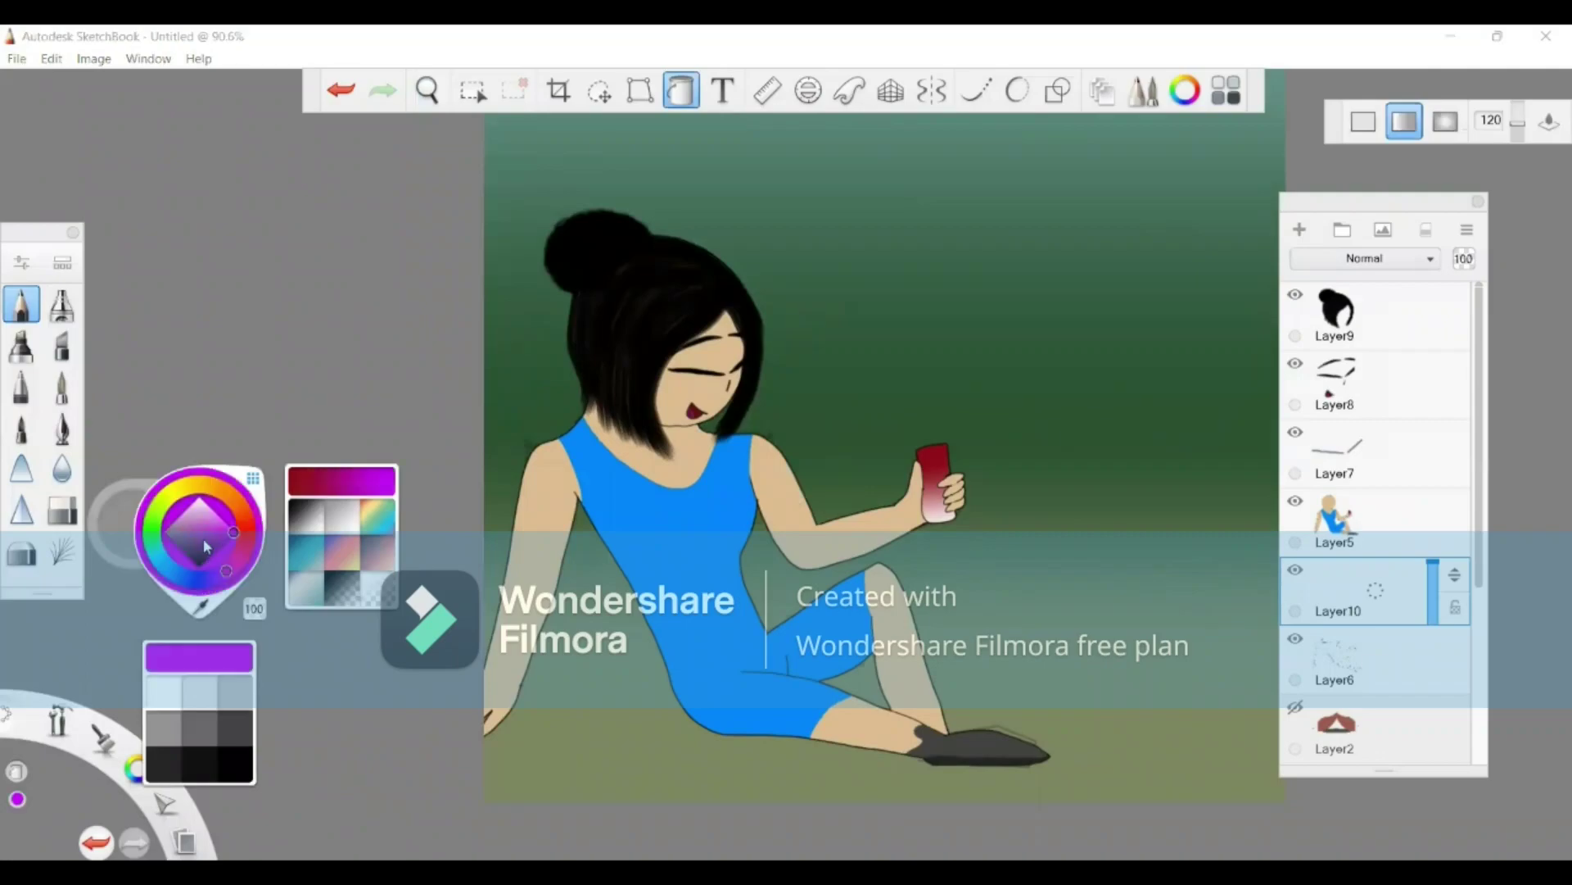
pyautogui.click(958, 238)
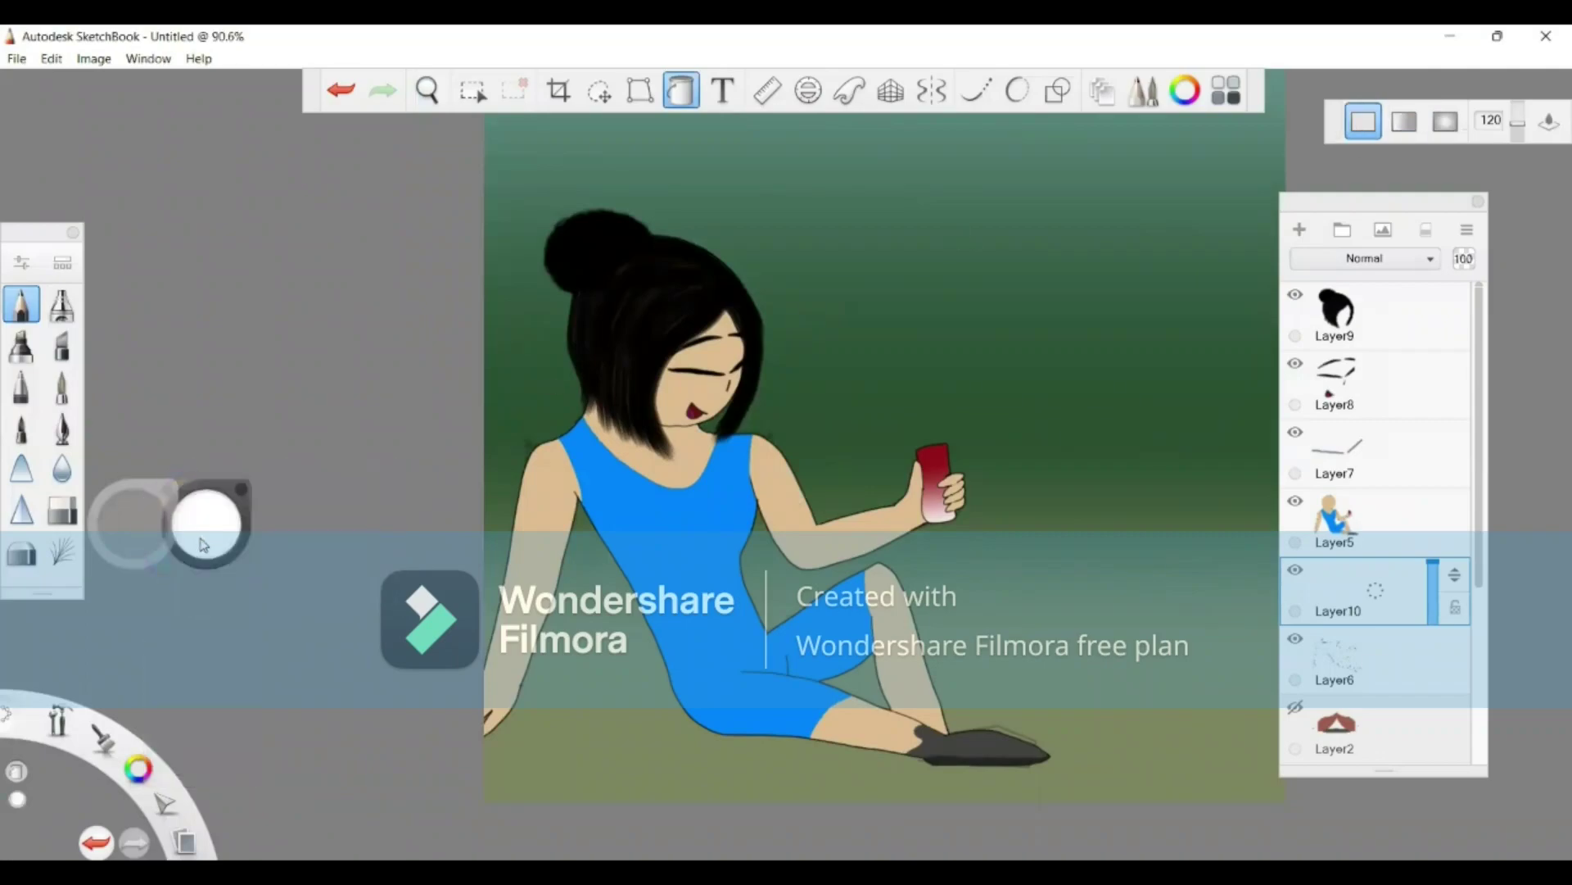
# Step: Set the solid fill colour to dark purple
pyautogui.click(206, 528)
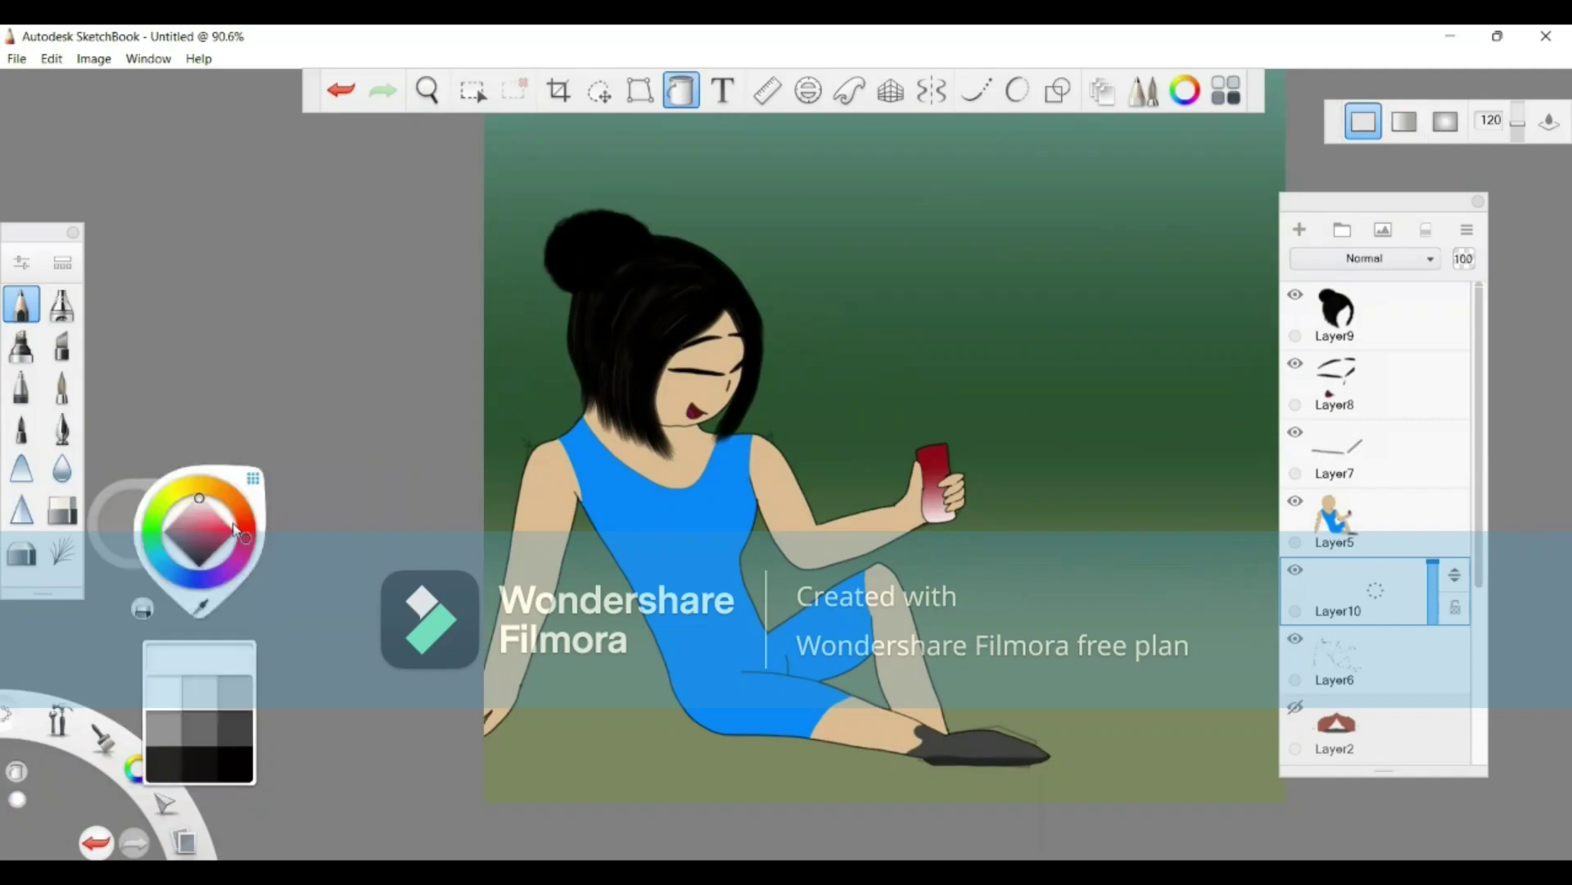
pyautogui.click(233, 566)
pyautogui.moveTo(215, 541); pyautogui.dragTo(217, 538)
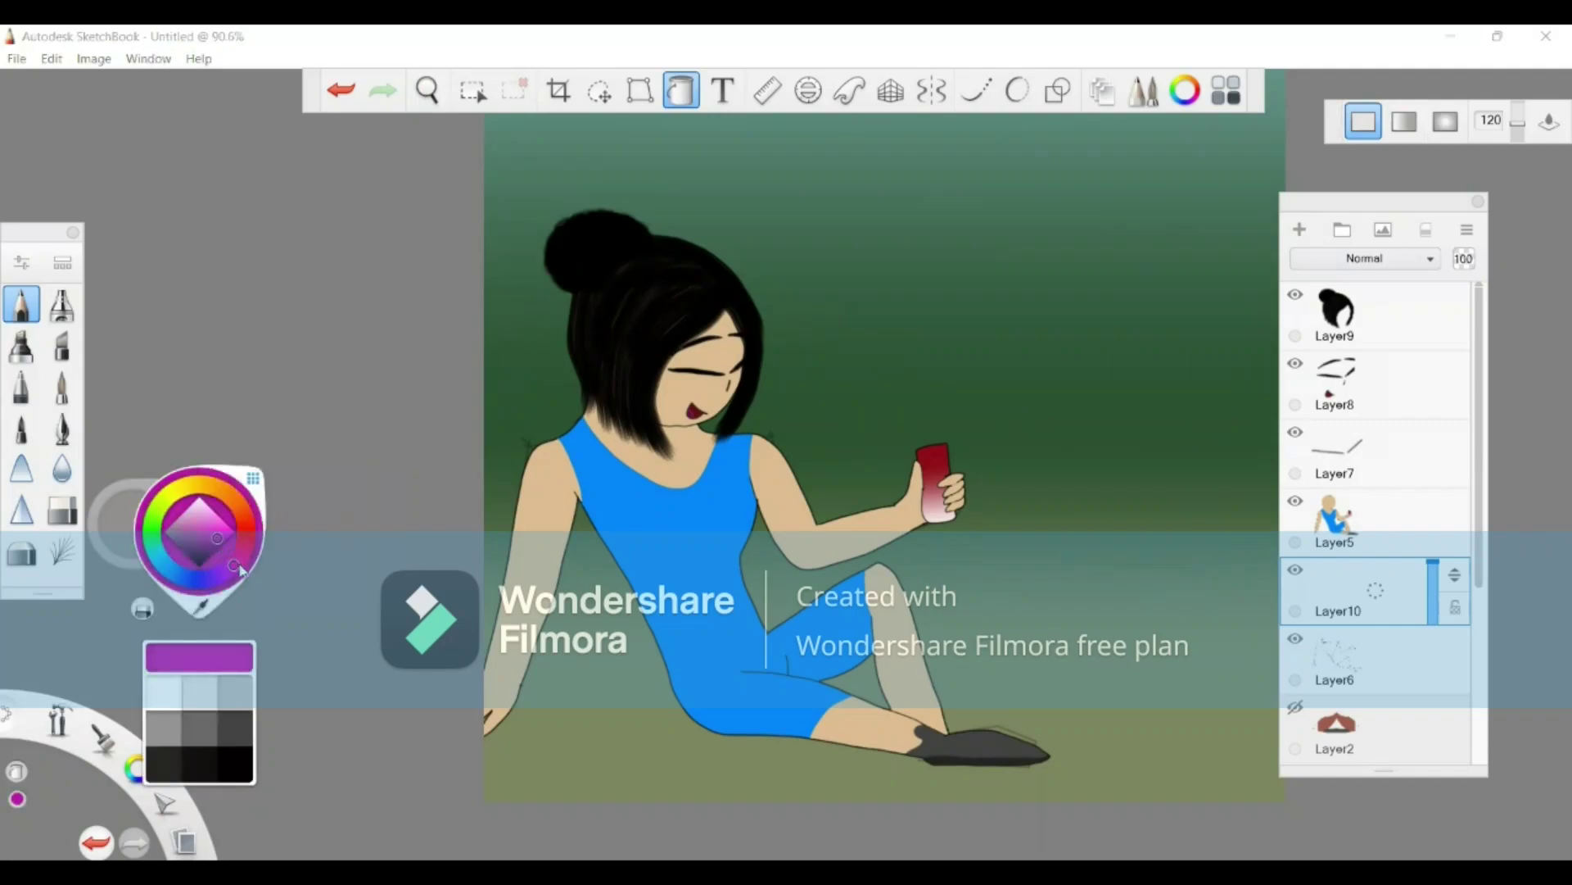
pyautogui.click(226, 571)
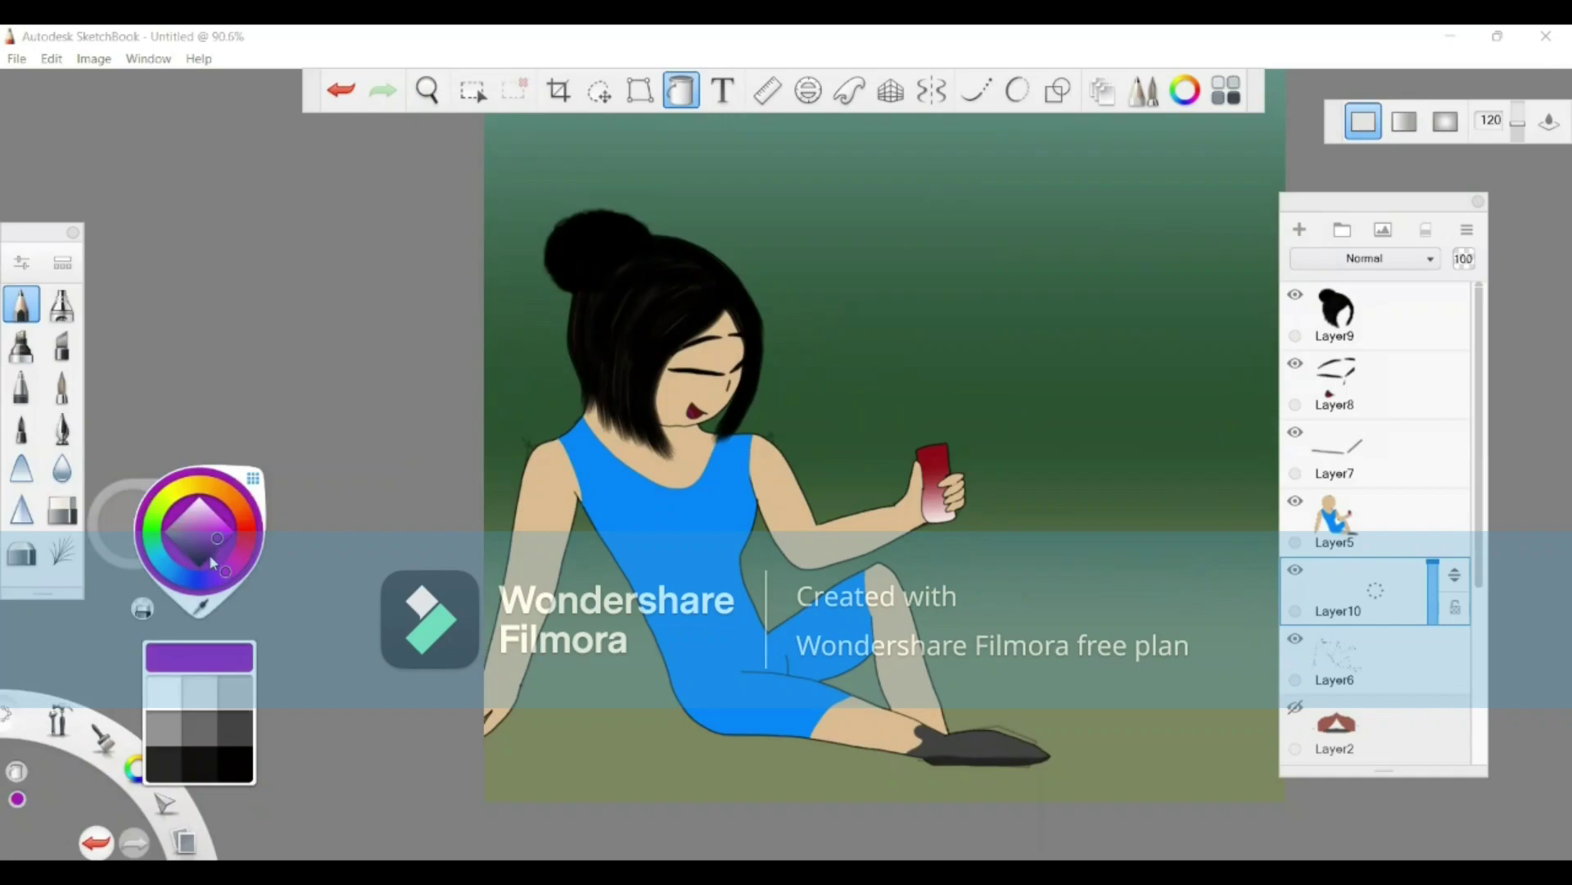
pyautogui.click(214, 545)
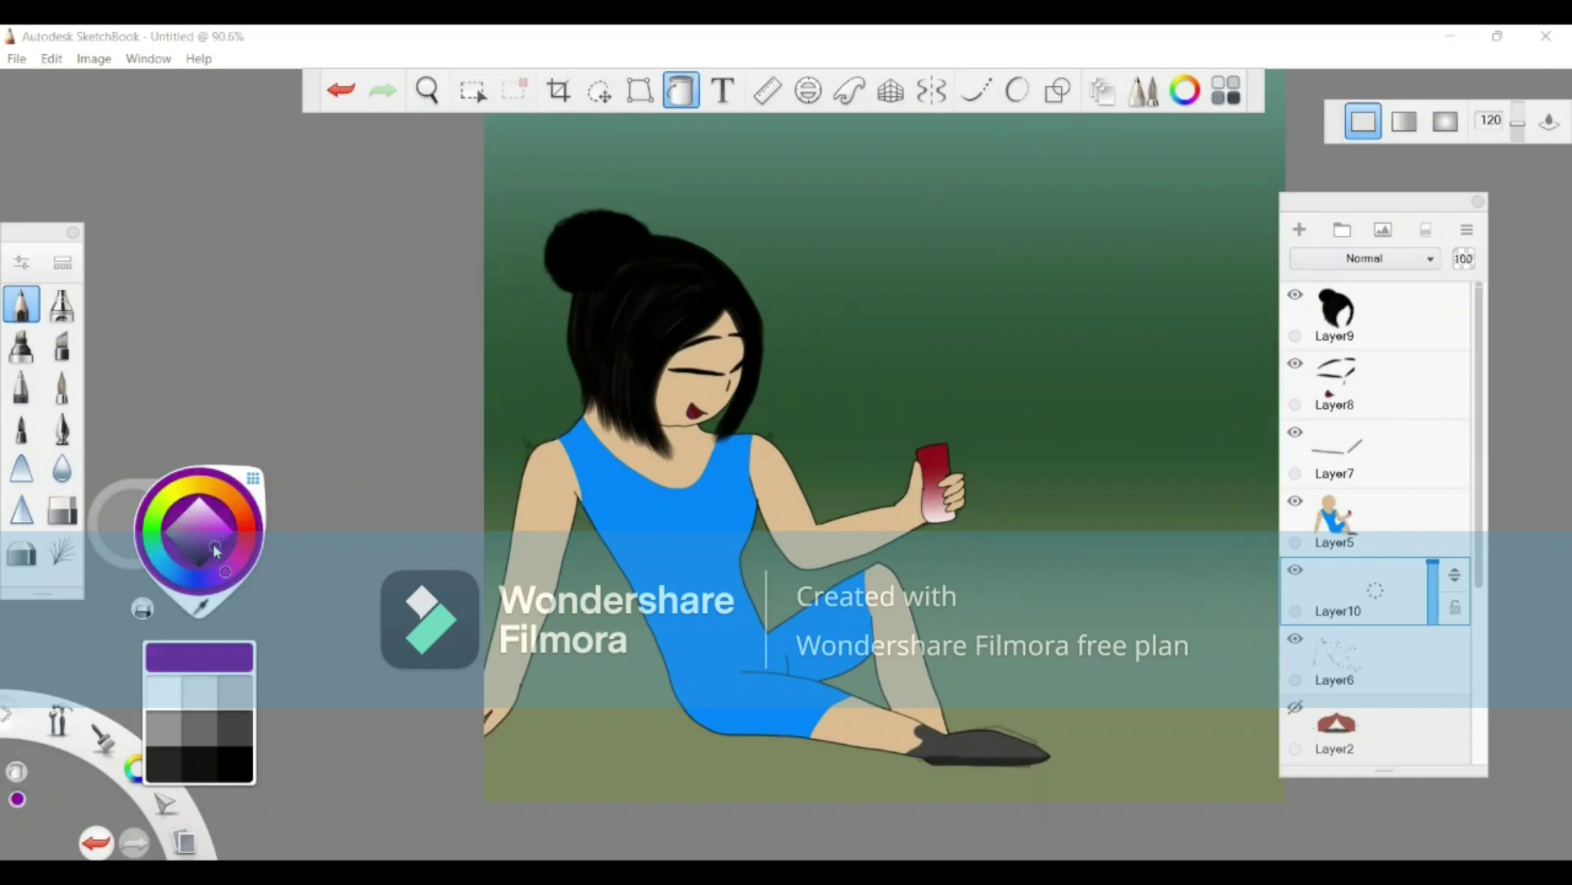
# Step: Outline a rounded mat beneath the seated figure on Layer10 with purple Steady Stroke curves and flood fill it with the same purple
pyautogui.click(975, 91)
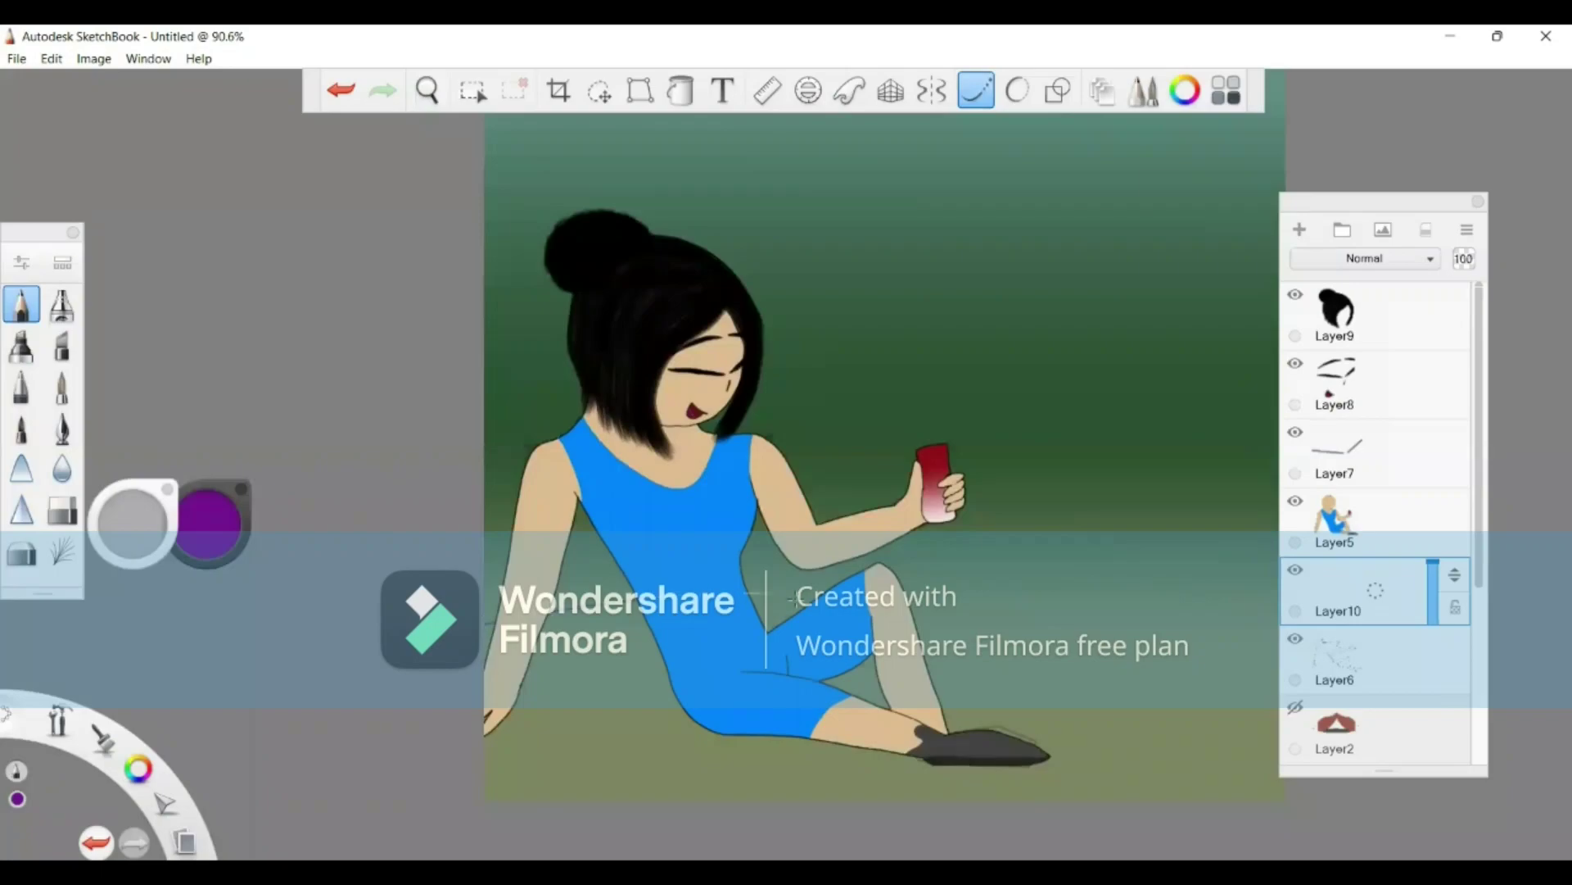
pyautogui.moveTo(791, 600)
pyautogui.mouseDown()
pyautogui.moveTo(968, 637)
pyautogui.moveTo(1048, 690)
pyautogui.moveTo(1094, 759)
pyautogui.moveTo(986, 815)
pyautogui.mouseUp()
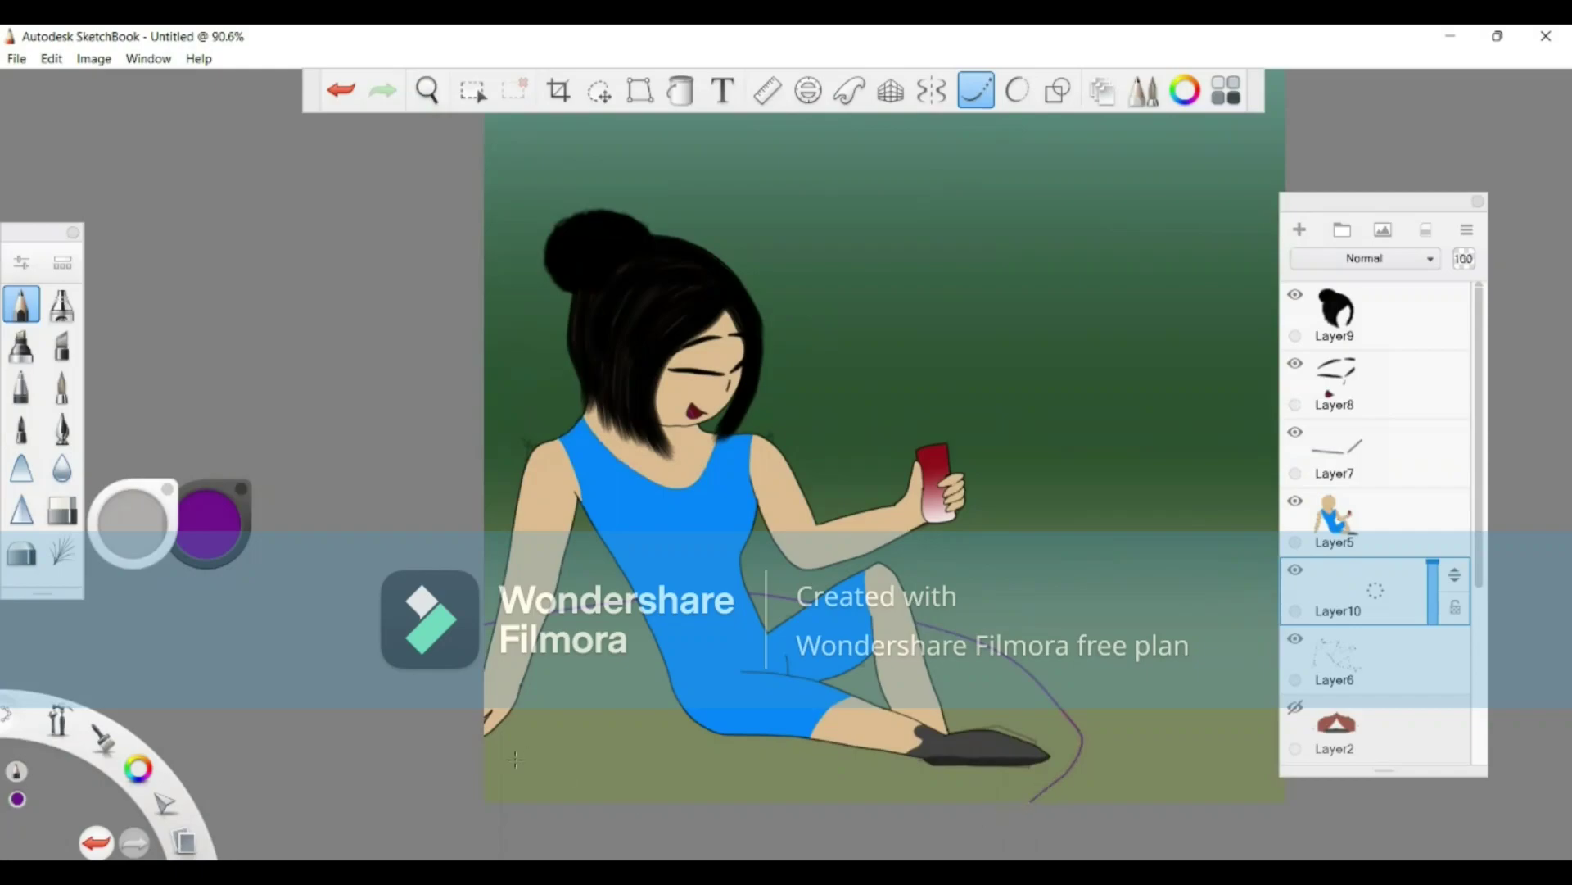
pyautogui.moveTo(506, 782)
pyautogui.mouseDown()
pyautogui.moveTo(610, 785)
pyautogui.moveTo(788, 840)
pyautogui.mouseUp()
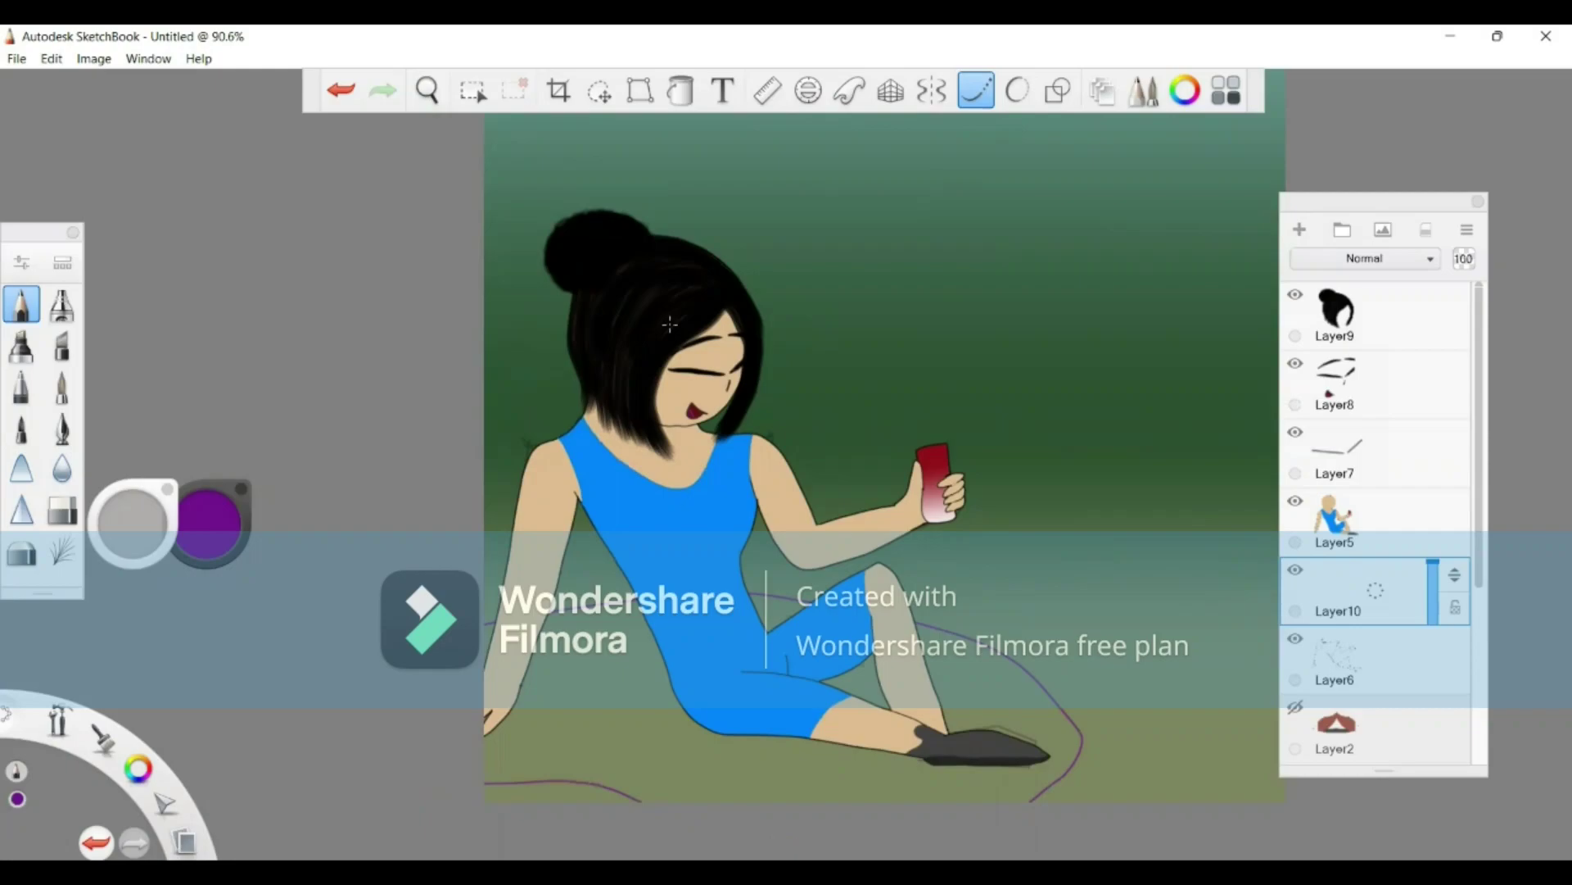
pyautogui.click(684, 95)
pyautogui.click(632, 684)
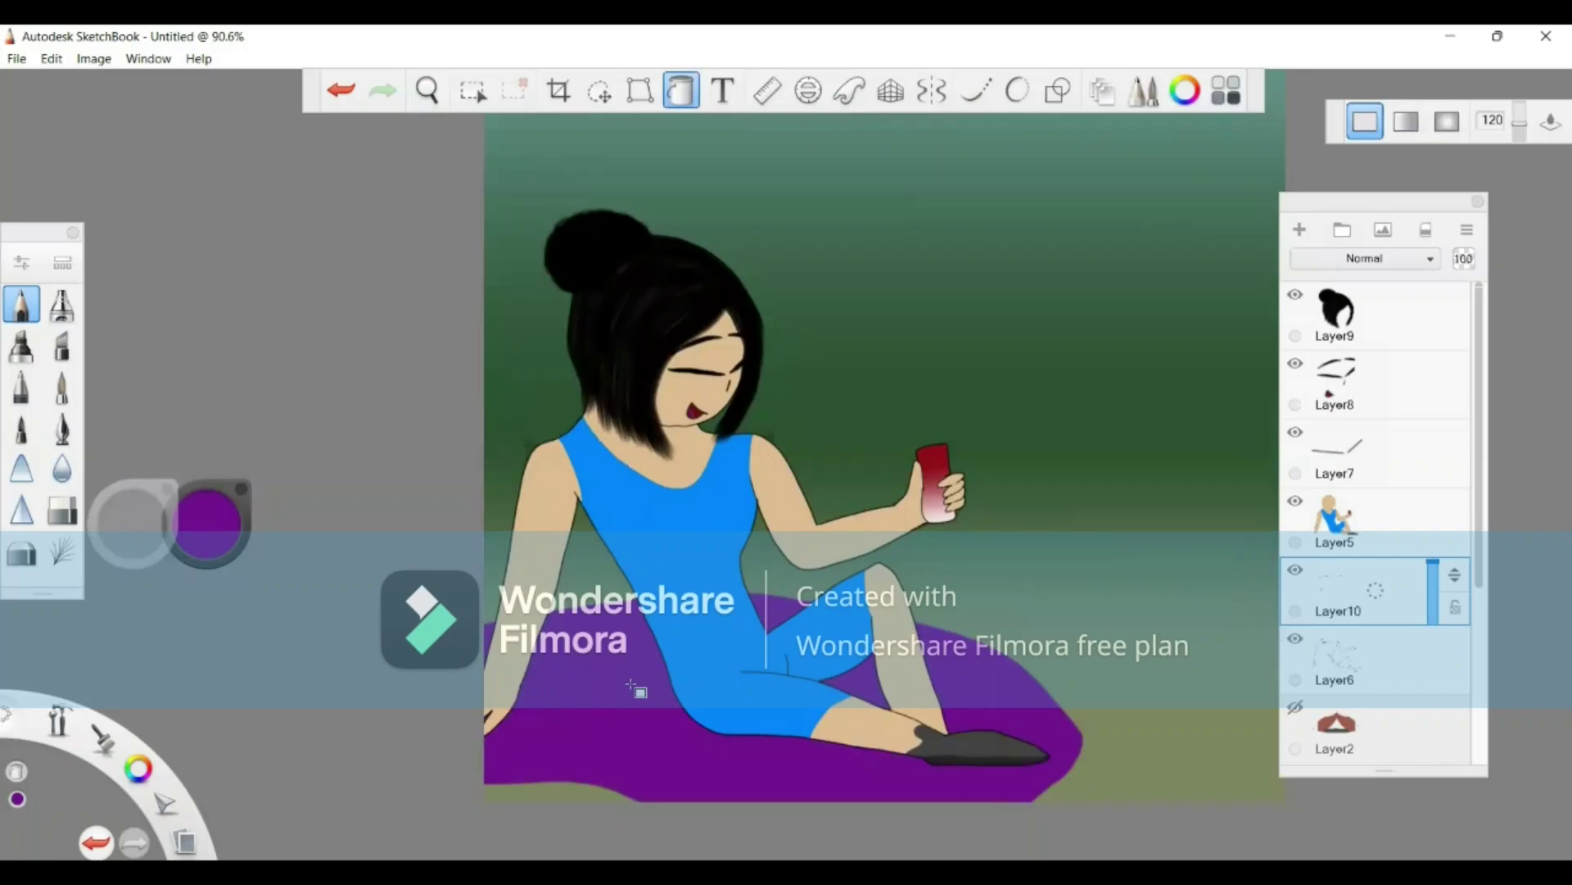
# Step: Add a new layer above Layer10 and set the colour to bright pink
pyautogui.click(428, 91)
pyautogui.moveTo(909, 497); pyautogui.dragTo(489, 450)
pyautogui.moveTo(517, 579); pyautogui.dragTo(562, 597)
pyautogui.moveTo(799, 596); pyautogui.dragTo(804, 576)
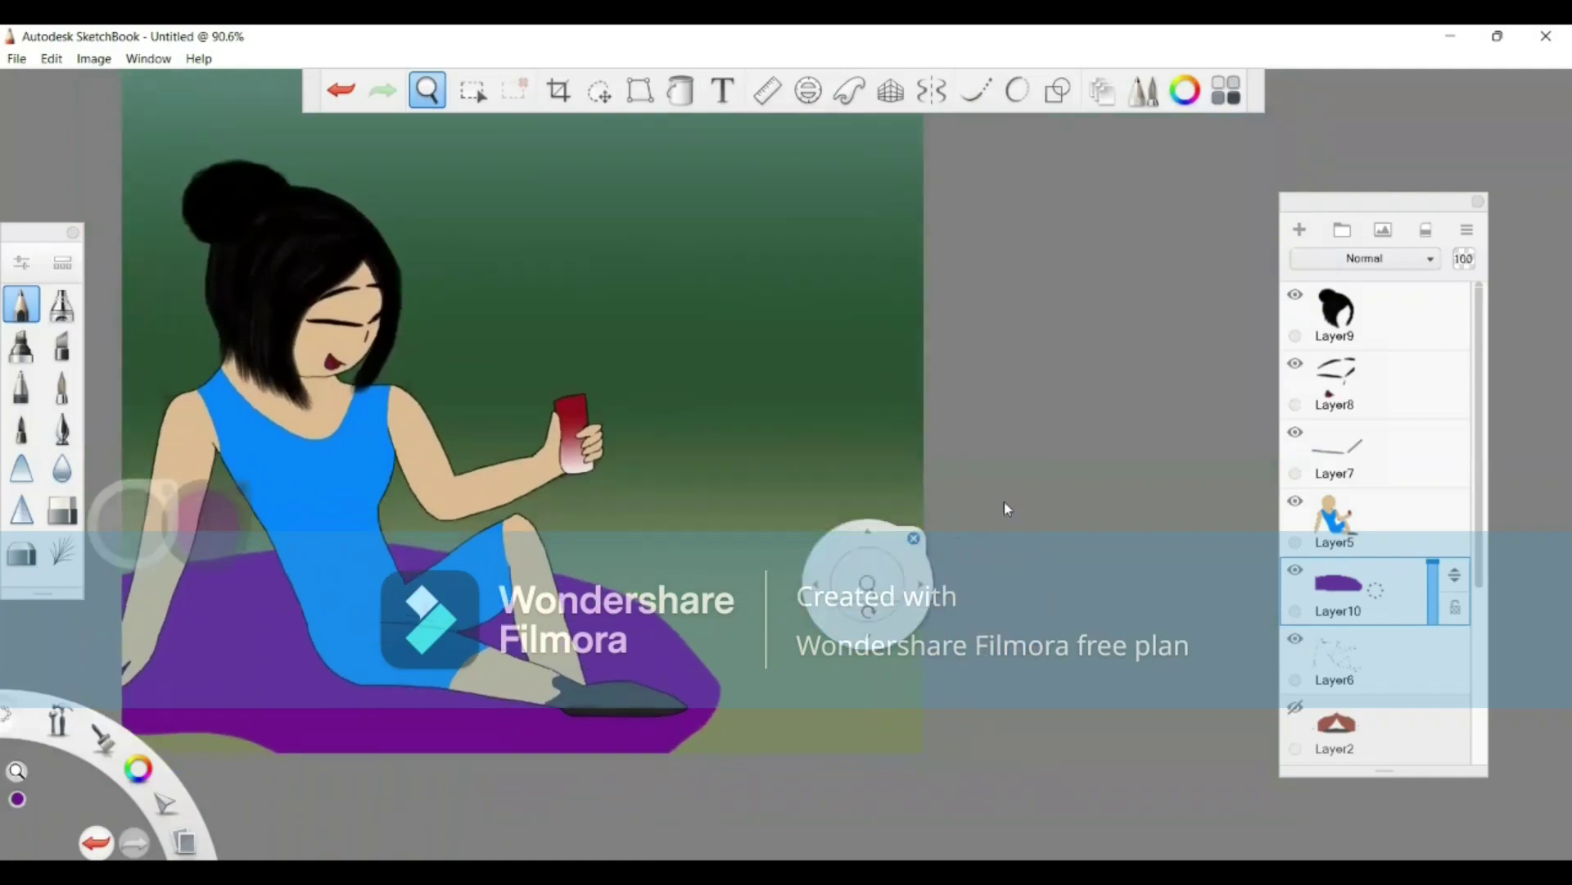
pyautogui.click(1075, 463)
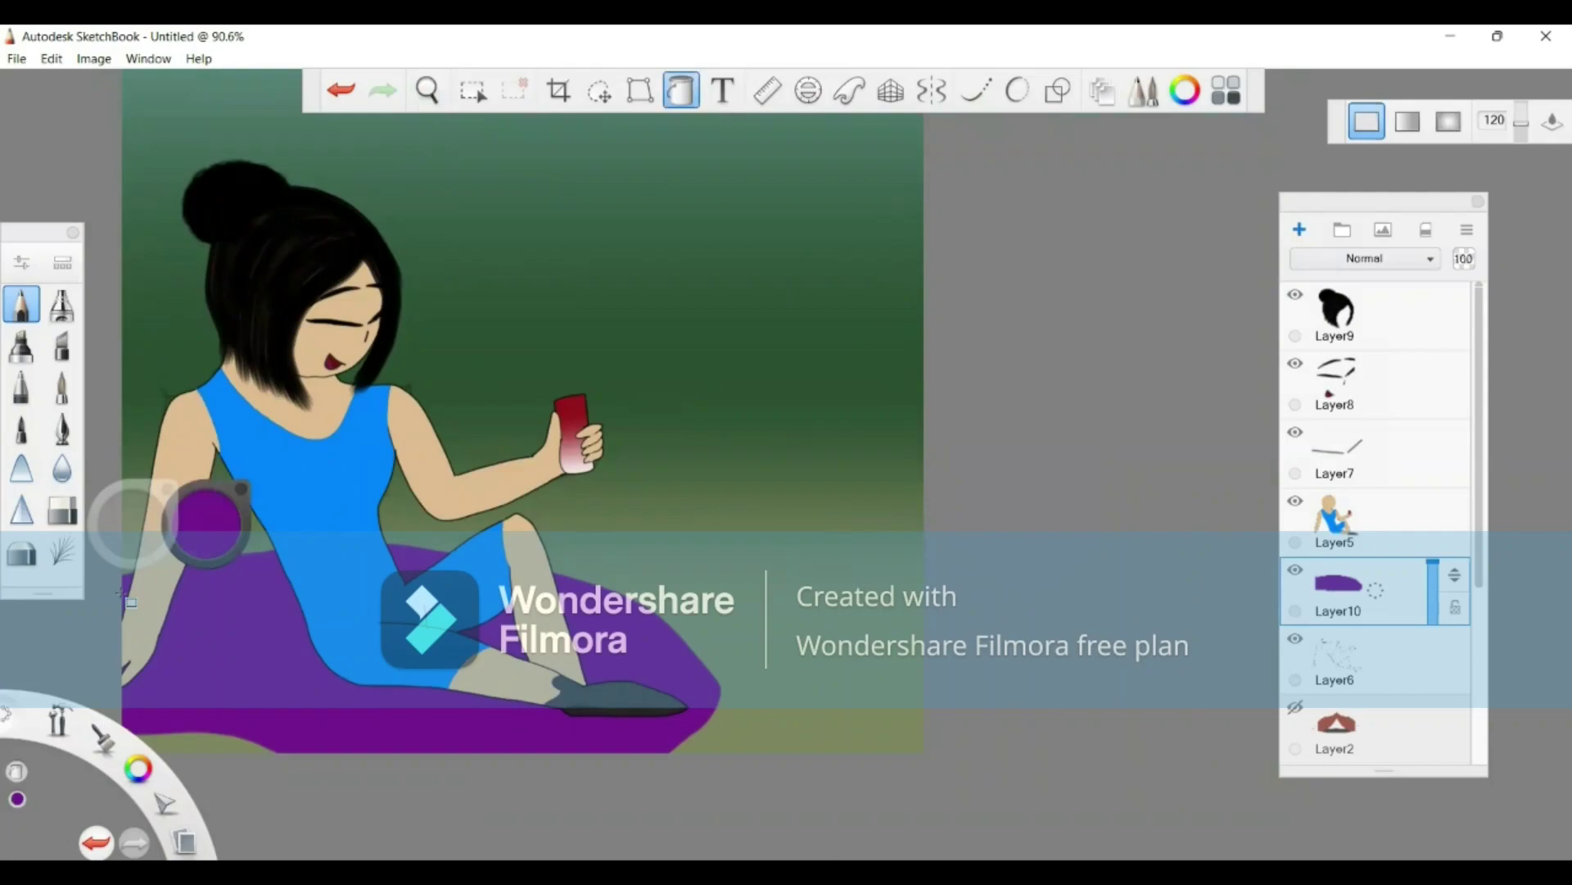
pyautogui.hotkey('ctrl', 'shift', 'n')
pyautogui.click(213, 504)
pyautogui.click(248, 535)
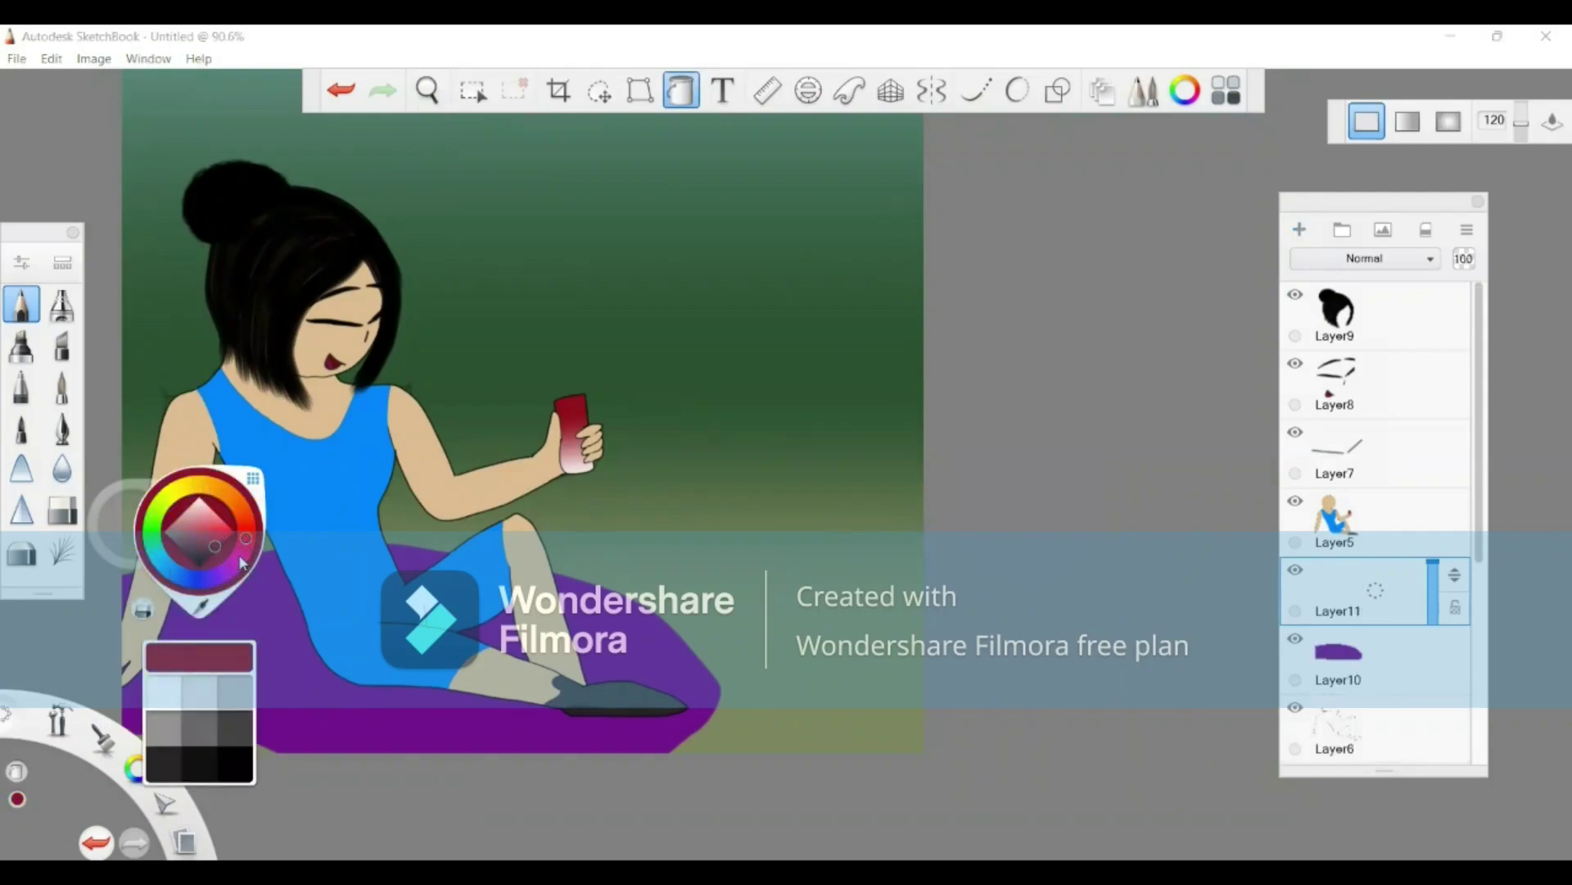
pyautogui.click(213, 521)
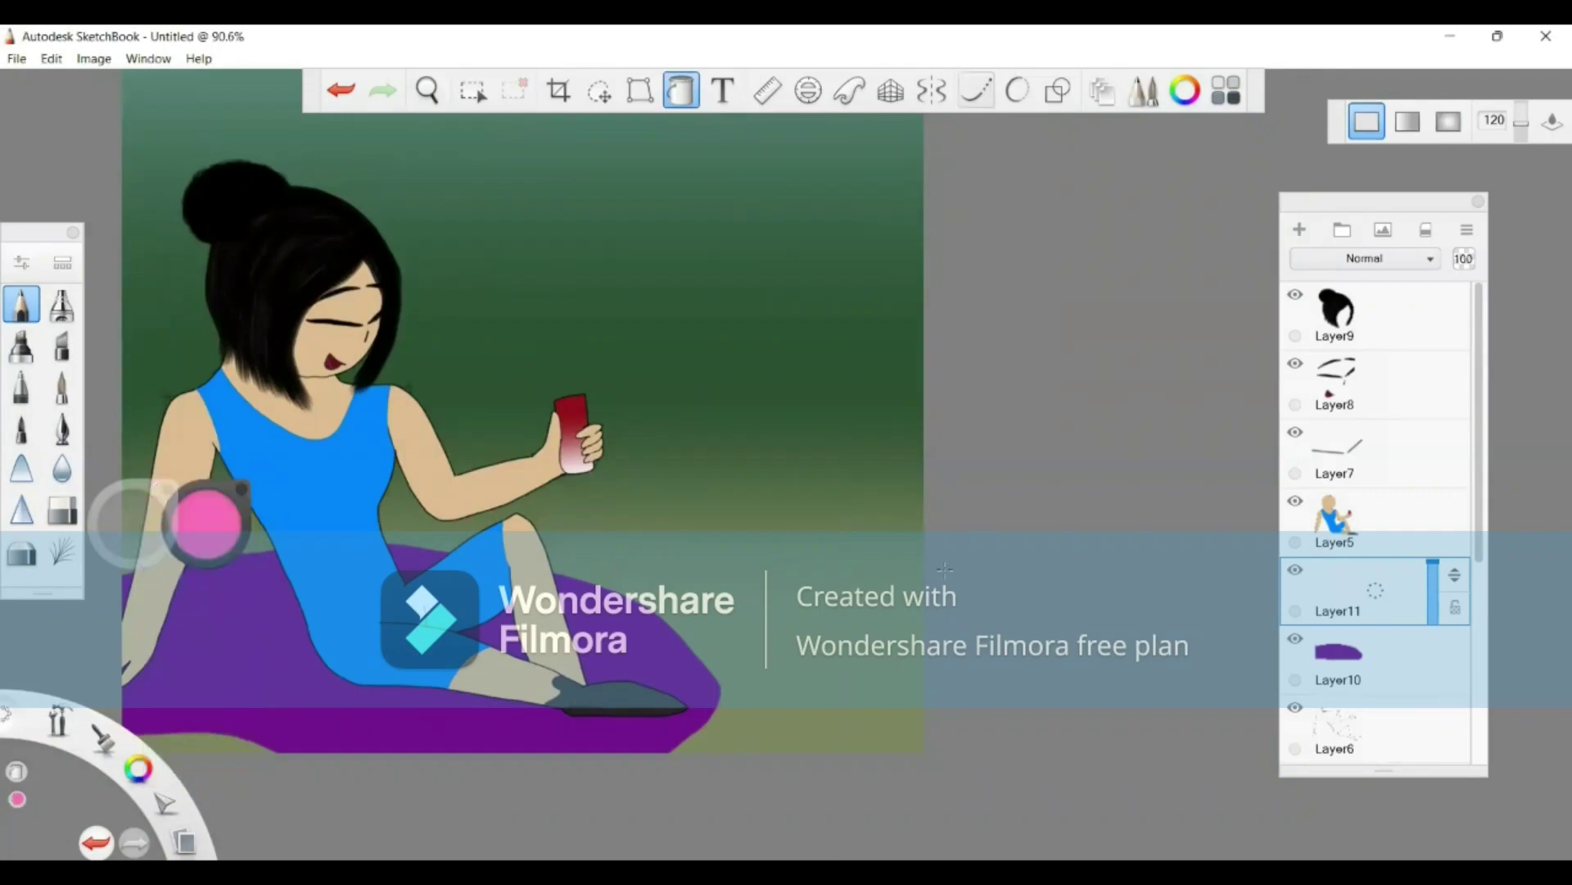
# Step: Outline a second mat beyond the figure's foot on Layer11 with pink Steady Stroke curves and flood fill it pink
pyautogui.press('Escape')
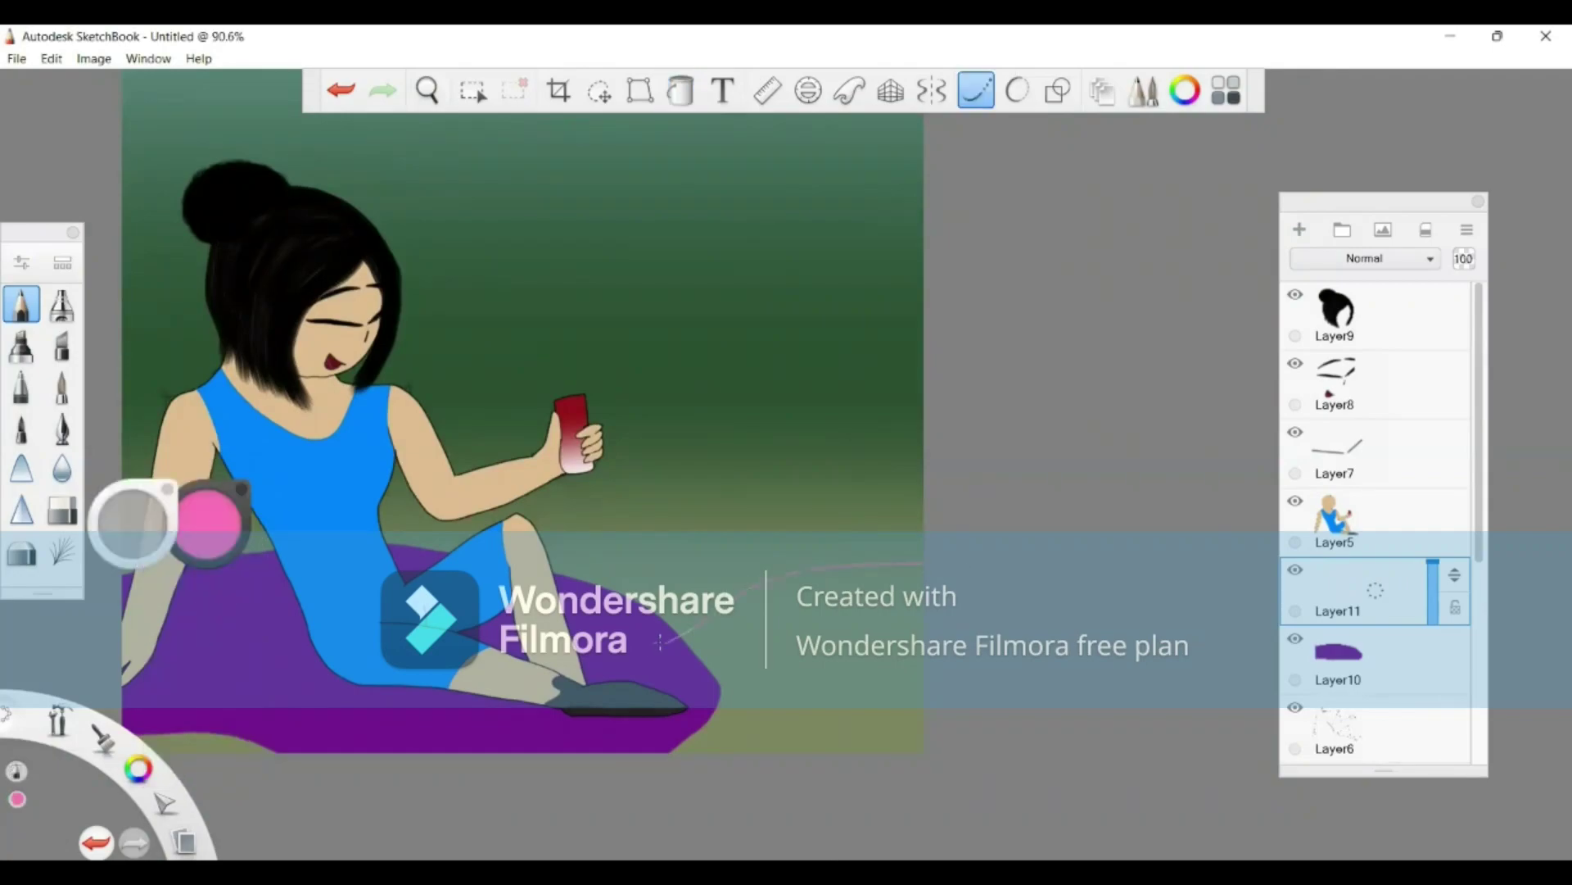
pyautogui.moveTo(660, 642)
pyautogui.mouseDown()
pyautogui.moveTo(616, 652)
pyautogui.moveTo(691, 716)
pyautogui.moveTo(738, 806)
pyautogui.mouseUp()
pyautogui.click(680, 90)
pyautogui.click(798, 666)
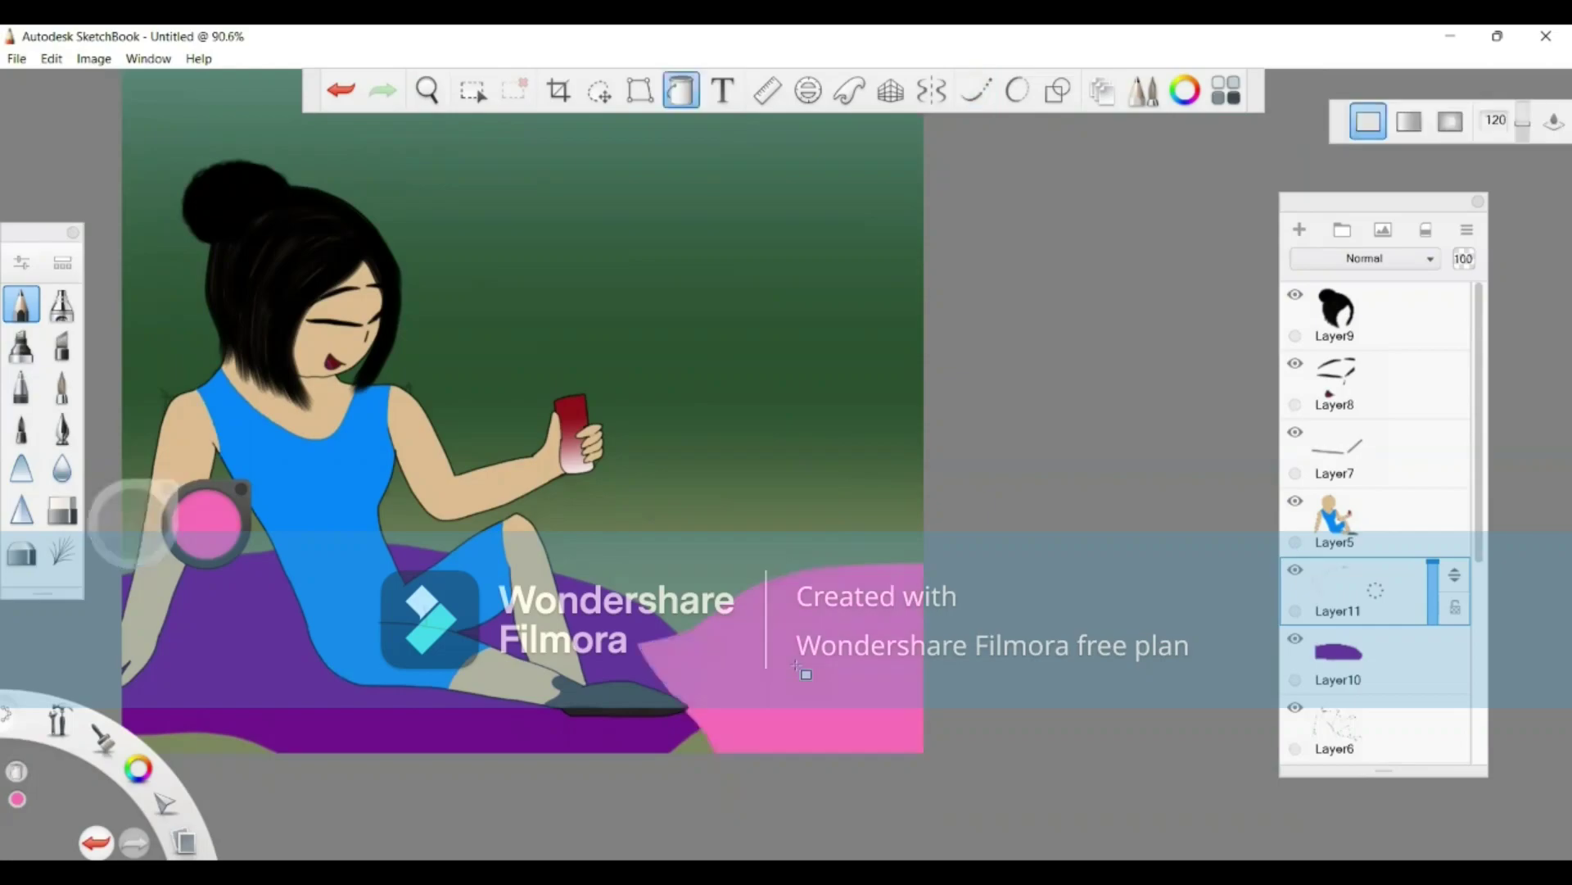
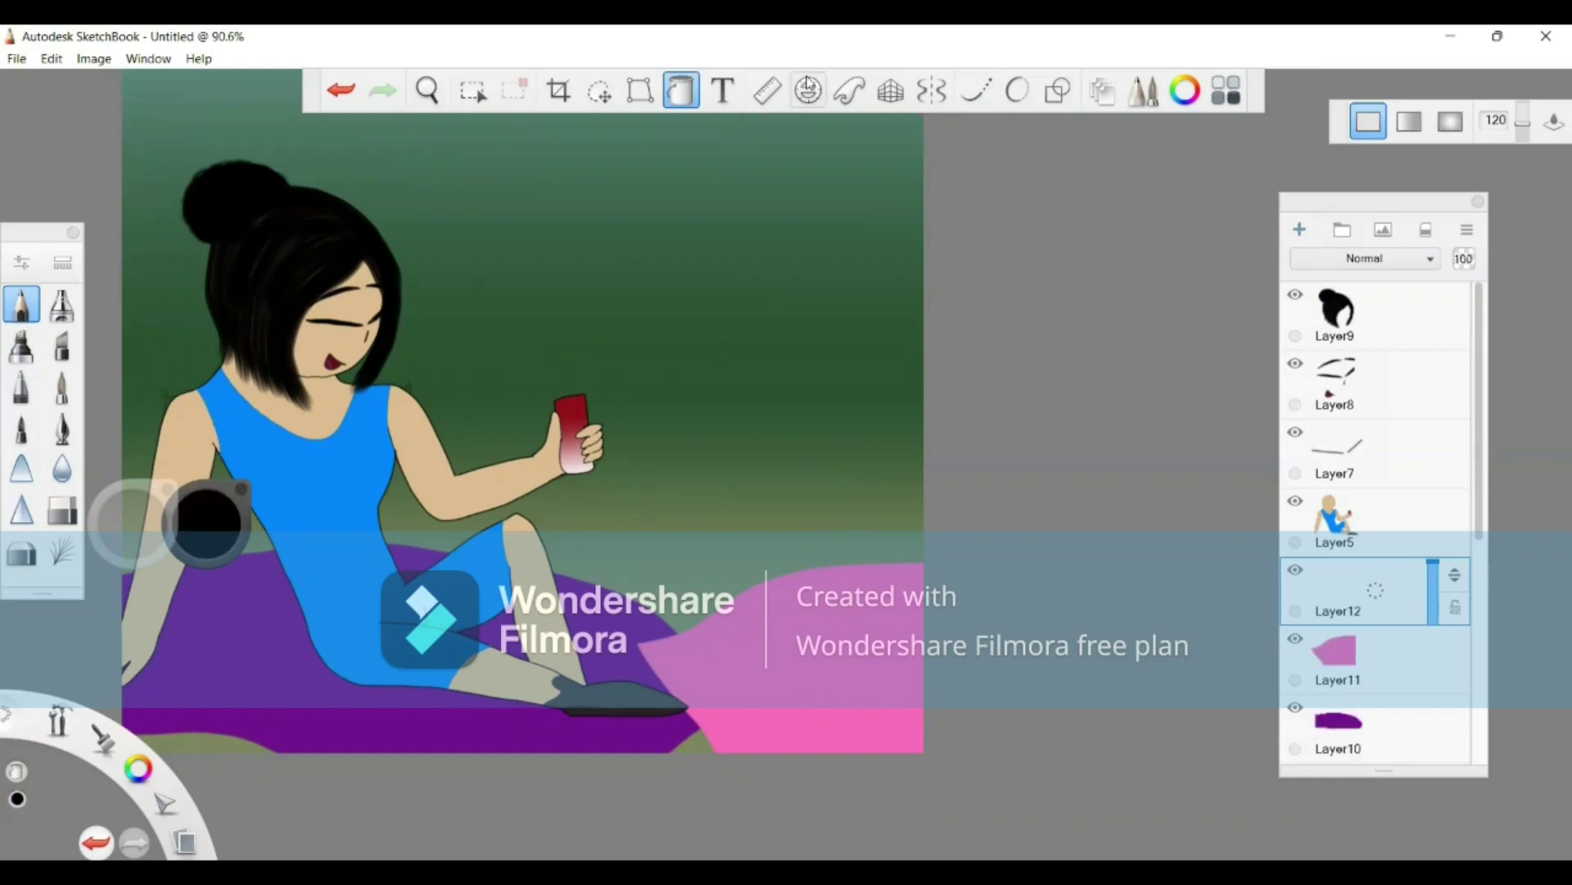
# Step: Place a nearly circular ellipse guide beside the held cup, just above the pink mat, and adjust its size and position
pyautogui.click(808, 89)
pyautogui.moveTo(654, 393); pyautogui.dragTo(816, 417)
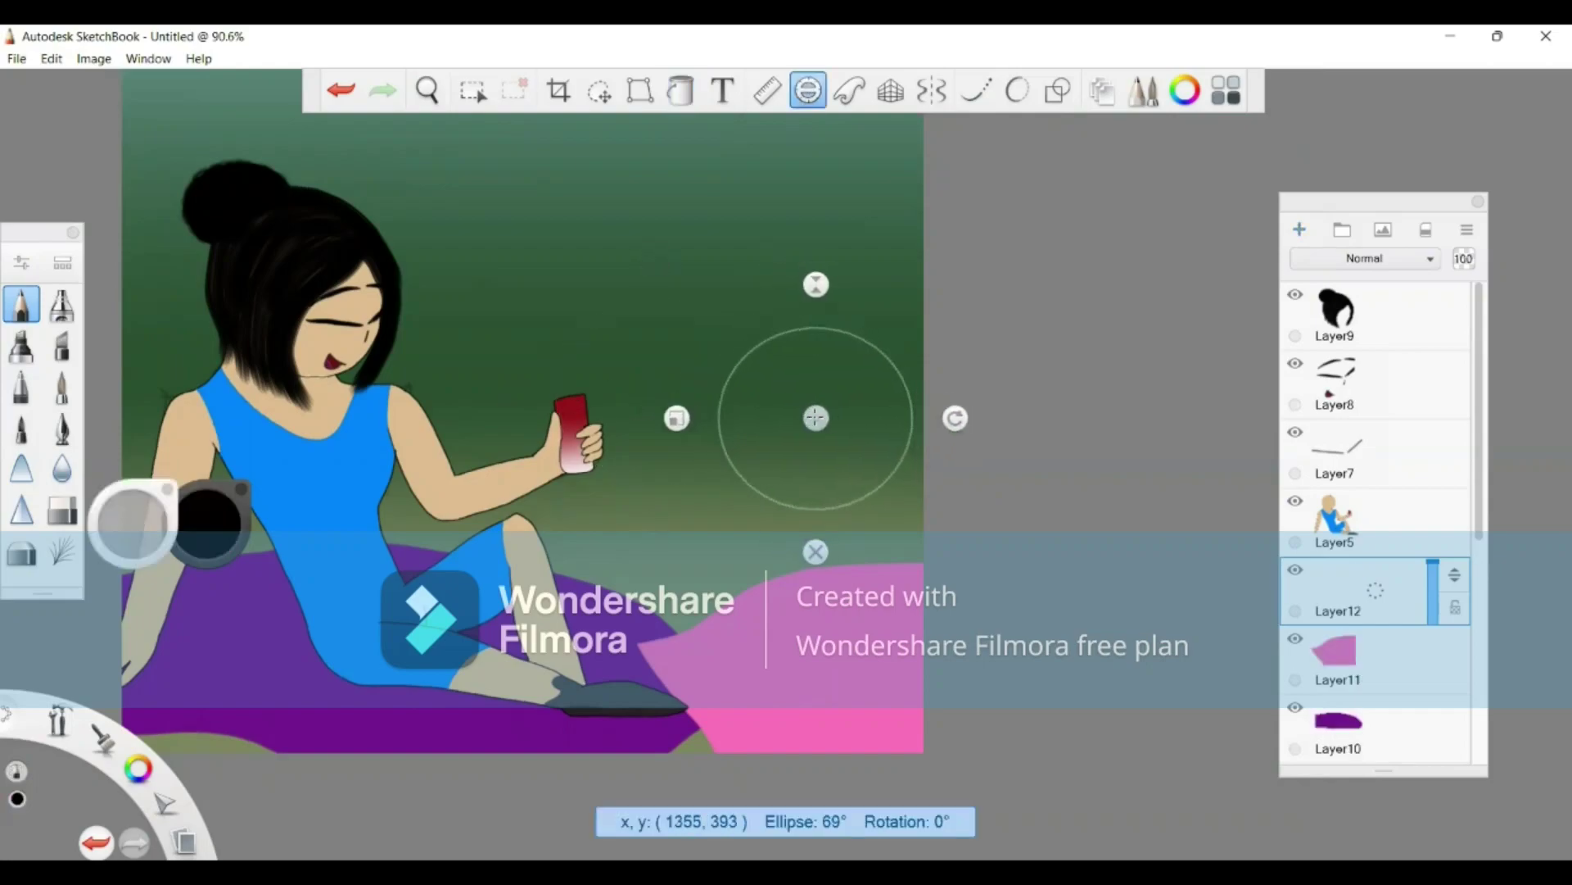
pyautogui.moveTo(727, 425); pyautogui.dragTo(716, 430)
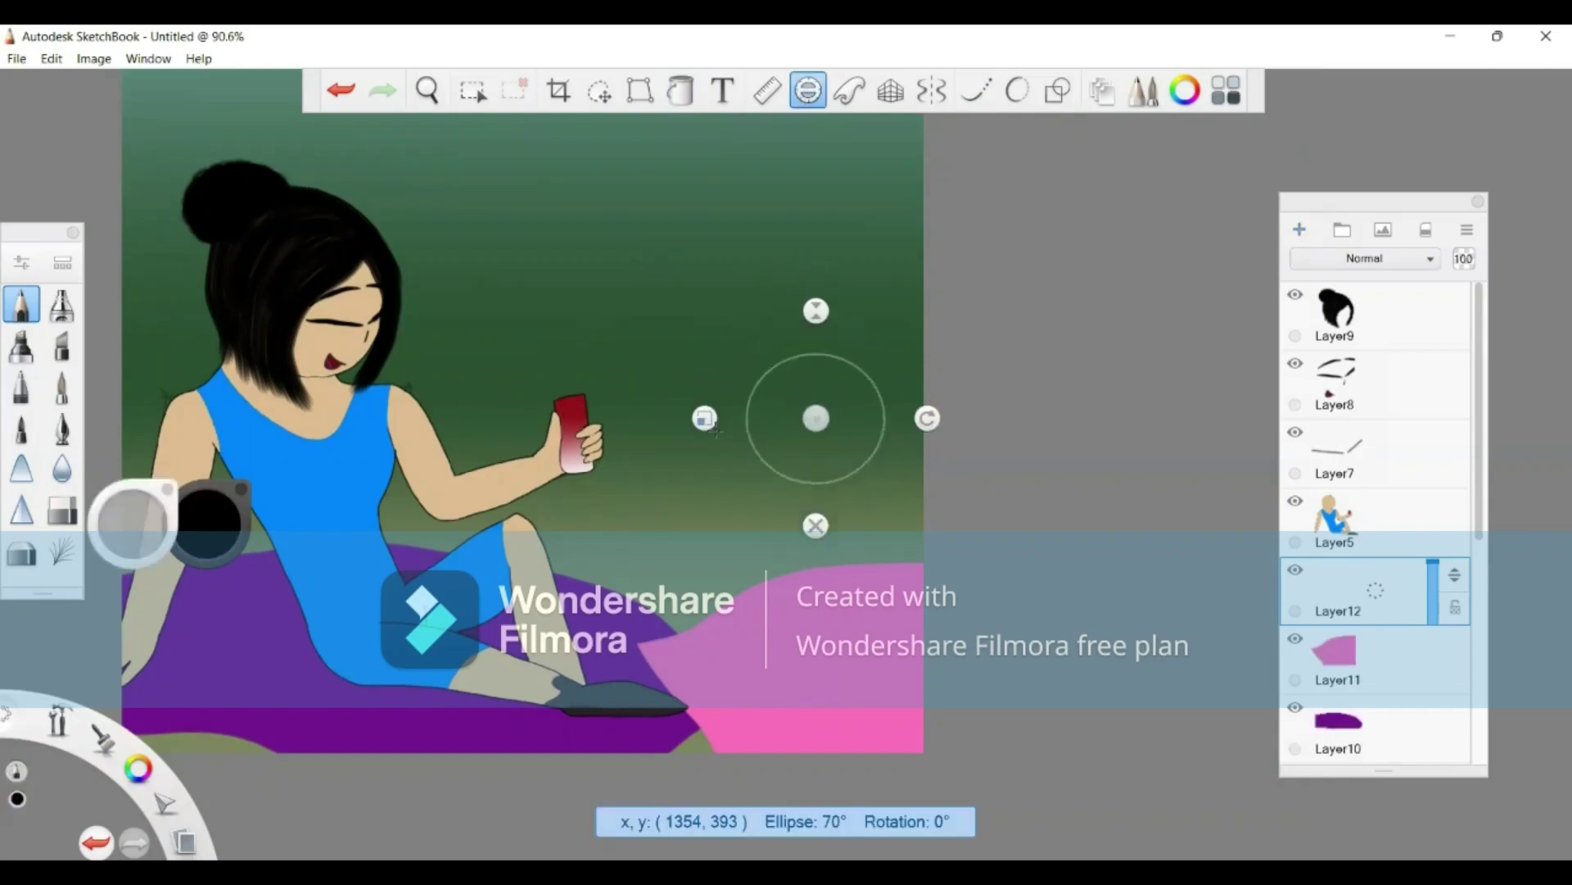
pyautogui.moveTo(816, 418); pyautogui.dragTo(805, 414)
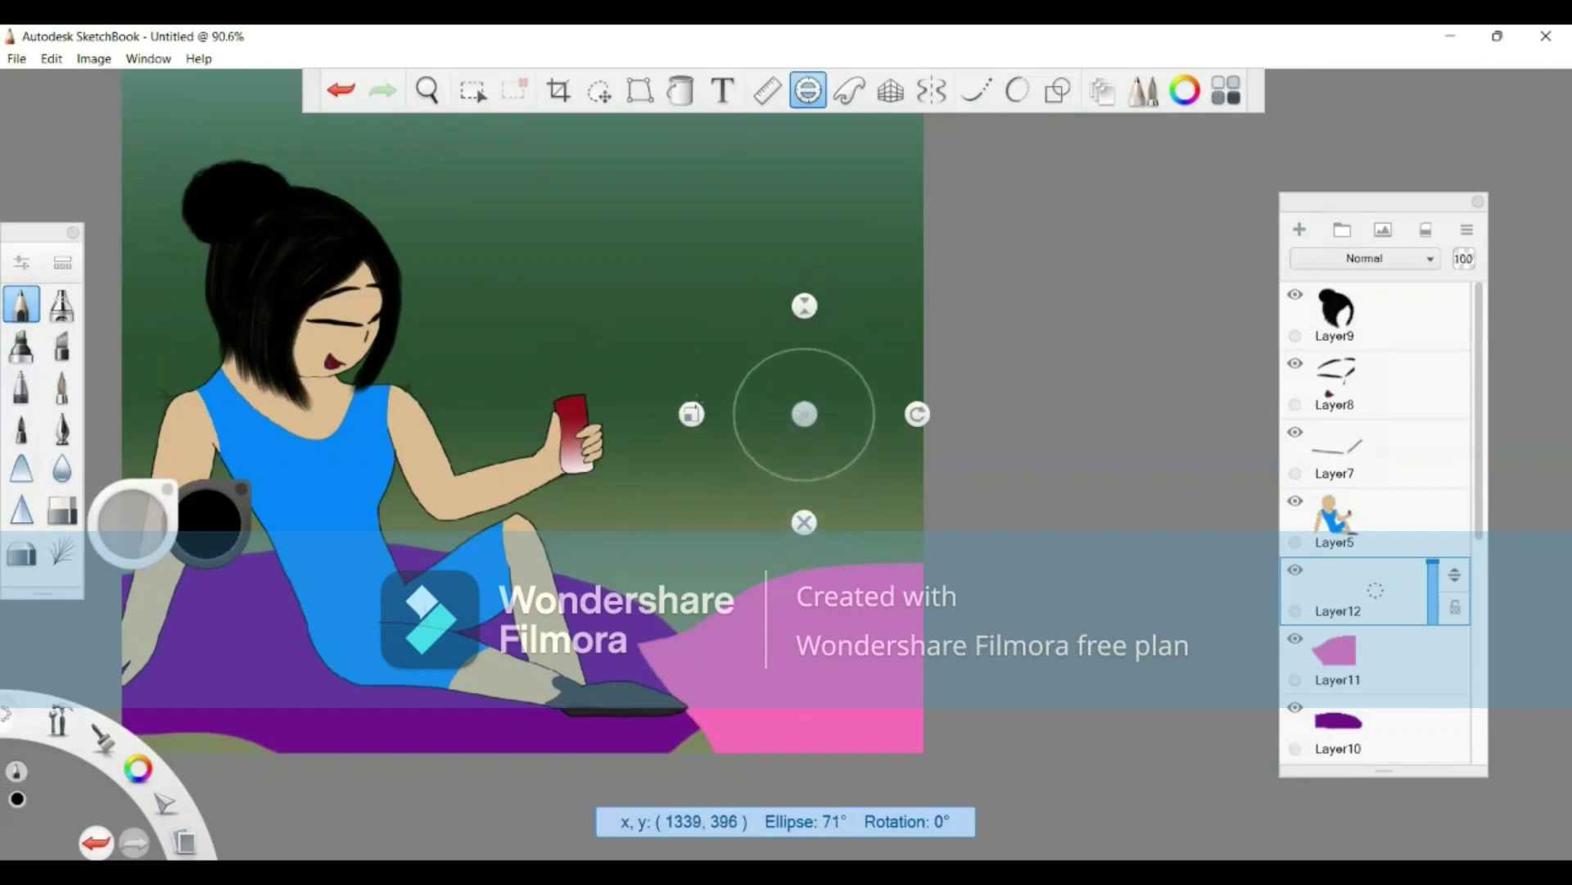
pyautogui.moveTo(692, 414); pyautogui.dragTo(680, 413)
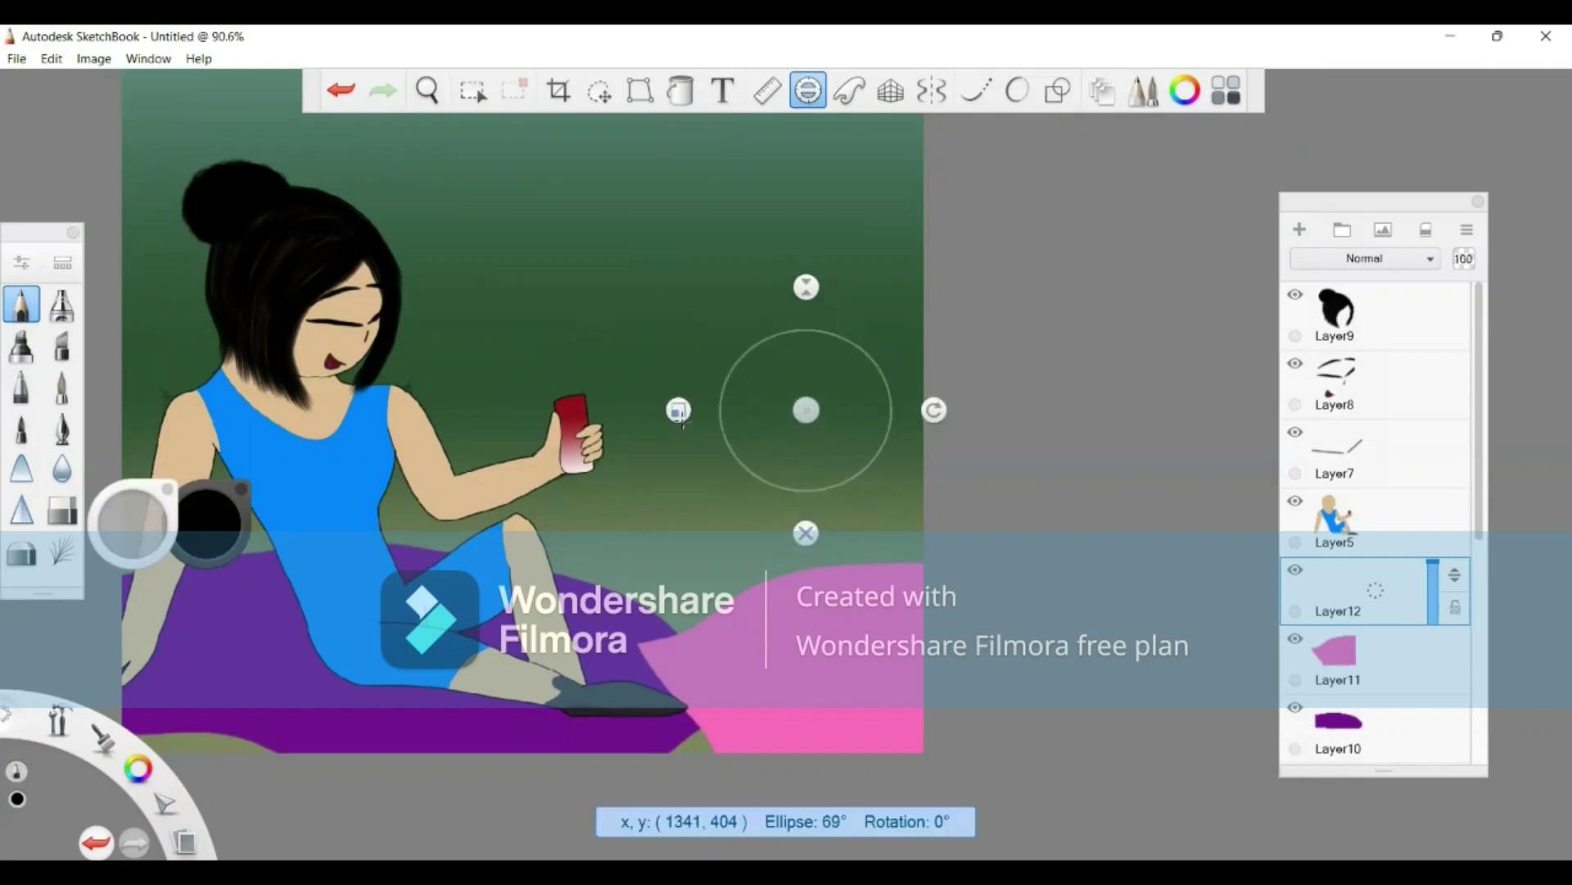
pyautogui.moveTo(777, 449)
pyautogui.mouseDown()
pyautogui.moveTo(760, 485)
pyautogui.moveTo(705, 448)
pyautogui.moveTo(735, 359)
pyautogui.moveTo(911, 379)
pyautogui.moveTo(921, 486)
pyautogui.moveTo(838, 570)
pyautogui.moveTo(671, 483)
pyautogui.mouseUp()
# Step: Trace the ellipse guide in black on Layer12 and align a vertical mirror symmetry axis through the circle's middle
pyautogui.click(934, 94)
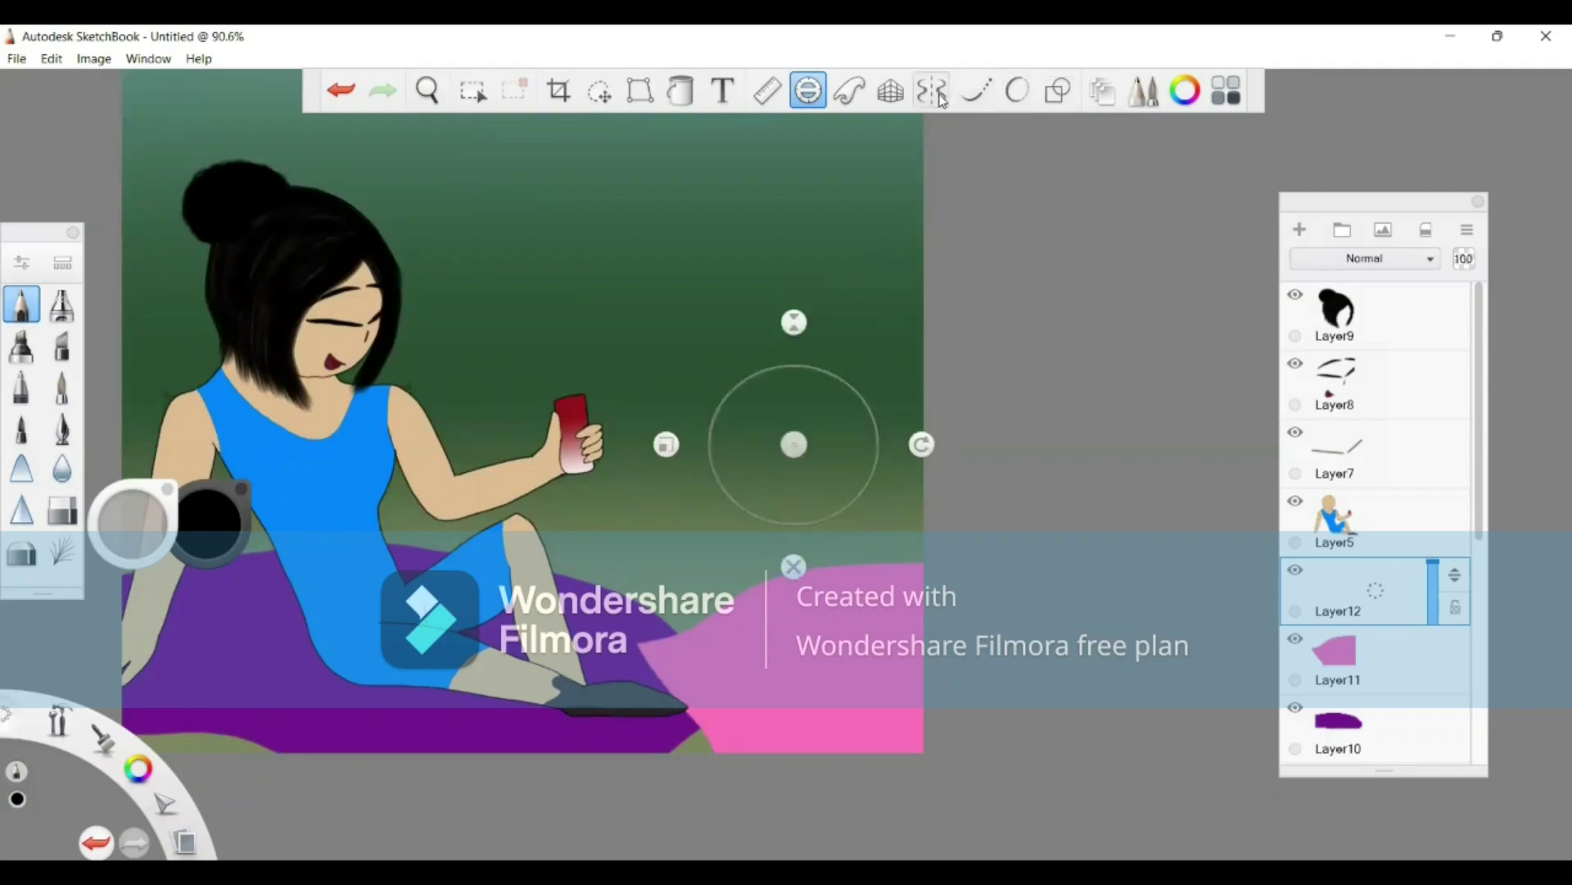
pyautogui.moveTo(313, 318); pyautogui.dragTo(797, 425)
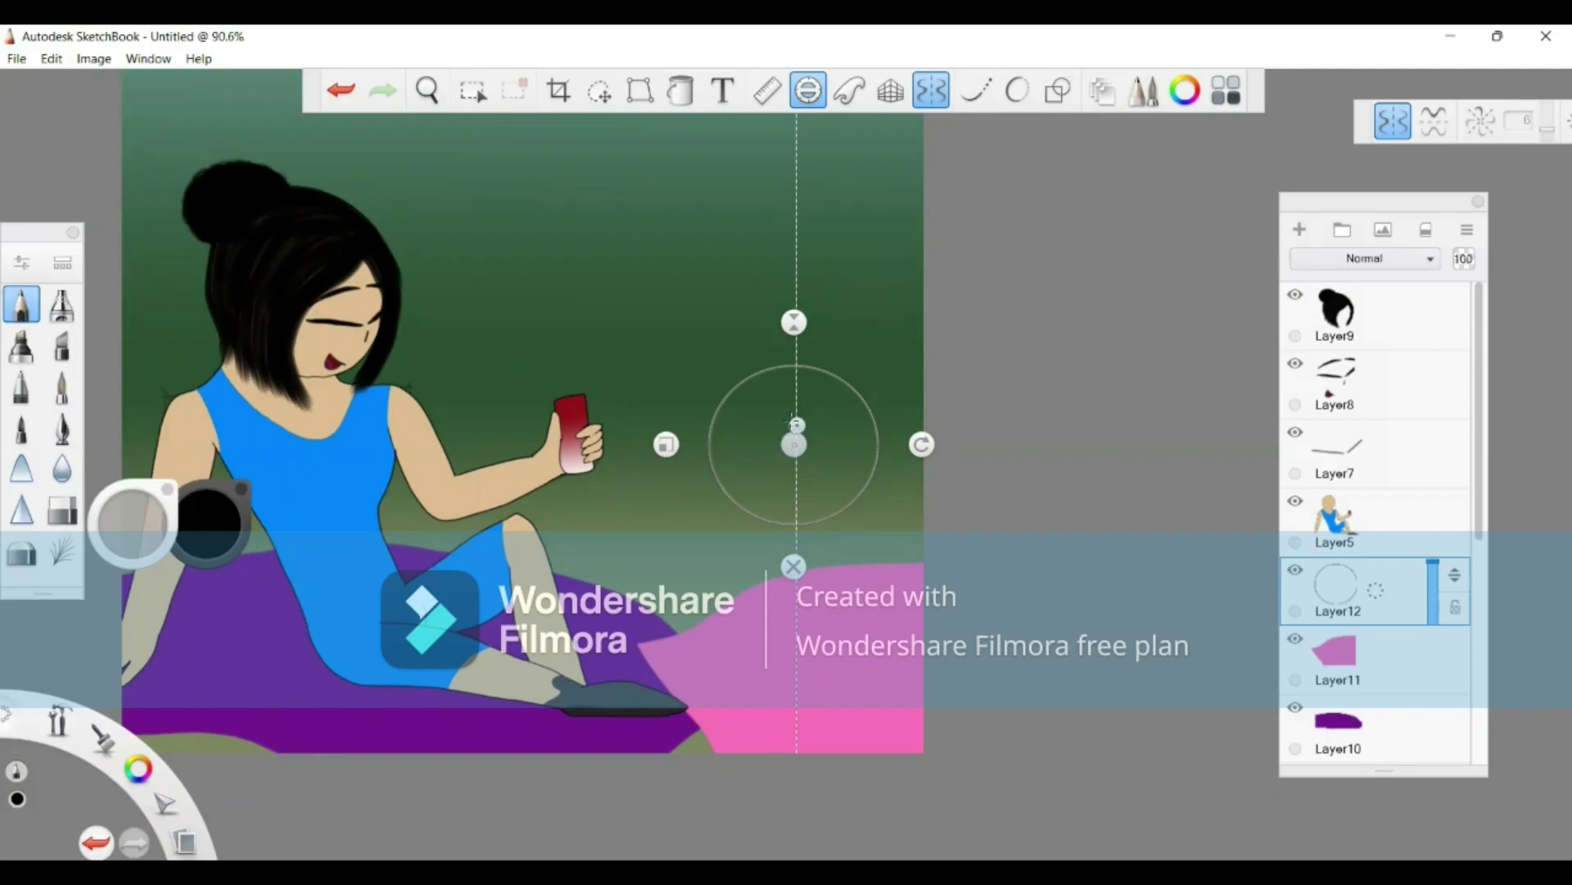
pyautogui.moveTo(789, 423); pyautogui.dragTo(788, 421)
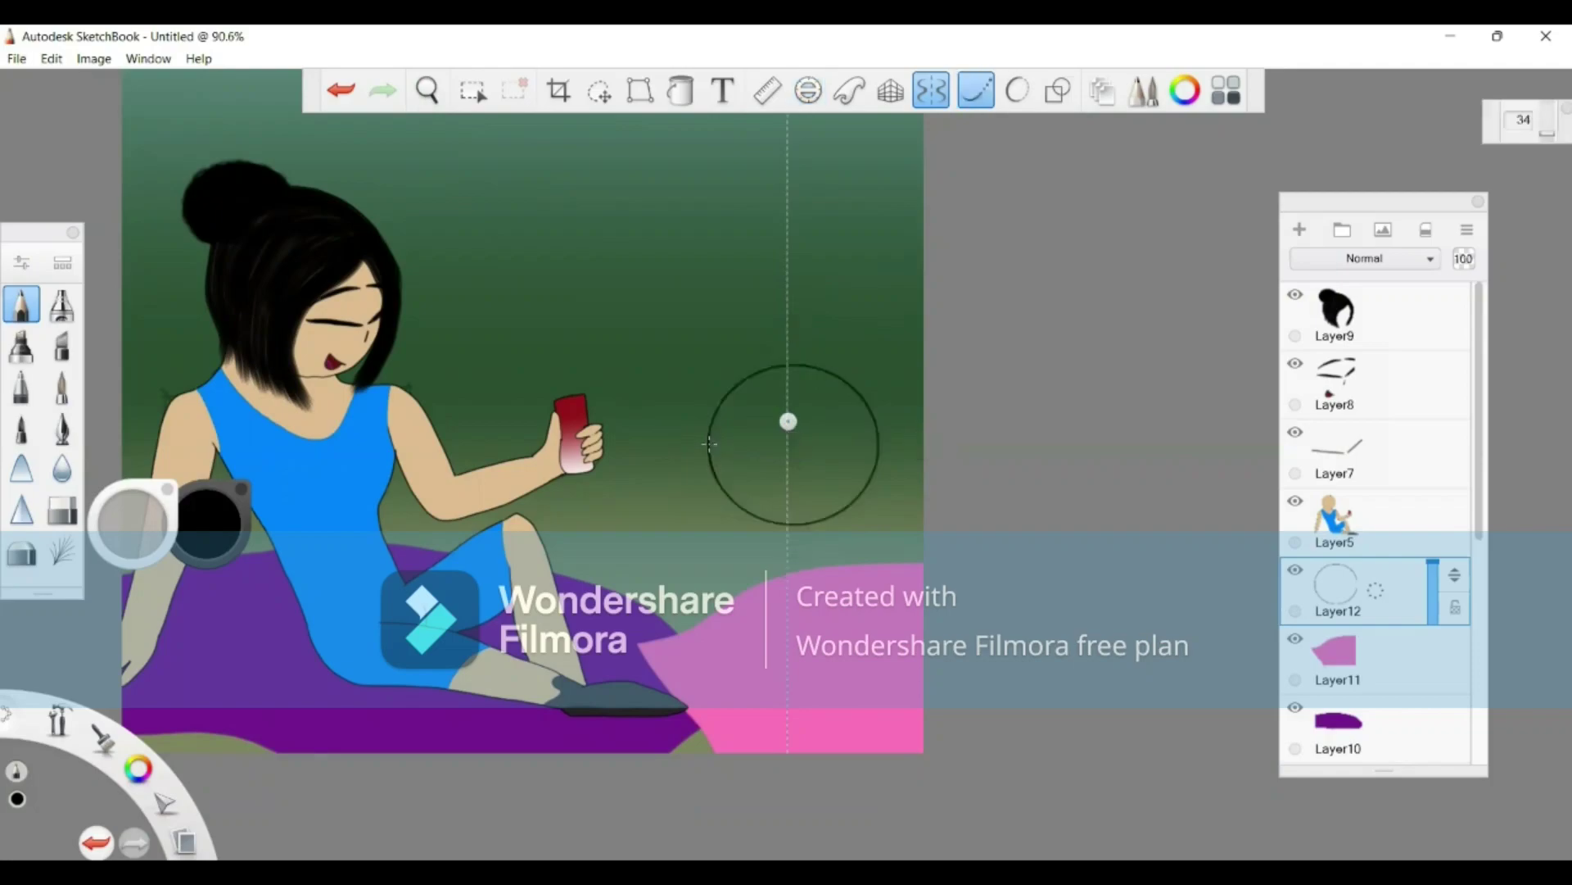
# Step: Draw a black jaw curve beneath the second figure's head circle, dipping to a chin below it
pyautogui.moveTo(709, 449)
pyautogui.mouseDown()
pyautogui.moveTo(735, 522)
pyautogui.moveTo(774, 545)
pyautogui.moveTo(822, 542)
pyautogui.mouseUp()
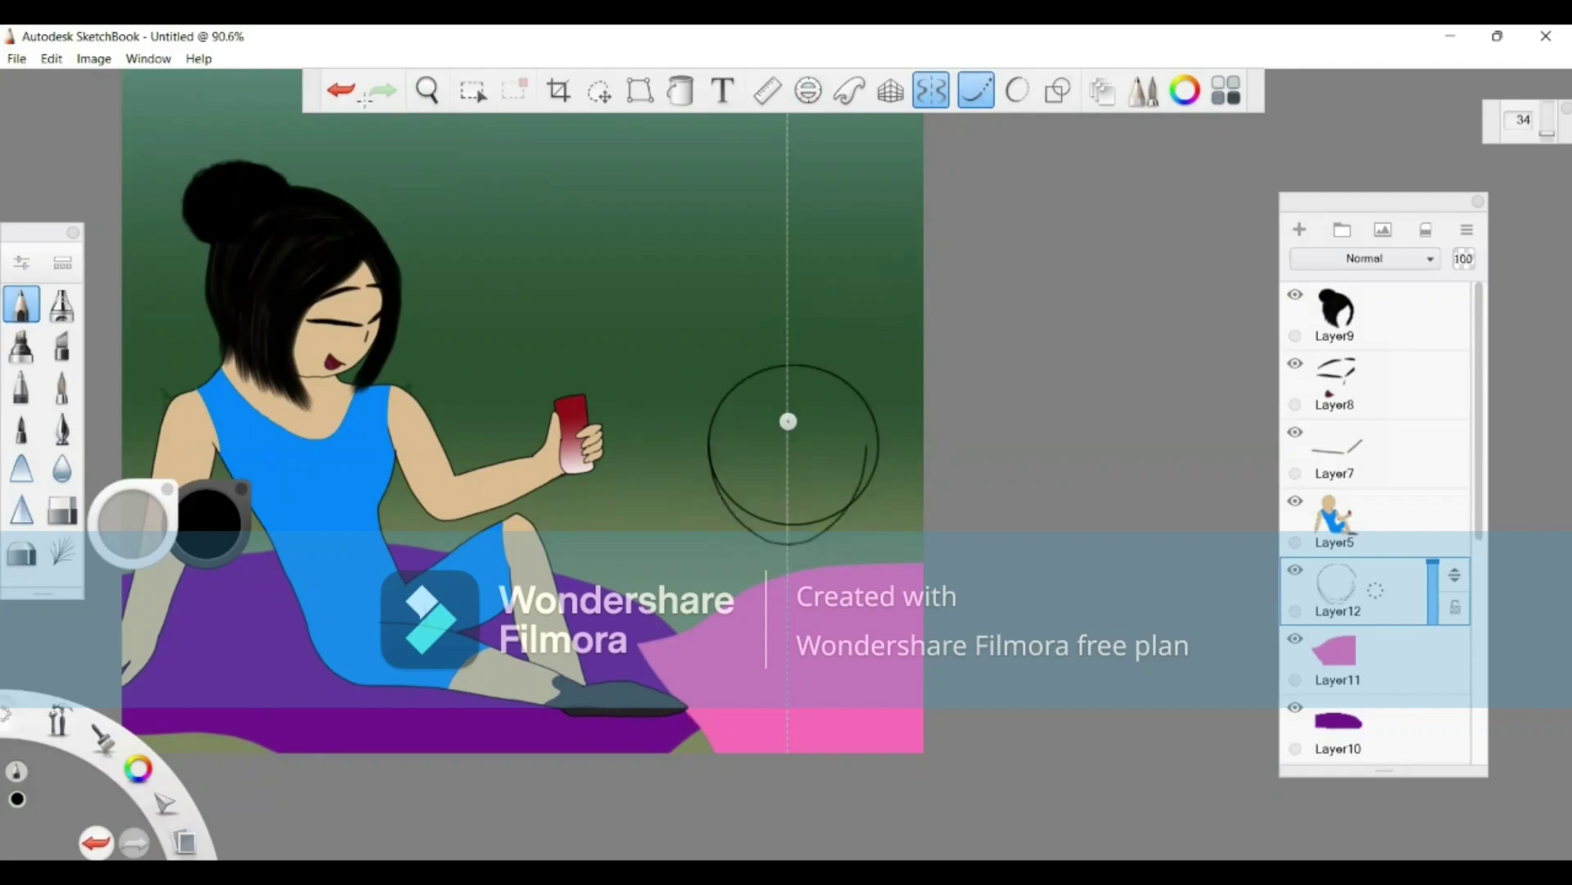
pyautogui.click(423, 96)
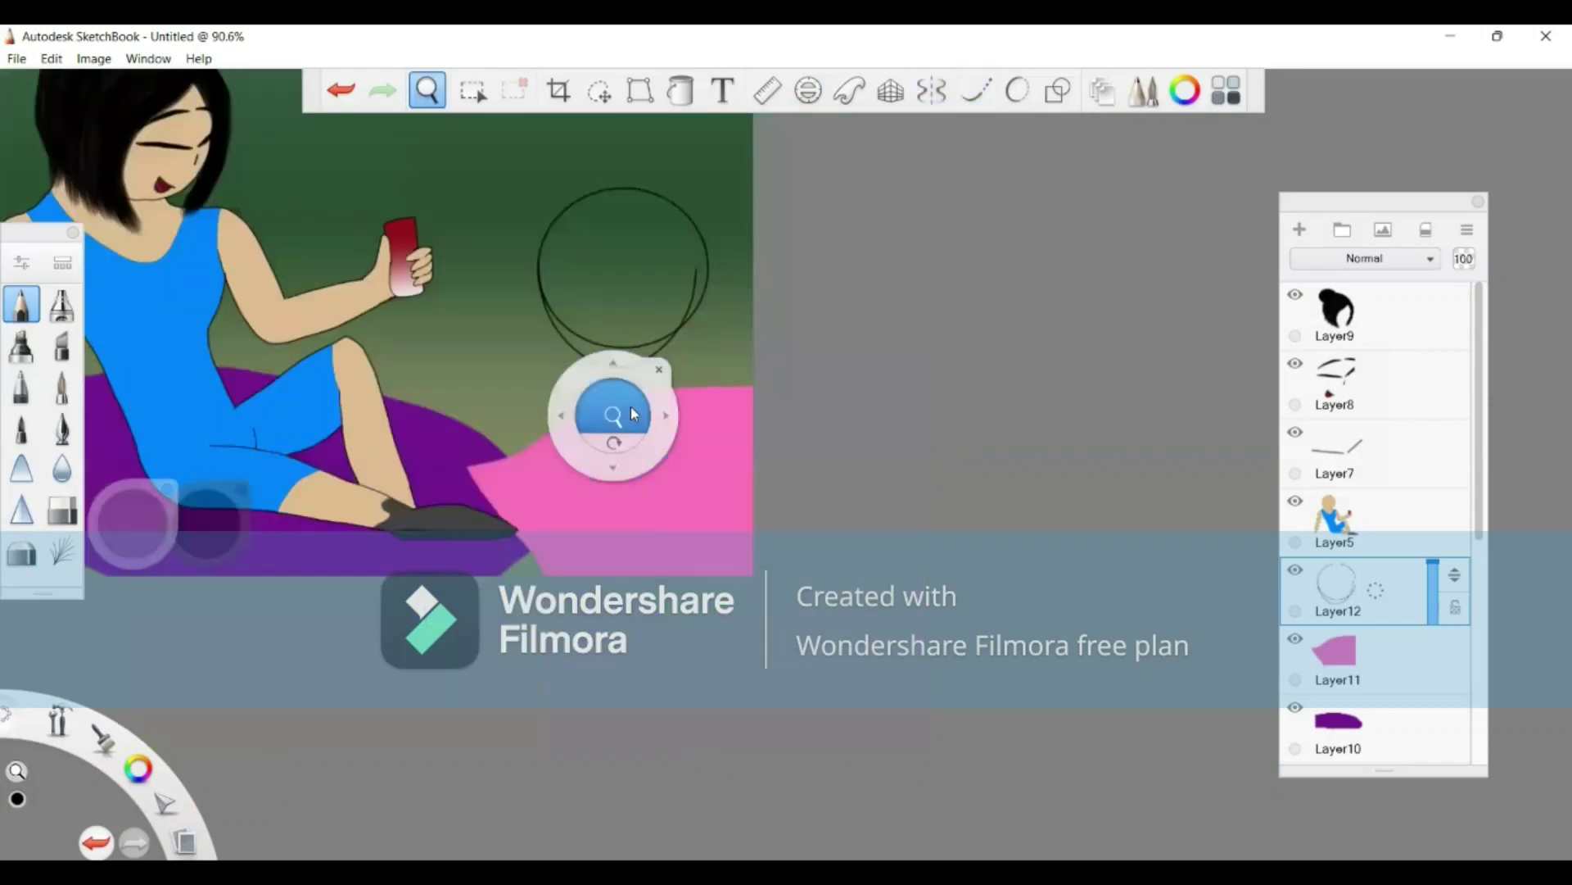
pyautogui.moveTo(621, 413); pyautogui.dragTo(833, 551)
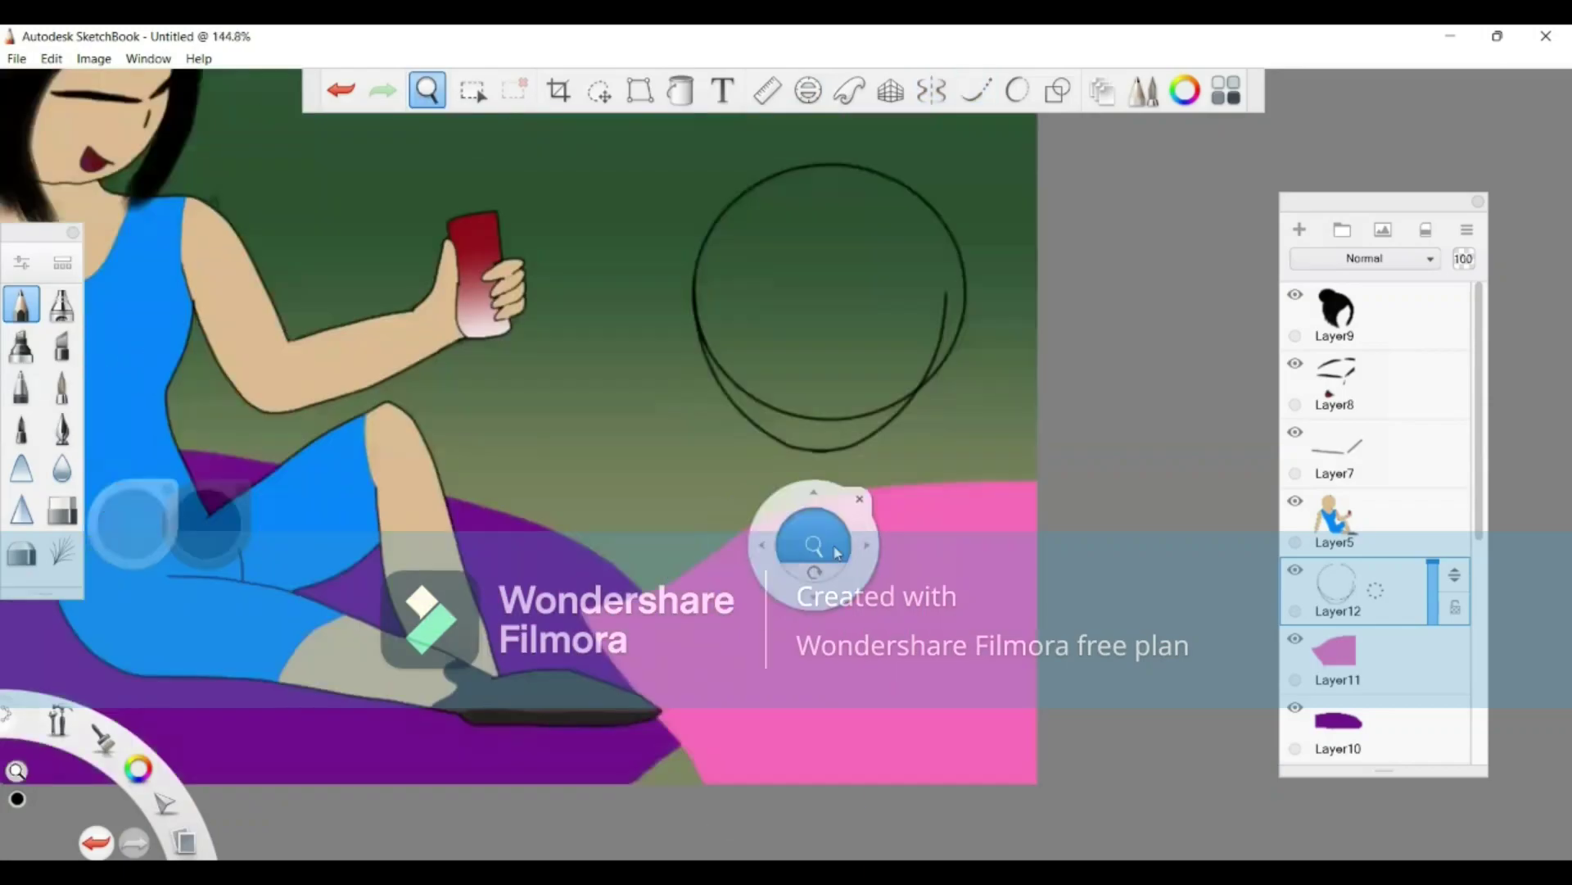
pyautogui.moveTo(638, 502); pyautogui.dragTo(630, 500)
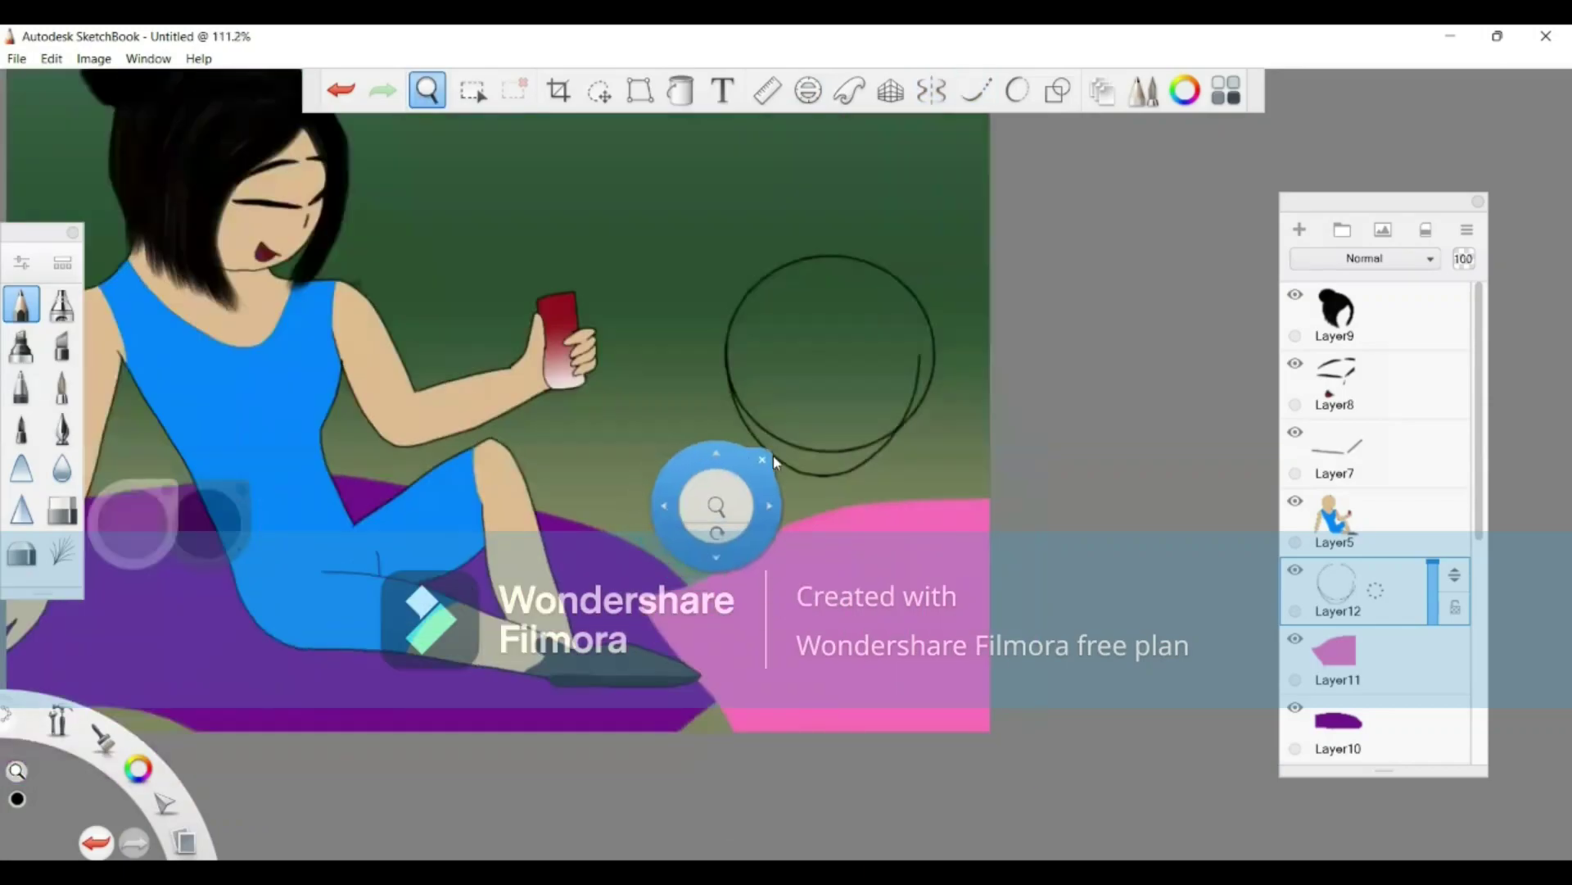
pyautogui.click(763, 461)
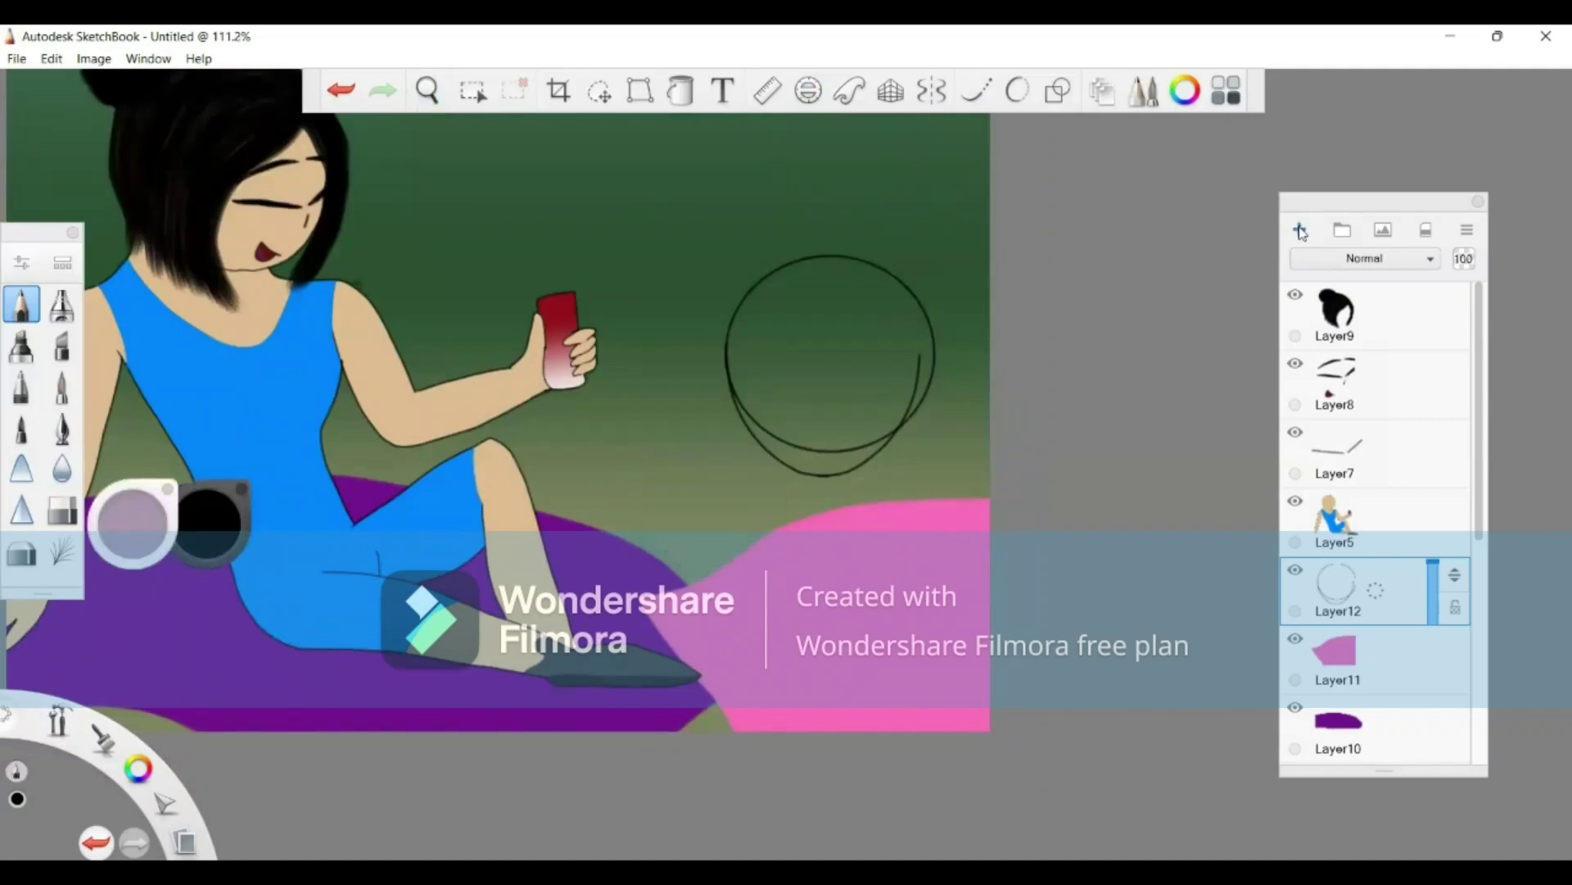
# Step: On a new Layer13 moved below Layer12, sketch straight guide lines for the neck, shoulders and bent arm, then lower its opacity to 23
pyautogui.click(1057, 91)
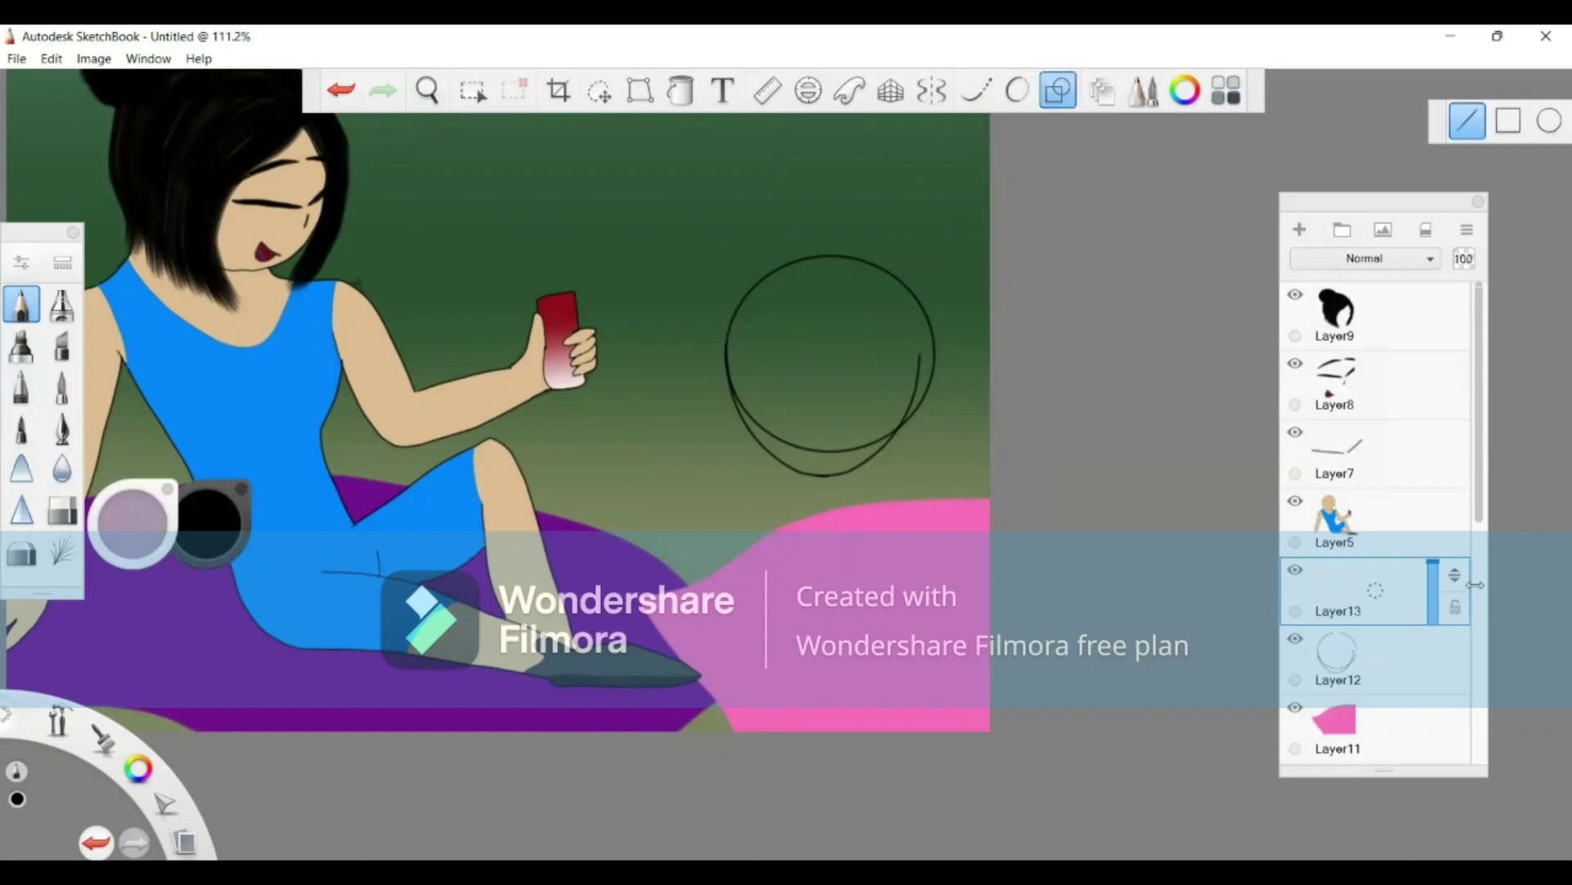
pyautogui.moveTo(1462, 583); pyautogui.dragTo(1433, 702)
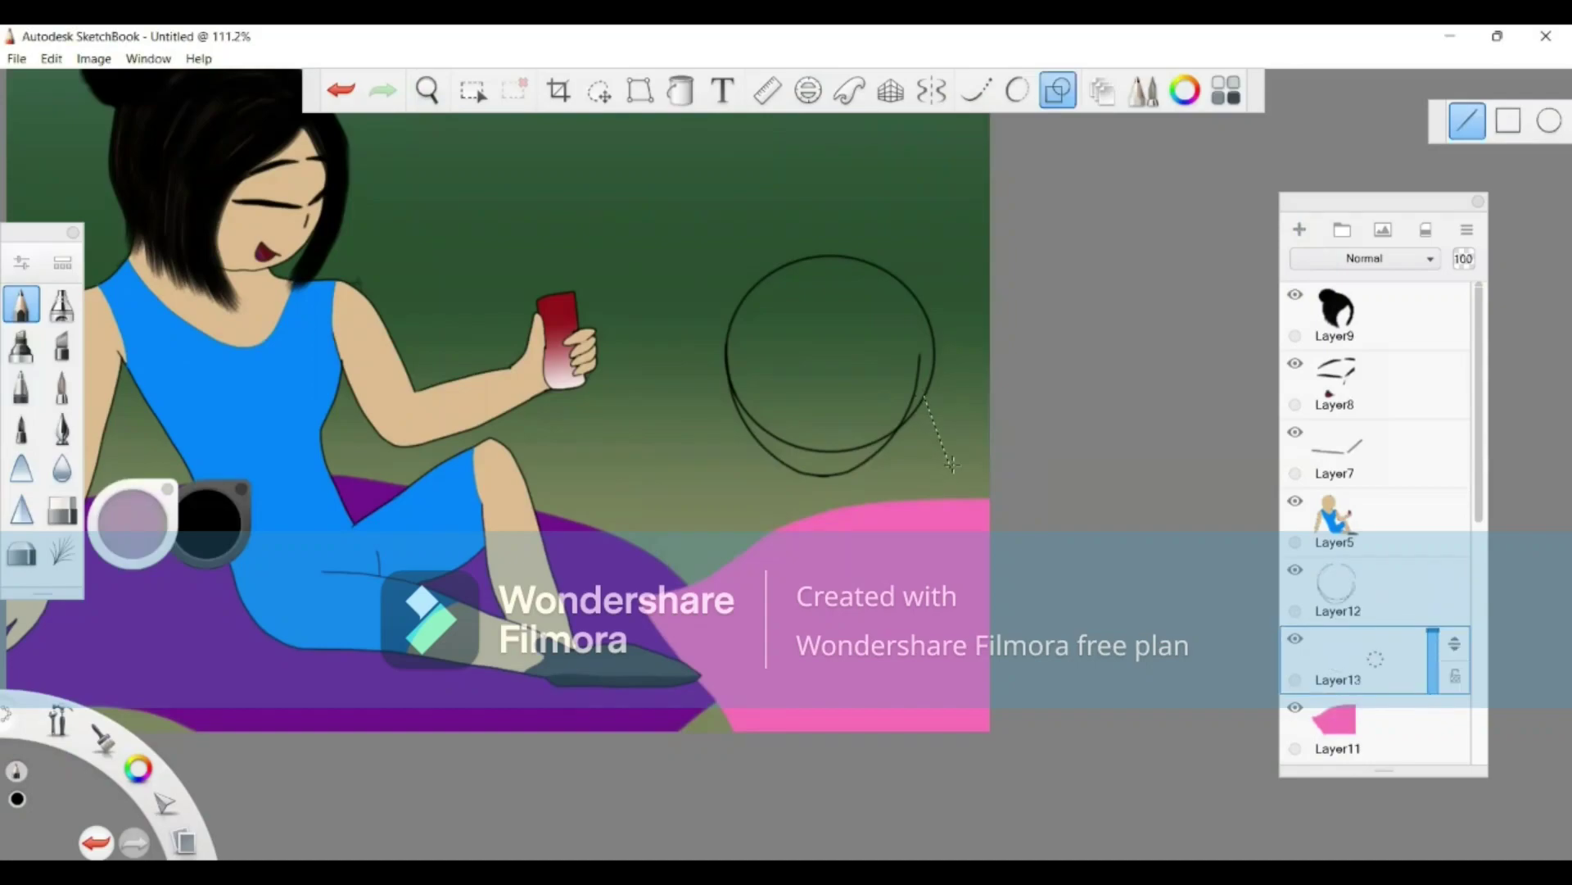
pyautogui.moveTo(924, 397); pyautogui.dragTo(960, 448)
pyautogui.moveTo(854, 466); pyautogui.dragTo(907, 500)
pyautogui.moveTo(992, 414); pyautogui.dragTo(847, 533)
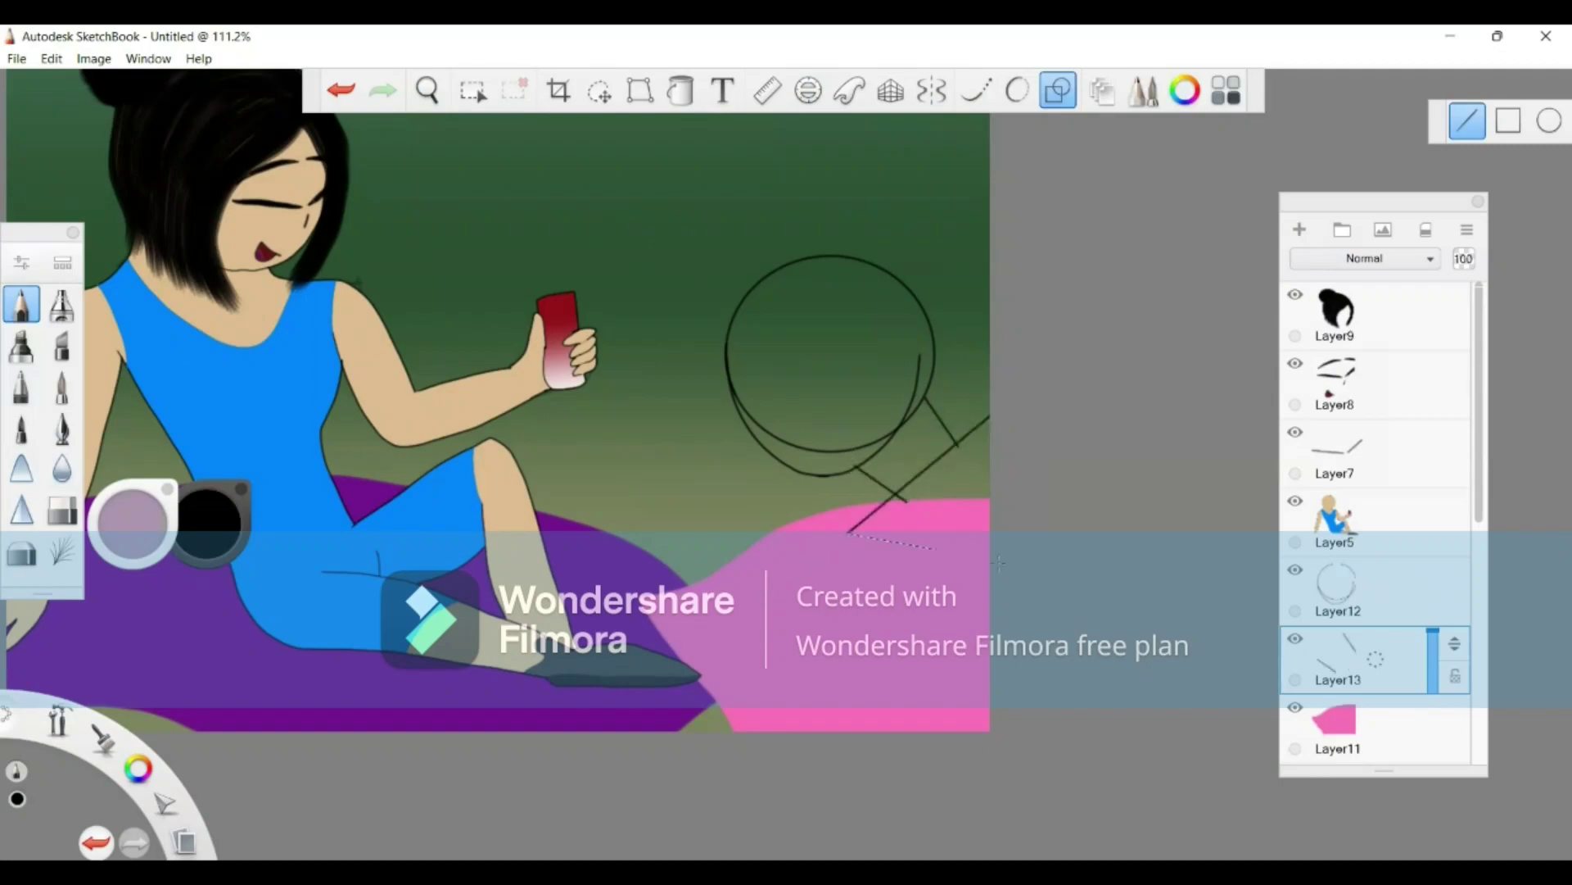
pyautogui.moveTo(999, 562); pyautogui.dragTo(1086, 620)
pyautogui.moveTo(896, 619); pyautogui.dragTo(863, 657)
pyautogui.moveTo(813, 485); pyautogui.dragTo(802, 489)
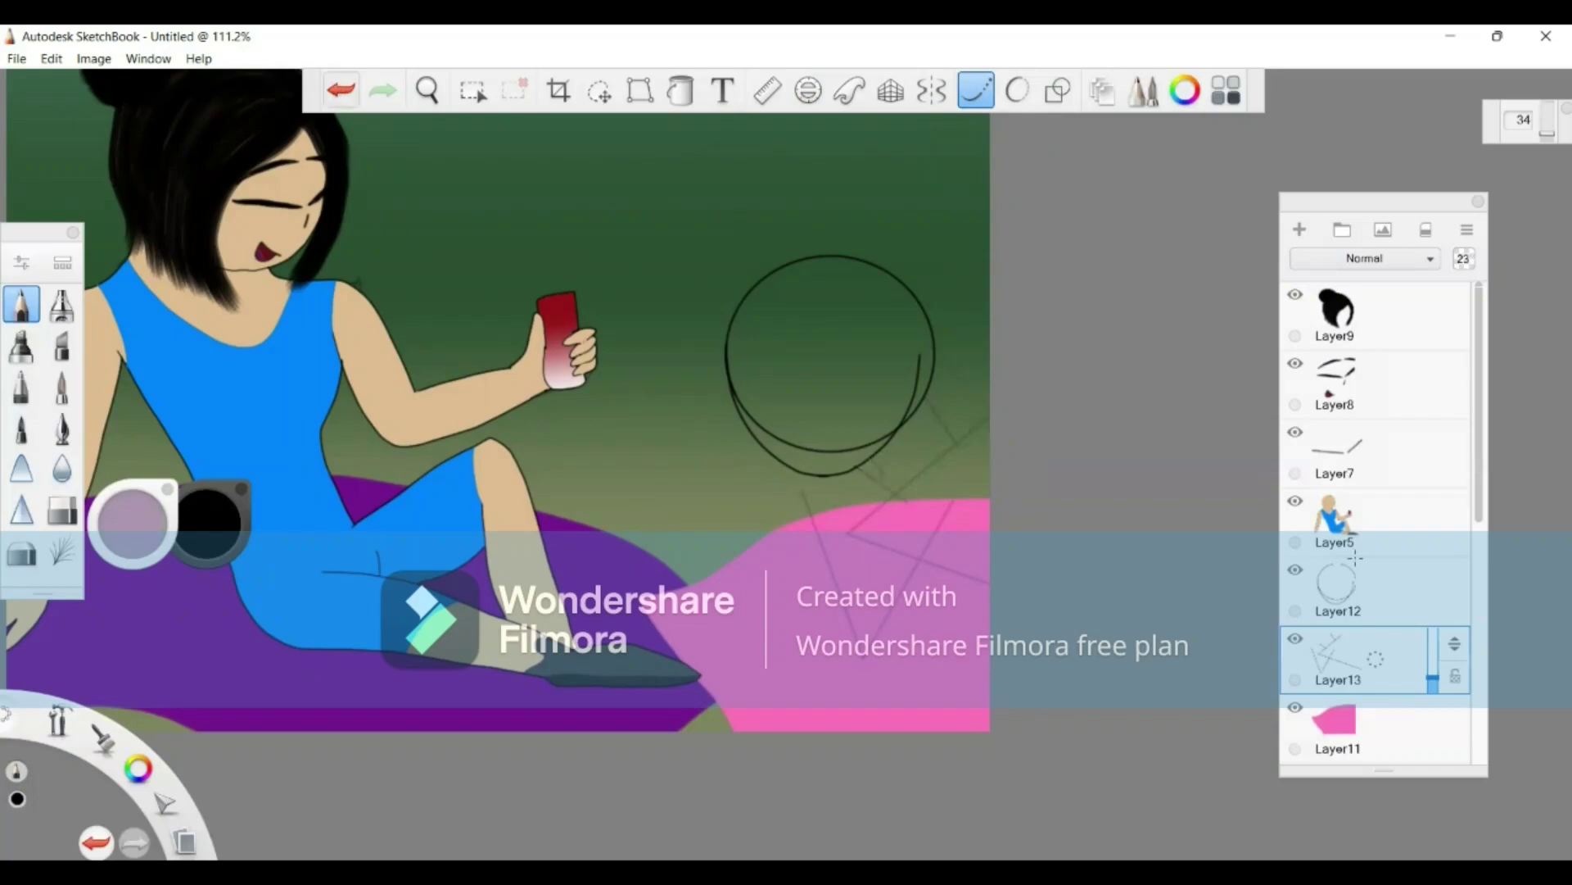
# Step: Draw the bent arm's upper edge and its outer outline curving round the elbow up to the wrist, using Steady Stroke on Layer12
pyautogui.click(1364, 589)
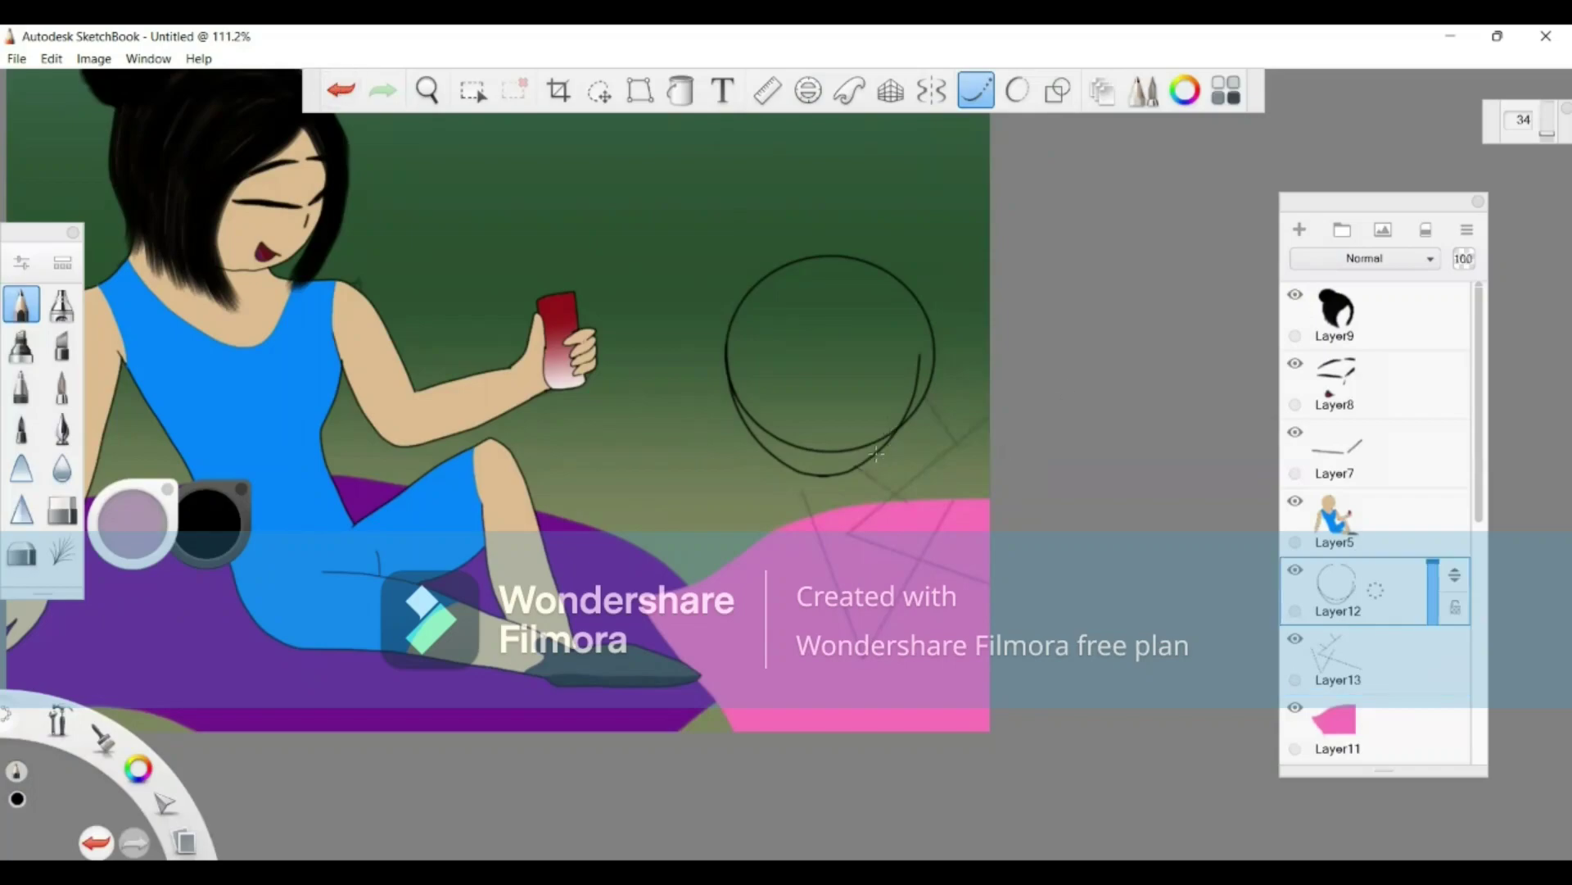
pyautogui.moveTo(881, 453)
pyautogui.mouseDown()
pyautogui.moveTo(899, 465)
pyautogui.moveTo(873, 529)
pyautogui.moveTo(878, 578)
pyautogui.mouseUp()
pyautogui.hotkey('ctrl', 'z')
pyautogui.moveTo(905, 565)
pyautogui.mouseDown()
pyautogui.moveTo(870, 534)
pyautogui.moveTo(864, 499)
pyautogui.mouseUp()
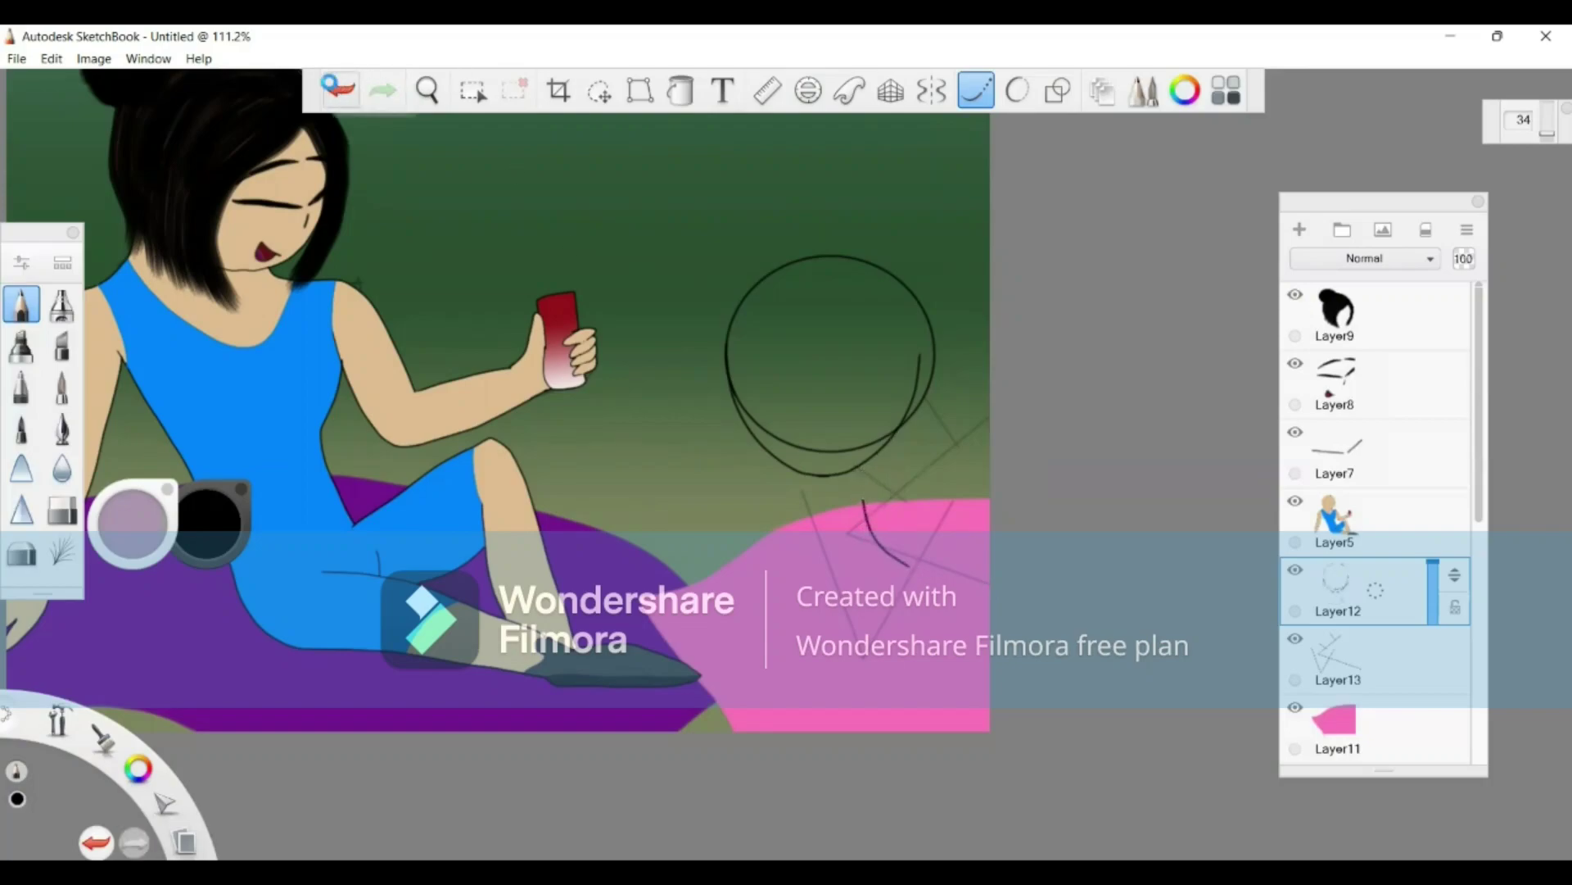
pyautogui.hotkey('ctrl', 'z')
pyautogui.moveTo(952, 475)
pyautogui.mouseDown()
pyautogui.moveTo(907, 524)
pyautogui.moveTo(869, 613)
pyautogui.mouseUp()
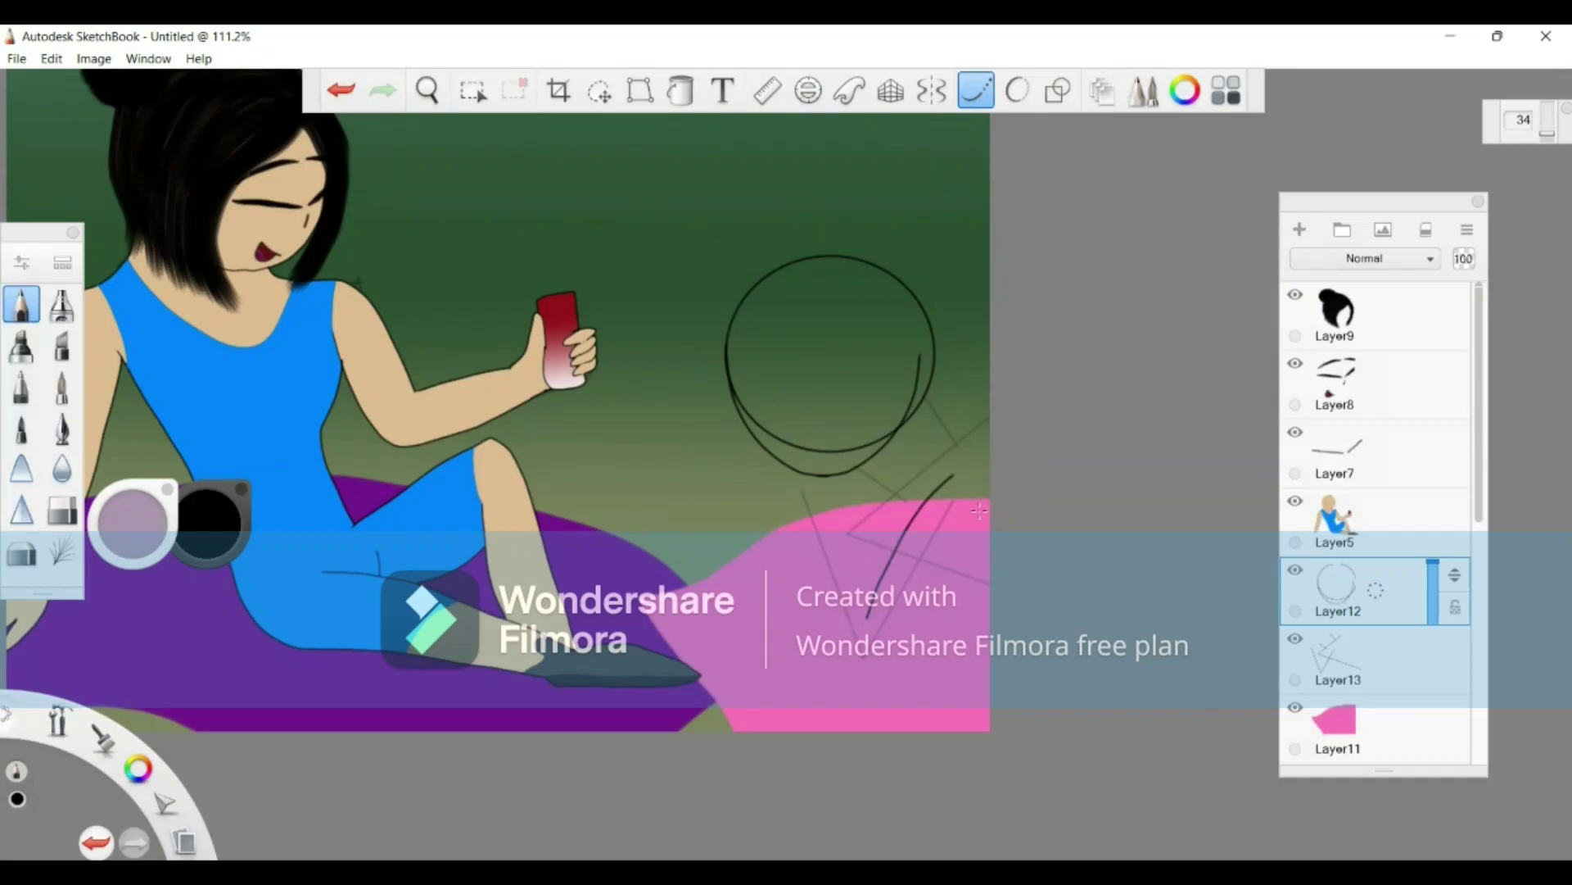
pyautogui.moveTo(977, 515)
pyautogui.mouseDown()
pyautogui.moveTo(921, 621)
pyautogui.moveTo(871, 674)
pyautogui.moveTo(829, 616)
pyautogui.mouseUp()
pyautogui.hotkey('ctrl', 'z')
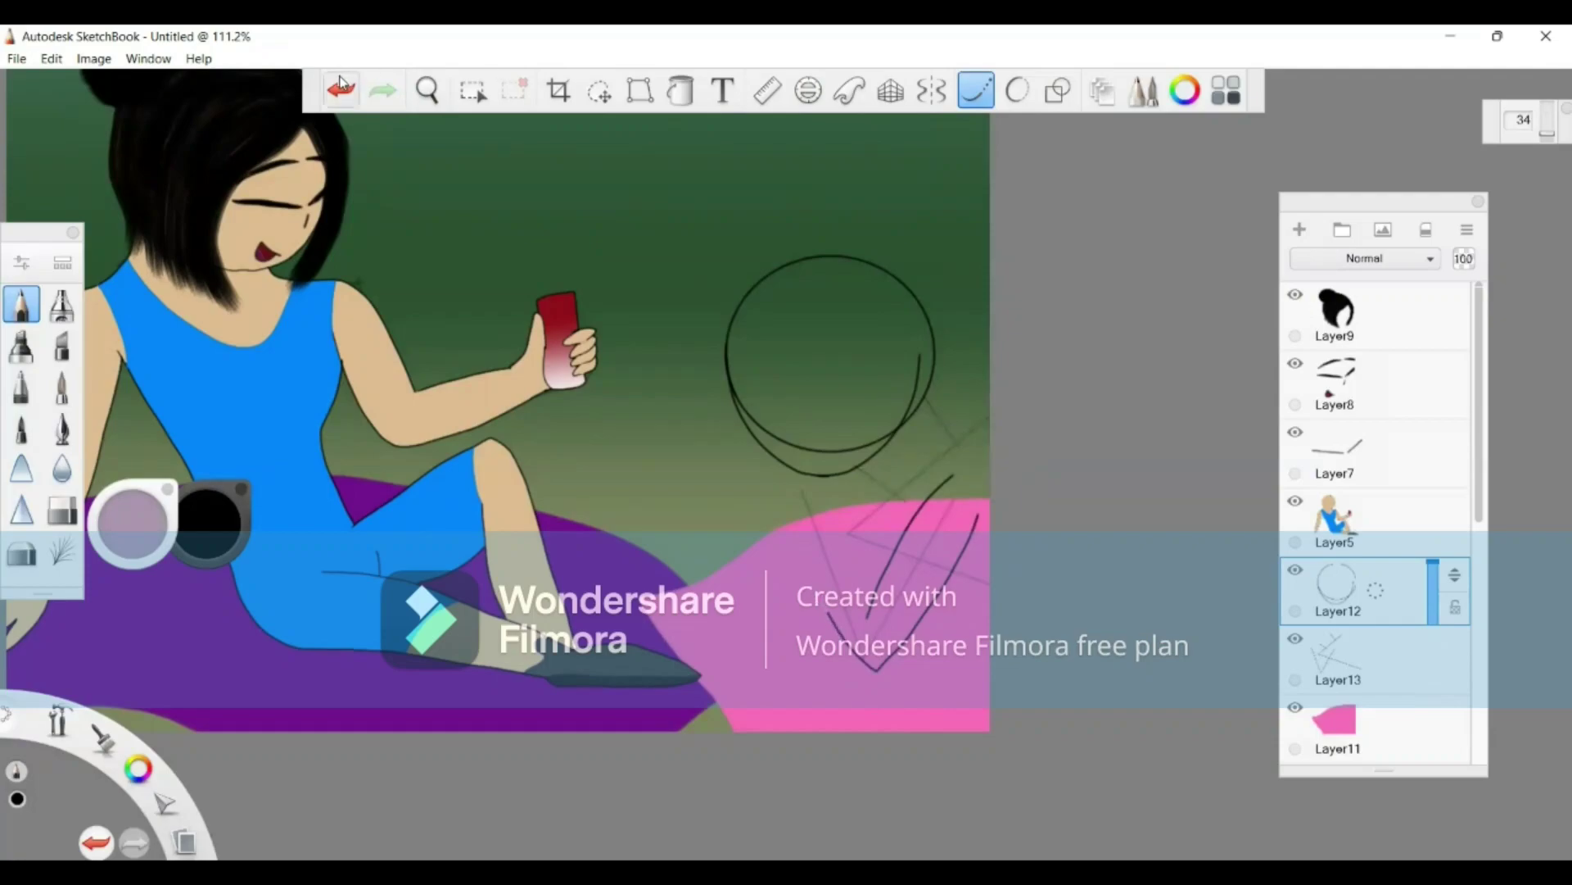
pyautogui.hotkey('ctrl', 'z')
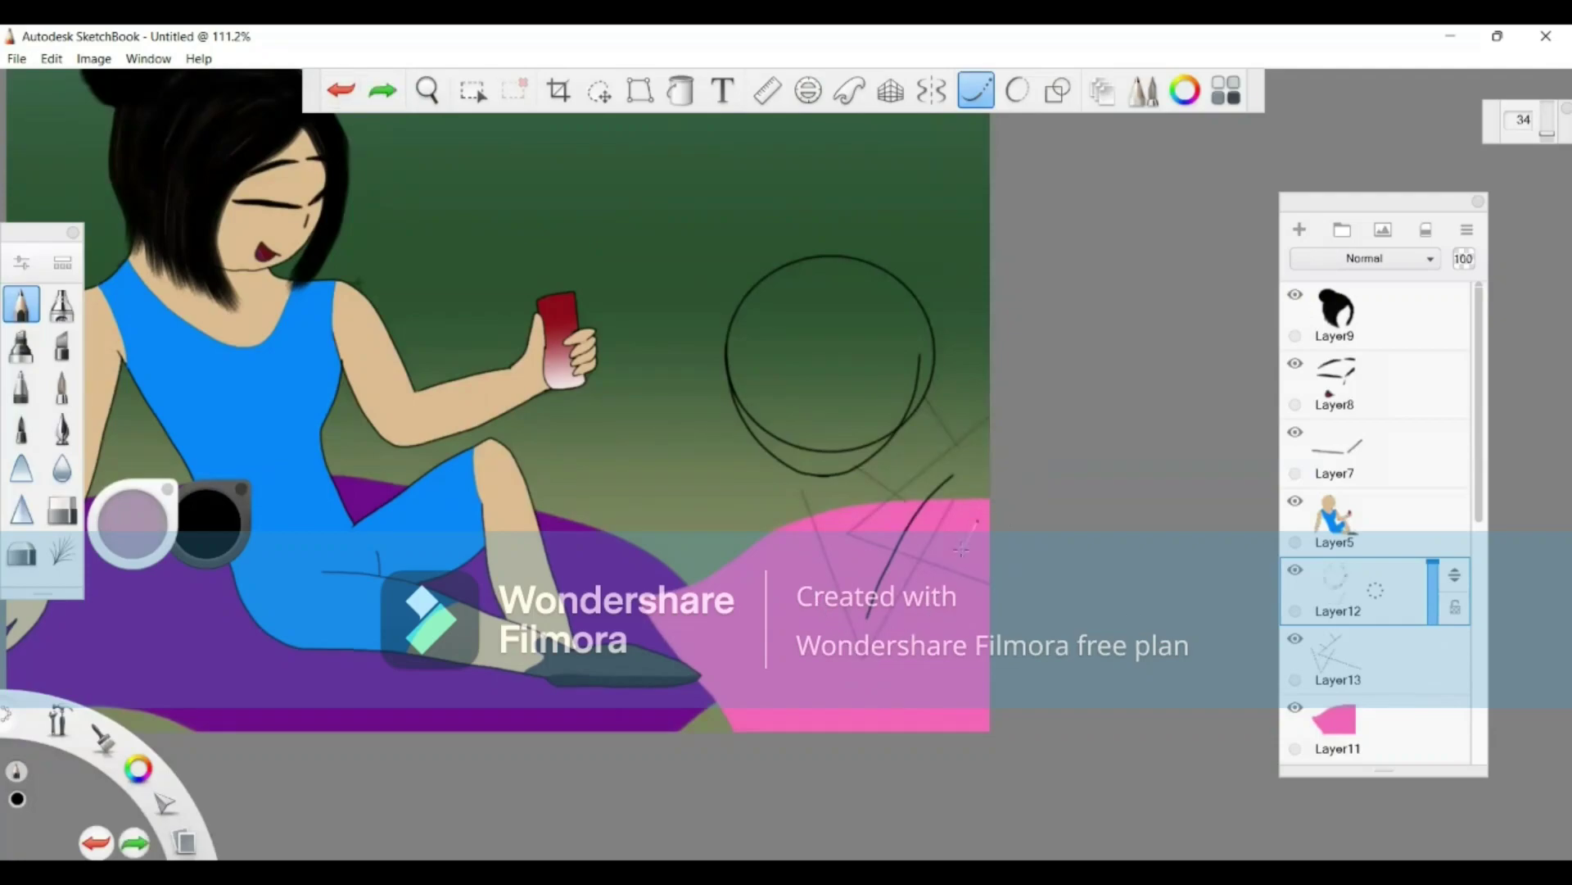
pyautogui.moveTo(960, 550)
pyautogui.mouseDown()
pyautogui.moveTo(879, 672)
pyautogui.moveTo(831, 616)
pyautogui.moveTo(798, 485)
pyautogui.mouseUp()
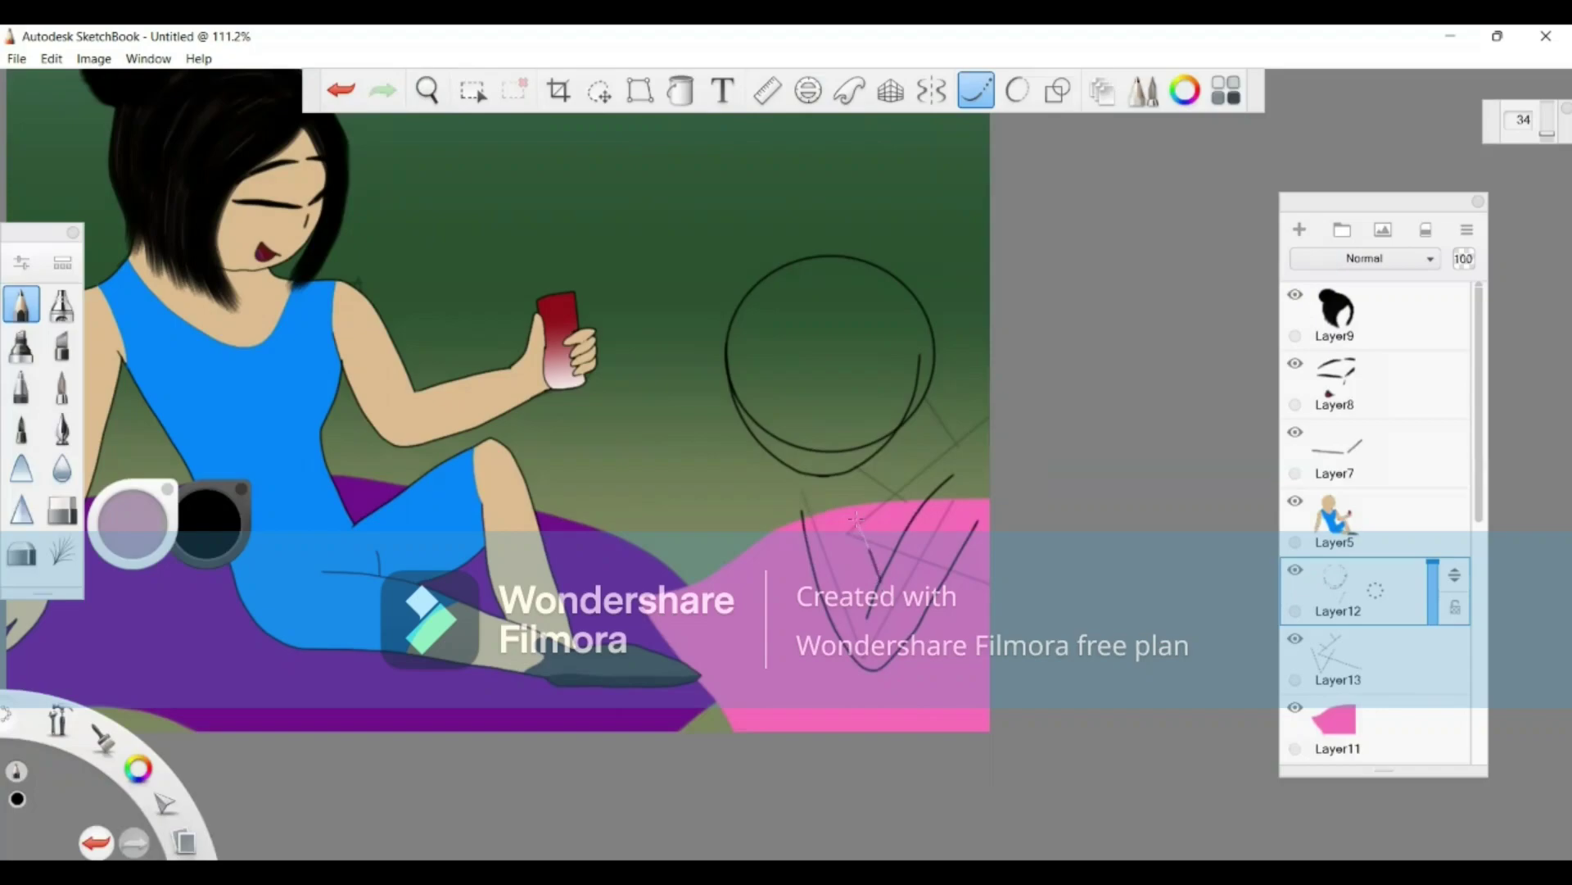
# Step: Undo the short inner forearm stroke and redraw that edge as a curve from the wrist to the inside of the elbow
pyautogui.click(341, 84)
pyautogui.moveTo(862, 535); pyautogui.dragTo(814, 474)
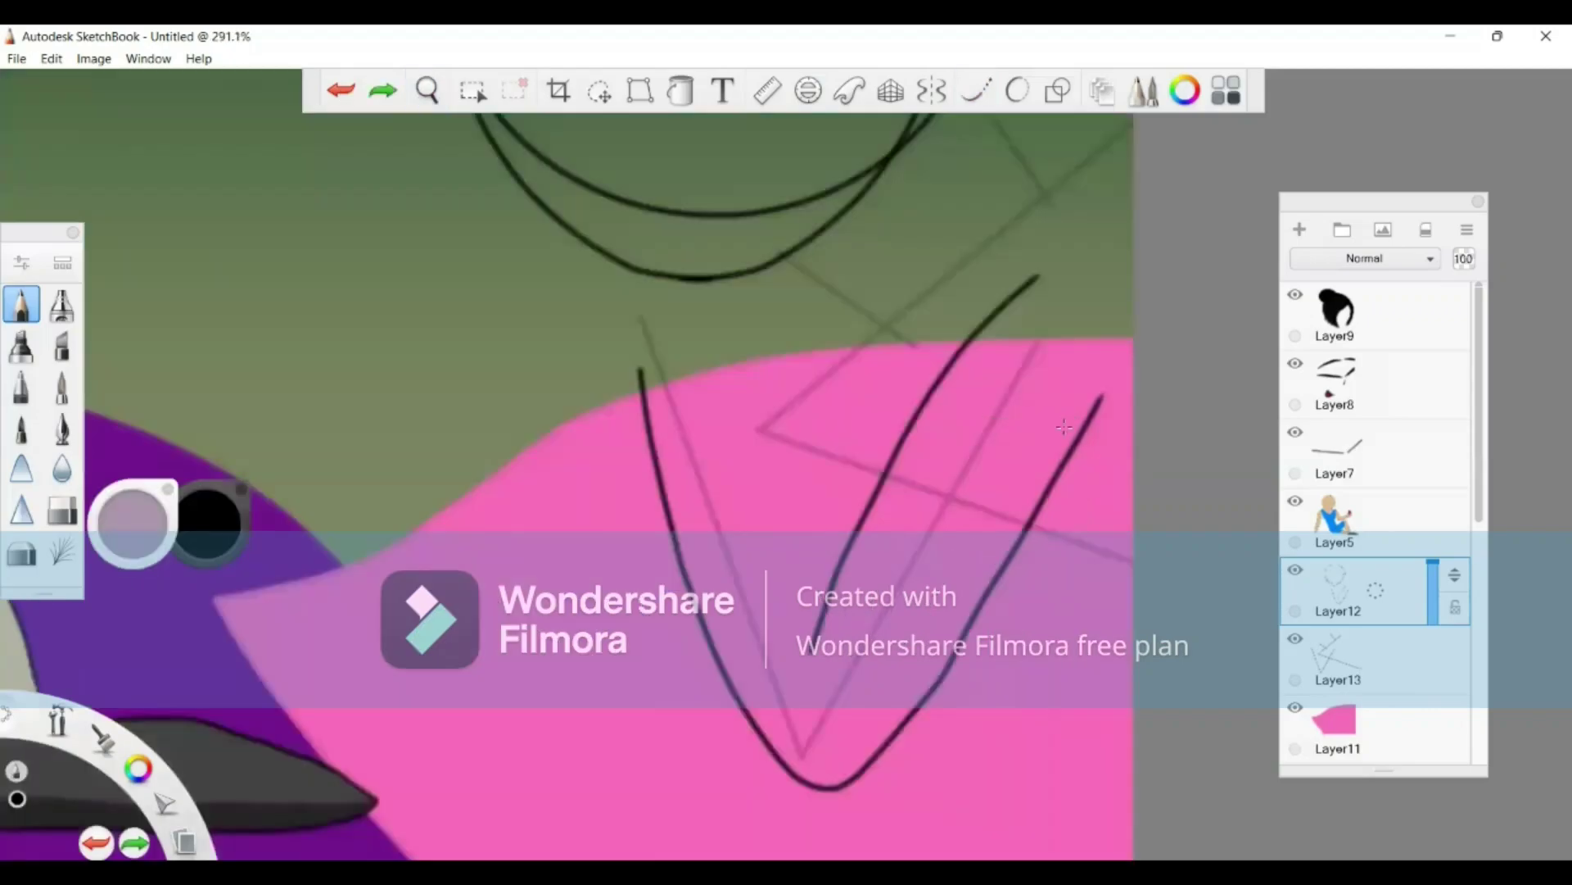
pyautogui.click(988, 85)
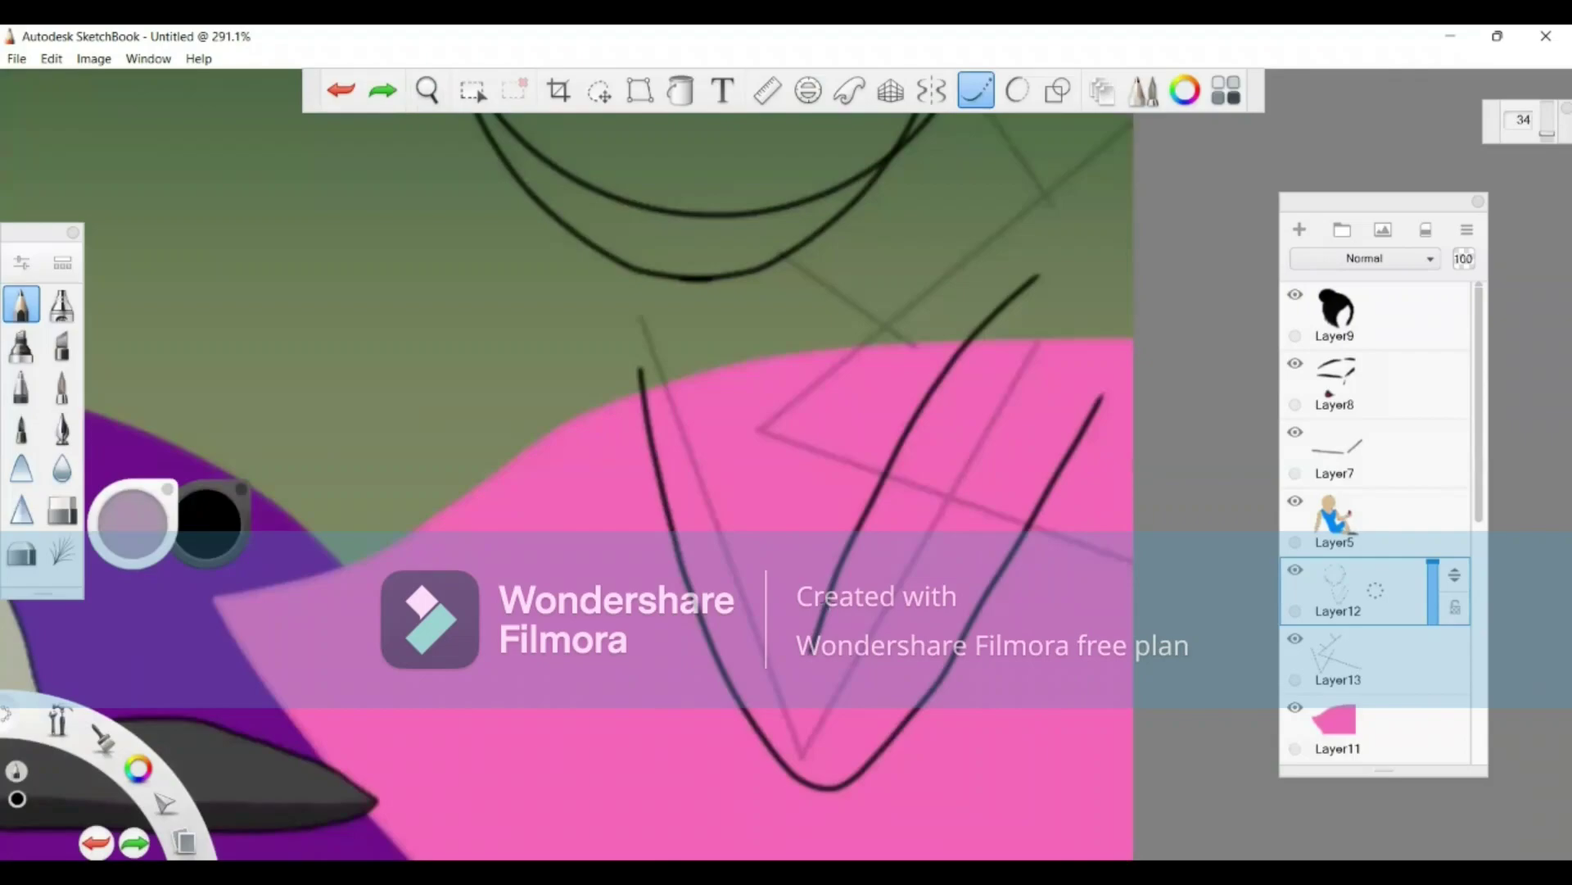
pyautogui.moveTo(822, 571); pyautogui.dragTo(701, 347)
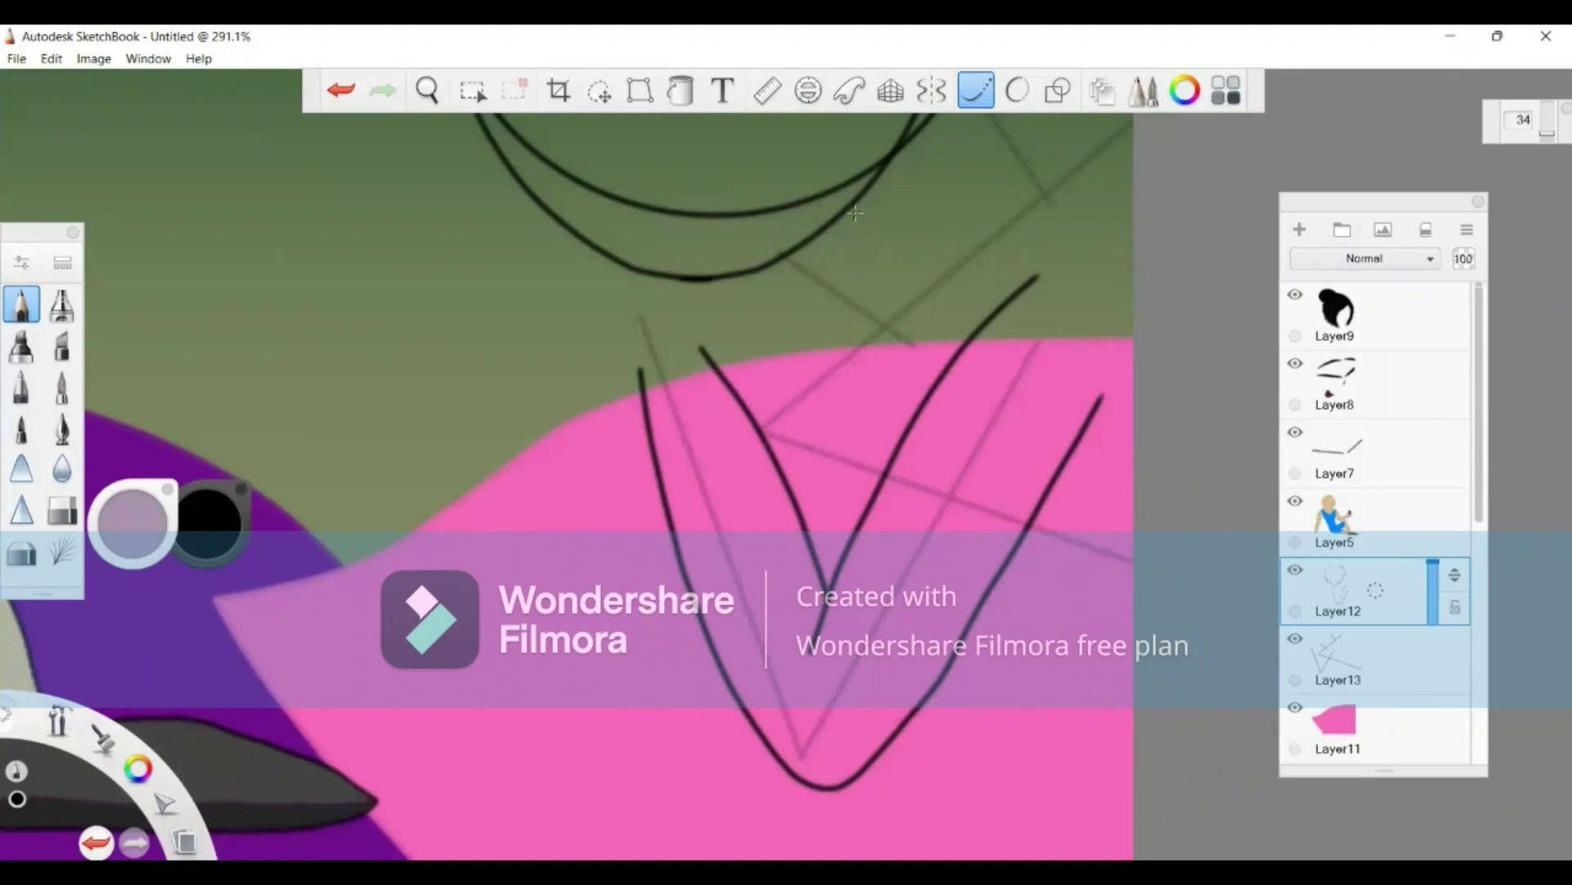
# Step: Draw the neck's front curve, a short torso line off the upper arm, and the back-of-neck curve sloping out to the shoulder
pyautogui.moveTo(855, 213)
pyautogui.mouseDown()
pyautogui.moveTo(871, 258)
pyautogui.moveTo(865, 401)
pyautogui.moveTo(898, 464)
pyautogui.mouseUp()
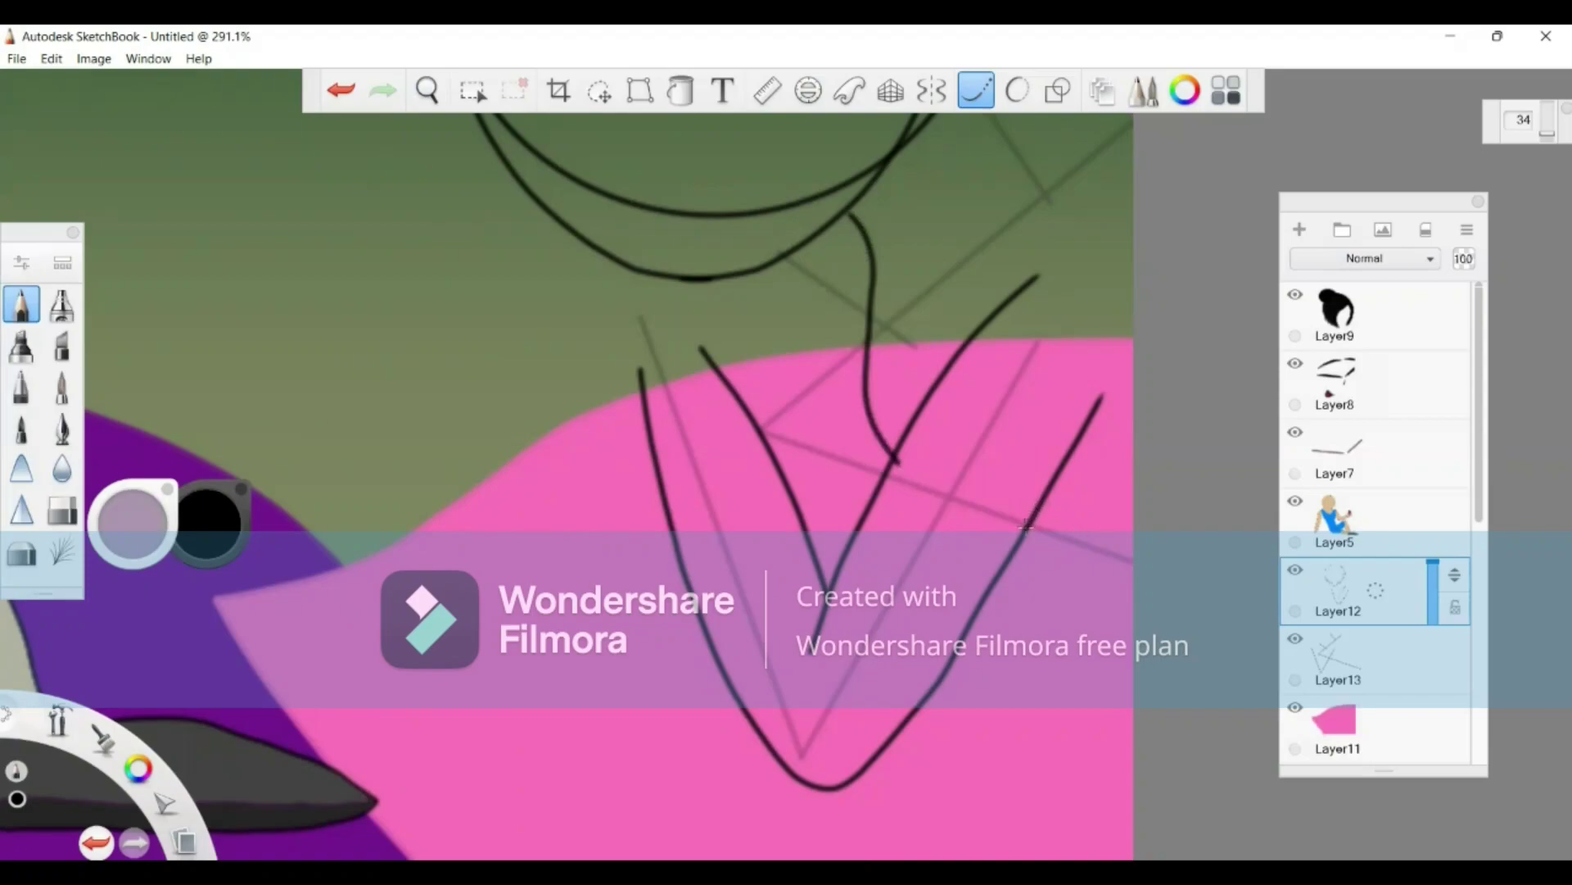
pyautogui.moveTo(1065, 547); pyautogui.dragTo(1203, 554)
pyautogui.click(428, 91)
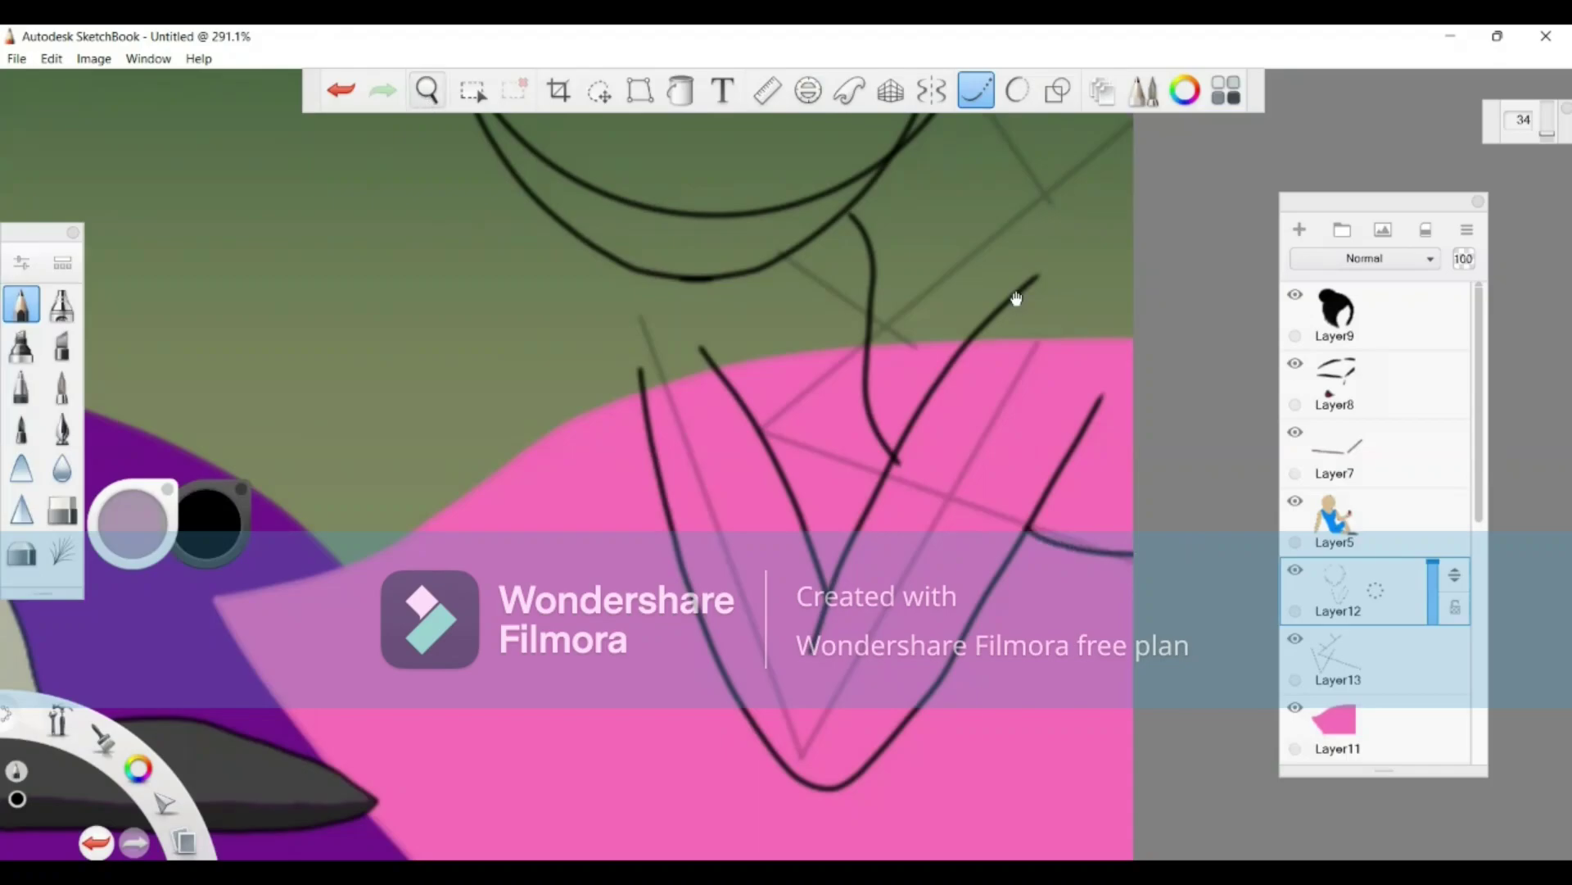
pyautogui.moveTo(1017, 298); pyautogui.dragTo(781, 650)
pyautogui.moveTo(703, 619); pyautogui.dragTo(860, 582)
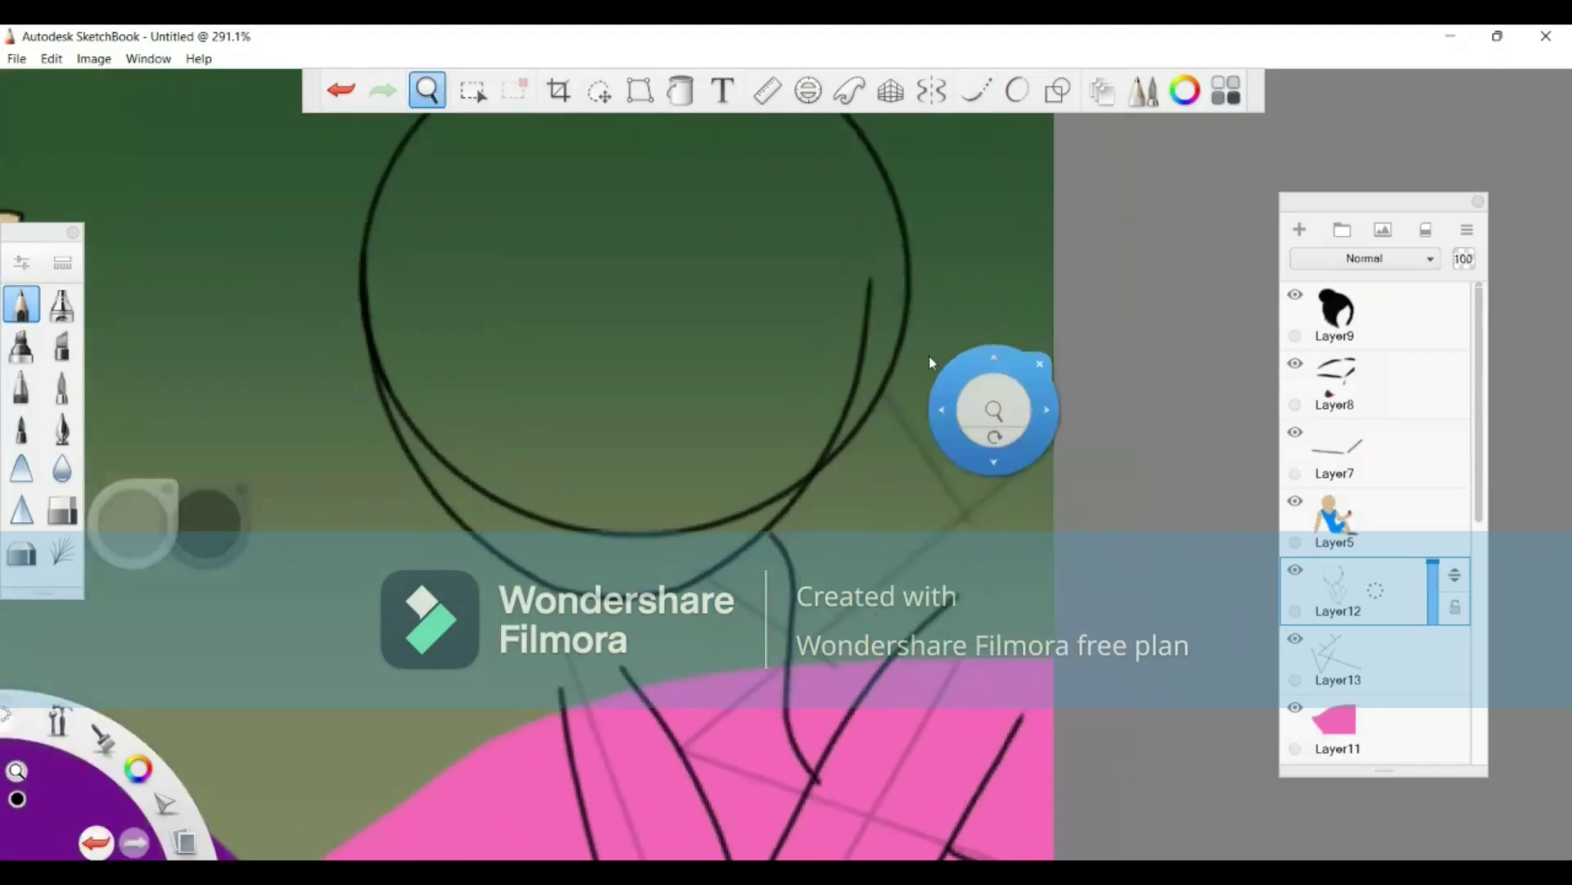
pyautogui.moveTo(722, 492)
pyautogui.mouseDown()
pyautogui.moveTo(751, 410)
pyautogui.moveTo(722, 494)
pyautogui.mouseUp()
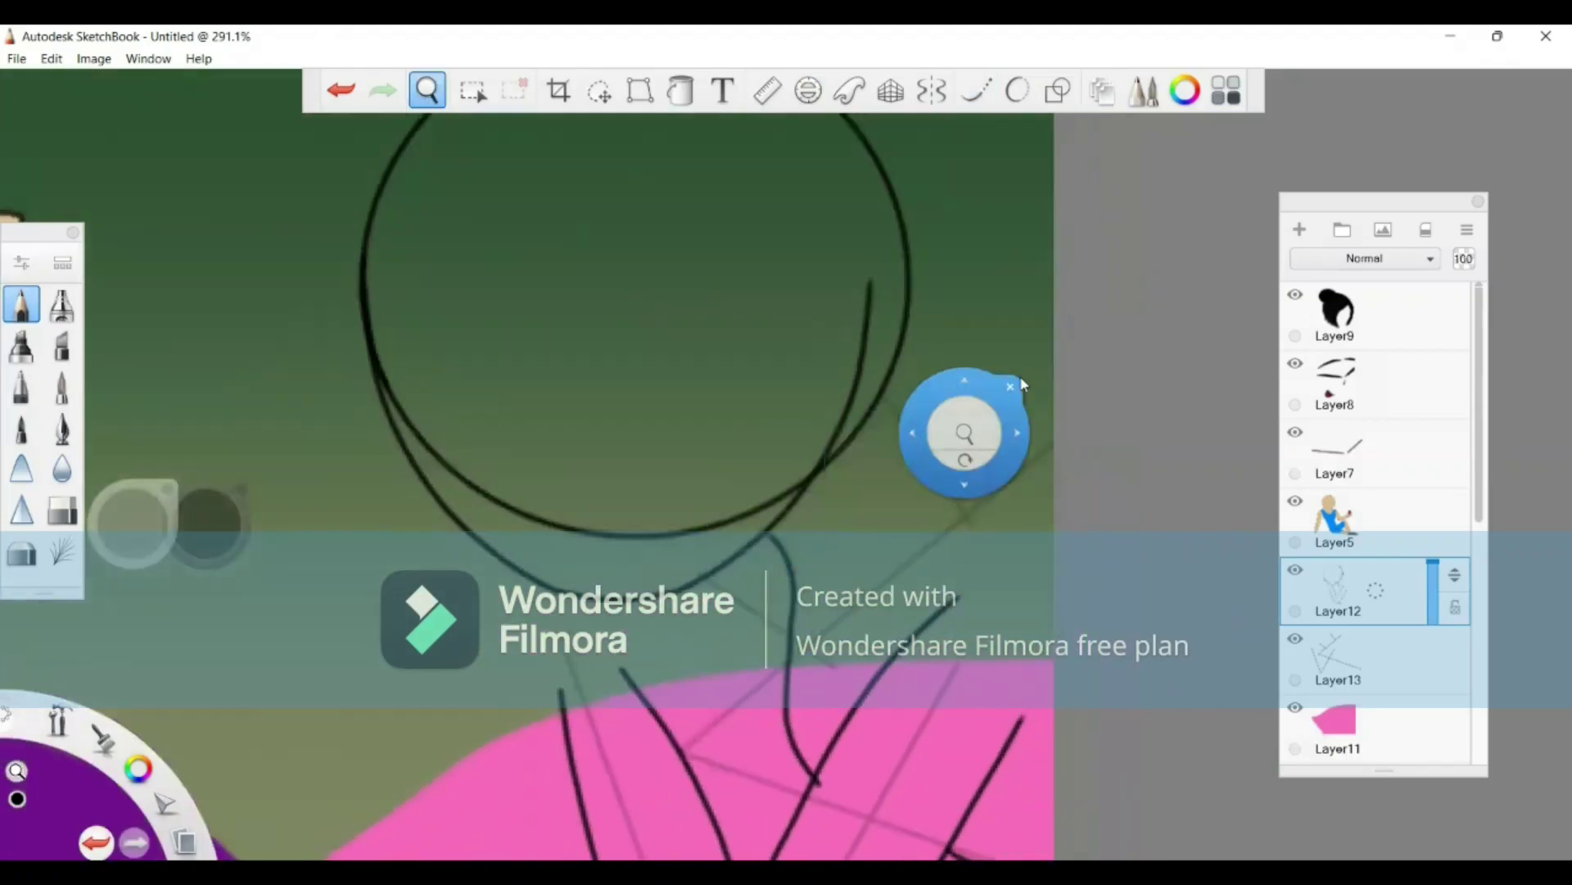
pyautogui.click(1014, 389)
pyautogui.click(976, 91)
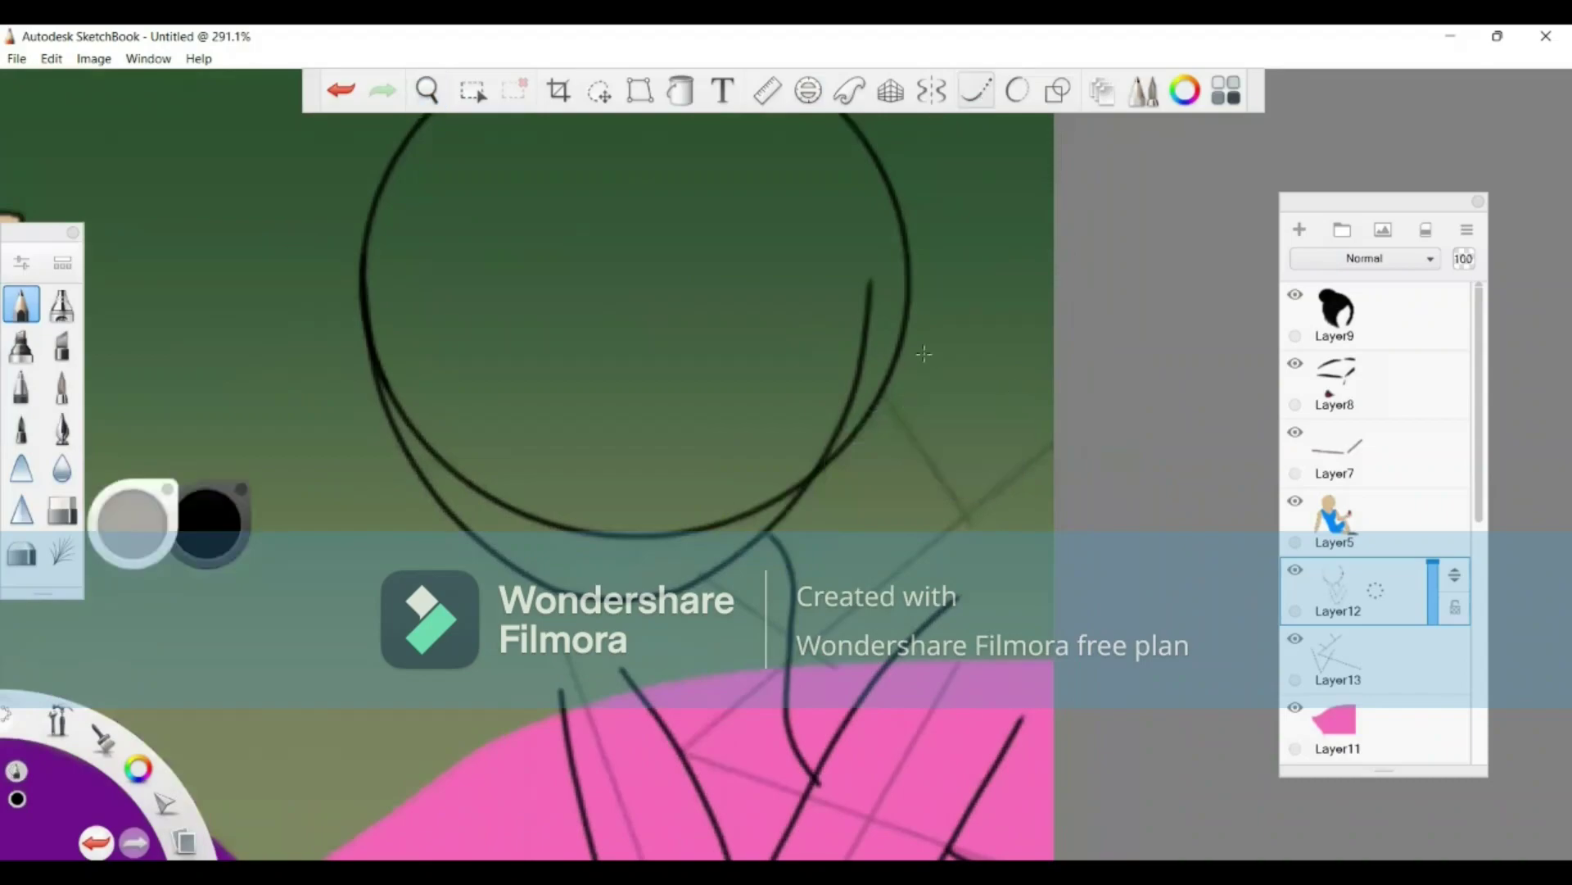
pyautogui.moveTo(892, 366)
pyautogui.mouseDown()
pyautogui.moveTo(994, 492)
pyautogui.moveTo(1138, 552)
pyautogui.mouseUp()
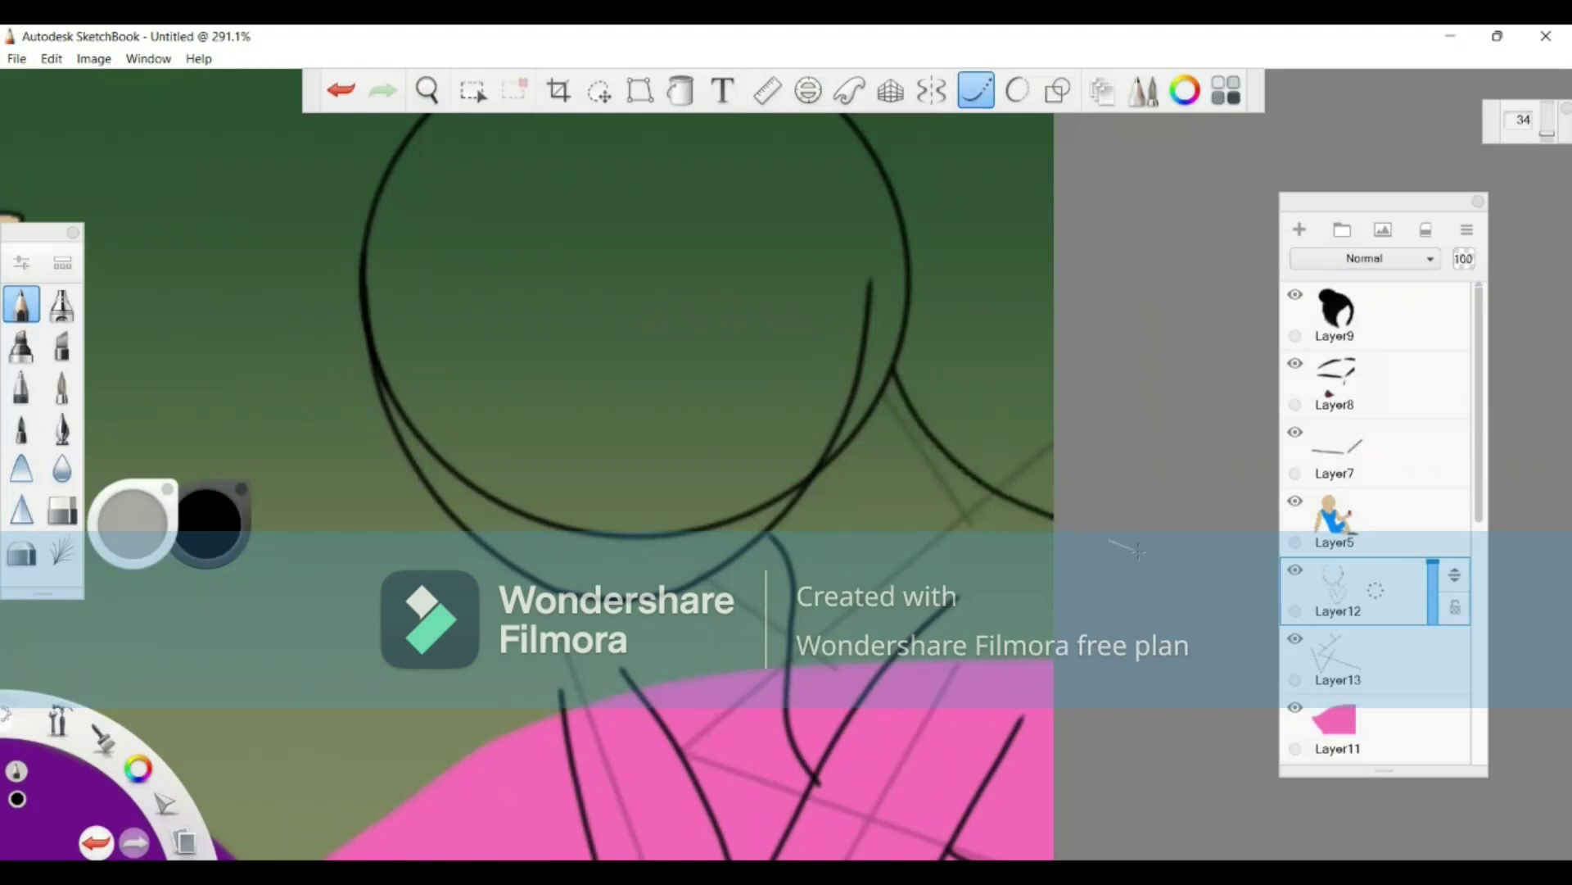
# Step: Sketch an angular hand block in straight guide lines on Layer13, joining the raised wrist just below the chin
pyautogui.click(427, 91)
pyautogui.moveTo(590, 434); pyautogui.dragTo(909, 158)
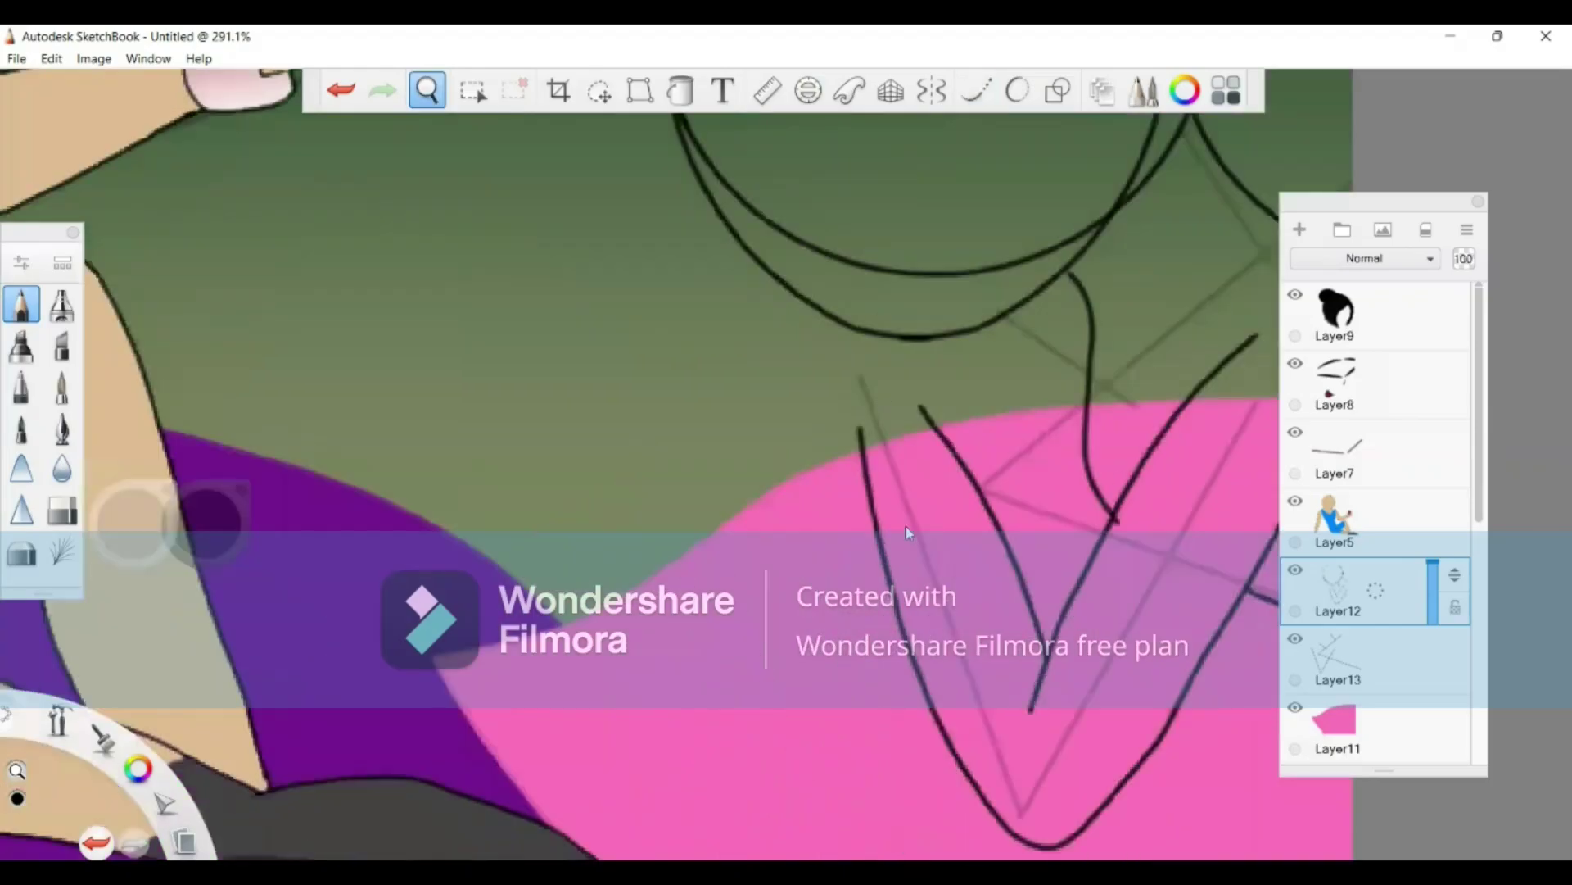
pyautogui.moveTo(696, 397); pyautogui.dragTo(866, 381)
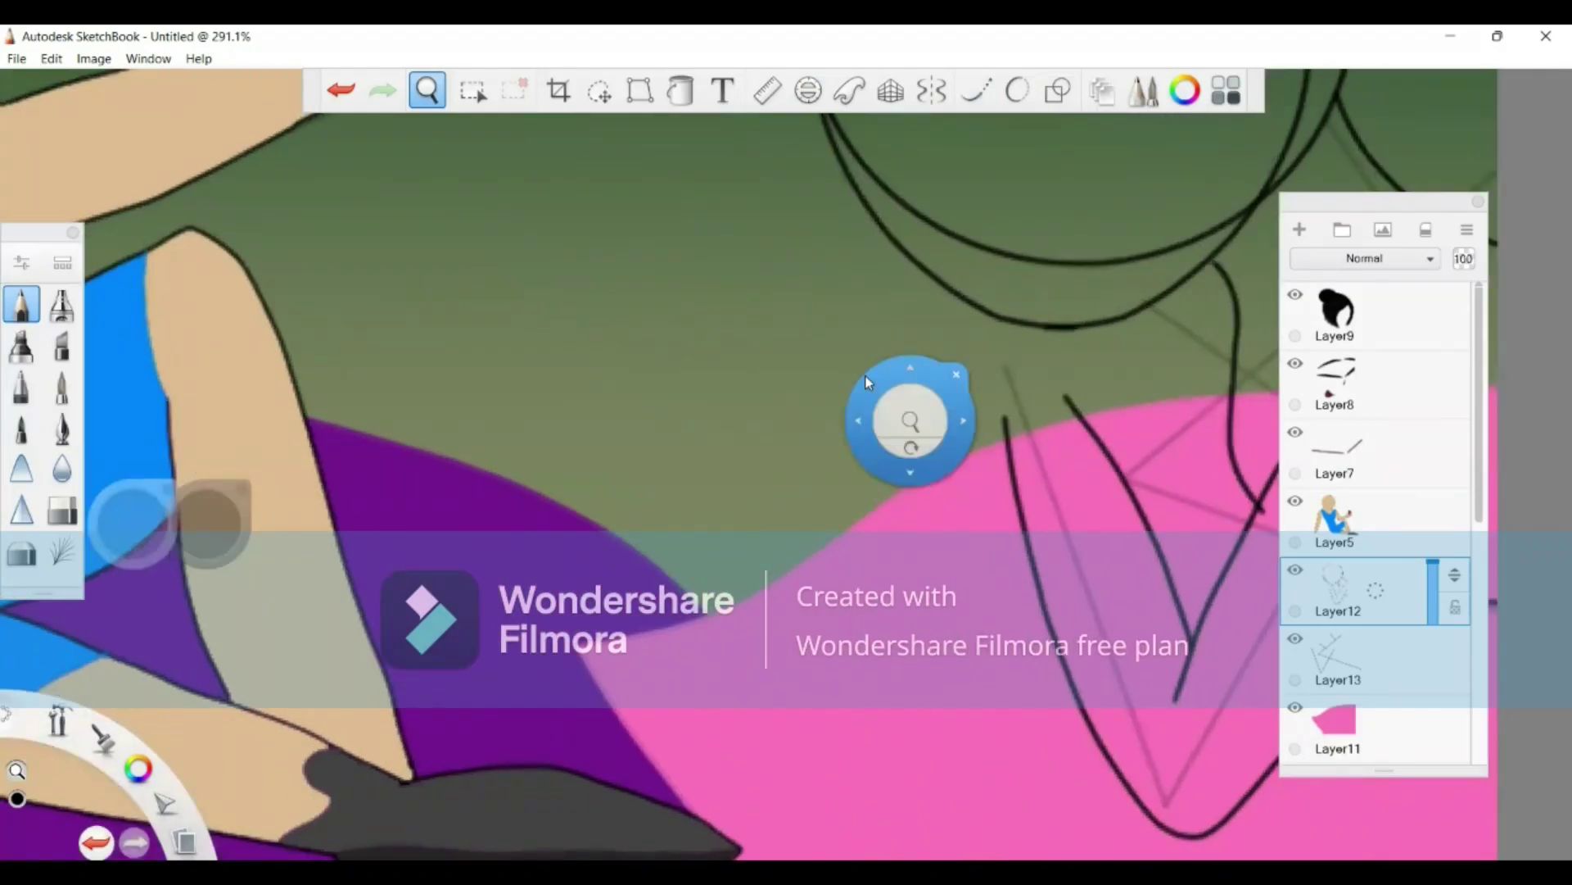
pyautogui.moveTo(729, 352); pyautogui.dragTo(614, 236)
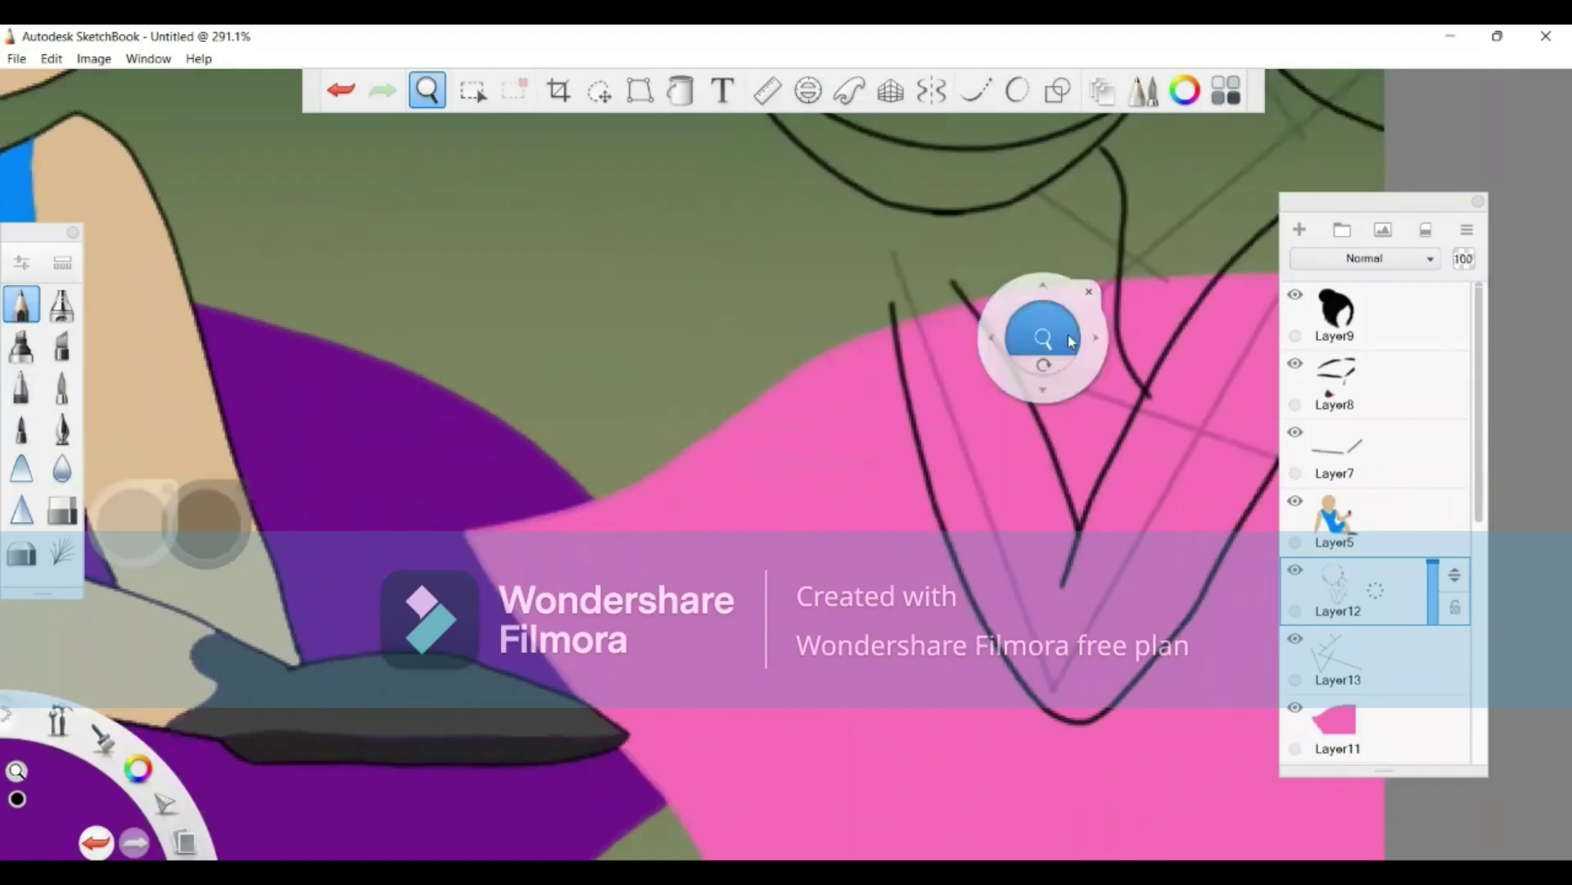
pyautogui.moveTo(1067, 335); pyautogui.dragTo(588, 476)
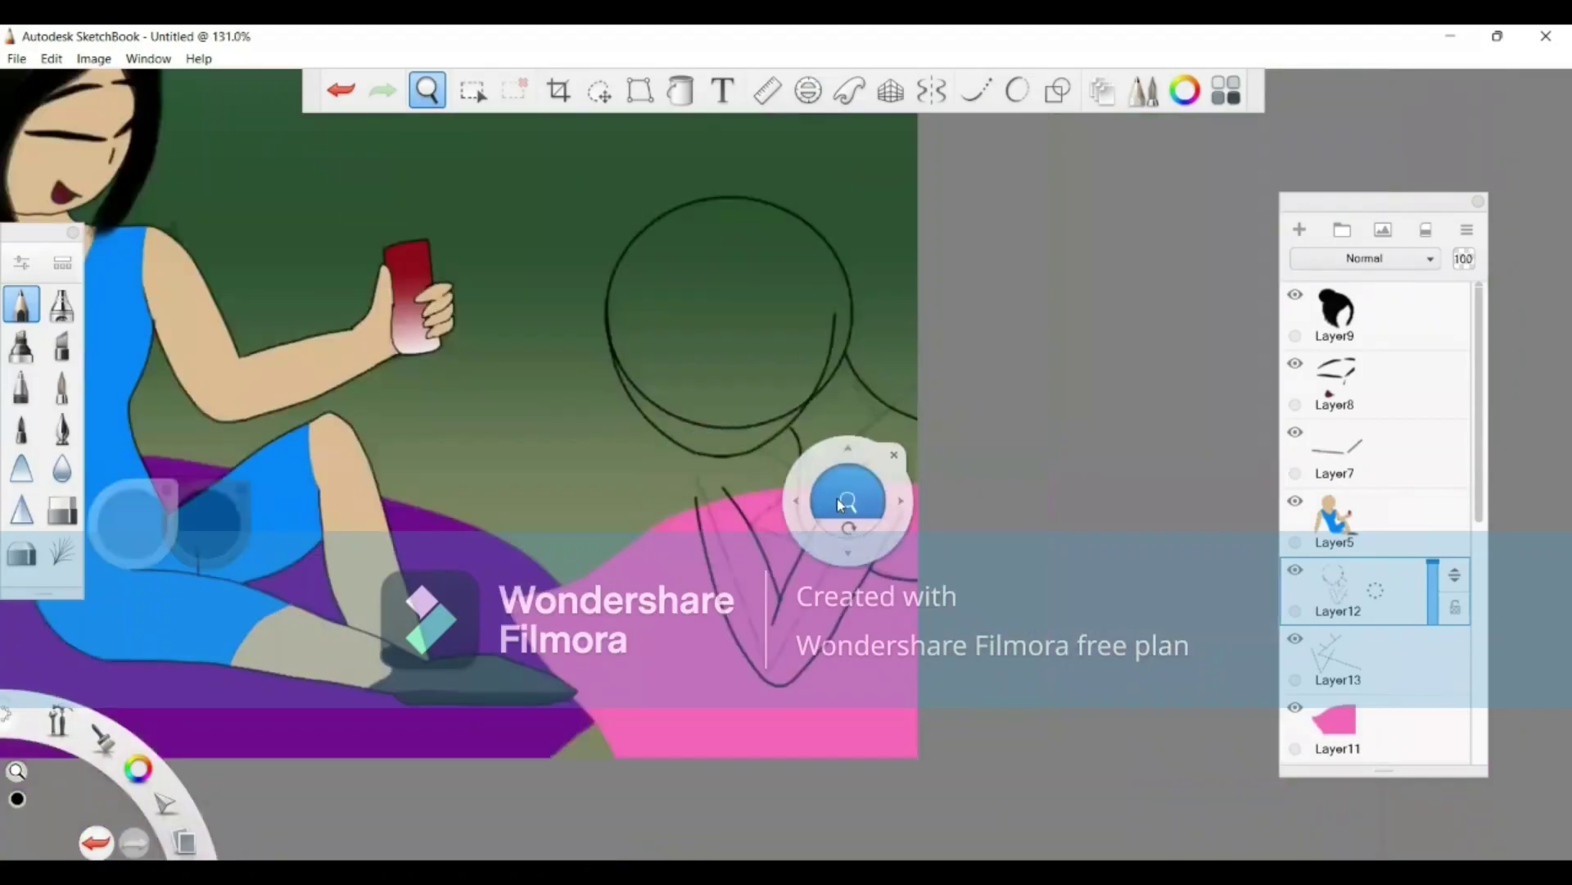
pyautogui.scroll(6, 842, 492)
pyautogui.scroll(-2, 1025, 344)
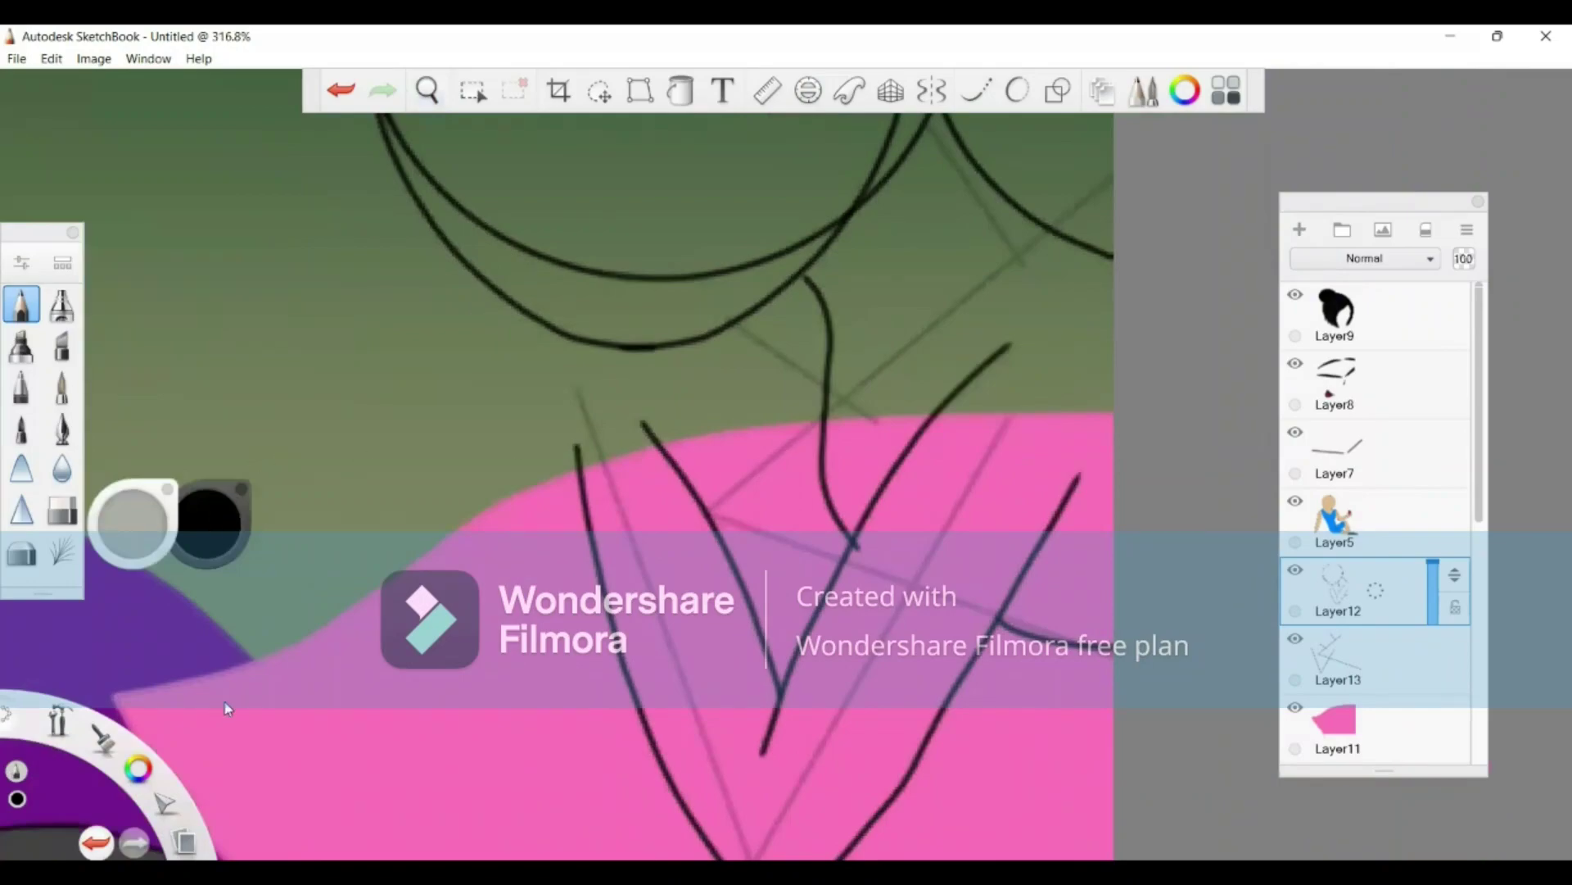
pyautogui.click(1325, 655)
pyautogui.click(1064, 90)
pyautogui.moveTo(580, 450)
pyautogui.mouseDown()
pyautogui.moveTo(643, 412)
pyautogui.moveTo(563, 333)
pyautogui.mouseUp()
pyautogui.moveTo(454, 353); pyautogui.dragTo(577, 449)
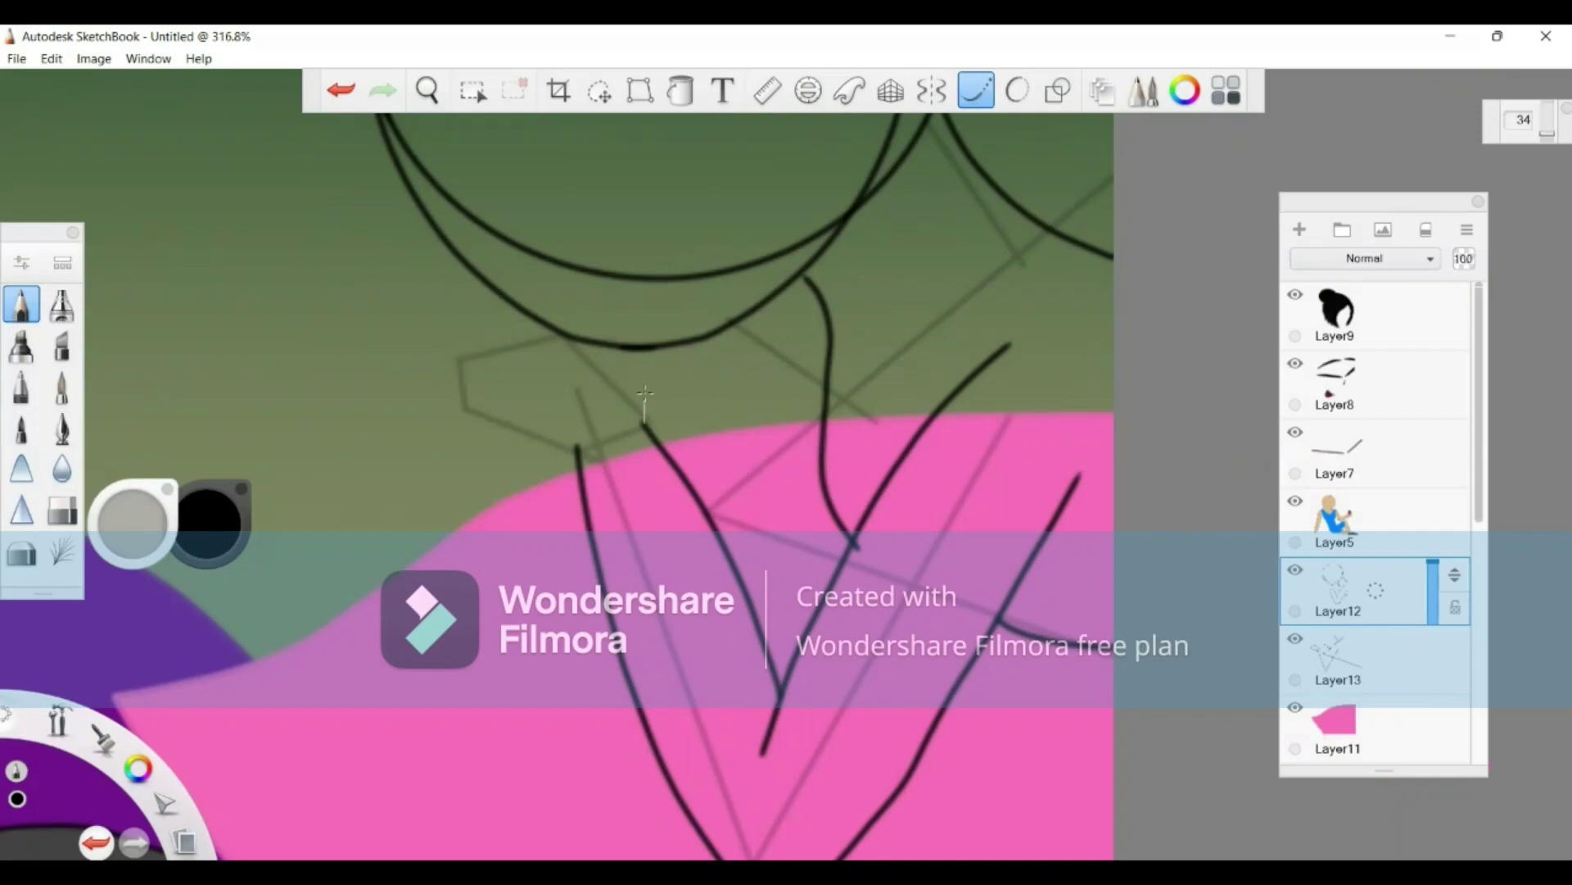
# Step: Draw the back of the hand, the curled fingers and the palm edge over the hand guide on Layer12
pyautogui.moveTo(645, 394)
pyautogui.mouseDown()
pyautogui.moveTo(596, 333)
pyautogui.moveTo(608, 386)
pyautogui.moveTo(547, 329)
pyautogui.moveTo(483, 331)
pyautogui.moveTo(488, 352)
pyautogui.moveTo(514, 331)
pyautogui.moveTo(488, 327)
pyautogui.moveTo(455, 342)
pyautogui.moveTo(471, 357)
pyautogui.moveTo(492, 344)
pyautogui.moveTo(442, 336)
pyautogui.mouseUp()
pyautogui.moveTo(439, 348); pyautogui.dragTo(442, 353)
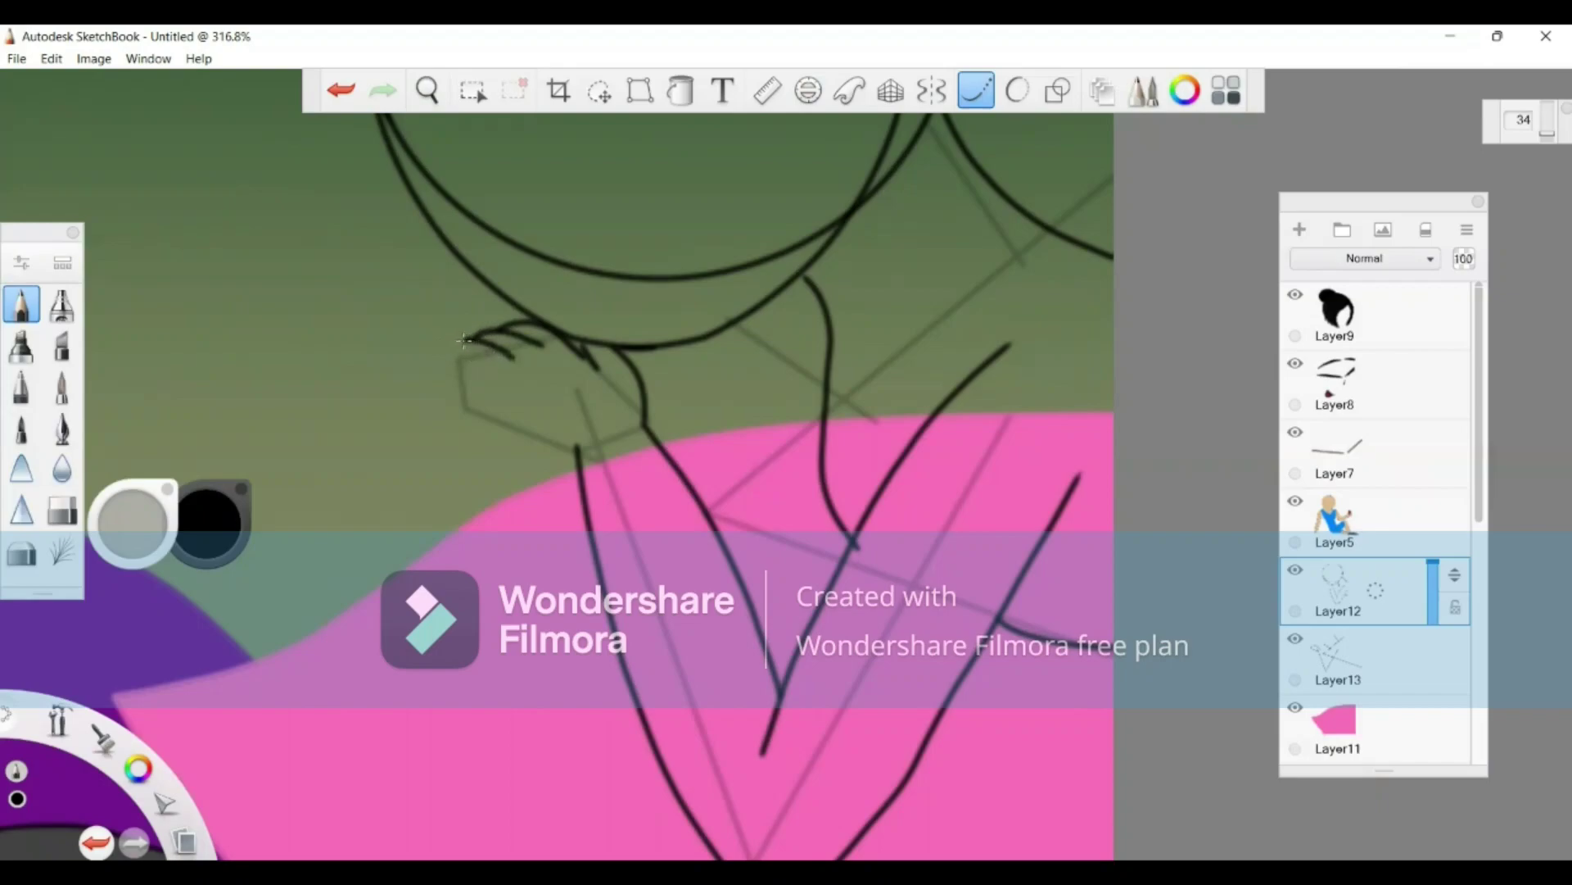
pyautogui.moveTo(455, 345); pyautogui.dragTo(457, 384)
pyautogui.hotkey('ctrl', 'z')
pyautogui.moveTo(465, 342)
pyautogui.mouseDown()
pyautogui.moveTo(469, 381)
pyautogui.moveTo(512, 374)
pyautogui.moveTo(452, 339)
pyautogui.moveTo(433, 356)
pyautogui.moveTo(483, 432)
pyautogui.moveTo(517, 435)
pyautogui.moveTo(473, 372)
pyautogui.moveTo(488, 412)
pyautogui.moveTo(607, 476)
pyautogui.mouseUp()
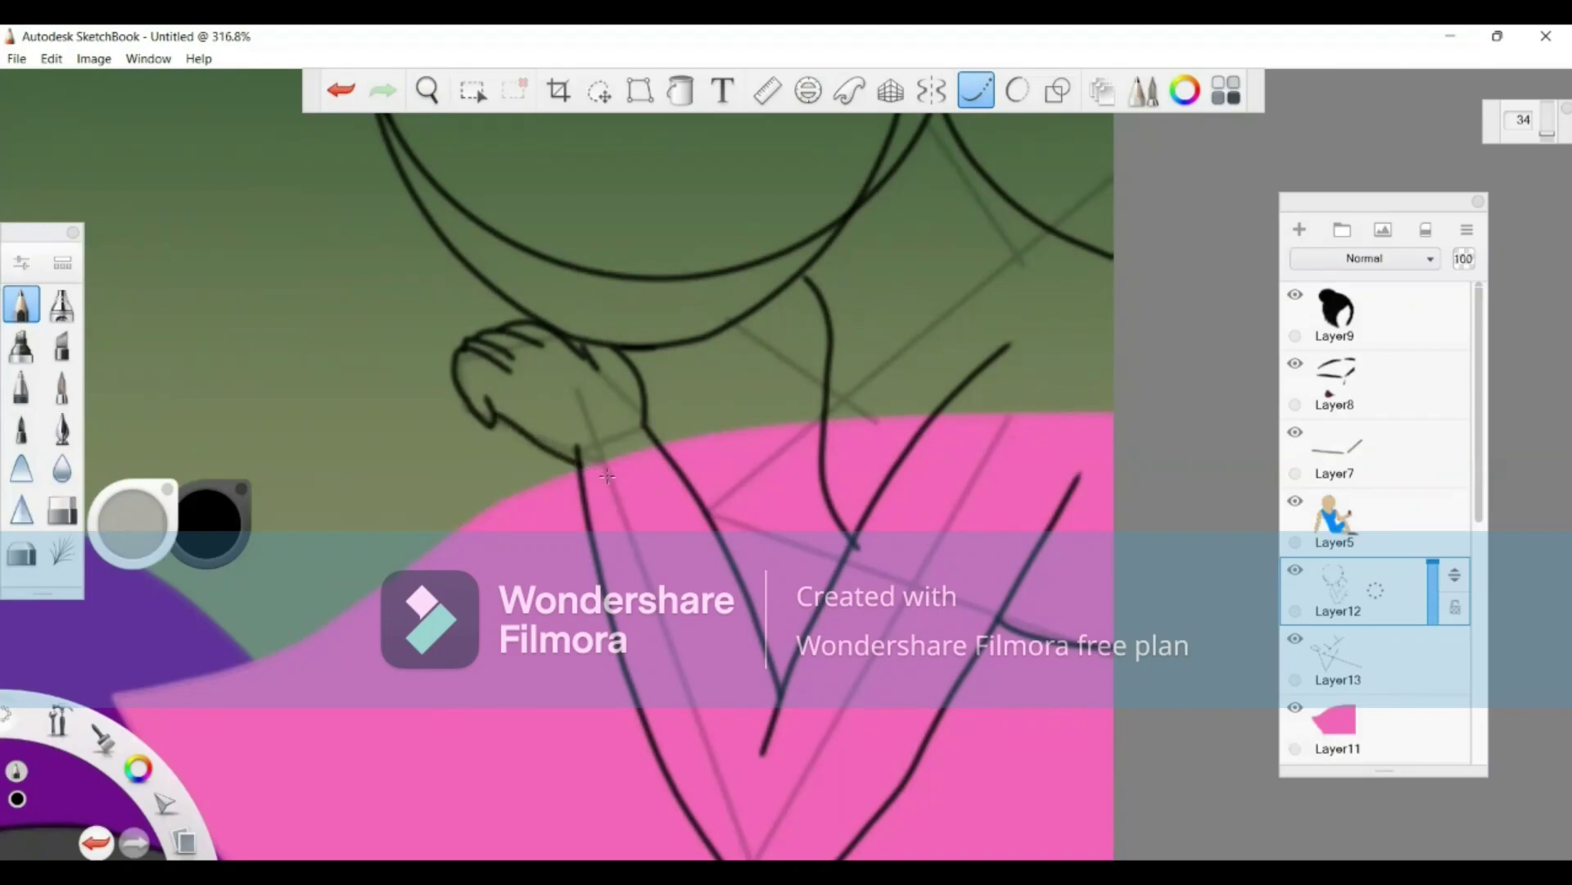
# Step: Undo the palm's lower edge and redraw it as a nearly straight line from the curled fingertip to the wrist
pyautogui.moveTo(485, 397); pyautogui.dragTo(468, 357)
pyautogui.click(336, 92)
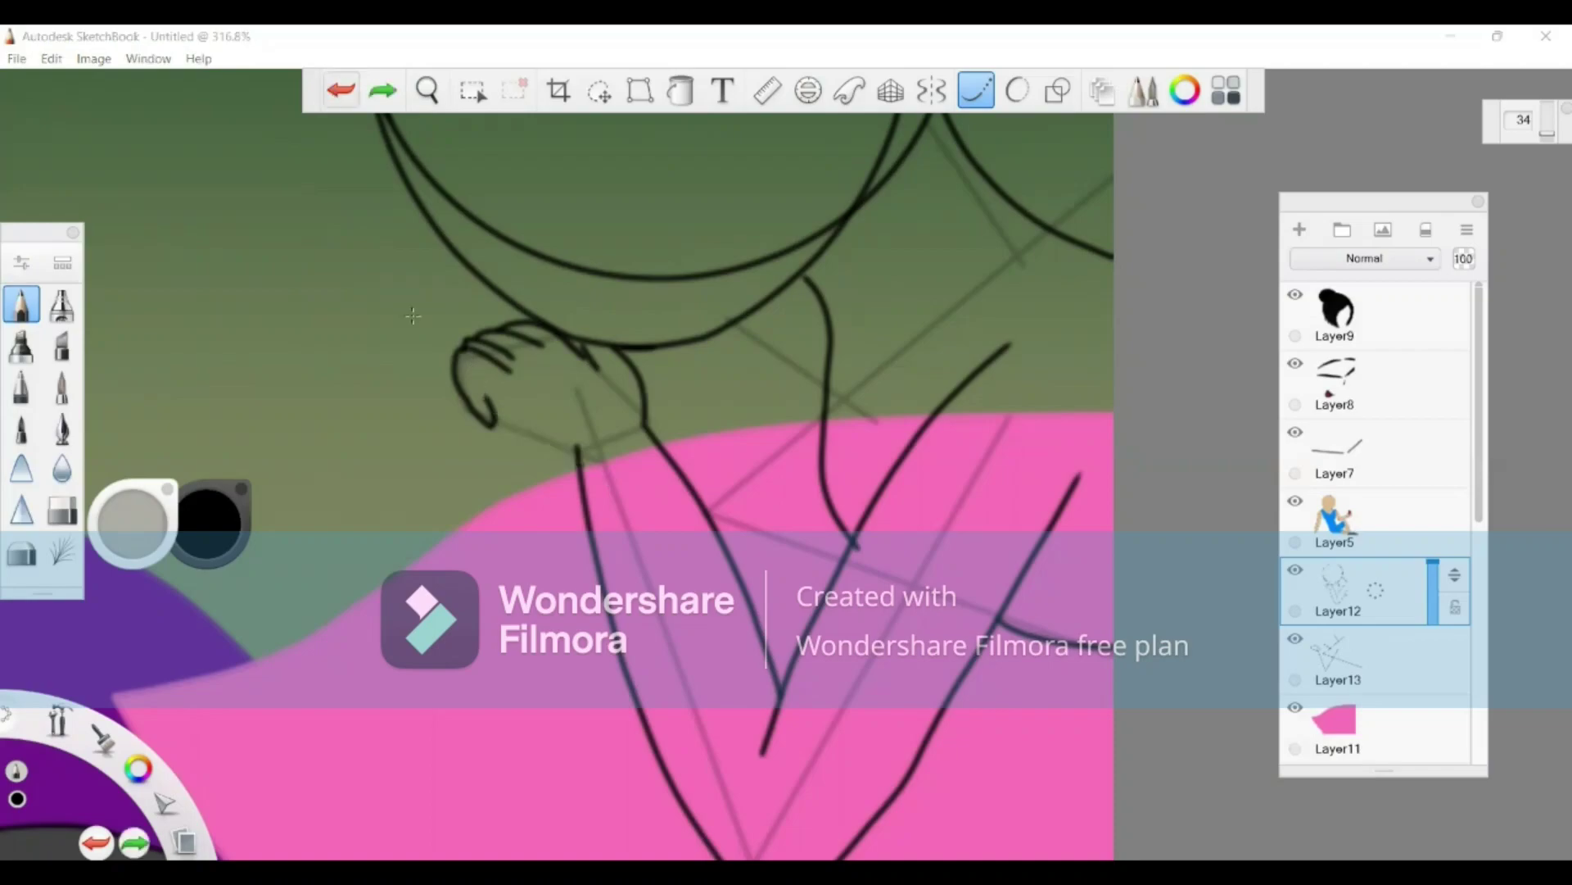
pyautogui.moveTo(506, 401)
pyautogui.mouseDown()
pyautogui.moveTo(488, 403)
pyautogui.moveTo(467, 350)
pyautogui.moveTo(480, 383)
pyautogui.moveTo(591, 473)
pyautogui.mouseUp()
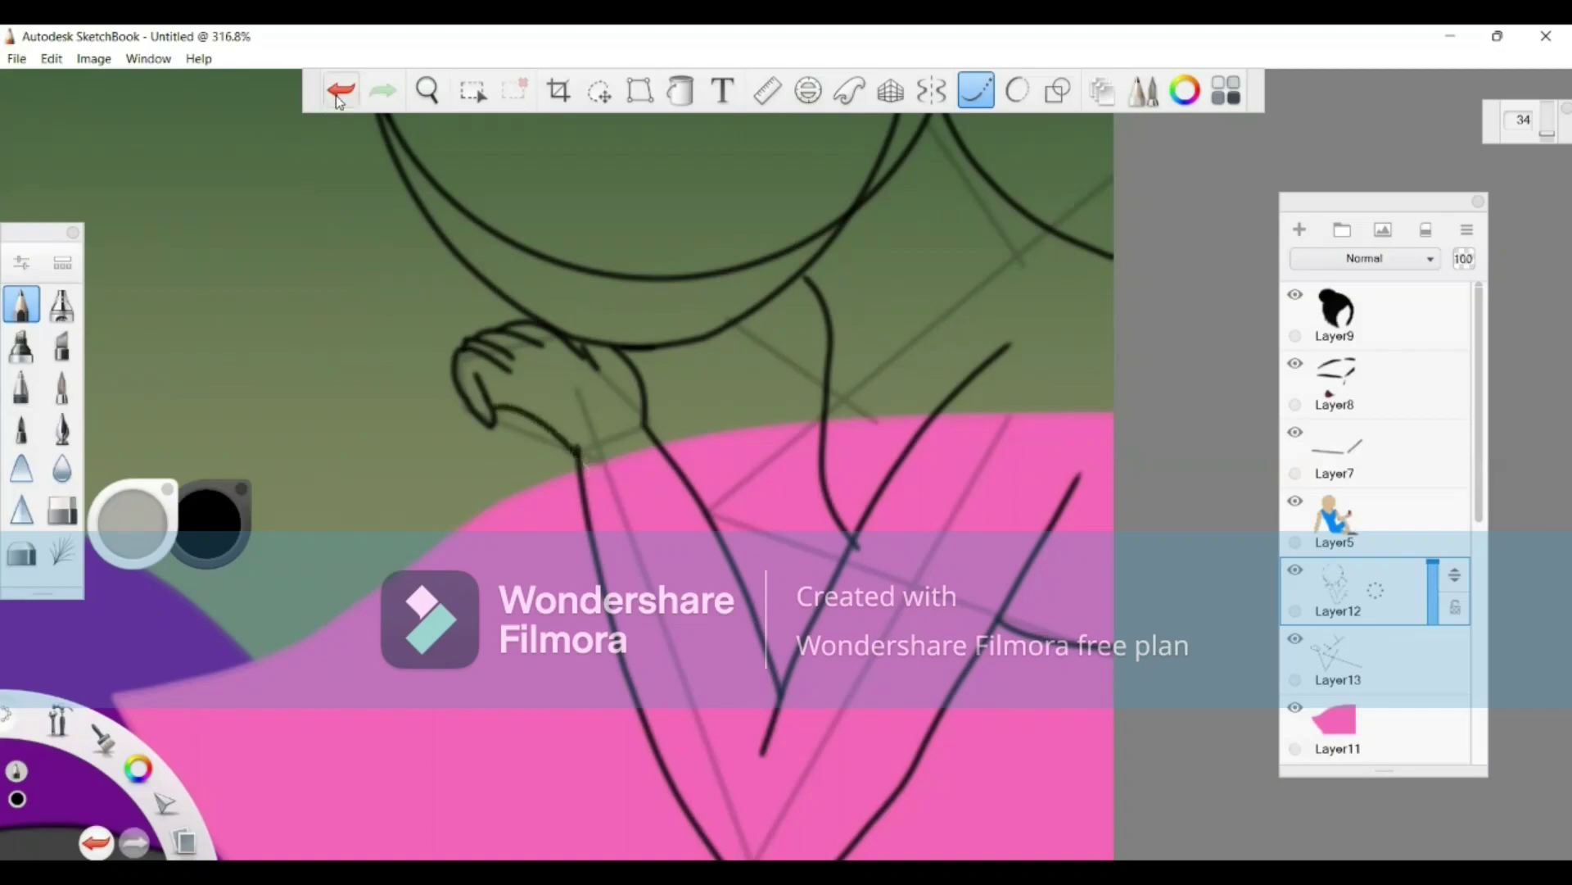
pyautogui.hotkey('ctrl', 'z')
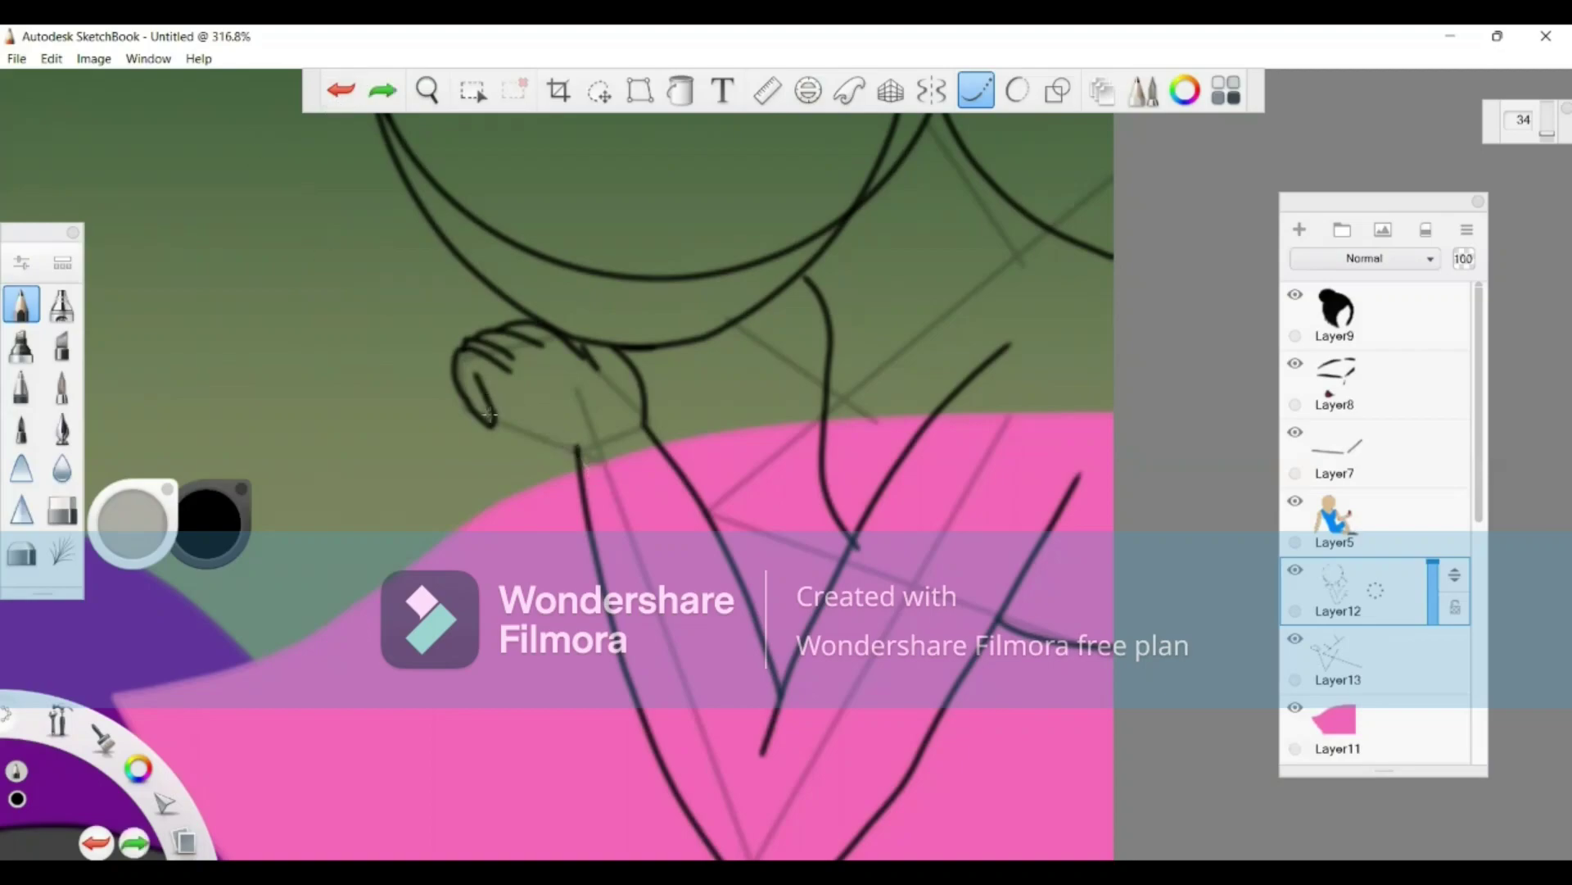
pyautogui.moveTo(480, 378); pyautogui.dragTo(606, 473)
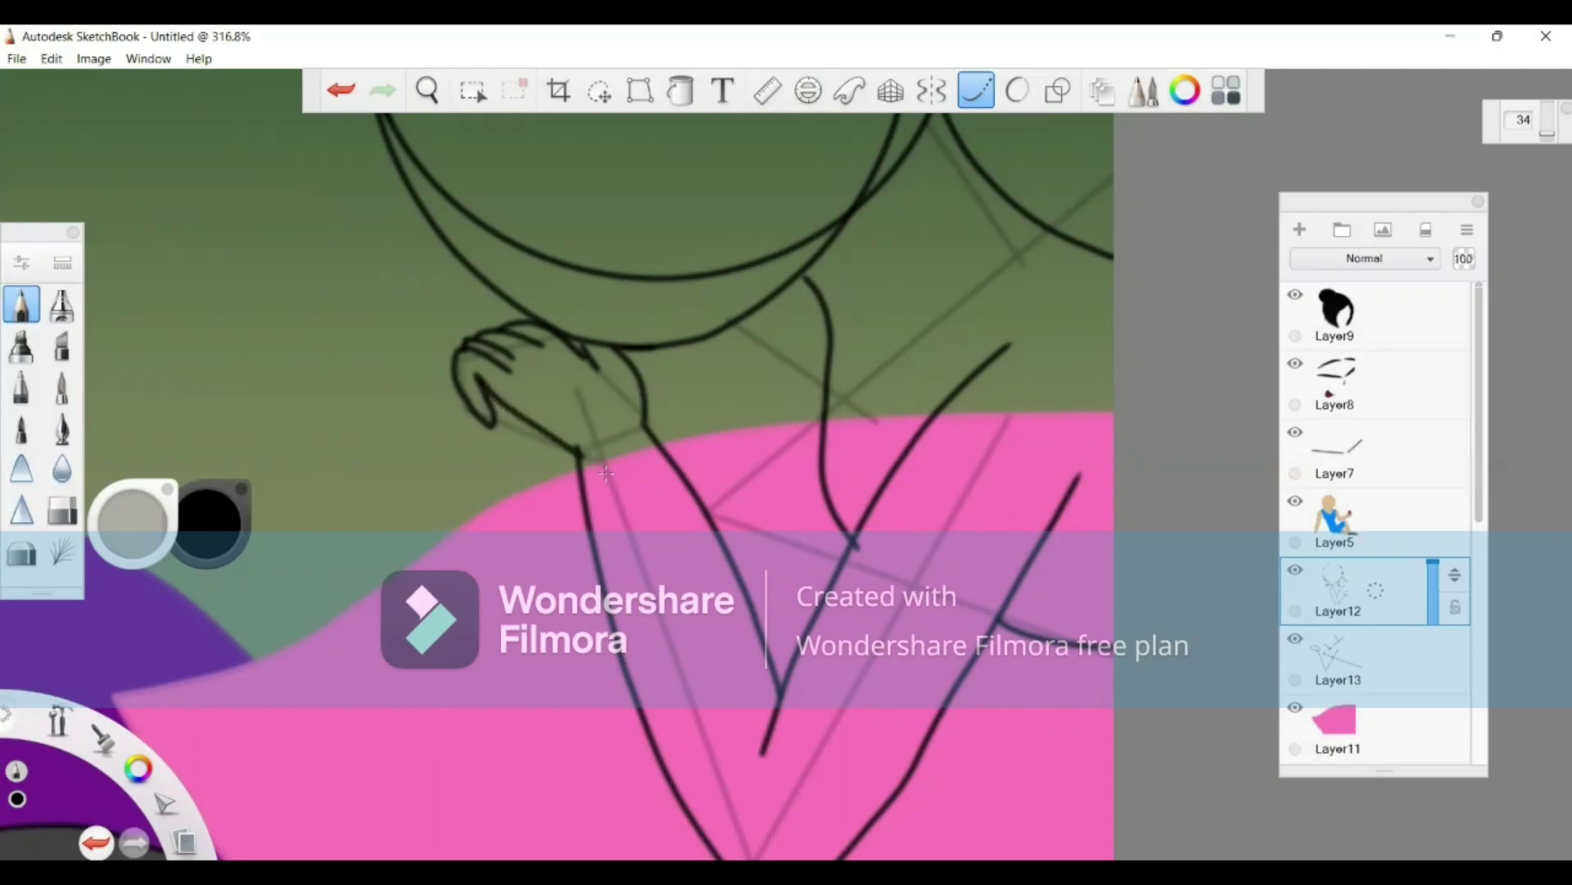
# Step: Add a new layer directly above Layer9, the black hair layer, at the head of the layer stack
pyautogui.click(426, 88)
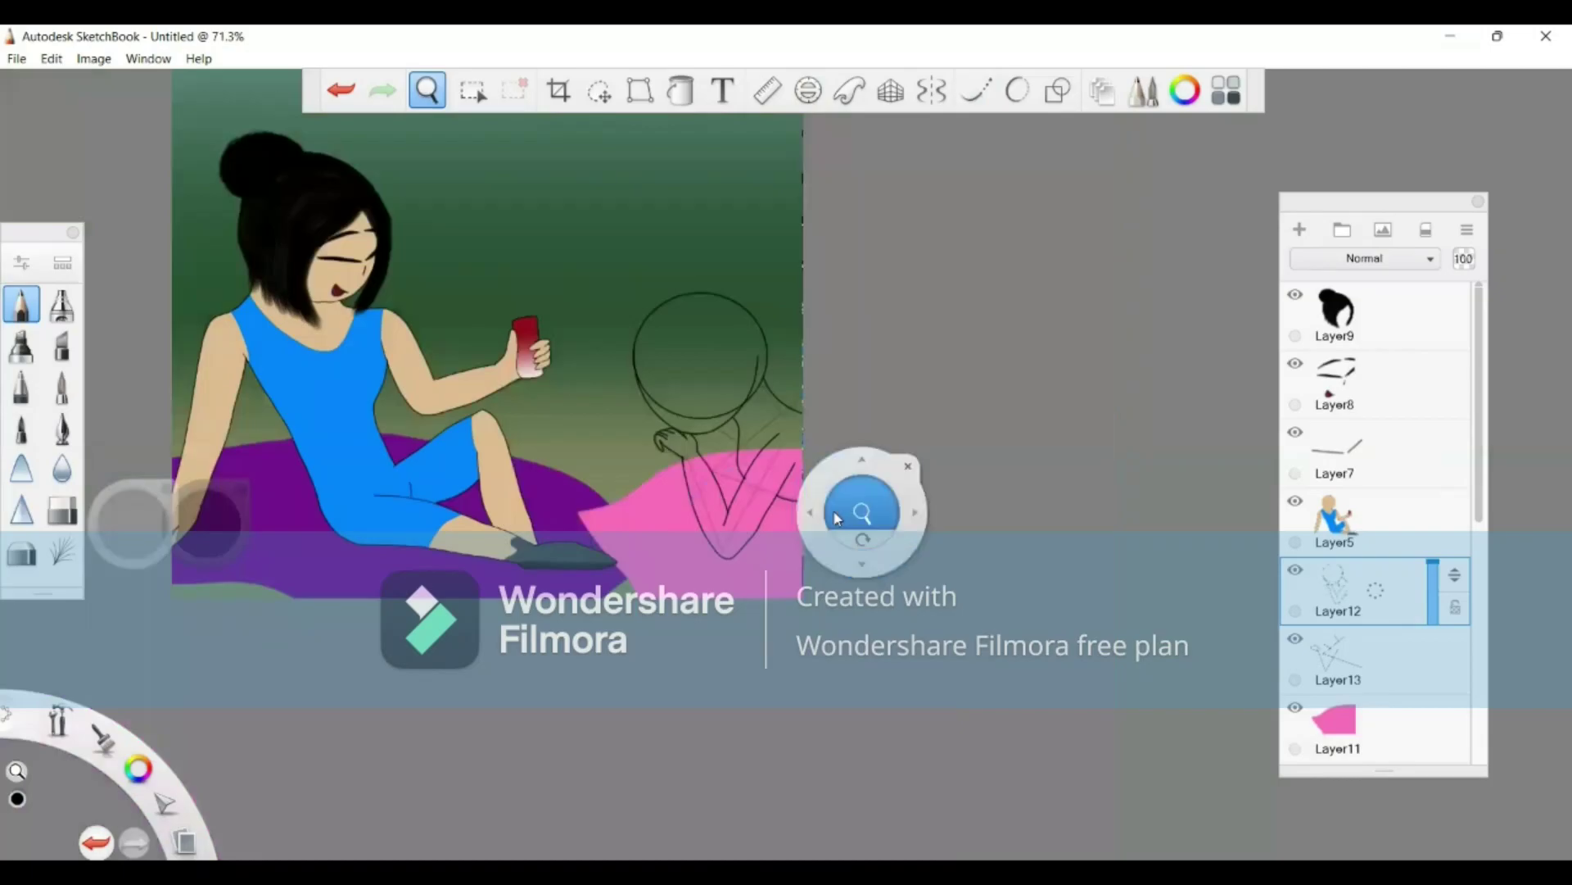
pyautogui.moveTo(833, 509); pyautogui.dragTo(961, 531)
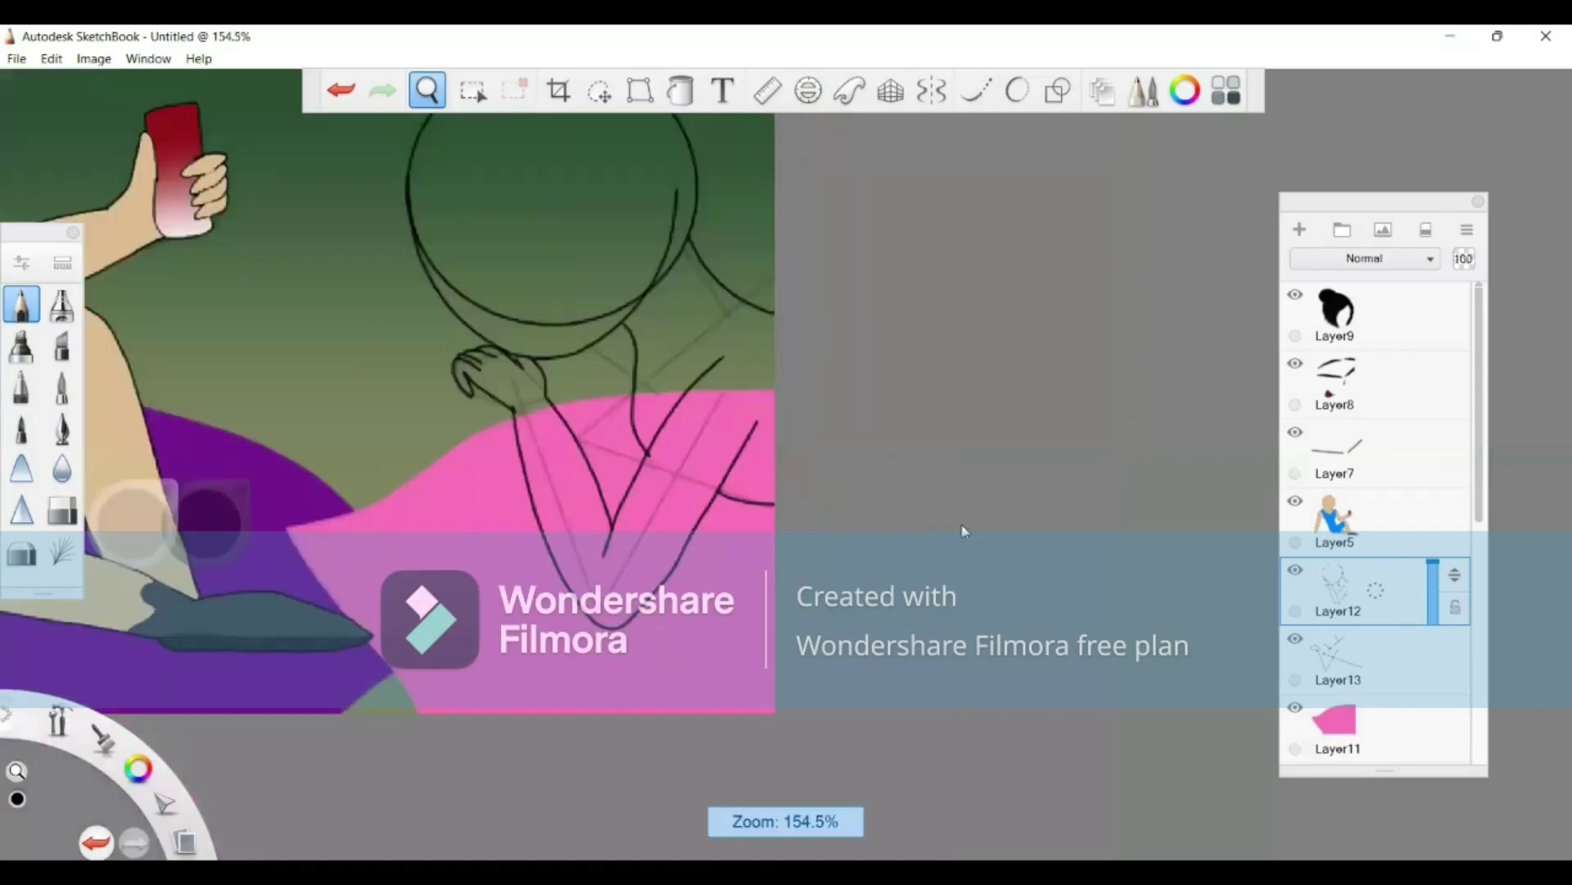
pyautogui.moveTo(328, 344); pyautogui.dragTo(740, 300)
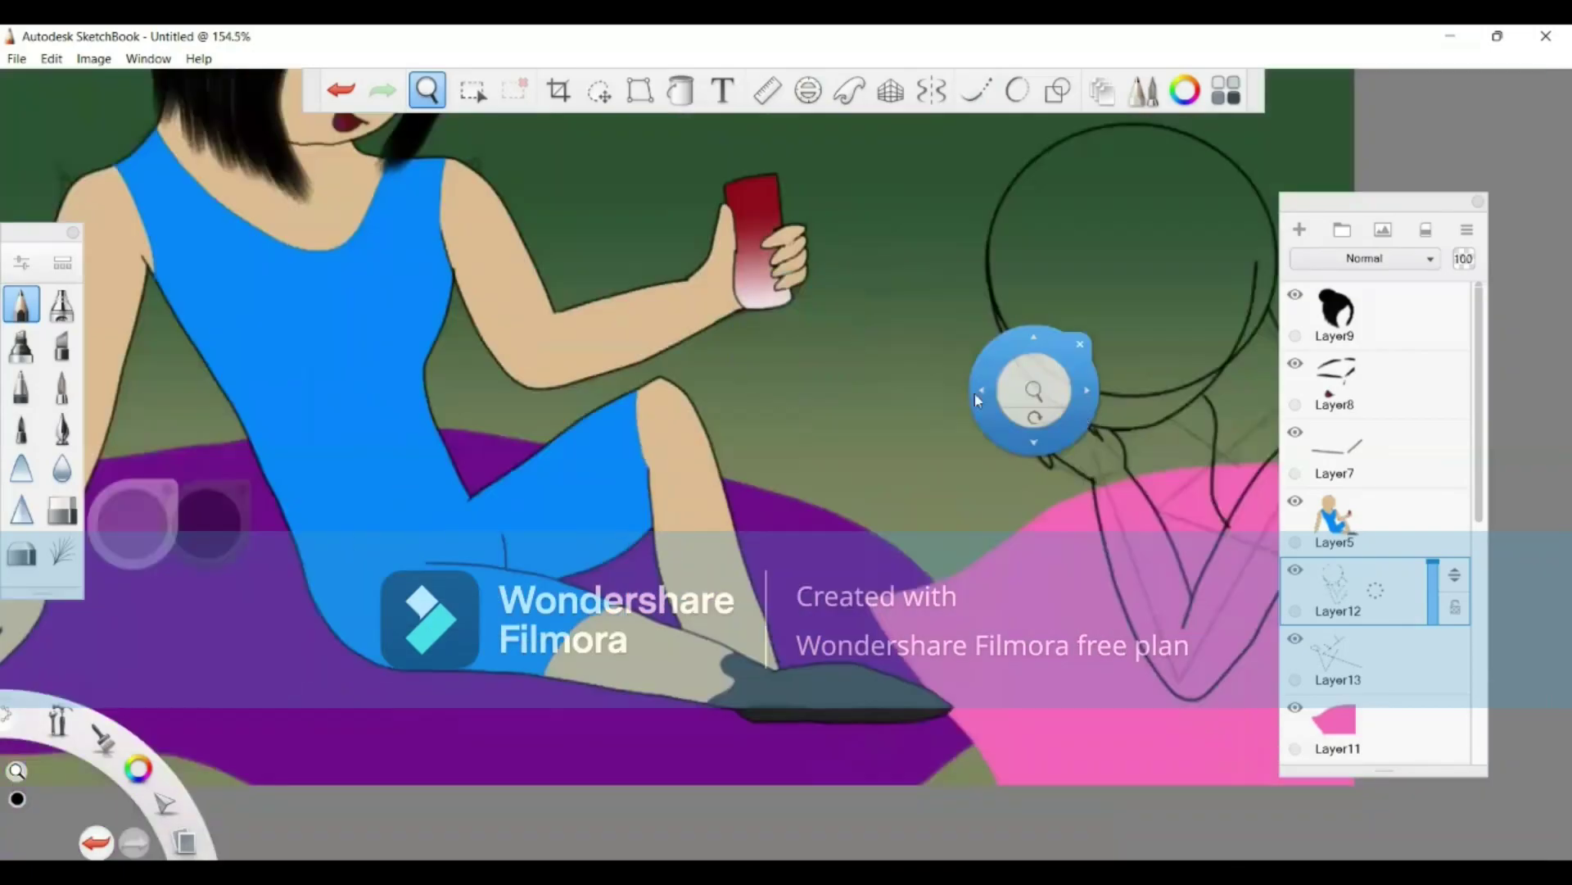
pyautogui.moveTo(983, 375); pyautogui.dragTo(805, 578)
pyautogui.click(1068, 383)
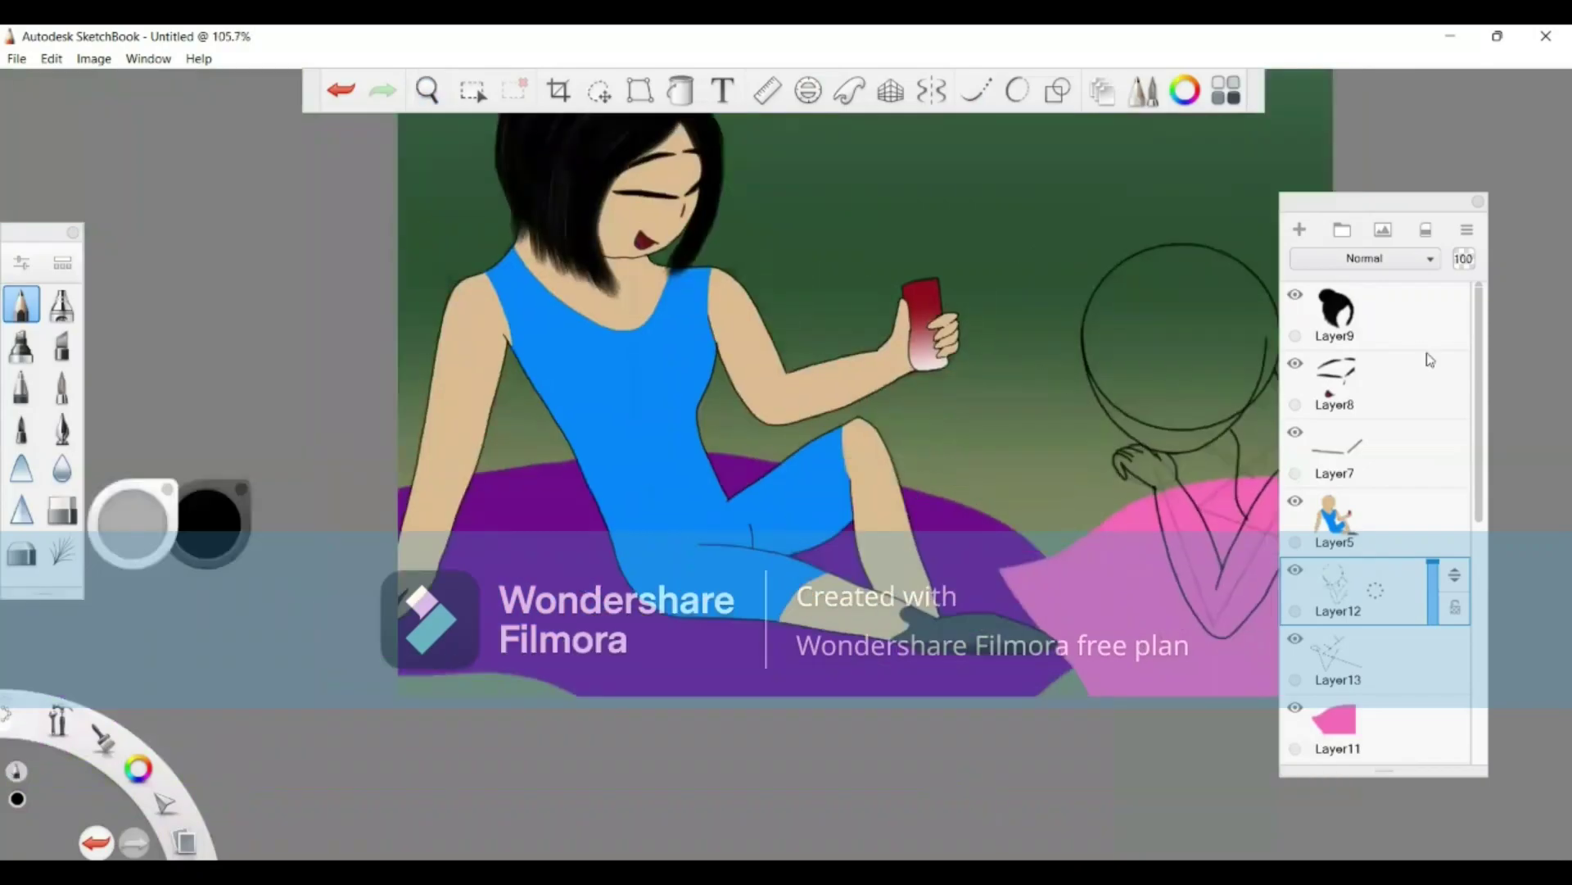
pyautogui.click(1394, 325)
pyautogui.click(1300, 230)
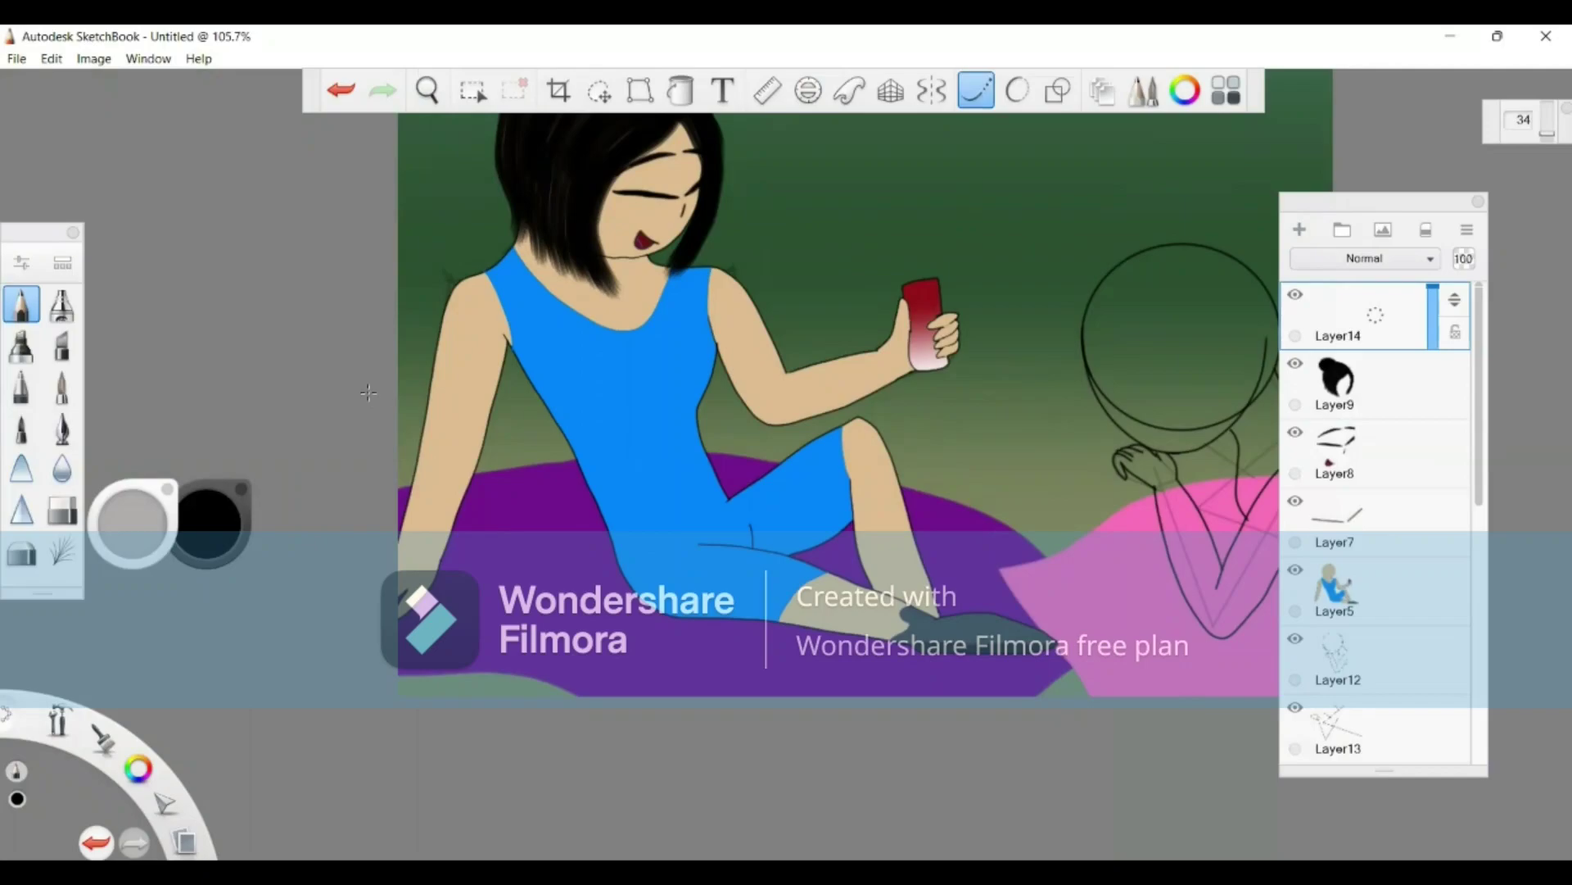
pyautogui.moveTo(338, 412)
pyautogui.mouseDown()
pyautogui.moveTo(588, 442)
pyautogui.moveTo(767, 501)
pyautogui.moveTo(875, 668)
pyautogui.moveTo(1015, 813)
pyautogui.mouseUp()
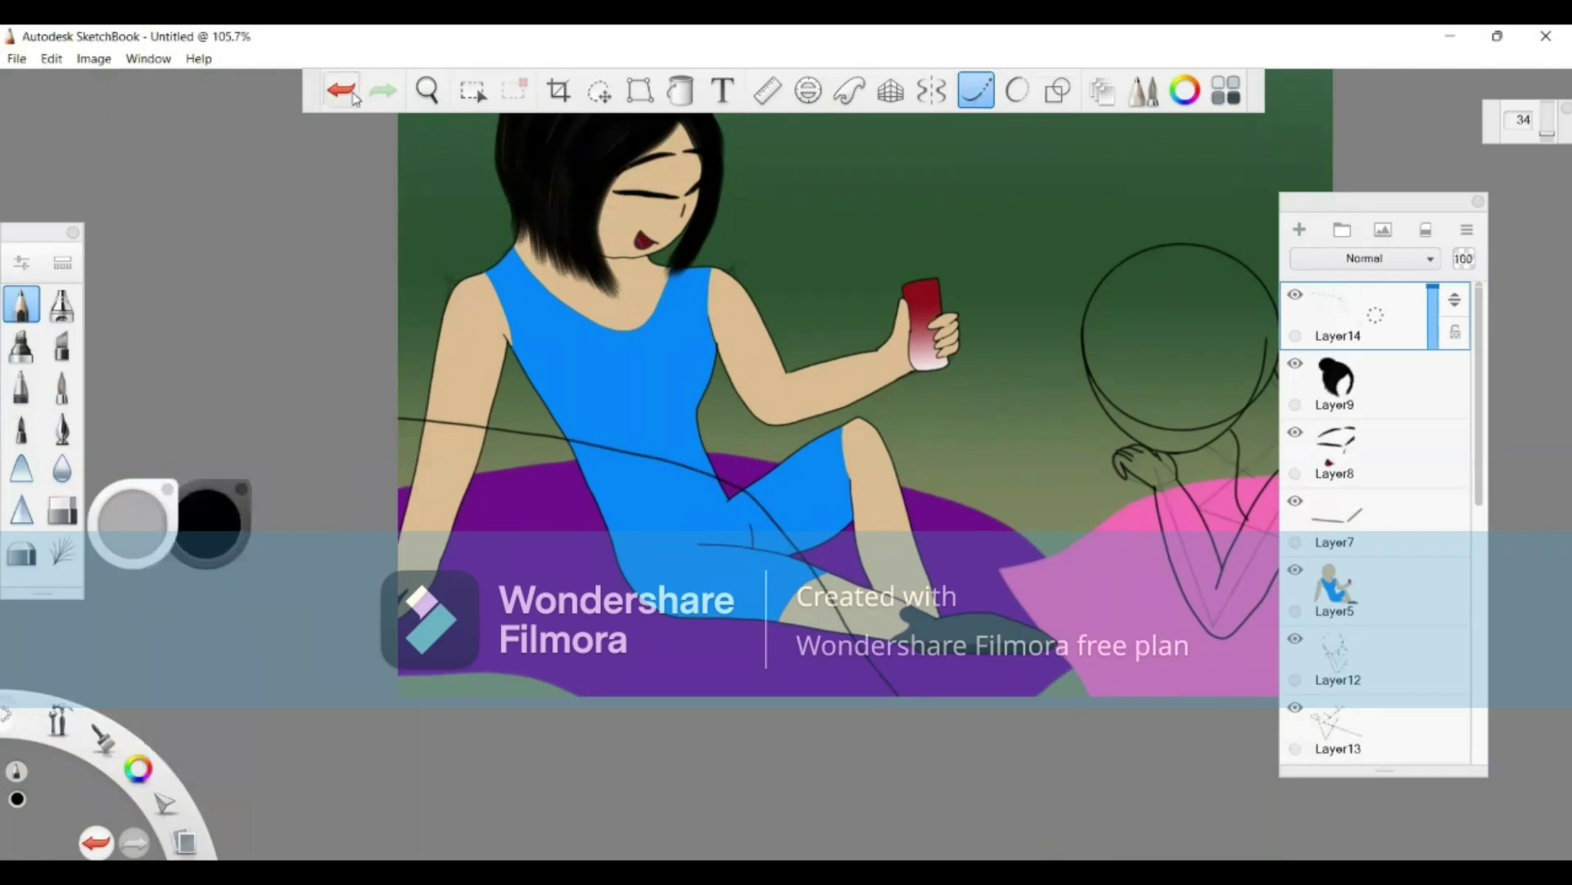
pyautogui.hotkey('ctrl', 'z')
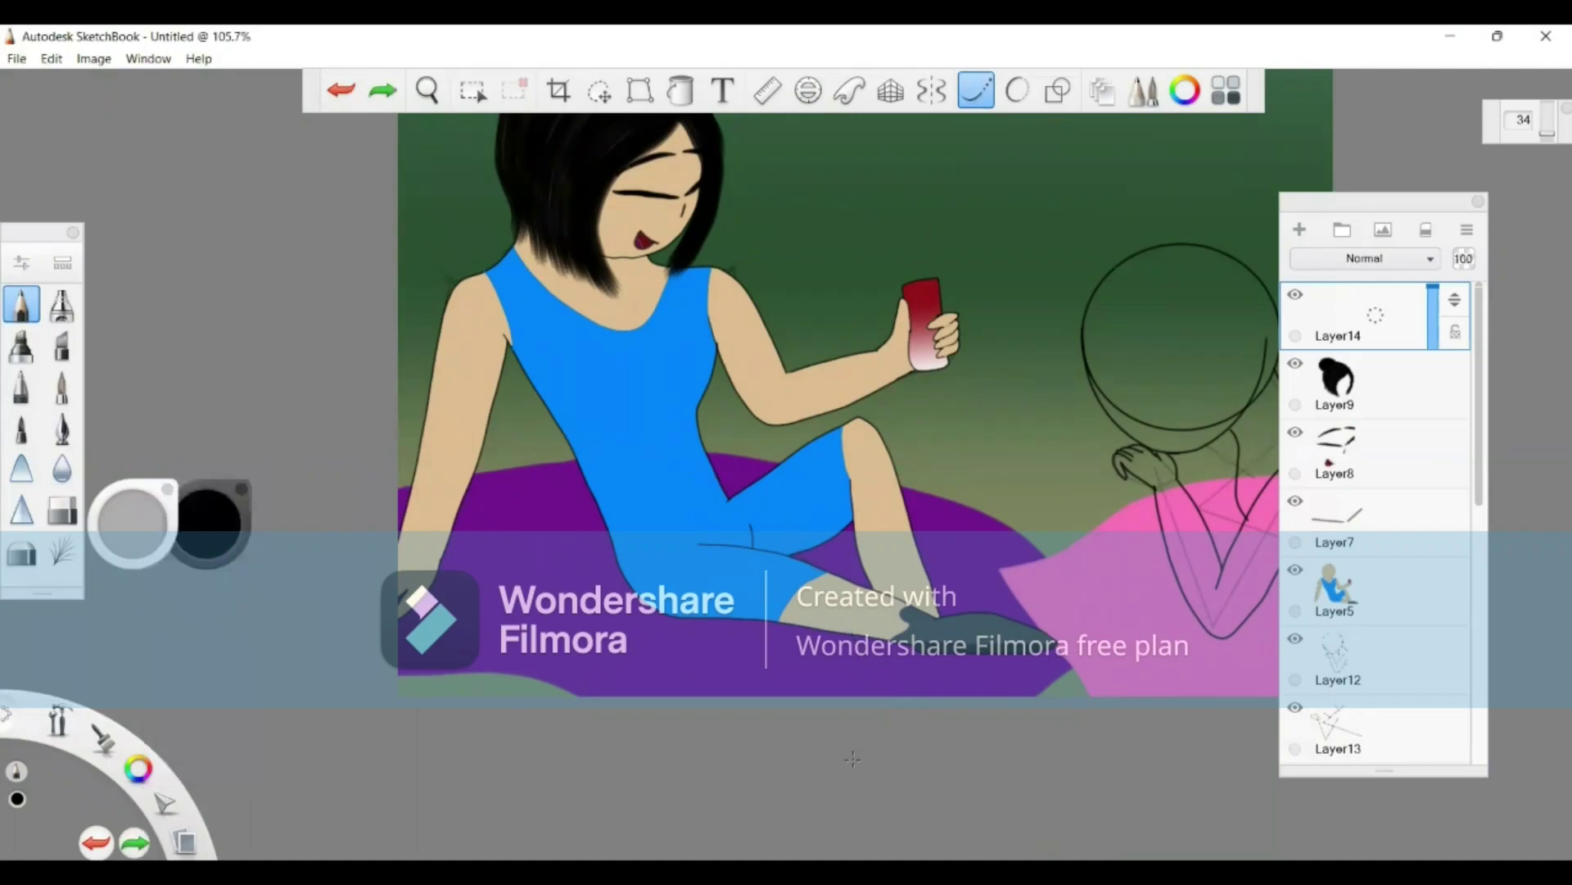
pyautogui.moveTo(816, 717)
pyautogui.mouseDown()
pyautogui.moveTo(747, 525)
pyautogui.moveTo(294, 468)
pyautogui.mouseUp()
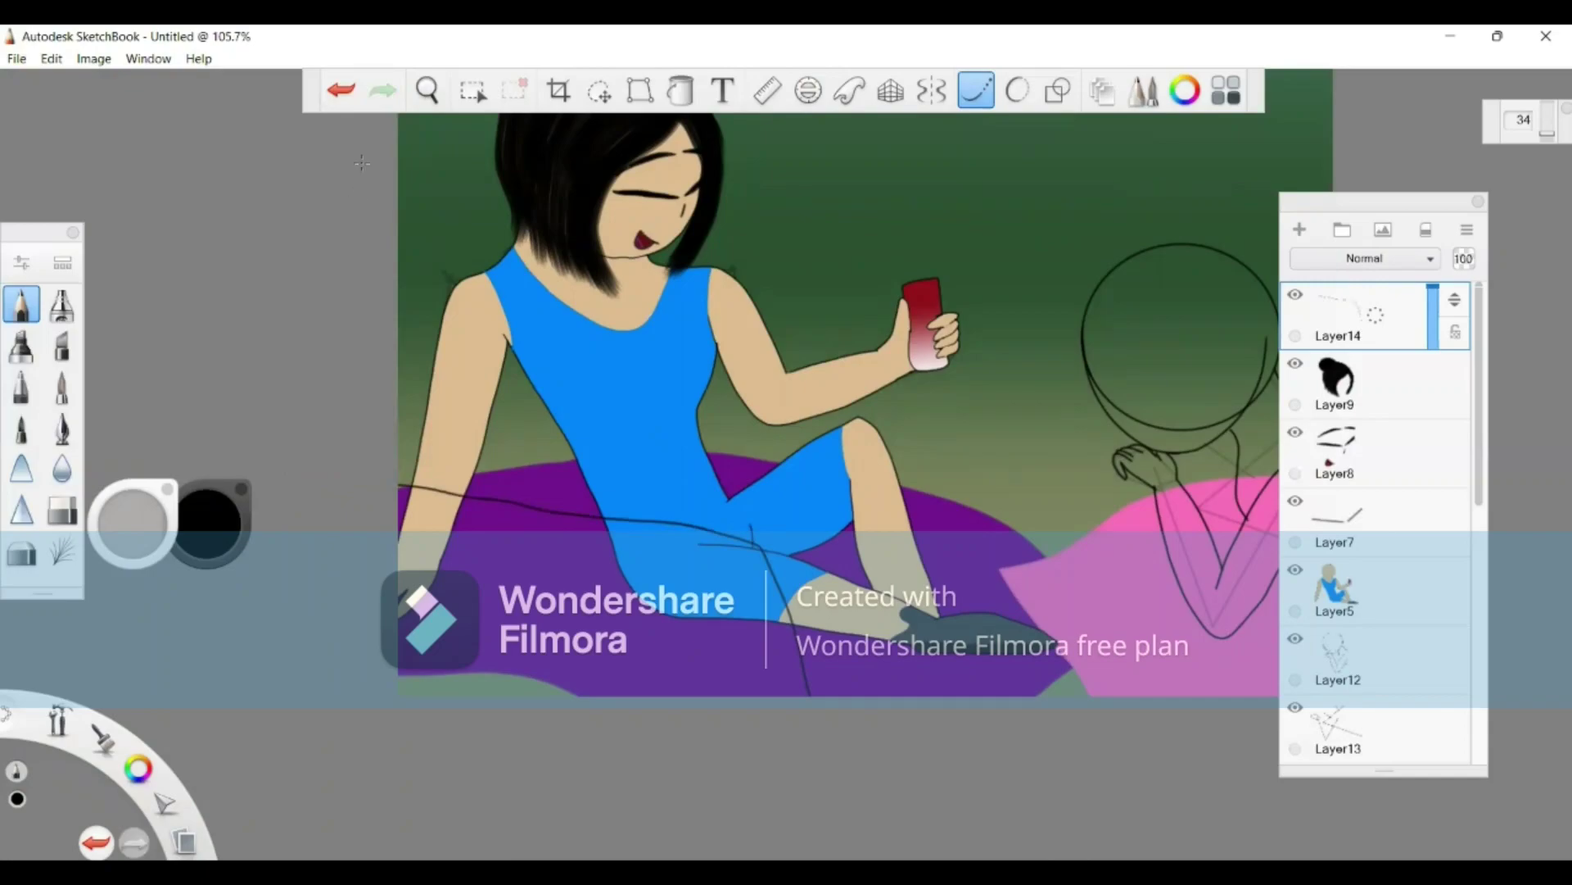
pyautogui.click(338, 79)
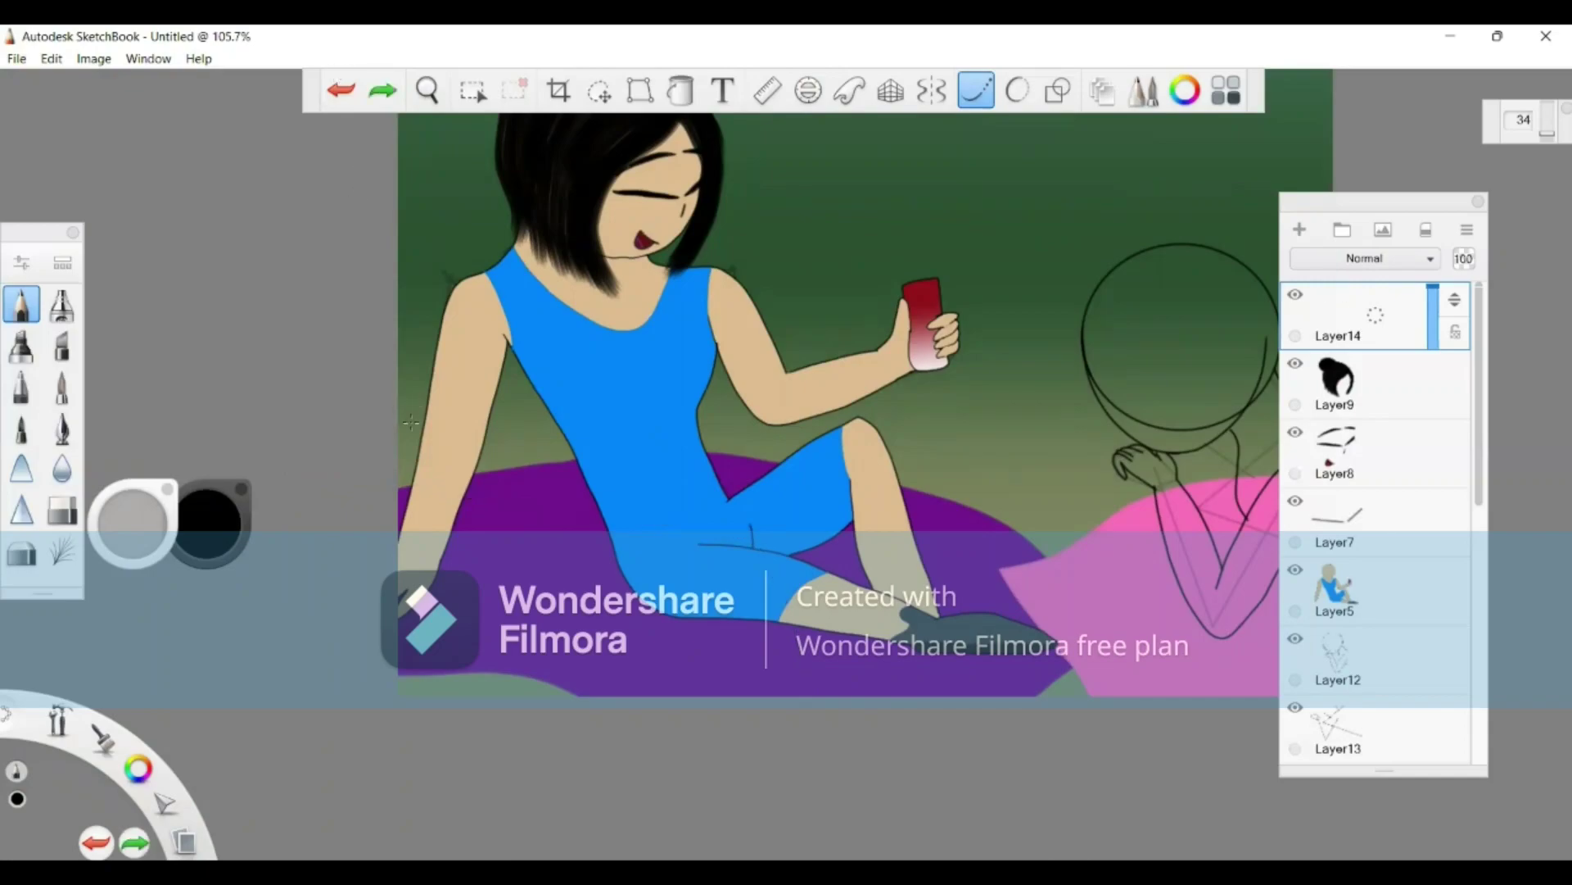
# Step: Draw a curved mound outline across the lower left of the picture on Layer14 and fill it with dark olive brown
pyautogui.moveTo(361, 440)
pyautogui.mouseDown()
pyautogui.moveTo(645, 430)
pyautogui.moveTo(801, 473)
pyautogui.moveTo(951, 627)
pyautogui.moveTo(1023, 789)
pyautogui.mouseUp()
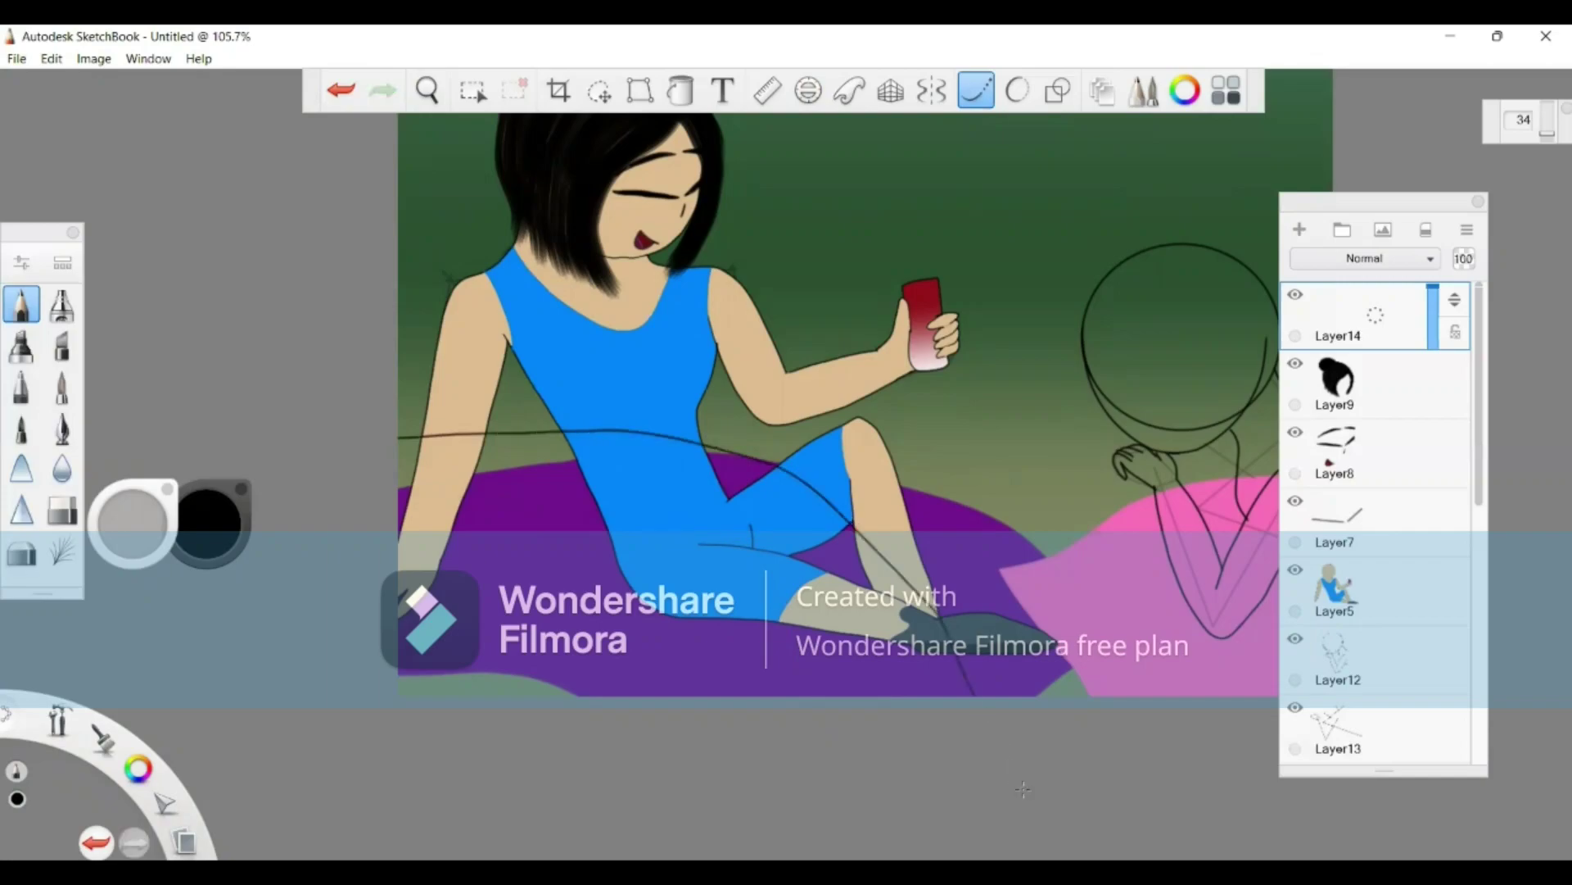
pyautogui.click(193, 524)
pyautogui.click(197, 486)
pyautogui.click(186, 545)
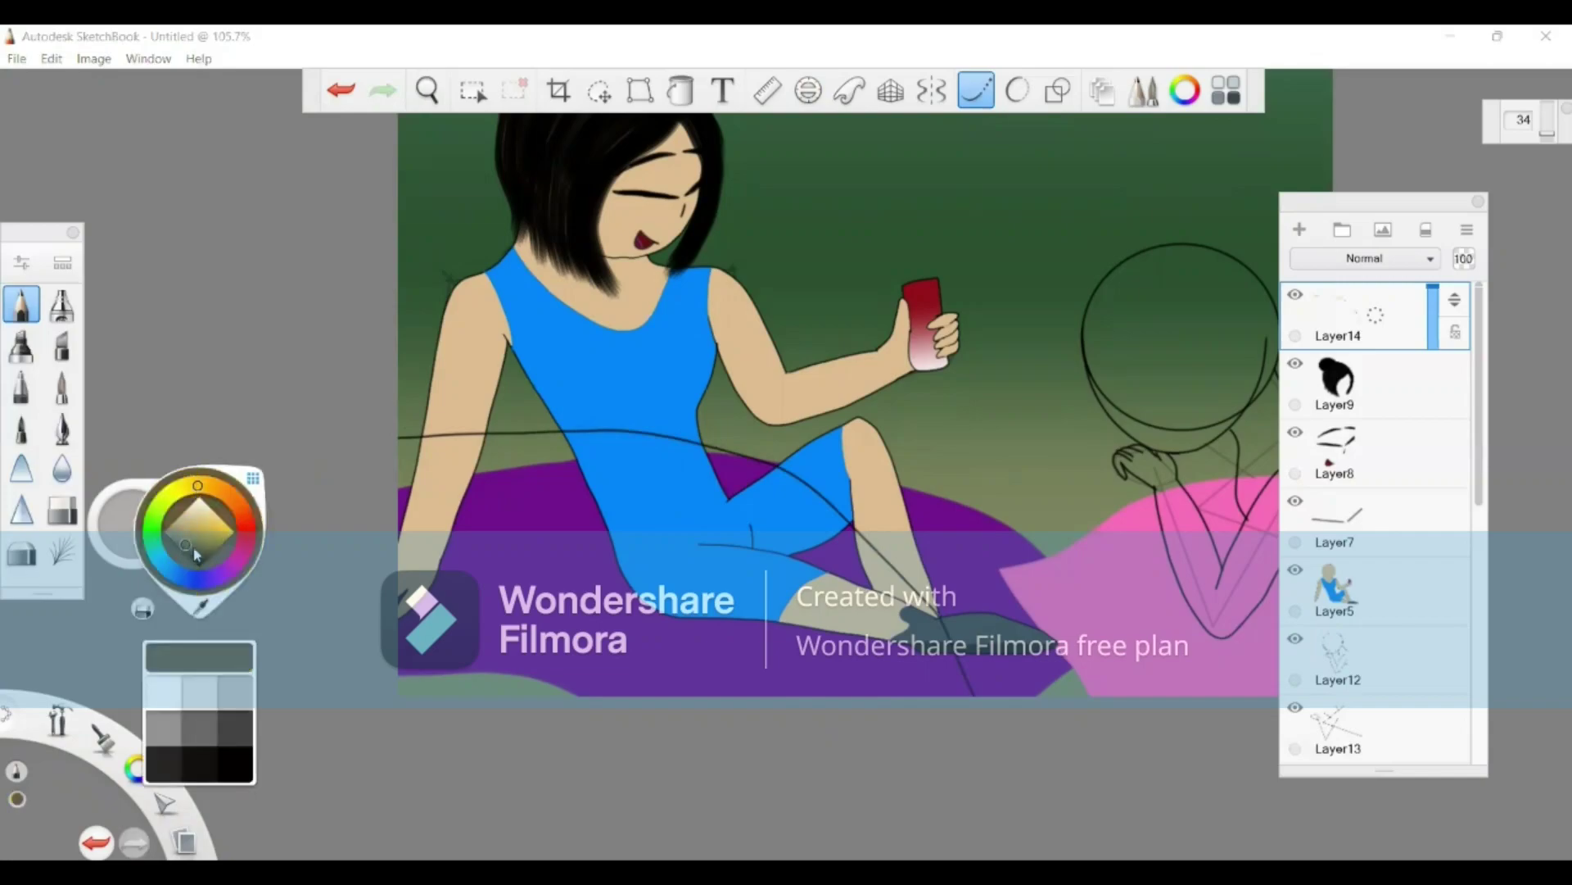
pyautogui.click(197, 553)
pyautogui.click(680, 91)
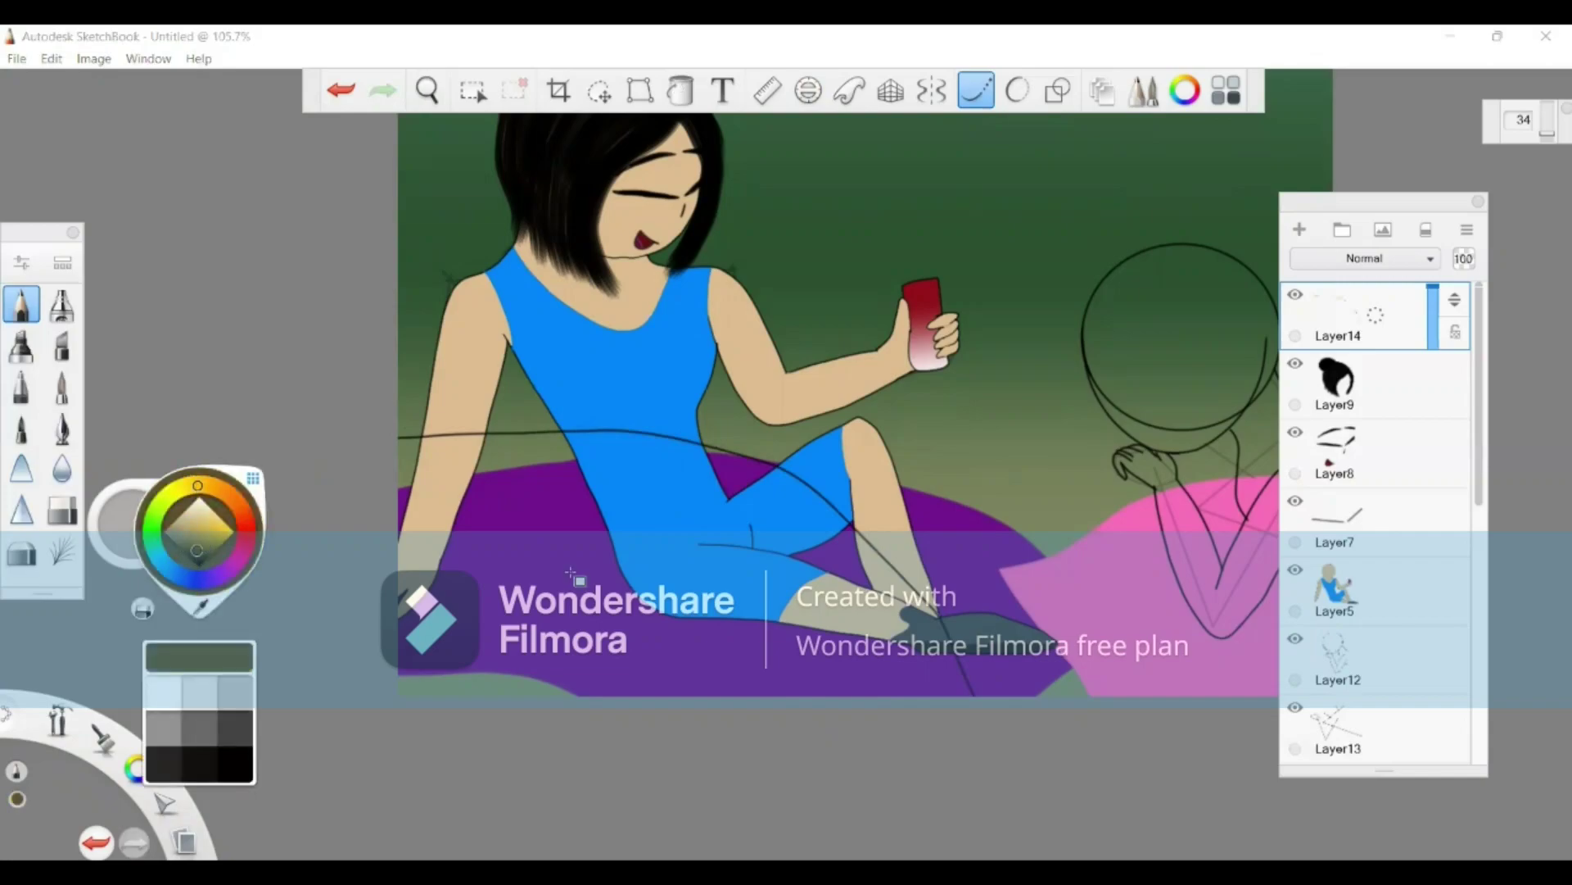
pyautogui.click(571, 573)
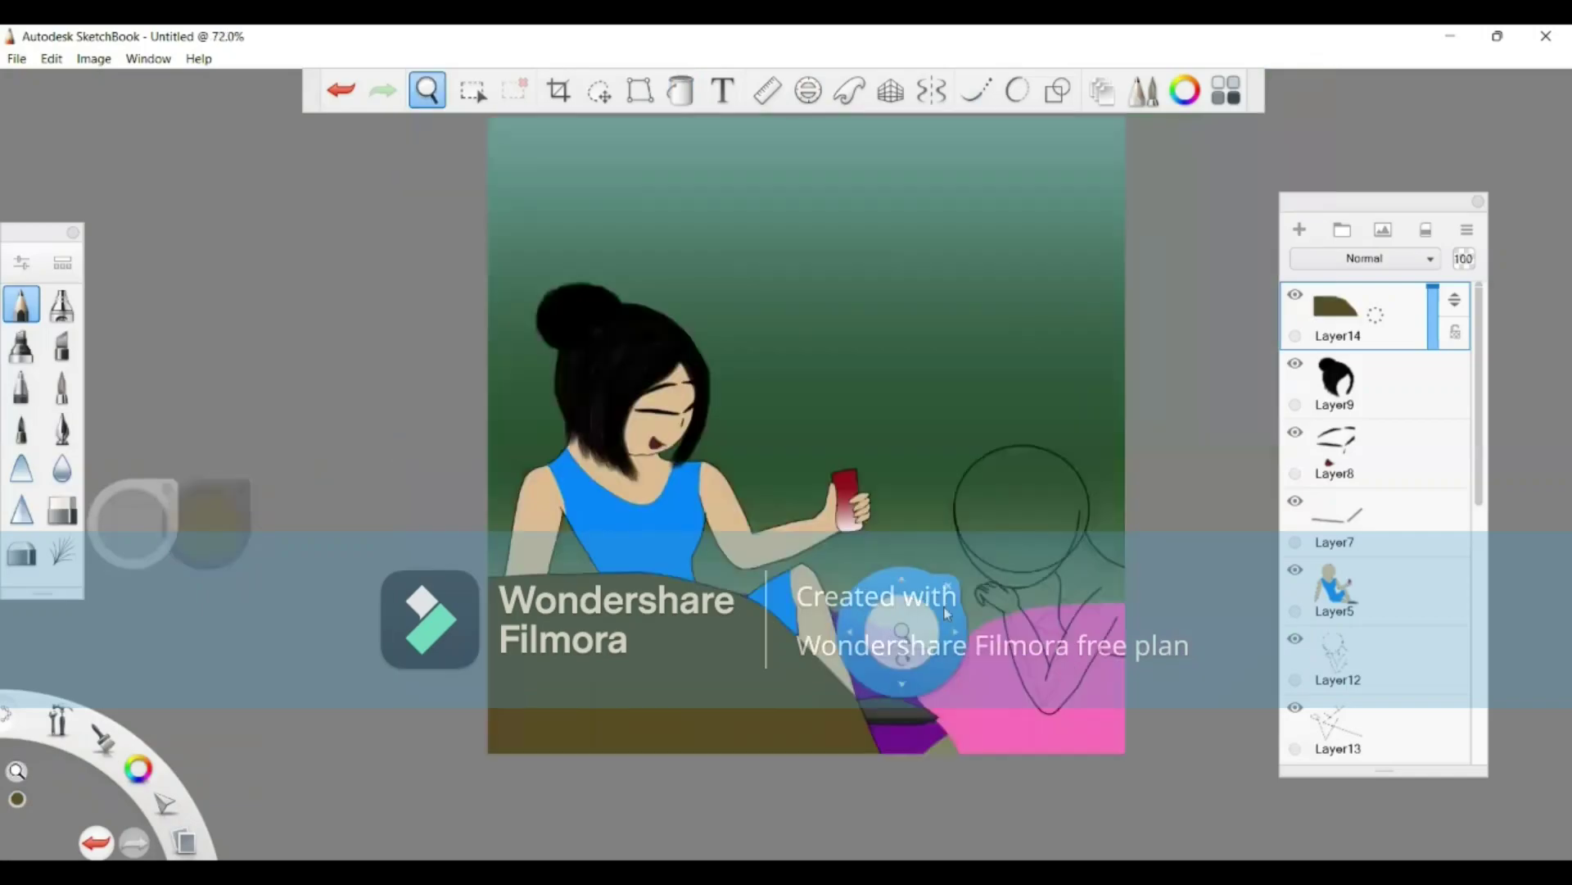
# Step: Try repositioning the brown mound farther left and lower, and undo the move
pyautogui.moveTo(905, 632); pyautogui.dragTo(898, 599)
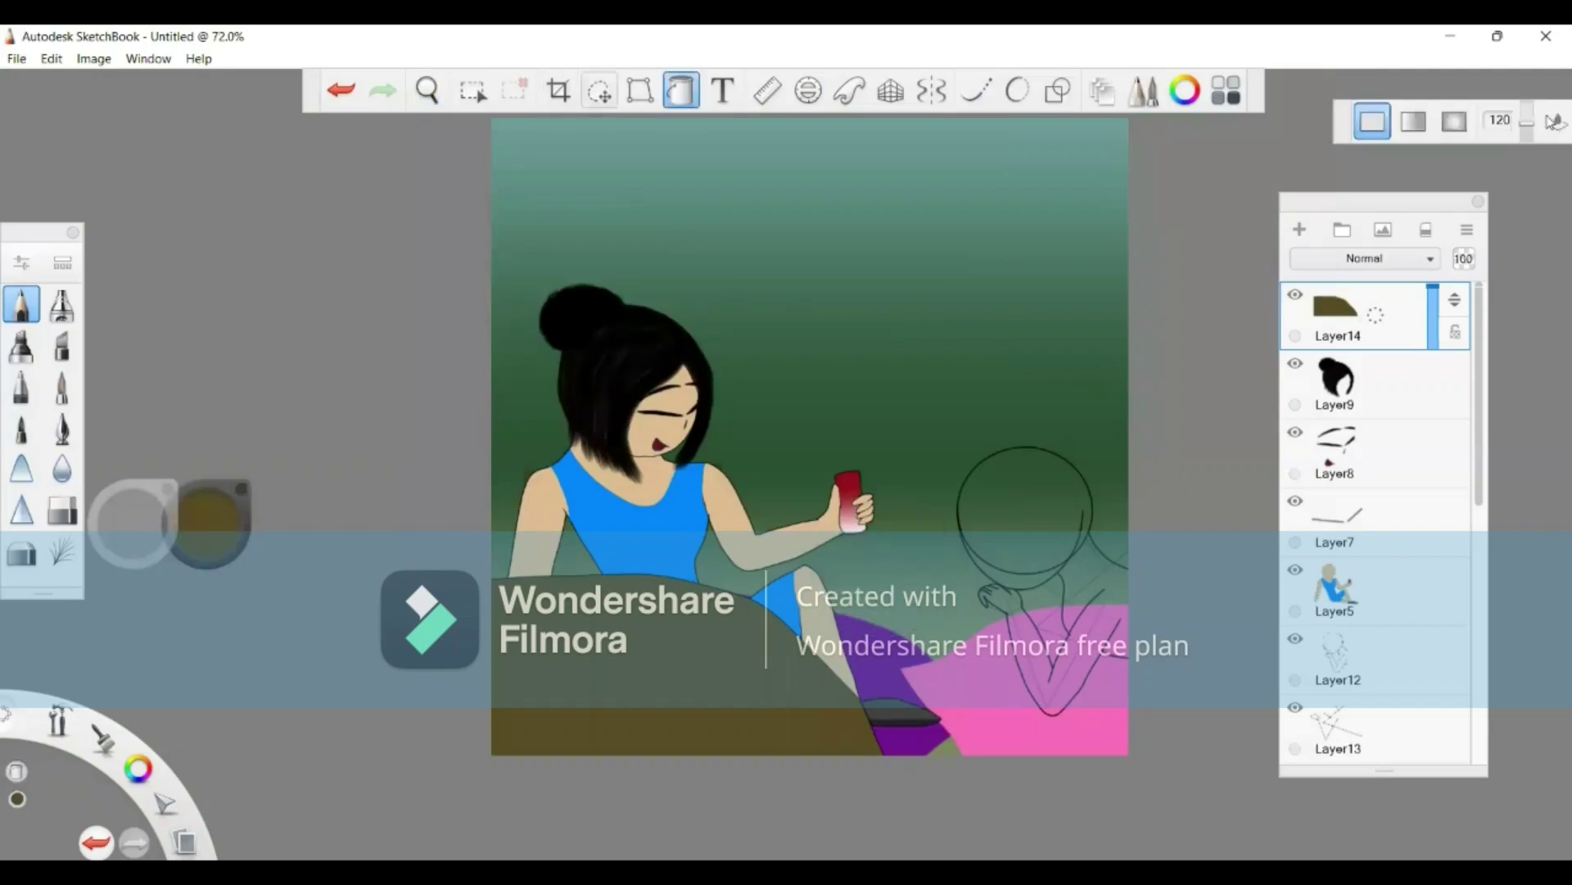
pyautogui.press('v')
pyautogui.moveTo(971, 496)
pyautogui.mouseDown()
pyautogui.moveTo(923, 459)
pyautogui.moveTo(990, 477)
pyautogui.mouseUp()
pyautogui.moveTo(804, 566); pyautogui.dragTo(734, 578)
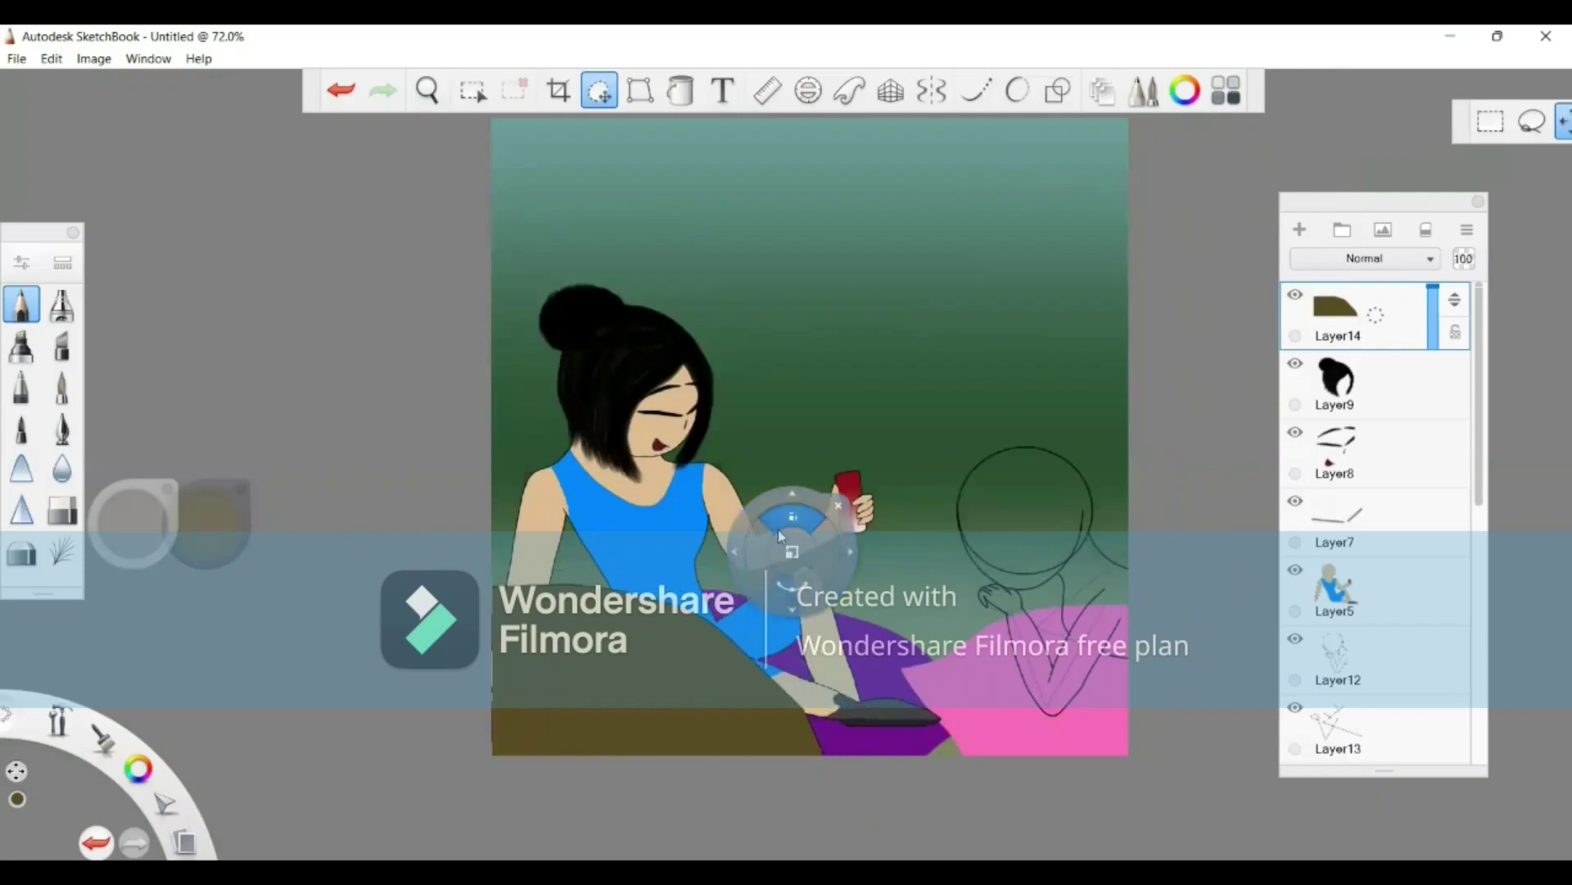
pyautogui.moveTo(788, 526); pyautogui.dragTo(789, 567)
pyautogui.moveTo(673, 602); pyautogui.dragTo(814, 628)
pyautogui.click(891, 503)
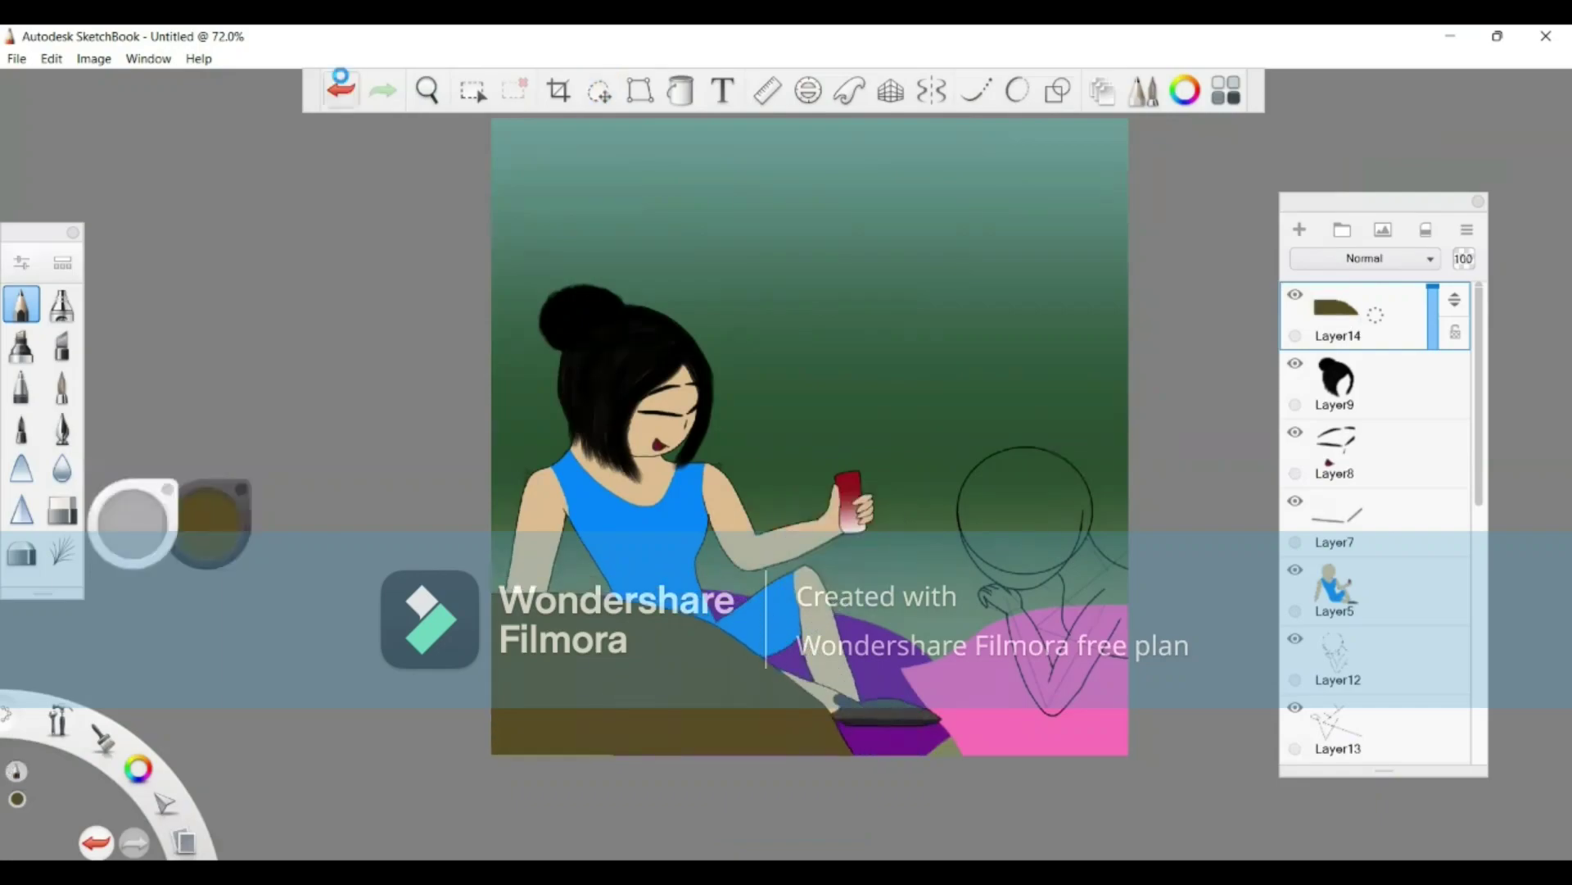
pyautogui.click(342, 86)
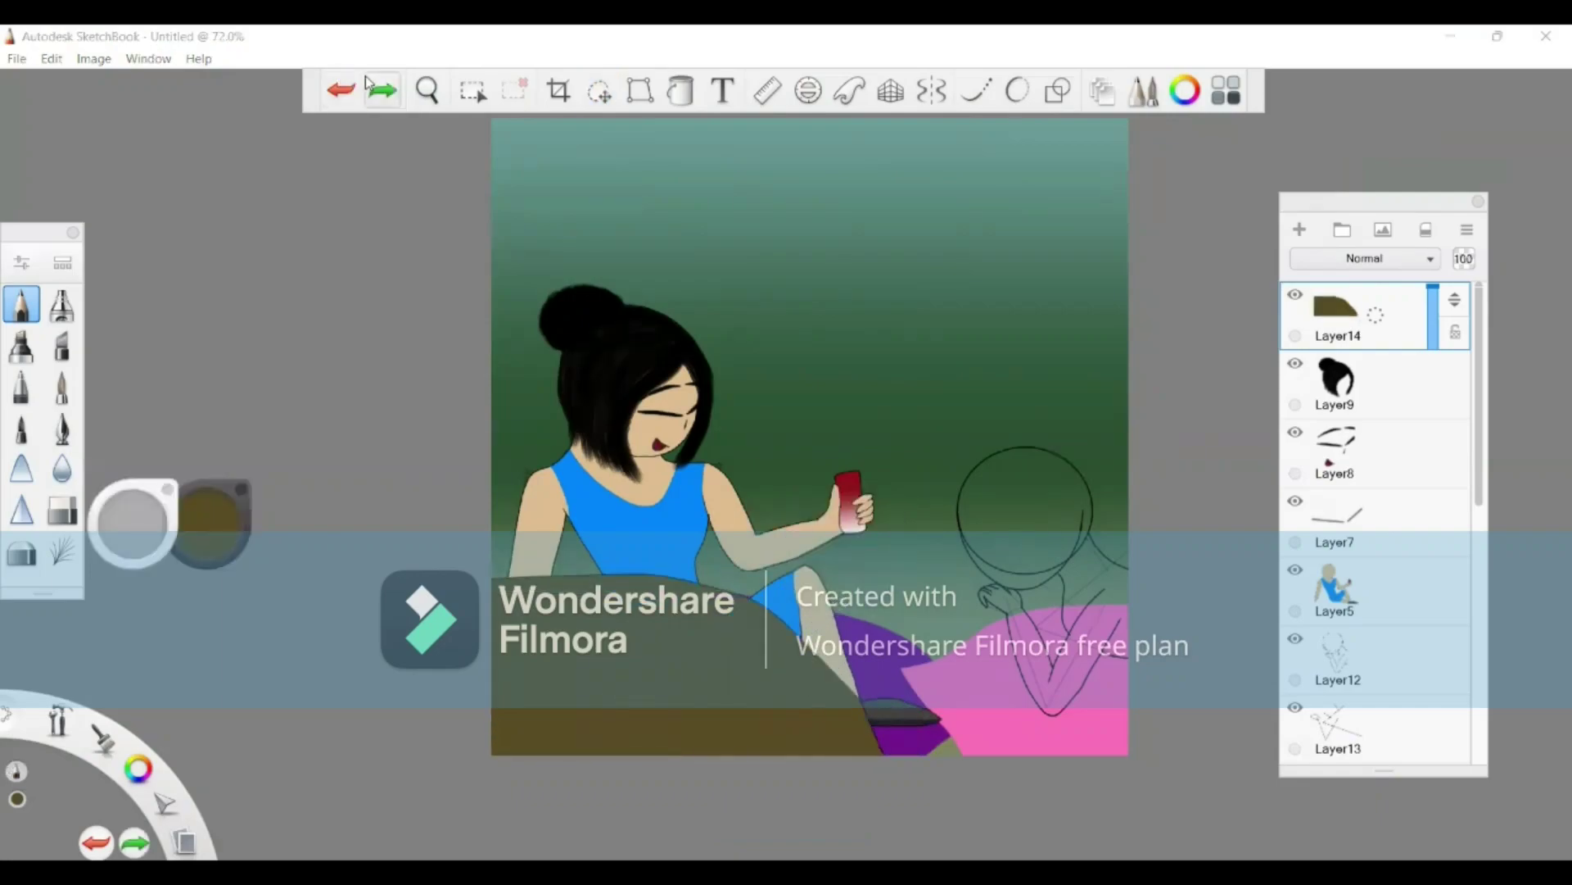
# Step: Move the brown mound left and slightly down to uncover the seated woman's lower legs
pyautogui.click(600, 90)
pyautogui.moveTo(1257, 152); pyautogui.dragTo(1216, 163)
pyautogui.moveTo(1078, 278); pyautogui.dragTo(1159, 254)
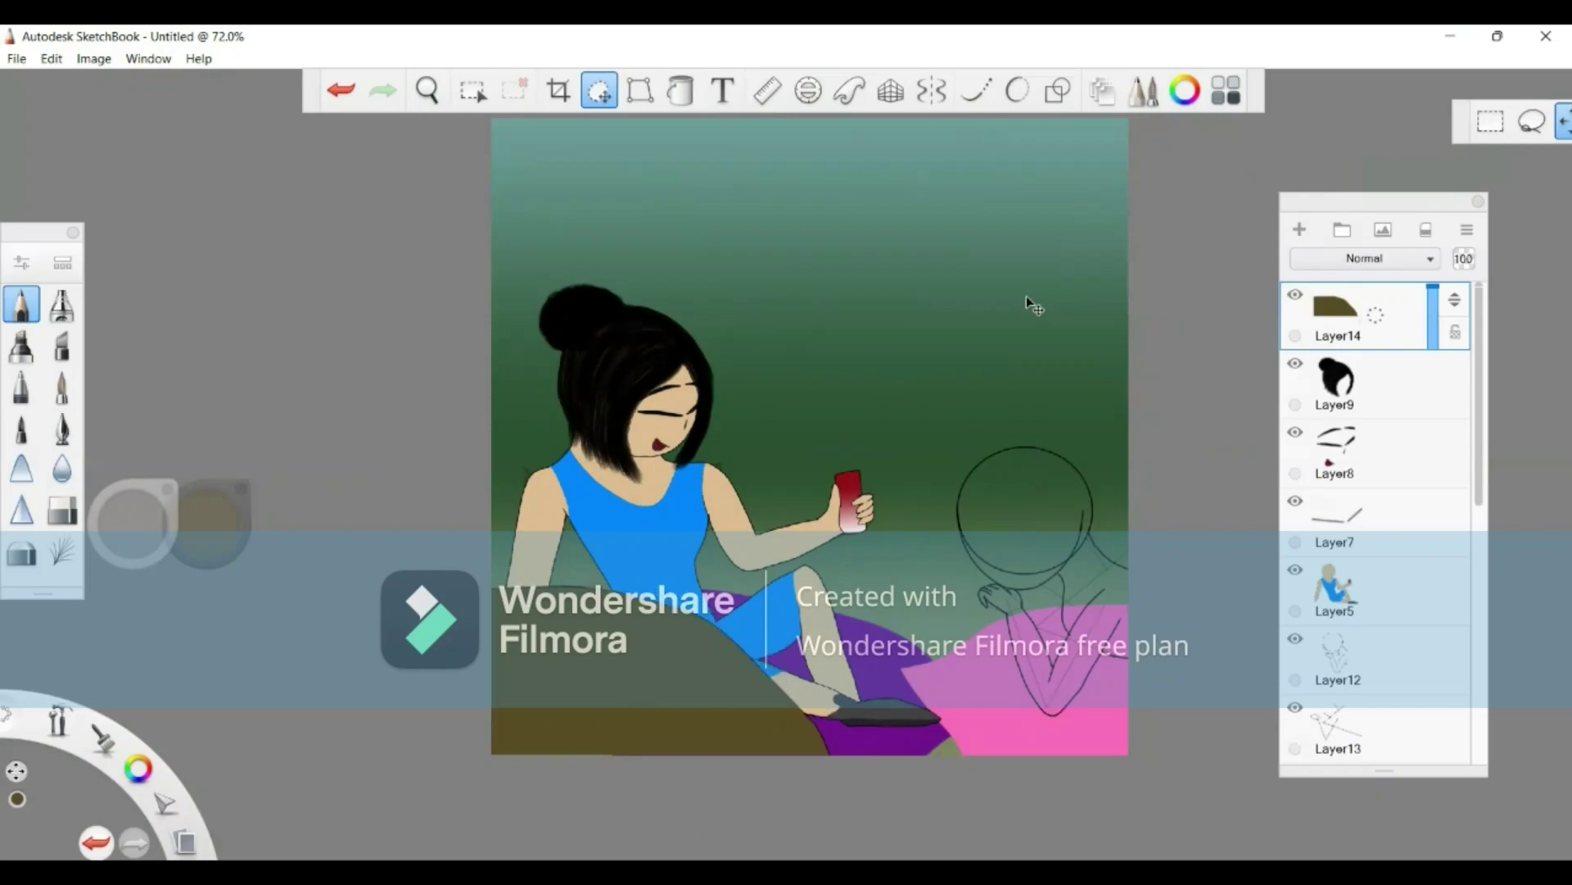
pyautogui.click(1192, 174)
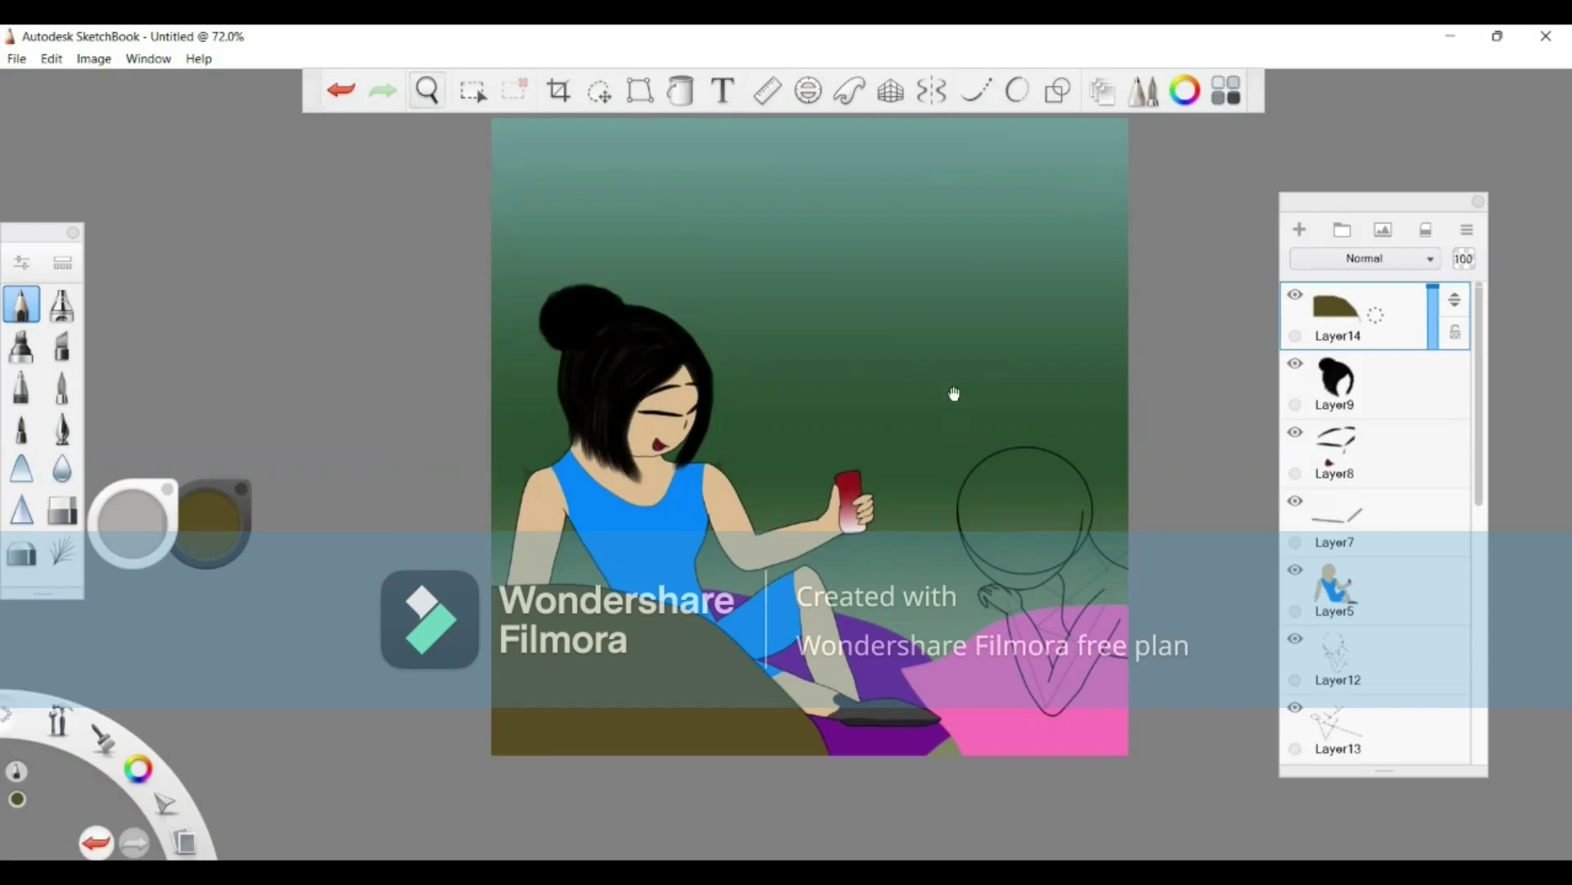
# Step: Erase the overlapping construction-circle lines around the second figure's jaw and the back of the head on Layer12
pyautogui.press('space')
pyautogui.moveTo(878, 530); pyautogui.dragTo(947, 469)
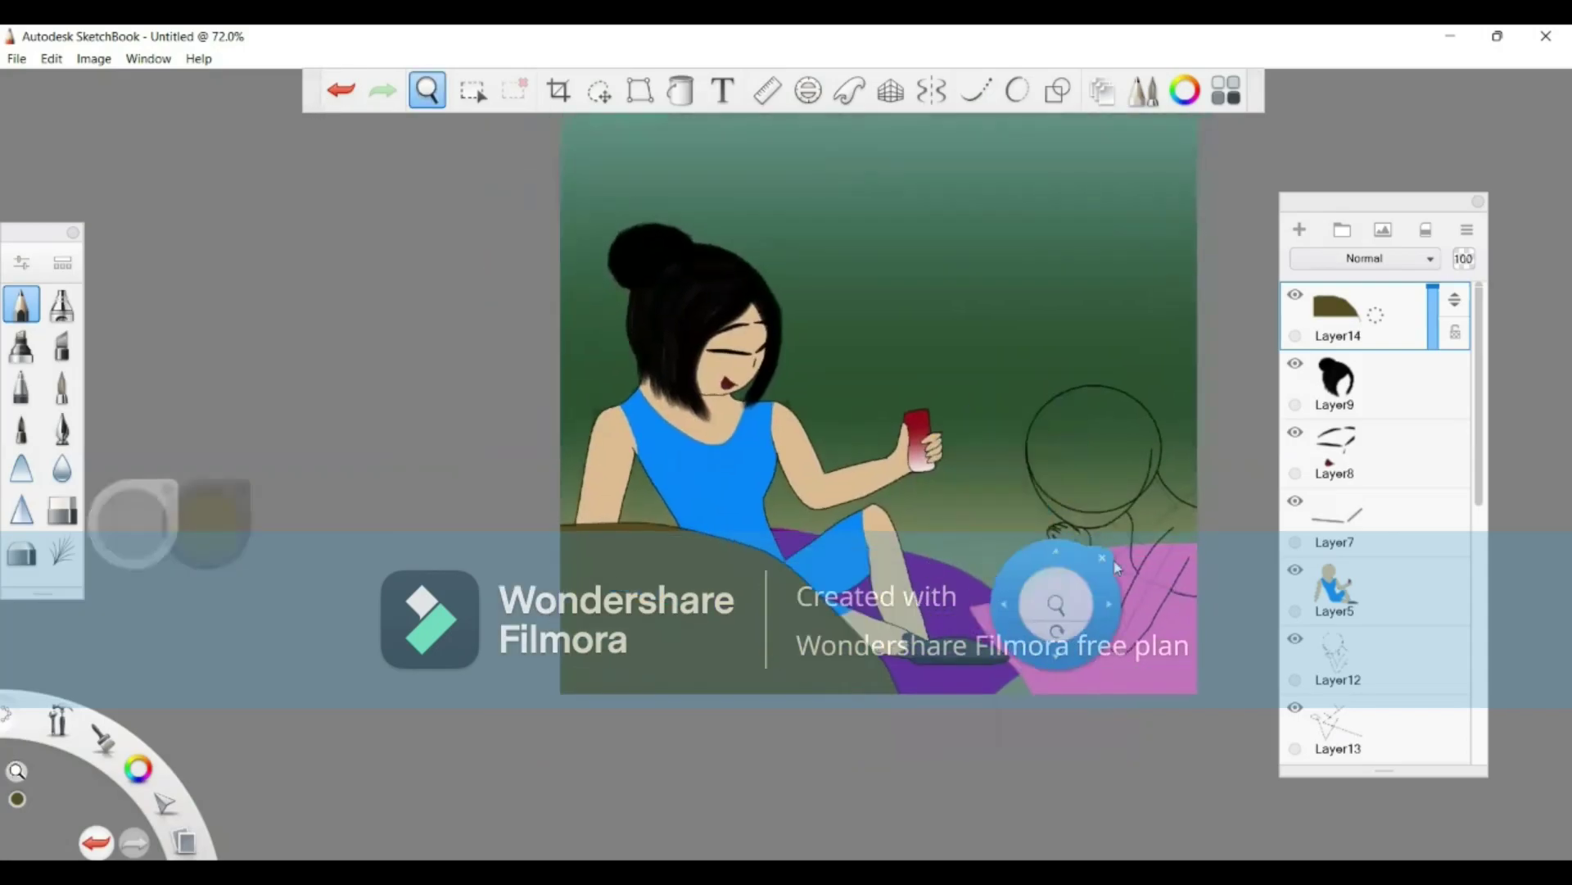
pyautogui.moveTo(720, 544); pyautogui.dragTo(955, 502)
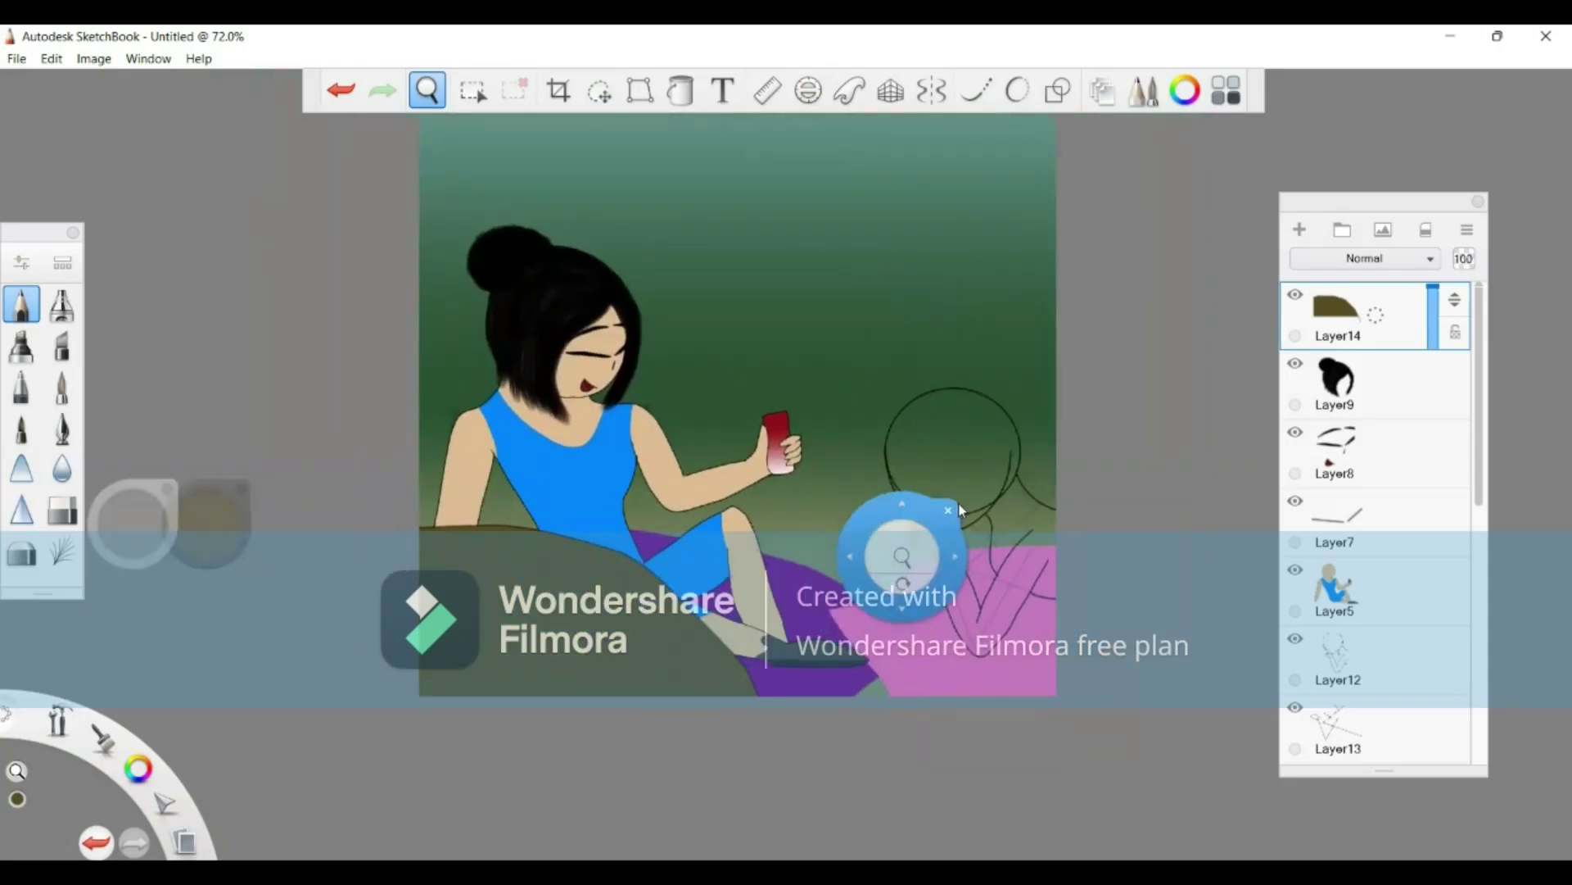
pyautogui.click(949, 510)
pyautogui.moveTo(825, 508); pyautogui.dragTo(1009, 544)
pyautogui.moveTo(1101, 604); pyautogui.dragTo(860, 629)
pyautogui.moveTo(953, 608); pyautogui.dragTo(1215, 624)
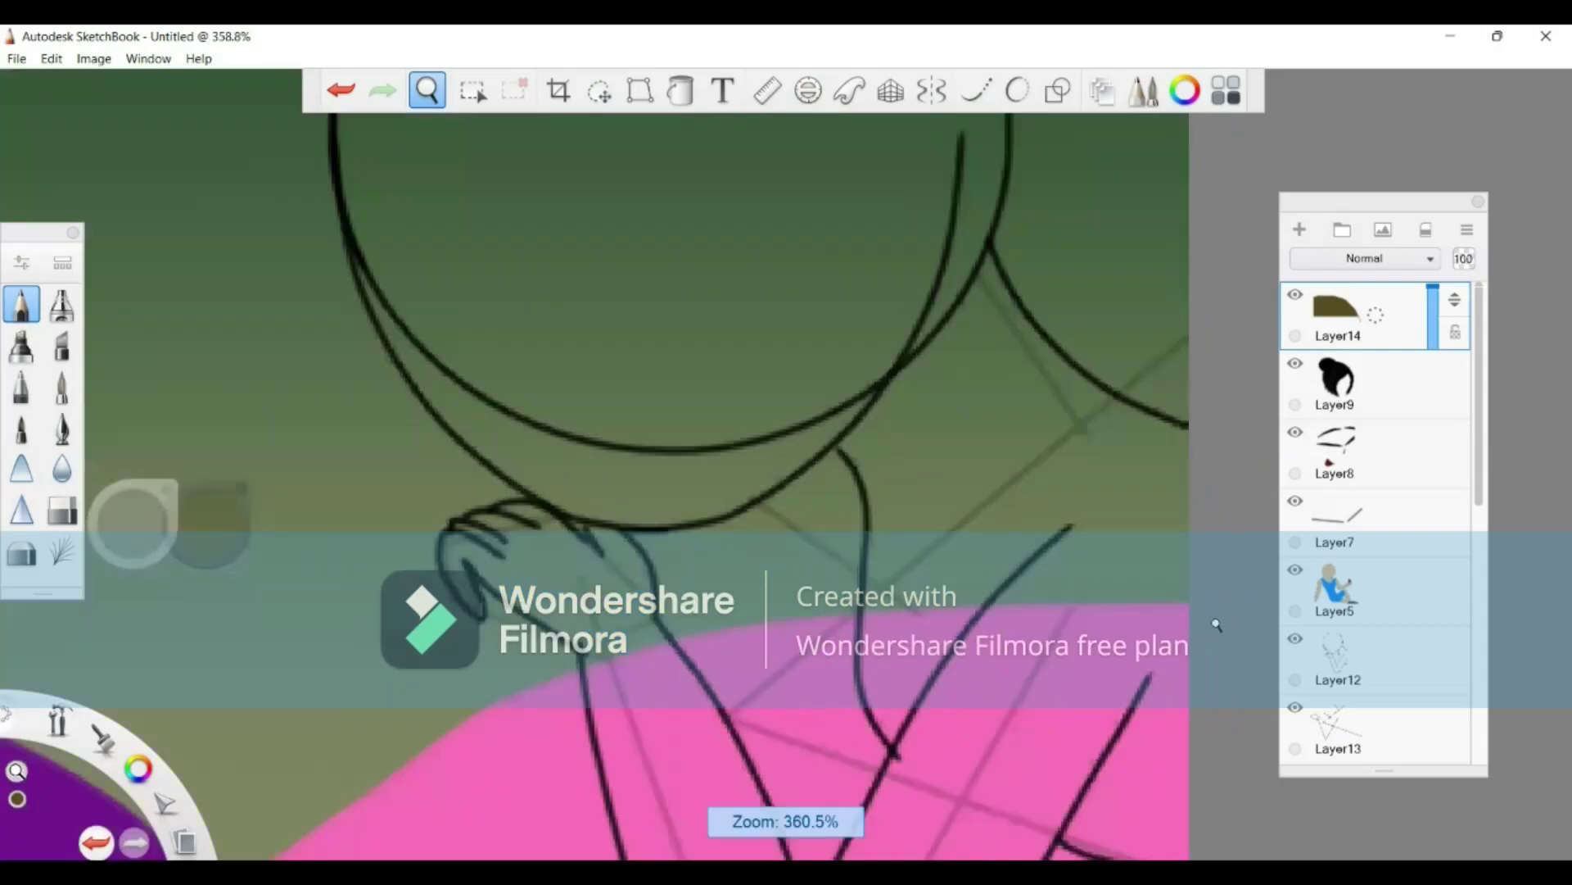
pyautogui.moveTo(882, 543); pyautogui.dragTo(886, 582)
pyautogui.moveTo(874, 397); pyautogui.dragTo(941, 509)
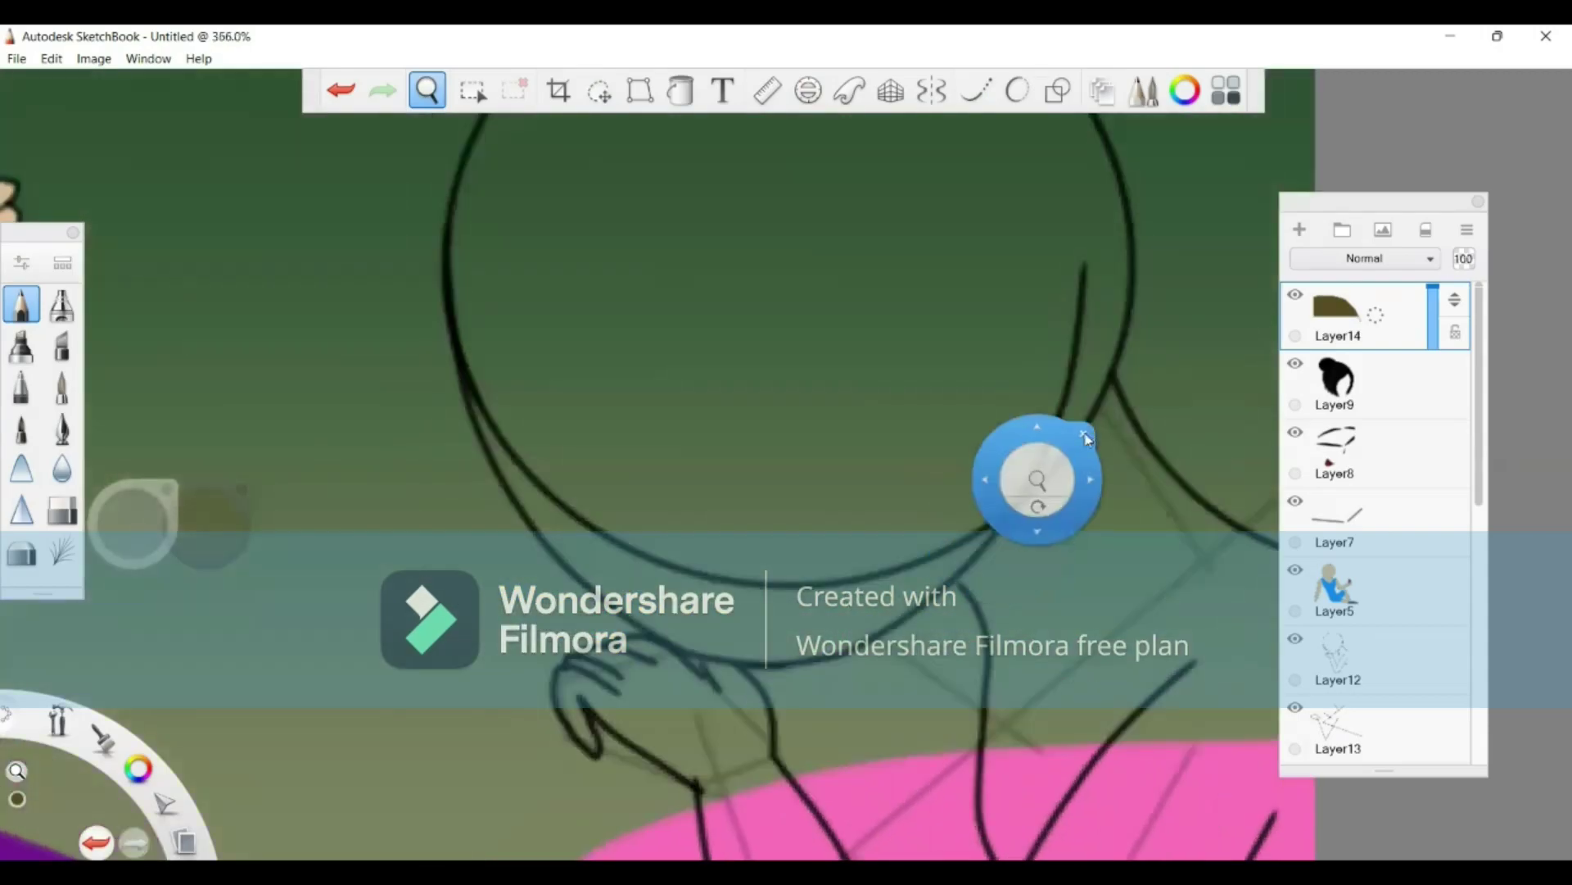
pyautogui.click(1080, 434)
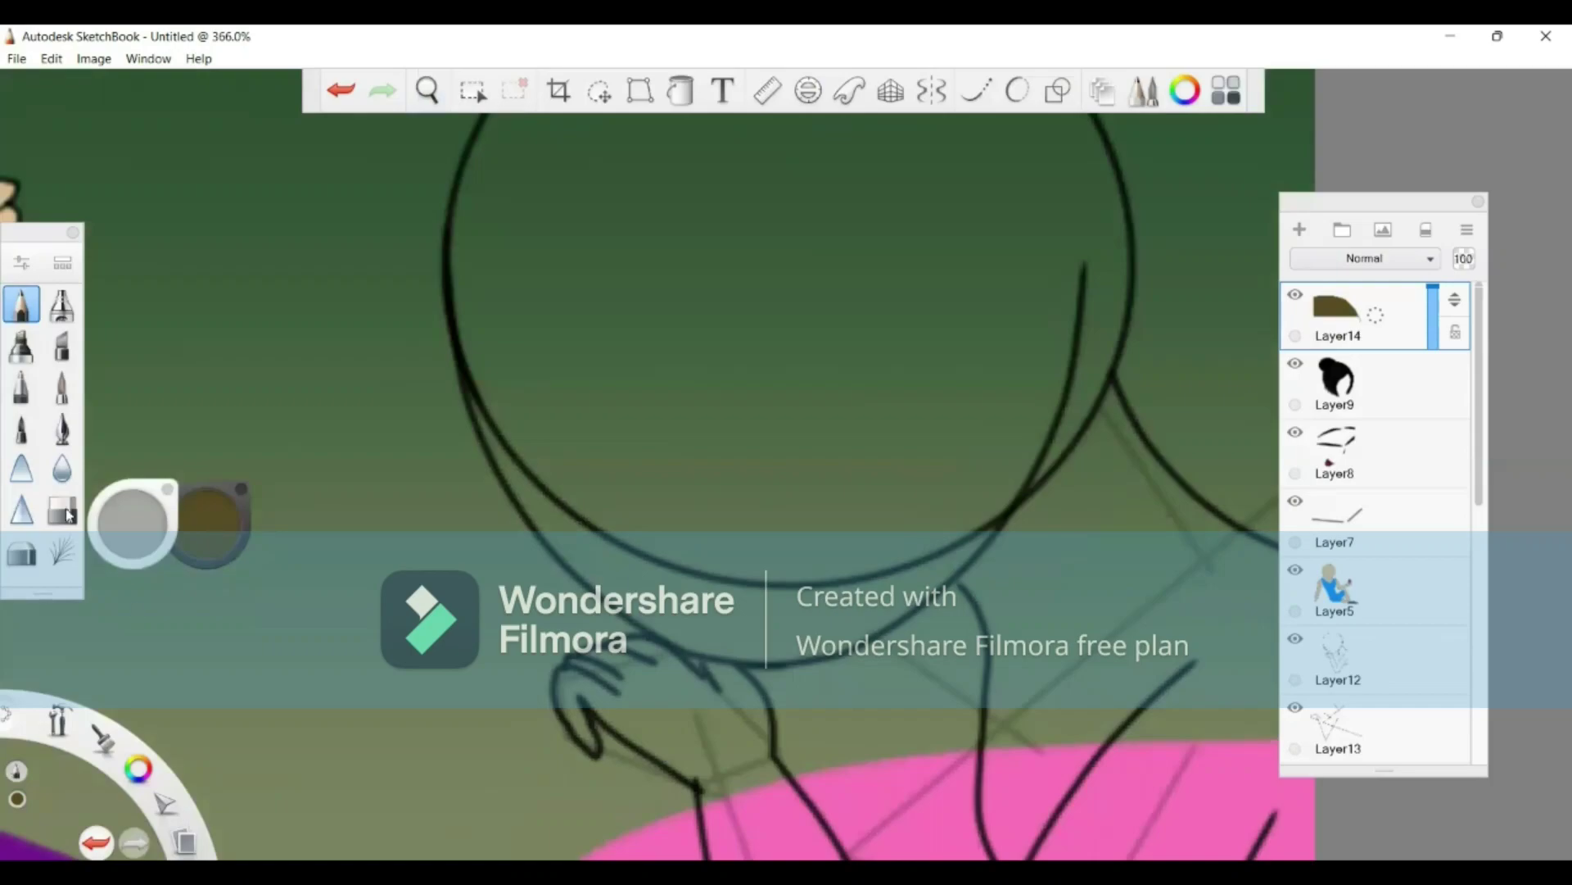
pyautogui.moveTo(506, 371)
pyautogui.mouseDown()
pyautogui.moveTo(604, 485)
pyautogui.moveTo(545, 441)
pyautogui.mouseUp()
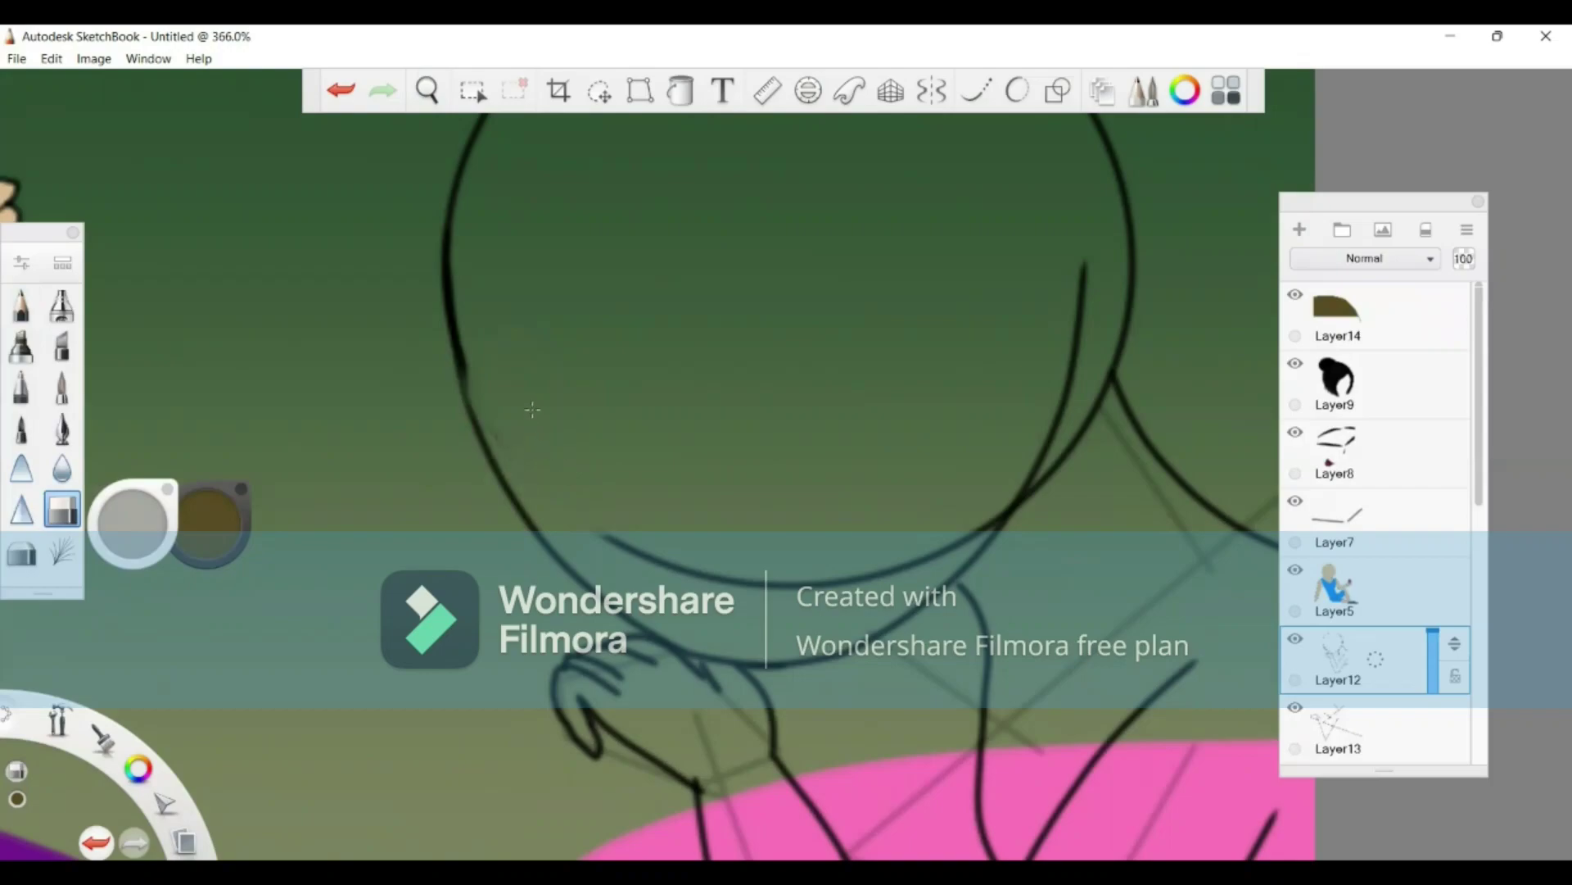
pyautogui.moveTo(598, 534)
pyautogui.mouseDown()
pyautogui.moveTo(733, 583)
pyautogui.moveTo(856, 583)
pyautogui.moveTo(1054, 404)
pyautogui.moveTo(1089, 421)
pyautogui.moveTo(1057, 401)
pyautogui.moveTo(1055, 502)
pyautogui.moveTo(1085, 262)
pyautogui.moveTo(1051, 251)
pyautogui.mouseUp()
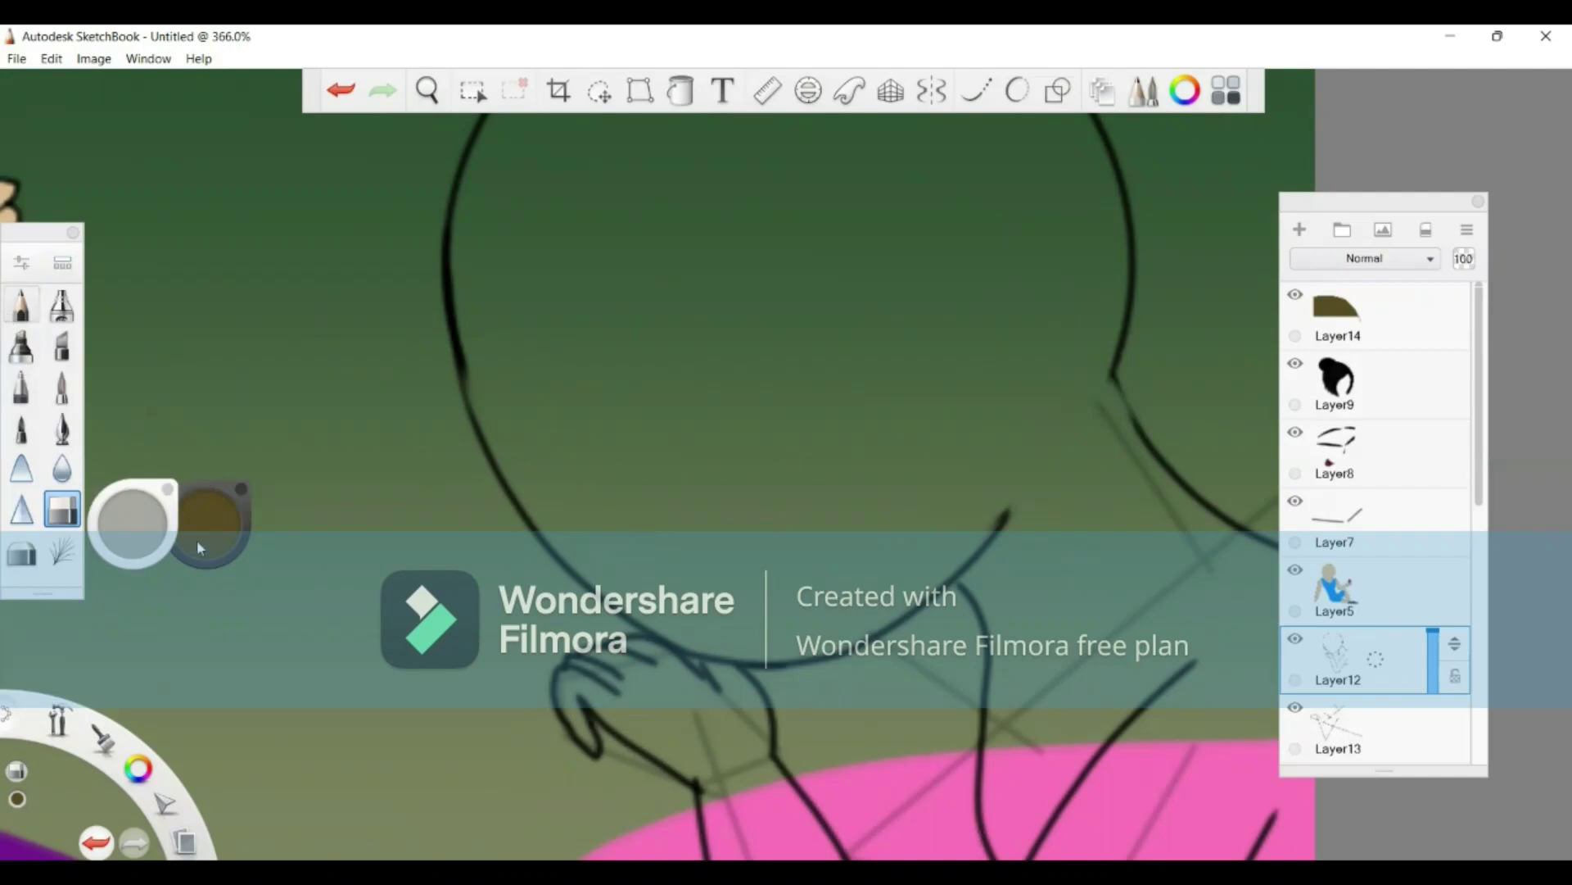
# Step: Redraw in black the short line joins where the second figure's back and throat lines meet the head
pyautogui.click(197, 542)
pyautogui.click(238, 769)
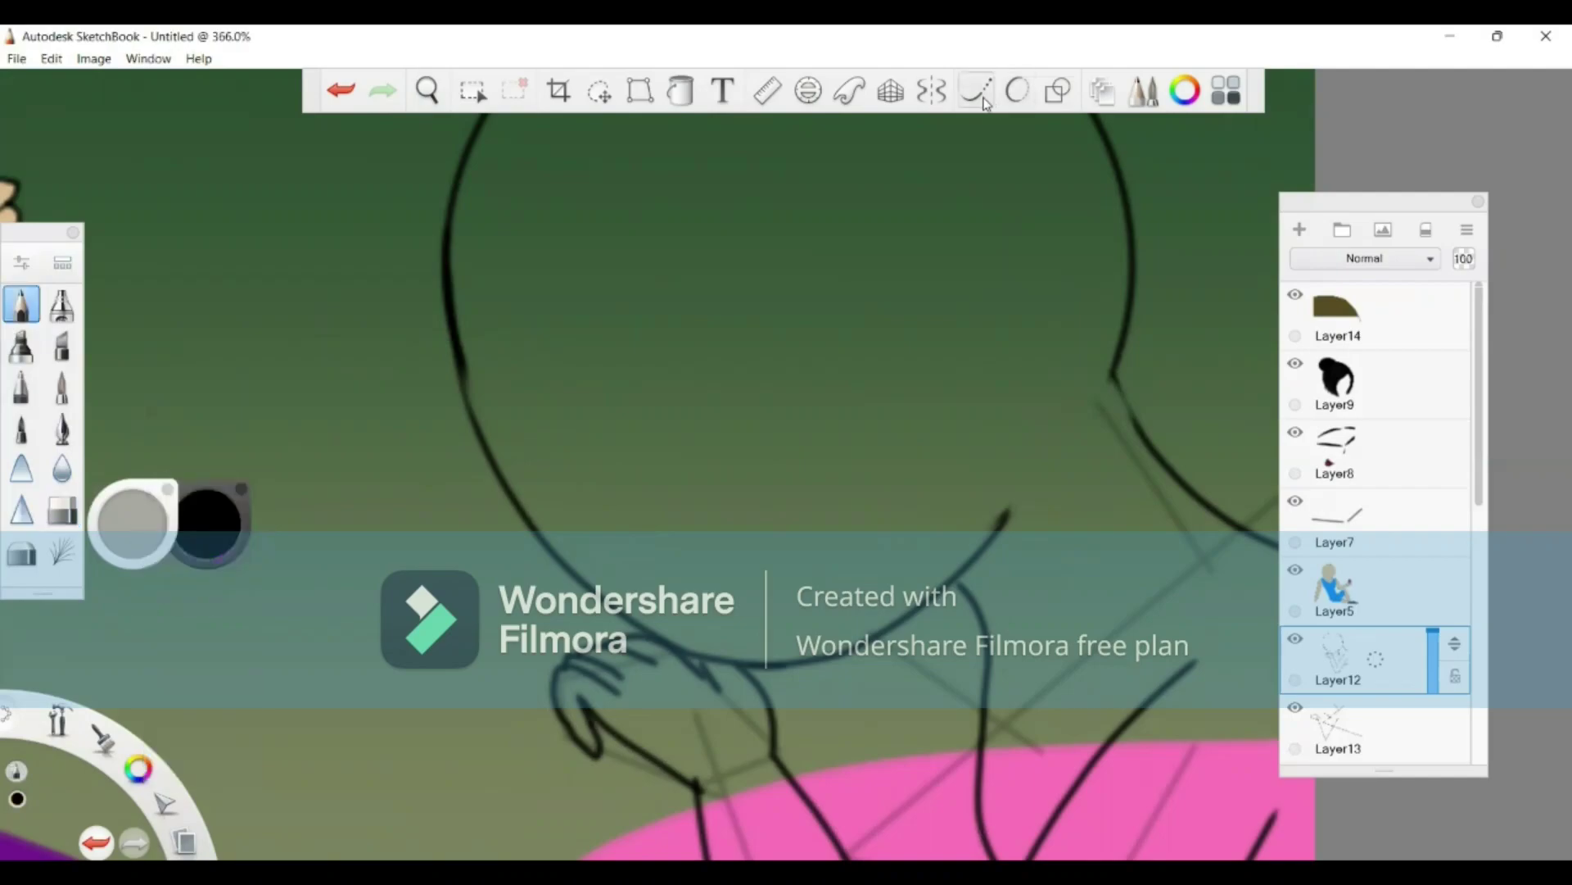
pyautogui.moveTo(1113, 375); pyautogui.dragTo(1147, 449)
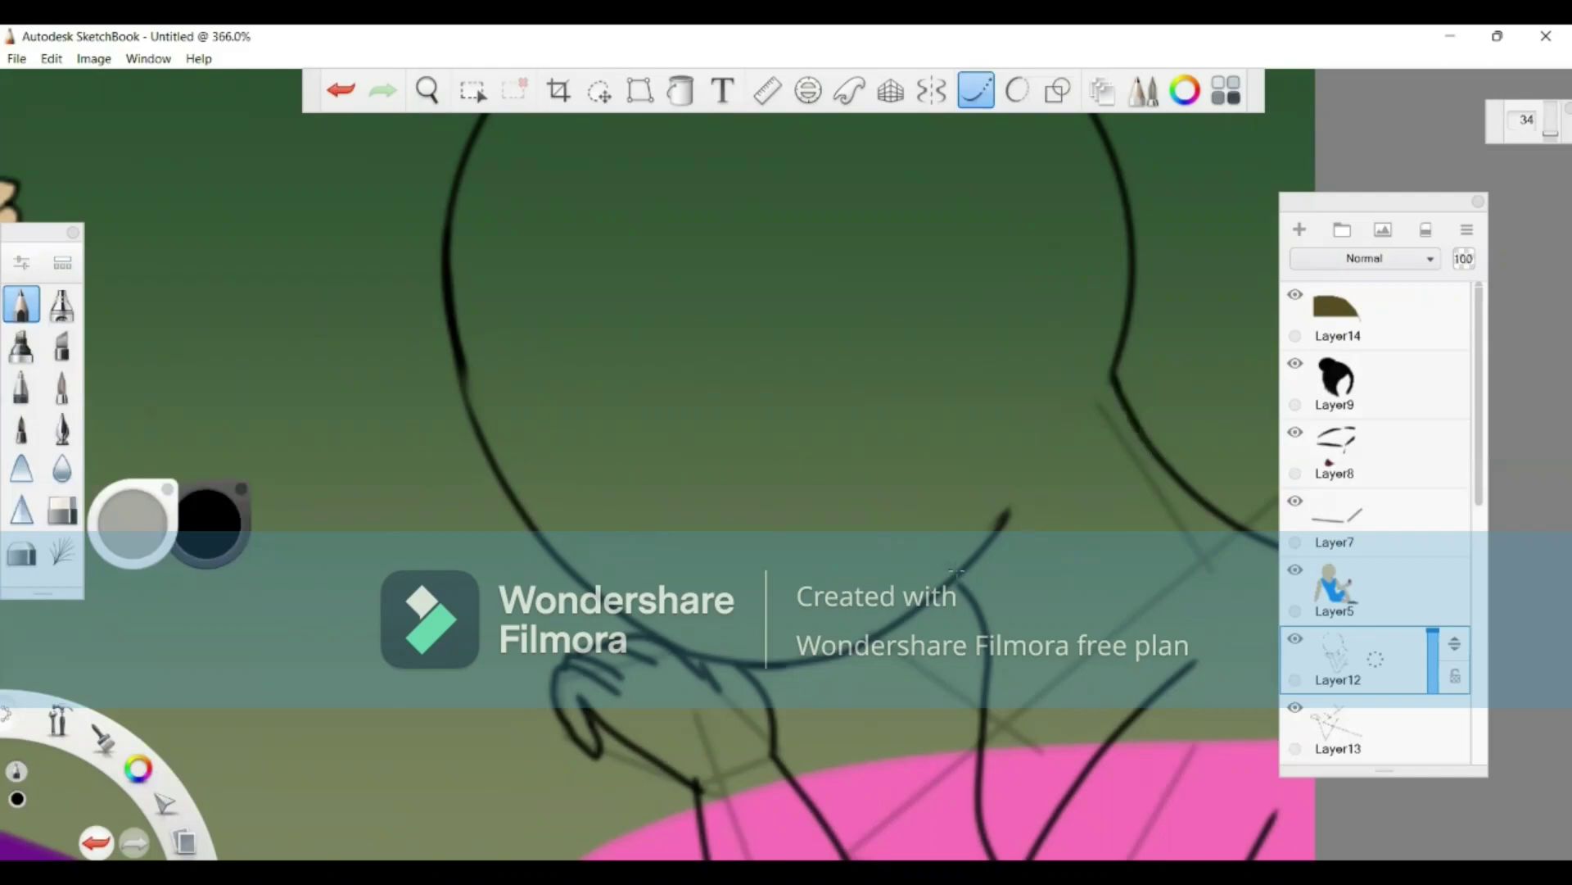
pyautogui.moveTo(959, 582); pyautogui.dragTo(983, 618)
# Step: Sample the blue of the seated woman's dress as the brush colour for the second figure's clothing
pyautogui.click(427, 92)
pyautogui.moveTo(988, 601); pyautogui.dragTo(557, 489)
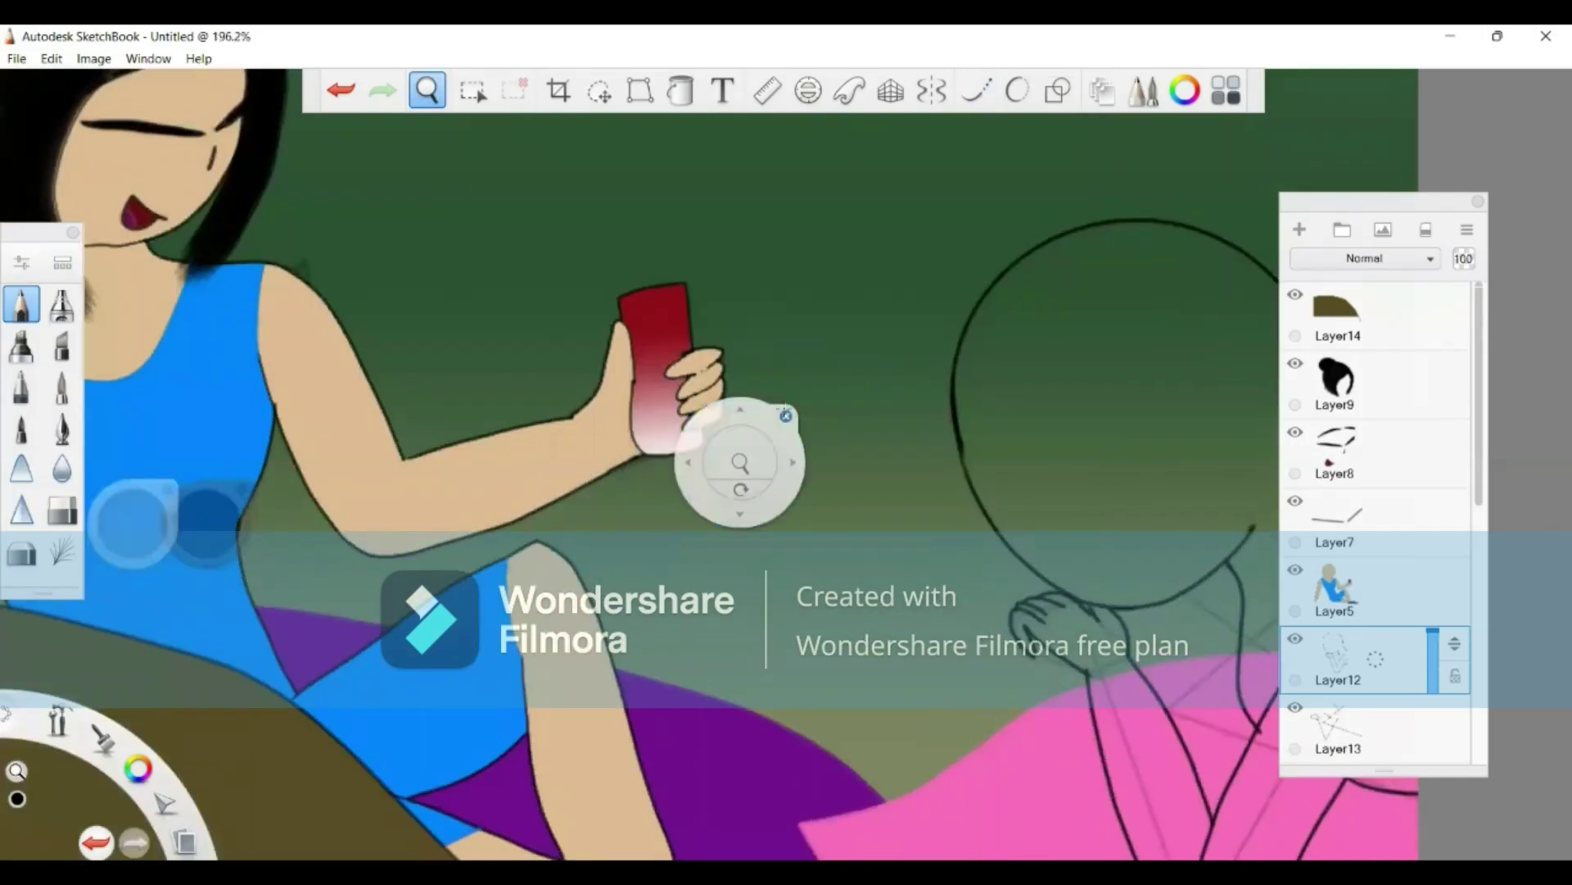
pyautogui.click(786, 415)
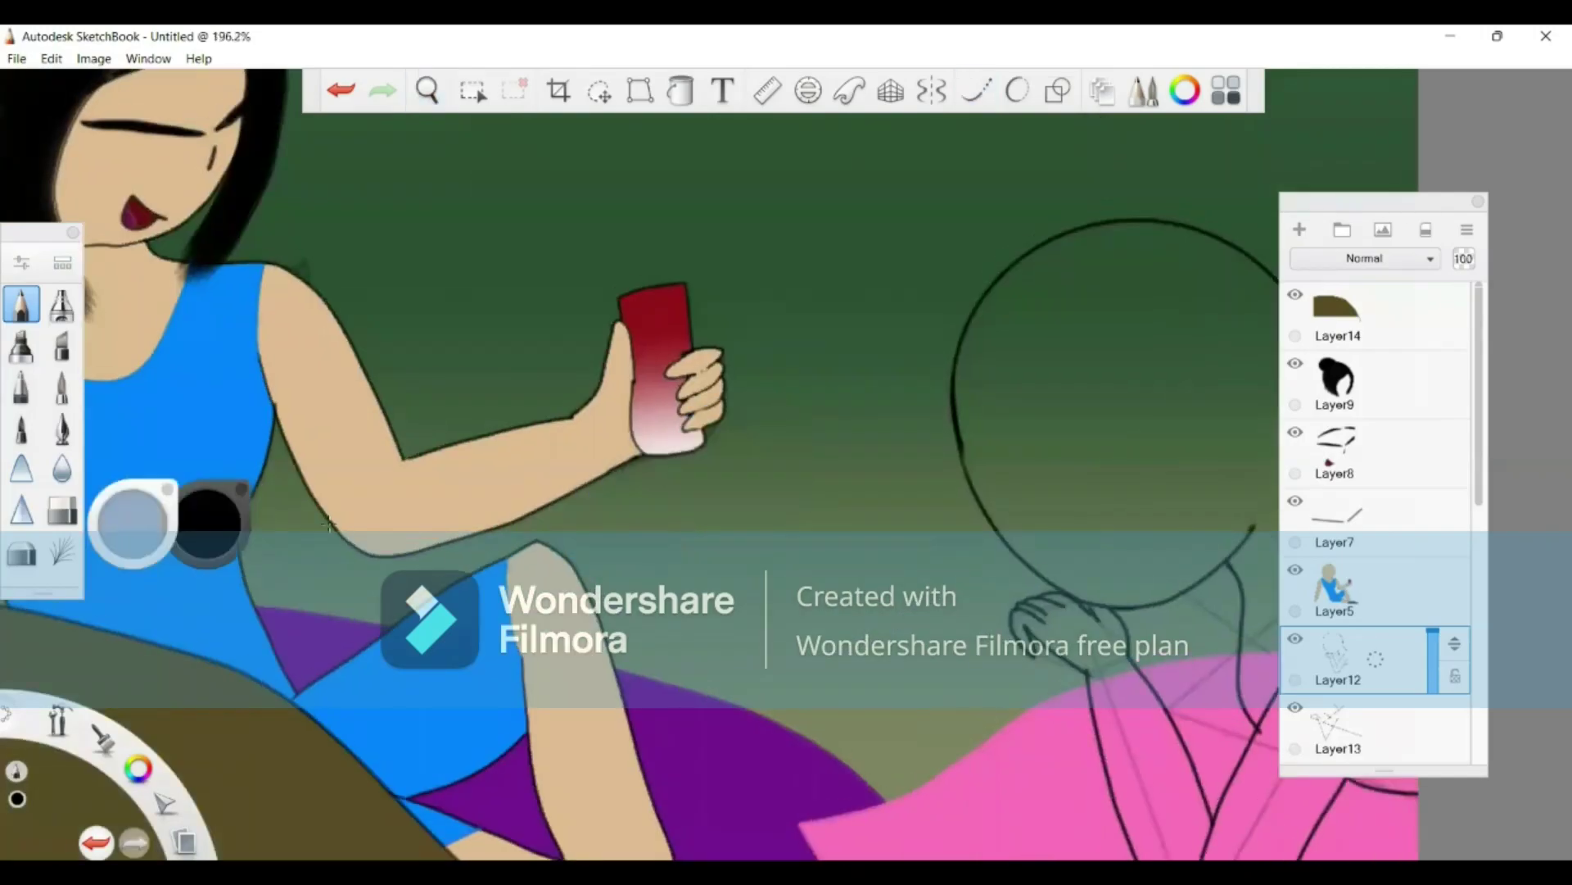
pyautogui.click(206, 539)
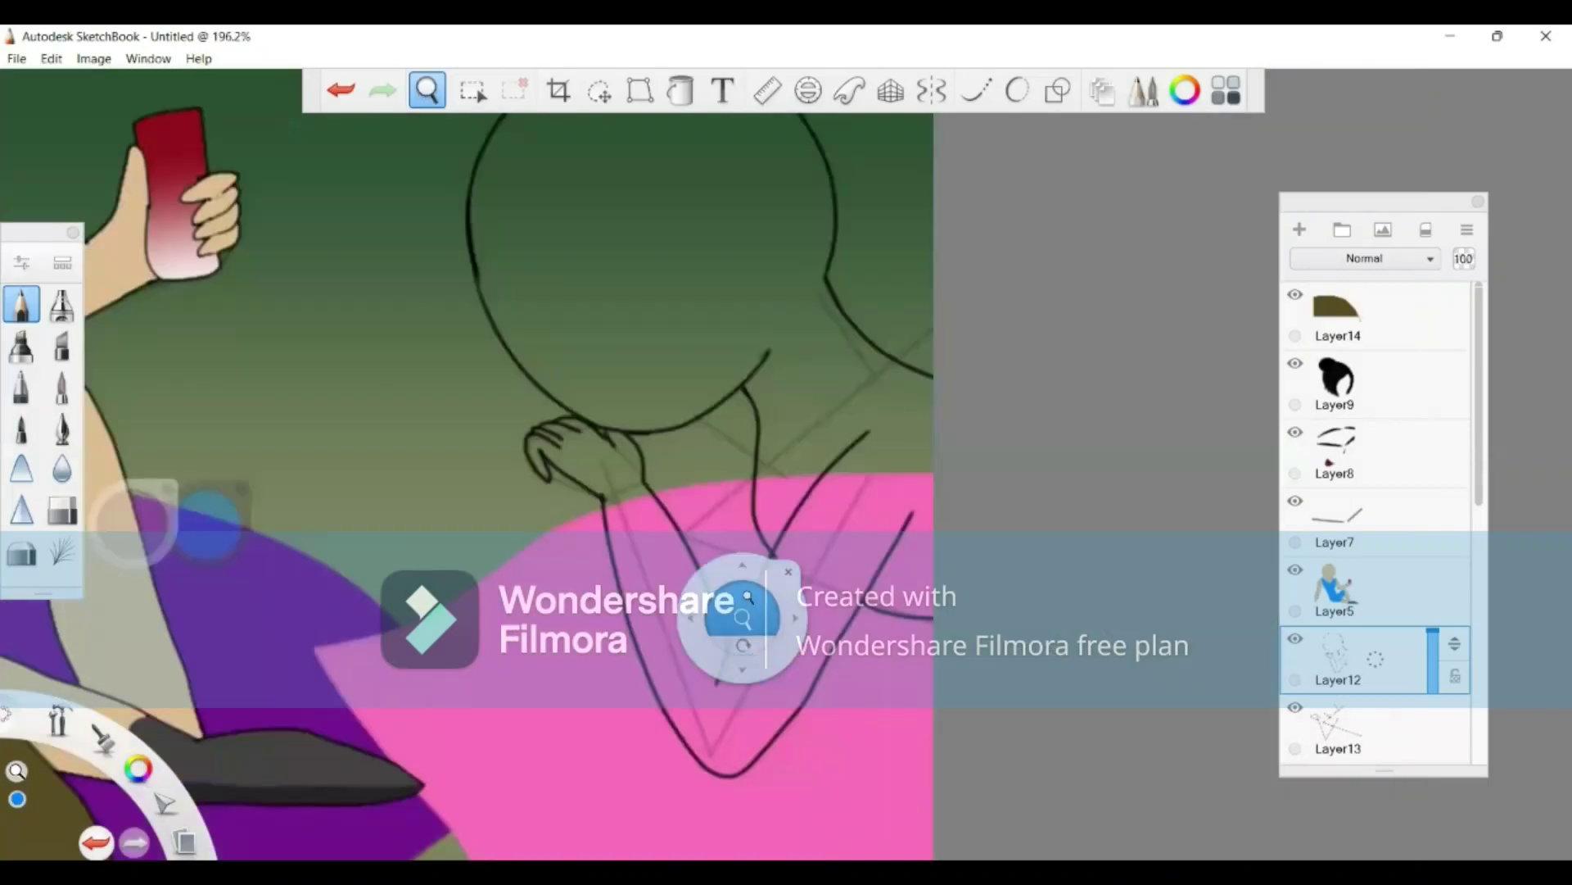
pyautogui.moveTo(741, 615); pyautogui.dragTo(905, 510)
pyautogui.click(951, 464)
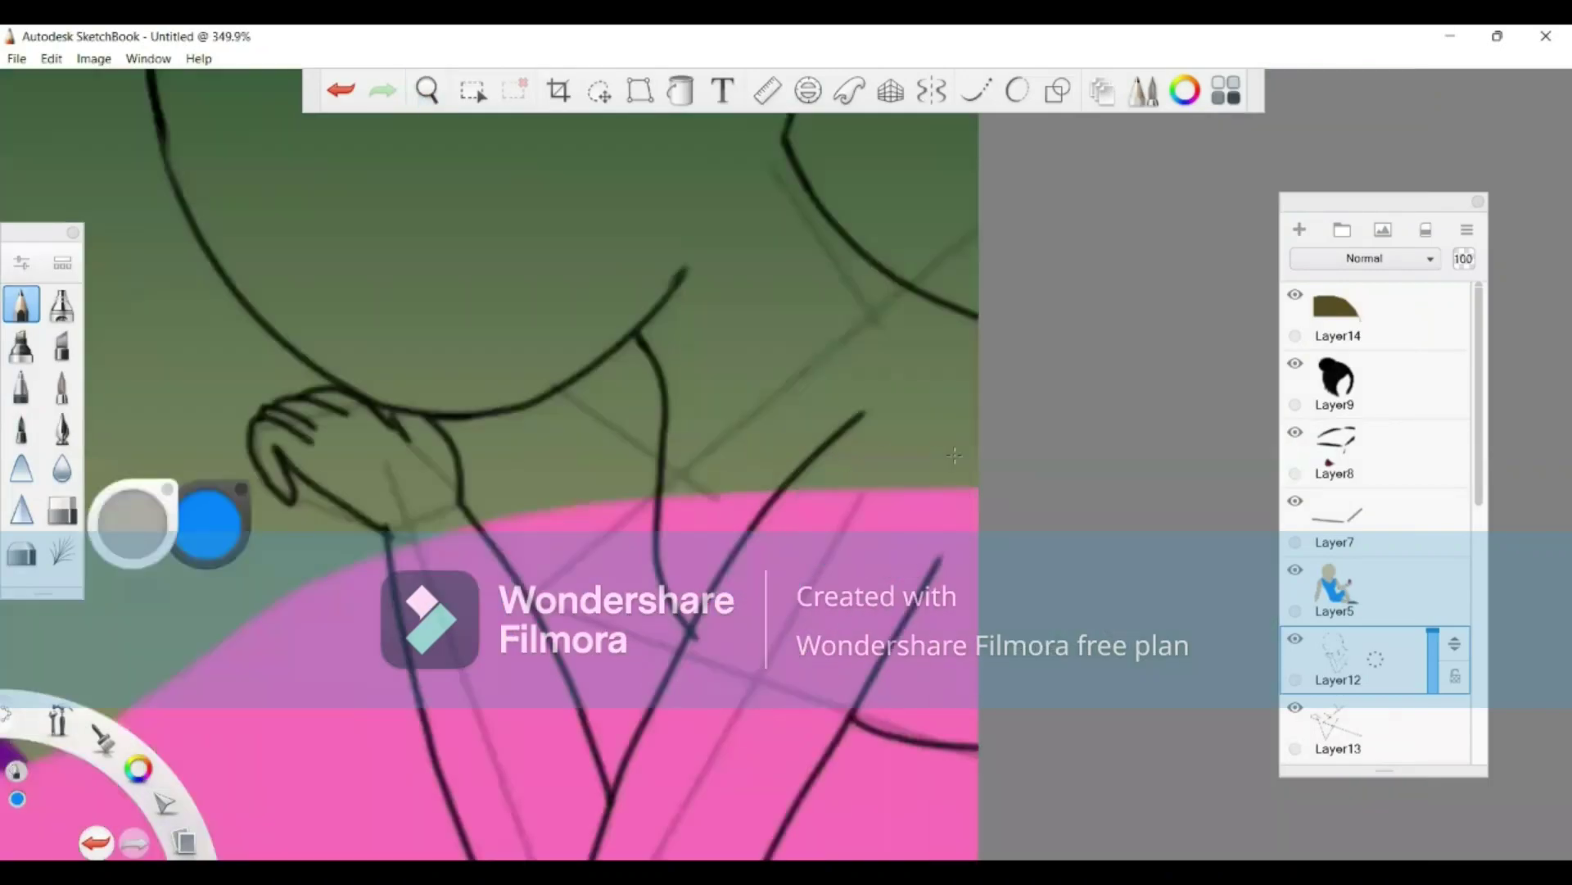
# Step: Try a blue sleeve curve and a blue neckline stroke on the second figure, undoing each one
pyautogui.click(976, 90)
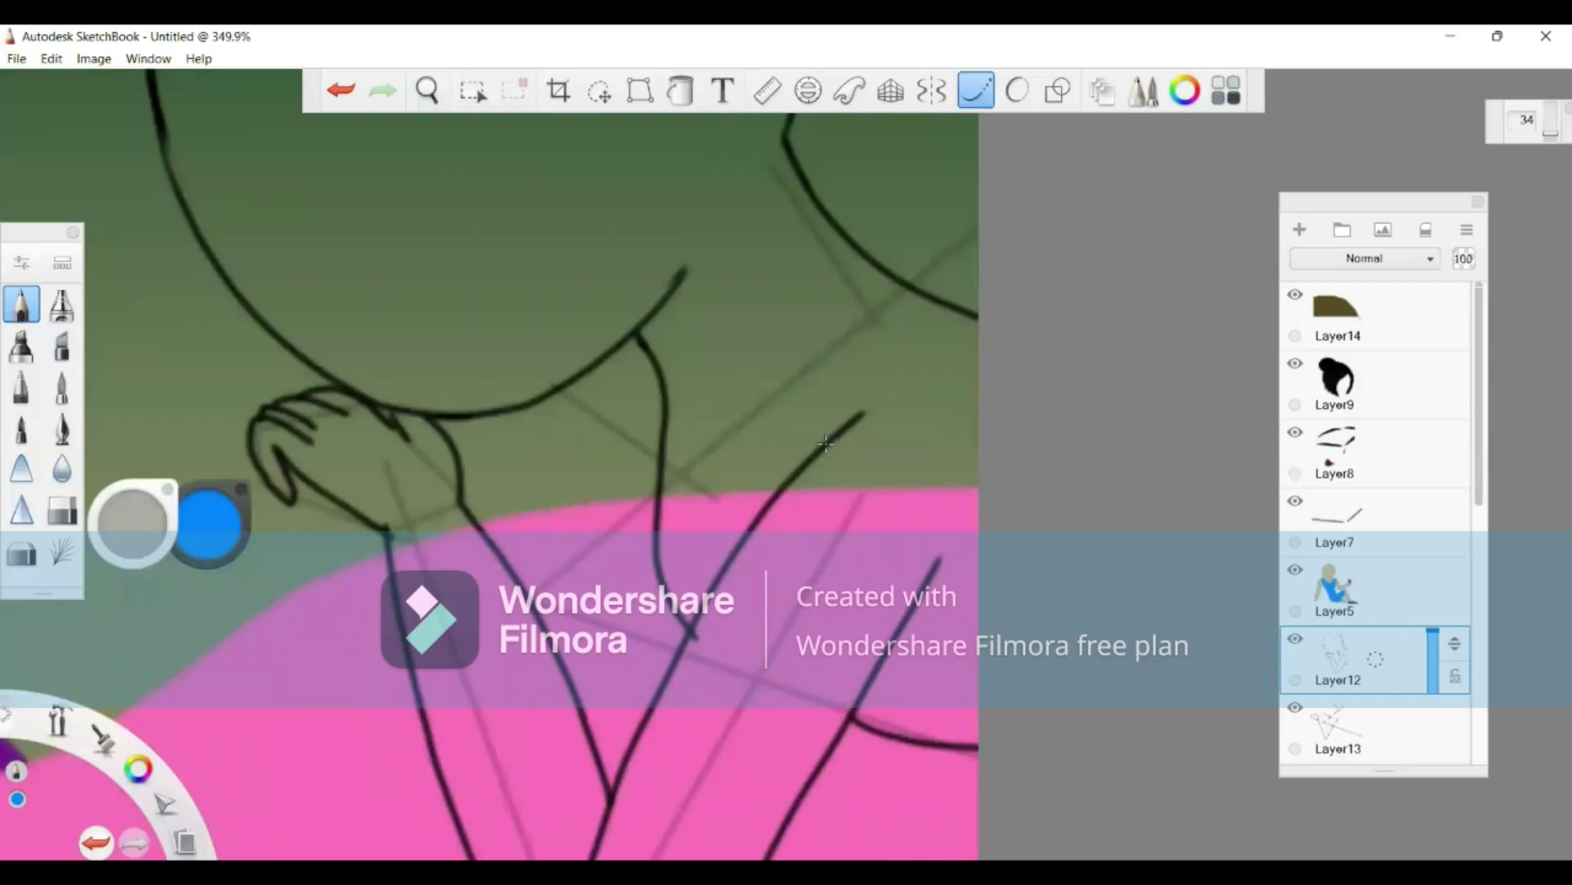
pyautogui.moveTo(826, 443)
pyautogui.mouseDown()
pyautogui.moveTo(947, 525)
pyautogui.moveTo(970, 625)
pyautogui.moveTo(963, 638)
pyautogui.moveTo(887, 618)
pyautogui.mouseUp()
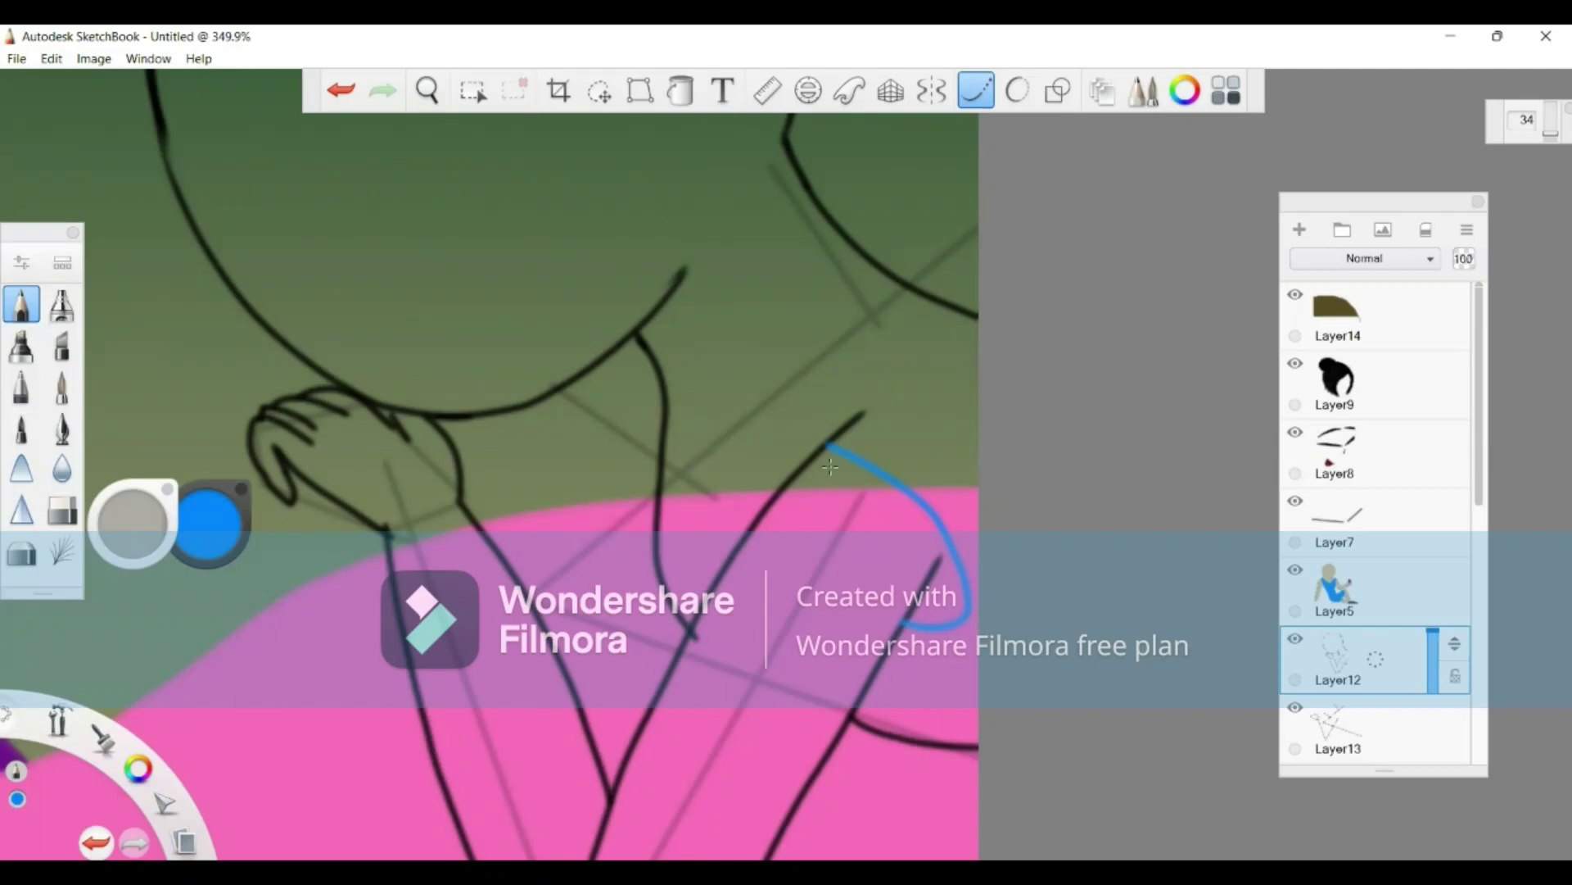
pyautogui.click(338, 86)
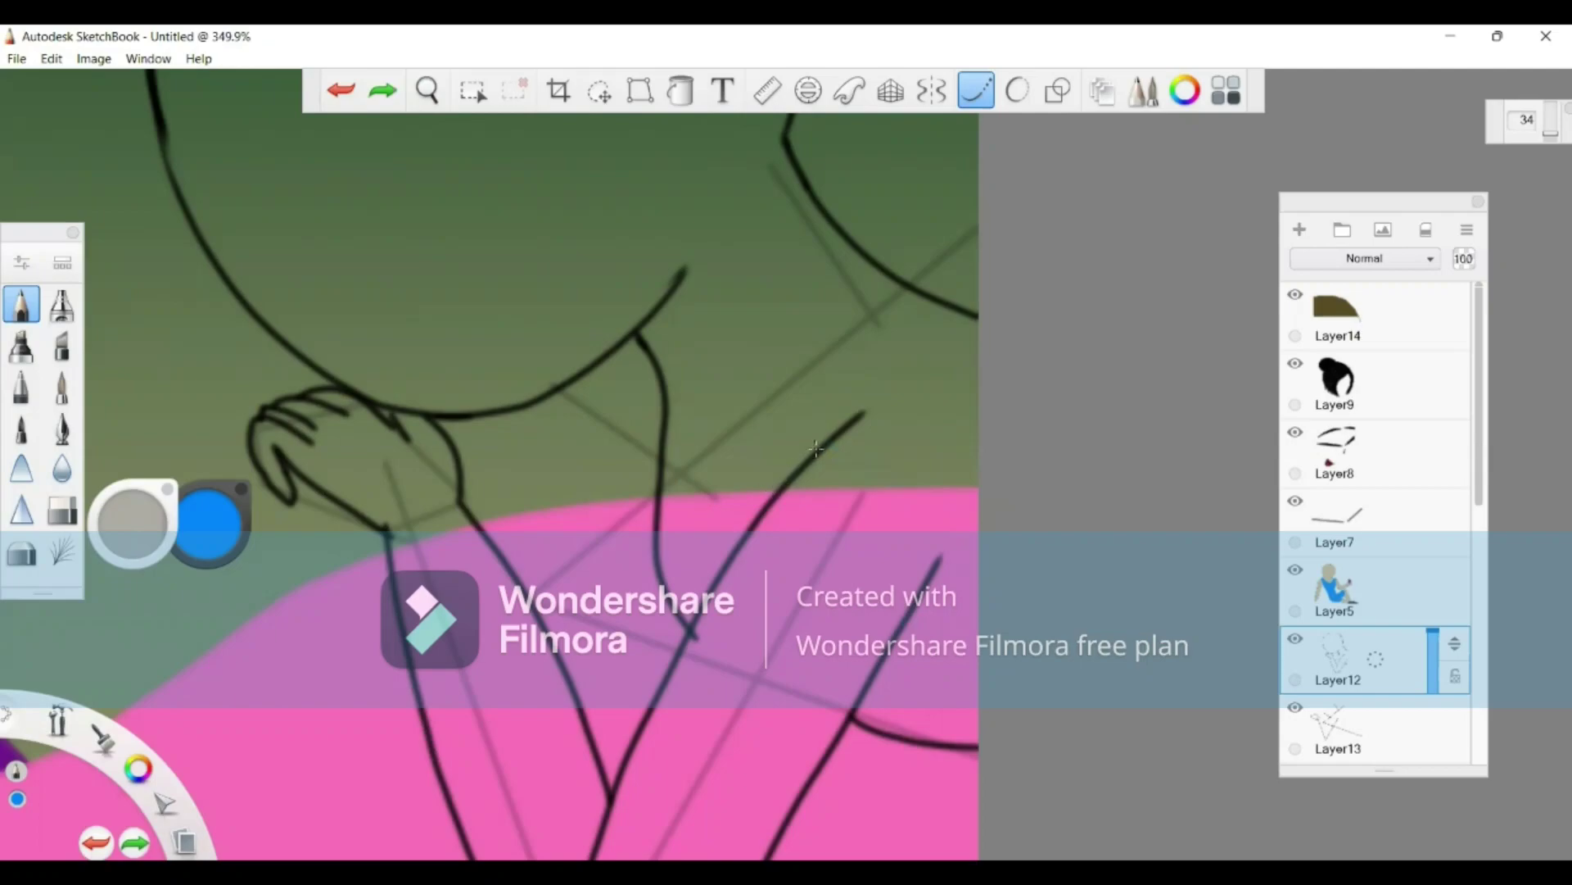
pyautogui.moveTo(799, 466)
pyautogui.mouseDown()
pyautogui.moveTo(692, 512)
pyautogui.moveTo(659, 503)
pyautogui.moveTo(645, 473)
pyautogui.mouseUp()
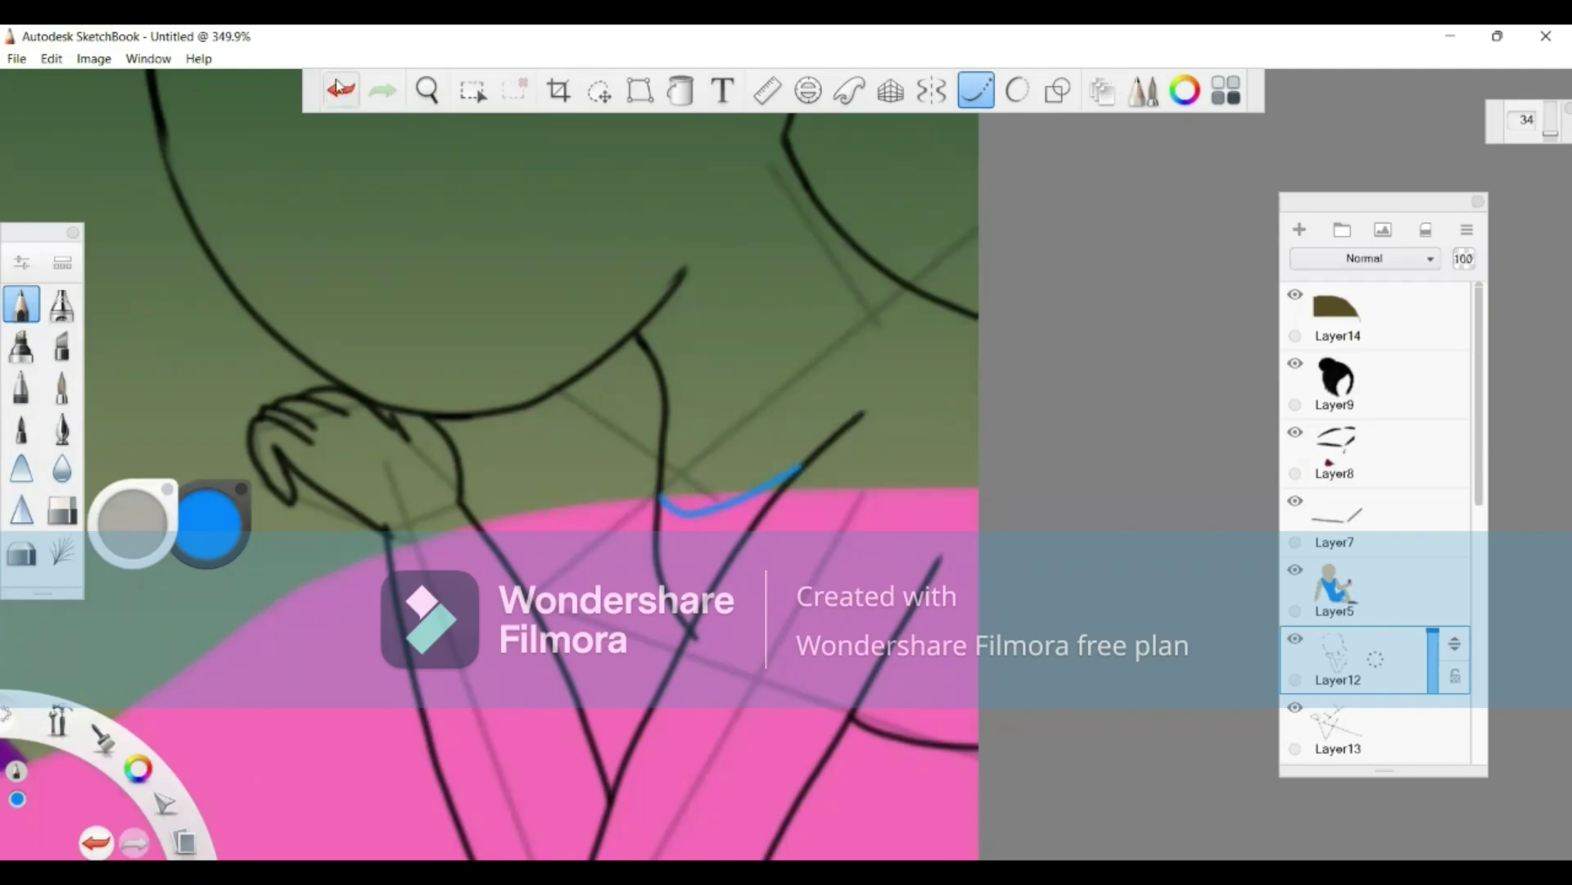
pyautogui.hotkey('ctrl', 'z')
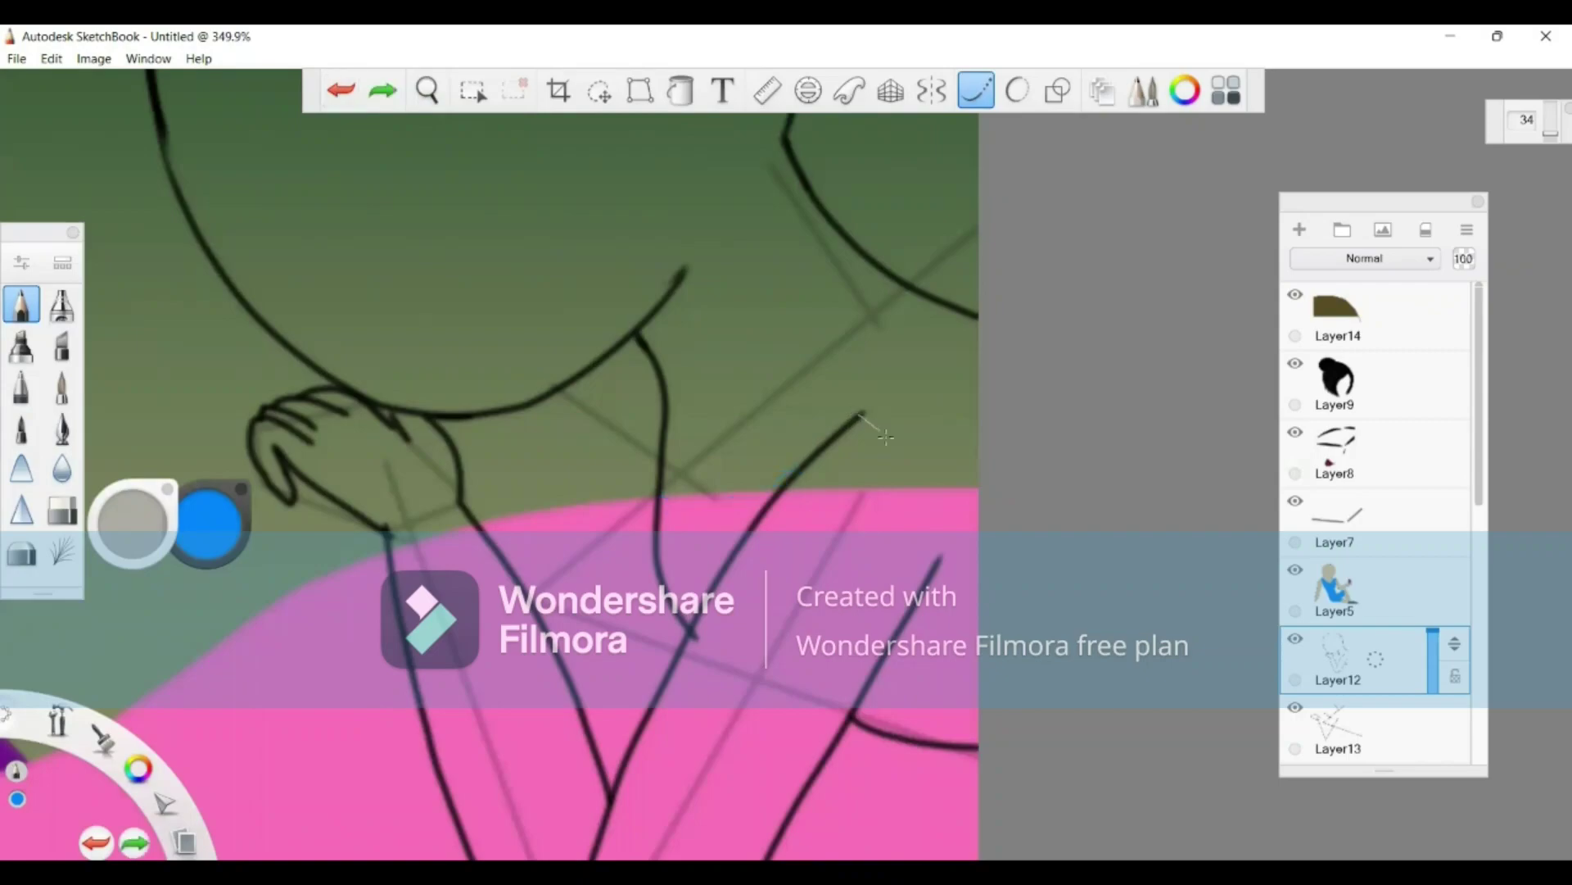
# Step: Draw the second figure's blue sleeve edge across the upper arm and a wavy neckline from the throat to the canvas edge
pyautogui.moveTo(885, 436)
pyautogui.mouseDown()
pyautogui.moveTo(982, 614)
pyautogui.moveTo(930, 635)
pyautogui.moveTo(885, 607)
pyautogui.mouseUp()
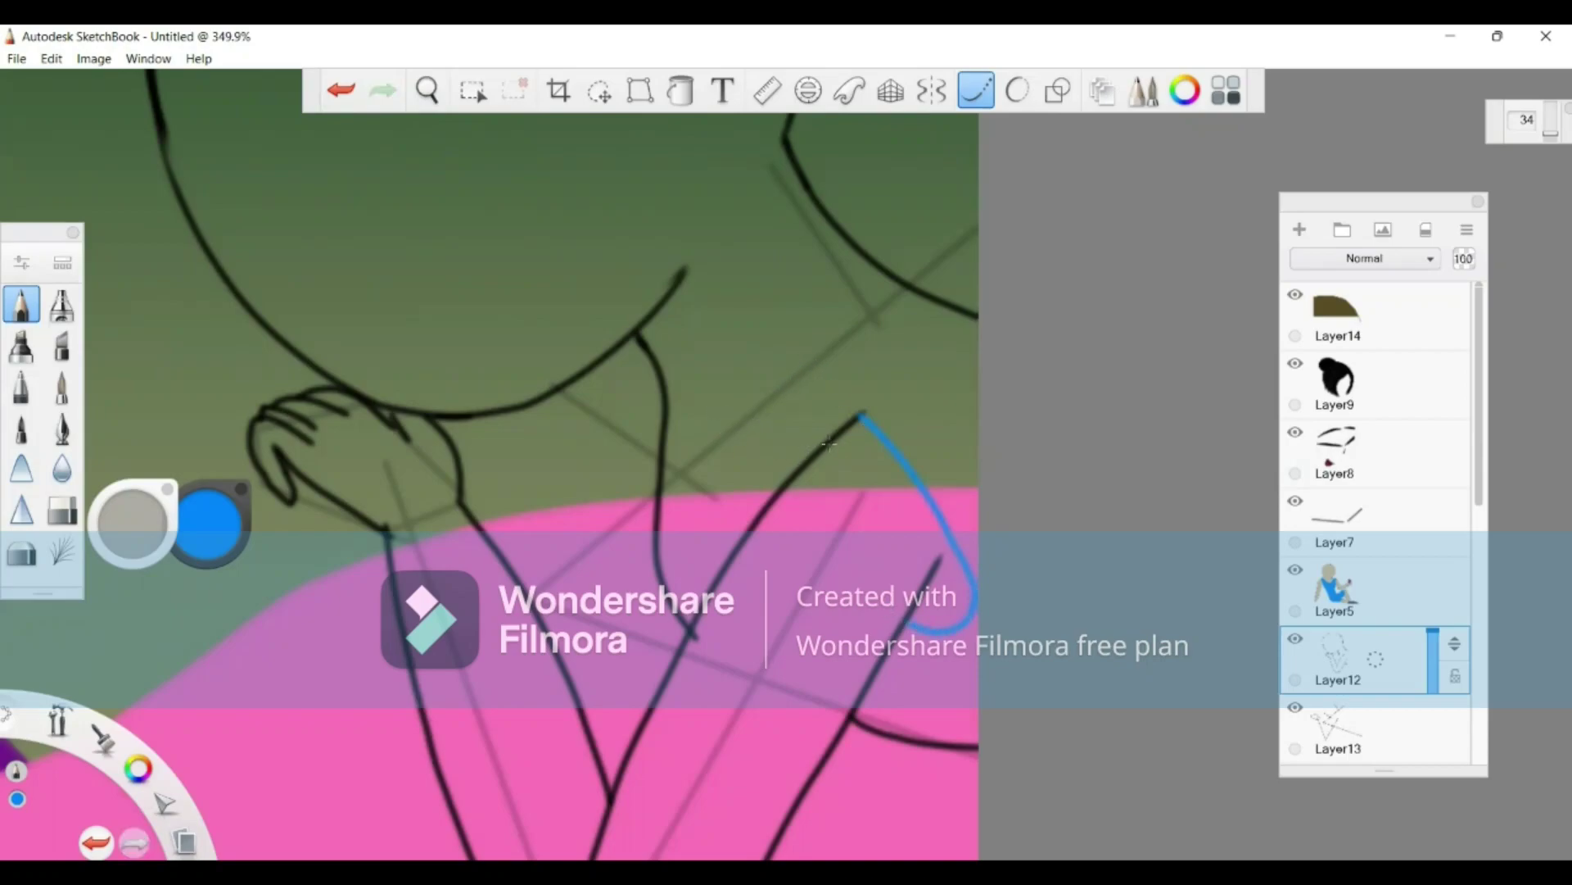
pyautogui.moveTo(824, 441)
pyautogui.mouseDown()
pyautogui.moveTo(724, 488)
pyautogui.moveTo(691, 483)
pyautogui.moveTo(660, 412)
pyautogui.mouseUp()
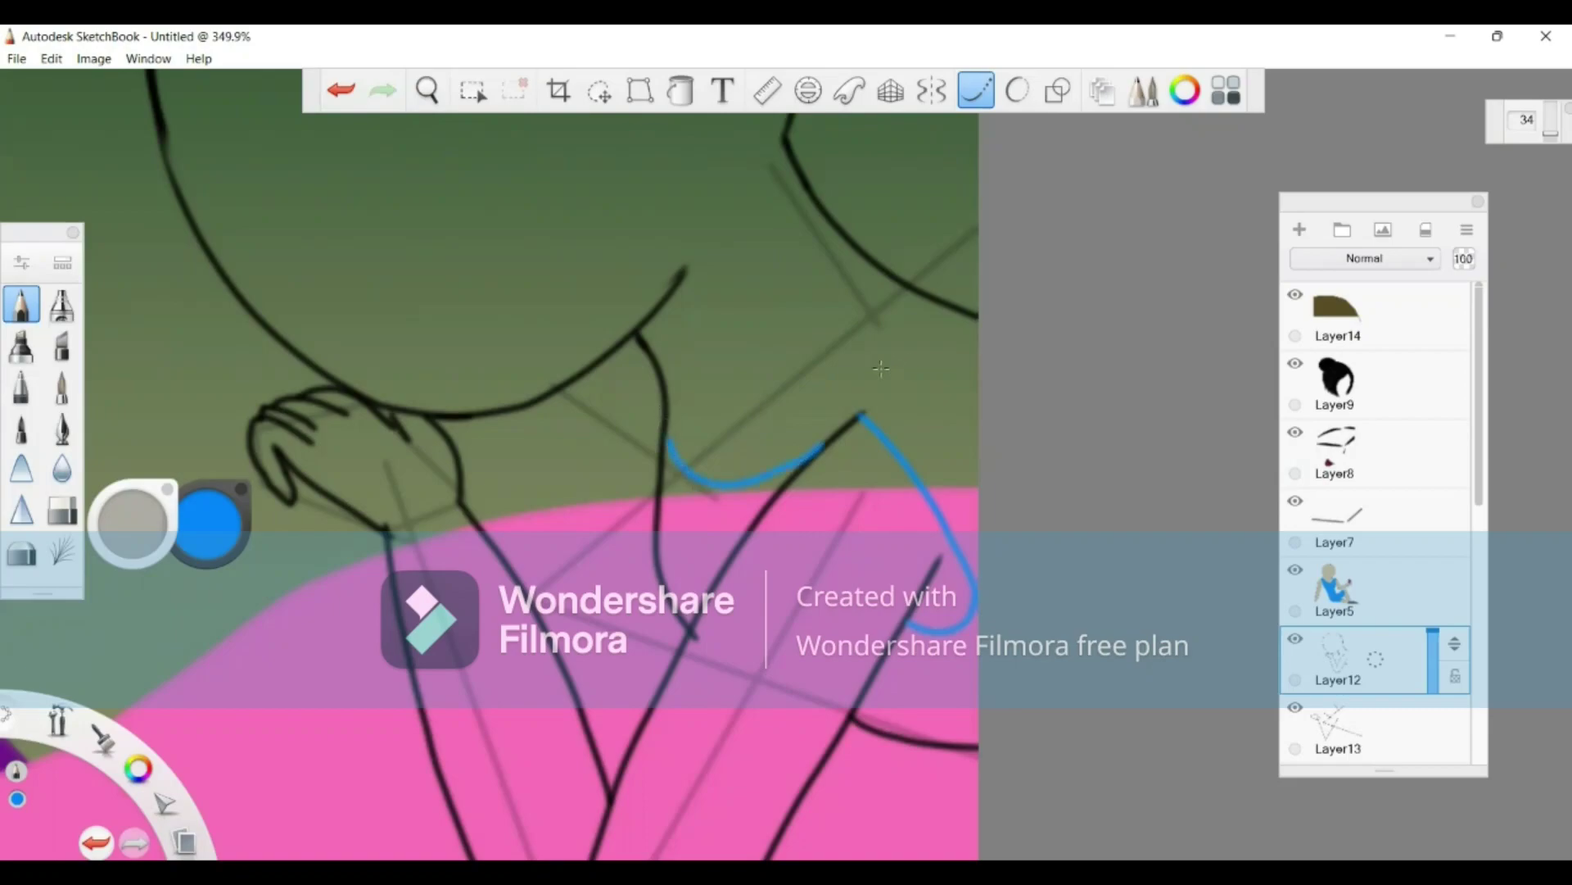
pyautogui.click(354, 89)
pyautogui.moveTo(868, 378)
pyautogui.mouseDown()
pyautogui.moveTo(962, 408)
pyautogui.moveTo(990, 394)
pyautogui.moveTo(1001, 344)
pyautogui.mouseUp()
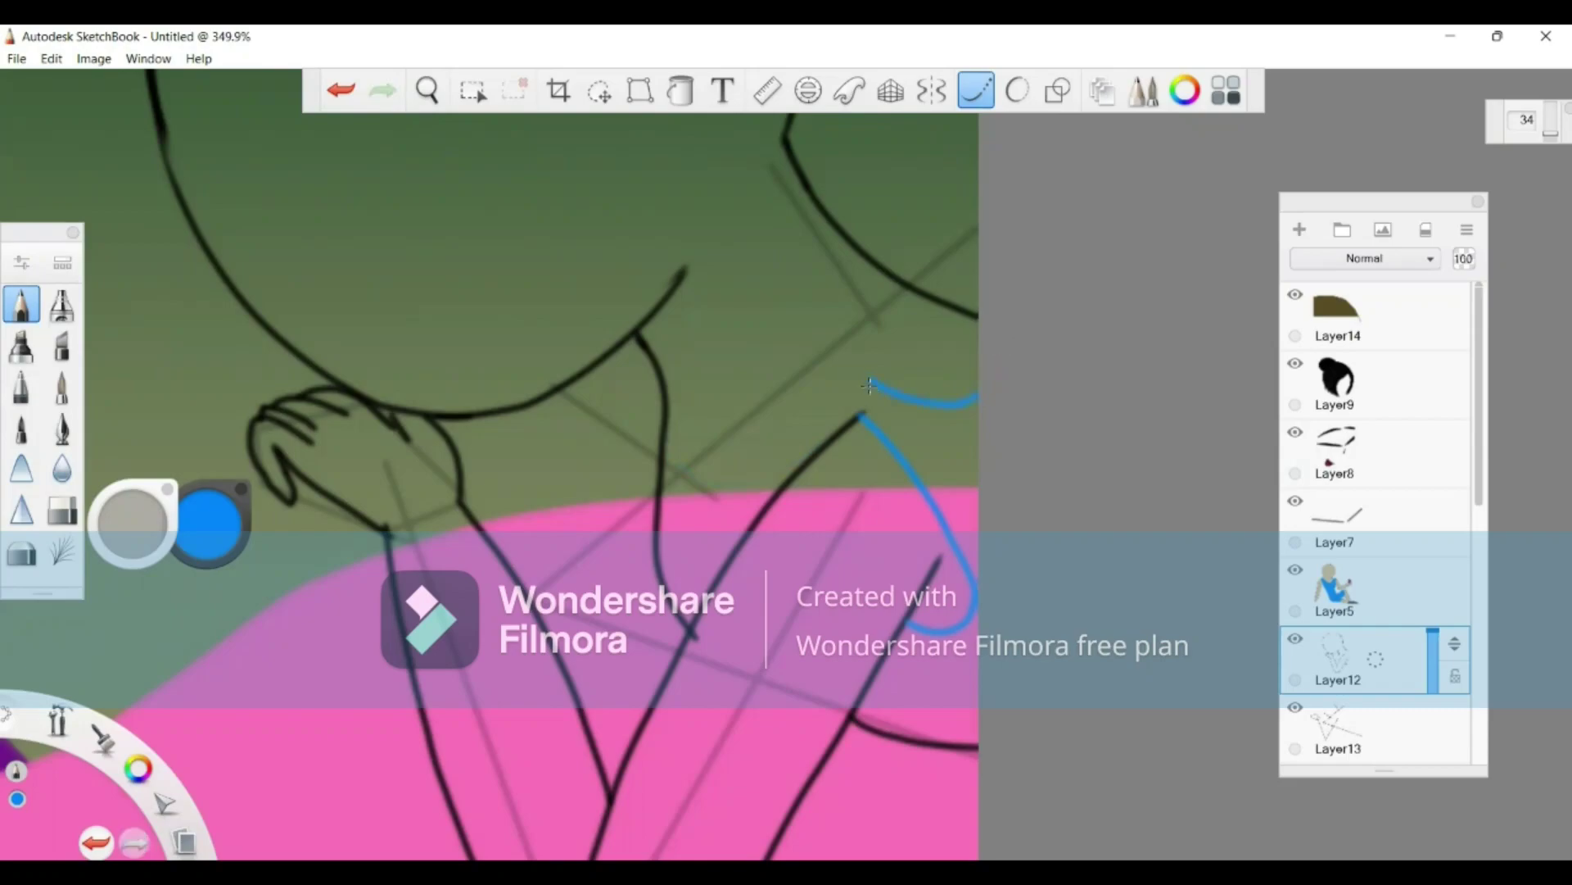
pyautogui.moveTo(870, 379)
pyautogui.mouseDown()
pyautogui.moveTo(796, 402)
pyautogui.moveTo(716, 513)
pyautogui.moveTo(684, 503)
pyautogui.moveTo(665, 418)
pyautogui.mouseUp()
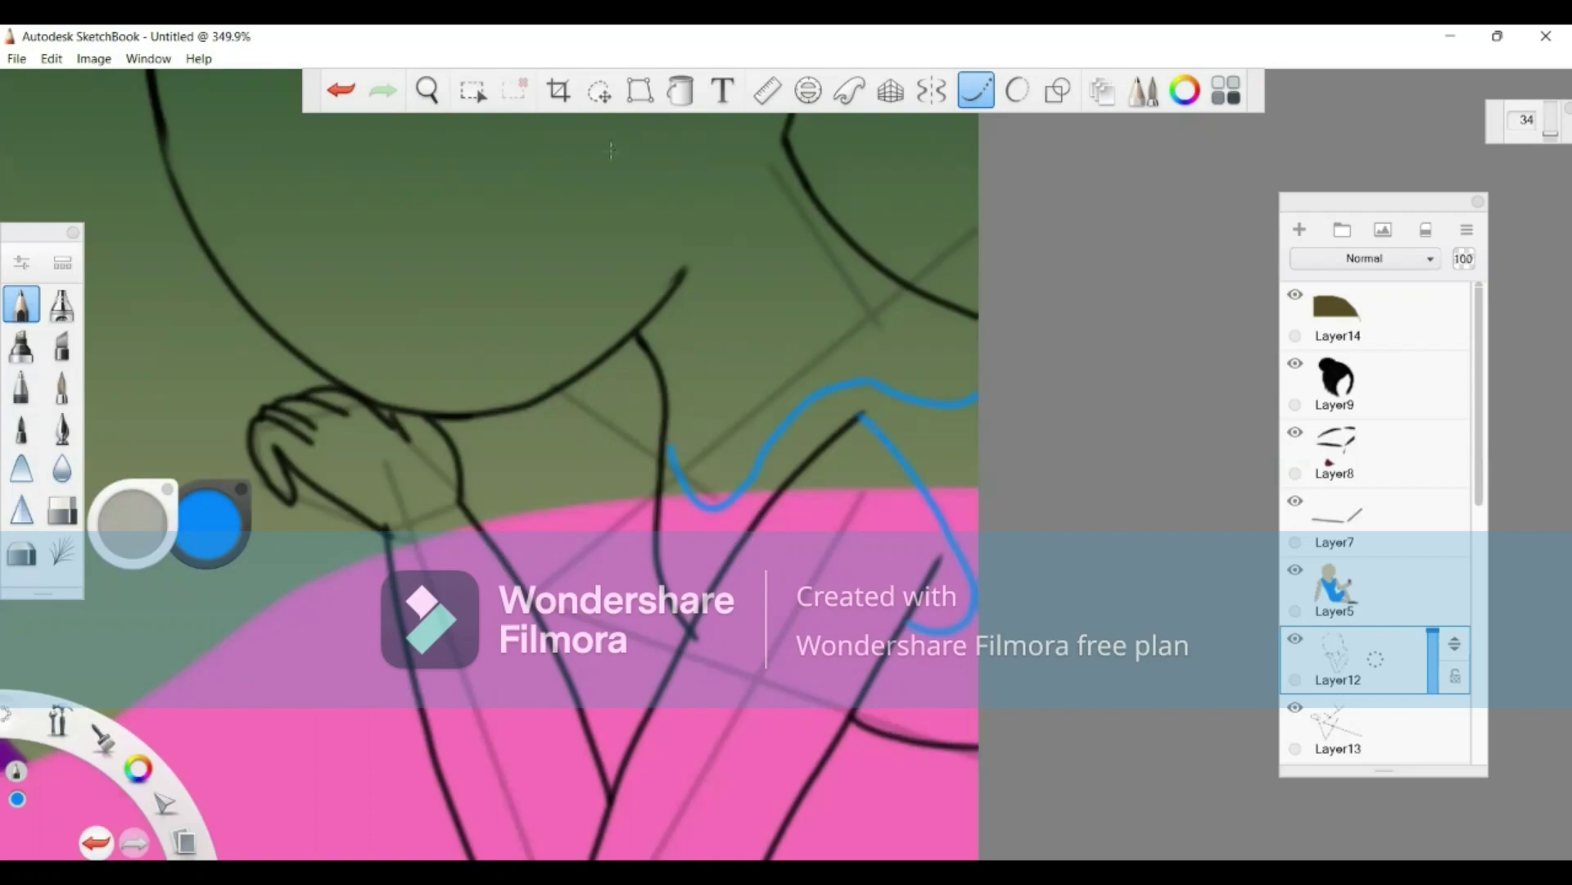
# Step: Try filling the second figure's top with solid blue, undo the fill and return to the smoothed brush stroke
pyautogui.click(681, 90)
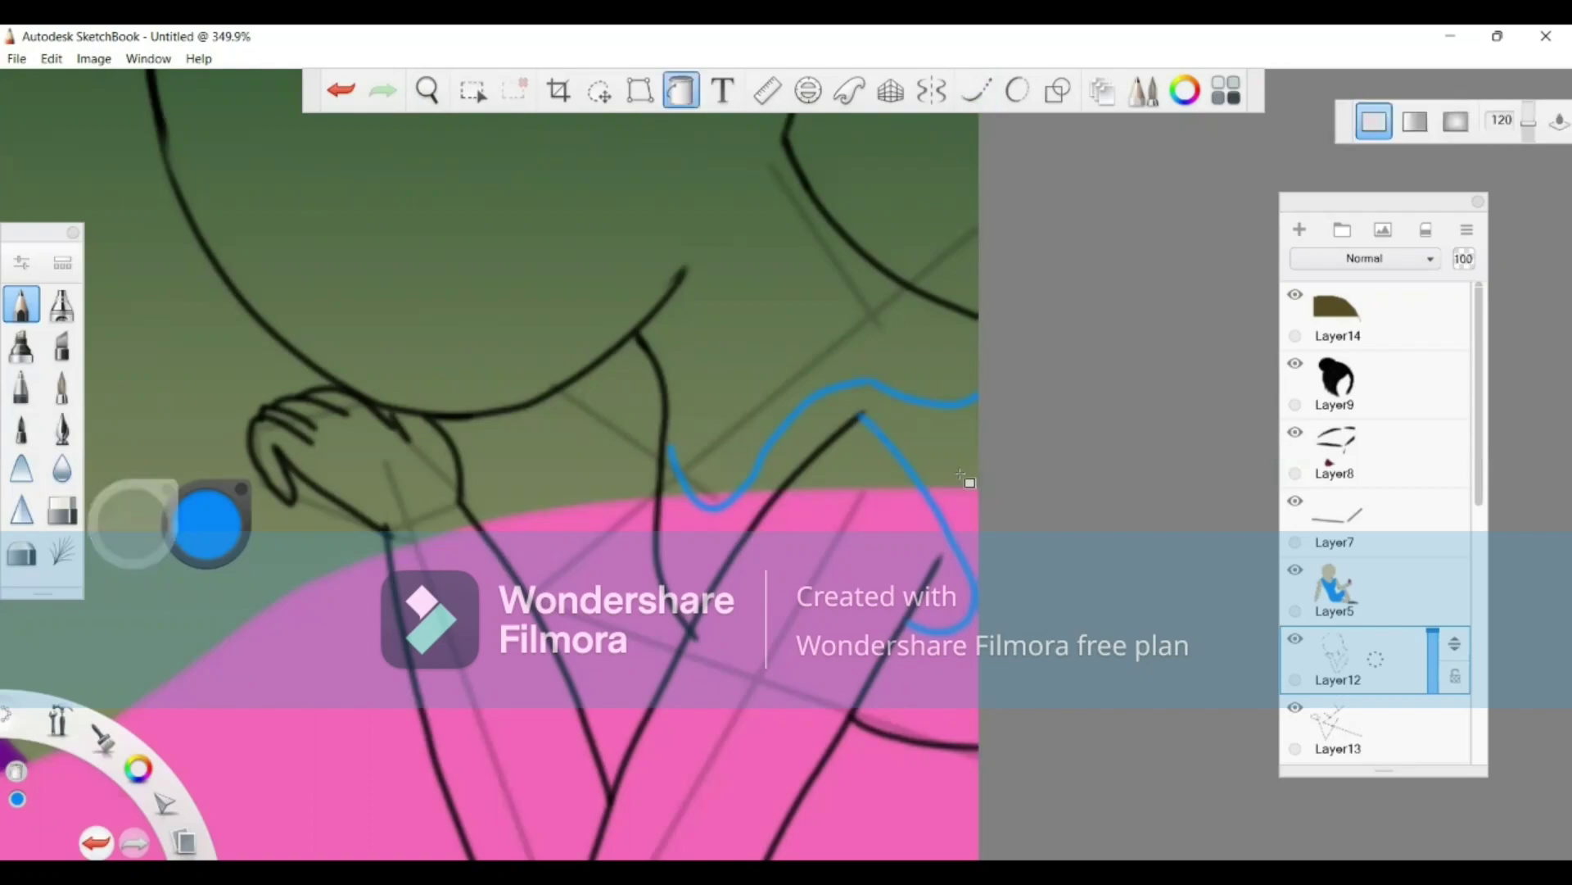
pyautogui.click(963, 471)
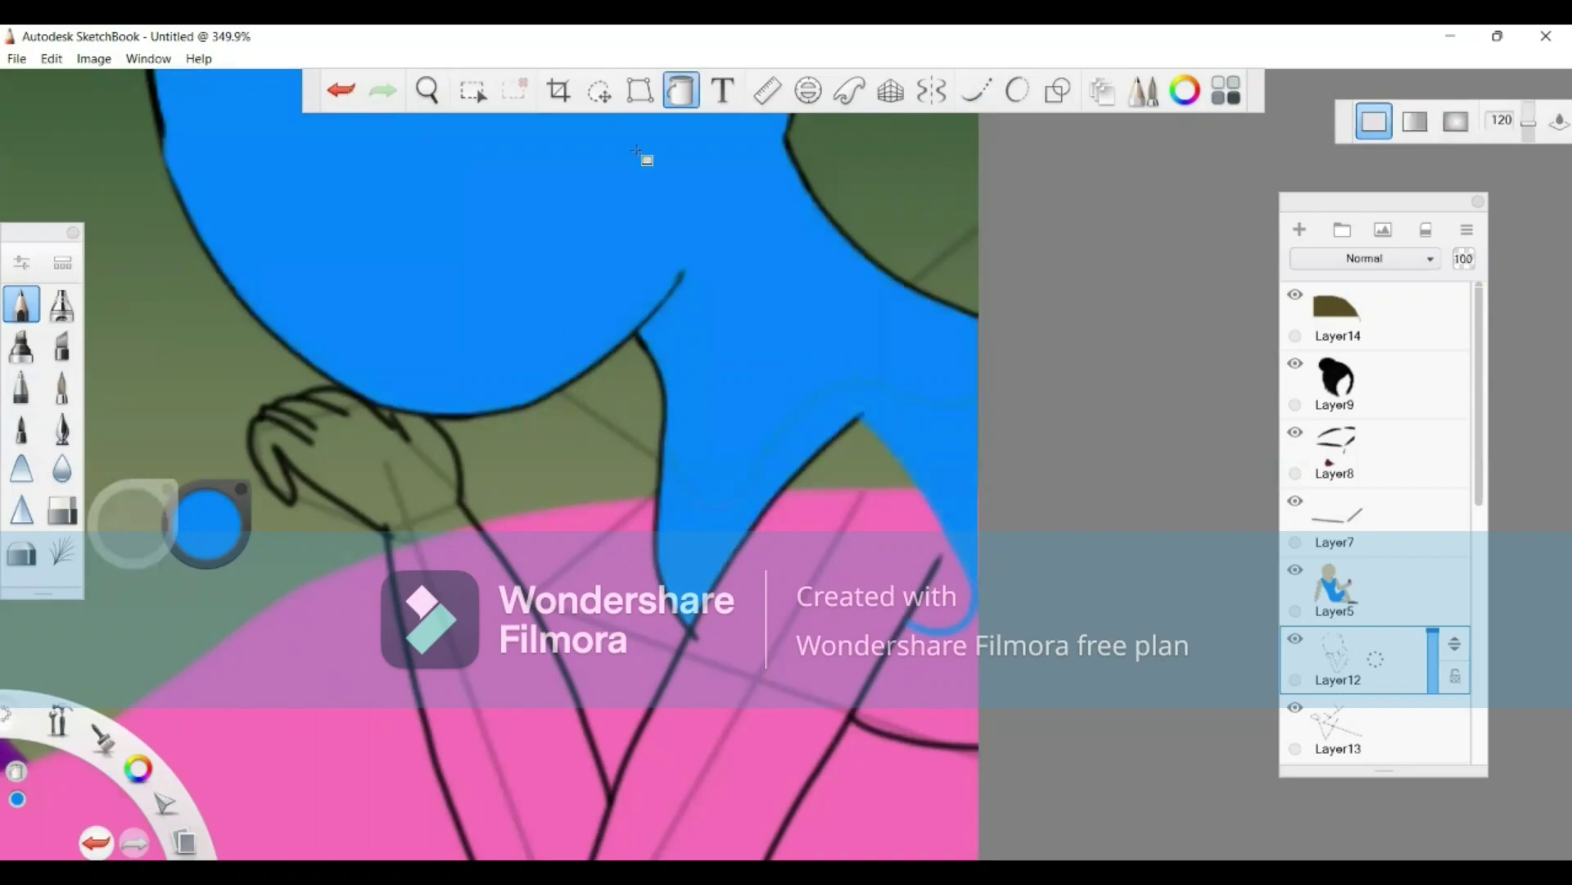
pyautogui.hotkey('ctrl', 'z')
pyautogui.click(975, 92)
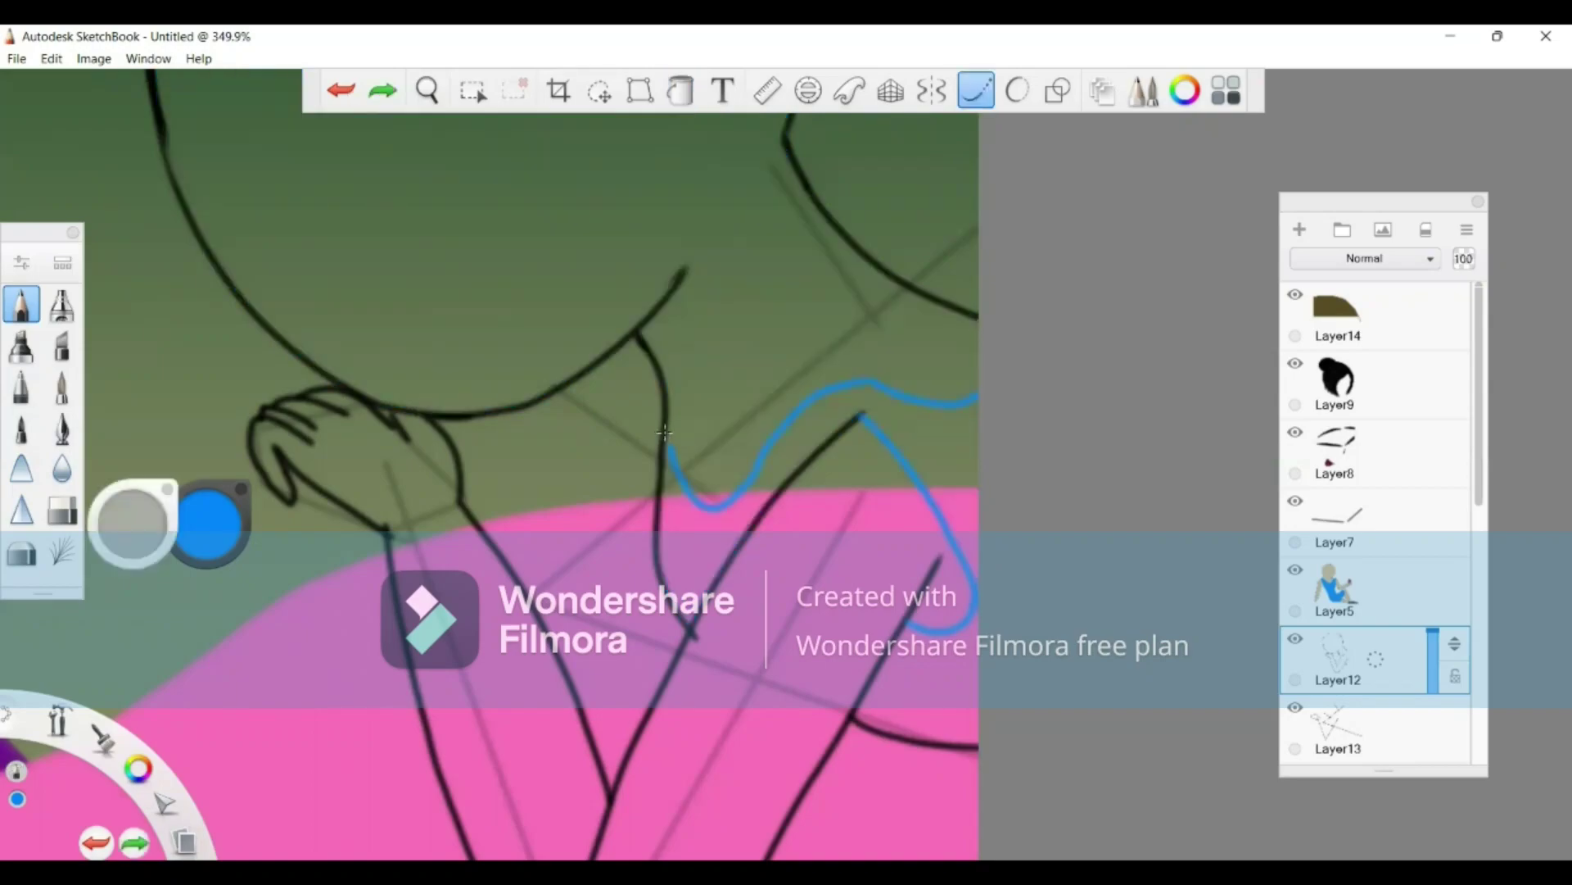
# Step: Close the gap between the blue neckline and the second figure's neck line, and fill both parts of her top with solid blue
pyautogui.moveTo(665, 432); pyautogui.dragTo(678, 469)
pyautogui.click(681, 90)
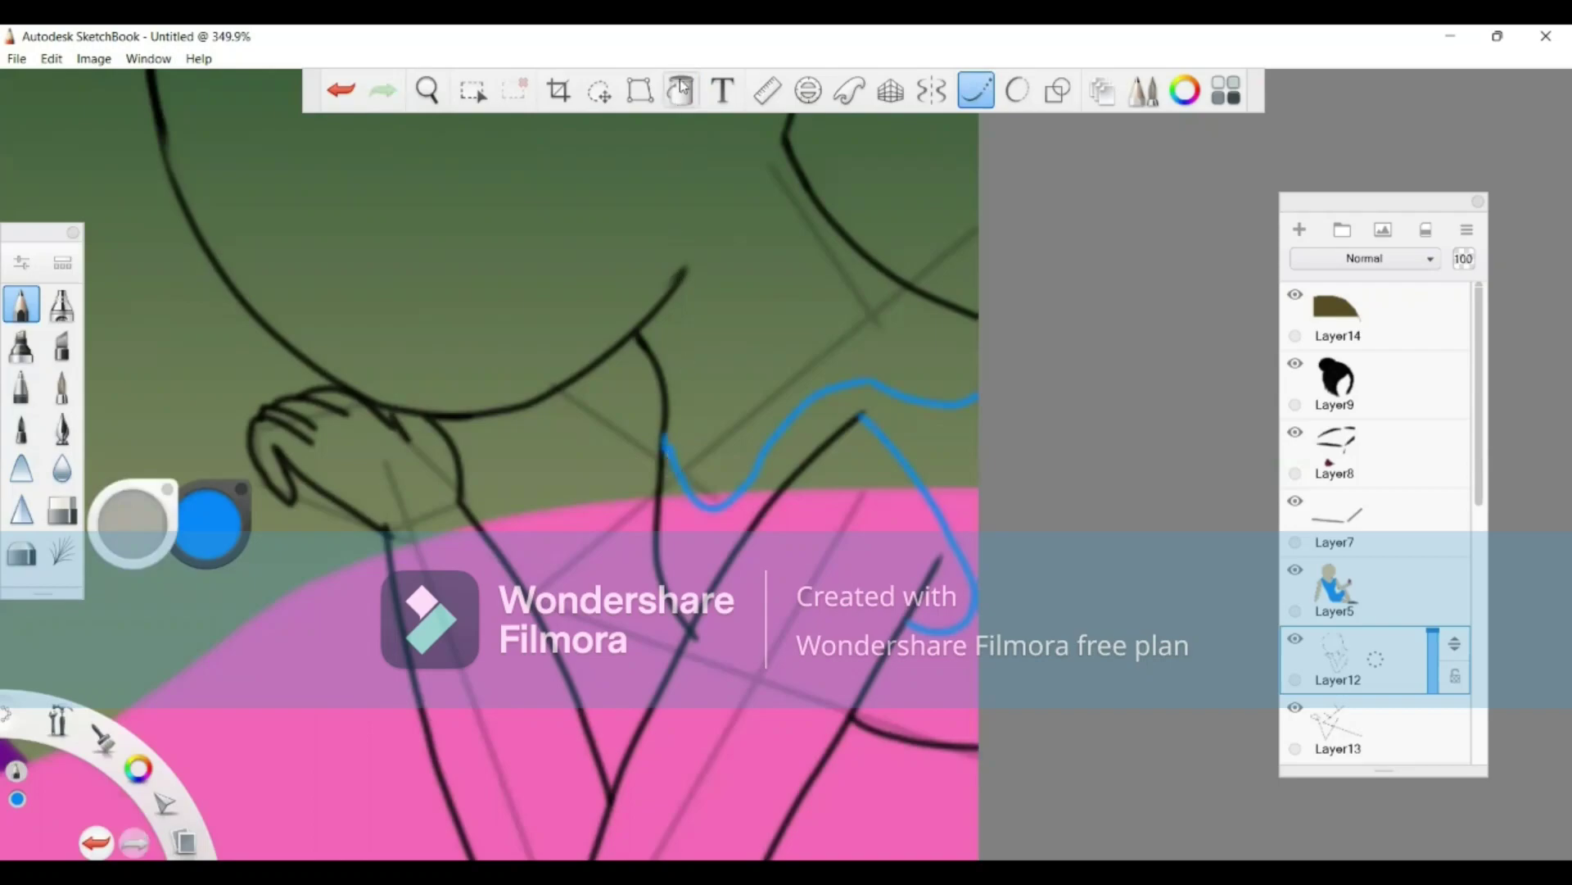
pyautogui.click(778, 506)
pyautogui.click(962, 677)
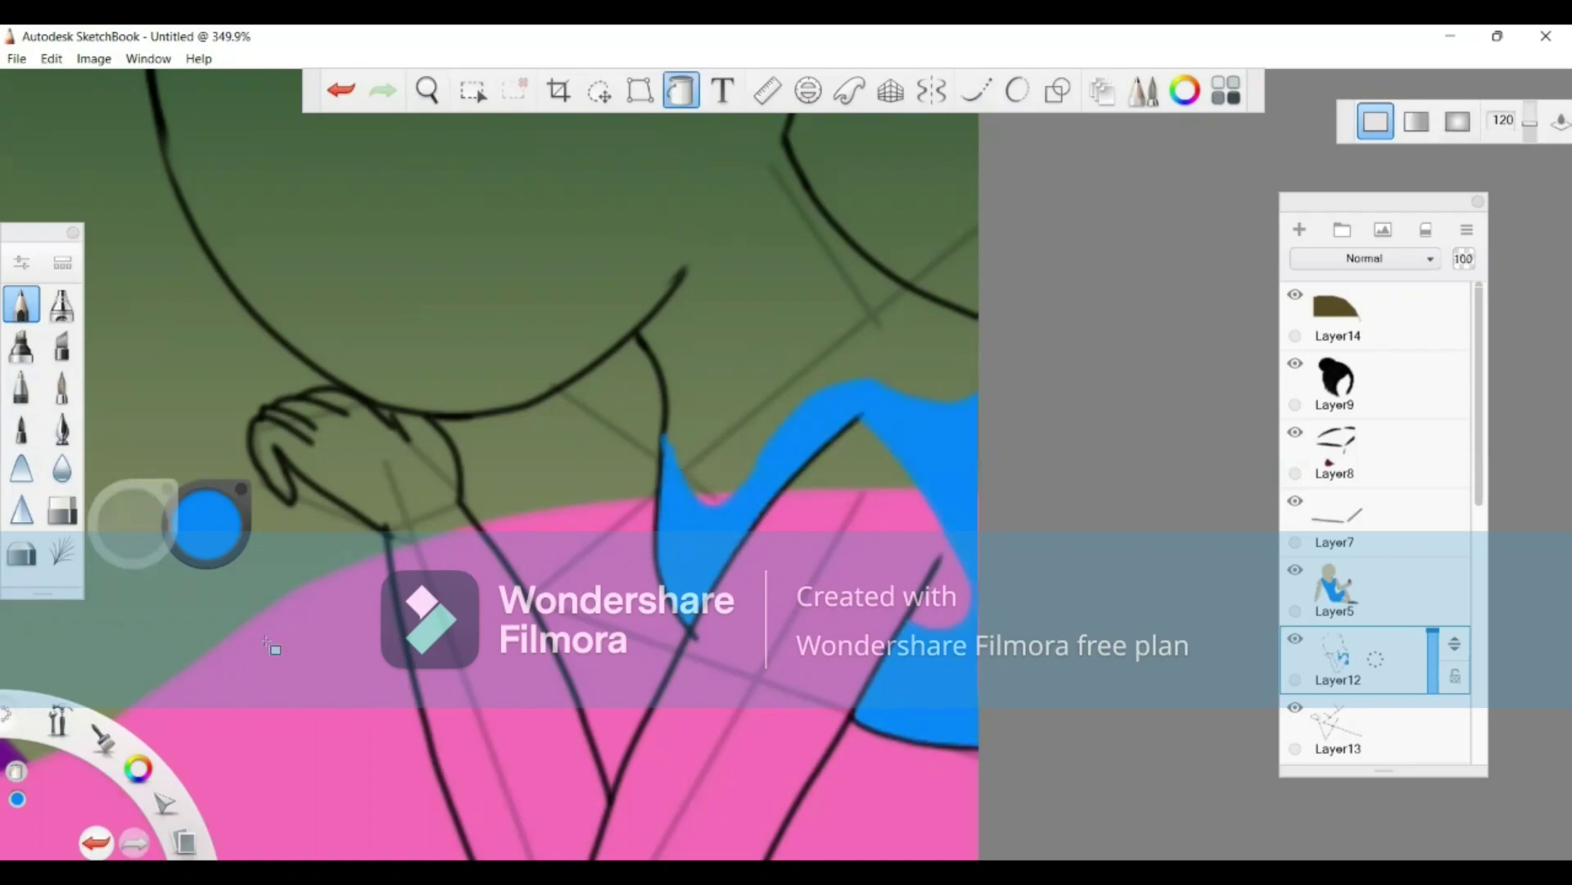
# Step: Sample the light tan skin tone as the fill colour and fill the second figure's hand, arms, face and neck with it
pyautogui.click(208, 539)
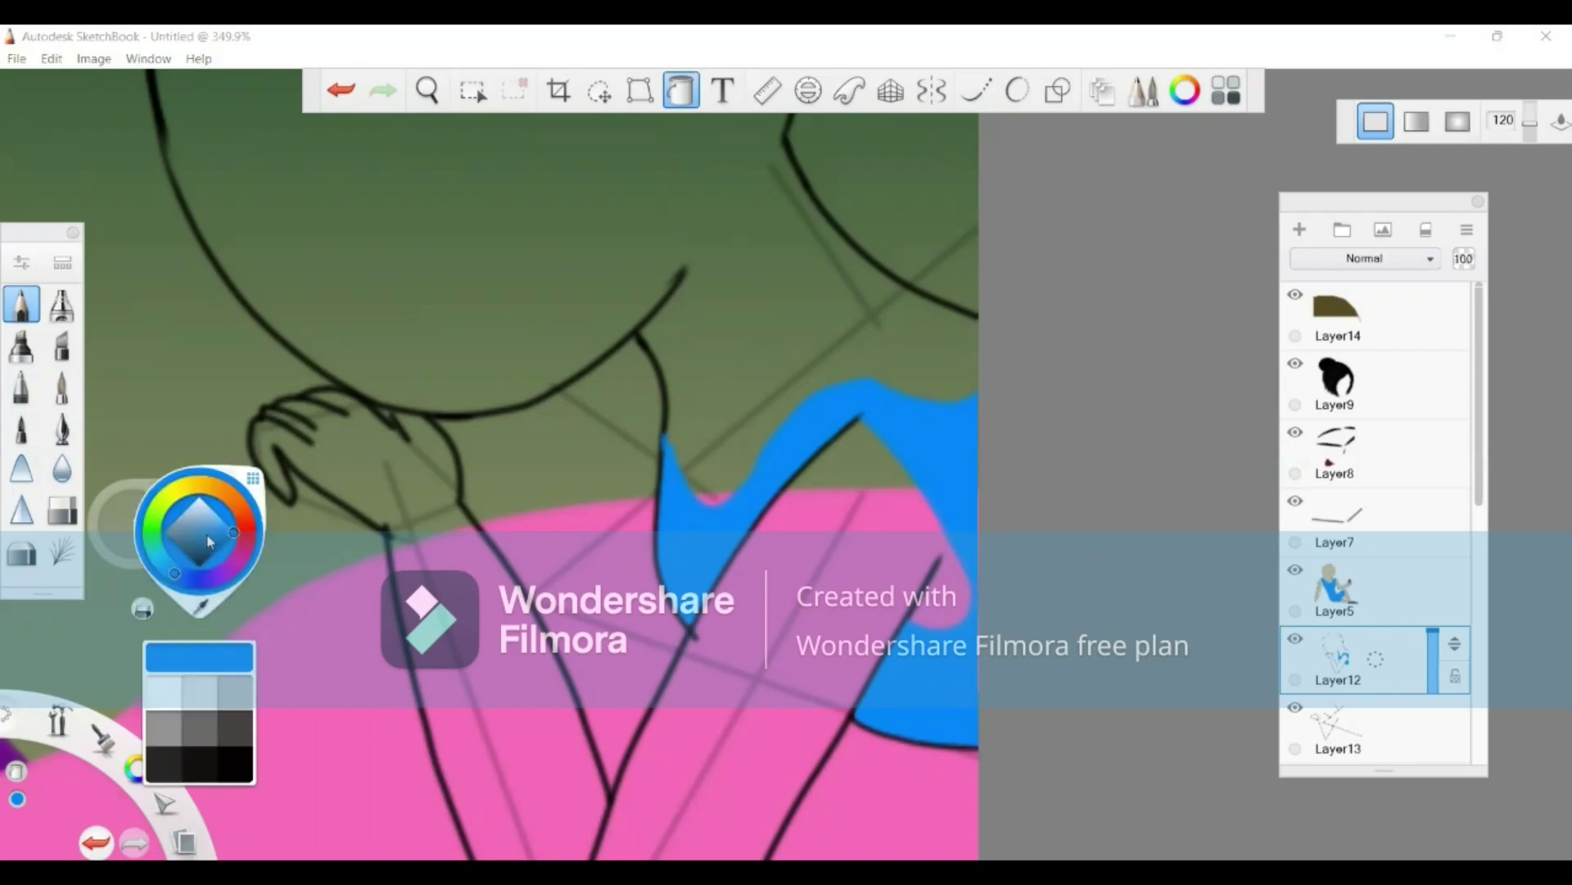
pyautogui.click(16, 800)
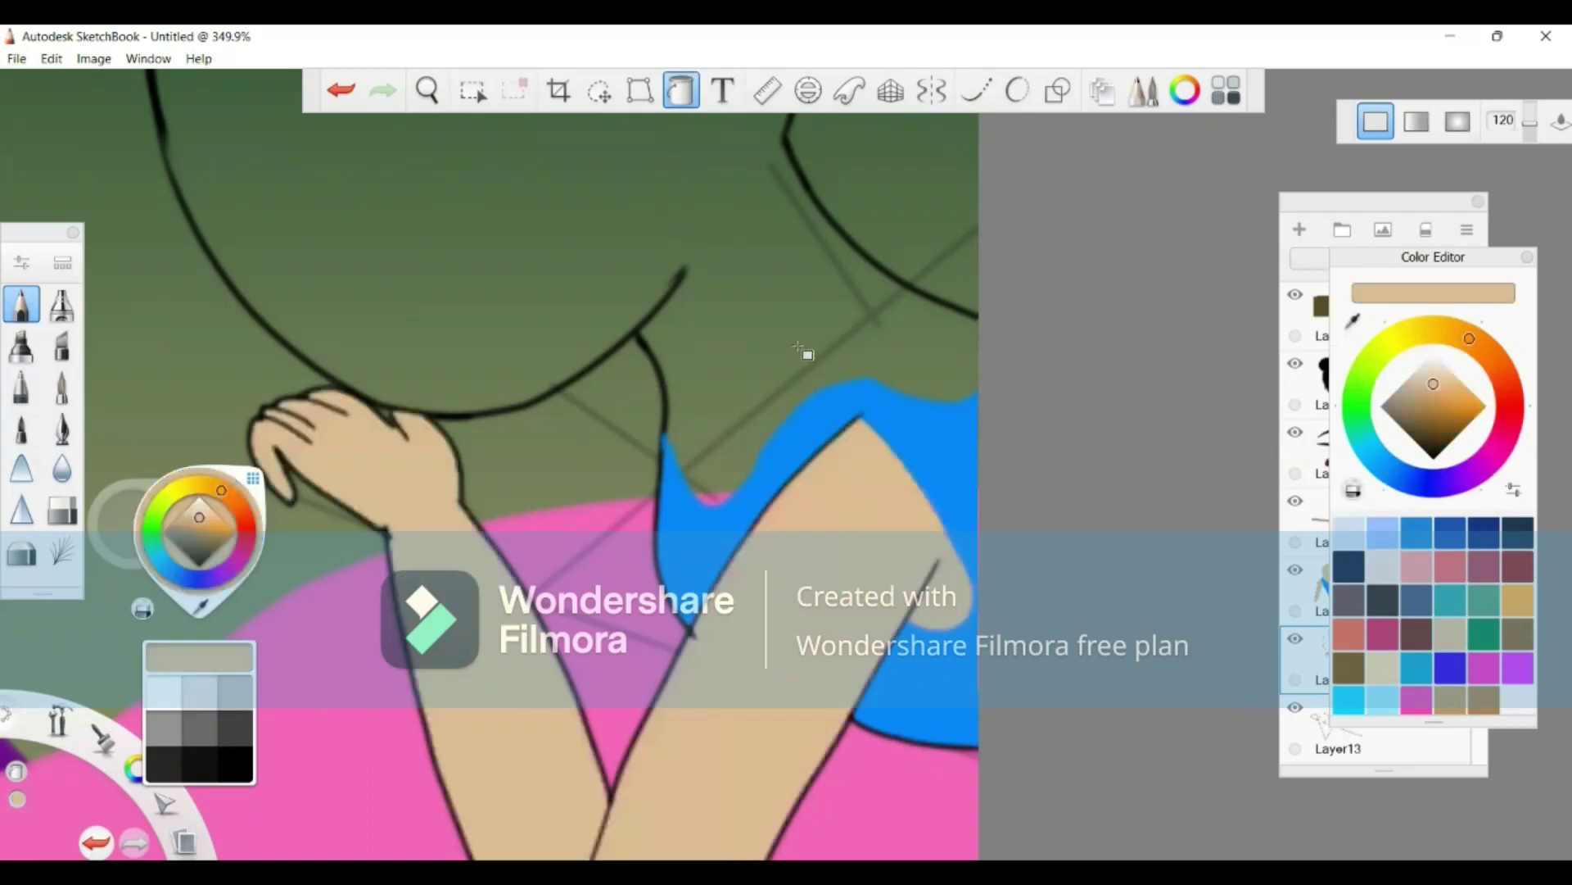
pyautogui.click(809, 350)
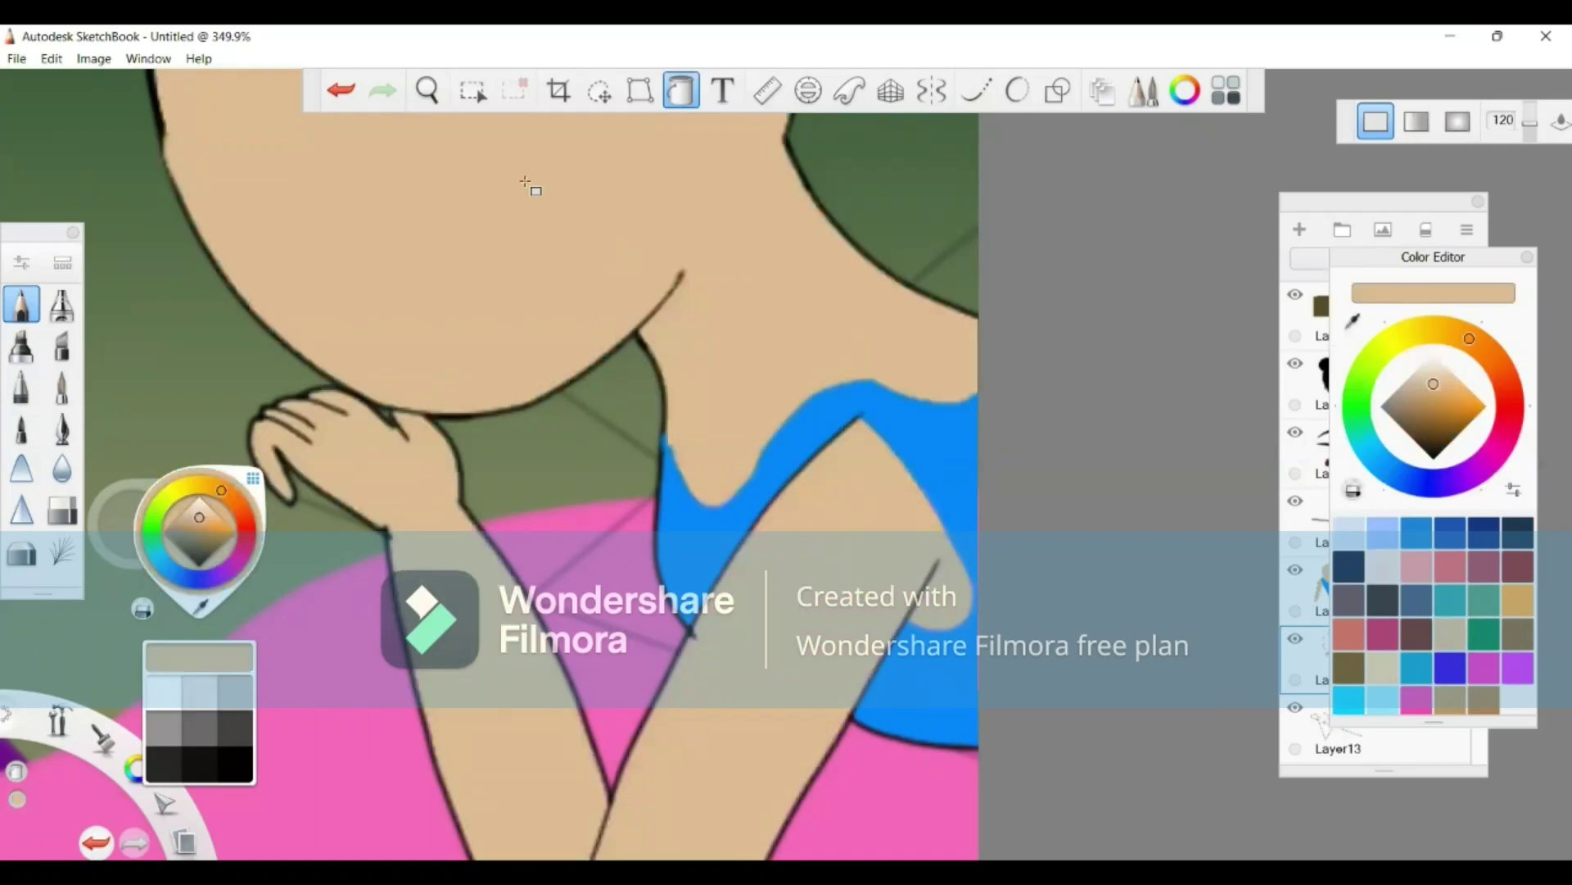
# Step: Draw two slanted black eye guide lines on the second figure's face on a new layer, fade that layer and add another layer above it
pyautogui.click(419, 90)
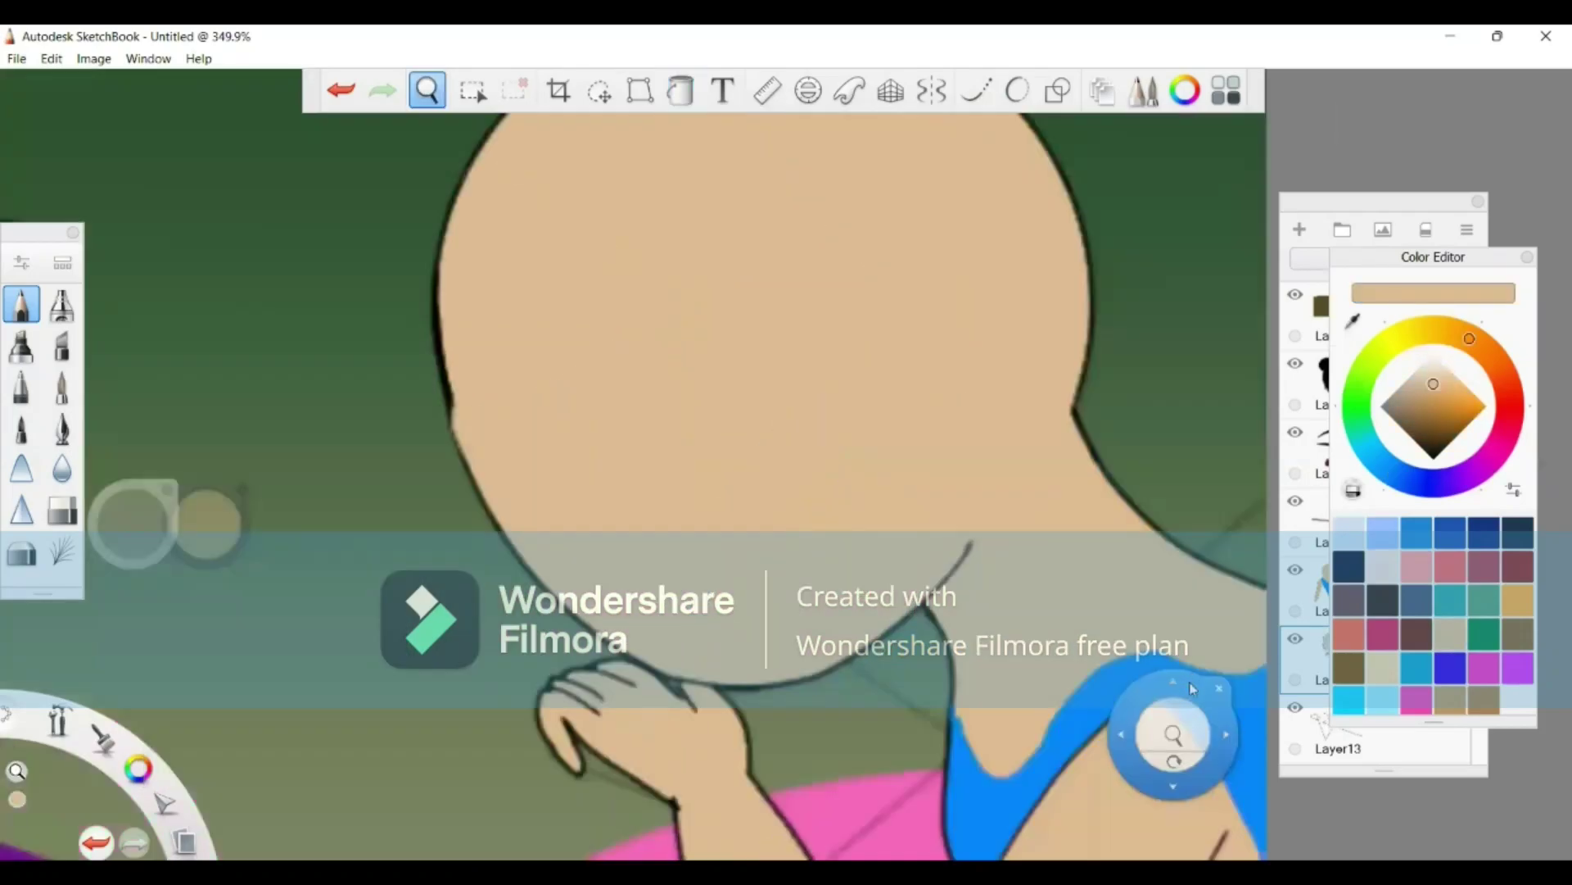
pyautogui.moveTo(1142, 706); pyautogui.dragTo(971, 604)
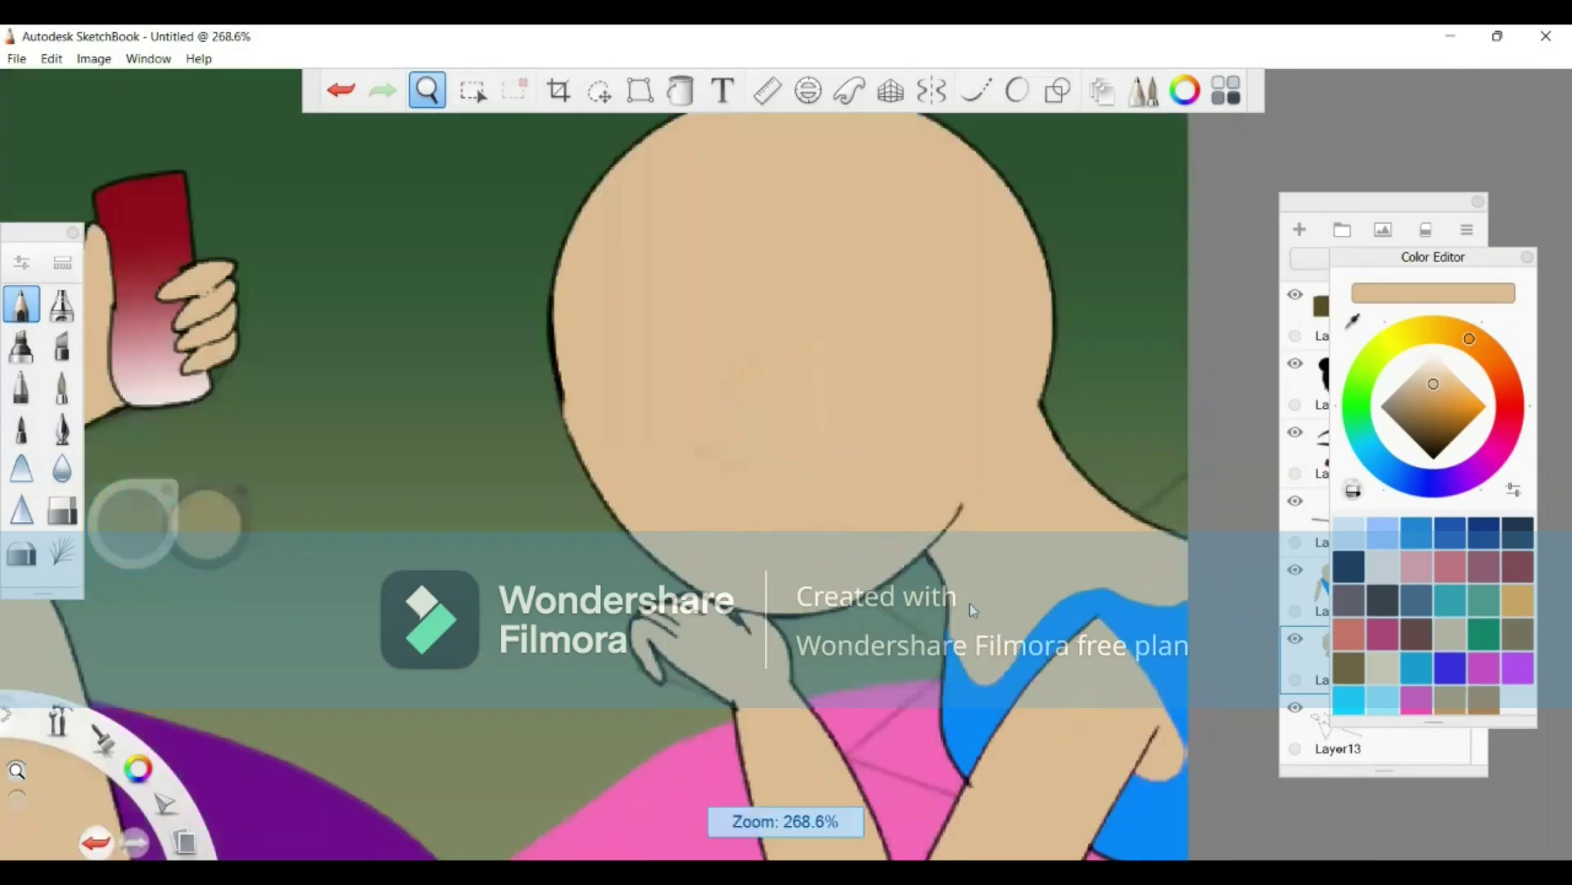
pyautogui.press('f')
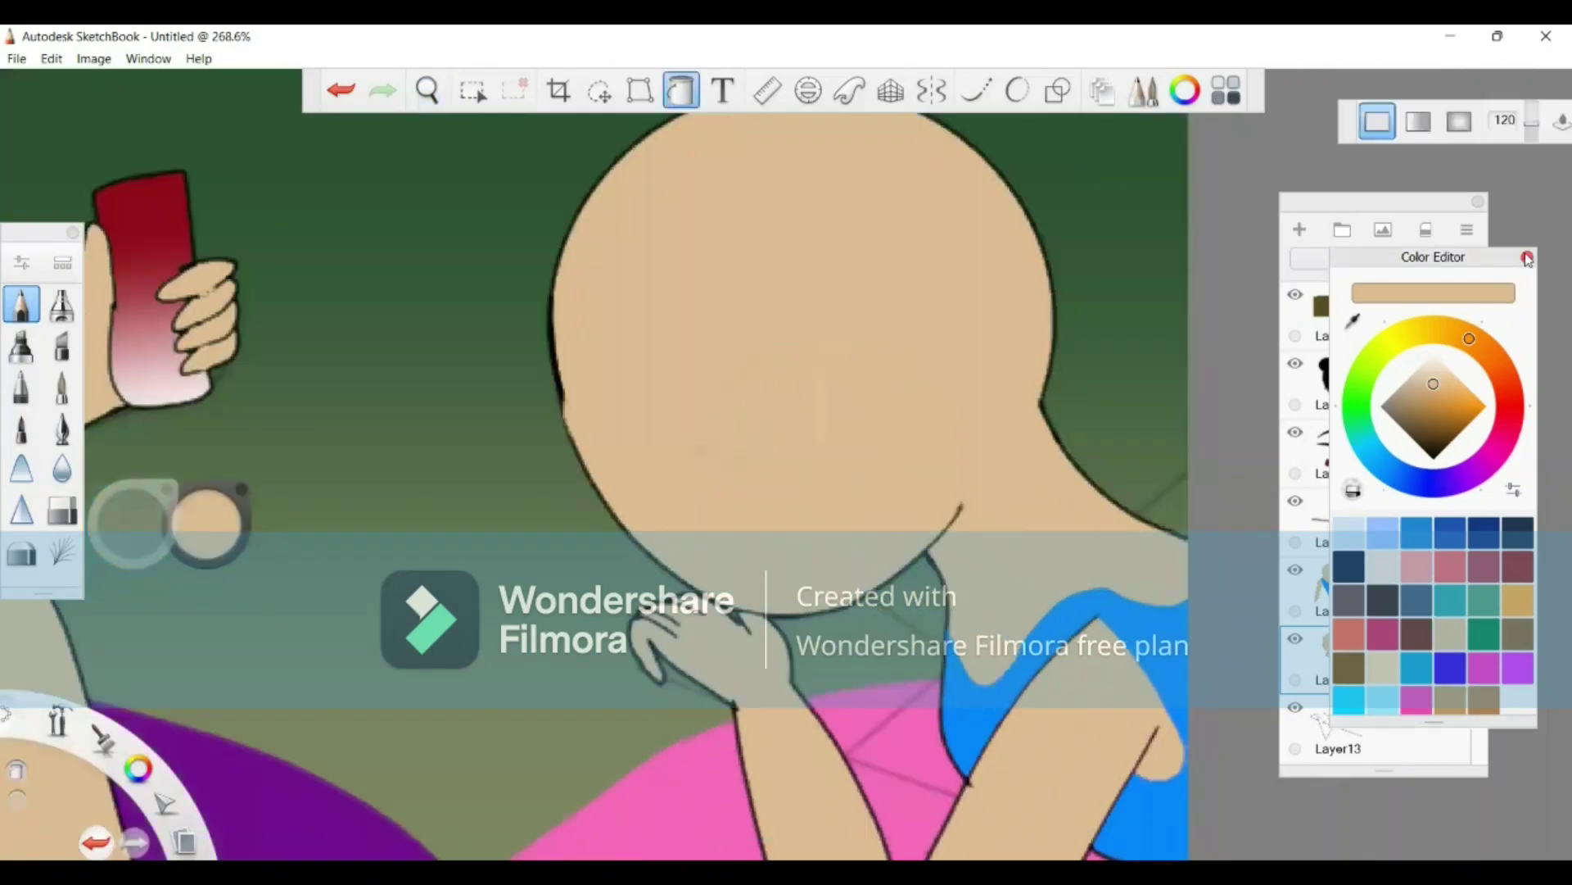
pyautogui.click(1527, 259)
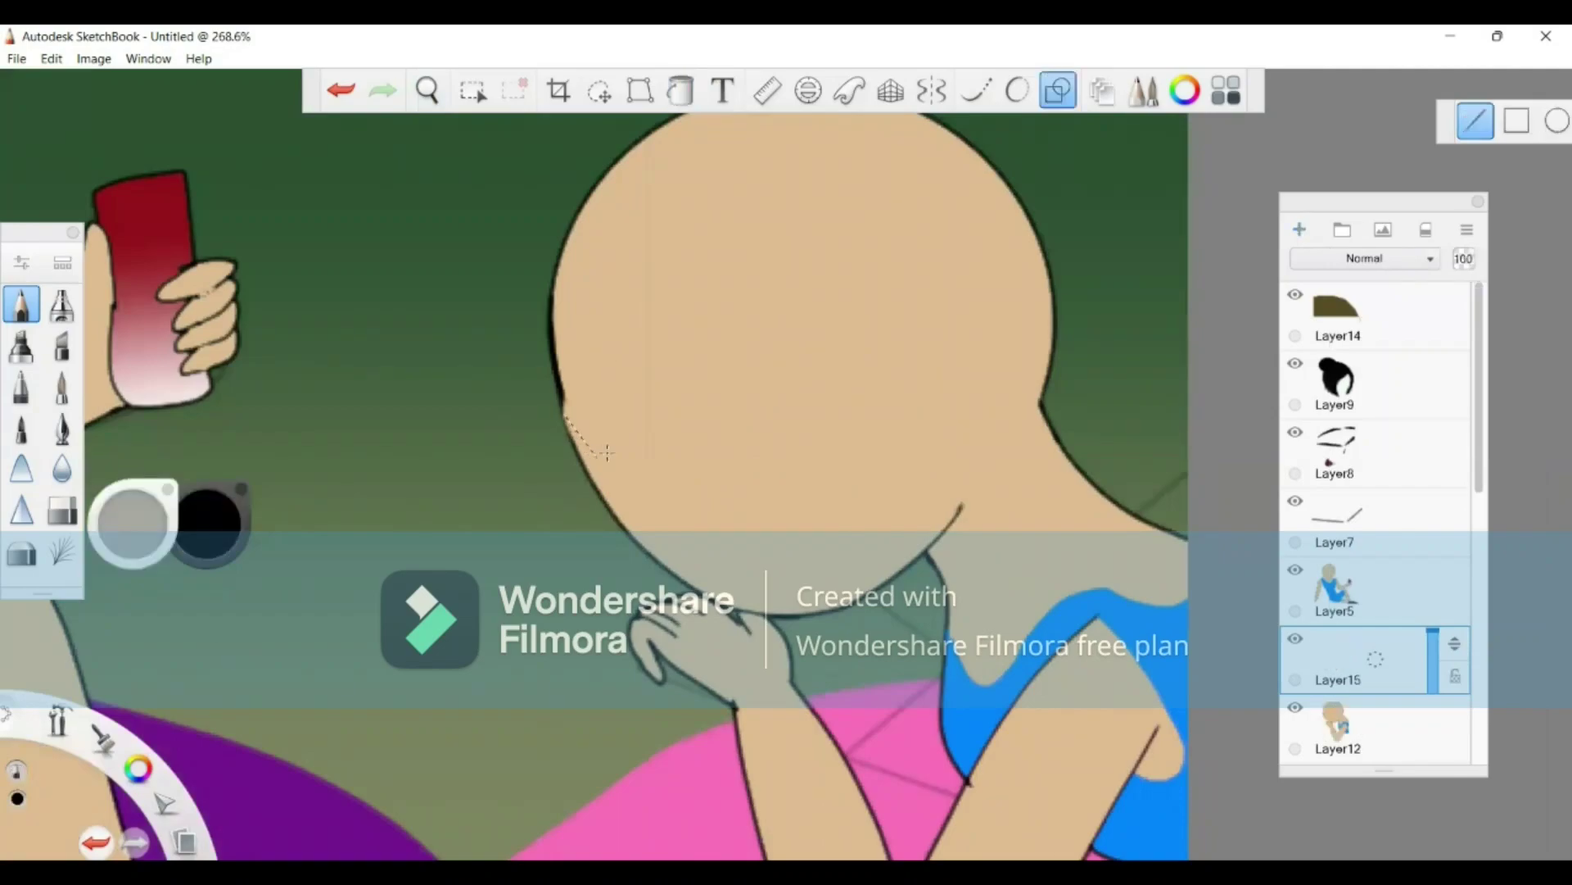
pyautogui.moveTo(607, 452); pyautogui.dragTo(762, 412)
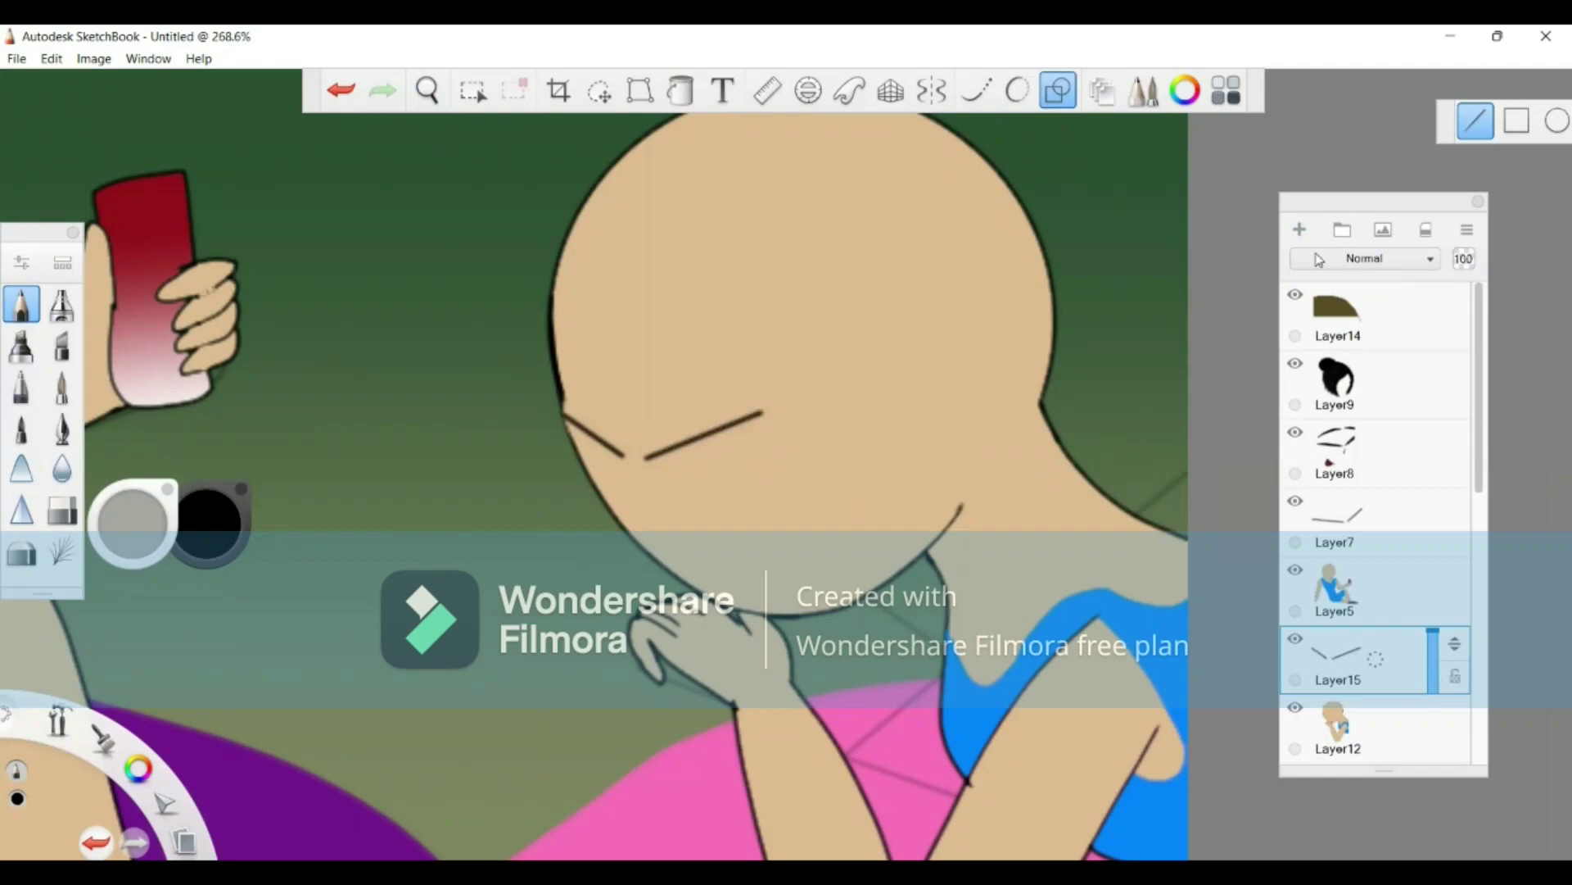
pyautogui.click(1300, 229)
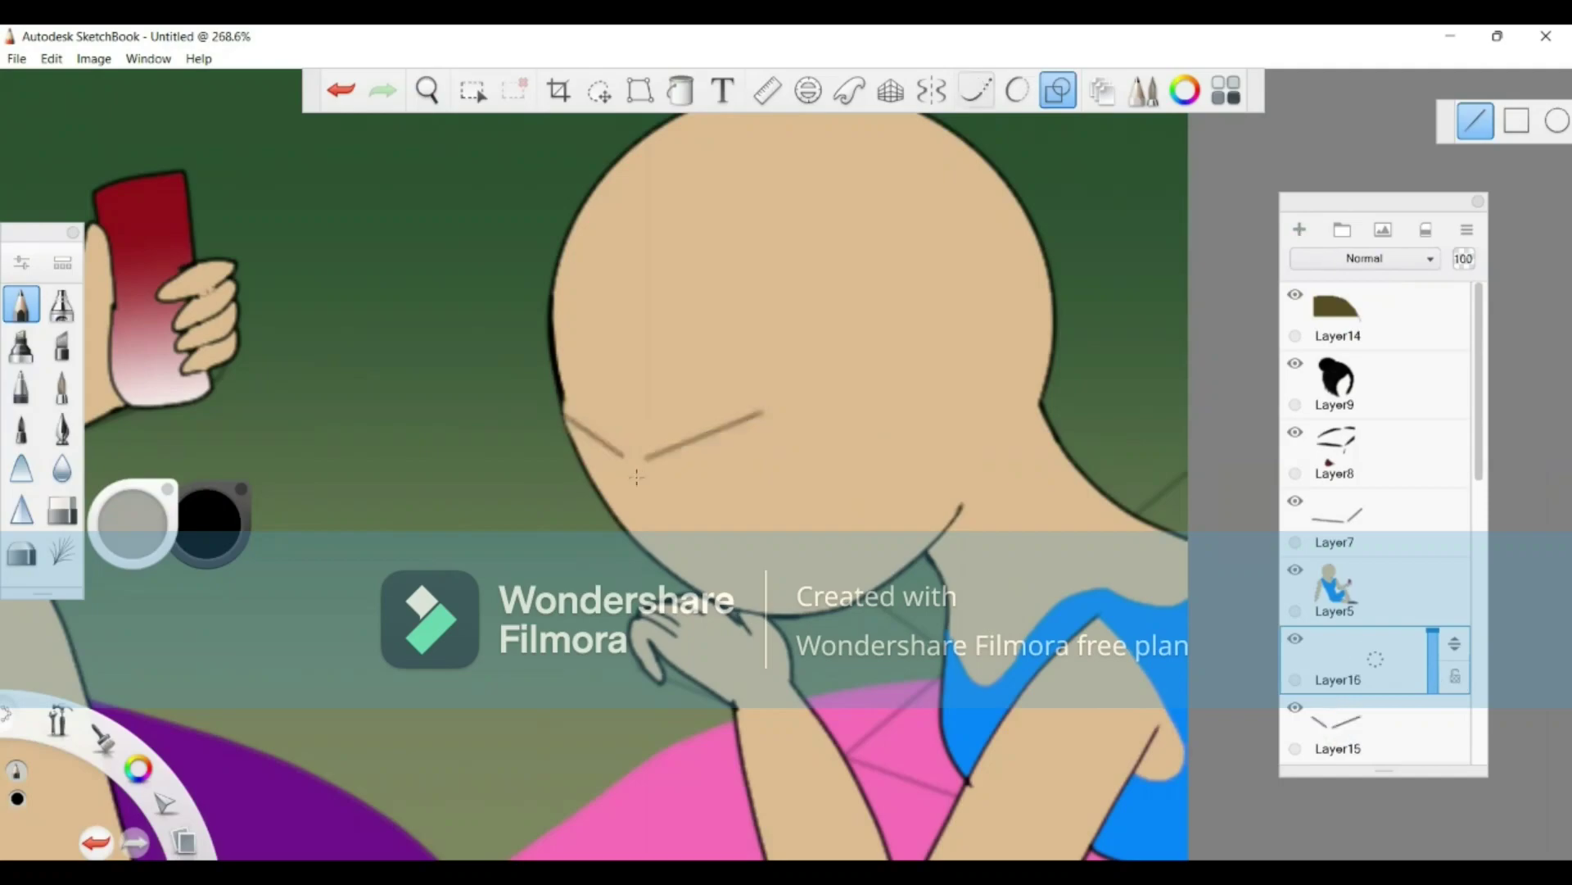
pyautogui.click(979, 88)
# Step: Try curved black lid strokes along the two eye guide lines and undo both
pyautogui.moveTo(639, 471); pyautogui.dragTo(785, 405)
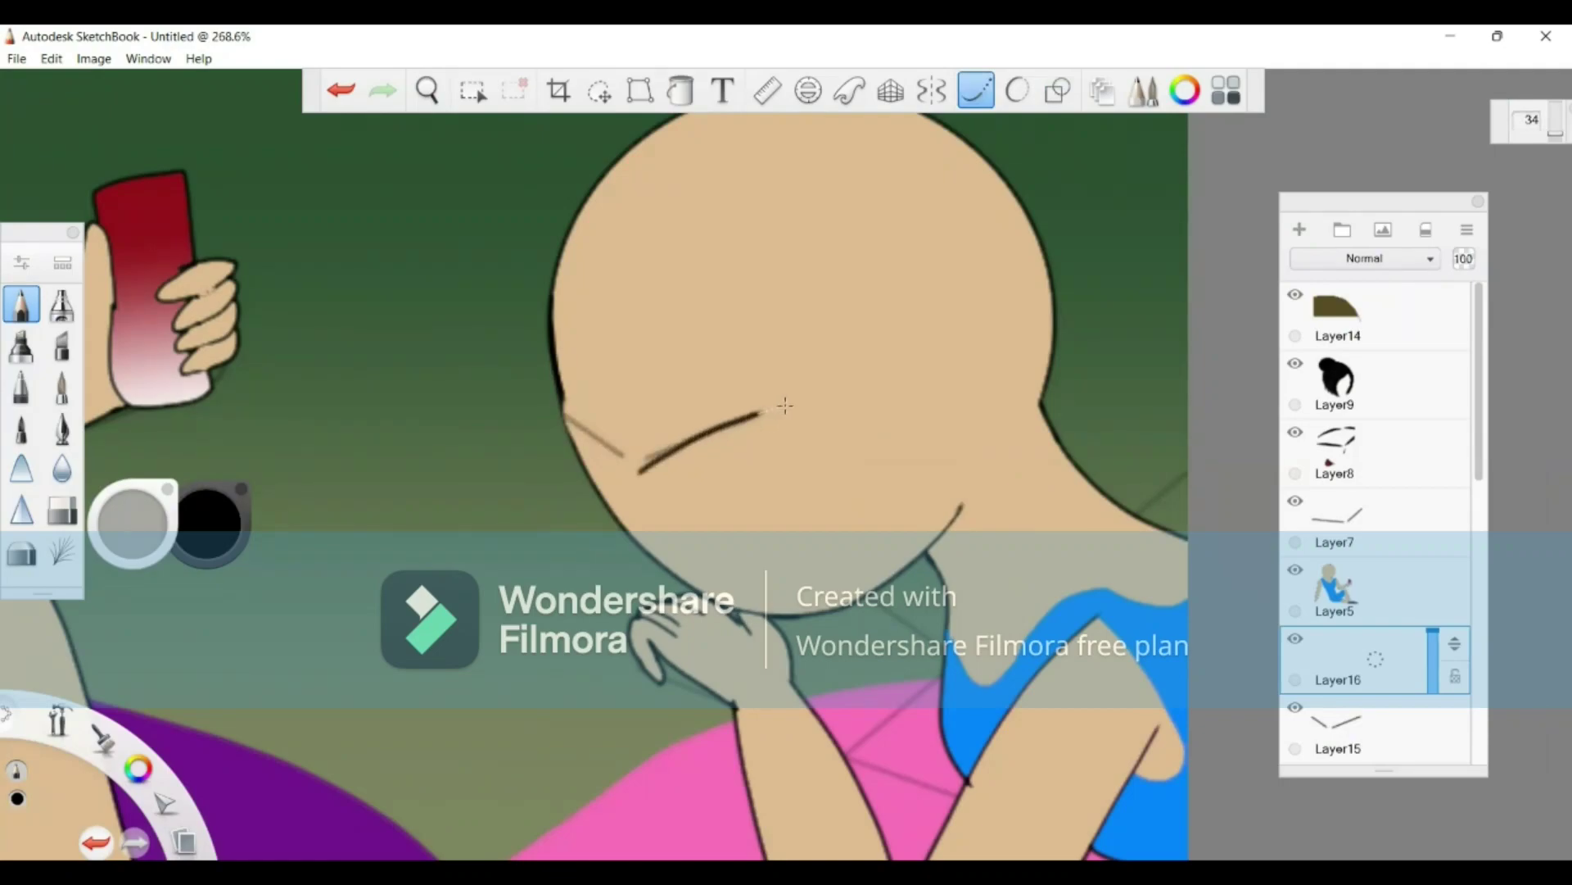
pyautogui.moveTo(623, 472); pyautogui.dragTo(550, 439)
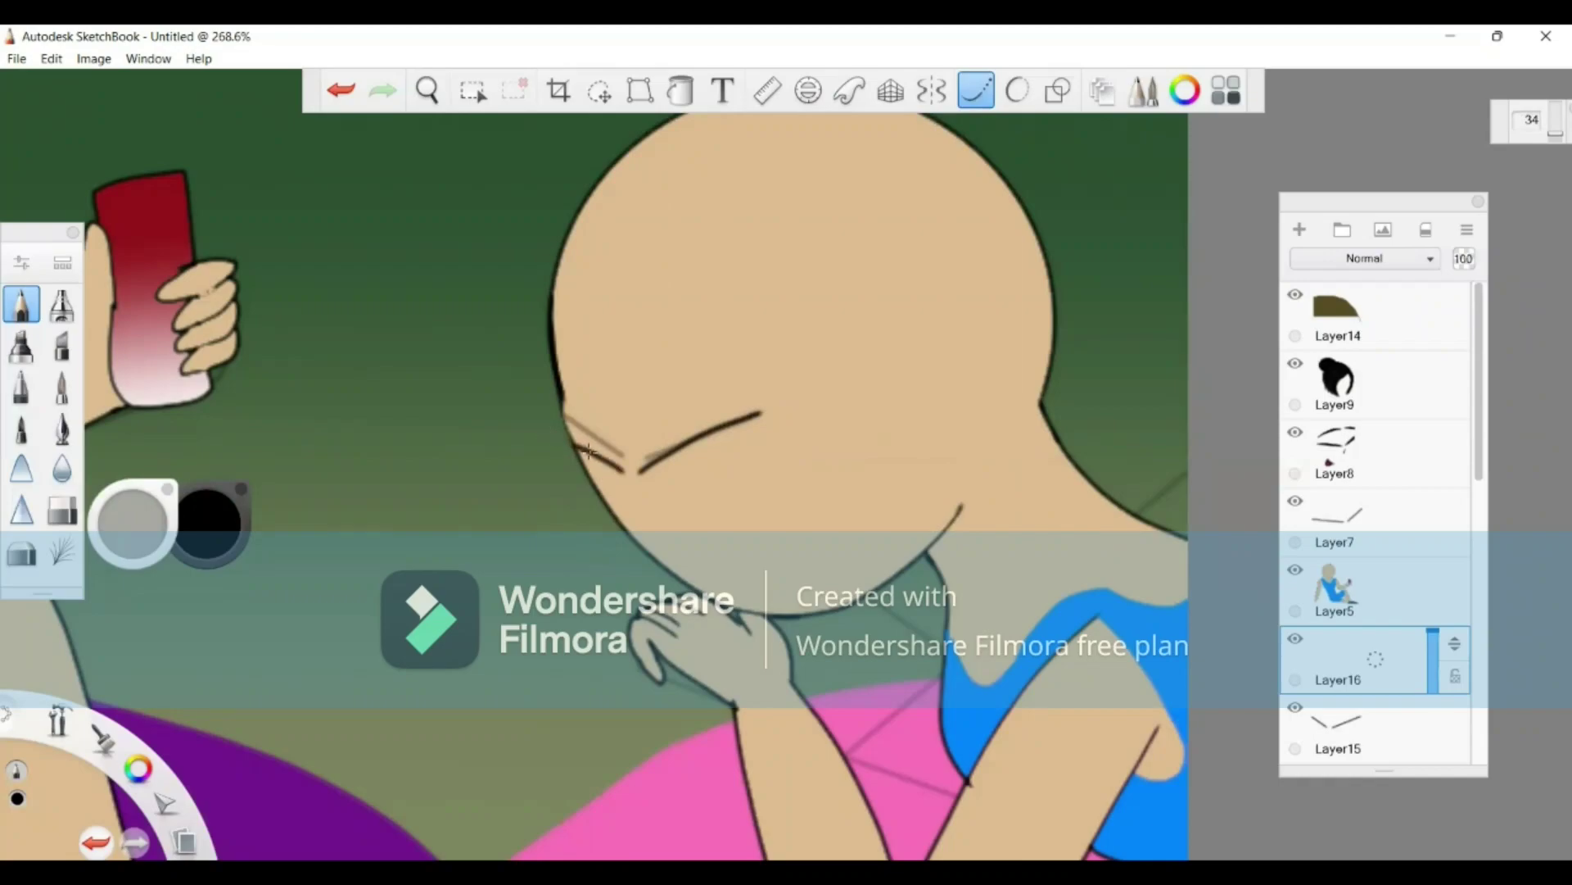
pyautogui.click(341, 90)
pyautogui.click(341, 90)
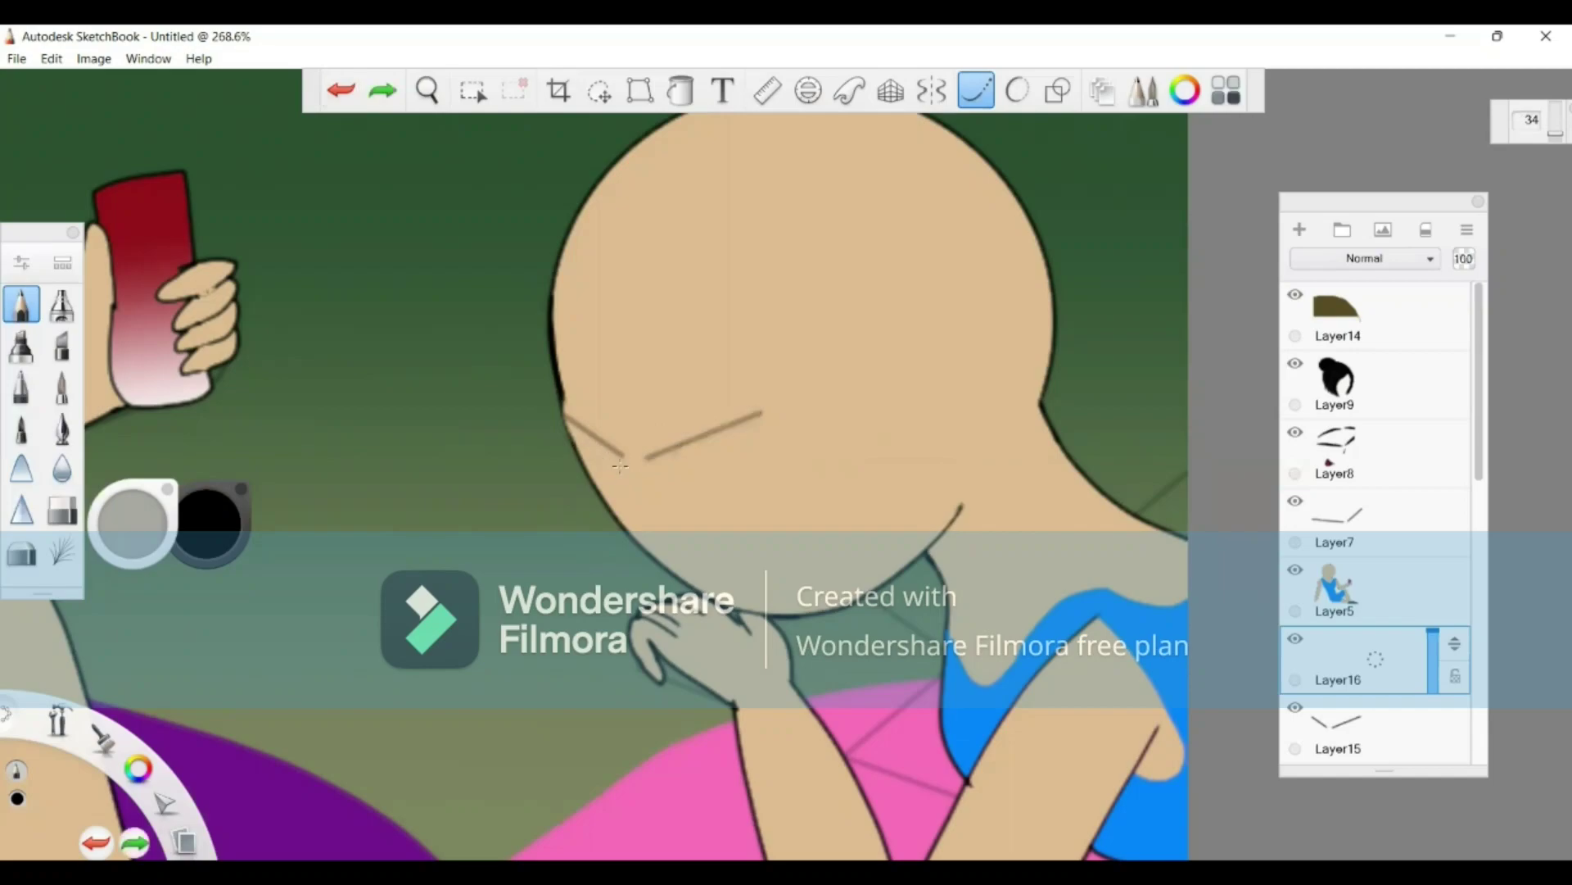
# Step: Outline the second figure's two narrow slanted eyes with smoothed black strokes along the guide lines
pyautogui.moveTo(620, 467); pyautogui.dragTo(543, 407)
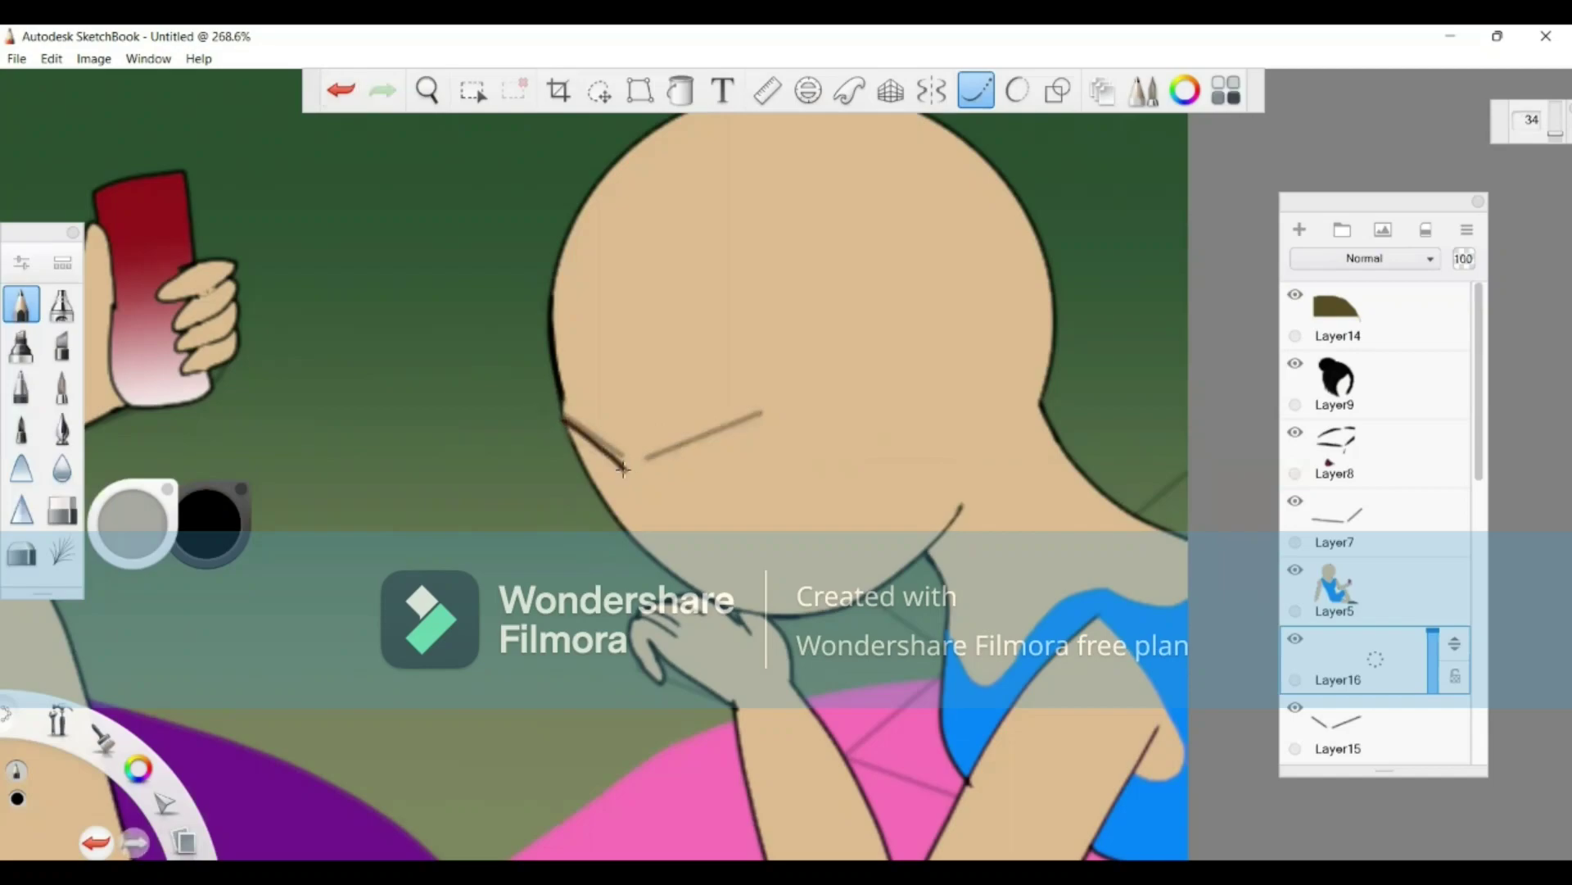
pyautogui.moveTo(602, 464)
pyautogui.mouseDown()
pyautogui.moveTo(619, 469)
pyautogui.moveTo(552, 427)
pyautogui.moveTo(559, 403)
pyautogui.mouseUp()
pyautogui.moveTo(647, 468); pyautogui.dragTo(778, 405)
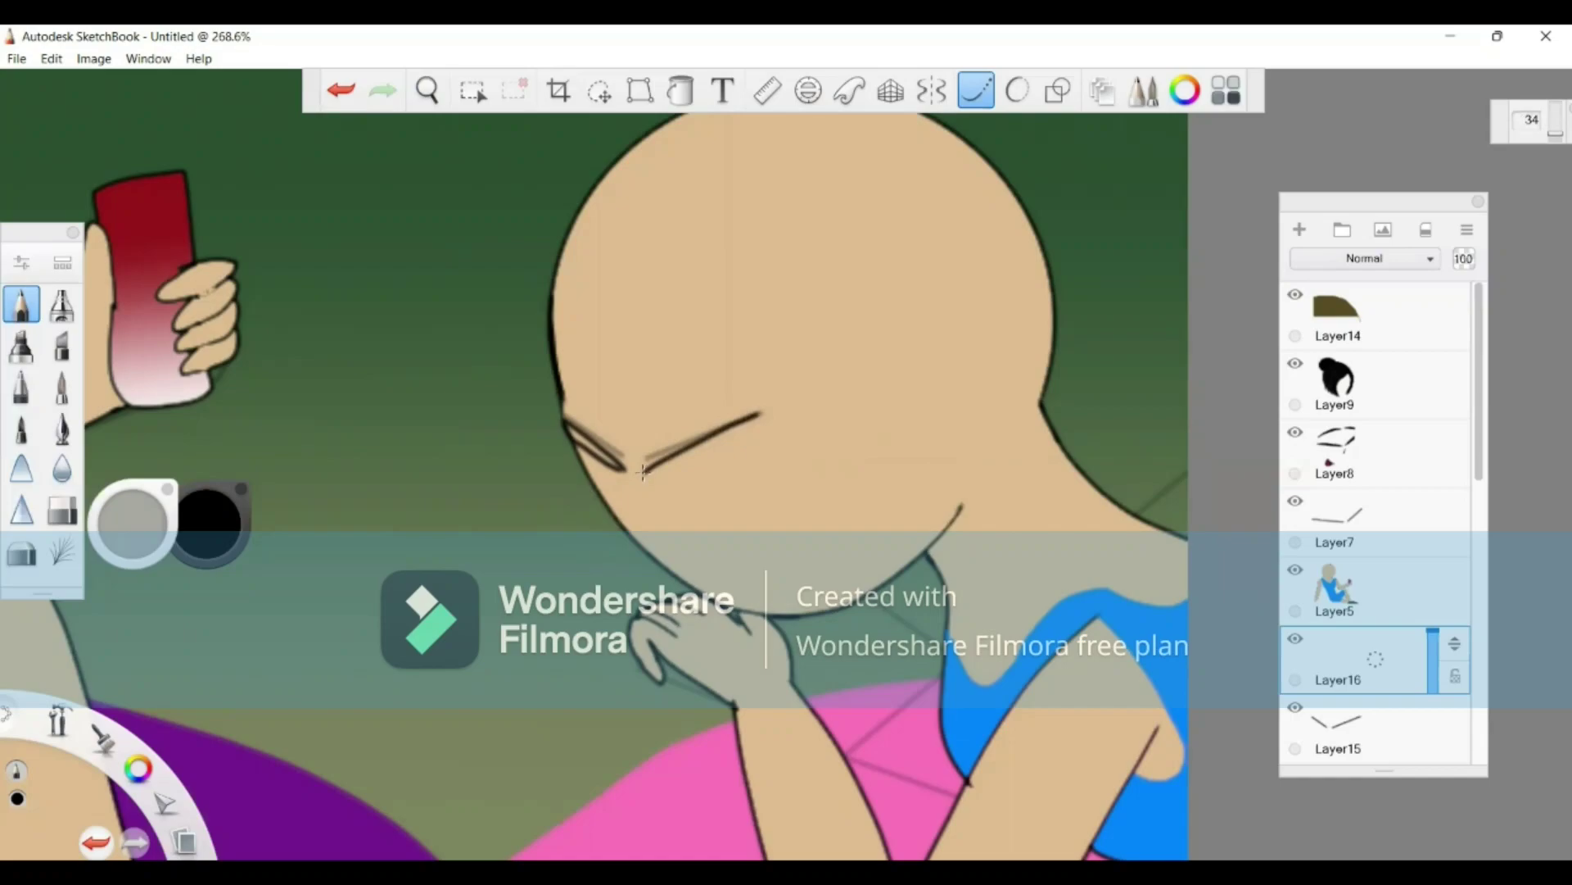
pyautogui.moveTo(644, 472); pyautogui.dragTo(761, 415)
# Step: Draw a short slanted nose stroke below the eyes and a small open triangular mouth above the chin
pyautogui.moveTo(644, 505); pyautogui.dragTo(653, 525)
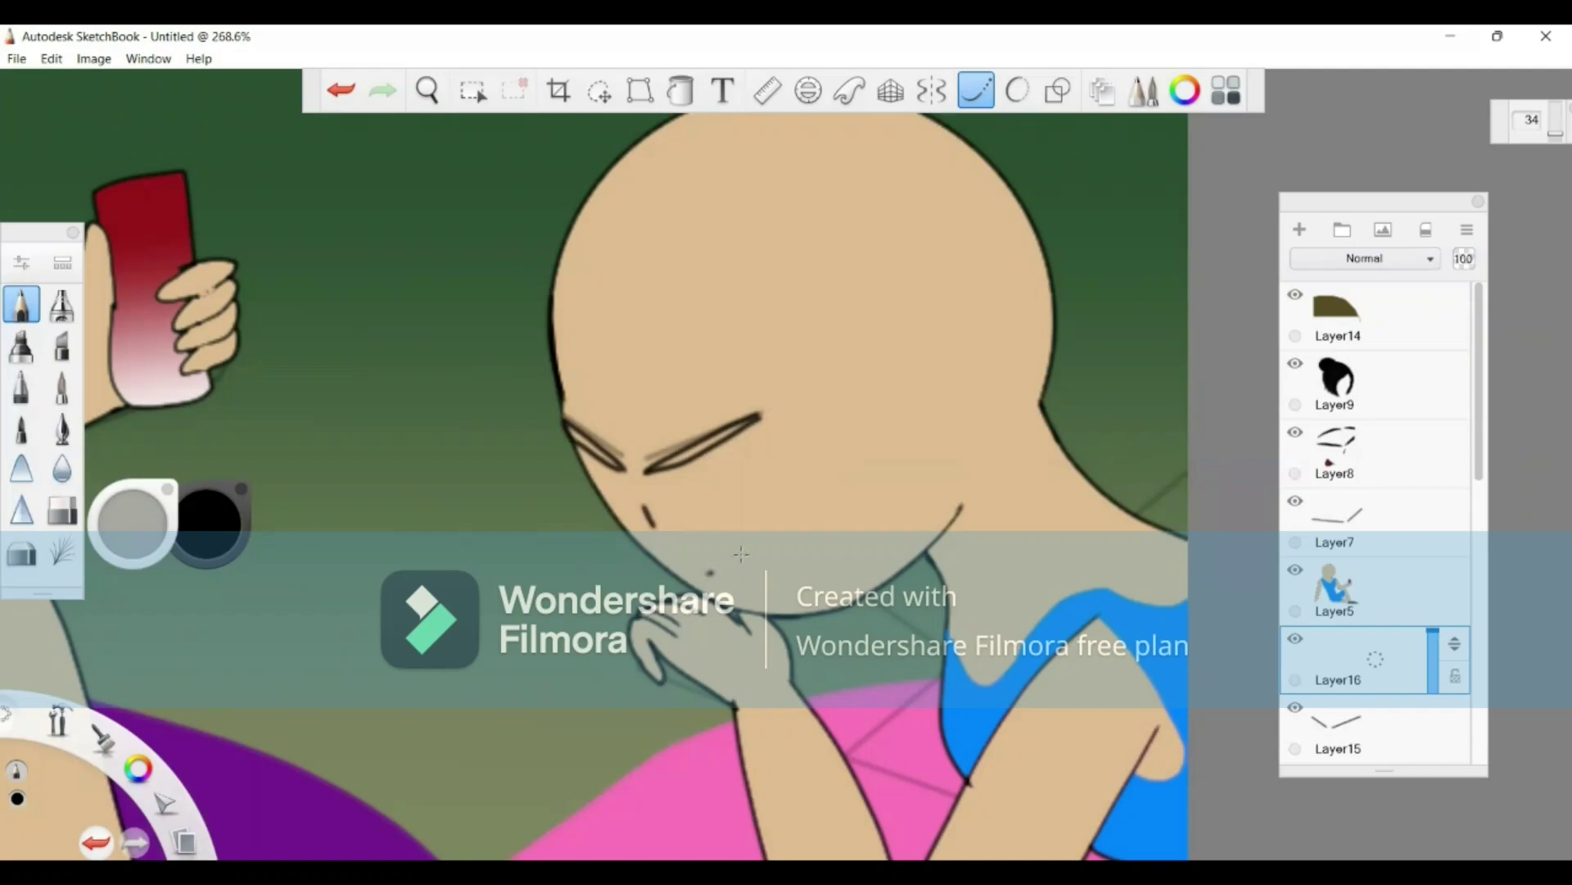
pyautogui.moveTo(710, 572); pyautogui.dragTo(739, 554)
pyautogui.click(341, 90)
pyautogui.hotkey('ctrl', 'z')
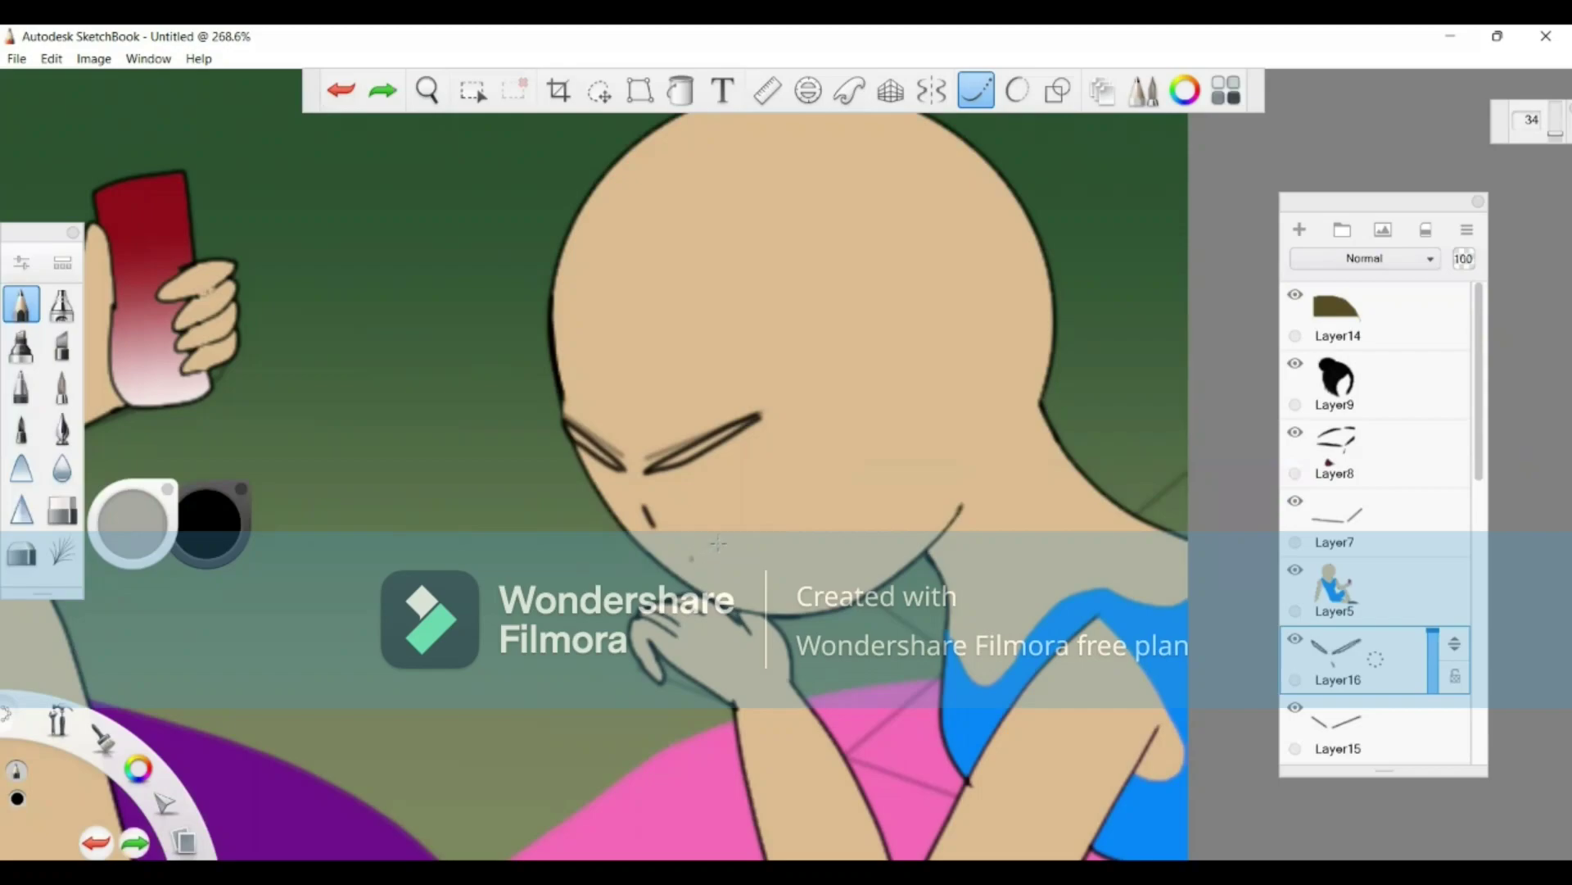
pyautogui.moveTo(691, 560)
pyautogui.mouseDown()
pyautogui.moveTo(746, 525)
pyautogui.moveTo(749, 580)
pyautogui.moveTo(711, 573)
pyautogui.moveTo(689, 544)
pyautogui.mouseUp()
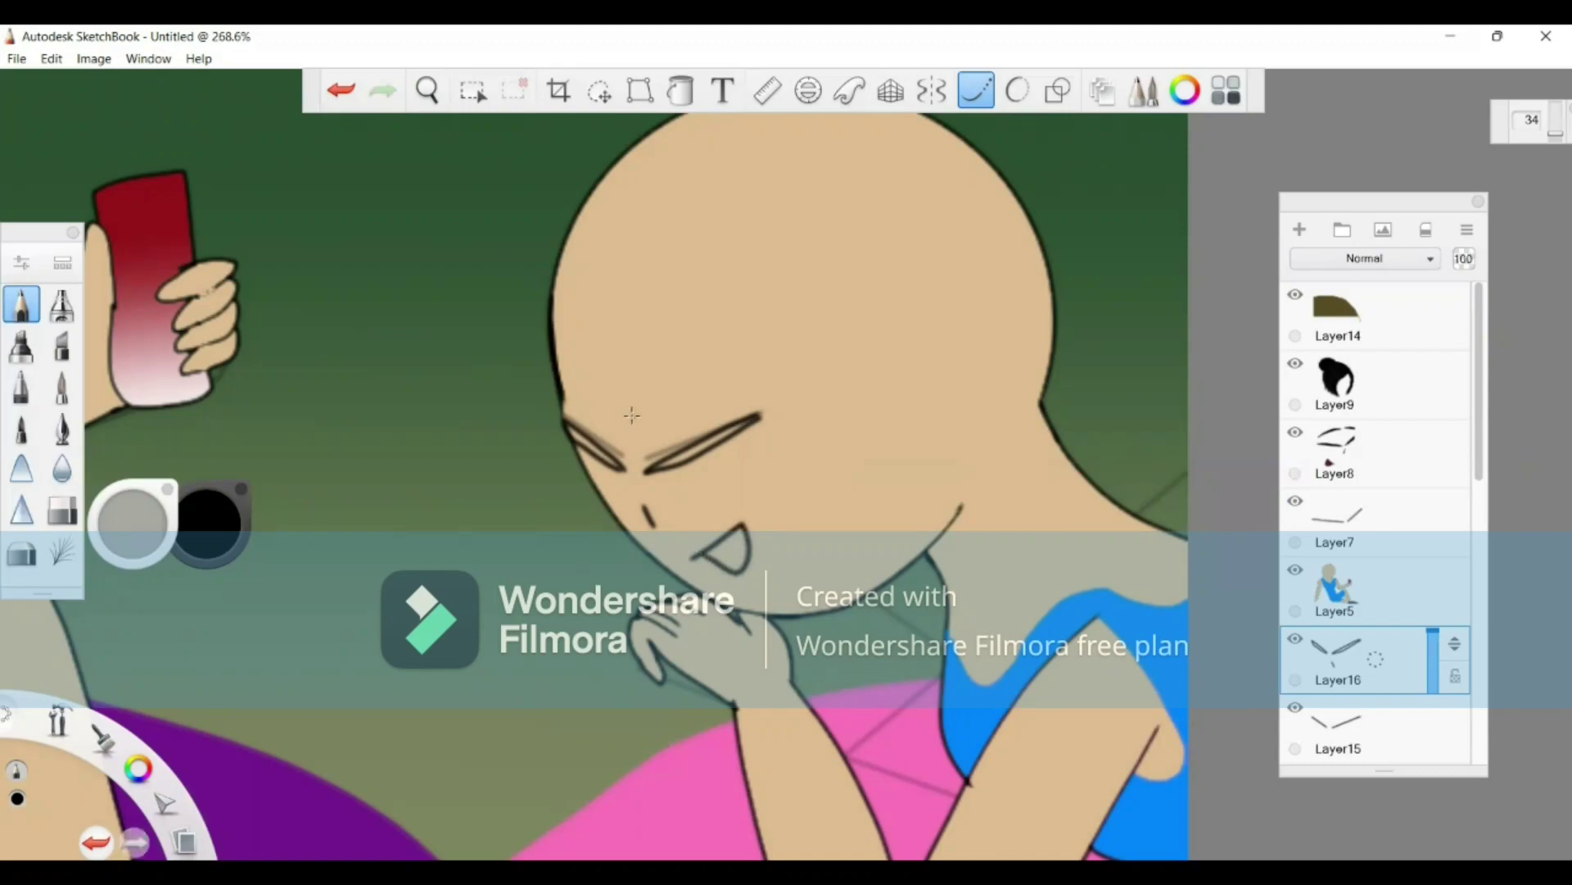
# Step: Outline the short, nearly horizontal eyebrow above the eye at the face's edge
pyautogui.moveTo(620, 410); pyautogui.dragTo(670, 402)
pyautogui.hotkey('ctrl', 'z')
pyautogui.moveTo(595, 412); pyautogui.dragTo(534, 422)
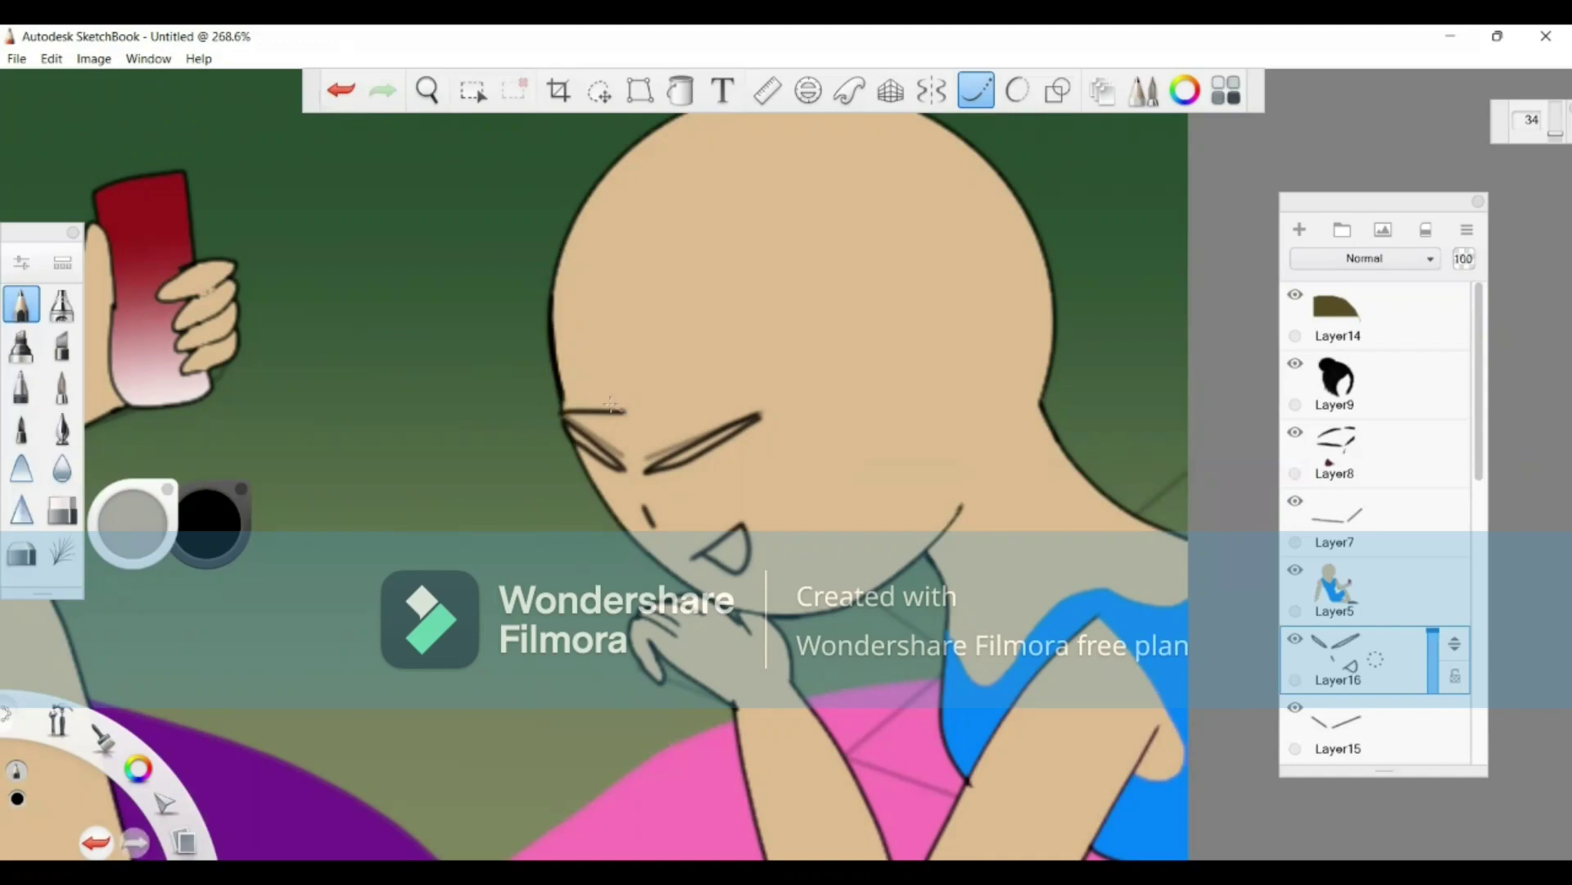
pyautogui.moveTo(622, 402)
pyautogui.mouseDown()
pyautogui.moveTo(533, 396)
pyautogui.moveTo(567, 440)
pyautogui.mouseUp()
# Step: Try a long, gently arched eyebrow outline above the larger eye, redraw its upper curve once and undo the strokes
pyautogui.moveTo(643, 418); pyautogui.dragTo(782, 403)
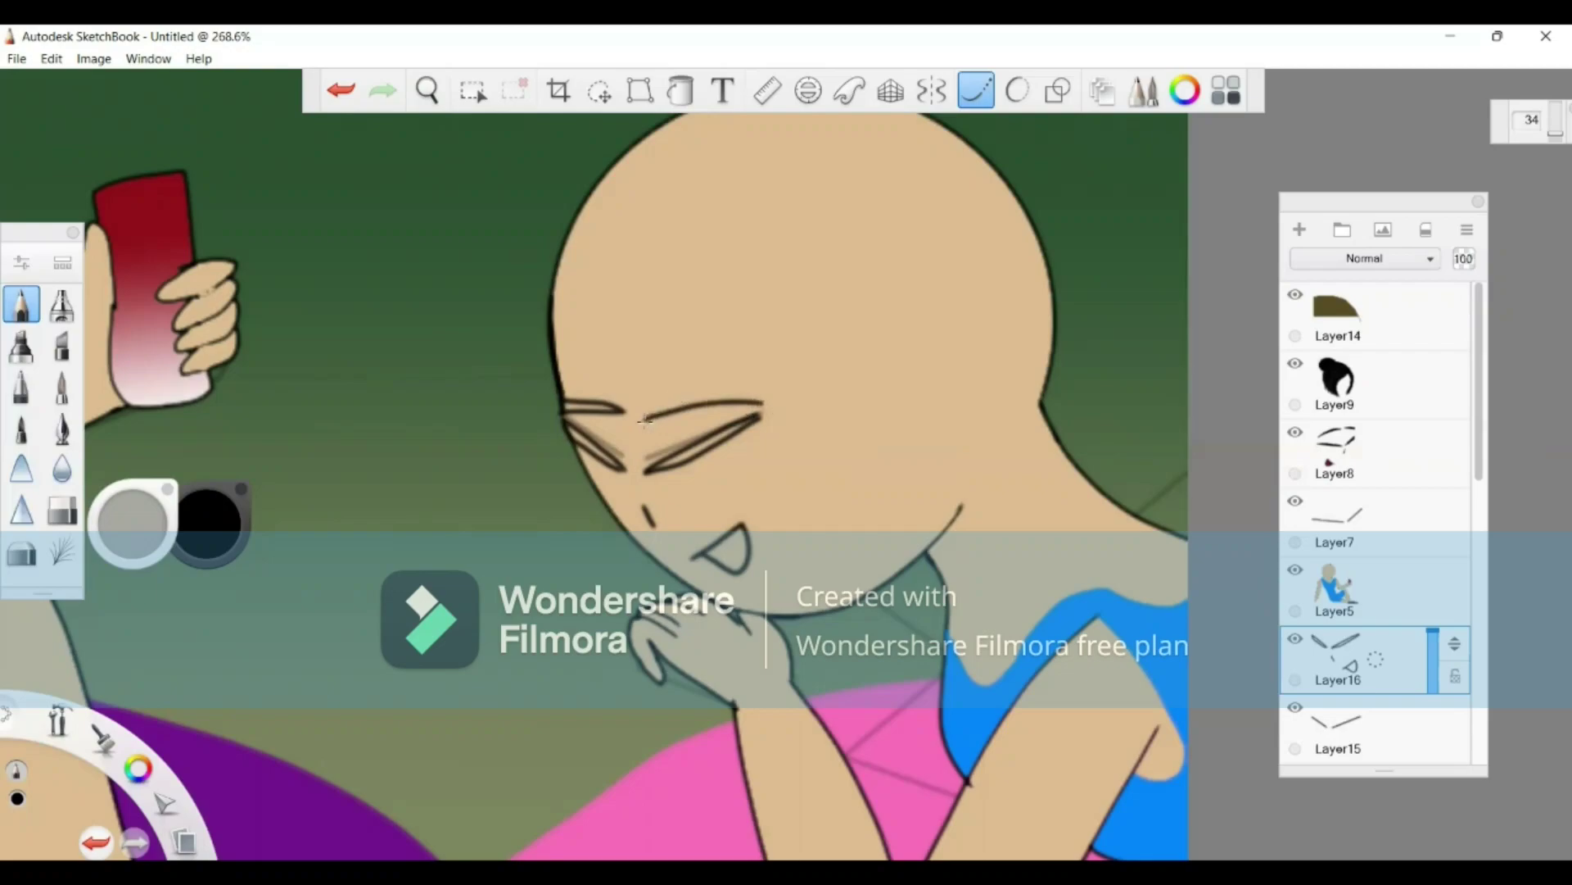
pyautogui.moveTo(649, 416)
pyautogui.mouseDown()
pyautogui.moveTo(721, 387)
pyautogui.moveTo(783, 416)
pyautogui.mouseUp()
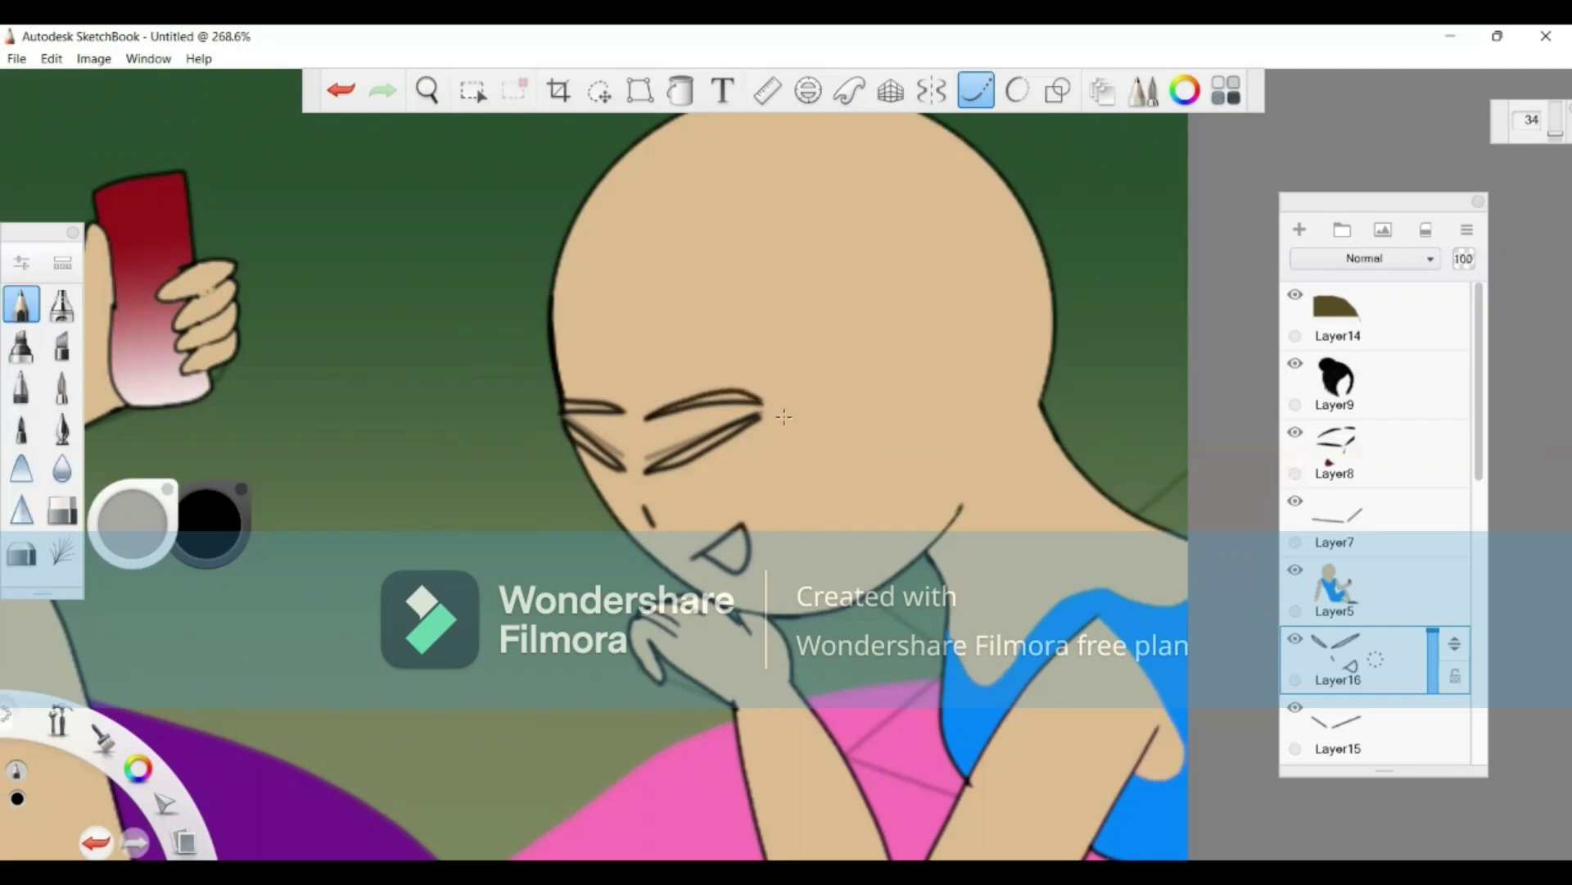
pyautogui.click(342, 92)
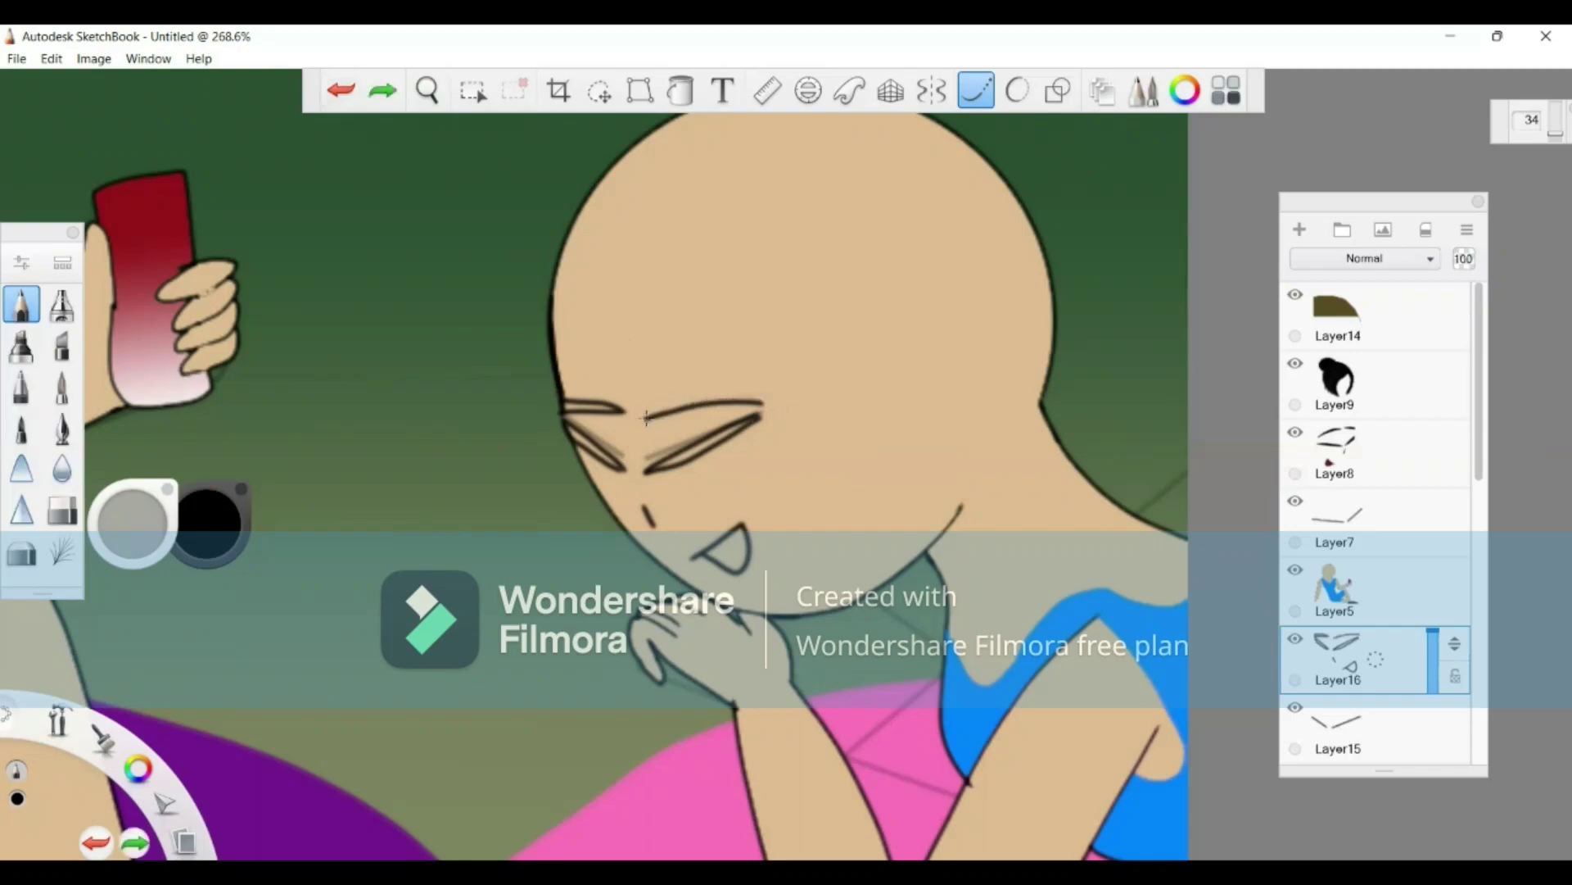
pyautogui.moveTo(649, 416)
pyautogui.mouseDown()
pyautogui.moveTo(737, 392)
pyautogui.moveTo(783, 414)
pyautogui.mouseUp()
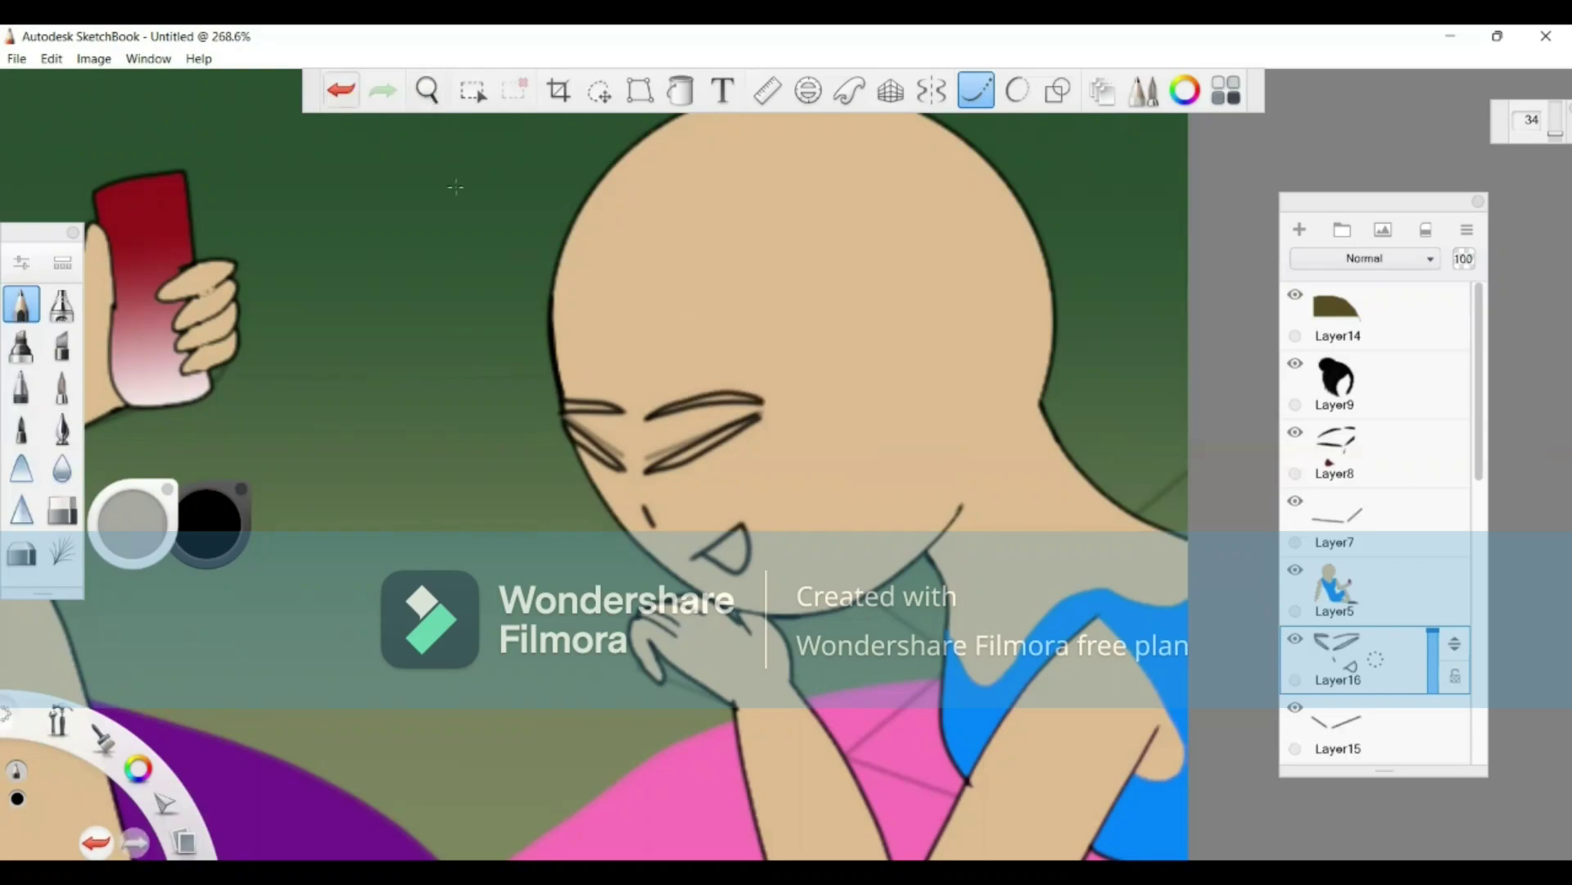
pyautogui.click(342, 92)
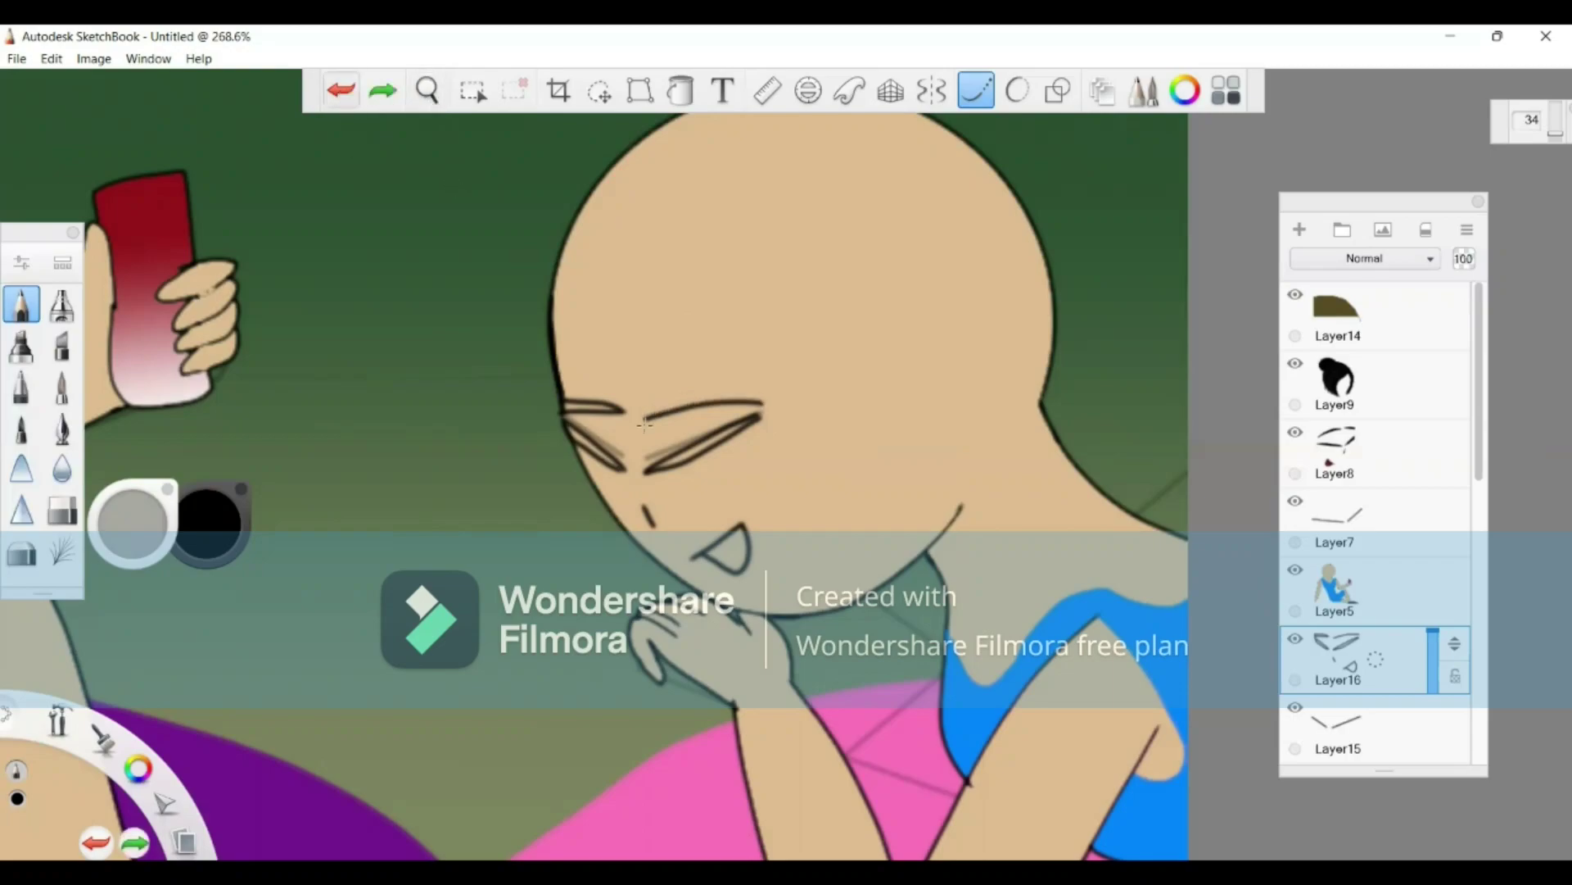
pyautogui.hotkey('ctrl', 'z')
# Step: Try steeper rising eyebrow strokes above the larger eye, undoing each of them
pyautogui.moveTo(644, 432); pyautogui.dragTo(748, 379)
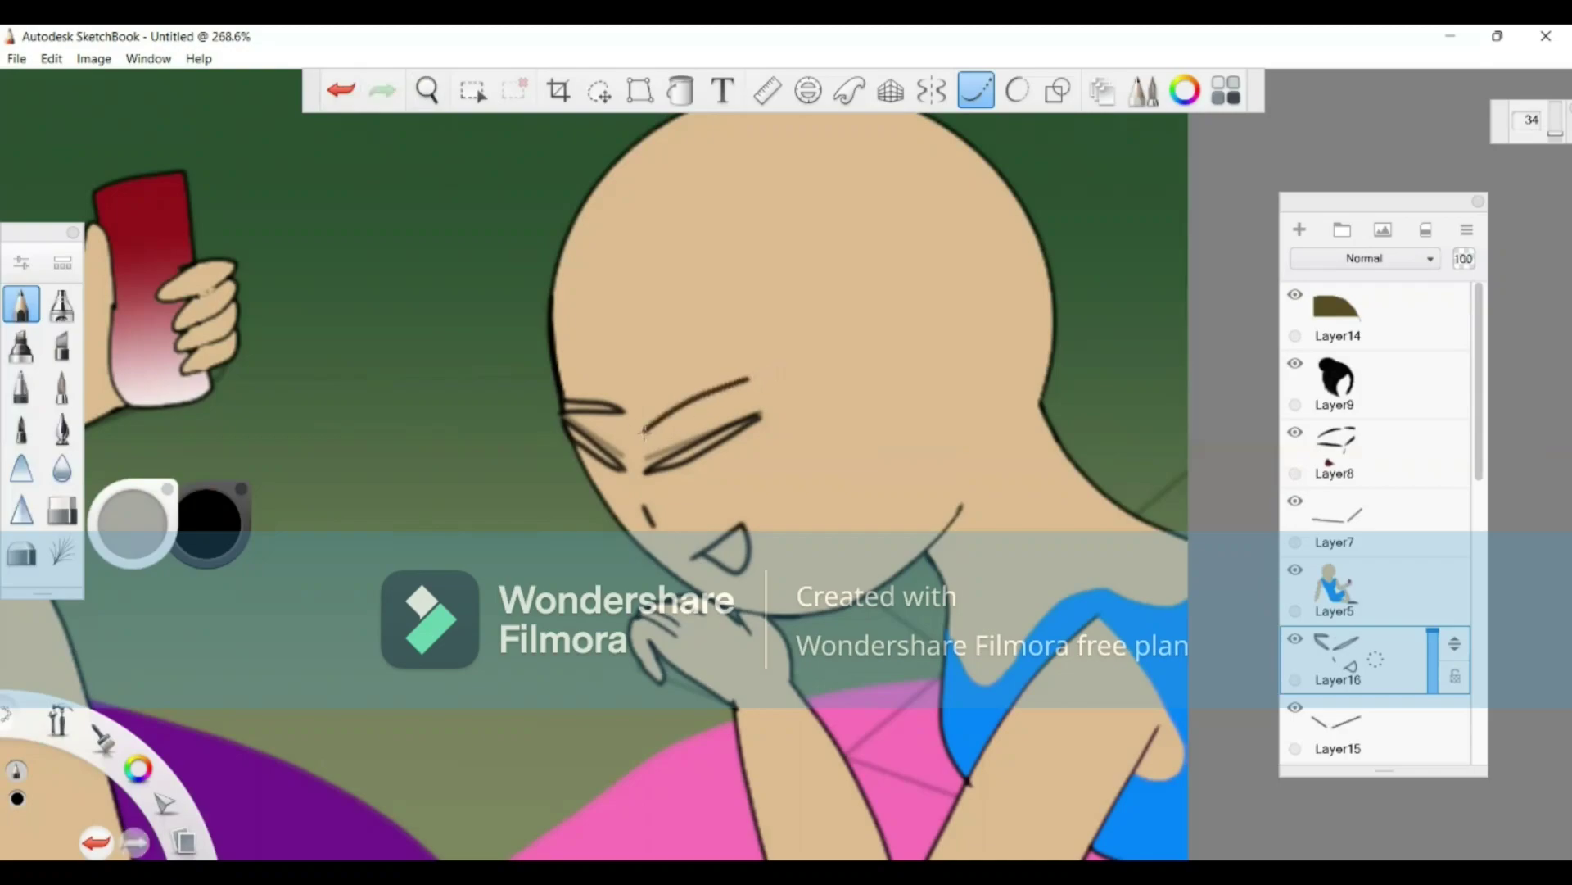
pyautogui.moveTo(645, 424); pyautogui.dragTo(660, 406)
pyautogui.hotkey('ctrl', 'z')
pyautogui.hotkey('ctrl', 'z')
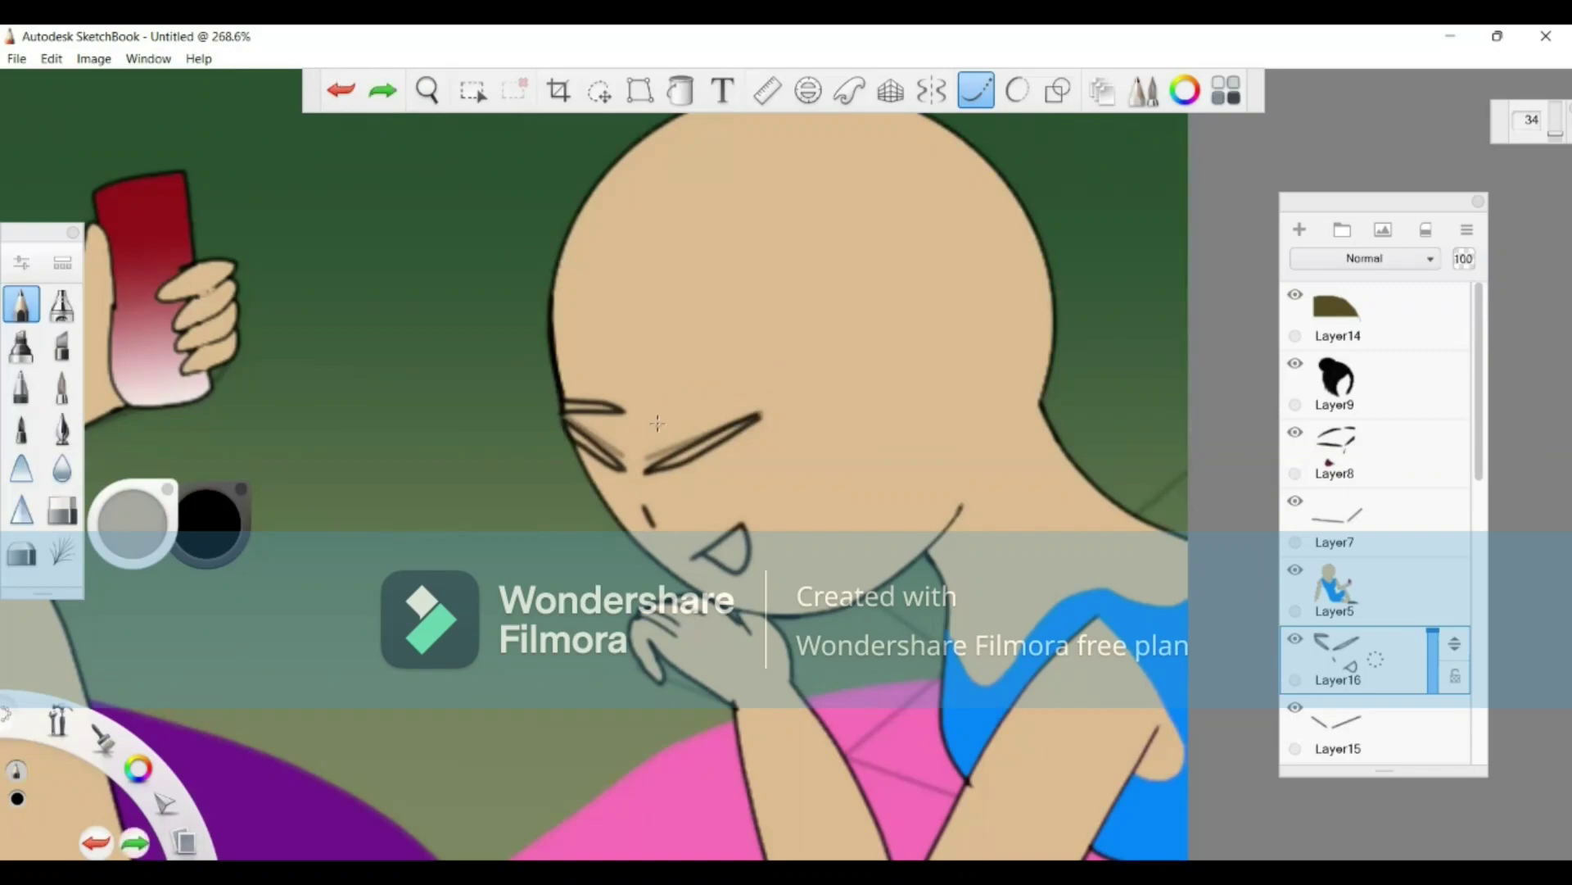
pyautogui.moveTo(659, 418); pyautogui.dragTo(771, 385)
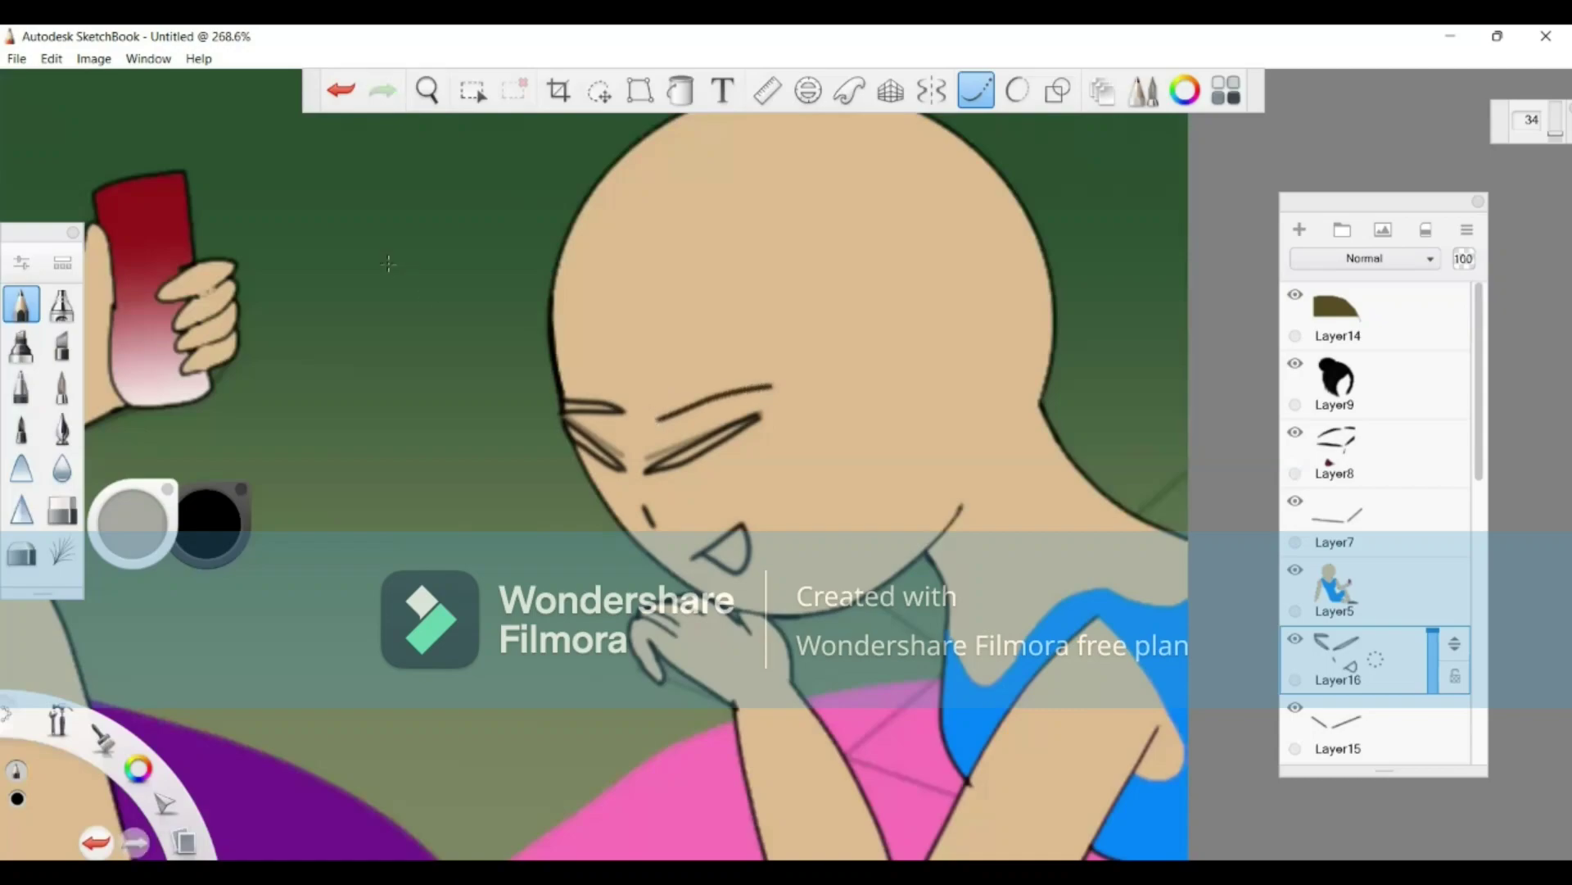
pyautogui.hotkey('ctrl', 'z')
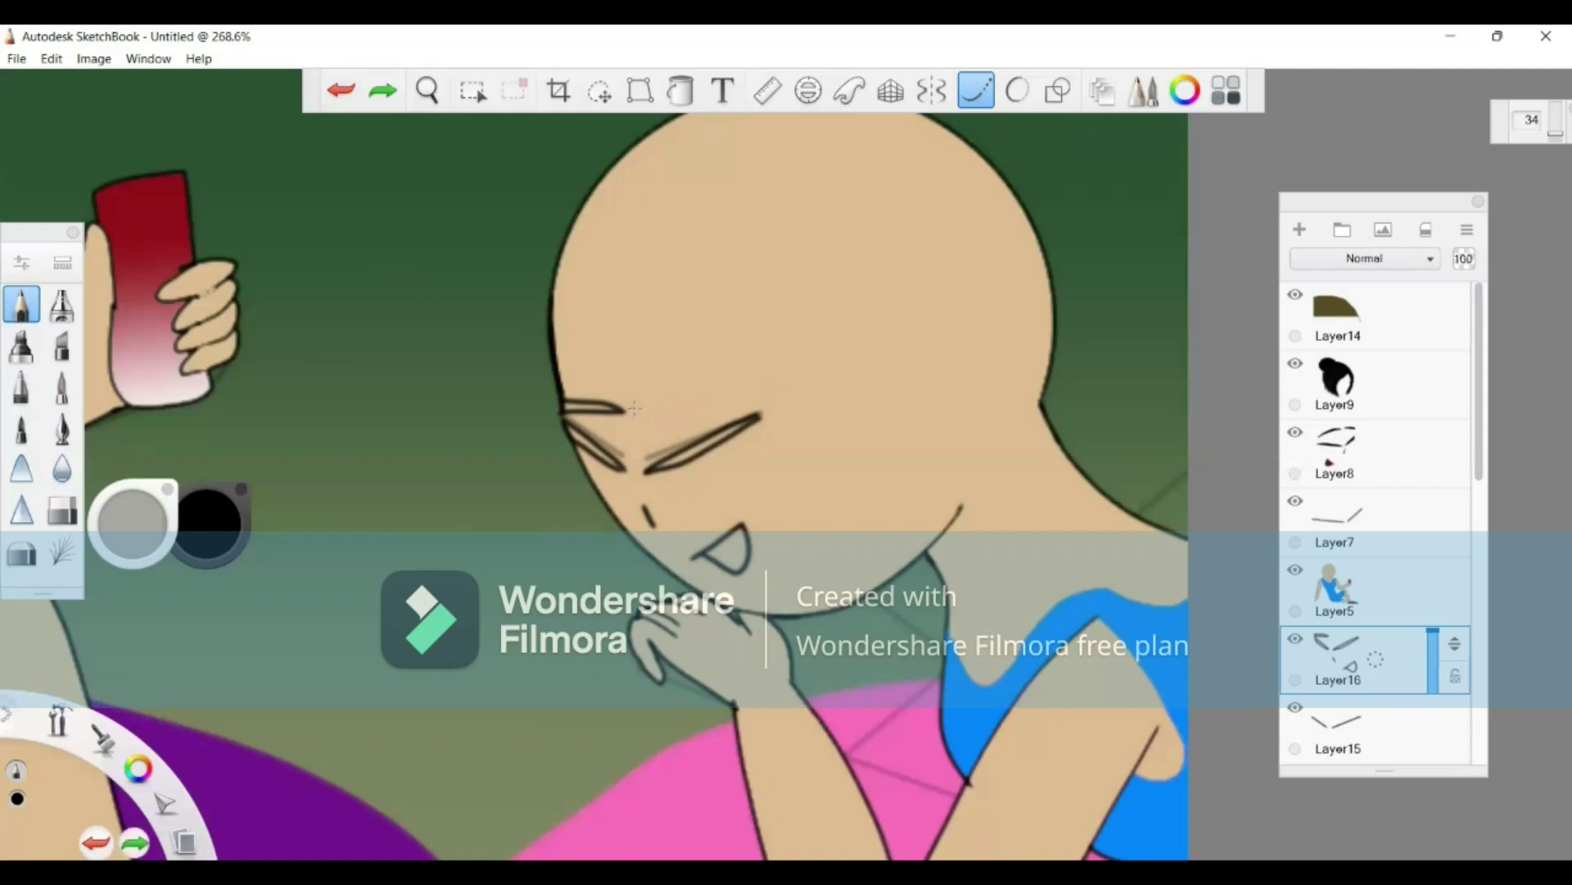
# Step: Outline a flatter arched eyebrow above the larger eye and make both eyes and both eyebrows solid black
pyautogui.moveTo(640, 407); pyautogui.dragTo(779, 396)
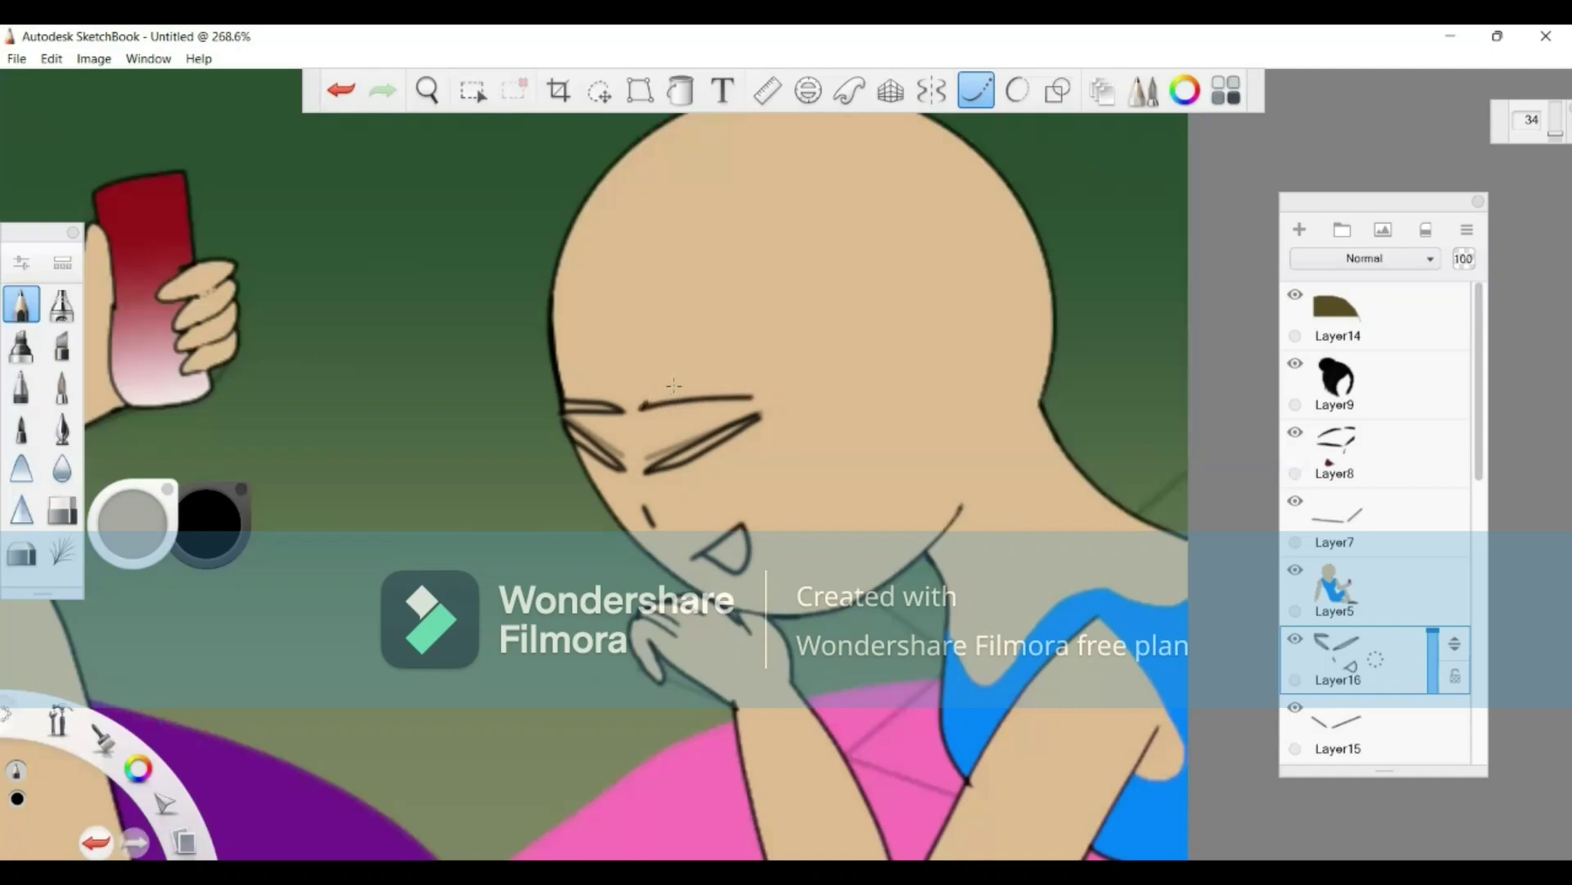
pyautogui.moveTo(645, 405); pyautogui.dragTo(773, 406)
pyautogui.click(680, 90)
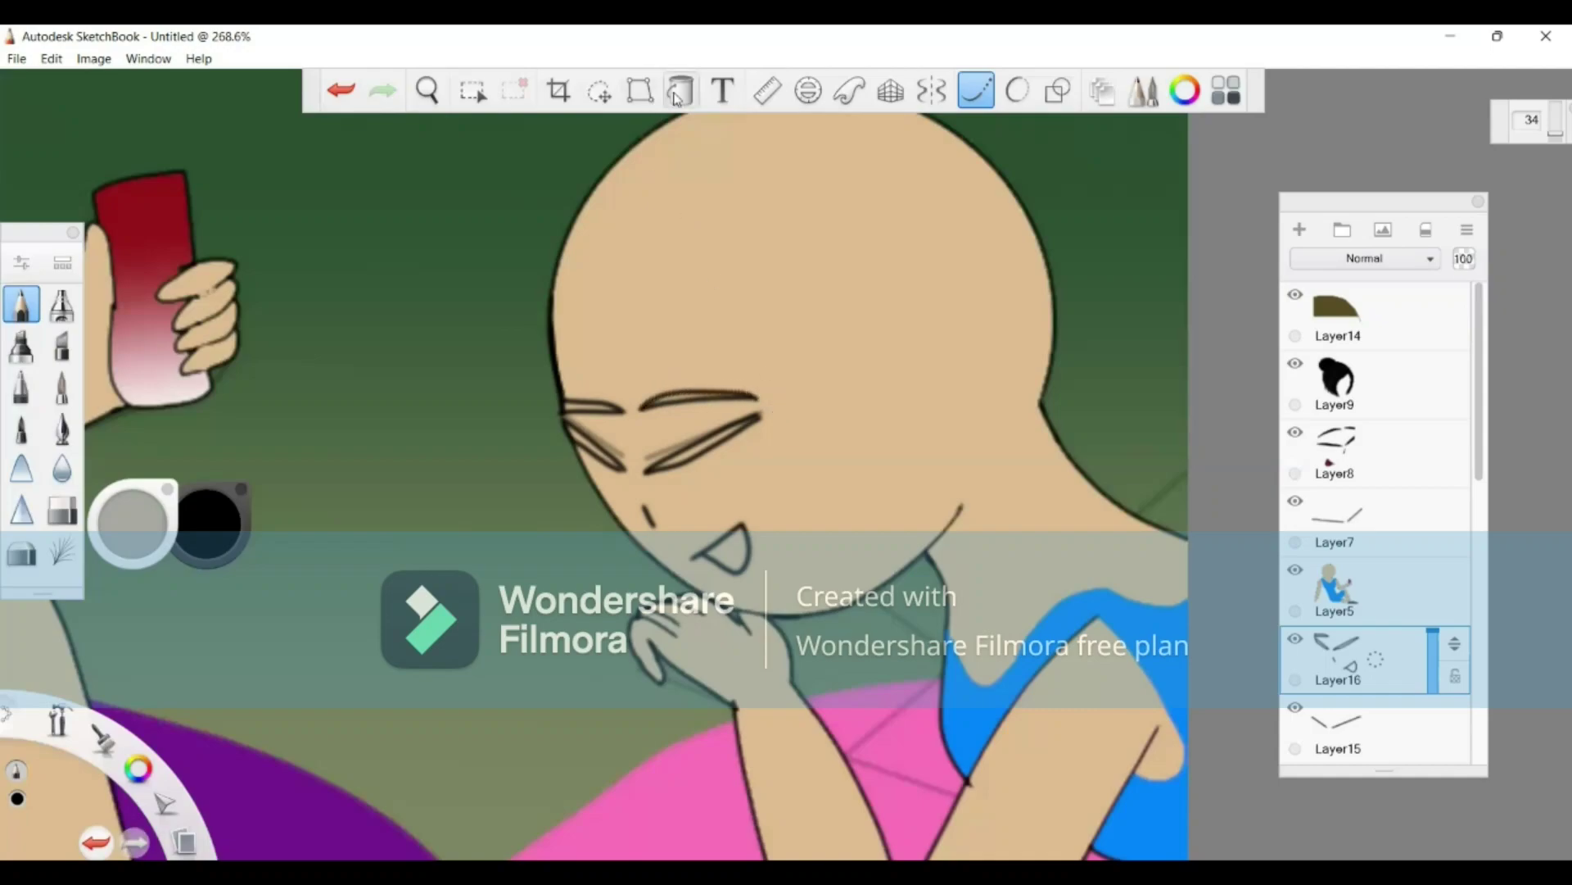
pyautogui.click(669, 400)
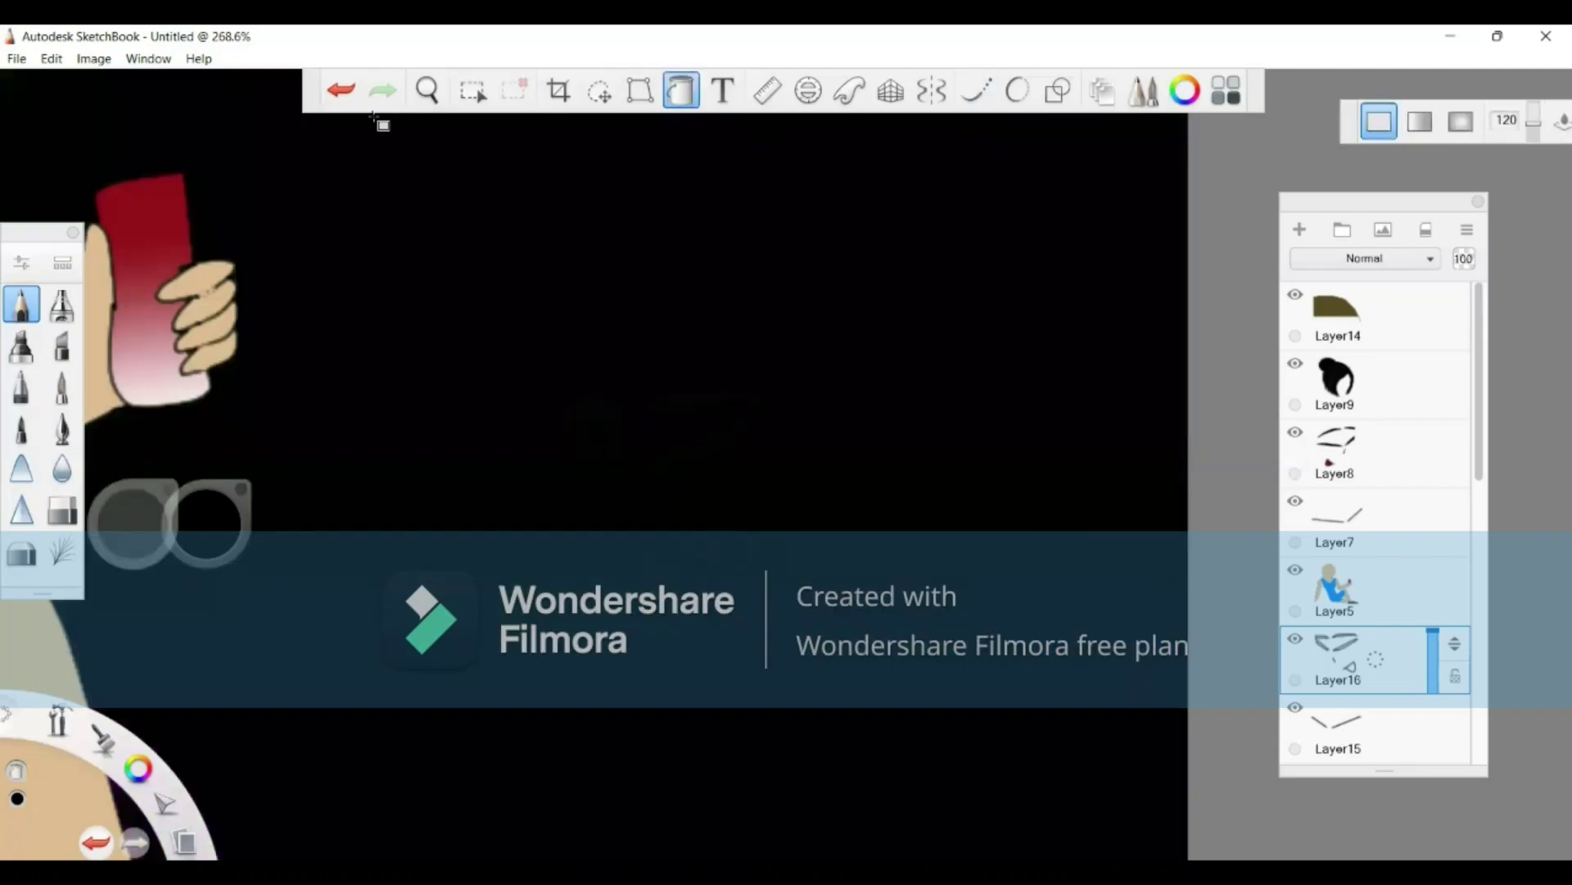
pyautogui.click(337, 90)
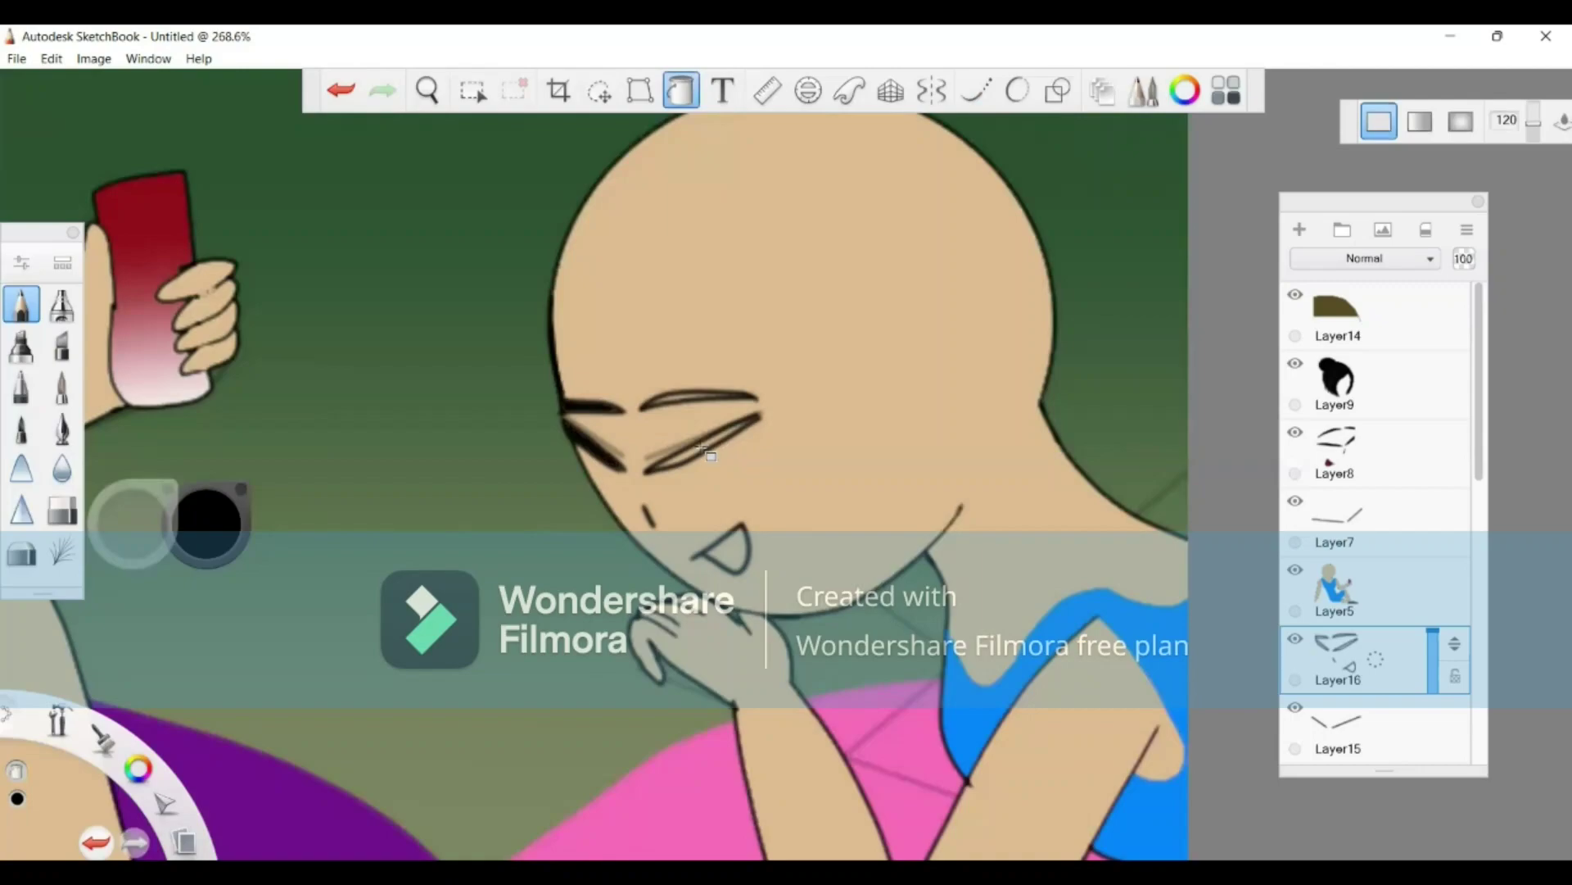
pyautogui.click(682, 407)
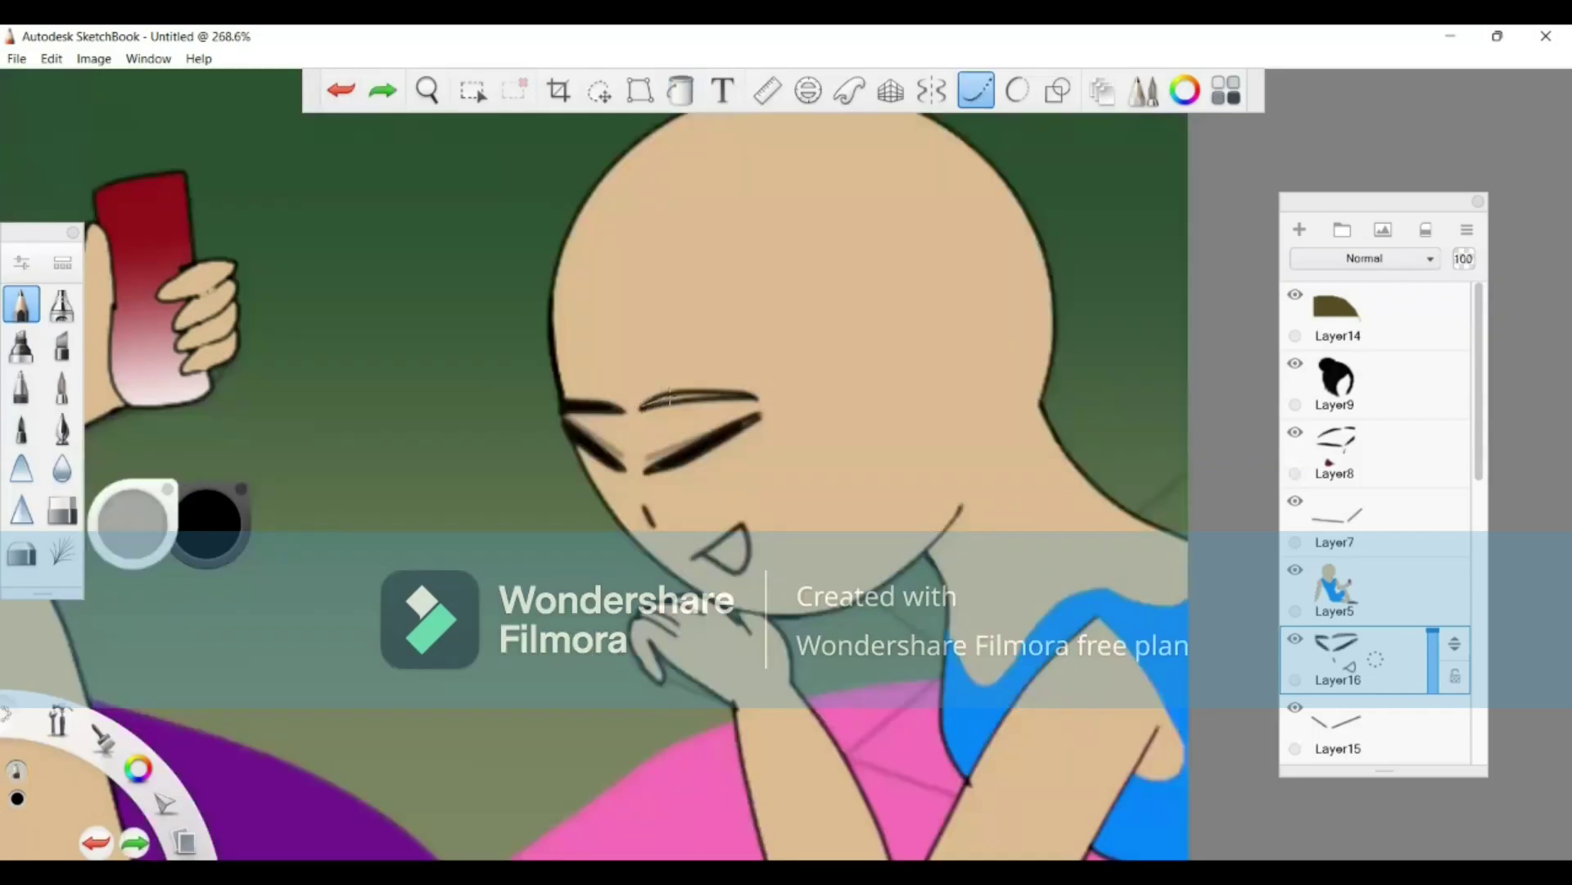
pyautogui.moveTo(670, 396); pyautogui.dragTo(770, 397)
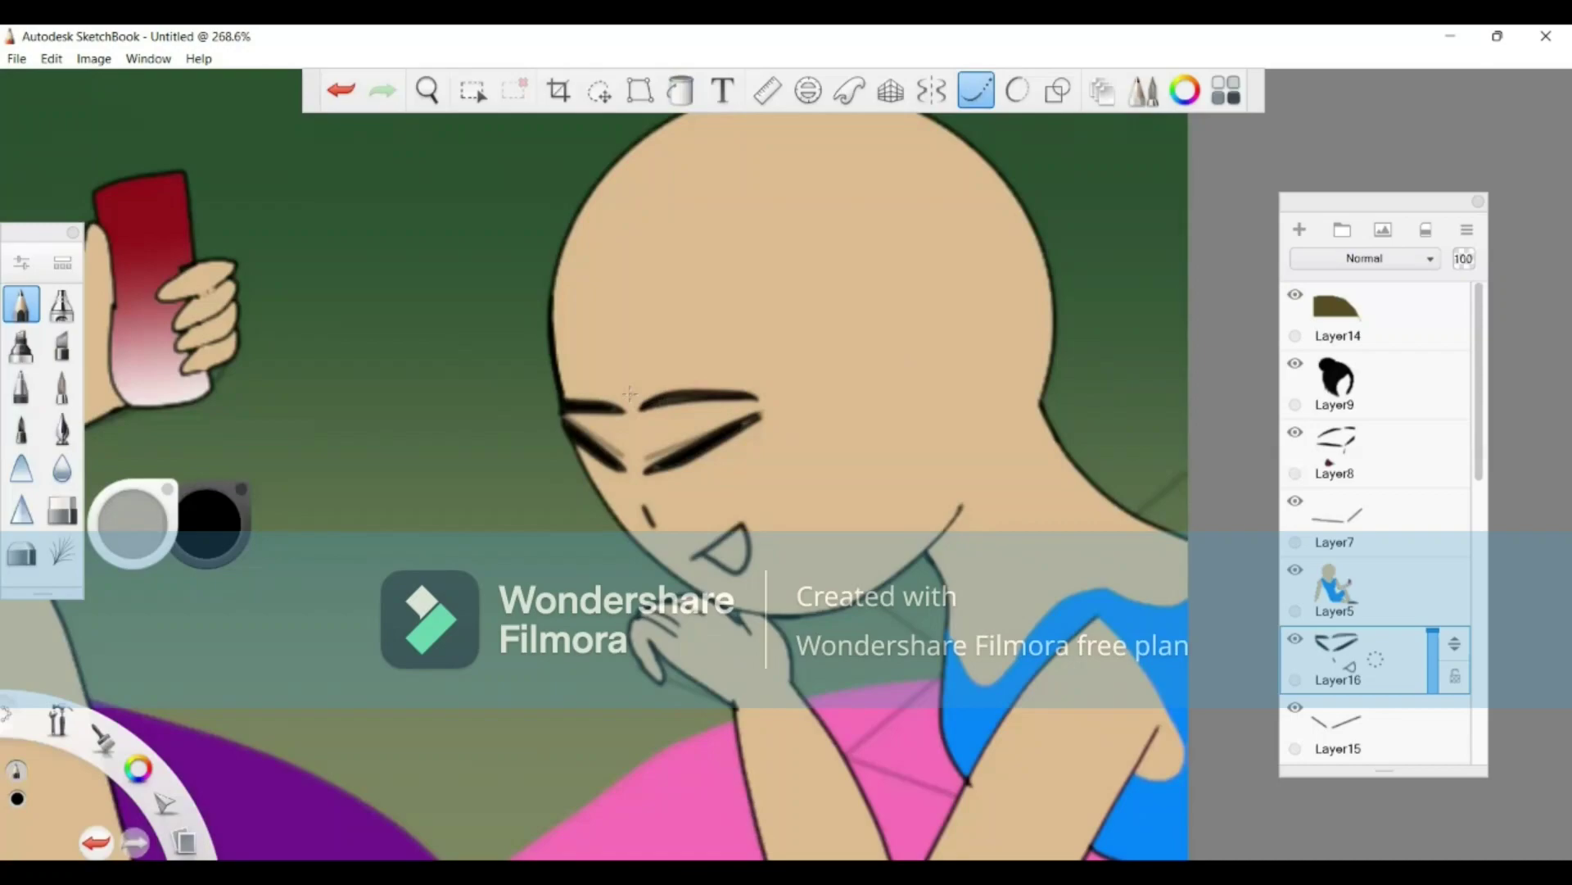
# Step: Draw a short purple curve across the lower corner of the second figure's mouth and fill the tongue below it with purple
pyautogui.click(215, 556)
pyautogui.click(232, 567)
pyautogui.moveTo(220, 543); pyautogui.dragTo(210, 553)
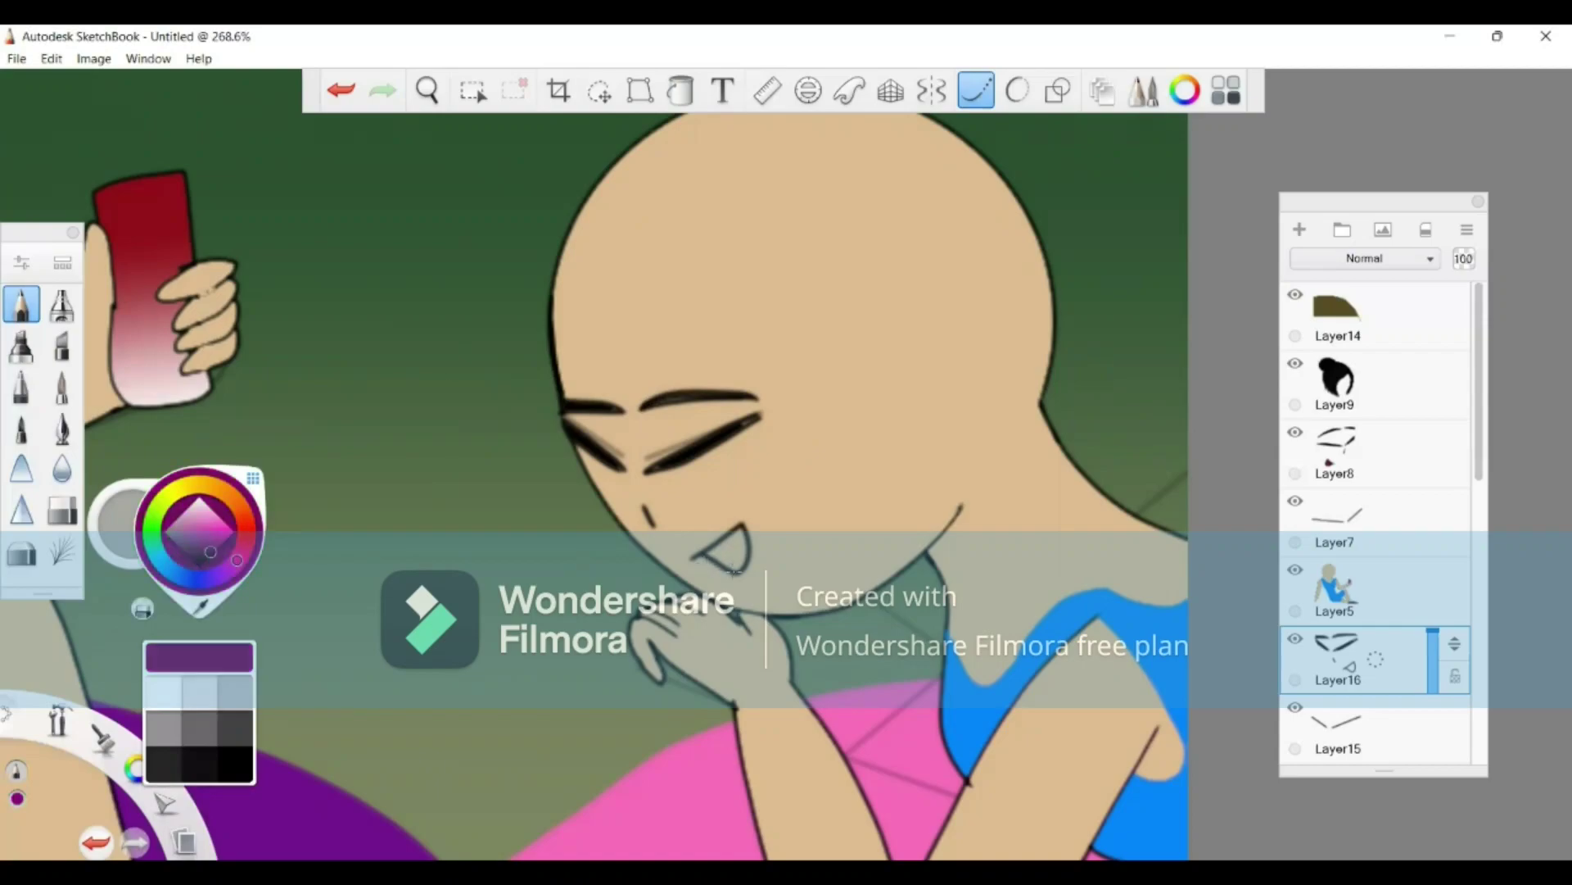
pyautogui.moveTo(729, 565); pyautogui.dragTo(759, 524)
pyautogui.press('space')
pyautogui.moveTo(719, 566); pyautogui.dragTo(961, 511)
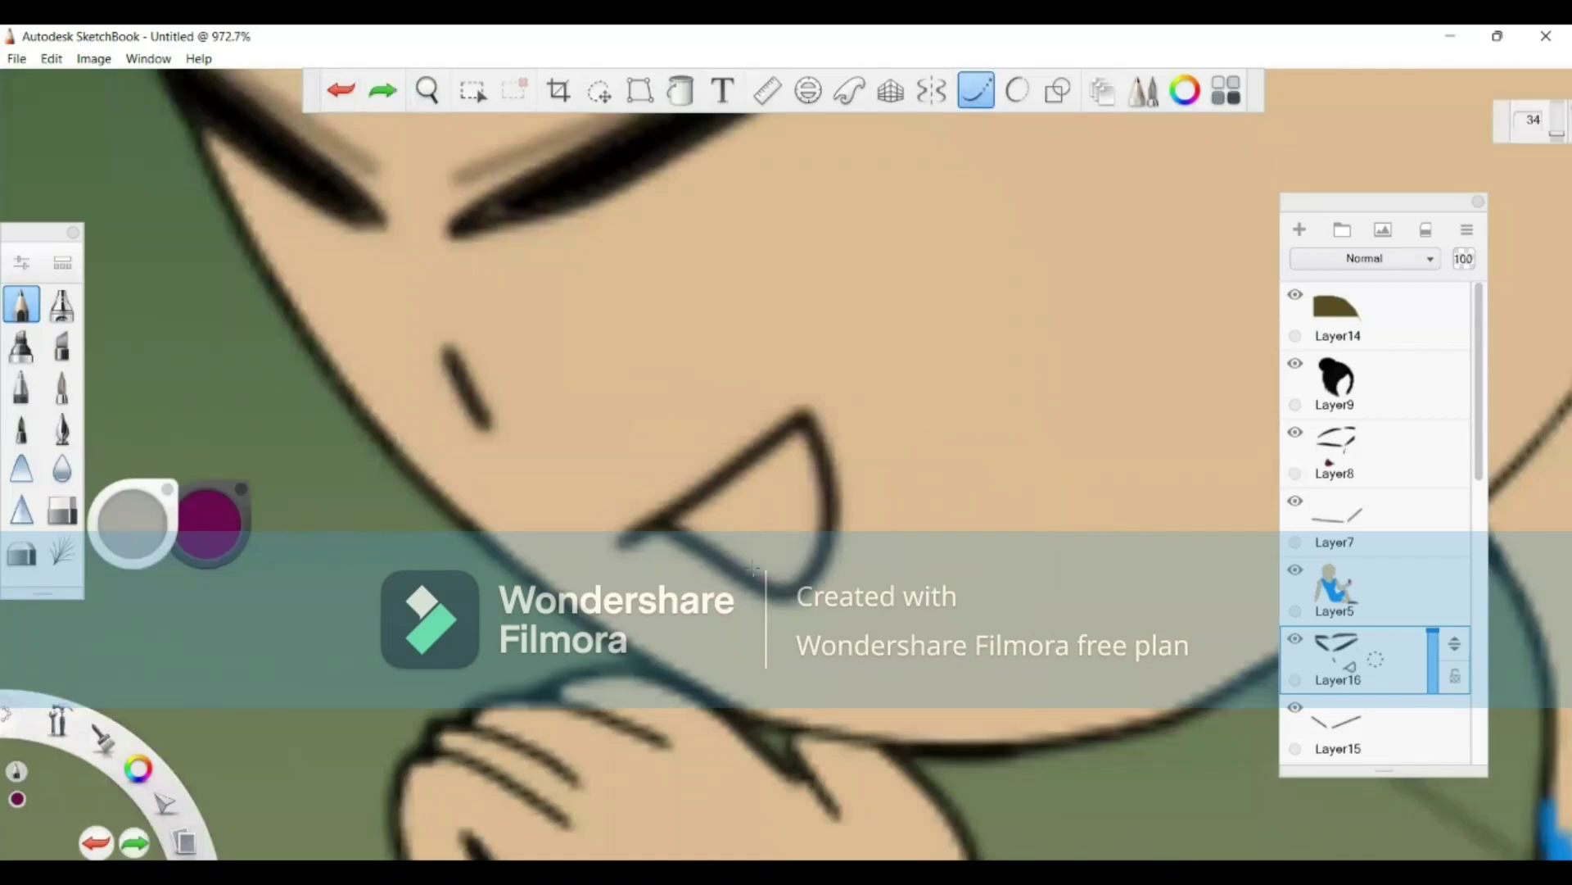
pyautogui.moveTo(752, 571); pyautogui.dragTo(839, 485)
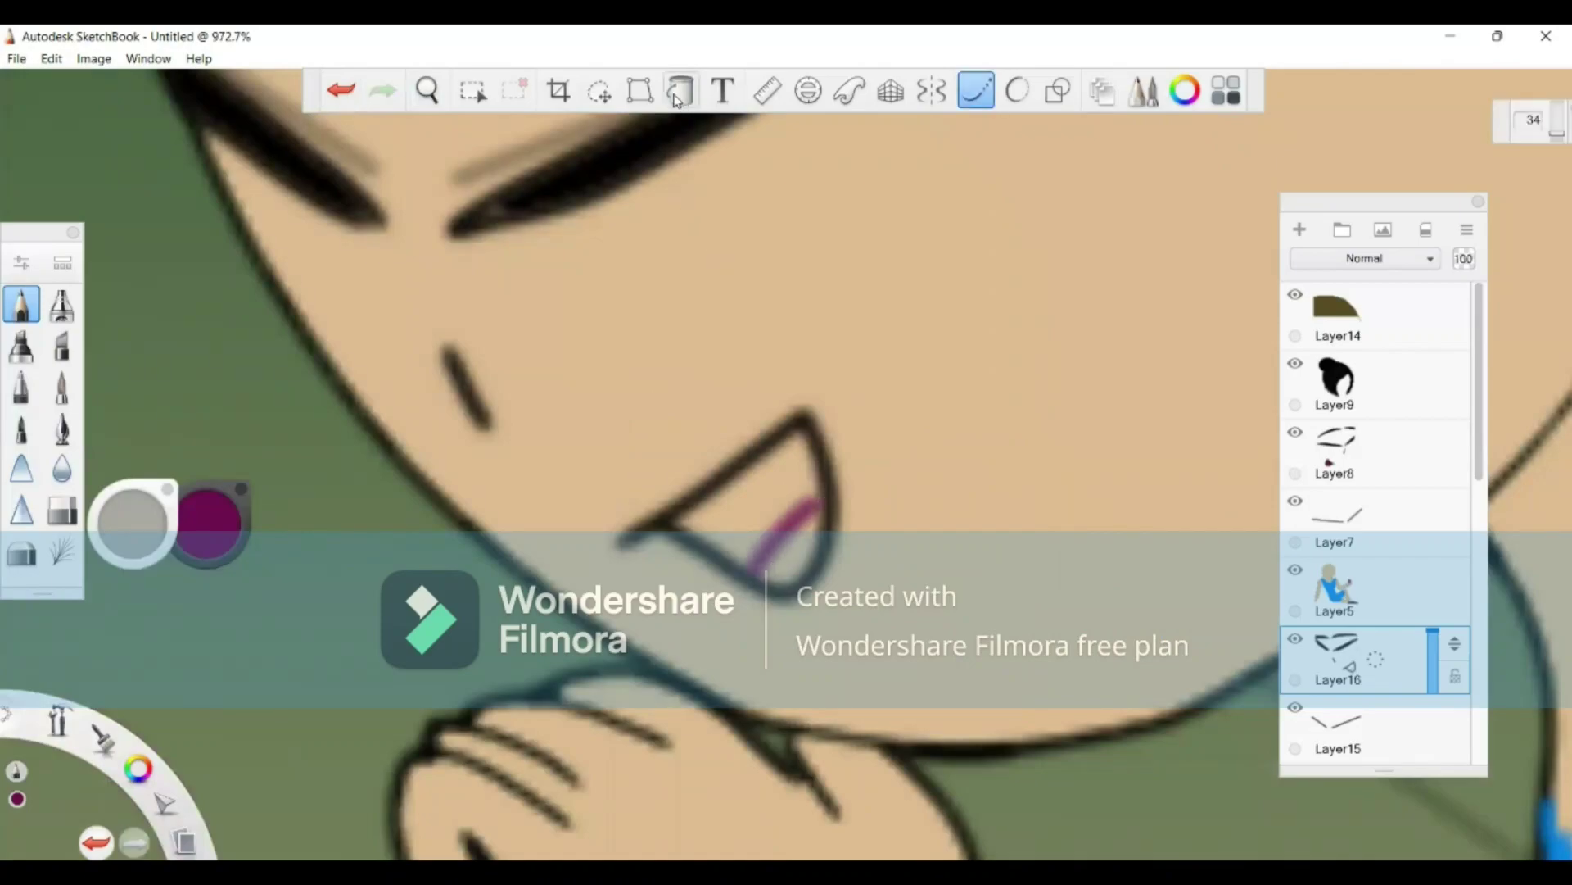
pyautogui.press('f')
pyautogui.click(806, 574)
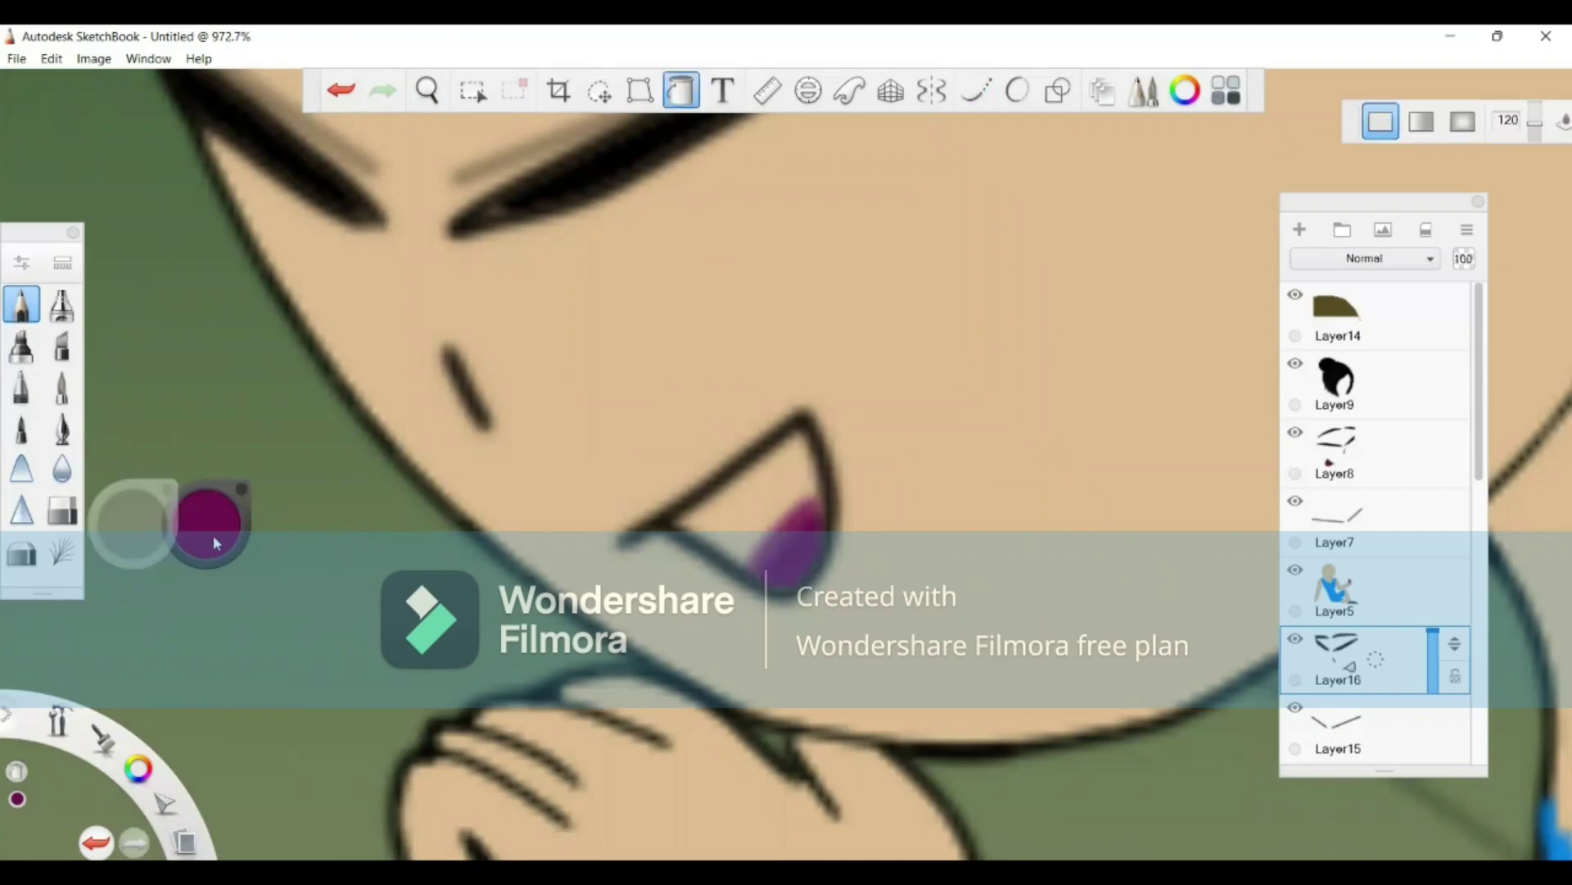
# Step: Fill the remaining area of the second figure's mouth with dark red
pyautogui.click(213, 534)
pyautogui.click(768, 500)
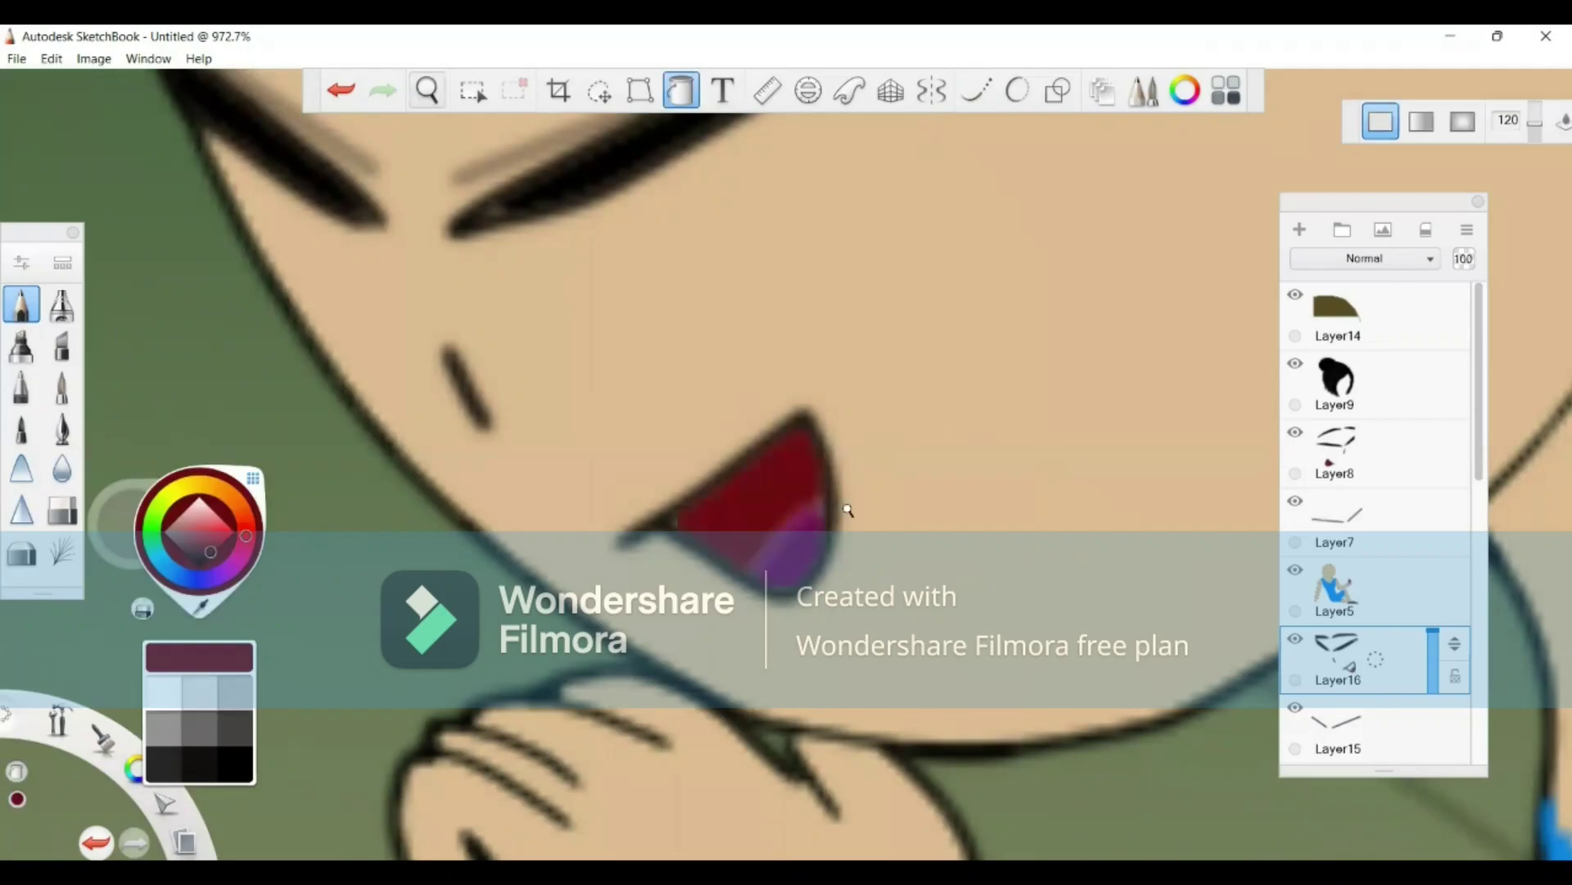
pyautogui.press('space')
pyautogui.moveTo(849, 508); pyautogui.dragTo(560, 540)
pyautogui.moveTo(697, 437); pyautogui.dragTo(793, 516)
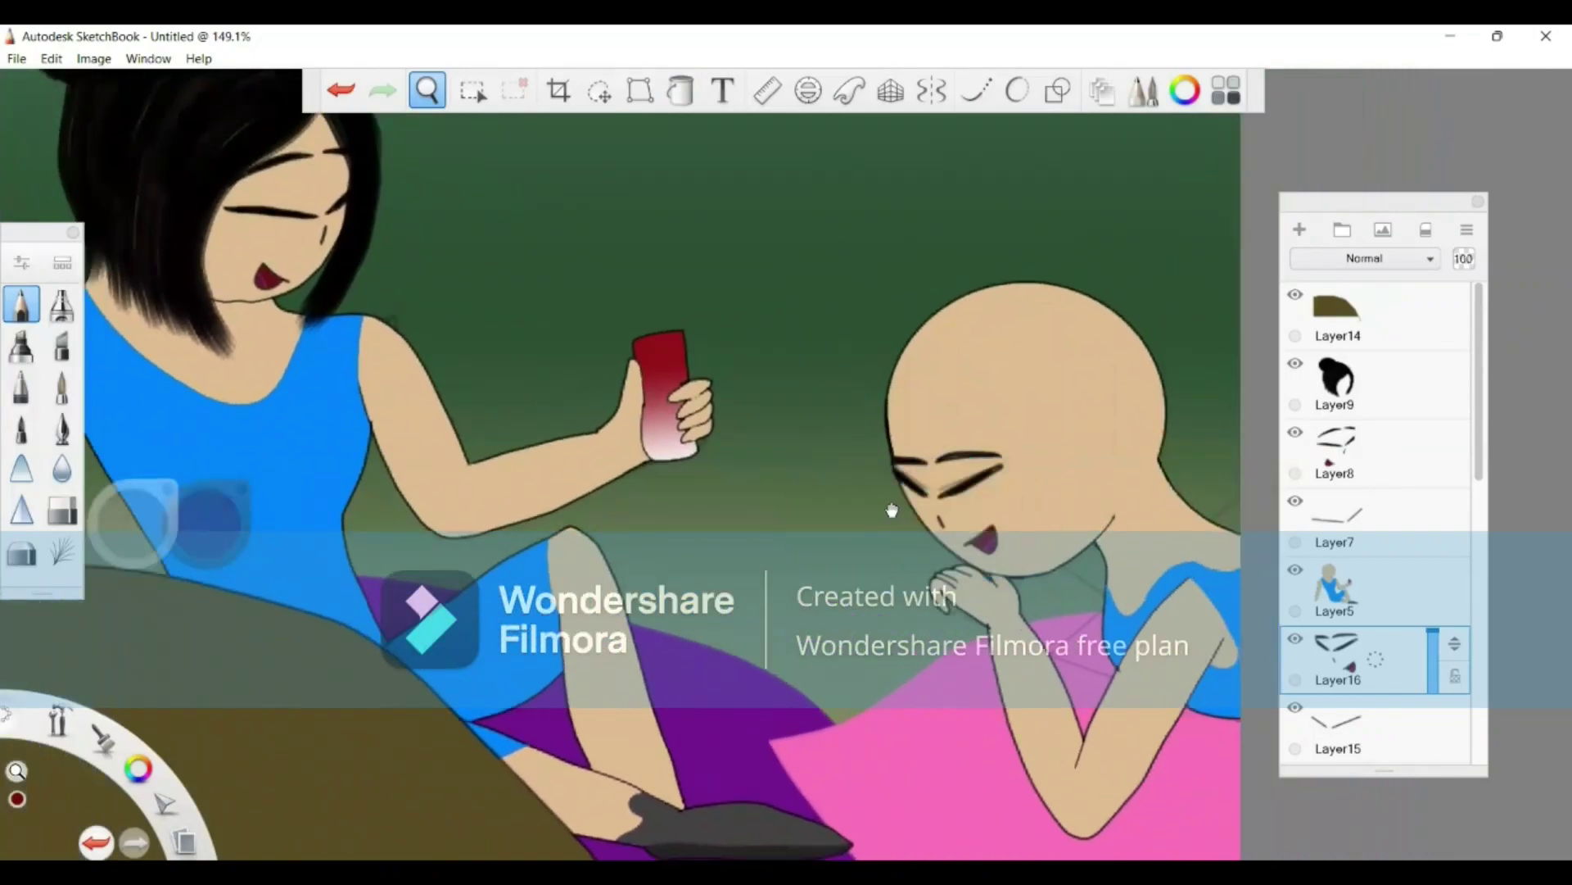
# Step: Add a new layer directly above Layer16 and choose a brown hair colour
pyautogui.moveTo(892, 510); pyautogui.dragTo(804, 466)
pyautogui.moveTo(895, 410); pyautogui.dragTo(785, 472)
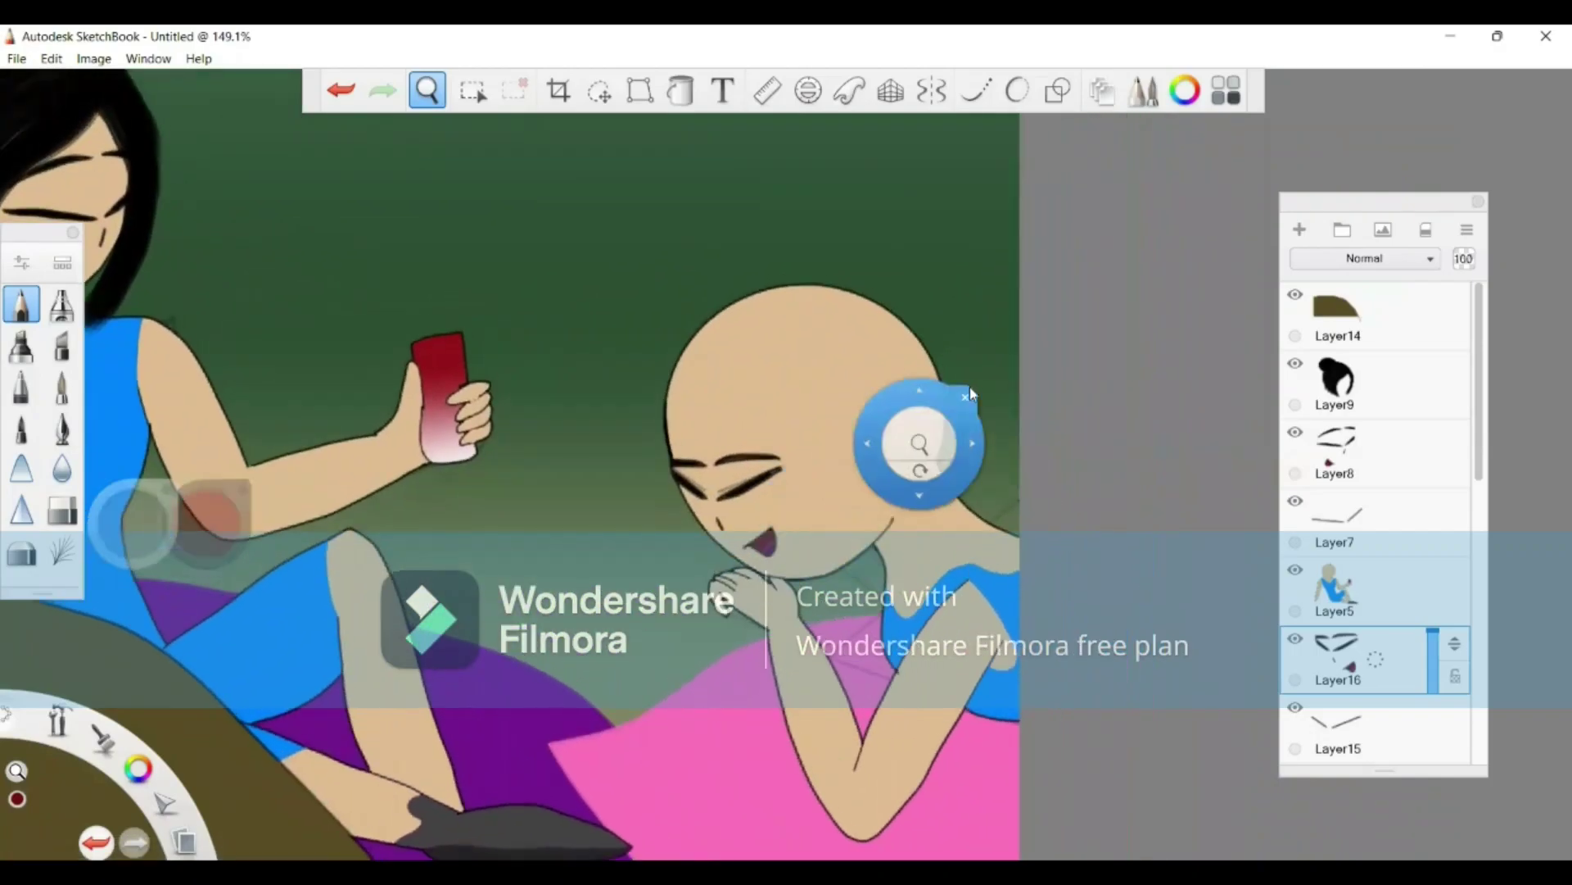
pyautogui.press('f')
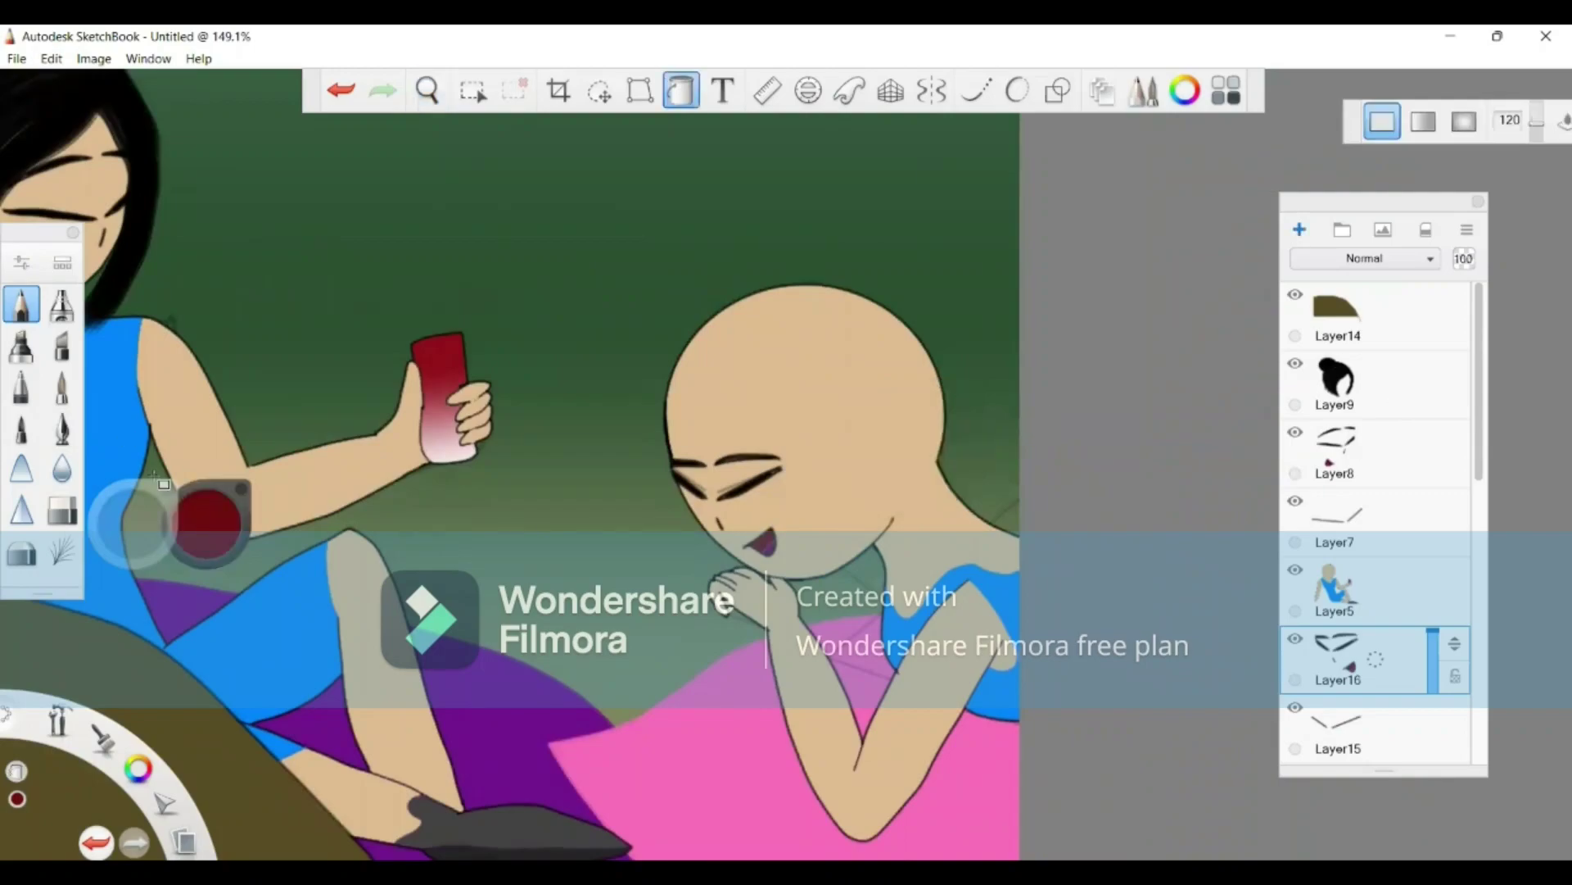
pyautogui.click(226, 500)
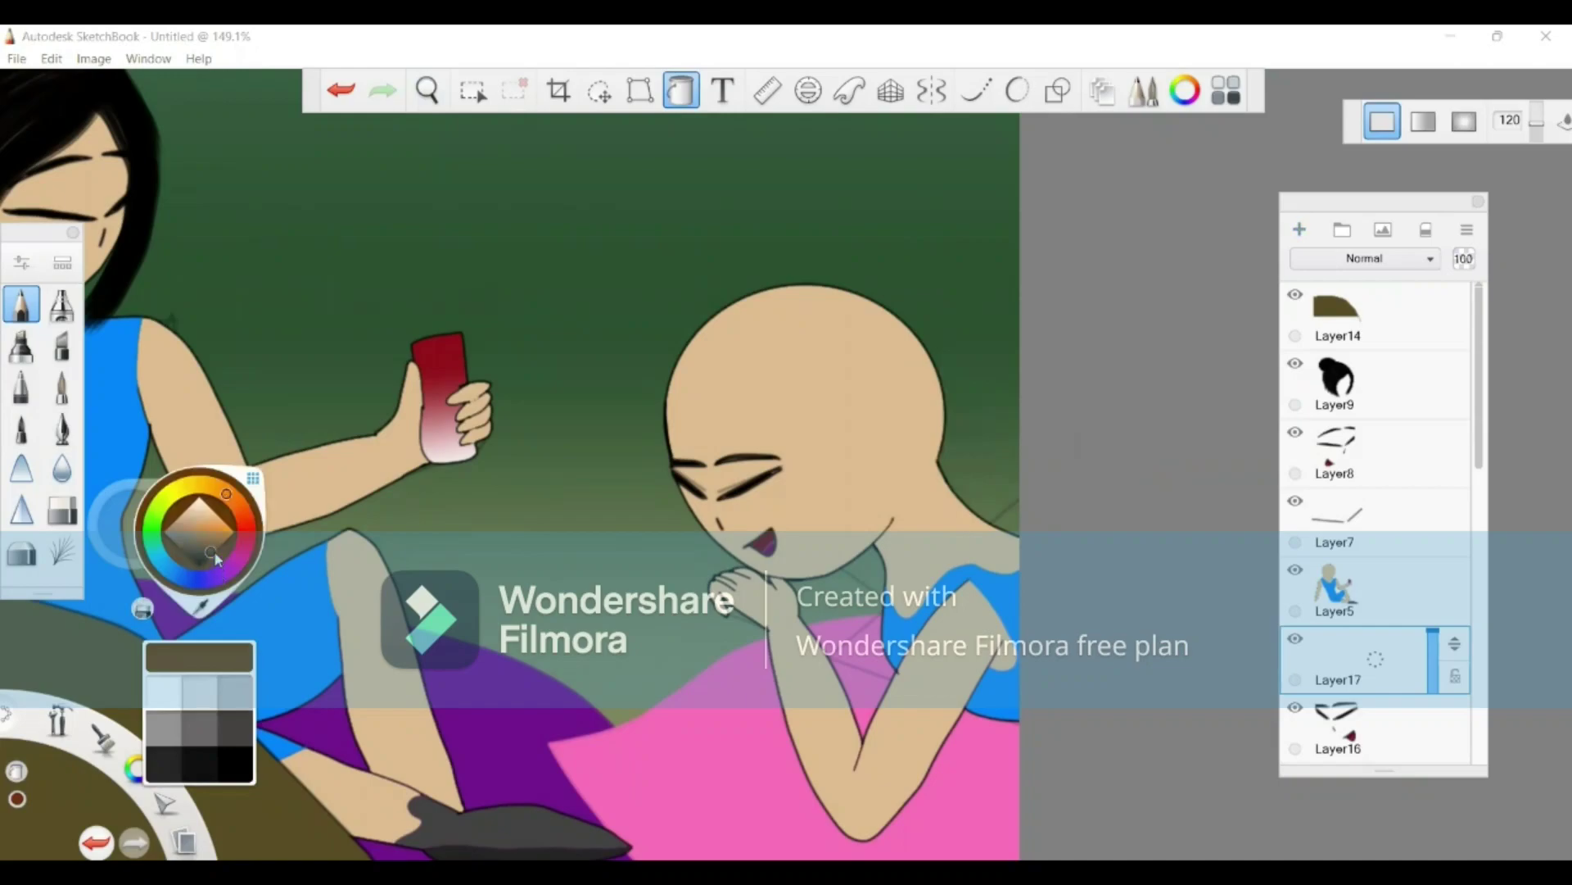
pyautogui.click(199, 483)
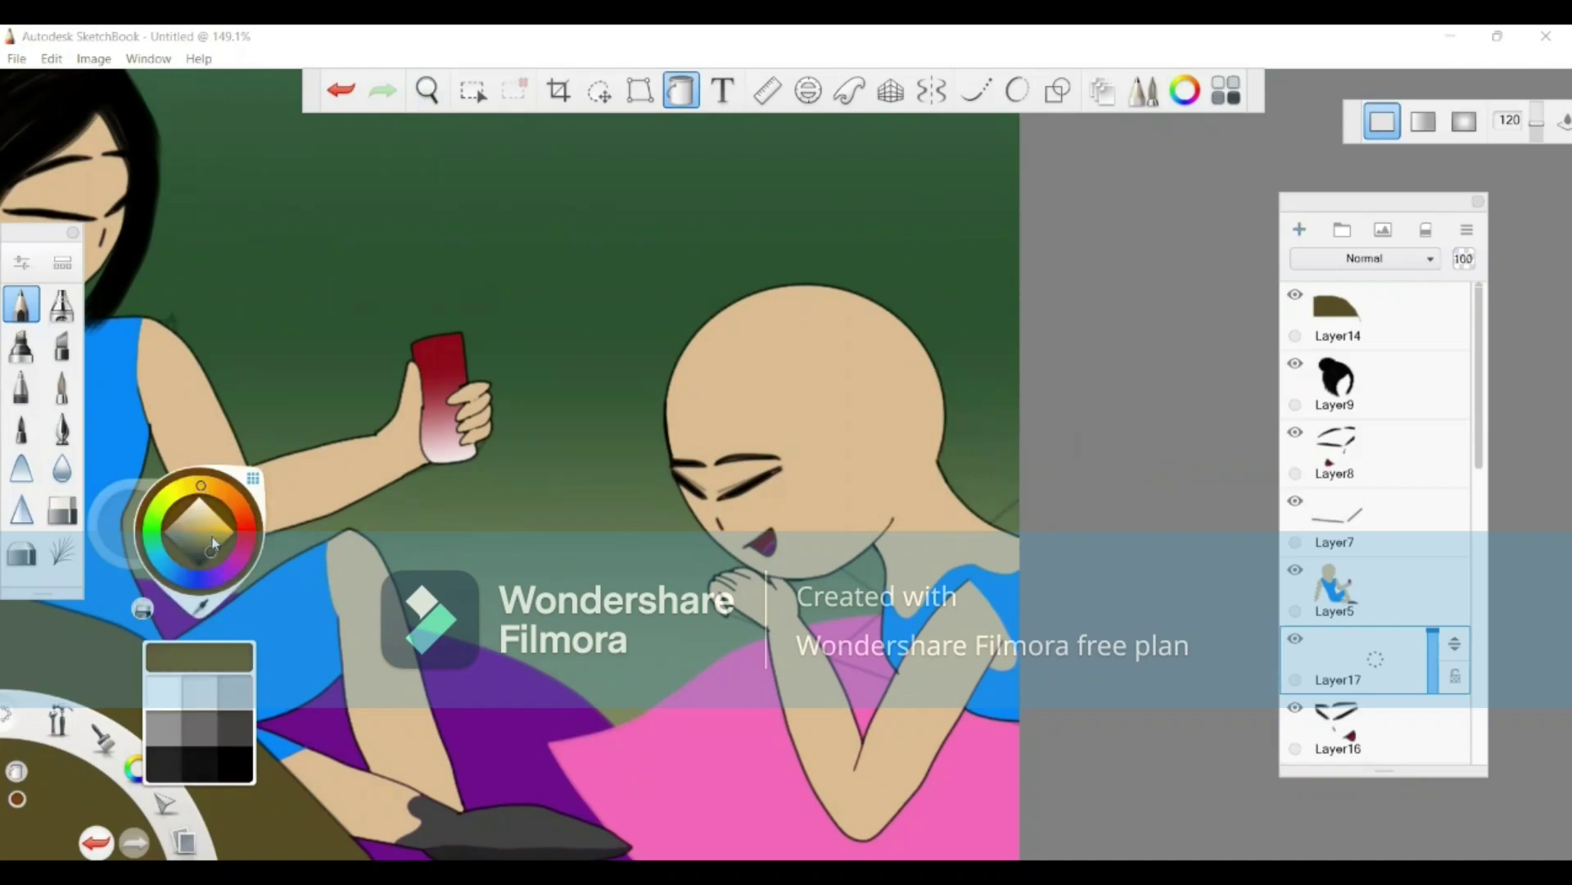
pyautogui.click(203, 543)
pyautogui.click(221, 492)
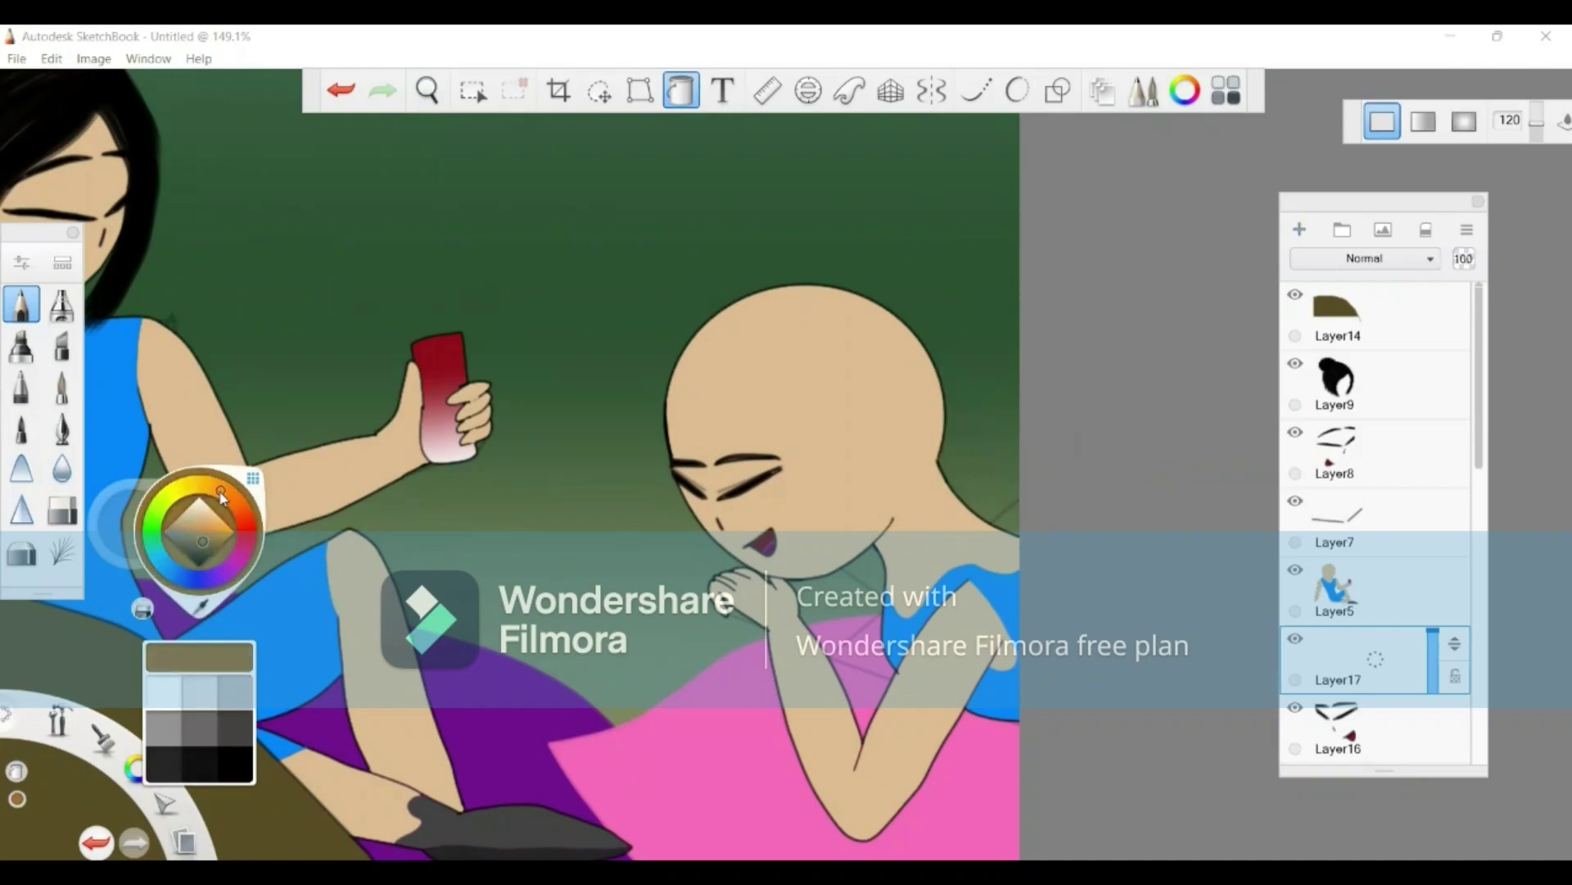
pyautogui.click(211, 548)
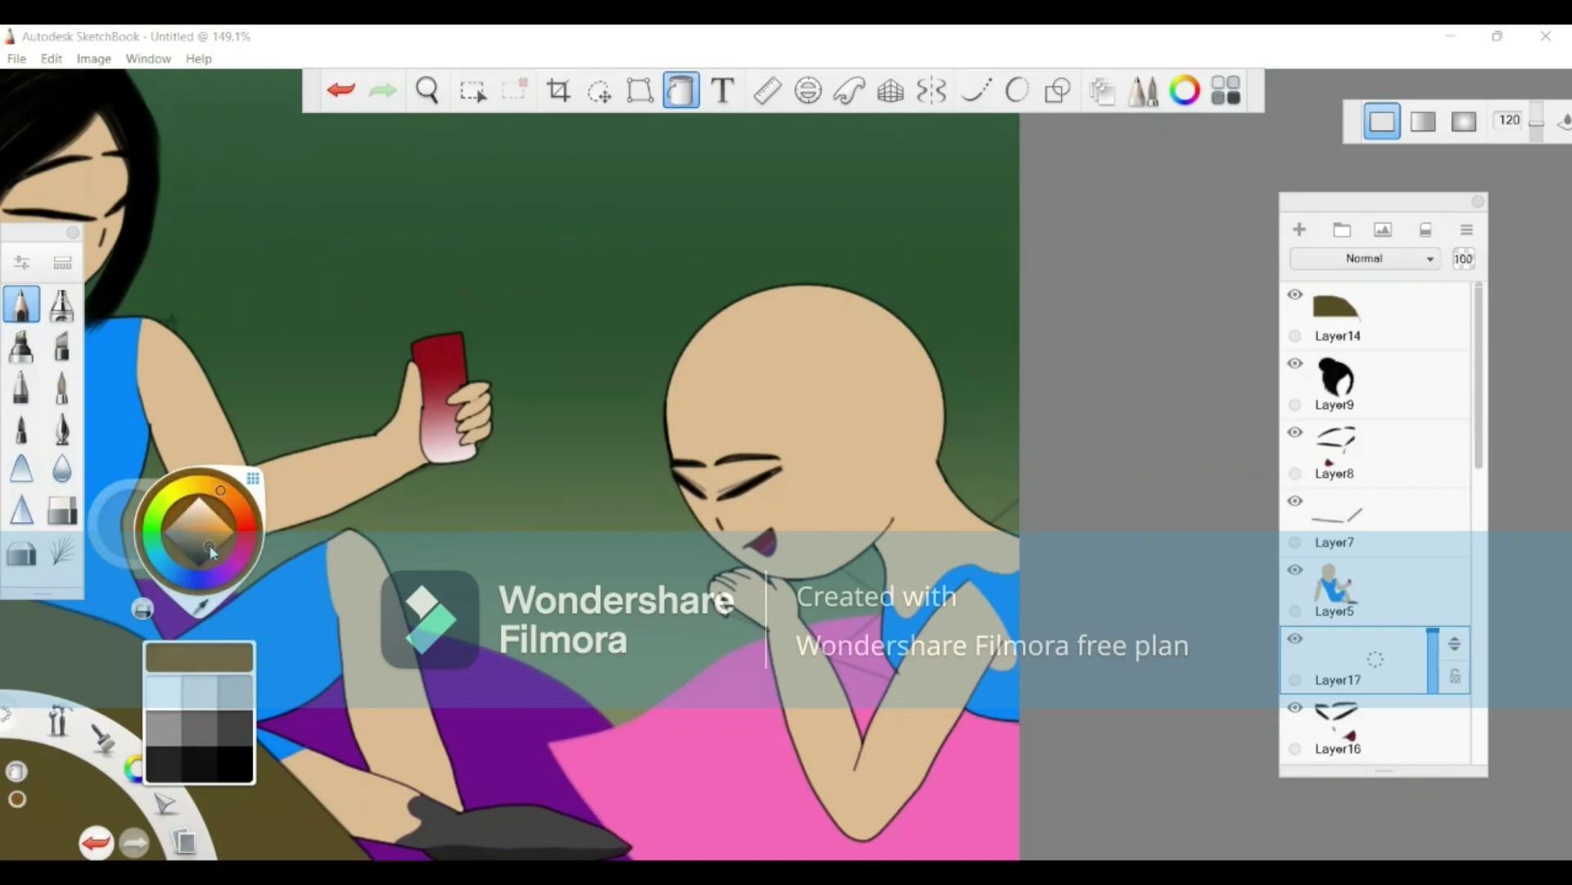
# Step: Fine-tune the brown shade and select Brush 7 from the Texture brush set
pyautogui.click(212, 543)
pyautogui.click(199, 508)
pyautogui.click(199, 508)
pyautogui.click(209, 550)
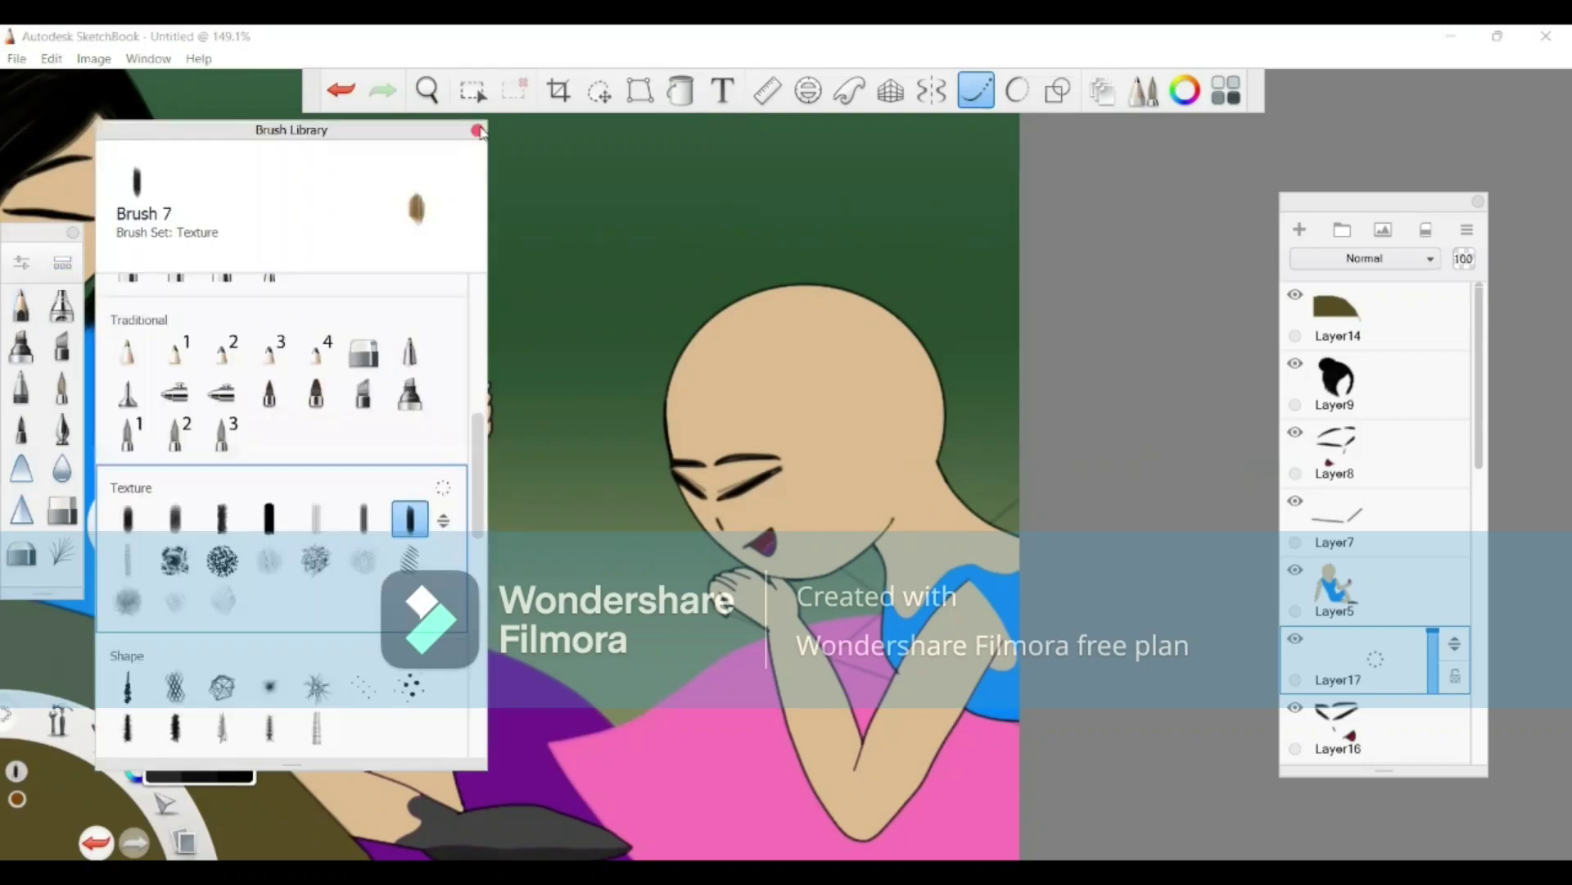
pyautogui.click(478, 133)
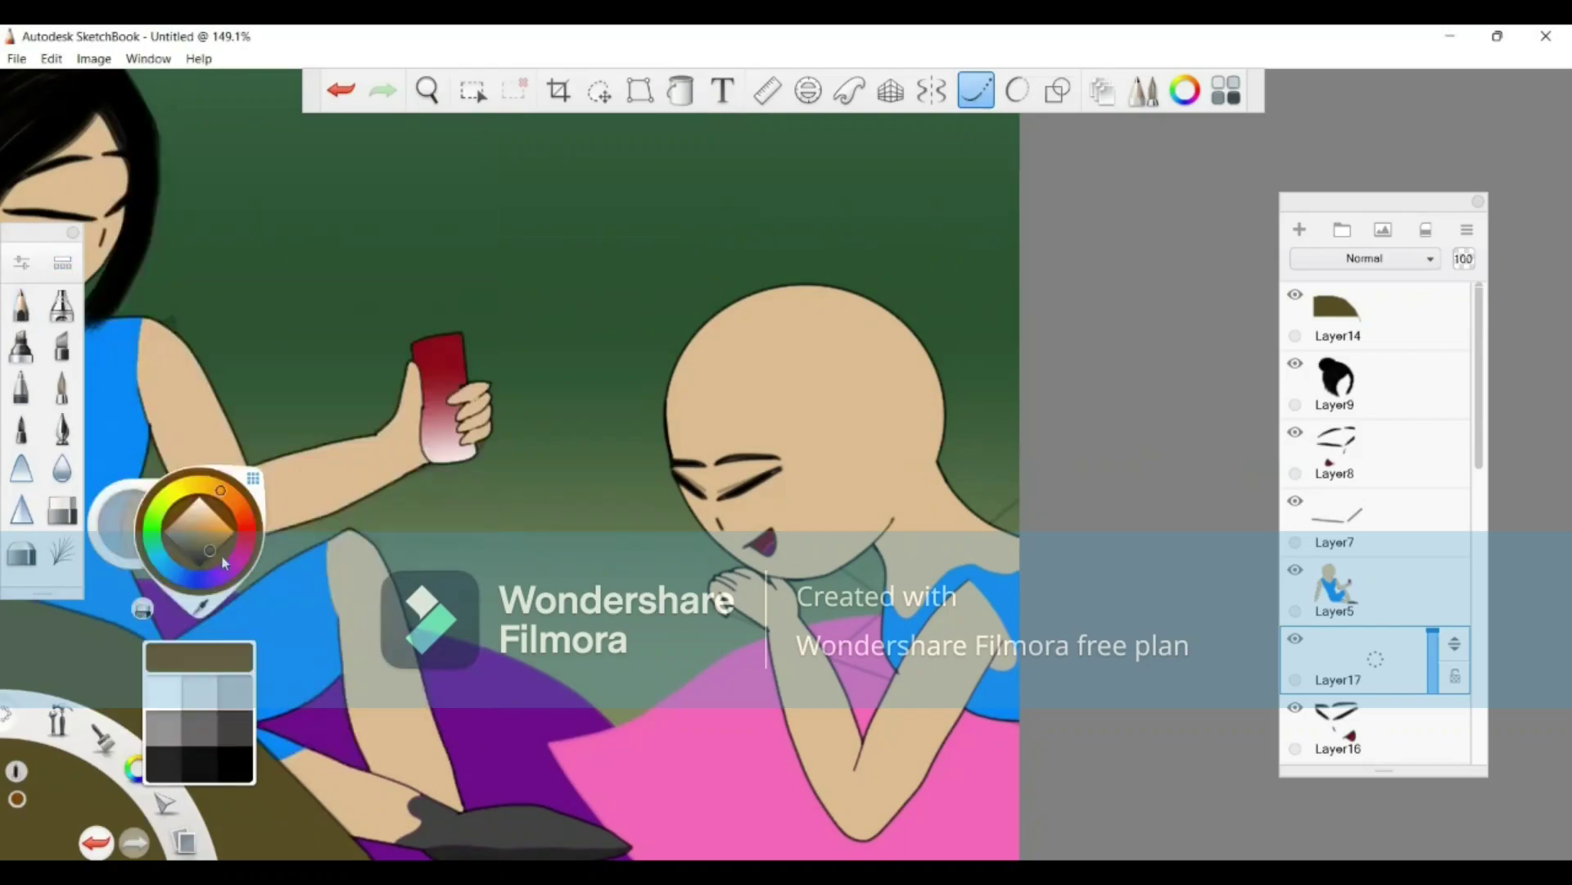
# Step: Try a brown hair strand sweeping from the forehead to the jaw, undo it and readjust the colour
pyautogui.click(216, 545)
pyautogui.moveTo(694, 374)
pyautogui.mouseDown()
pyautogui.moveTo(732, 430)
pyautogui.moveTo(785, 446)
pyautogui.moveTo(842, 491)
pyautogui.moveTo(853, 547)
pyautogui.mouseUp()
pyautogui.hotkey('ctrl', 'z')
pyautogui.hotkey('ctrl', 'z')
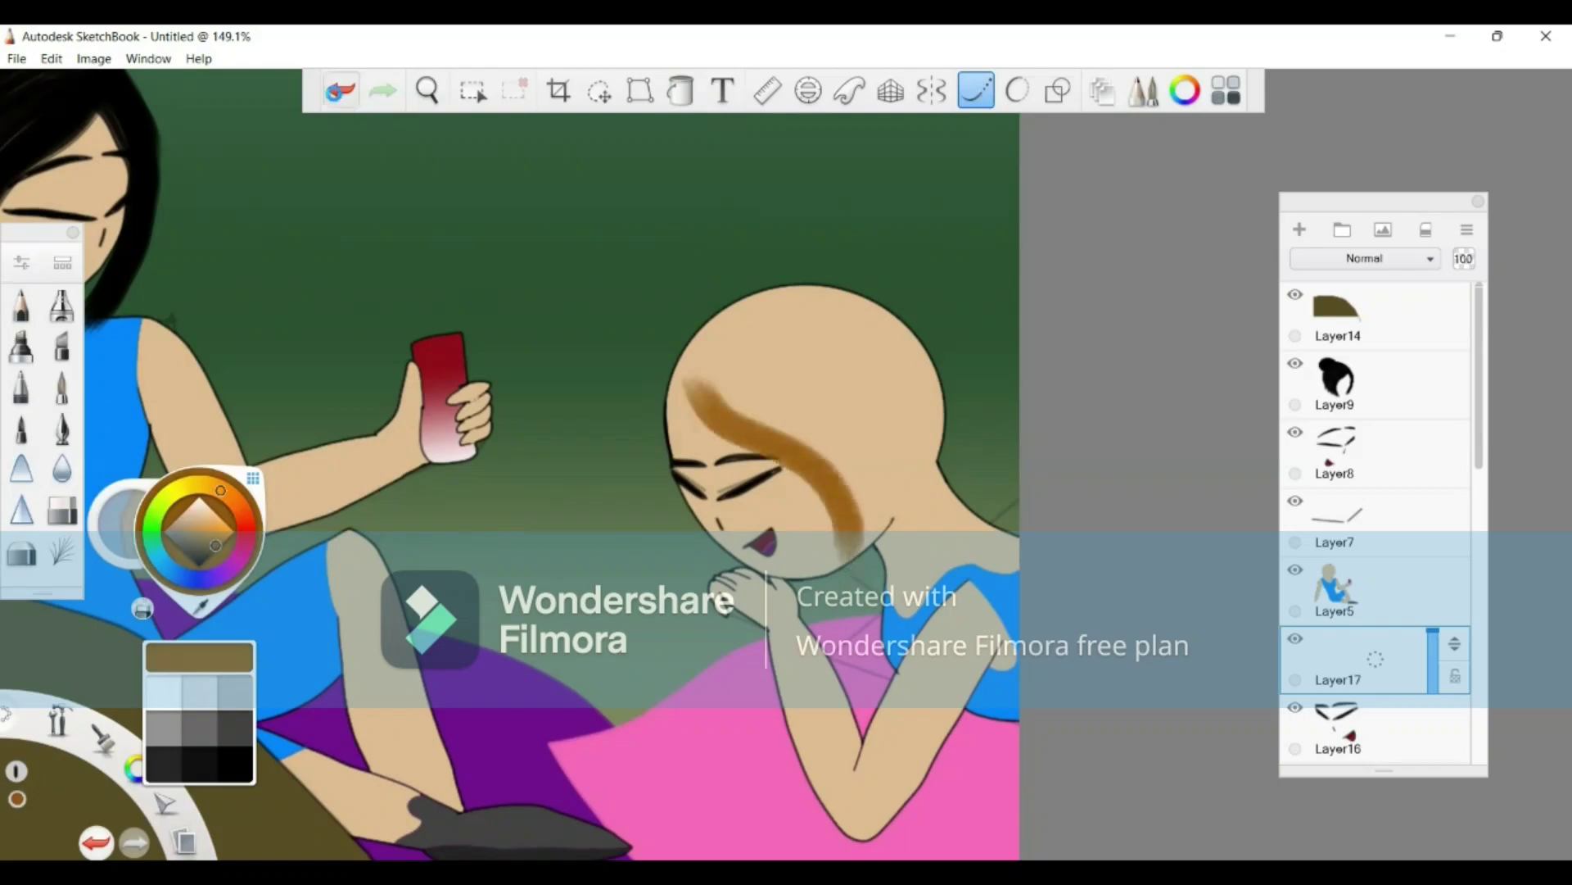
pyautogui.click(211, 550)
pyautogui.hotkey('ctrl', 'z')
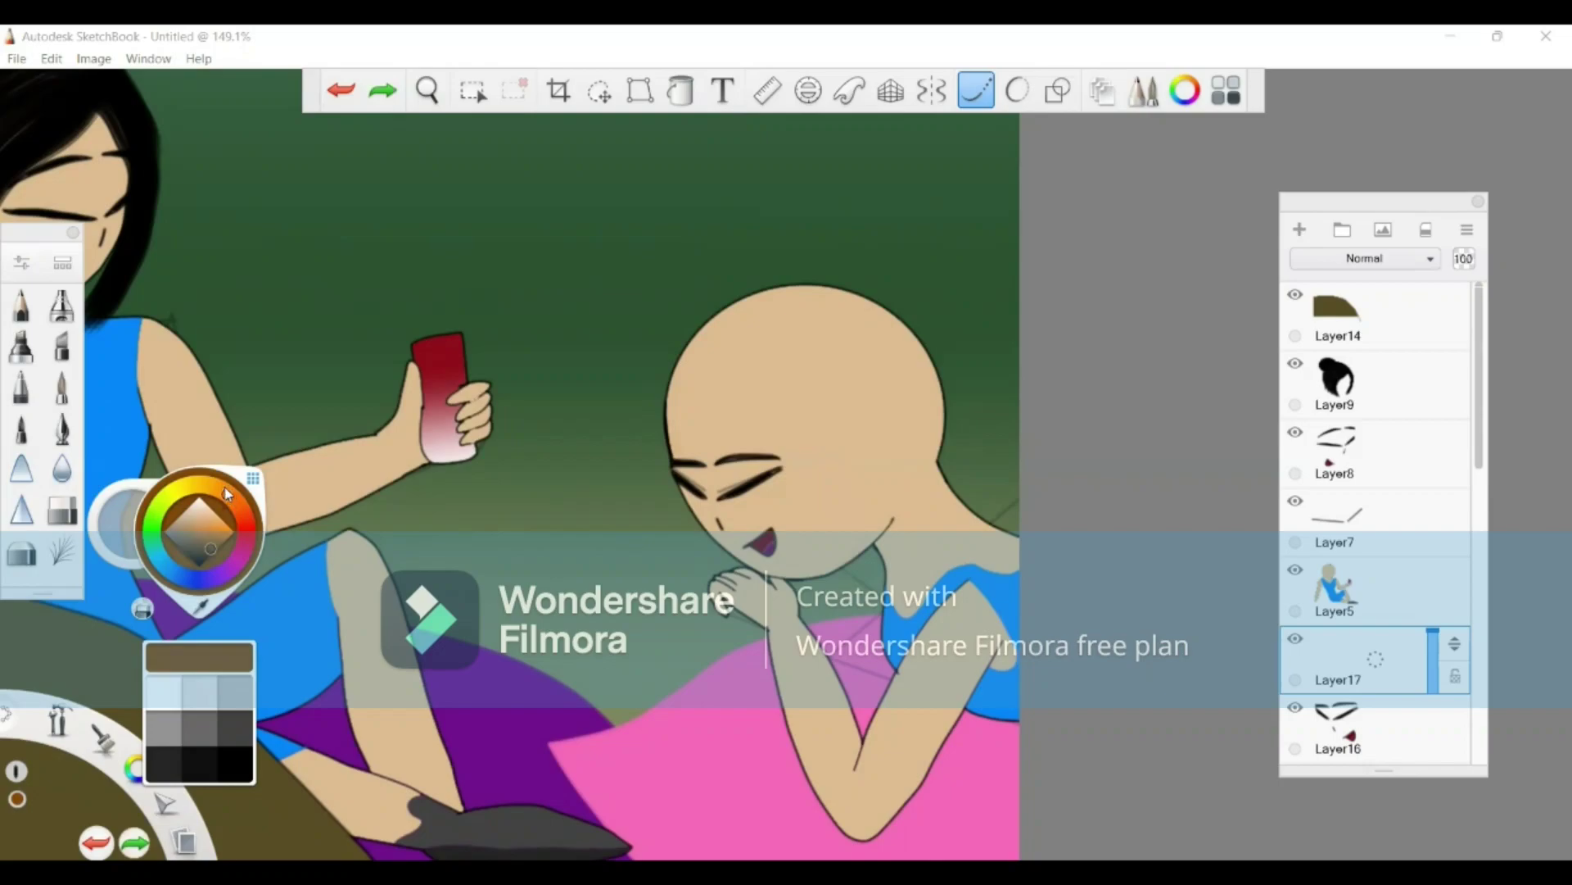
# Step: Set the hair colour to a darker, more saturated brown in the Color Editor
pyautogui.click(209, 541)
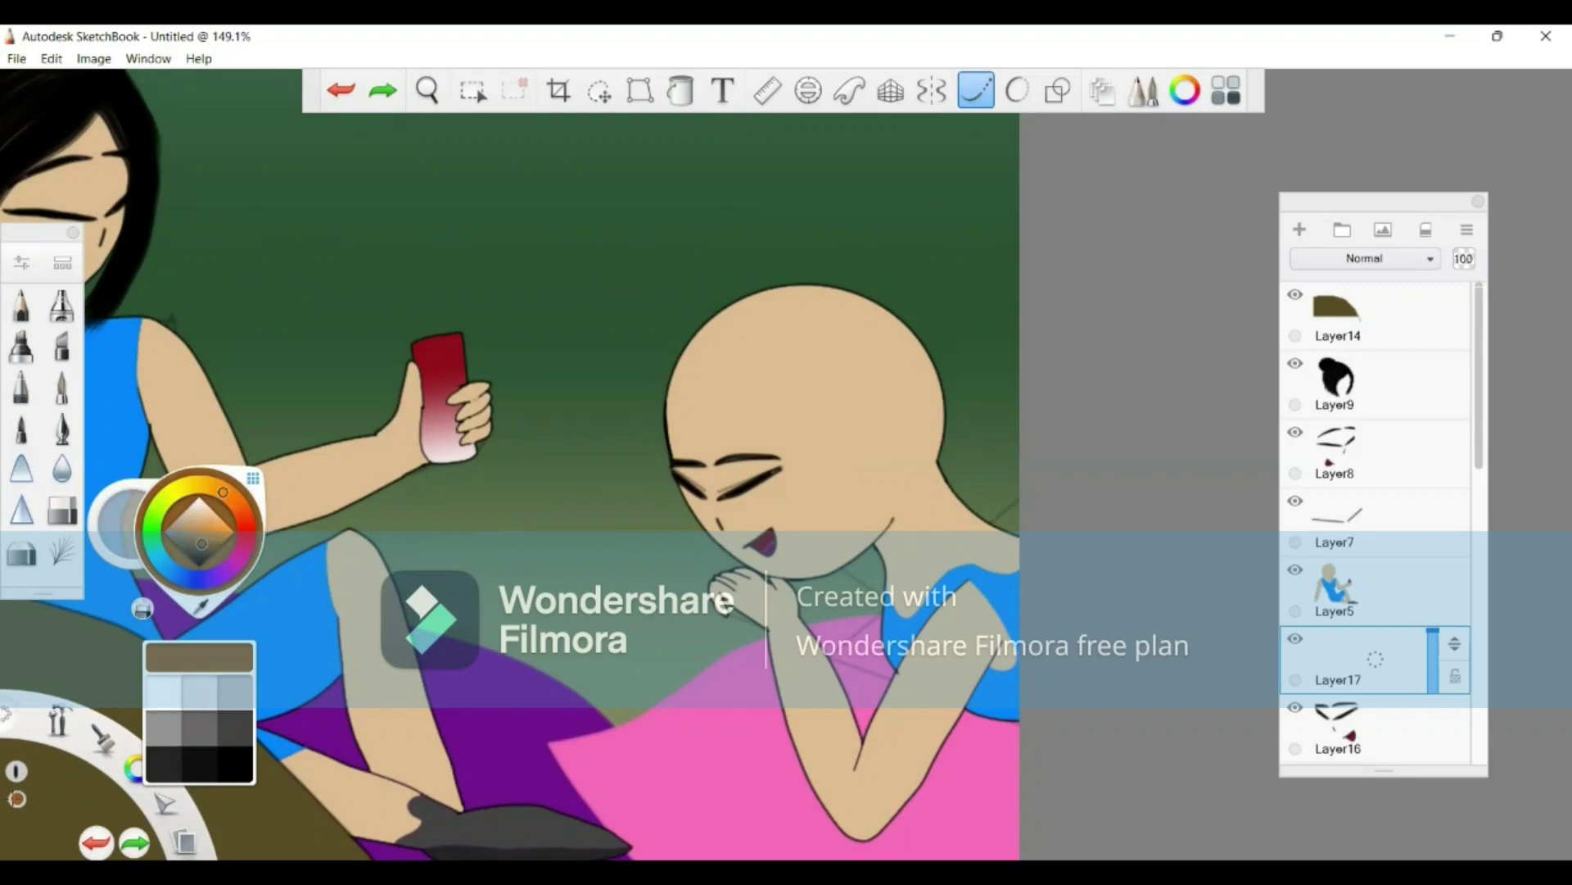
pyautogui.click(17, 799)
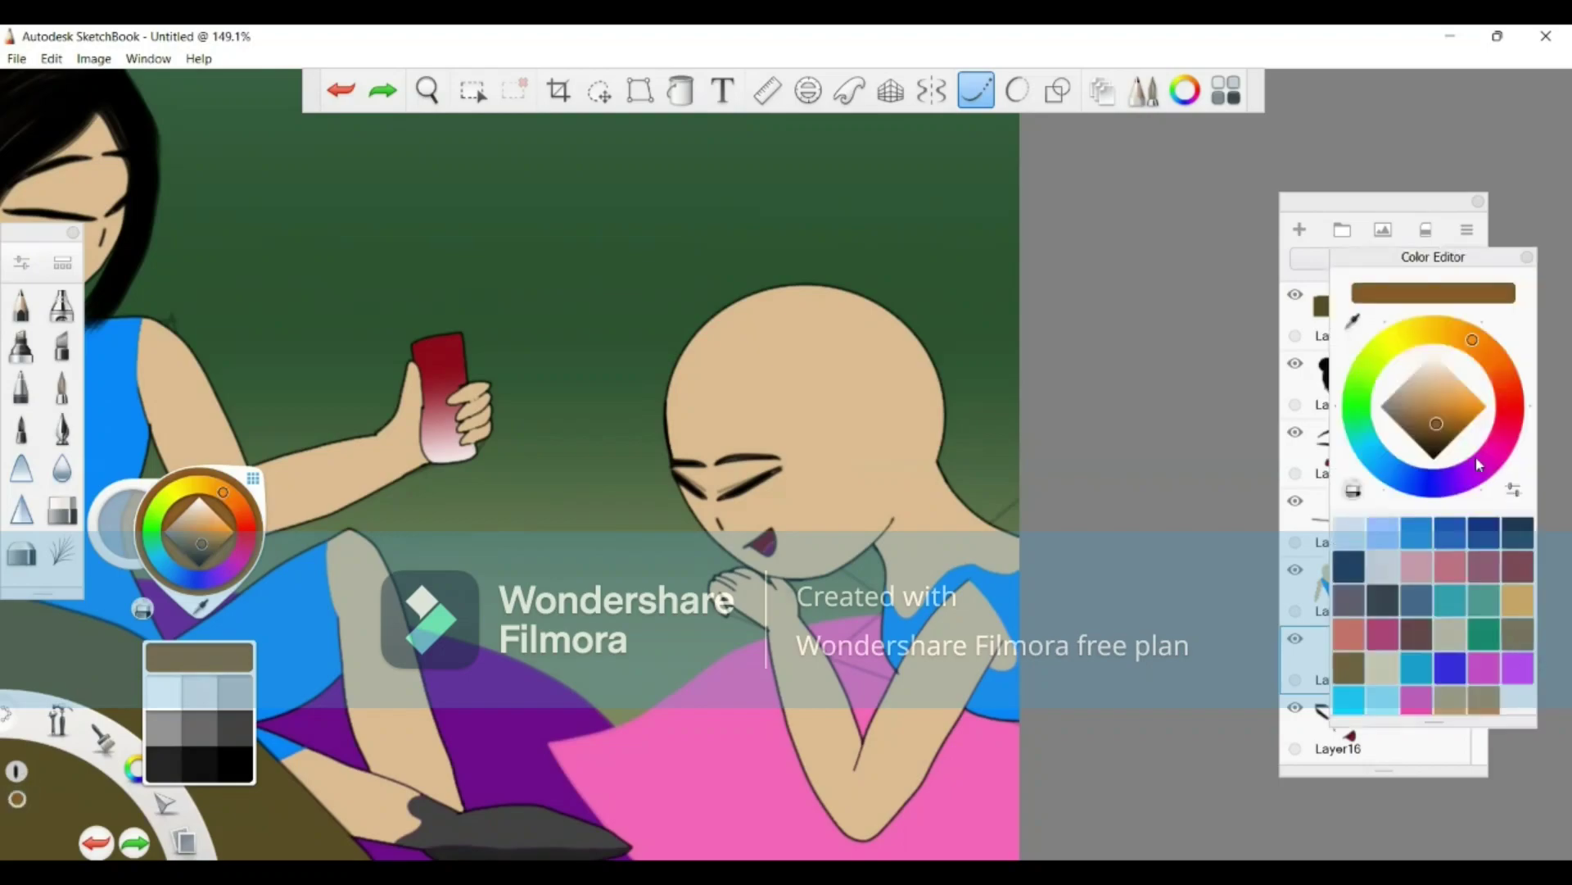
pyautogui.click(1446, 431)
pyautogui.click(1444, 425)
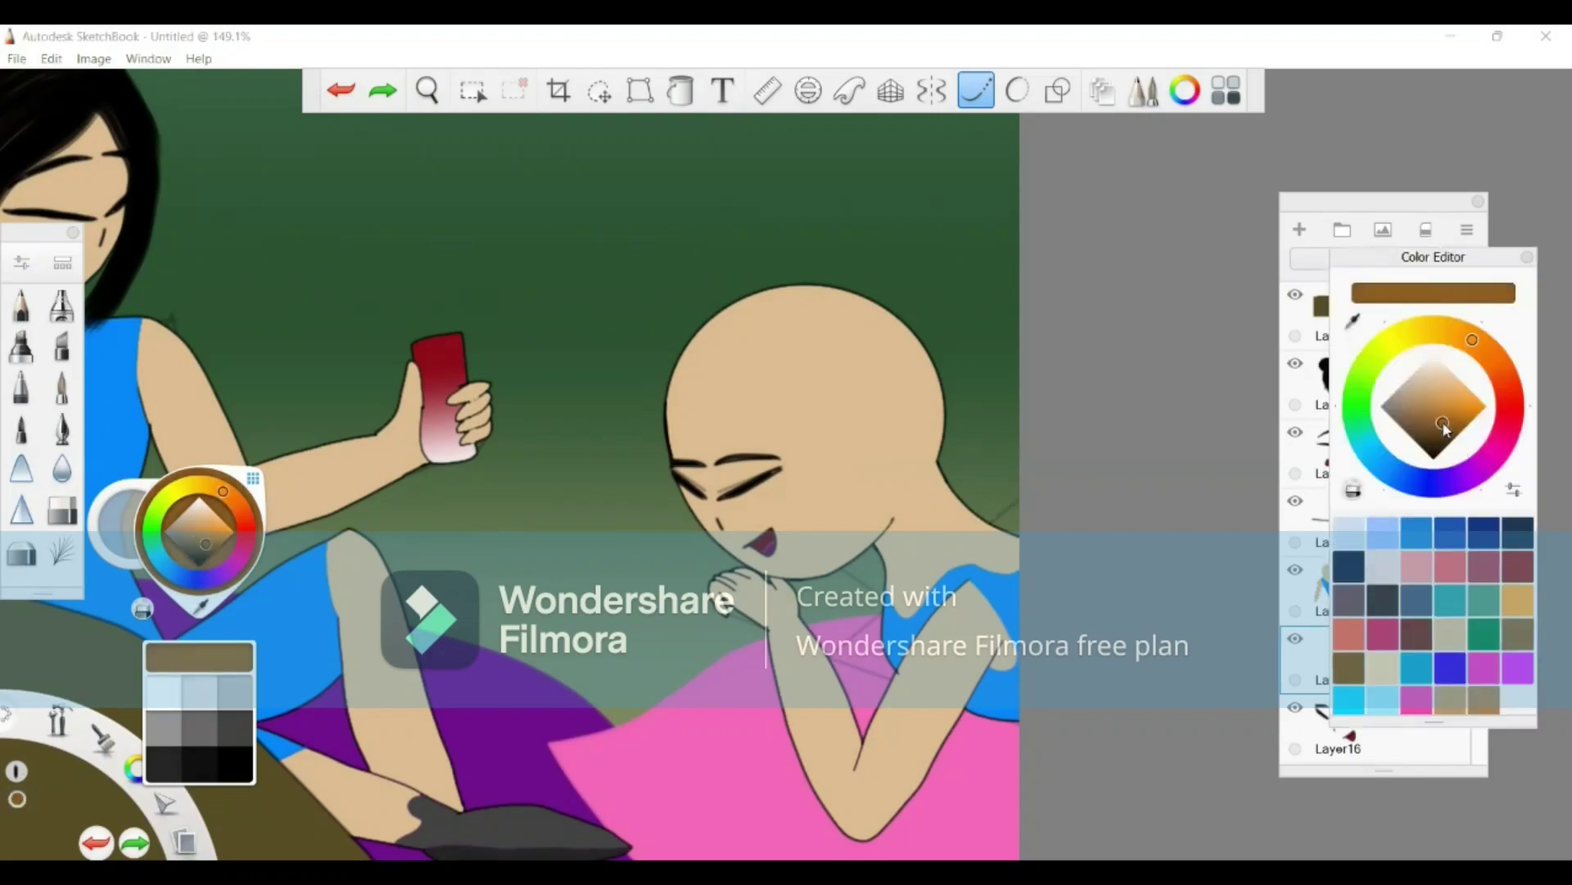
pyautogui.click(1453, 423)
pyautogui.click(1444, 429)
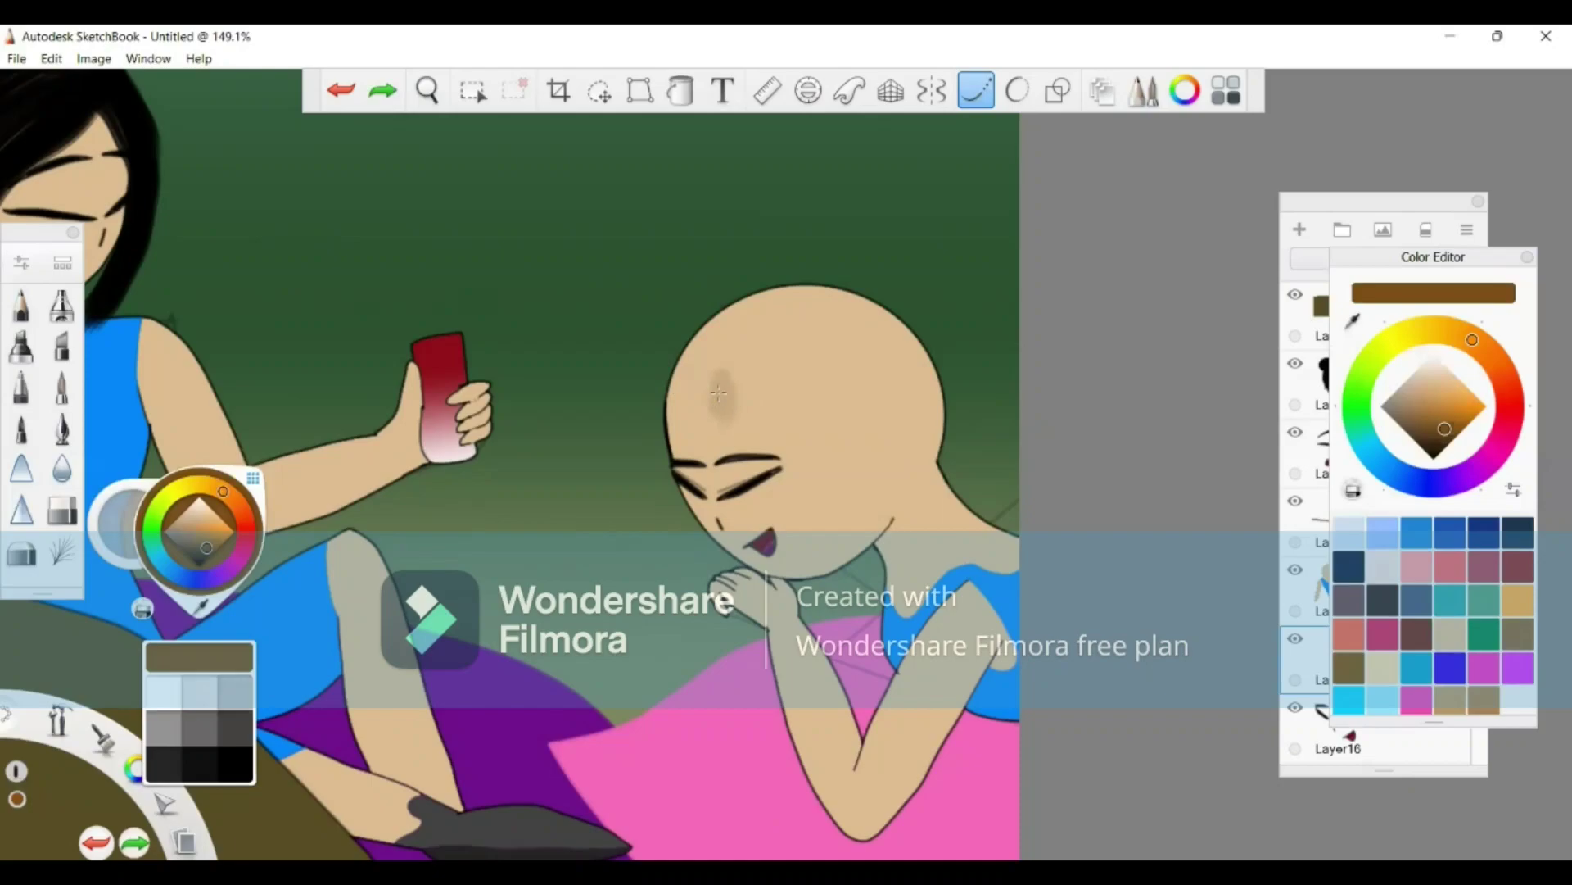
# Step: Try two brown strands framing both sides of the face, close the Color Editor and undo the strands
pyautogui.moveTo(702, 373)
pyautogui.mouseDown()
pyautogui.moveTo(828, 481)
pyautogui.moveTo(824, 575)
pyautogui.mouseUp()
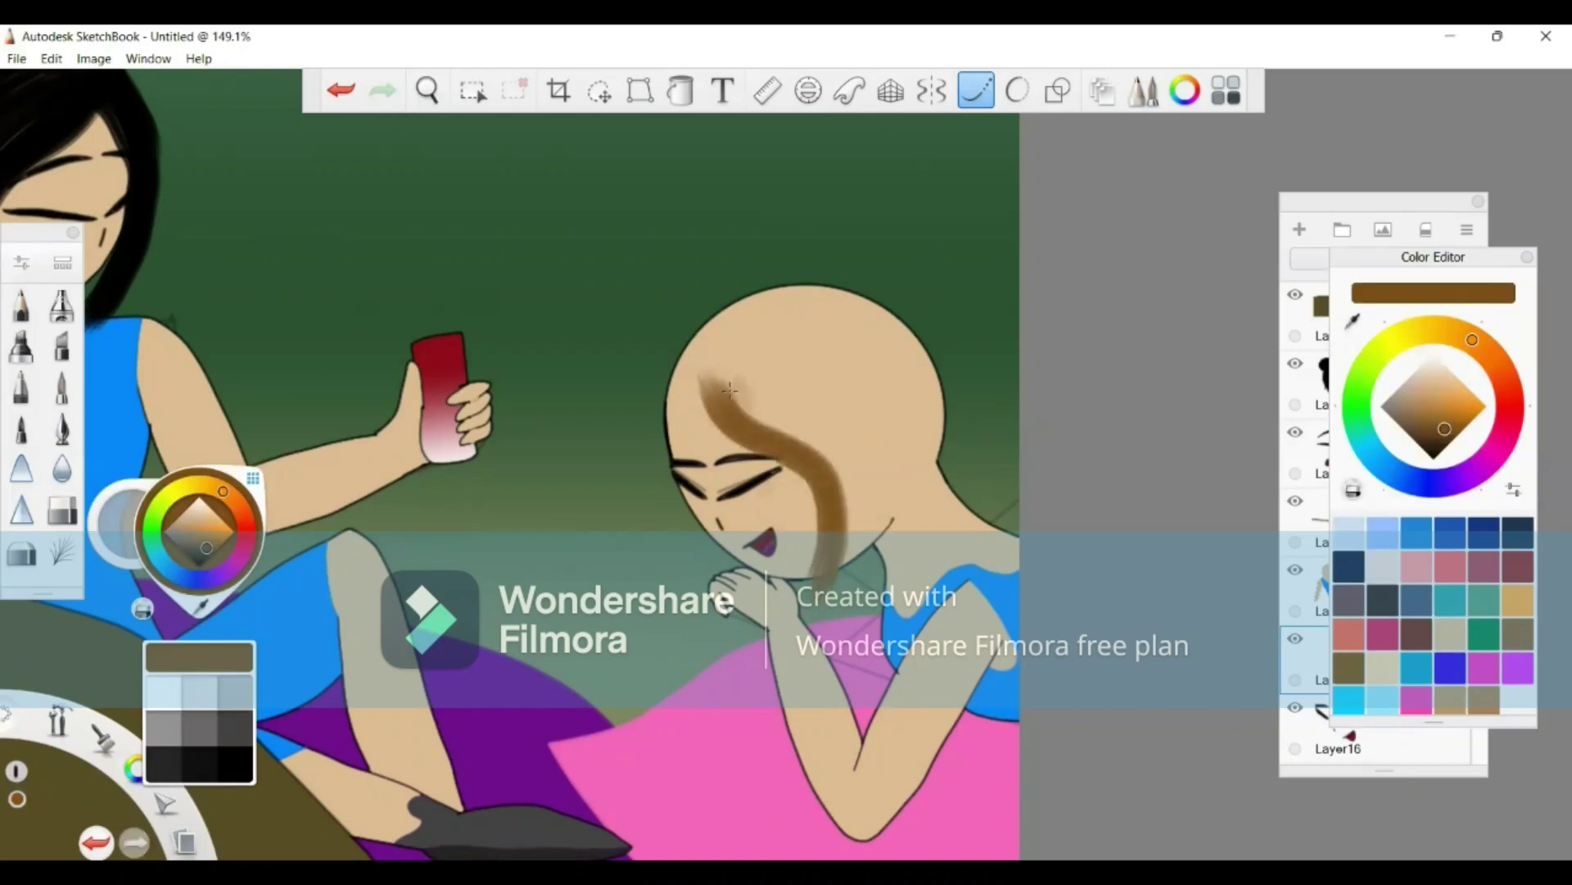
pyautogui.moveTo(703, 342)
pyautogui.mouseDown()
pyautogui.moveTo(659, 533)
pyautogui.moveTo(698, 581)
pyautogui.mouseUp()
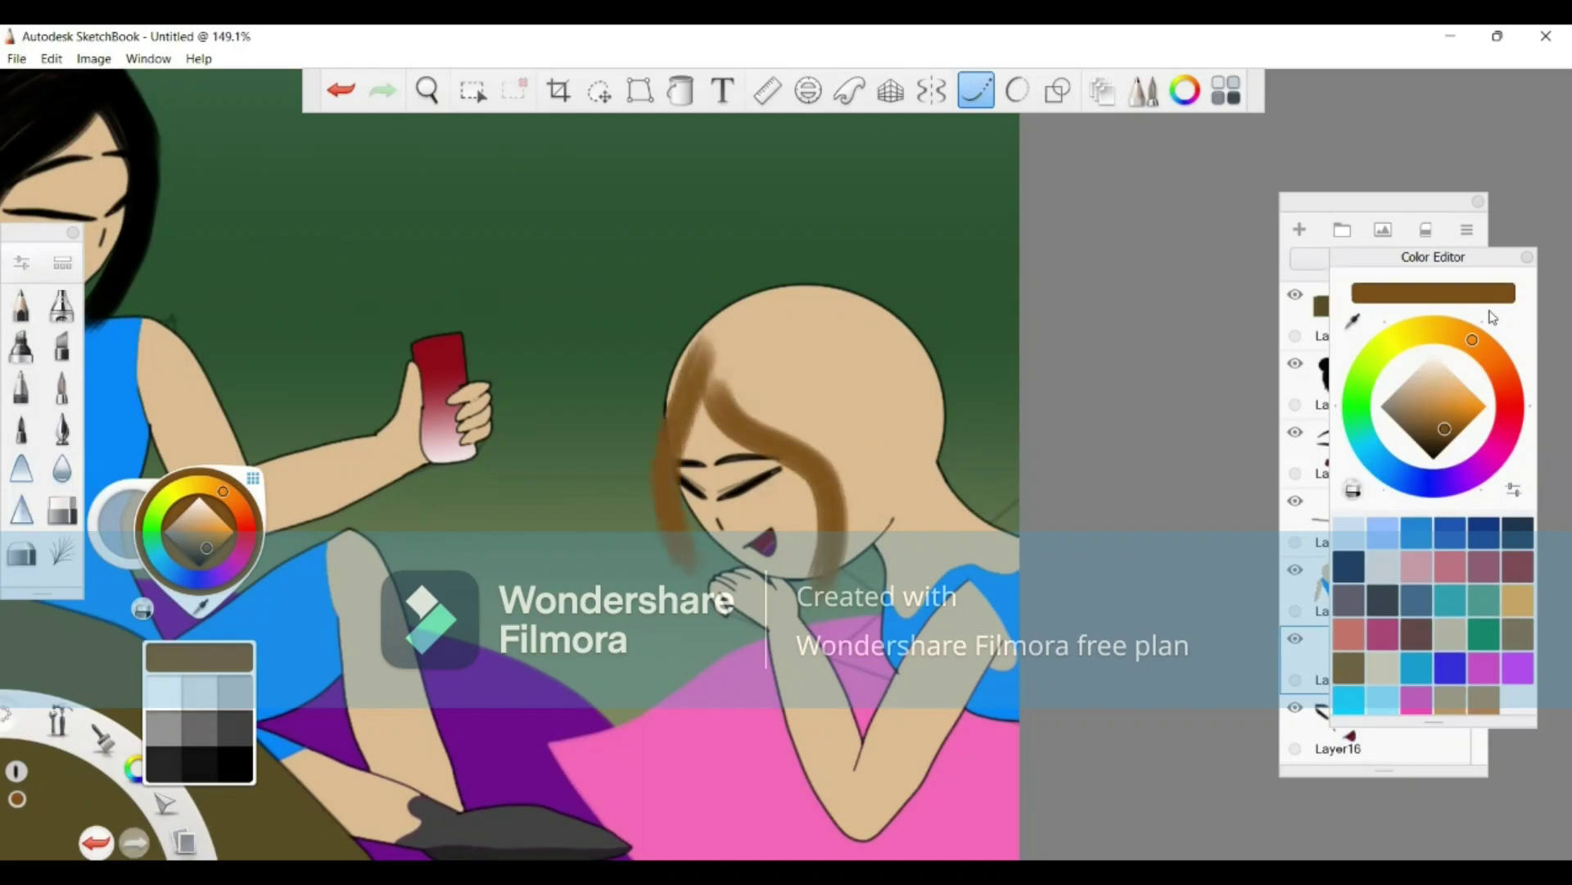
pyautogui.click(1527, 260)
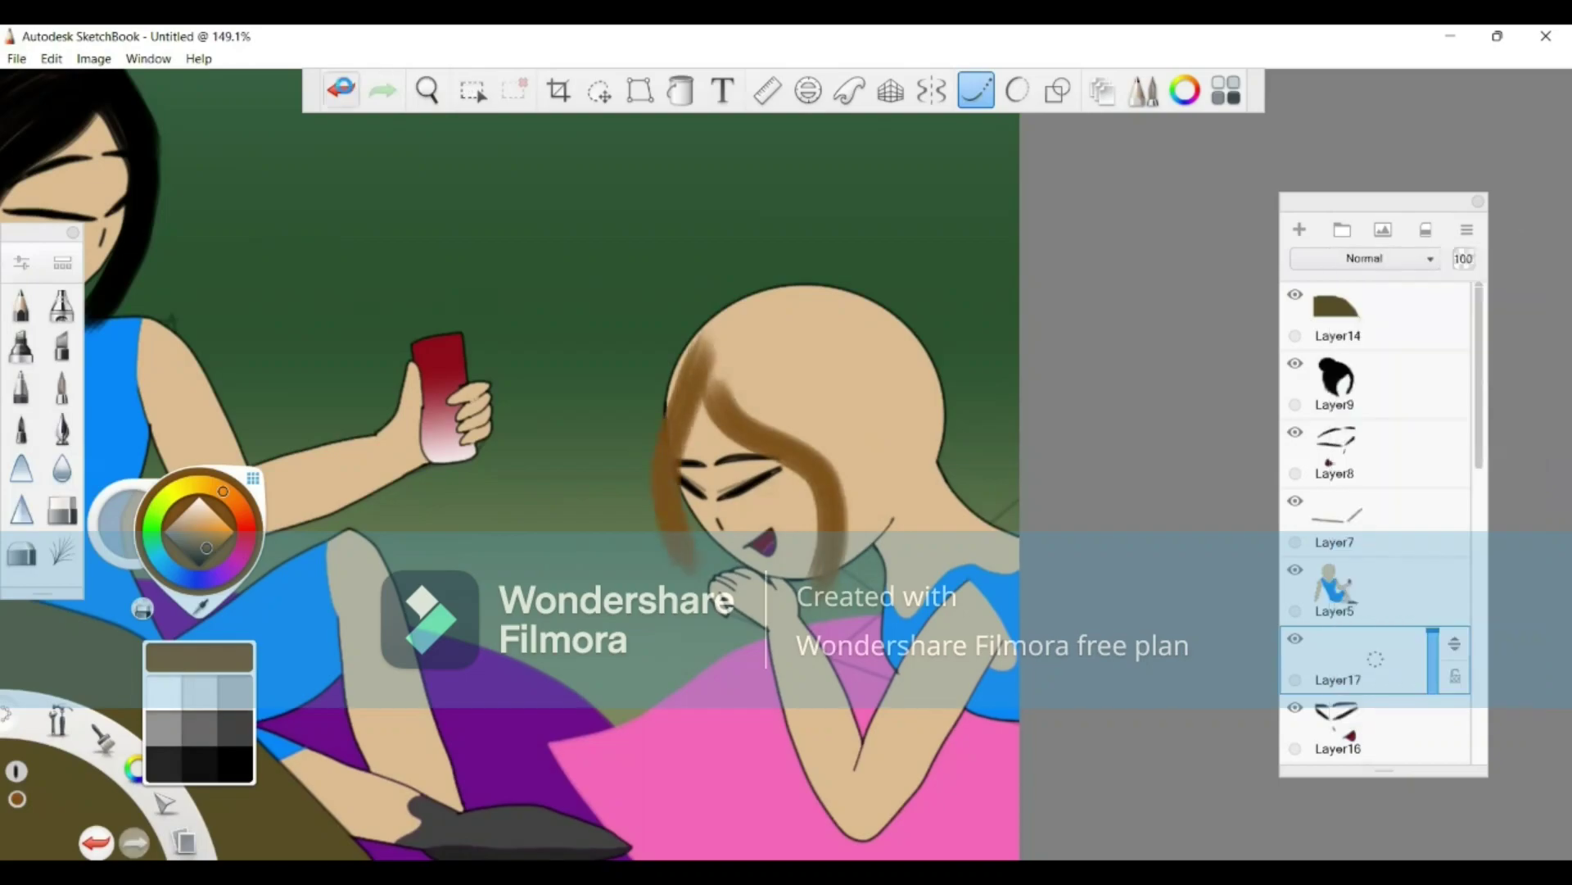
pyautogui.click(341, 88)
# Step: Hide the guide-line layers Layer7 and Layer15
pyautogui.click(426, 90)
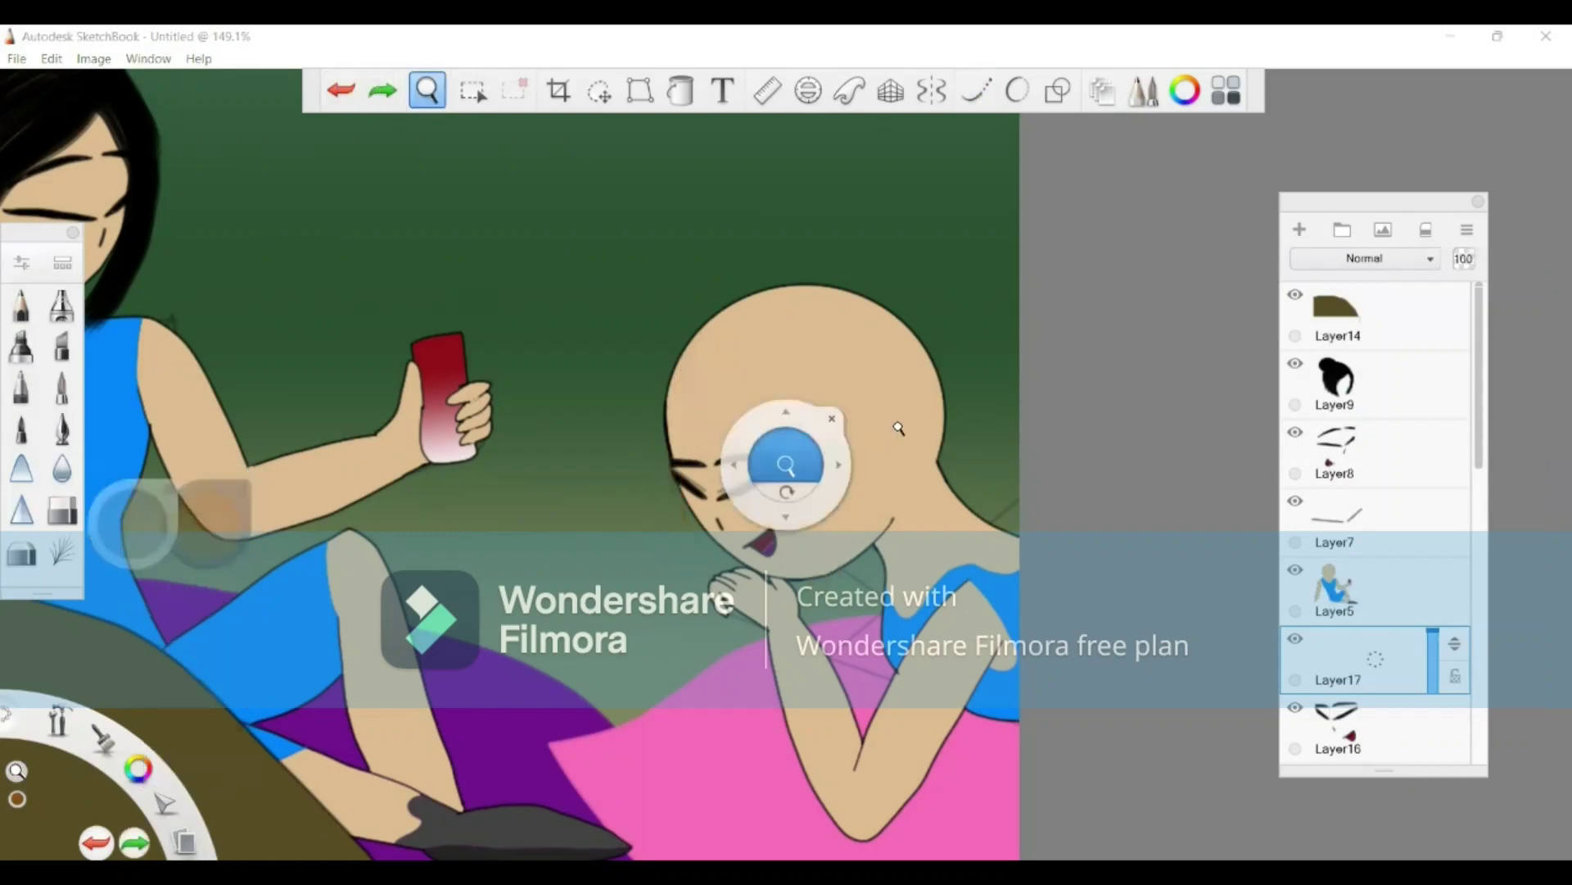
pyautogui.scroll(3, 955, 425)
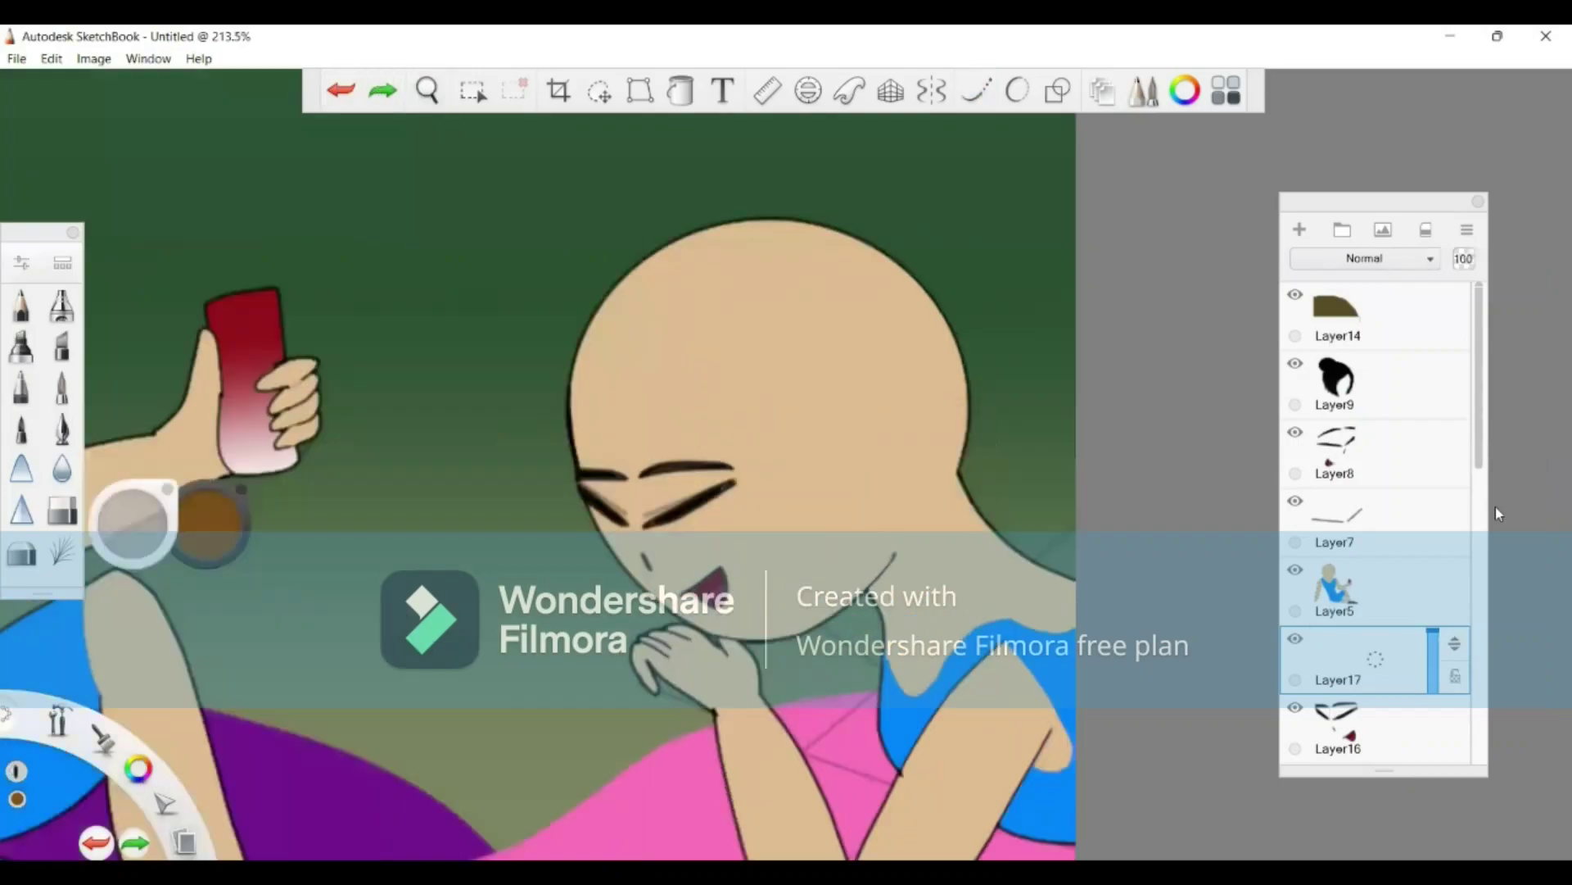
pyautogui.scroll(-1, 1441, 401)
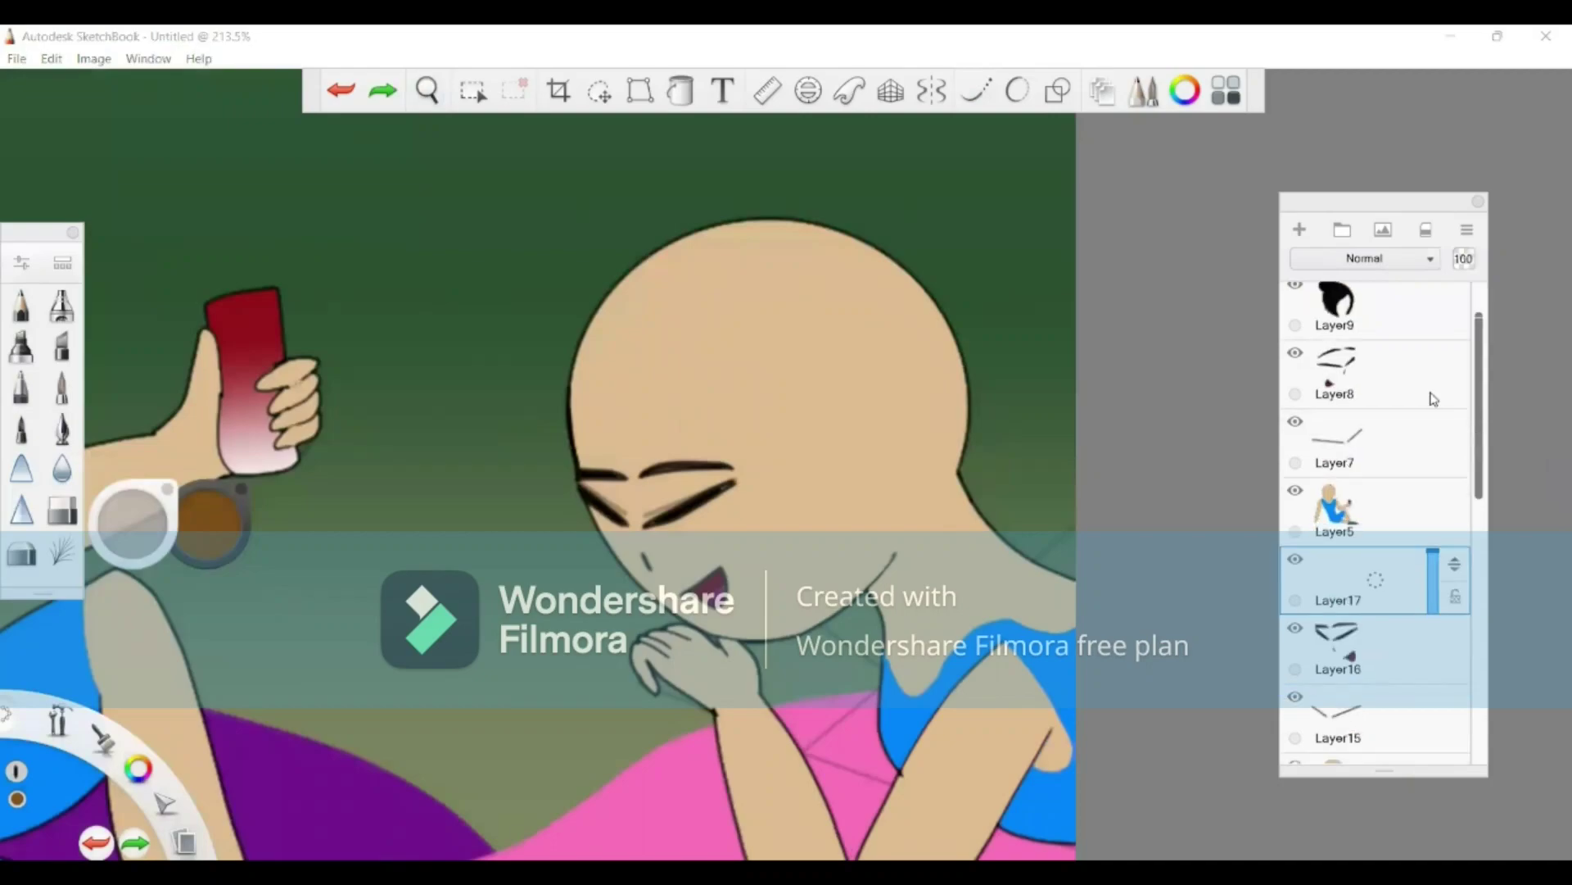
pyautogui.click(1294, 422)
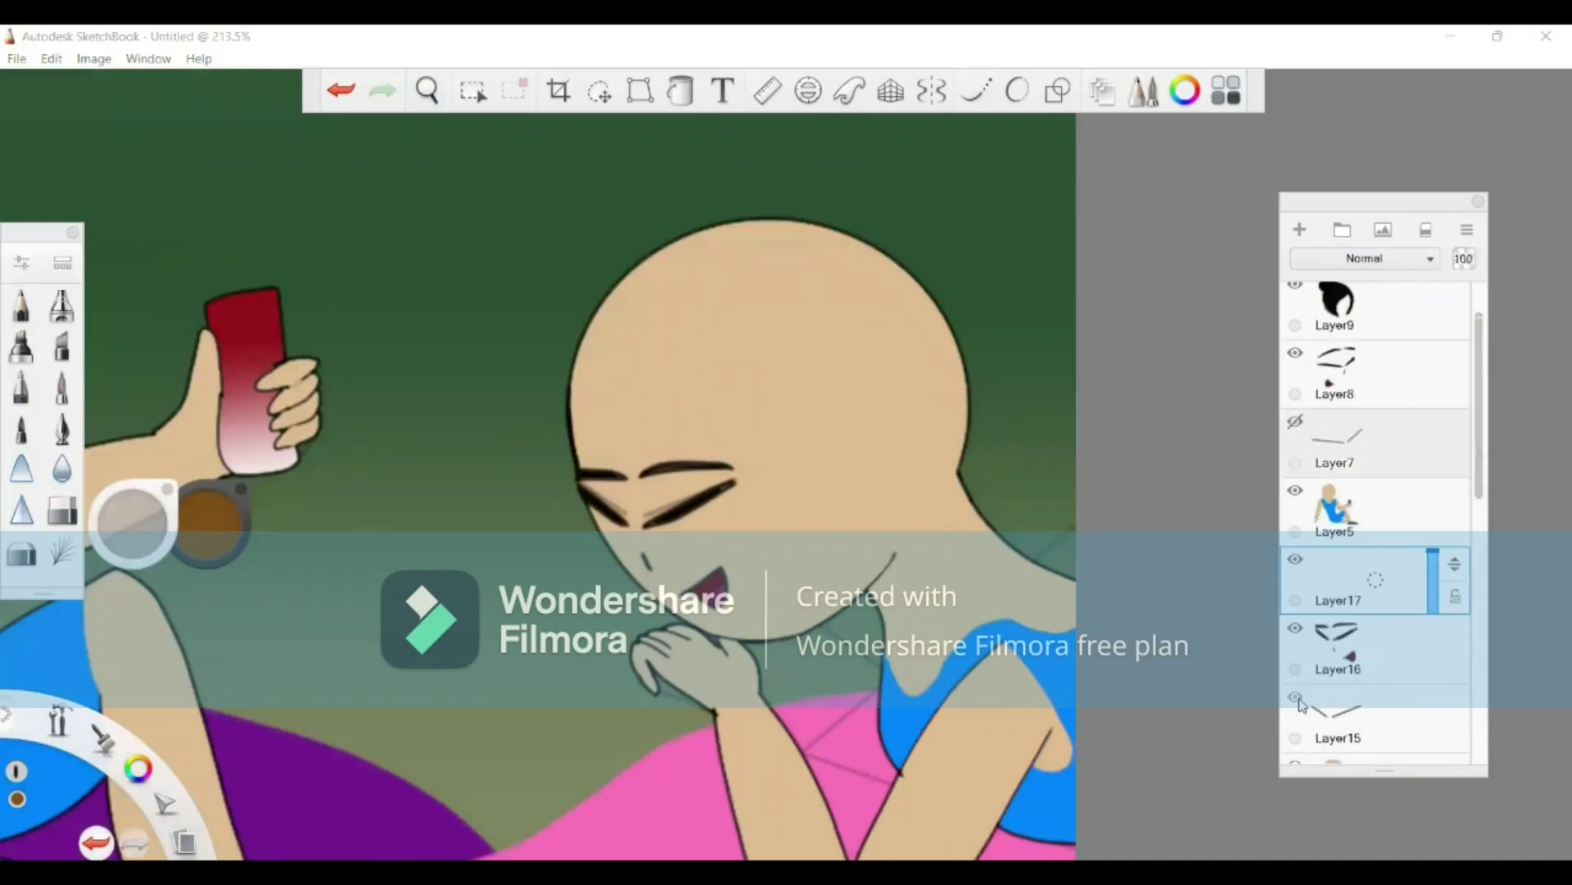
pyautogui.click(1296, 697)
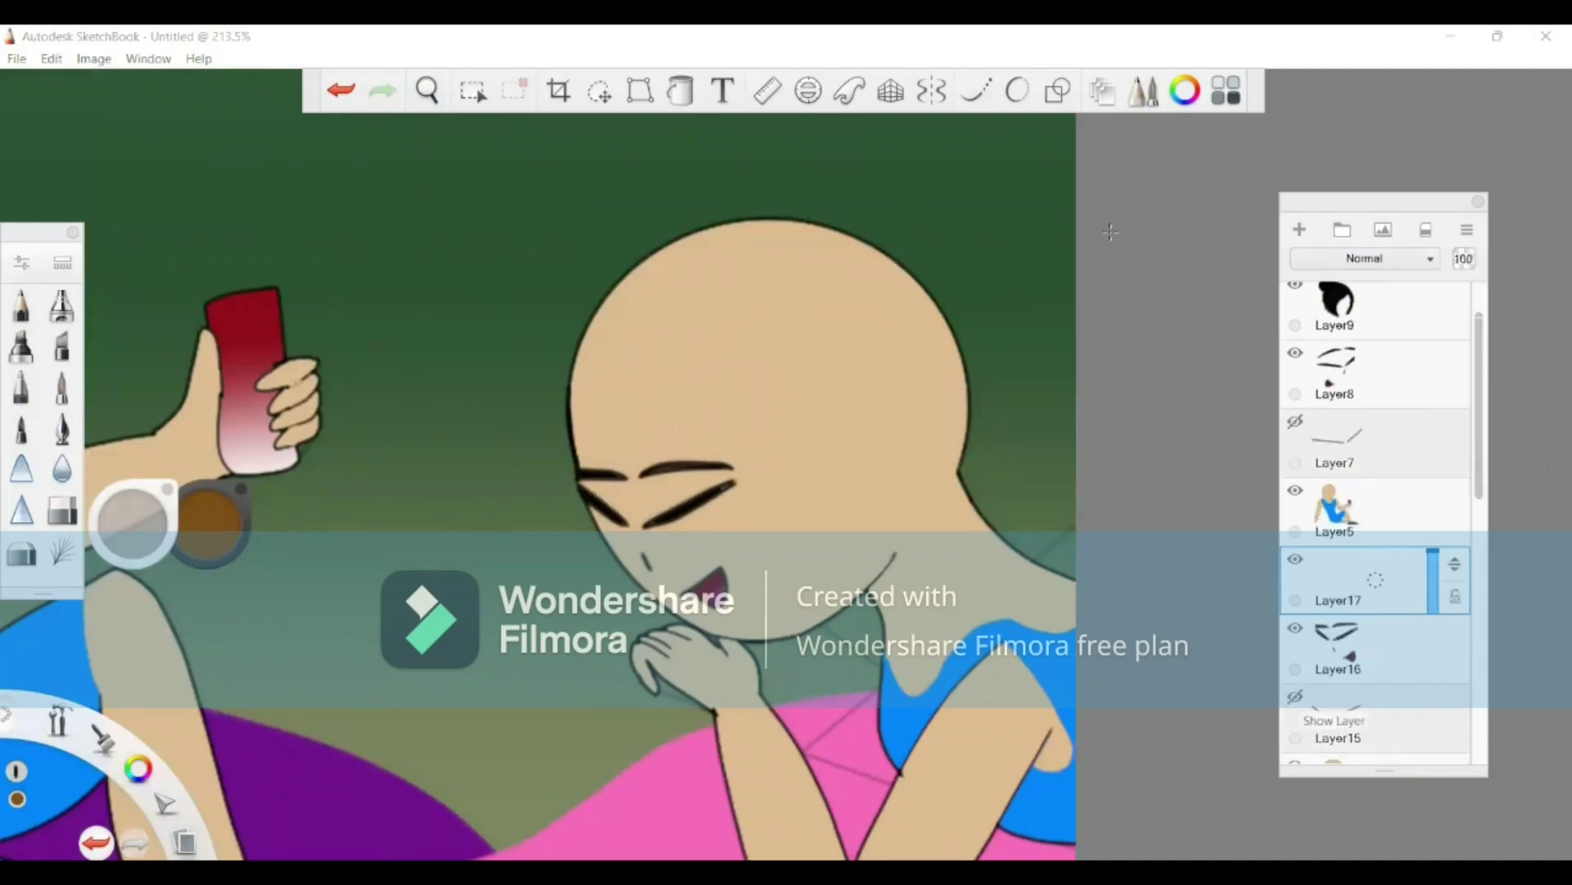
# Step: Try a steady brown hair strand from the forehead down the face's front edge to the hand and undo it
pyautogui.press('l')
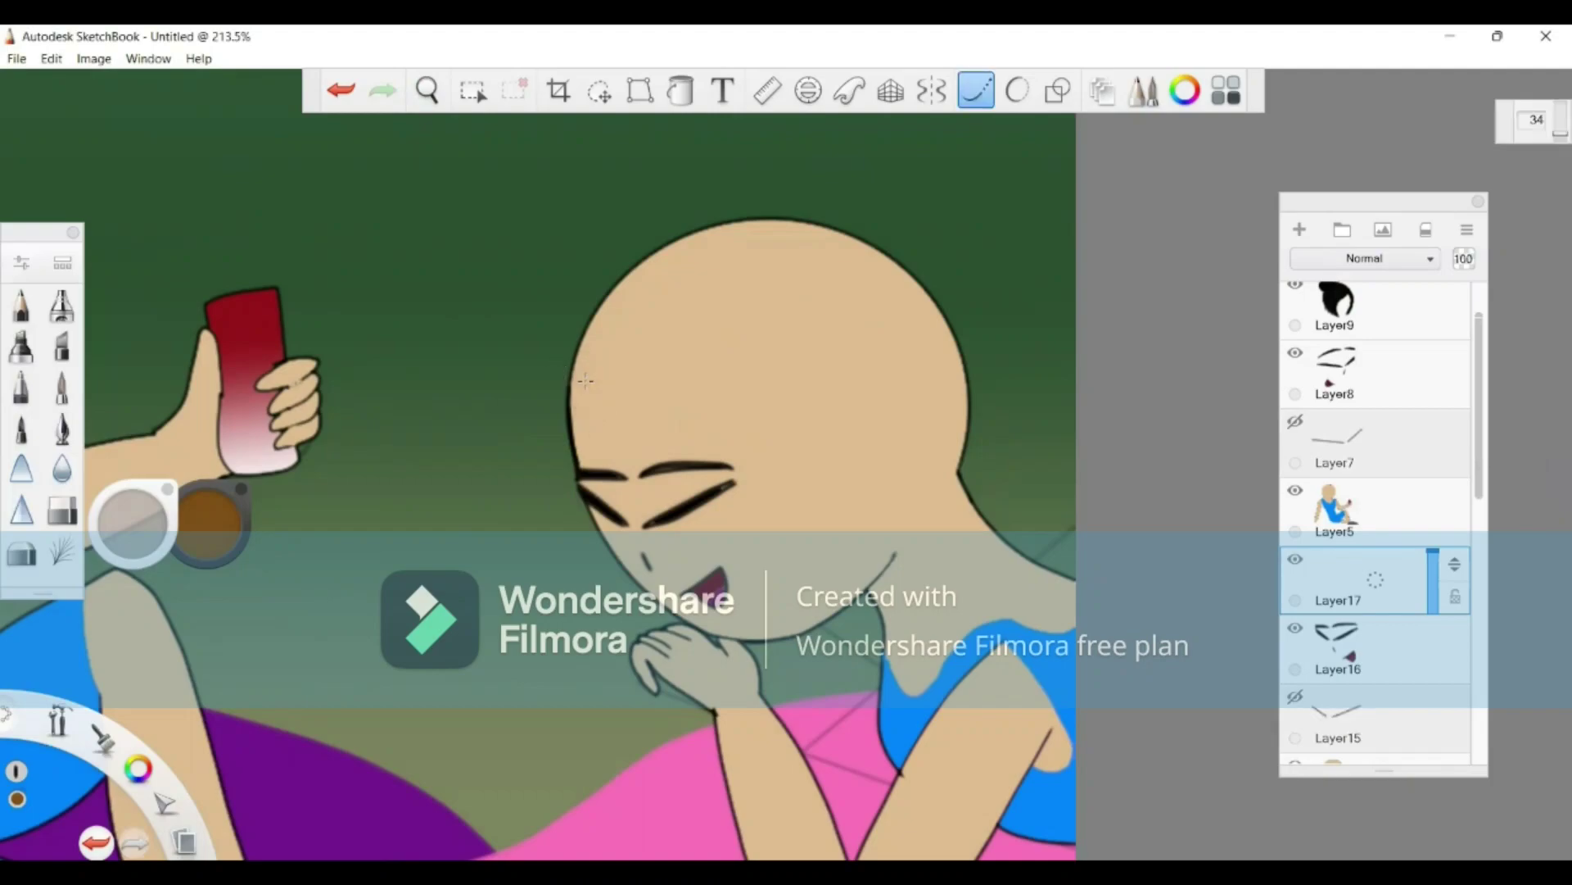
pyautogui.moveTo(584, 421)
pyautogui.mouseDown()
pyautogui.moveTo(580, 498)
pyautogui.moveTo(599, 568)
pyautogui.moveTo(680, 694)
pyautogui.mouseUp()
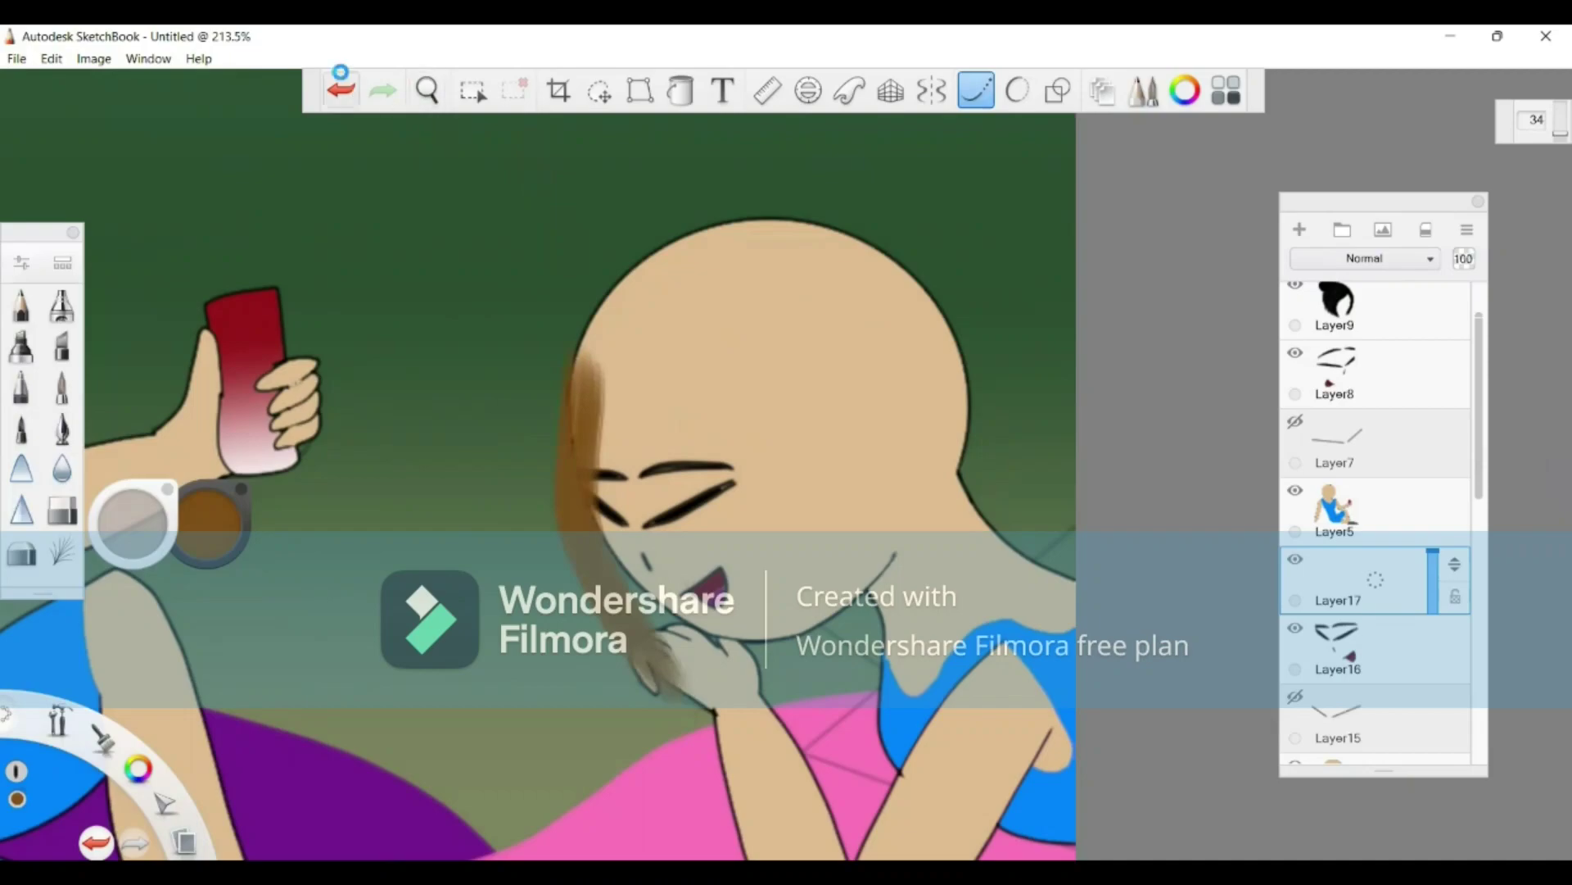
pyautogui.hotkey('ctrl', 'z')
# Step: Paint one brown strand sweeping across the brow past the cheek and another down the front edge of the face
pyautogui.moveTo(580, 364)
pyautogui.mouseDown()
pyautogui.moveTo(782, 528)
pyautogui.moveTo(811, 692)
pyautogui.mouseUp()
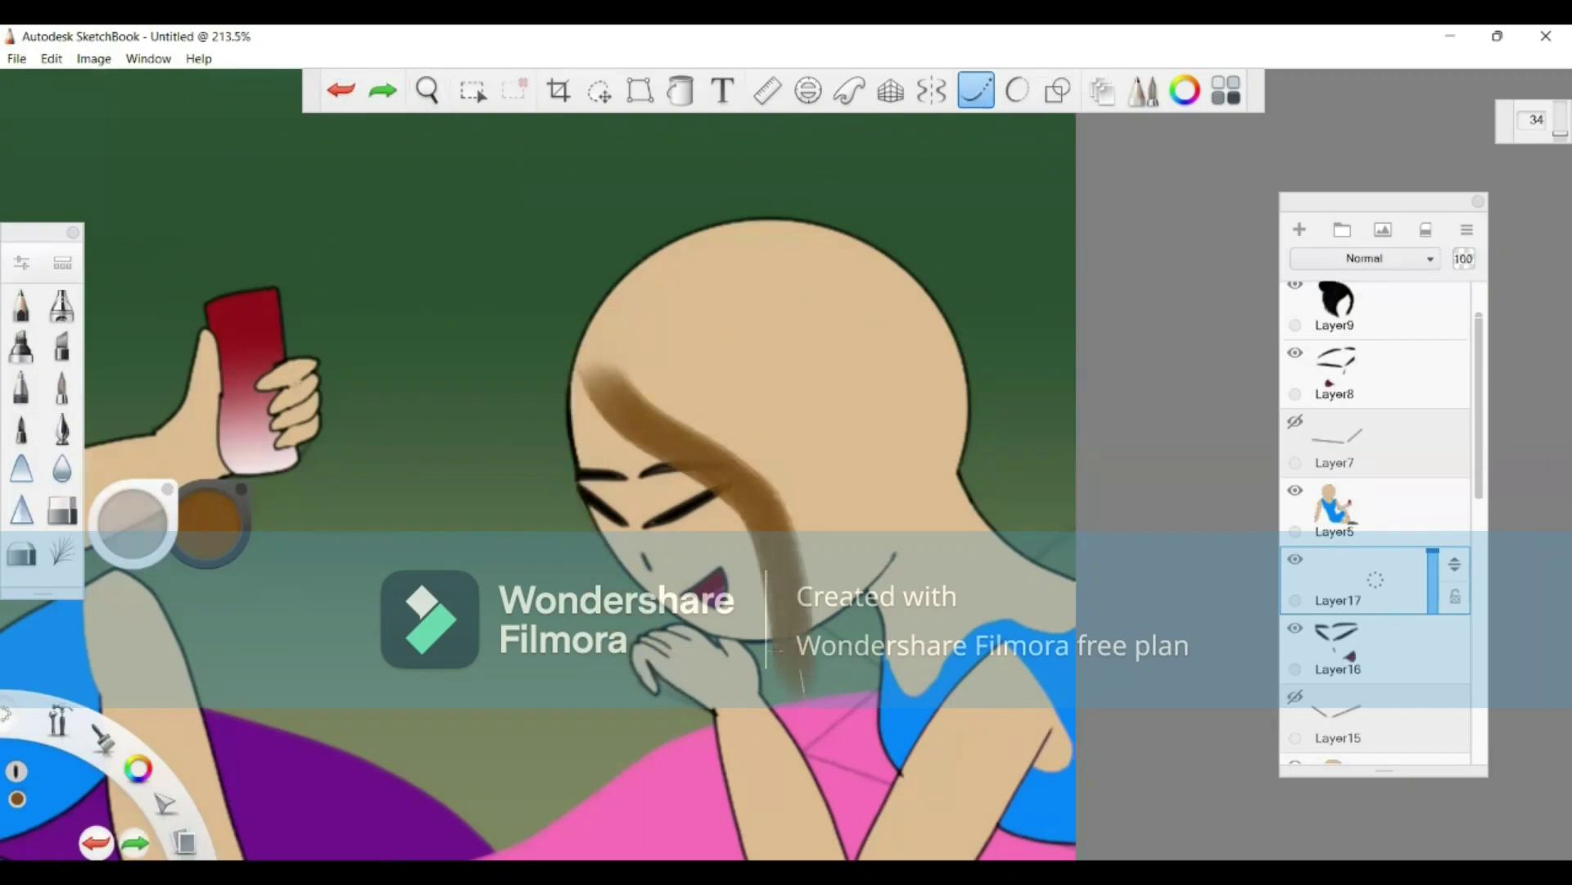
pyautogui.moveTo(624, 344)
pyautogui.mouseDown()
pyautogui.moveTo(613, 296)
pyautogui.moveTo(595, 334)
pyautogui.mouseUp()
pyautogui.moveTo(607, 274)
pyautogui.mouseDown()
pyautogui.moveTo(573, 434)
pyautogui.moveTo(585, 541)
pyautogui.moveTo(634, 656)
pyautogui.mouseUp()
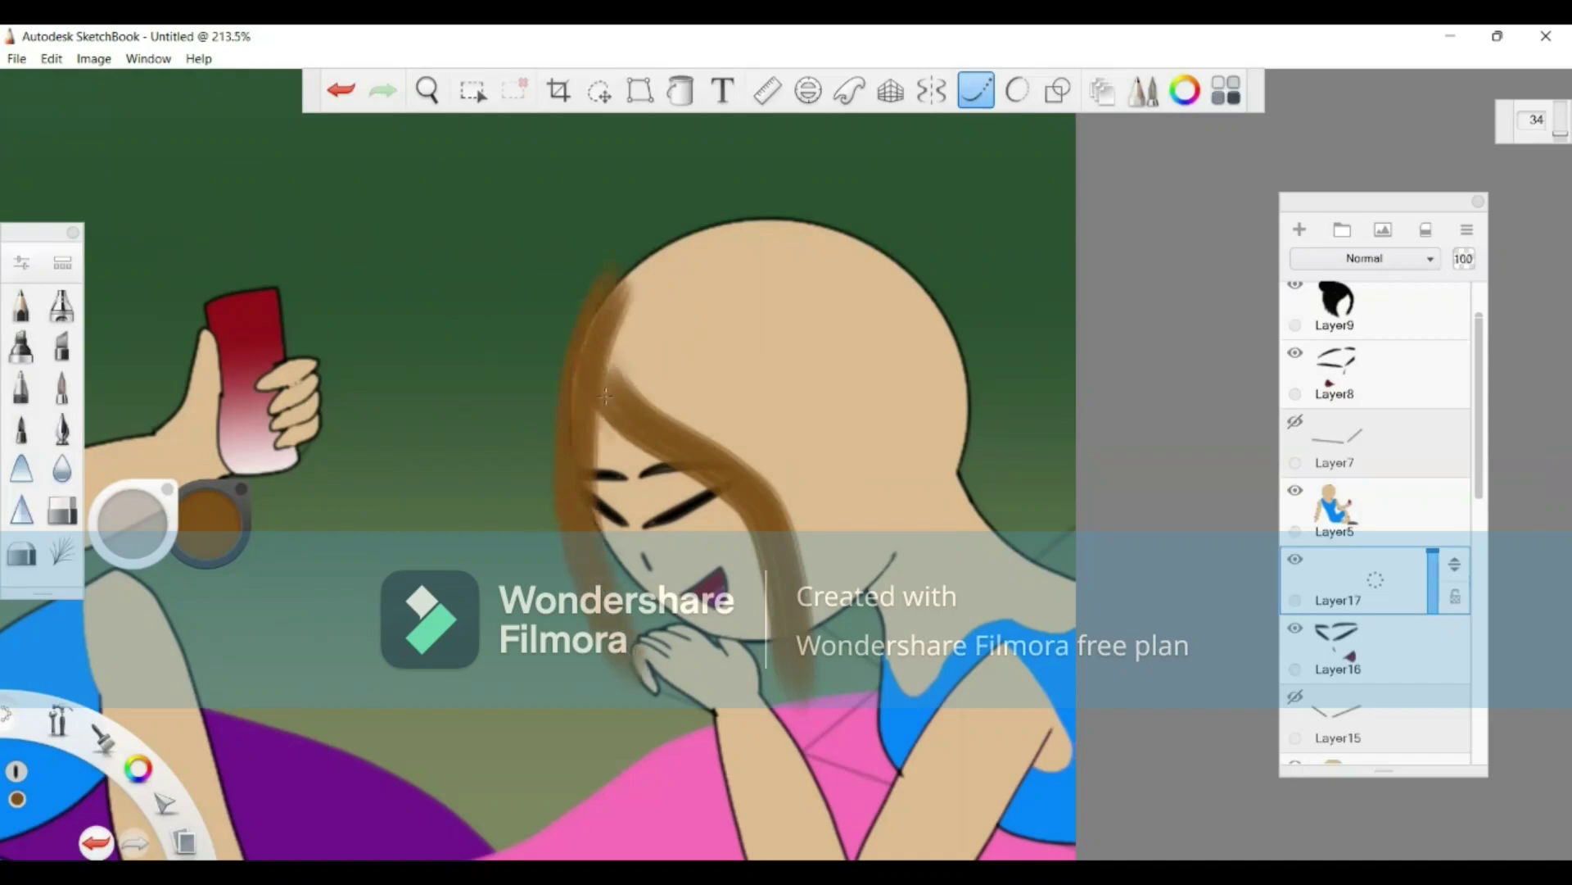
# Step: Paint thick brown hair strokes along the crown to the nape, plus an inner band from the parting across the head
pyautogui.moveTo(571, 429)
pyautogui.mouseDown()
pyautogui.moveTo(582, 336)
pyautogui.moveTo(638, 266)
pyautogui.moveTo(708, 231)
pyautogui.moveTo(785, 227)
pyautogui.moveTo(872, 258)
pyautogui.moveTo(921, 303)
pyautogui.moveTo(951, 366)
pyautogui.moveTo(954, 499)
pyautogui.mouseUp()
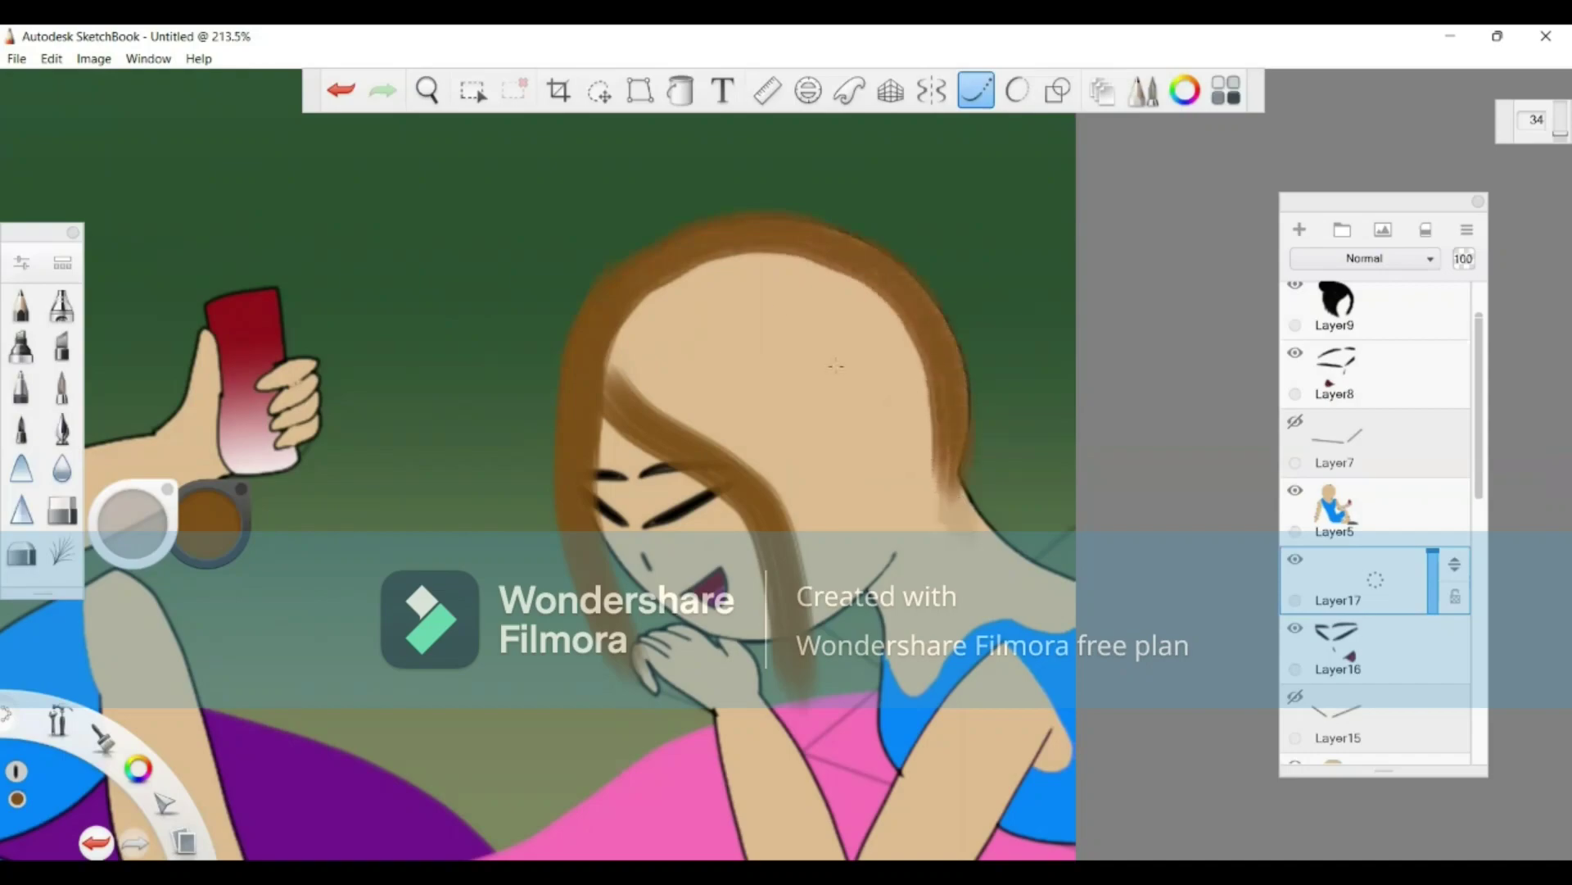
pyautogui.moveTo(589, 342)
pyautogui.mouseDown()
pyautogui.moveTo(696, 252)
pyautogui.moveTo(760, 232)
pyautogui.moveTo(837, 238)
pyautogui.moveTo(910, 288)
pyautogui.moveTo(962, 370)
pyautogui.moveTo(950, 507)
pyautogui.mouseUp()
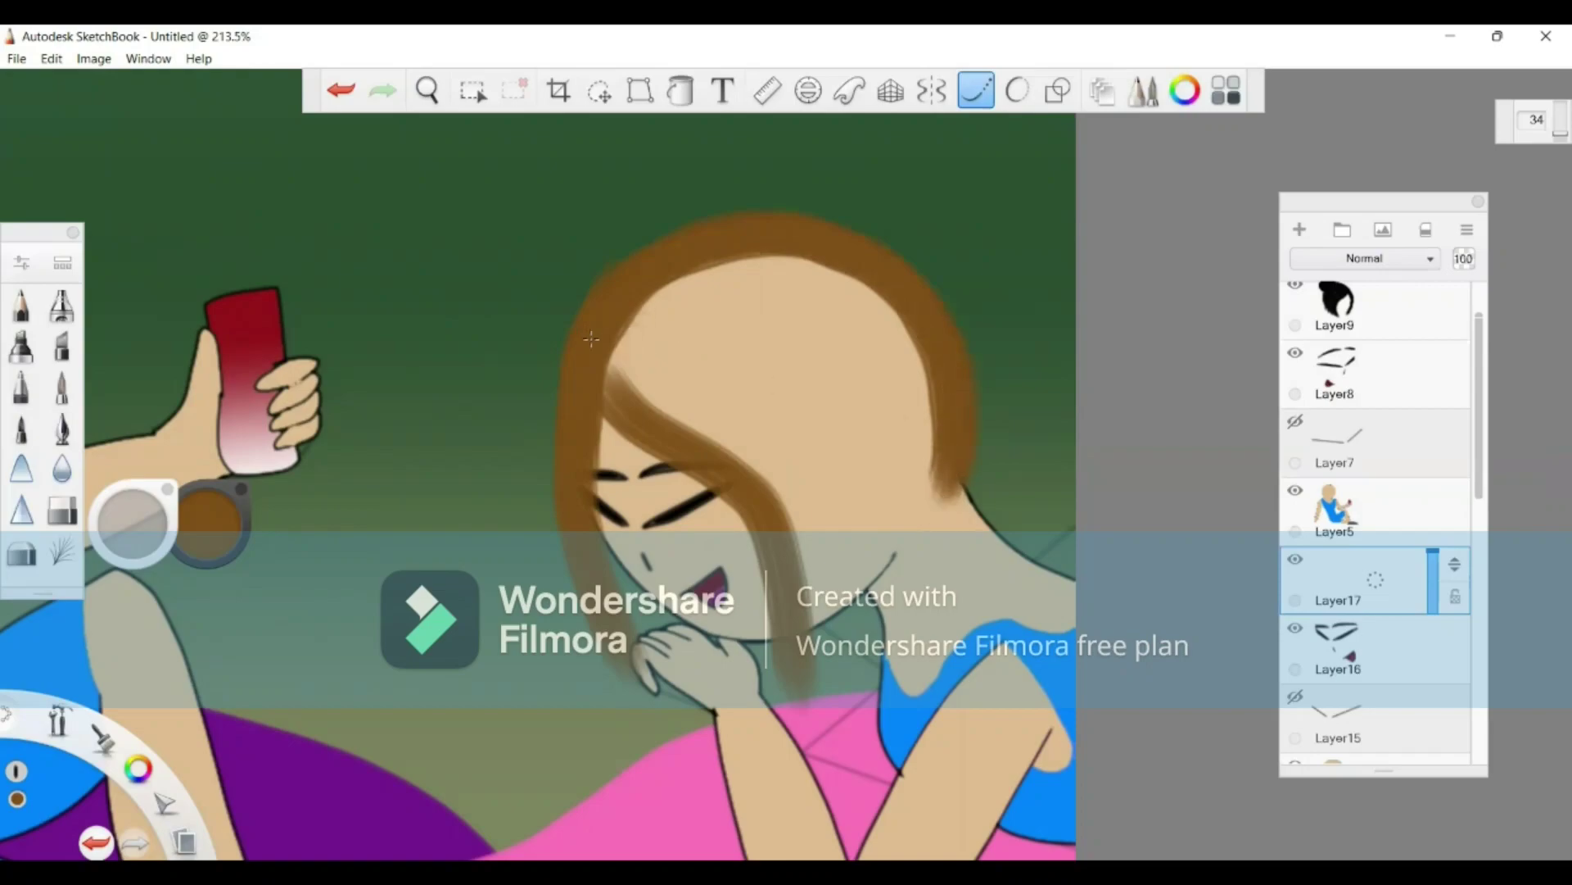
pyautogui.moveTo(606, 366)
pyautogui.mouseDown()
pyautogui.moveTo(673, 324)
pyautogui.moveTo(793, 312)
pyautogui.moveTo(905, 326)
pyautogui.moveTo(944, 409)
pyautogui.moveTo(950, 508)
pyautogui.mouseUp()
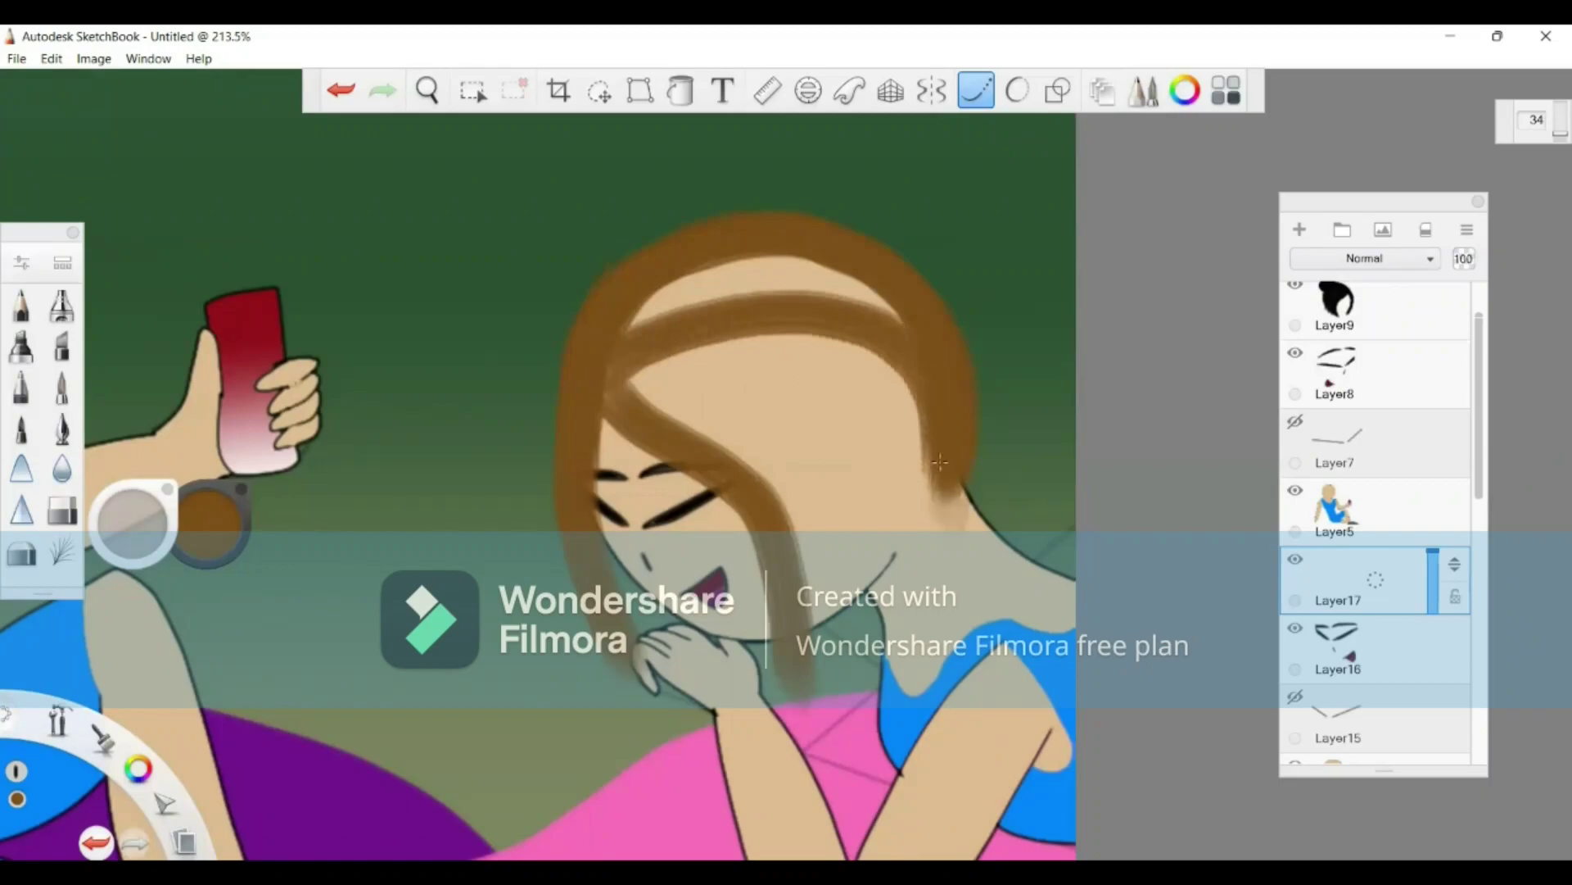
# Step: Fill the gap between the crown and inner band with brown and widen the front hair section from the parting past the cheek
pyautogui.moveTo(629, 329)
pyautogui.mouseDown()
pyautogui.moveTo(698, 279)
pyautogui.moveTo(771, 262)
pyautogui.moveTo(923, 314)
pyautogui.moveTo(935, 335)
pyautogui.moveTo(811, 275)
pyautogui.moveTo(750, 273)
pyautogui.moveTo(644, 319)
pyautogui.moveTo(666, 299)
pyautogui.moveTo(850, 306)
pyautogui.moveTo(912, 360)
pyautogui.moveTo(939, 512)
pyautogui.mouseUp()
pyautogui.moveTo(913, 434)
pyautogui.mouseDown()
pyautogui.moveTo(847, 342)
pyautogui.moveTo(807, 327)
pyautogui.mouseUp()
pyautogui.moveTo(600, 363)
pyautogui.mouseDown()
pyautogui.moveTo(698, 420)
pyautogui.moveTo(772, 498)
pyautogui.moveTo(816, 624)
pyautogui.moveTo(811, 660)
pyautogui.mouseUp()
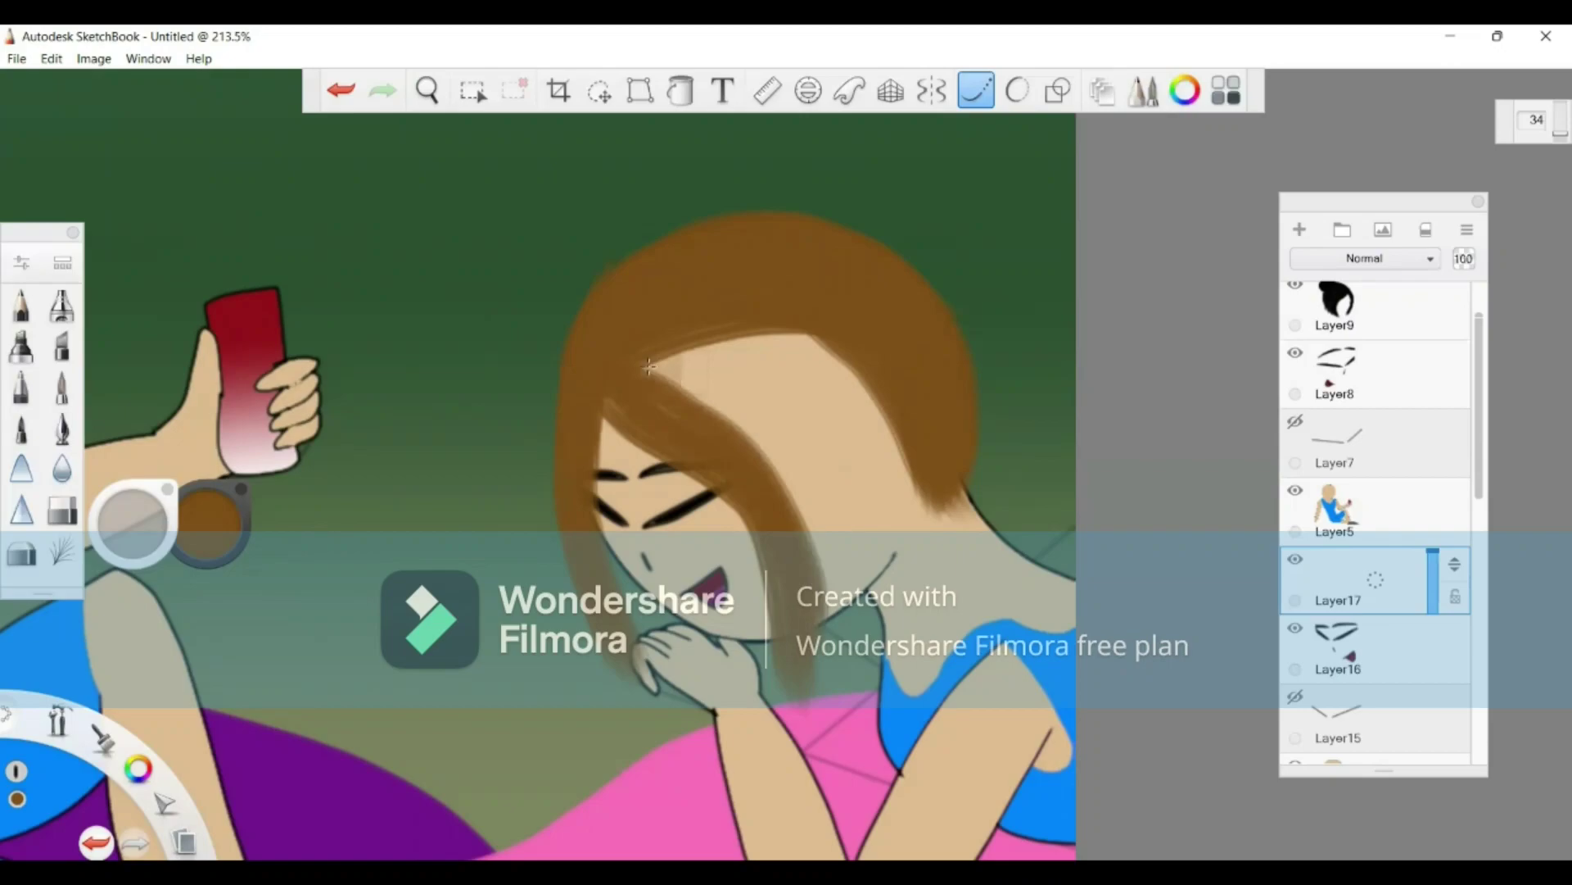
pyautogui.moveTo(638, 348)
pyautogui.mouseDown()
pyautogui.moveTo(721, 366)
pyautogui.moveTo(795, 418)
pyautogui.moveTo(850, 620)
pyautogui.mouseUp()
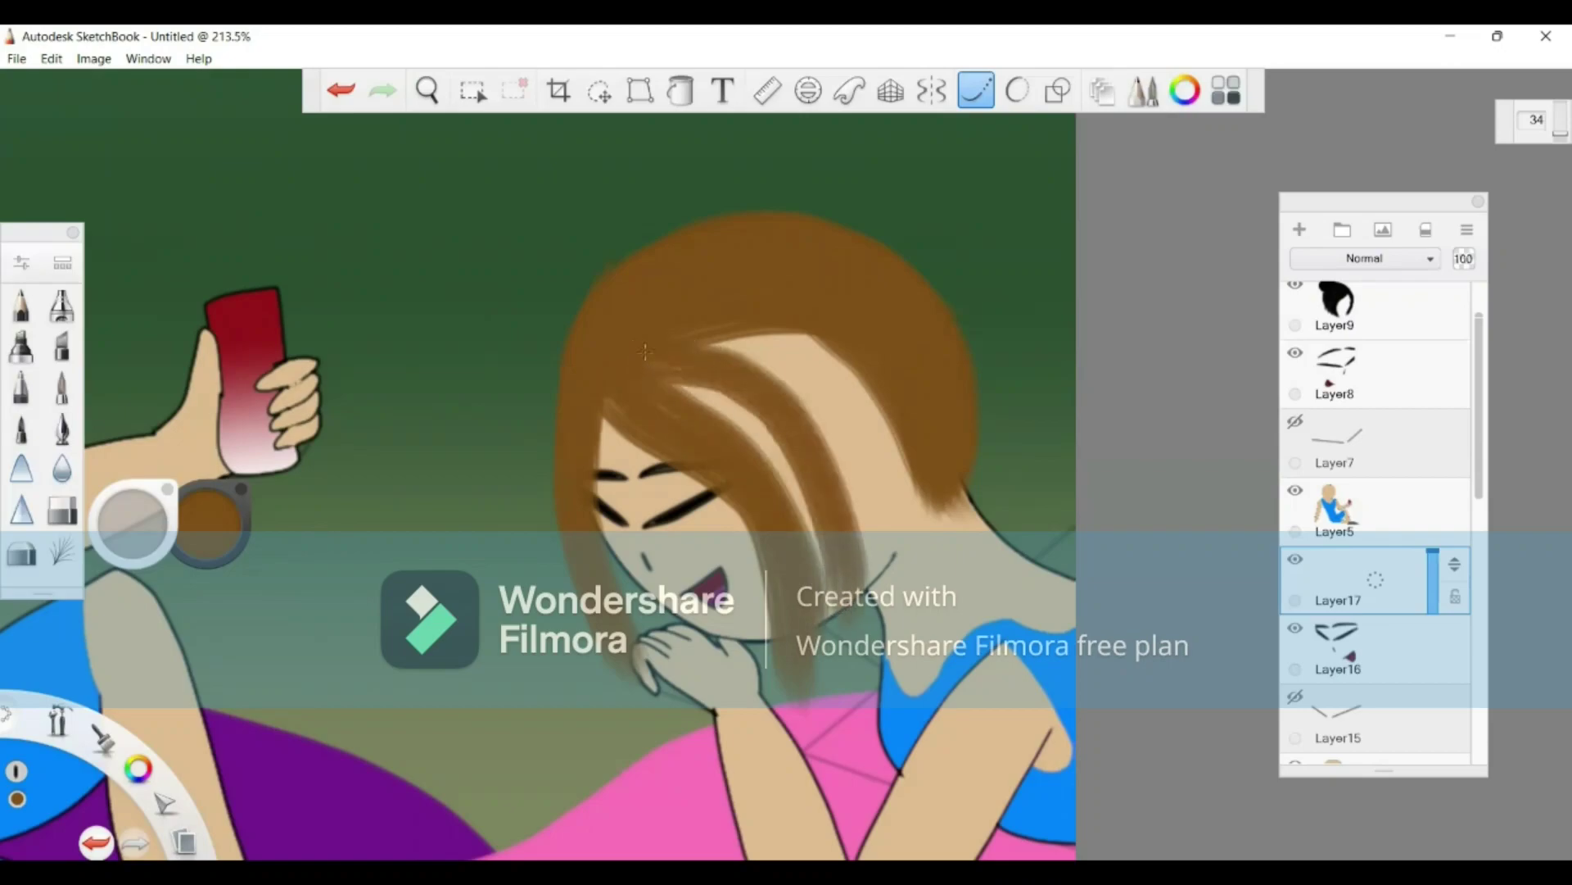
pyautogui.moveTo(645, 351)
pyautogui.mouseDown()
pyautogui.moveTo(757, 450)
pyautogui.moveTo(823, 557)
pyautogui.moveTo(828, 606)
pyautogui.moveTo(724, 385)
pyautogui.moveTo(696, 376)
pyautogui.moveTo(760, 389)
pyautogui.mouseUp()
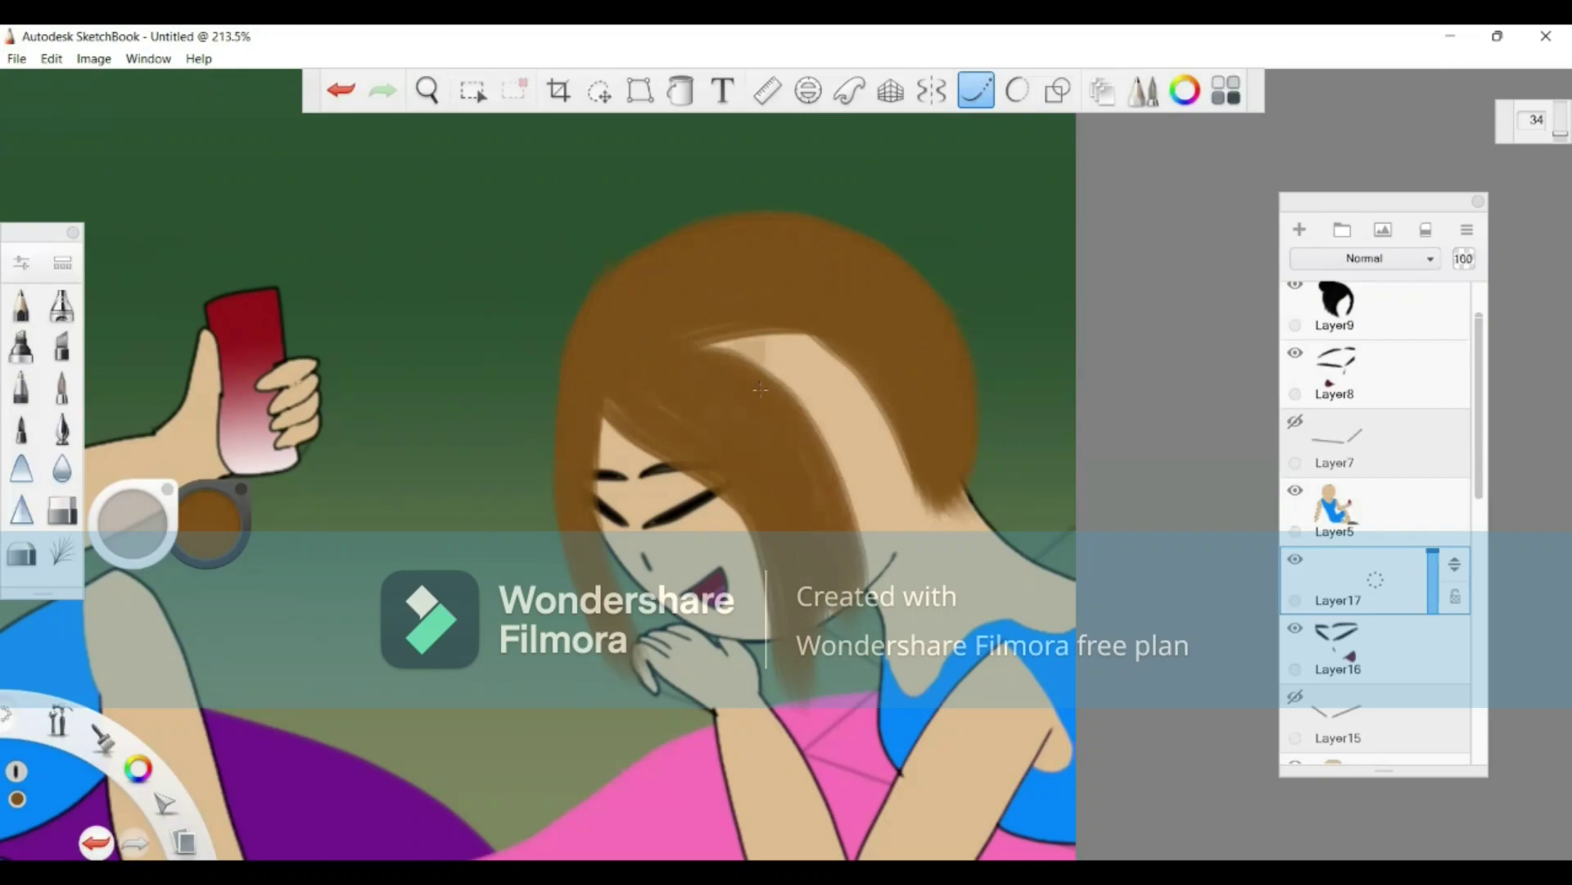
pyautogui.hotkey('ctrl', 'z')
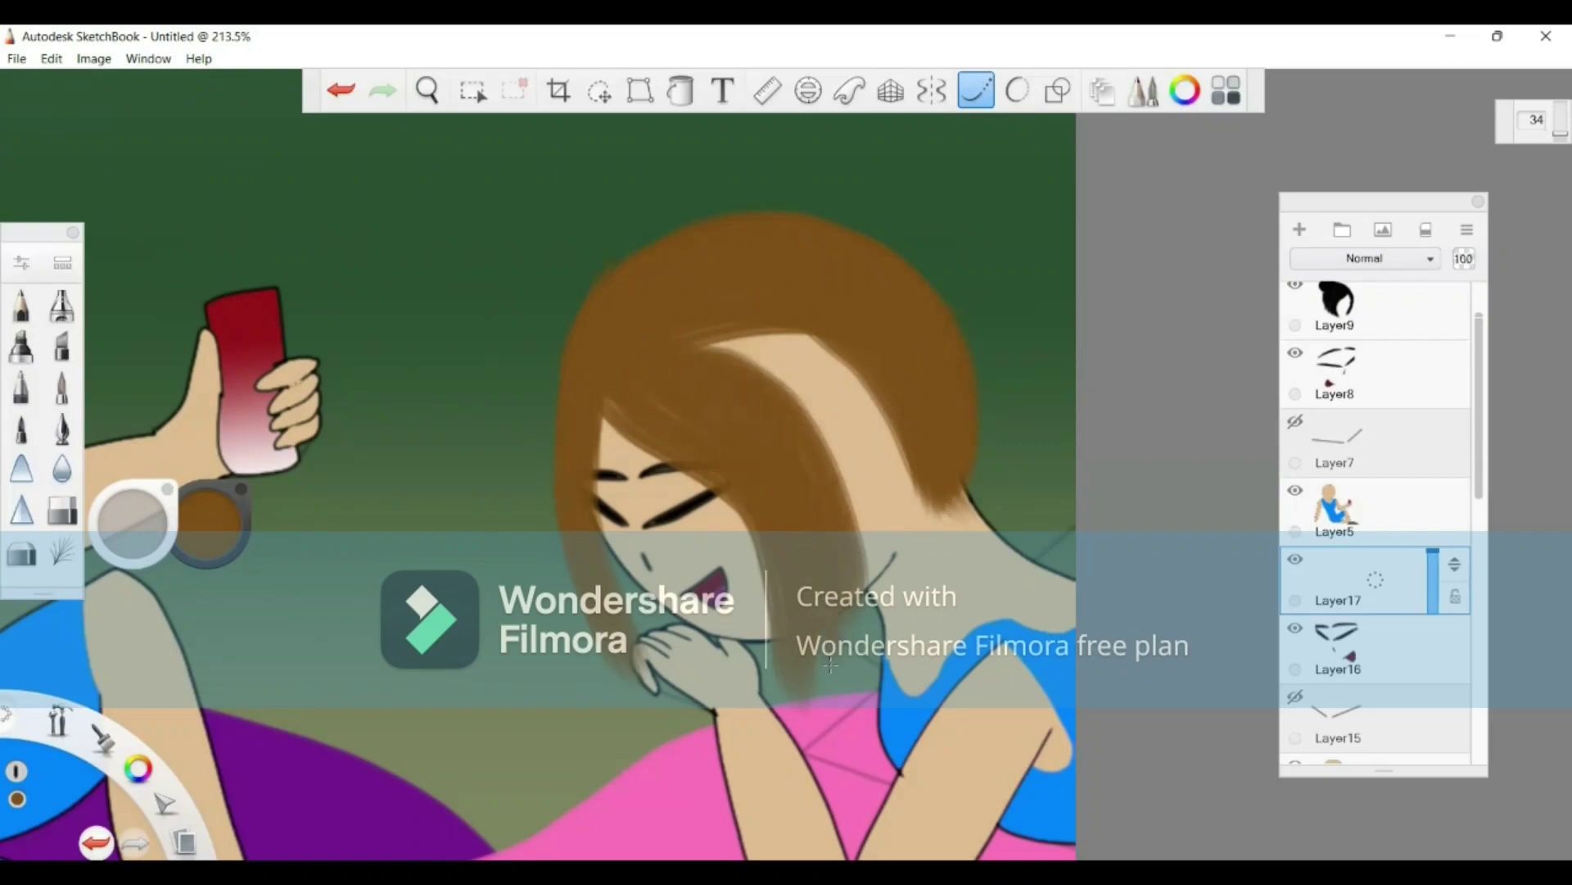
# Step: Fill the remaining bare skin on the side of the head with brown strokes down to the jaw and nape
pyautogui.moveTo(863, 554); pyautogui.dragTo(850, 663)
pyautogui.moveTo(842, 532)
pyautogui.mouseDown()
pyautogui.moveTo(828, 452)
pyautogui.moveTo(780, 381)
pyautogui.moveTo(696, 332)
pyautogui.moveTo(836, 378)
pyautogui.moveTo(938, 532)
pyautogui.moveTo(879, 411)
pyautogui.moveTo(835, 360)
pyautogui.moveTo(759, 338)
pyautogui.moveTo(868, 458)
pyautogui.moveTo(892, 614)
pyautogui.mouseUp()
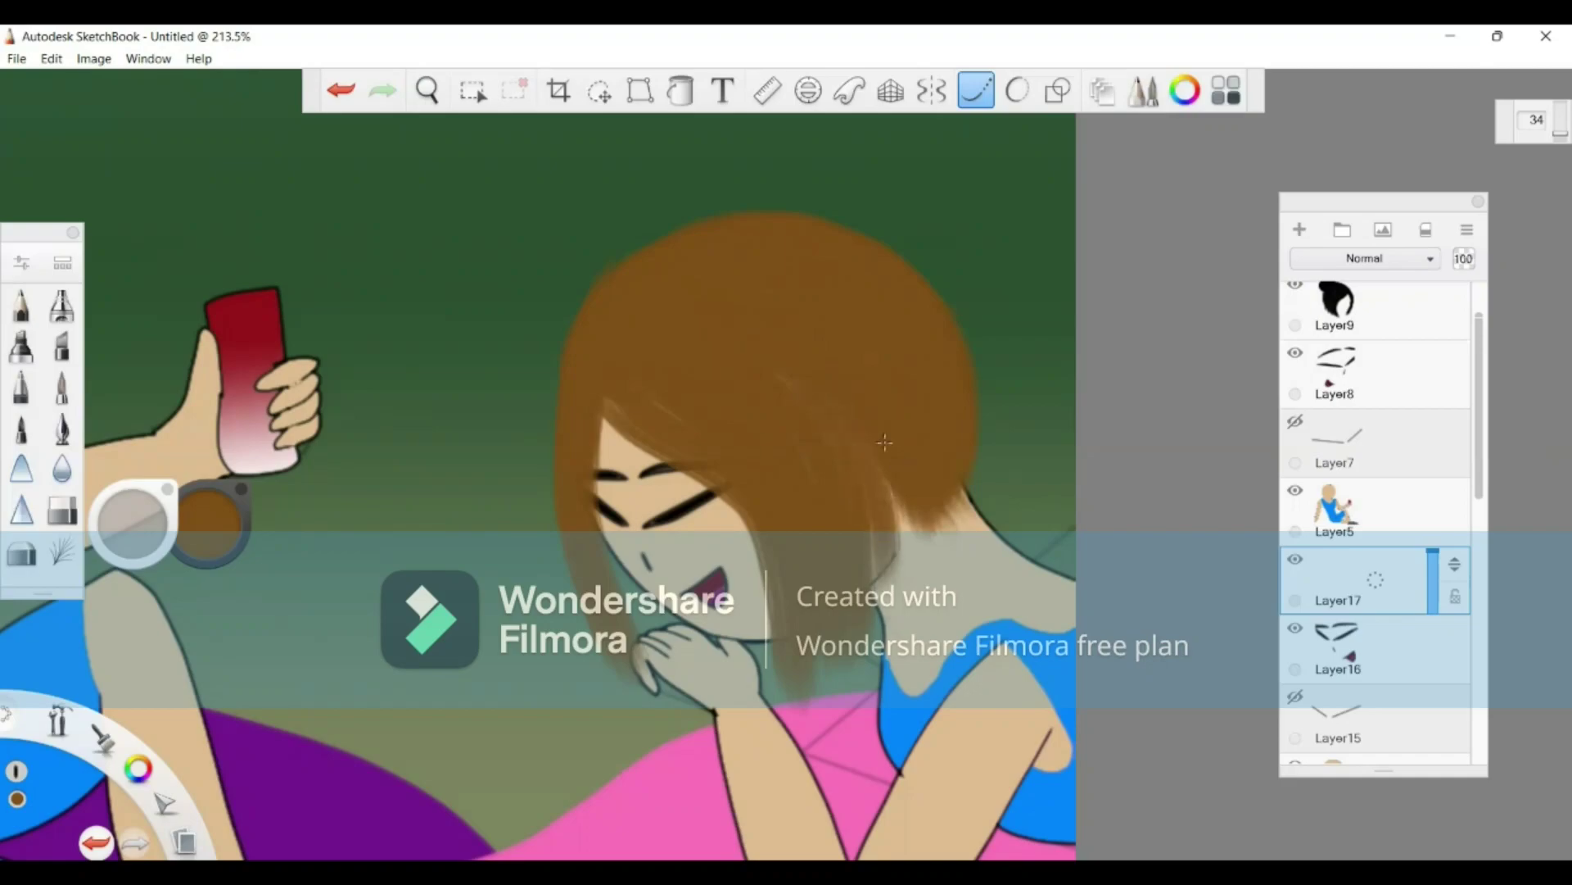
pyautogui.moveTo(829, 424); pyautogui.dragTo(856, 461)
pyautogui.moveTo(847, 392); pyautogui.dragTo(860, 417)
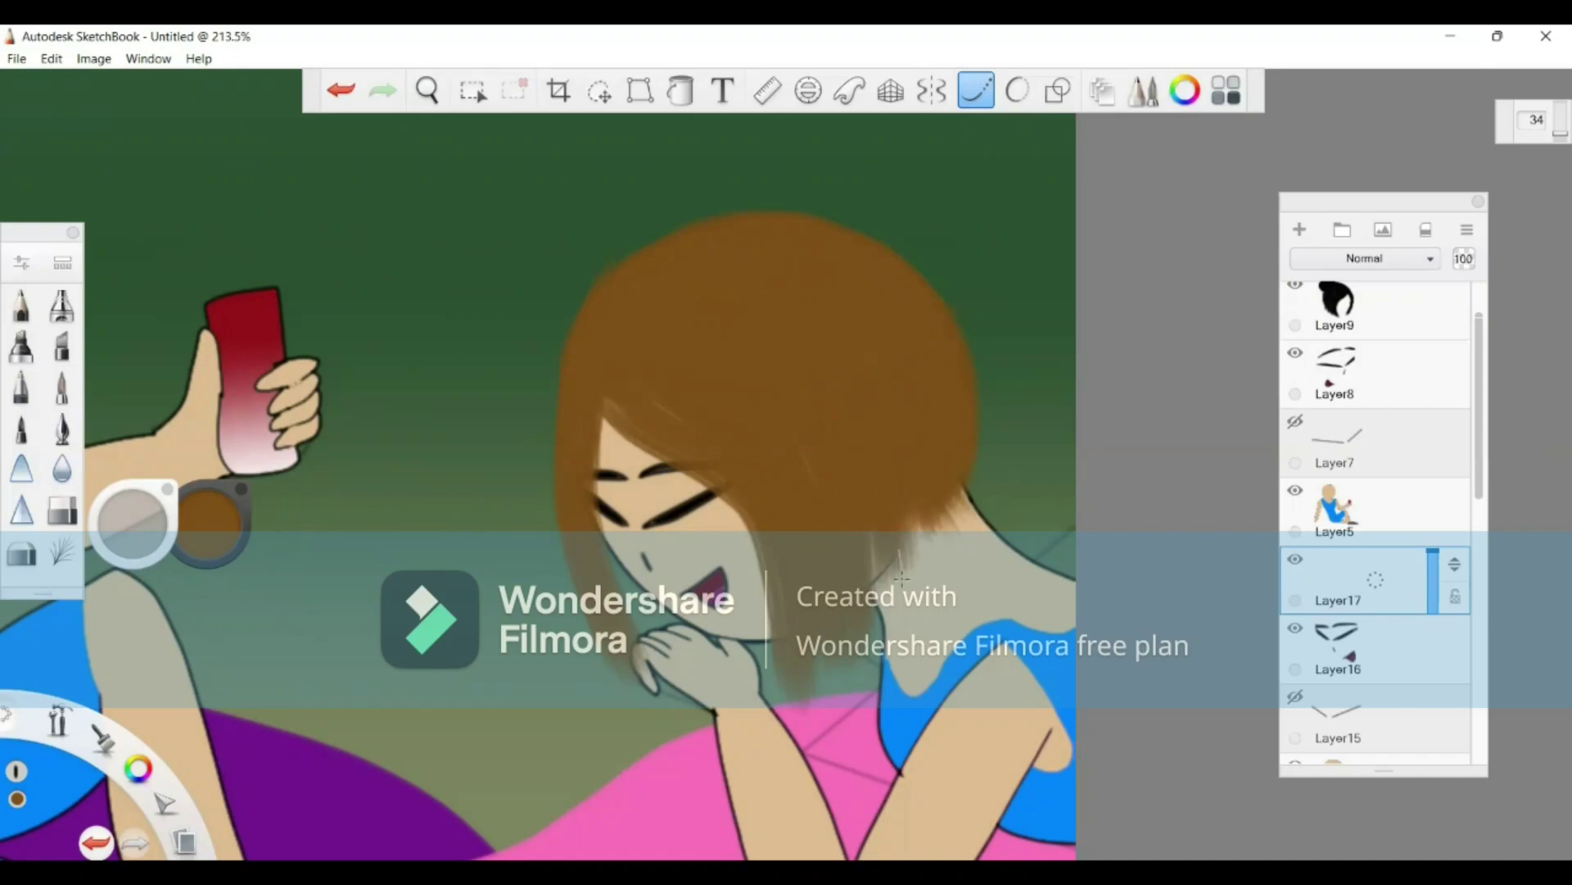
pyautogui.moveTo(836, 470); pyautogui.dragTo(899, 624)
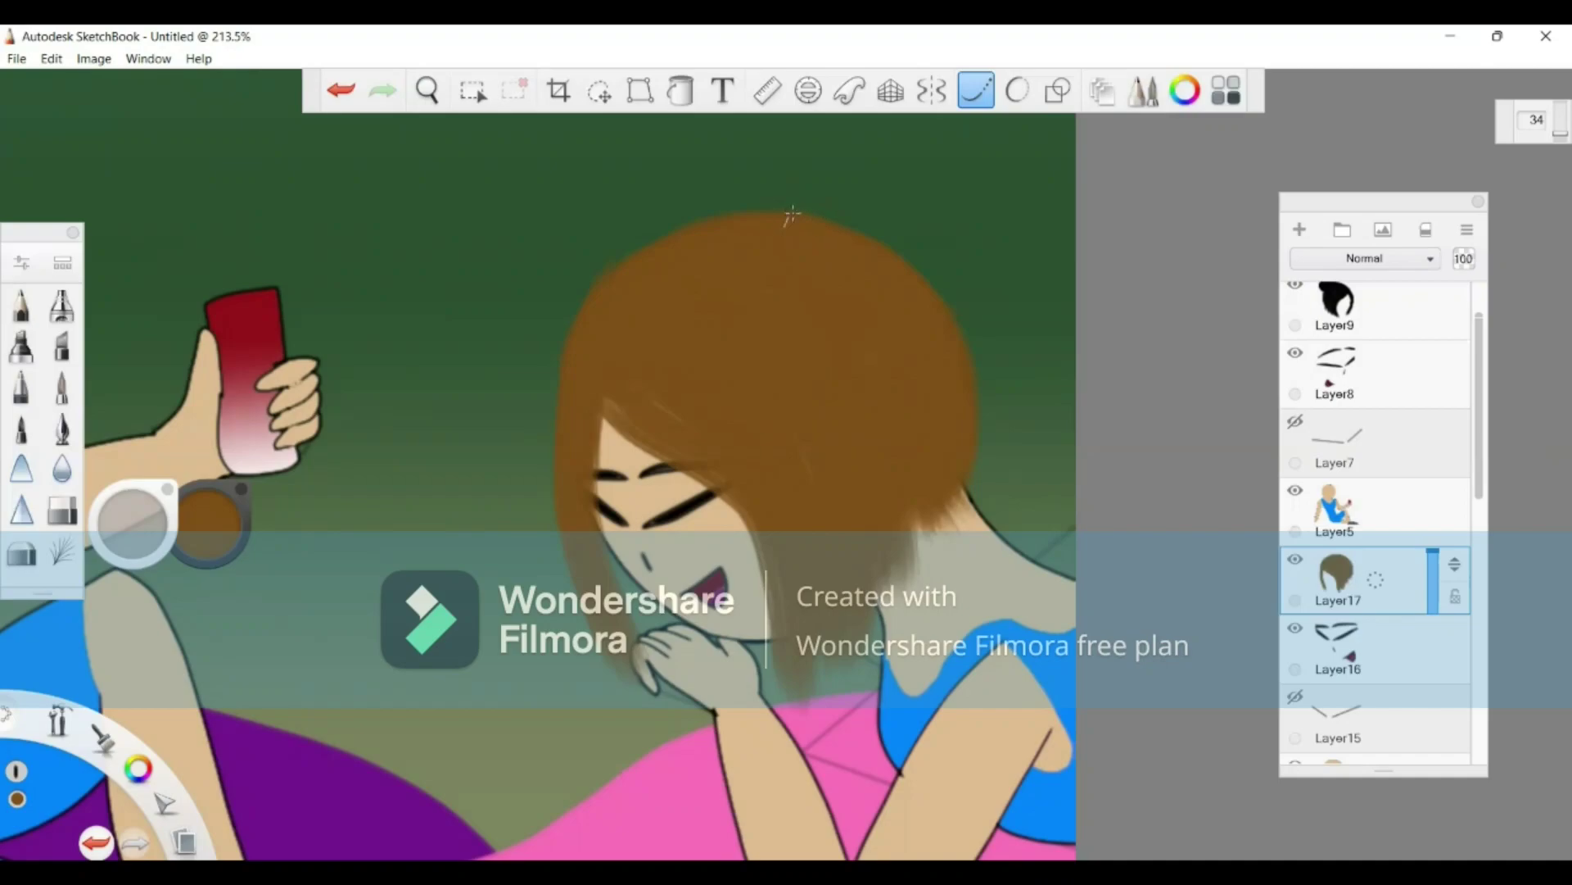
# Step: Try painting a thick brown ponytail on Layer17, arching from the crown down behind the neck toward the elbow
pyautogui.moveTo(792, 215)
pyautogui.mouseDown()
pyautogui.moveTo(926, 193)
pyautogui.moveTo(973, 233)
pyautogui.moveTo(1009, 329)
pyautogui.moveTo(997, 495)
pyautogui.mouseUp()
pyautogui.moveTo(993, 553)
pyautogui.mouseDown()
pyautogui.moveTo(889, 754)
pyautogui.moveTo(860, 852)
pyautogui.mouseUp()
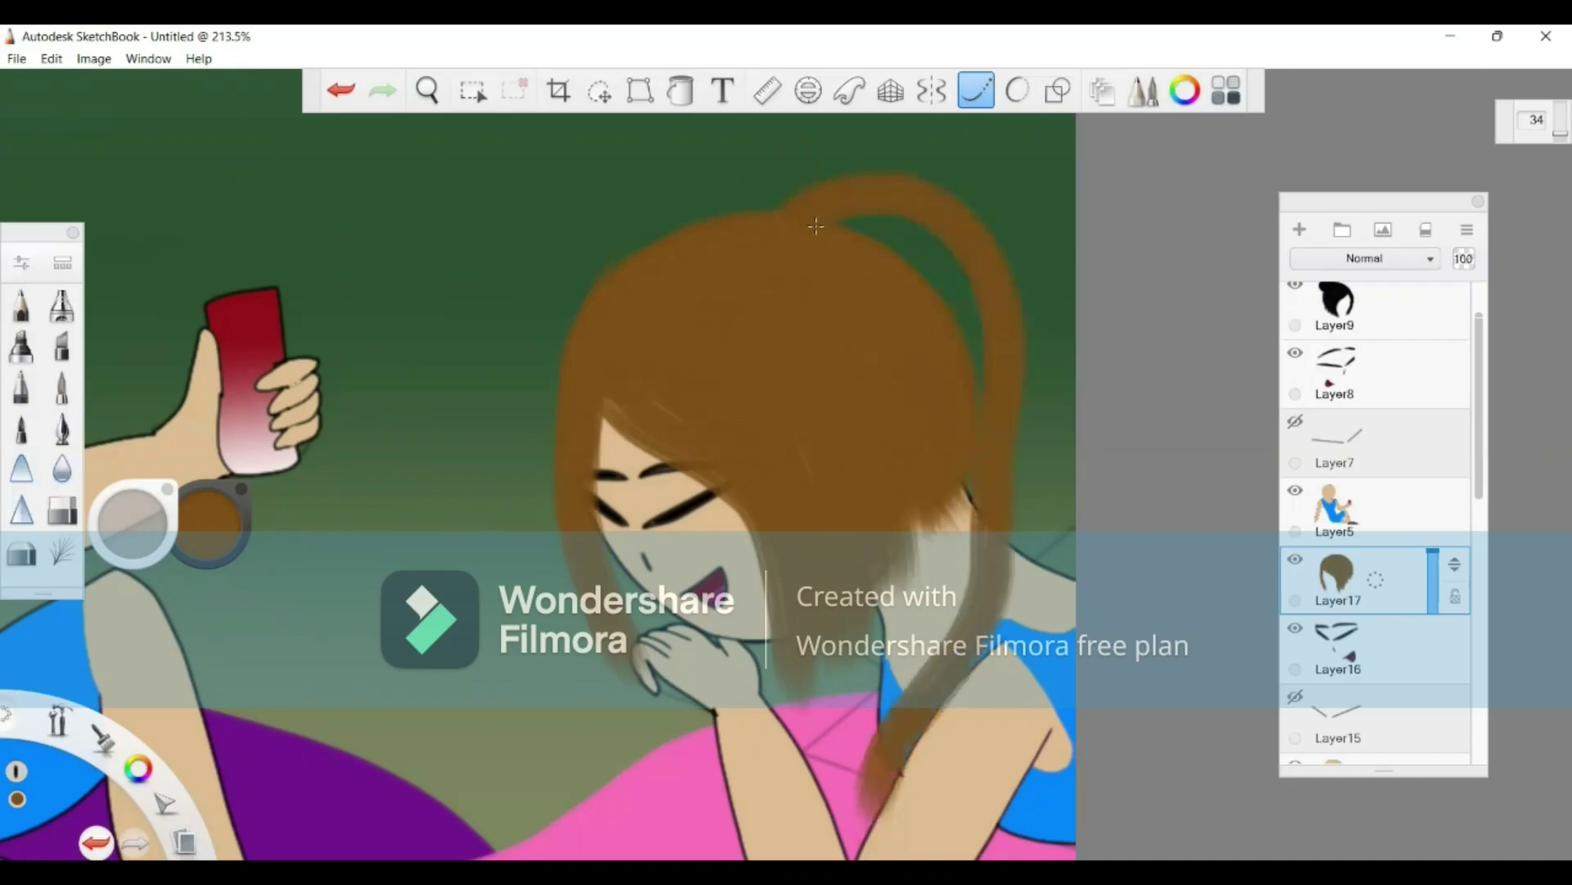
pyautogui.moveTo(819, 223)
pyautogui.mouseDown()
pyautogui.moveTo(923, 285)
pyautogui.moveTo(978, 433)
pyautogui.moveTo(958, 604)
pyautogui.moveTo(880, 740)
pyautogui.moveTo(871, 818)
pyautogui.mouseUp()
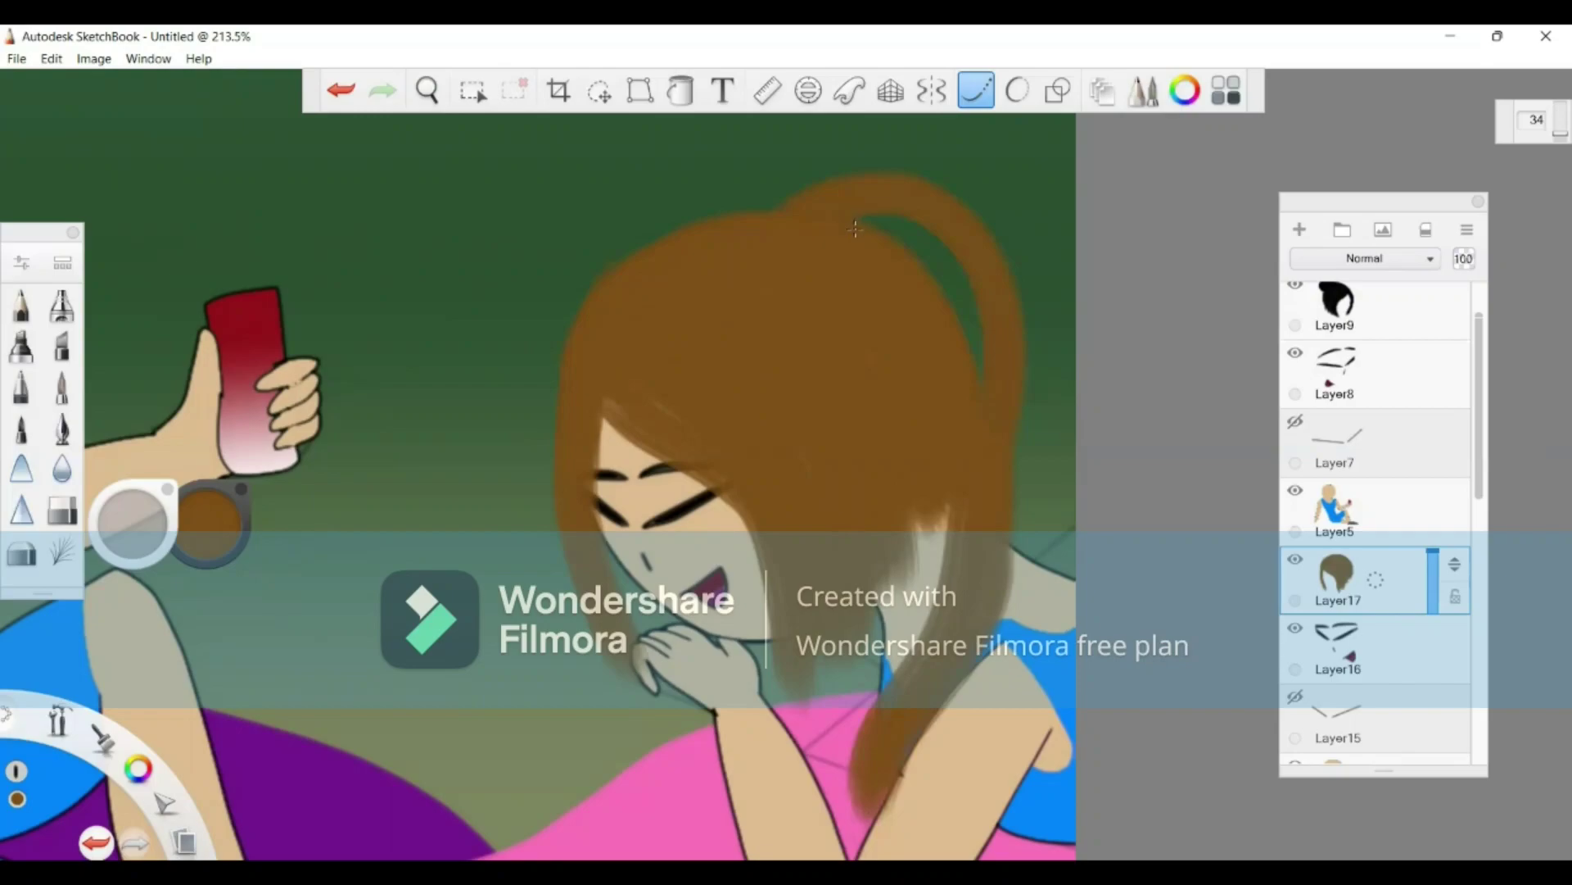
pyautogui.moveTo(841, 237)
pyautogui.mouseDown()
pyautogui.moveTo(903, 228)
pyautogui.moveTo(950, 248)
pyautogui.moveTo(982, 316)
pyautogui.moveTo(978, 448)
pyautogui.mouseUp()
pyautogui.moveTo(975, 328)
pyautogui.mouseDown()
pyautogui.moveTo(932, 267)
pyautogui.moveTo(828, 221)
pyautogui.moveTo(932, 260)
pyautogui.mouseUp()
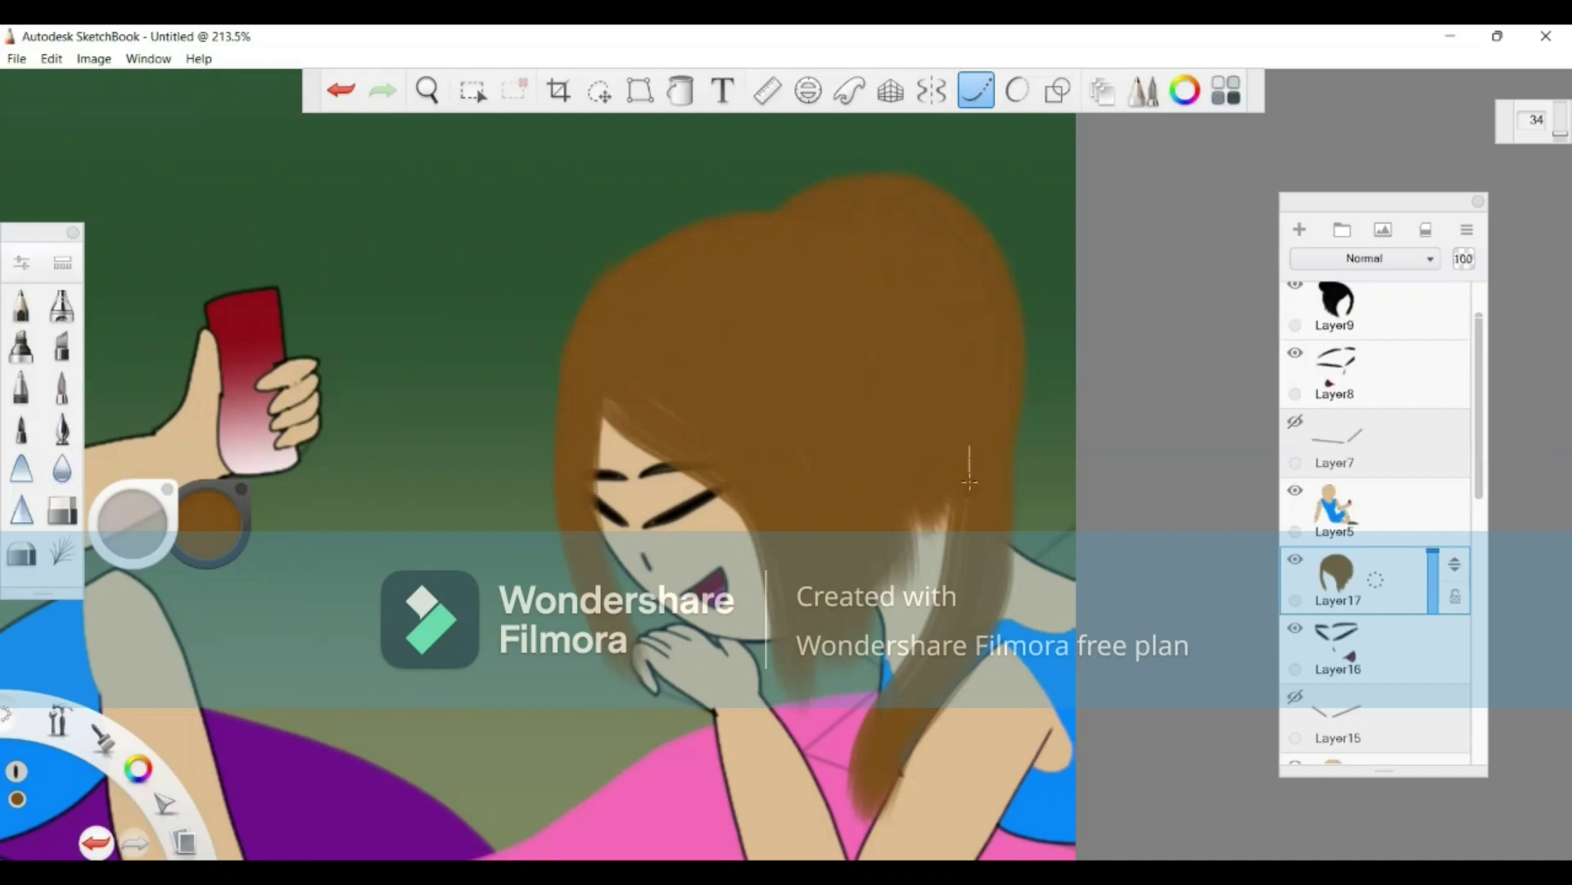
pyautogui.moveTo(955, 560)
pyautogui.mouseDown()
pyautogui.moveTo(874, 742)
pyautogui.moveTo(866, 817)
pyautogui.mouseUp()
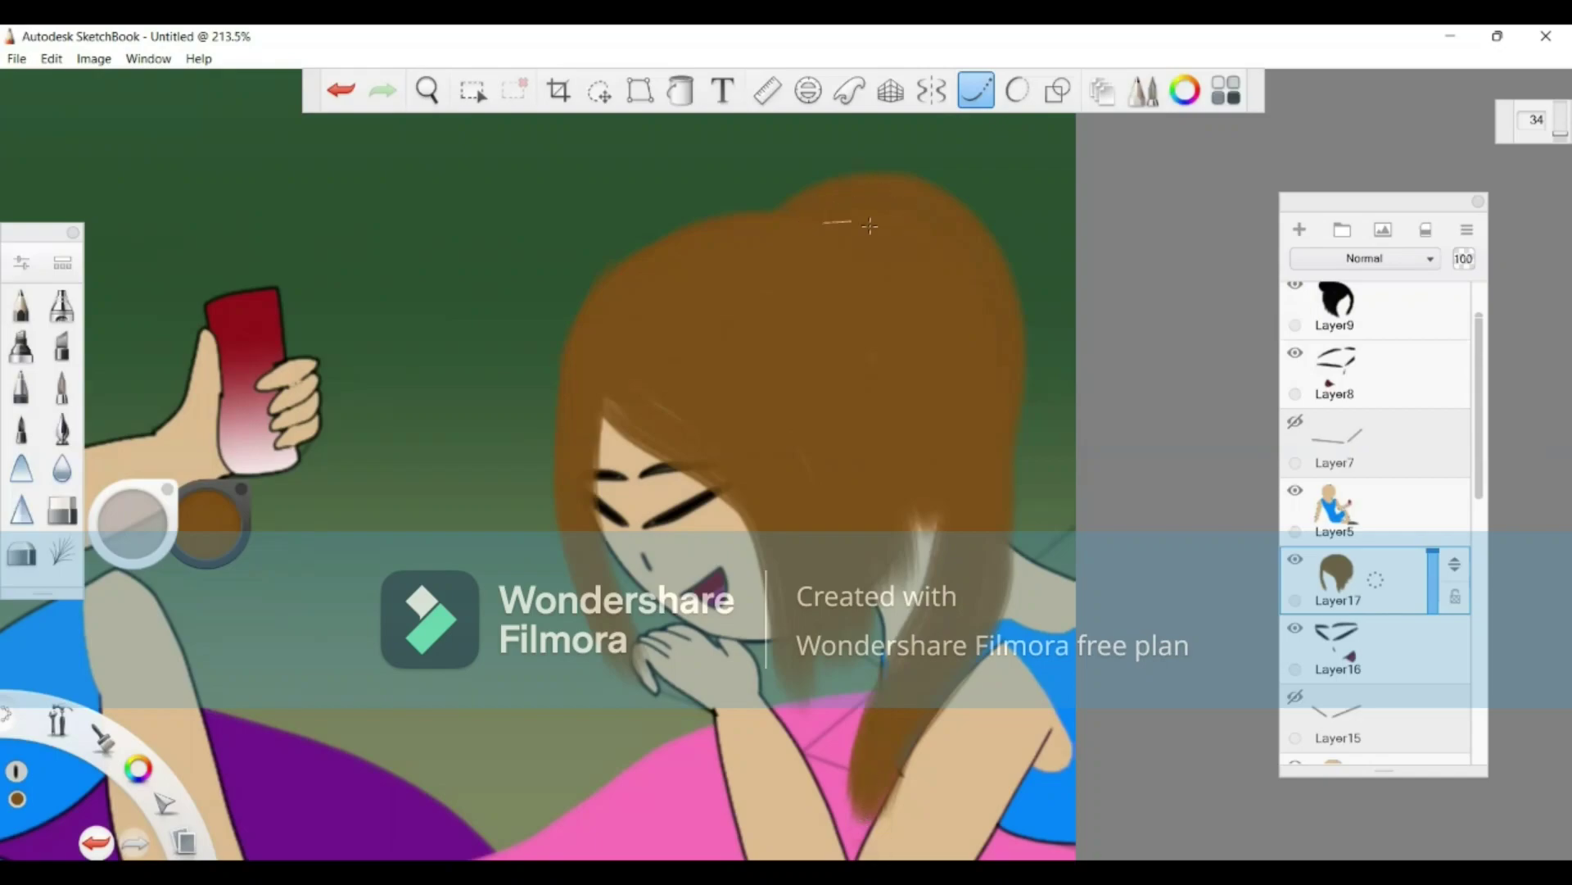
pyautogui.moveTo(978, 311)
pyautogui.mouseDown()
pyautogui.moveTo(1017, 420)
pyautogui.moveTo(1013, 618)
pyautogui.moveTo(995, 673)
pyautogui.moveTo(911, 749)
pyautogui.moveTo(874, 844)
pyautogui.mouseUp()
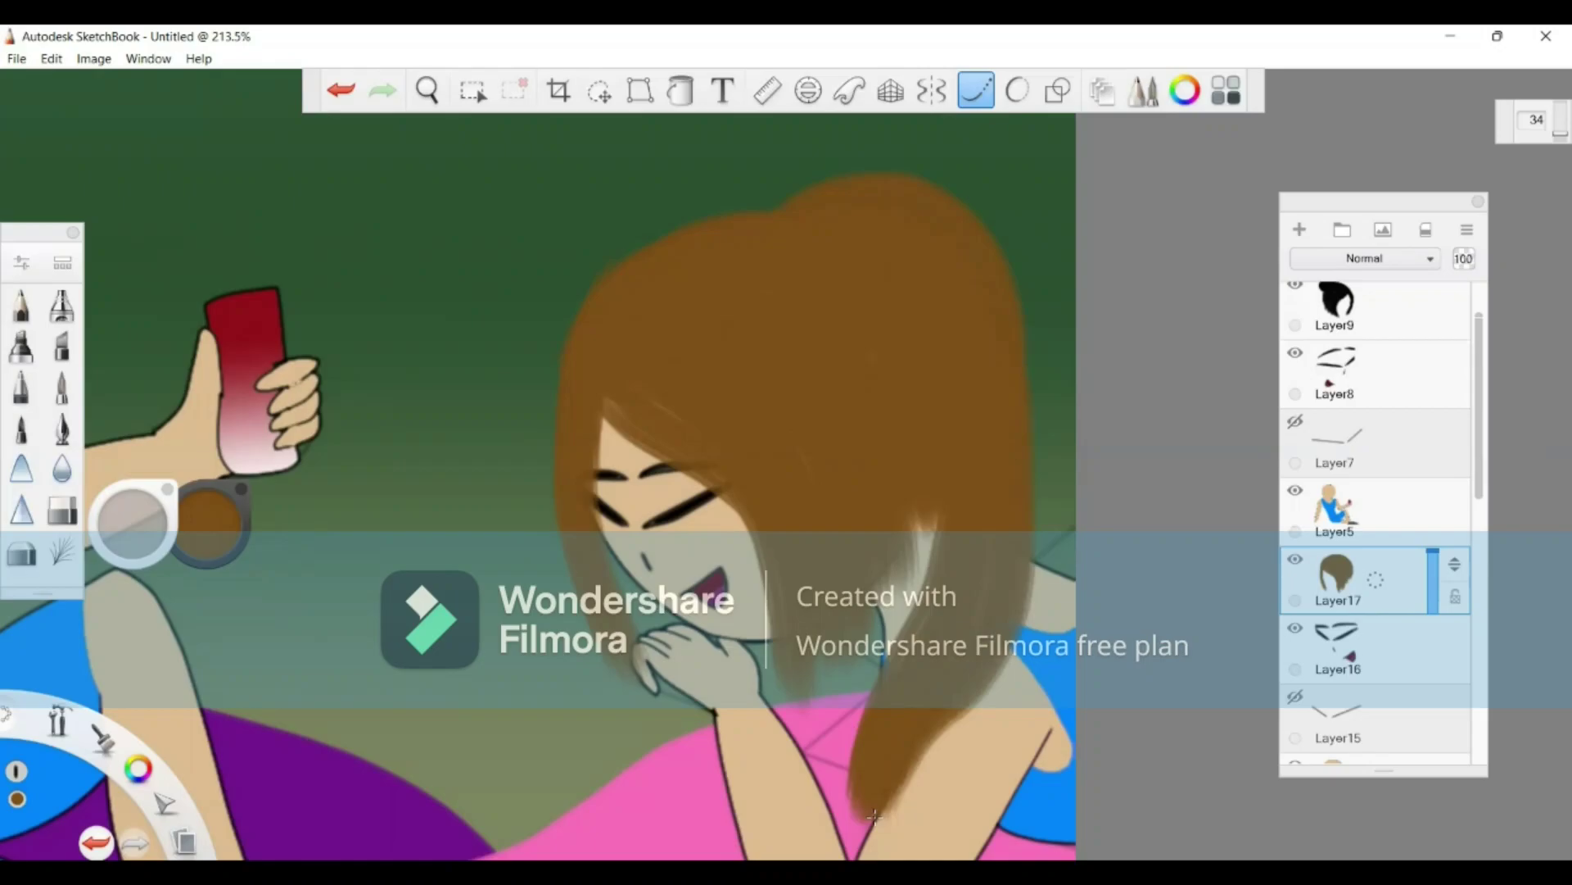
# Step: Undo the ponytail strokes on Layer17, leaving only the short hair shape
pyautogui.click(428, 90)
pyautogui.moveTo(1019, 661); pyautogui.dragTo(758, 395)
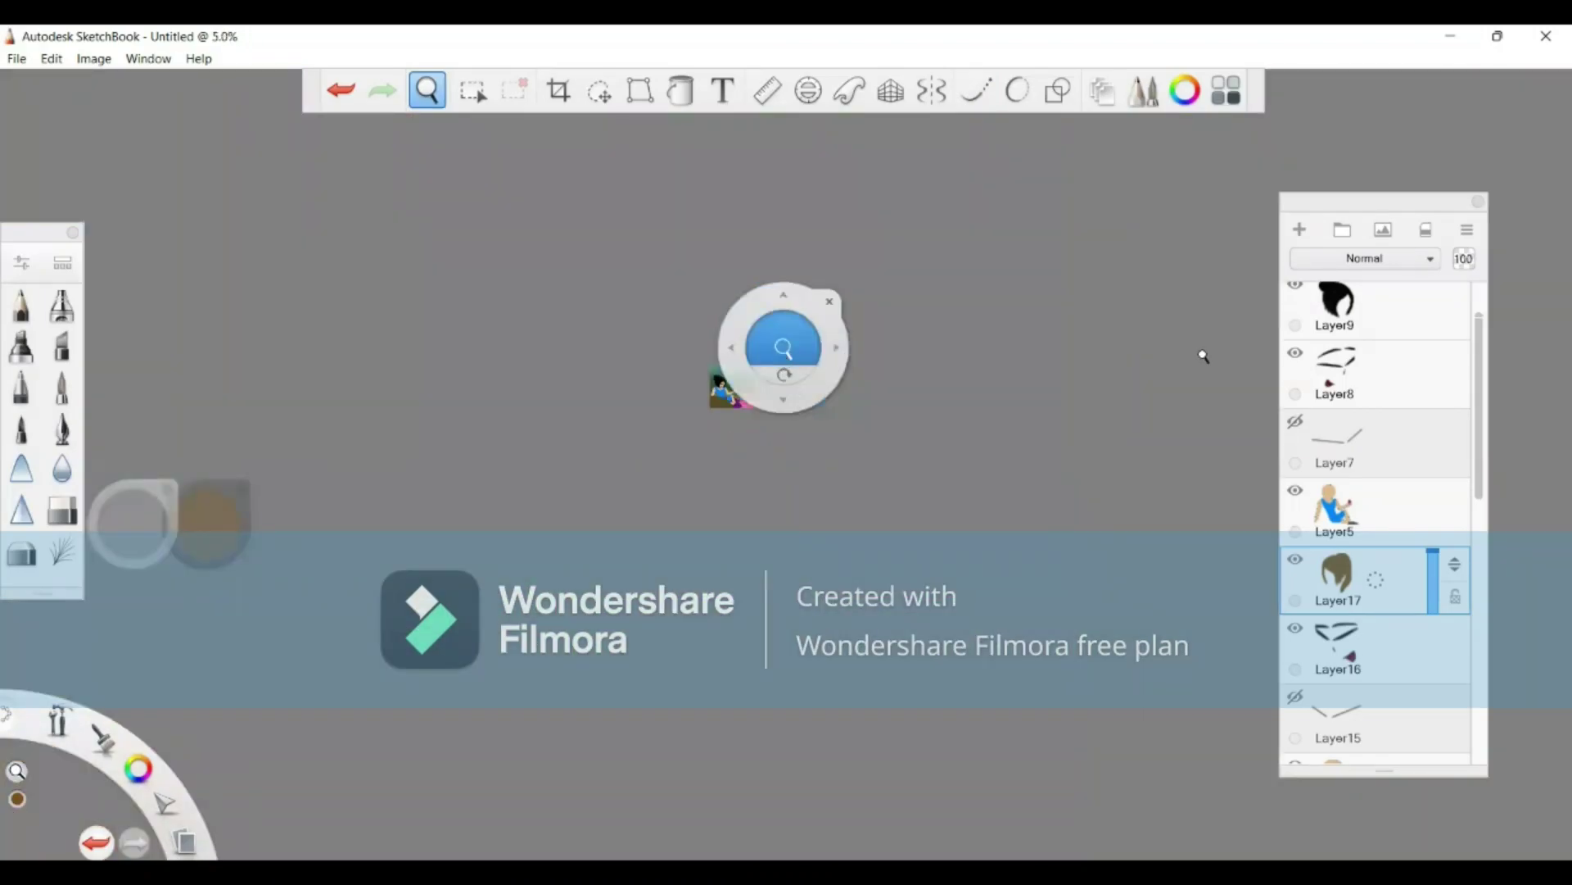
pyautogui.moveTo(1203, 356); pyautogui.dragTo(664, 263)
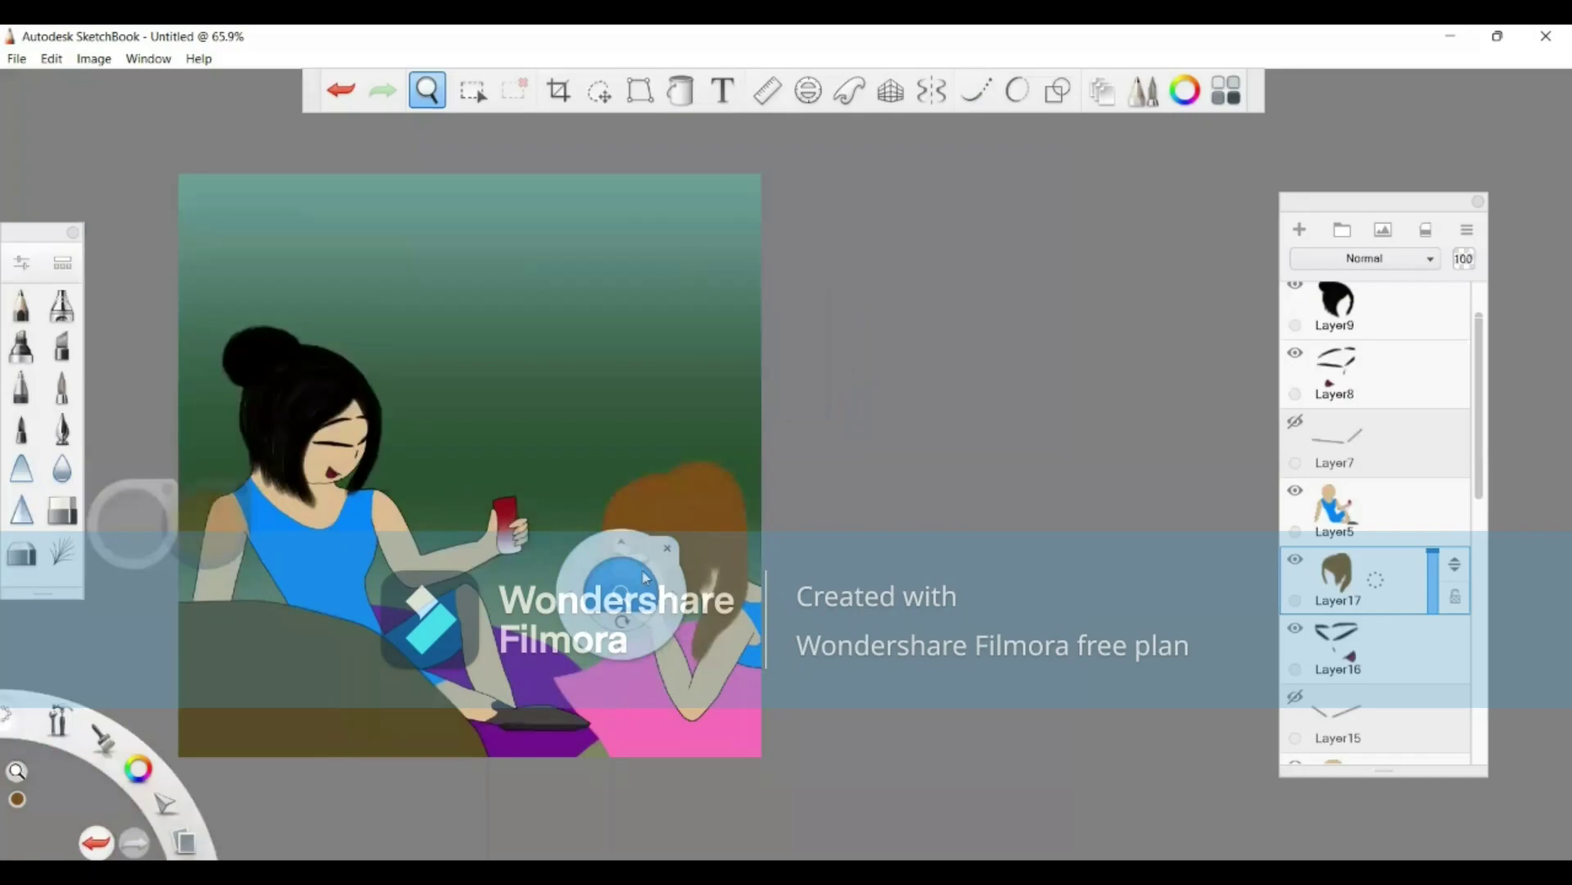
pyautogui.moveTo(645, 578); pyautogui.dragTo(898, 443)
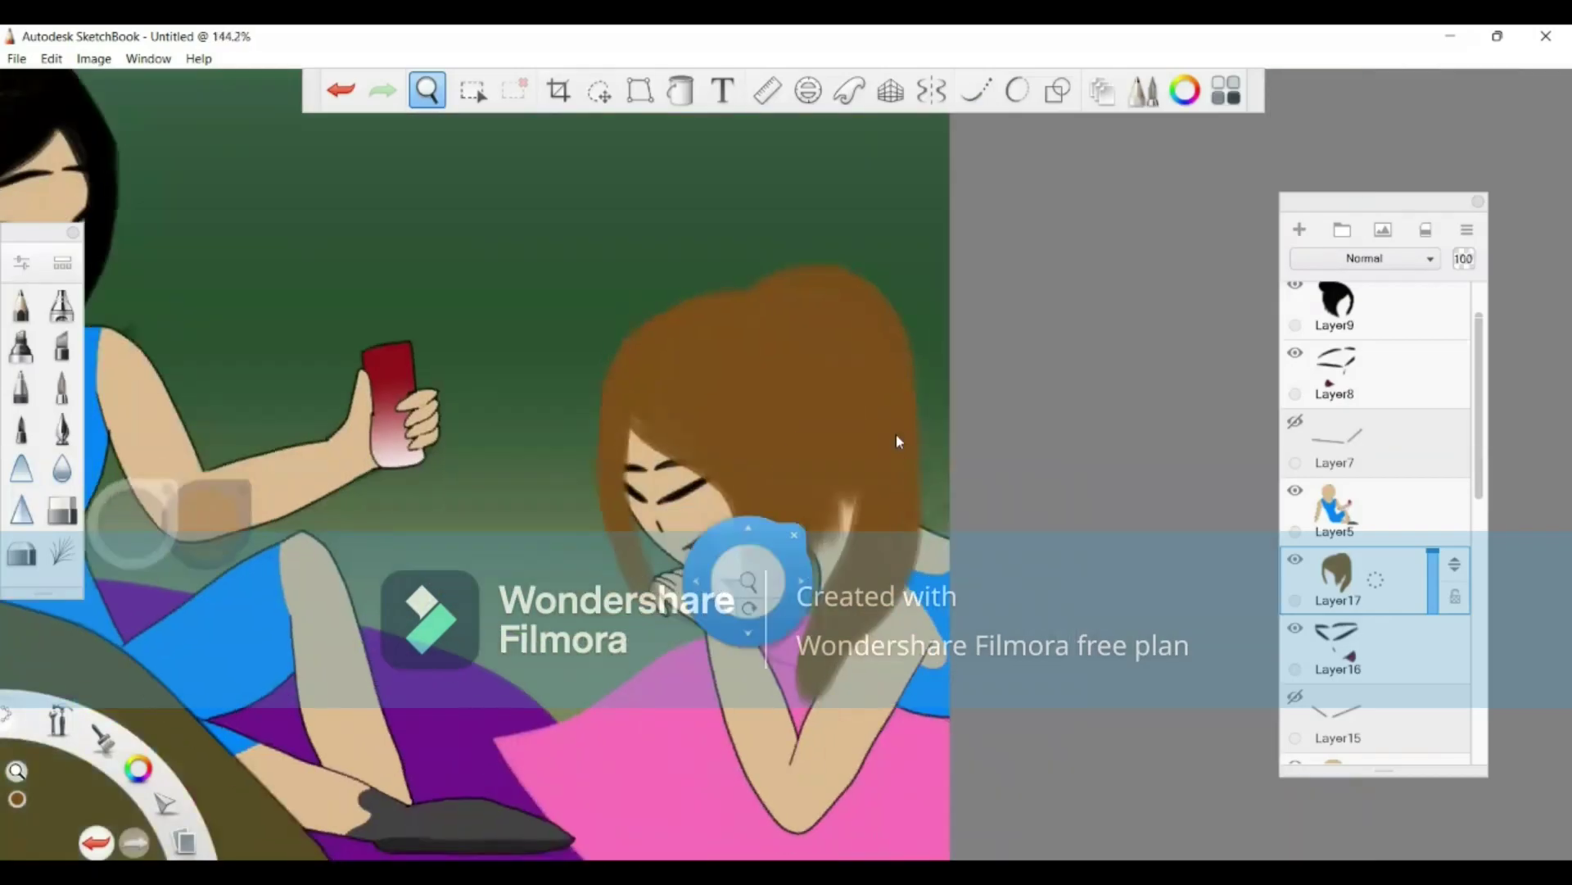
pyautogui.click(890, 440)
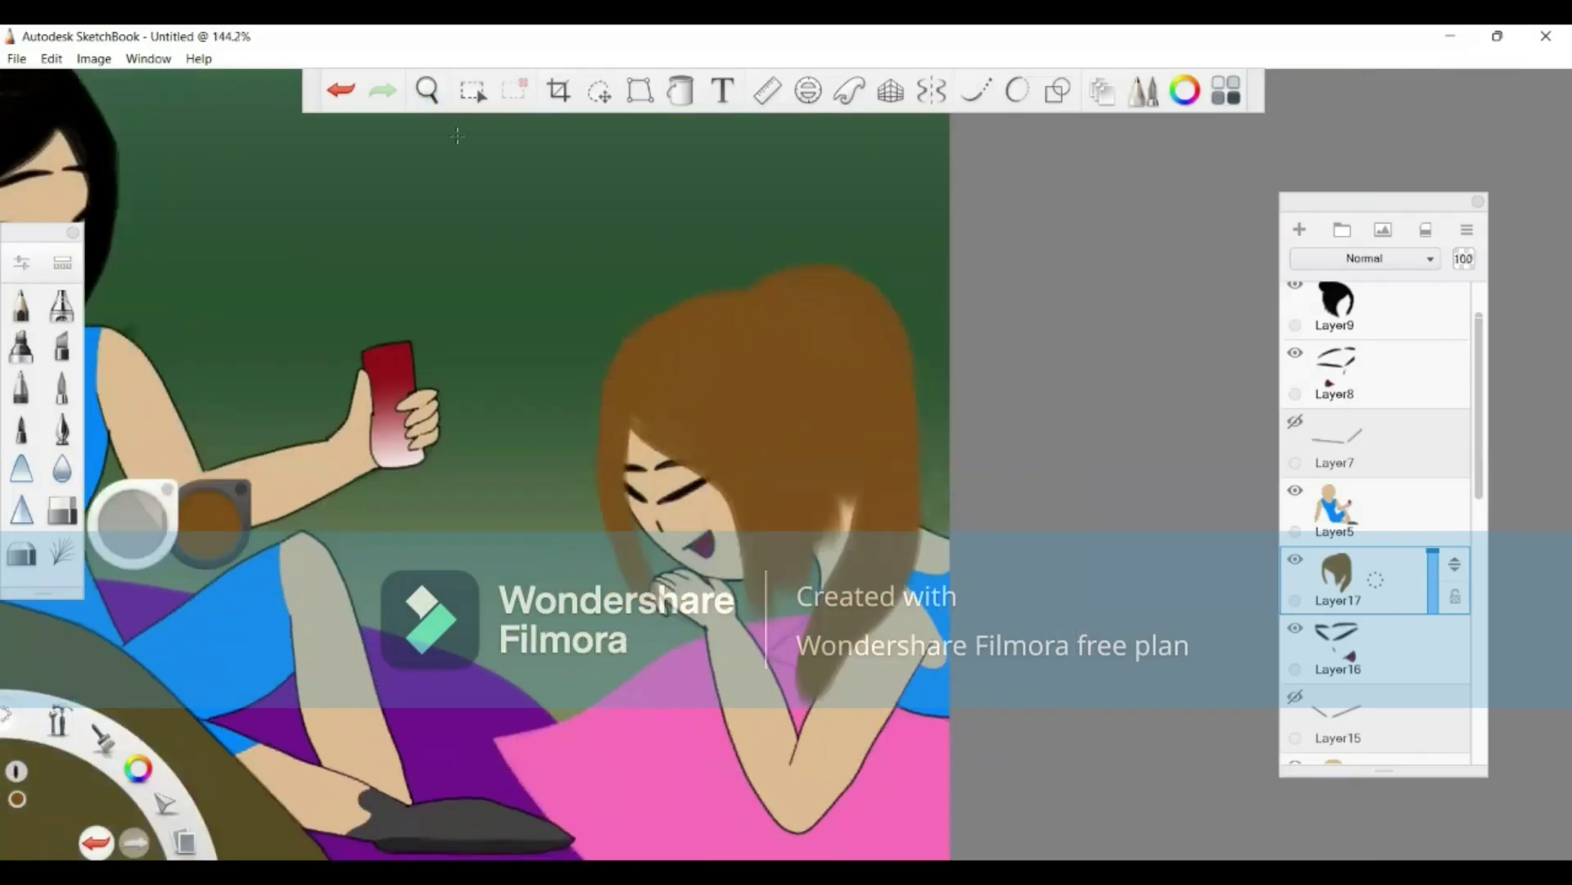
pyautogui.click(338, 93)
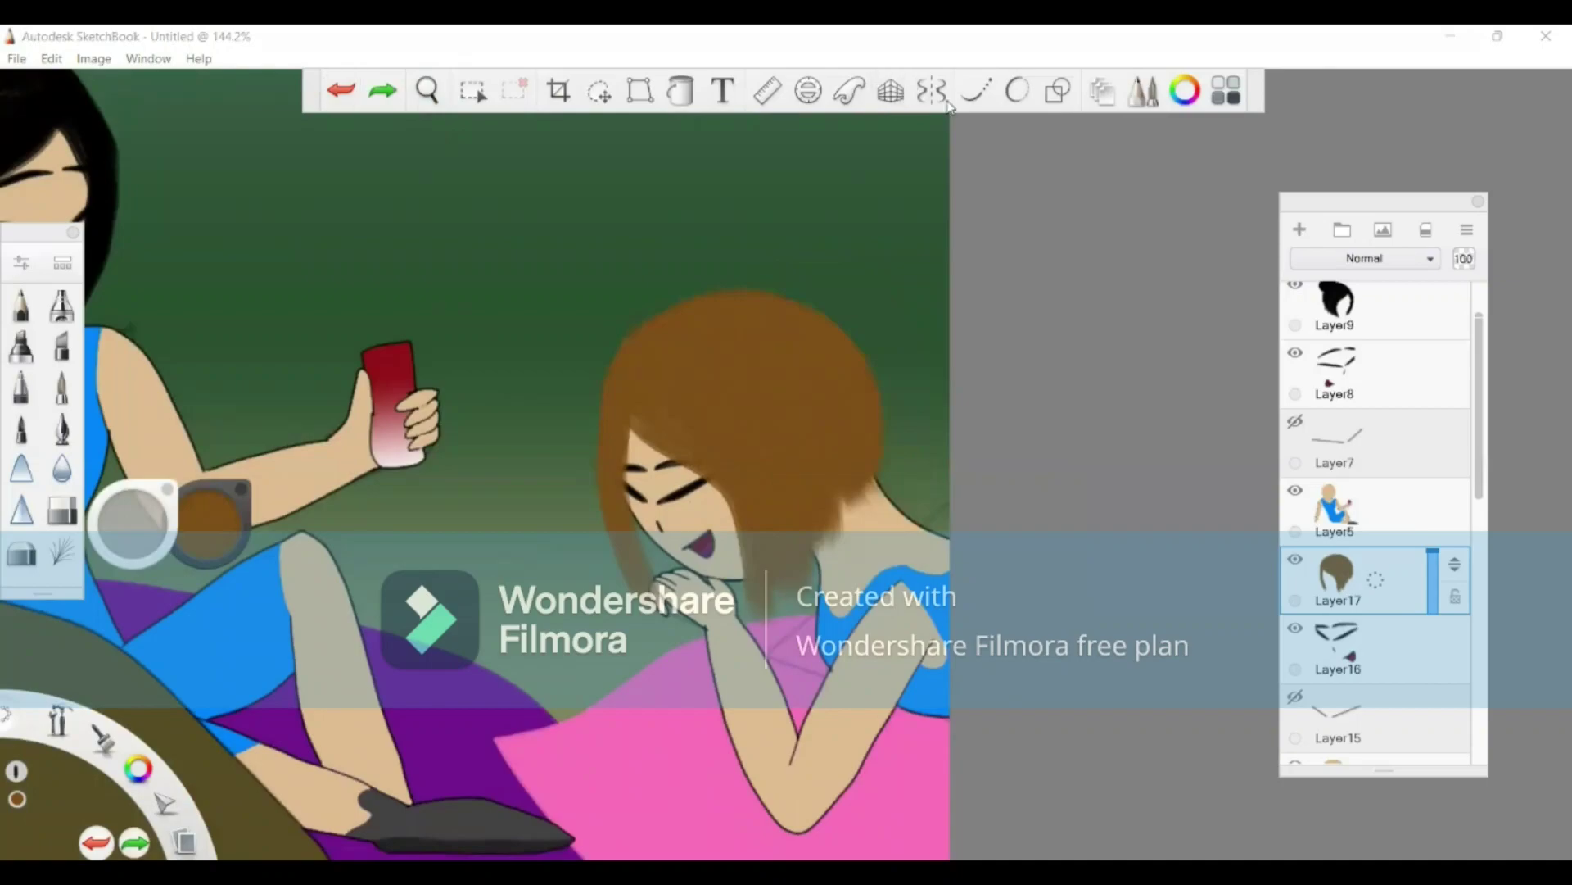
# Step: Touch up the fringe with a short brown steady stroke and add a new layer between Layer17 and Layer16
pyautogui.click(975, 90)
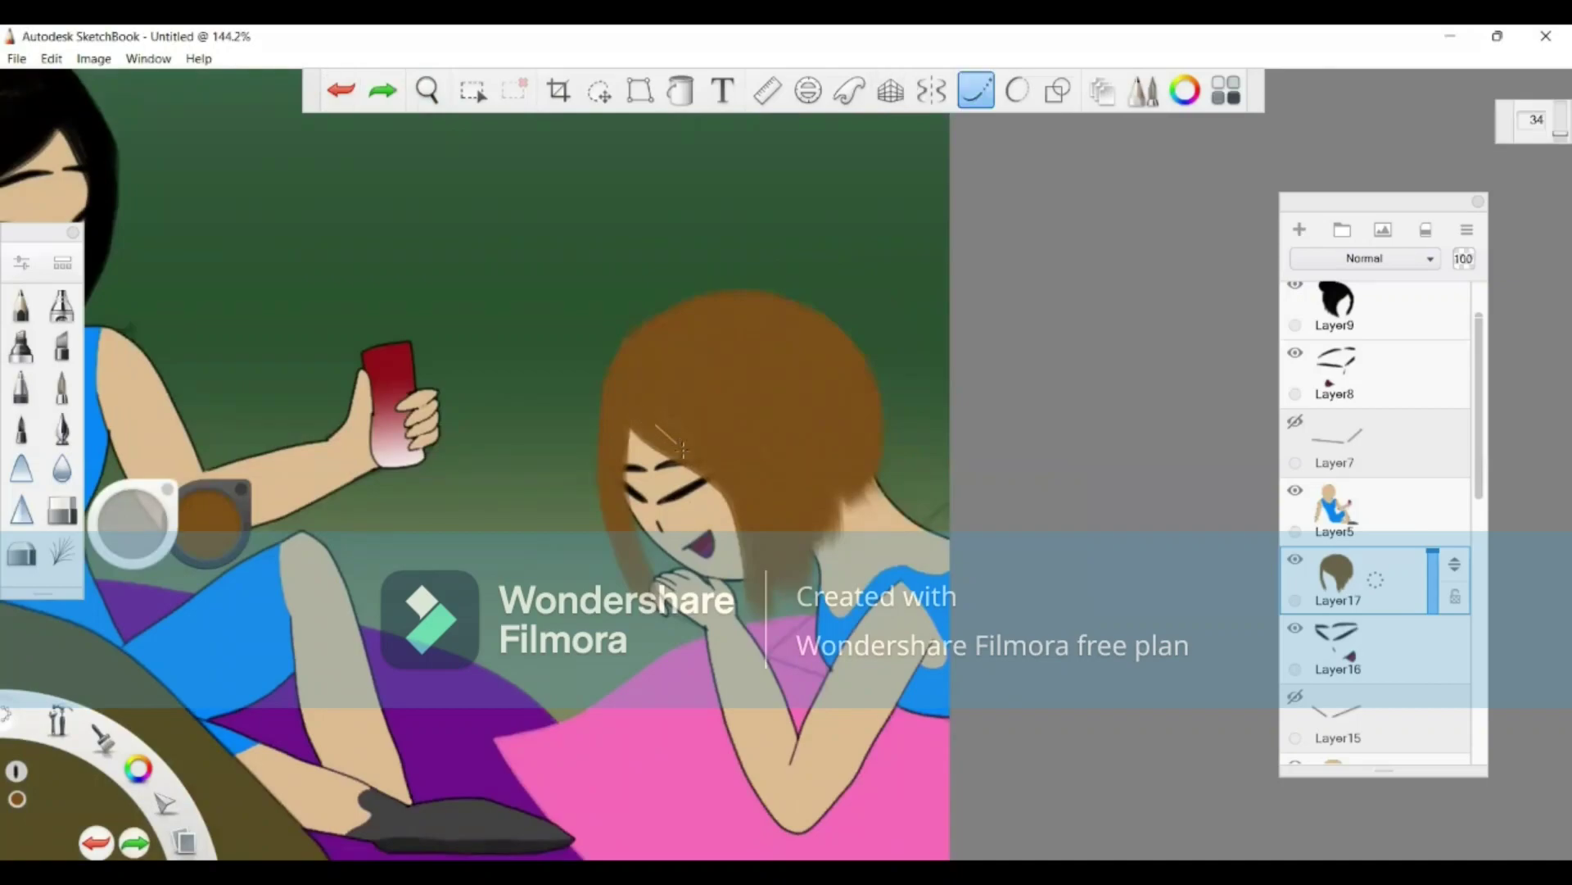
pyautogui.moveTo(682, 450); pyautogui.dragTo(706, 472)
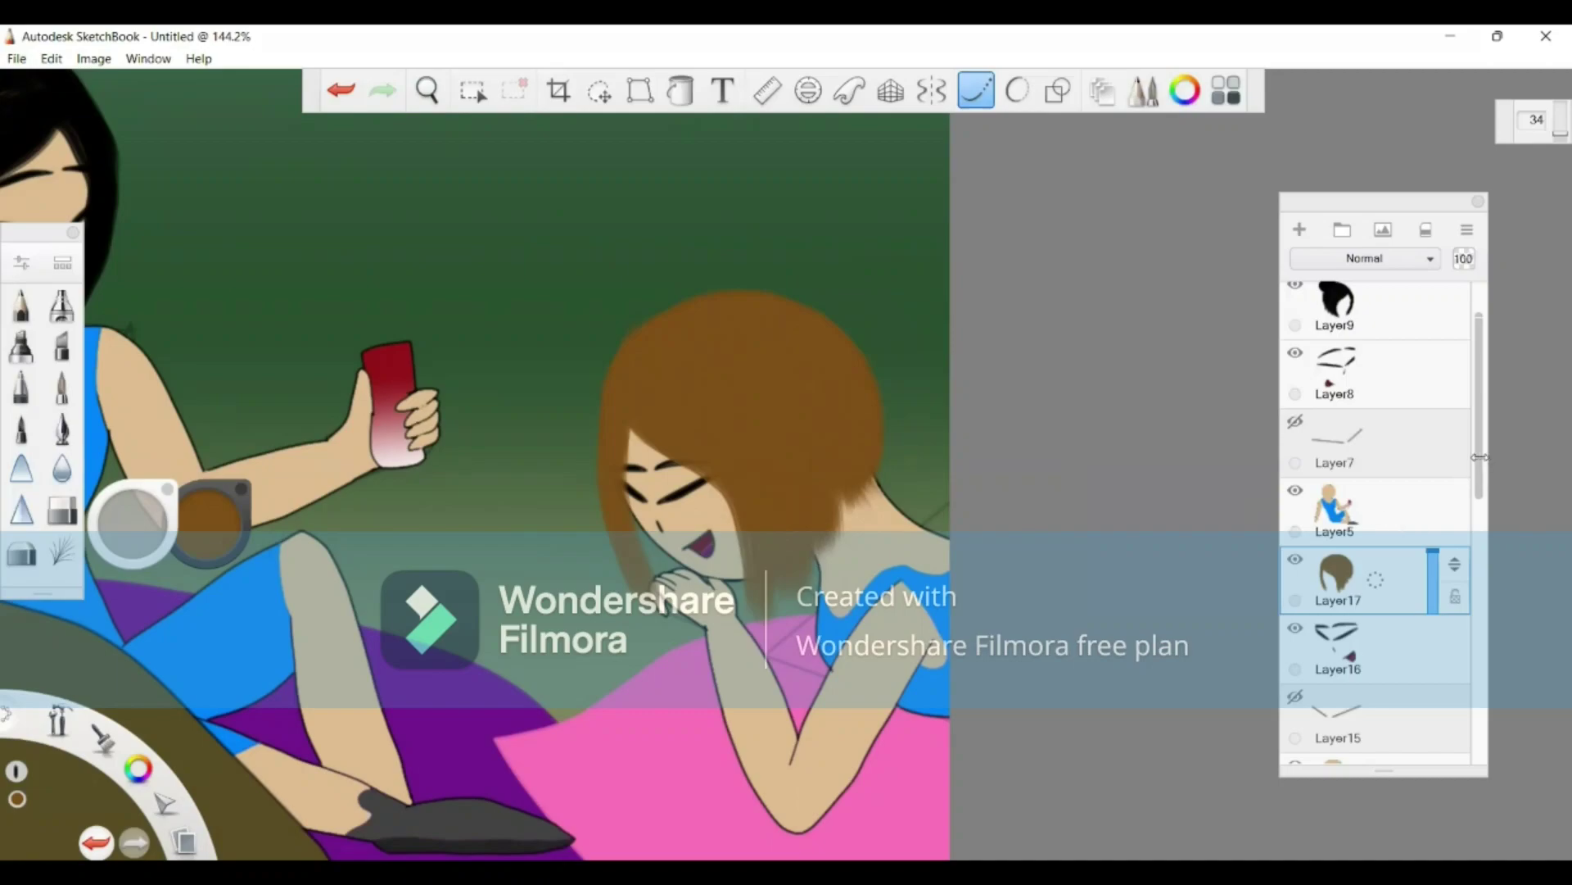
pyautogui.scroll(-2, 1481, 461)
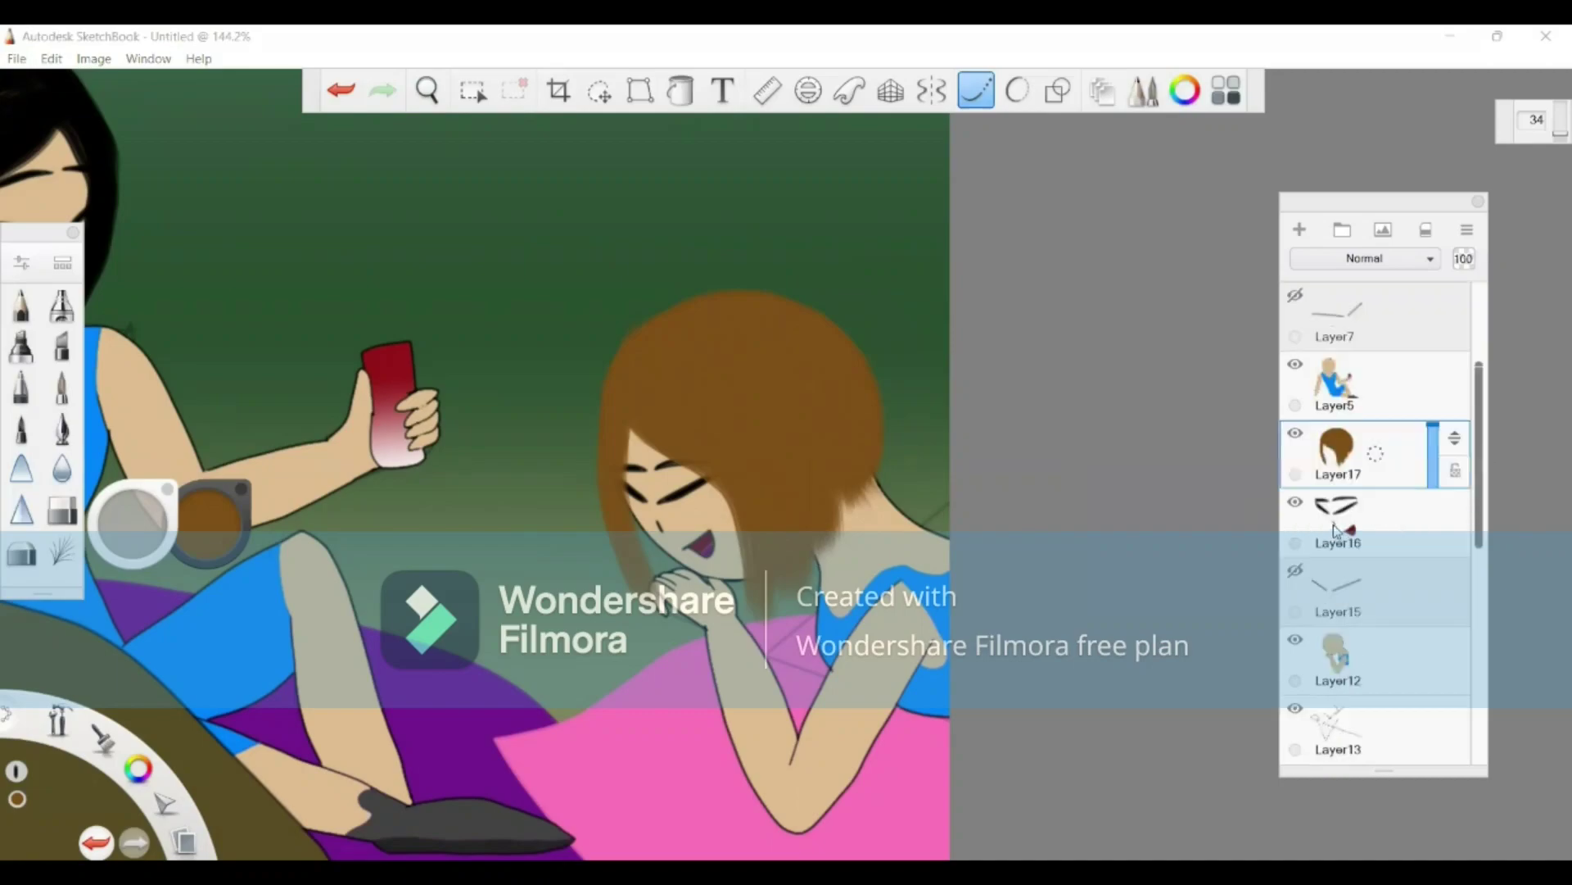
pyautogui.click(1300, 230)
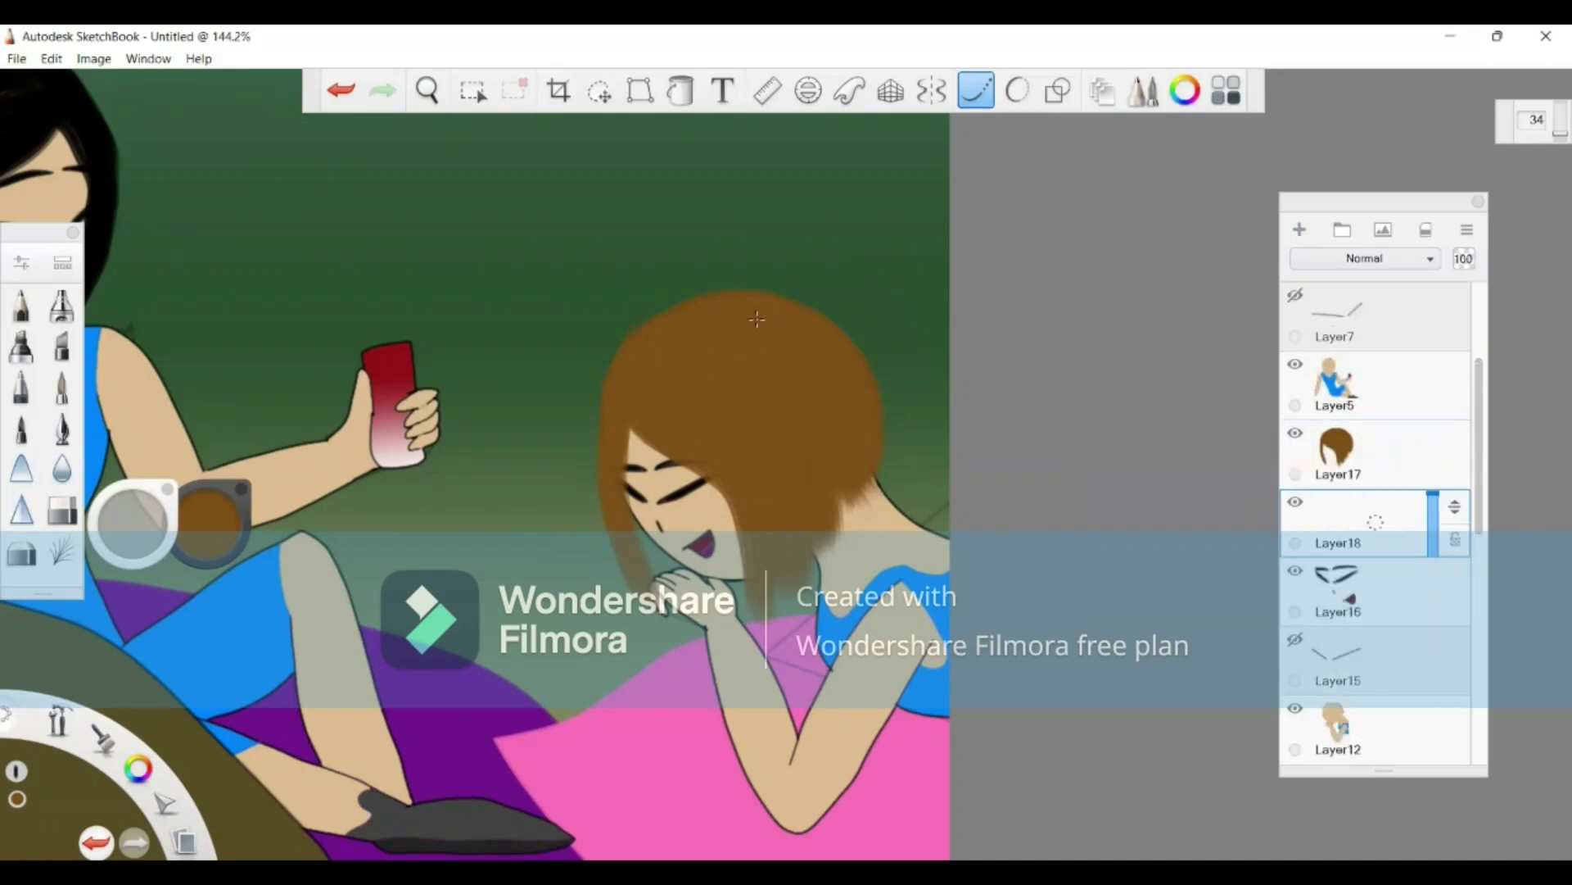
# Step: Paint a thick brown ponytail on Layer18, arching from the crown down behind the neck and tapering near the elbow
pyautogui.moveTo(775, 297)
pyautogui.mouseDown()
pyautogui.moveTo(853, 289)
pyautogui.moveTo(889, 330)
pyautogui.moveTo(911, 413)
pyautogui.mouseUp()
pyautogui.moveTo(887, 493)
pyautogui.mouseDown()
pyautogui.moveTo(855, 562)
pyautogui.moveTo(842, 720)
pyautogui.mouseUp()
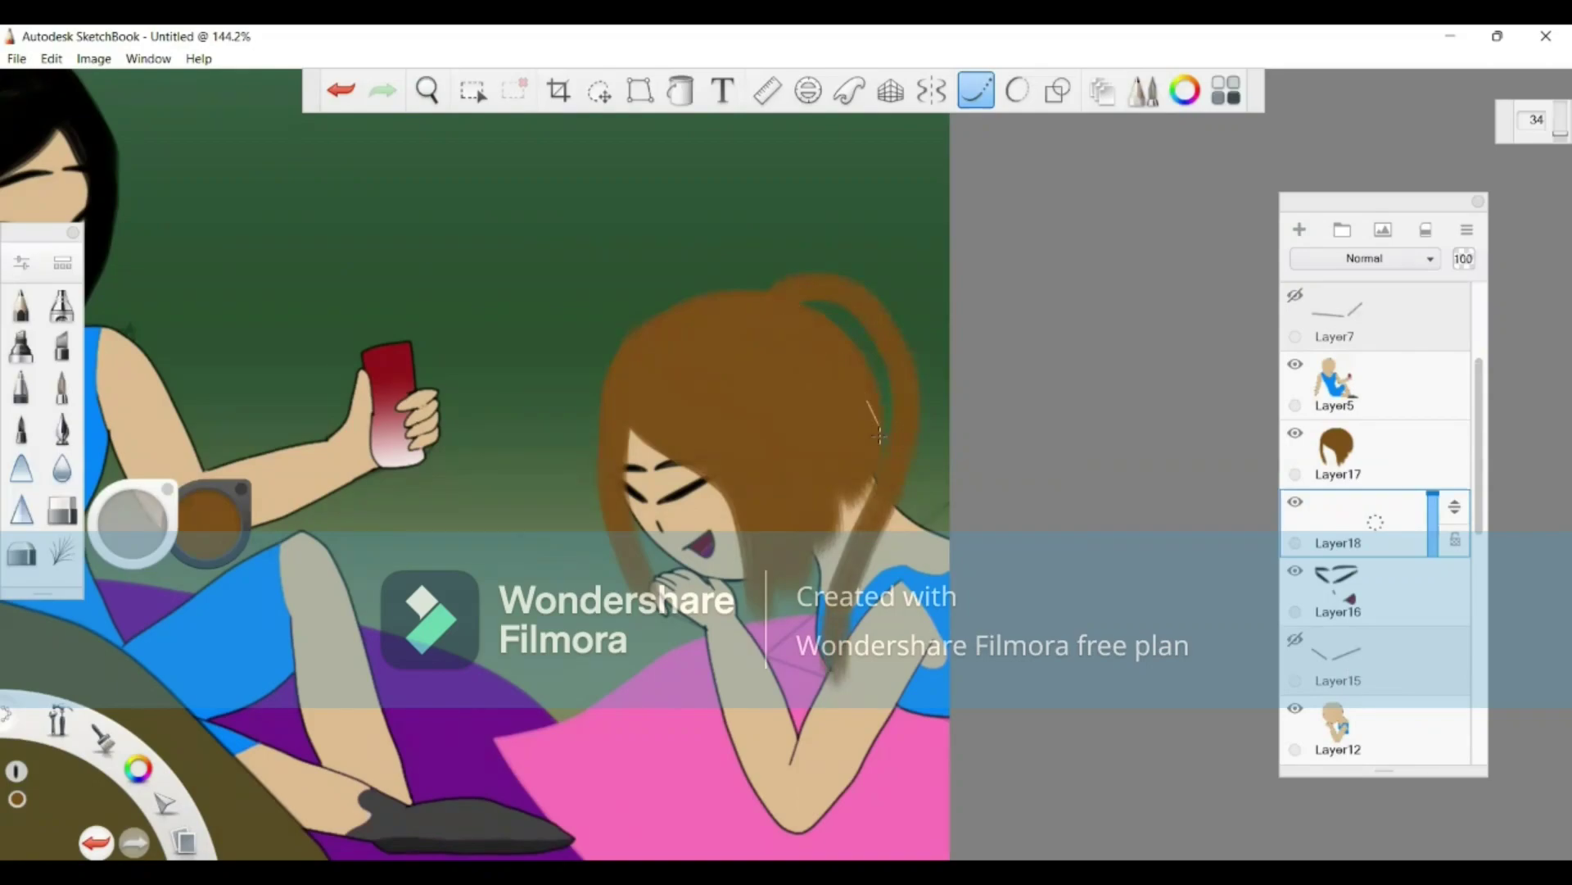
pyautogui.moveTo(879, 434)
pyautogui.mouseDown()
pyautogui.moveTo(878, 487)
pyautogui.moveTo(823, 614)
pyautogui.moveTo(834, 698)
pyautogui.moveTo(850, 688)
pyautogui.mouseUp()
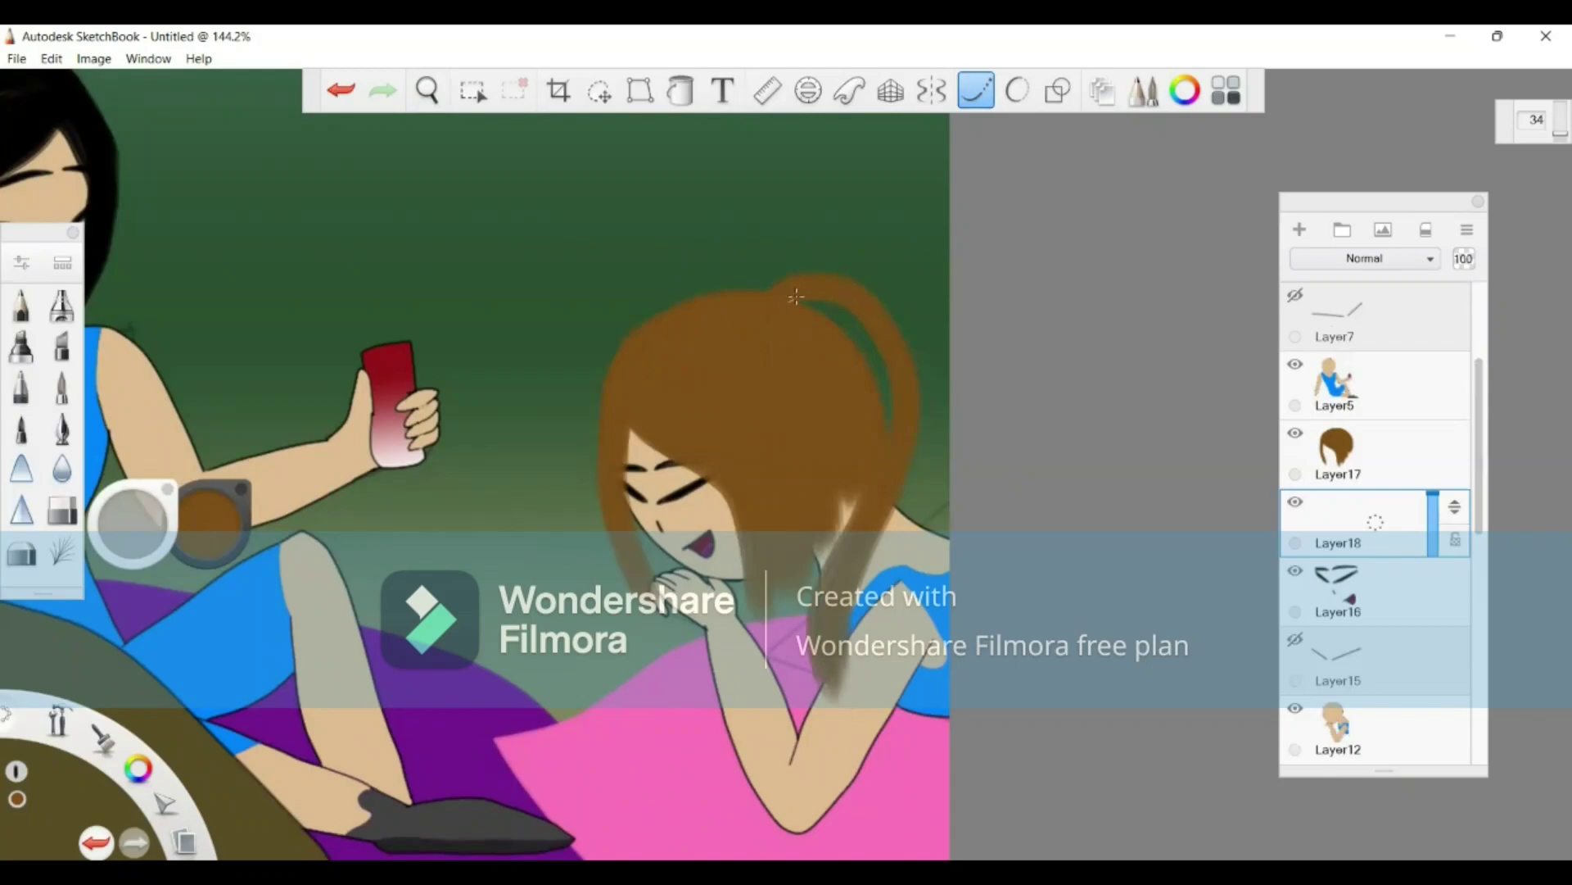
pyautogui.moveTo(795, 296)
pyautogui.mouseDown()
pyautogui.moveTo(844, 319)
pyautogui.moveTo(888, 426)
pyautogui.moveTo(891, 483)
pyautogui.moveTo(829, 615)
pyautogui.moveTo(821, 688)
pyautogui.mouseUp()
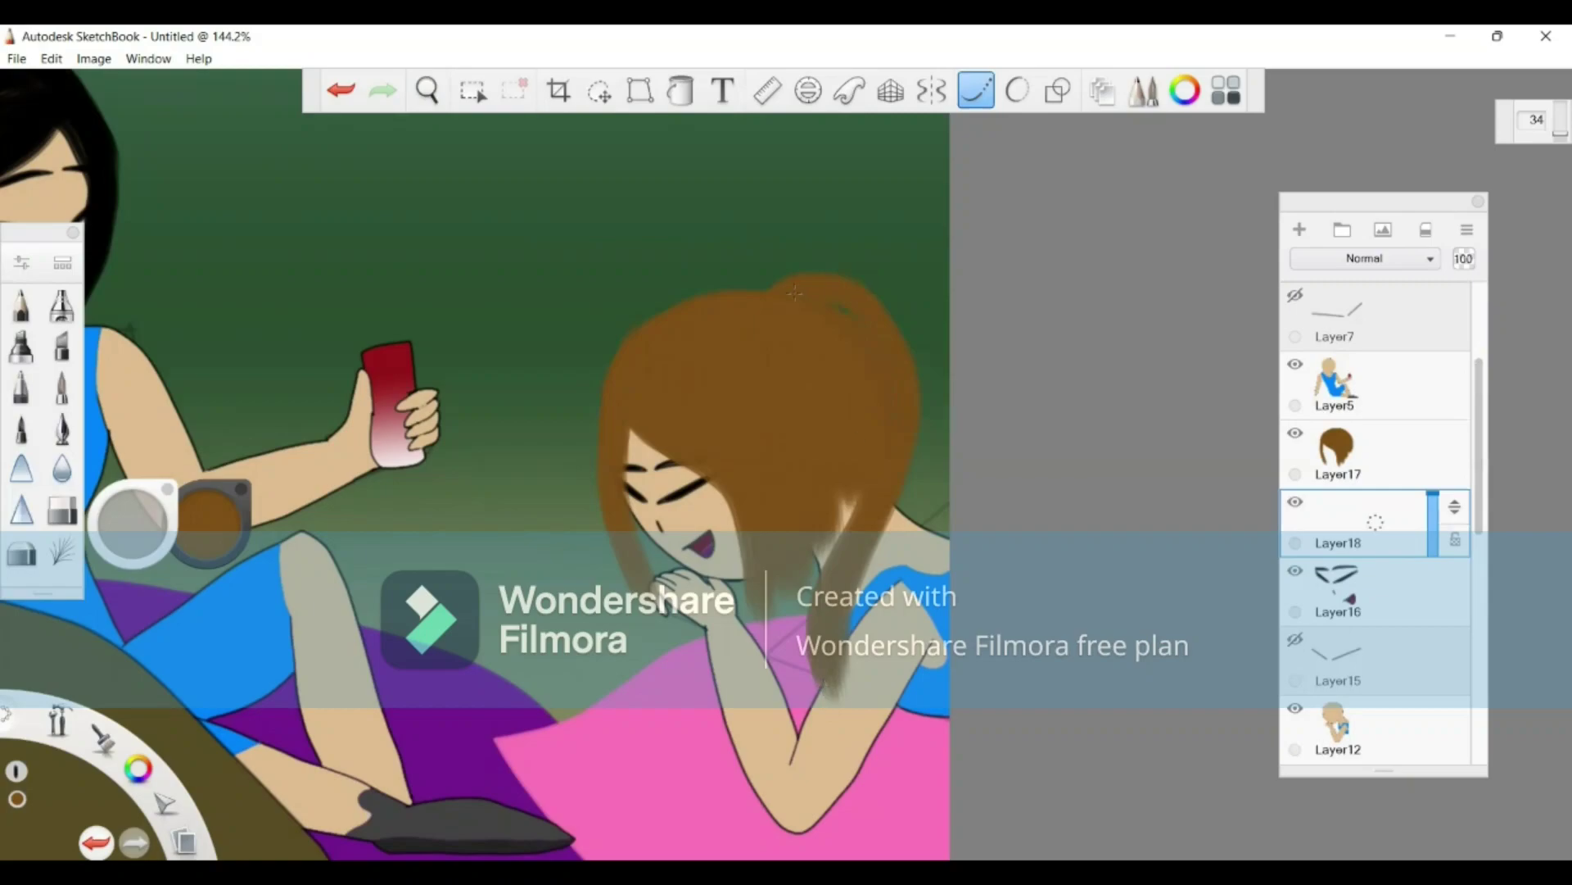
pyautogui.moveTo(810, 296)
pyautogui.mouseDown()
pyautogui.moveTo(884, 341)
pyautogui.moveTo(907, 452)
pyautogui.moveTo(894, 519)
pyautogui.moveTo(834, 625)
pyautogui.moveTo(856, 733)
pyautogui.mouseUp()
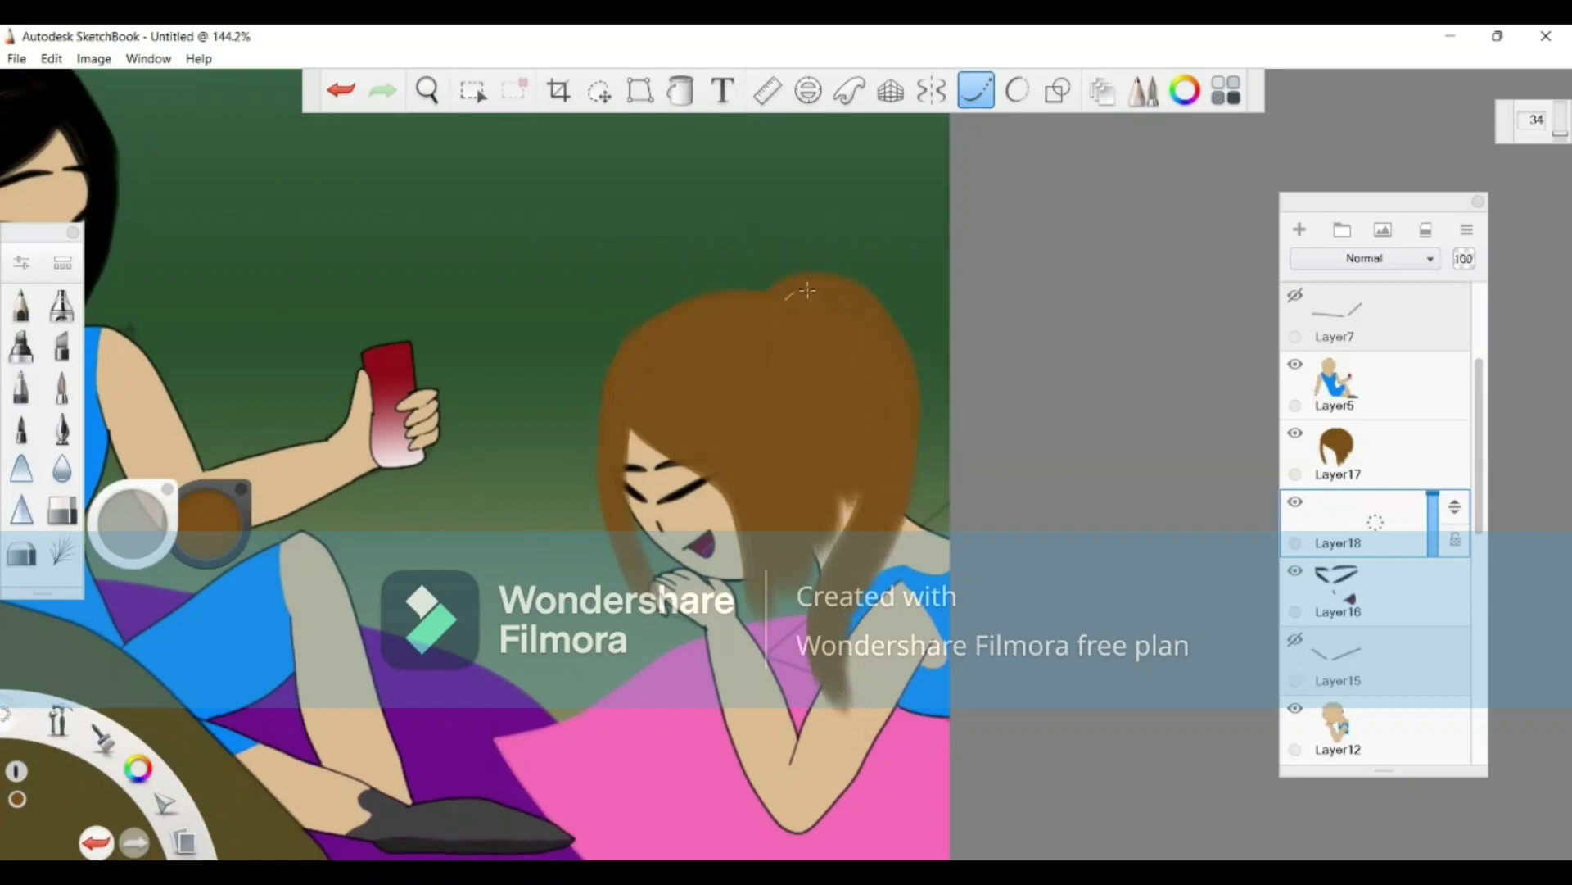
pyautogui.moveTo(807, 290)
pyautogui.mouseDown()
pyautogui.moveTo(910, 362)
pyautogui.moveTo(925, 437)
pyautogui.mouseUp()
pyautogui.moveTo(921, 491)
pyautogui.mouseDown()
pyautogui.moveTo(843, 639)
pyautogui.moveTo(837, 681)
pyautogui.moveTo(860, 720)
pyautogui.mouseUp()
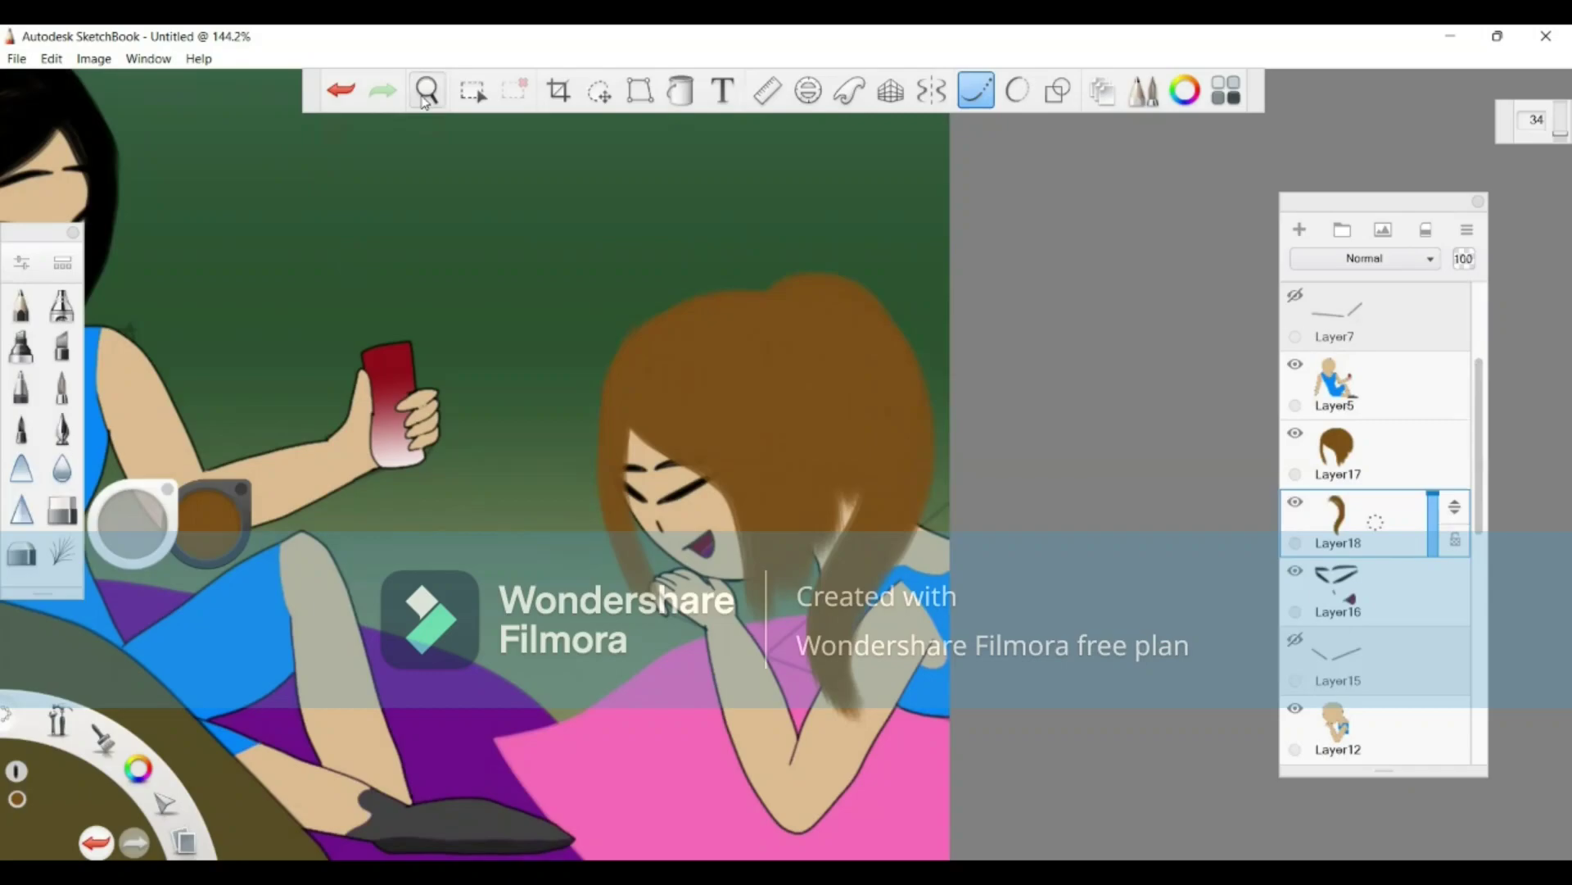
# Step: Hide the sketch-line layers Layer13 and Layer6
pyautogui.press('space')
pyautogui.moveTo(843, 543); pyautogui.dragTo(942, 589)
pyautogui.moveTo(765, 510); pyautogui.dragTo(912, 668)
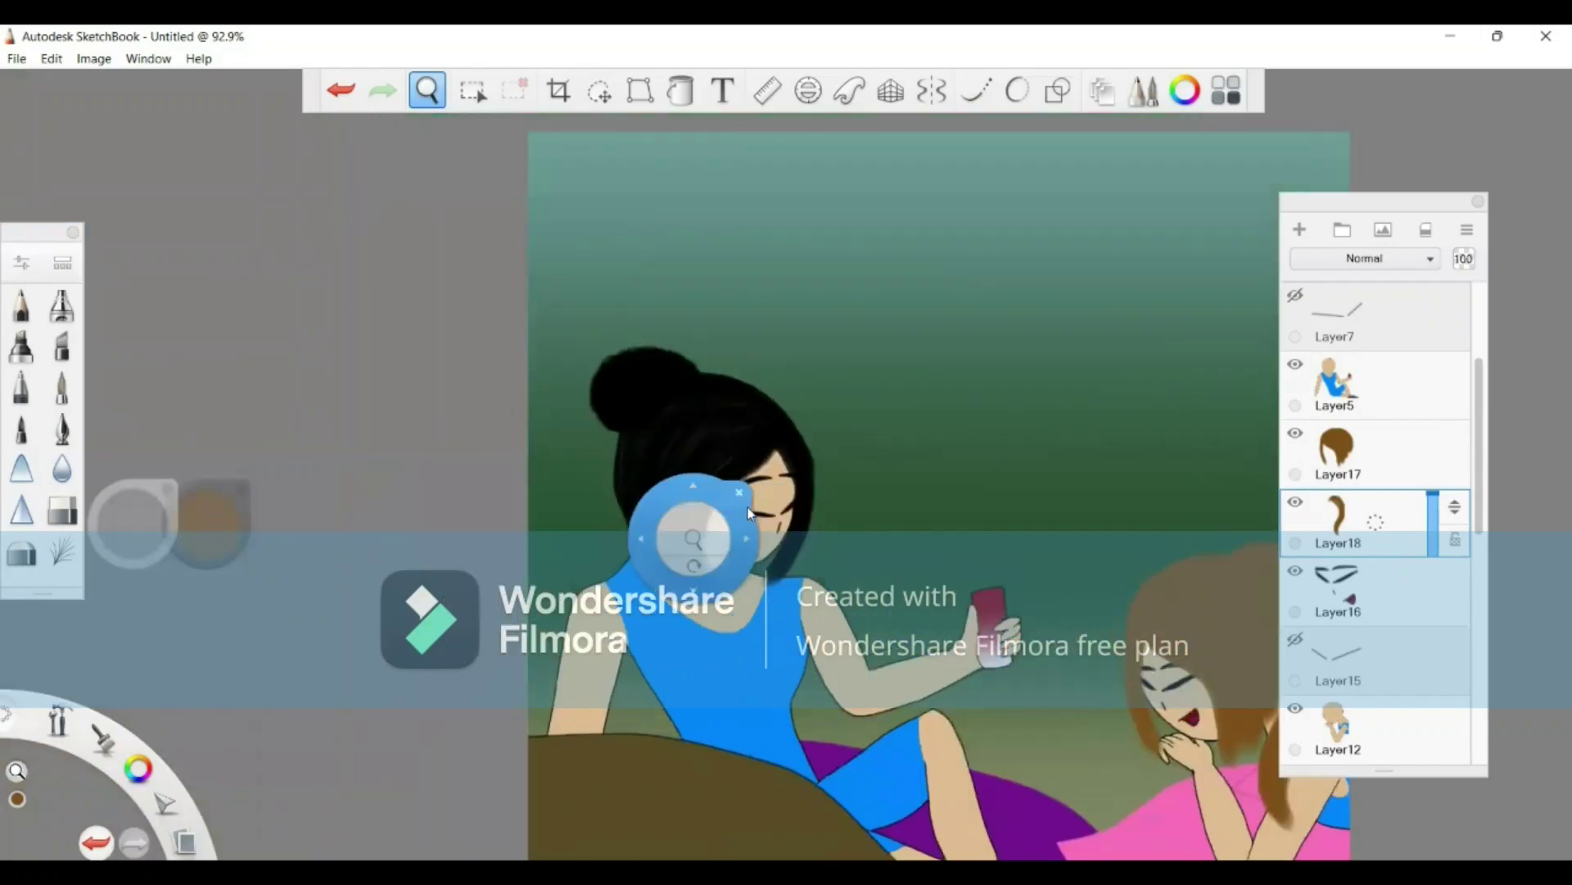
pyautogui.moveTo(750, 513); pyautogui.dragTo(688, 556)
pyautogui.moveTo(744, 610); pyautogui.dragTo(730, 544)
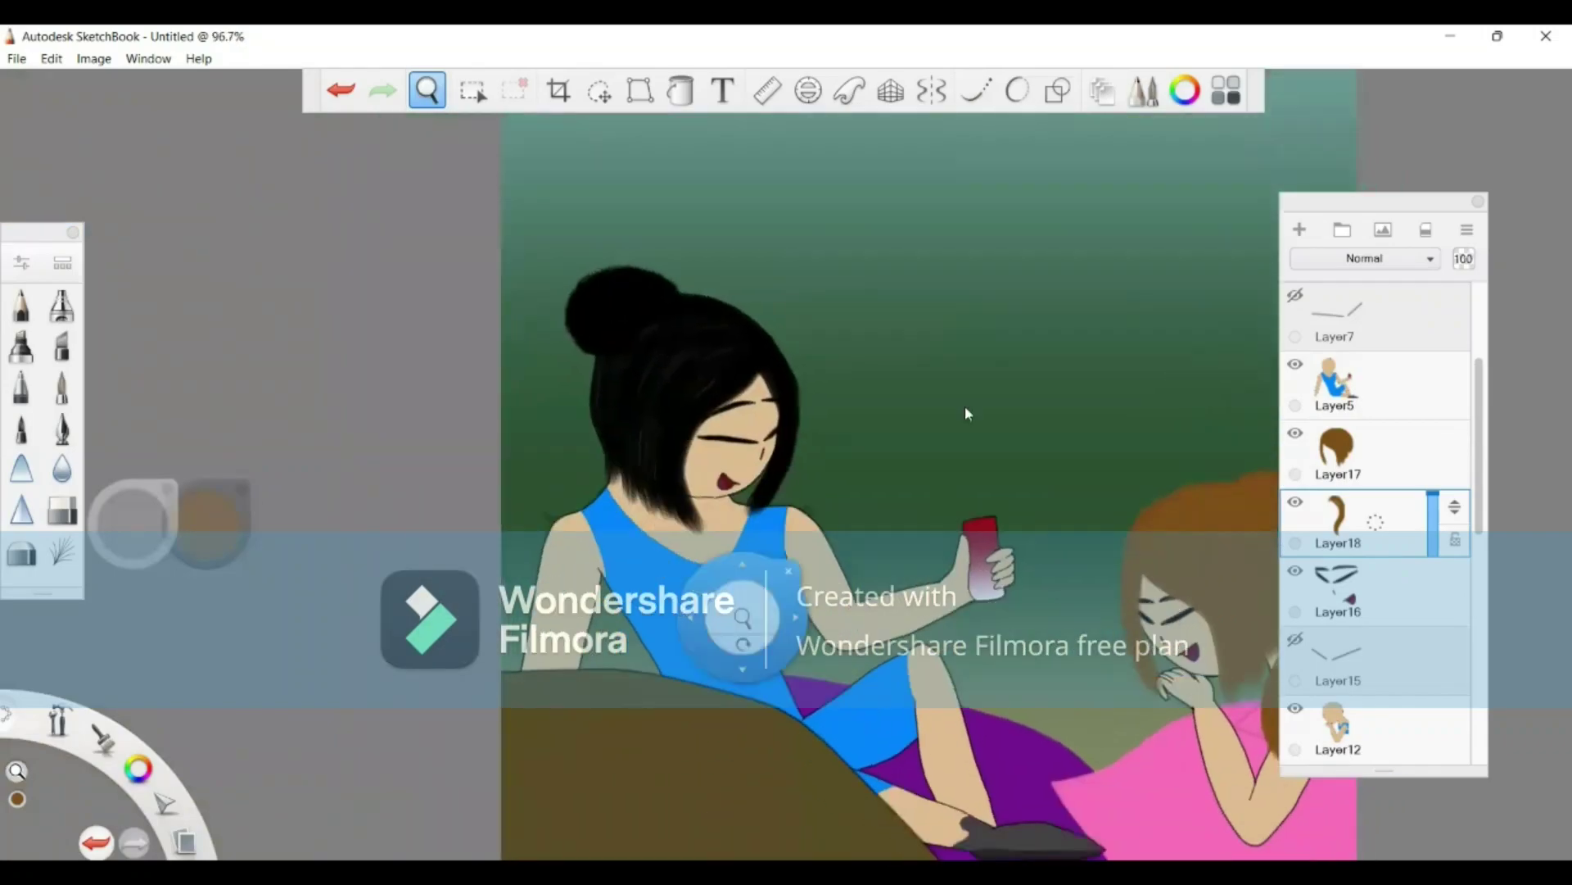
pyautogui.click(977, 398)
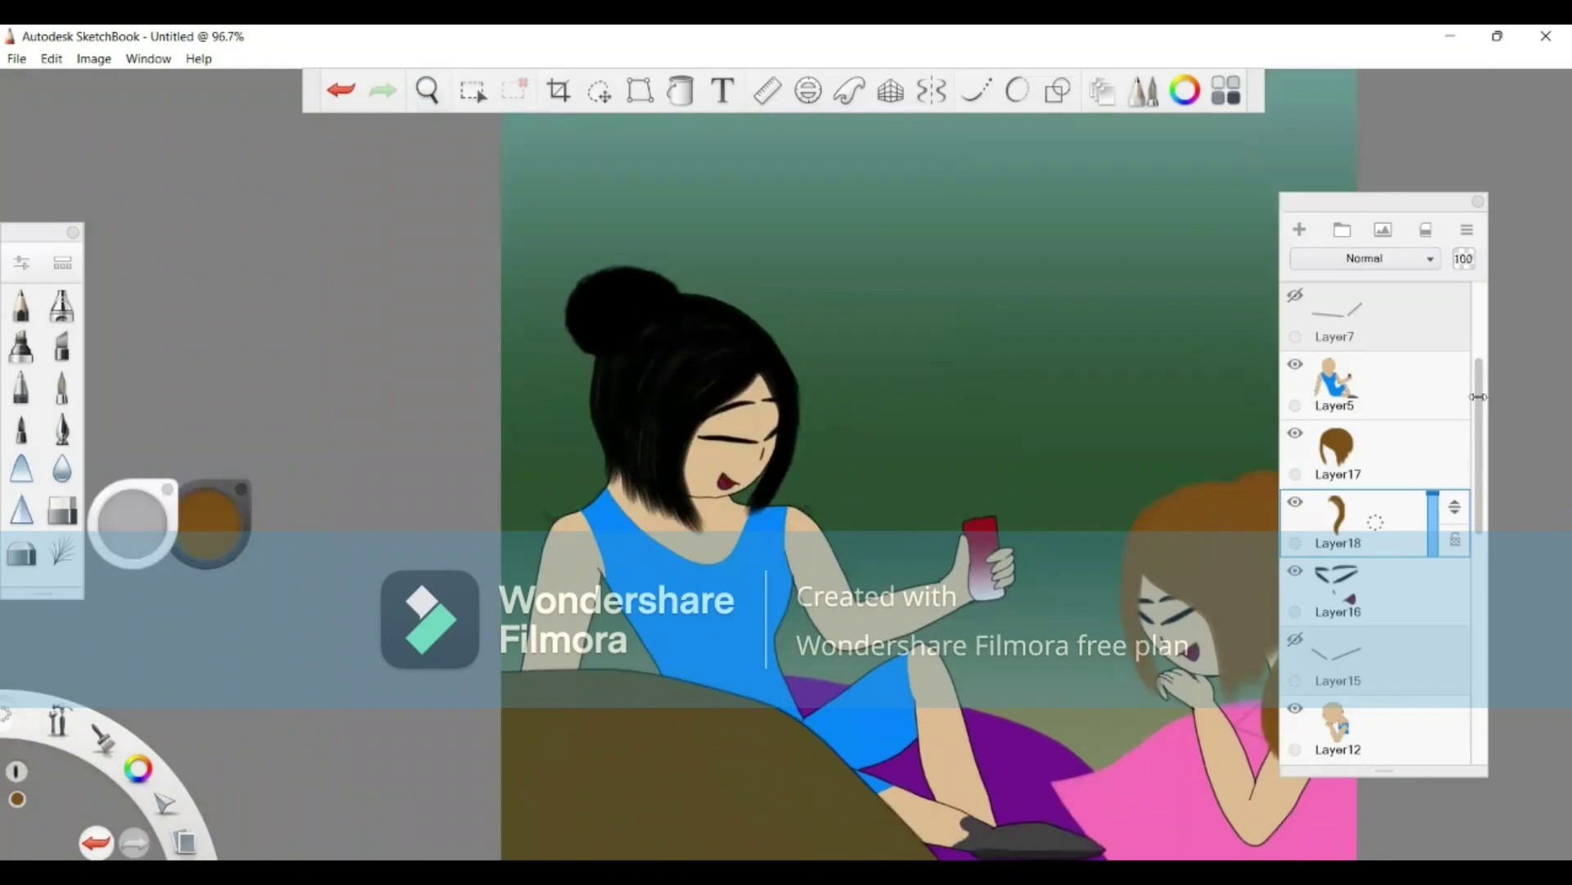
pyautogui.scroll(-5, 1425, 368)
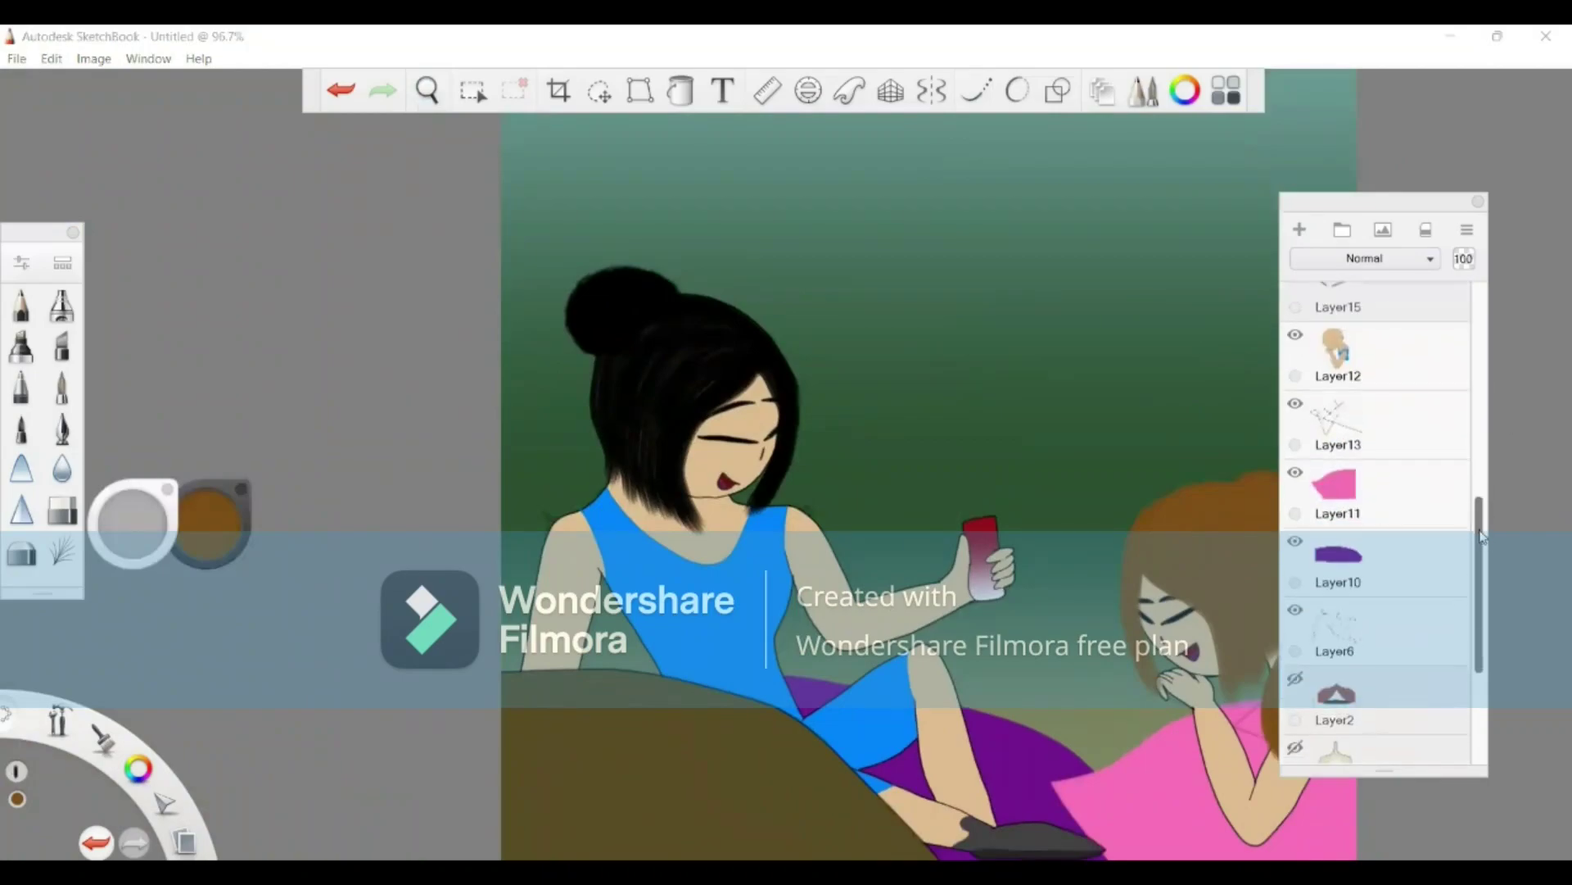
pyautogui.click(1295, 444)
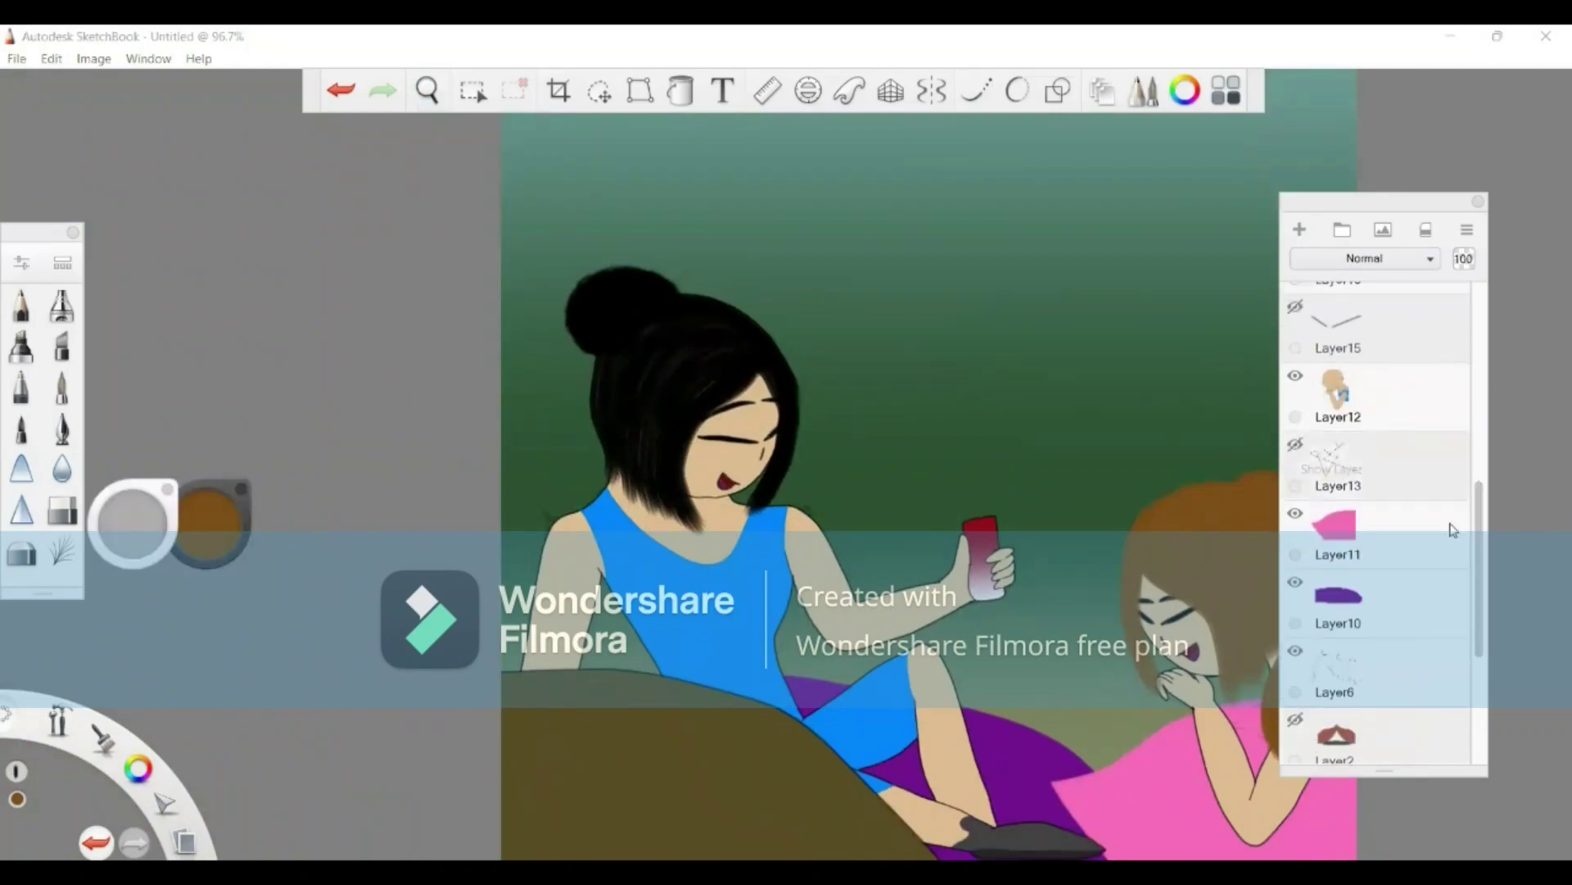
pyautogui.click(1295, 651)
# Step: Show the tent and lamp layers Layer2, Layer4 and Layer3, and add a new layer directly above Layer2
pyautogui.moveTo(1477, 581); pyautogui.dragTo(1478, 687)
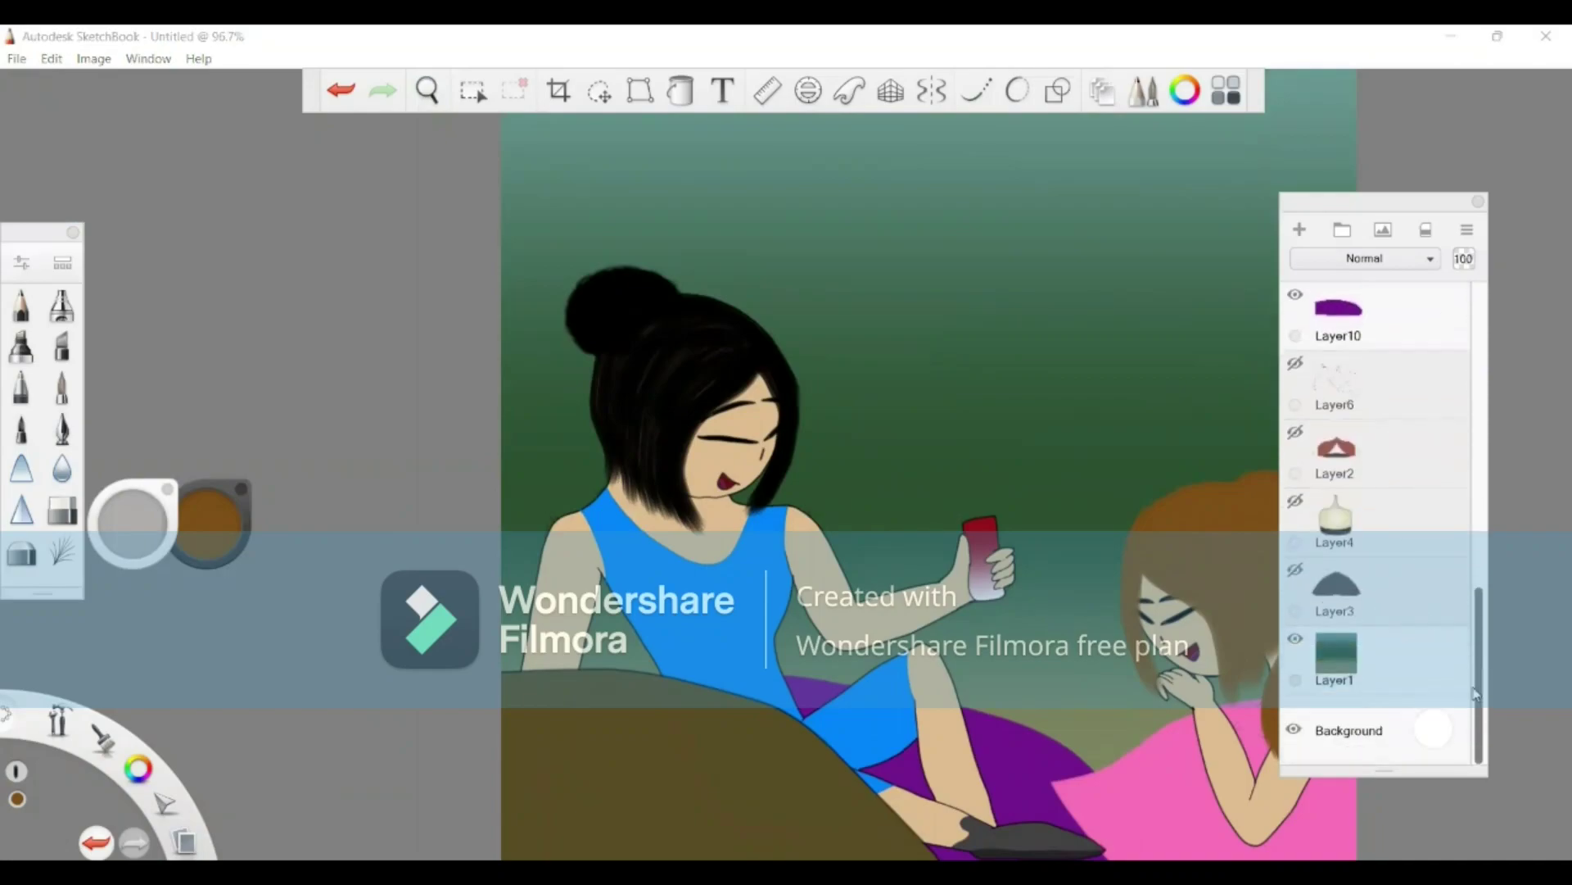
pyautogui.click(1295, 432)
pyautogui.click(1295, 501)
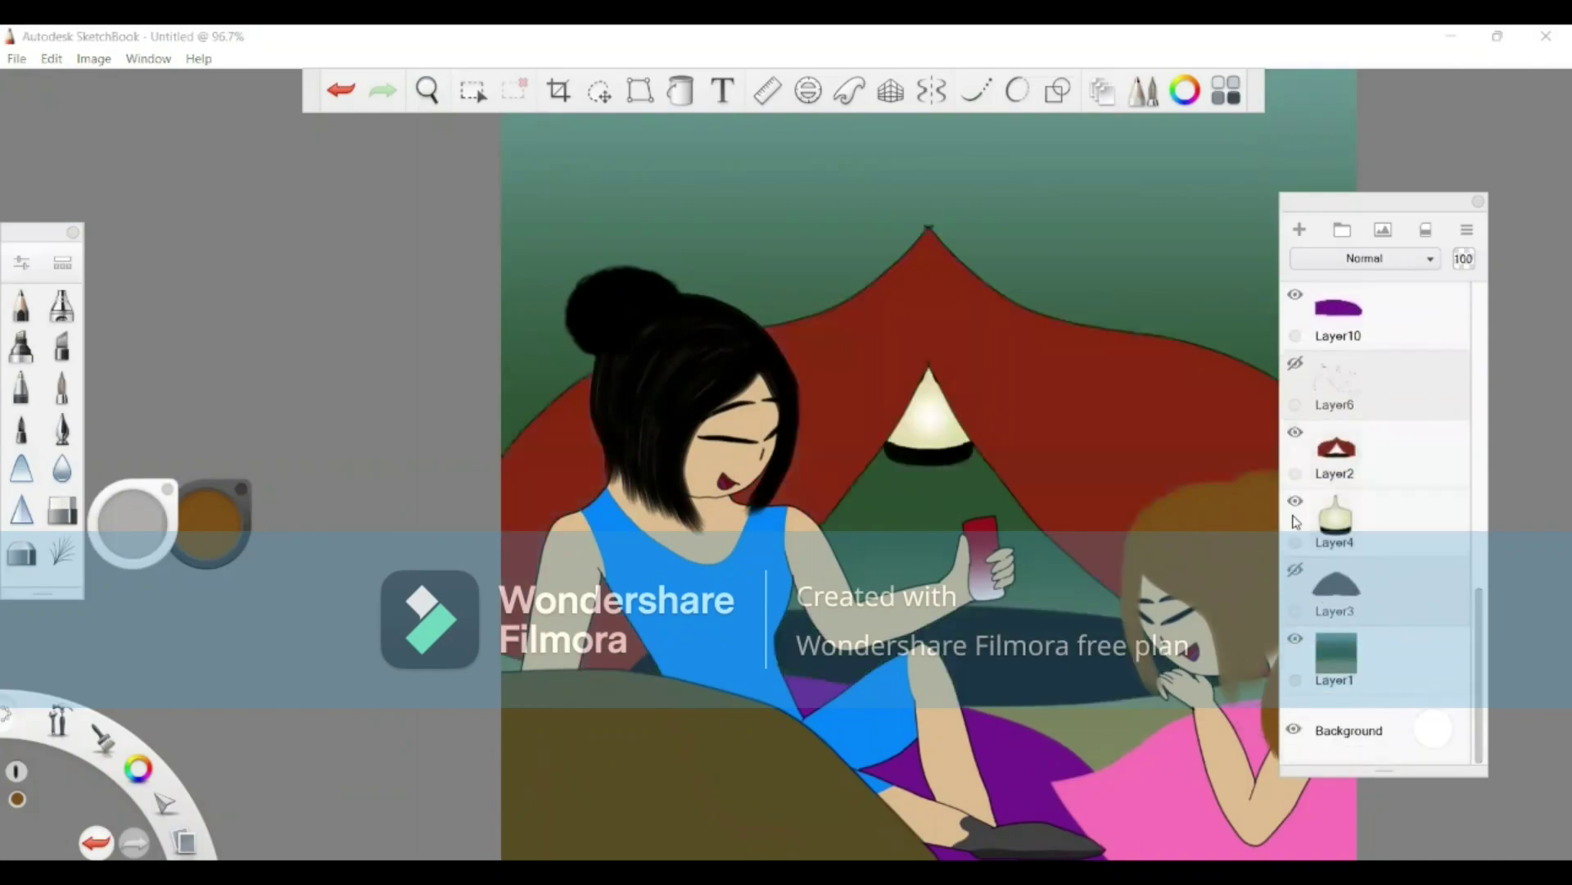
pyautogui.click(1294, 571)
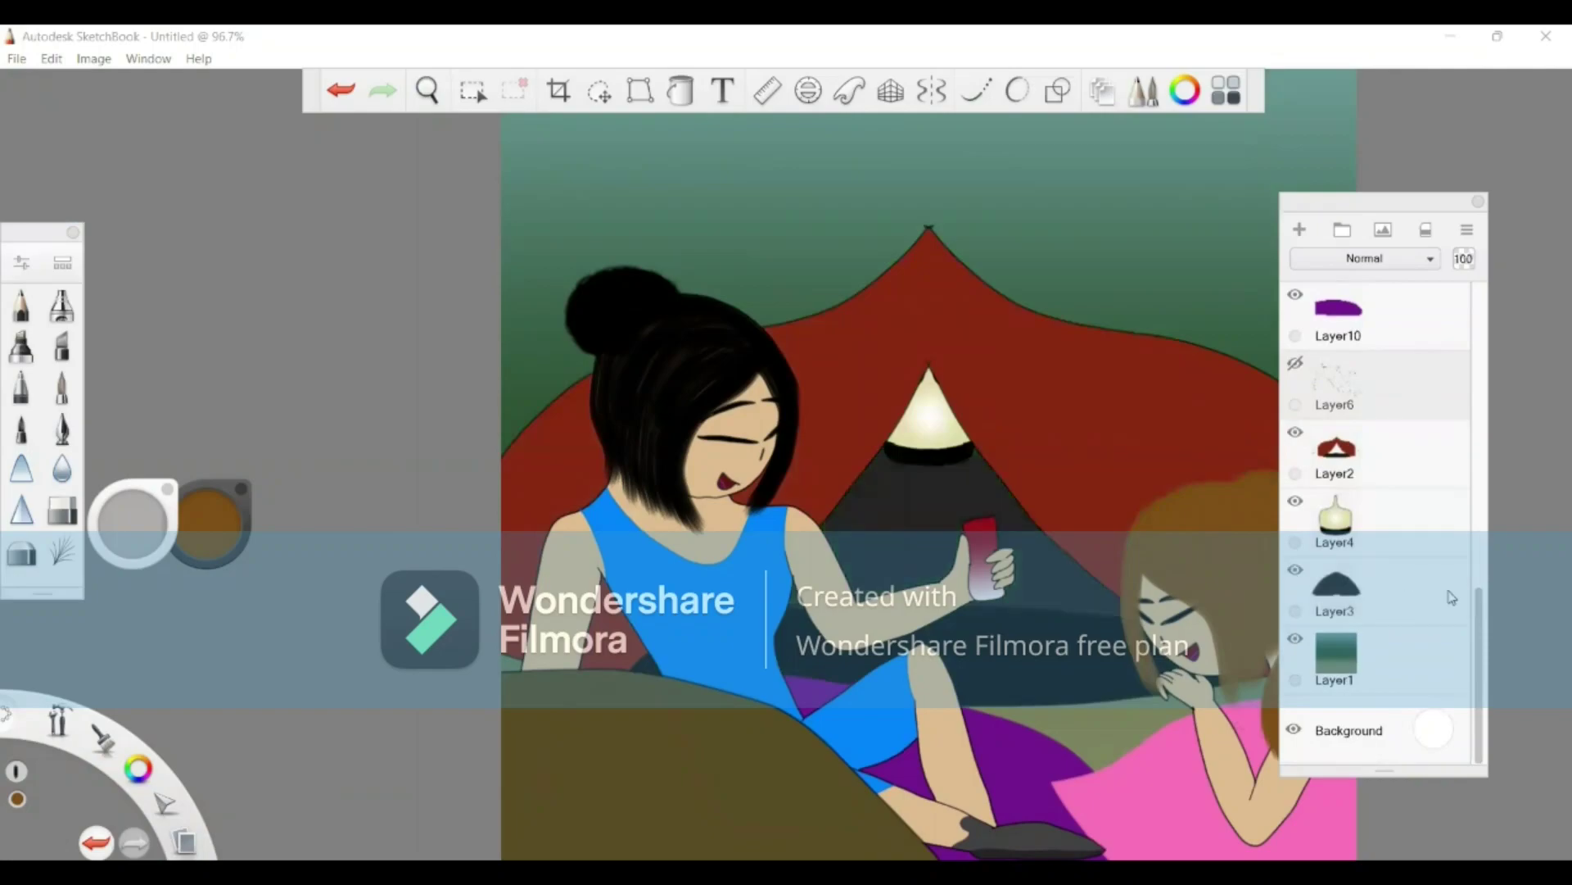
pyautogui.click(1301, 232)
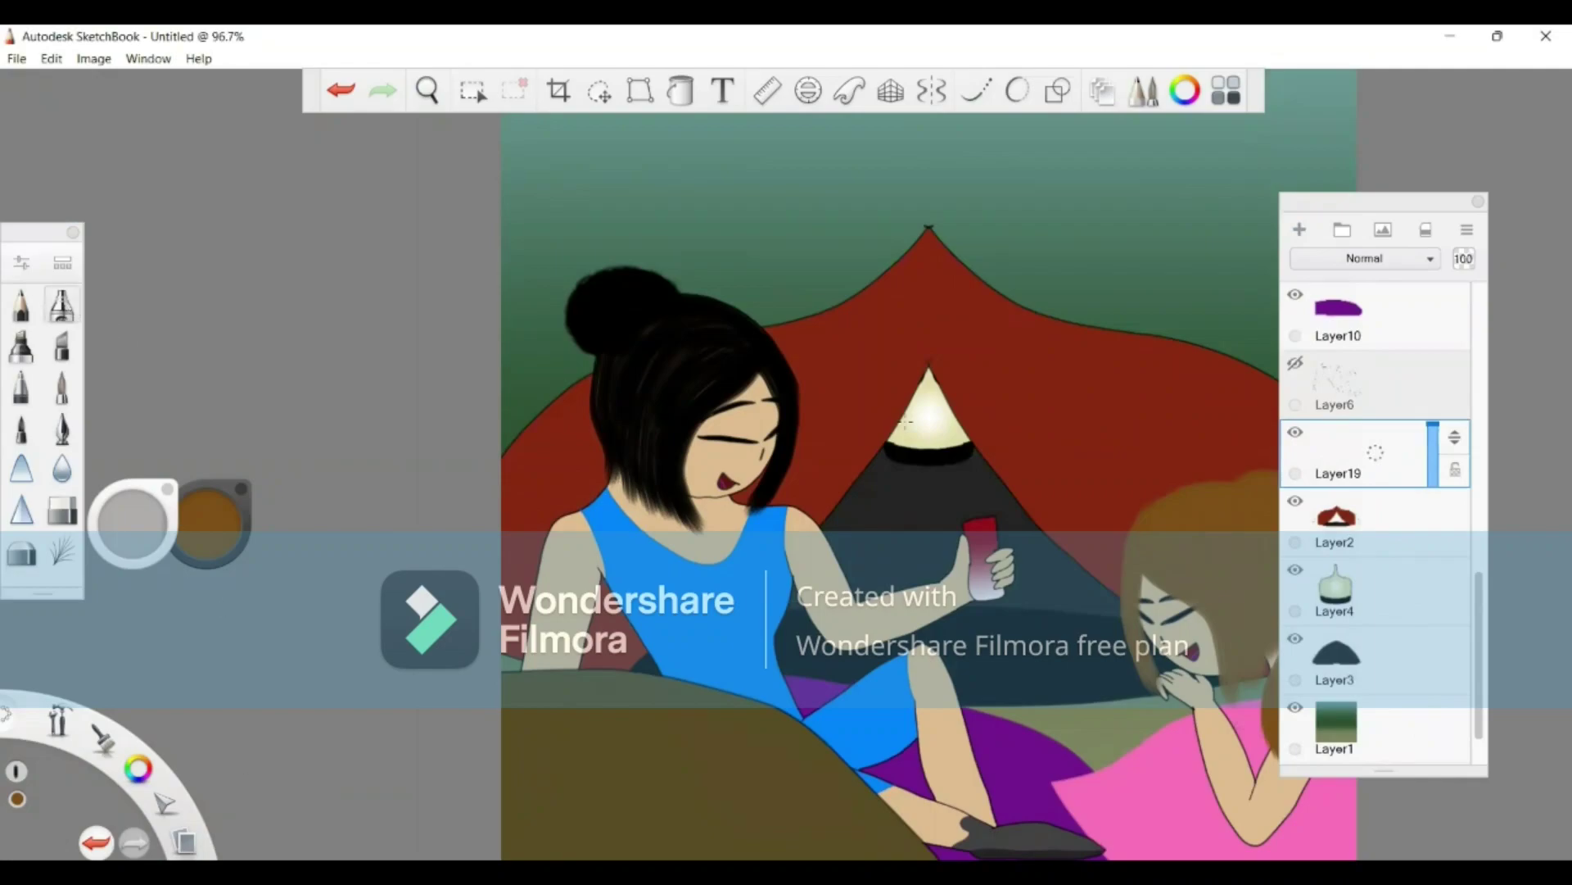
# Step: Airbrush soft black shading across the tent's lower edge and the ground behind the figures on Layer19
pyautogui.moveTo(532, 504); pyautogui.dragTo(615, 635)
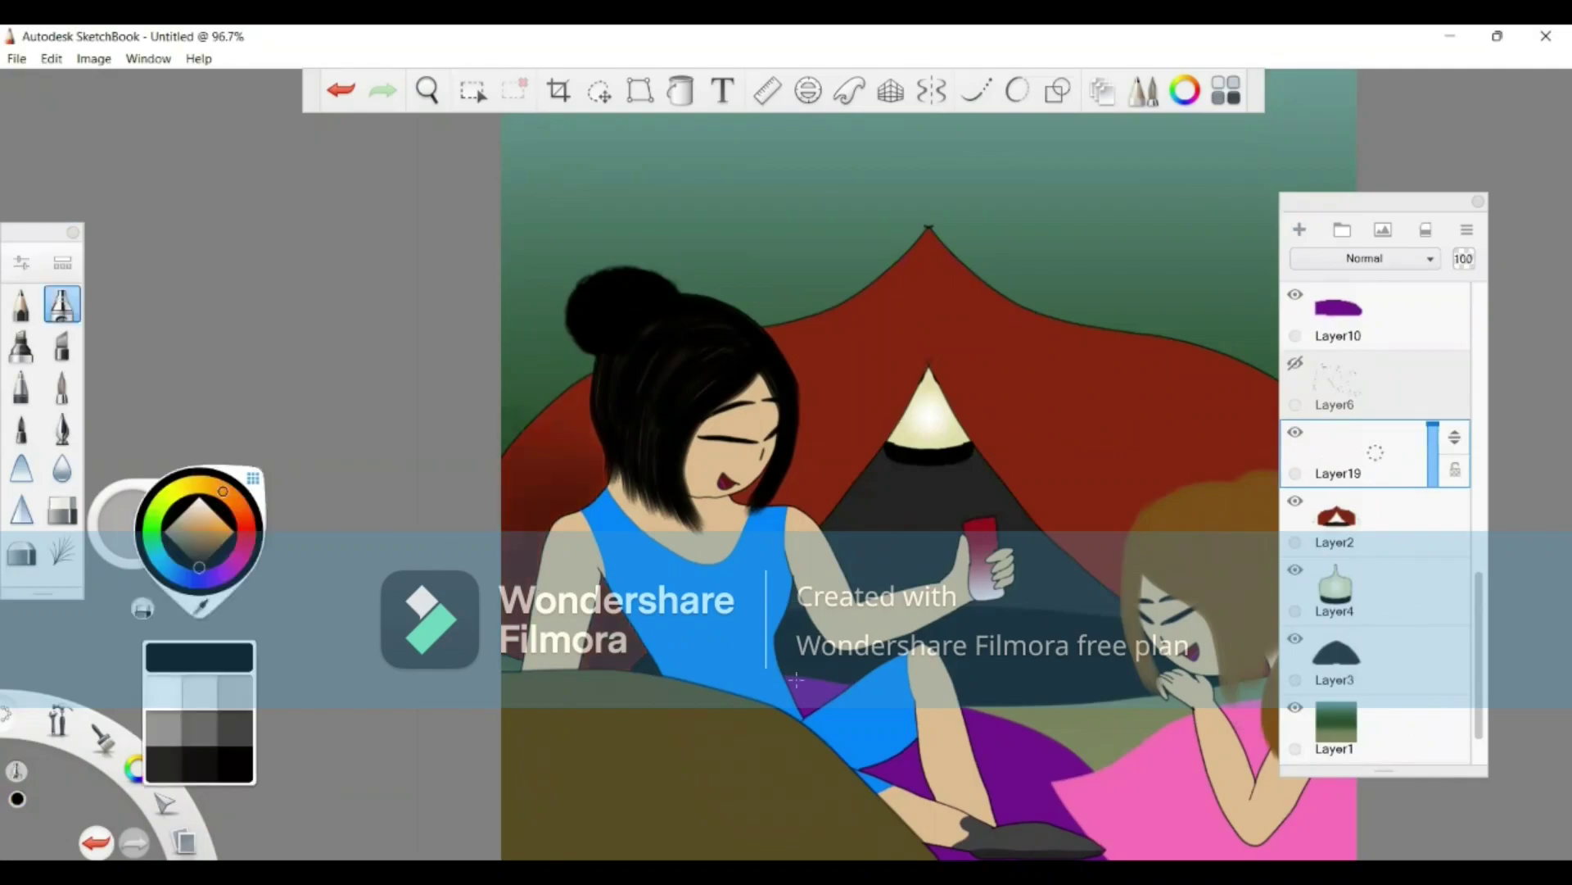
pyautogui.moveTo(1007, 733)
pyautogui.mouseDown()
pyautogui.moveTo(1098, 727)
pyautogui.moveTo(1085, 577)
pyautogui.mouseUp()
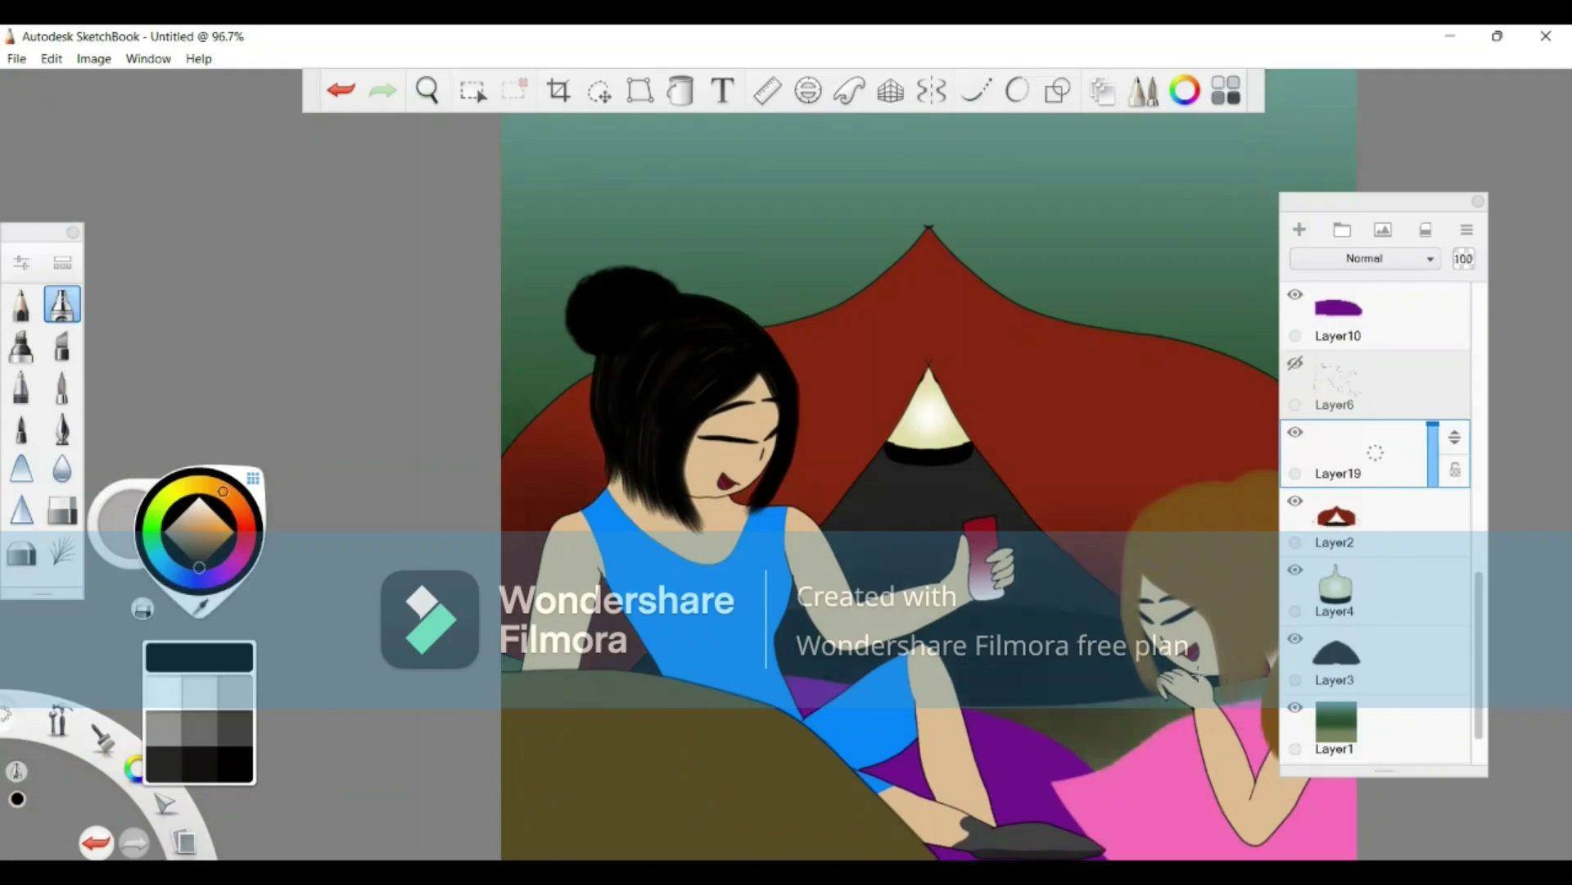
pyautogui.click(1386, 545)
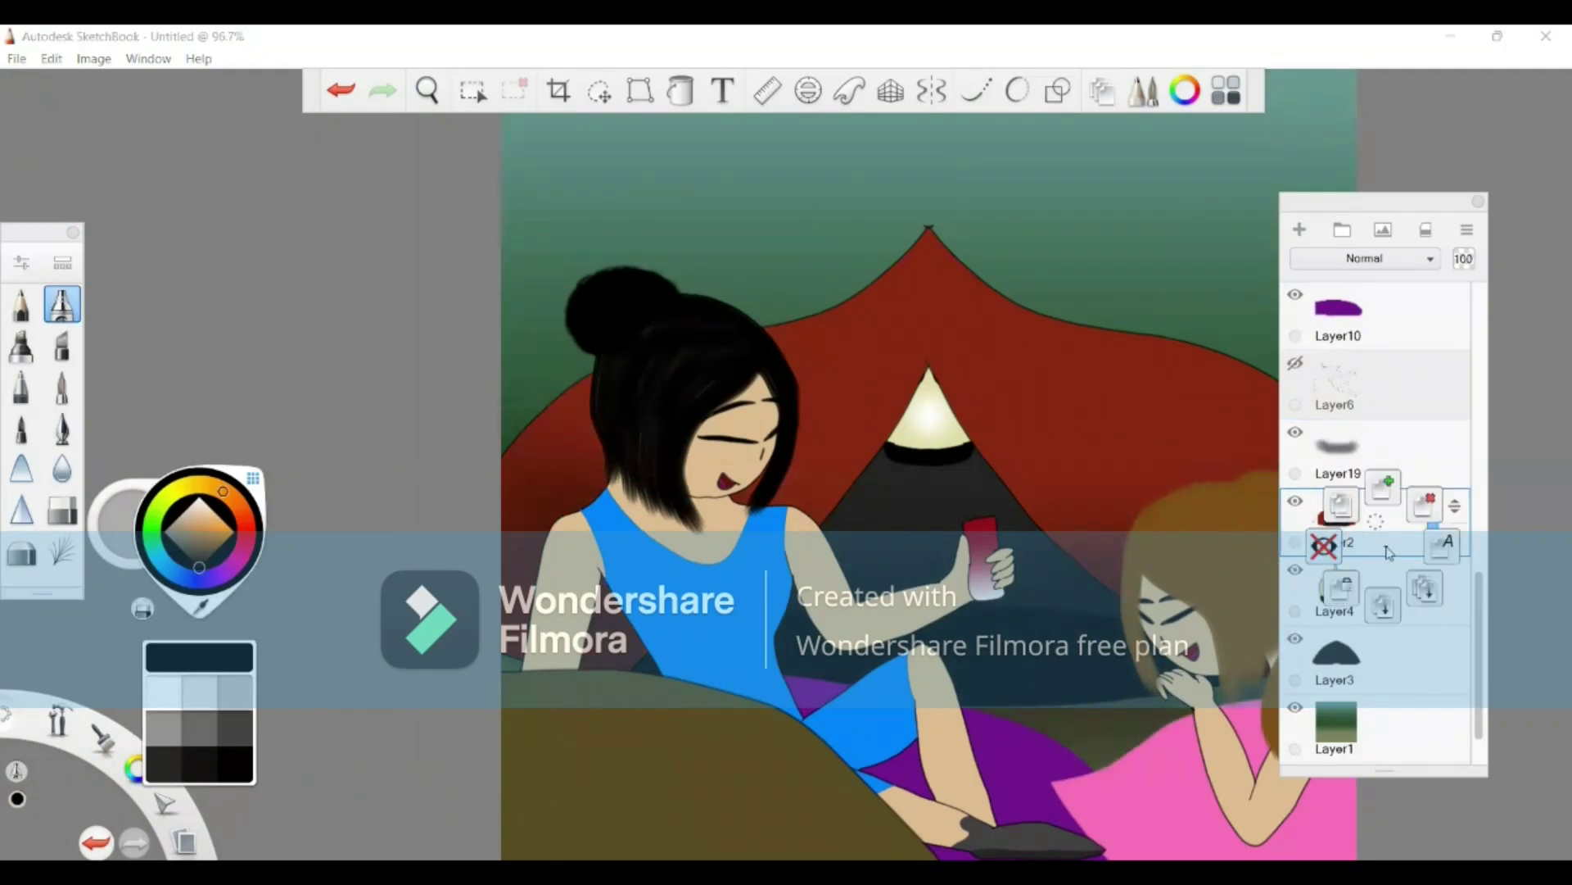
pyautogui.click(226, 31)
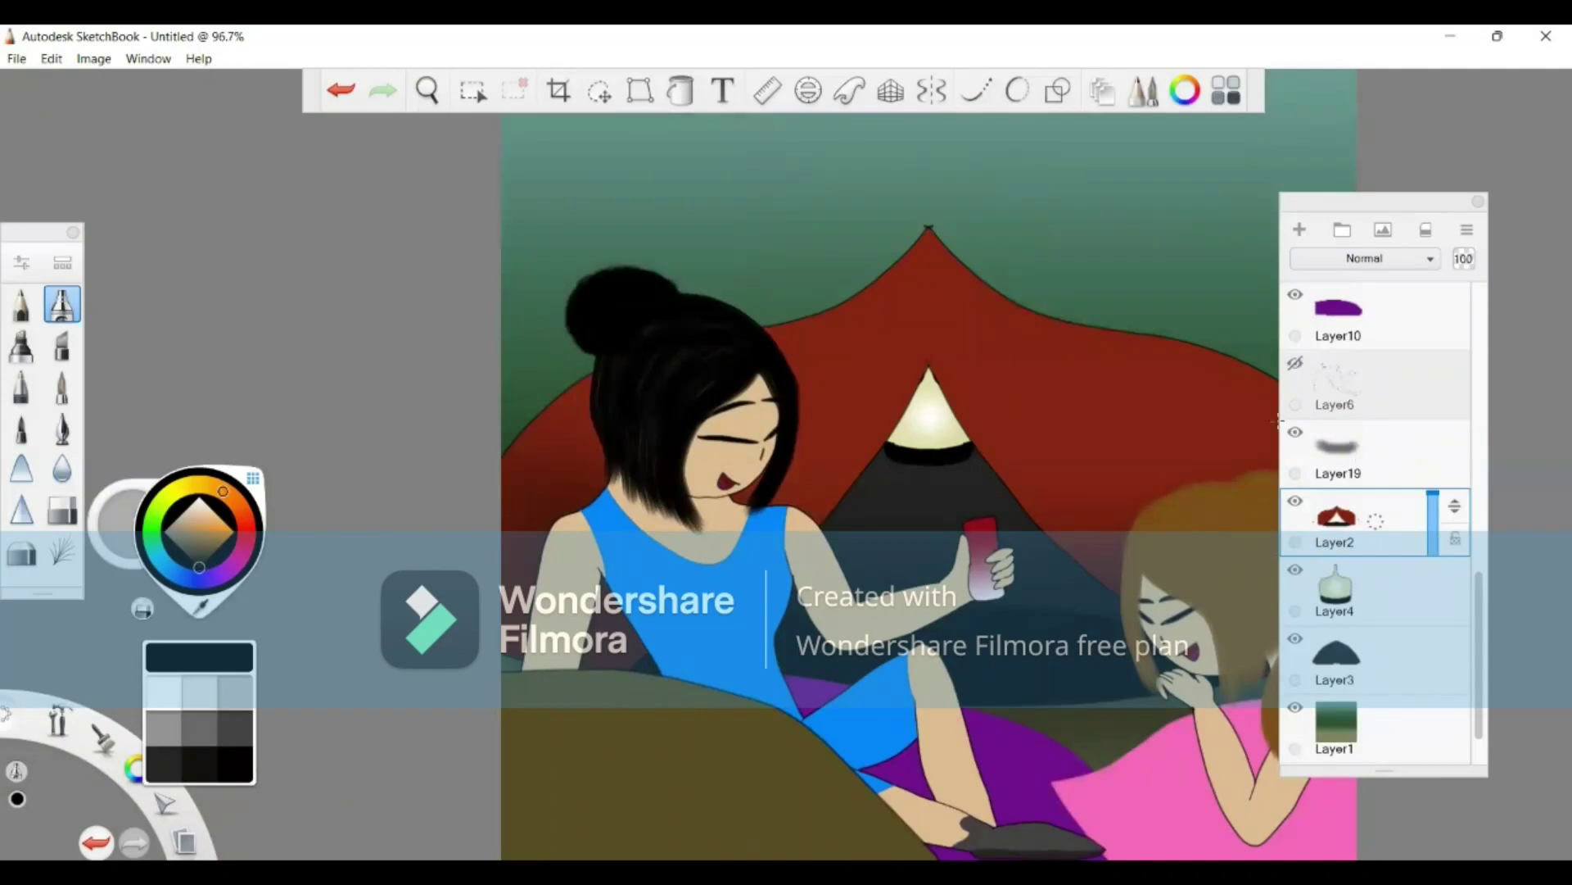
pyautogui.click(1284, 426)
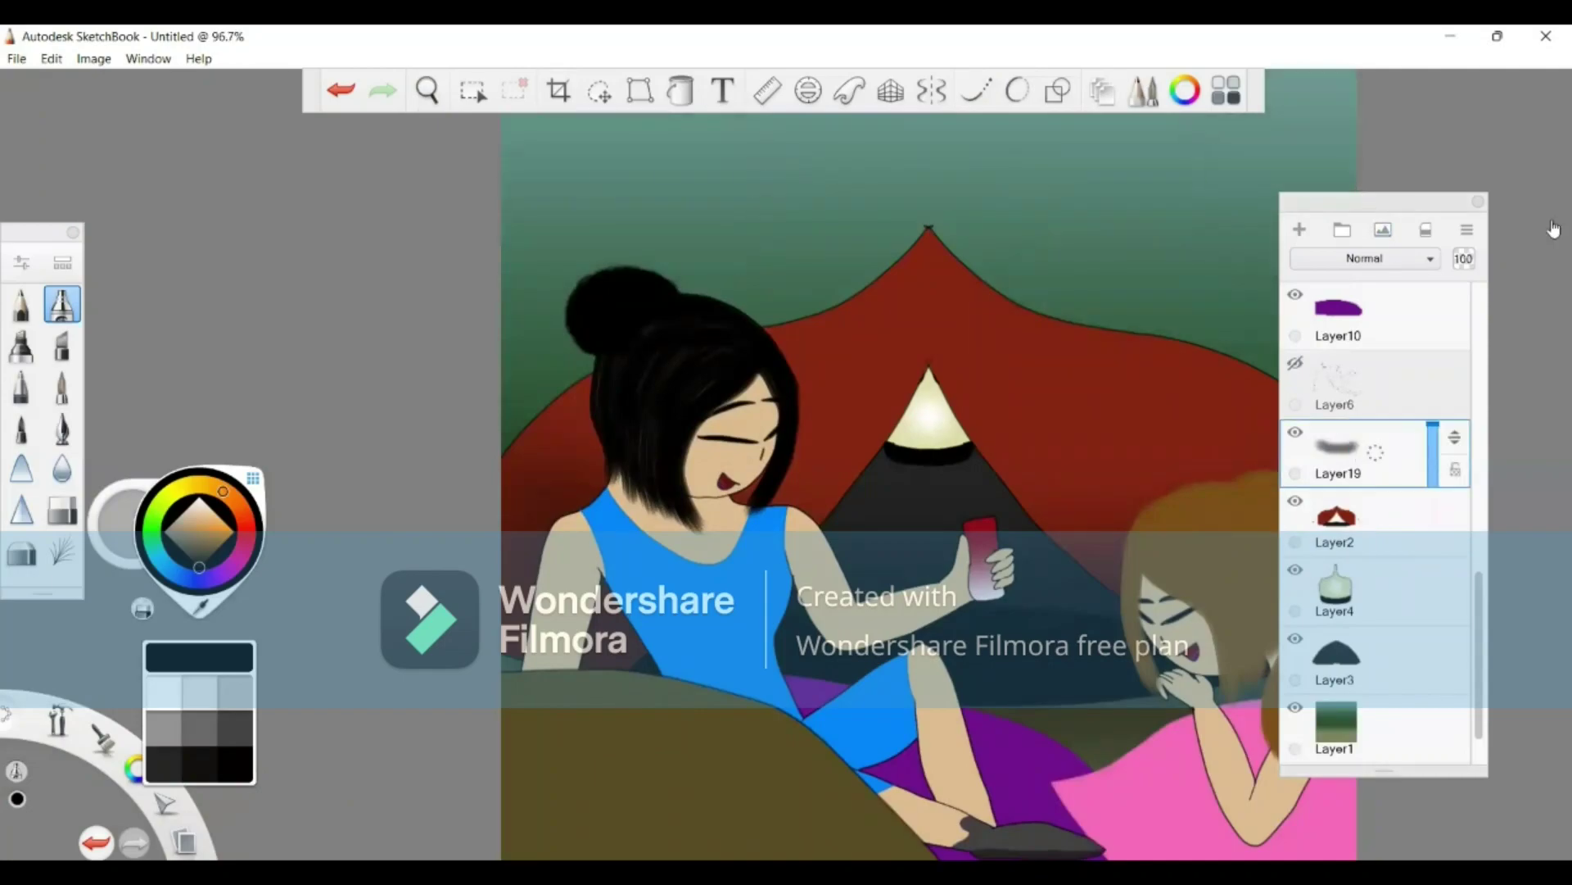
pyautogui.moveTo(1343, 201); pyautogui.dragTo(1549, 214)
pyautogui.moveTo(1351, 478)
pyautogui.mouseDown()
pyautogui.moveTo(1163, 548)
pyautogui.moveTo(1067, 611)
pyautogui.moveTo(666, 631)
pyautogui.moveTo(524, 536)
pyautogui.mouseUp()
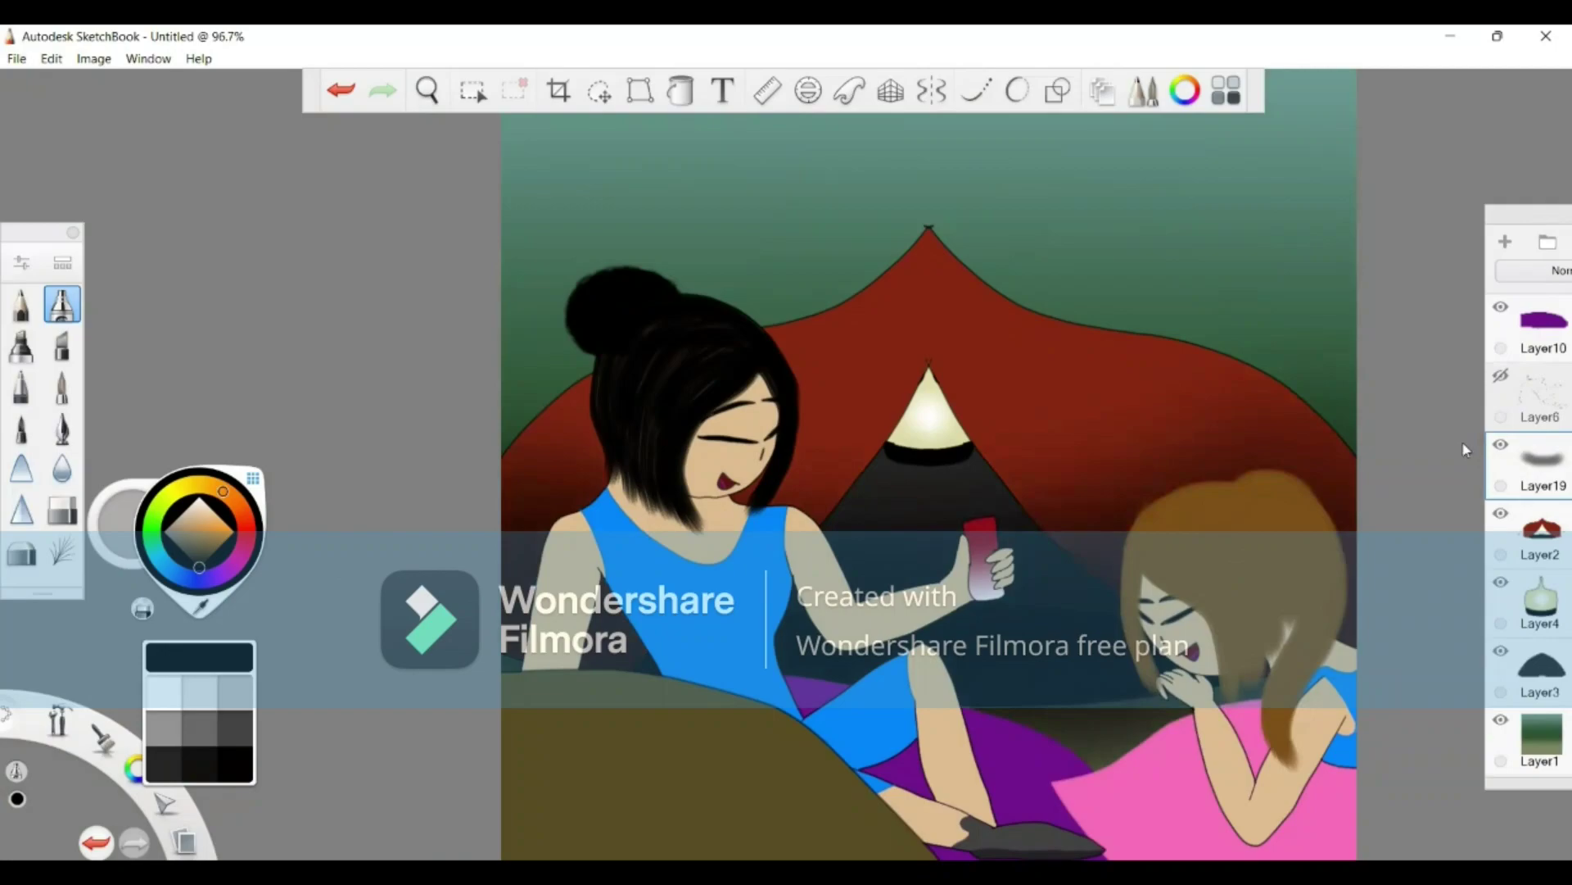
# Step: Set the opacity of the tent shading layer, Layer19, to 18
pyautogui.moveTo(1429, 421)
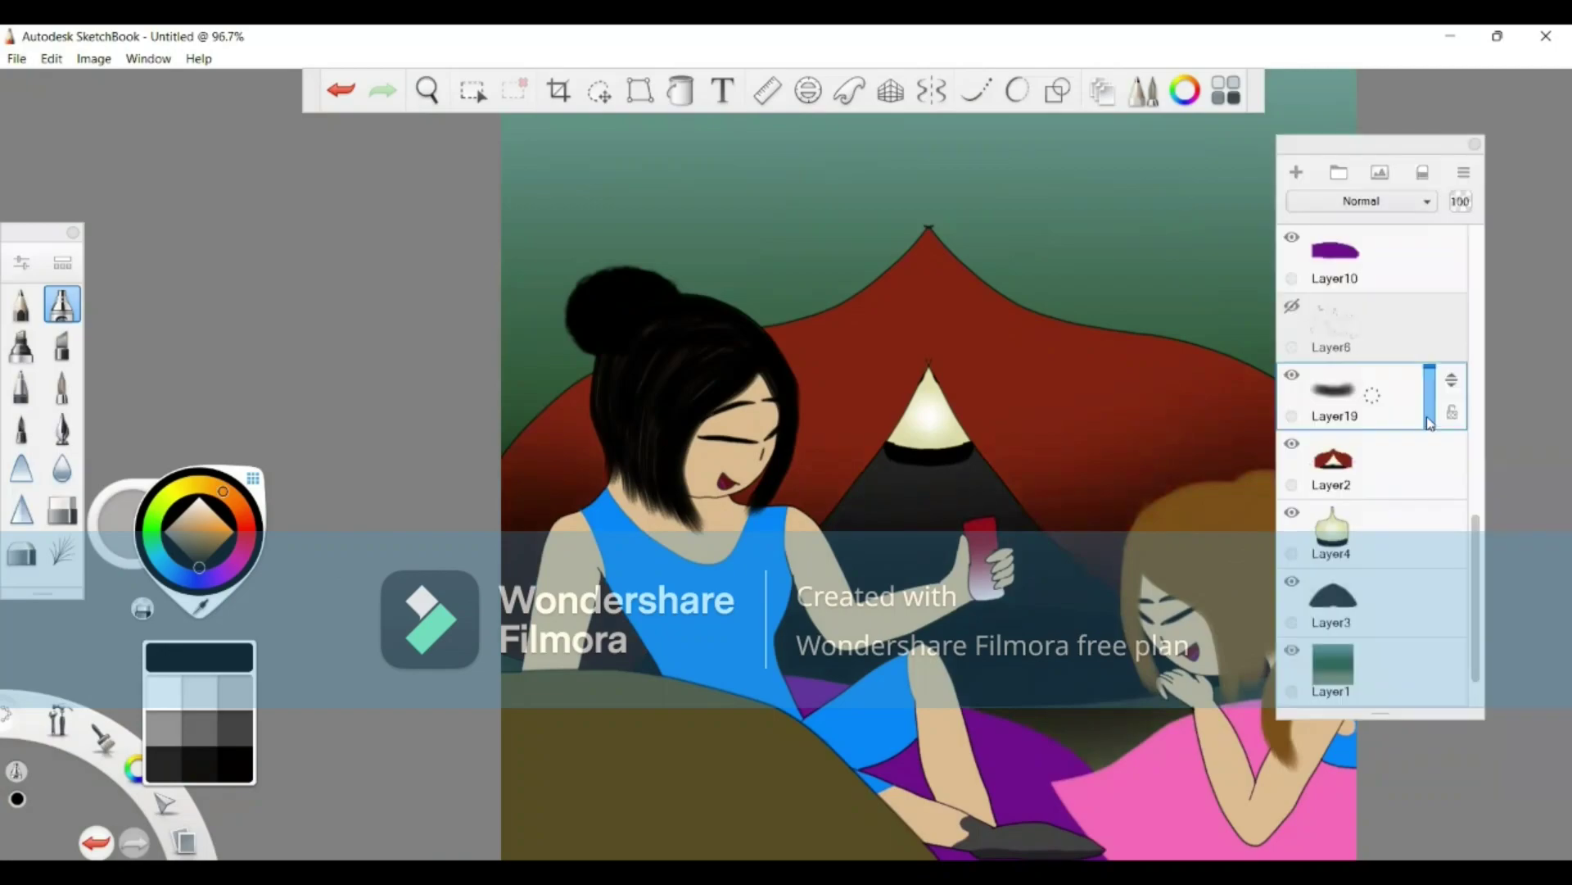
pyautogui.click(1429, 418)
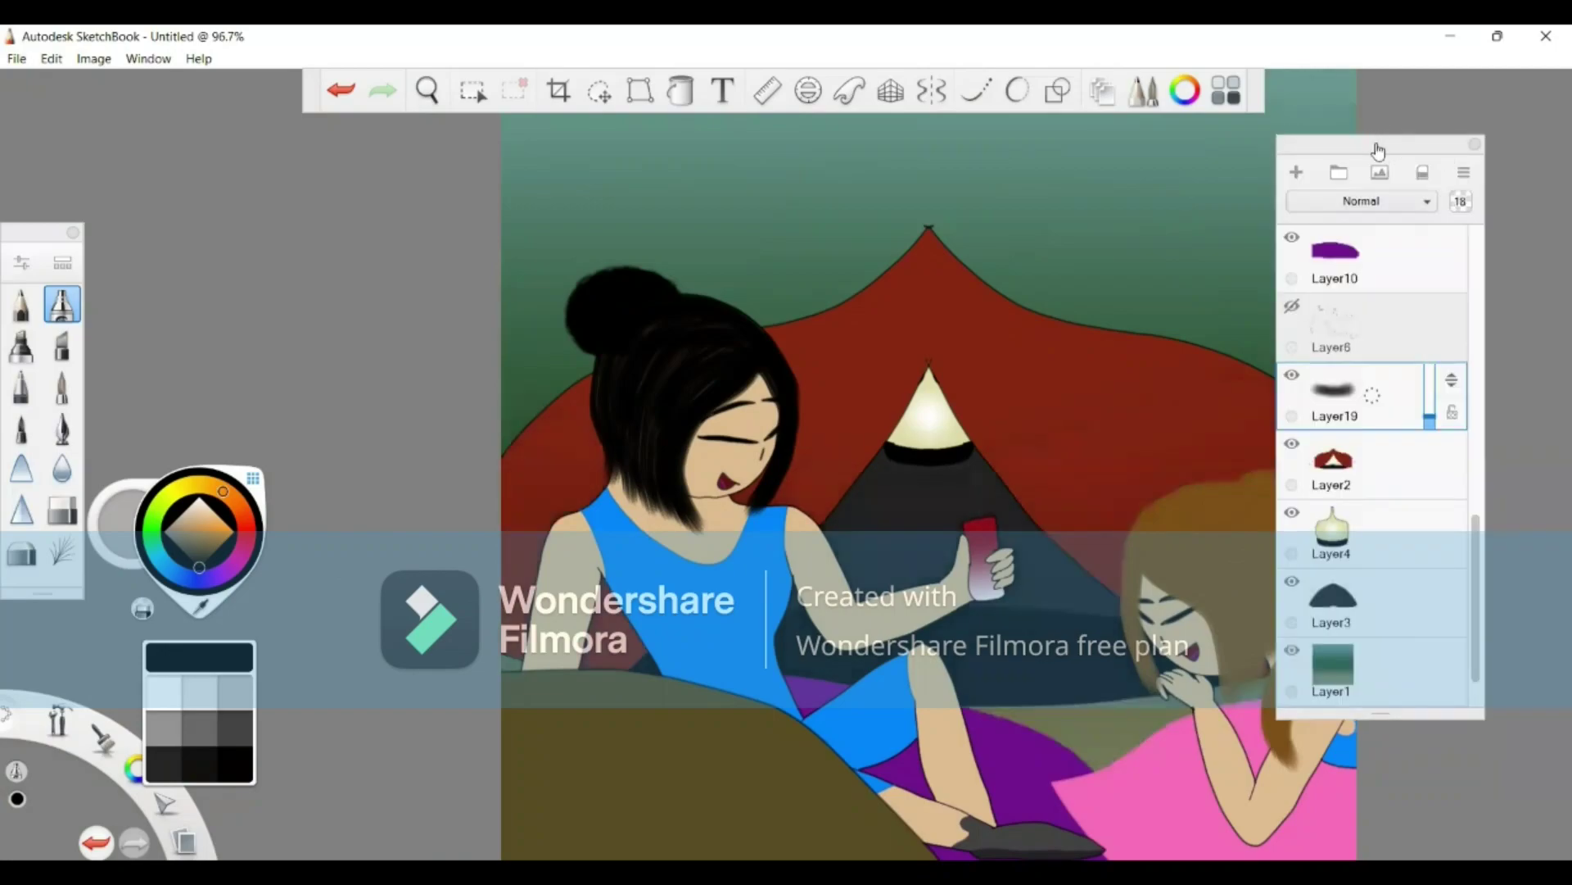
pyautogui.click(422, 97)
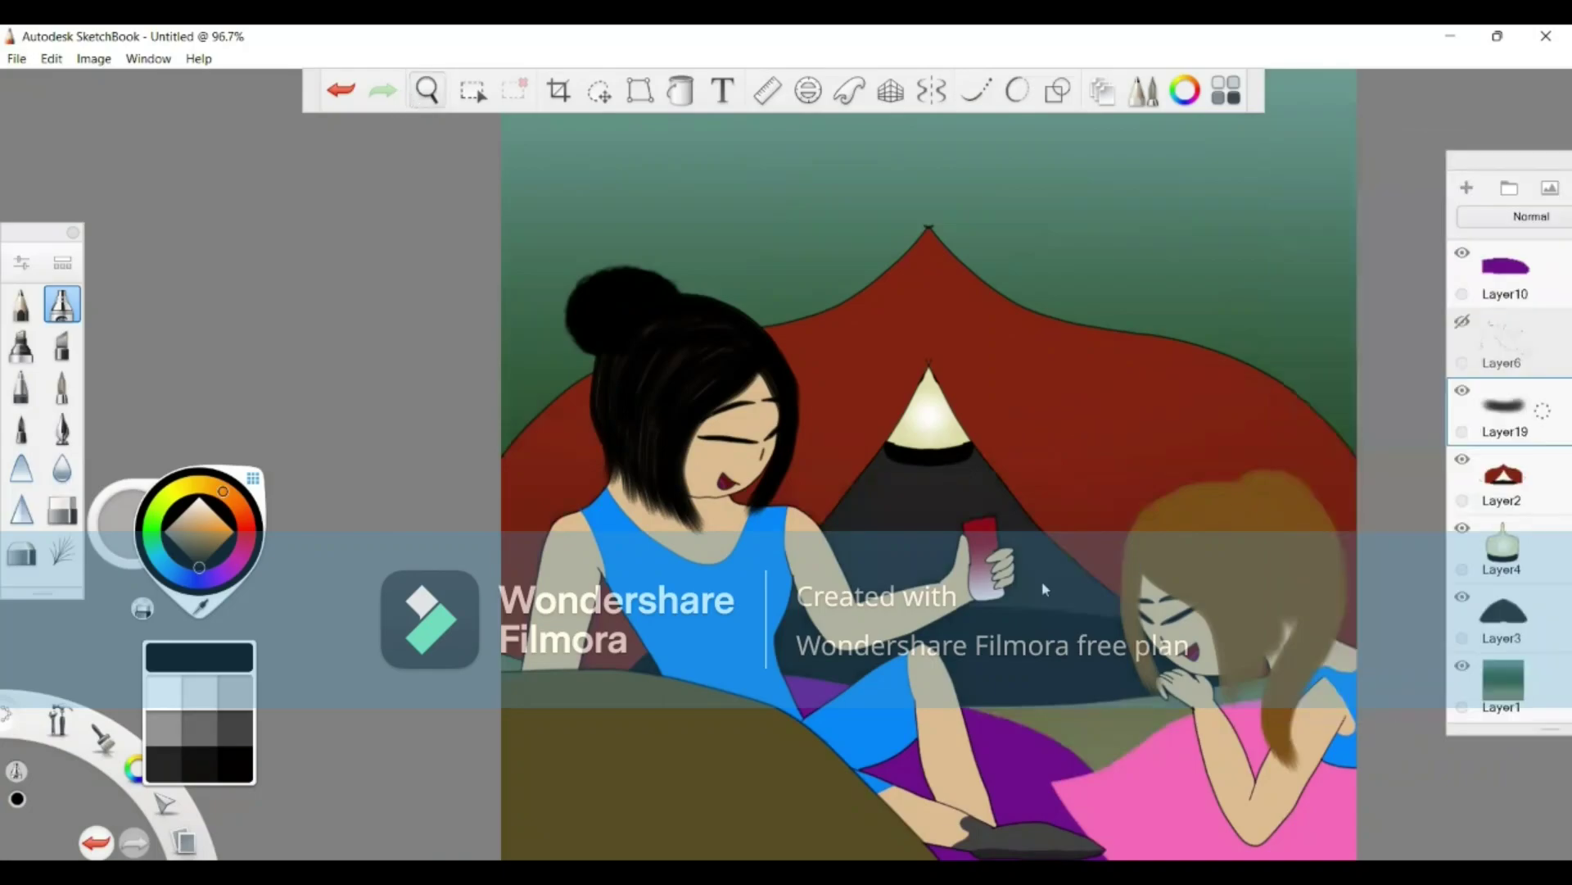
pyautogui.moveTo(1042, 583); pyautogui.dragTo(886, 580)
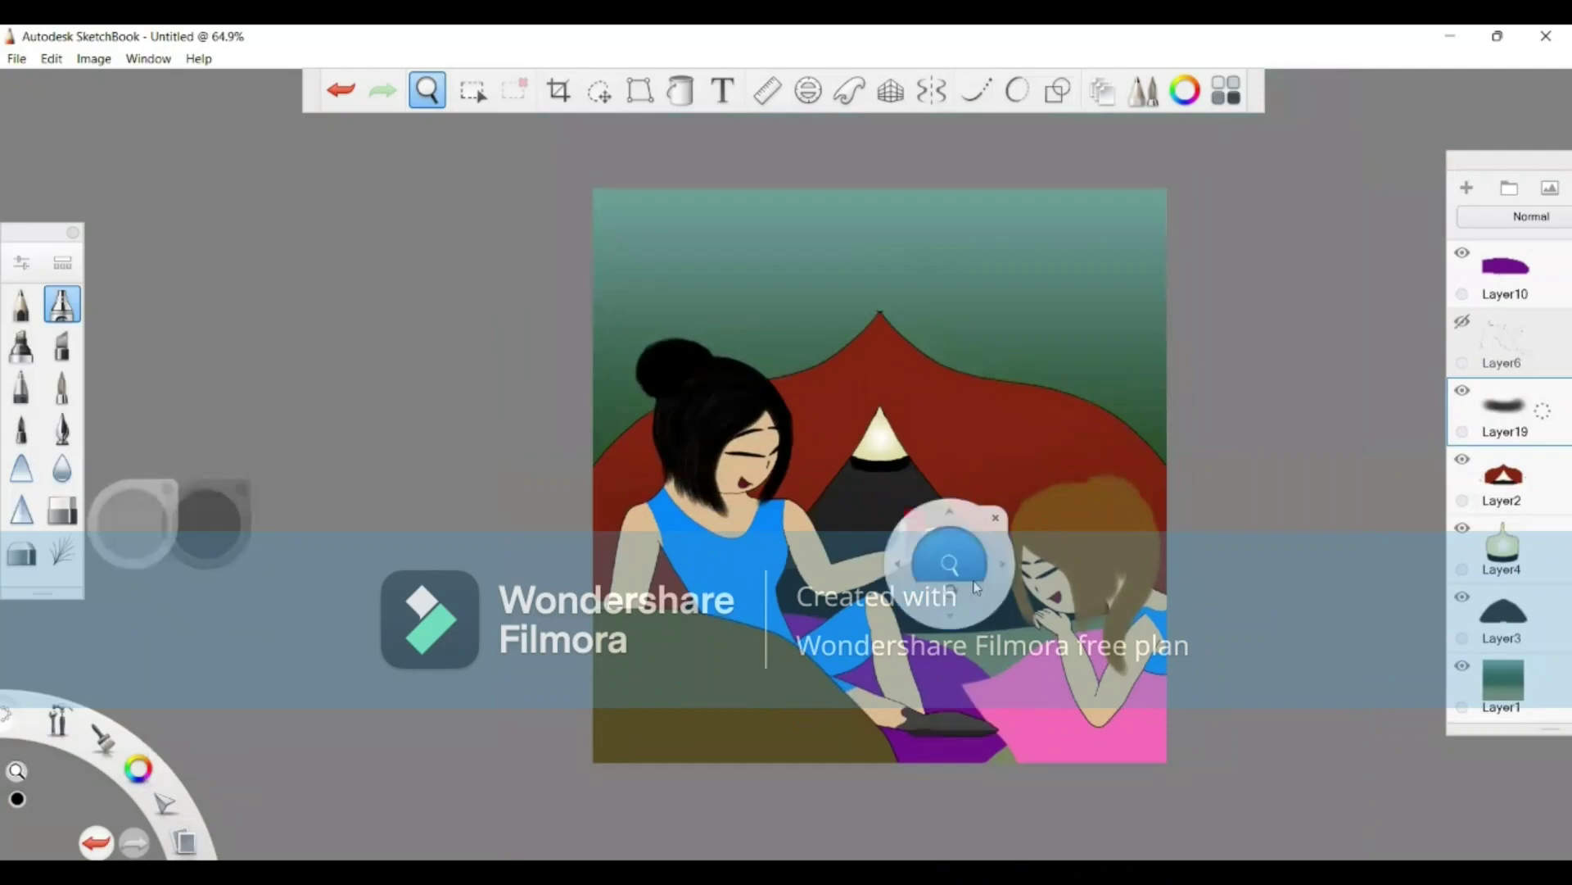
pyautogui.moveTo(994, 580); pyautogui.dragTo(1040, 577)
pyautogui.moveTo(911, 647); pyautogui.dragTo(857, 661)
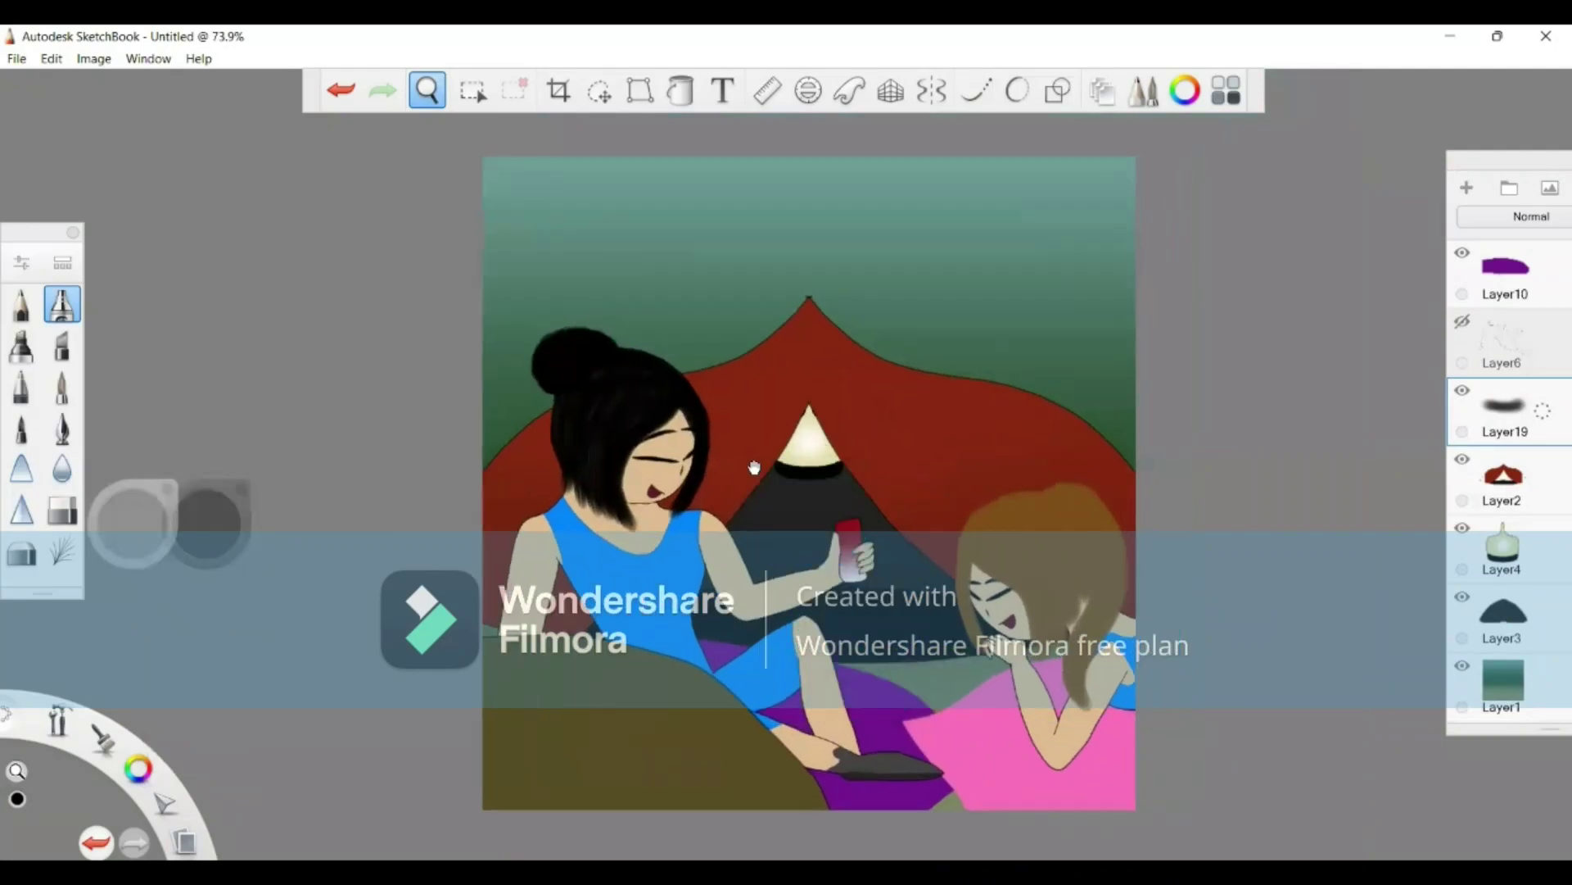
pyautogui.moveTo(751, 467); pyautogui.dragTo(804, 487)
pyautogui.click(937, 419)
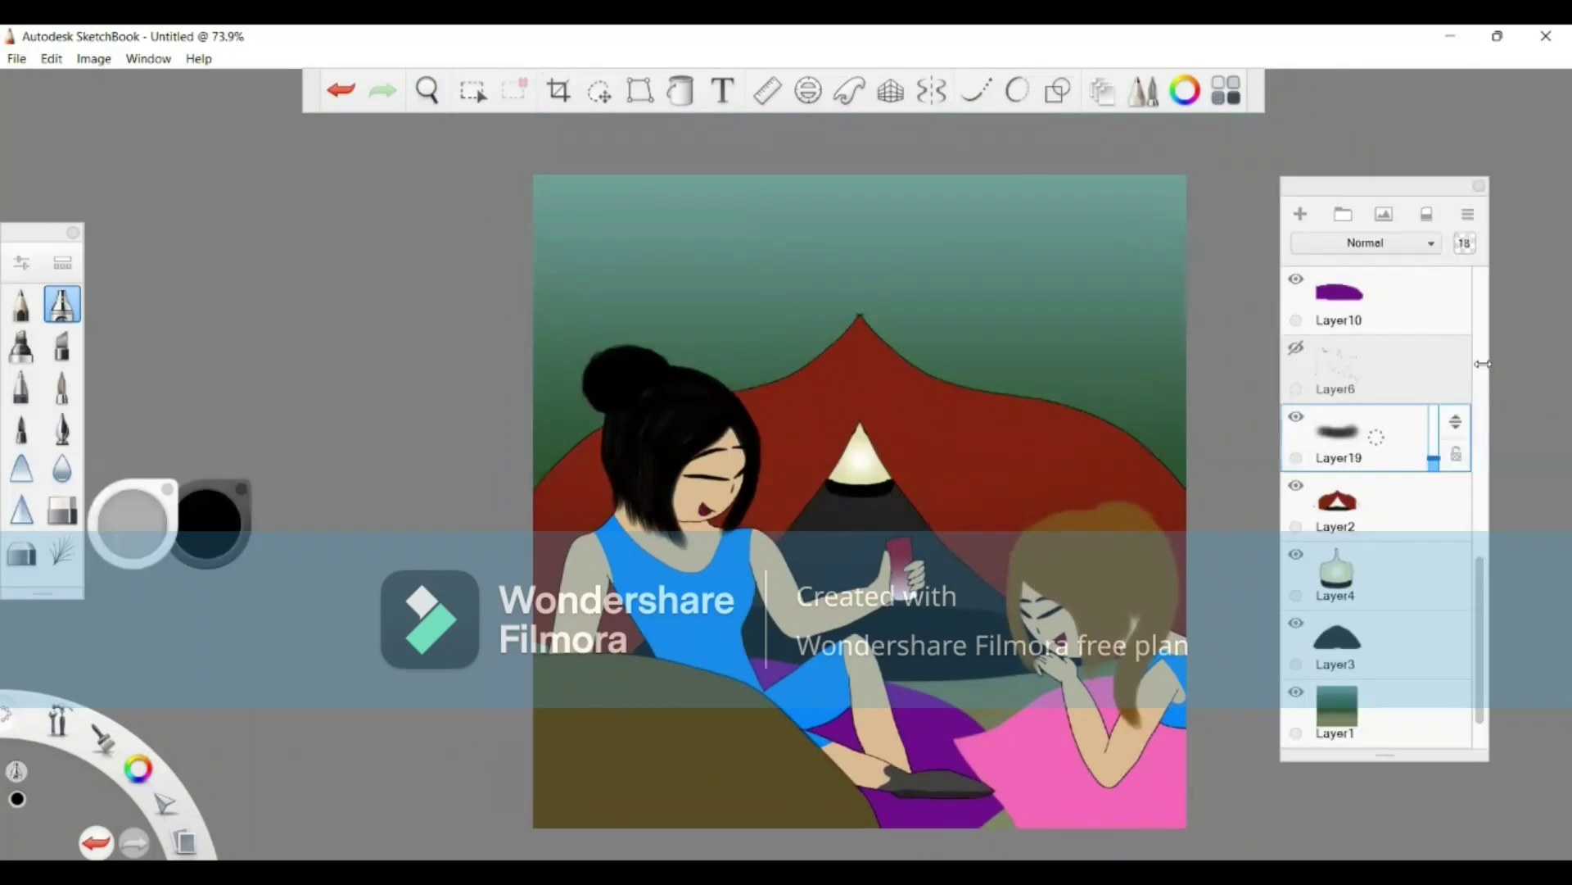
# Step: Add a new layer above Layer14 and outline a rounded rectangular bag on the brown mound with black pencil steady strokes
pyautogui.scroll(10, 1414, 315)
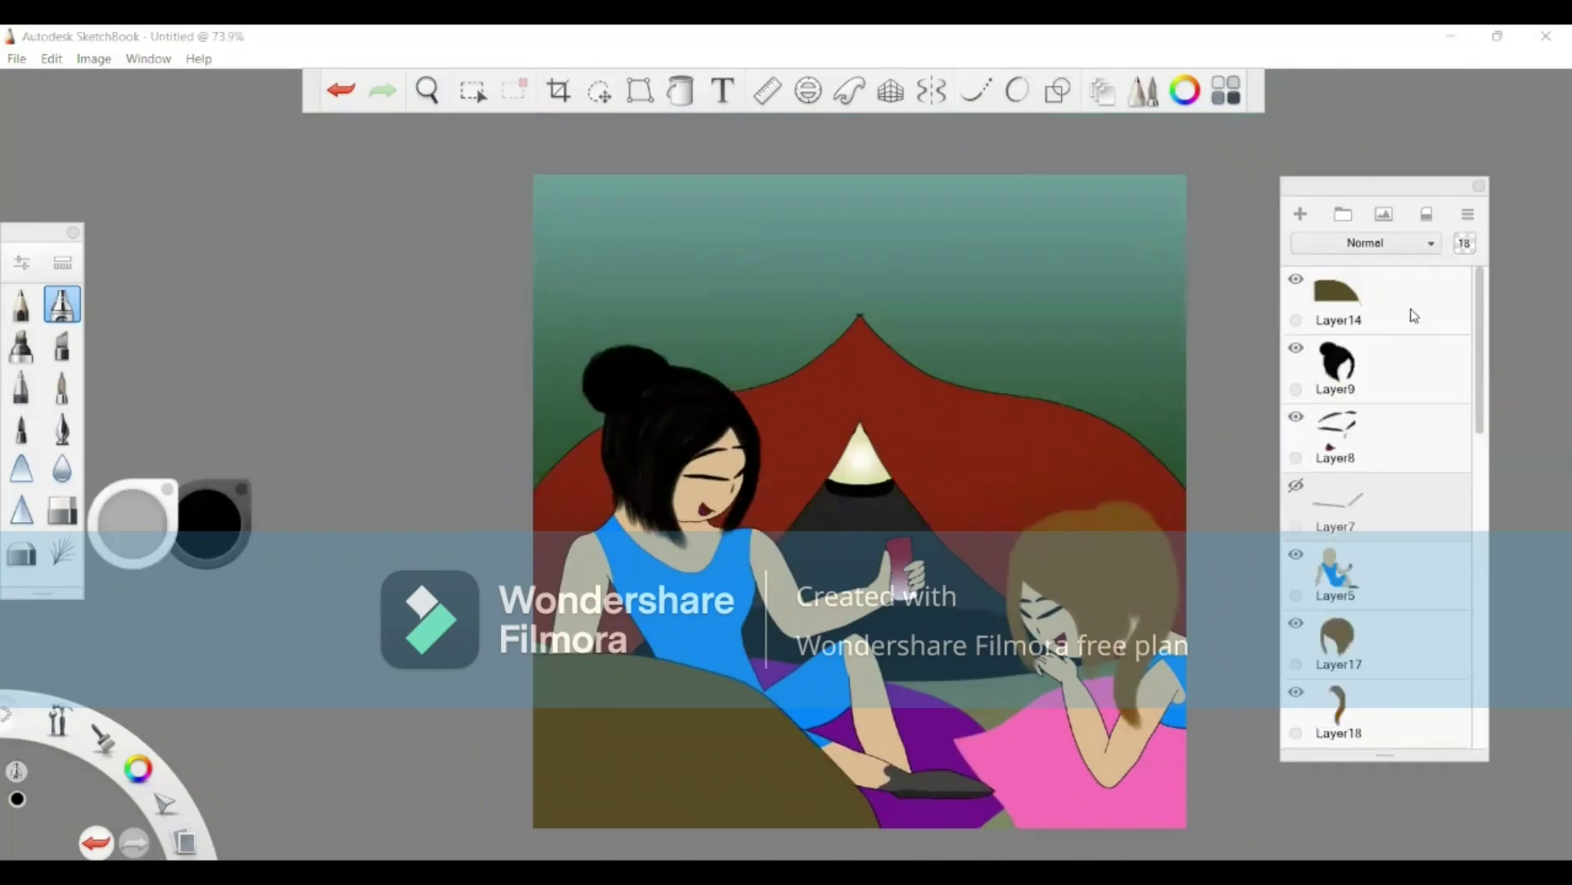
pyautogui.click(1300, 213)
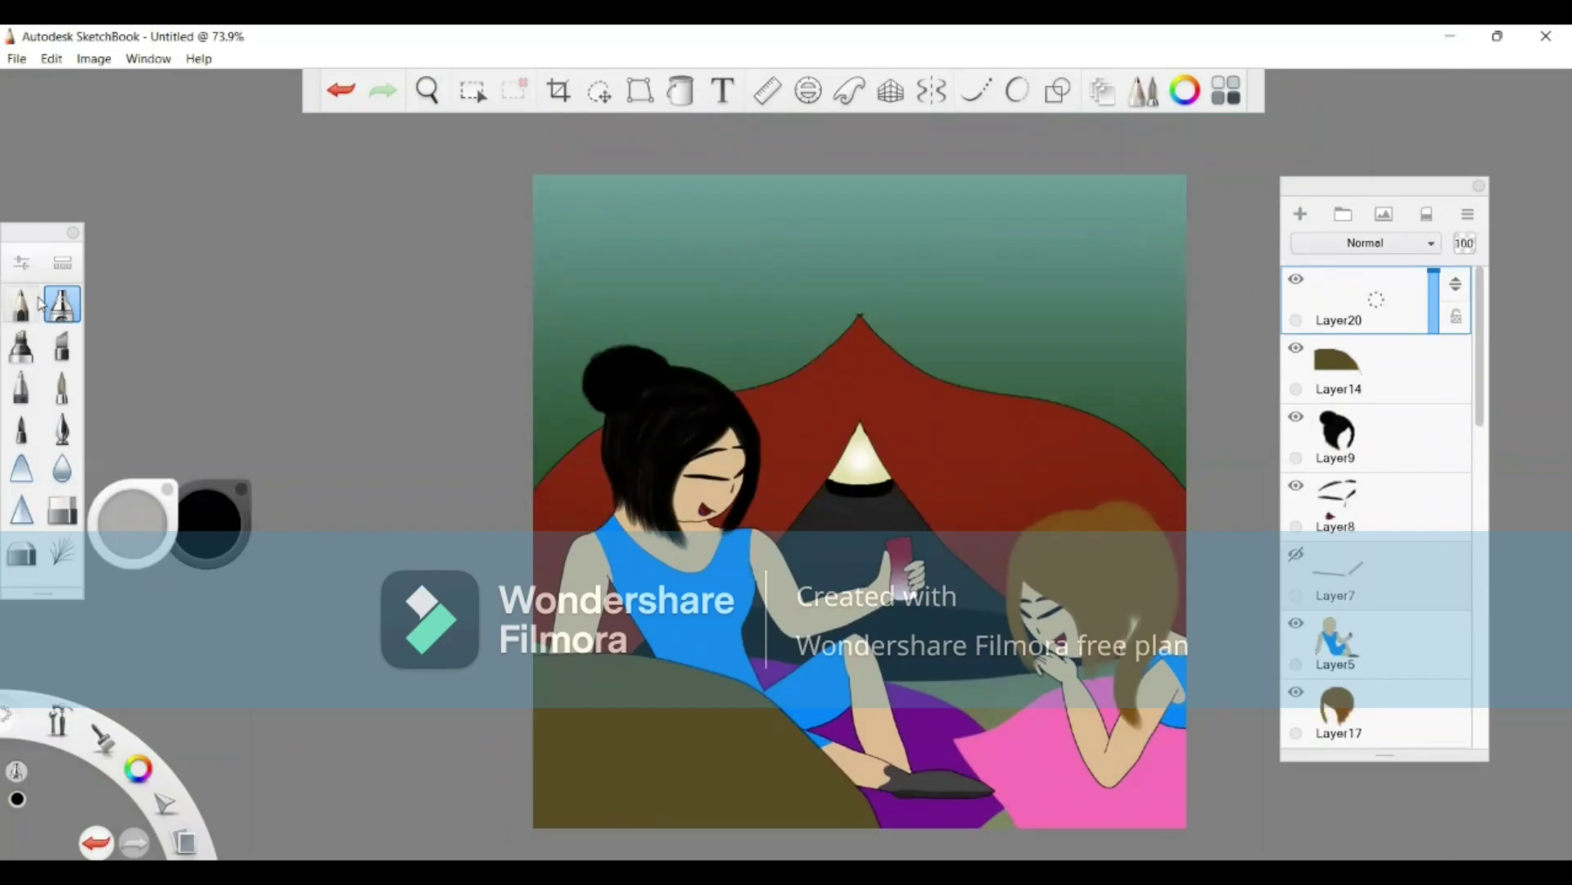
pyautogui.click(429, 82)
pyautogui.moveTo(729, 685)
pyautogui.mouseDown()
pyautogui.moveTo(665, 548)
pyautogui.moveTo(855, 520)
pyautogui.moveTo(840, 499)
pyautogui.mouseUp()
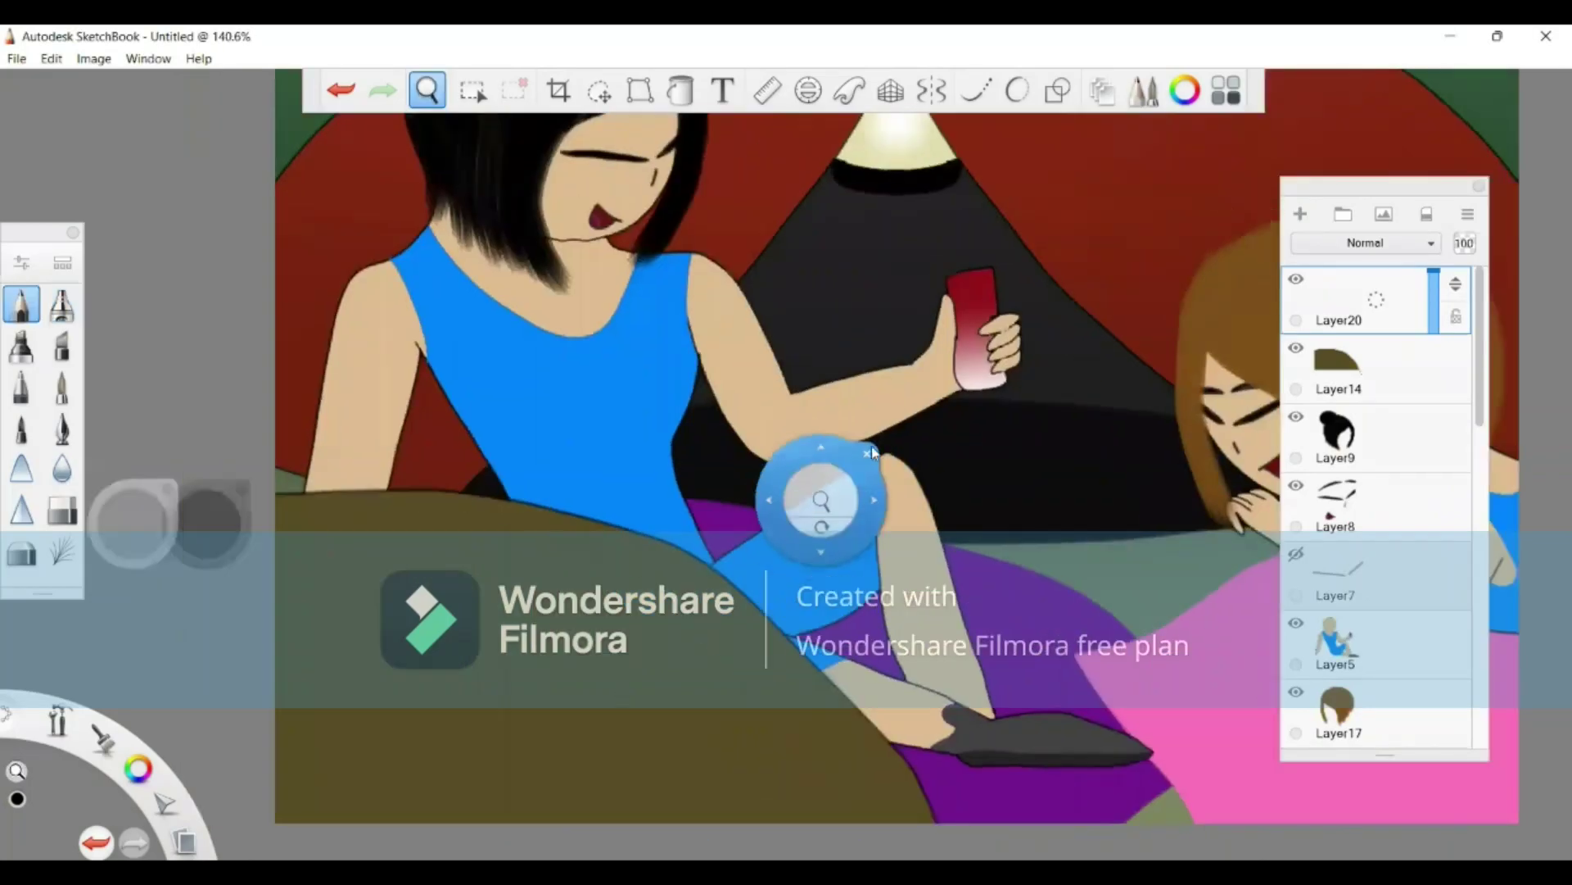
pyautogui.click(870, 451)
pyautogui.click(976, 90)
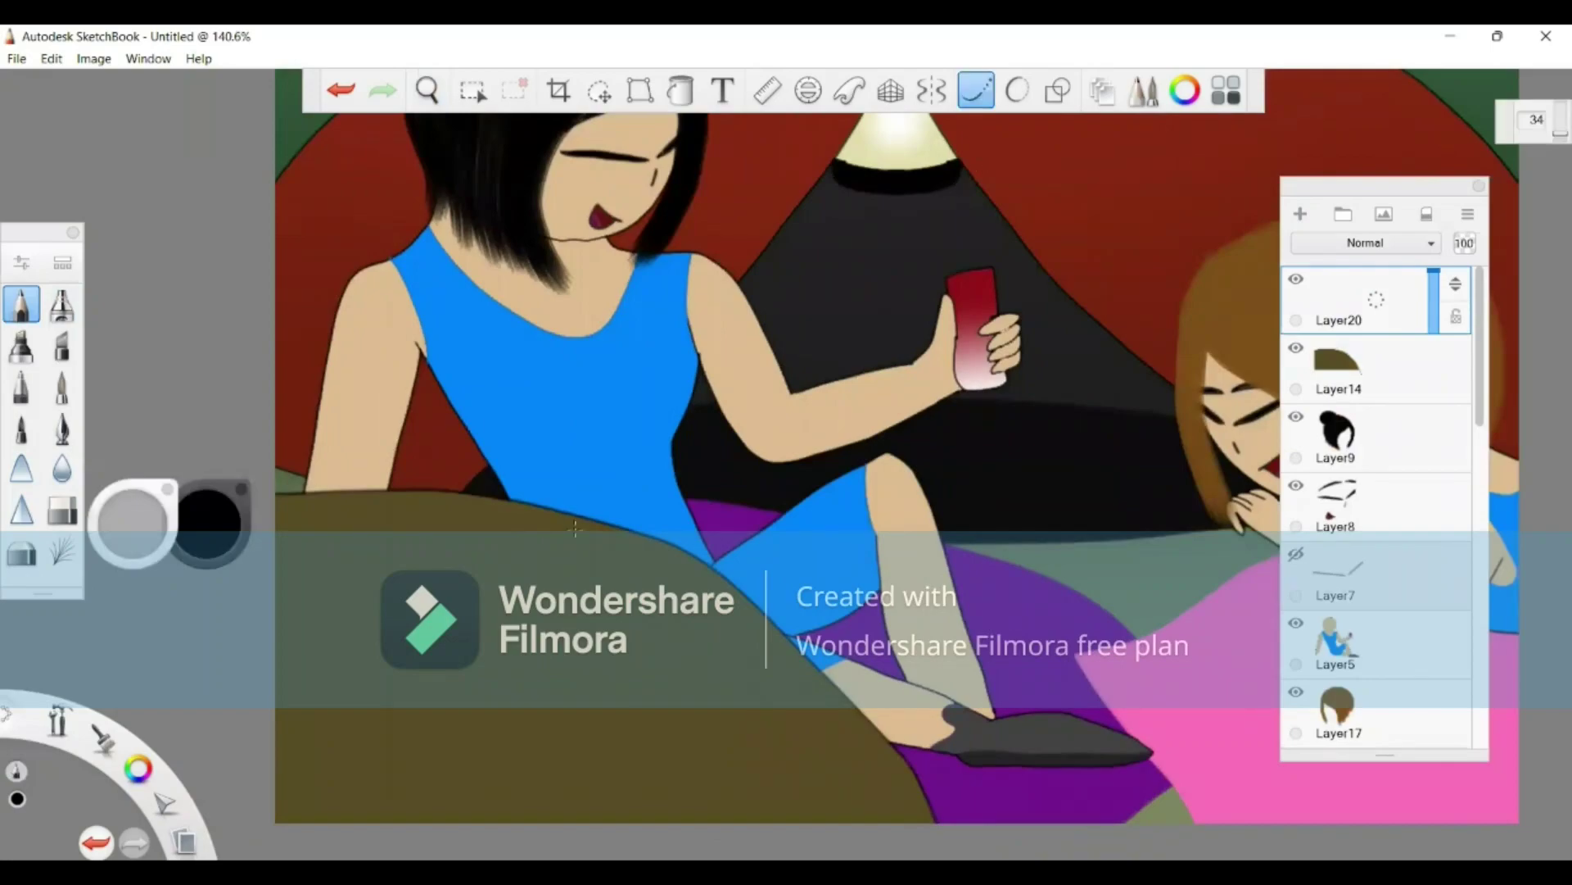
pyautogui.moveTo(739, 668)
pyautogui.mouseDown()
pyautogui.moveTo(724, 547)
pyautogui.moveTo(534, 524)
pyautogui.moveTo(568, 685)
pyautogui.moveTo(747, 668)
pyautogui.mouseUp()
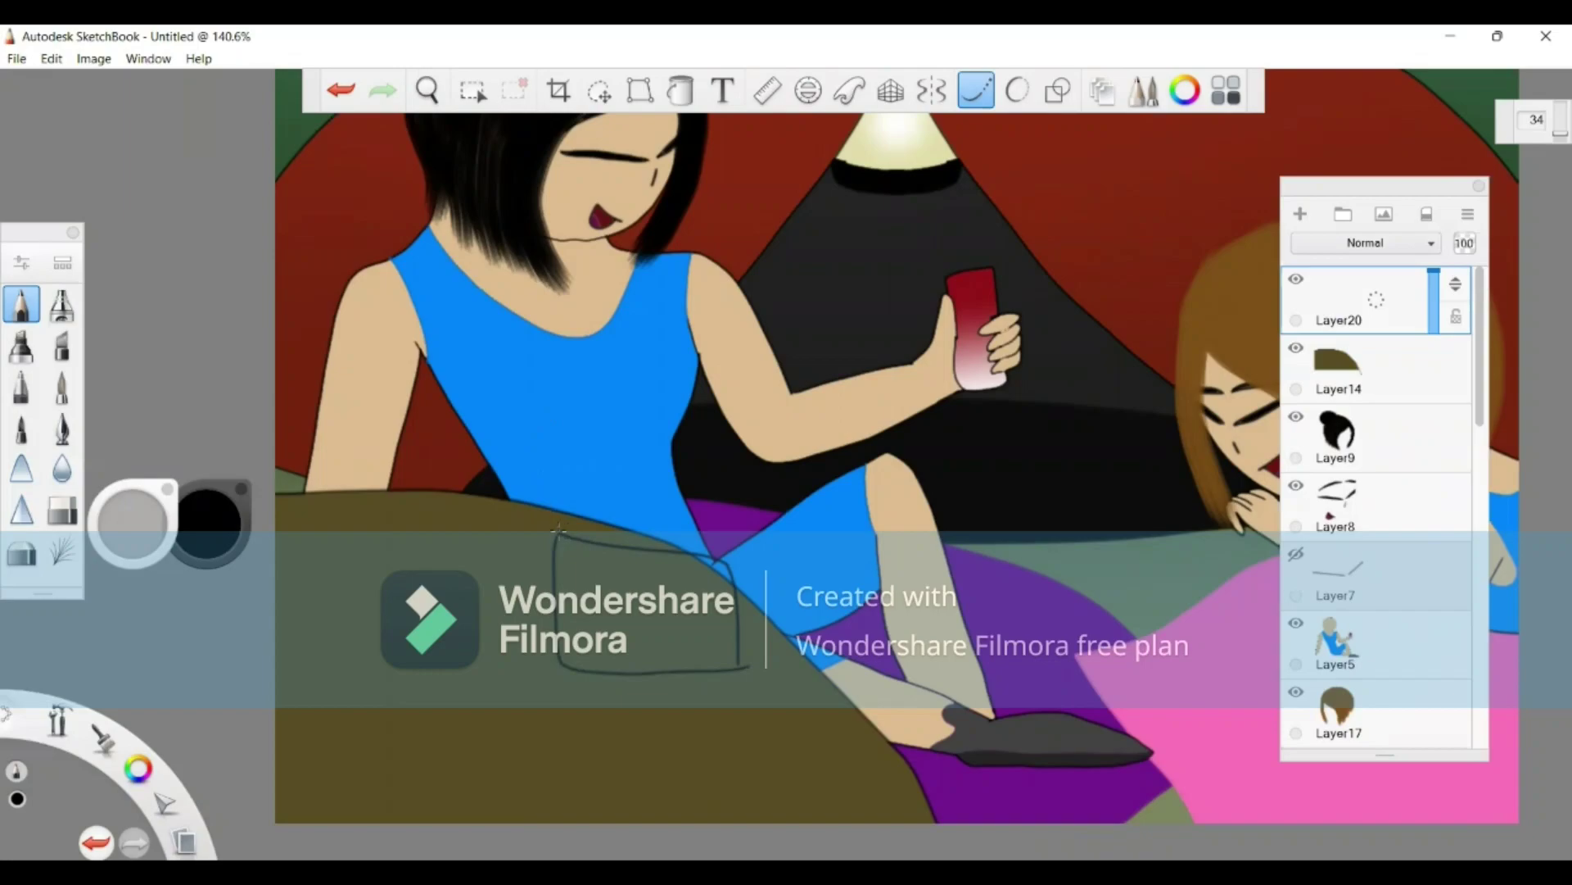
# Step: Draw overlapping curved shapes sticking out of the bag's upper edge, undoing and redrawing the misplaced strokes
pyautogui.moveTo(578, 509)
pyautogui.mouseDown()
pyautogui.moveTo(620, 506)
pyautogui.moveTo(644, 550)
pyautogui.mouseUp()
pyautogui.click(341, 91)
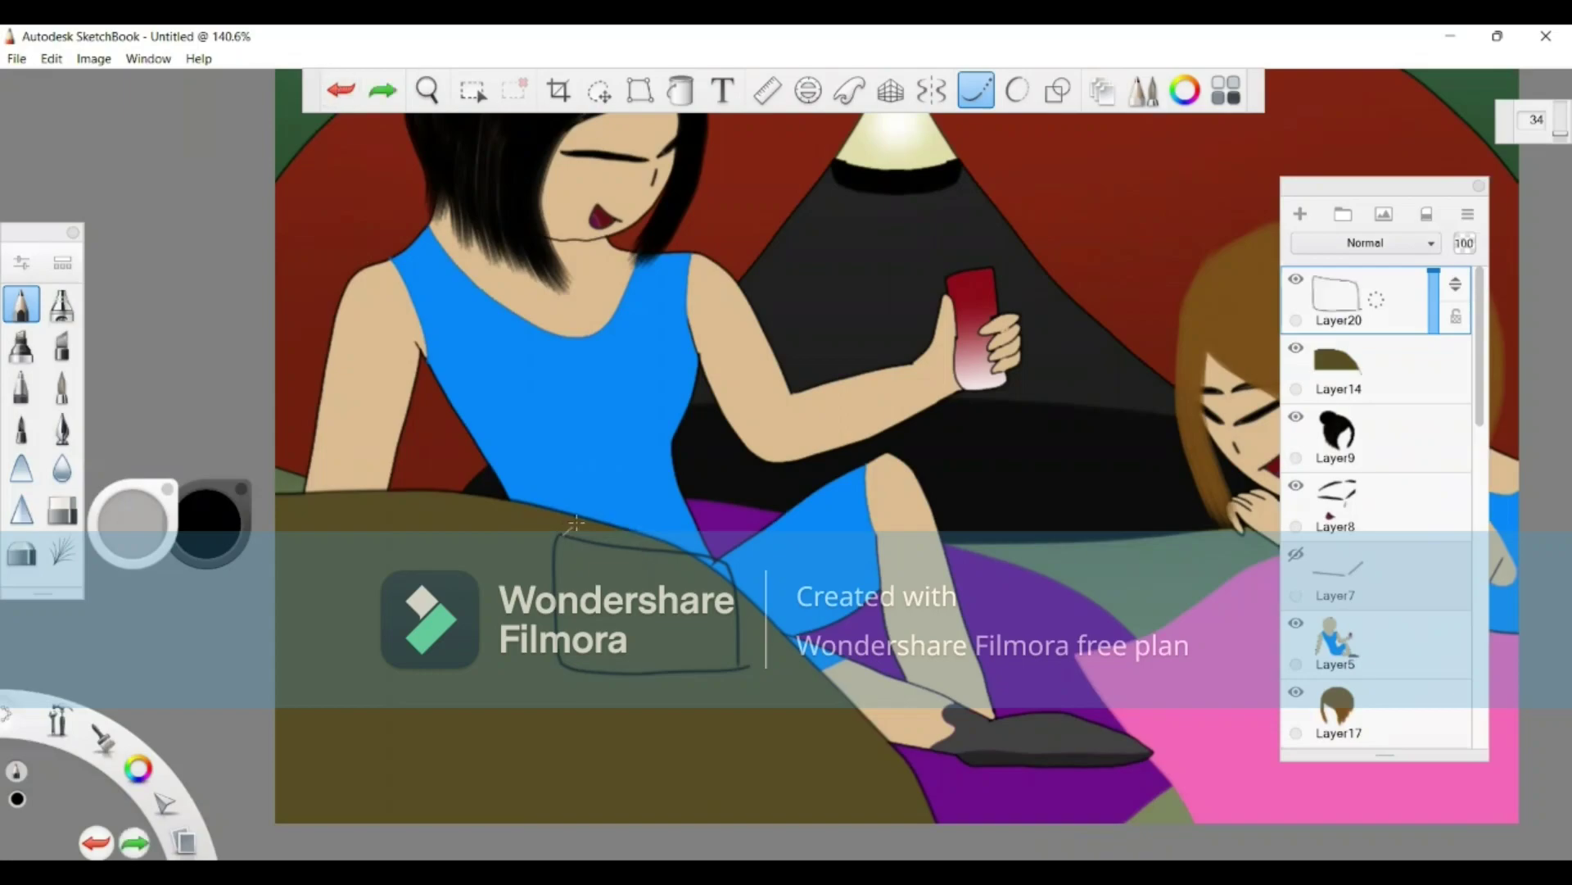
pyautogui.moveTo(576, 522)
pyautogui.mouseDown()
pyautogui.moveTo(659, 535)
pyautogui.moveTo(674, 575)
pyautogui.moveTo(650, 526)
pyautogui.moveTo(711, 540)
pyautogui.moveTo(730, 577)
pyautogui.moveTo(680, 531)
pyautogui.moveTo(717, 532)
pyautogui.moveTo(733, 583)
pyautogui.mouseUp()
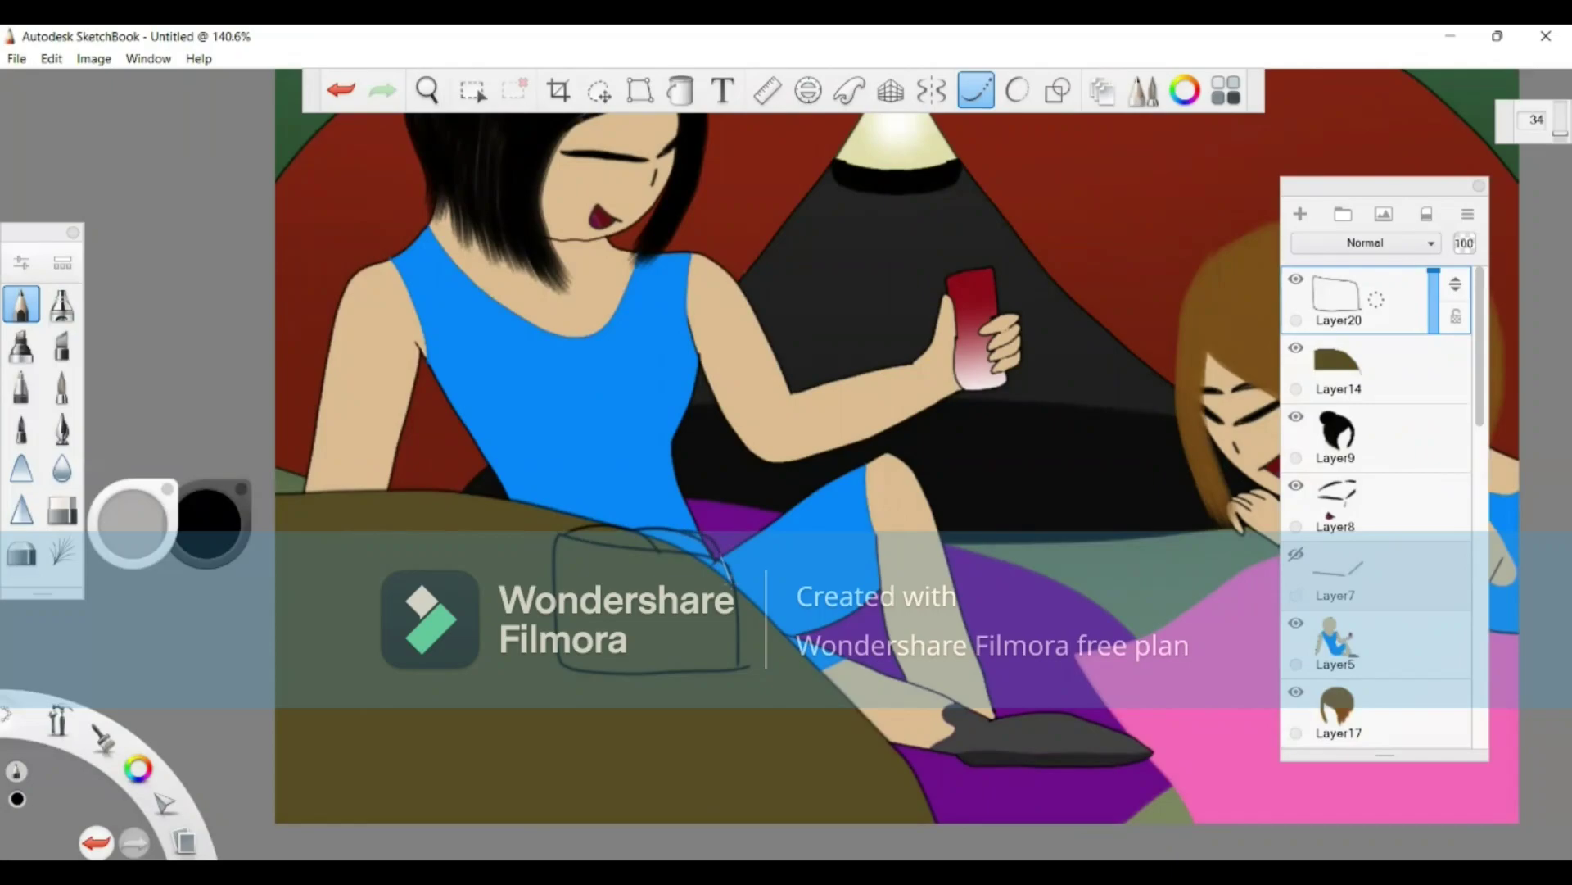
pyautogui.click(427, 90)
pyautogui.moveTo(625, 516); pyautogui.dragTo(709, 467)
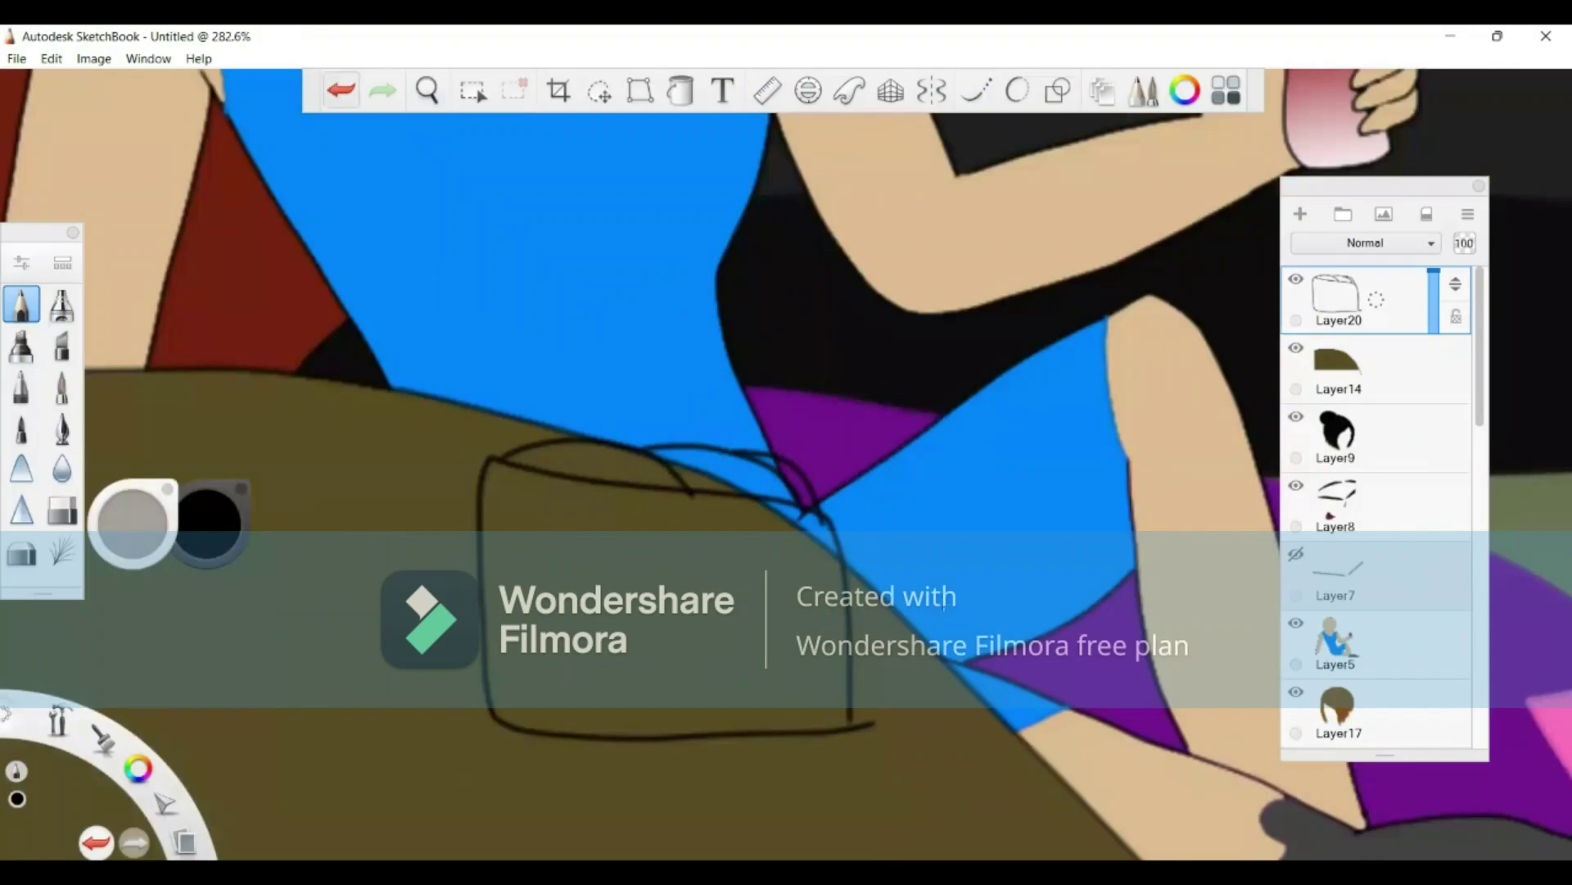
pyautogui.click(341, 90)
pyautogui.moveTo(825, 512); pyautogui.dragTo(778, 460)
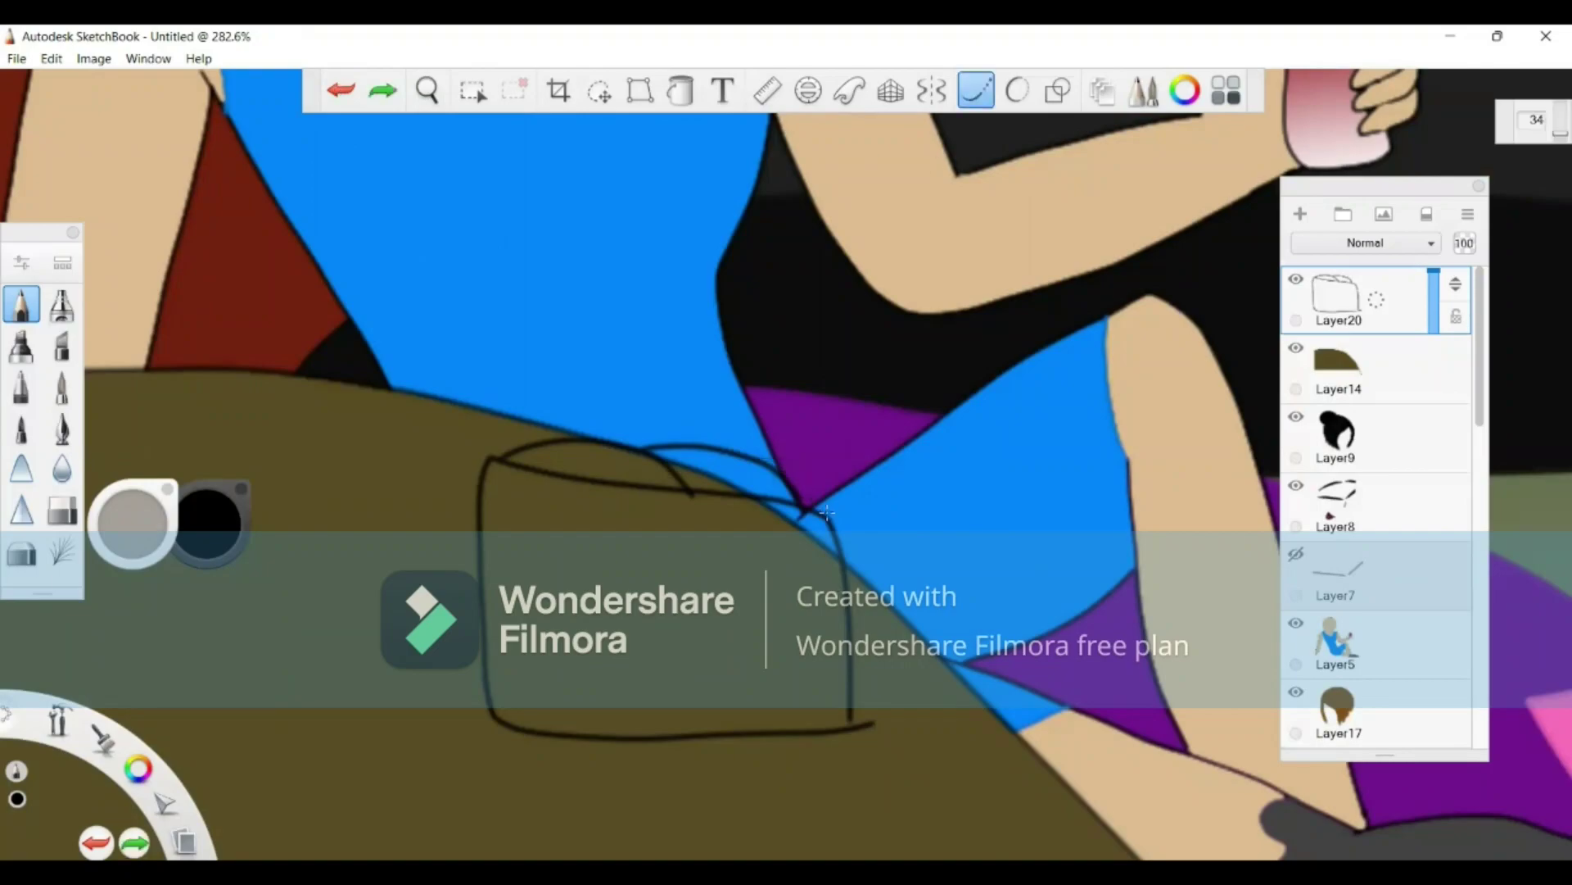
pyautogui.moveTo(823, 496)
pyautogui.mouseDown()
pyautogui.moveTo(797, 460)
pyautogui.moveTo(732, 460)
pyautogui.mouseUp()
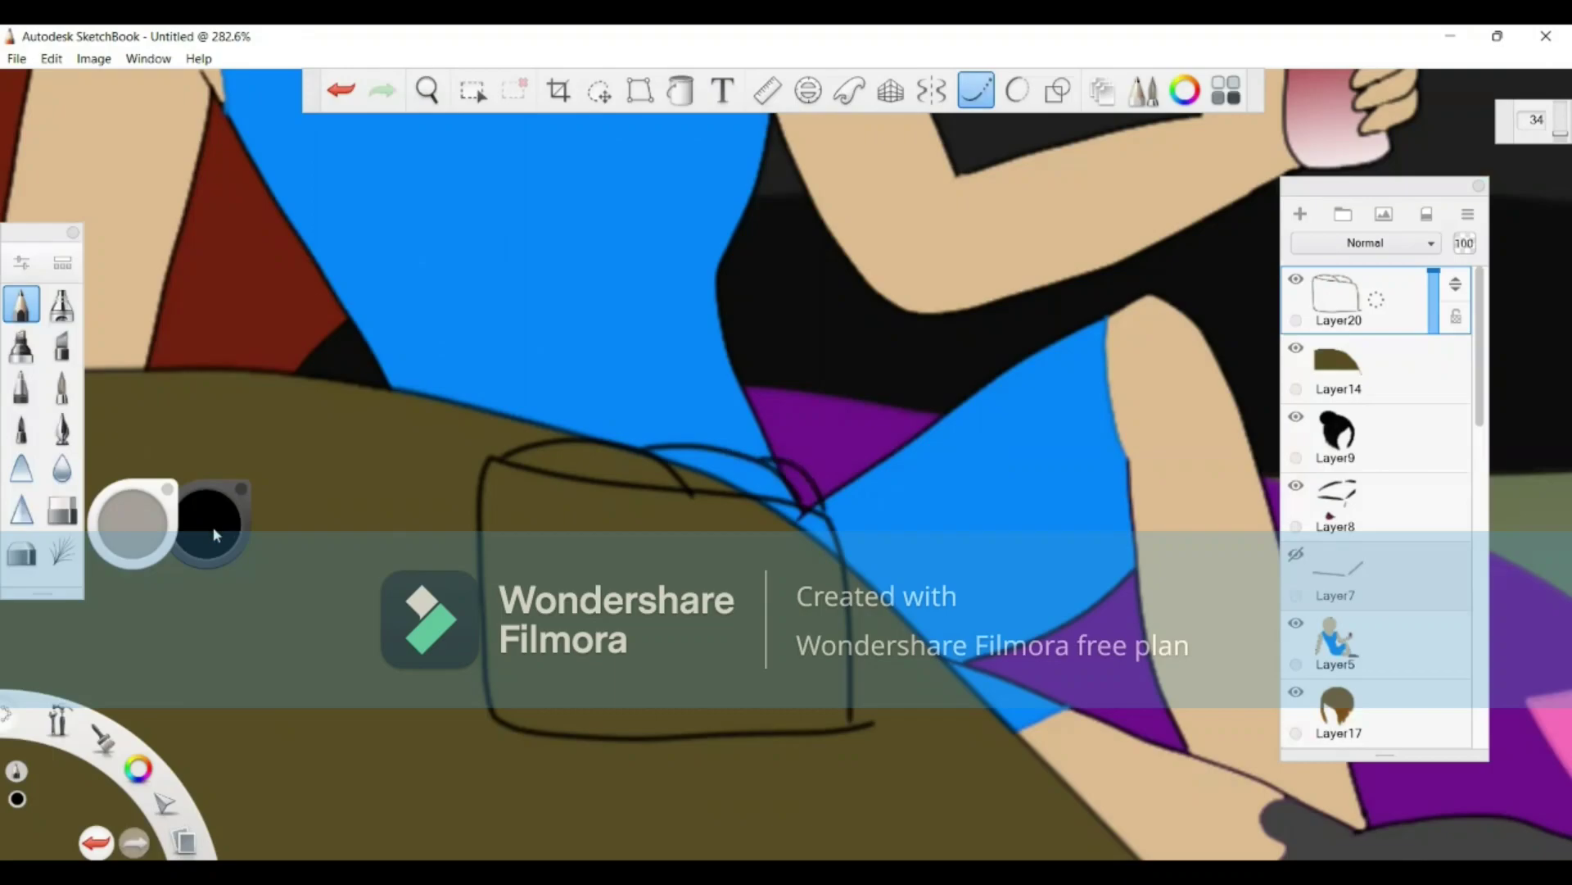
# Step: Close the gap at the bag outline's lower corner and flood fill the bag's front with pale khaki
pyautogui.click(195, 514)
pyautogui.click(192, 524)
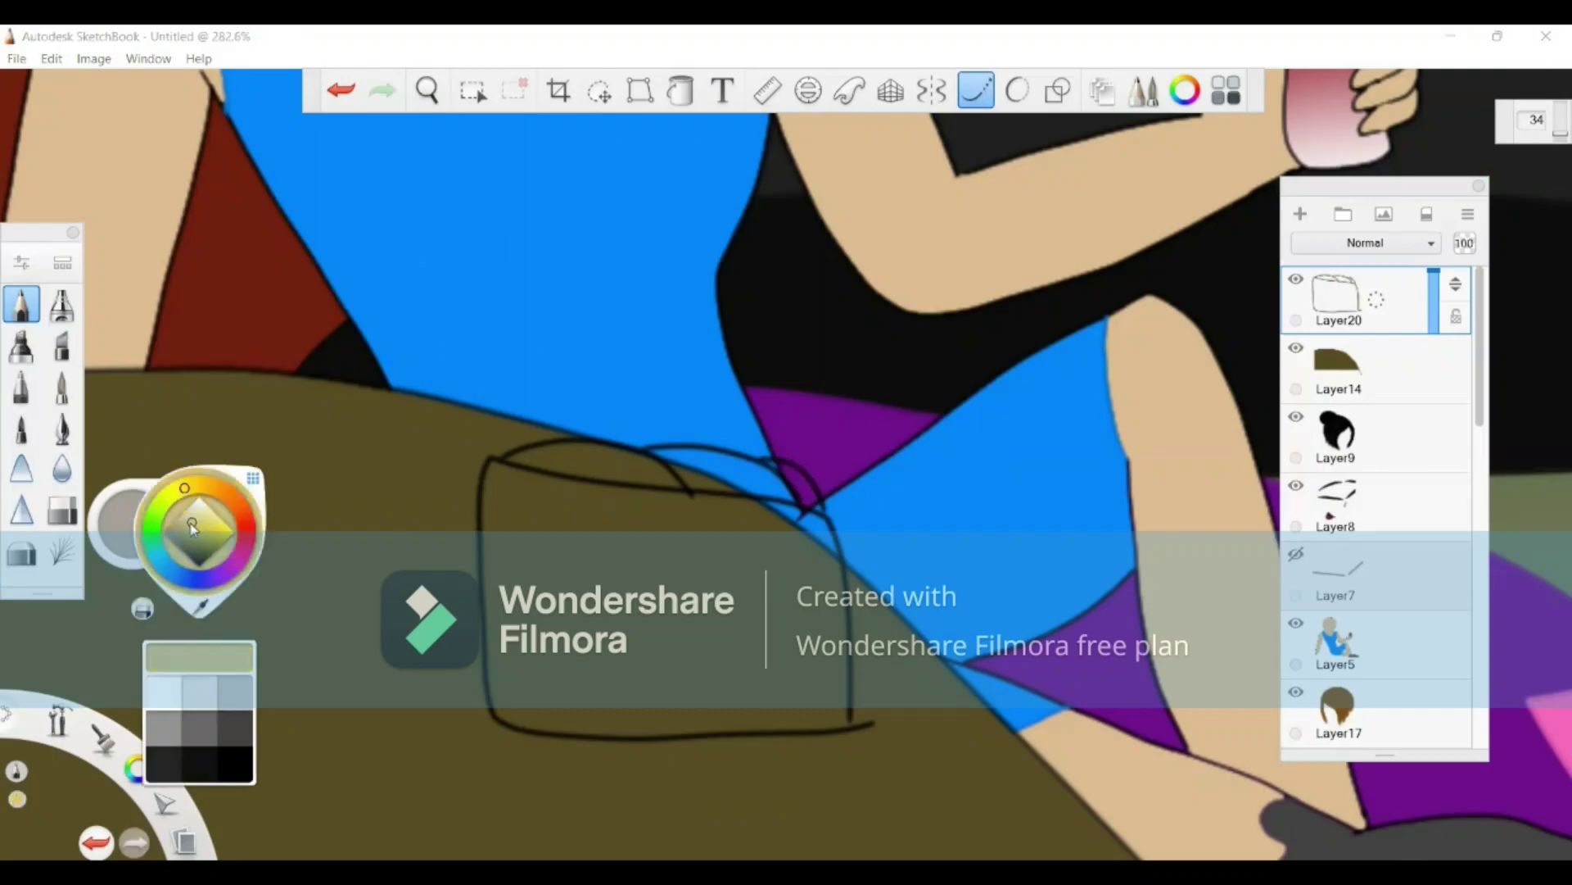
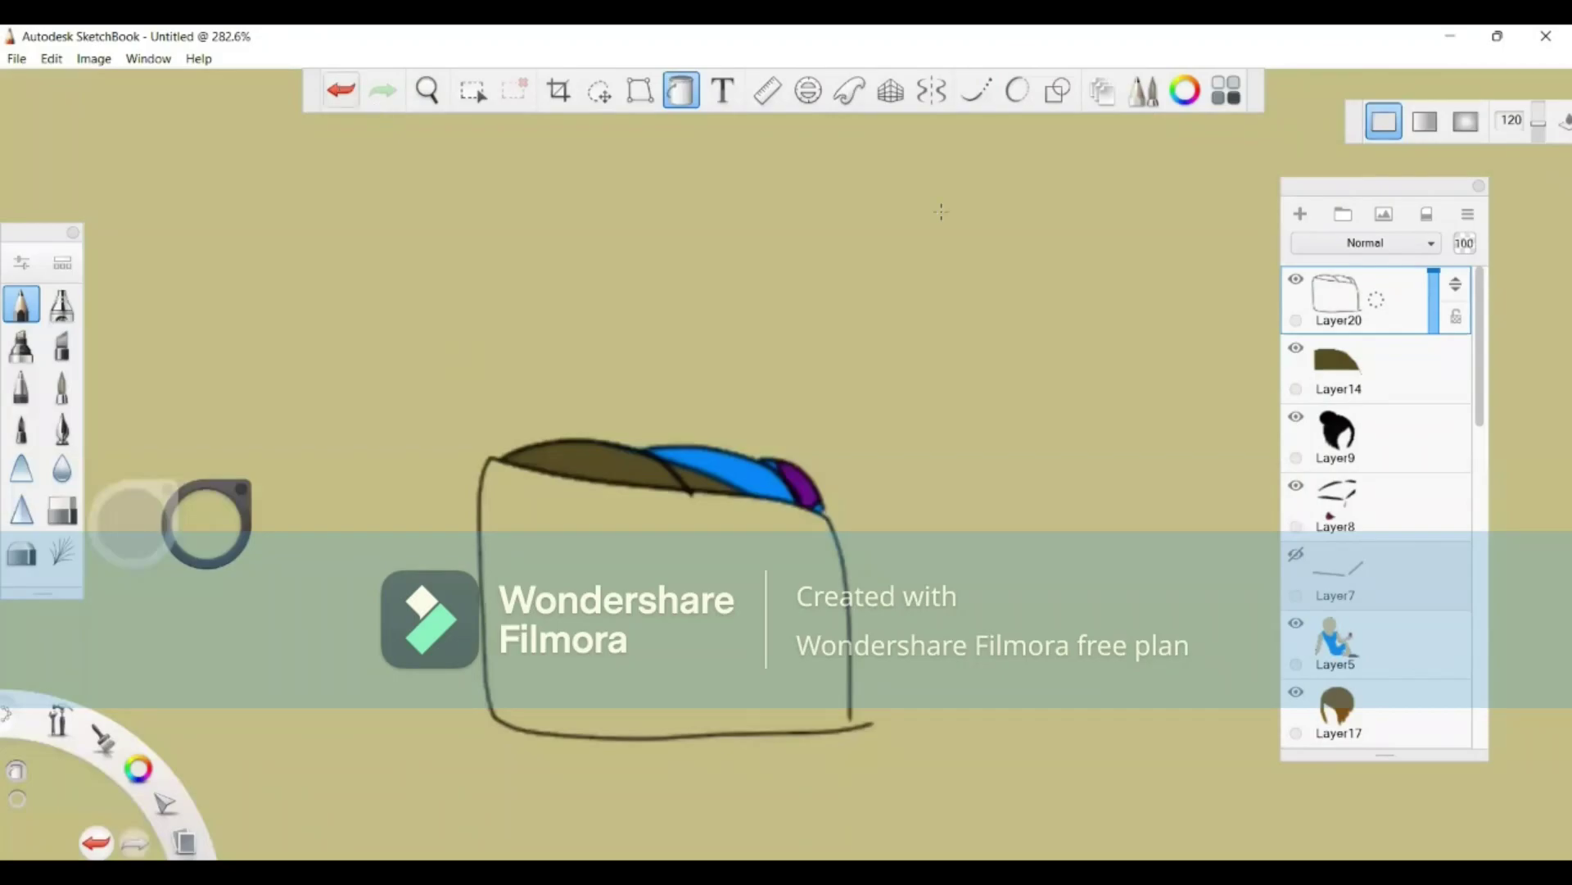
pyautogui.hotkey('ctrl', 'z')
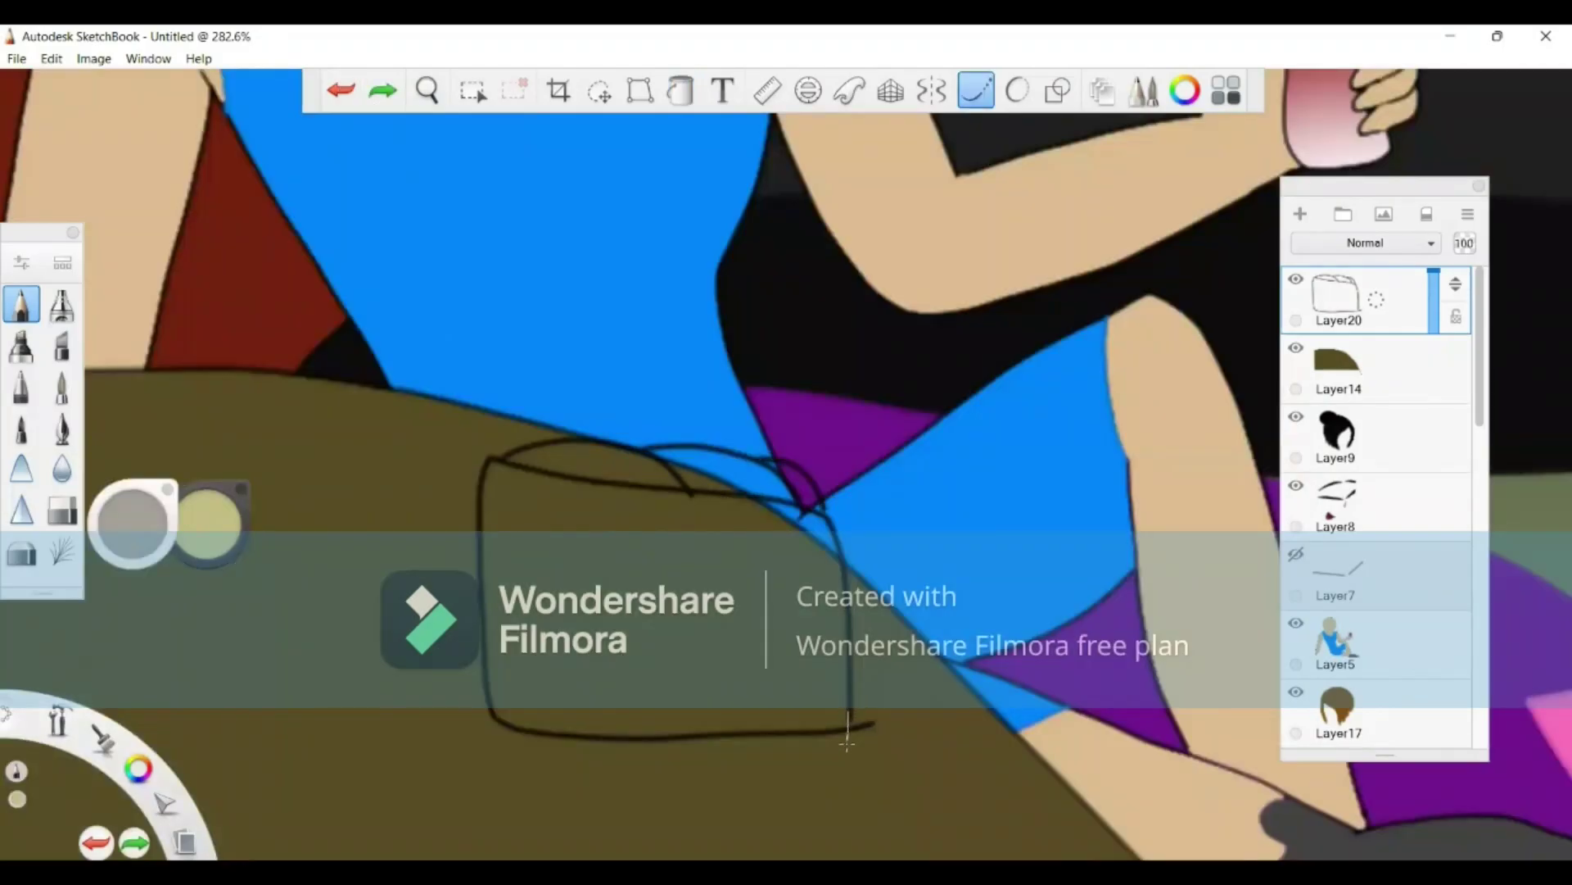
pyautogui.moveTo(846, 737); pyautogui.dragTo(847, 721)
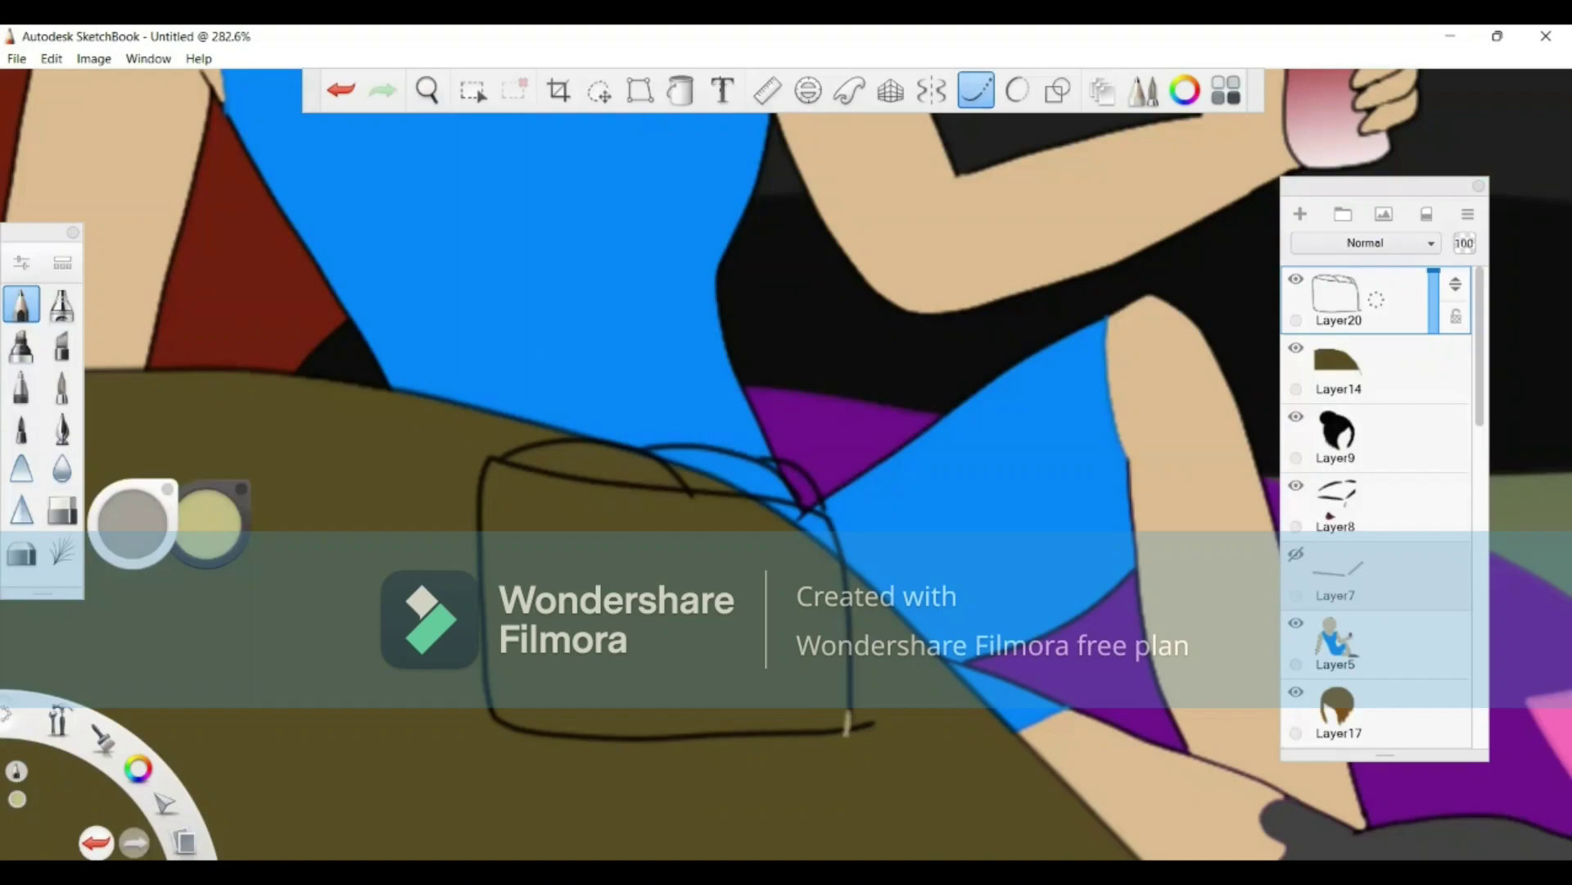
pyautogui.click(606, 577)
# Step: Flood fill the large curved shape at the left of the bag's opening with dark green
pyautogui.click(204, 525)
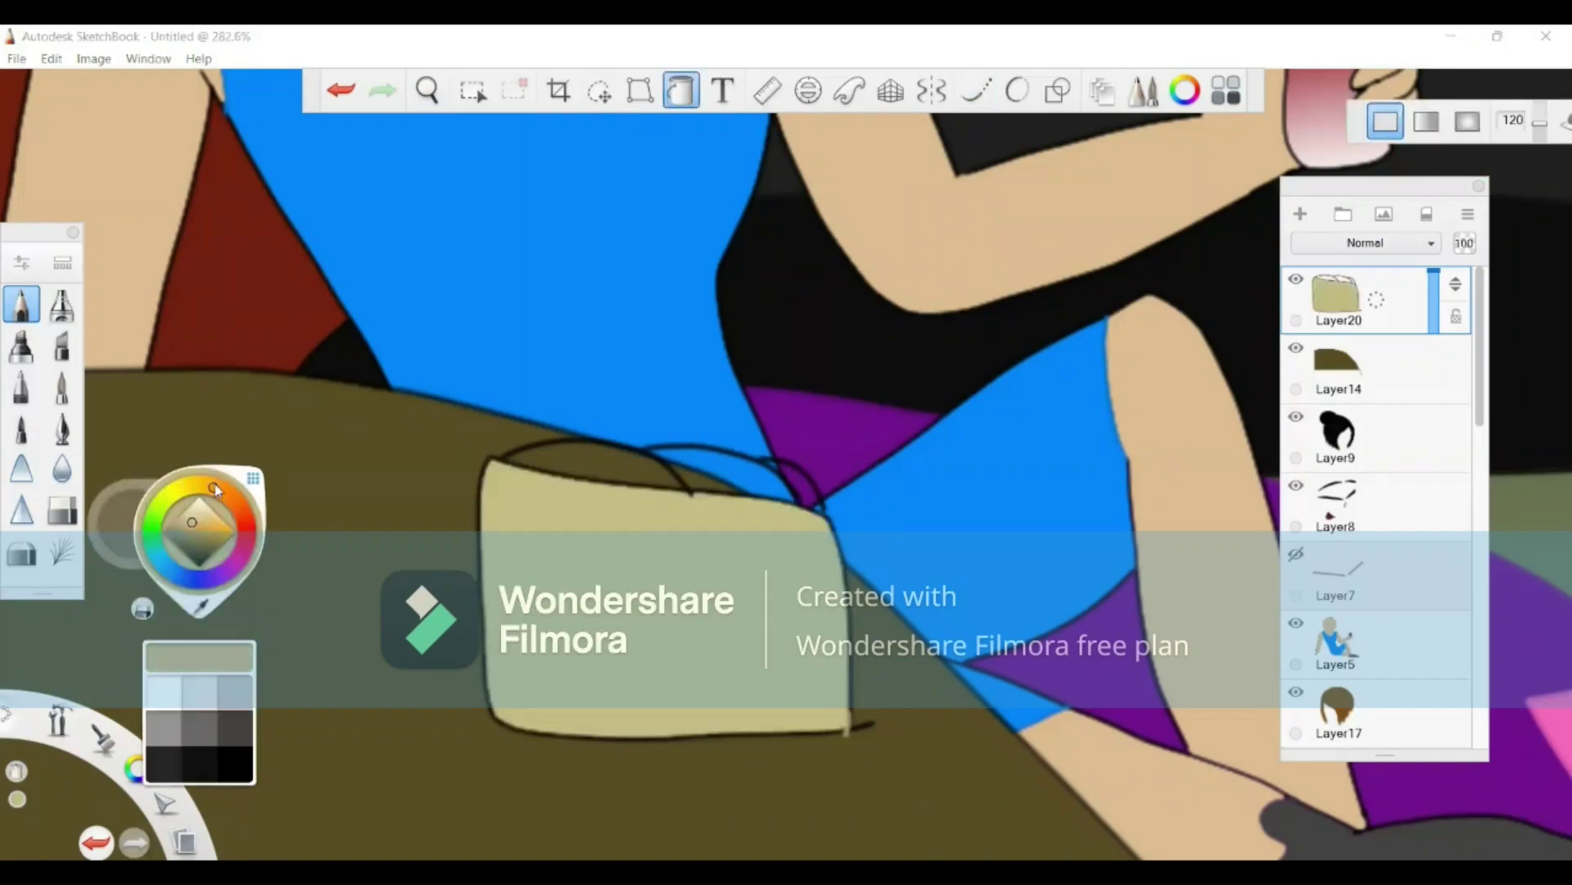
pyautogui.click(213, 538)
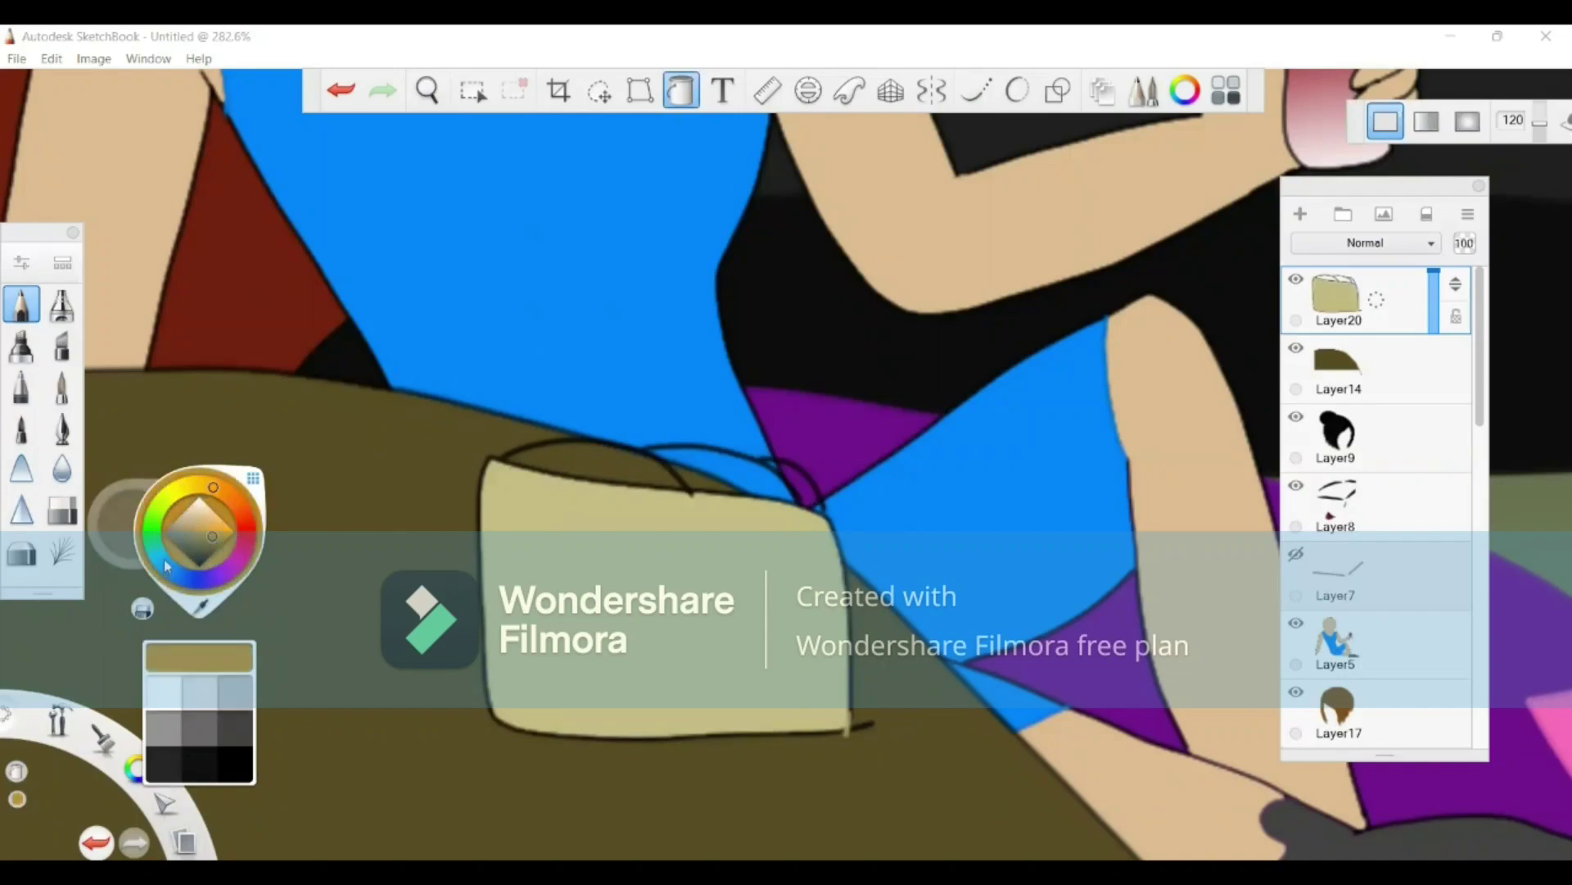
pyautogui.click(154, 539)
pyautogui.click(213, 550)
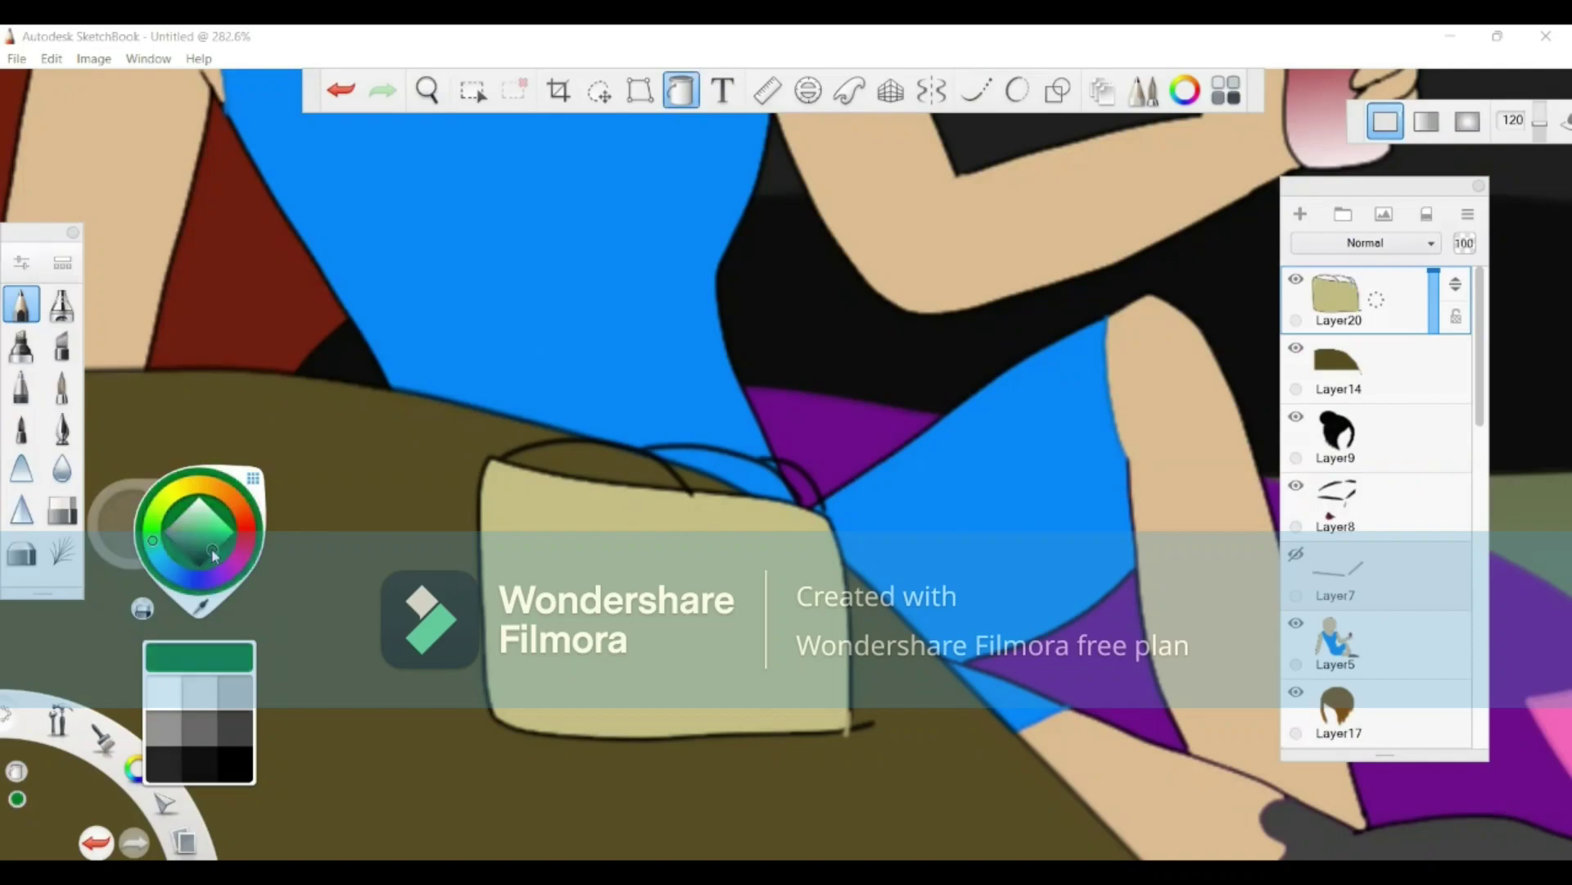
pyautogui.click(596, 463)
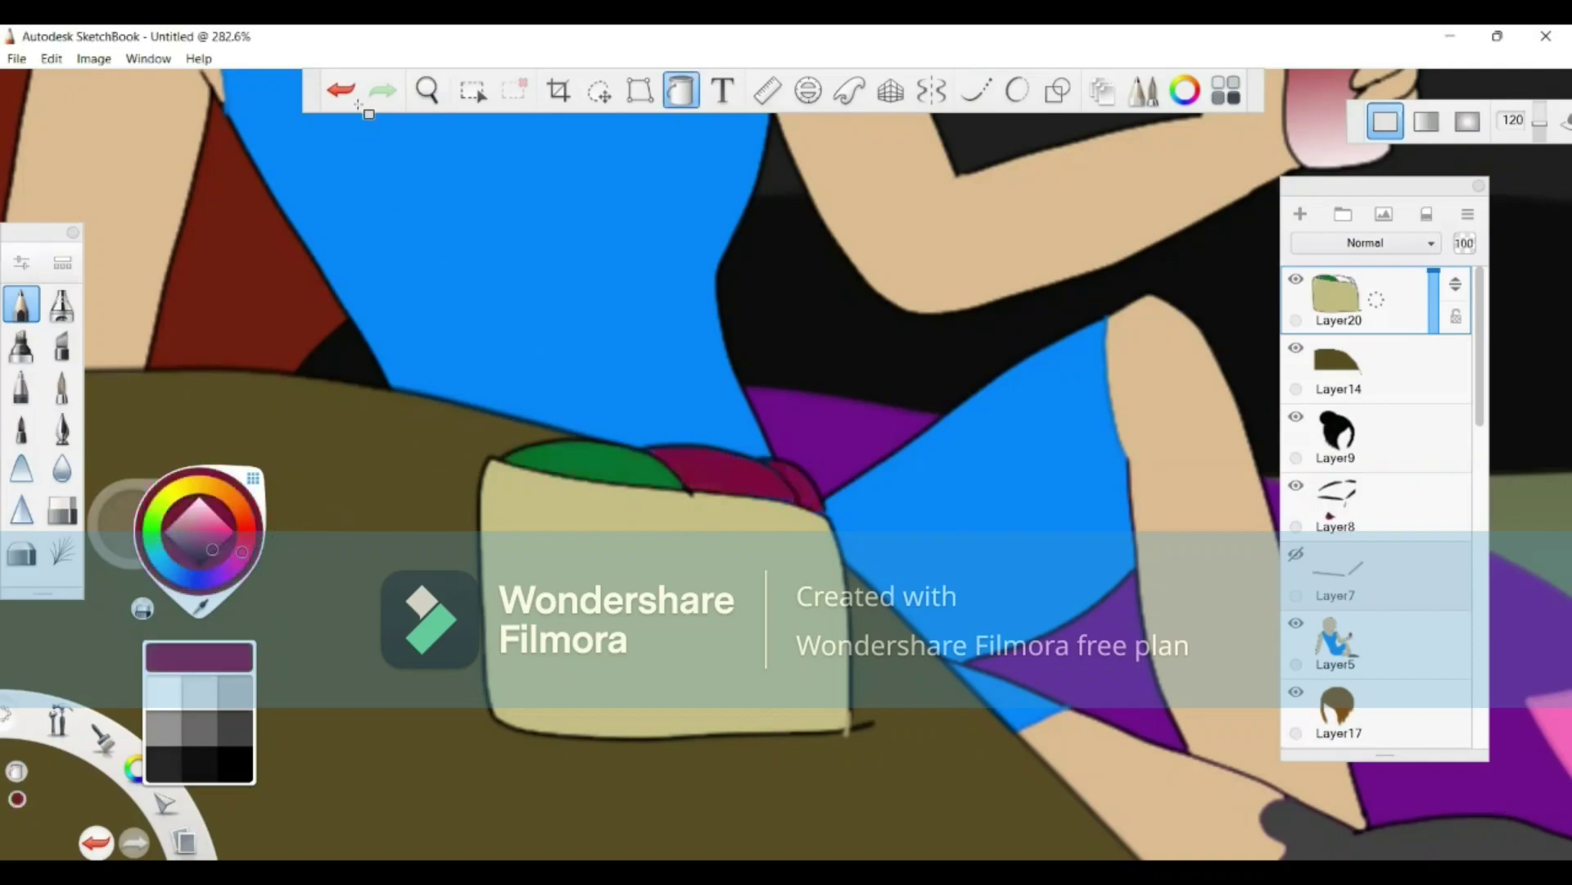
# Step: Undo the magenta fill and flood fill the remaining curved shapes in the bag's opening with orange
pyautogui.click(225, 495)
pyautogui.click(229, 536)
pyautogui.hotkey('ctrl', 'z')
pyautogui.click(758, 481)
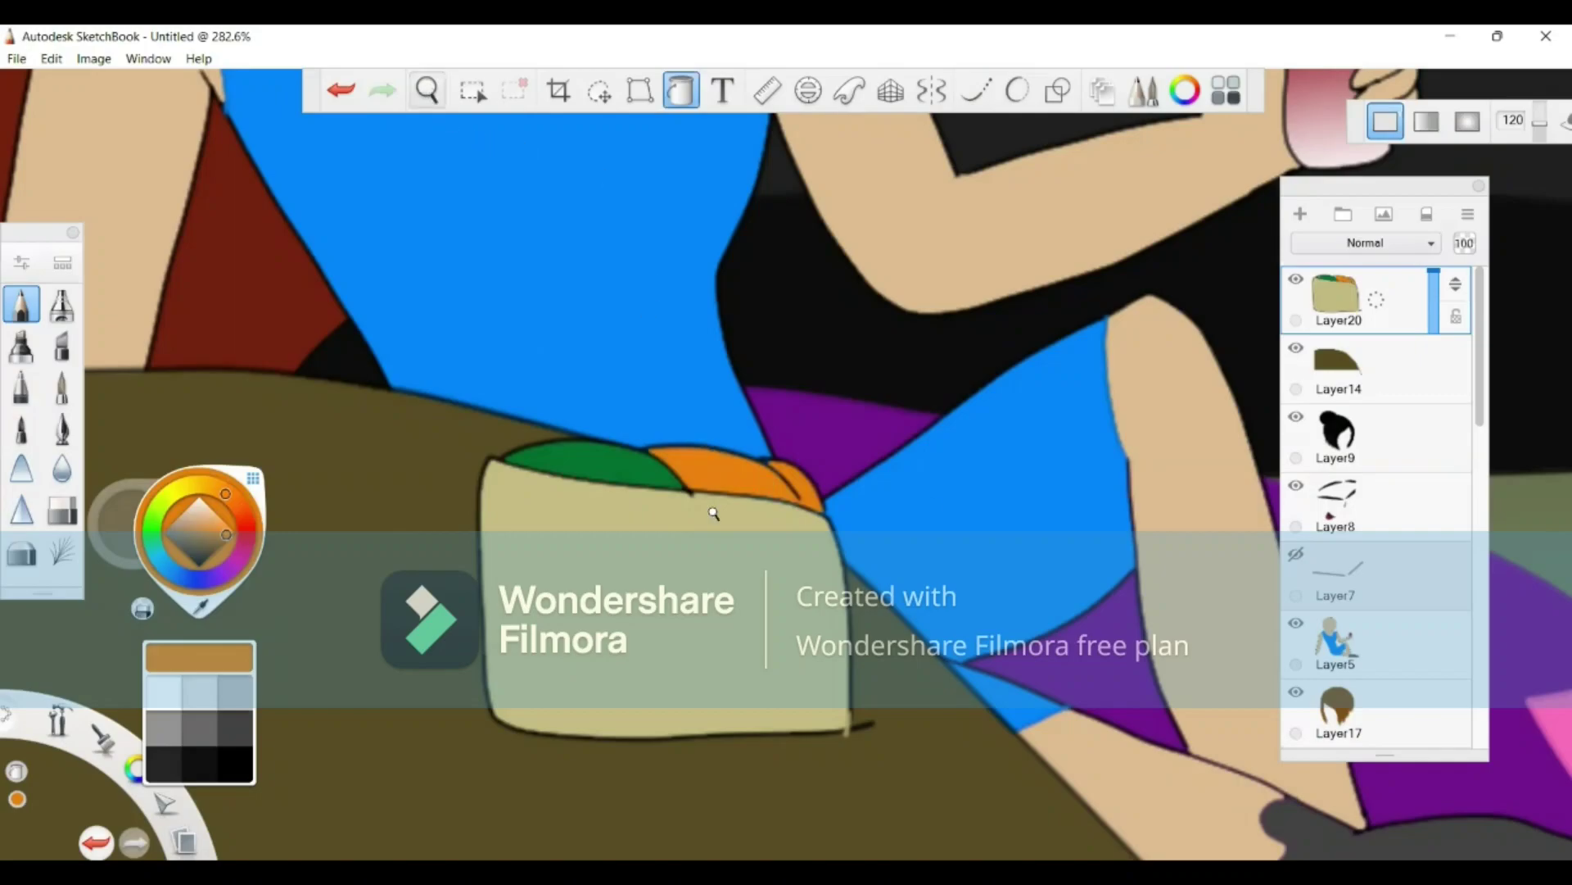
# Step: Outline a round-bellied vase with spiky leaves left of the bag using black pencil steady strokes
pyautogui.scroll(-3, 770, 550)
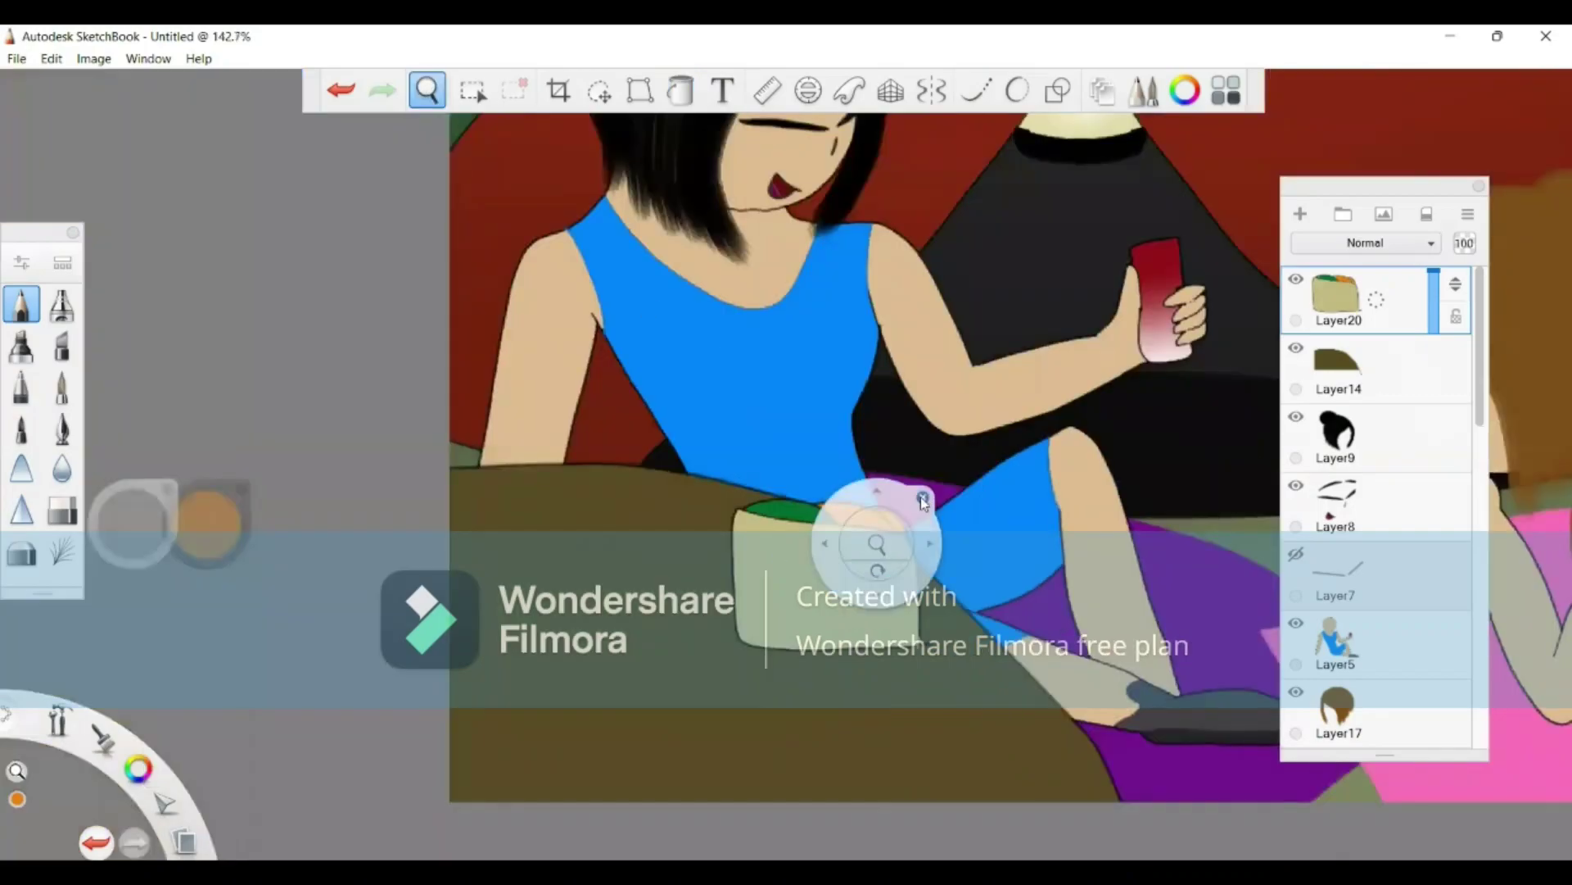
pyautogui.click(924, 499)
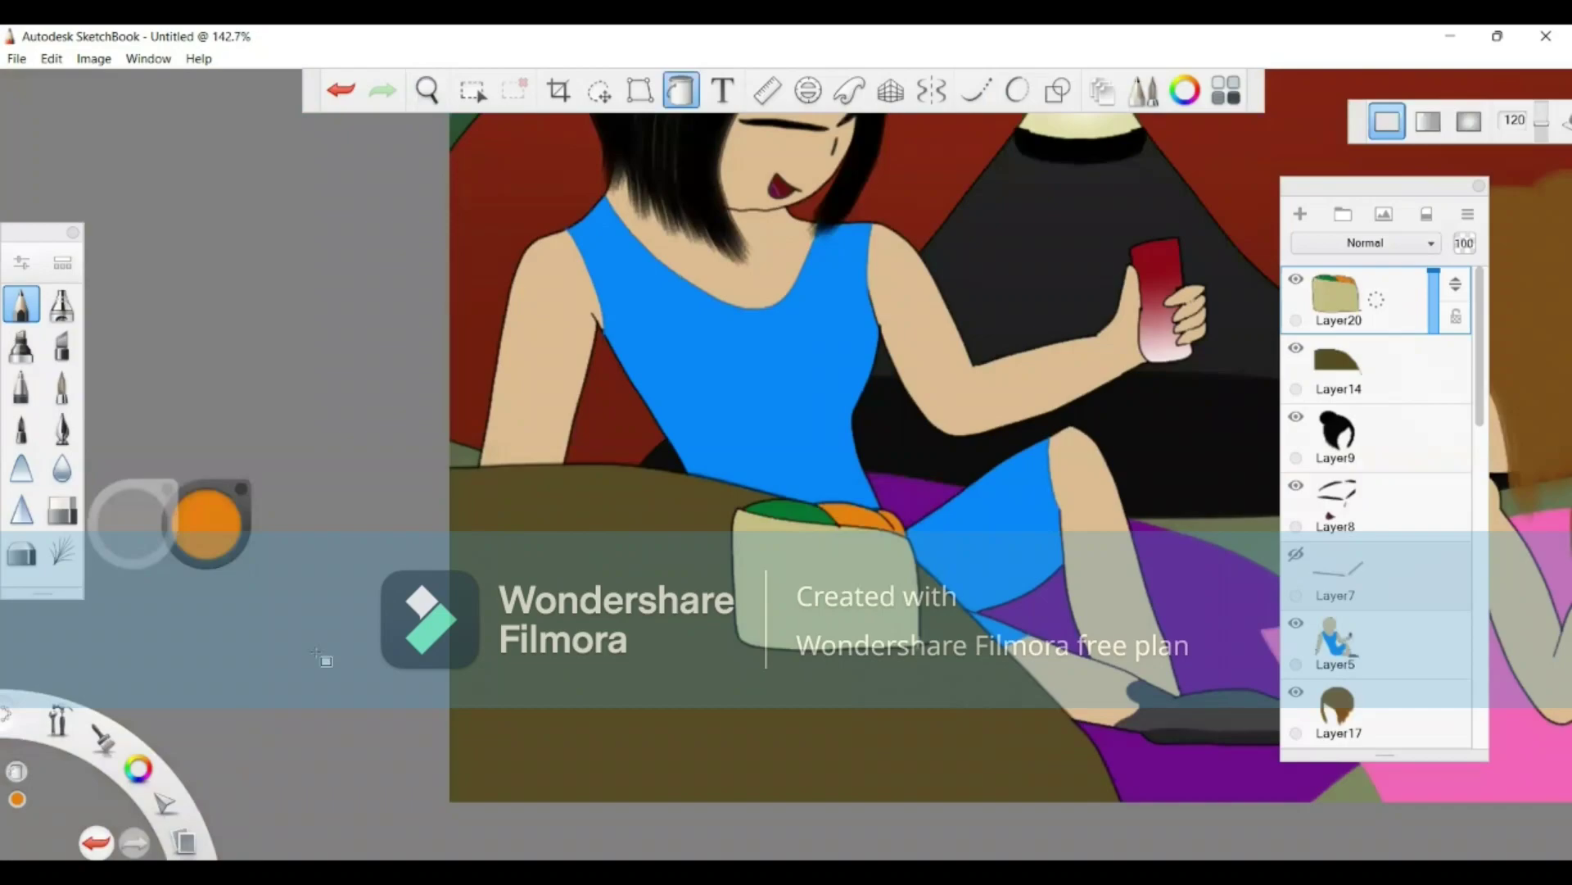
pyautogui.press('Escape')
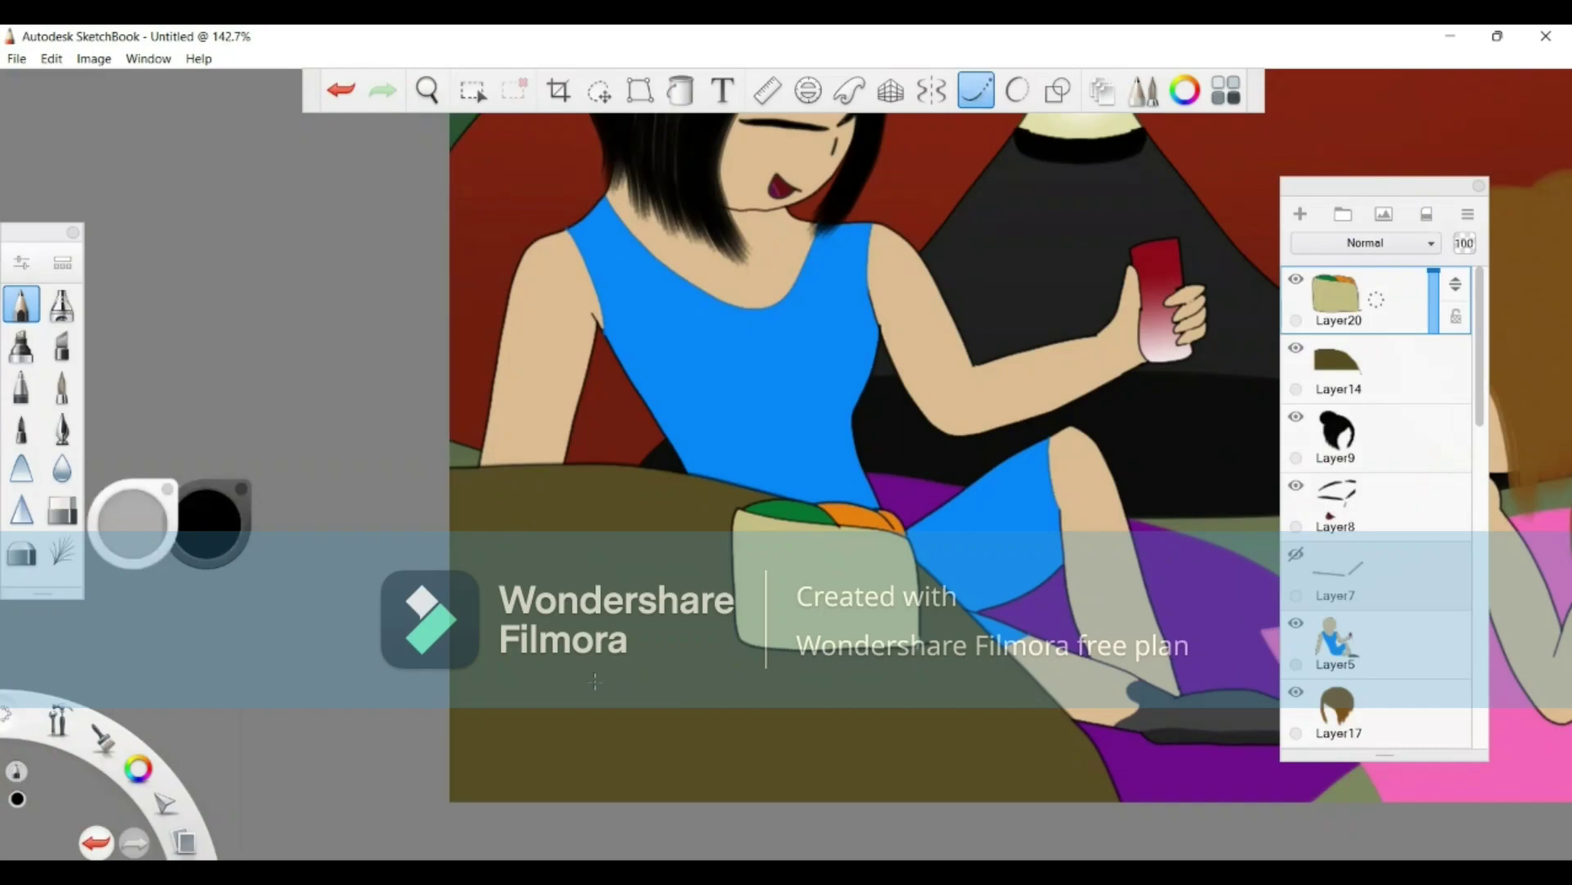
pyautogui.moveTo(654, 706)
pyautogui.mouseDown()
pyautogui.moveTo(670, 595)
pyautogui.moveTo(617, 534)
pyautogui.mouseUp()
pyautogui.moveTo(608, 705)
pyautogui.mouseDown()
pyautogui.moveTo(542, 620)
pyautogui.moveTo(572, 548)
pyautogui.moveTo(598, 542)
pyautogui.moveTo(488, 472)
pyautogui.moveTo(576, 529)
pyautogui.moveTo(512, 418)
pyautogui.moveTo(575, 452)
pyautogui.moveTo(610, 508)
pyautogui.moveTo(585, 393)
pyautogui.moveTo(639, 506)
pyautogui.moveTo(676, 450)
pyautogui.moveTo(641, 493)
pyautogui.moveTo(638, 570)
pyautogui.mouseUp()
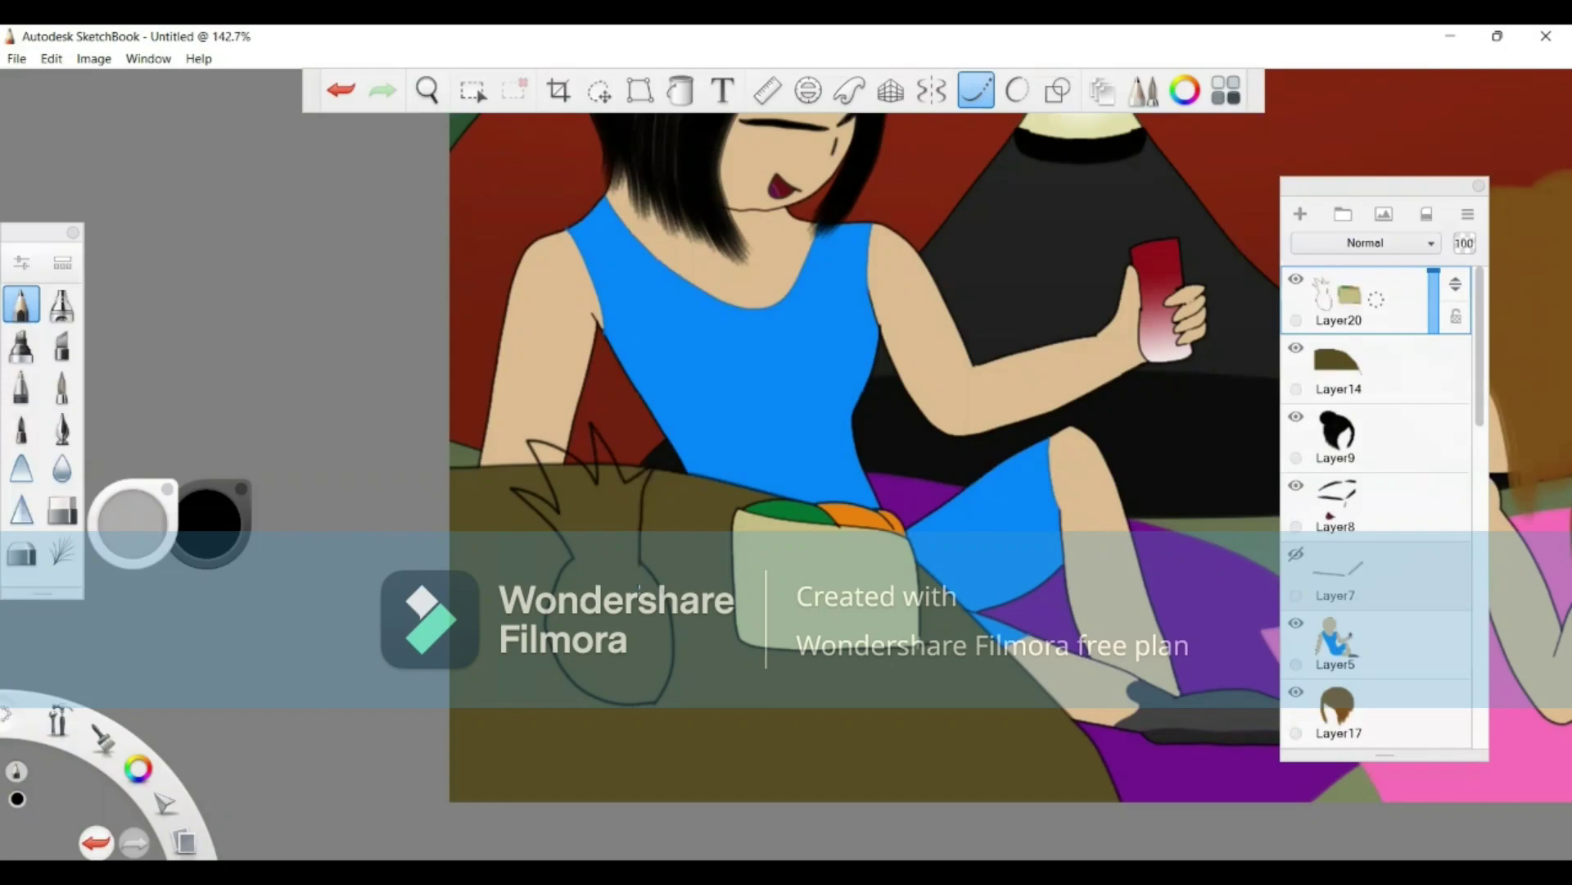
# Step: Close the top of the pineapple's round body with a dark yellow curve and flood fill the body with yellow
pyautogui.click(427, 92)
pyautogui.moveTo(520, 470); pyautogui.dragTo(652, 393)
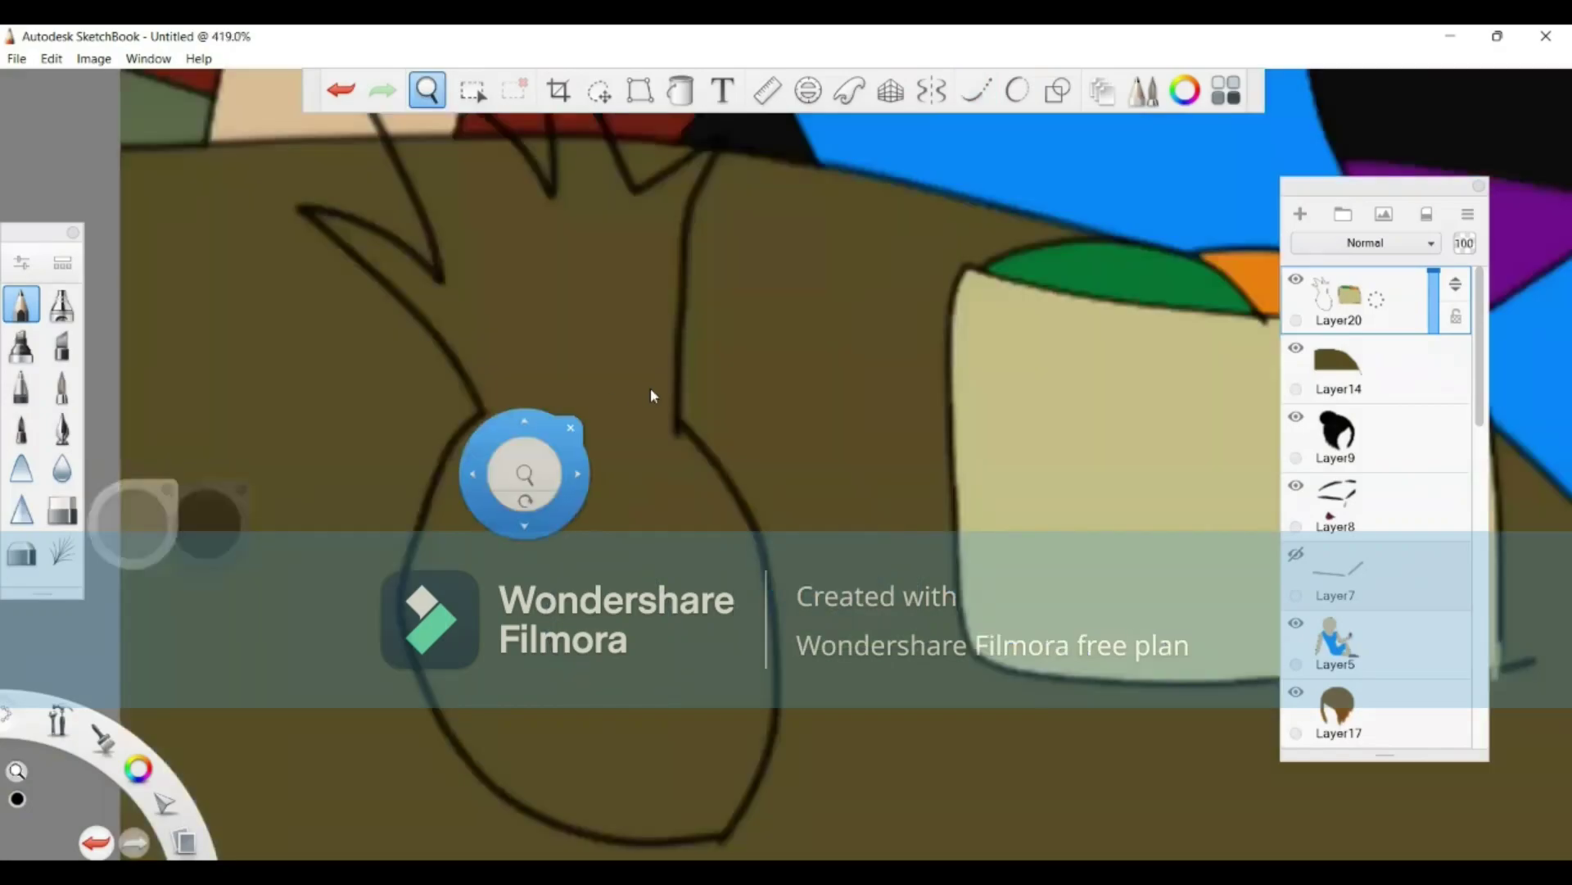
pyautogui.click(202, 528)
pyautogui.click(211, 547)
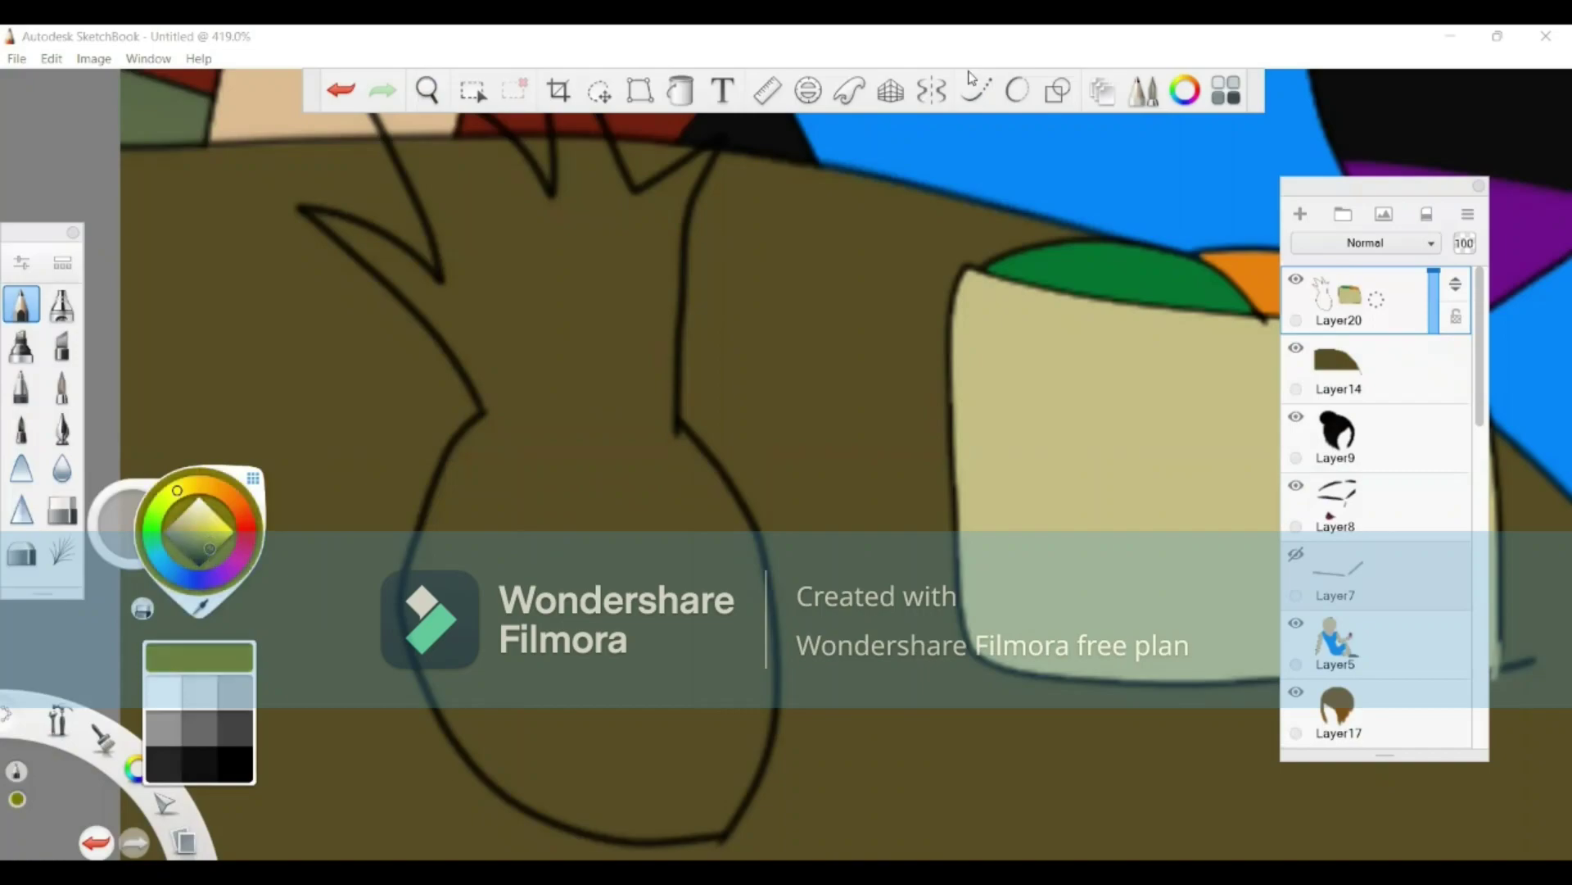
pyautogui.press('s')
pyautogui.moveTo(481, 412)
pyautogui.mouseDown()
pyautogui.moveTo(607, 411)
pyautogui.moveTo(693, 439)
pyautogui.mouseUp()
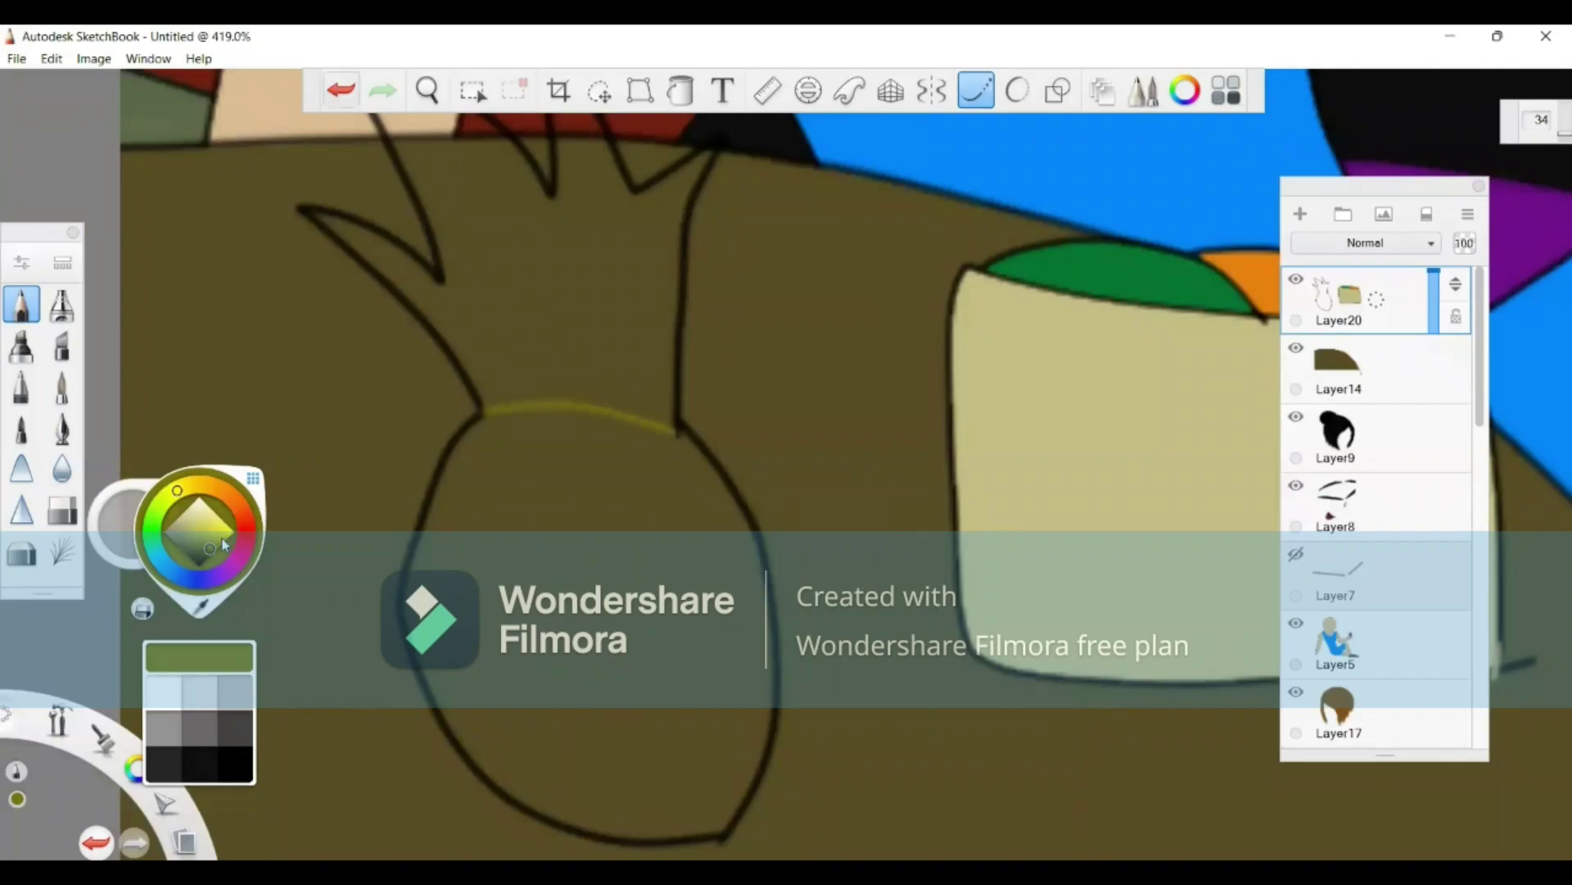
pyautogui.moveTo(482, 407)
pyautogui.mouseDown()
pyautogui.moveTo(655, 419)
pyautogui.moveTo(696, 443)
pyautogui.moveTo(687, 434)
pyautogui.mouseUp()
pyautogui.click(681, 90)
pyautogui.click(551, 459)
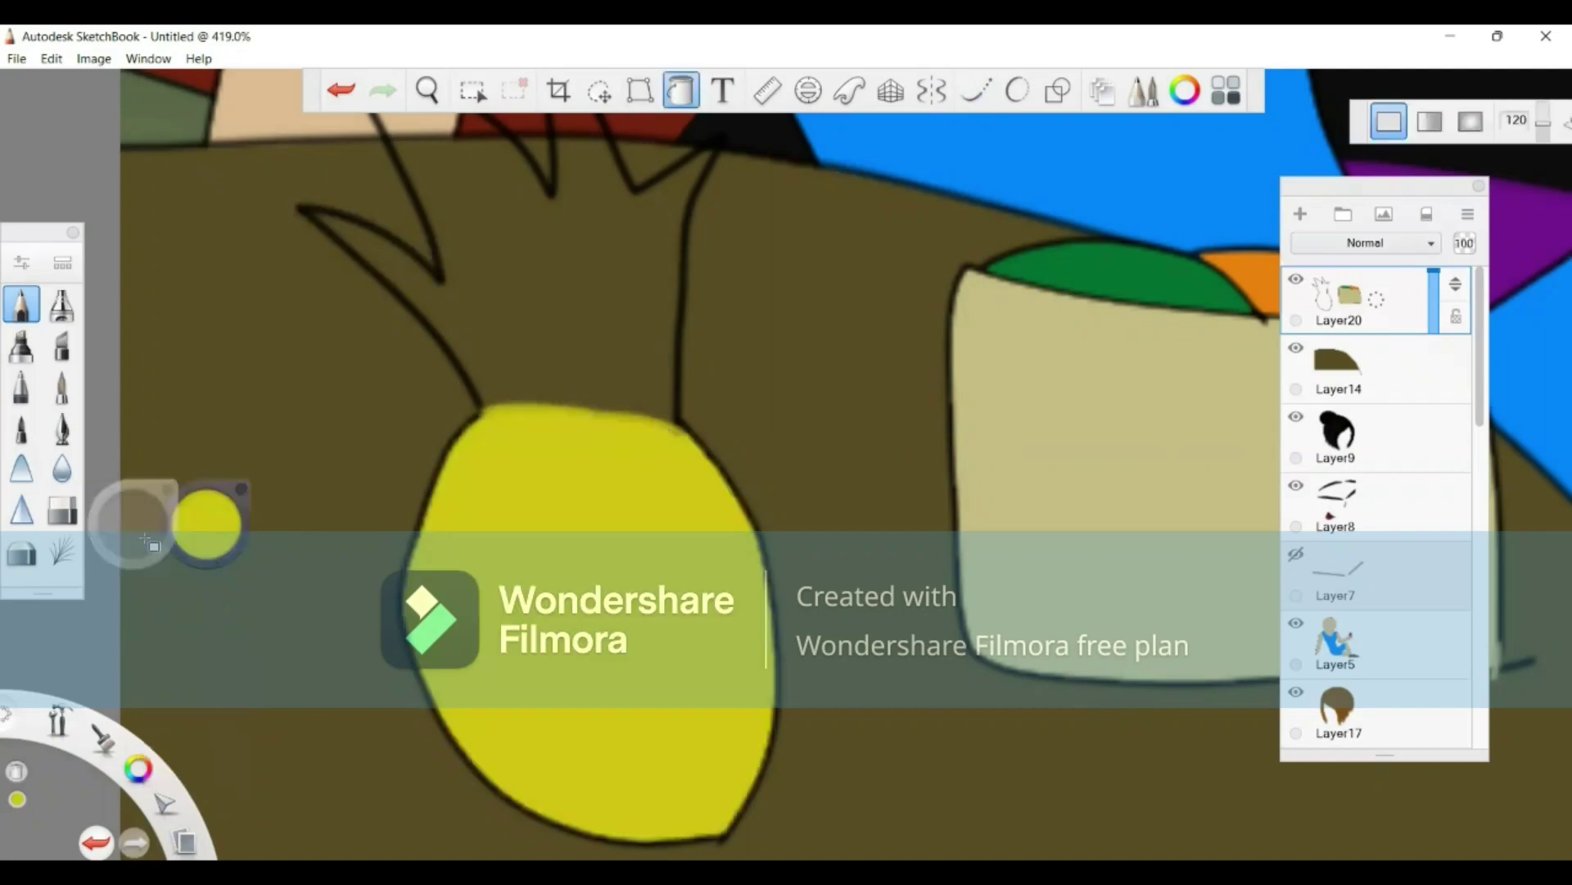
# Step: Flood fill the pineapple's spiky leaf crown with green
pyautogui.click(218, 522)
pyautogui.moveTo(167, 499)
pyautogui.mouseDown()
pyautogui.moveTo(153, 543)
pyautogui.moveTo(215, 543)
pyautogui.mouseUp()
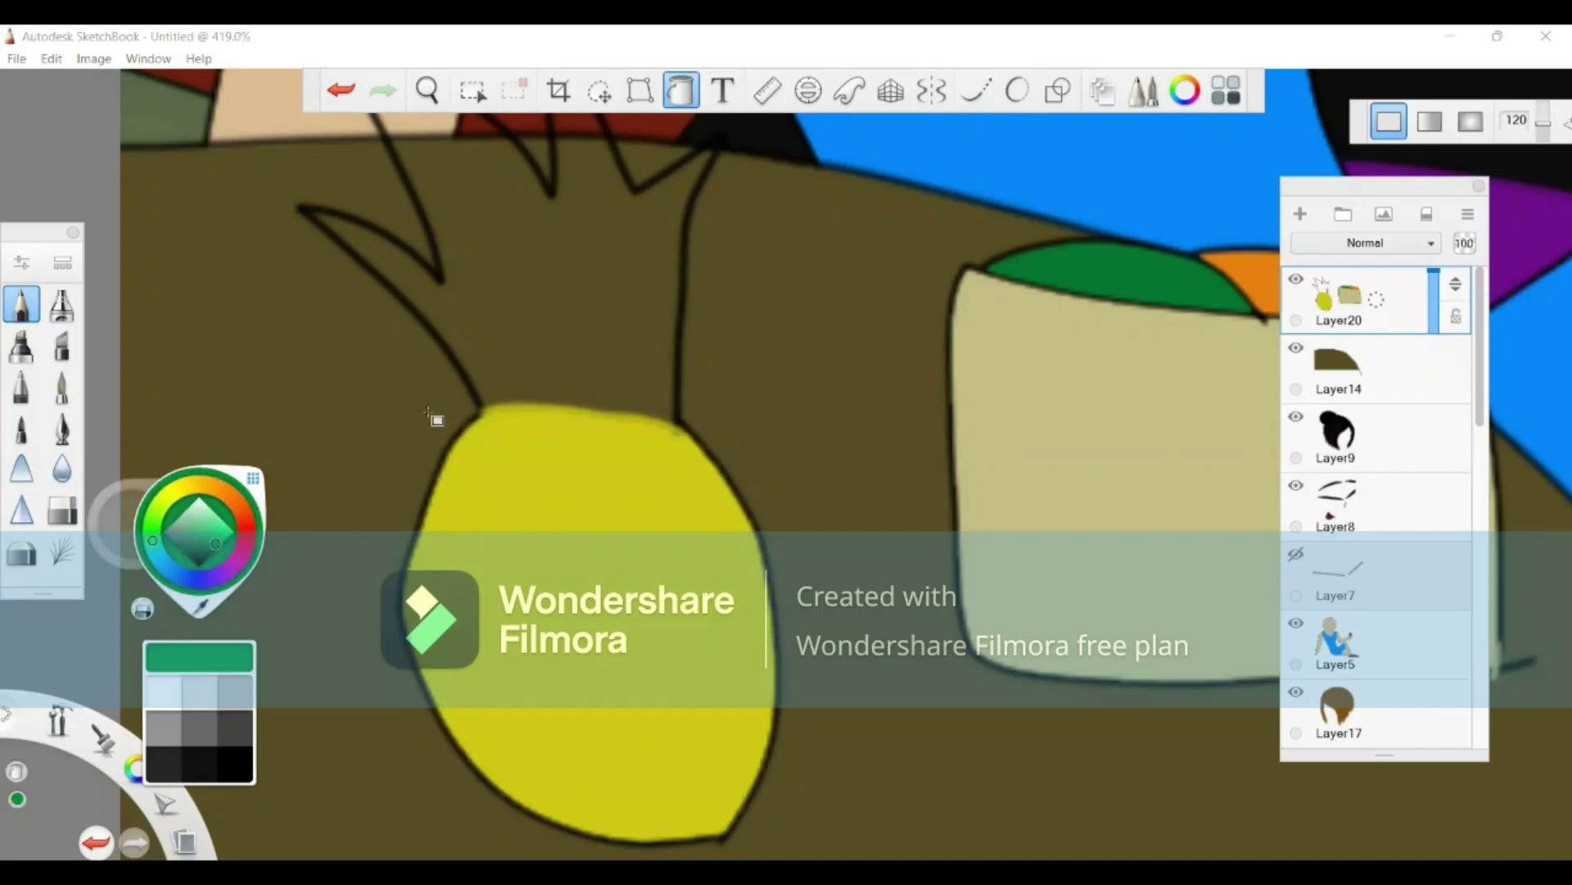
pyautogui.click(499, 379)
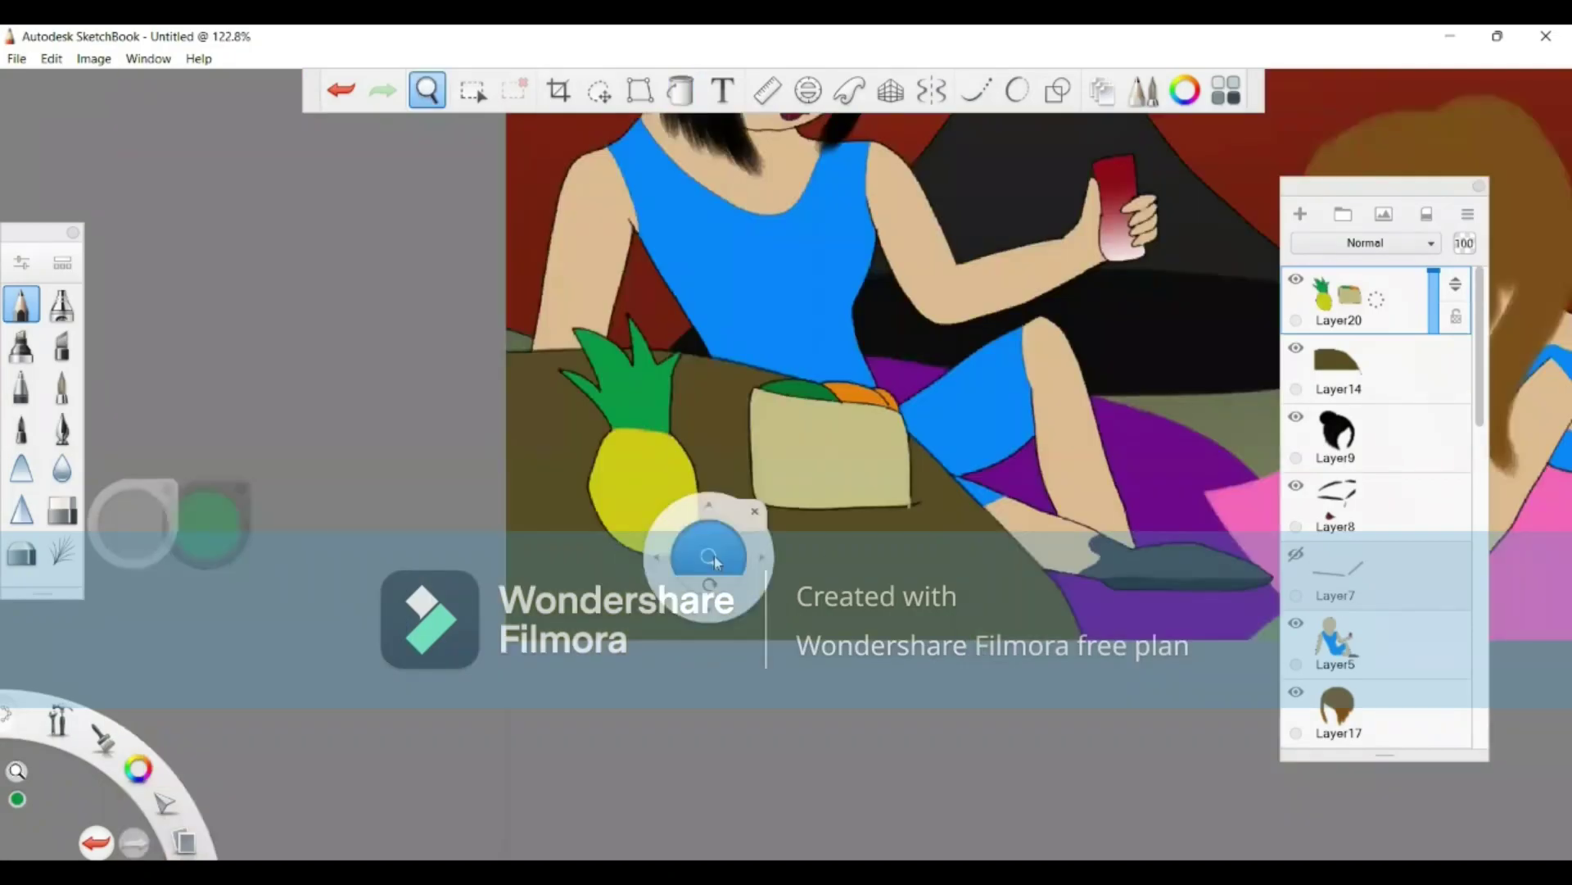
# Step: Draw five wavy olive lines across the pineapple's yellow body with the pencil in steady strokes
pyautogui.moveTo(720, 547); pyautogui.dragTo(720, 435)
pyautogui.press('g')
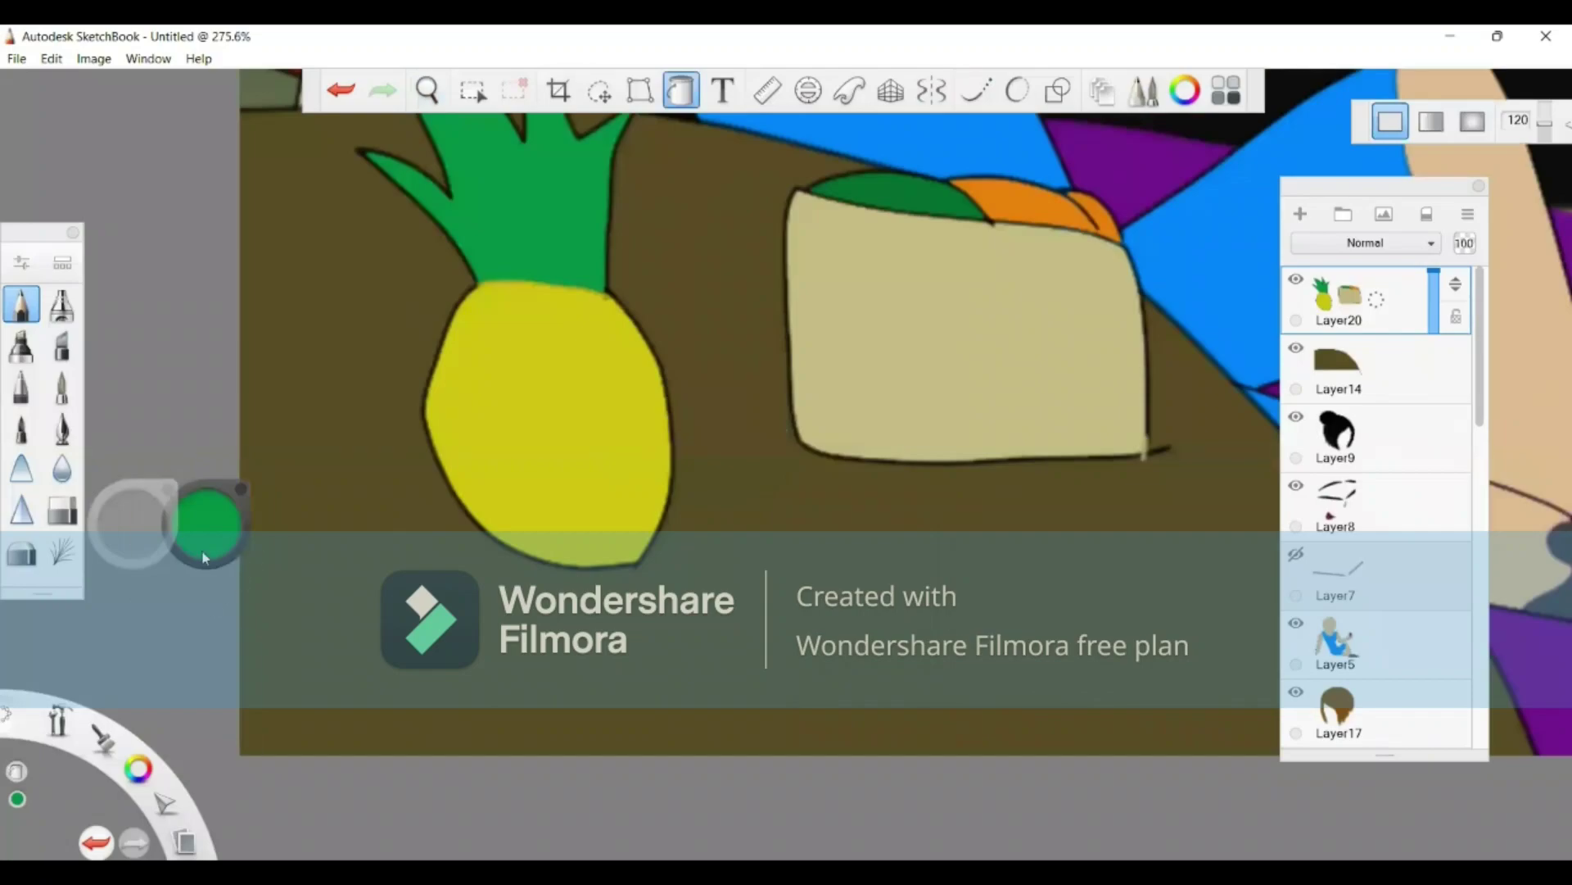
pyautogui.click(209, 544)
pyautogui.click(208, 545)
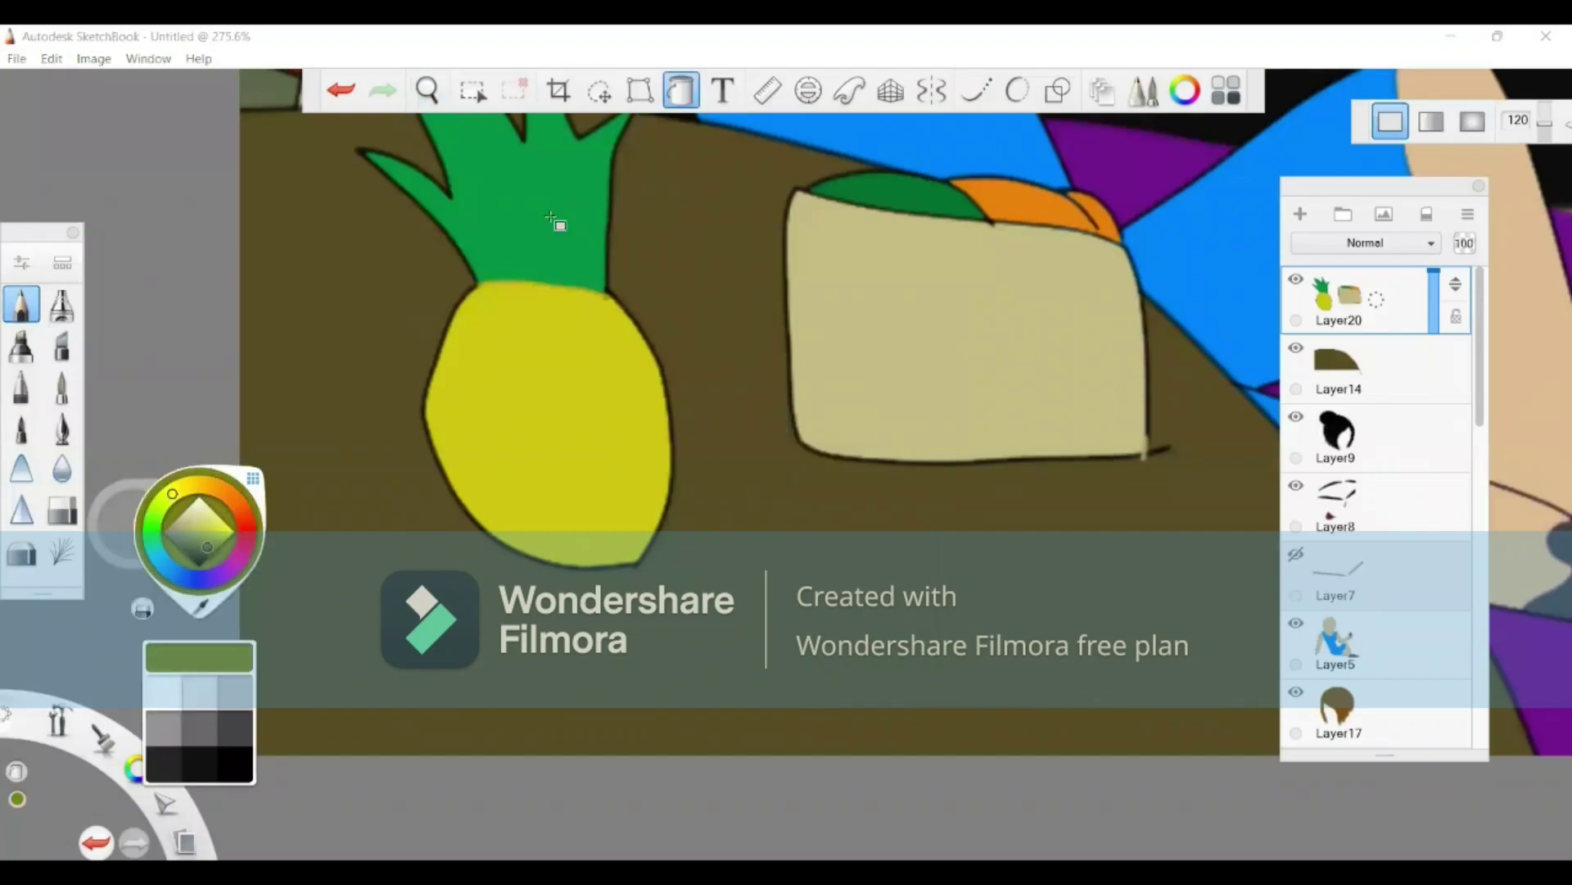
pyautogui.click(976, 90)
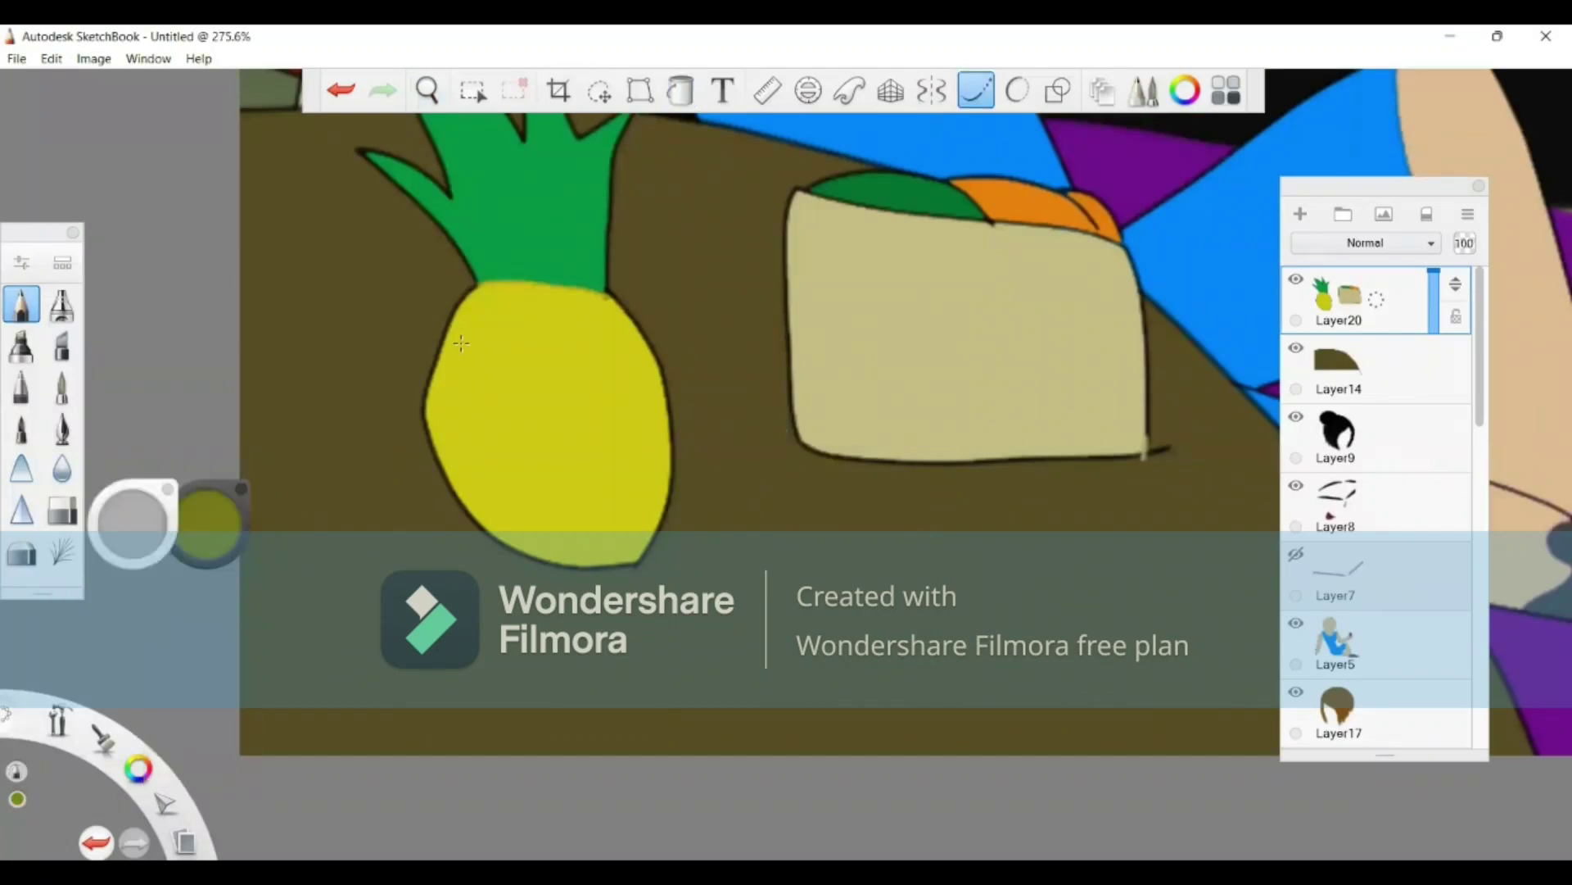
pyautogui.moveTo(462, 334)
pyautogui.mouseDown()
pyautogui.moveTo(513, 348)
pyautogui.moveTo(520, 328)
pyautogui.moveTo(561, 369)
pyautogui.moveTo(587, 328)
pyautogui.moveTo(597, 362)
pyautogui.moveTo(620, 351)
pyautogui.moveTo(641, 375)
pyautogui.moveTo(651, 334)
pyautogui.mouseUp()
pyautogui.moveTo(450, 385)
pyautogui.mouseDown()
pyautogui.moveTo(489, 406)
pyautogui.moveTo(511, 377)
pyautogui.moveTo(542, 416)
pyautogui.moveTo(581, 380)
pyautogui.moveTo(611, 422)
pyautogui.moveTo(644, 368)
pyautogui.moveTo(670, 399)
pyautogui.mouseUp()
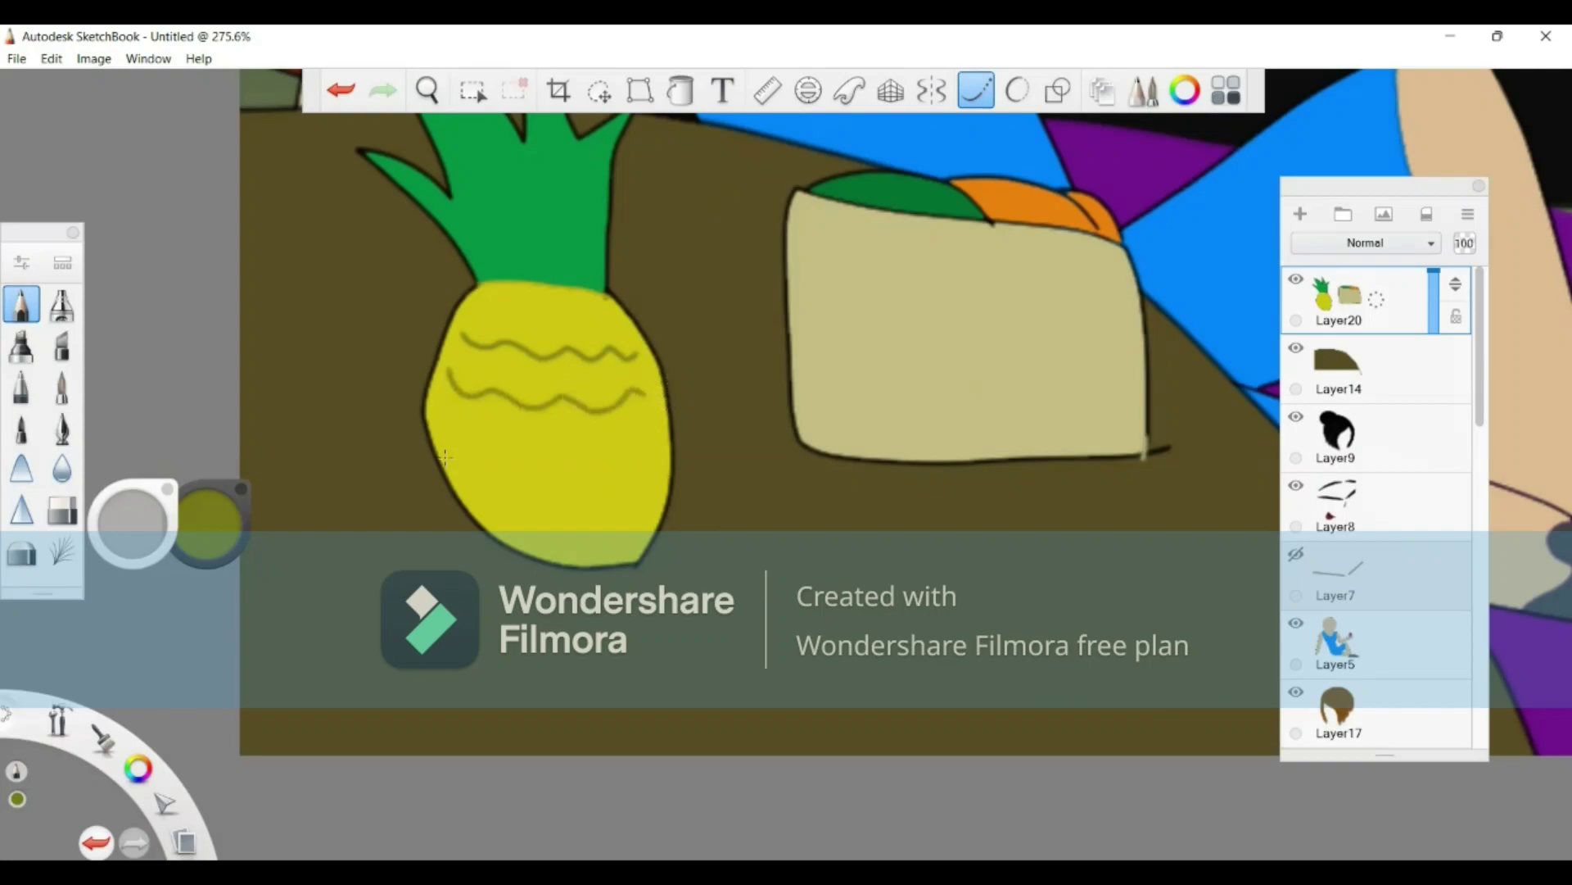
pyautogui.moveTo(455, 439)
pyautogui.mouseDown()
pyautogui.moveTo(502, 492)
pyautogui.moveTo(521, 455)
pyautogui.moveTo(550, 501)
pyautogui.moveTo(573, 458)
pyautogui.moveTo(597, 487)
pyautogui.moveTo(624, 448)
pyautogui.moveTo(646, 480)
pyautogui.moveTo(652, 442)
pyautogui.mouseUp()
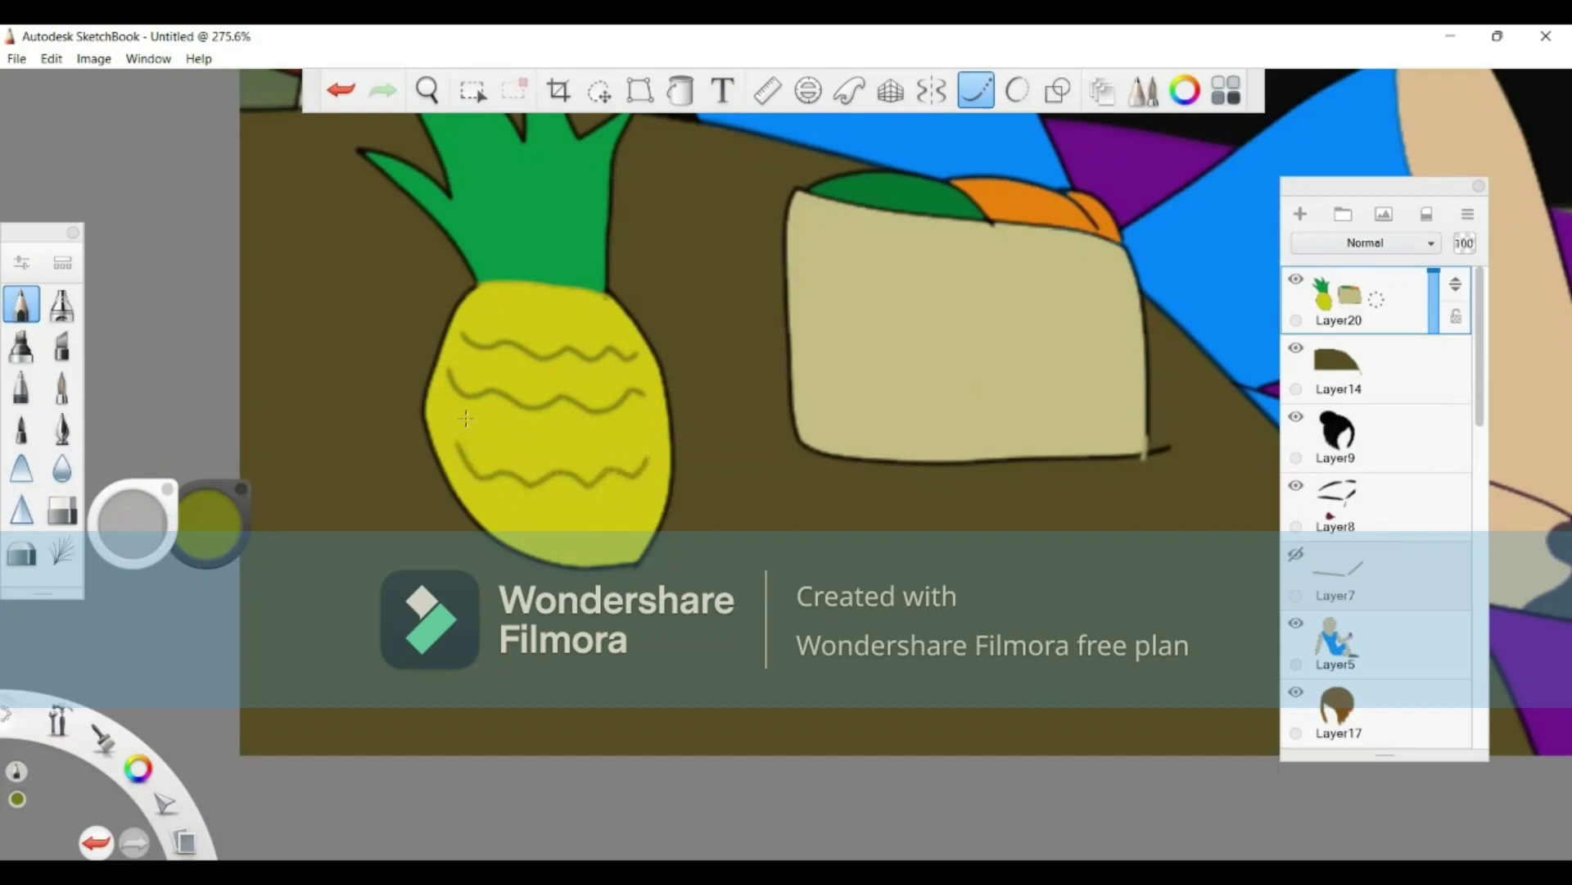
pyautogui.moveTo(463, 424)
pyautogui.mouseDown()
pyautogui.moveTo(500, 449)
pyautogui.moveTo(519, 419)
pyautogui.moveTo(528, 450)
pyautogui.moveTo(564, 432)
pyautogui.moveTo(583, 455)
pyautogui.moveTo(639, 430)
pyautogui.mouseUp()
pyautogui.moveTo(489, 509)
pyautogui.mouseDown()
pyautogui.moveTo(531, 528)
pyautogui.moveTo(554, 504)
pyautogui.moveTo(573, 540)
pyautogui.moveTo(607, 510)
pyautogui.moveTo(617, 533)
pyautogui.moveTo(647, 485)
pyautogui.mouseUp()
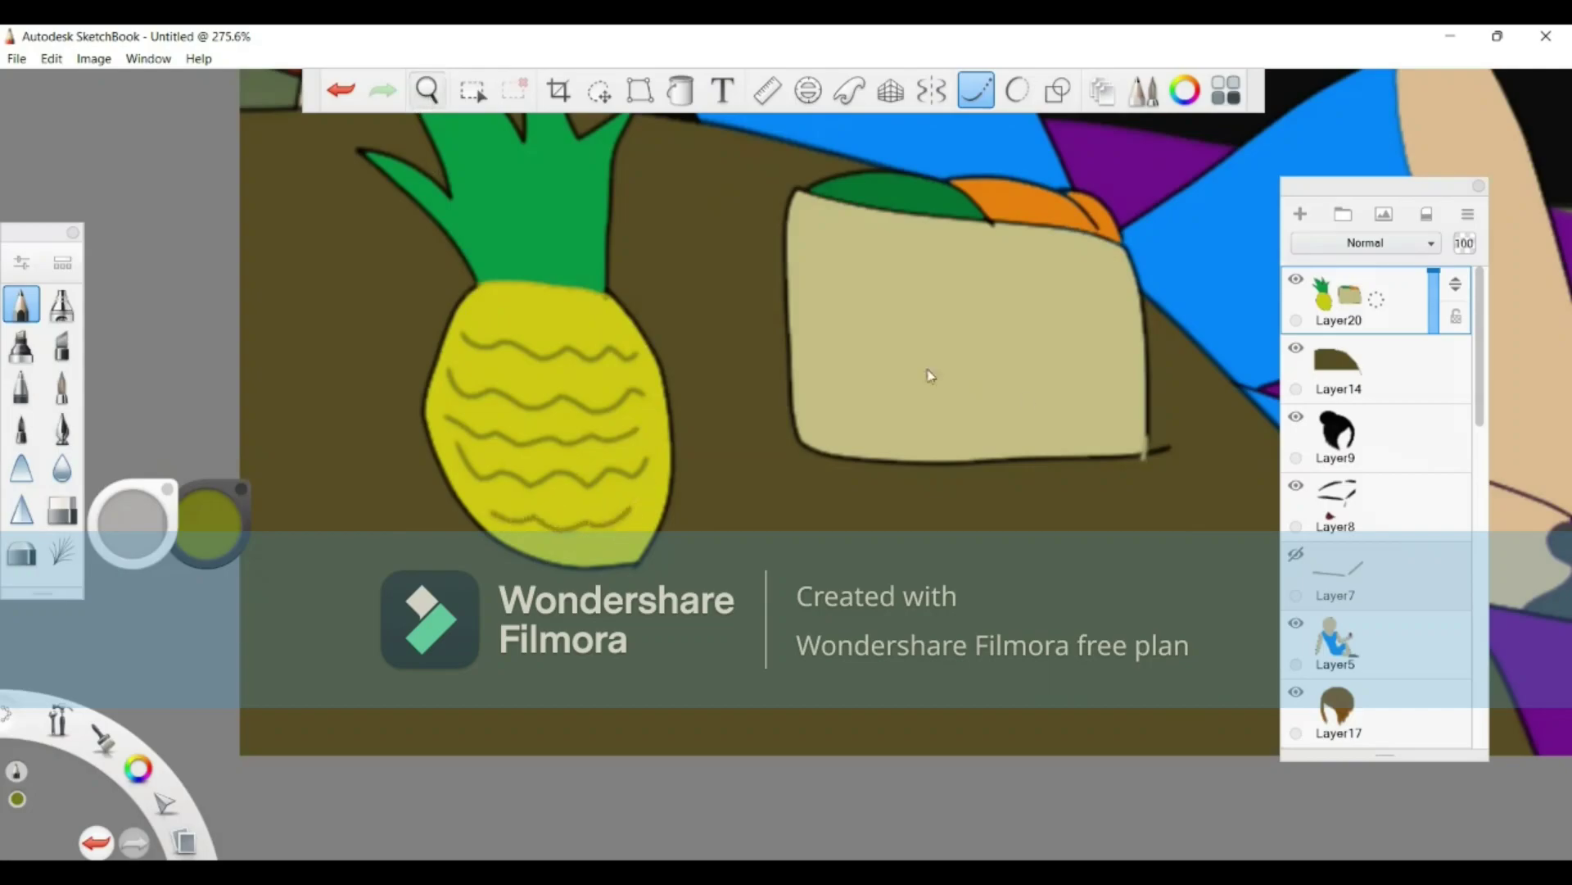
# Step: Add a new layer and outline a watermelon slice in black over the bag's lower corner
pyautogui.press('space')
pyautogui.moveTo(802, 334); pyautogui.dragTo(449, 607)
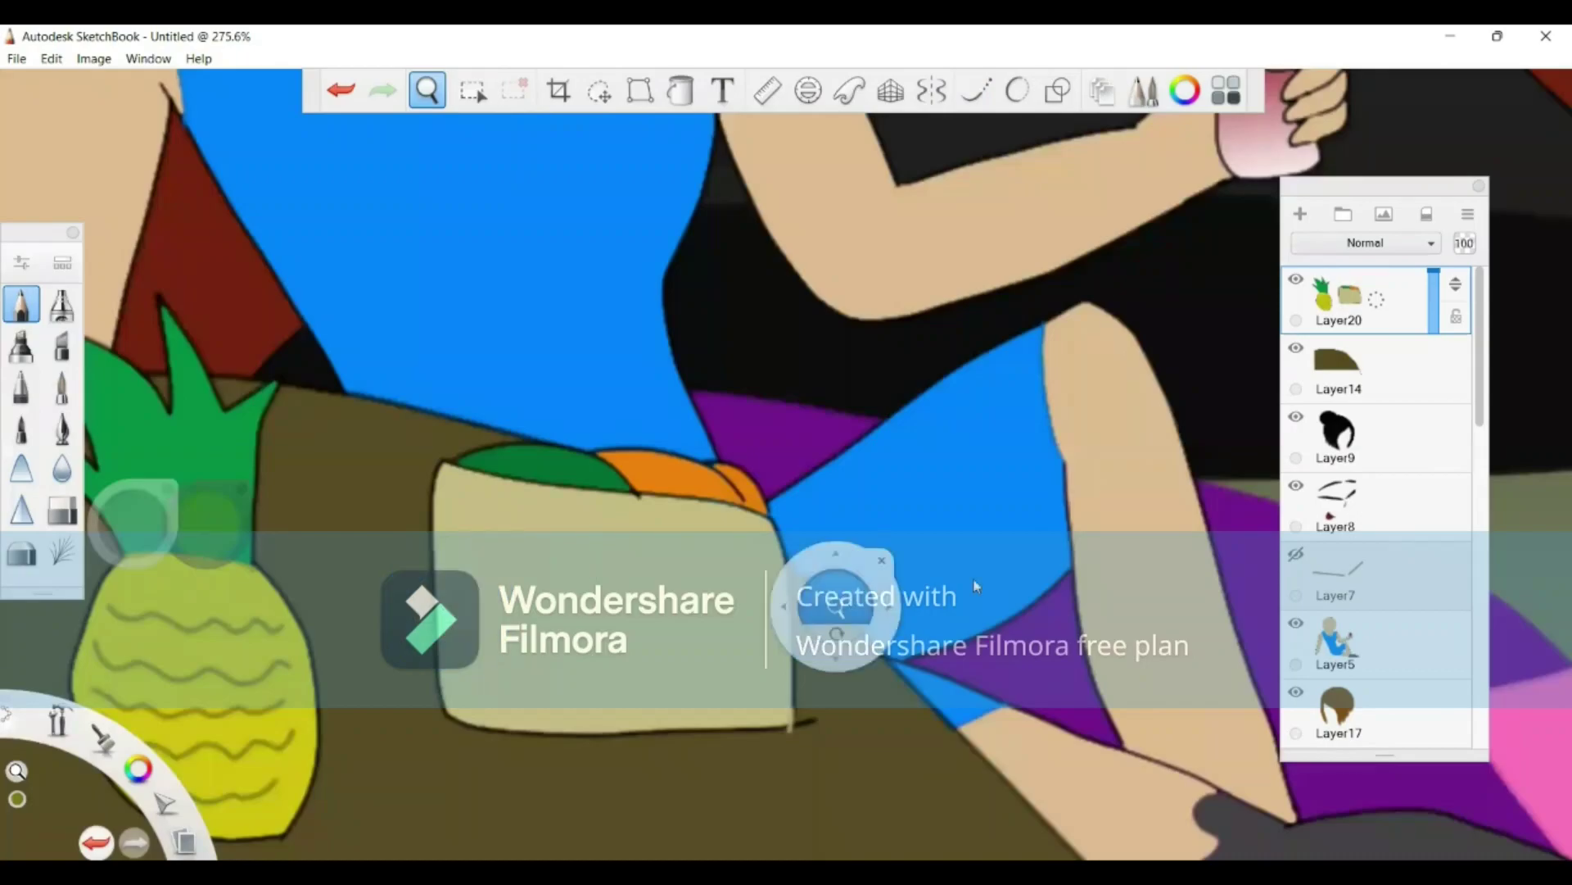
pyautogui.moveTo(835, 598); pyautogui.dragTo(643, 565)
pyautogui.click(837, 425)
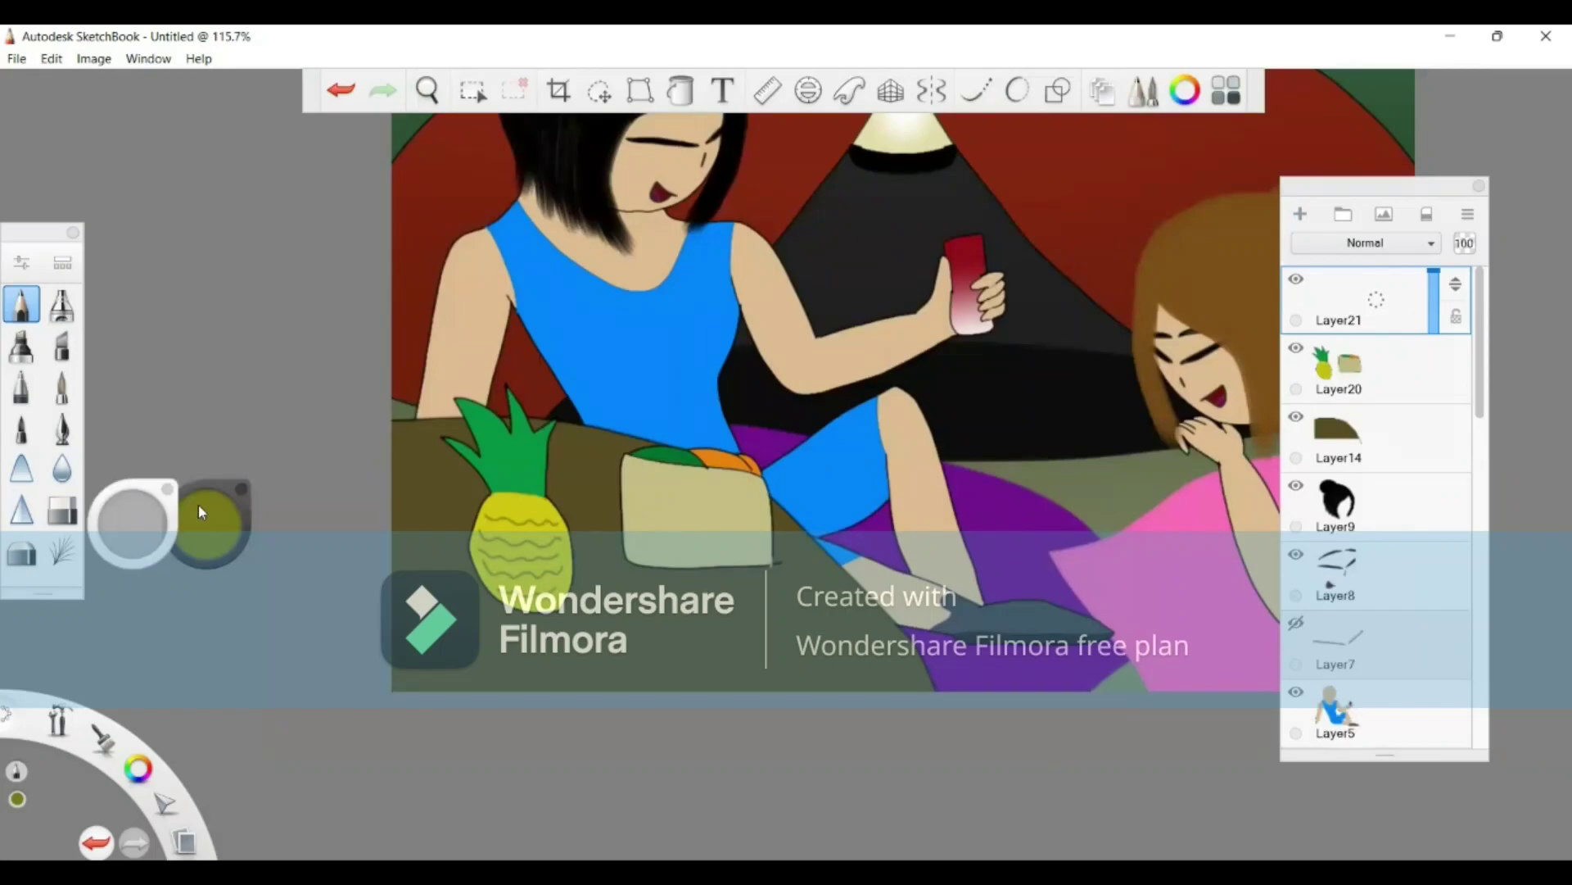
pyautogui.click(429, 94)
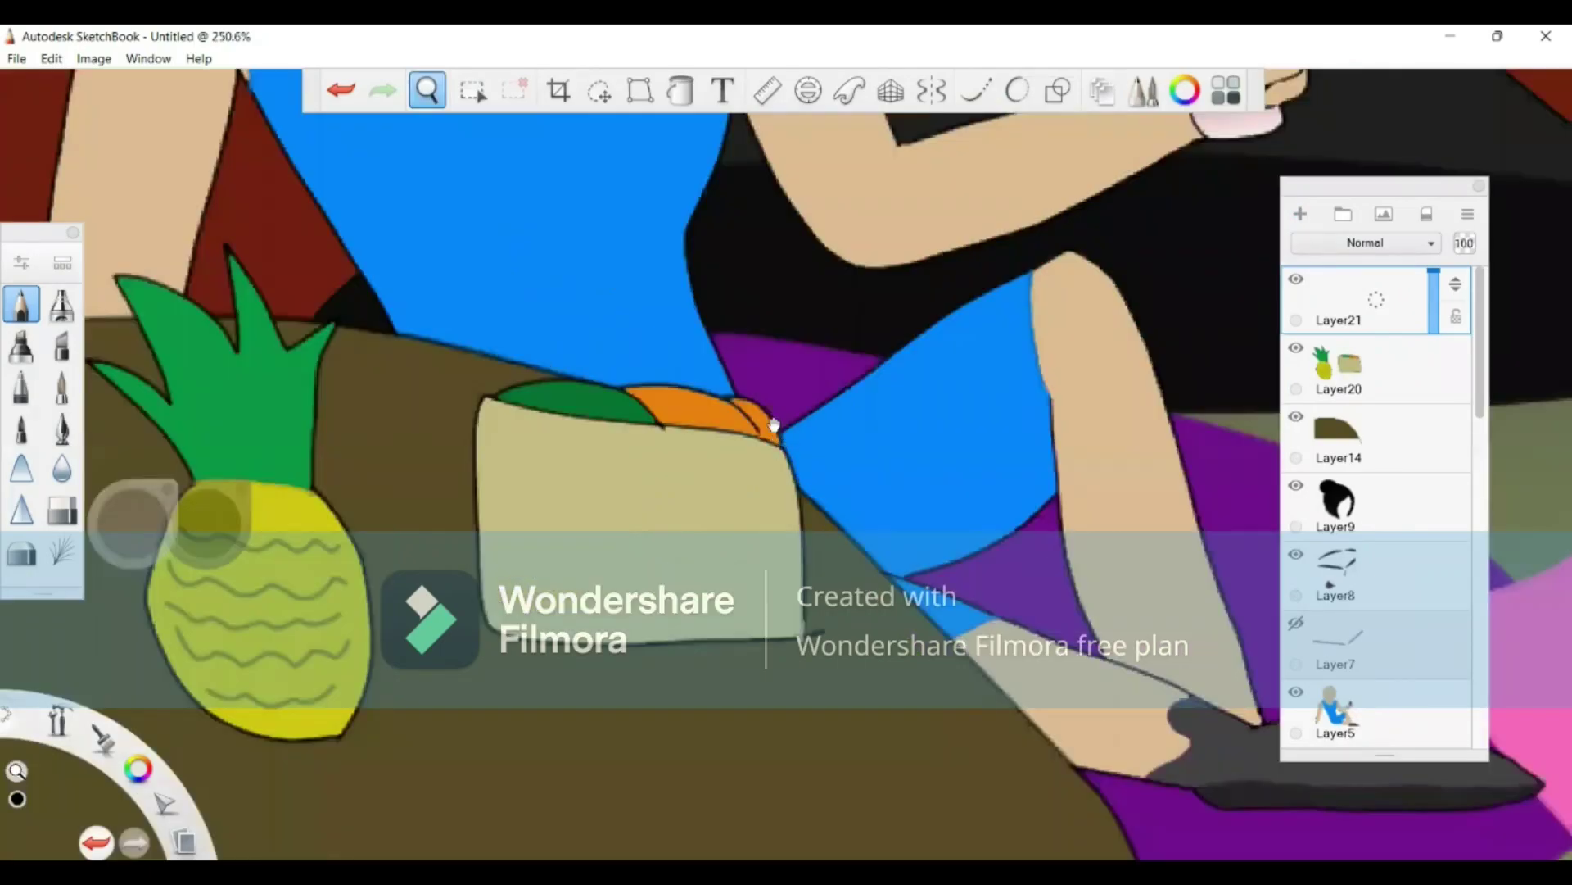
pyautogui.moveTo(774, 425); pyautogui.dragTo(757, 410)
pyautogui.moveTo(710, 606); pyautogui.dragTo(619, 565)
pyautogui.press('Escape')
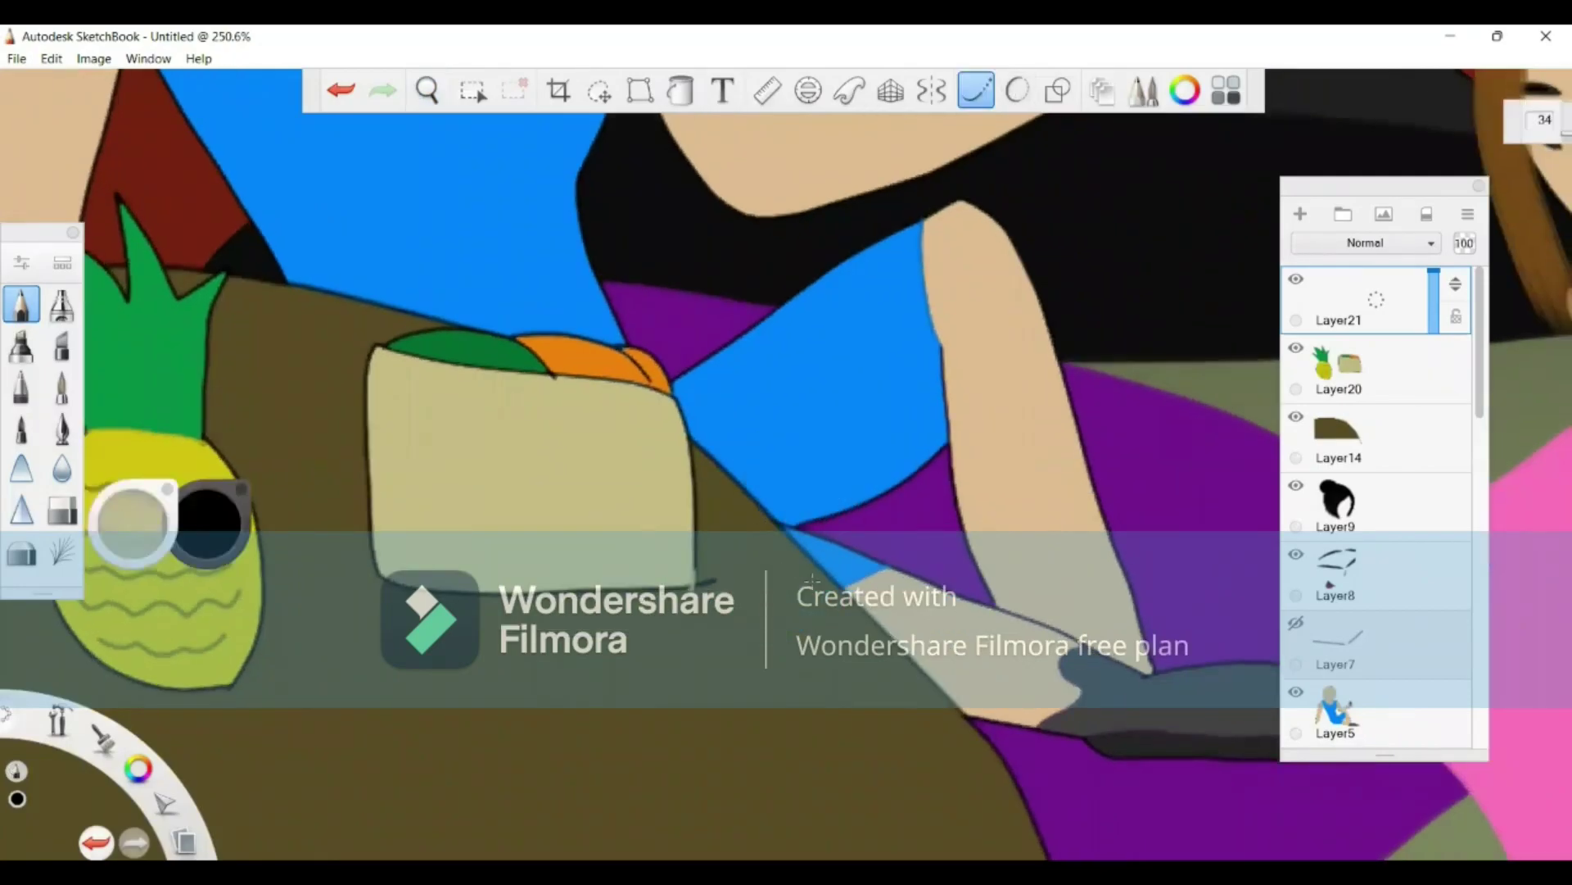
pyautogui.moveTo(801, 576); pyautogui.dragTo(551, 447)
pyautogui.moveTo(557, 452)
pyautogui.mouseDown()
pyautogui.moveTo(595, 681)
pyautogui.moveTo(758, 722)
pyautogui.moveTo(855, 656)
pyautogui.moveTo(861, 619)
pyautogui.moveTo(861, 569)
pyautogui.moveTo(760, 571)
pyautogui.mouseUp()
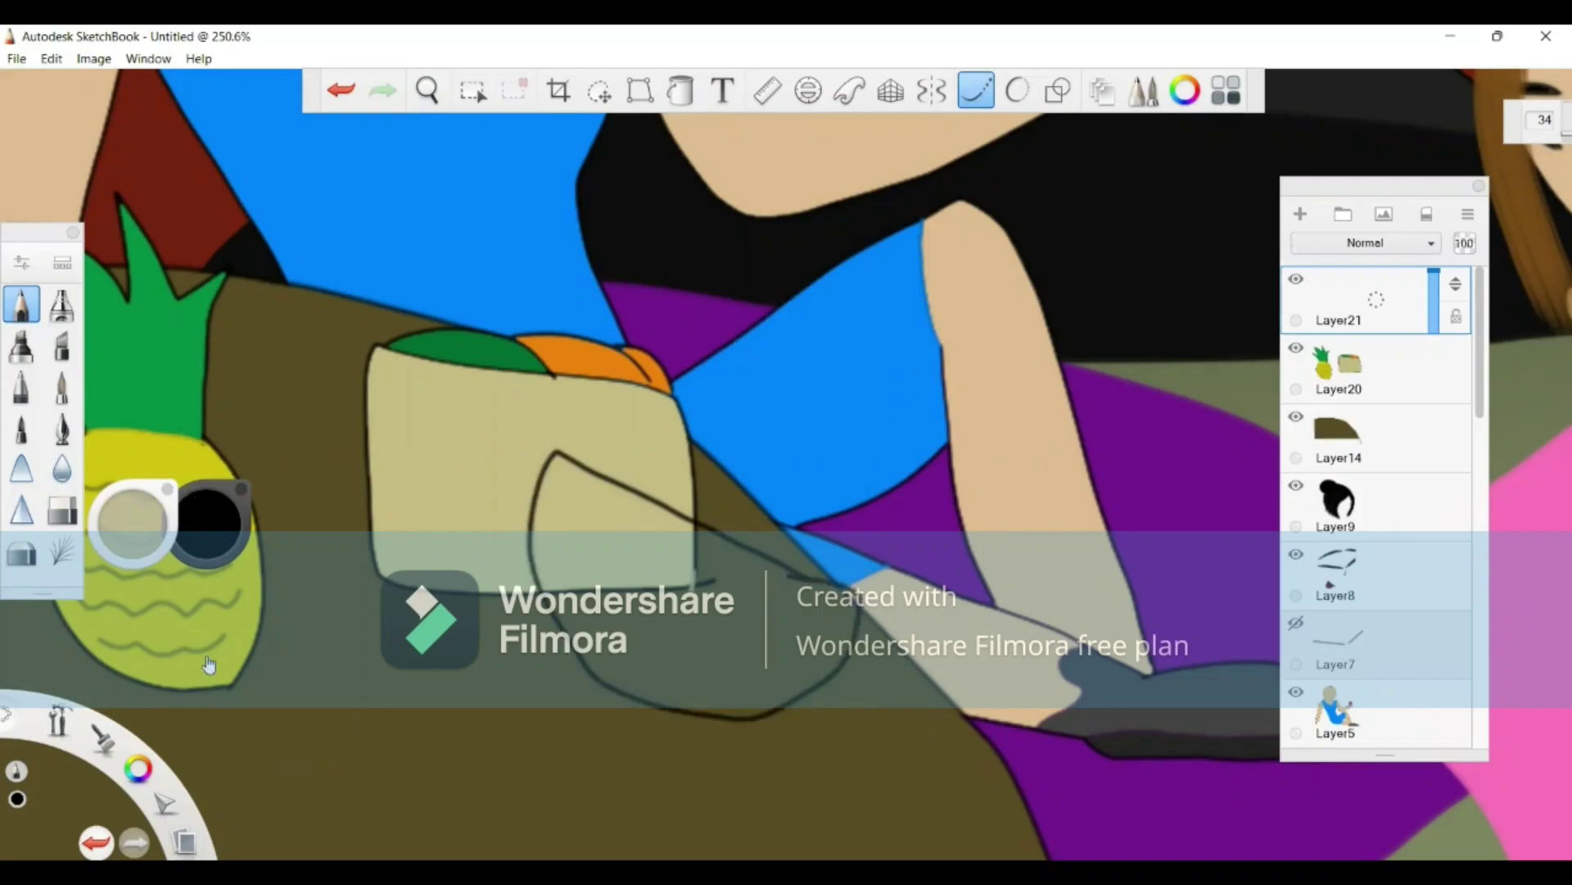
# Step: Draw a dark green inner curve along the watermelon slice and flood fill the rind with dark green
pyautogui.click(197, 528)
pyautogui.click(151, 536)
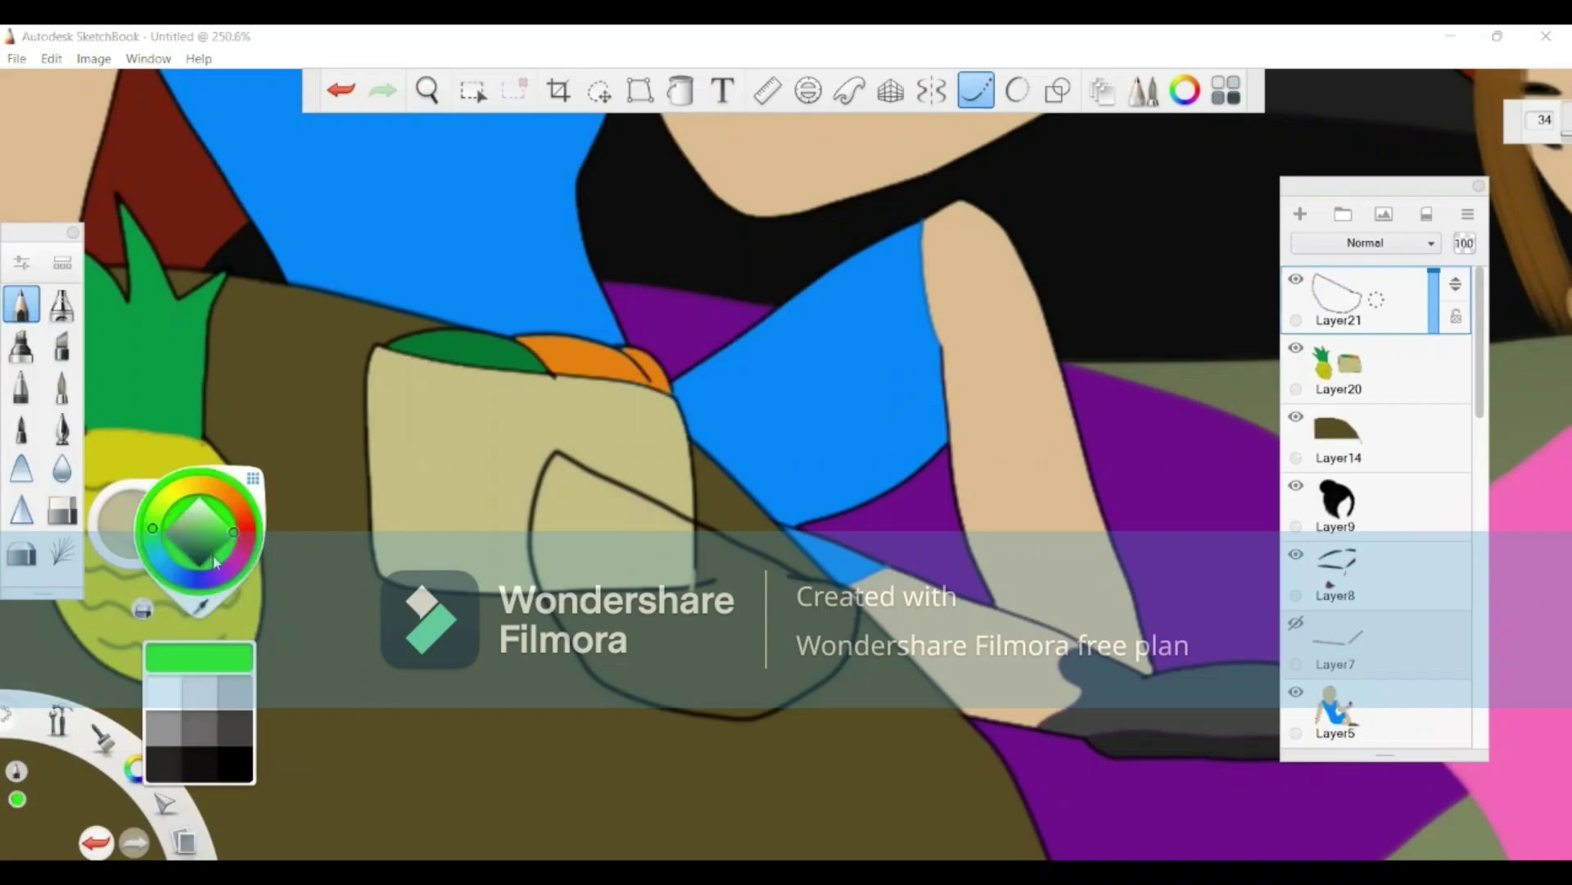
pyautogui.click(203, 552)
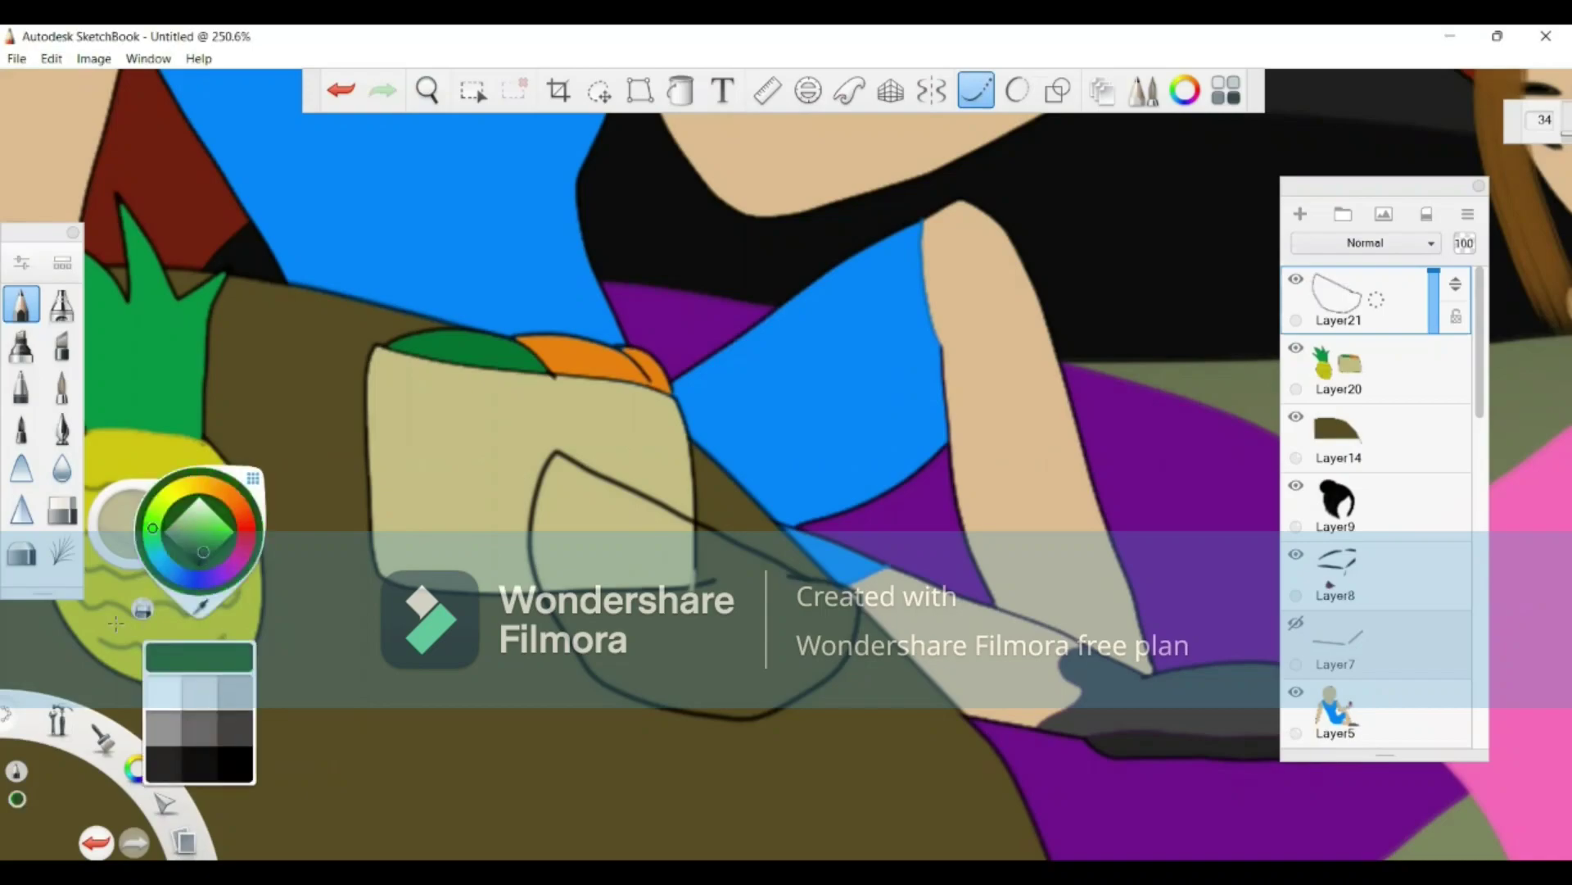
pyautogui.click(210, 550)
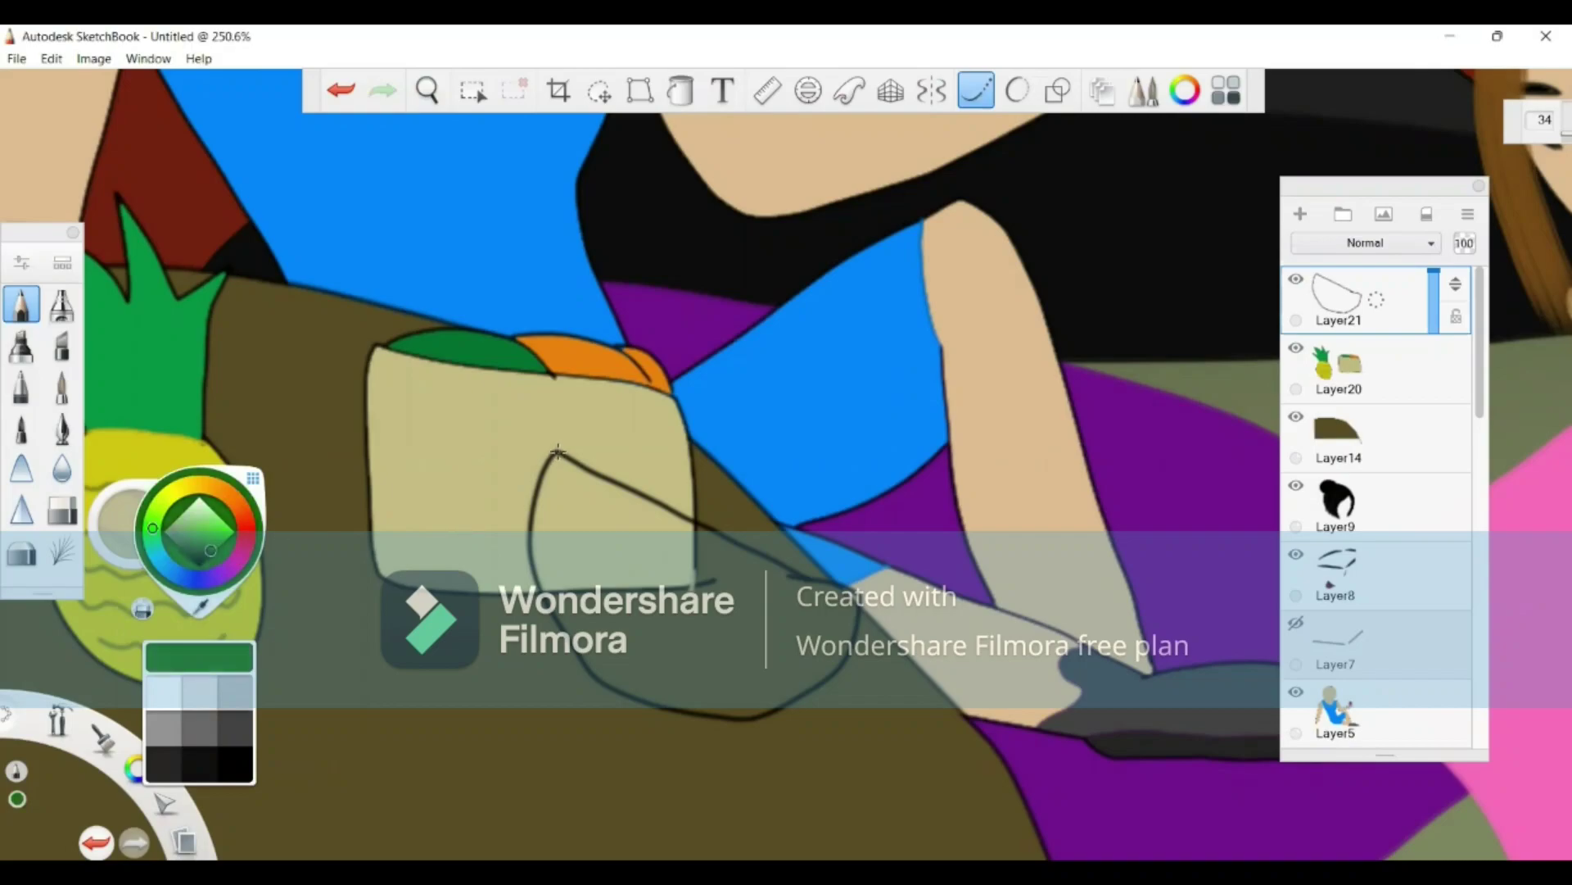
pyautogui.moveTo(565, 495)
pyautogui.mouseDown()
pyautogui.moveTo(607, 574)
pyautogui.moveTo(699, 629)
pyautogui.moveTo(758, 632)
pyautogui.moveTo(864, 585)
pyautogui.mouseUp()
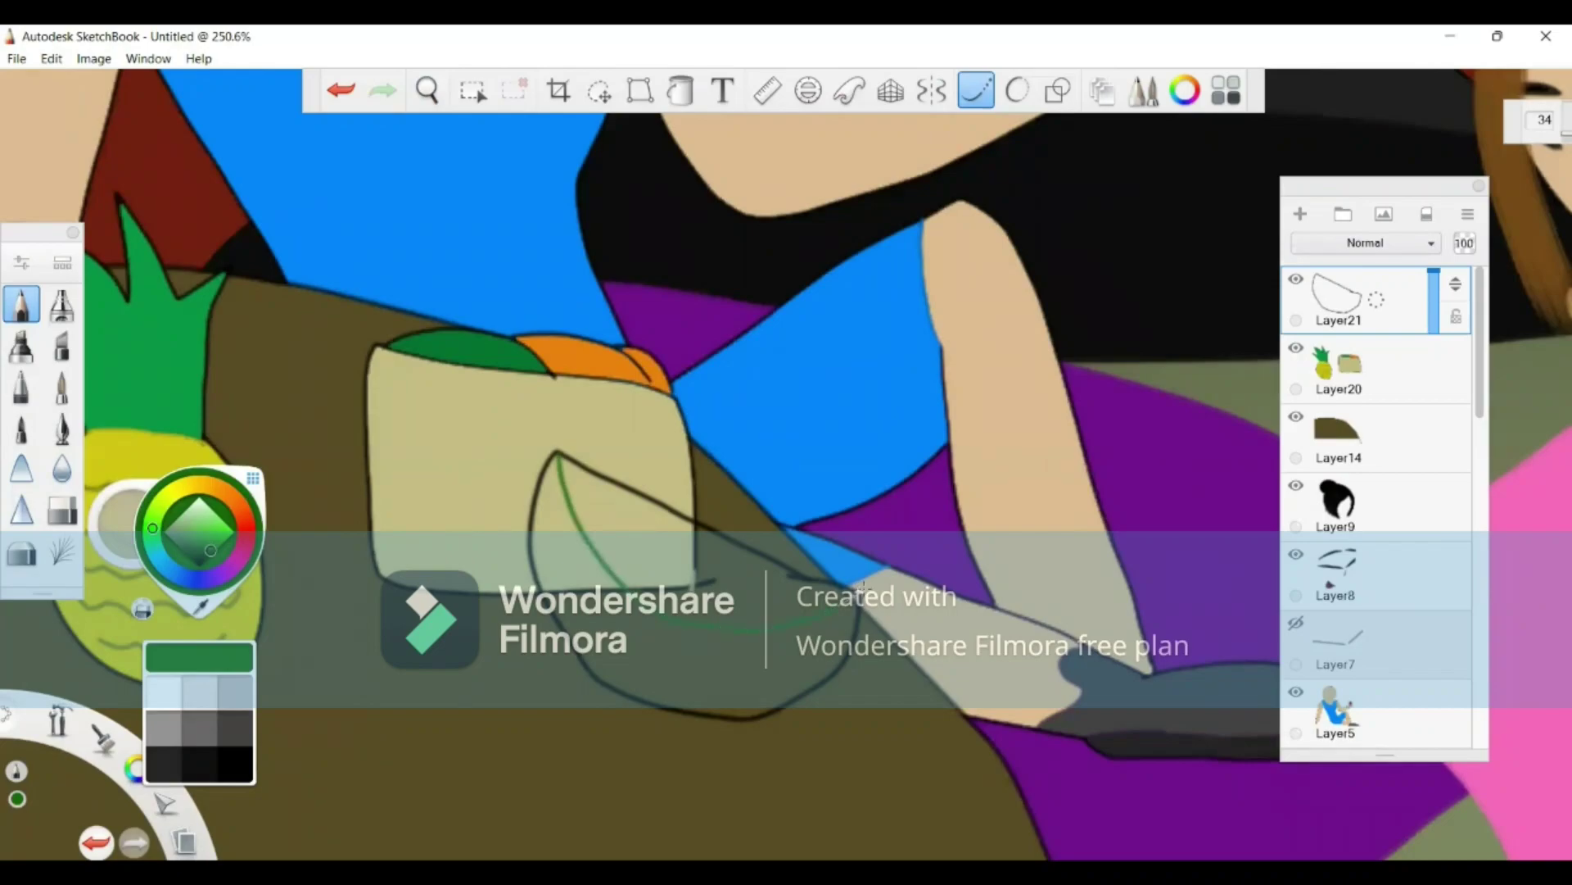
pyautogui.click(681, 90)
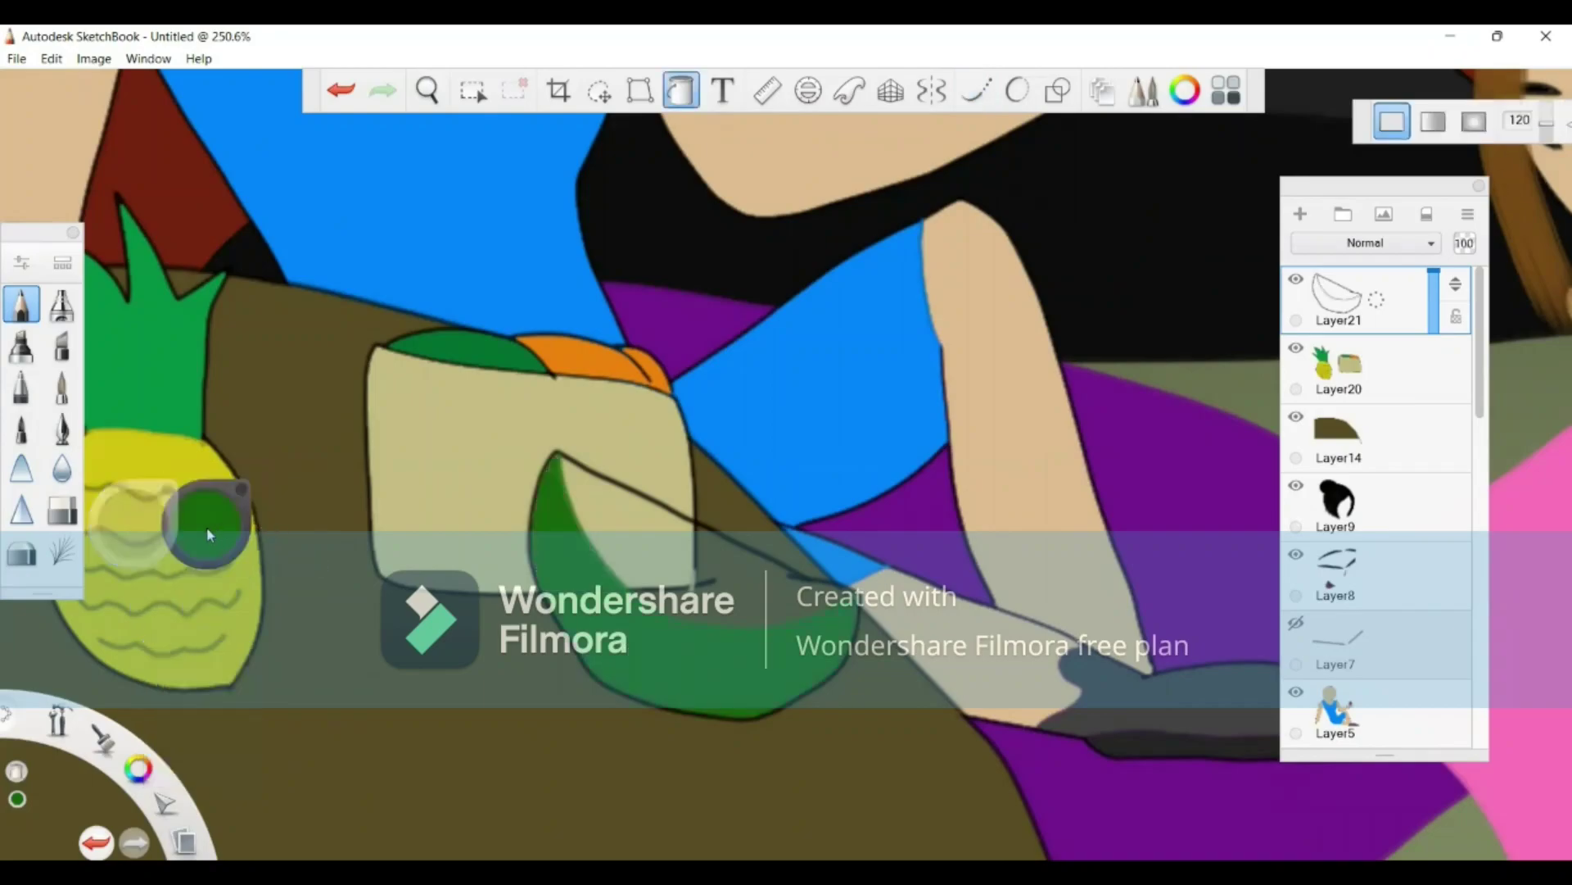
# Step: Choose a light green colour and the Synthetic Heavy Flat Brush from the Synthetic Paint set
pyautogui.click(201, 513)
pyautogui.click(203, 526)
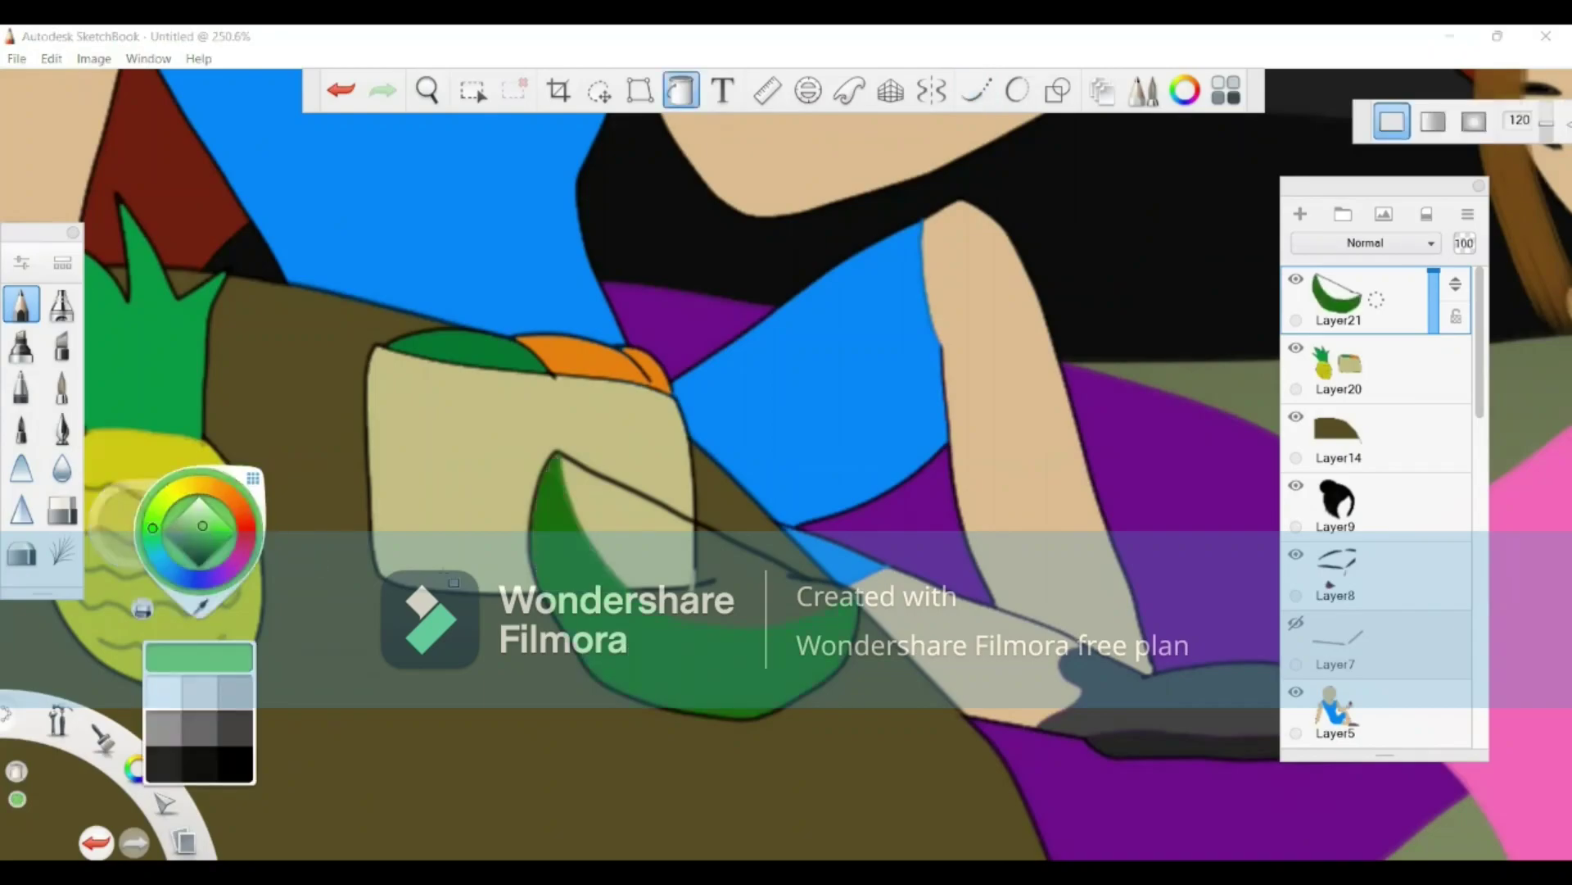
pyautogui.click(63, 262)
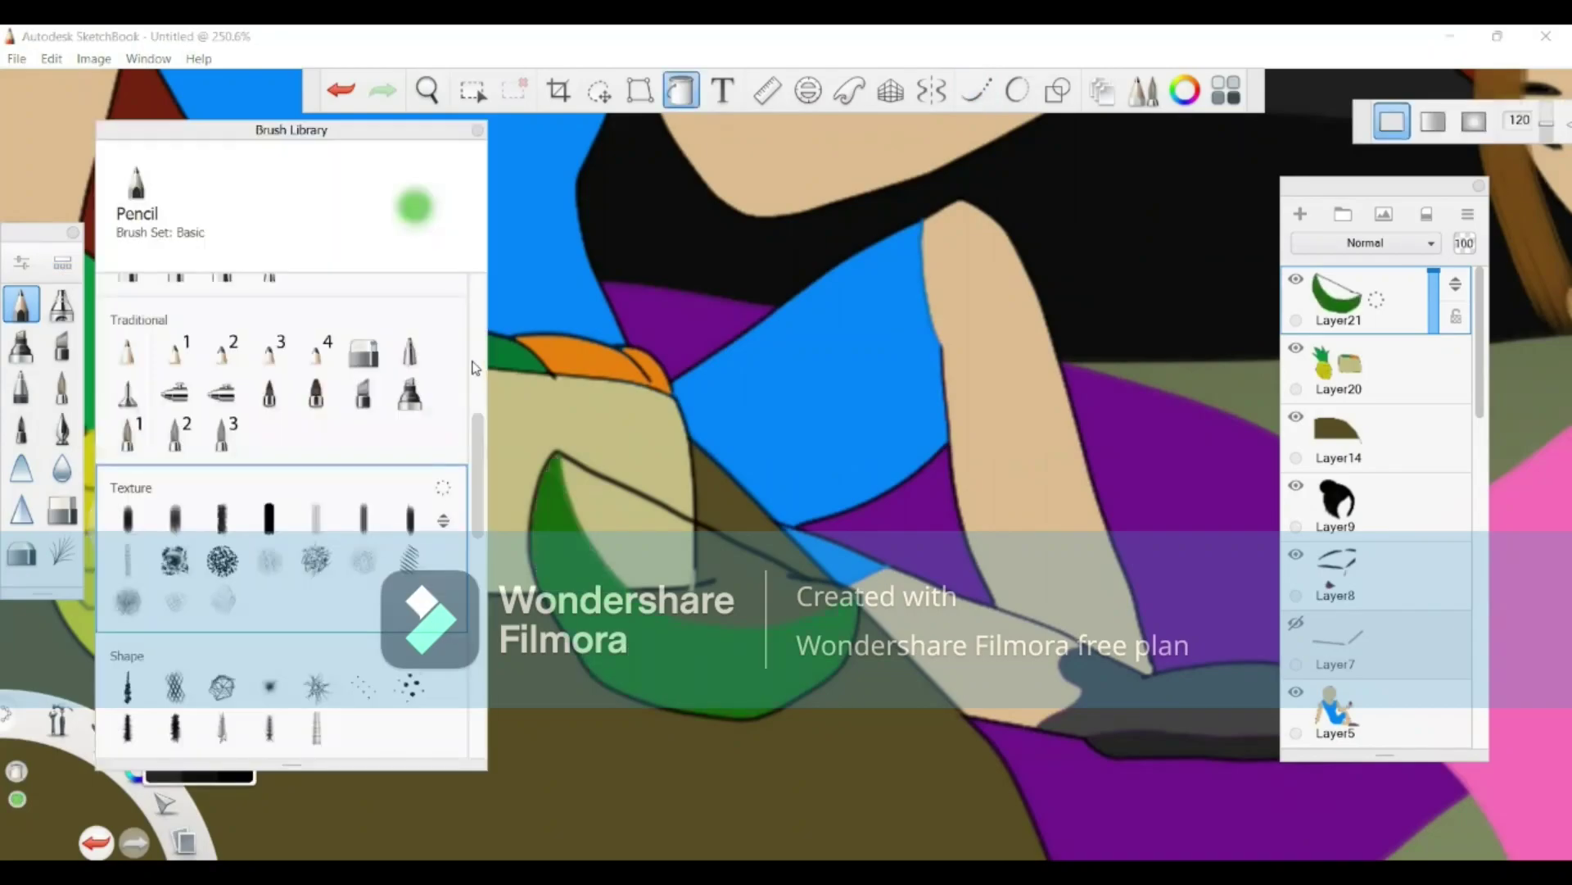
pyautogui.scroll(10, 287, 369)
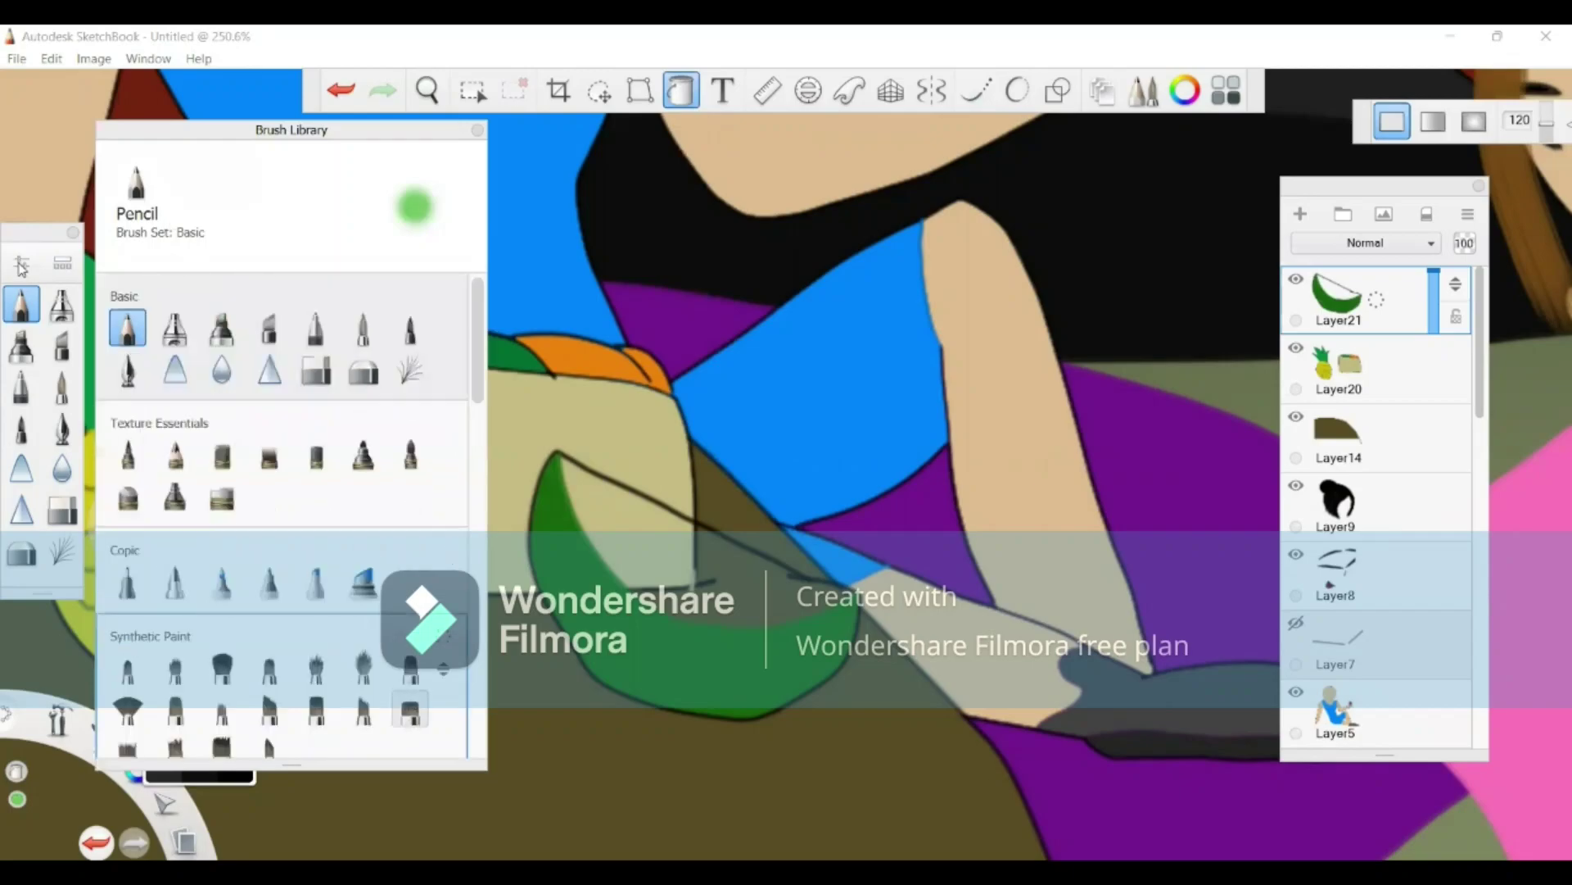
pyautogui.doubleClick(410, 709)
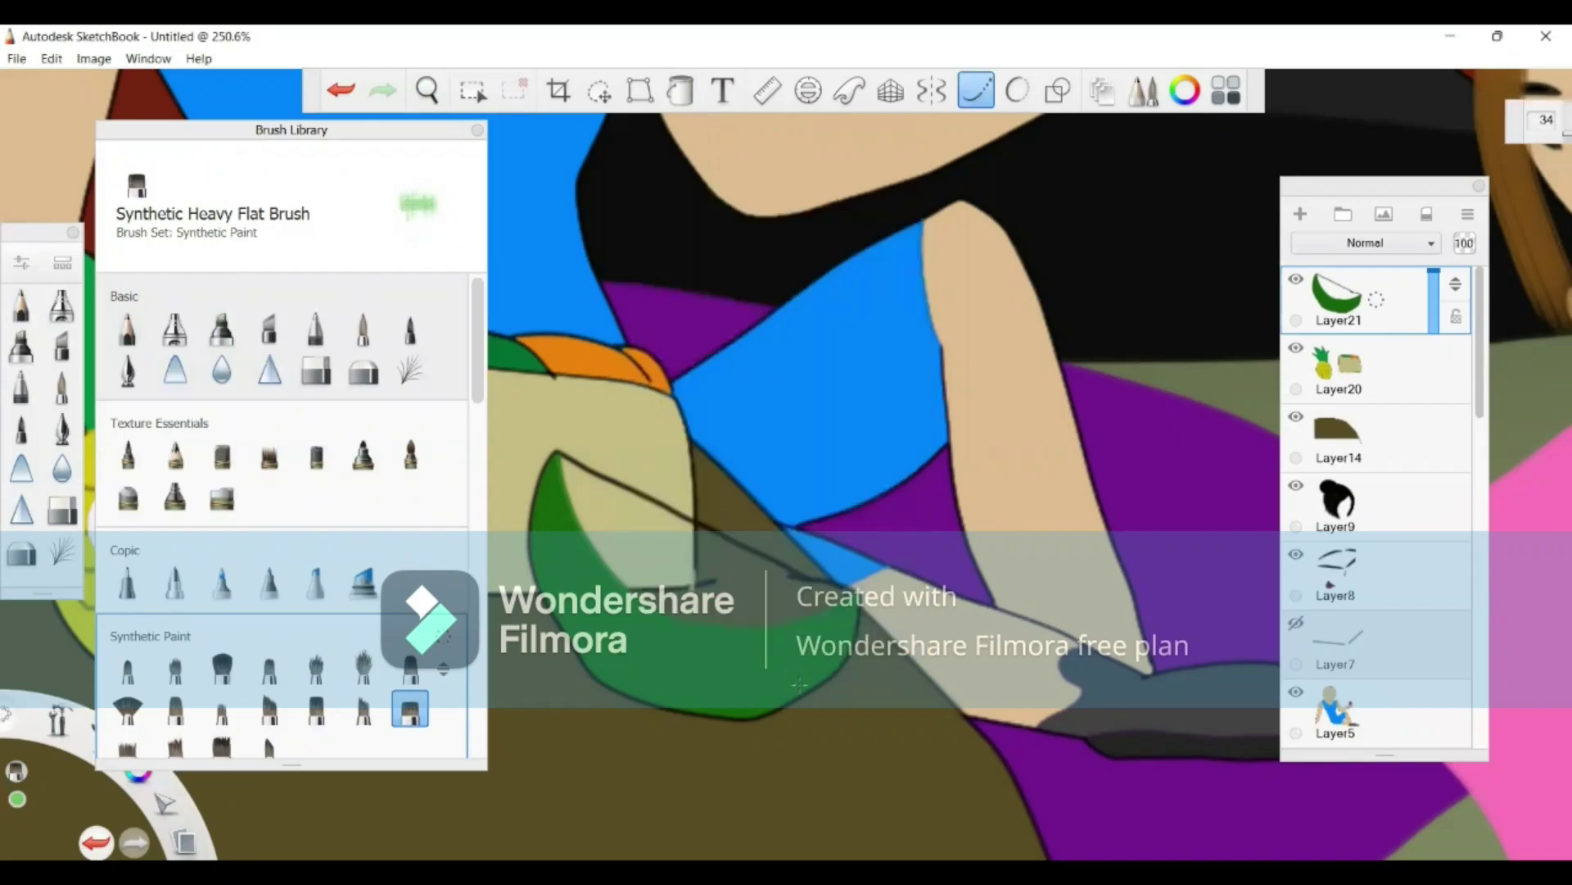
# Step: Try painting broad light green stripes across the watermelon rind, and undo them
pyautogui.moveTo(804, 684)
pyautogui.mouseDown()
pyautogui.moveTo(775, 669)
pyautogui.moveTo(767, 630)
pyautogui.mouseUp()
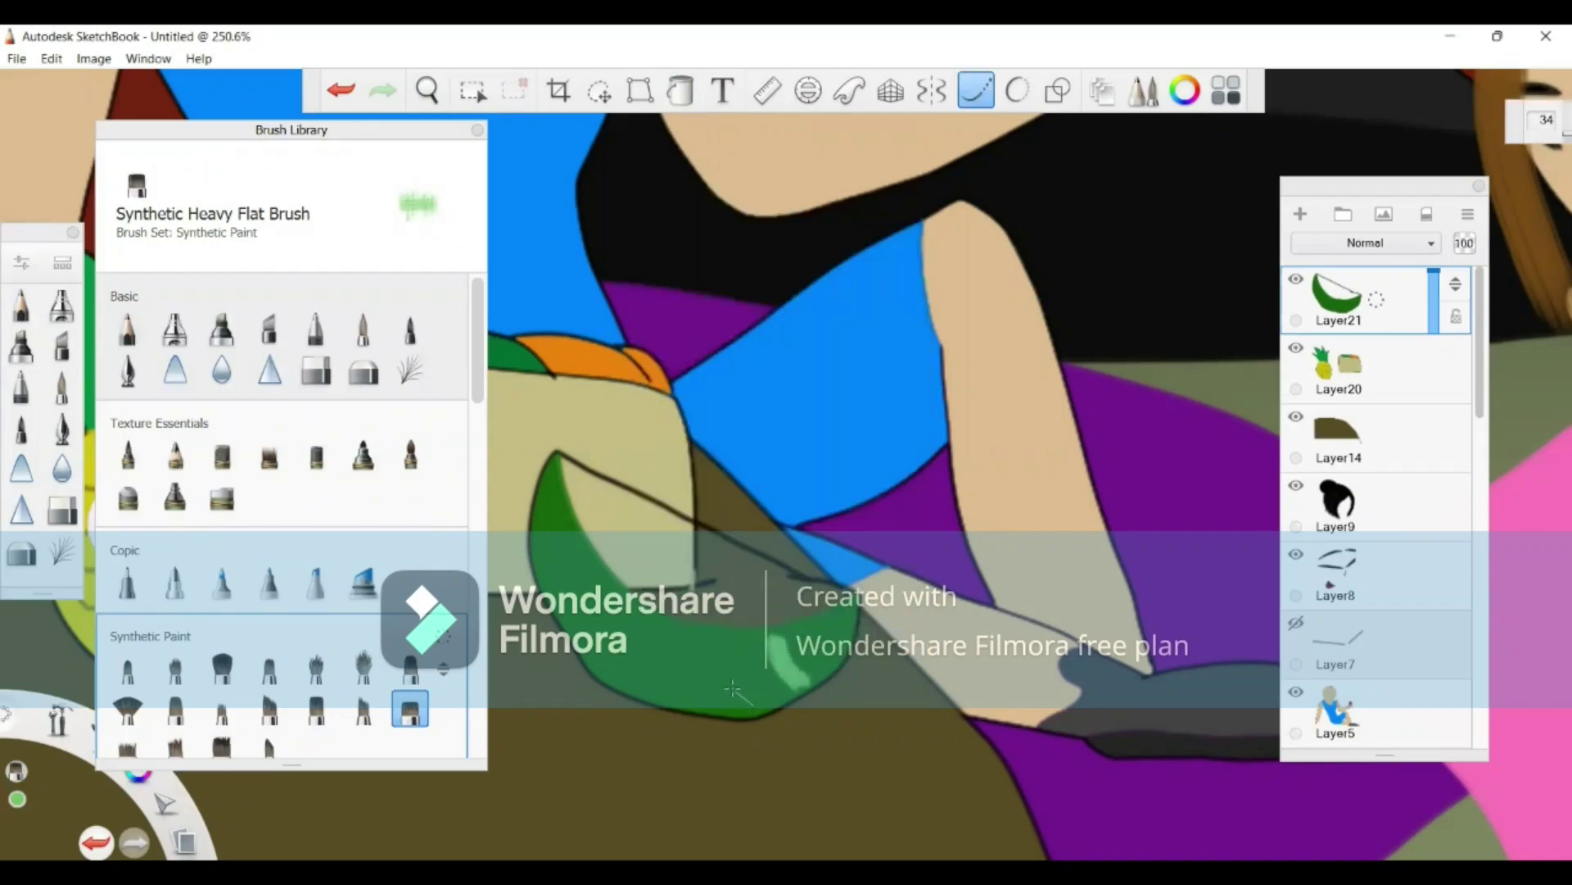
pyautogui.moveTo(732, 688); pyautogui.dragTo(700, 622)
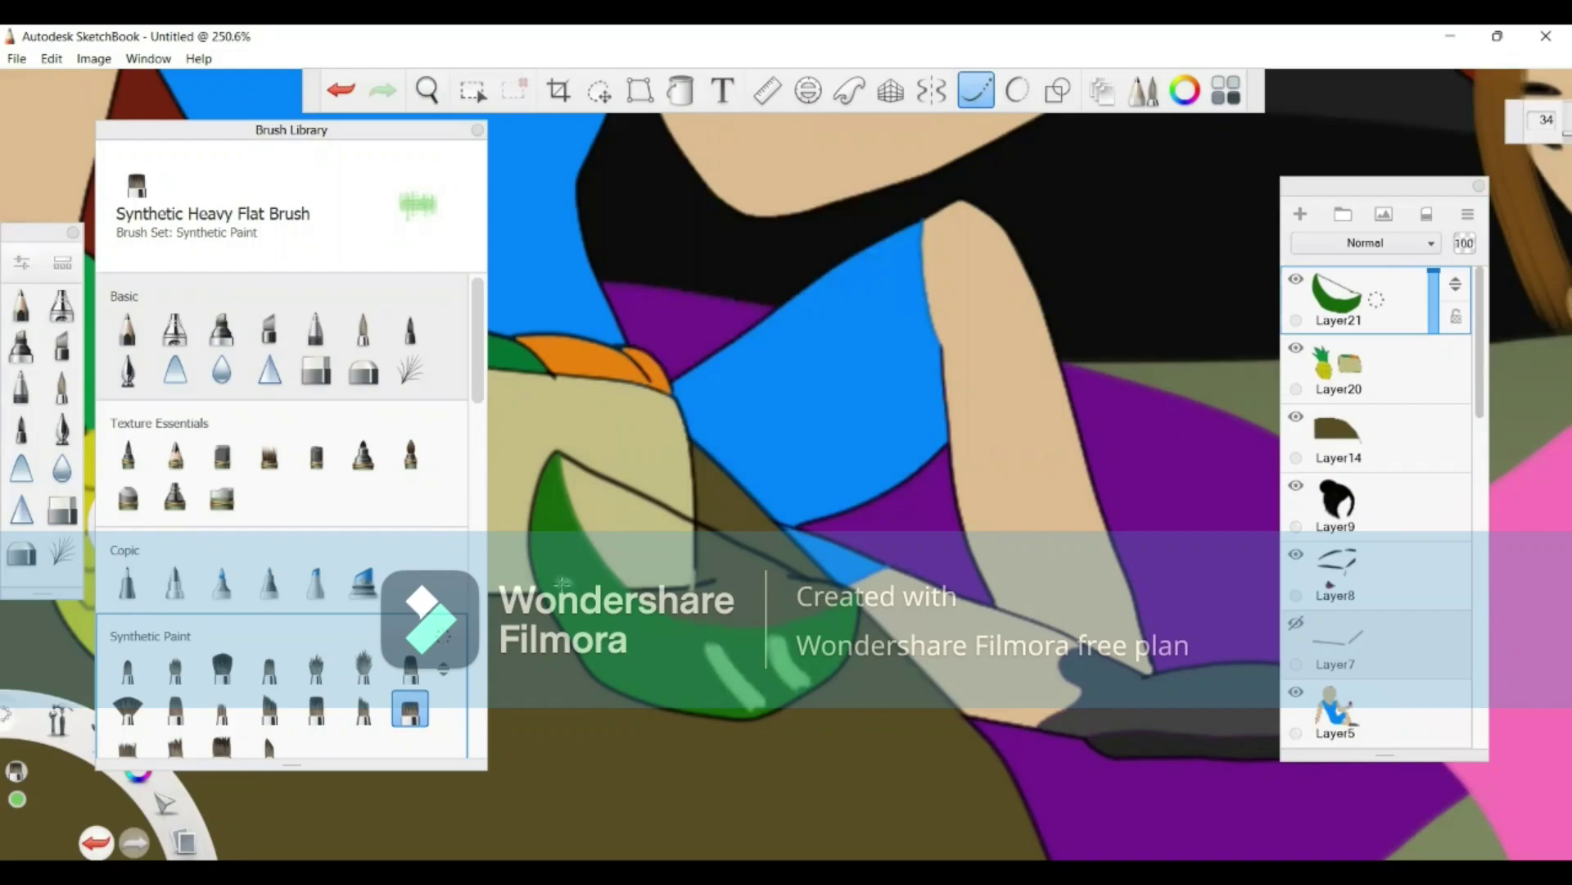
pyautogui.moveTo(647, 624); pyautogui.dragTo(629, 687)
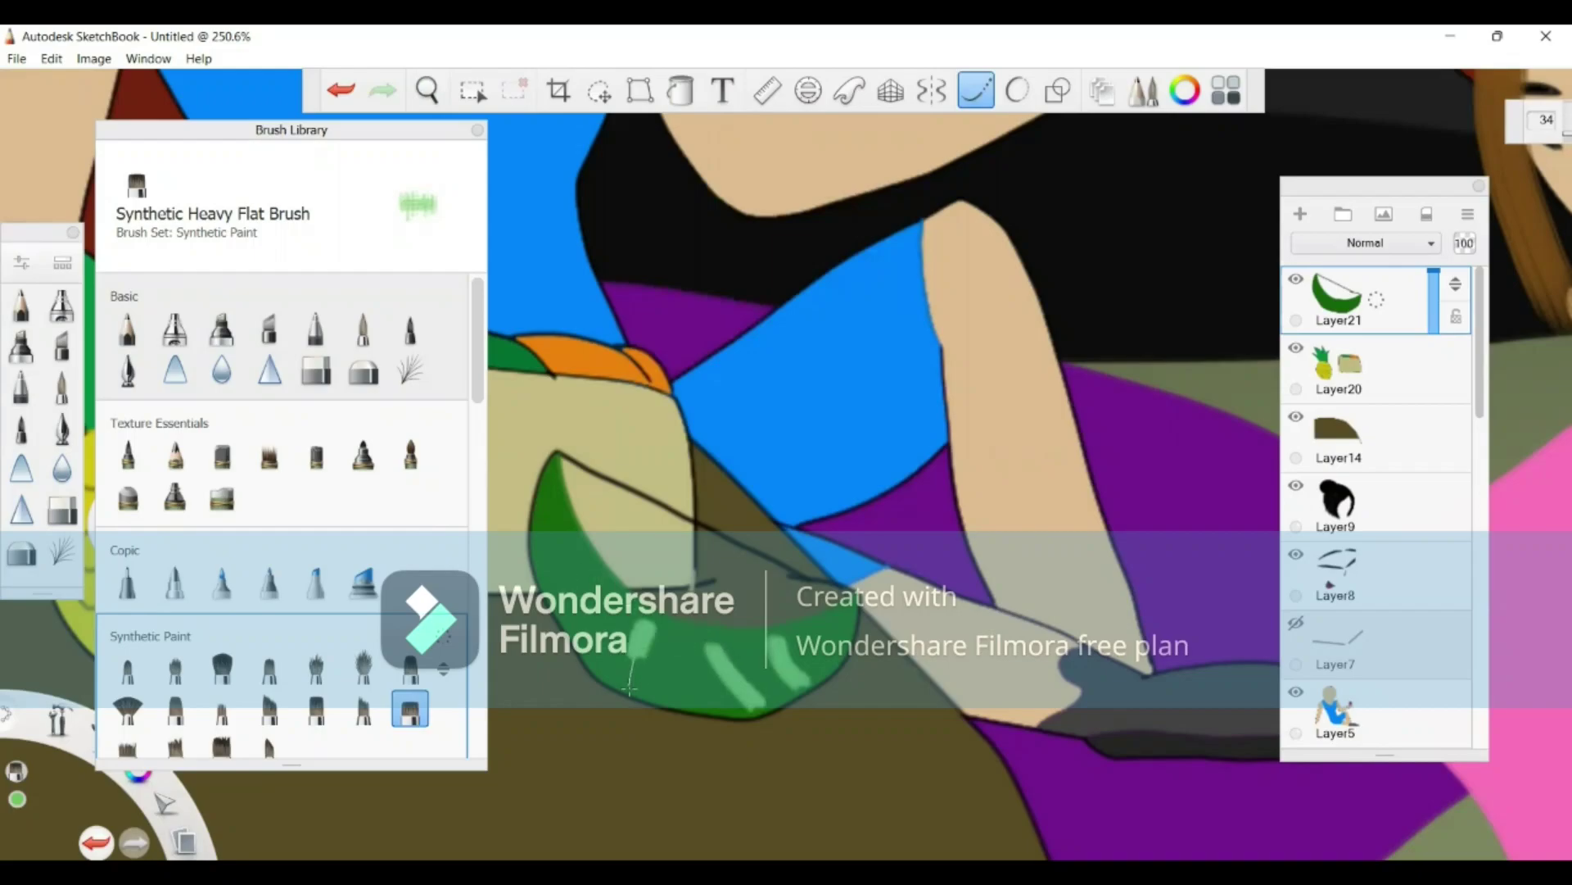
pyautogui.moveTo(680, 629); pyautogui.dragTo(688, 696)
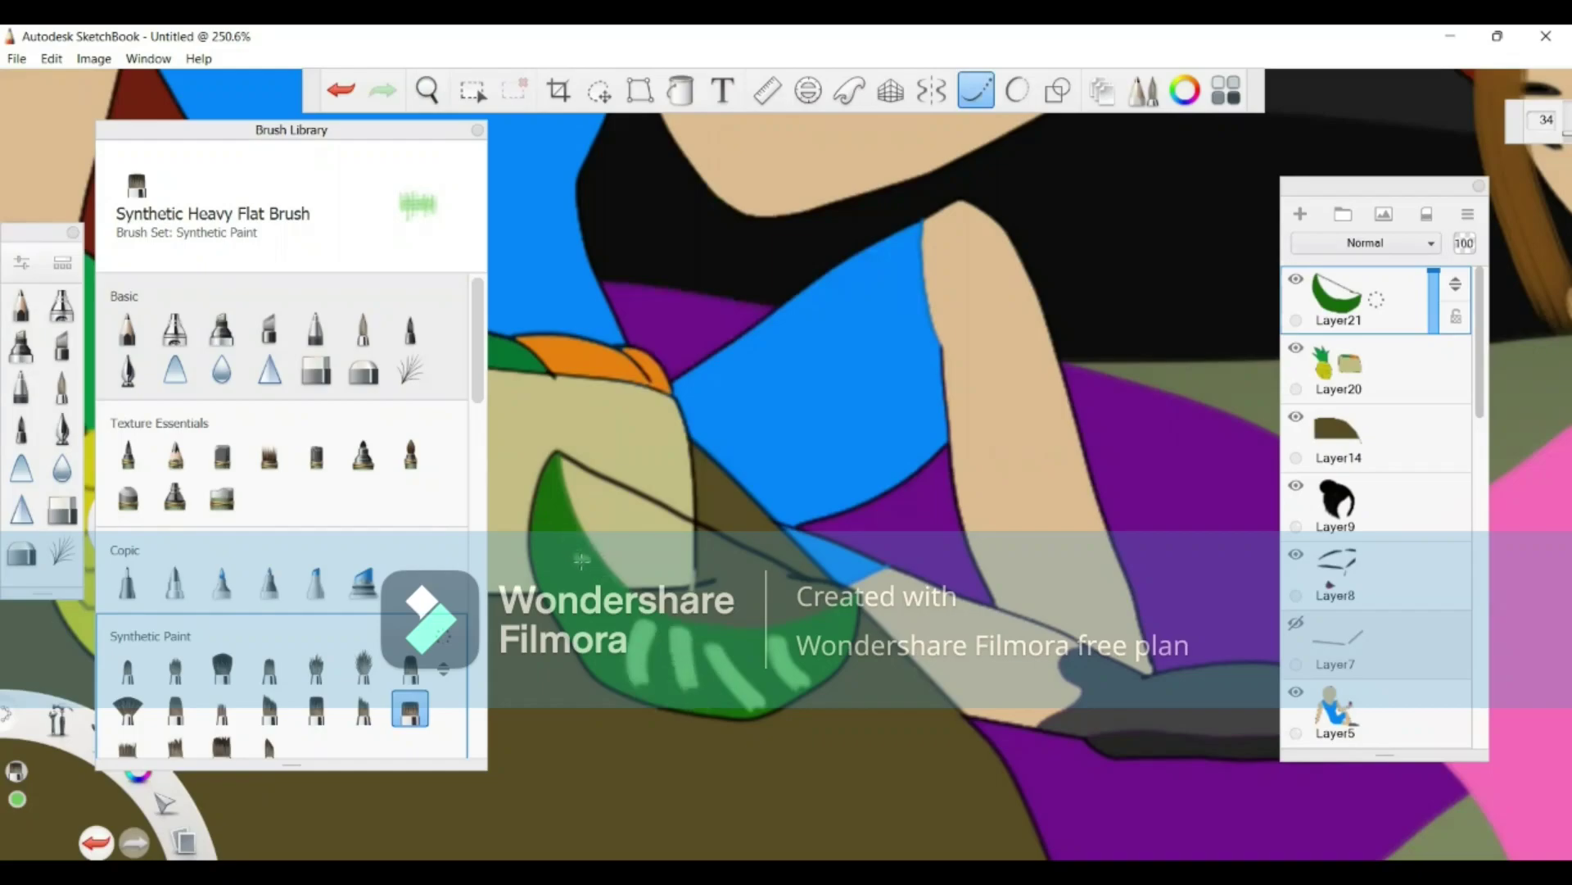
pyautogui.moveTo(582, 560); pyautogui.dragTo(542, 626)
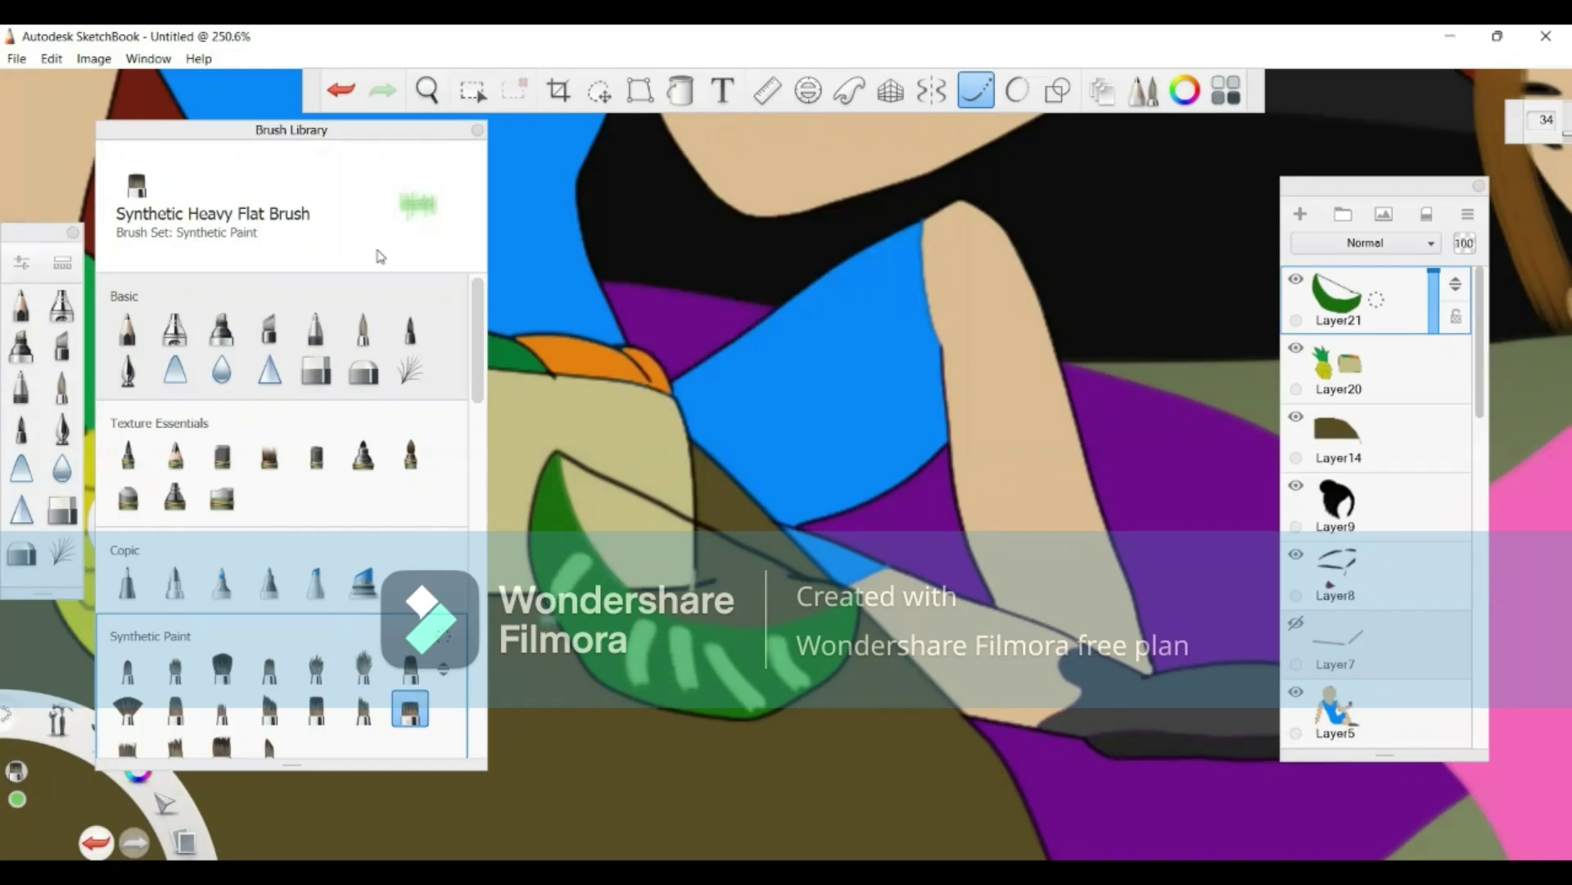
pyautogui.click(342, 92)
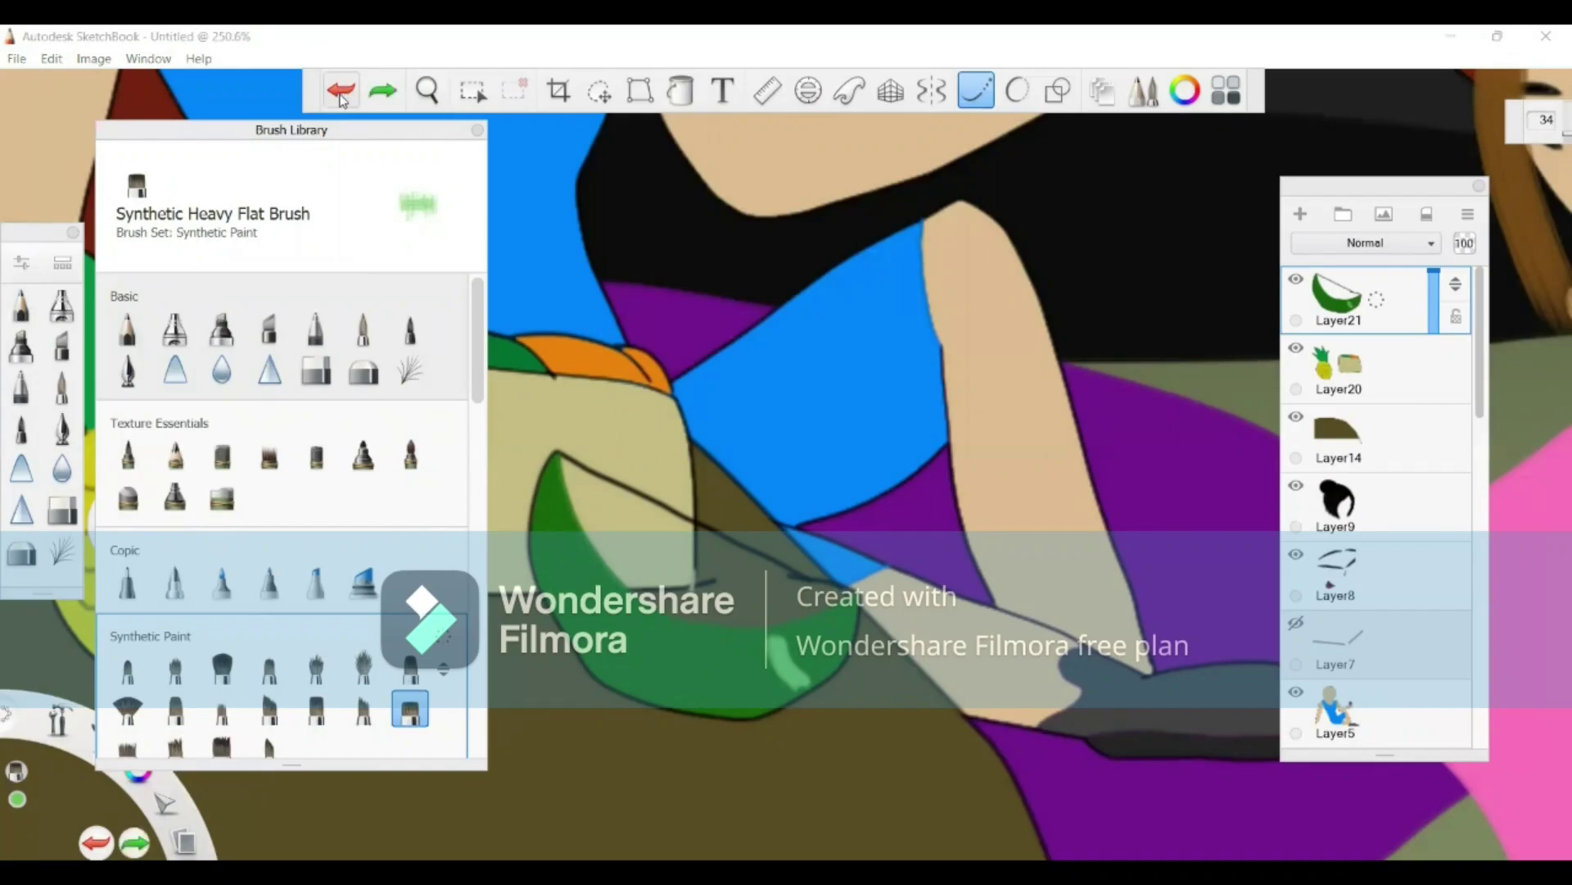
pyautogui.click(342, 93)
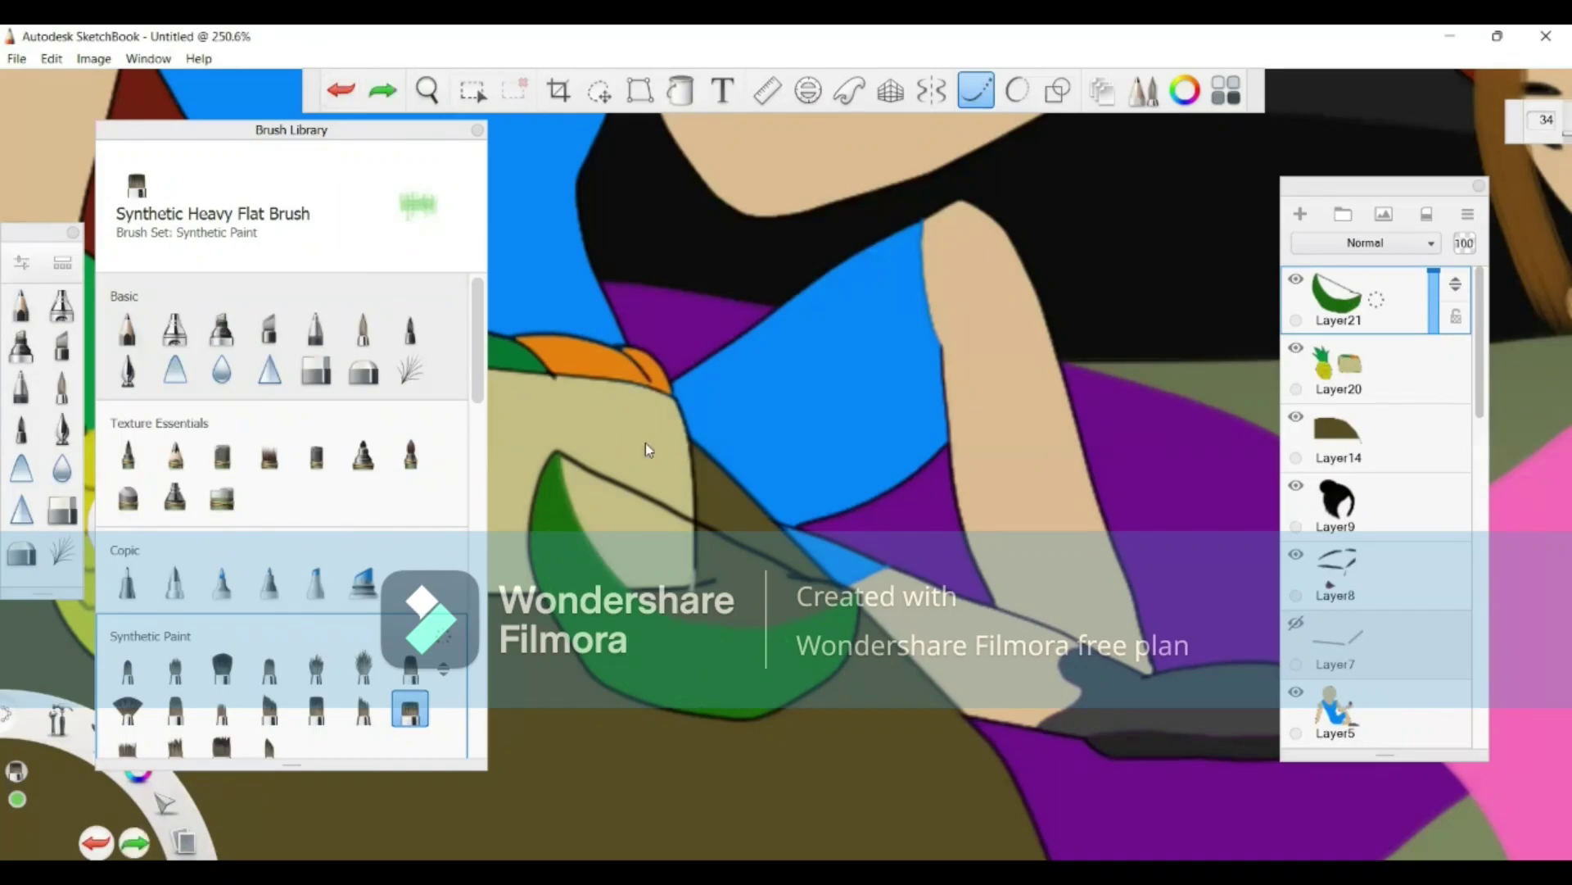
# Step: Set the Synthetic Heavy Flat Brush size to 6.6
pyautogui.click(659, 466)
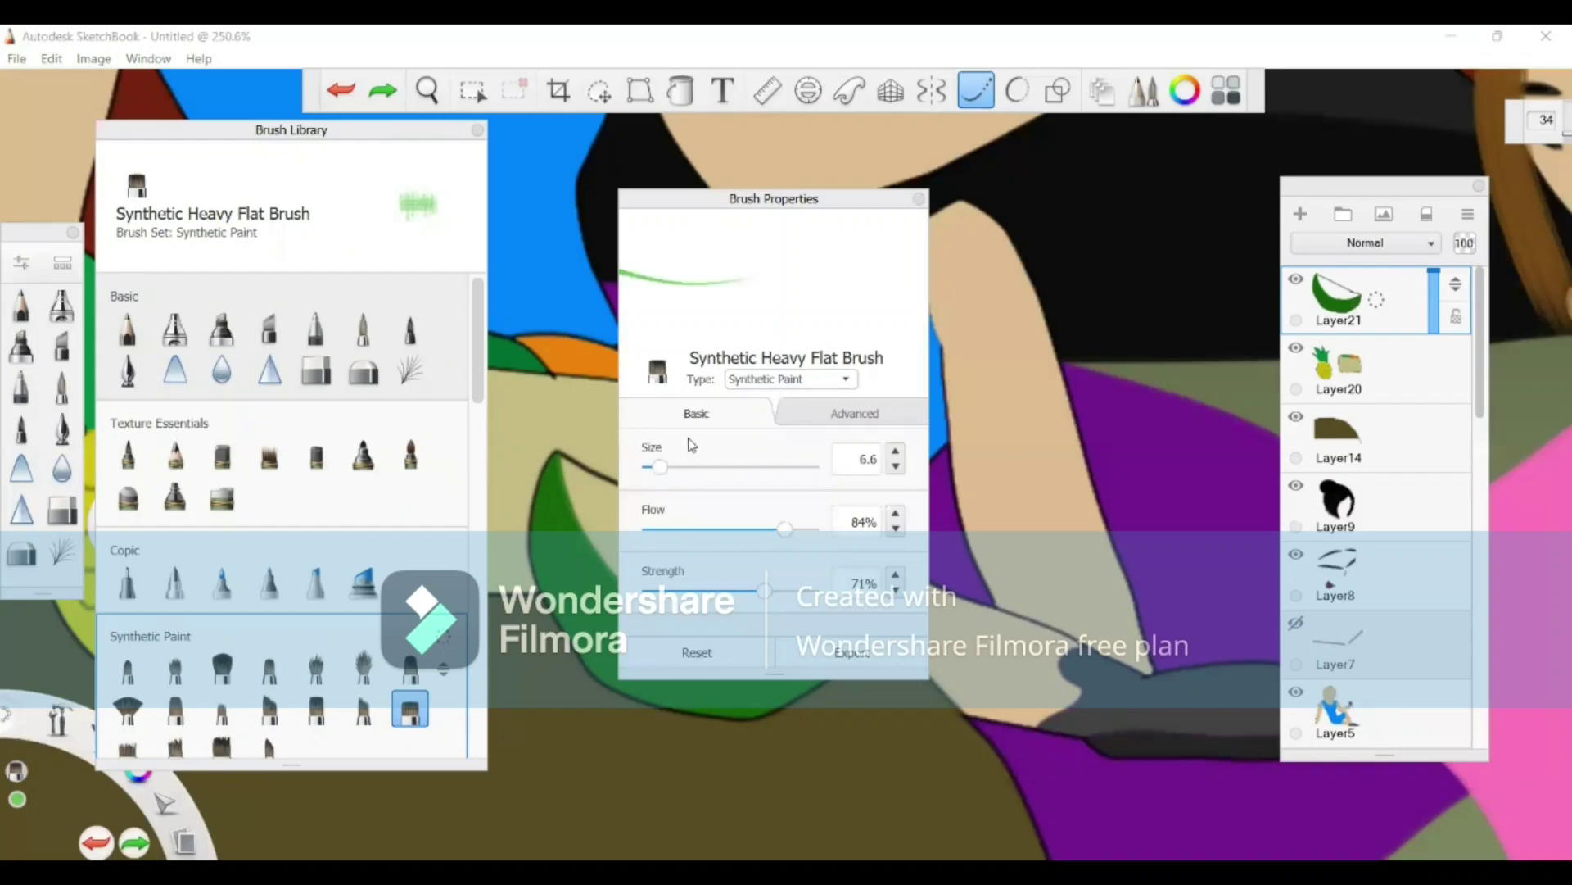
pyautogui.click(916, 200)
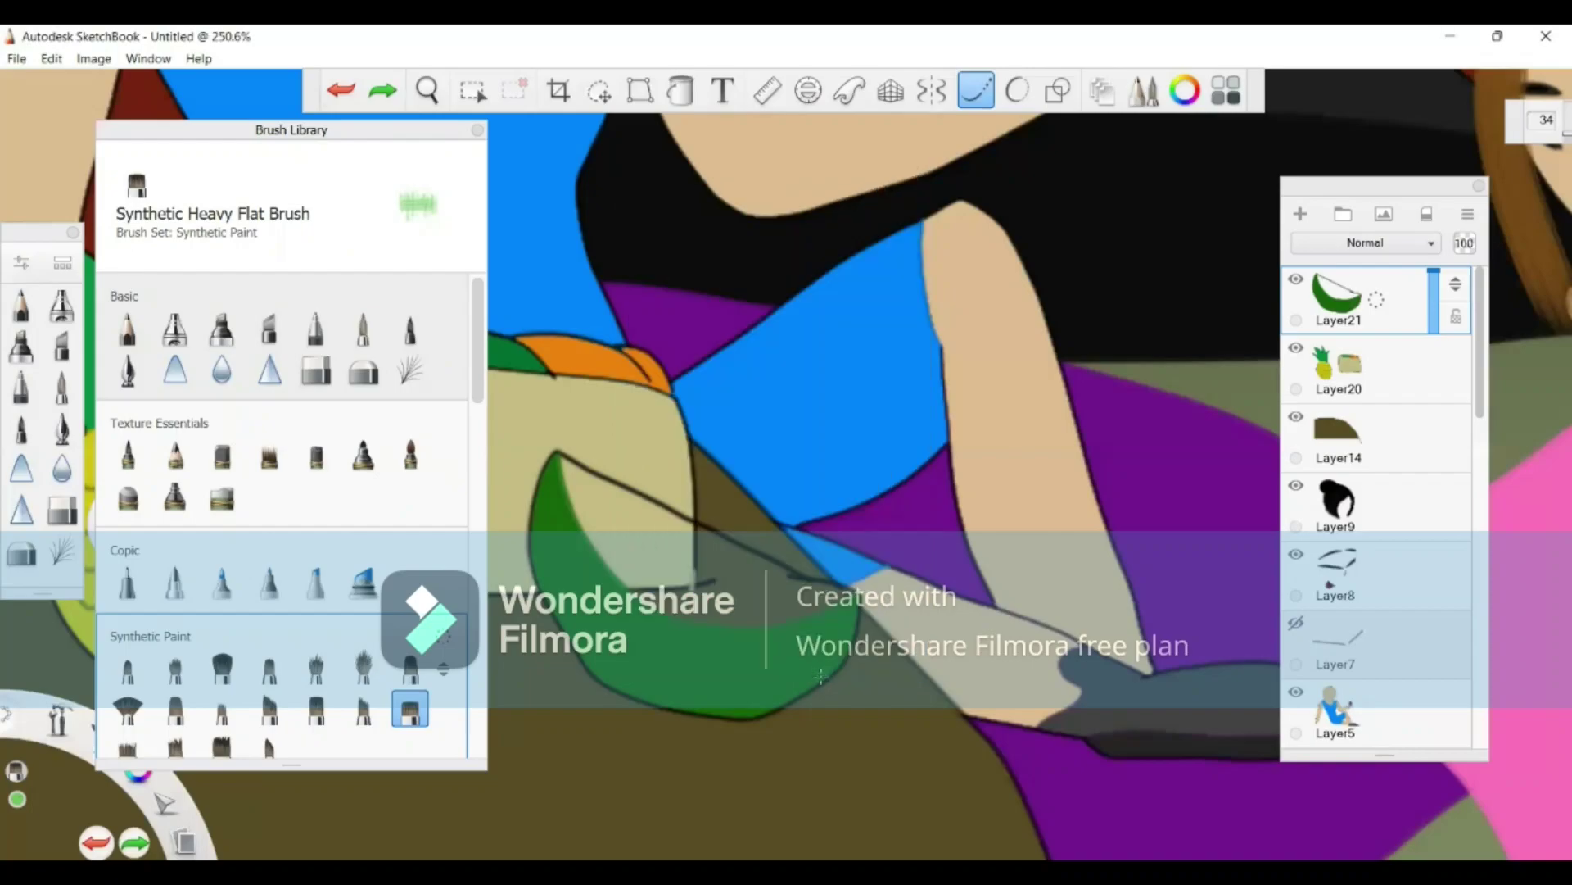
# Step: Paint short curved light green stripes across the watermelon's dark green rind, from one tip to the other
pyautogui.moveTo(804, 657); pyautogui.dragTo(792, 602)
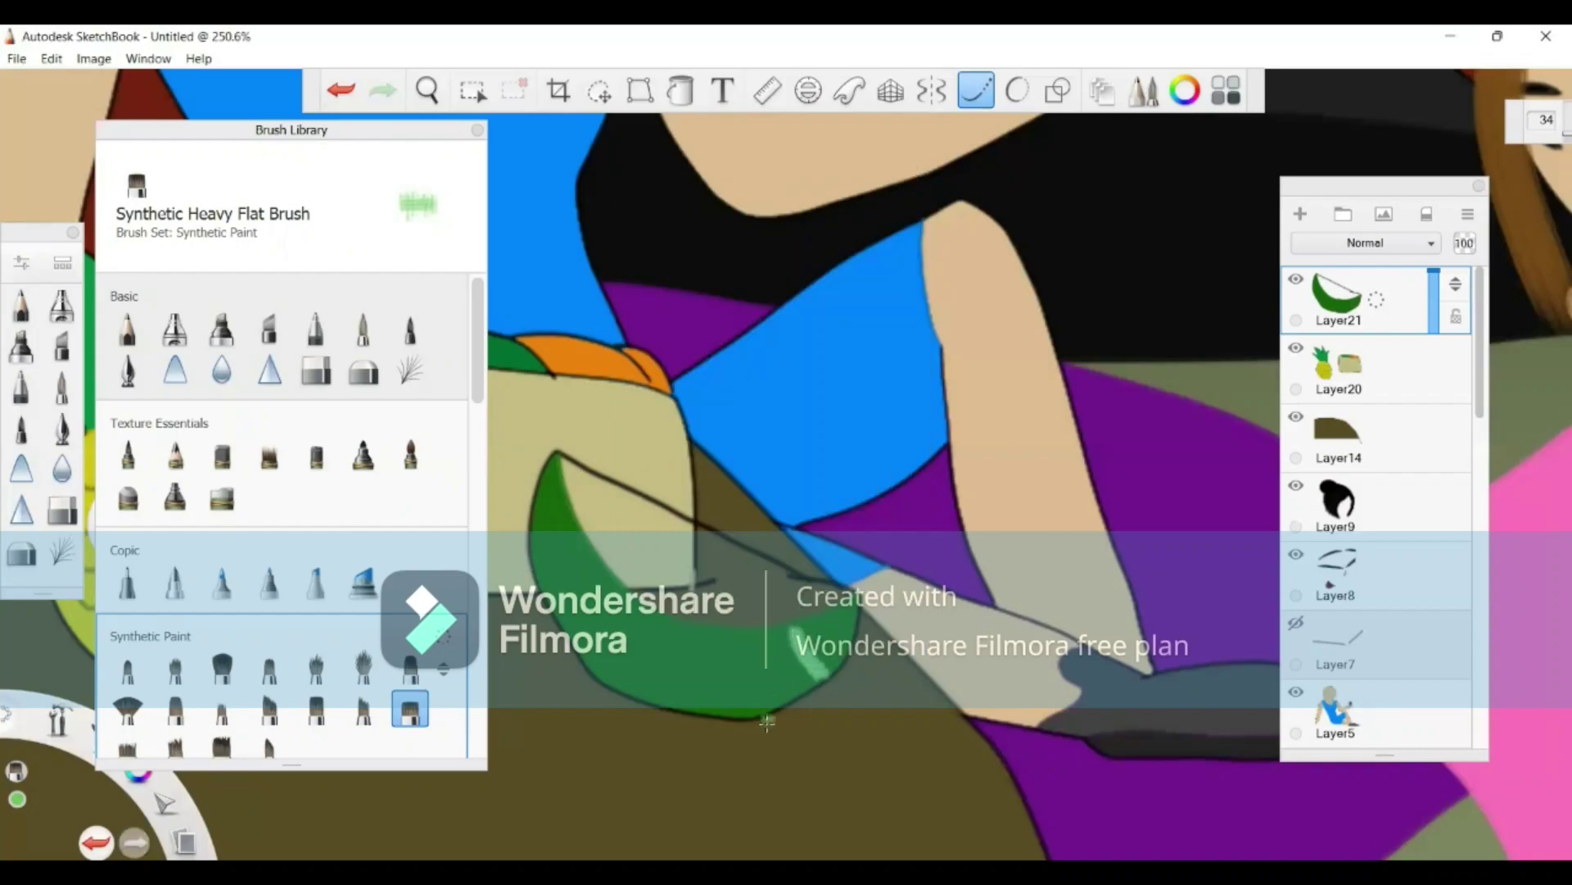
pyautogui.moveTo(776, 697); pyautogui.dragTo(745, 636)
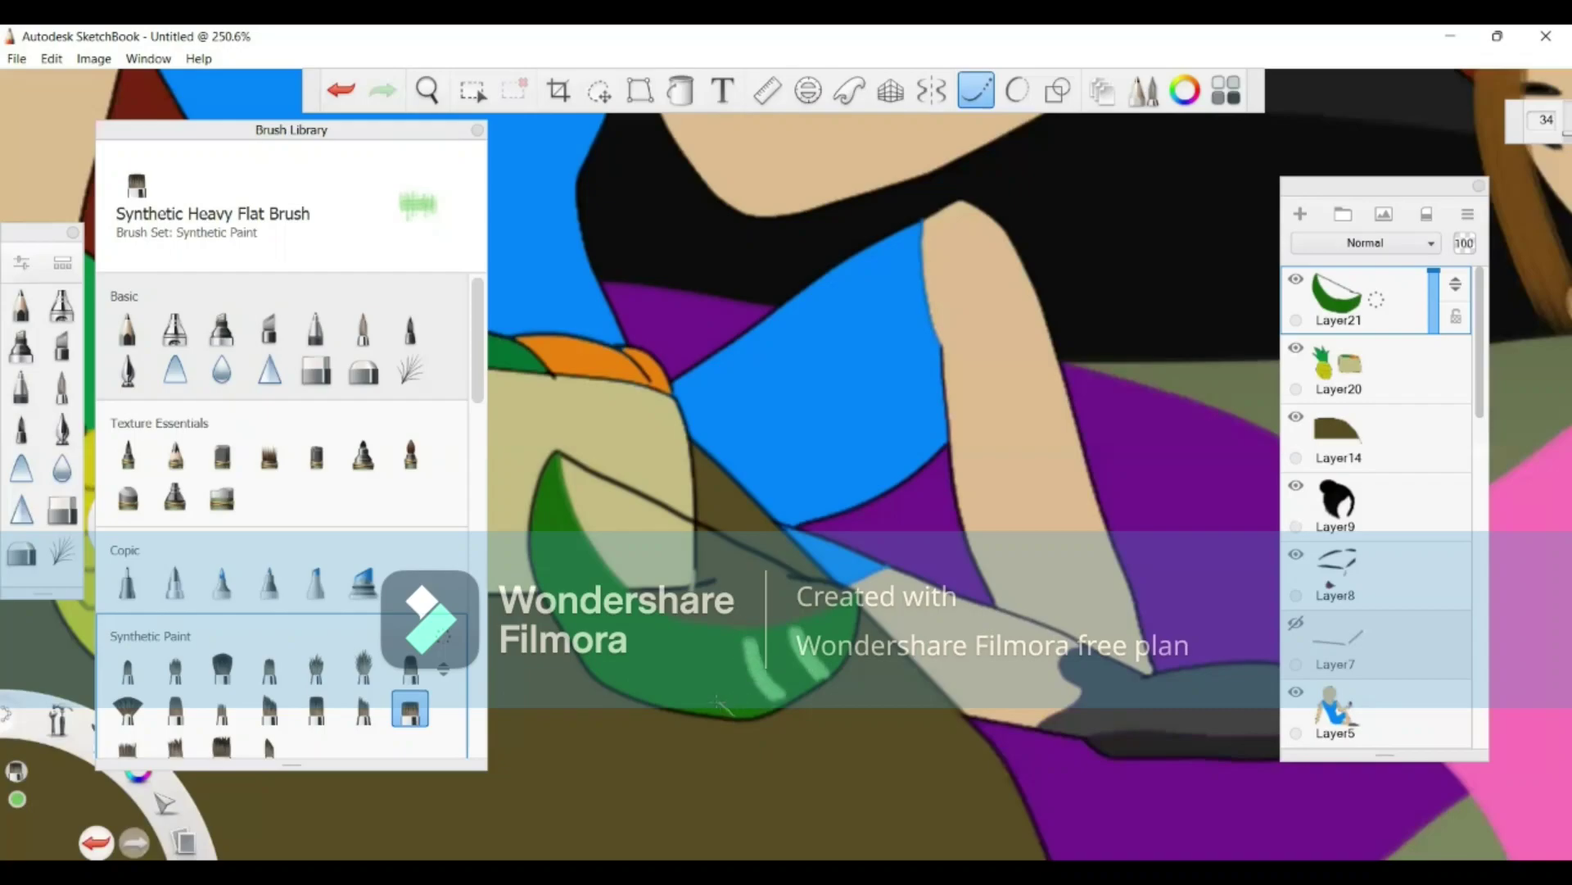
pyautogui.moveTo(717, 701)
pyautogui.mouseDown()
pyautogui.moveTo(677, 618)
pyautogui.moveTo(639, 679)
pyautogui.moveTo(604, 605)
pyautogui.mouseUp()
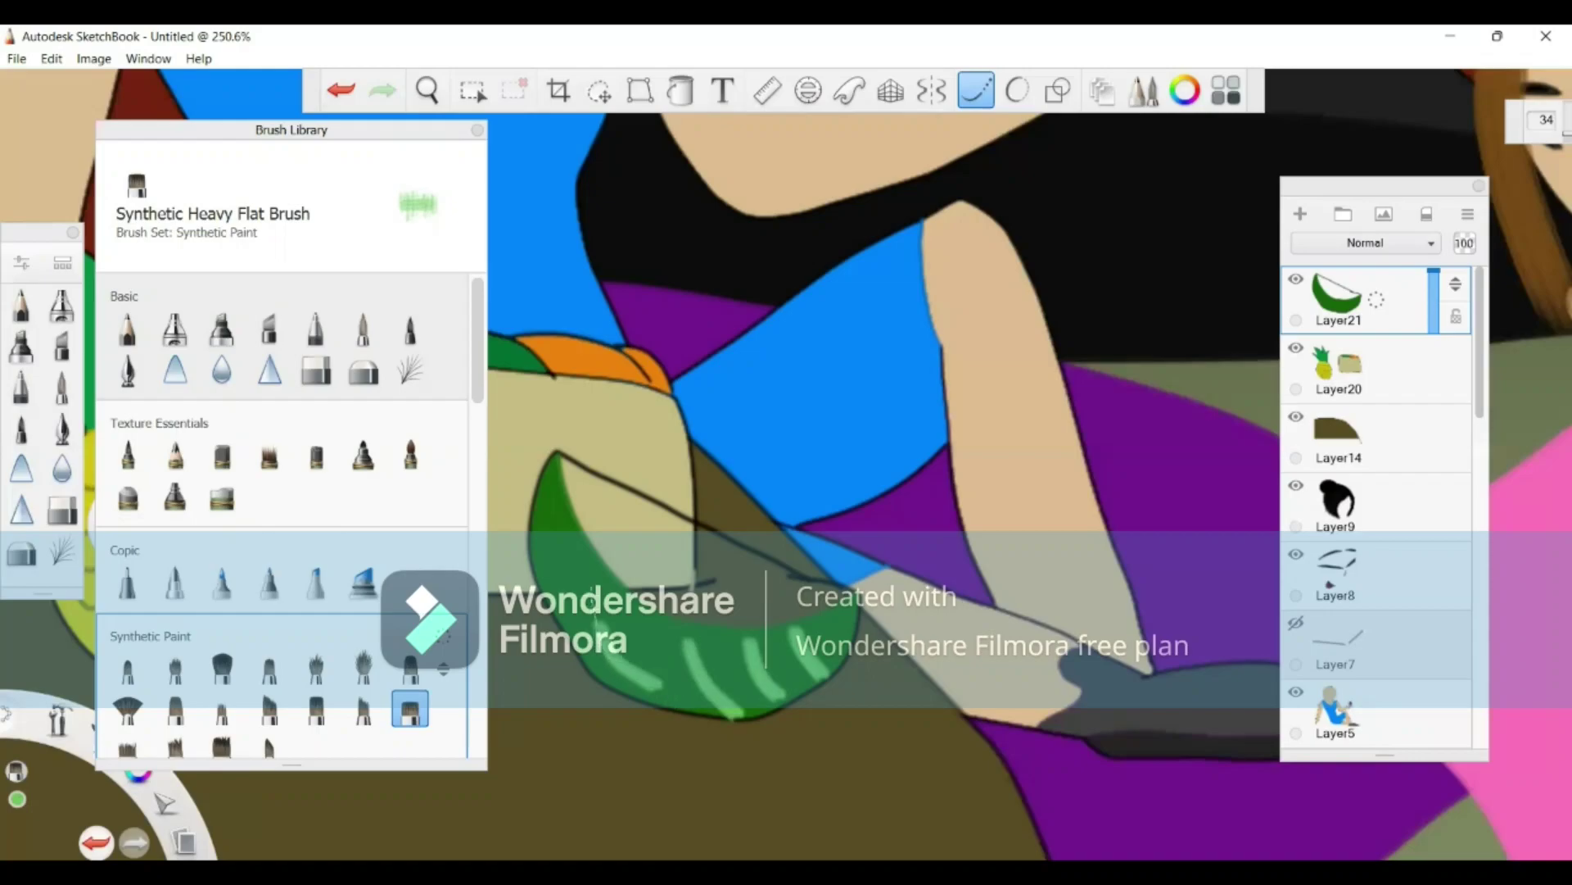
pyautogui.hotkey('ctrl', 'z')
pyautogui.hotkey('ctrl', 'z')
pyautogui.moveTo(645, 691); pyautogui.dragTo(608, 596)
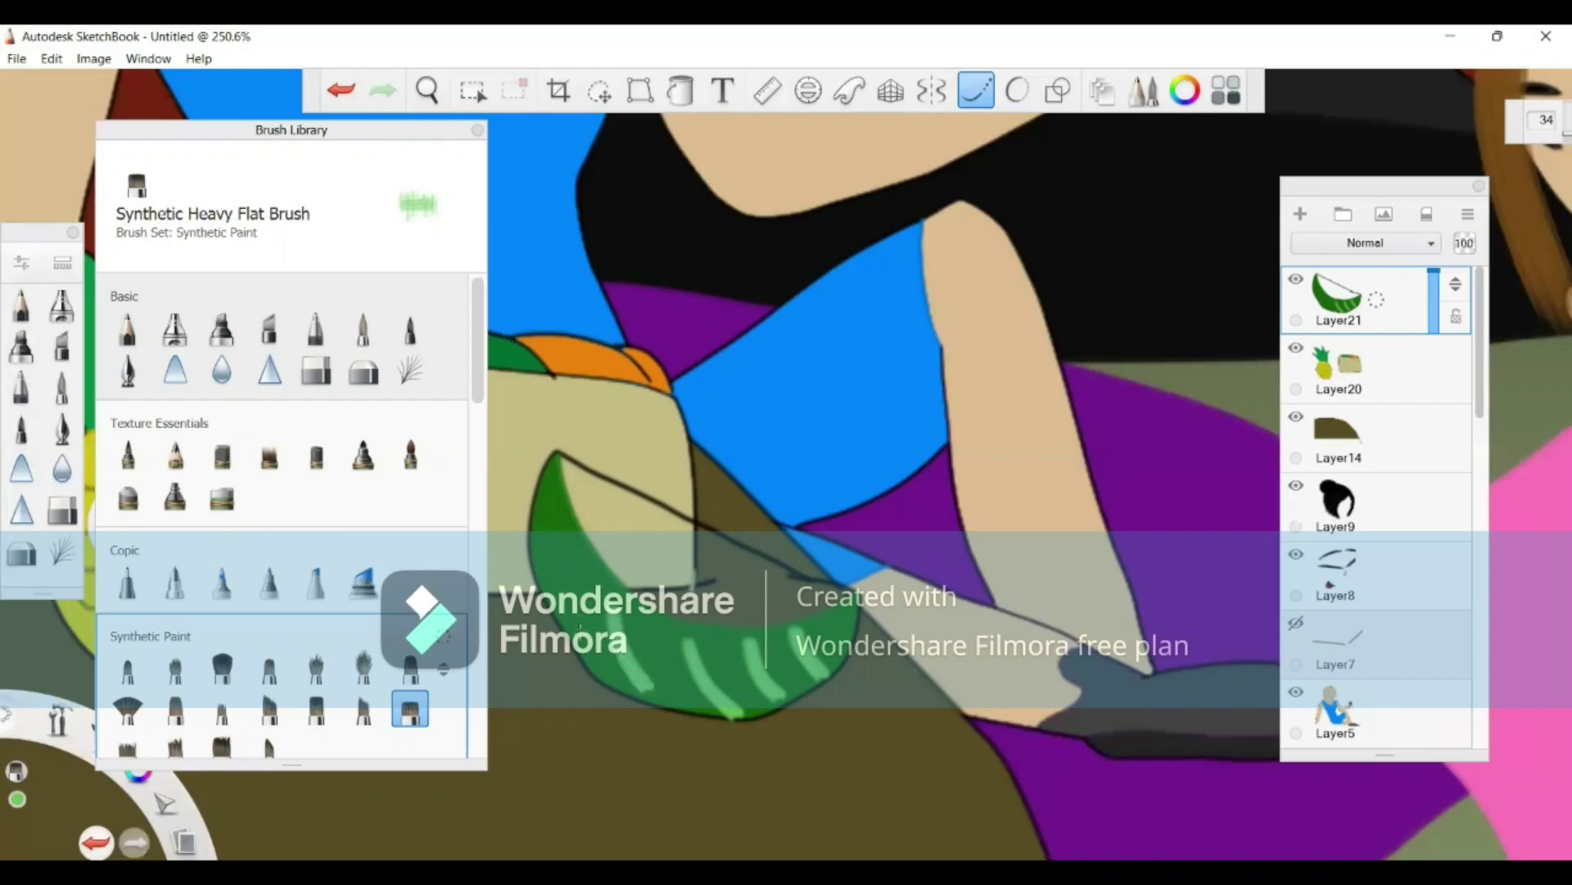
pyautogui.moveTo(577, 626)
pyautogui.mouseDown()
pyautogui.moveTo(572, 527)
pyautogui.moveTo(555, 515)
pyautogui.moveTo(545, 533)
pyautogui.moveTo(554, 457)
pyautogui.mouseUp()
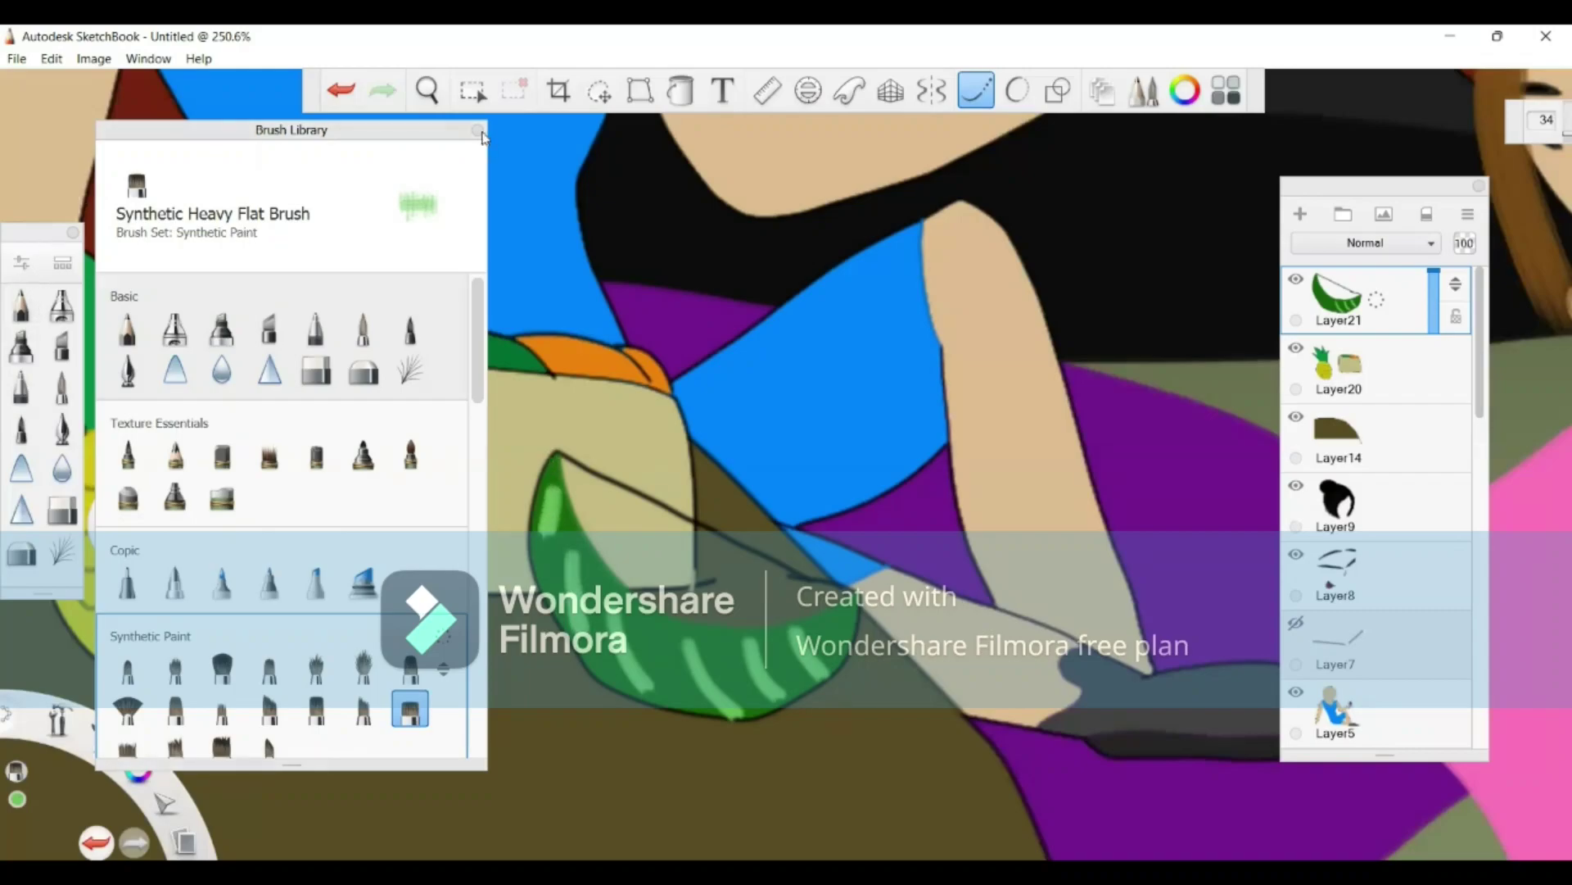
# Step: Choose a dark crimson colour and flood fill the watermelon's flesh with it
pyautogui.click(478, 130)
pyautogui.click(127, 522)
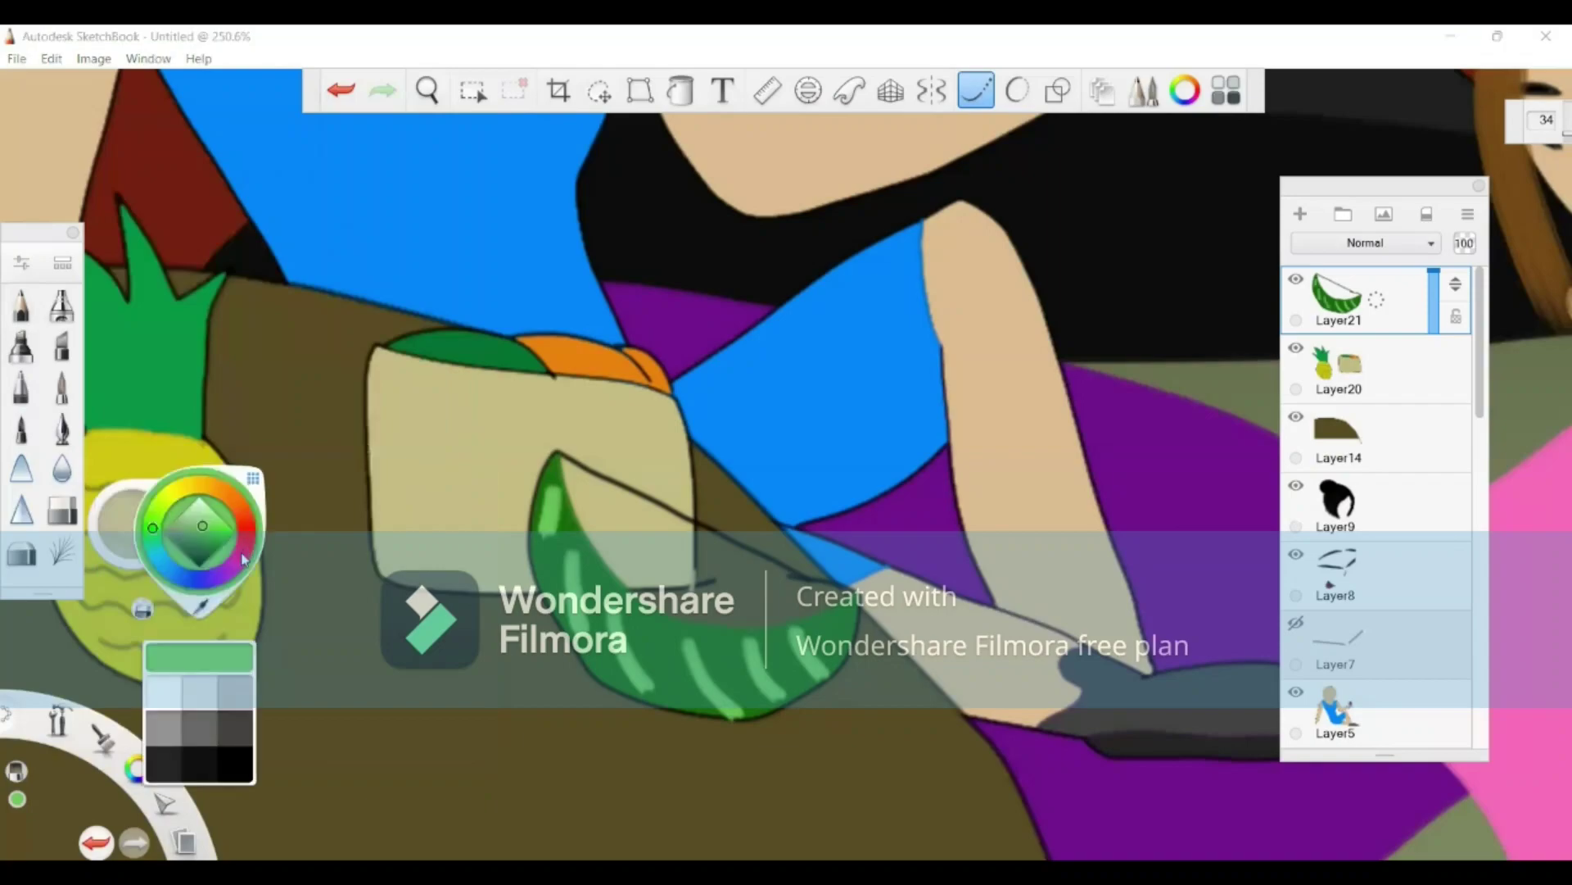
pyautogui.click(241, 544)
pyautogui.click(244, 545)
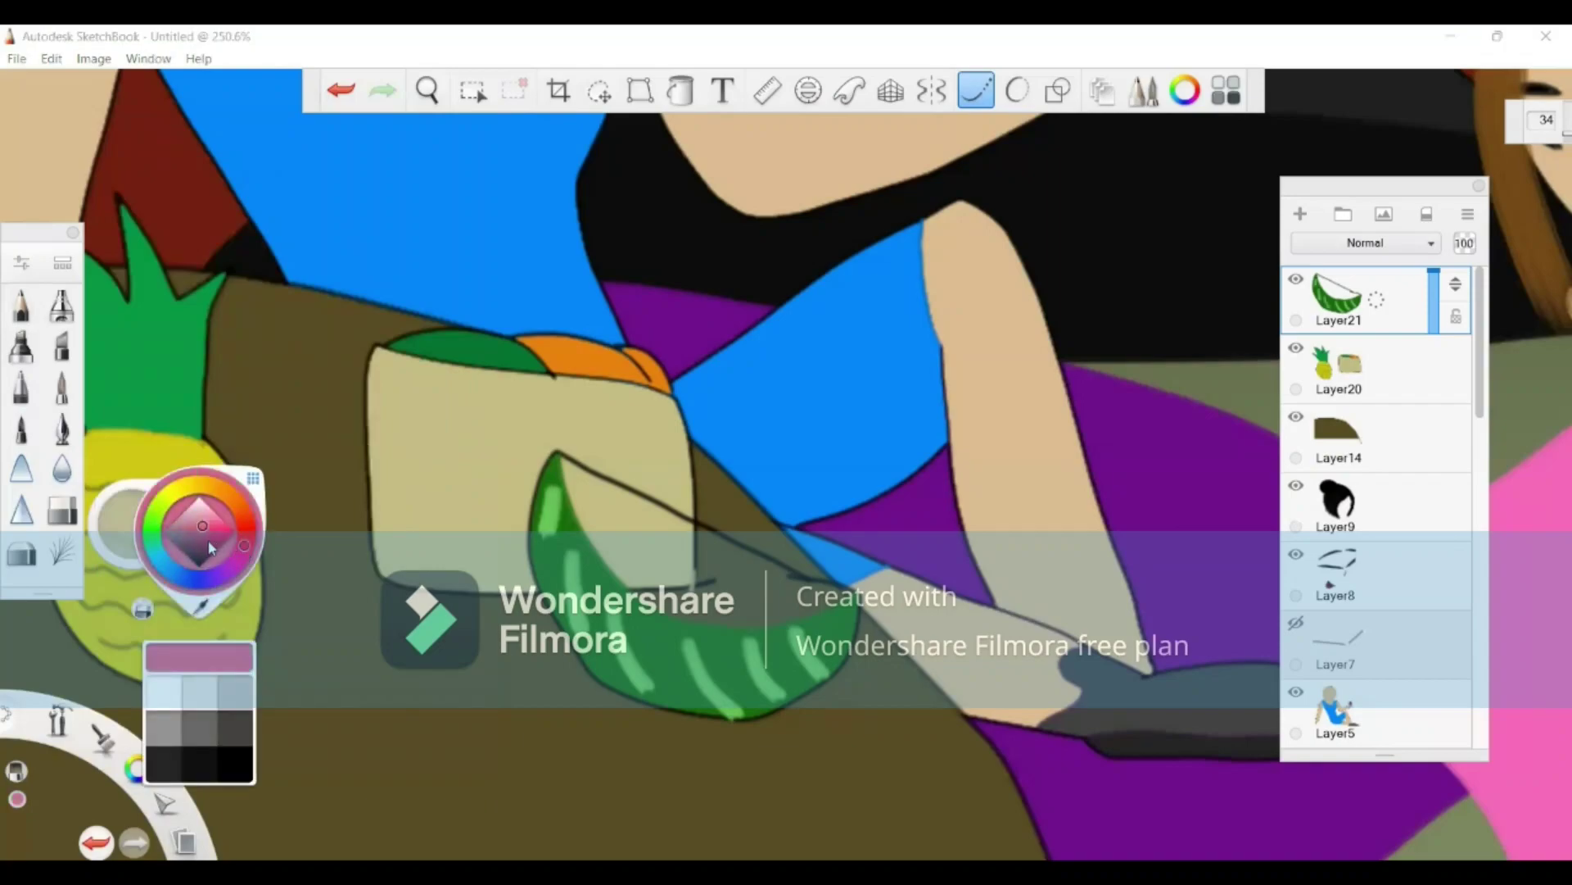
pyautogui.click(209, 541)
pyautogui.click(208, 547)
pyautogui.click(214, 544)
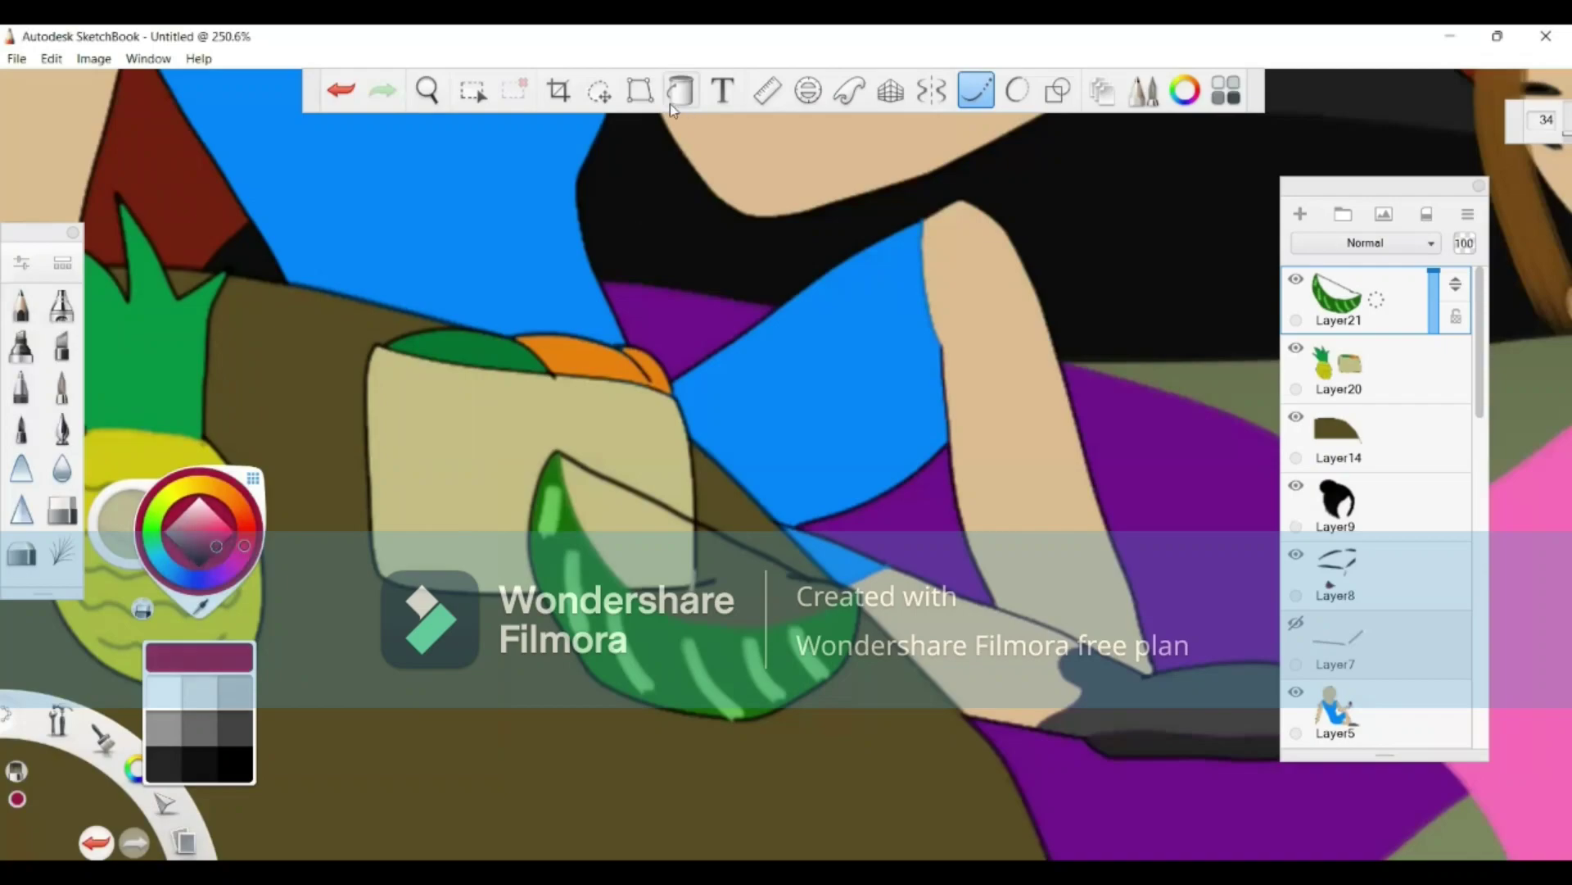
pyautogui.click(655, 536)
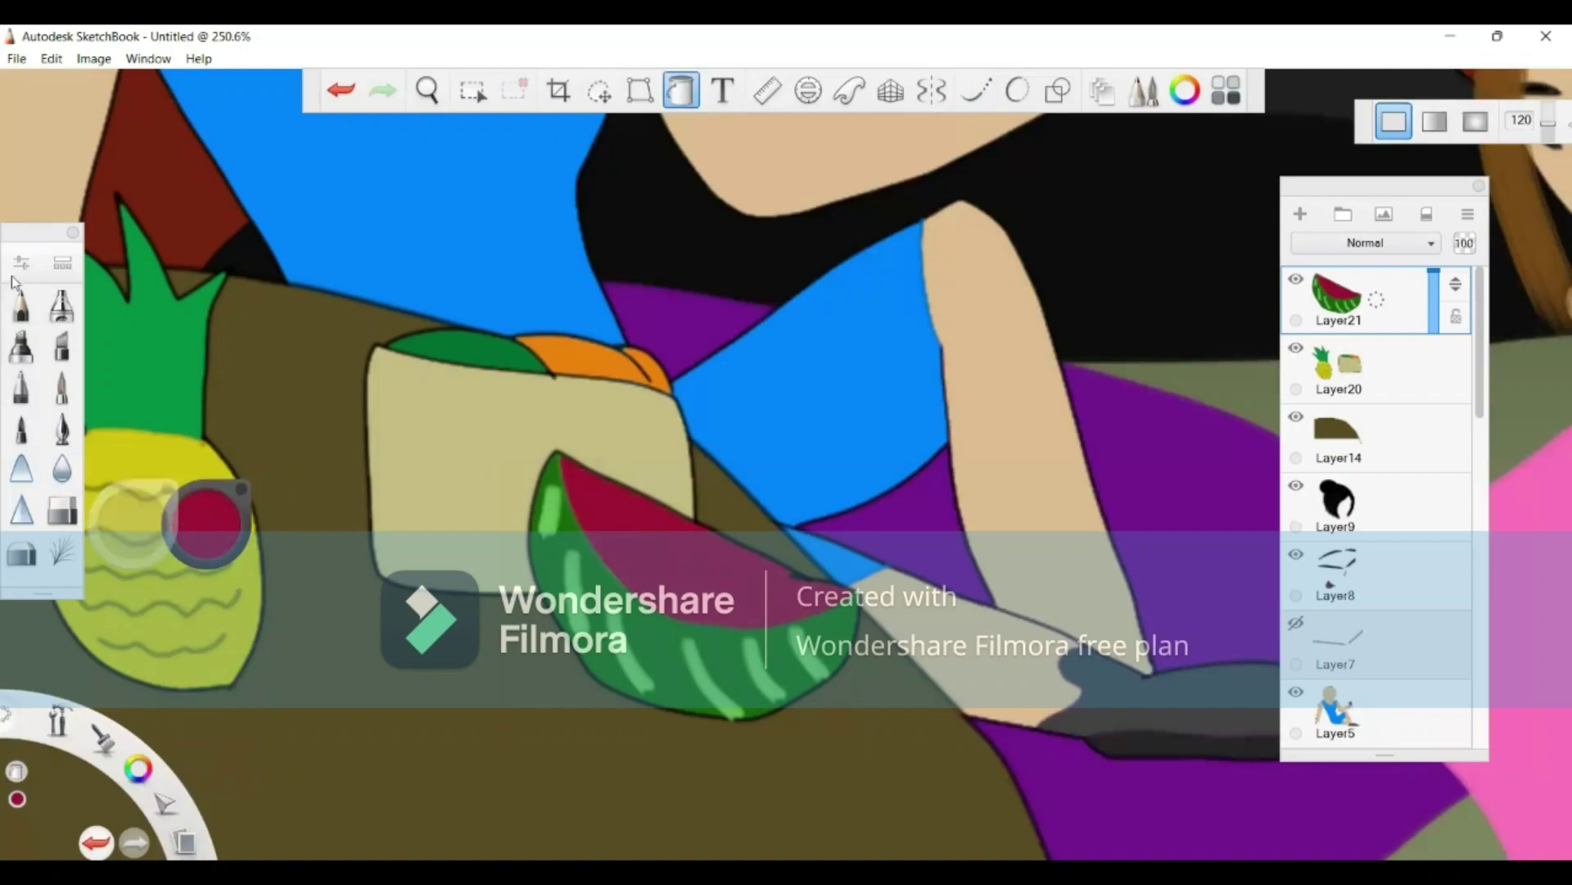
# Step: Draw small black seeds across the watermelon's red flesh with the Pencil
pyautogui.click(21, 303)
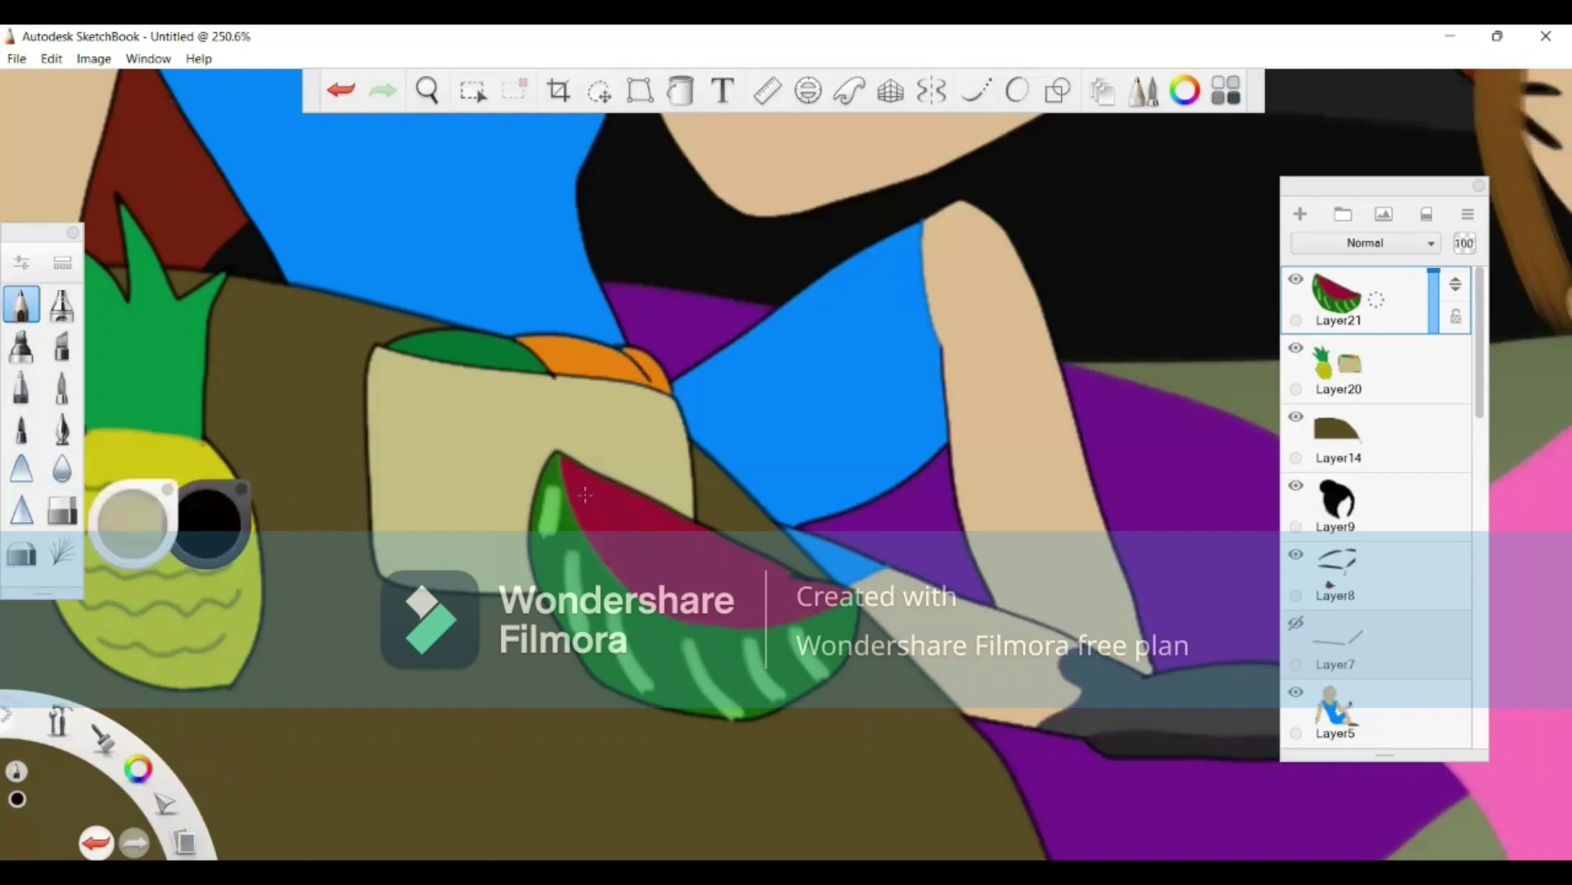
pyautogui.moveTo(587, 493); pyautogui.dragTo(602, 504)
pyautogui.moveTo(619, 511); pyautogui.dragTo(693, 549)
pyautogui.moveTo(709, 566); pyautogui.dragTo(727, 566)
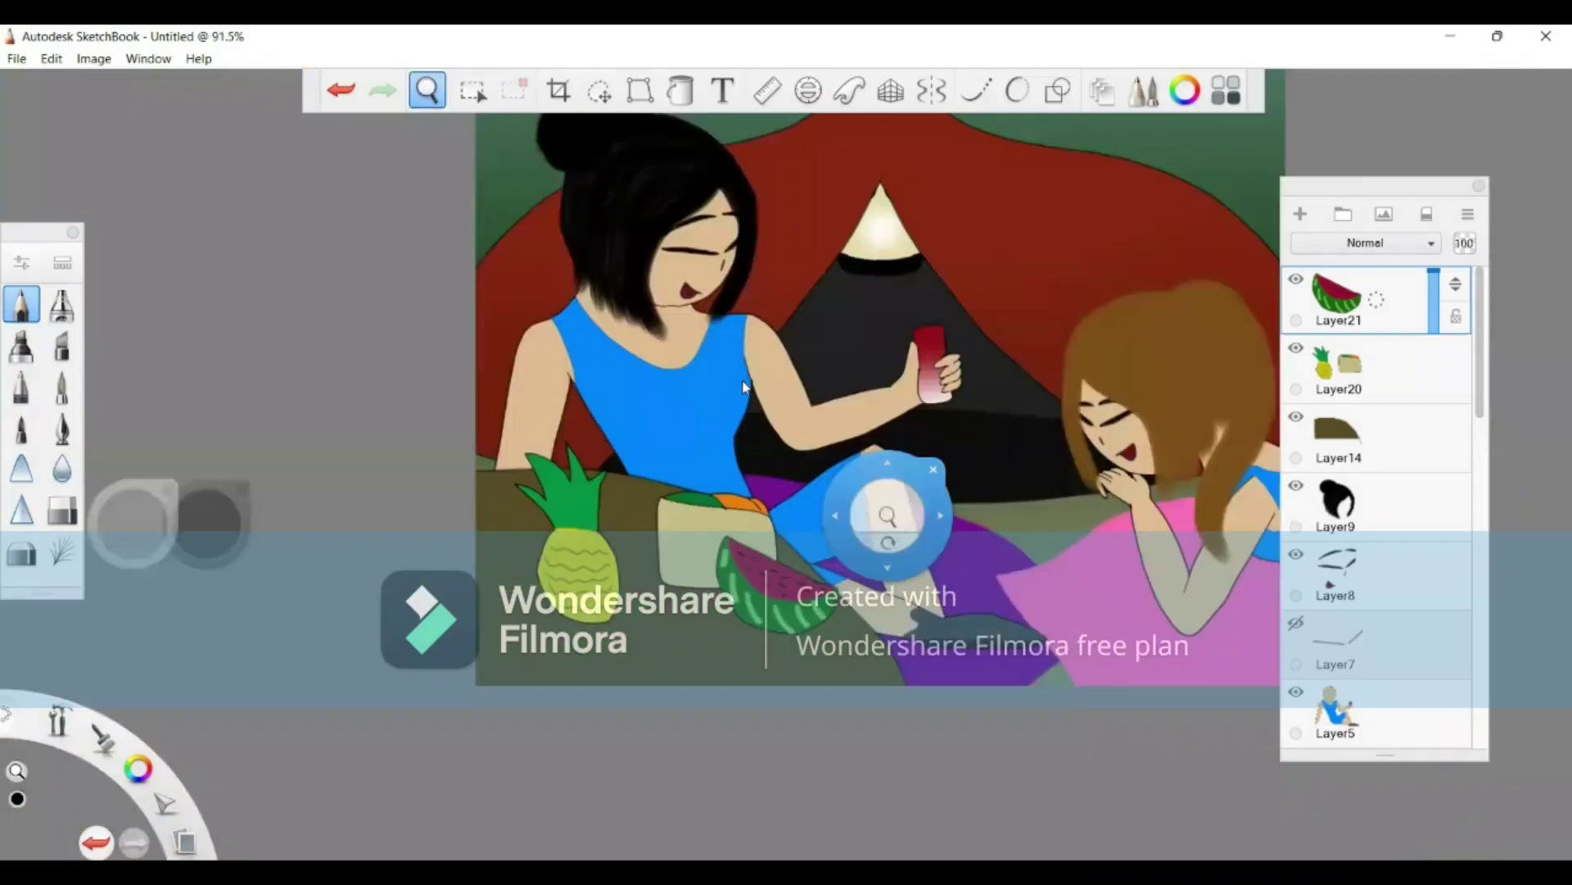
# Step: Add a new layer directly beneath the seated woman's body layer, Layer5
pyautogui.moveTo(689, 405); pyautogui.dragTo(647, 501)
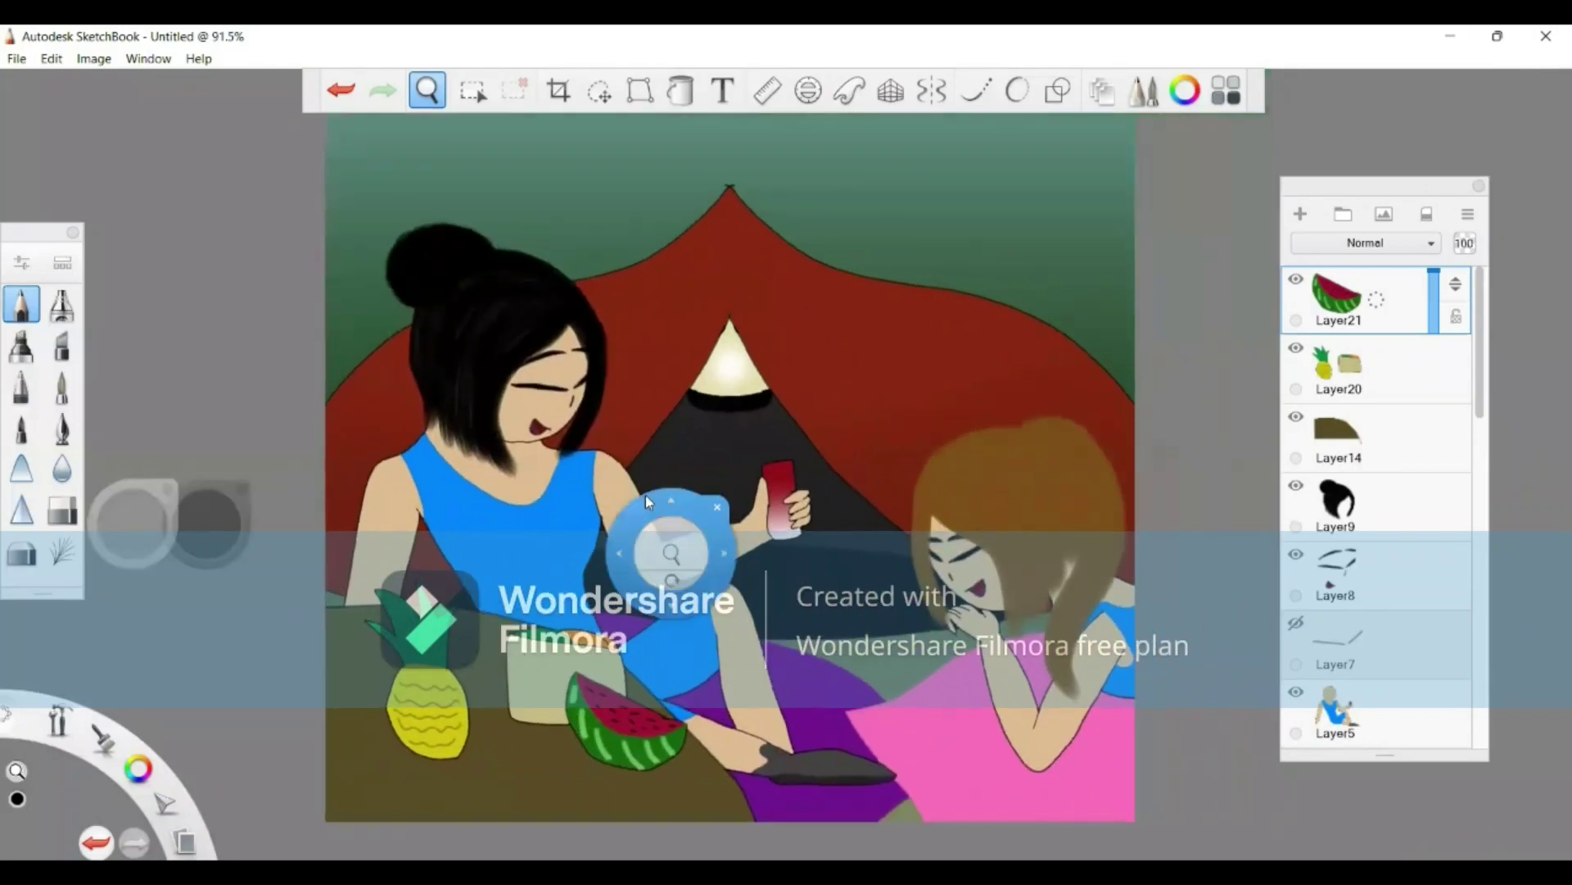
pyautogui.moveTo(549, 502); pyautogui.dragTo(636, 548)
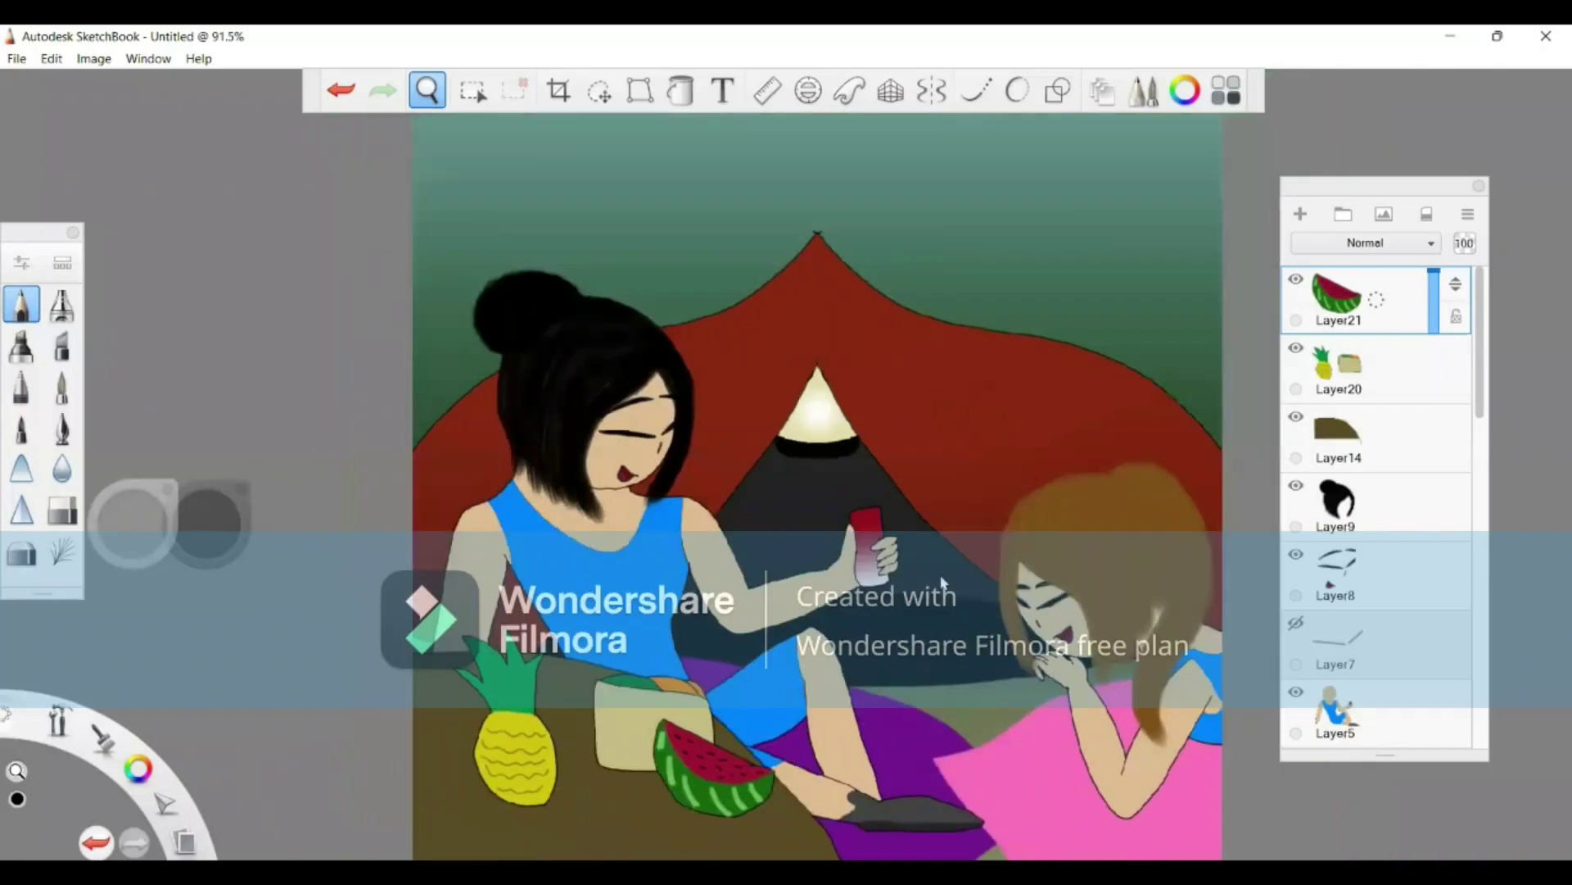
pyautogui.moveTo(942, 583); pyautogui.dragTo(860, 553)
pyautogui.moveTo(534, 560); pyautogui.dragTo(405, 559)
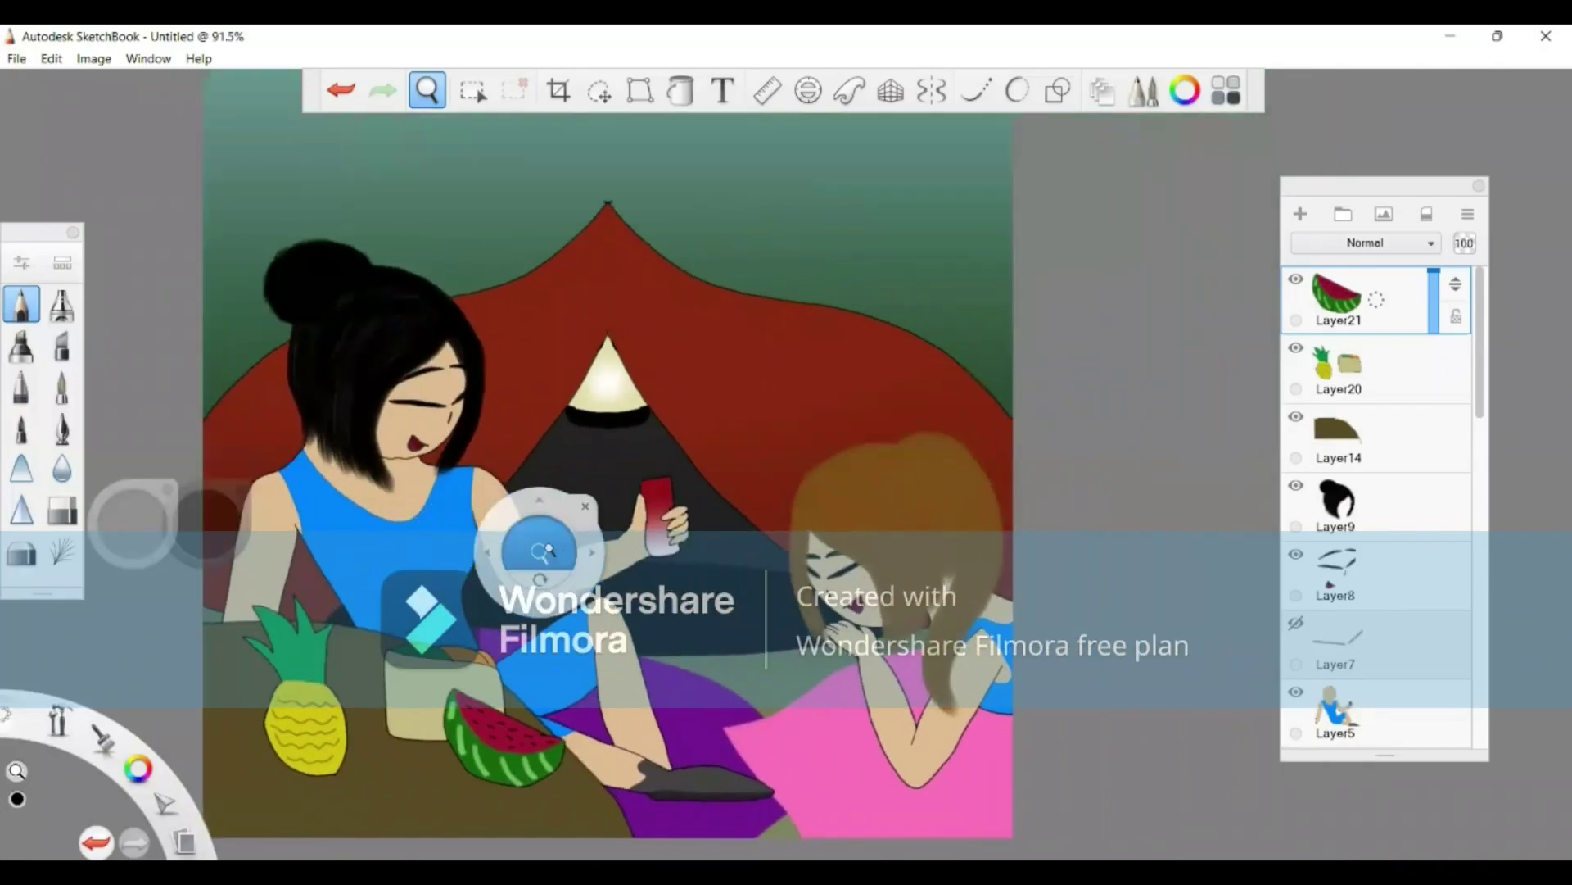
pyautogui.moveTo(549, 550); pyautogui.dragTo(955, 498)
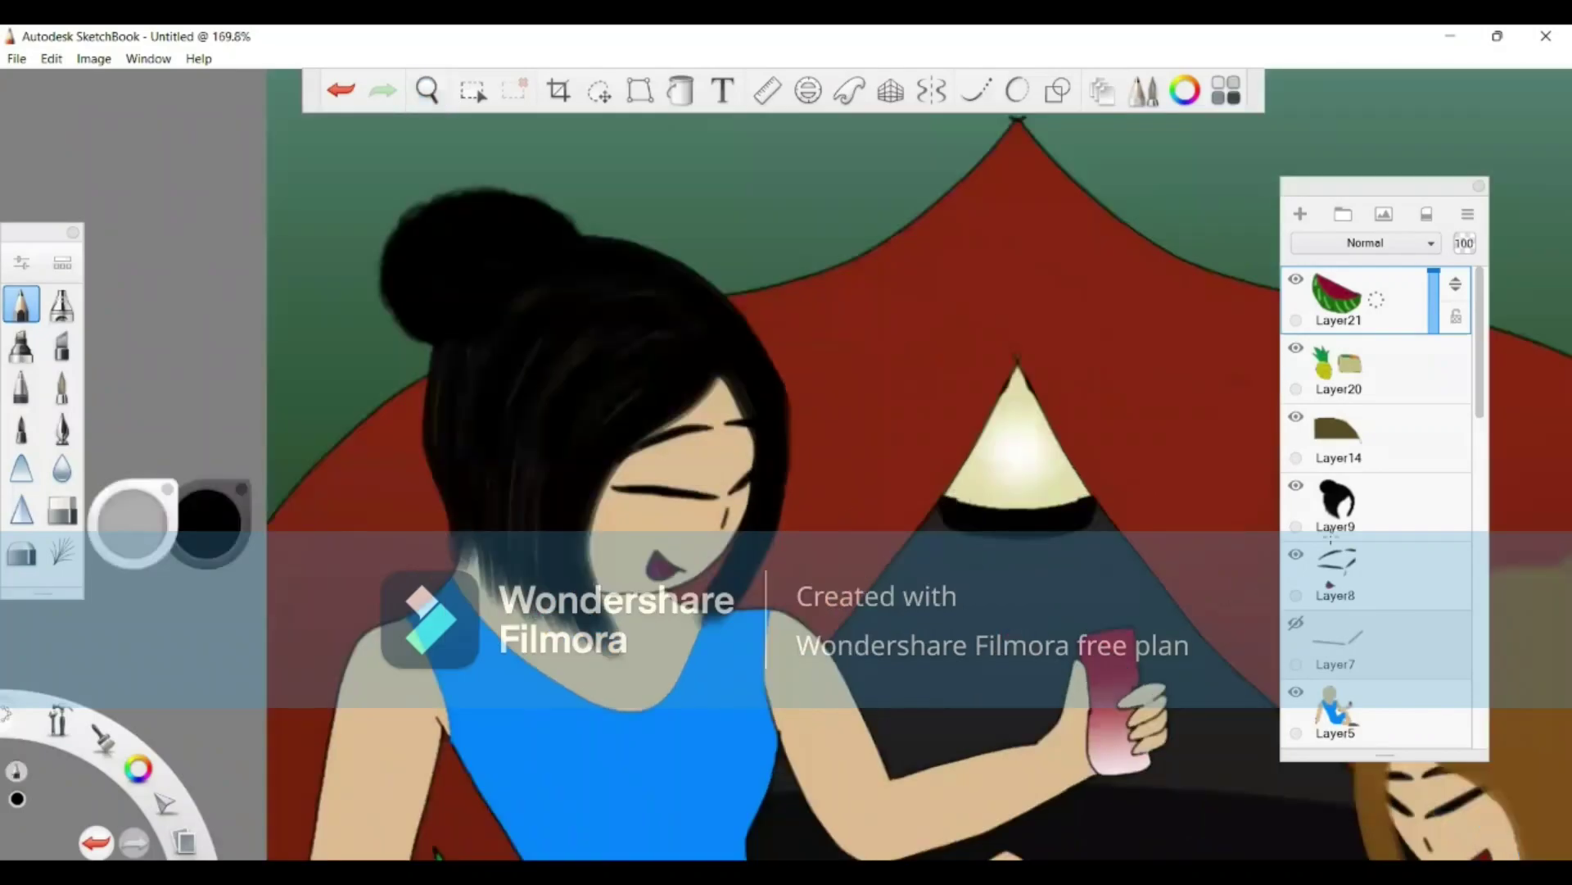
pyautogui.click(1398, 577)
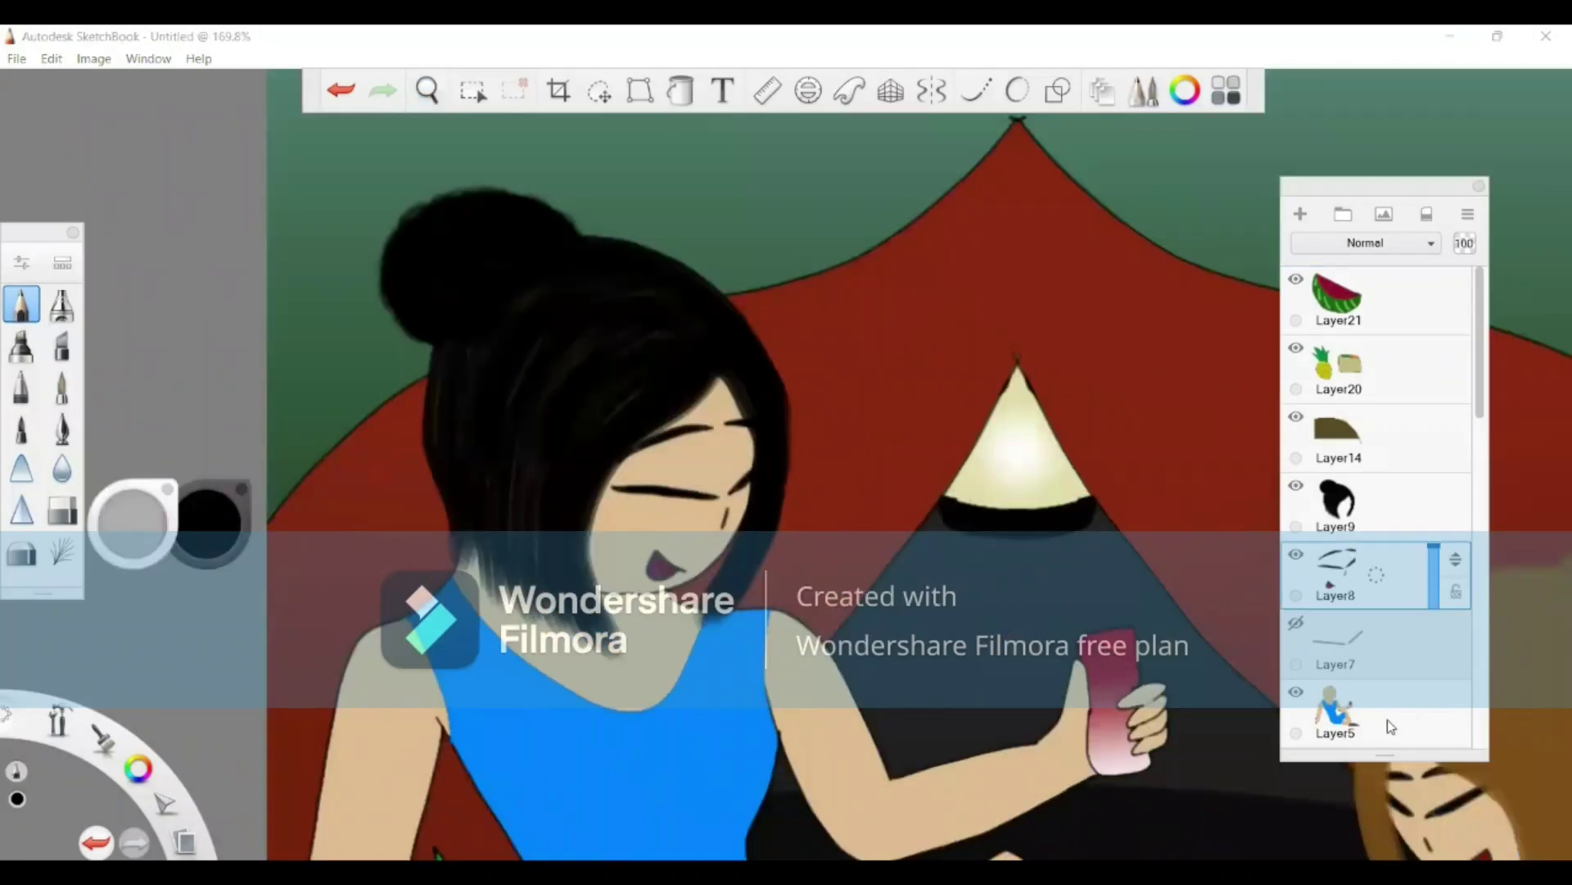
pyautogui.click(1390, 726)
pyautogui.scroll(-2, 1385, 680)
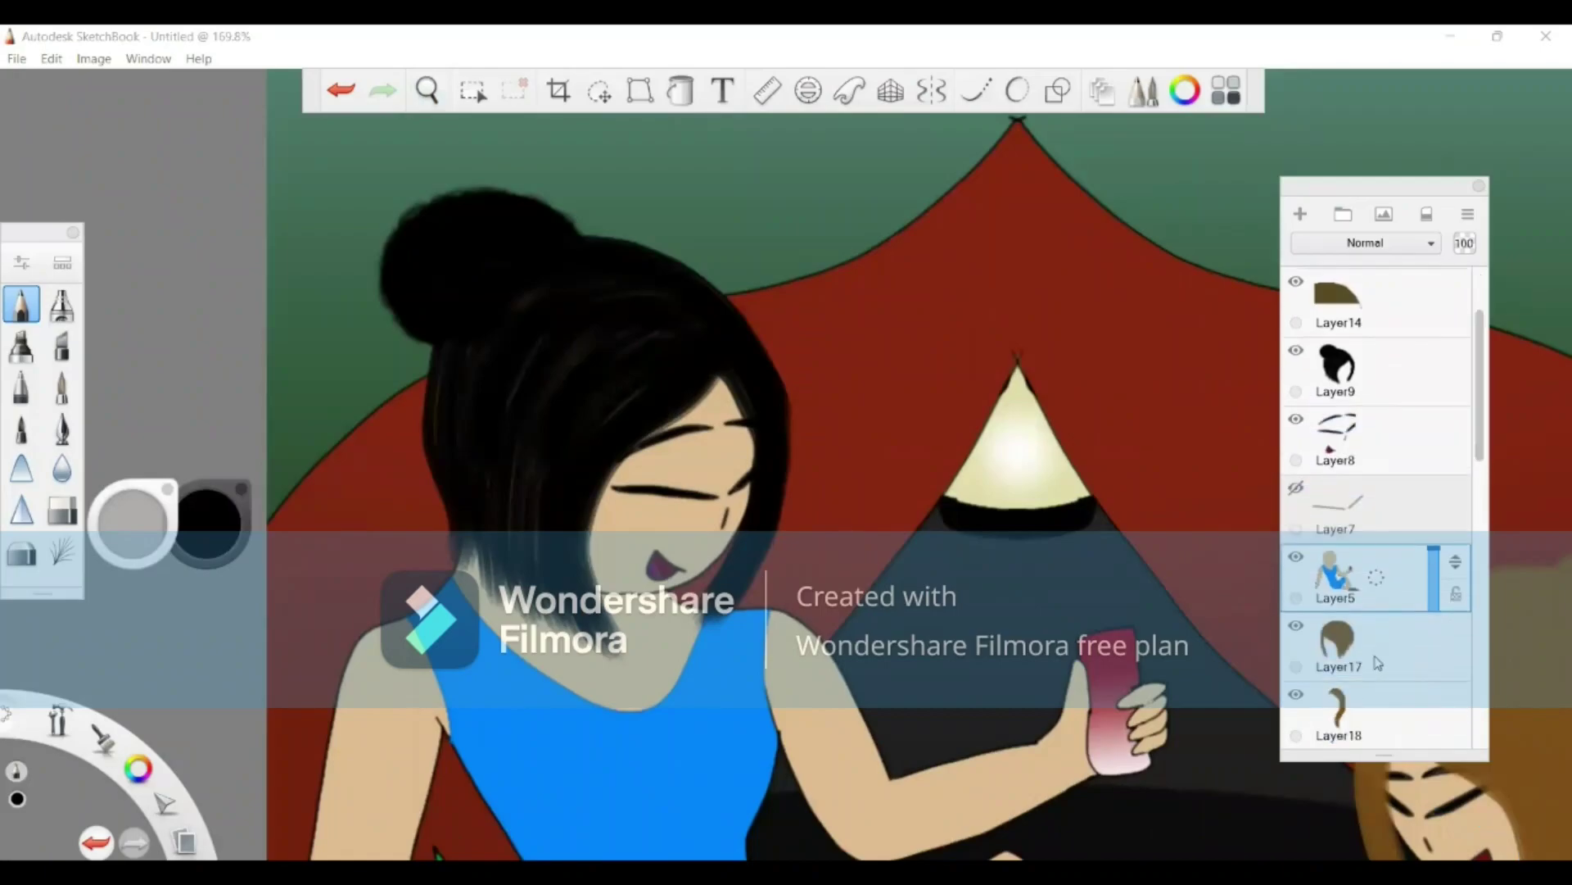
pyautogui.click(1300, 214)
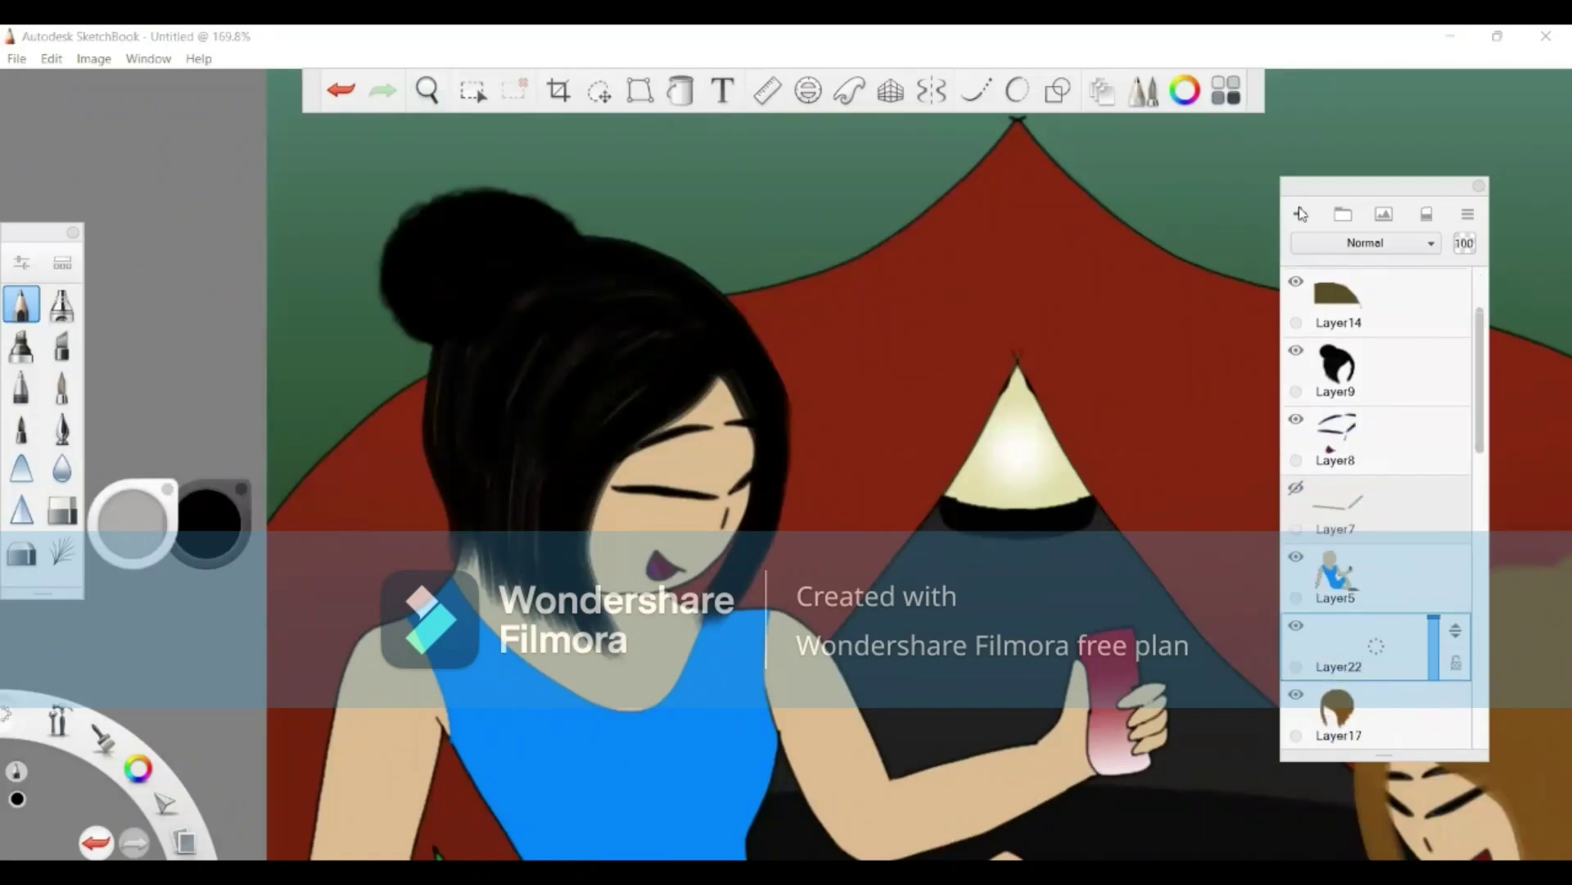
# Step: Paint black hair strands behind the seated woman on the new layer and on Layer9 with Brush 7 from the Texture set
pyautogui.click(62, 262)
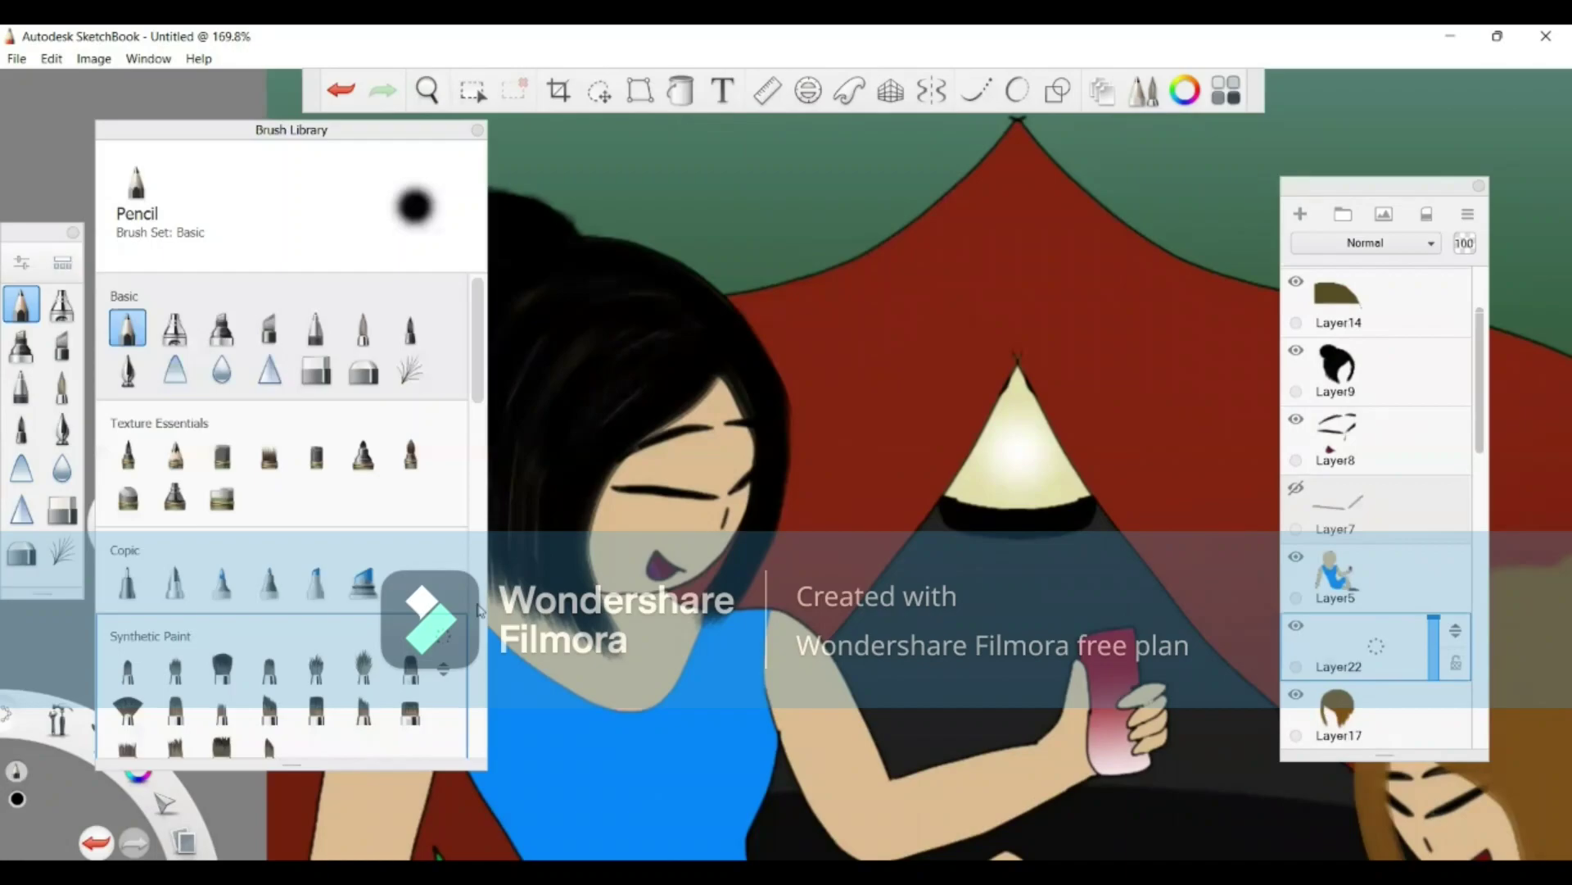
pyautogui.scroll(-5, 479, 610)
pyautogui.click(409, 519)
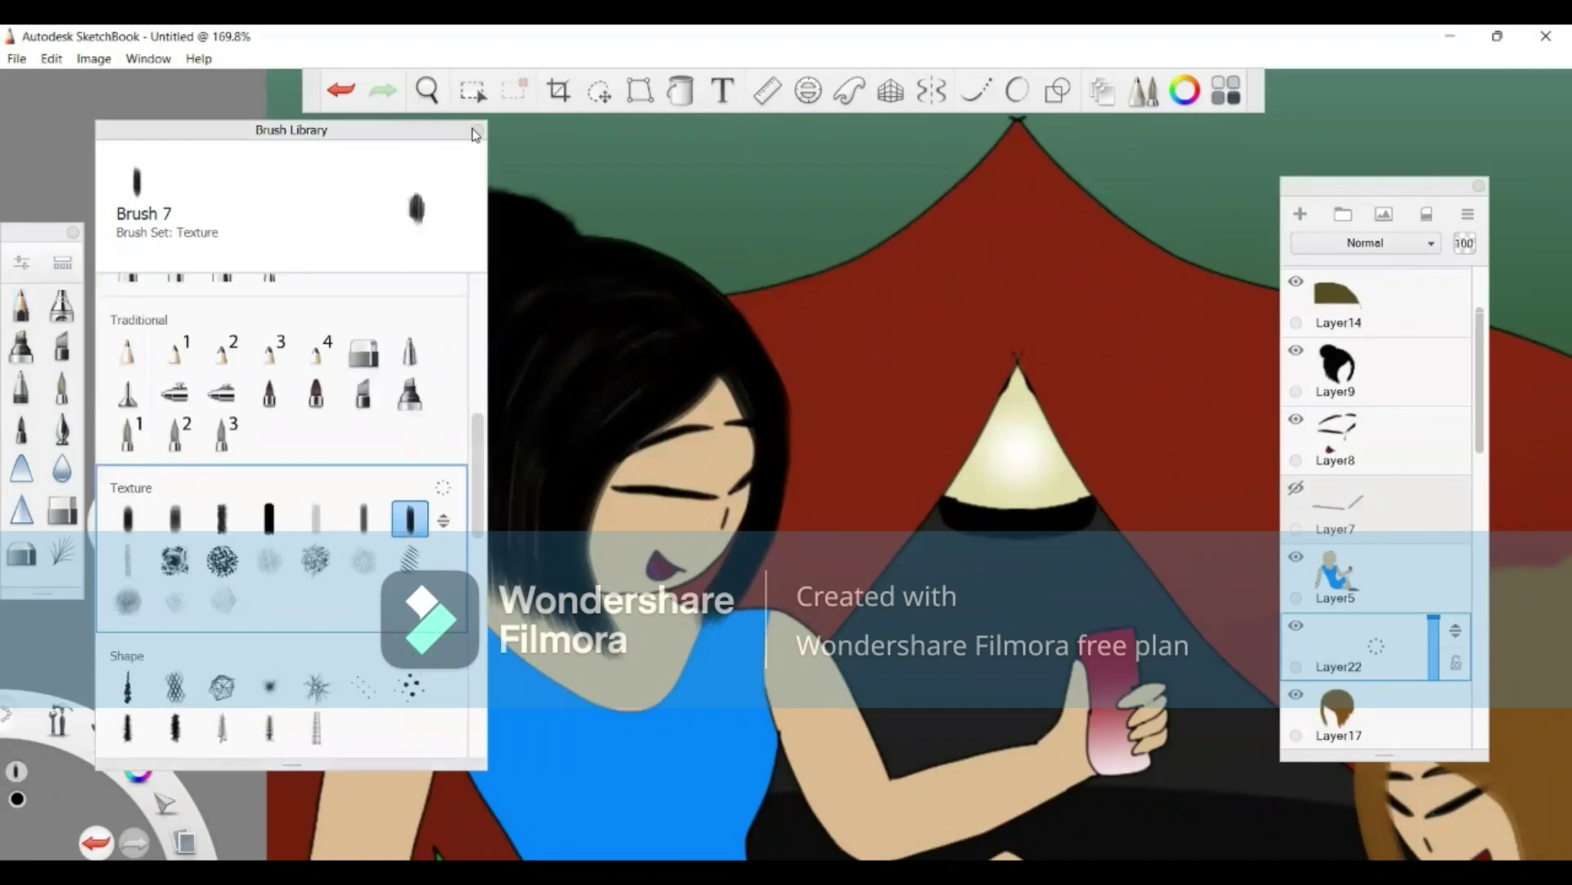
pyautogui.press('c')
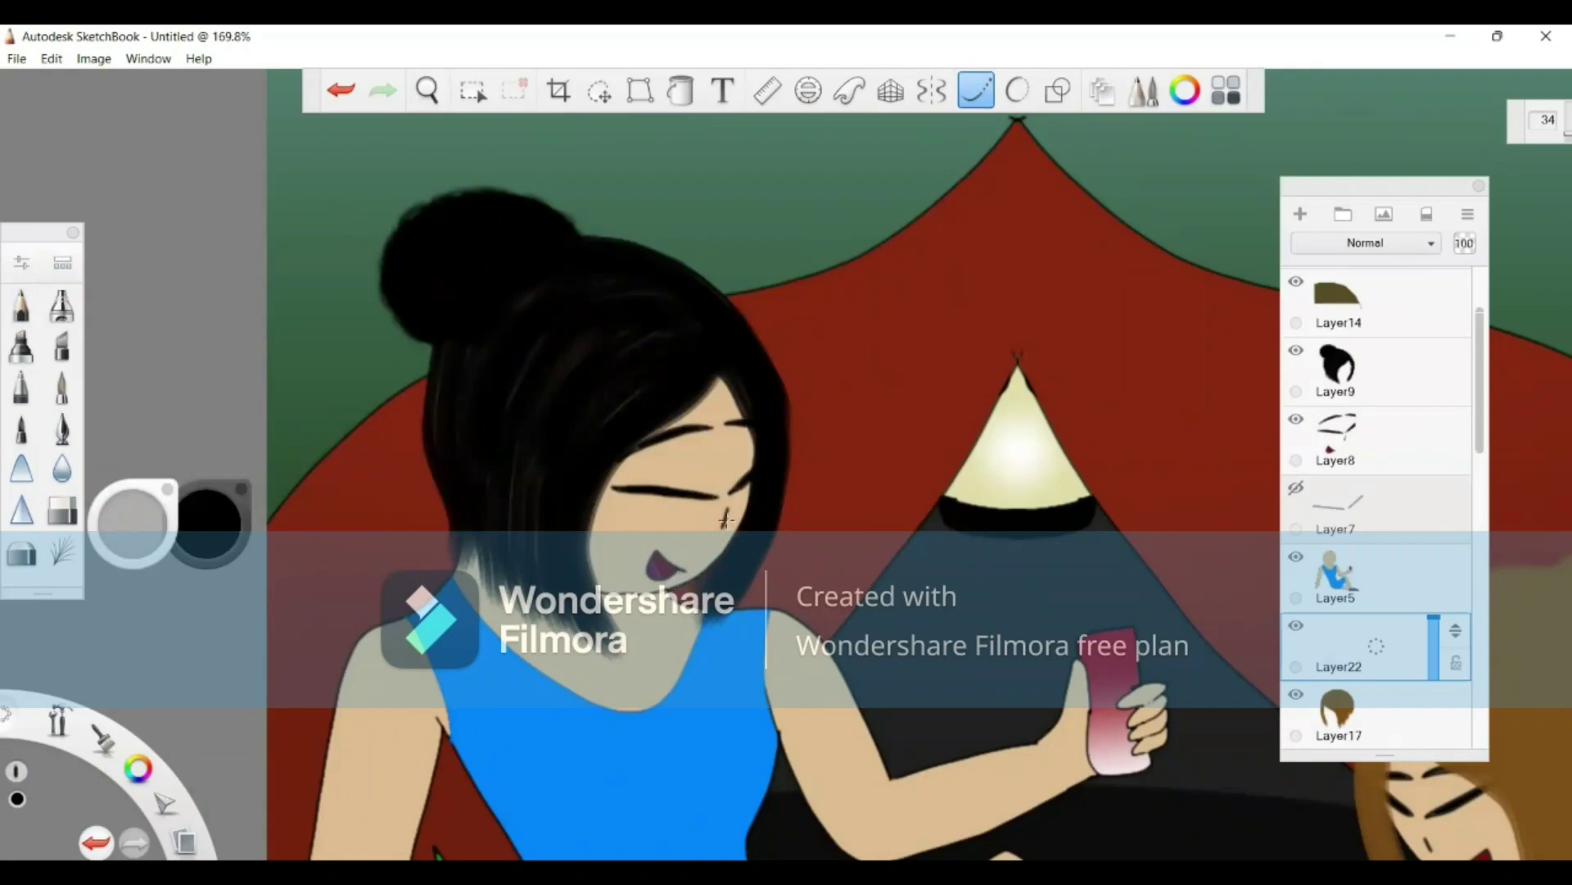
pyautogui.moveTo(793, 366); pyautogui.dragTo(786, 347)
pyautogui.click(1338, 370)
pyautogui.moveTo(704, 335); pyautogui.dragTo(762, 413)
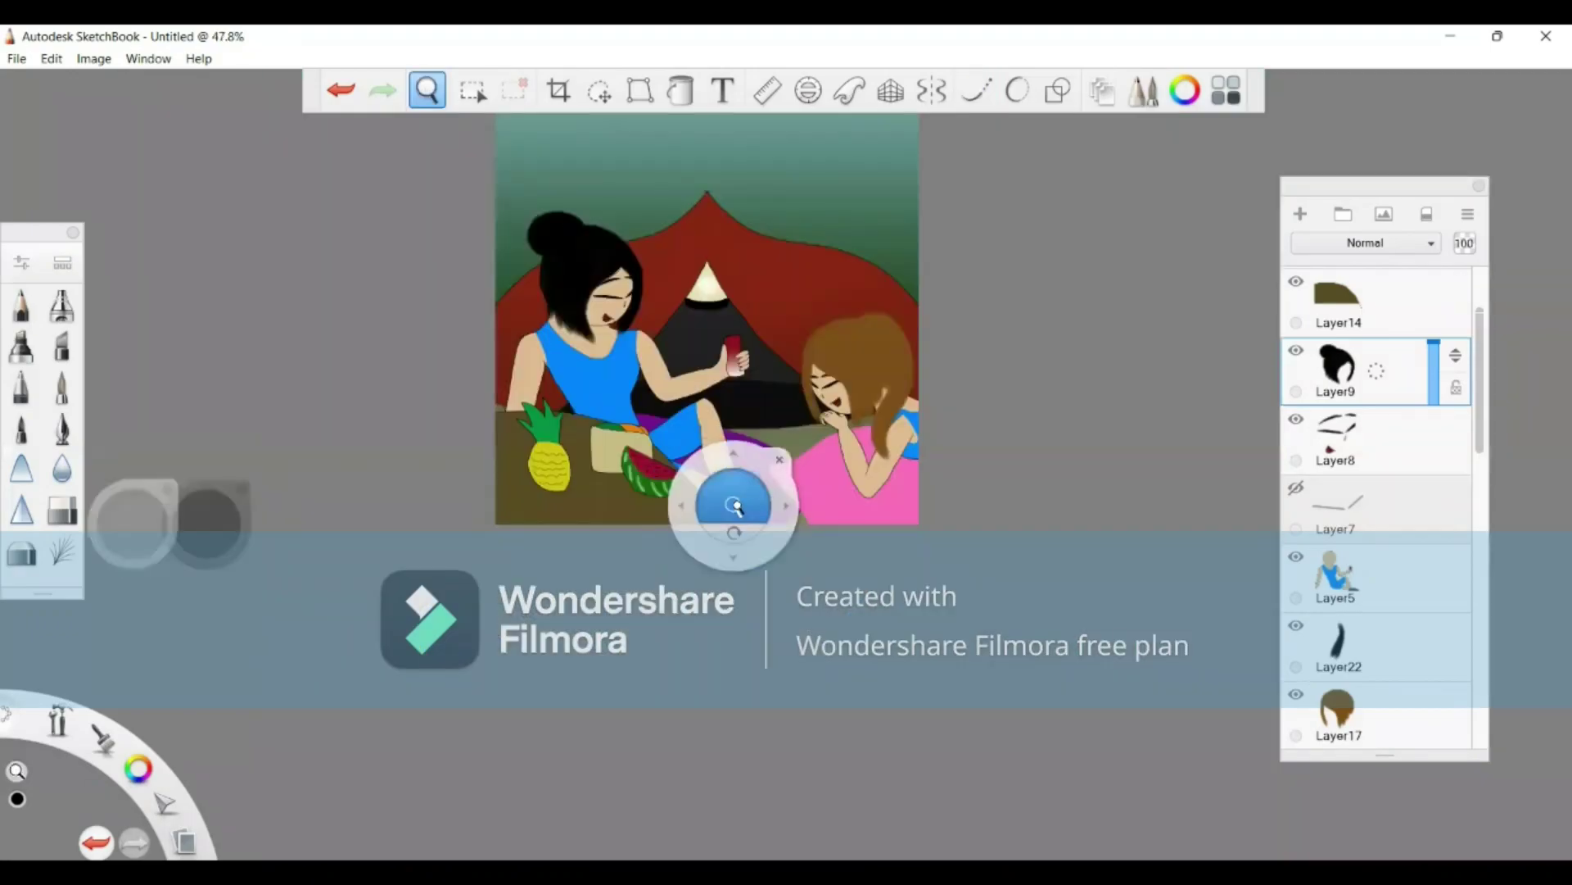
# Step: Choose the Airbrush and open its brush properties
pyautogui.moveTo(734, 506); pyautogui.dragTo(838, 516)
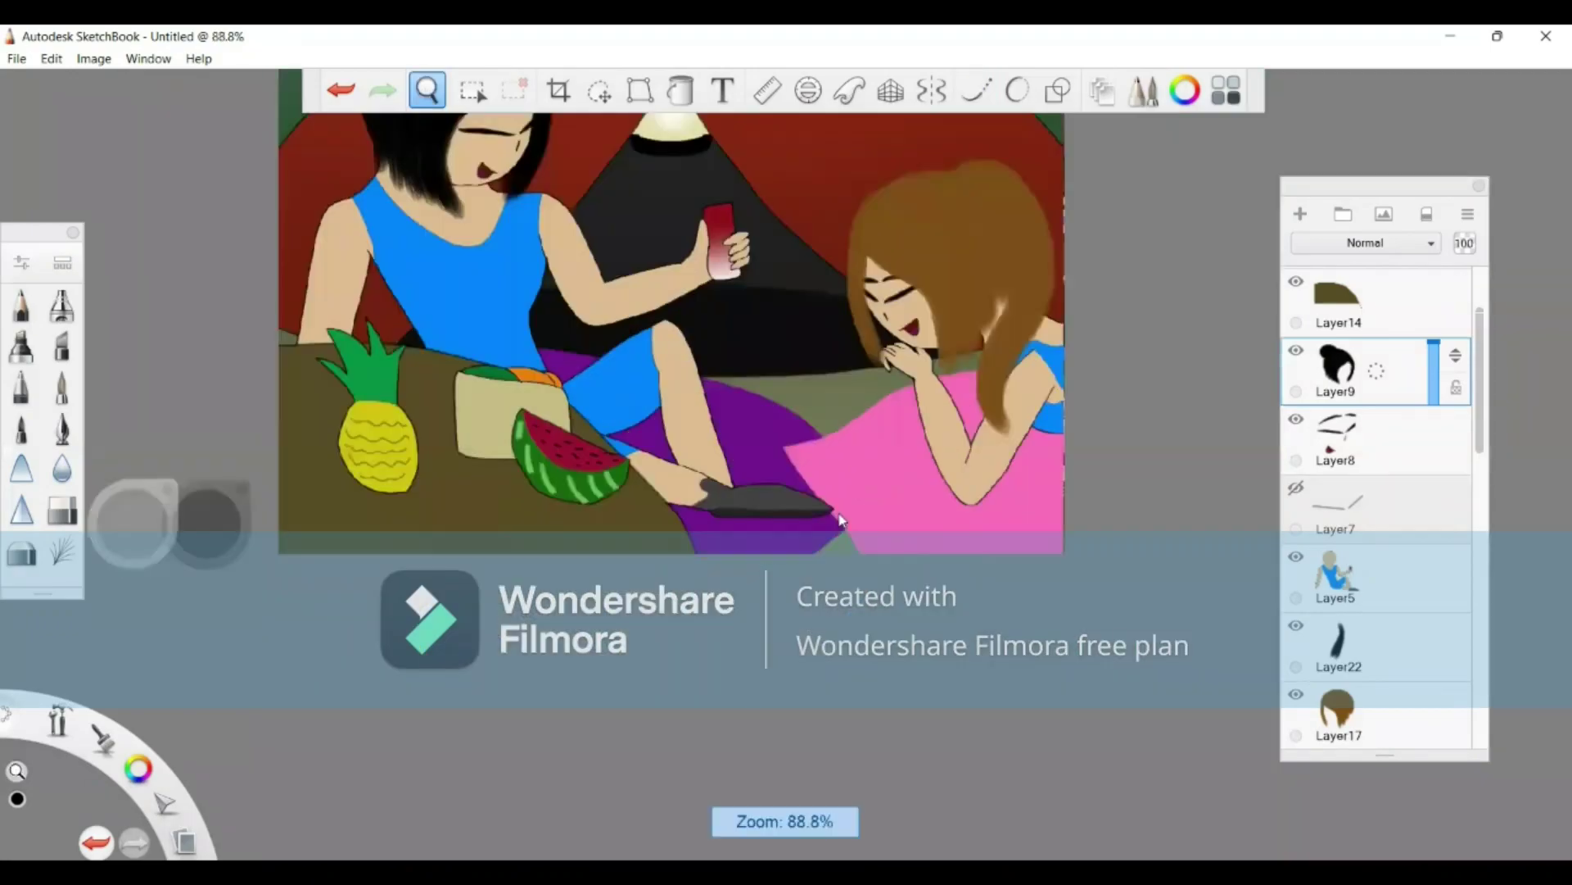
pyautogui.moveTo(674, 435); pyautogui.dragTo(863, 656)
pyautogui.moveTo(950, 455); pyautogui.dragTo(949, 433)
pyautogui.click(950, 431)
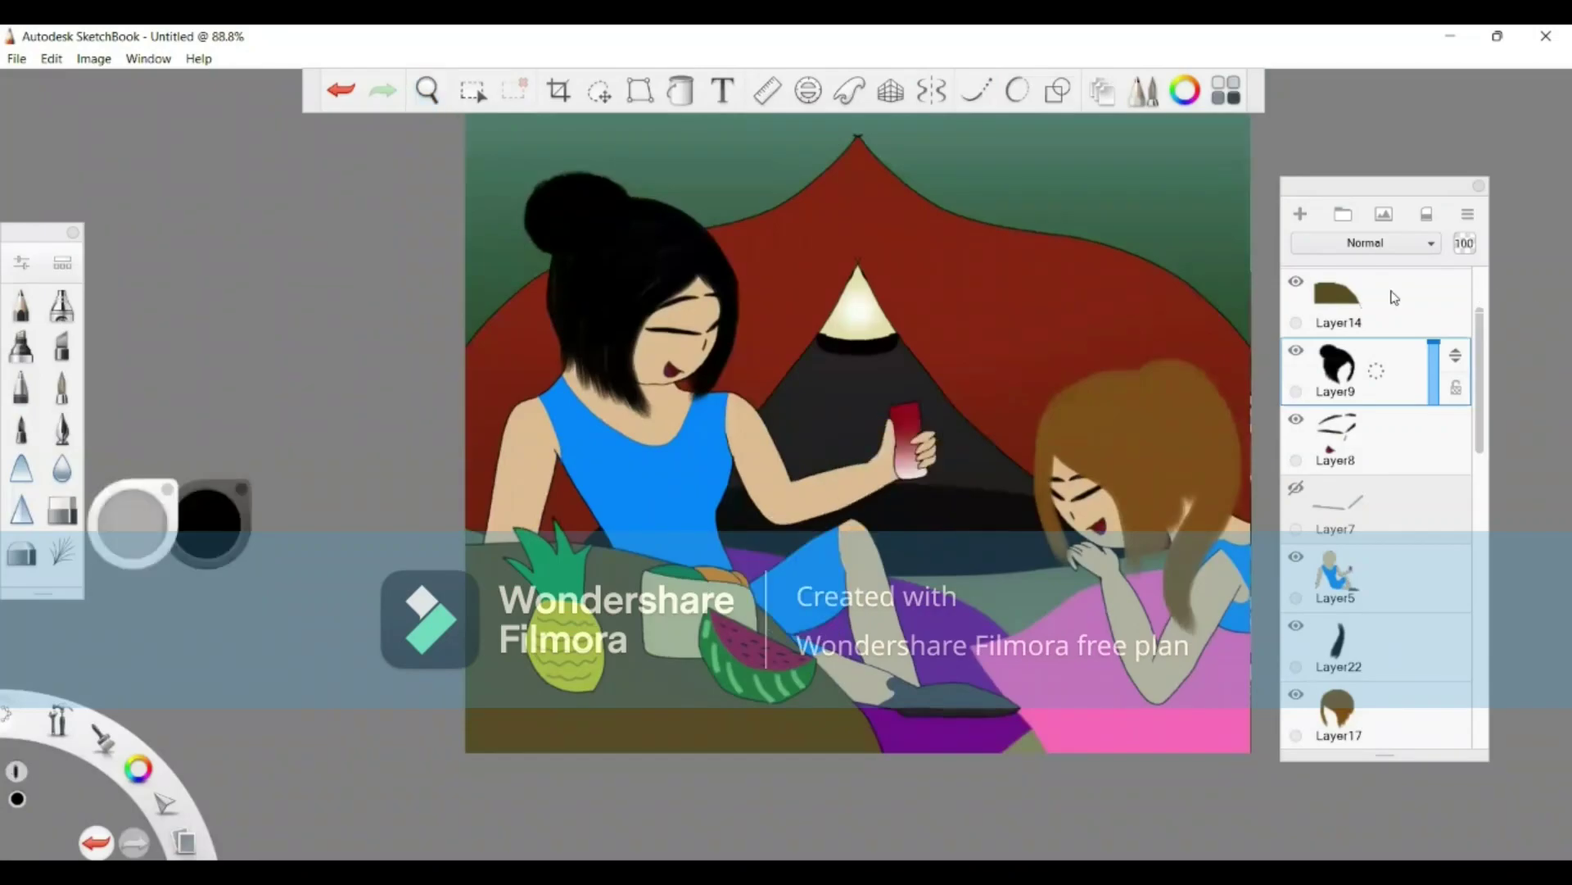
pyautogui.doubleClick(54, 316)
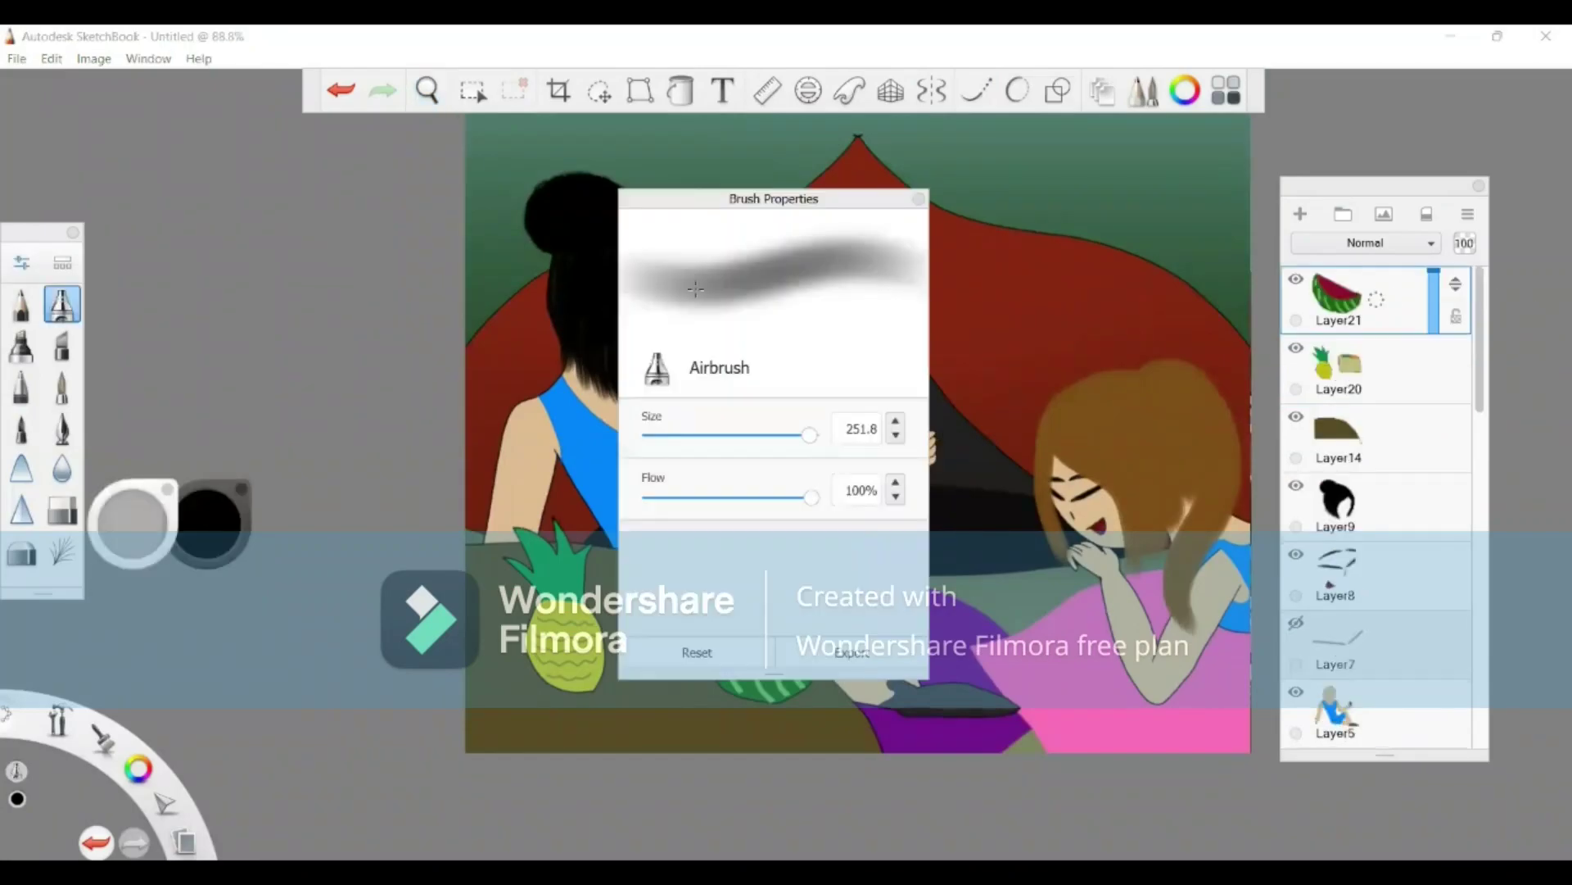
# Step: Try airbrushing black shading over the lower part and sides of the scene on the watermelon layer, and undo it
pyautogui.moveTo(279, 522)
pyautogui.mouseDown()
pyautogui.moveTo(464, 474)
pyautogui.moveTo(449, 484)
pyautogui.moveTo(507, 593)
pyautogui.moveTo(708, 758)
pyautogui.moveTo(1327, 696)
pyautogui.moveTo(1387, 726)
pyautogui.moveTo(642, 829)
pyautogui.moveTo(428, 769)
pyautogui.moveTo(483, 688)
pyautogui.mouseUp()
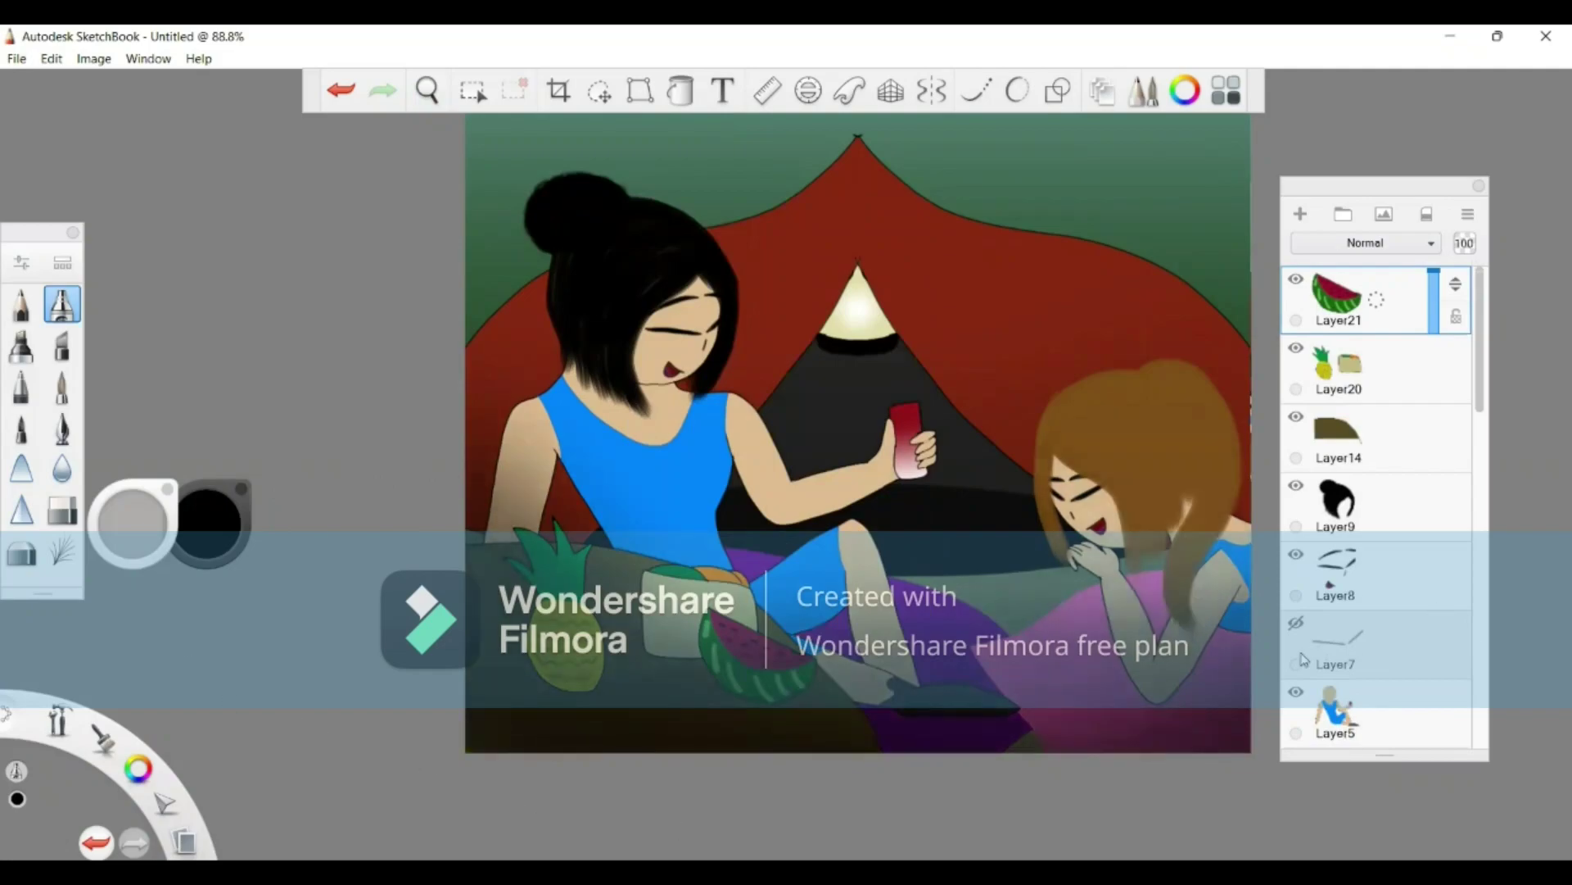
pyautogui.moveTo(688, 557); pyautogui.dragTo(557, 459)
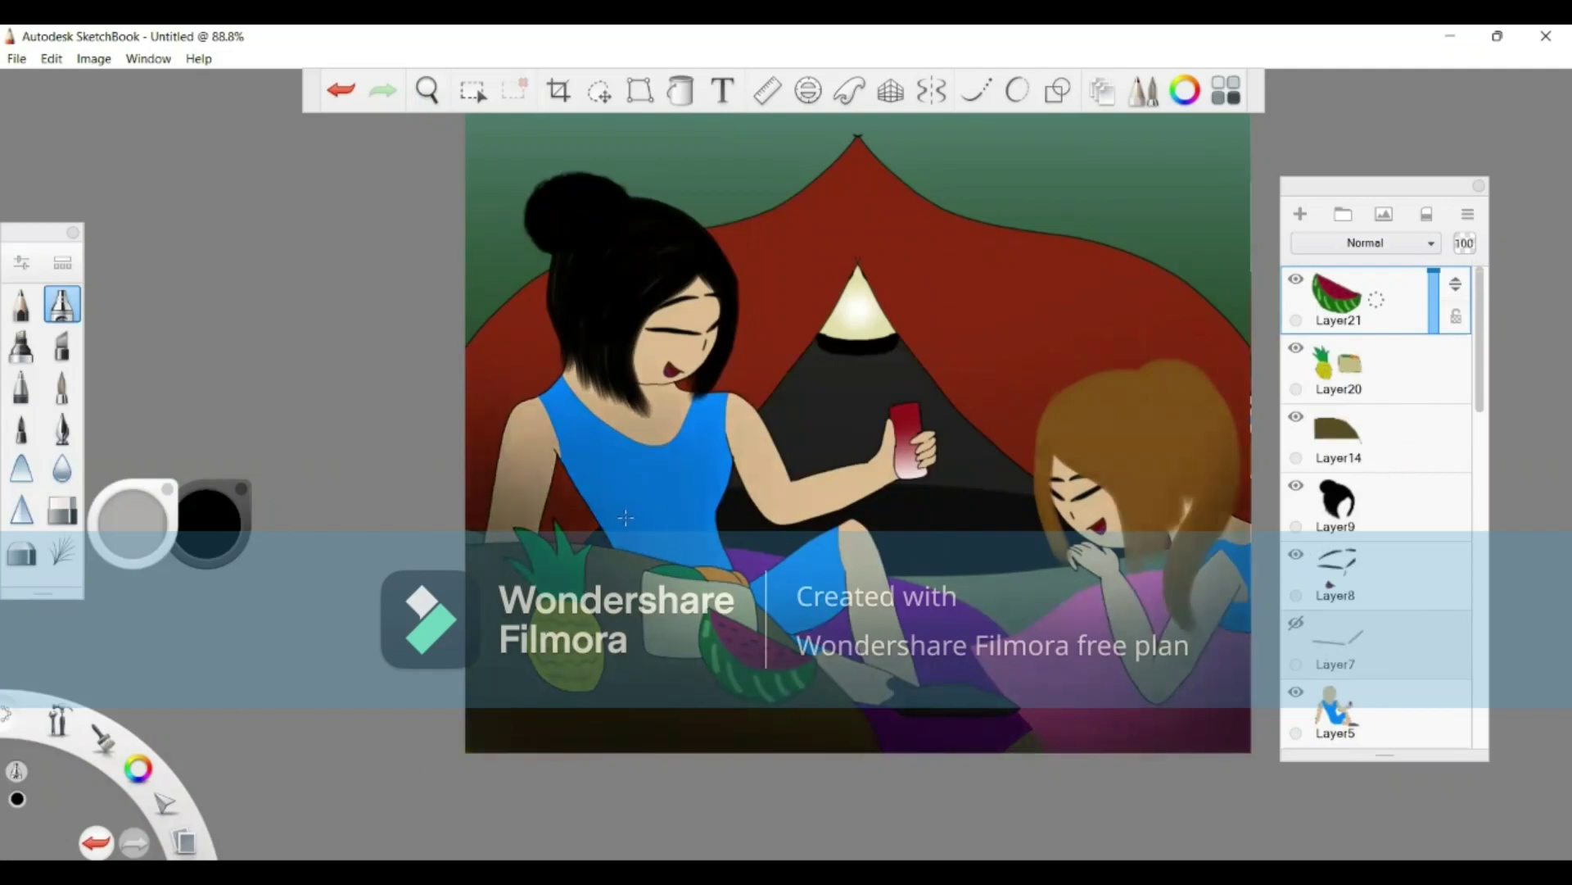
pyautogui.hotkey('ctrl', 'z')
pyautogui.moveTo(615, 508); pyautogui.dragTo(216, 243)
pyautogui.moveTo(575, 467)
pyautogui.mouseDown()
pyautogui.moveTo(890, 628)
pyautogui.moveTo(1229, 641)
pyautogui.moveTo(1424, 683)
pyautogui.moveTo(1546, 512)
pyautogui.mouseUp()
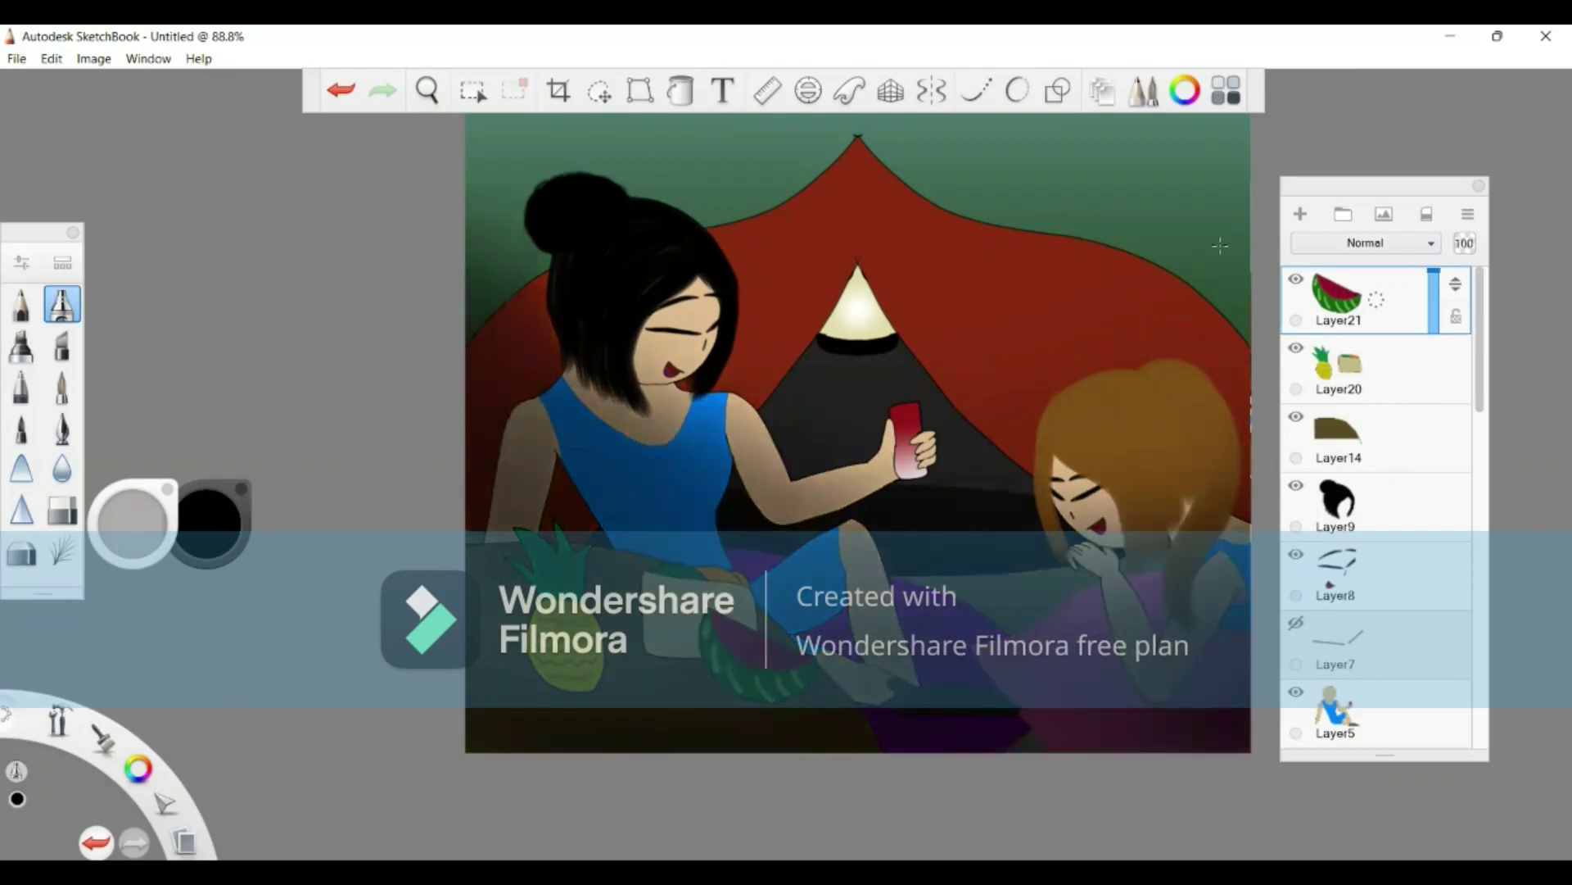
pyautogui.click(336, 92)
pyautogui.click(336, 92)
pyautogui.click(336, 92)
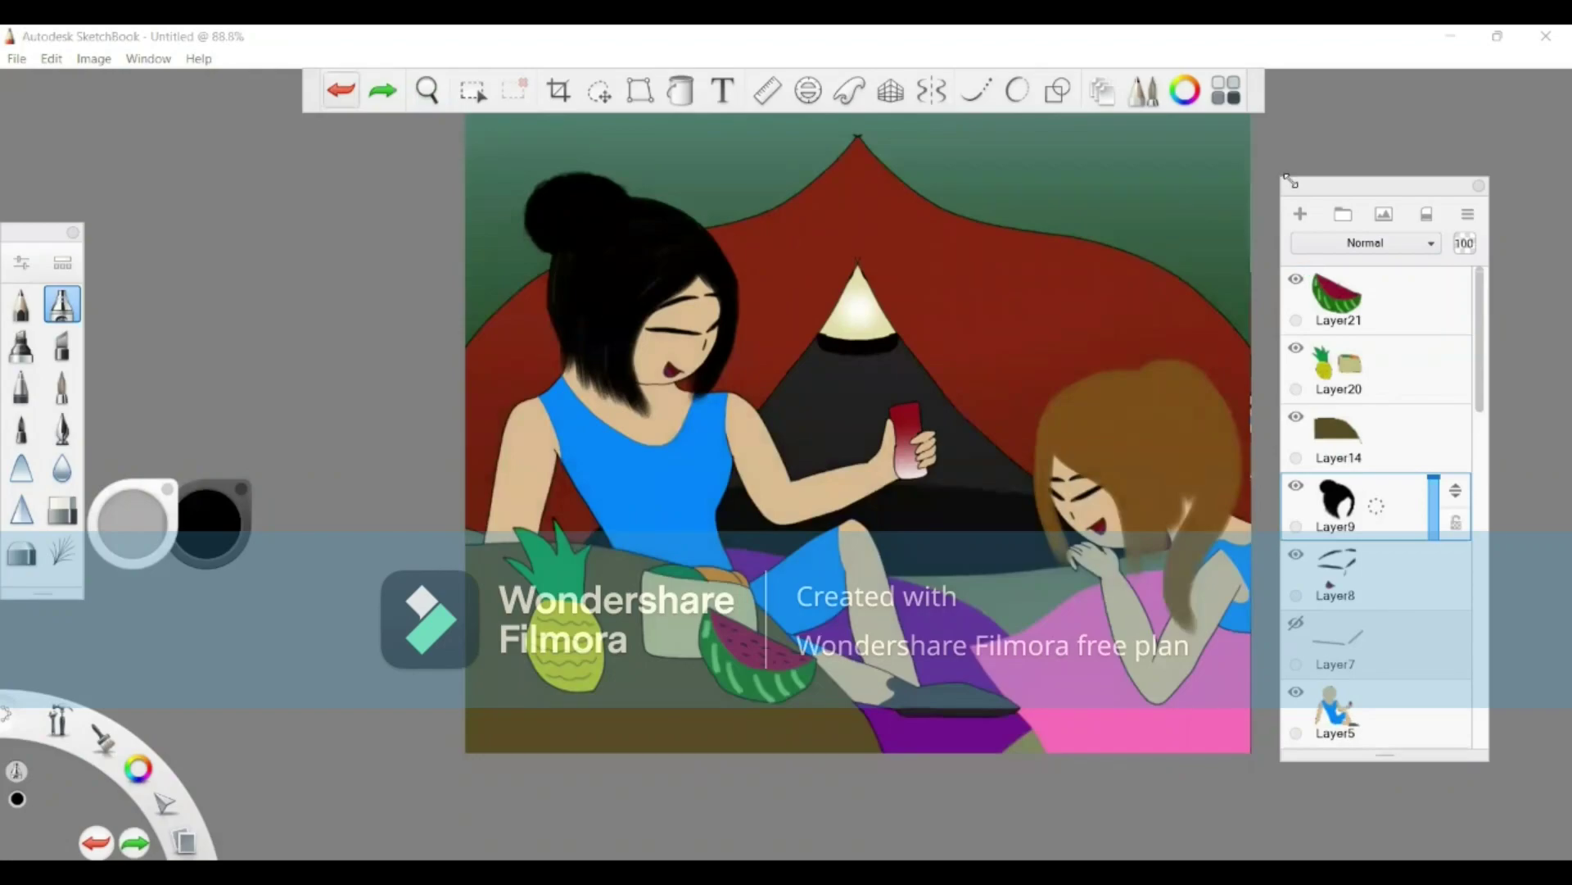
# Step: Add a new topmost layer and airbrush soft black shading over the scene's lower part and both sides
pyautogui.click(1306, 215)
pyautogui.moveTo(466, 274); pyautogui.dragTo(537, 430)
pyautogui.hotkey('ctrl', 'z')
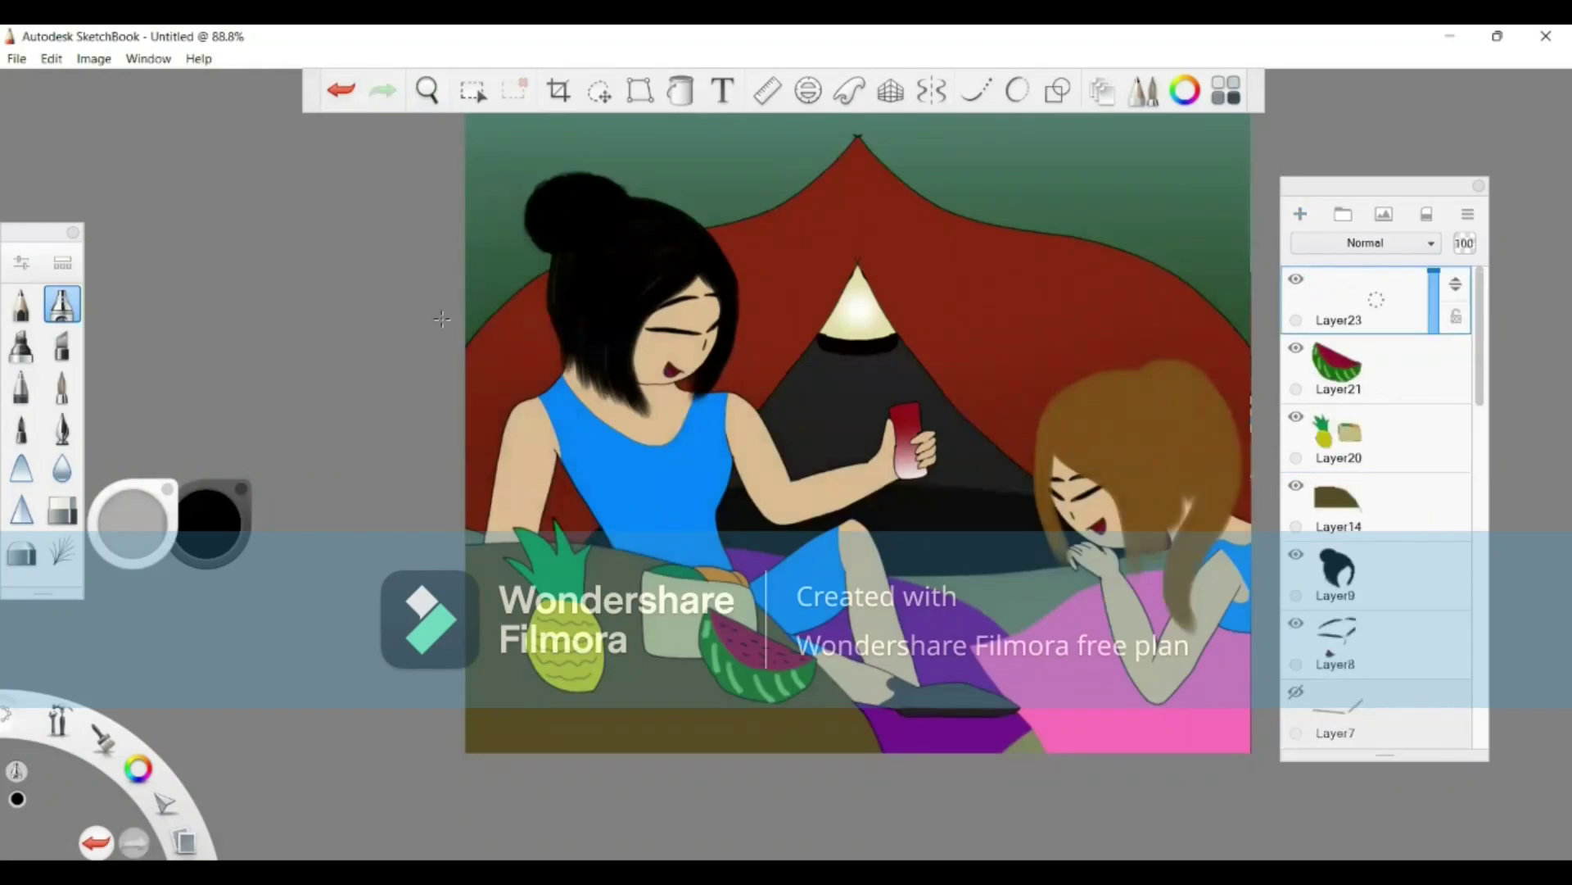
pyautogui.moveTo(443, 320)
pyautogui.mouseDown()
pyautogui.moveTo(532, 463)
pyautogui.moveTo(599, 706)
pyautogui.moveTo(1163, 655)
pyautogui.moveTo(1245, 524)
pyautogui.mouseUp()
pyautogui.moveTo(1212, 418); pyautogui.dragTo(1233, 233)
pyautogui.hotkey('ctrl', 'z')
pyautogui.moveTo(1241, 311)
pyautogui.mouseDown()
pyautogui.moveTo(1268, 404)
pyautogui.moveTo(1258, 548)
pyautogui.moveTo(1150, 705)
pyautogui.moveTo(1007, 798)
pyautogui.moveTo(561, 759)
pyautogui.moveTo(324, 652)
pyautogui.mouseUp()
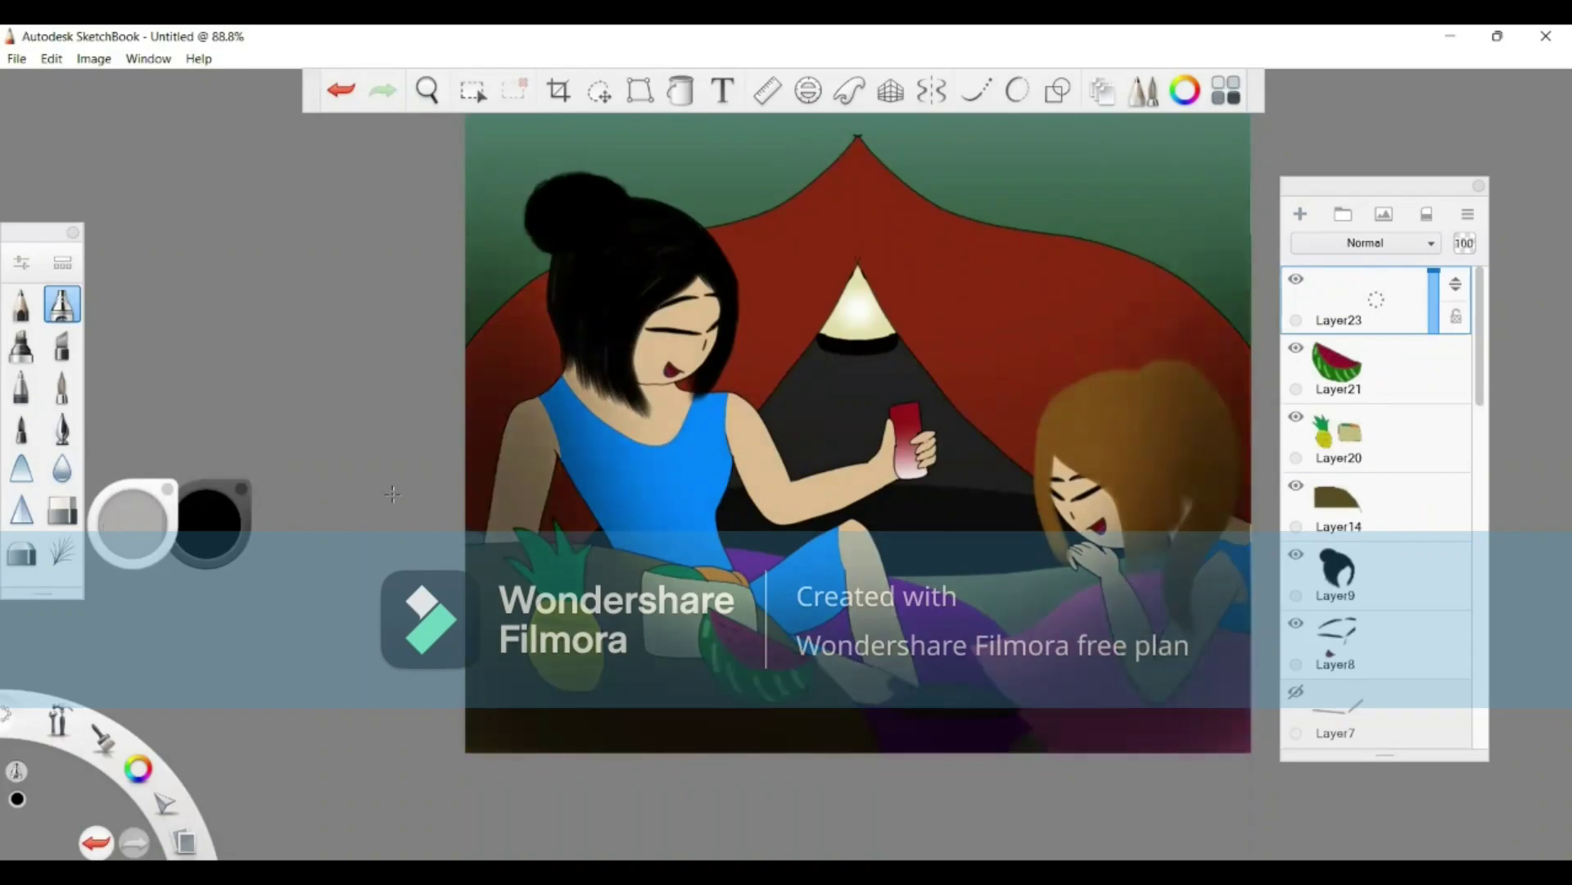
pyautogui.click(796, 642)
pyautogui.hotkey('ctrl', 'z')
pyautogui.moveTo(796, 642)
pyautogui.mouseDown()
pyautogui.moveTo(418, 265)
pyautogui.moveTo(319, 242)
pyautogui.mouseUp()
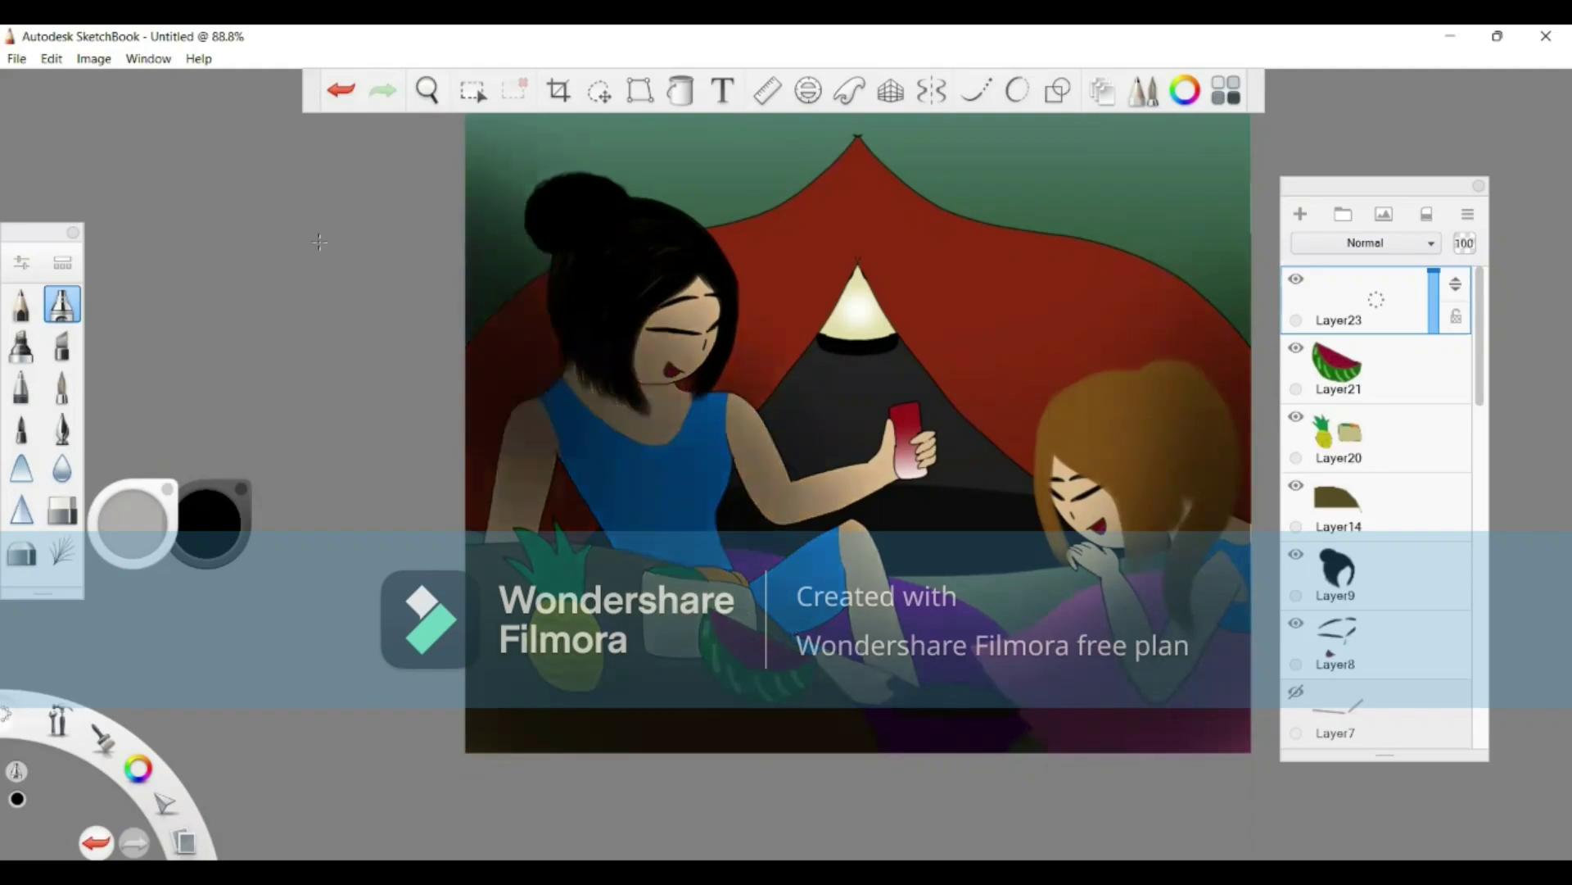
pyautogui.click(832, 580)
pyautogui.hotkey('ctrl', 'z')
pyautogui.moveTo(832, 580)
pyautogui.mouseDown()
pyautogui.moveTo(1102, 484)
pyautogui.moveTo(1434, 319)
pyautogui.mouseUp()
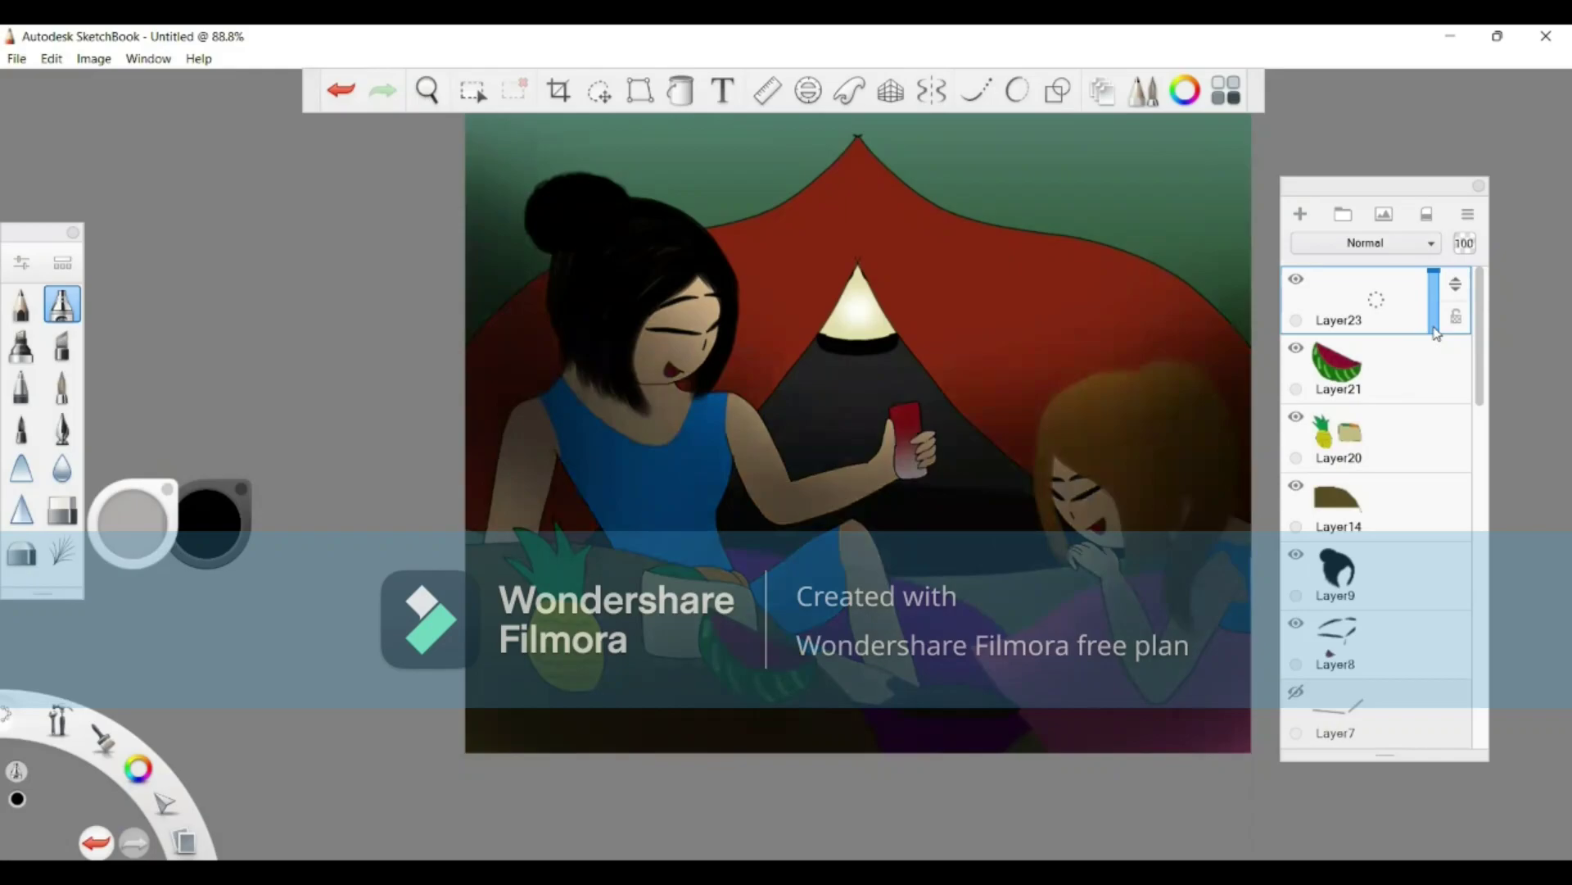
# Step: Set the opacity of the black shading layer to 23
pyautogui.click(1433, 326)
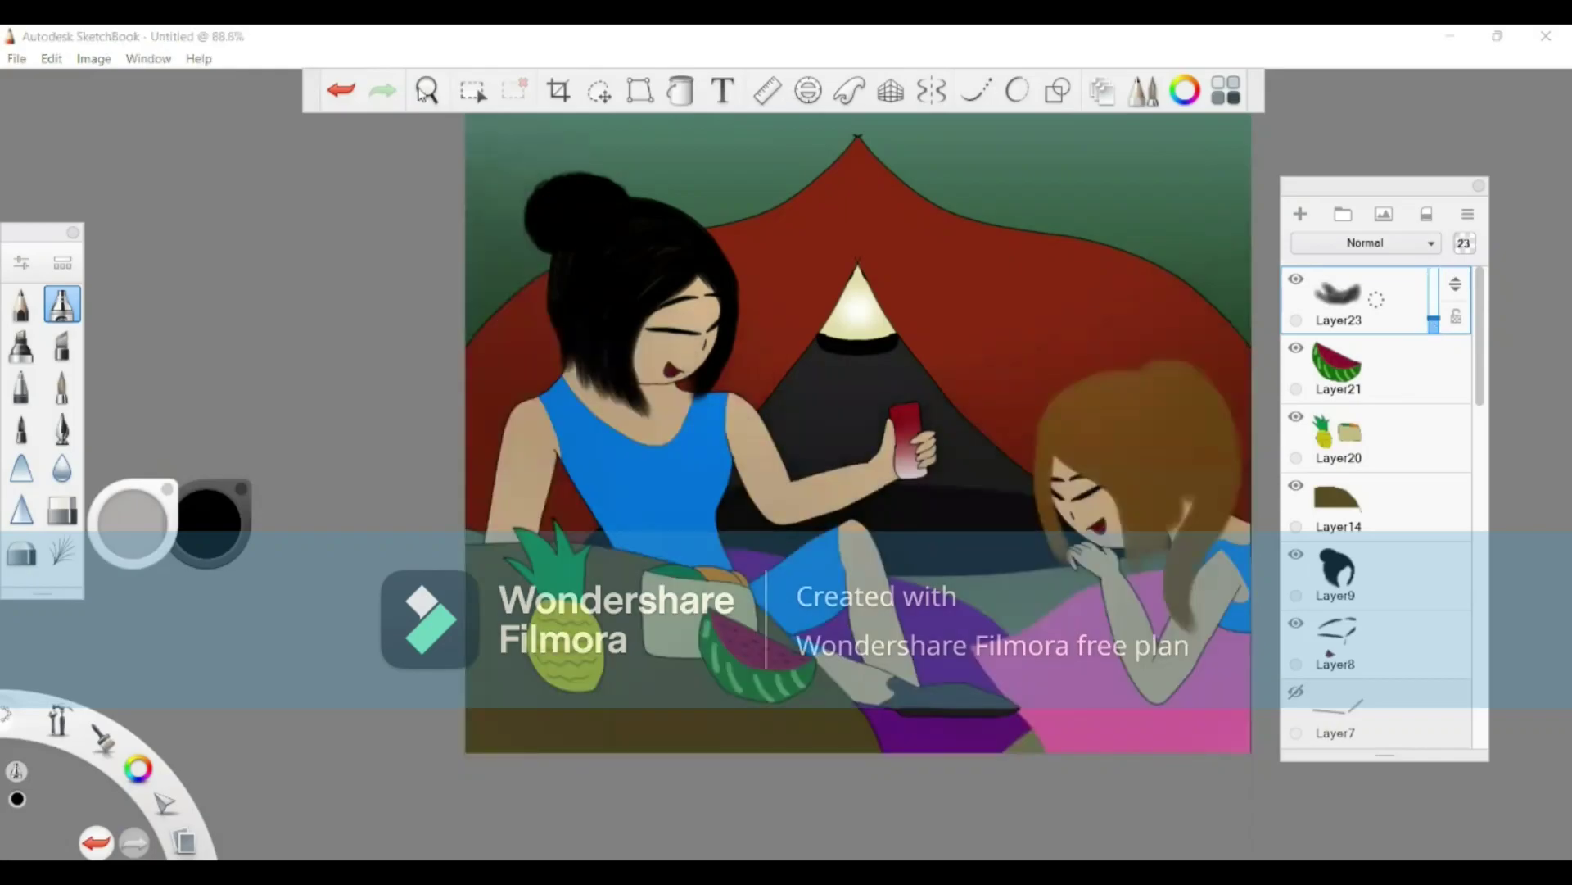
pyautogui.press('space')
pyautogui.scroll(6, 856, 461)
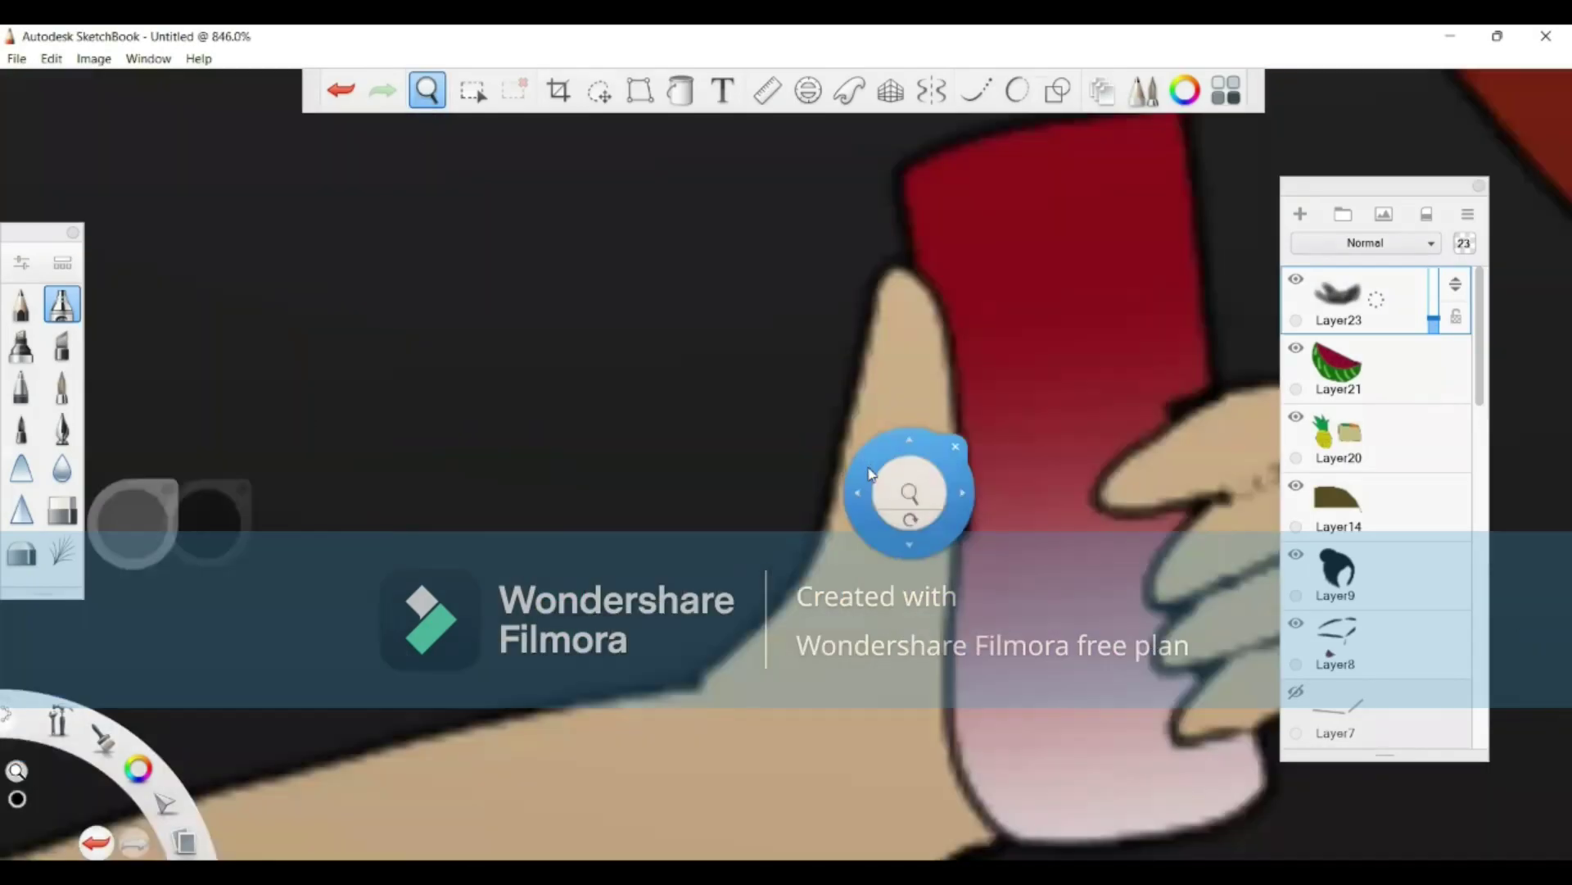
# Step: Add a new layer directly above the green sky background layer
pyautogui.moveTo(908, 493)
pyautogui.mouseDown()
pyautogui.moveTo(436, 519)
pyautogui.moveTo(683, 483)
pyautogui.moveTo(782, 513)
pyautogui.moveTo(942, 483)
pyautogui.mouseUp()
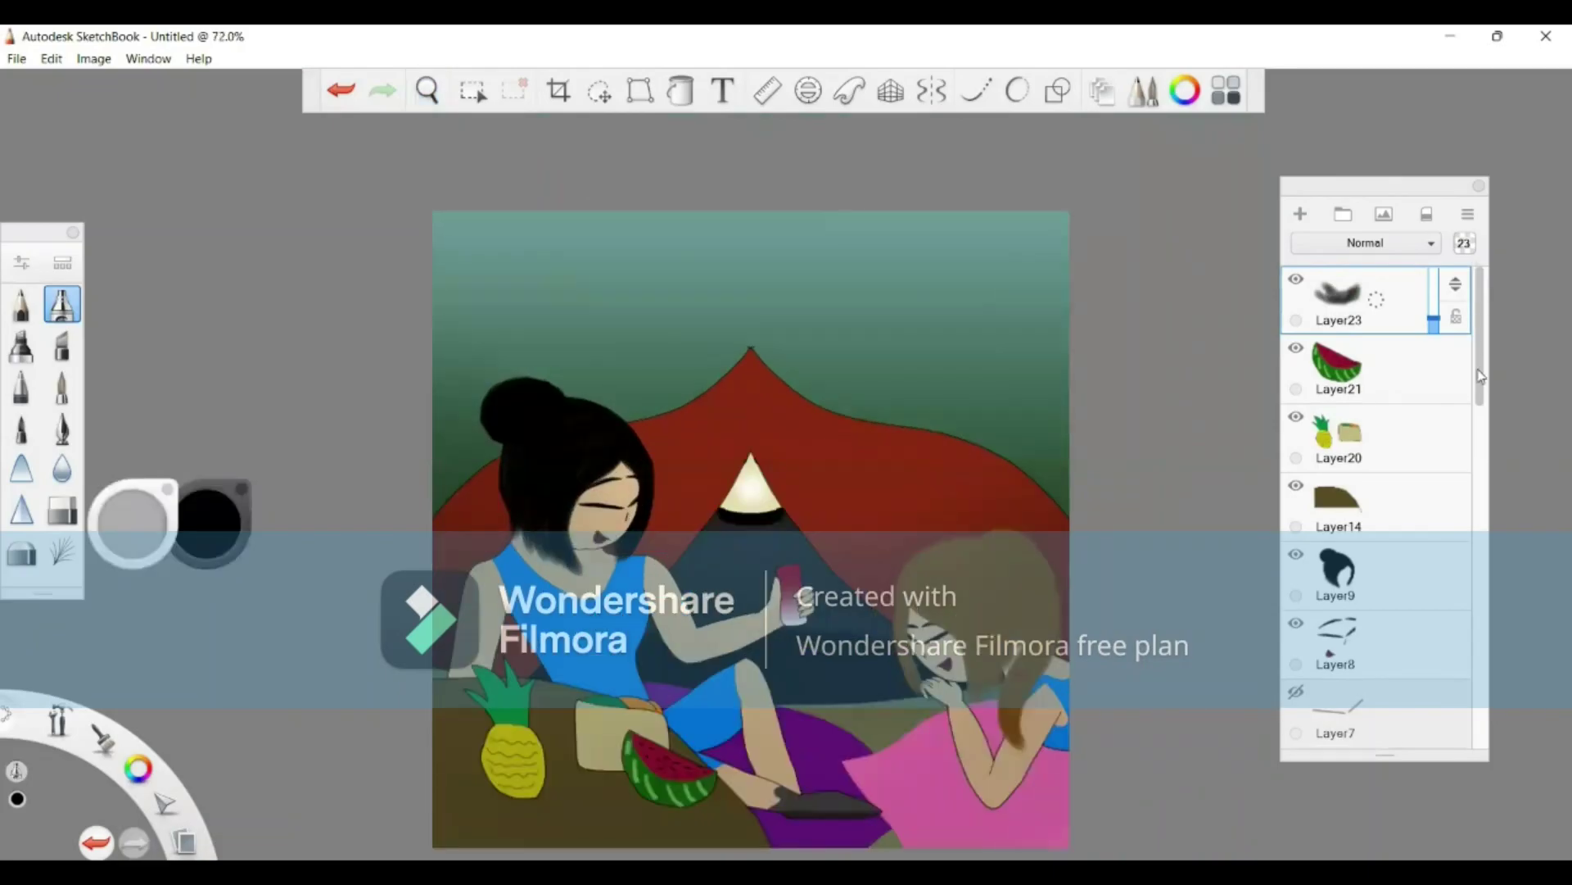
pyautogui.scroll(-10, 1545, 713)
pyautogui.scroll(1, 1538, 691)
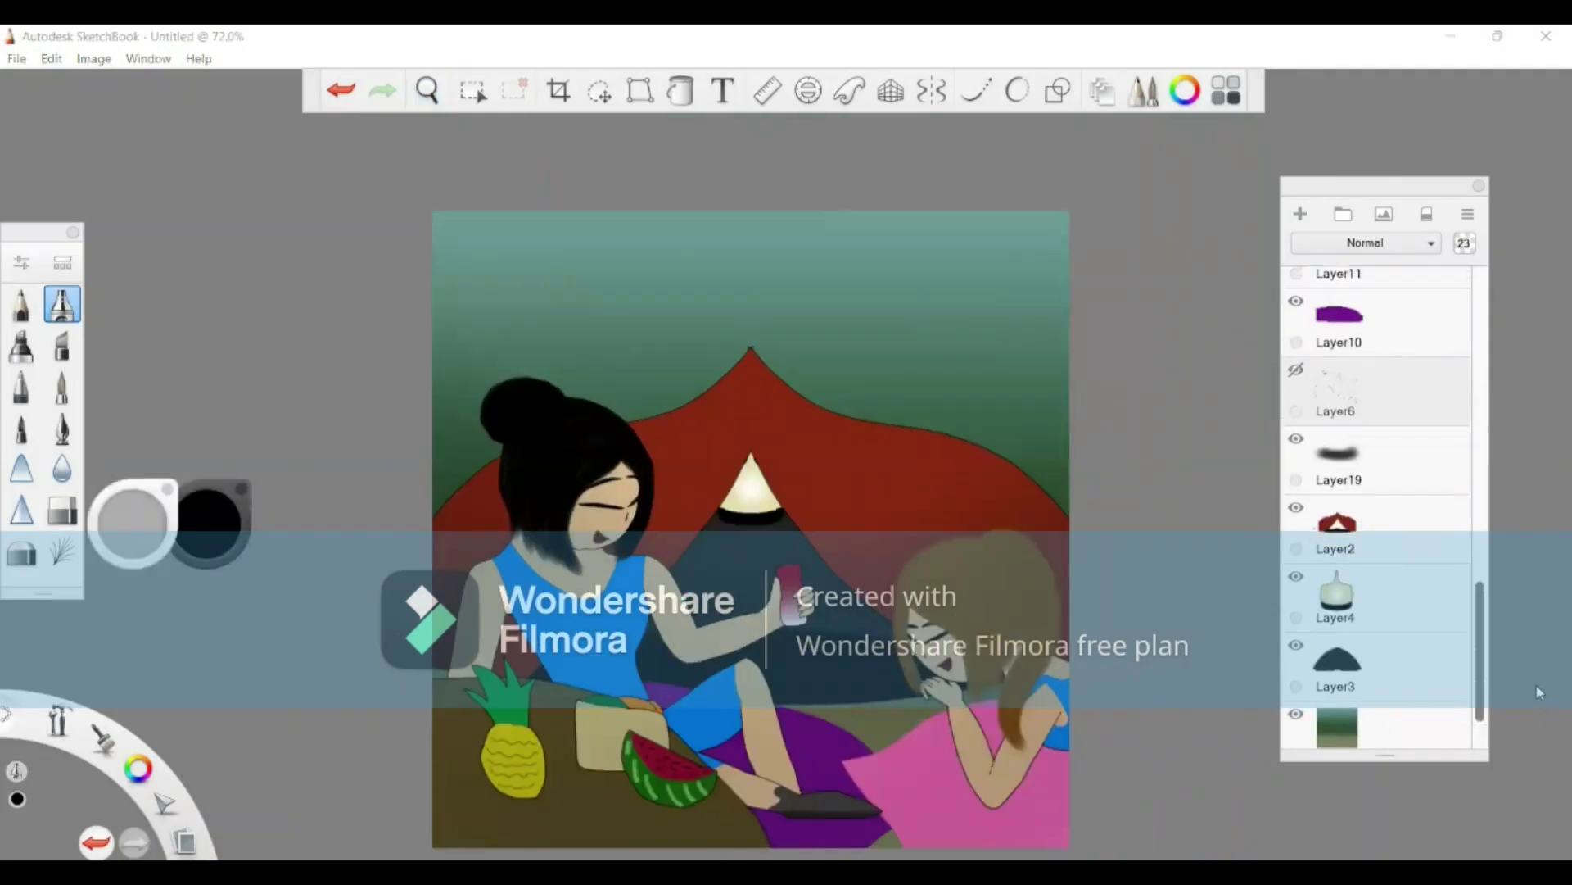
pyautogui.scroll(1, 1407, 543)
pyautogui.click(1407, 542)
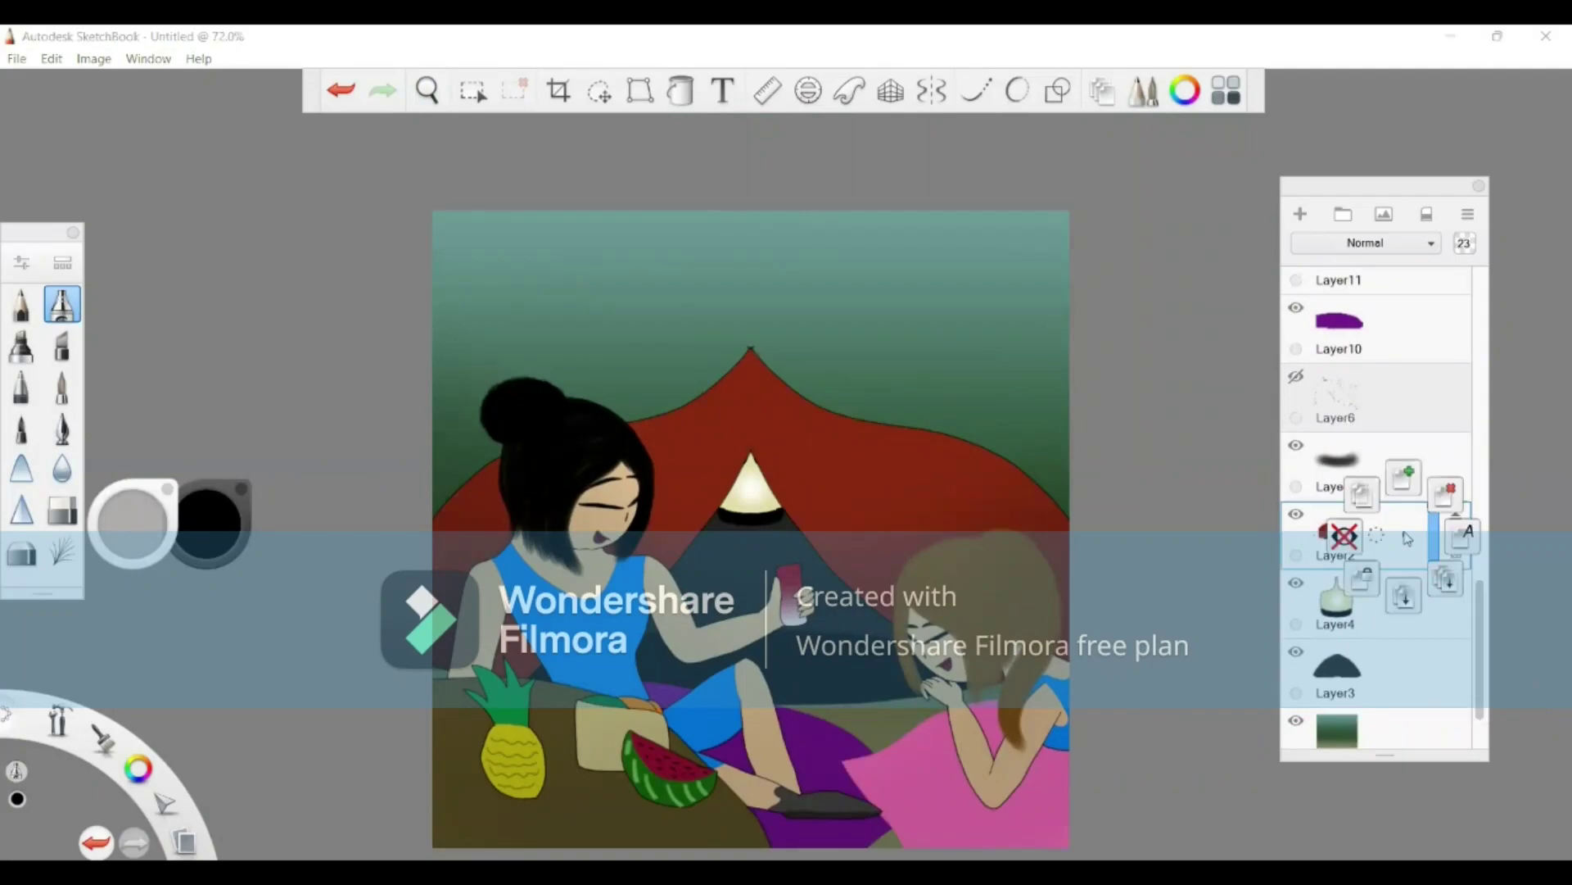
pyautogui.click(1390, 737)
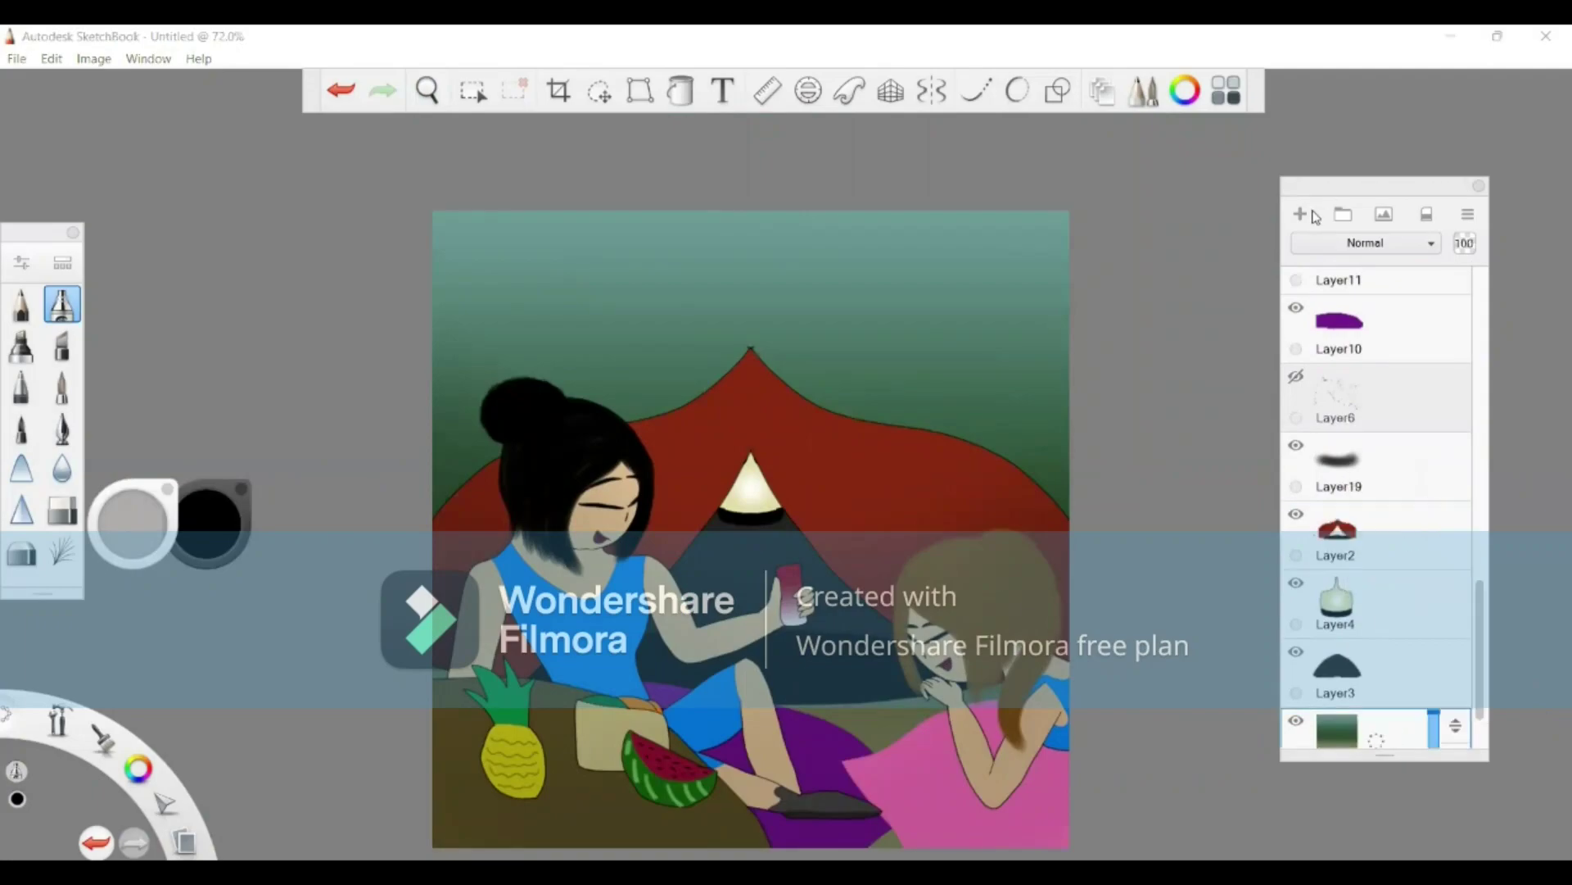
pyautogui.click(1300, 215)
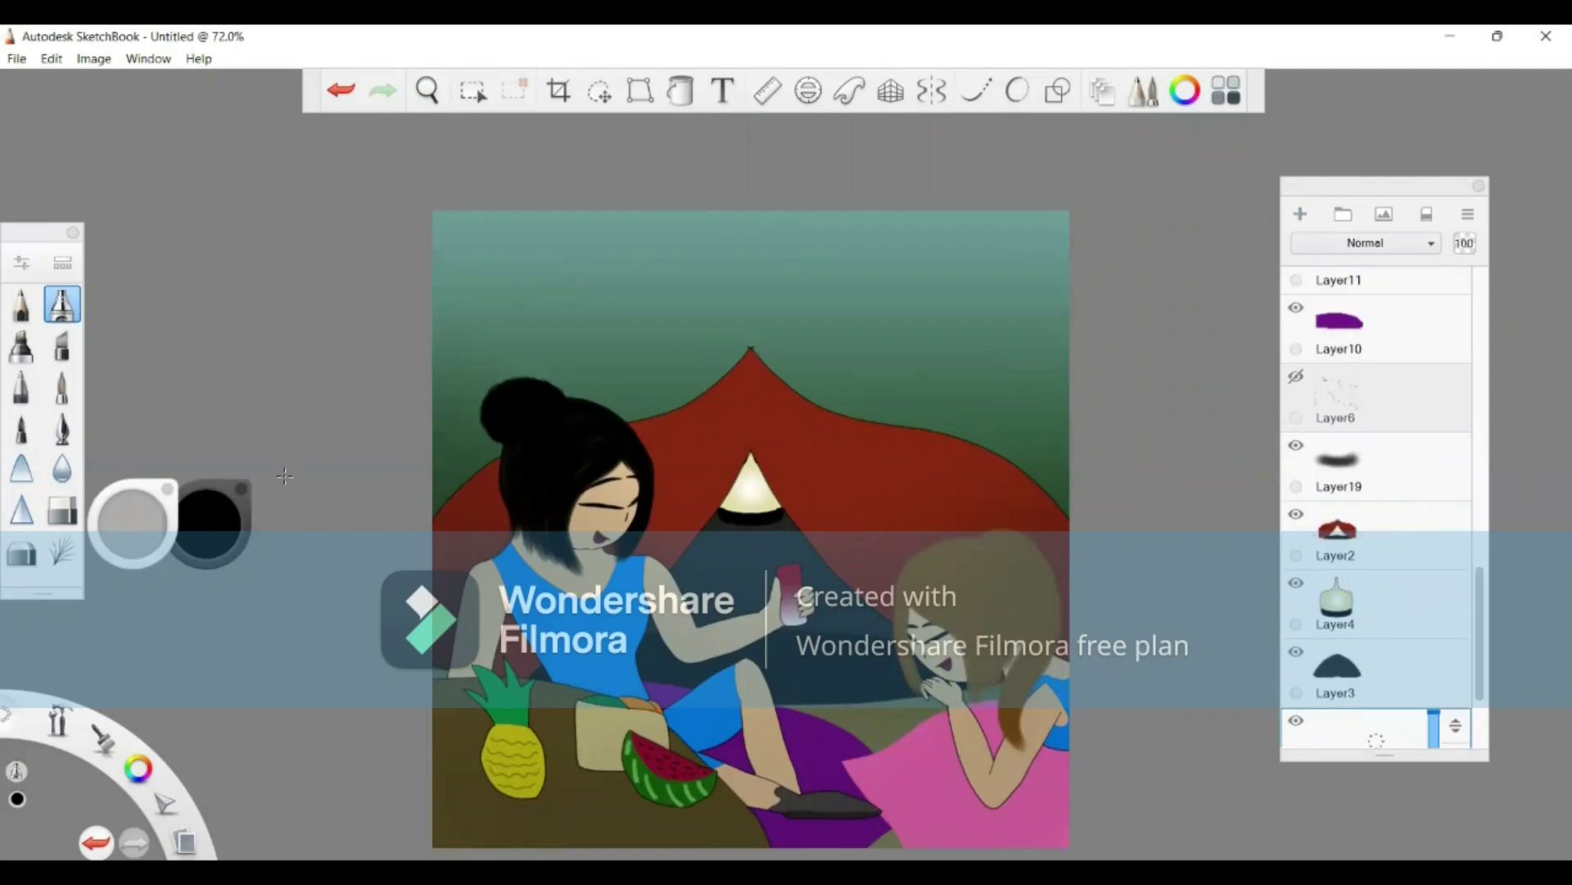
# Step: Airbrush soft black shading across the sky on the new layer and set that layer's opacity to 28
pyautogui.moveTo(287, 474)
pyautogui.mouseDown()
pyautogui.moveTo(664, 367)
pyautogui.moveTo(1079, 407)
pyautogui.moveTo(1178, 461)
pyautogui.moveTo(1213, 505)
pyautogui.moveTo(1079, 426)
pyautogui.moveTo(1072, 470)
pyautogui.moveTo(832, 229)
pyautogui.moveTo(514, 256)
pyautogui.moveTo(243, 324)
pyautogui.moveTo(1006, 279)
pyautogui.moveTo(944, 239)
pyautogui.moveTo(1179, 280)
pyautogui.mouseUp()
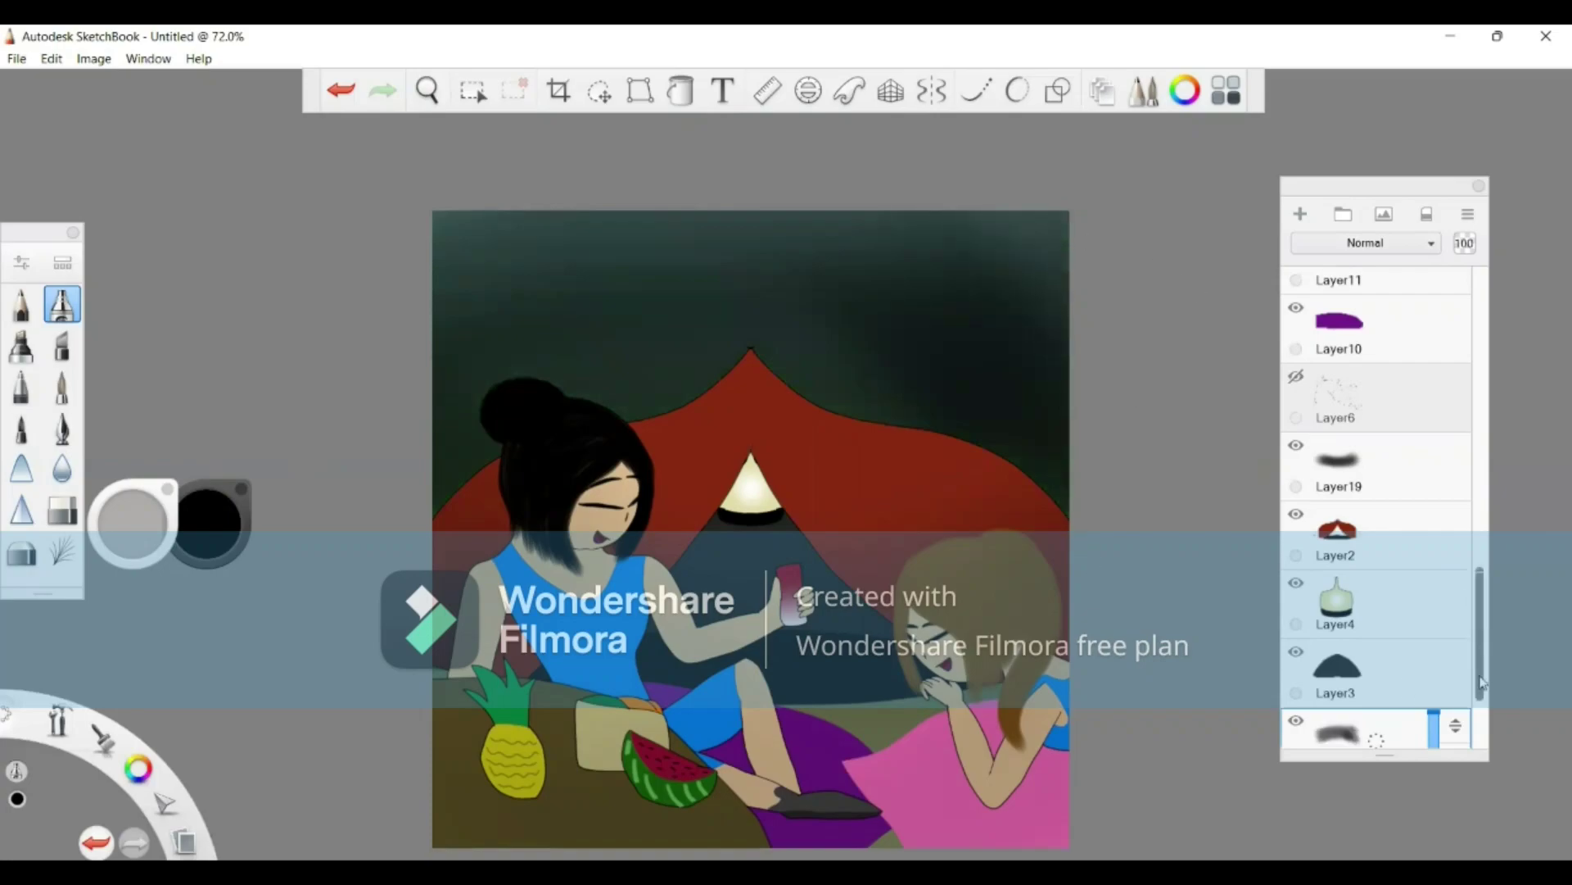
pyautogui.scroll(-2, 1483, 682)
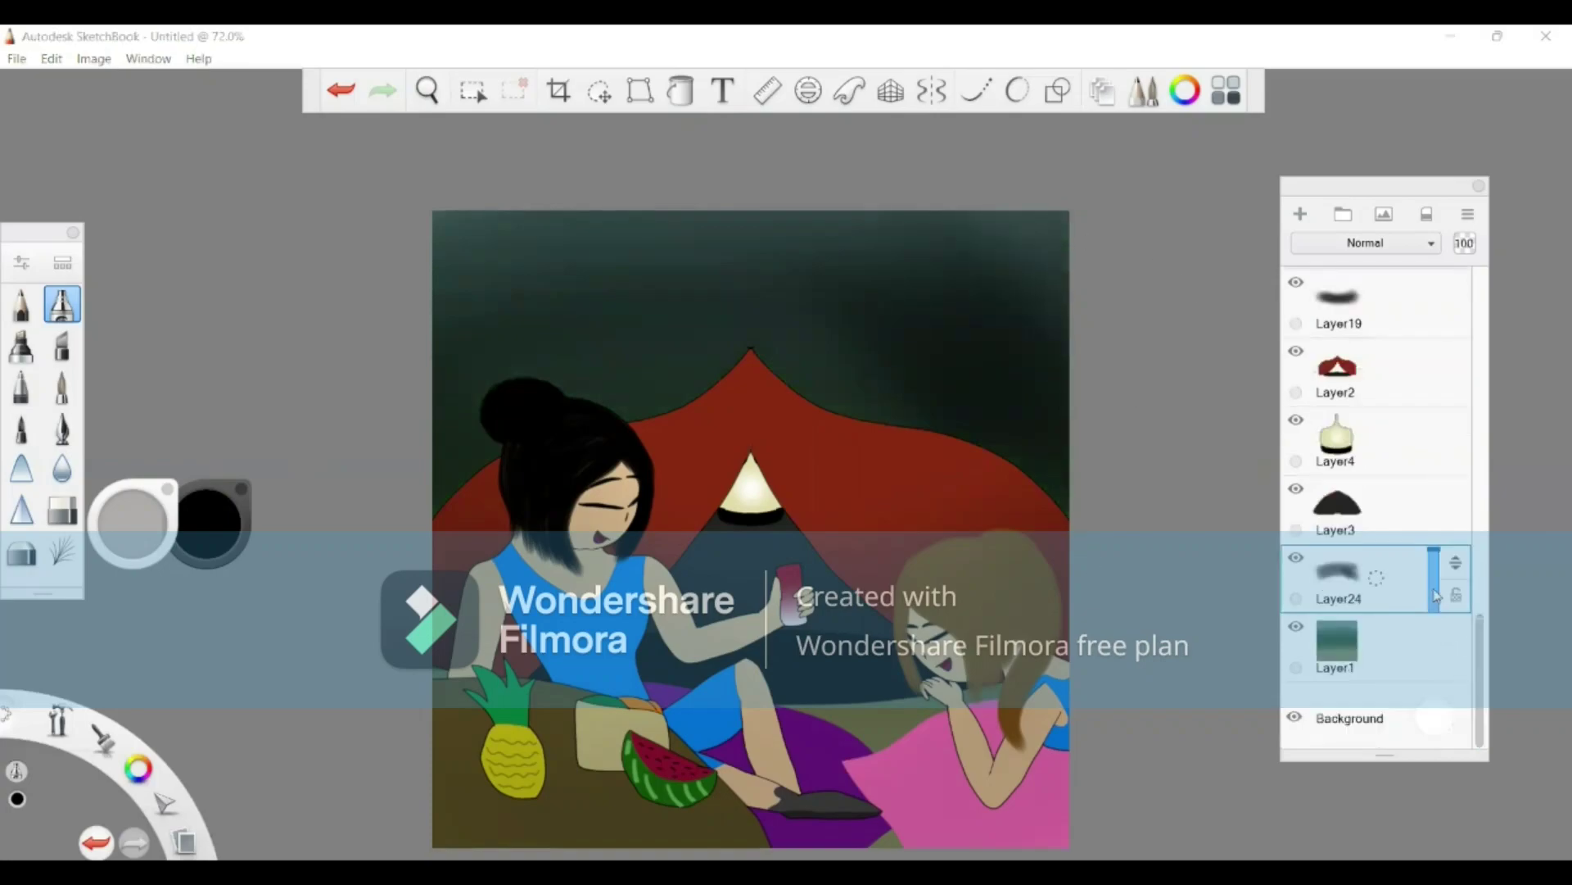
pyautogui.click(1435, 599)
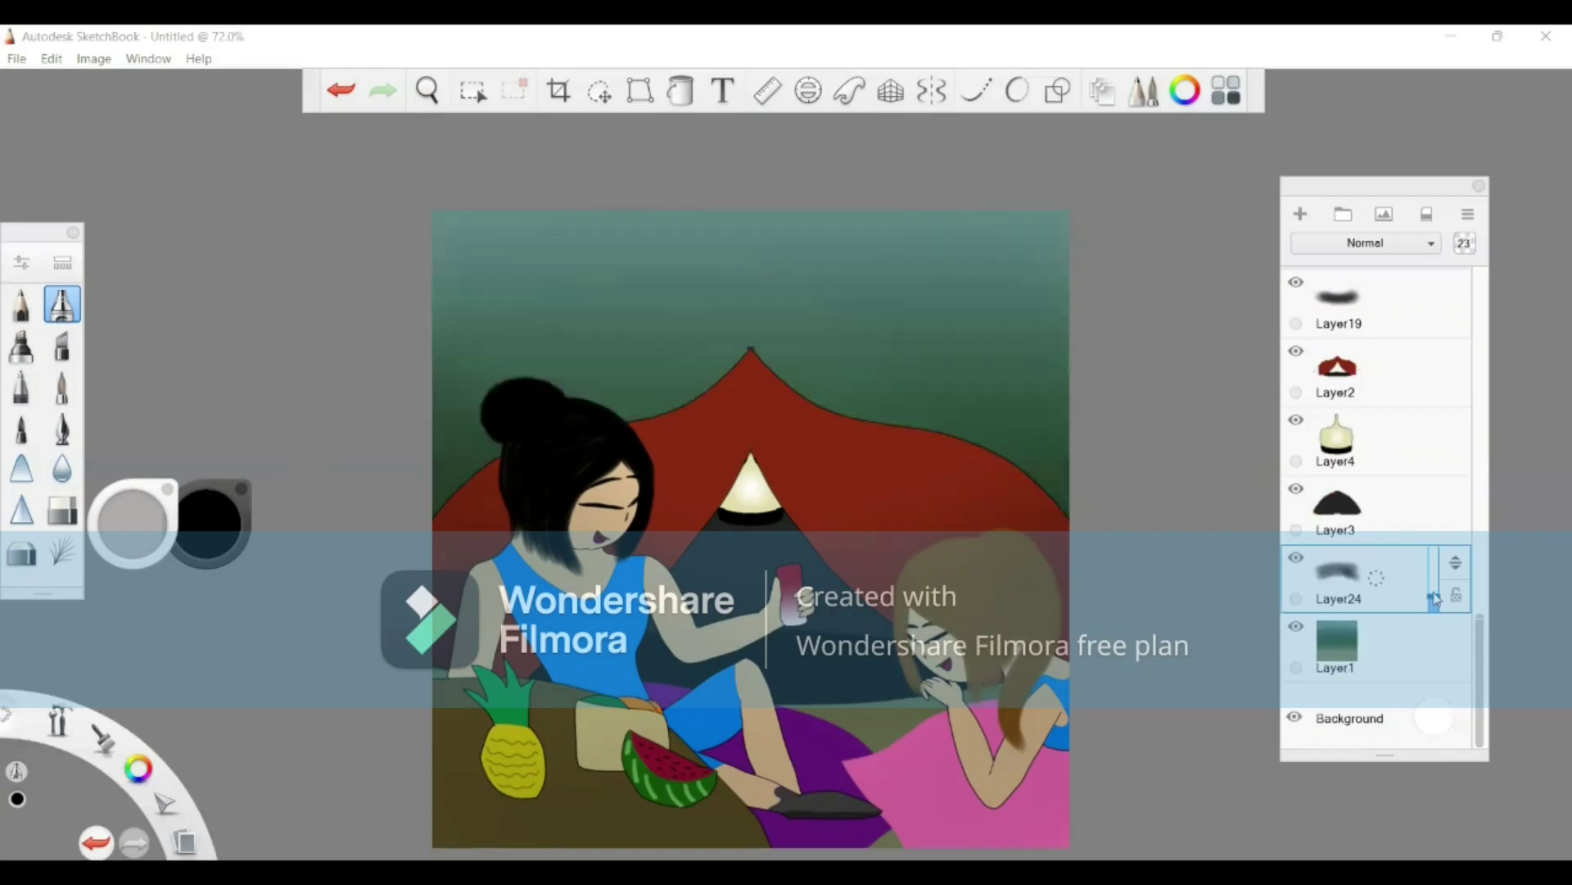
# Step: Hide the black-haired woman's hair layer and select the layer with her facial features
pyautogui.click(417, 92)
pyautogui.moveTo(752, 668); pyautogui.dragTo(805, 414)
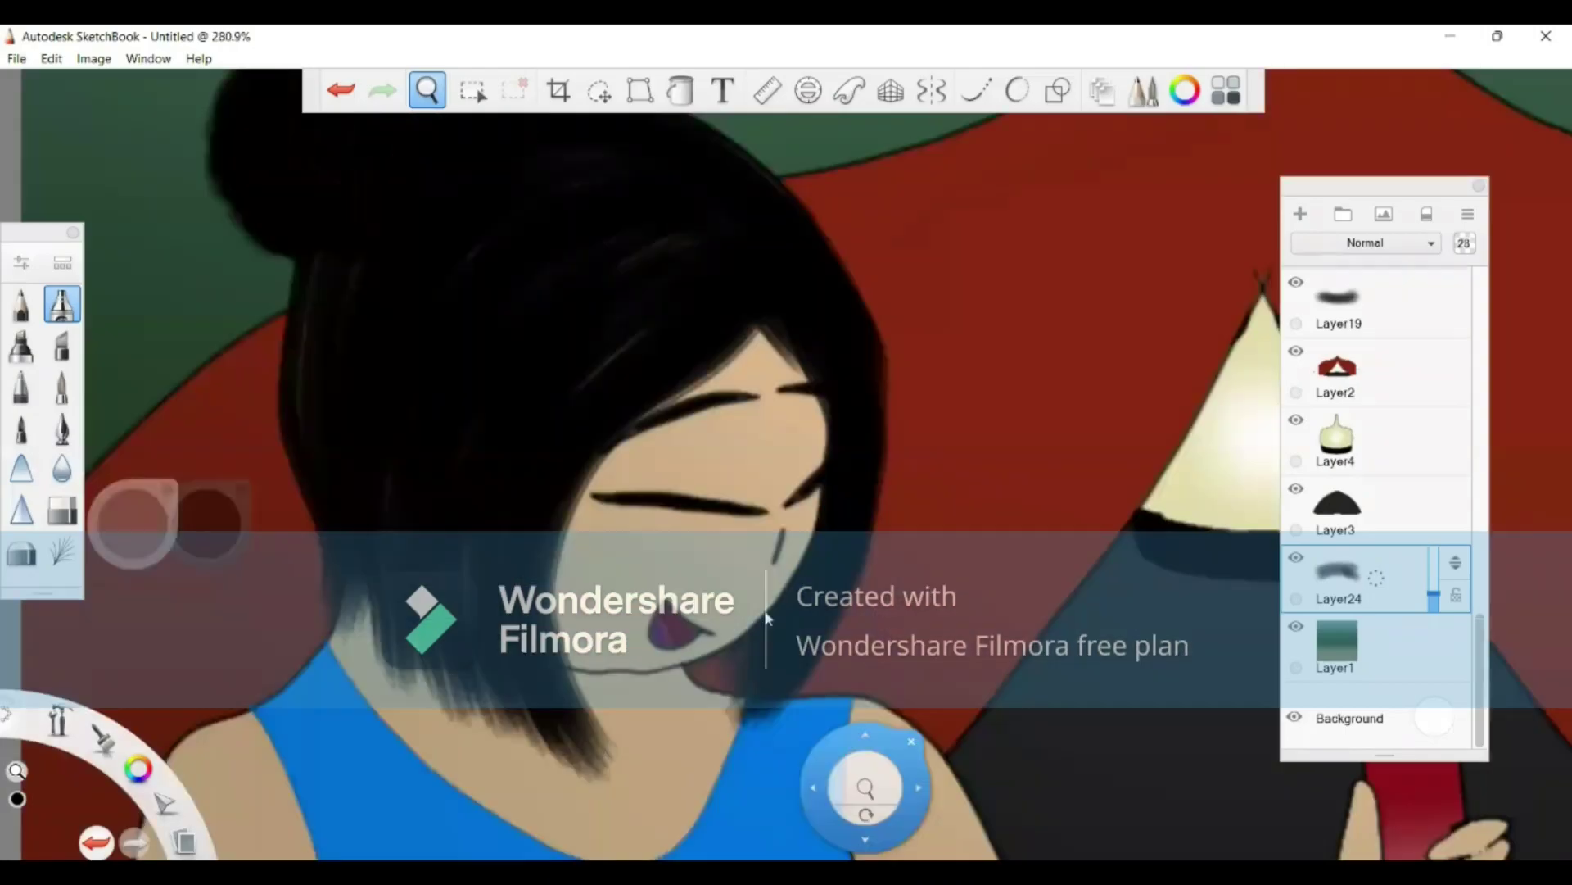
pyautogui.moveTo(860, 789); pyautogui.dragTo(875, 850)
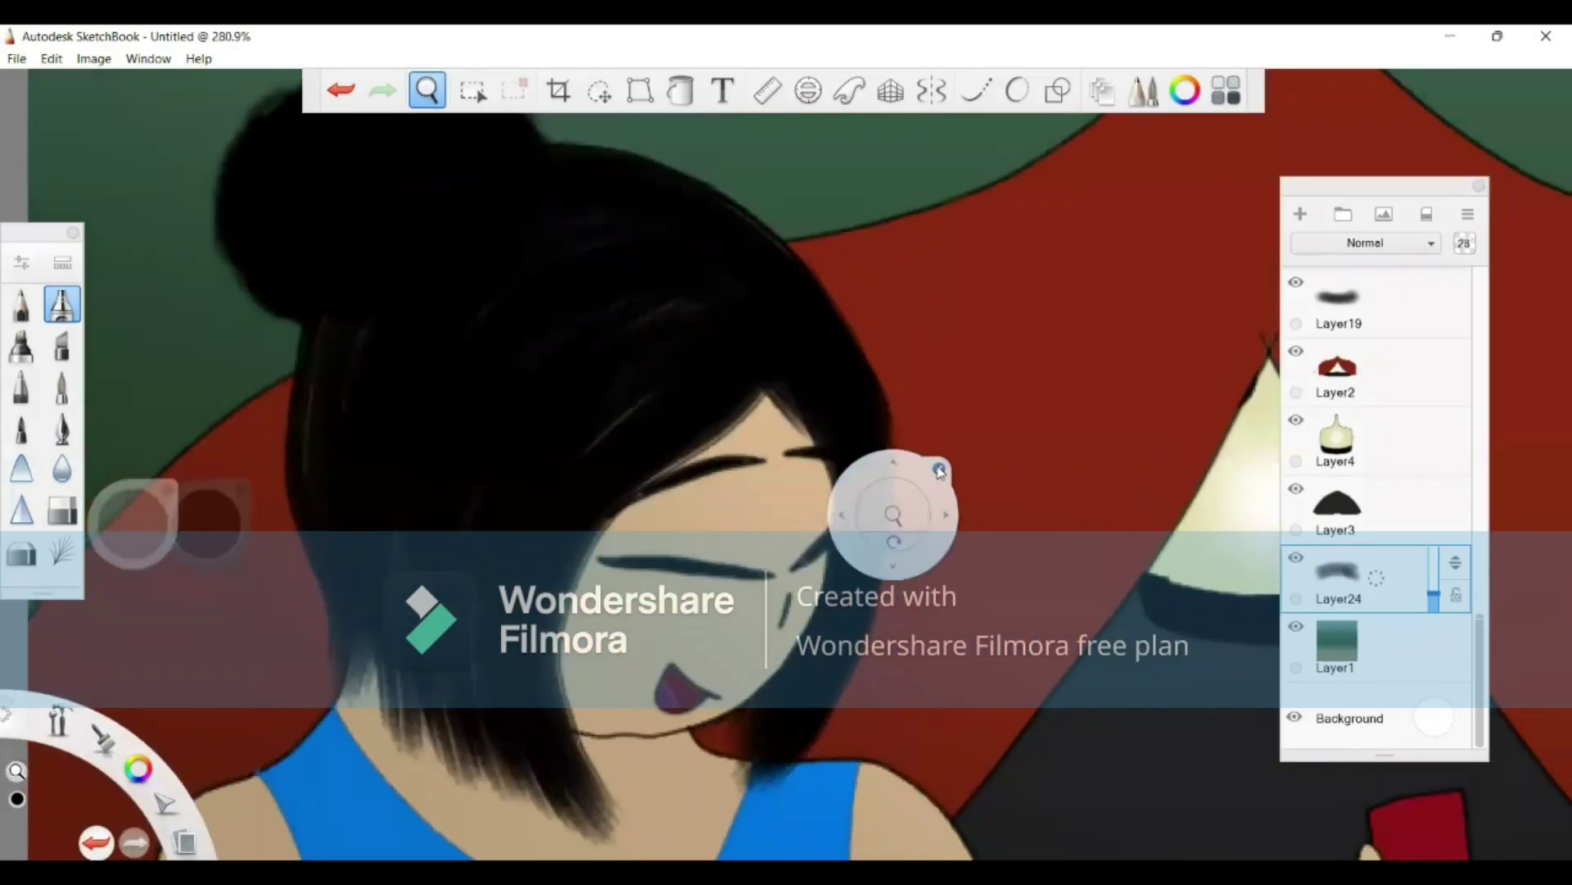
pyautogui.click(939, 468)
pyautogui.scroll(5, 1484, 397)
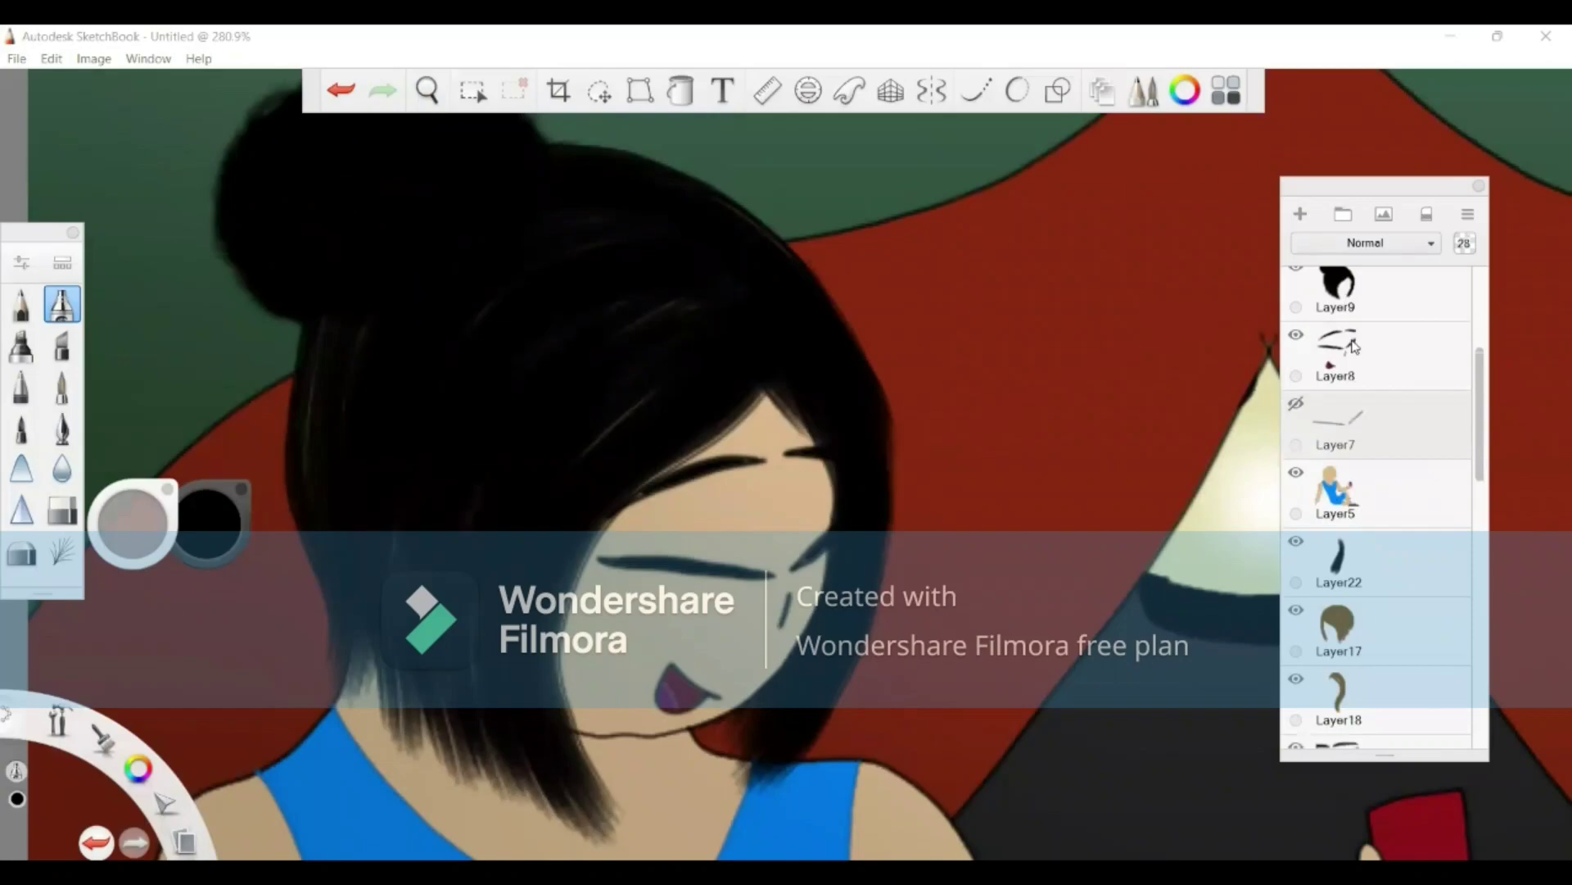
pyautogui.scroll(2, 1355, 348)
pyautogui.click(1296, 376)
pyautogui.click(1347, 393)
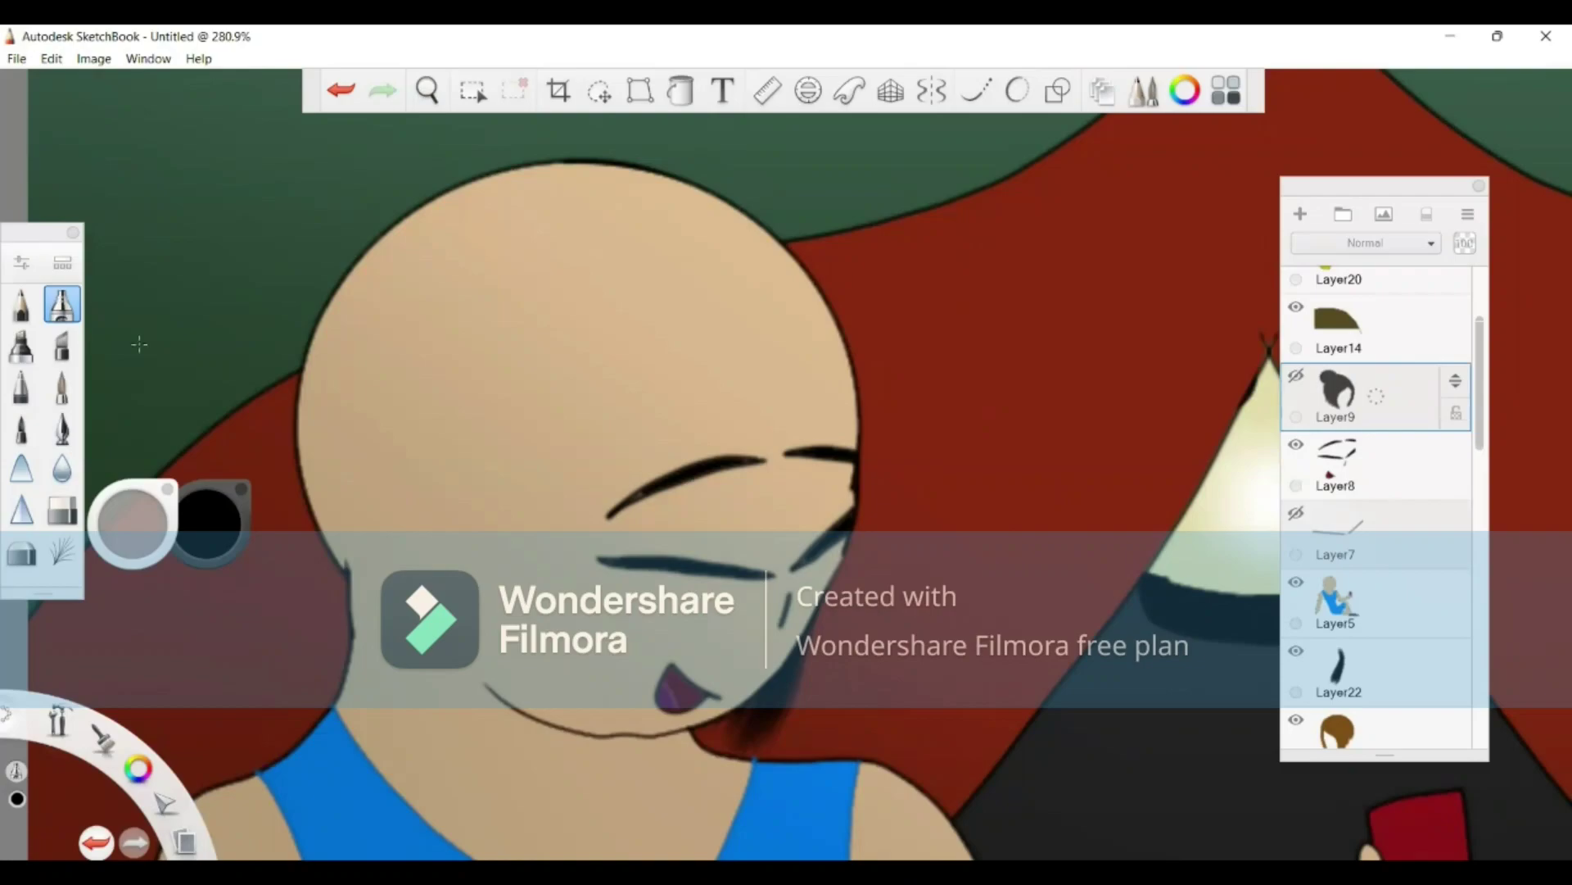
pyautogui.click(1346, 463)
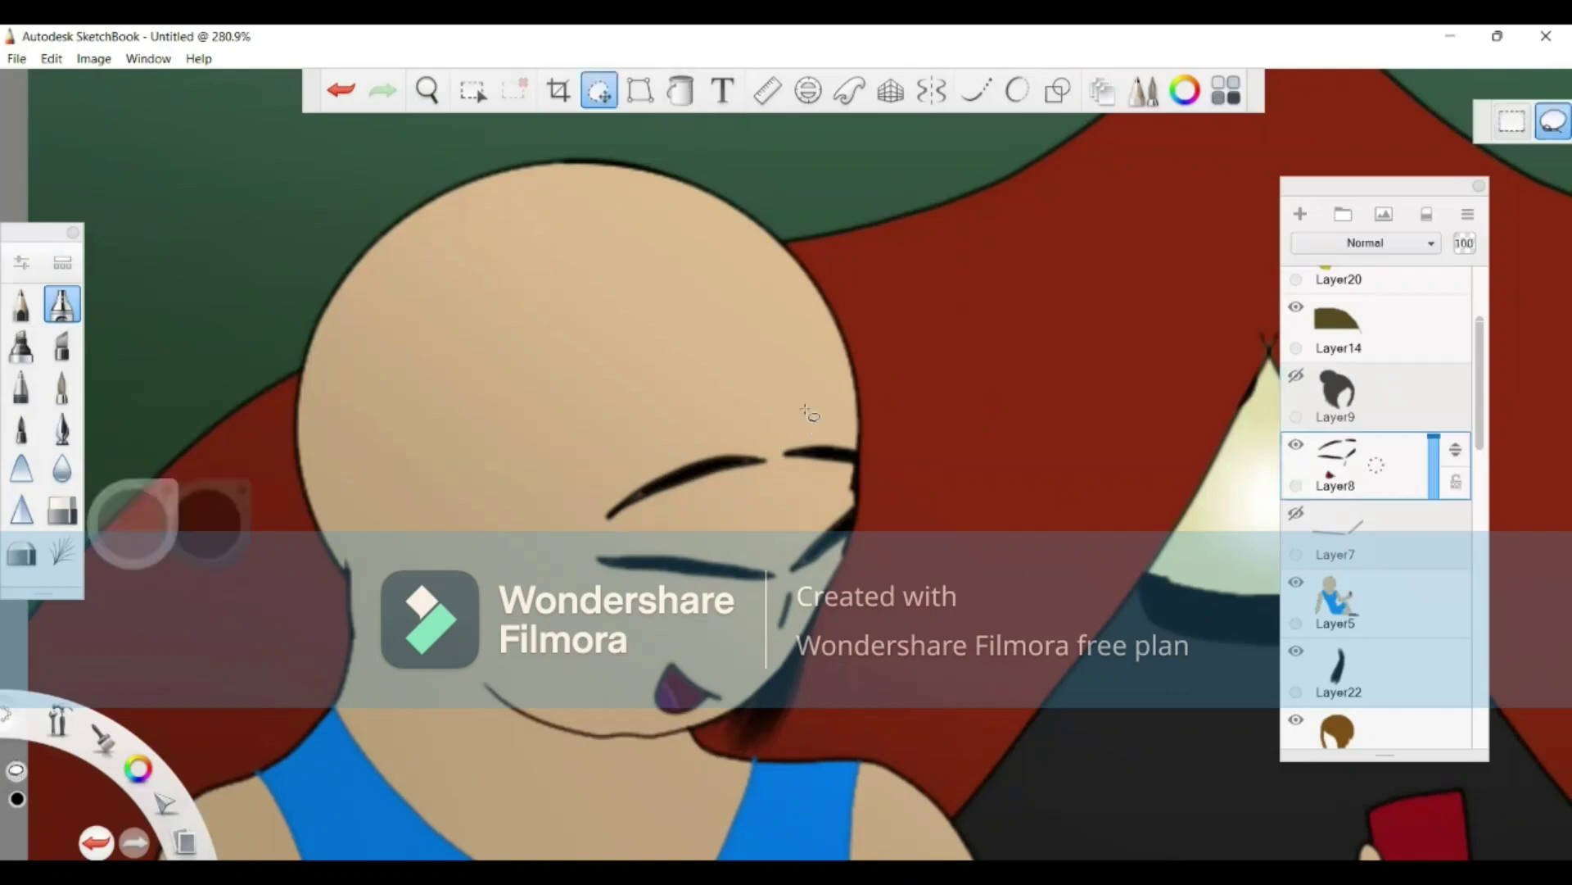
# Step: Lasso both of the black-haired woman's eyebrows, move them slightly down, and show the hair layer again
pyautogui.moveTo(809, 387)
pyautogui.mouseDown()
pyautogui.moveTo(864, 422)
pyautogui.moveTo(874, 473)
pyautogui.moveTo(645, 531)
pyautogui.moveTo(589, 525)
pyautogui.moveTo(532, 484)
pyautogui.moveTo(655, 413)
pyautogui.moveTo(738, 399)
pyautogui.mouseUp()
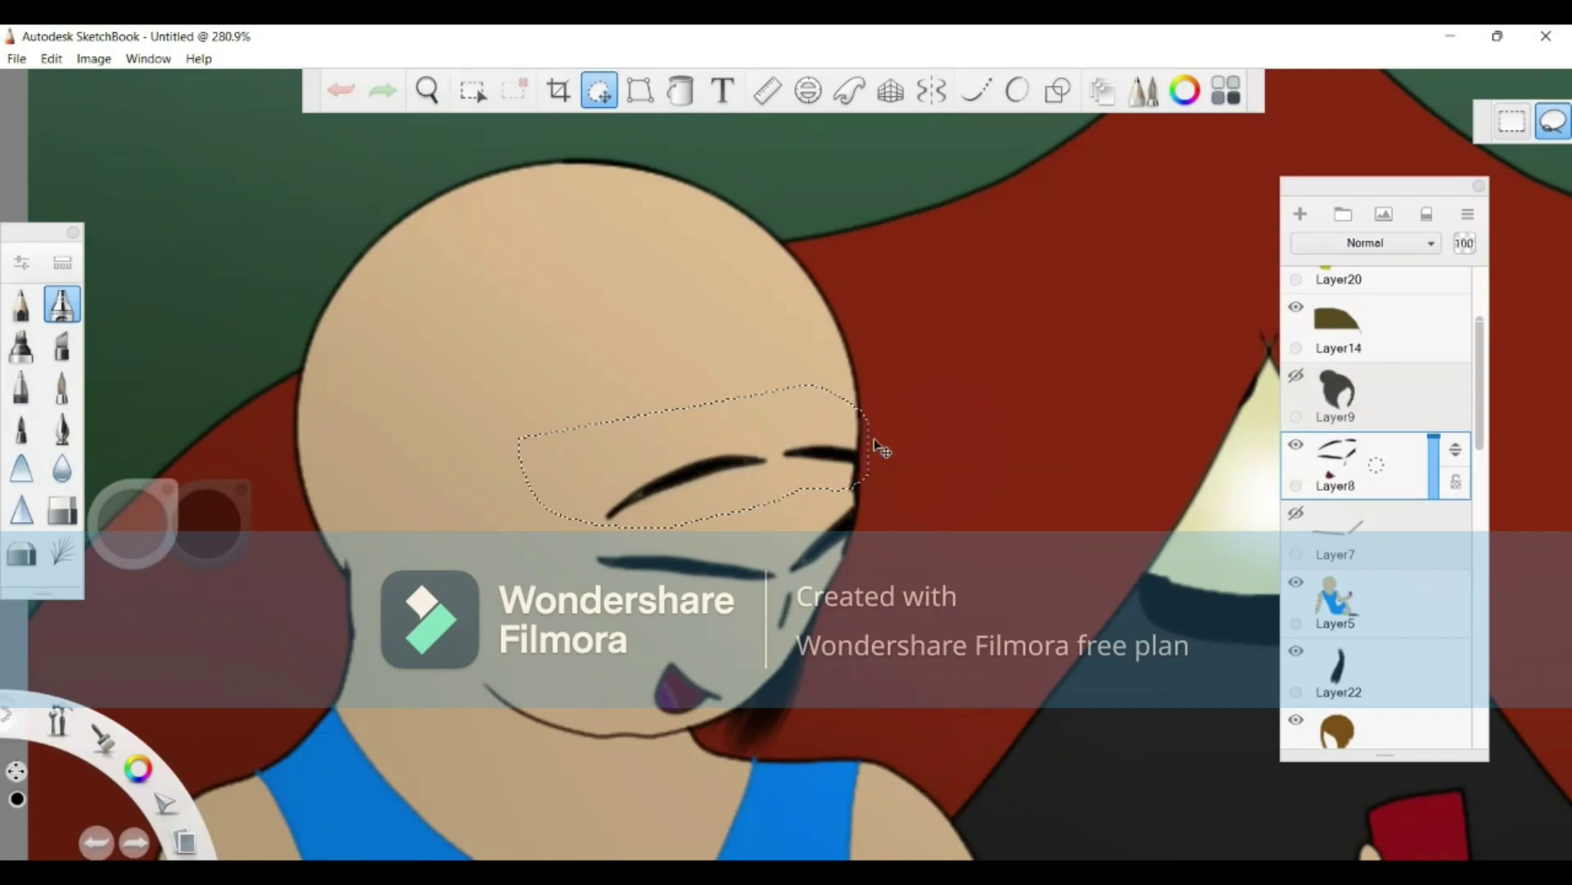
pyautogui.moveTo(873, 439)
pyautogui.mouseDown()
pyautogui.moveTo(875, 473)
pyautogui.moveTo(874, 459)
pyautogui.mouseUp()
pyautogui.click(1017, 332)
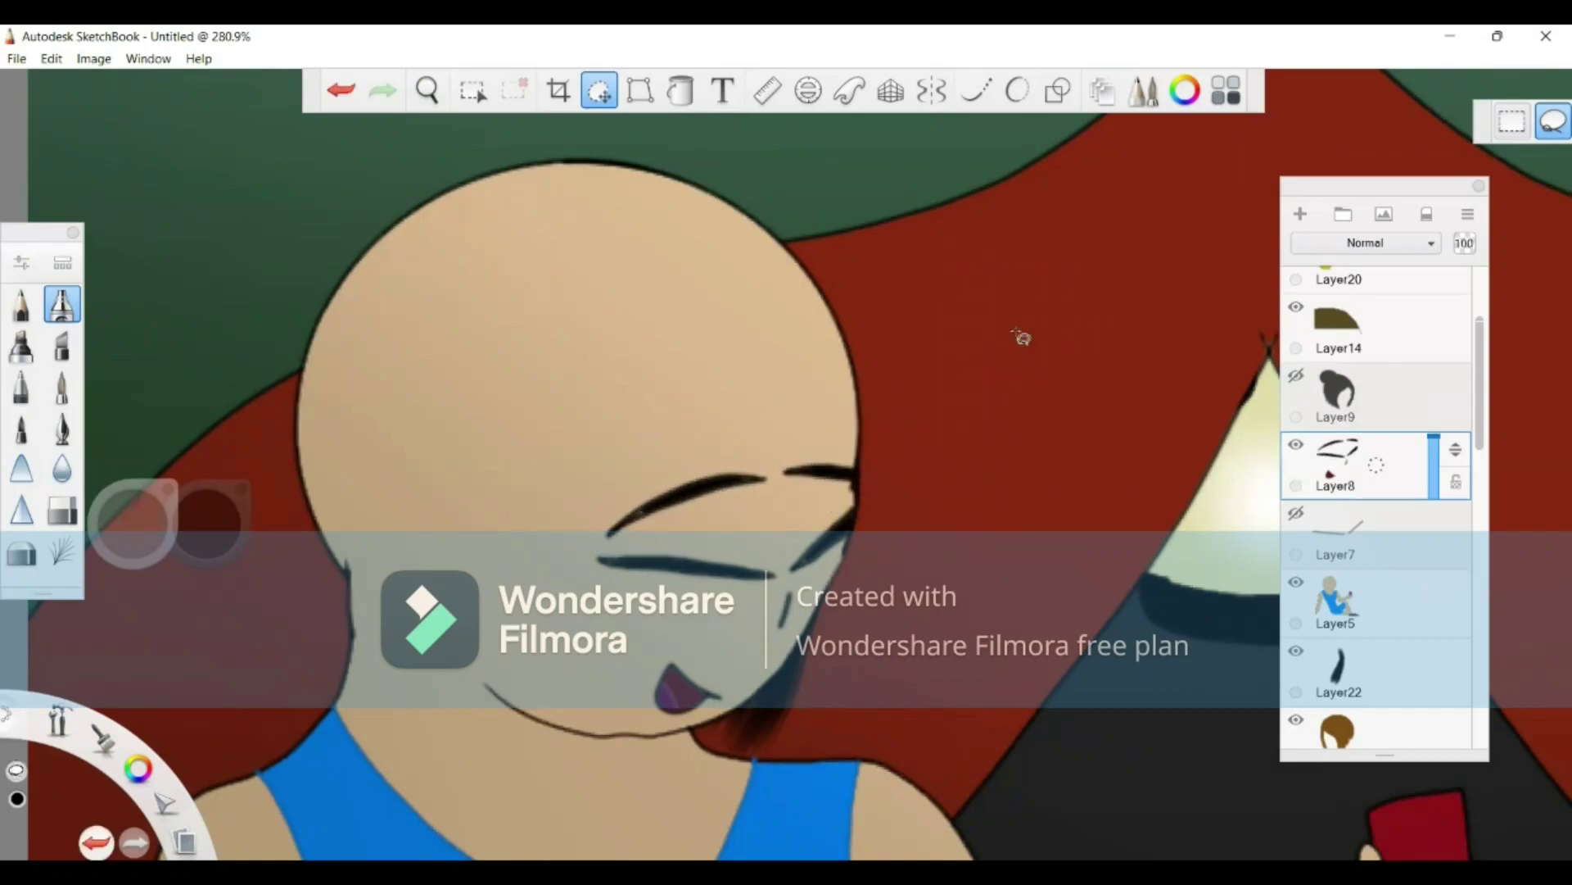
pyautogui.click(1298, 373)
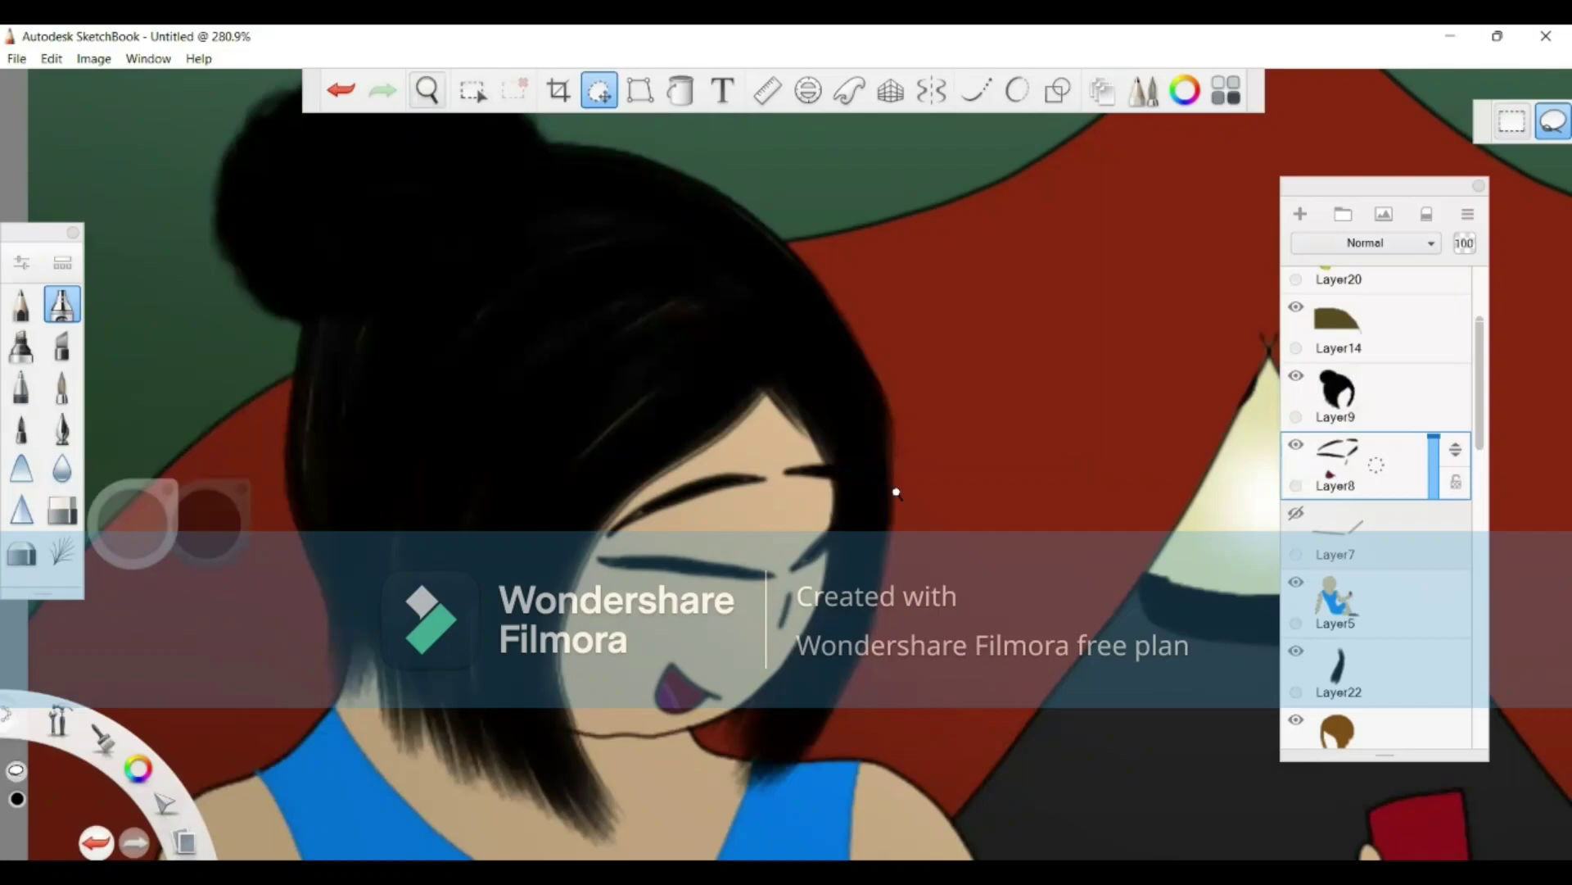
# Step: Lasso the black-haired woman's longer eyebrow and slightly adjust its angle and position
pyautogui.moveTo(1032, 585); pyautogui.dragTo(484, 365)
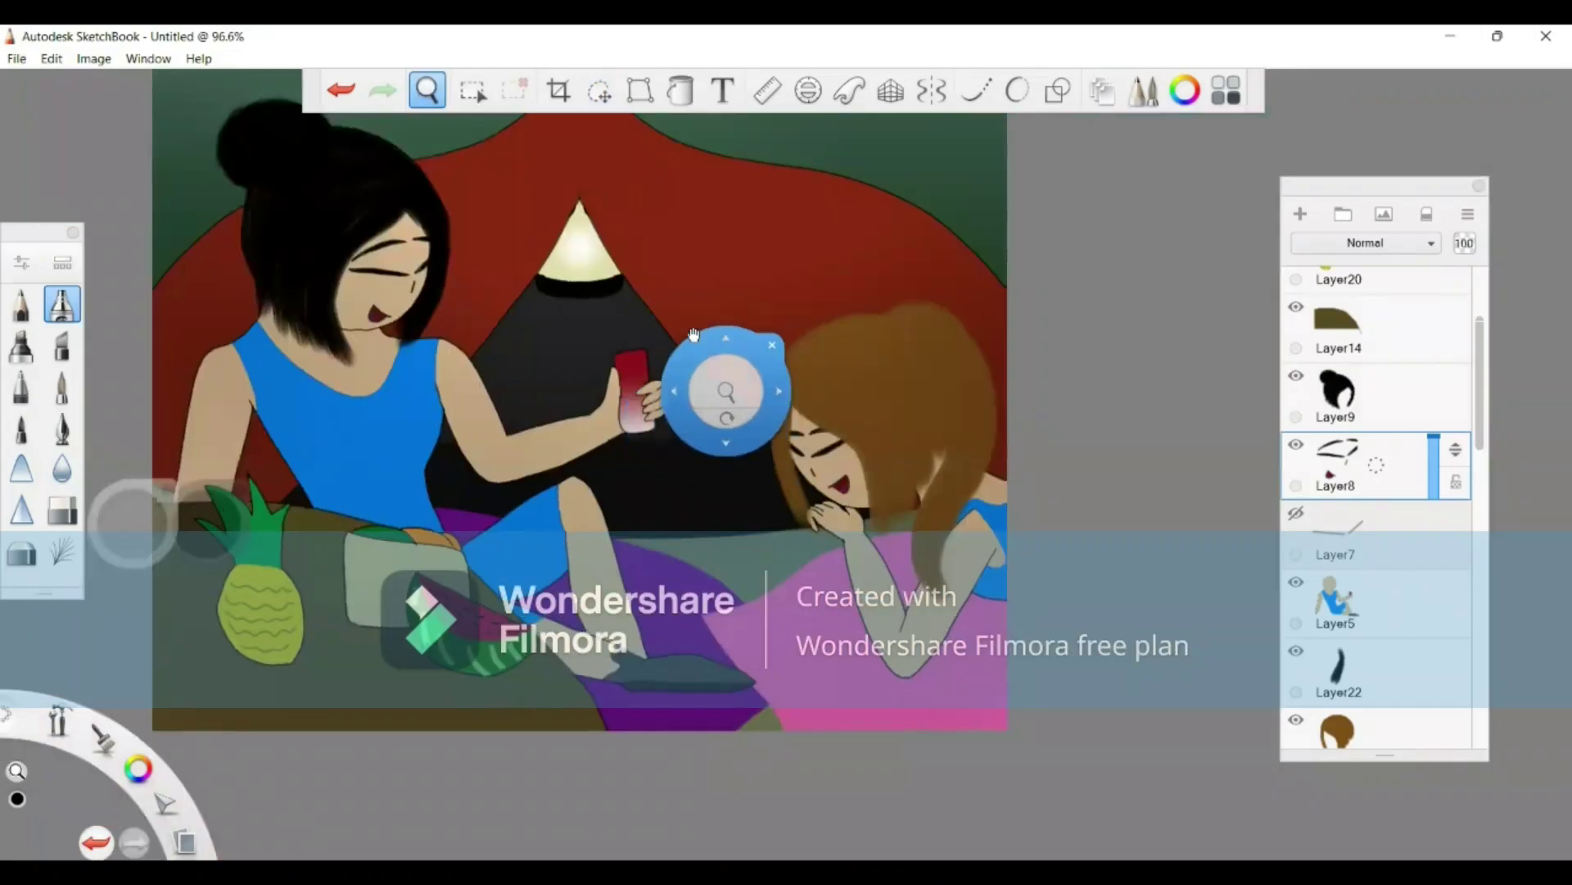
pyautogui.moveTo(694, 336); pyautogui.dragTo(860, 533)
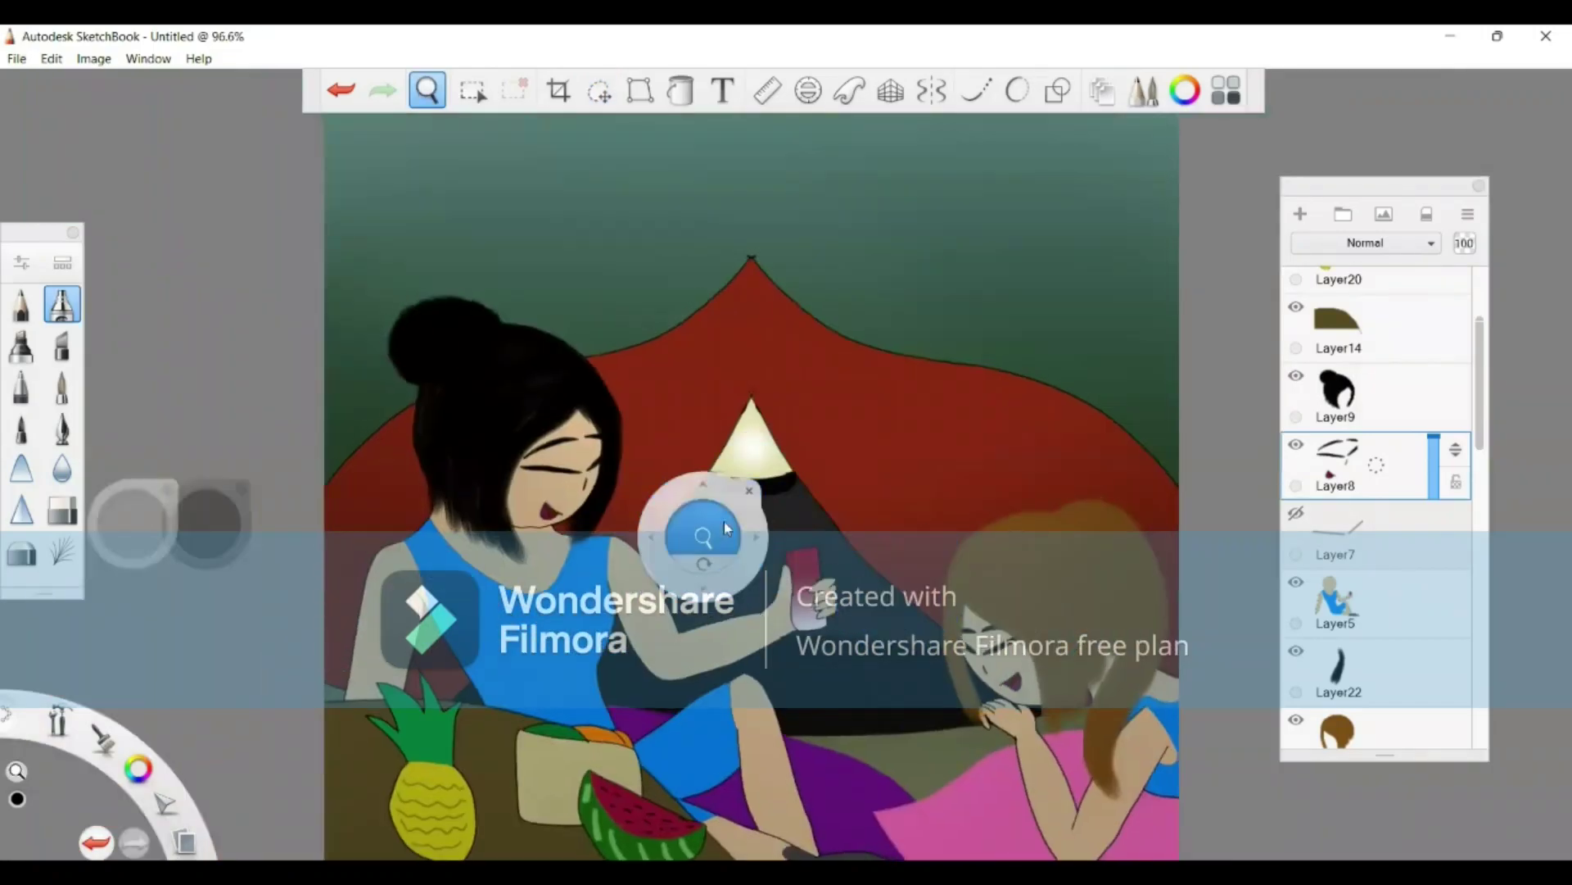
pyautogui.moveTo(710, 528); pyautogui.dragTo(614, 522)
pyautogui.moveTo(682, 577); pyautogui.dragTo(772, 562)
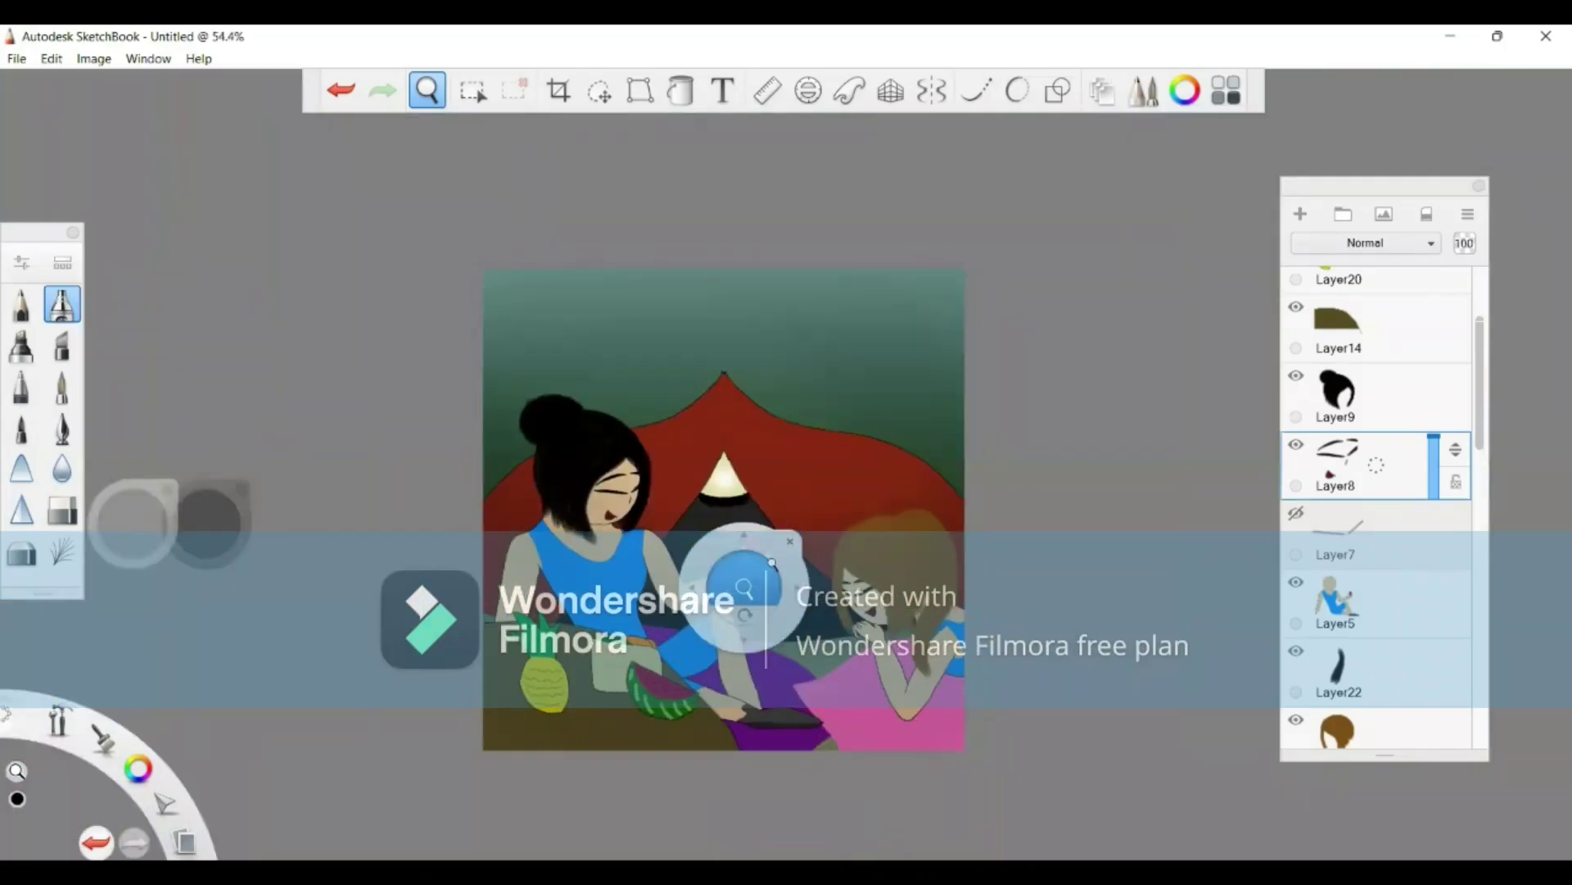
pyautogui.moveTo(1002, 580); pyautogui.dragTo(920, 688)
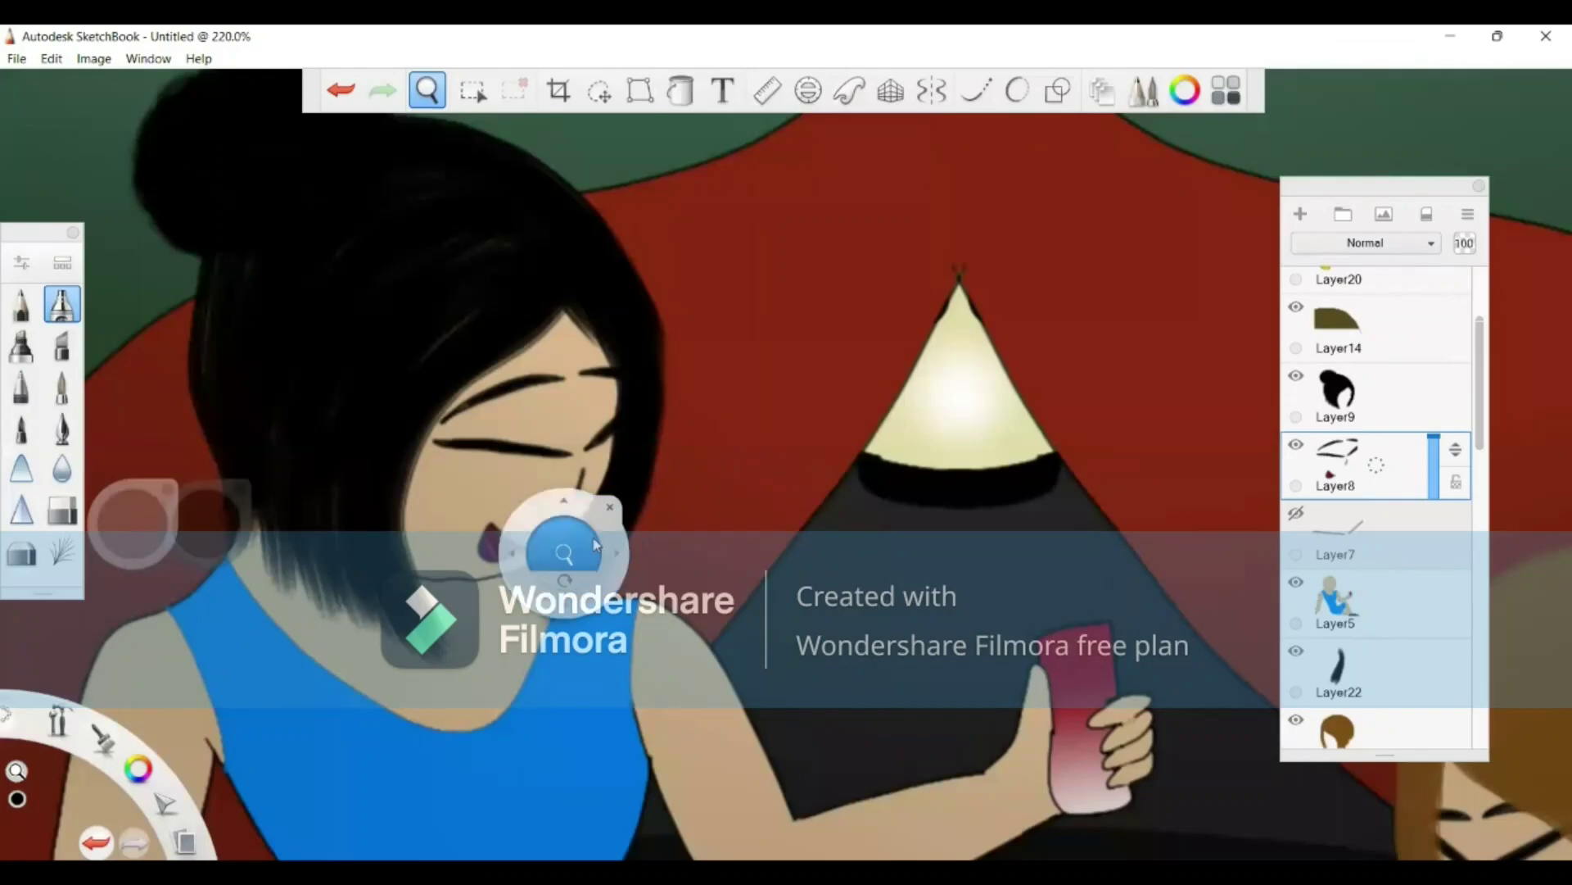
pyautogui.moveTo(594, 544); pyautogui.dragTo(645, 541)
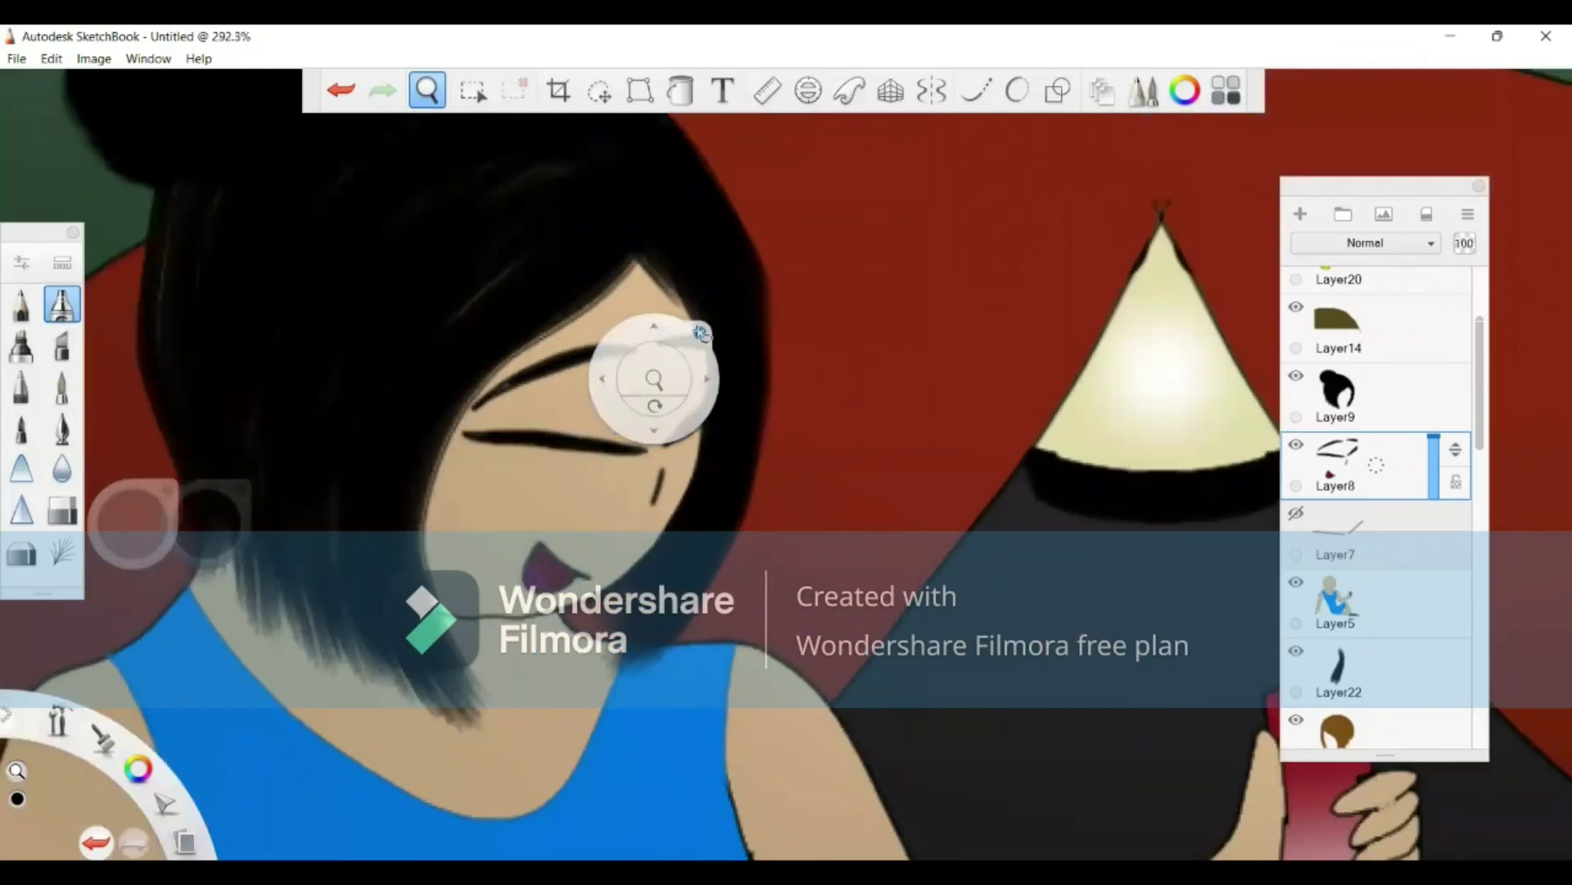
pyautogui.press('v')
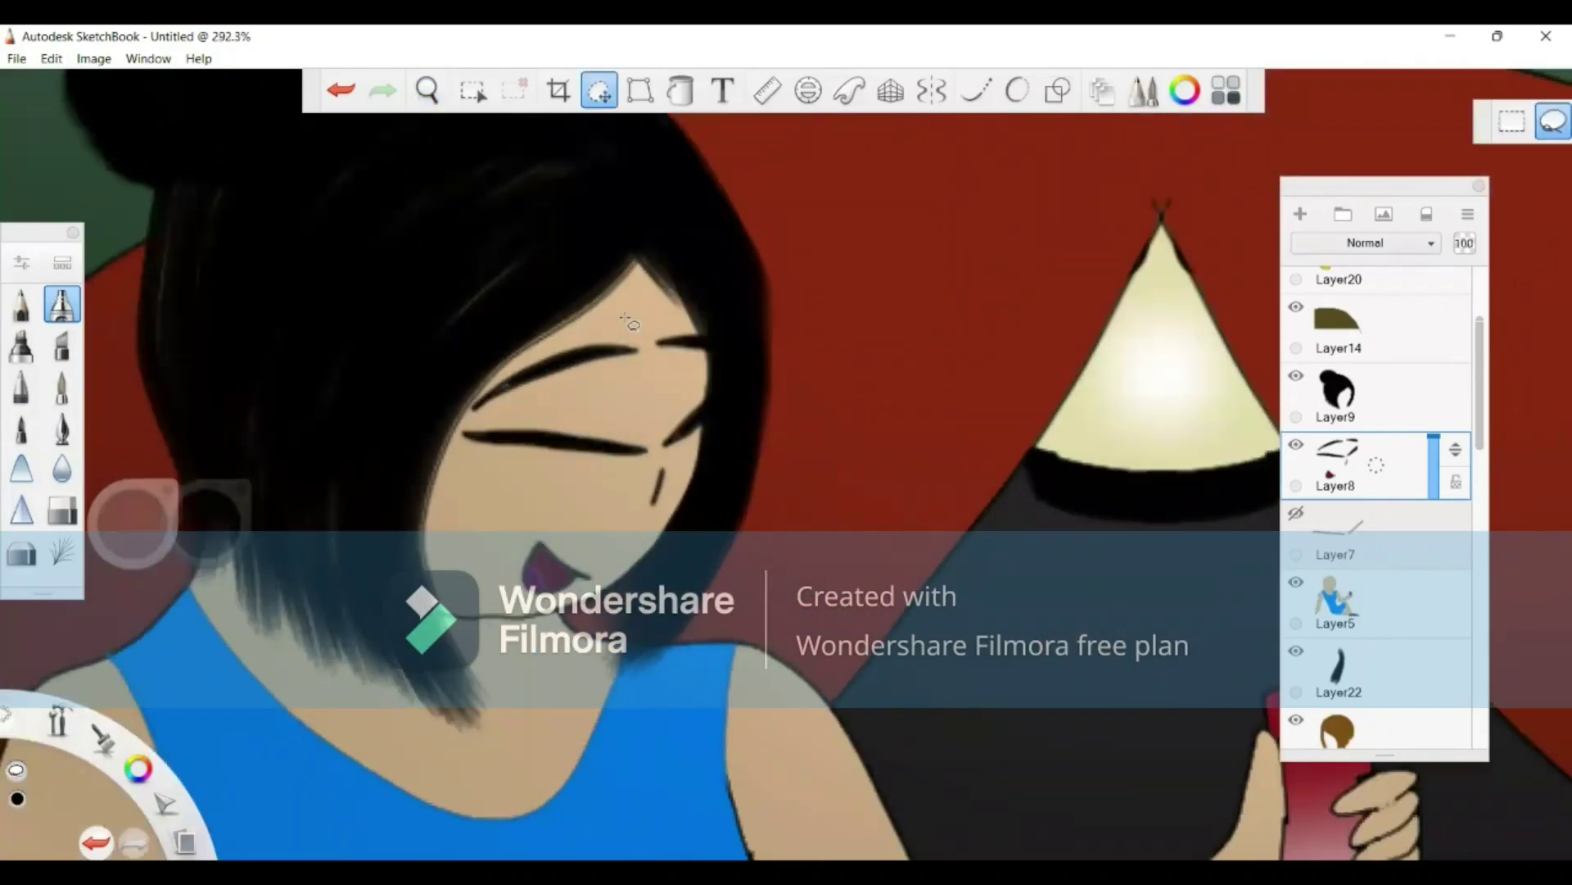
pyautogui.moveTo(647, 351)
pyautogui.mouseDown()
pyautogui.moveTo(586, 400)
pyautogui.moveTo(484, 407)
pyautogui.moveTo(472, 424)
pyautogui.moveTo(432, 387)
pyautogui.mouseUp()
pyautogui.moveTo(686, 401)
pyautogui.mouseDown()
pyautogui.moveTo(817, 383)
pyautogui.moveTo(812, 408)
pyautogui.mouseUp()
pyautogui.moveTo(674, 476); pyautogui.dragTo(673, 470)
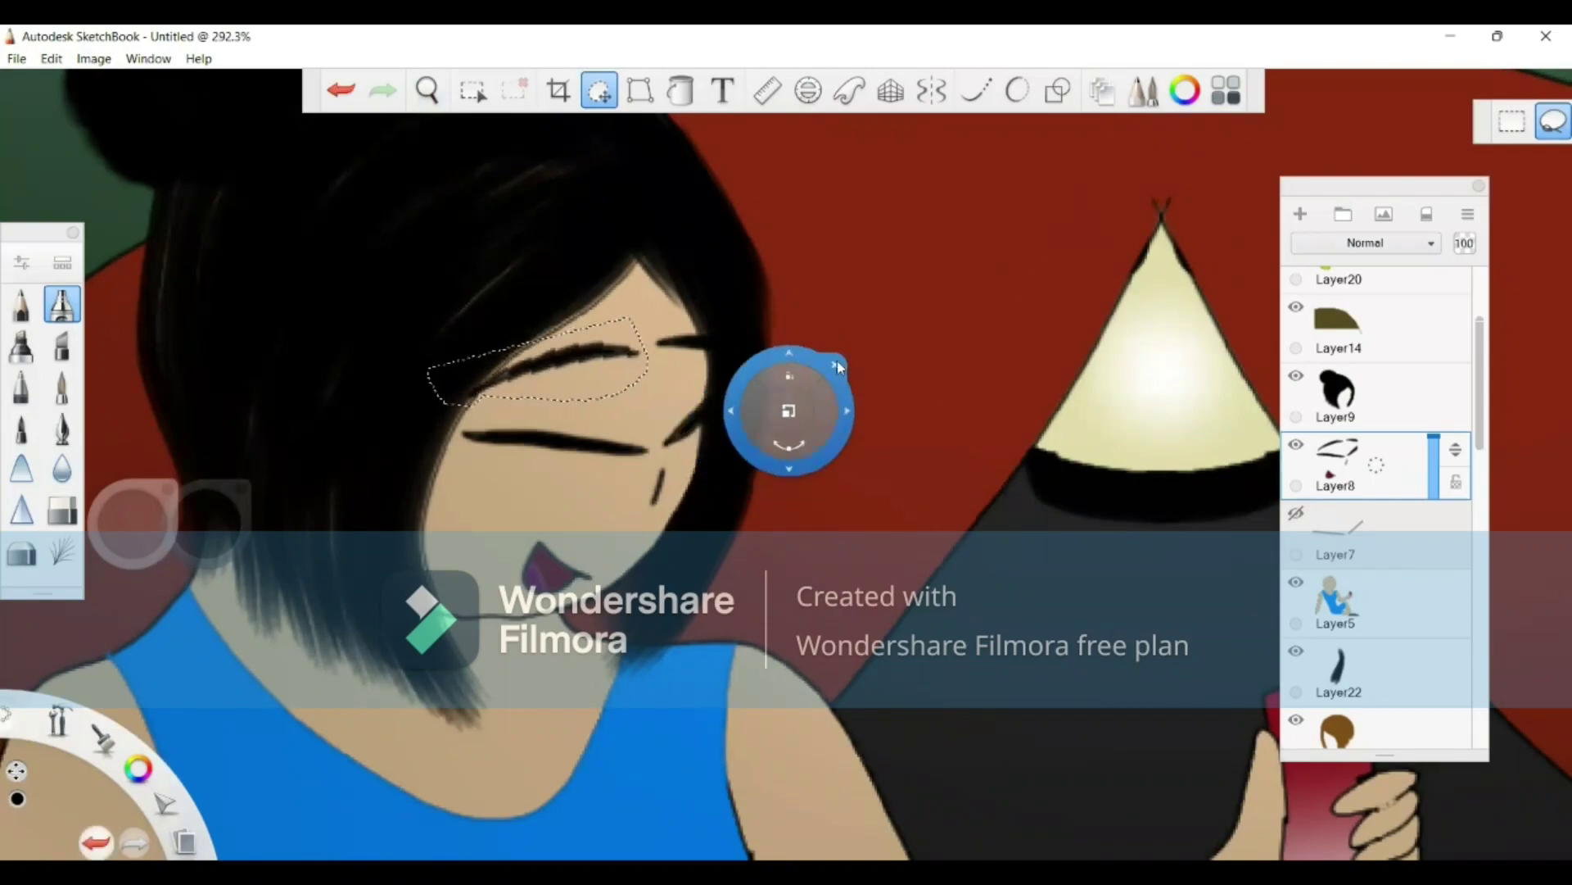
pyautogui.click(837, 365)
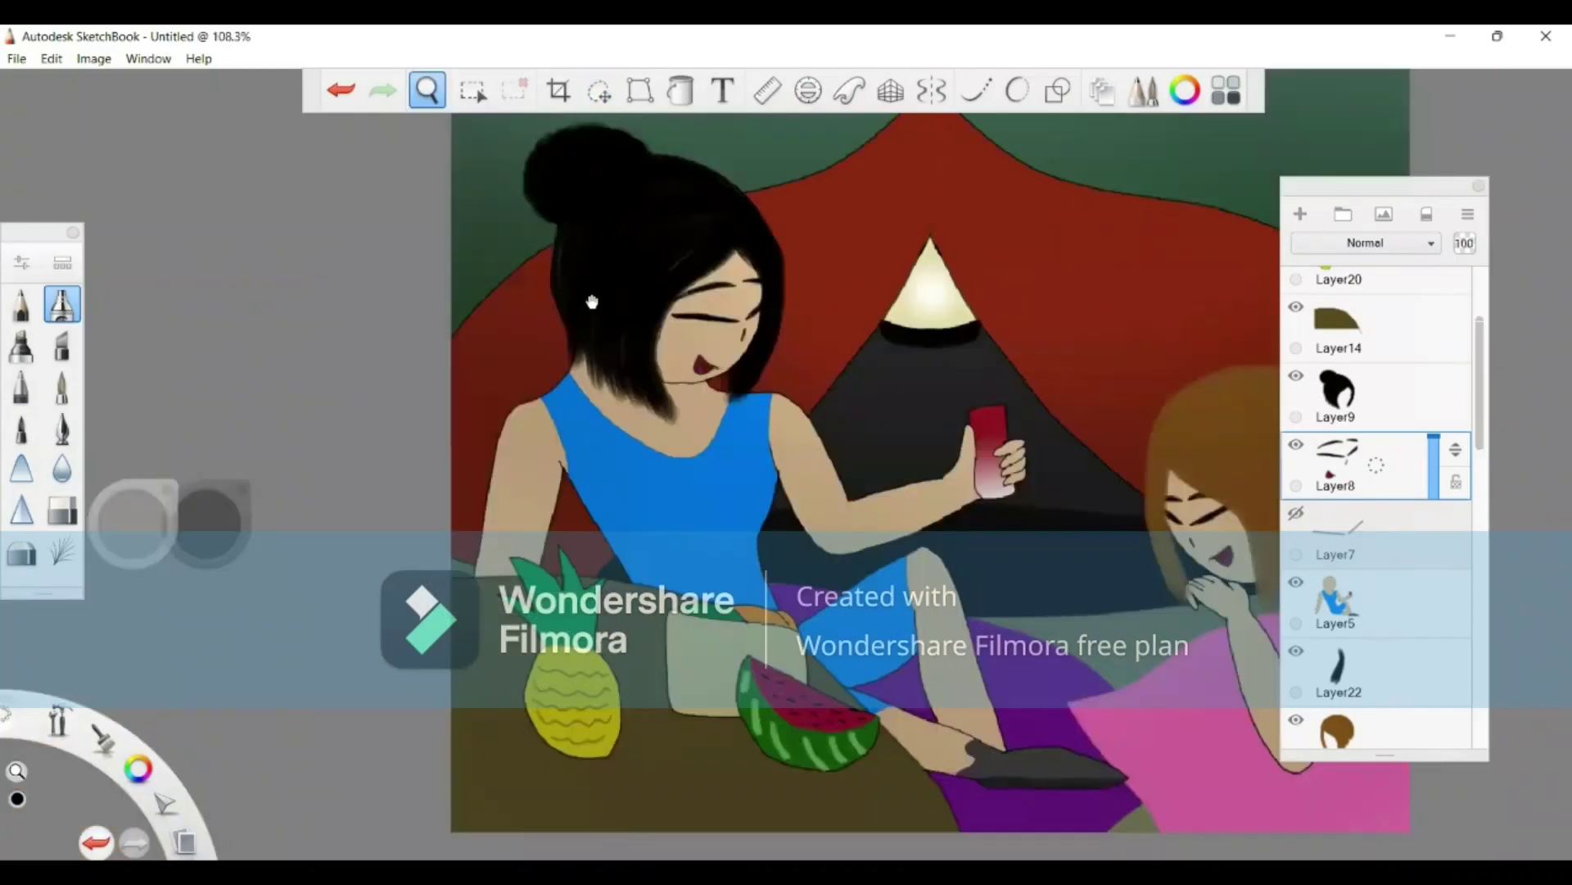
# Step: Inspect the whole illustration, the tent's peak and the layer stack for remaining corrections
pyautogui.moveTo(592, 300); pyautogui.dragTo(597, 342)
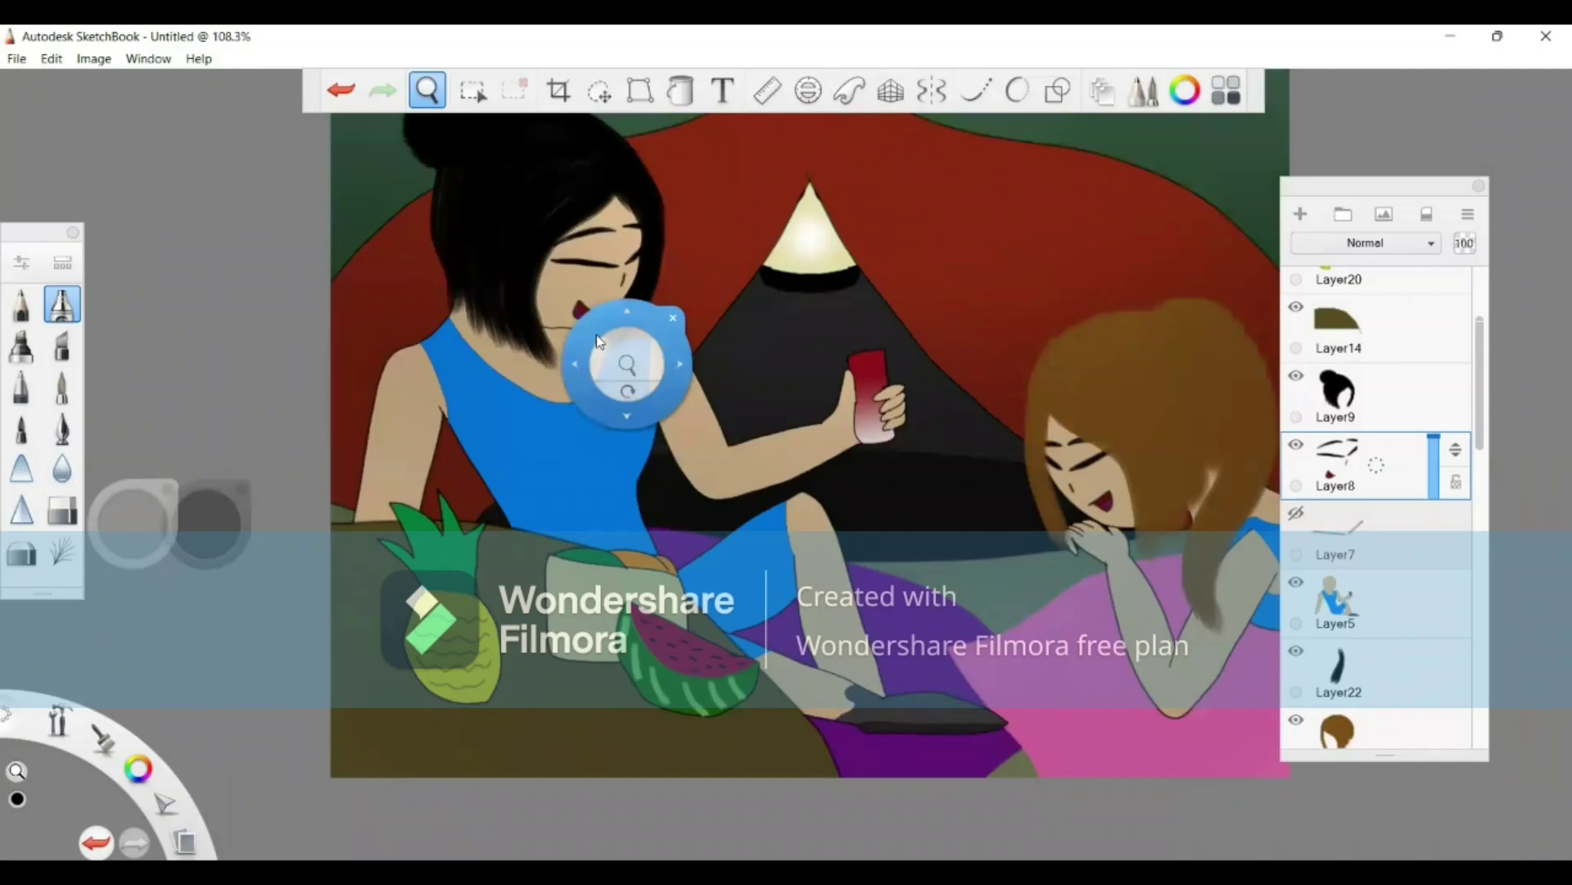
pyautogui.moveTo(596, 238); pyautogui.dragTo(542, 368)
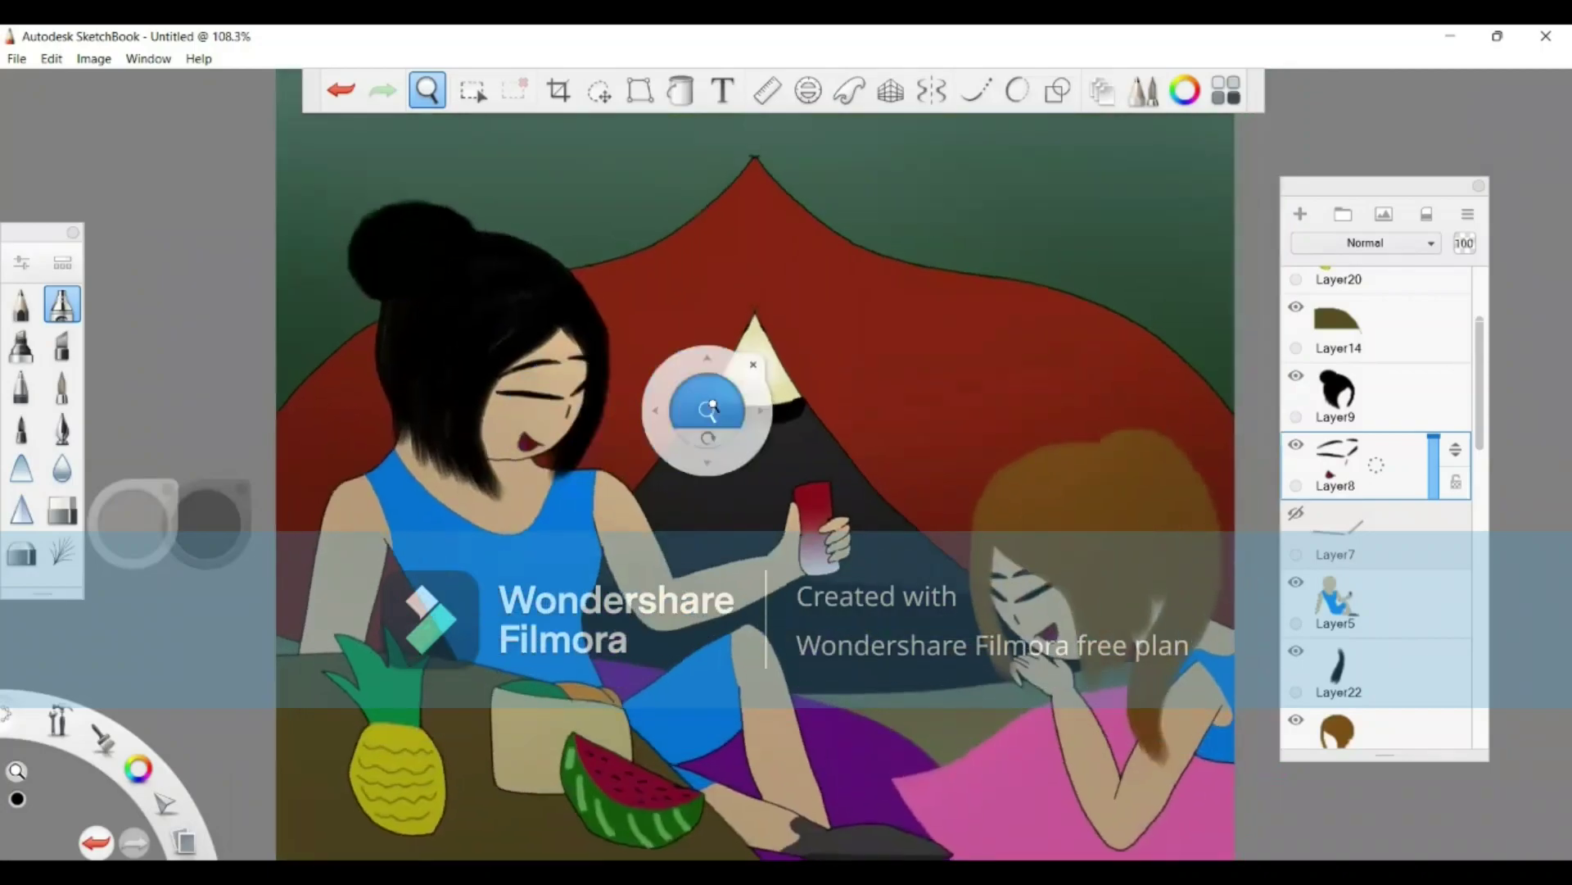
pyautogui.moveTo(658, 415); pyautogui.dragTo(592, 425)
pyautogui.moveTo(684, 382); pyautogui.dragTo(744, 421)
pyautogui.moveTo(878, 425); pyautogui.dragTo(741, 305)
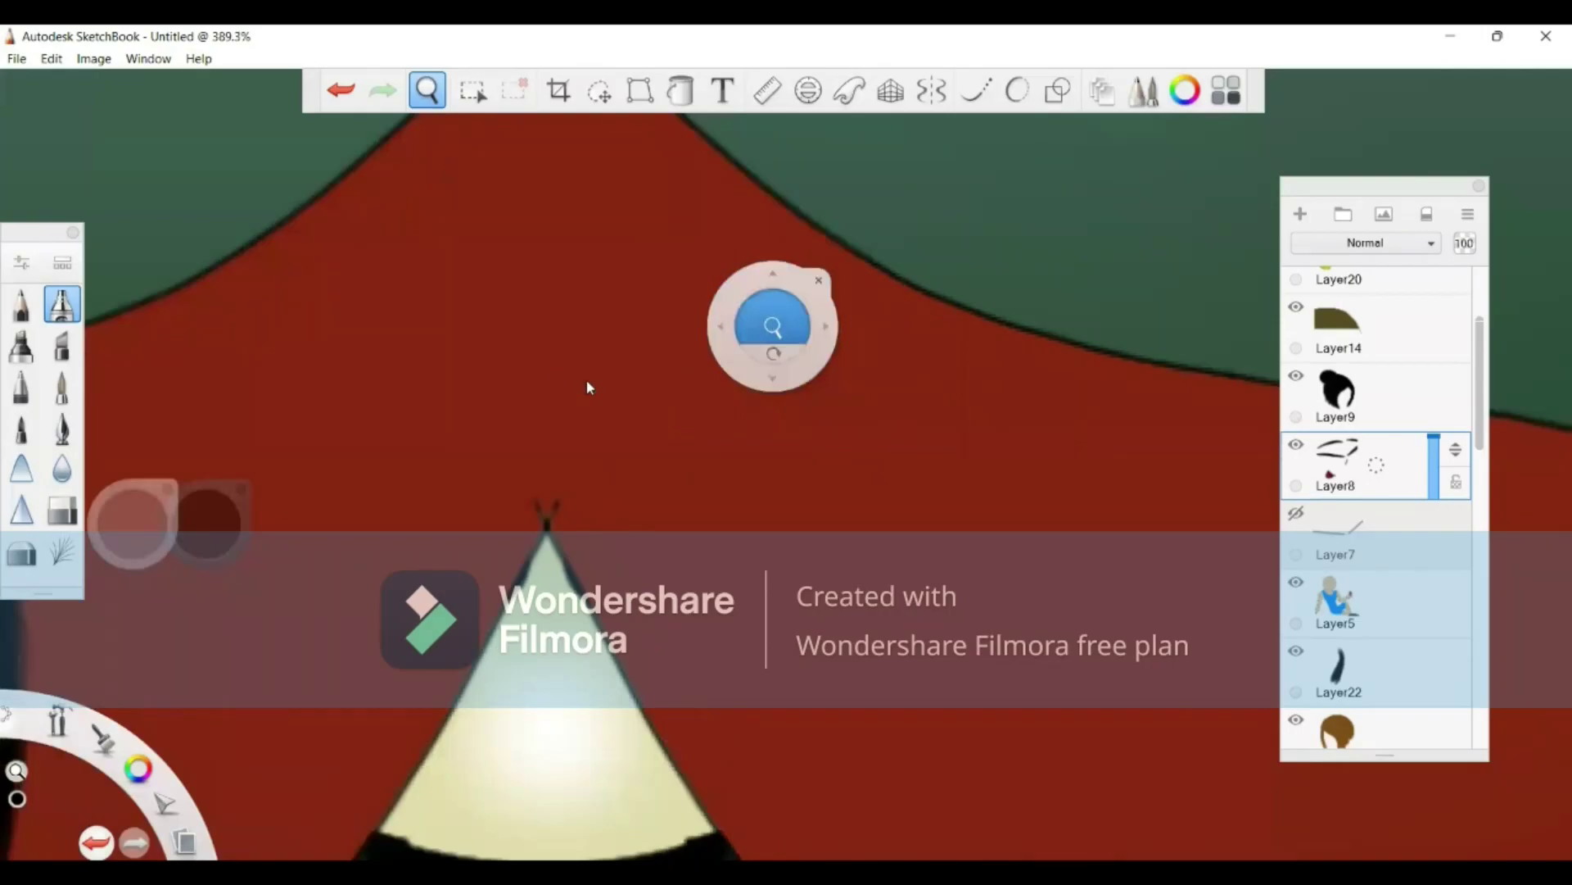
pyautogui.moveTo(772, 326); pyautogui.dragTo(729, 528)
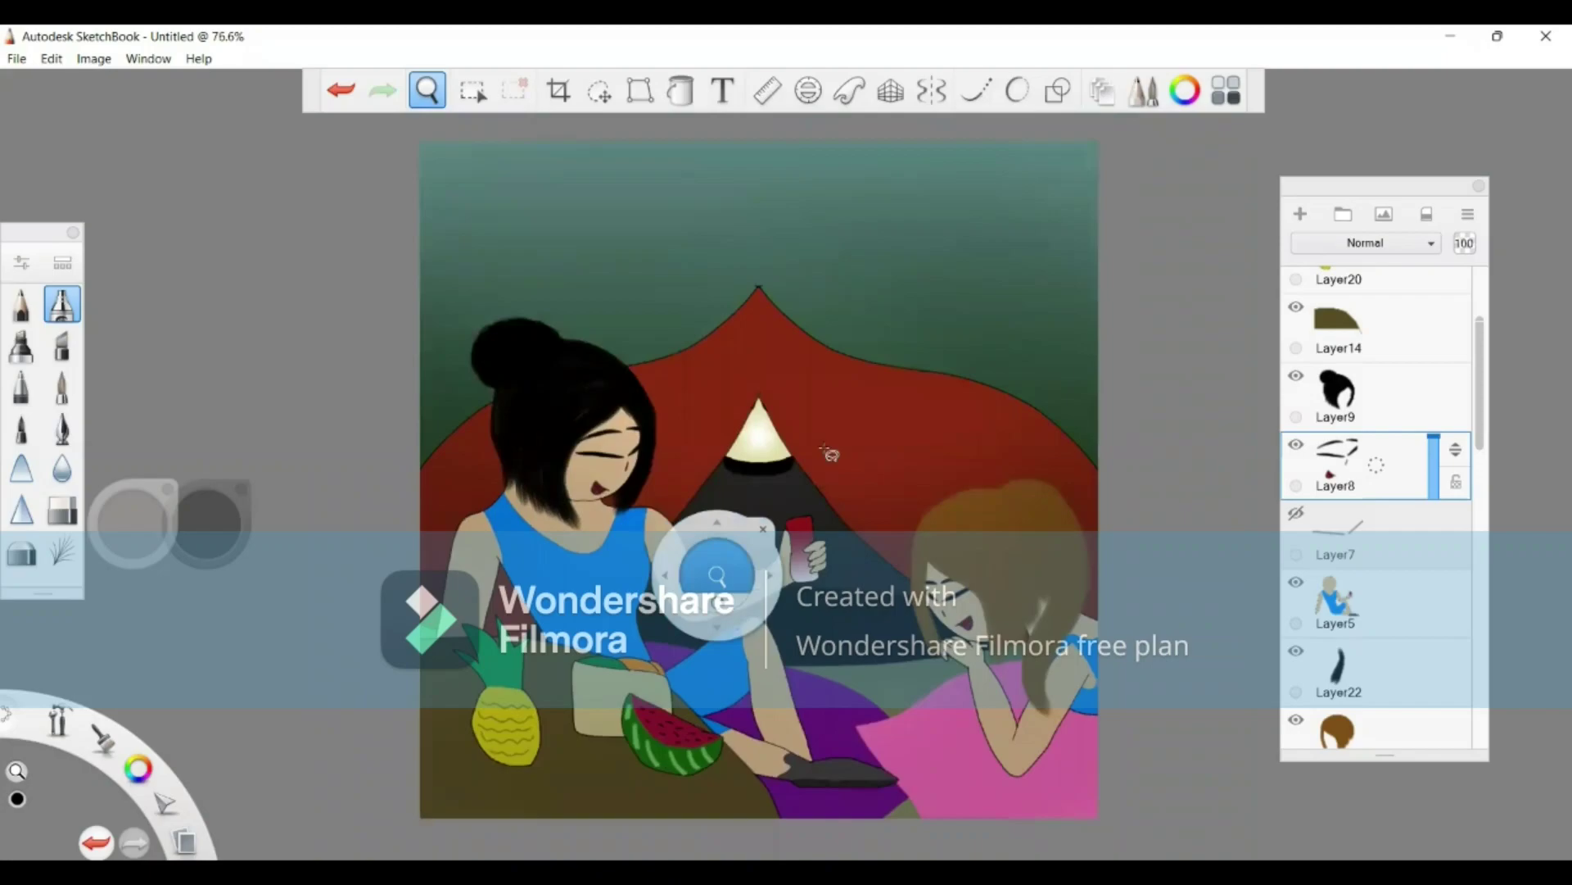
pyautogui.press('l')
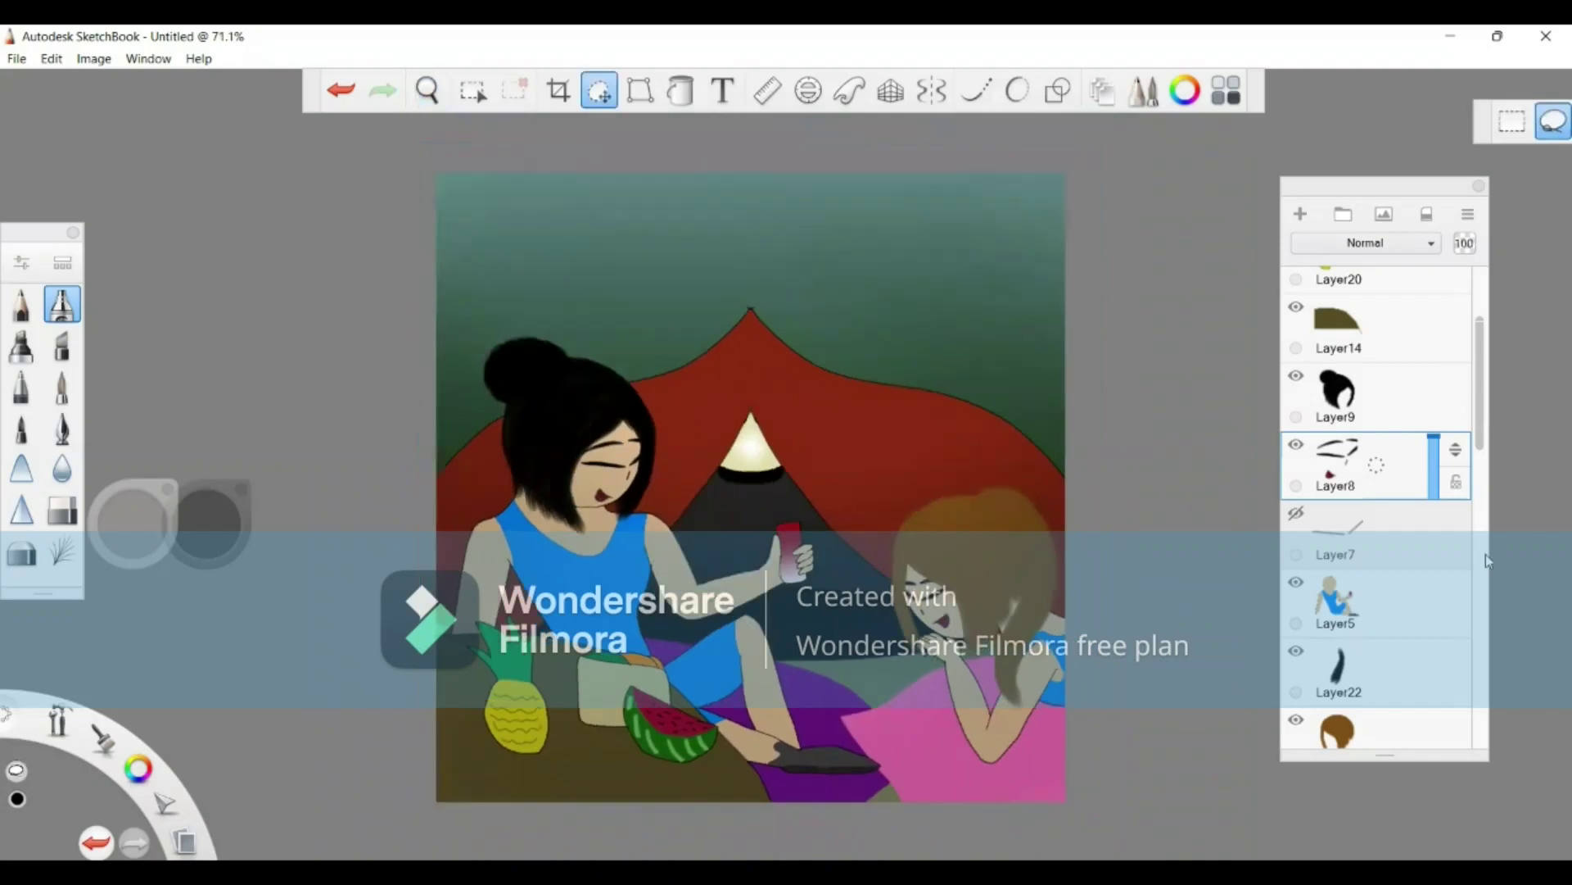
pyautogui.scroll(-10, 1486, 553)
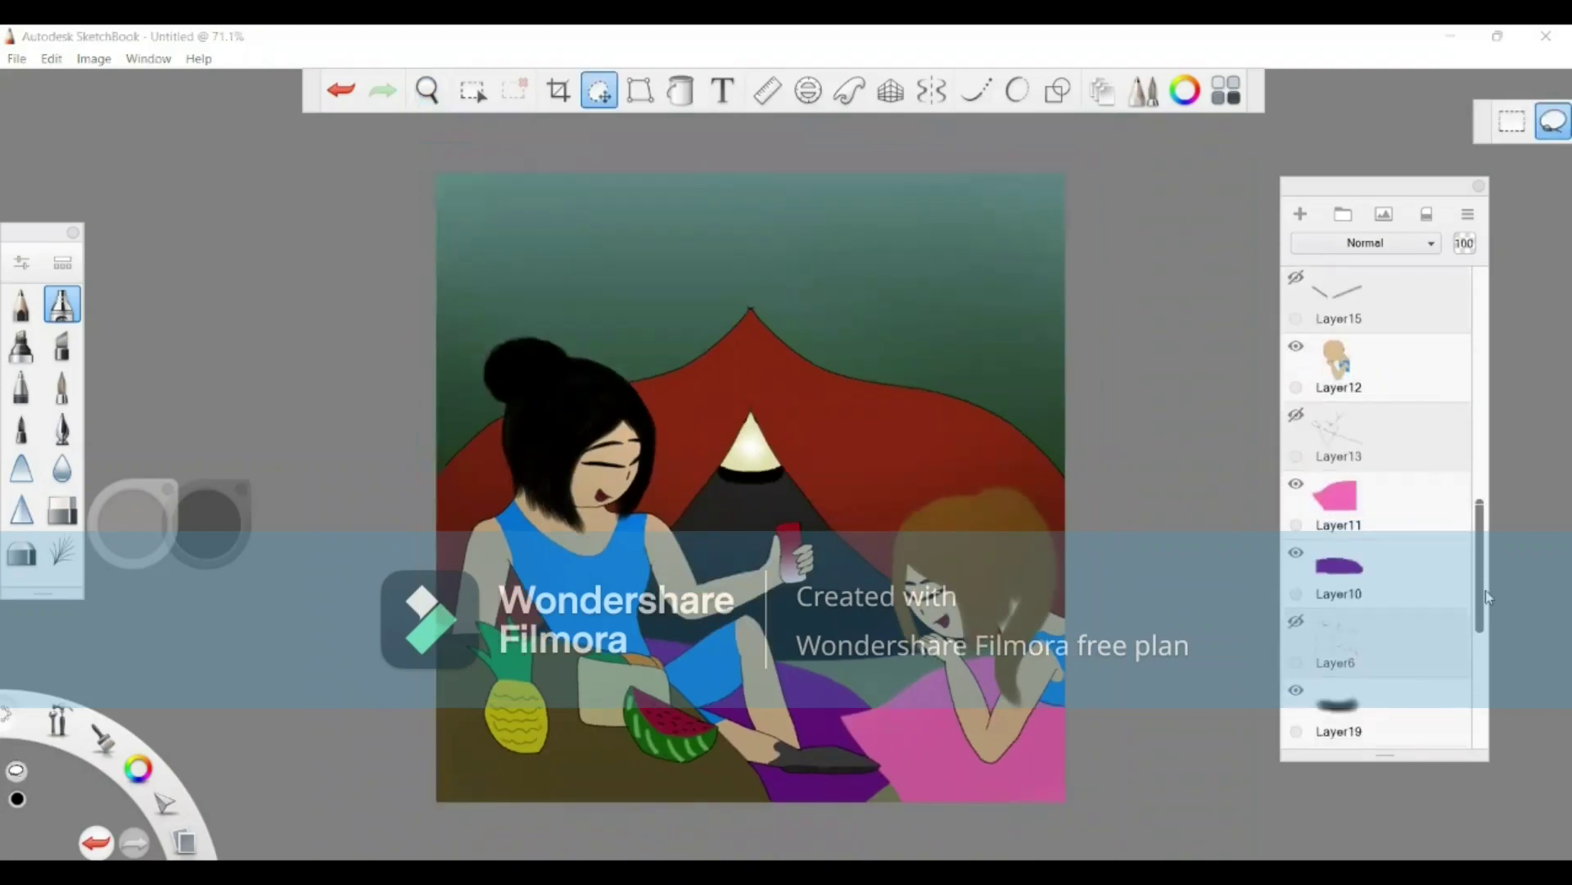
pyautogui.click(1498, 681)
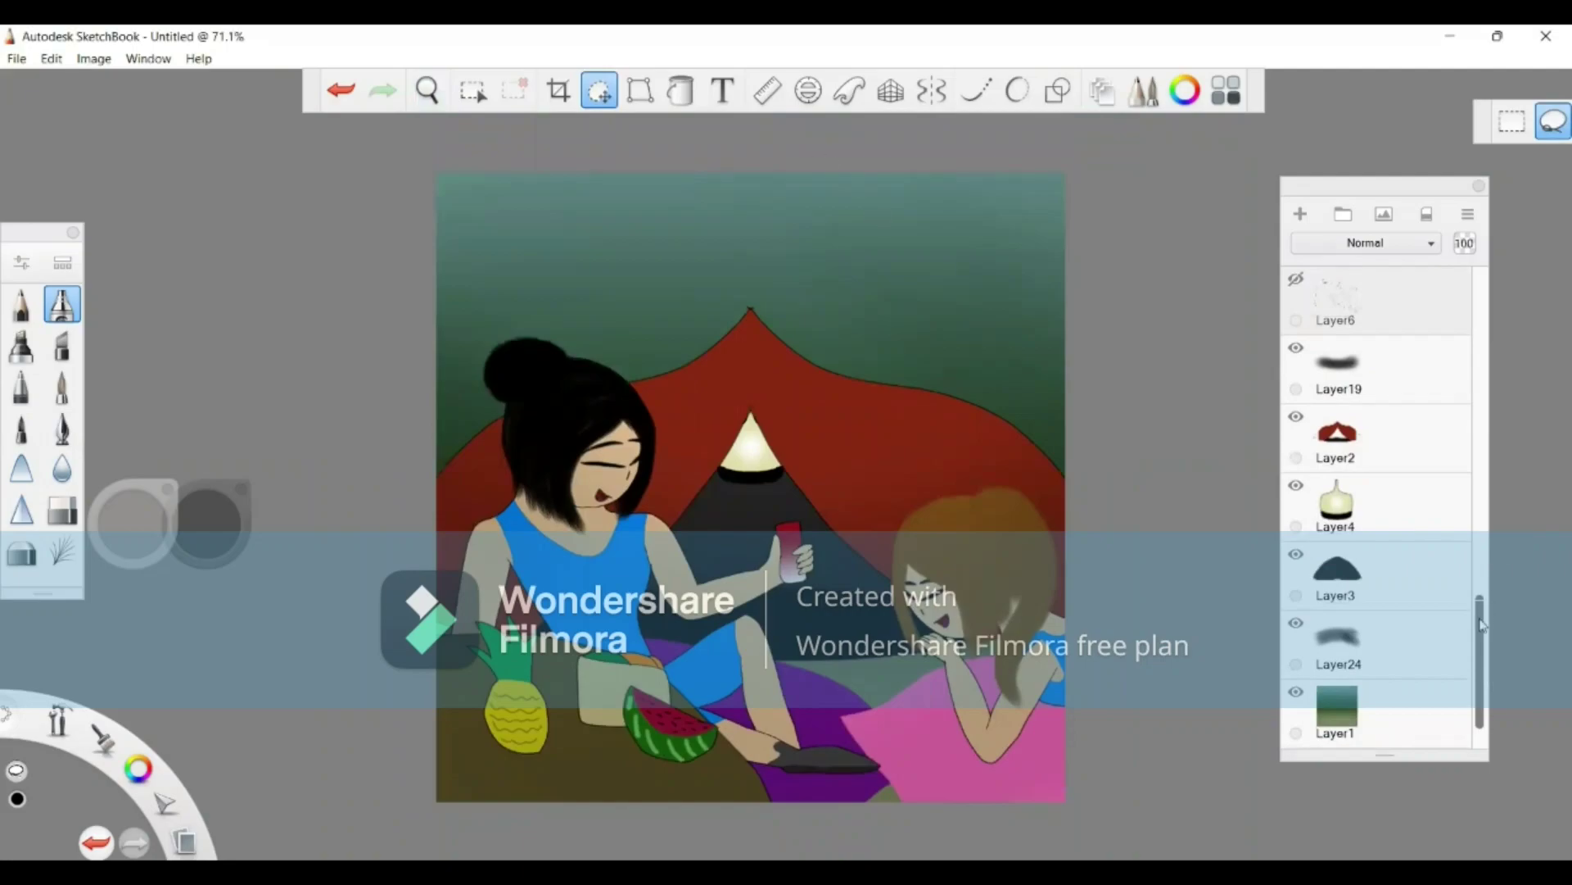
# Step: Add a text layer above the topmost shading layer containing the artist's social media handle as a signature
pyautogui.scroll(10, 1482, 625)
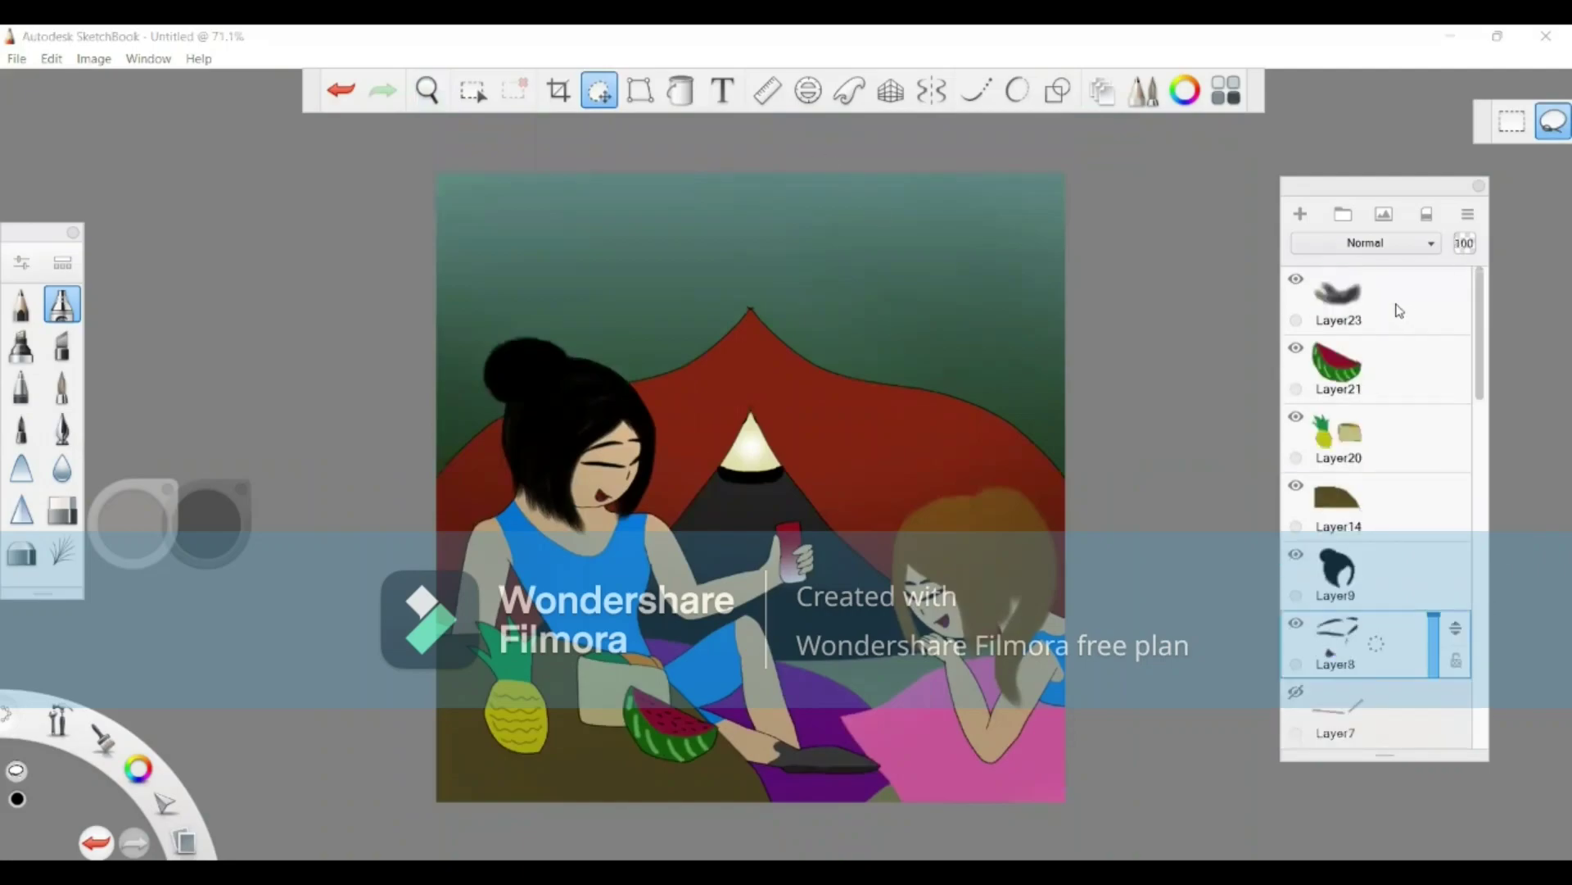
pyautogui.click(729, 107)
pyautogui.write('@the')
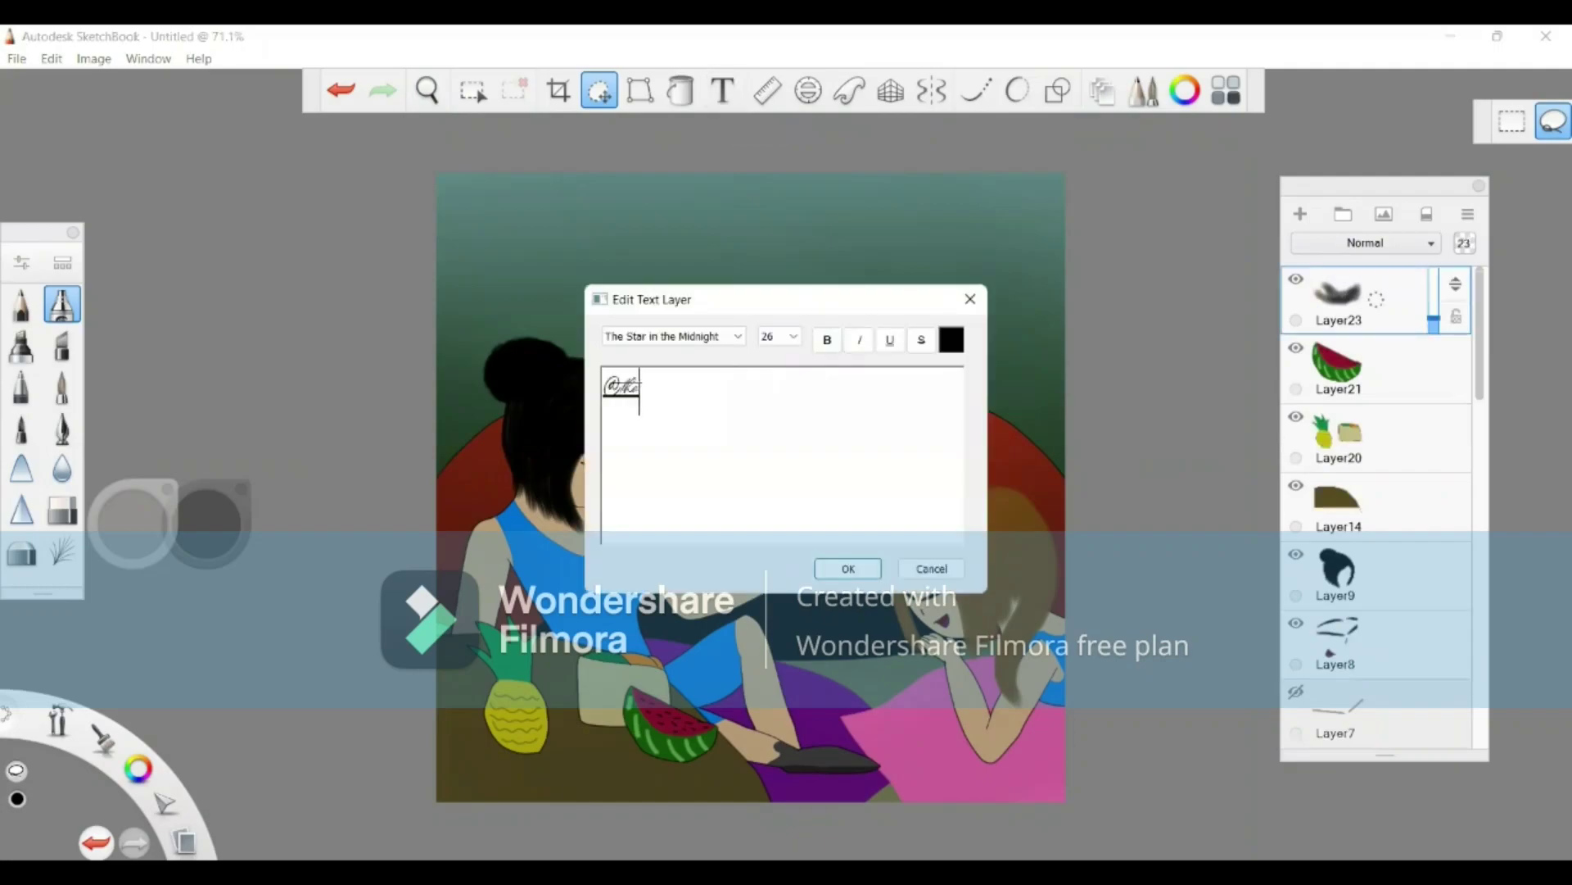
pyautogui.write('underratedar')
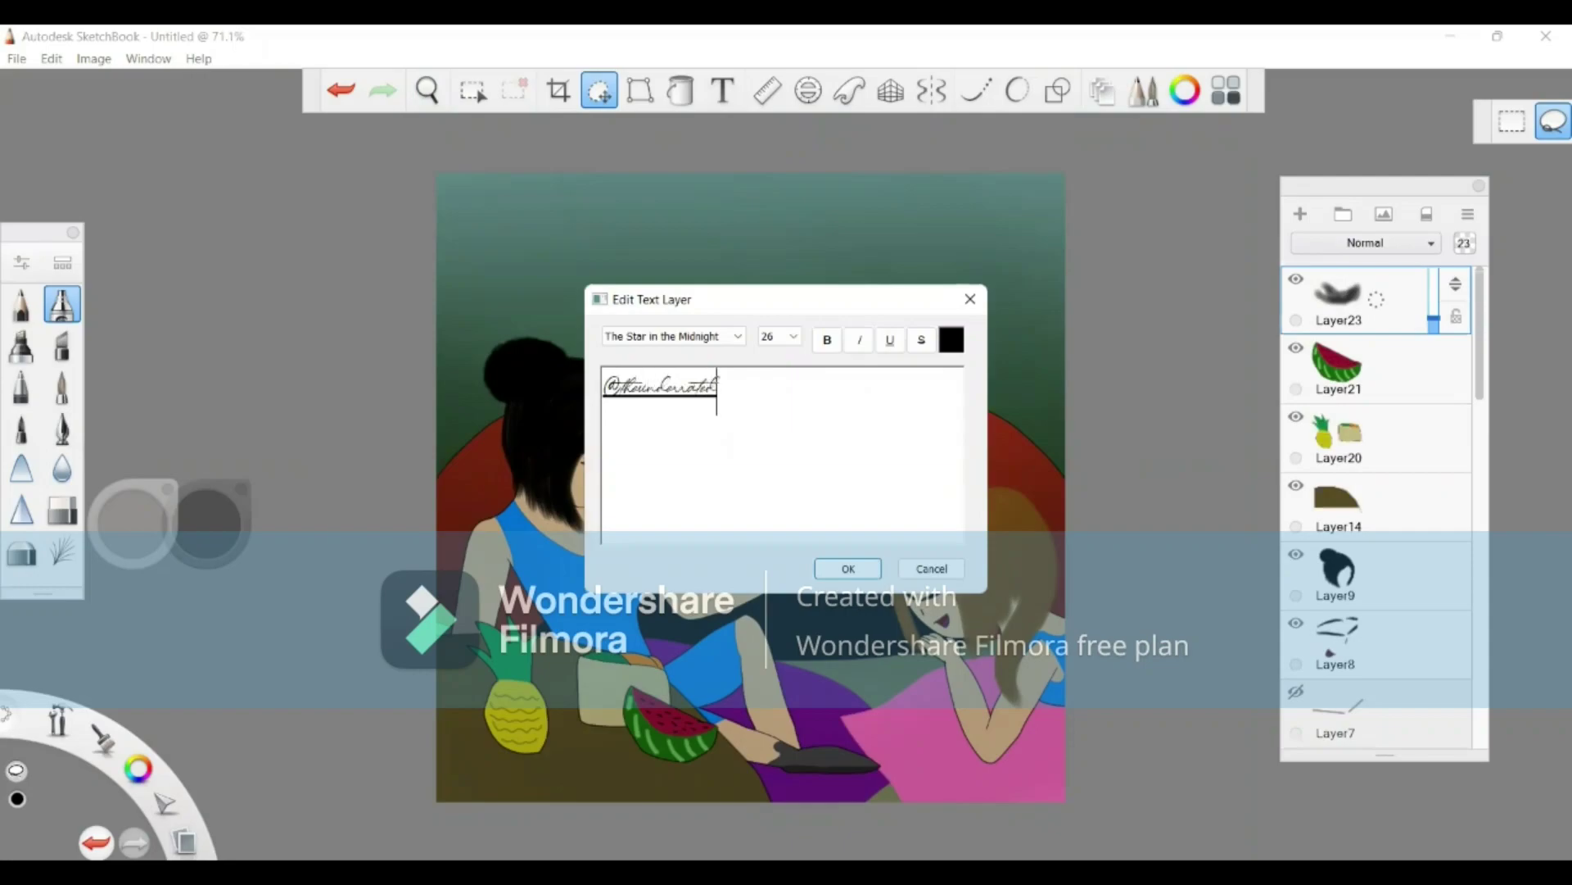
pyautogui.write('tist_')
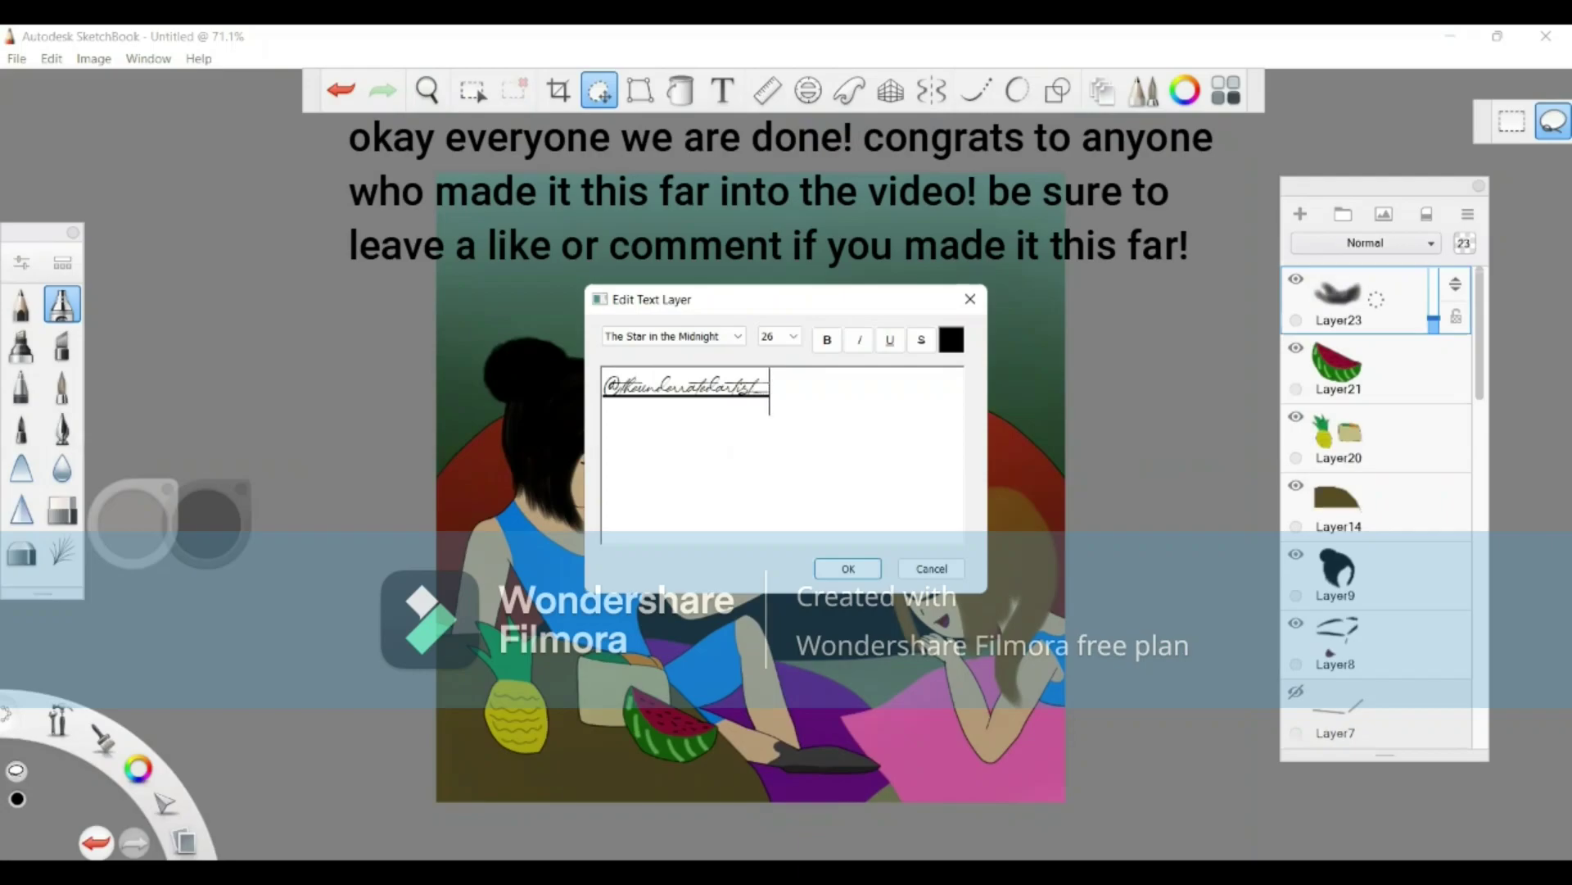
pyautogui.write('808')
pyautogui.click(852, 569)
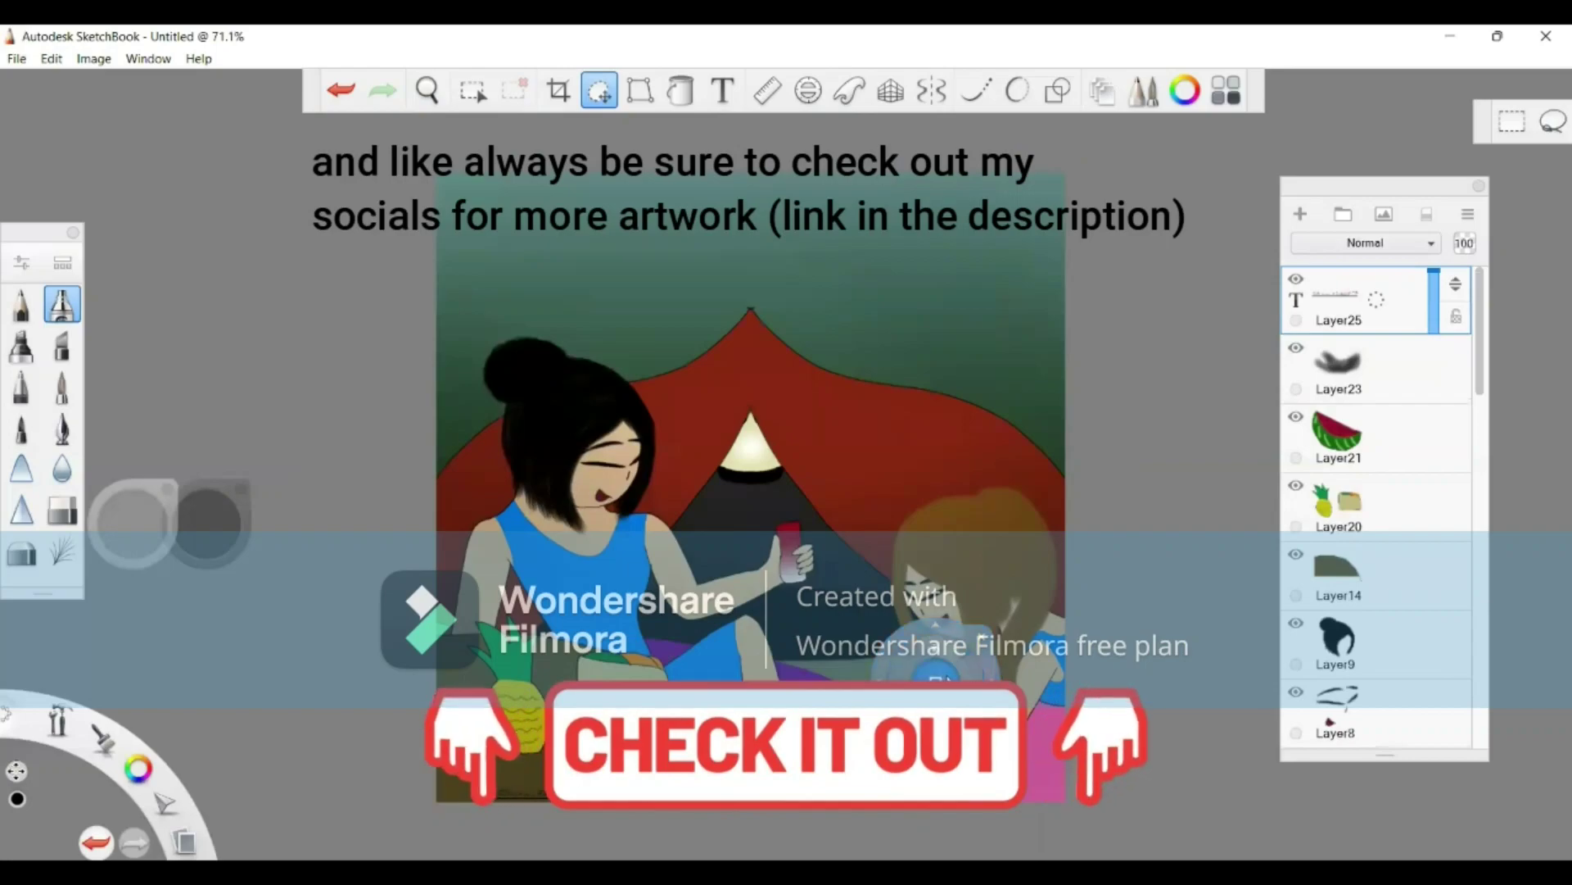
# Step: Place the signature text in the lower-left corner of the illustration, over the brown ground
pyautogui.moveTo(936, 678); pyautogui.dragTo(758, 635)
pyautogui.click(909, 556)
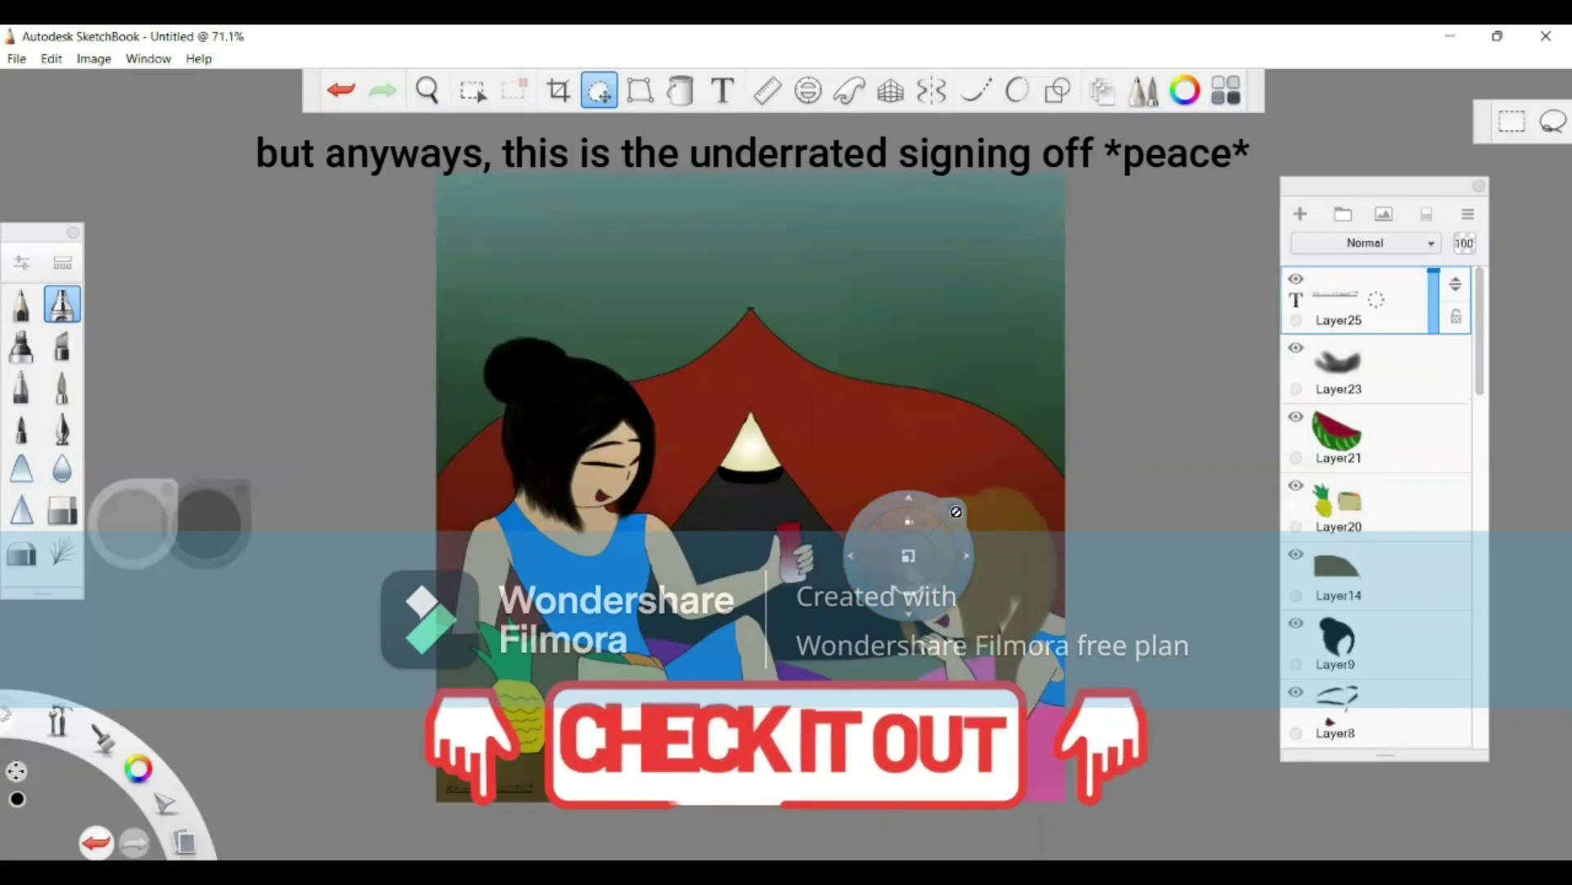
pyautogui.click(956, 511)
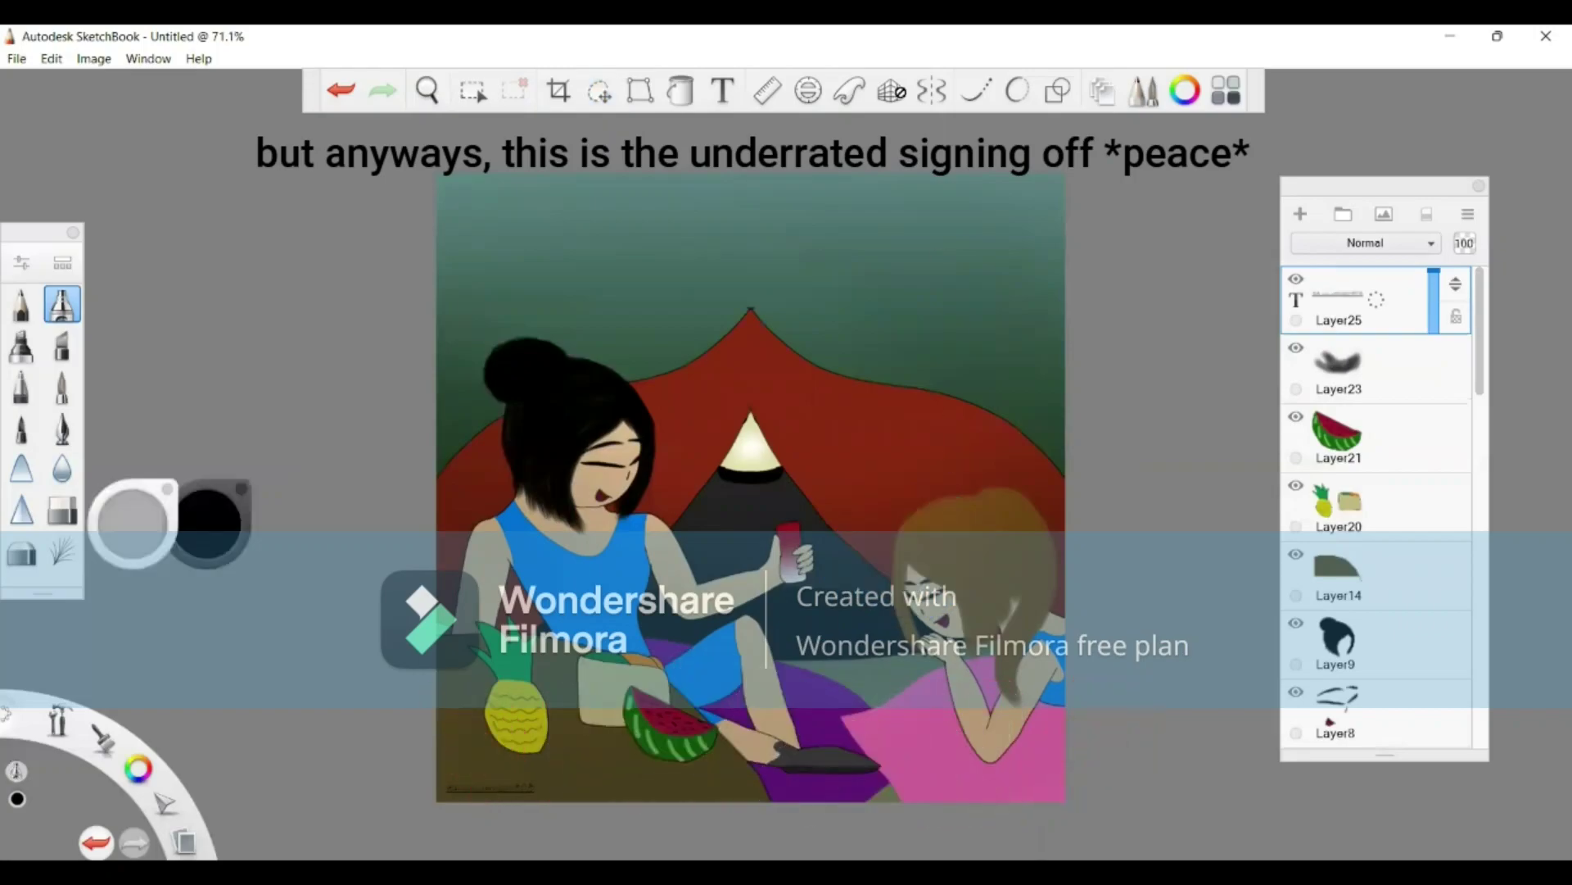